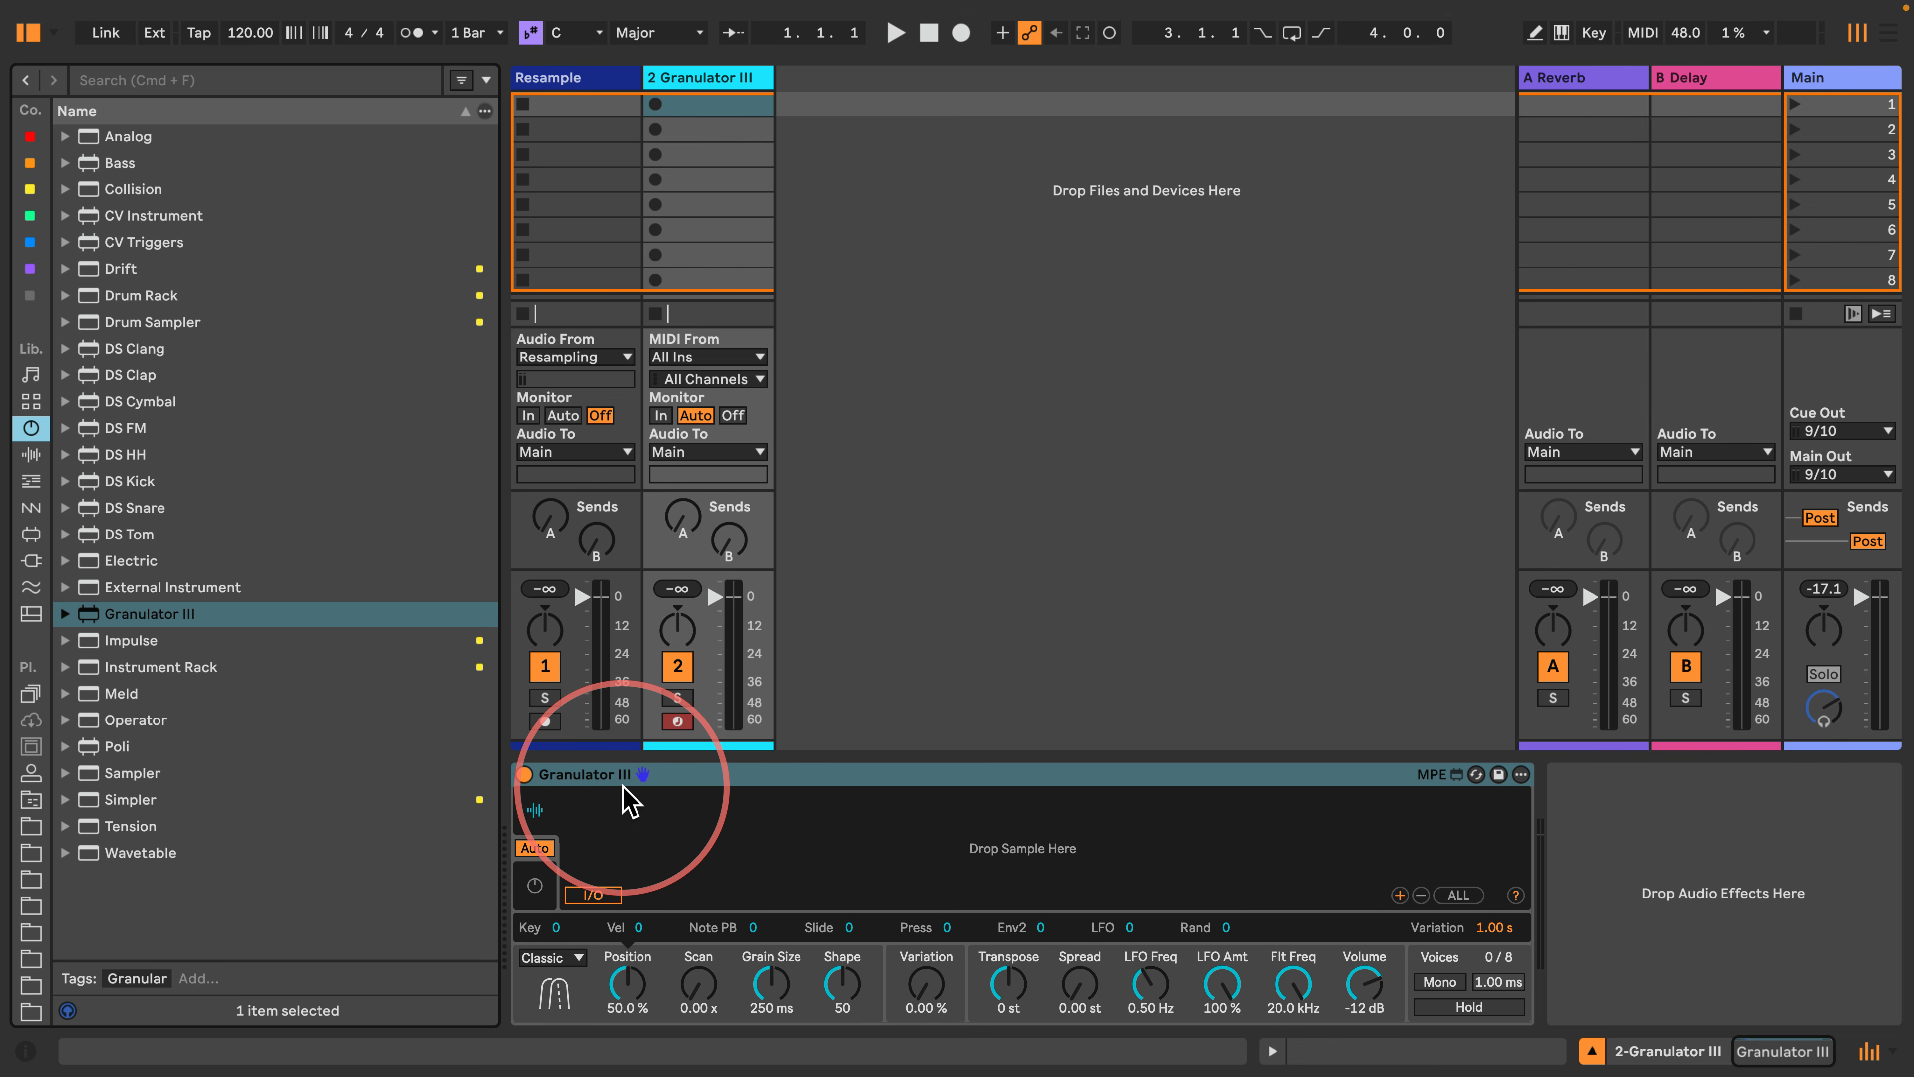
Switch to Chrome to view the YouTube video on iterative granular resampling, and return to Ableton Live.
key("super+Tab")
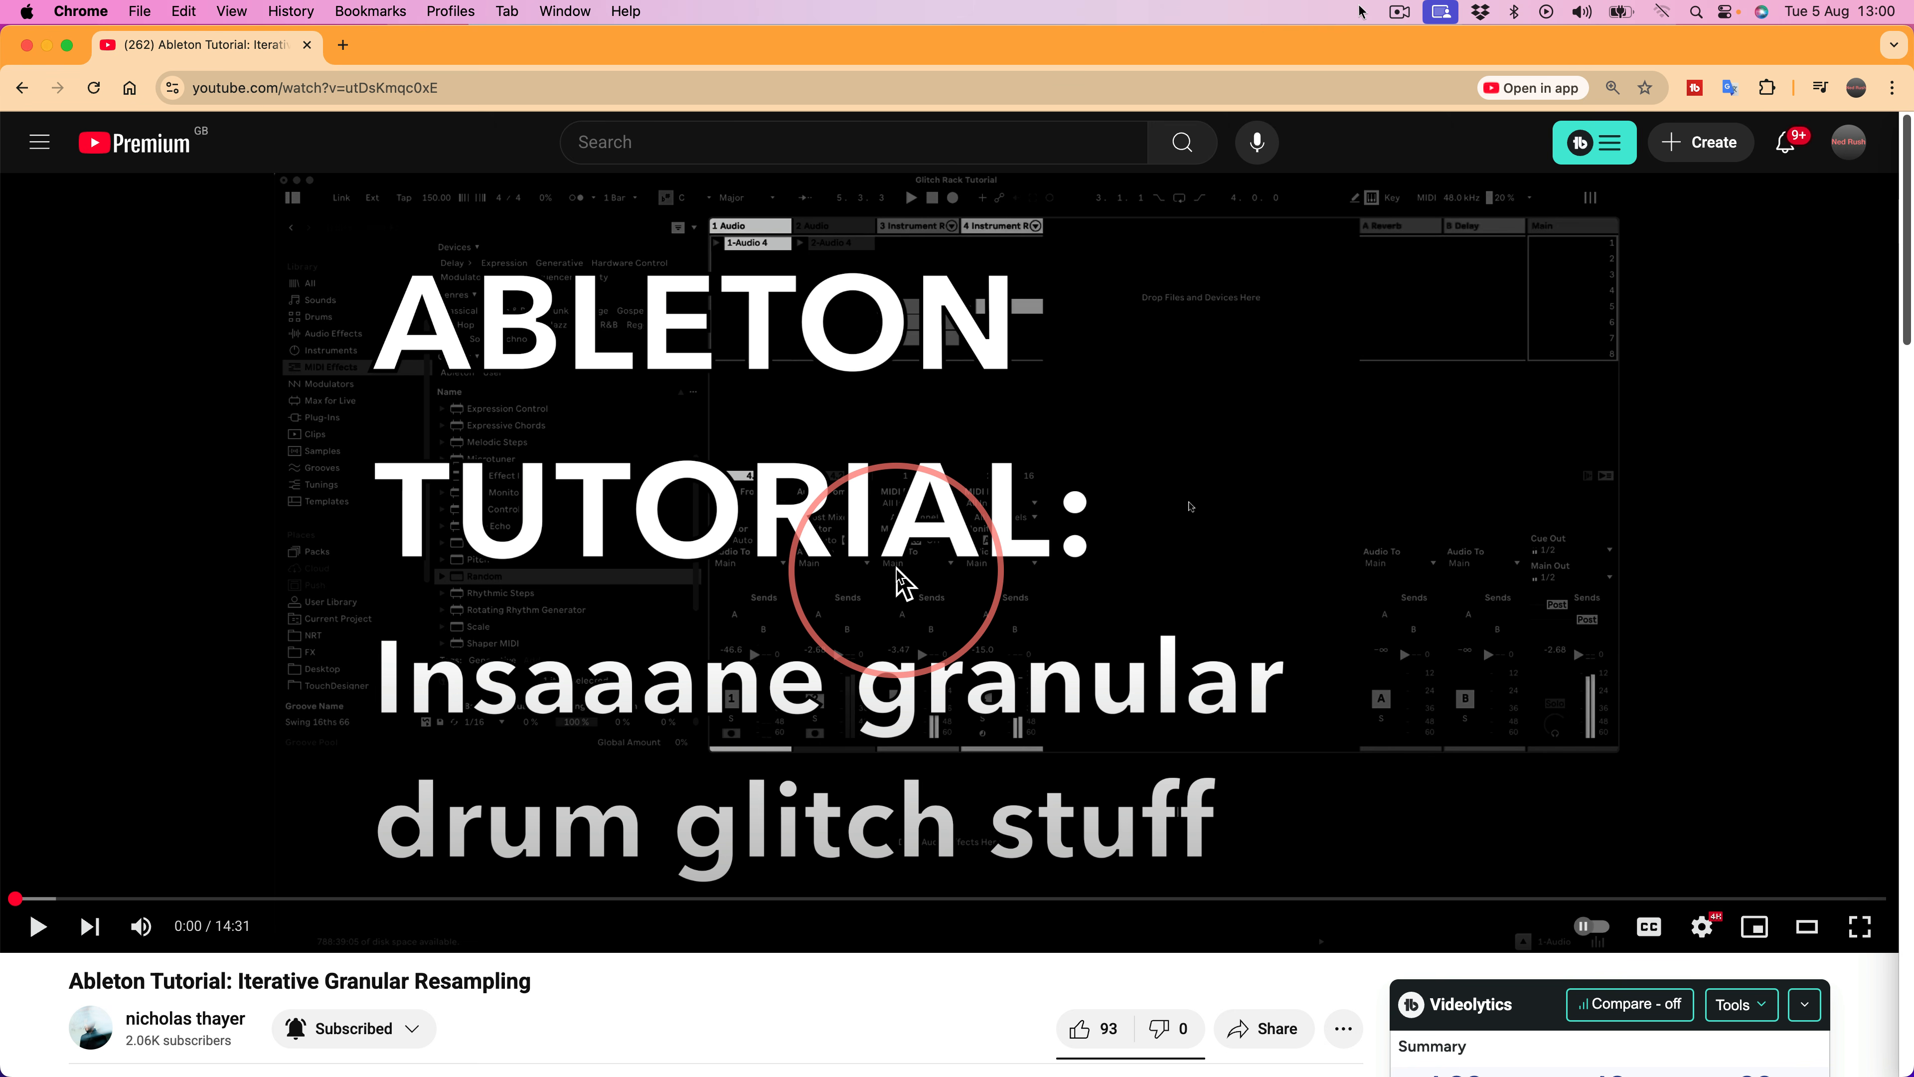
key("super+Tab")
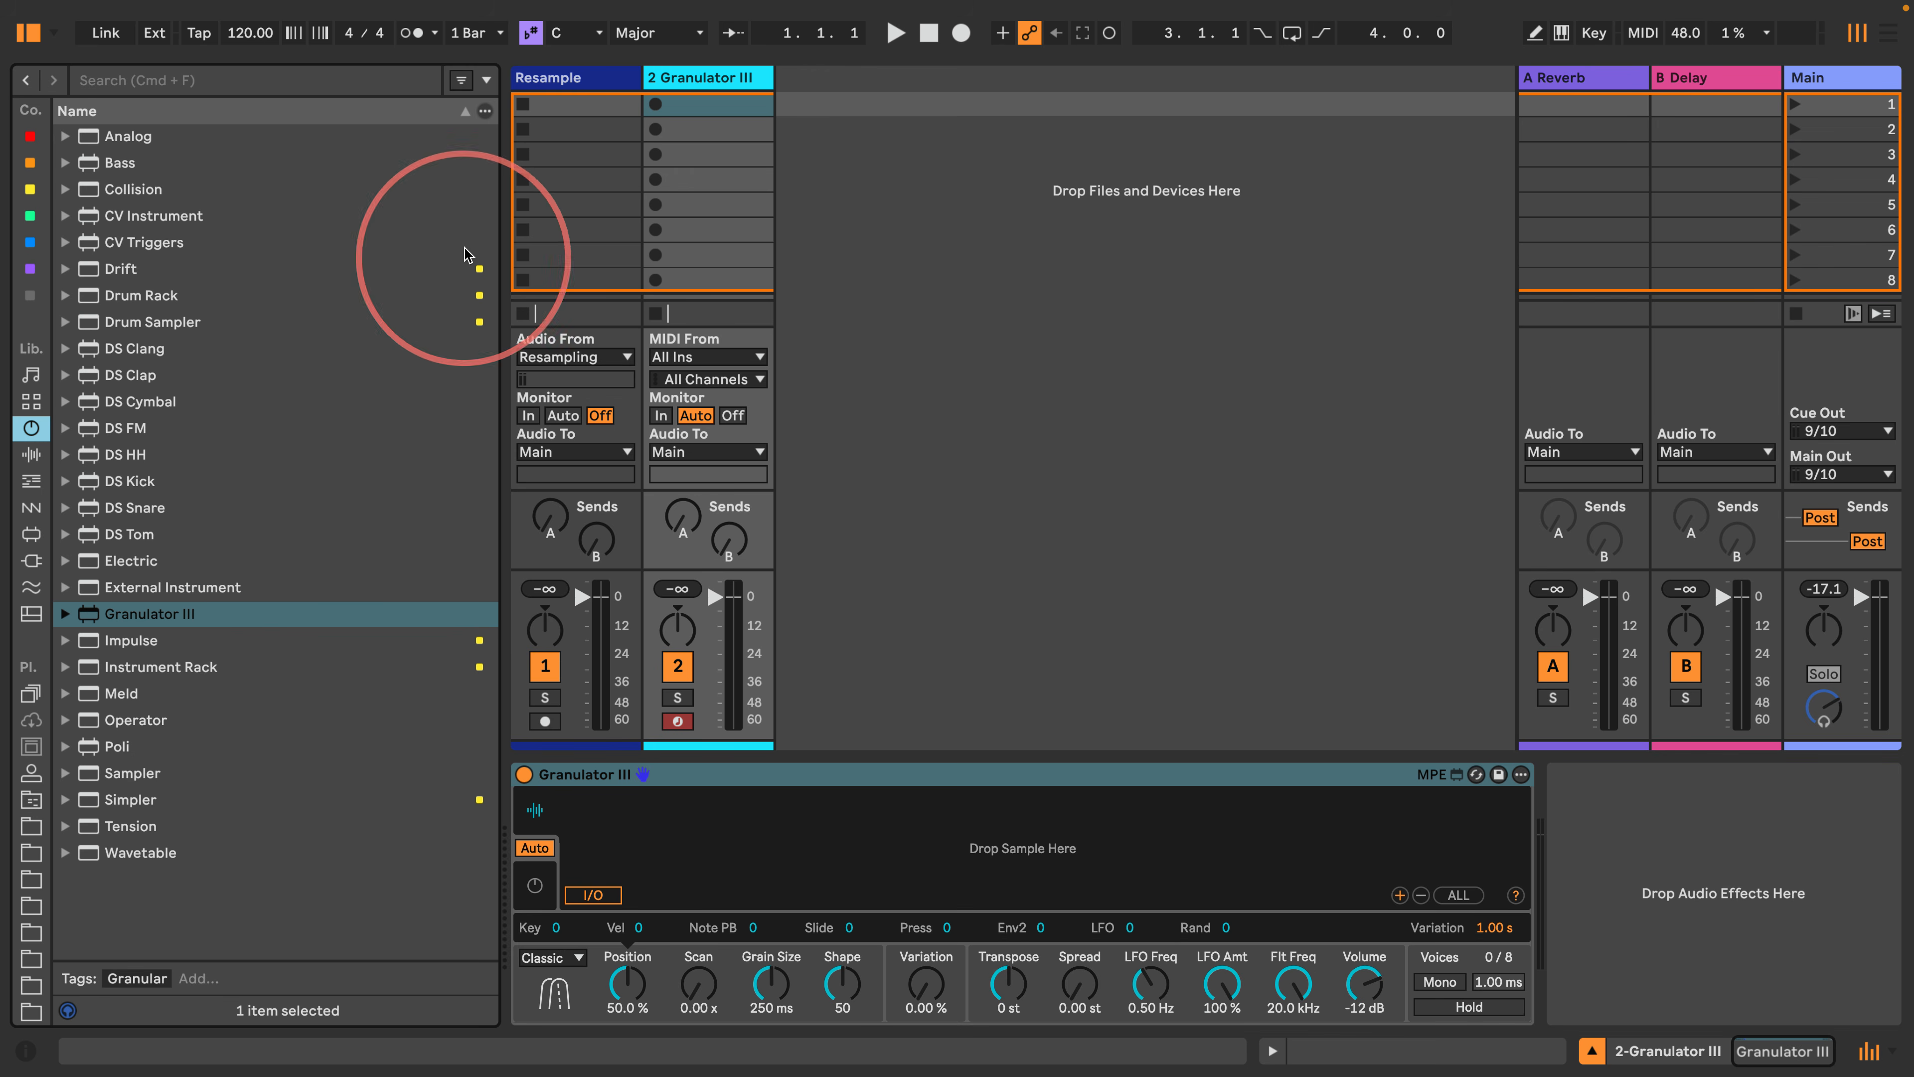
Delete the Resample track and load the Electric instrument onto a new MIDI track beside Granulator III.
left_click(584, 80)
key("Delete")
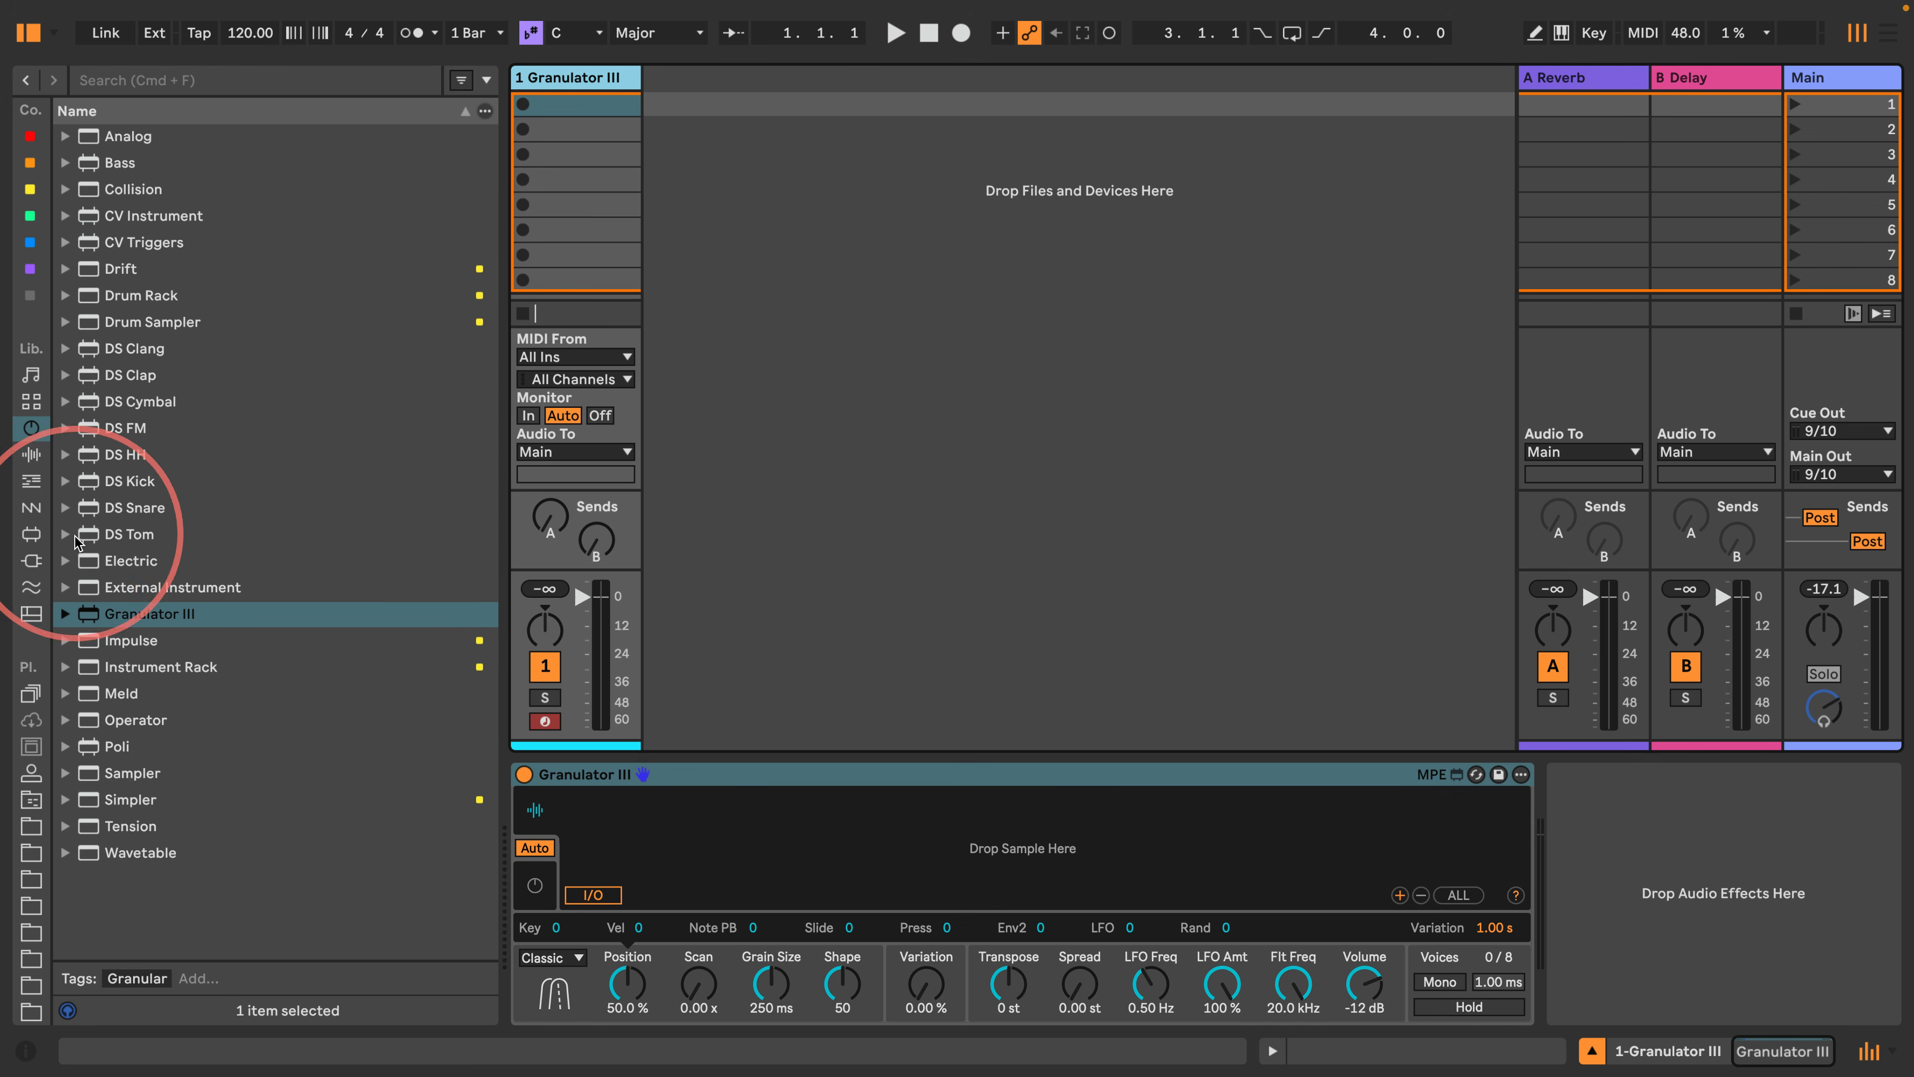
left_click_drag(131, 560, 663, 193)
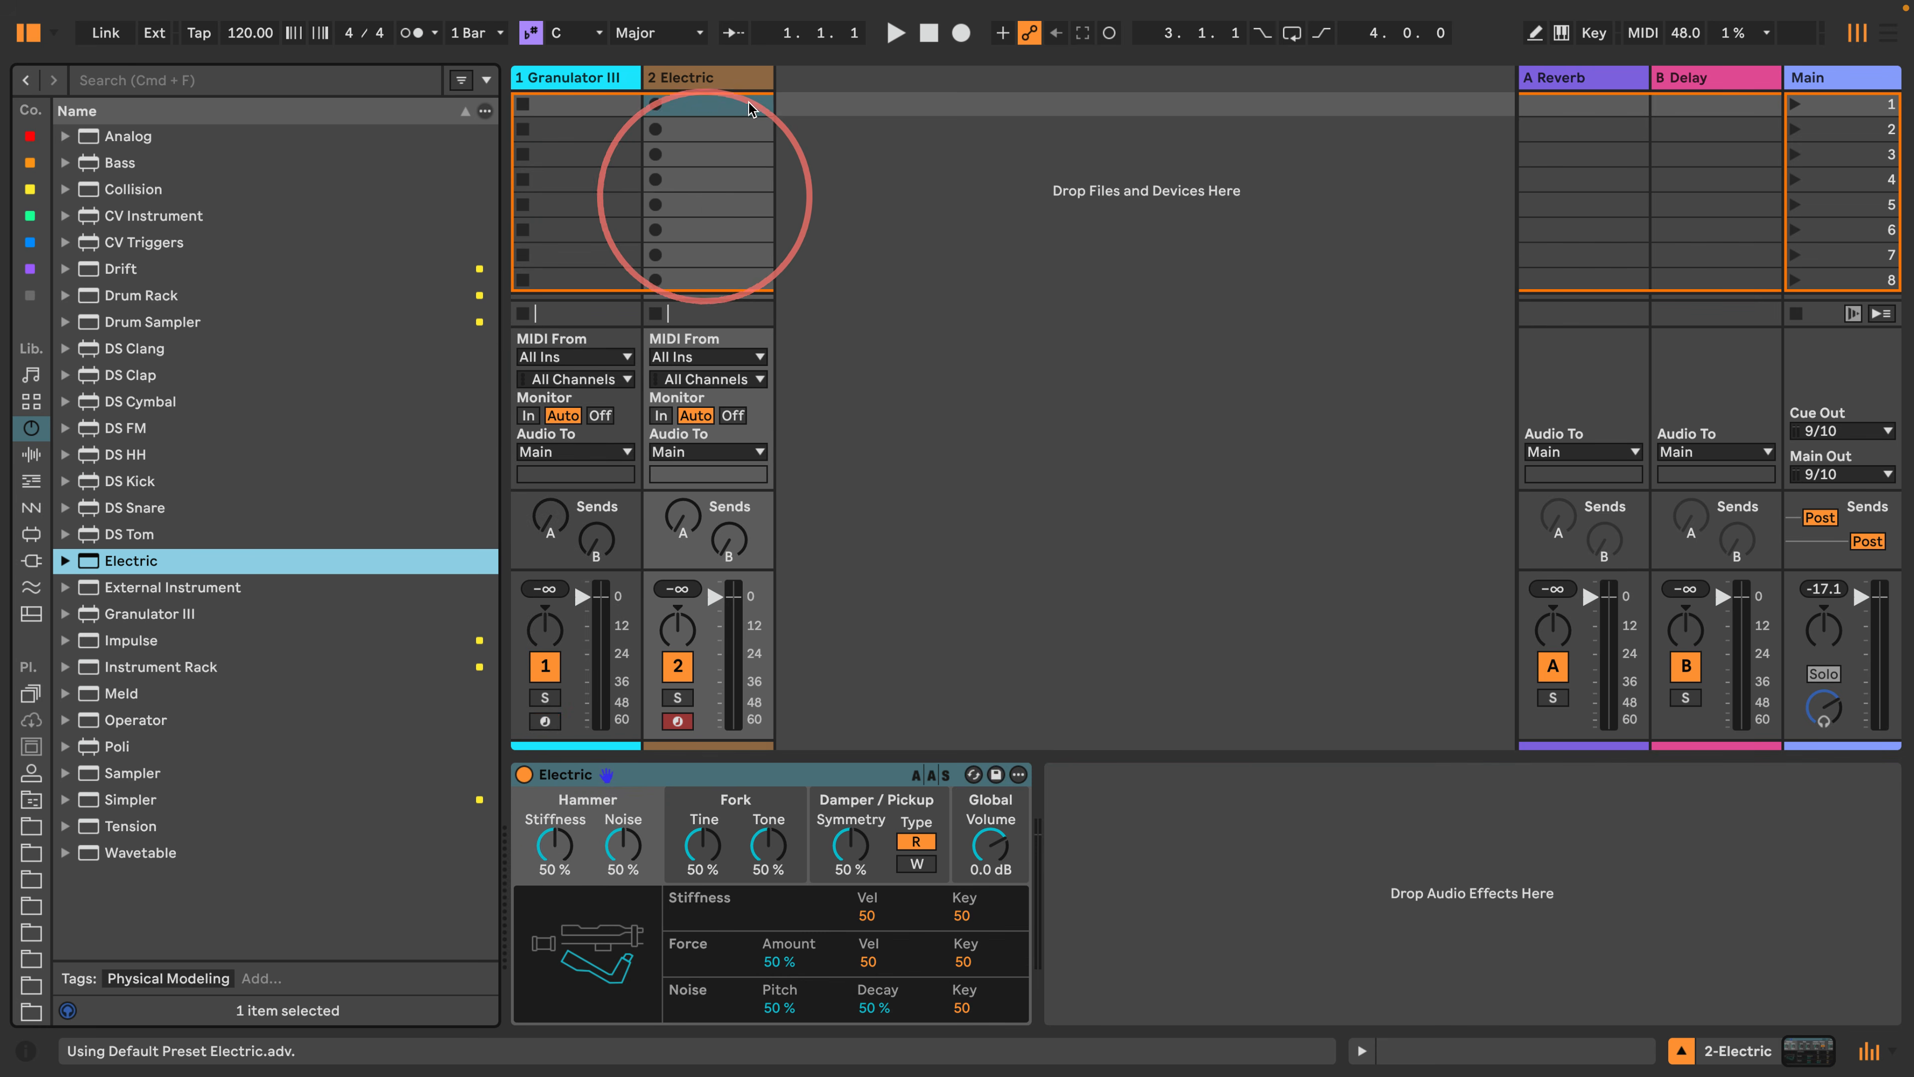
Create a one-bar clip in the Electric track's first slot and fill it with consecutive sixteenth-note C3 notes.
double_click(693, 104)
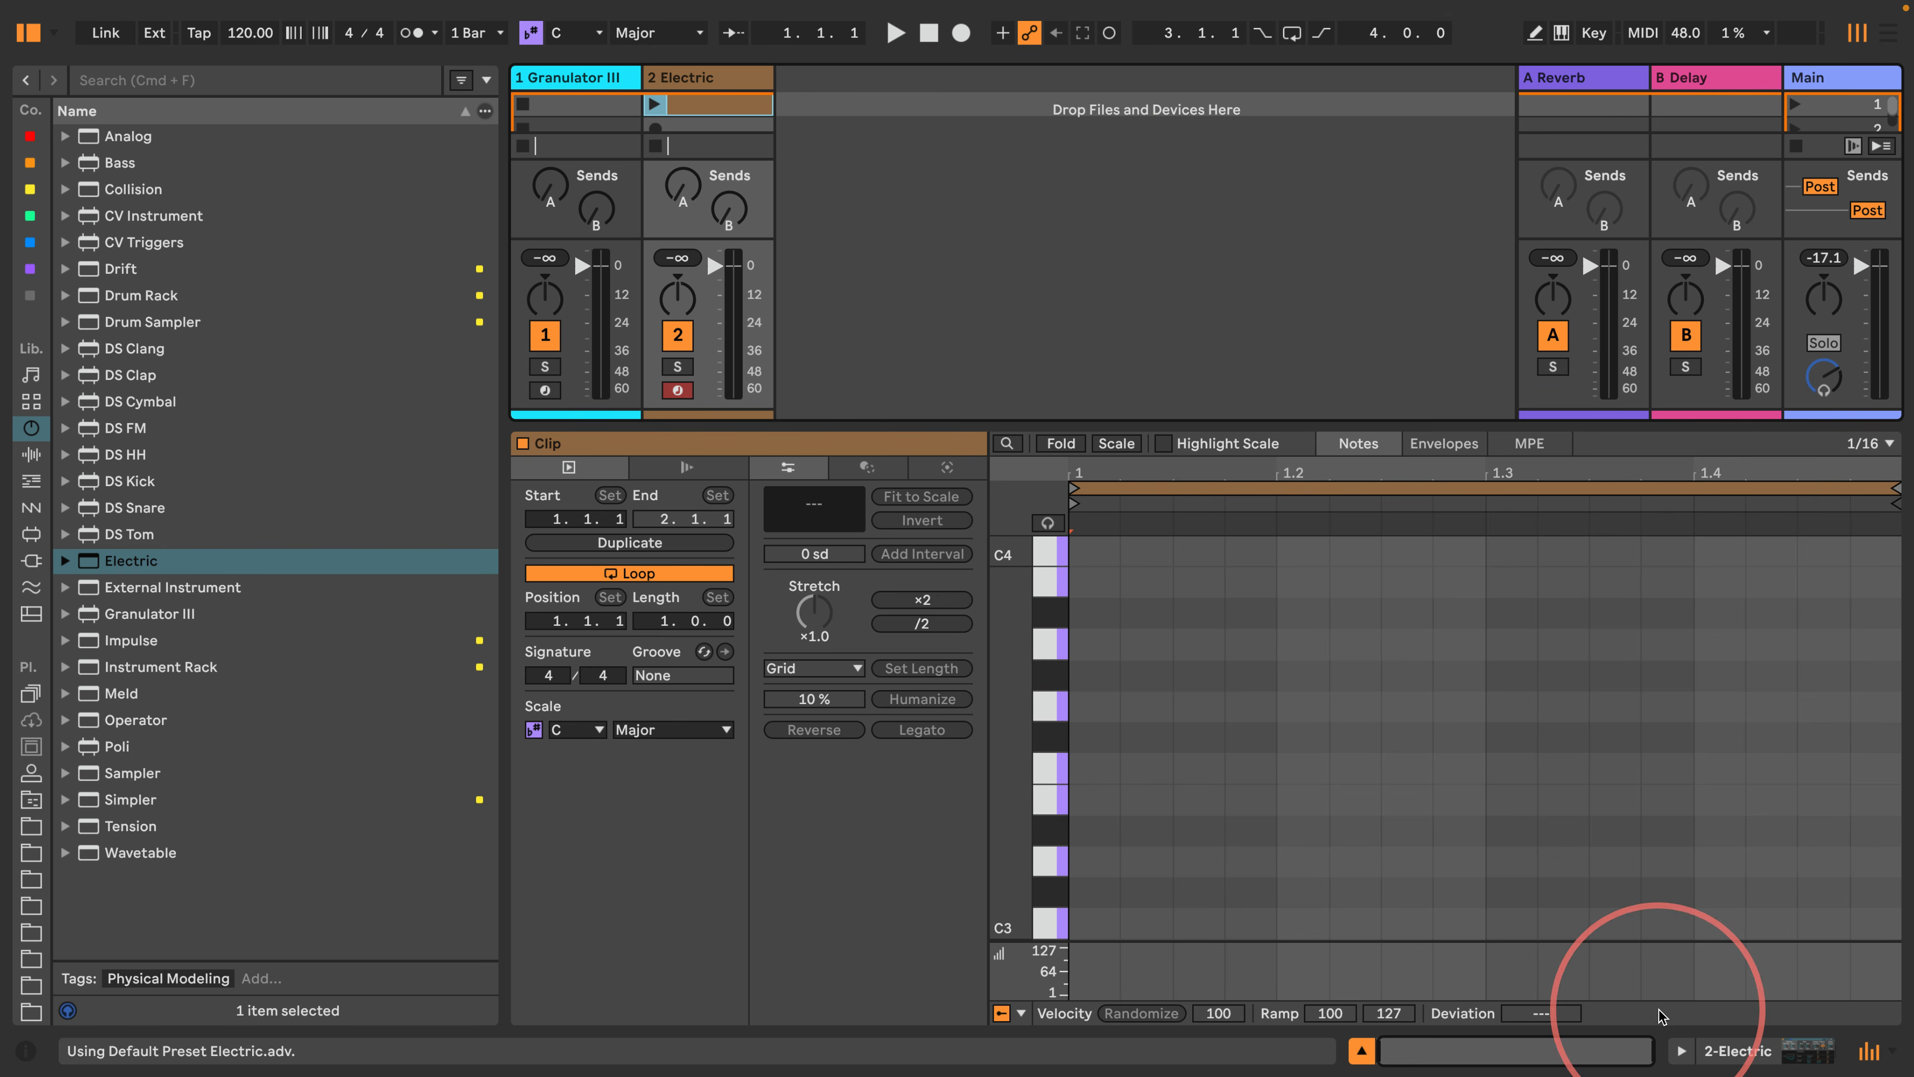
left_click(1681, 1050)
scroll(1062, 588, "down", 3)
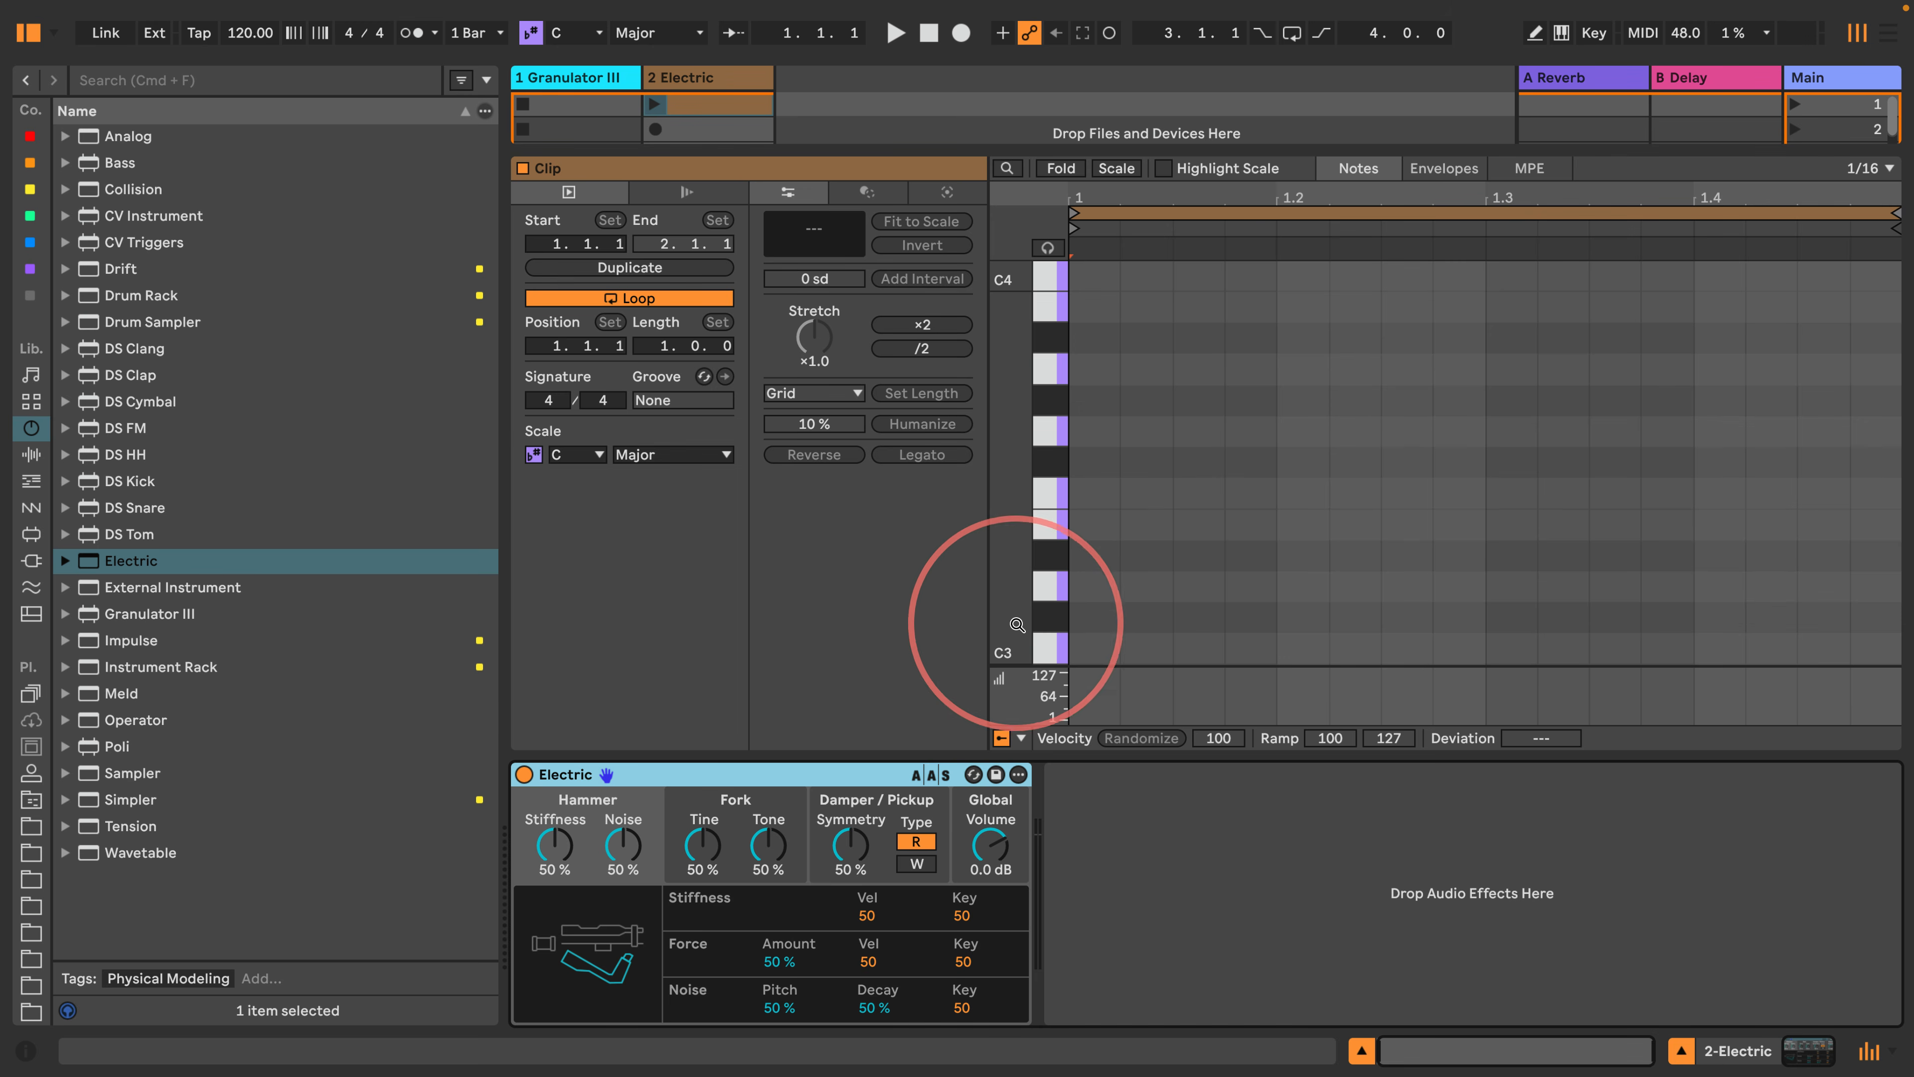
double_click(1093, 513)
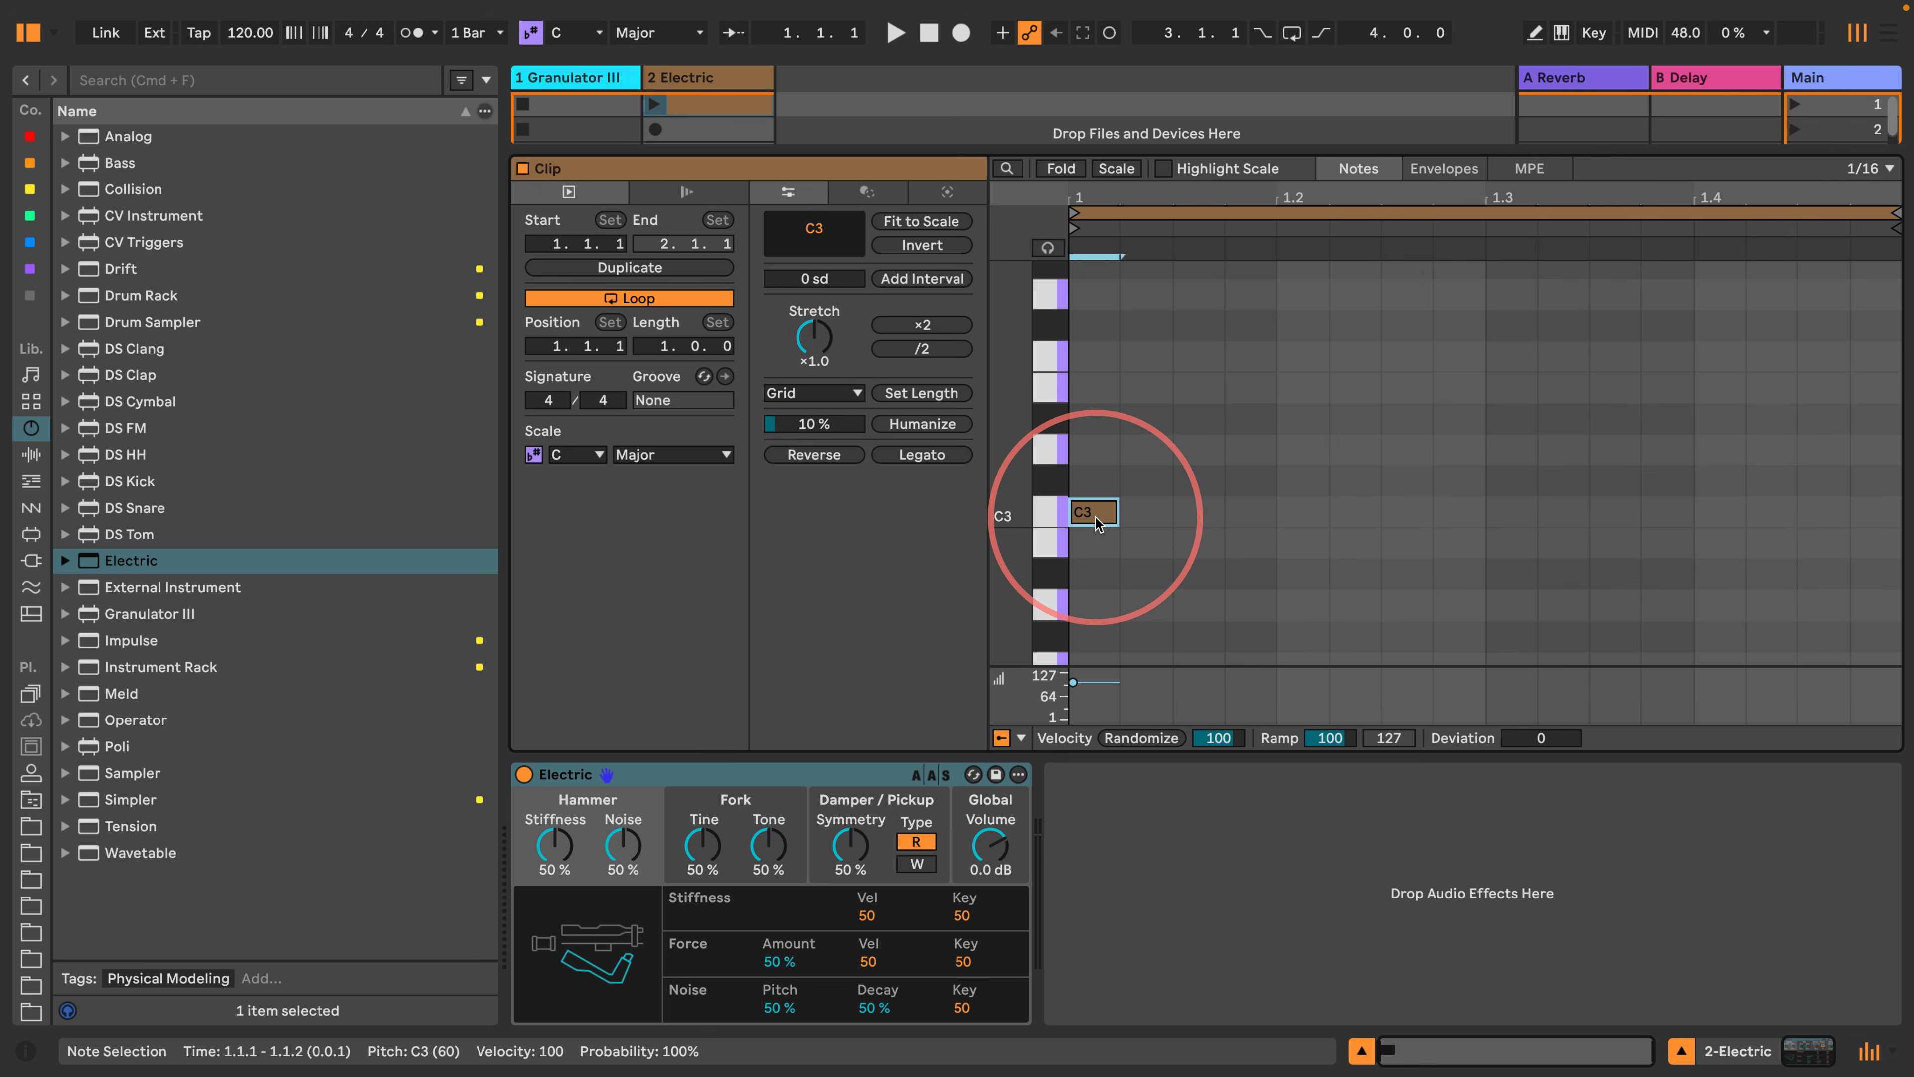
key("b")
left_click_drag(1141, 513, 1872, 511)
Set the project tempo to 90 BPM.
left_click(253, 33)
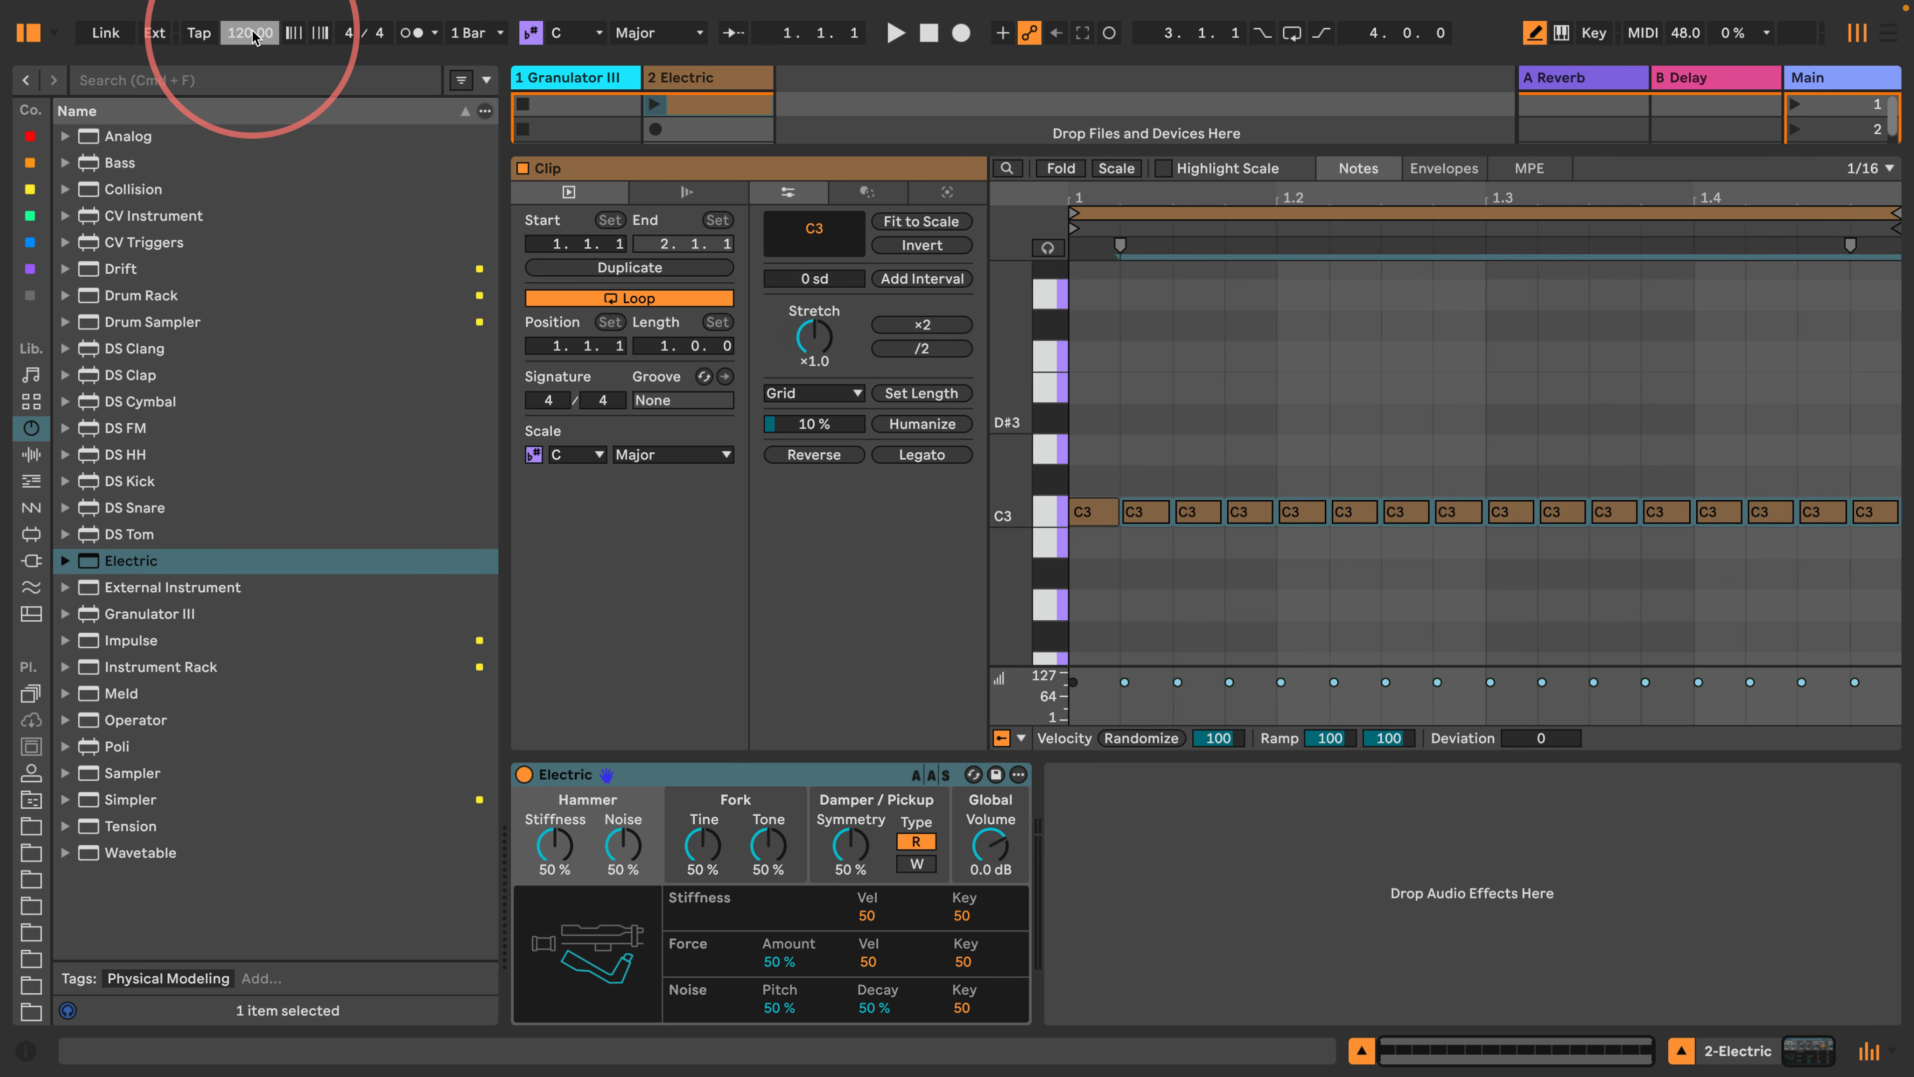
type("90")
key("Return")
Set the velocity of all C3 notes to 46 with a velocity deviation of +81.
left_click(1047, 514)
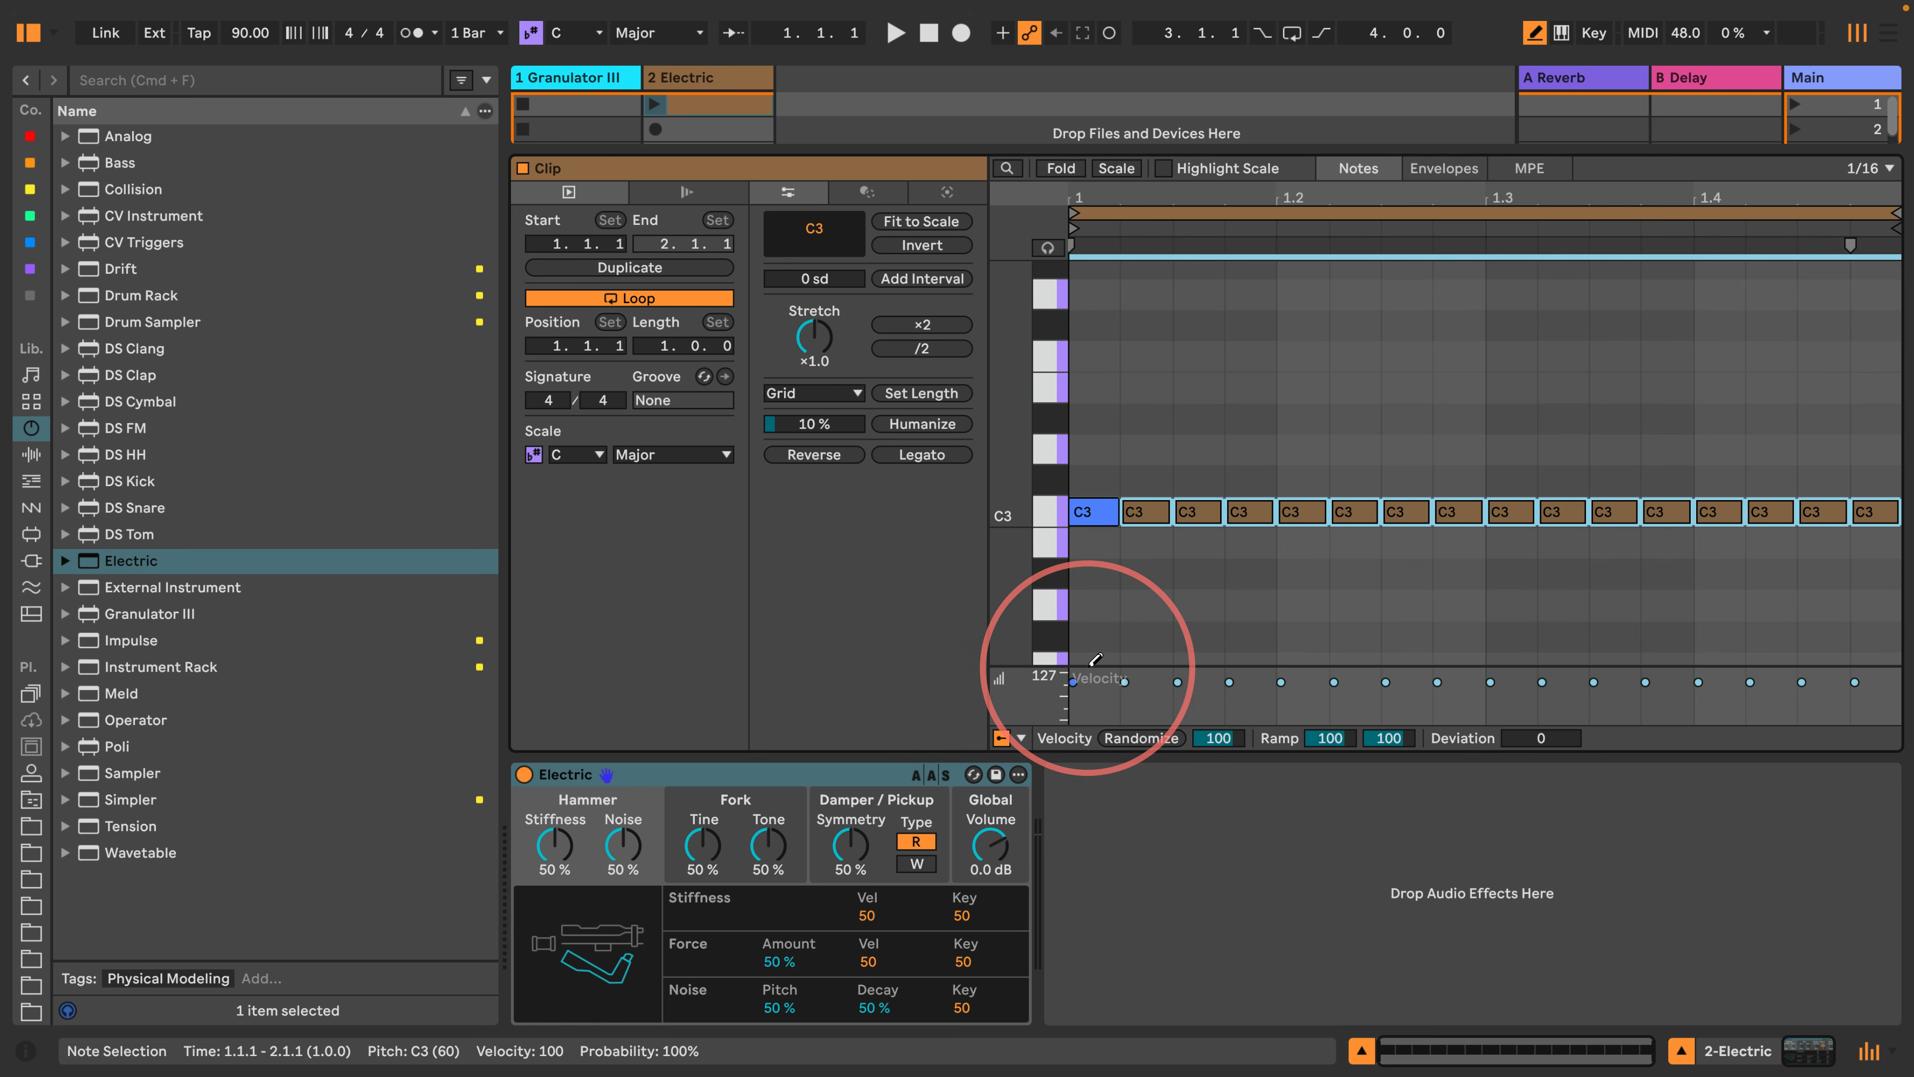
key("b")
left_click_drag(1178, 683, 1177, 703)
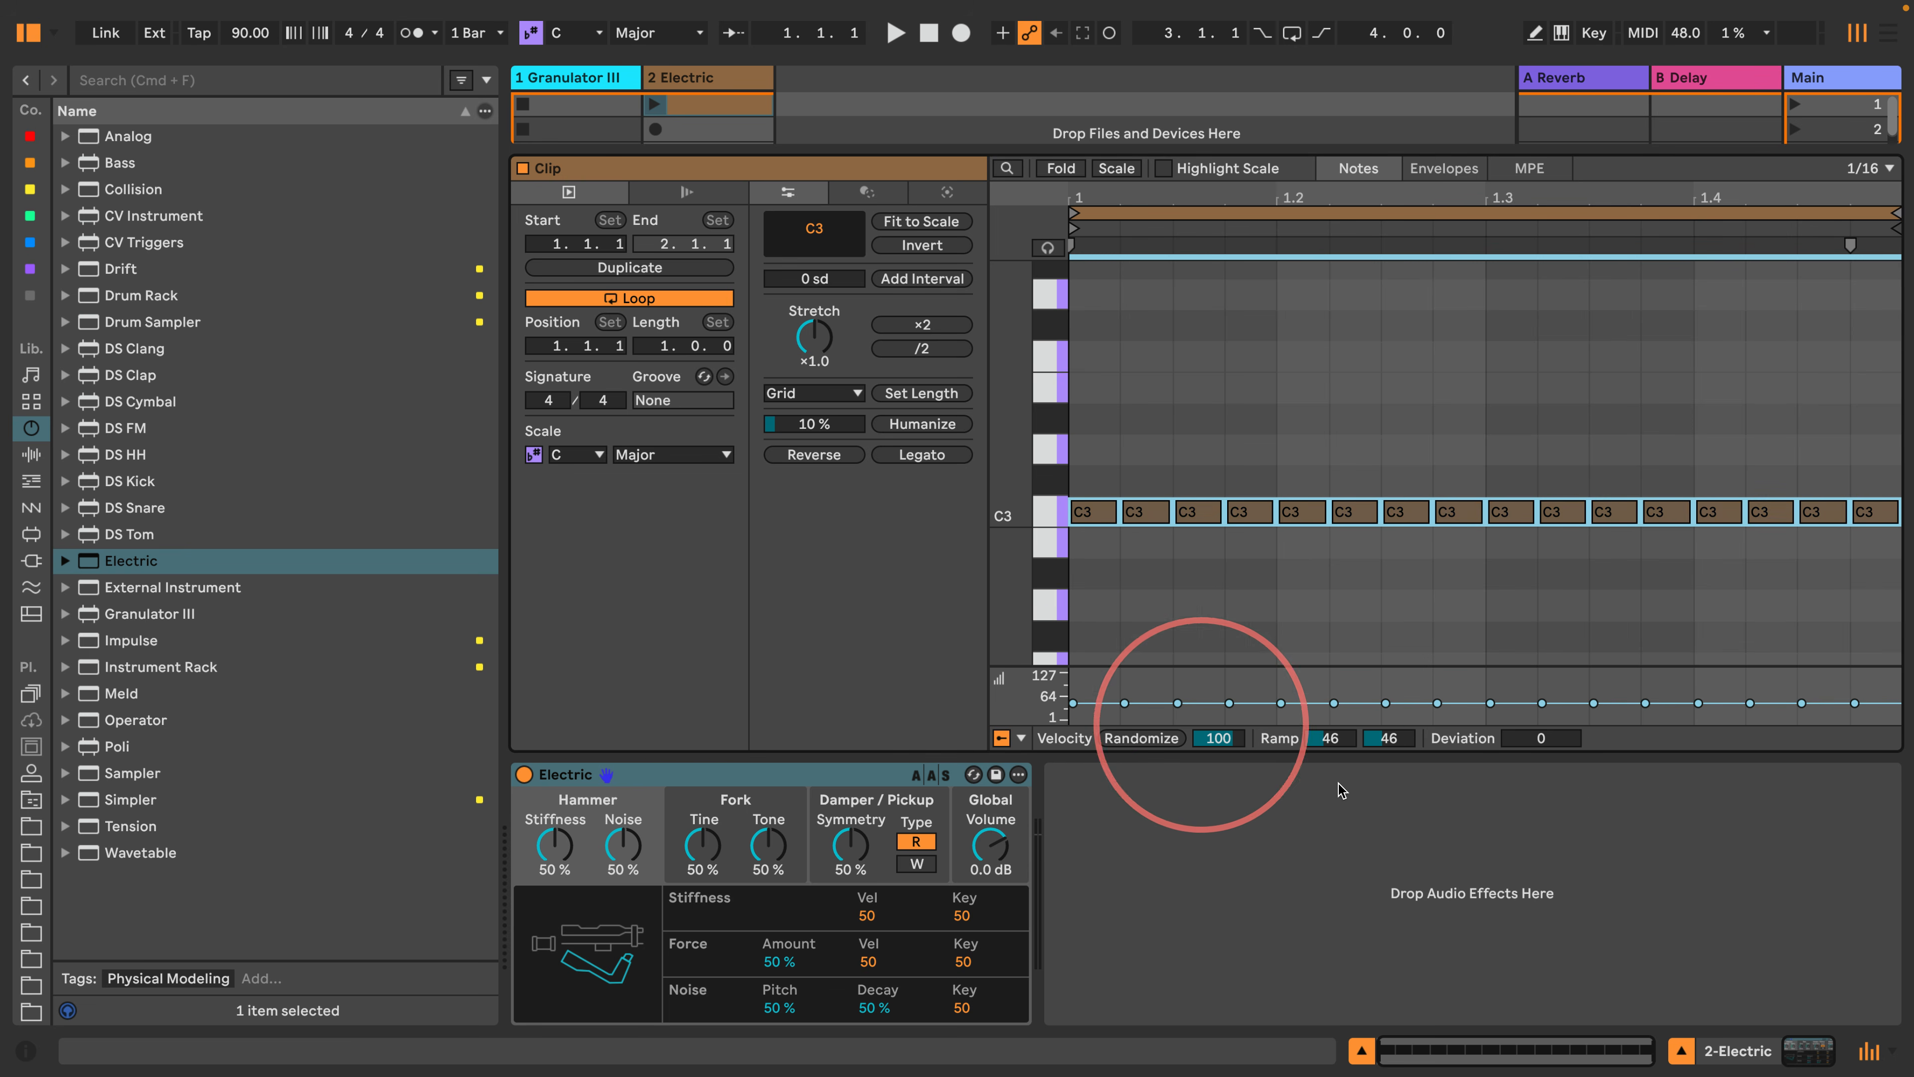
left_click_drag(1541, 738, 1542, 716)
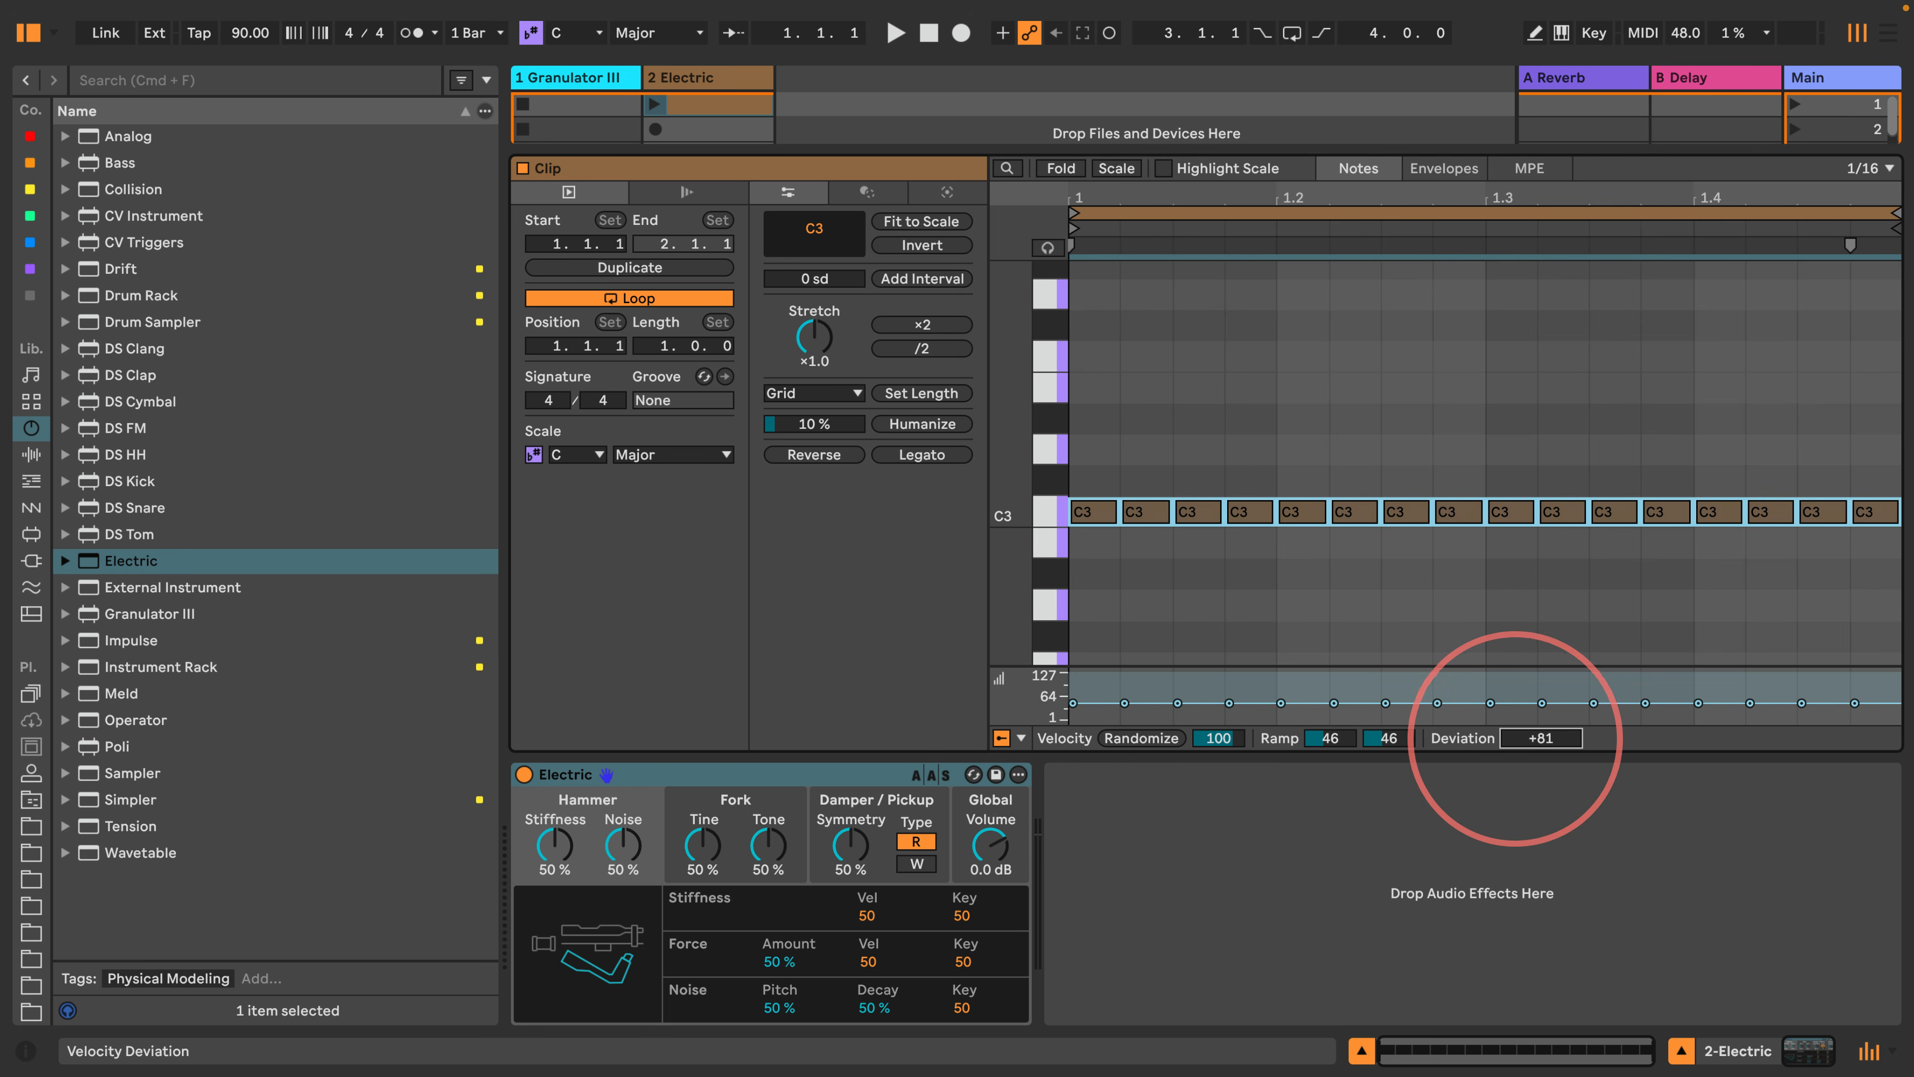
Show the Chance lane and set the probability of every C3 note except the first to 68%.
left_click(1021, 740)
left_click(1051, 817)
left_click(1140, 582)
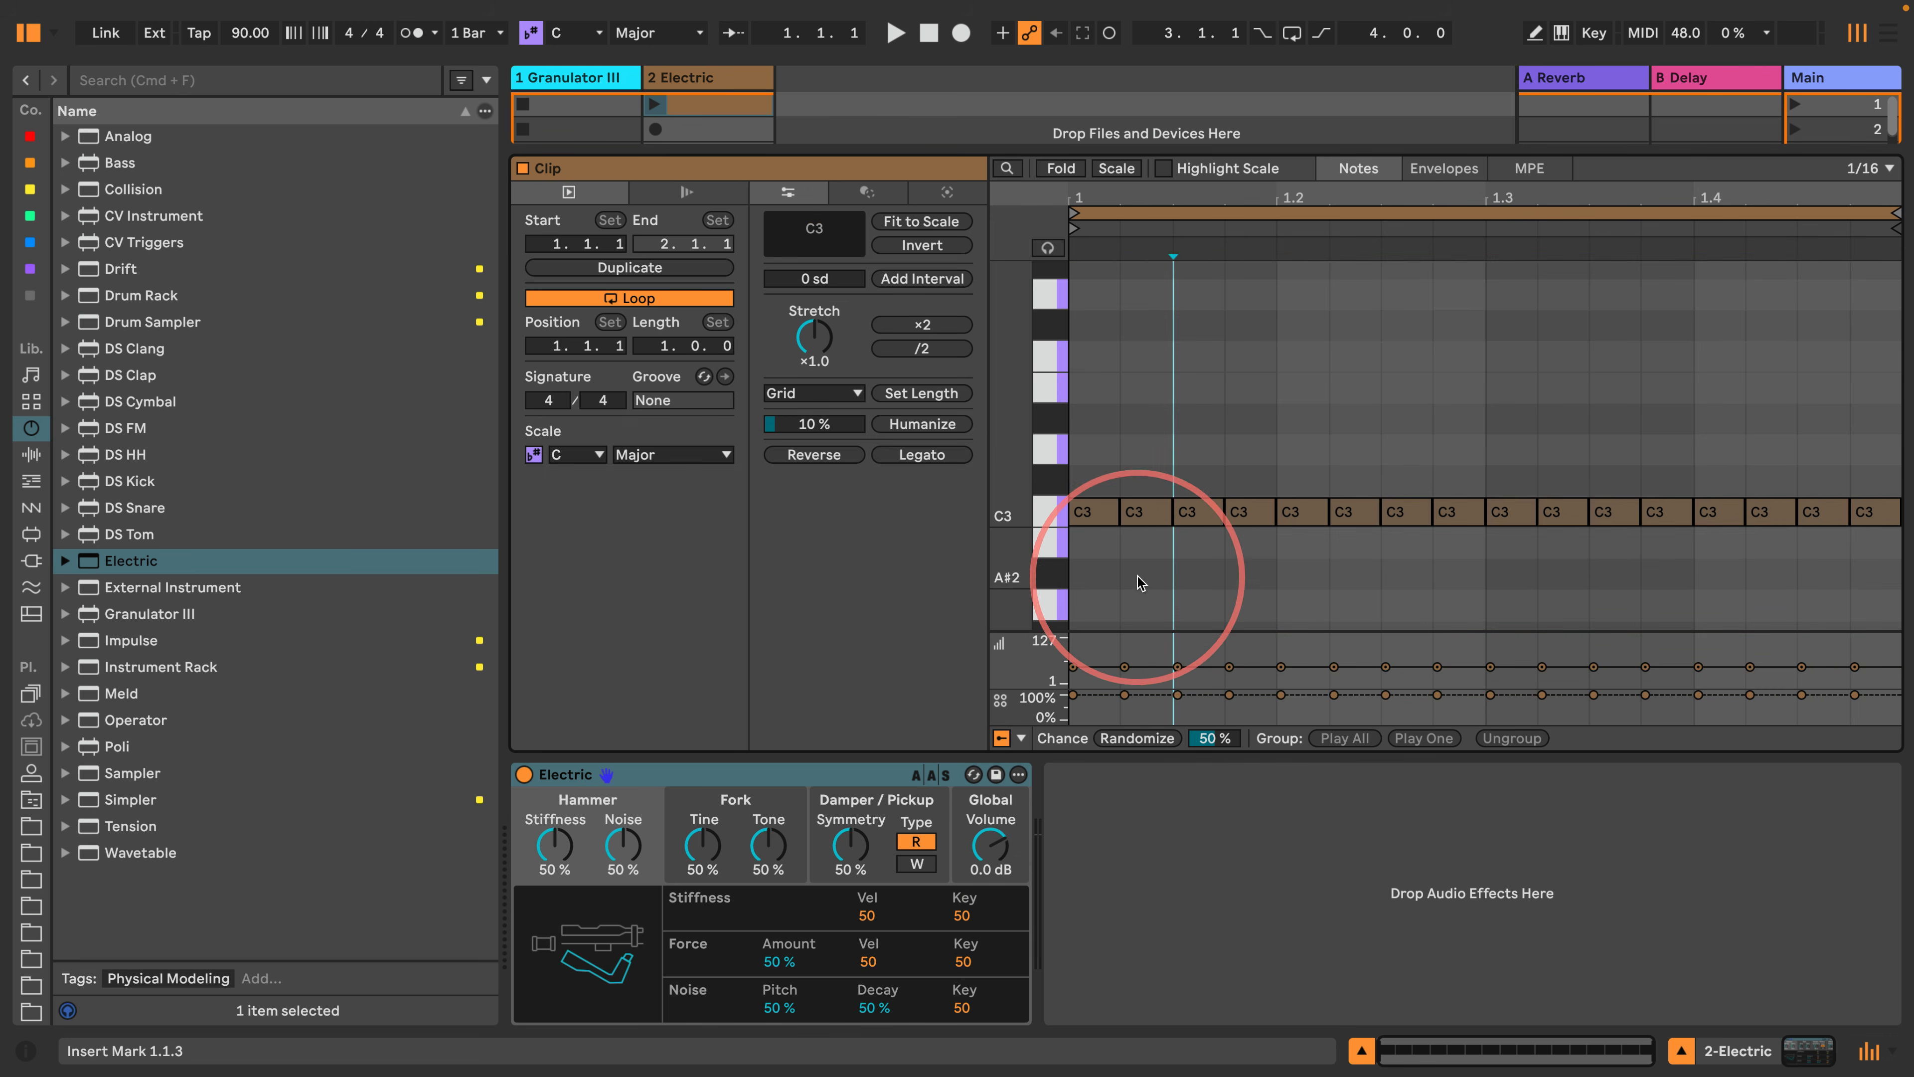
left_click_drag(1140, 582, 1824, 407)
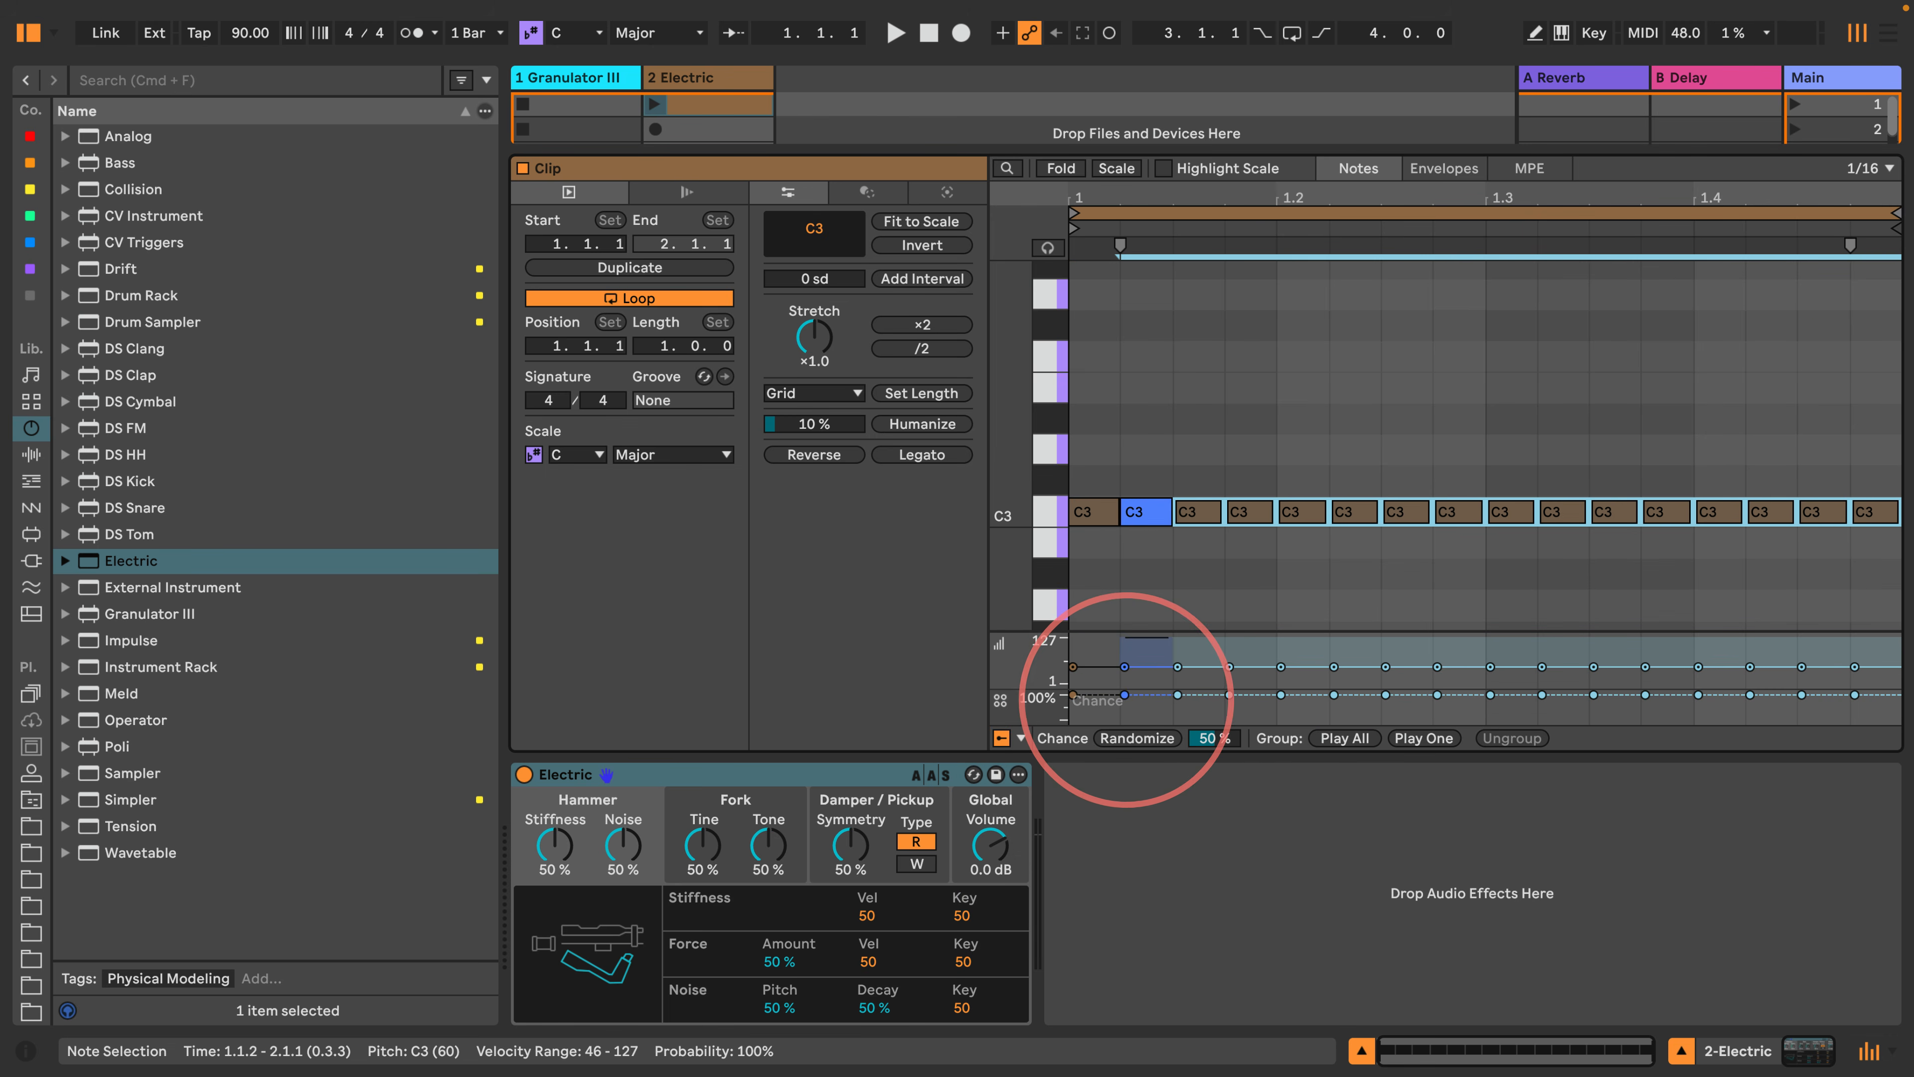
left_click_drag(1127, 700, 1127, 708)
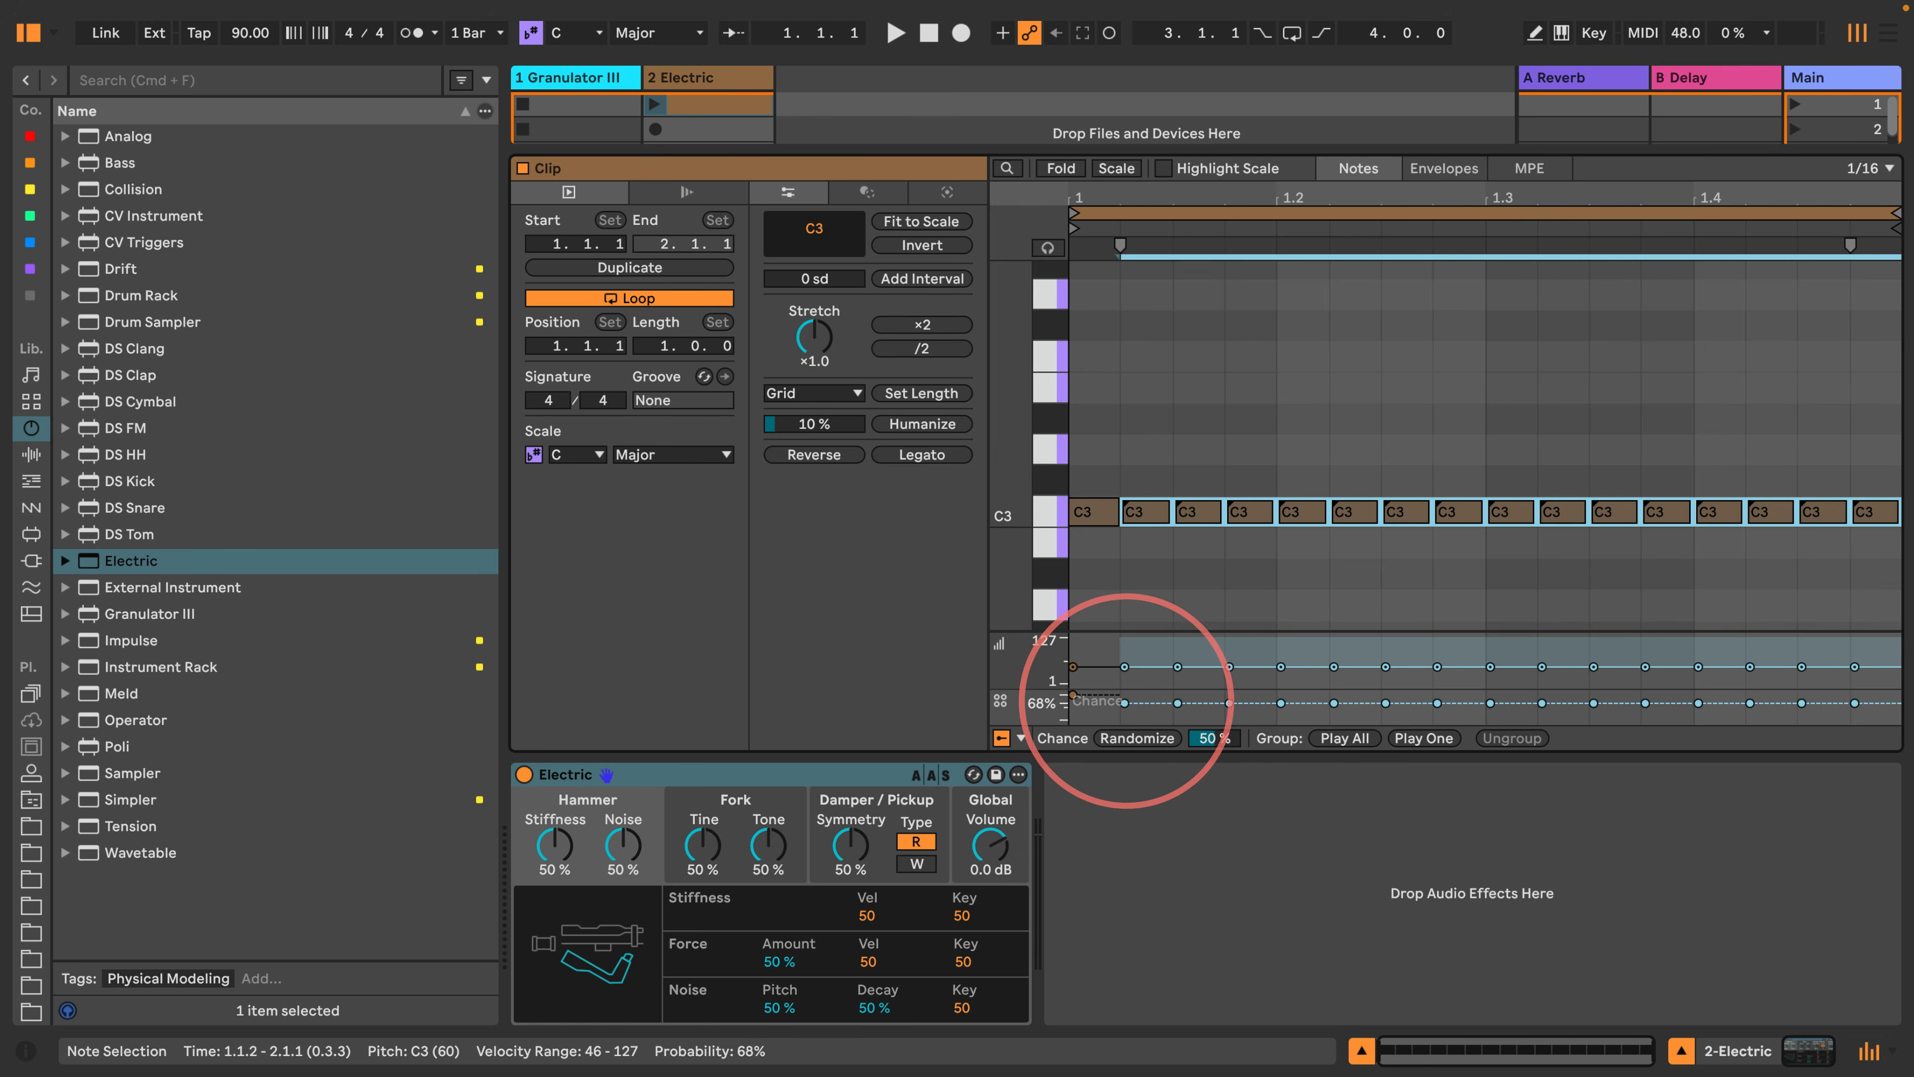
Launch the Electric clip and insert a Random MIDI effect before Electric with 52% chance, 14 choices and Bi sign.
left_click(655, 113)
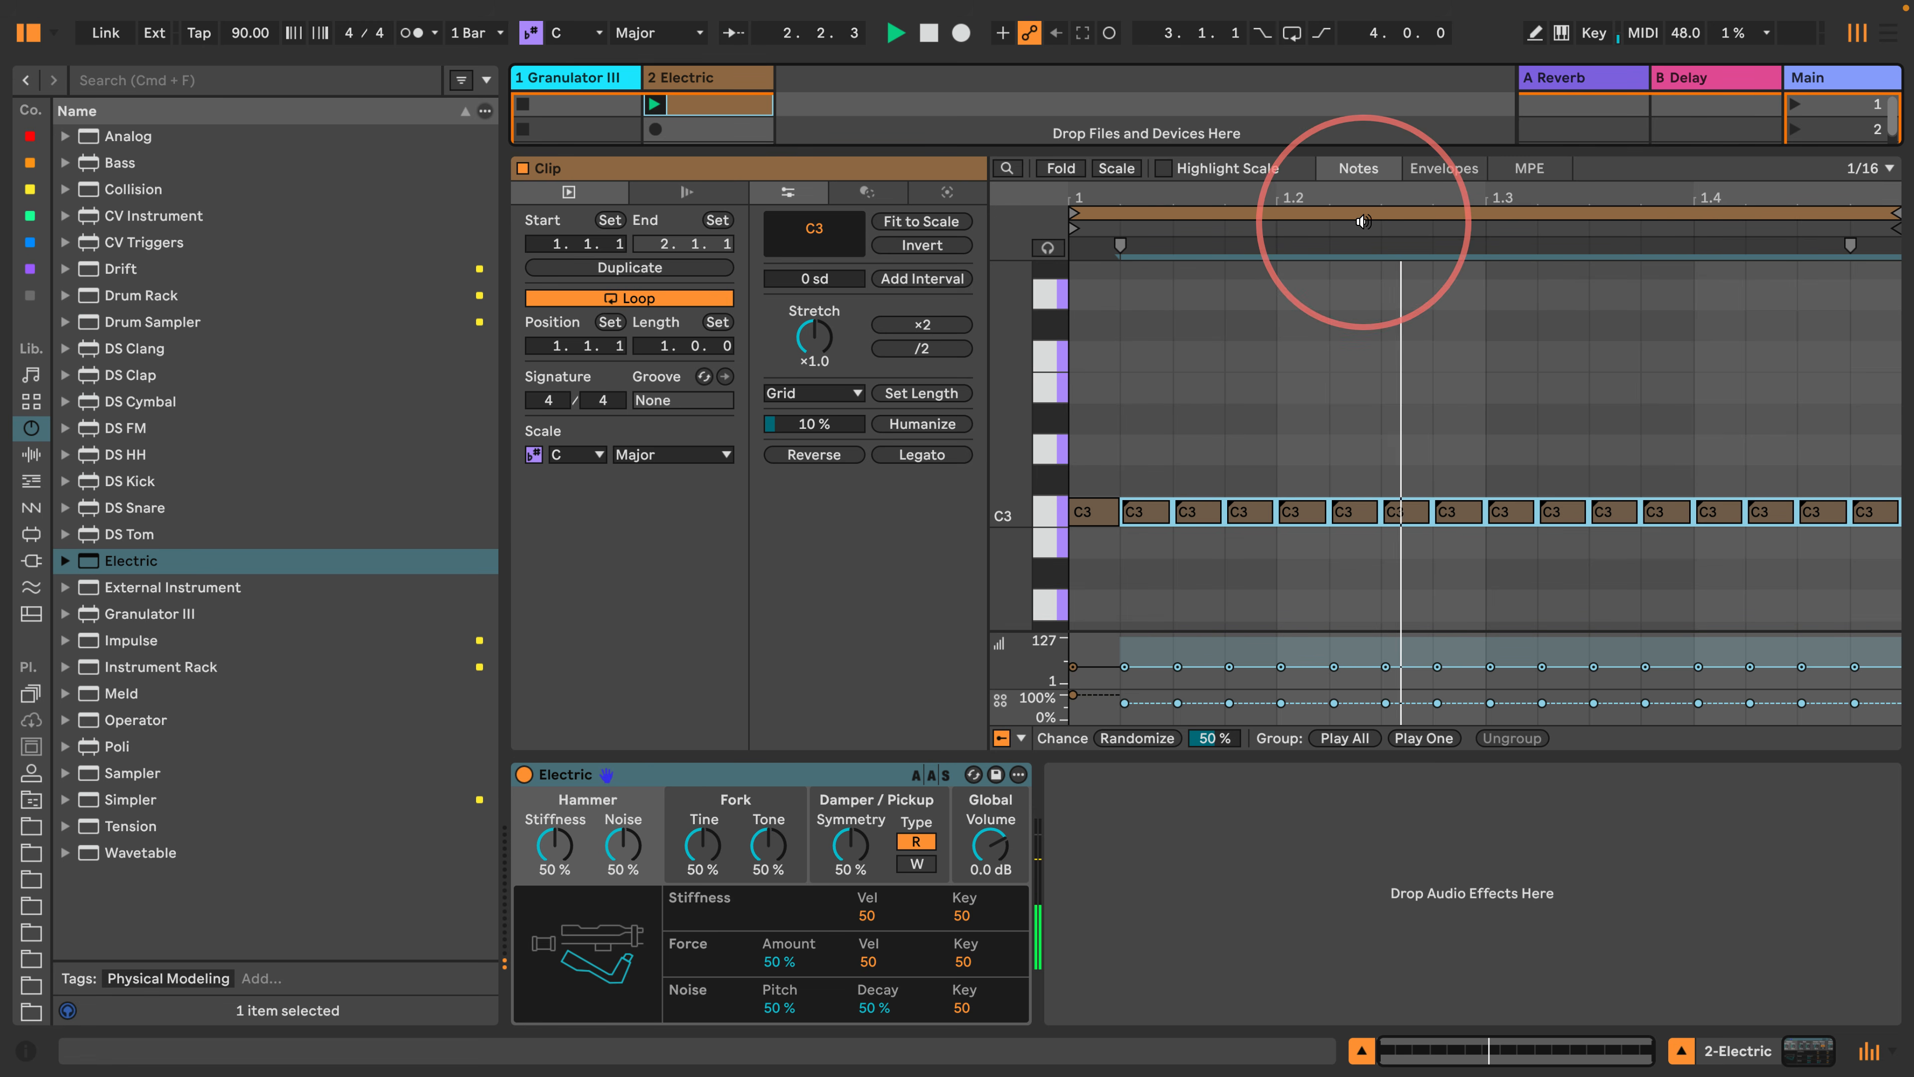
left_click(31, 401)
left_click(28, 480)
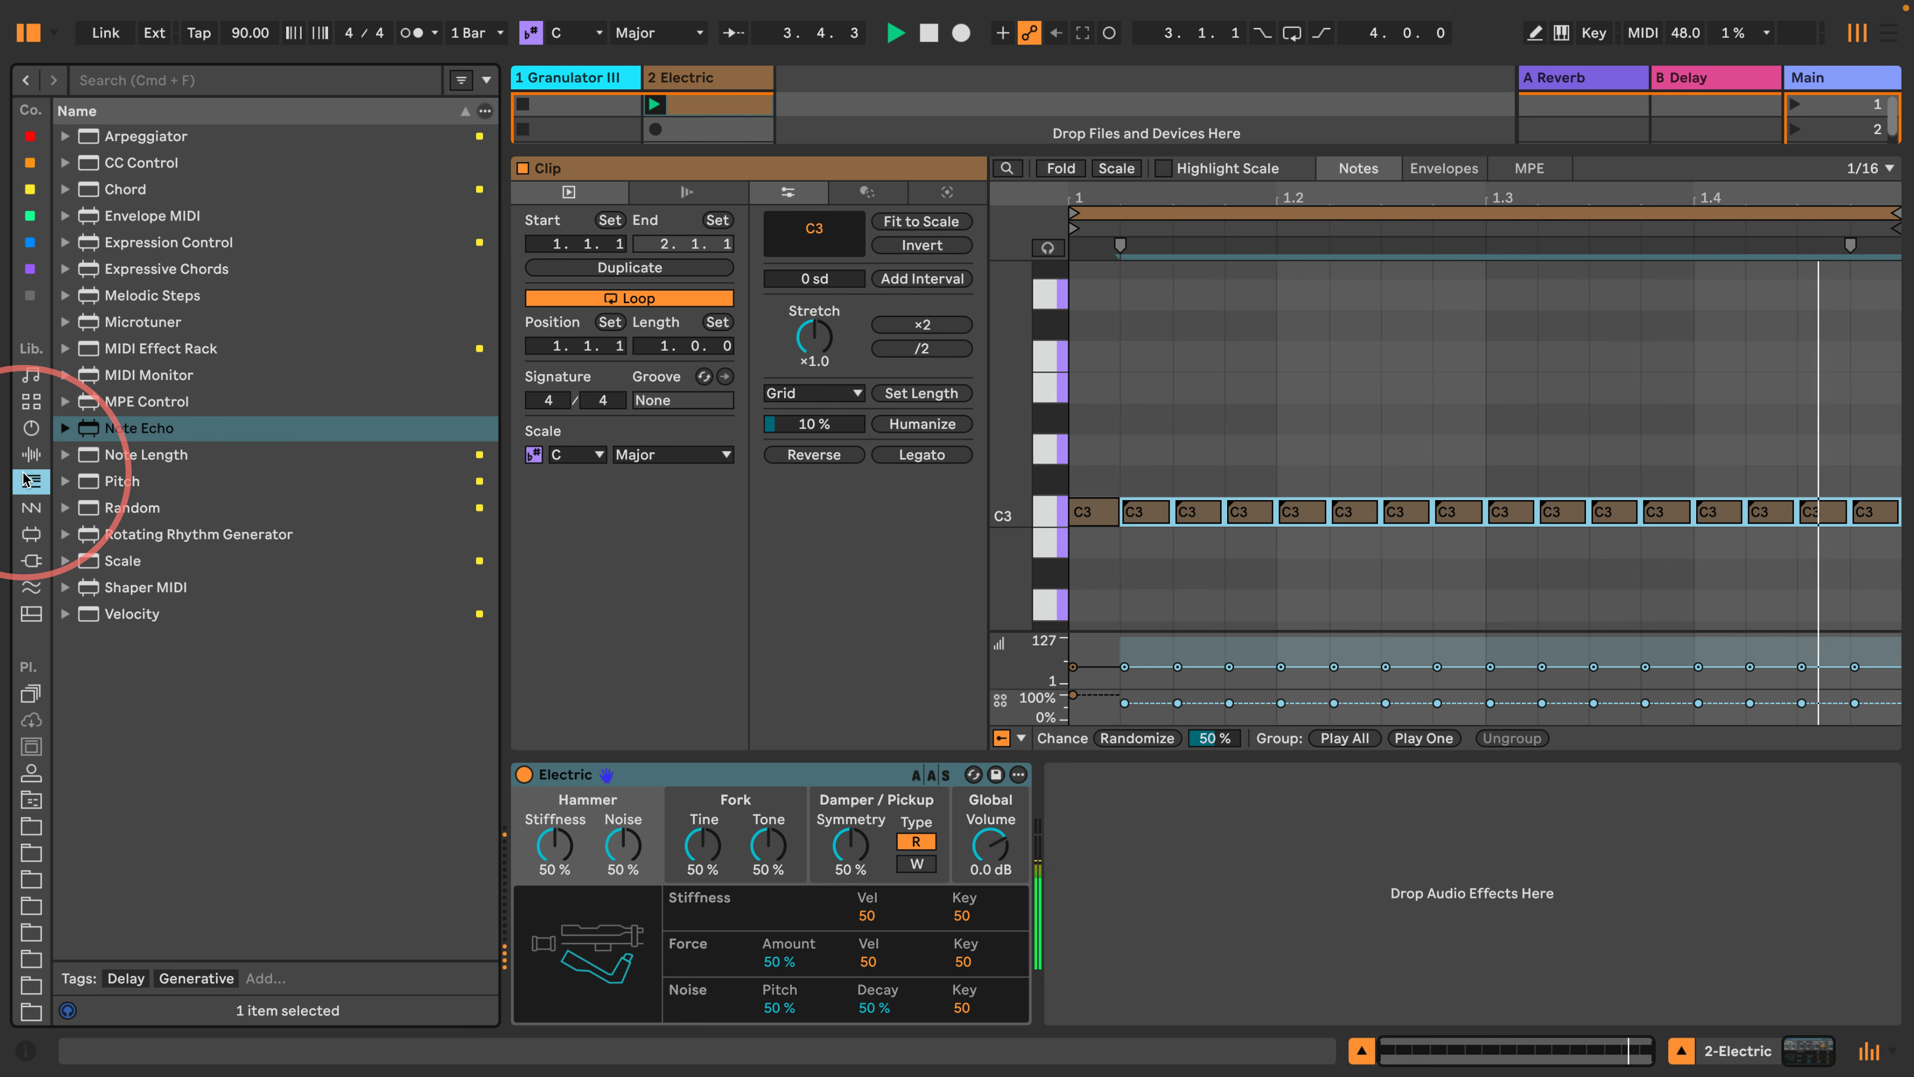
left_click_drag(132, 507, 553, 784)
left_click(633, 1007)
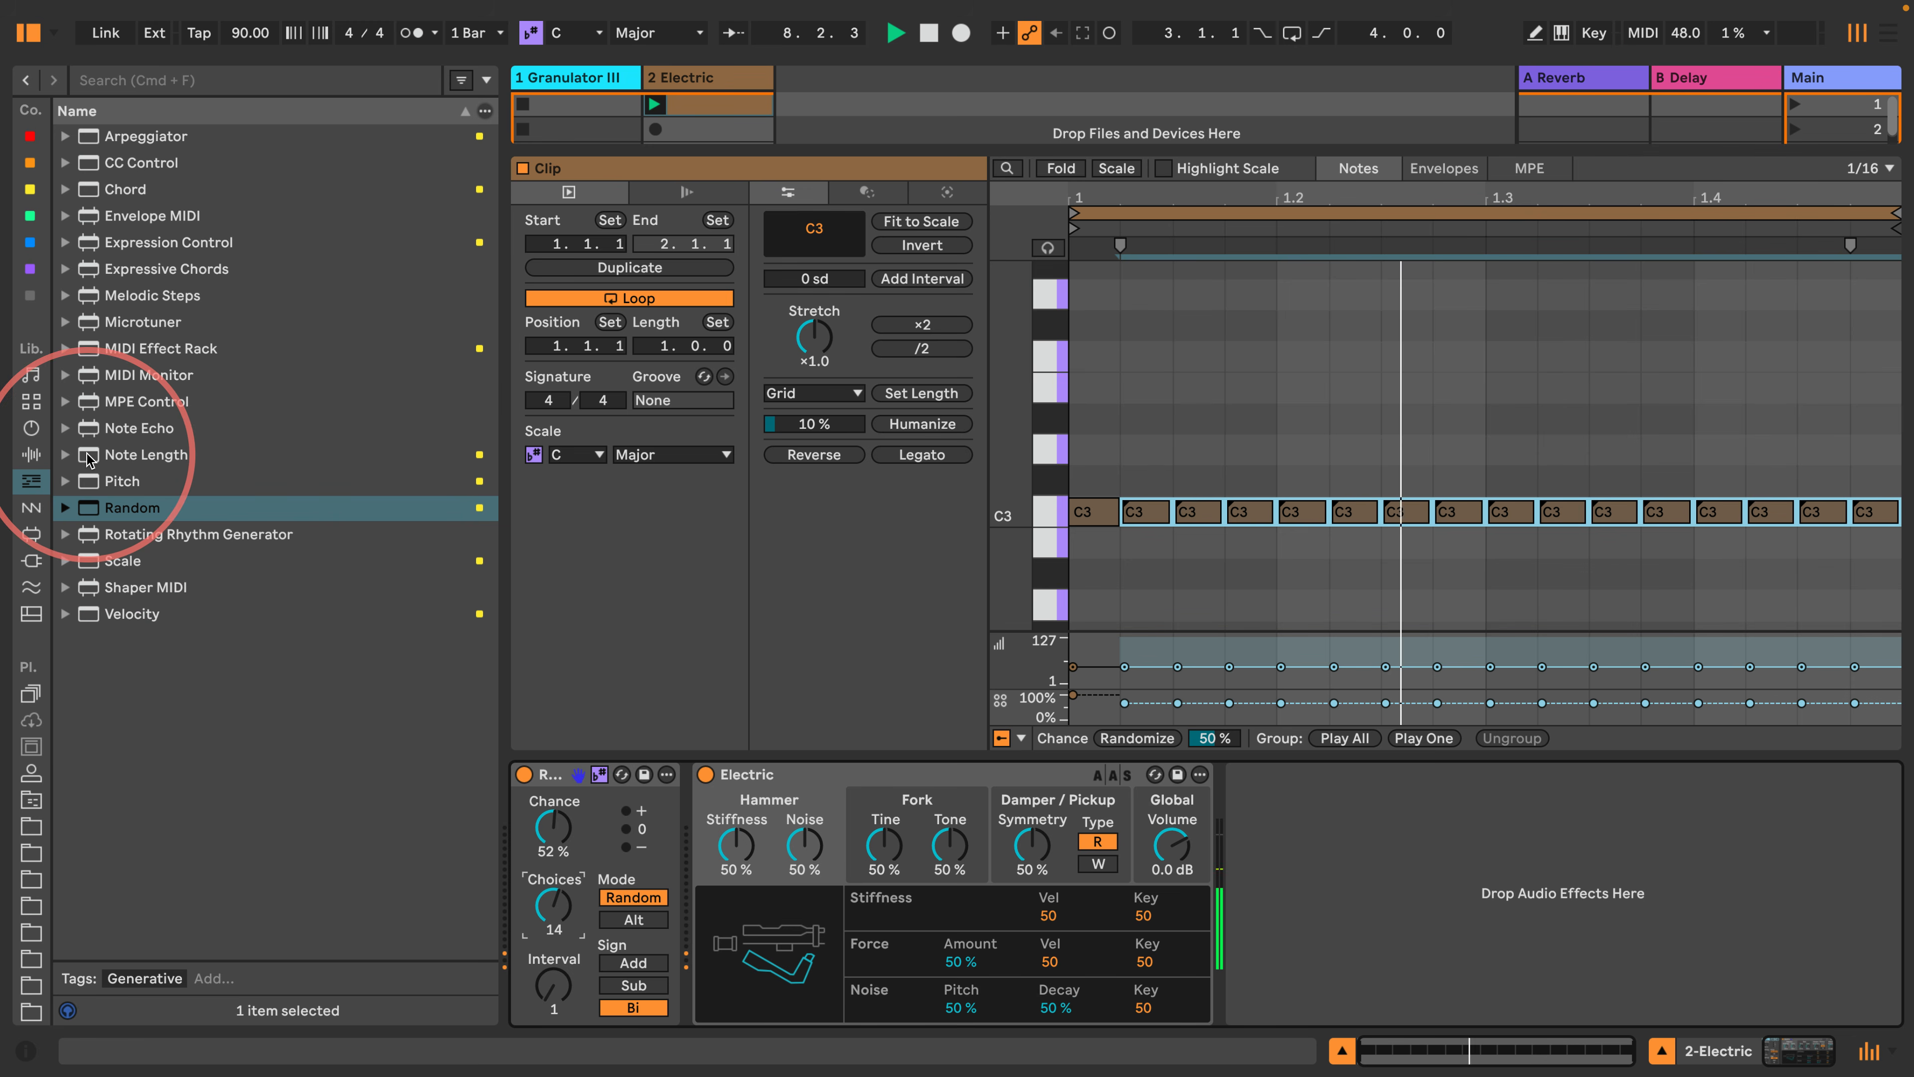
Insert Note Length after Random with a 775 ms length, and set Random to 81% chance and 11 choices.
left_click_drag(89, 456, 663, 806)
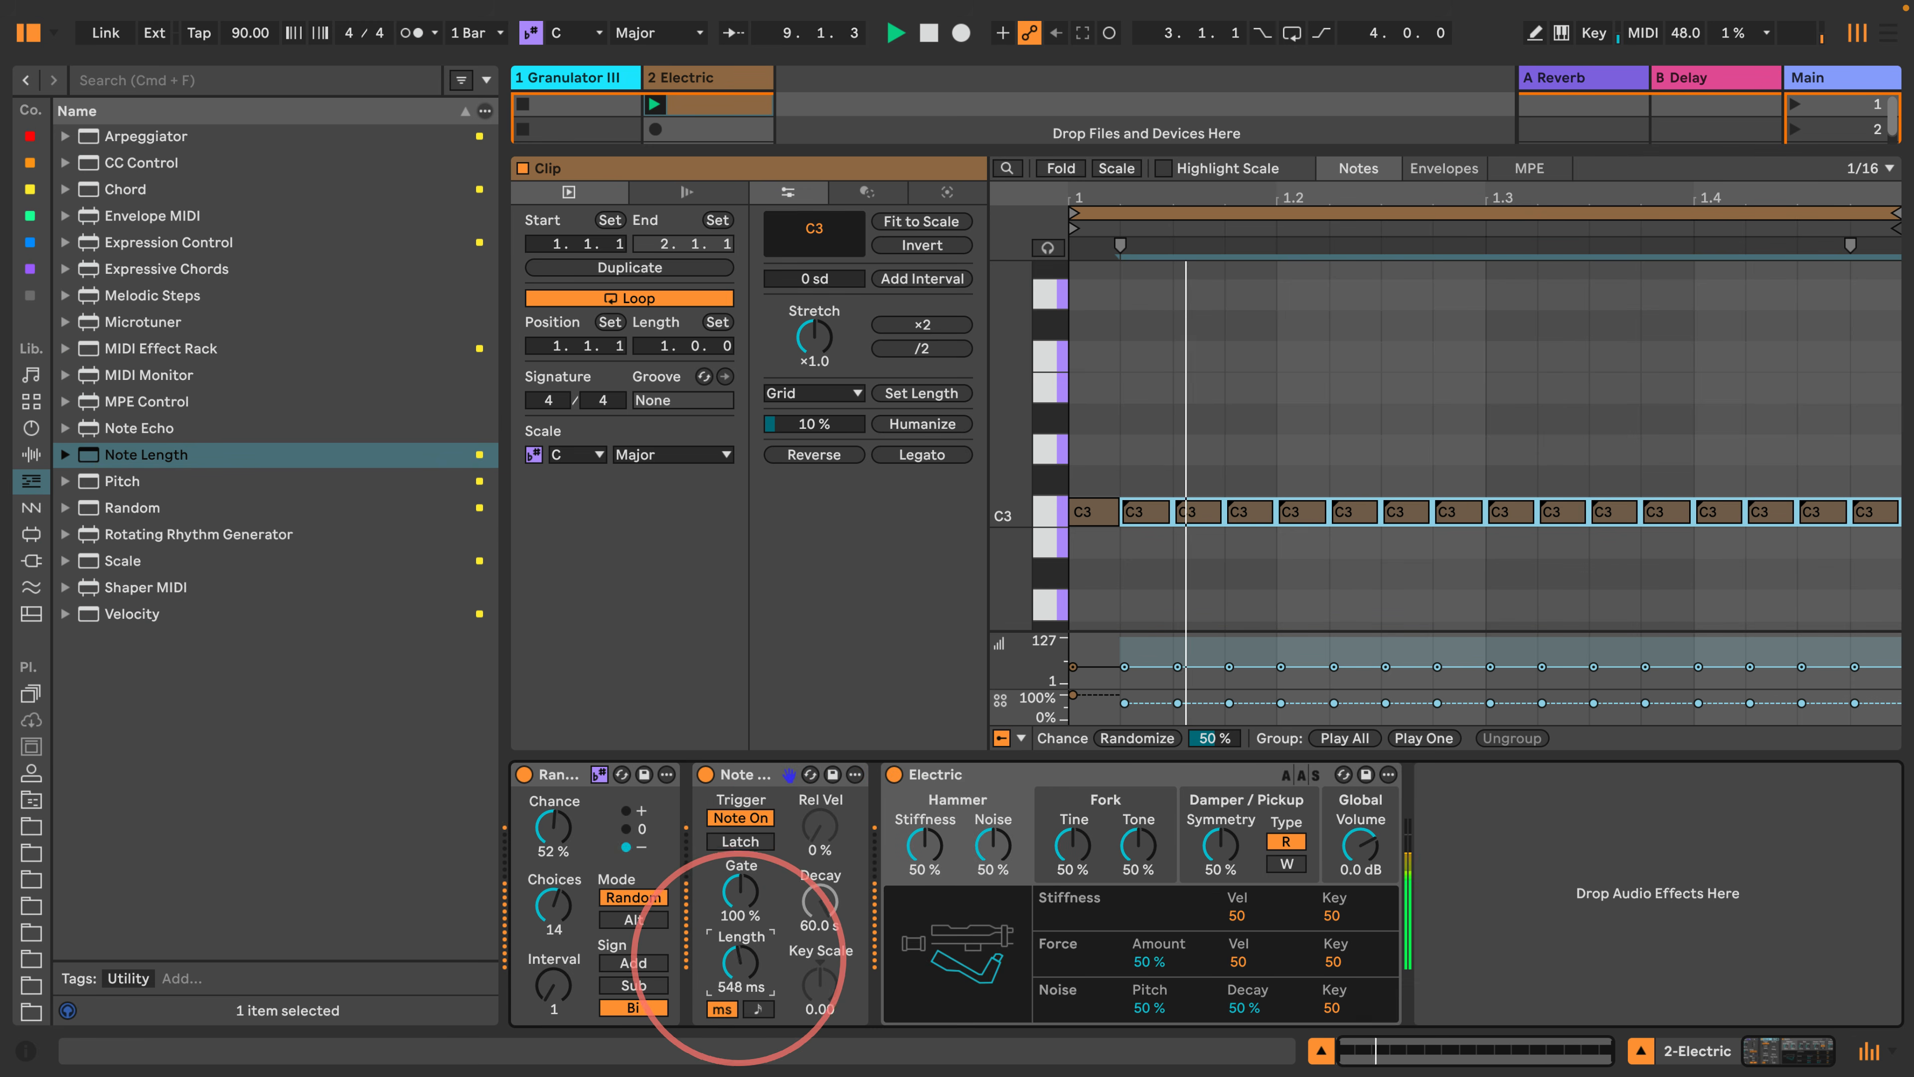
left_click_drag(741, 962, 741, 967)
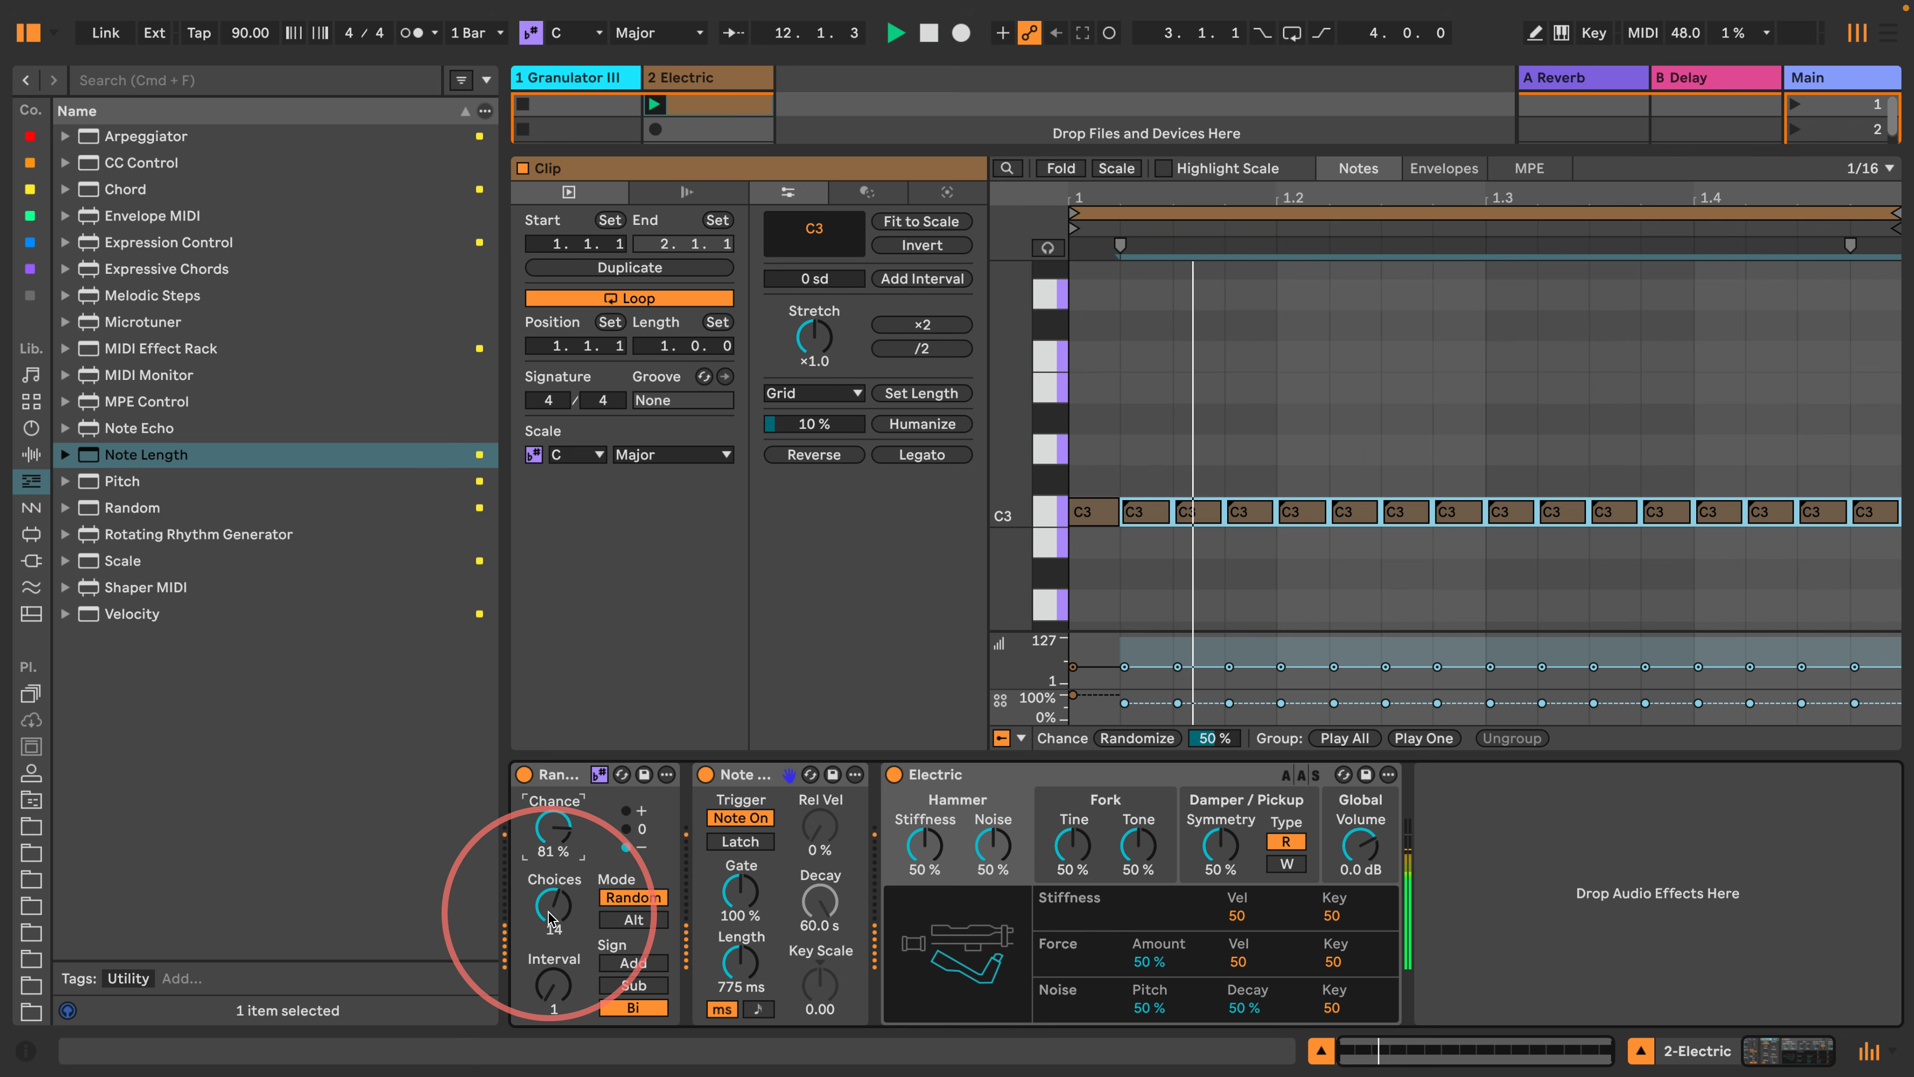
left_click_drag(553, 905, 553, 909)
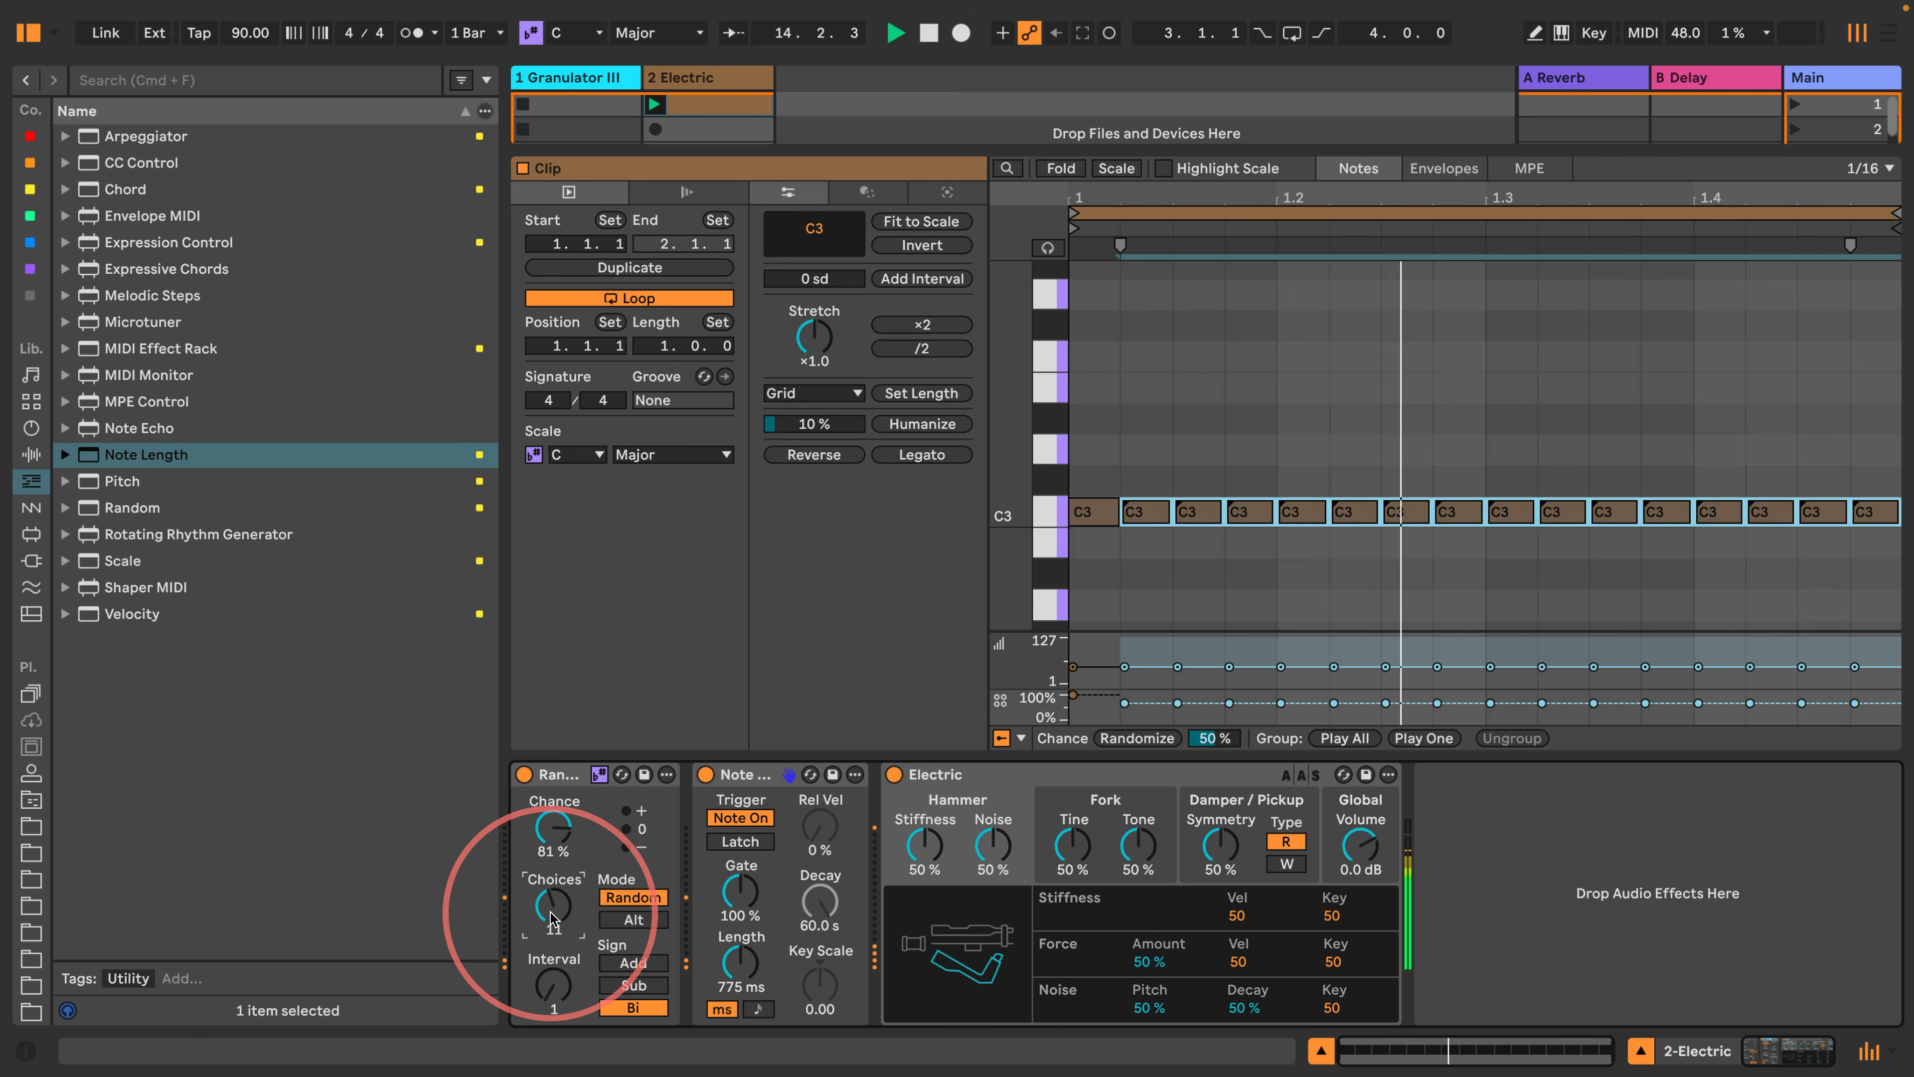
Narrow the browser, enlarge the mixer area above the clip editor and select the Granulator III track.
left_click_drag(502, 461, 352, 467)
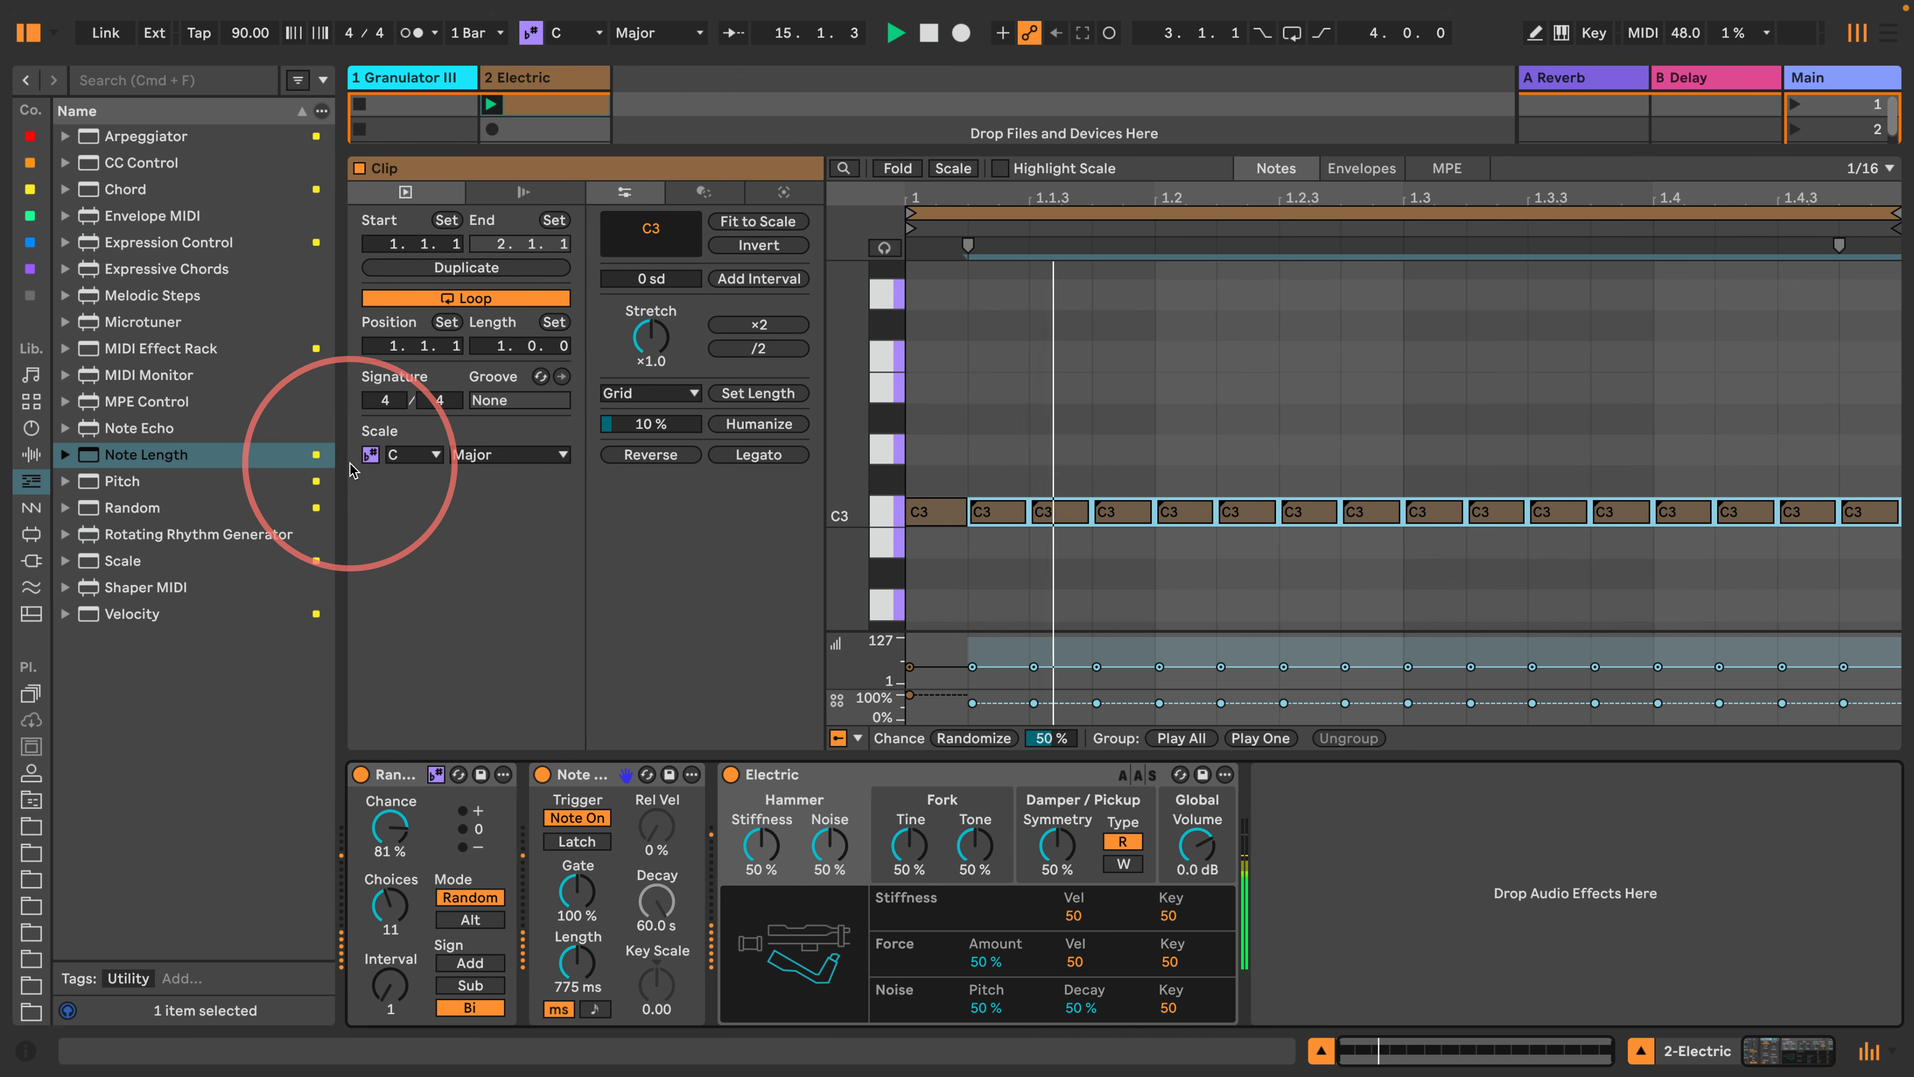
left_click_drag(791, 152, 790, 437)
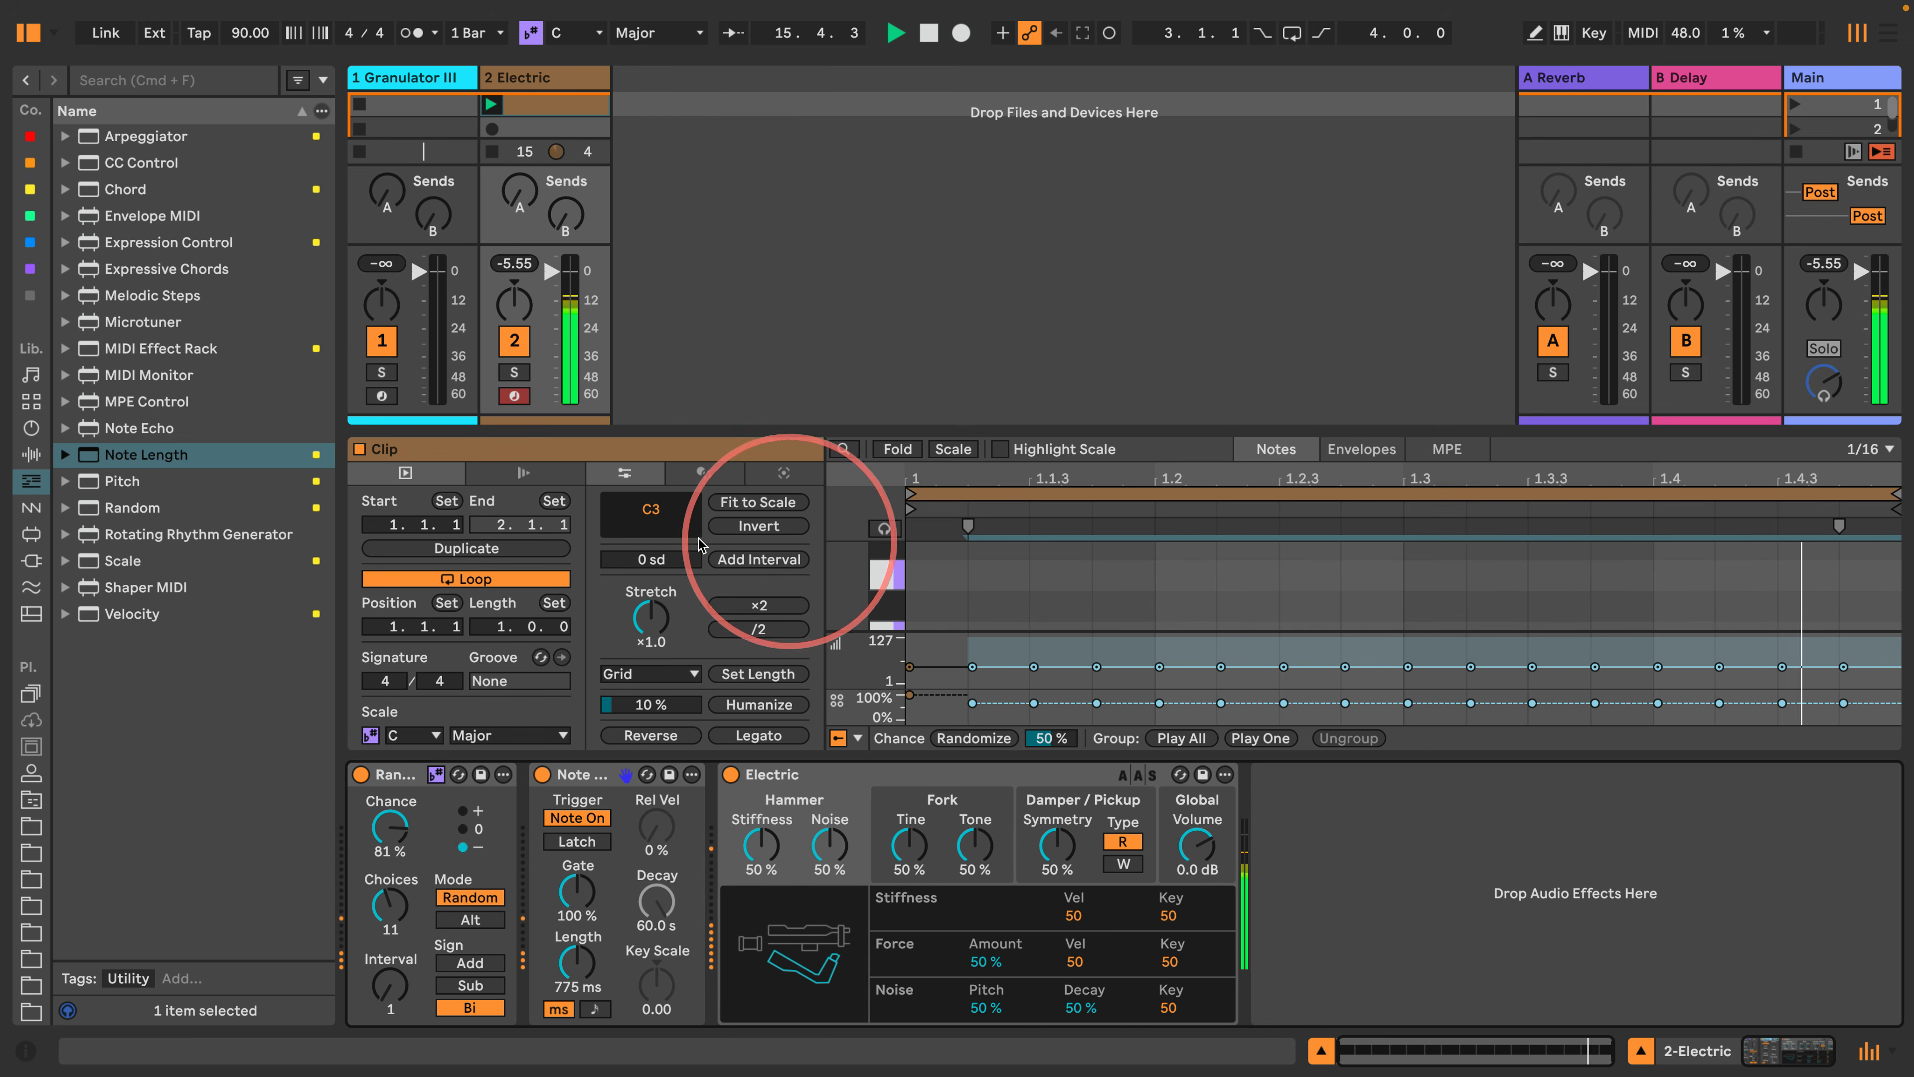
left_click(444, 87)
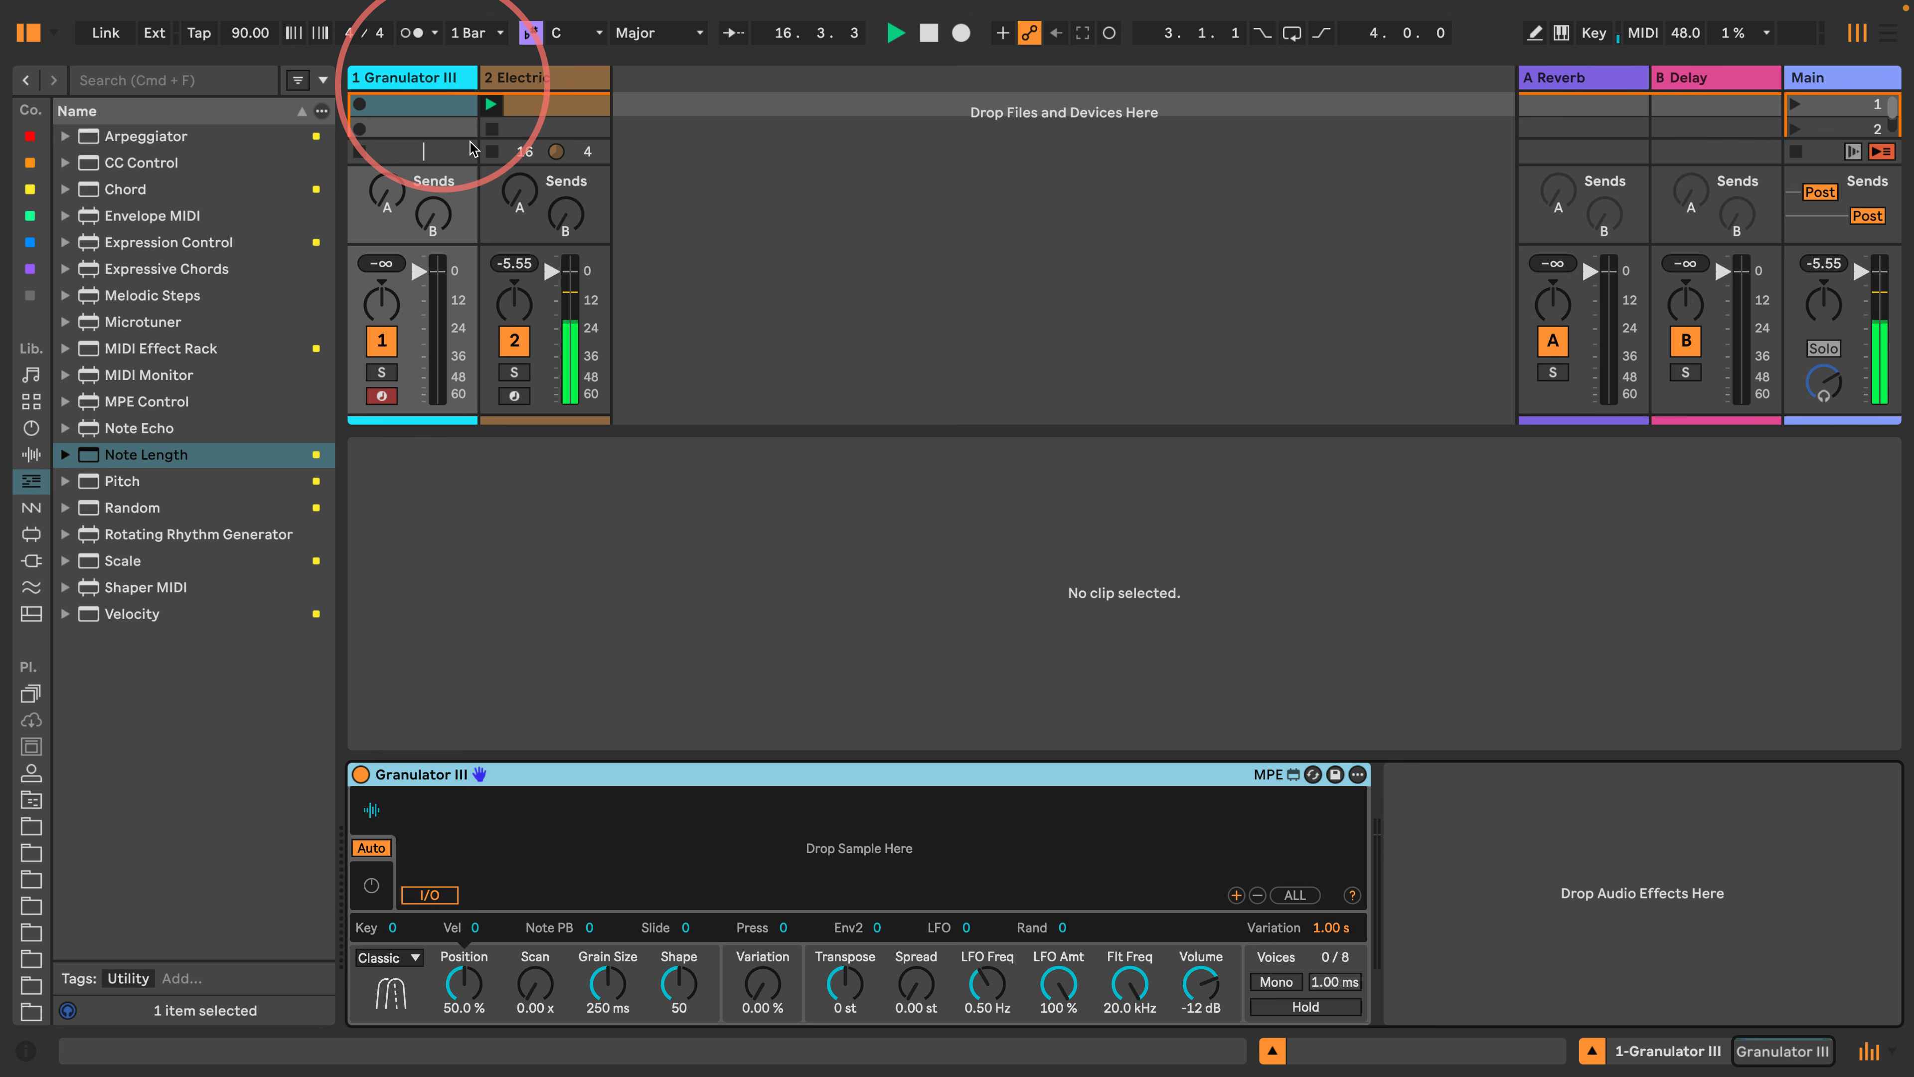
Show Granulator III's input and output options and set its capture source to 2-Electric.
left_click(429, 894)
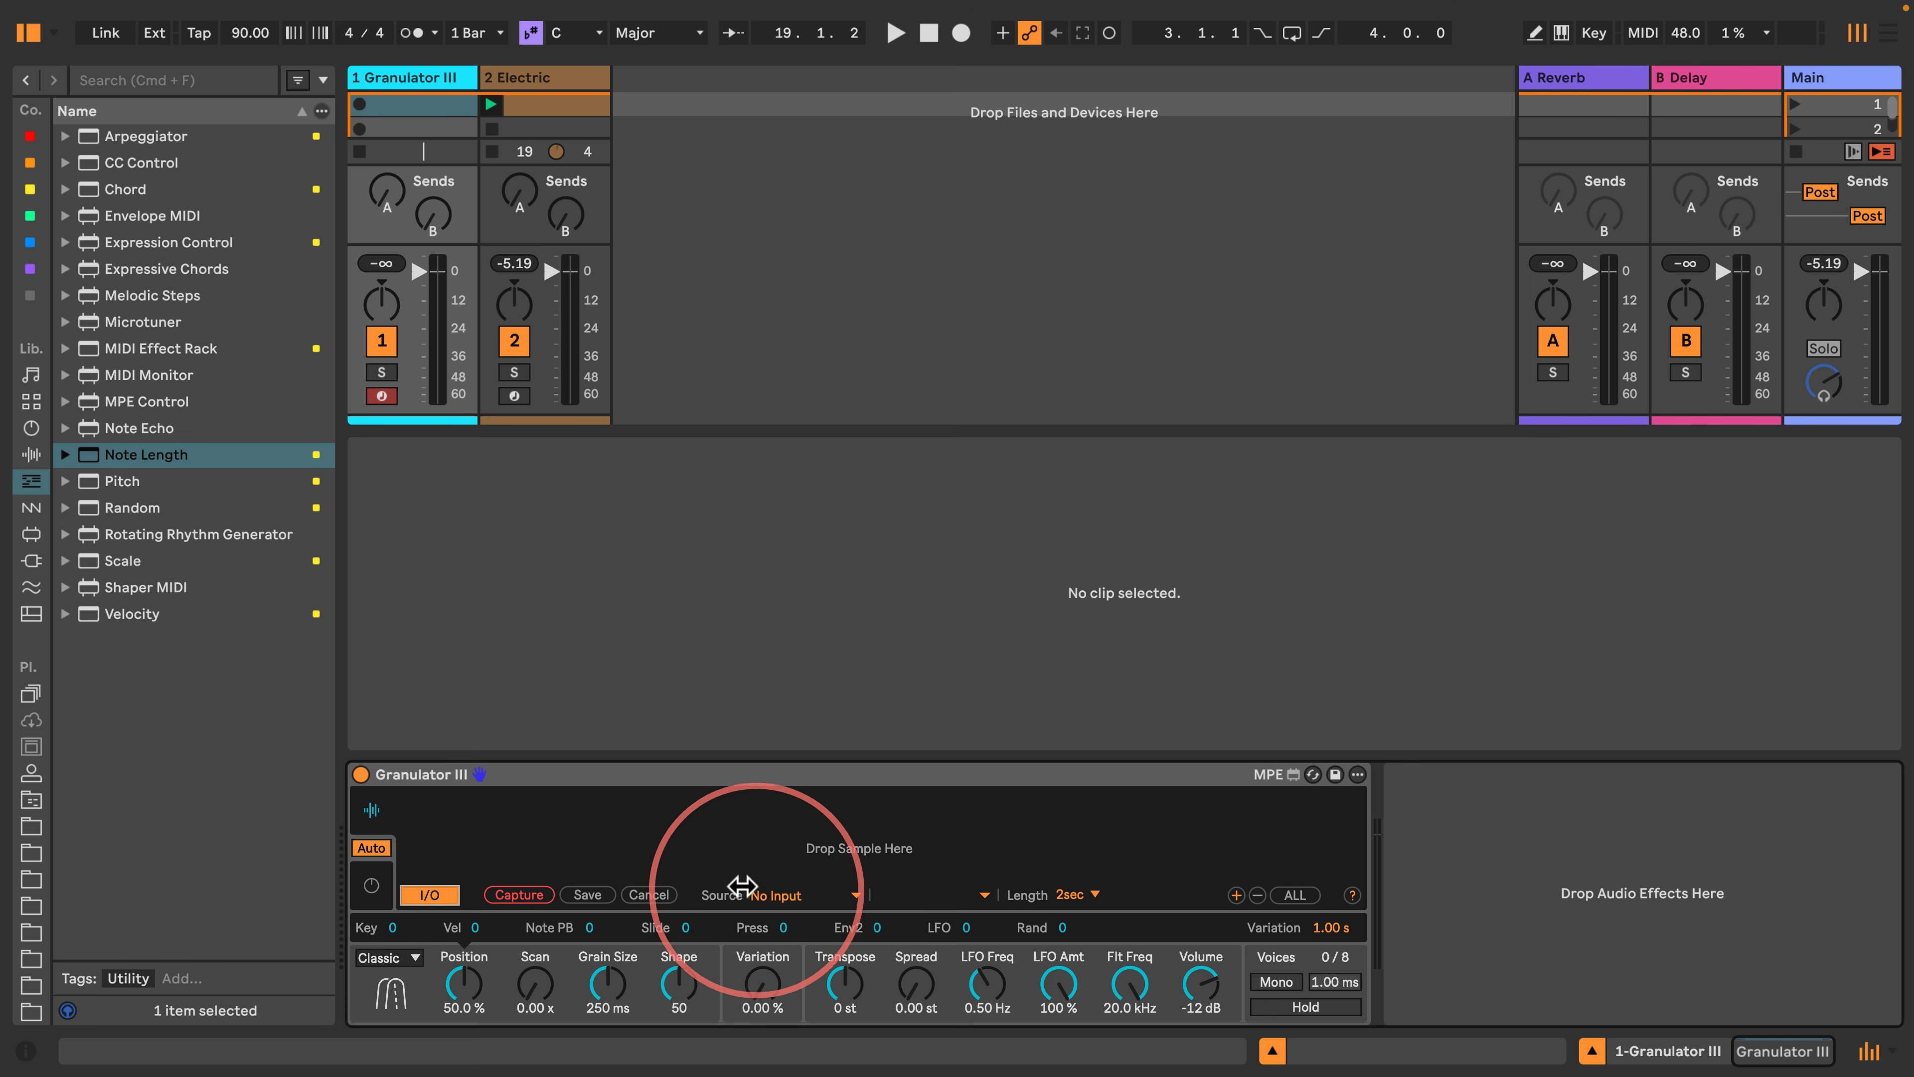
left_click(792, 897)
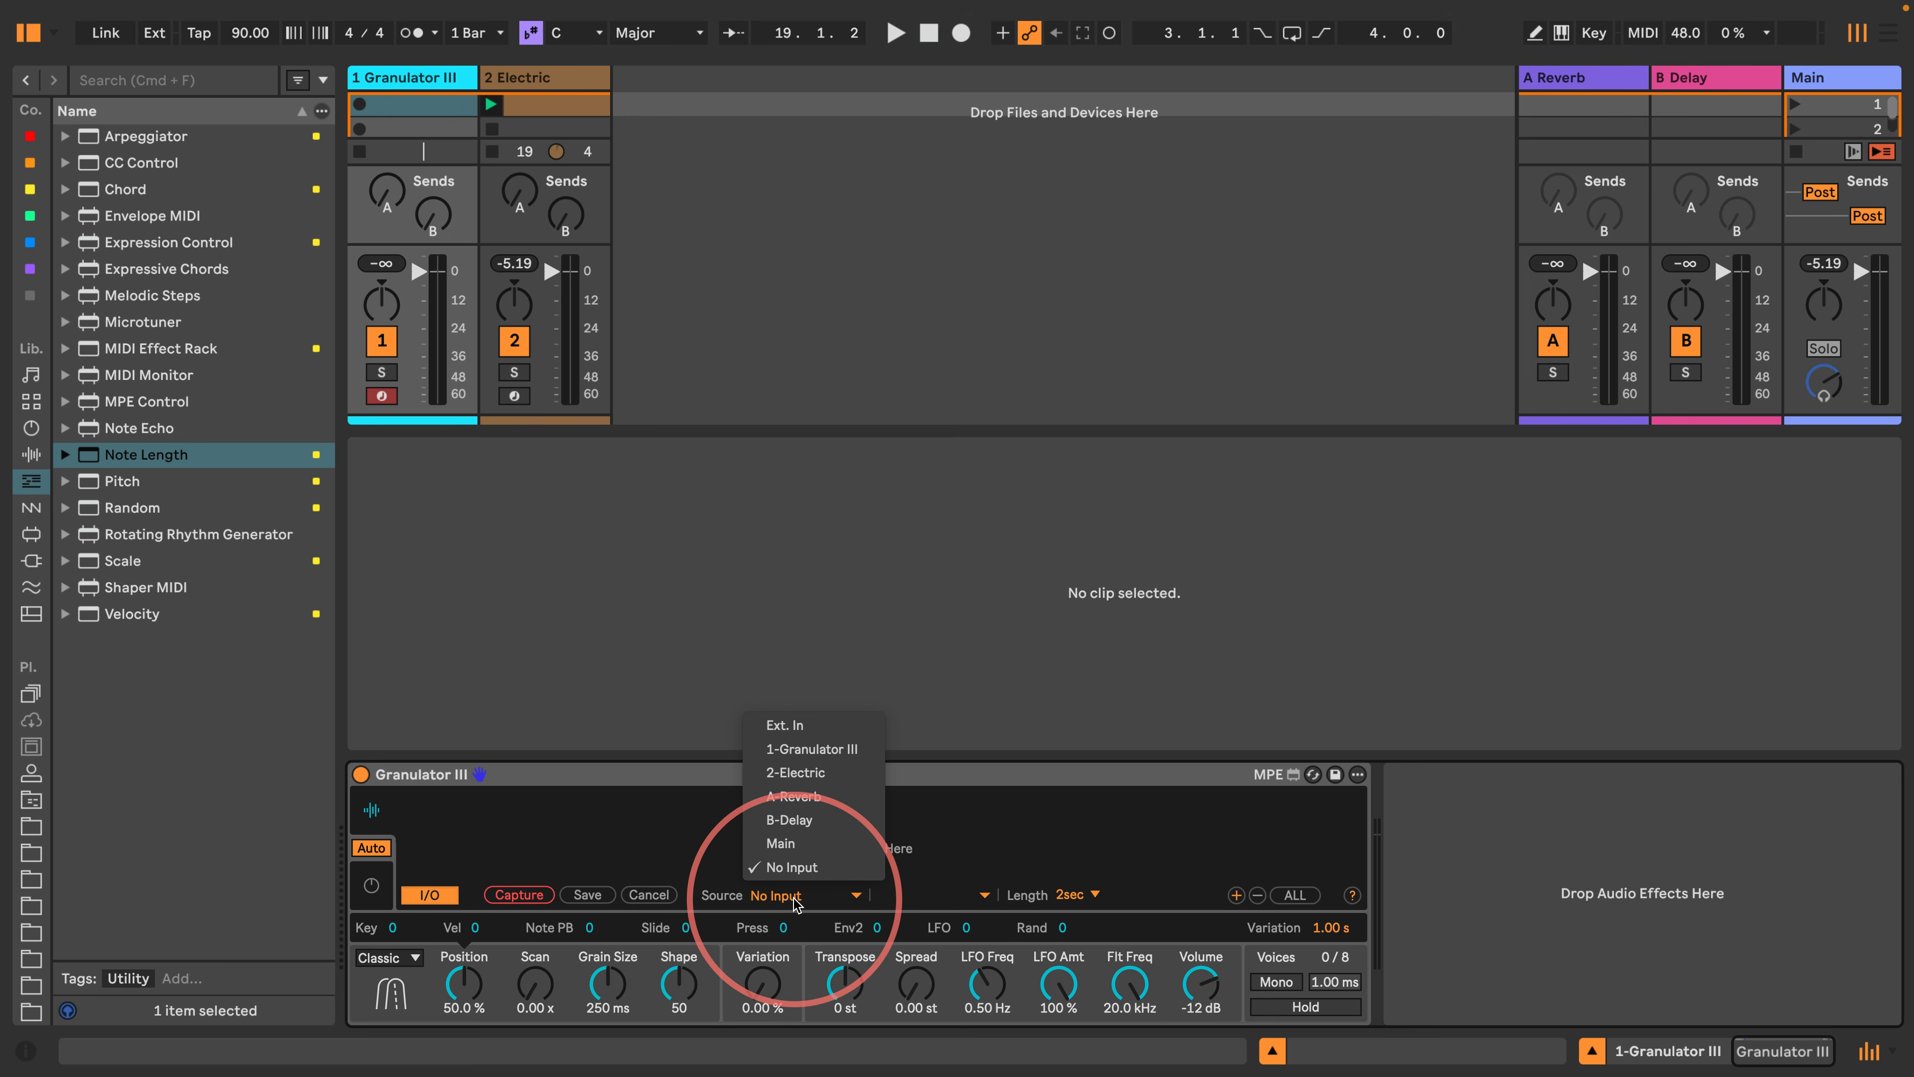
left_click(818, 775)
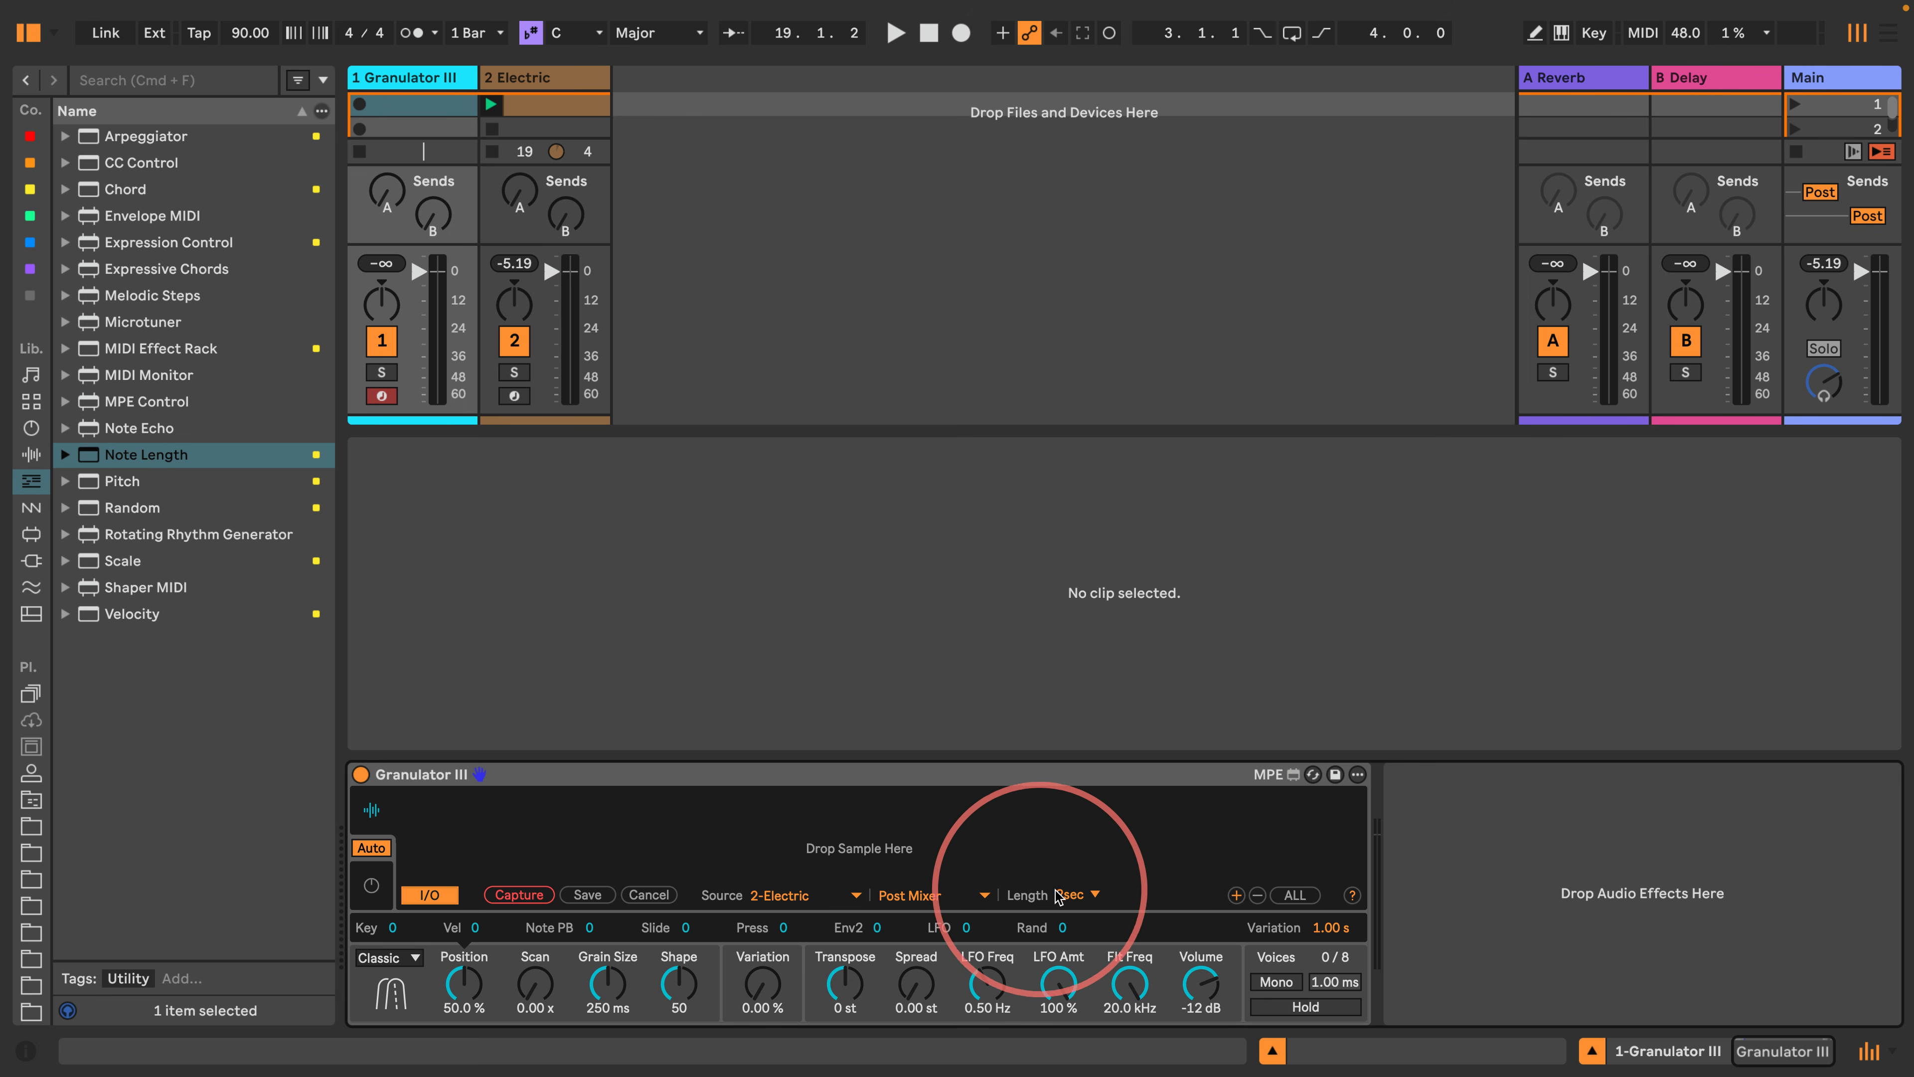
Play the Electric clip, capture its output into Granulator III with the 2sec length, and stop playback.
key("space")
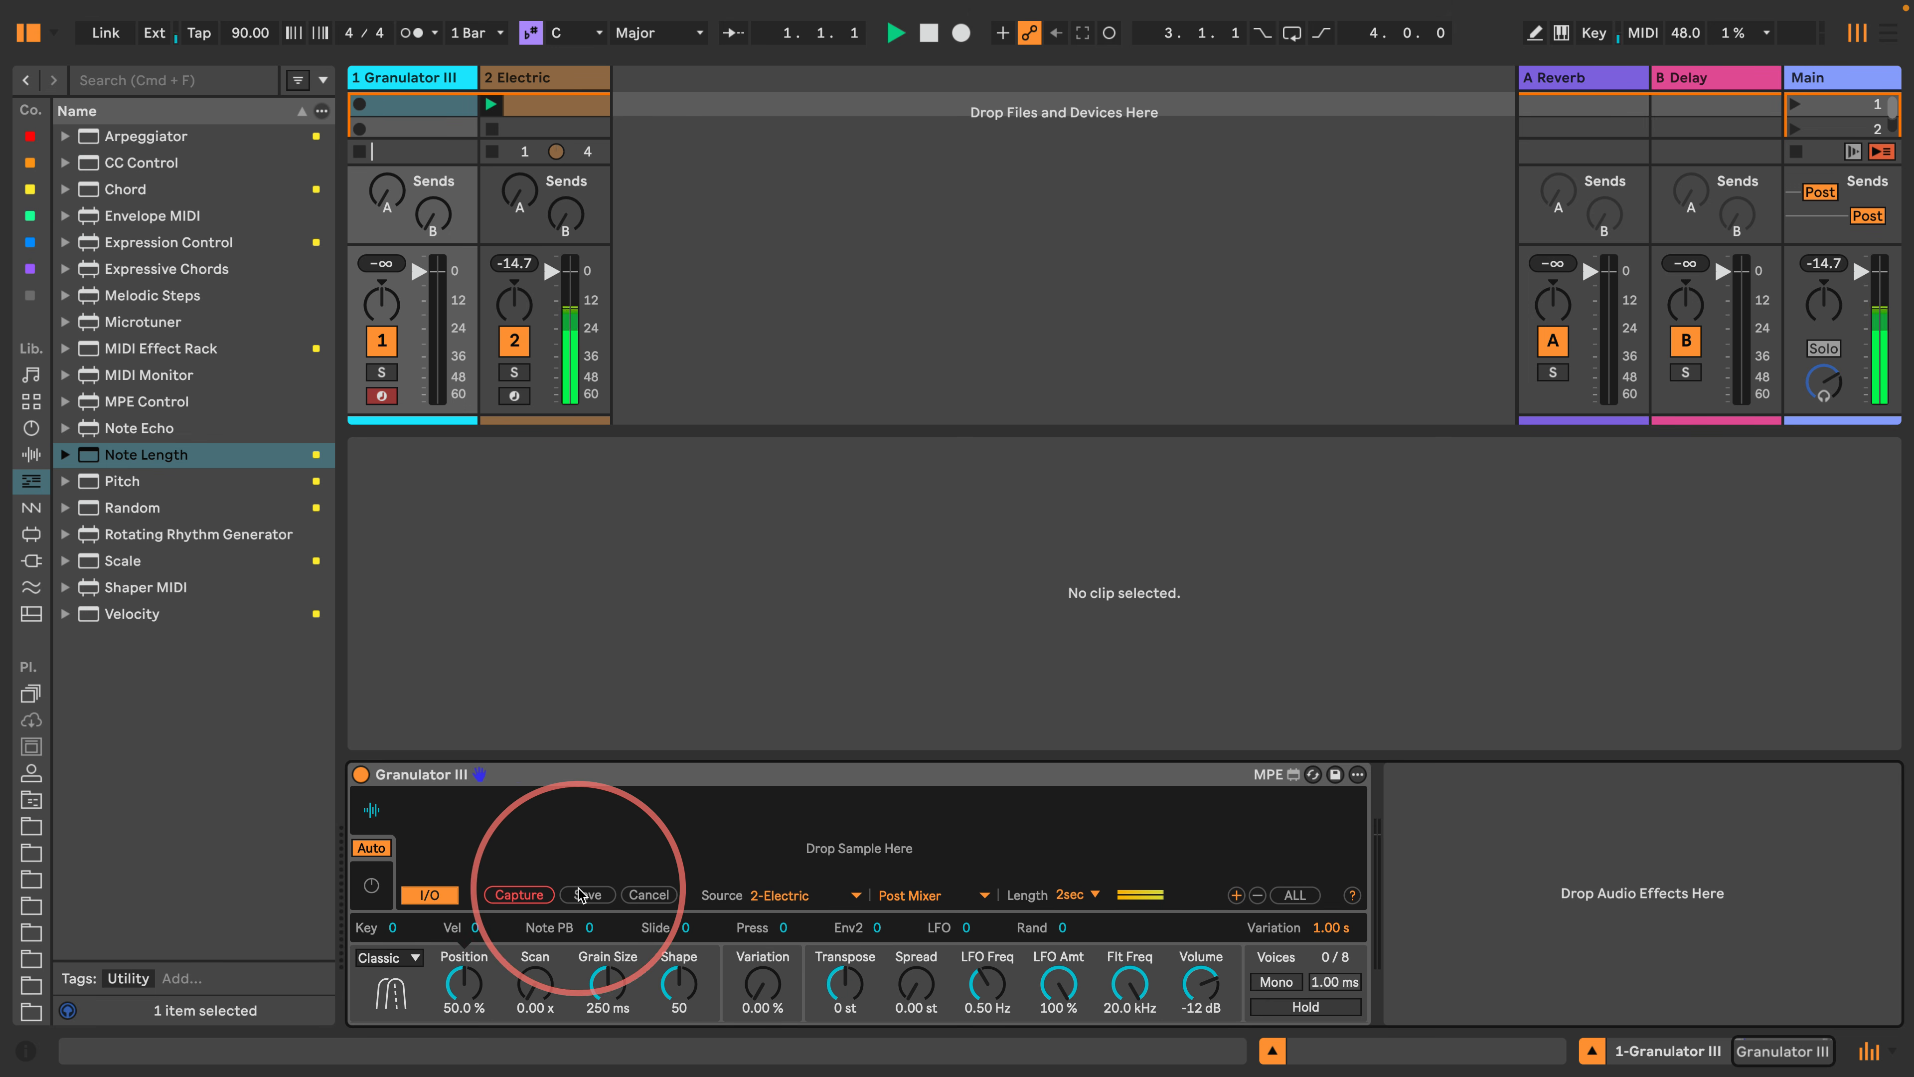
left_click(518, 895)
left_click(517, 894)
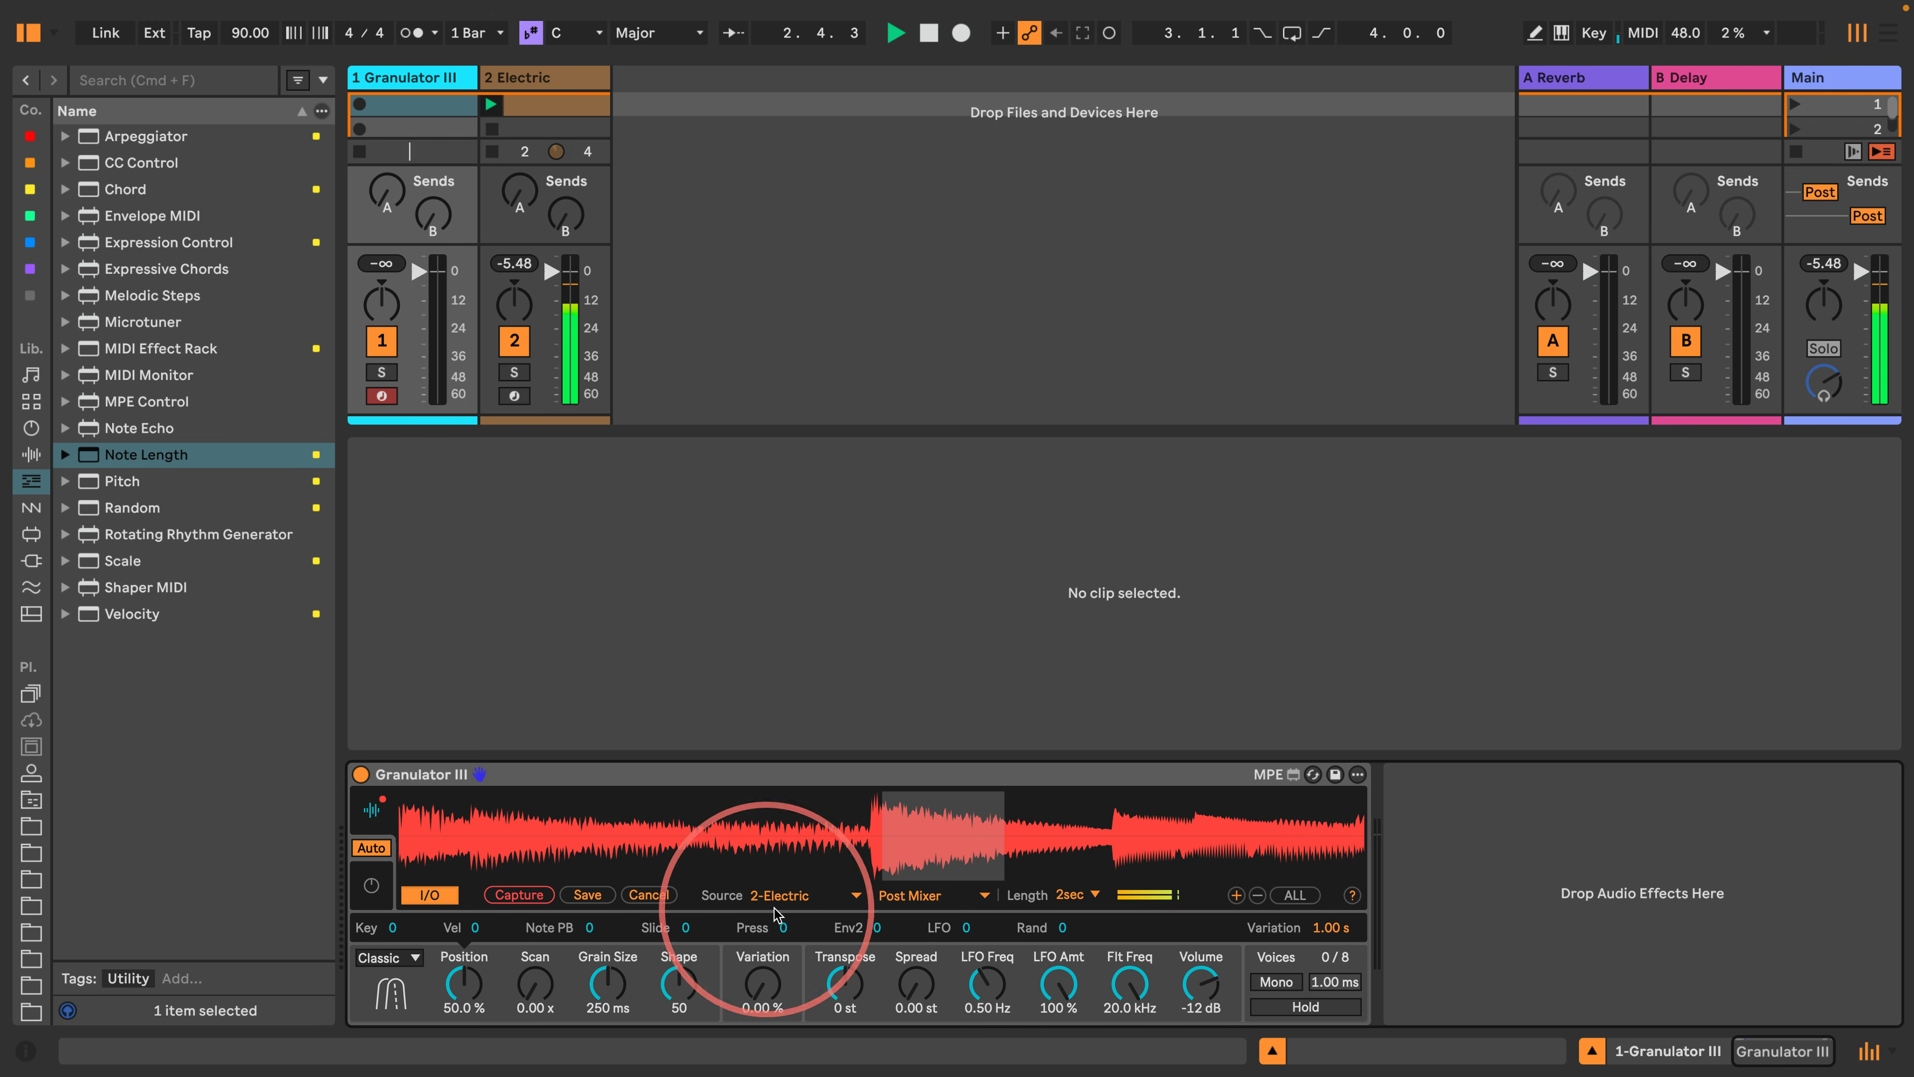
key("space")
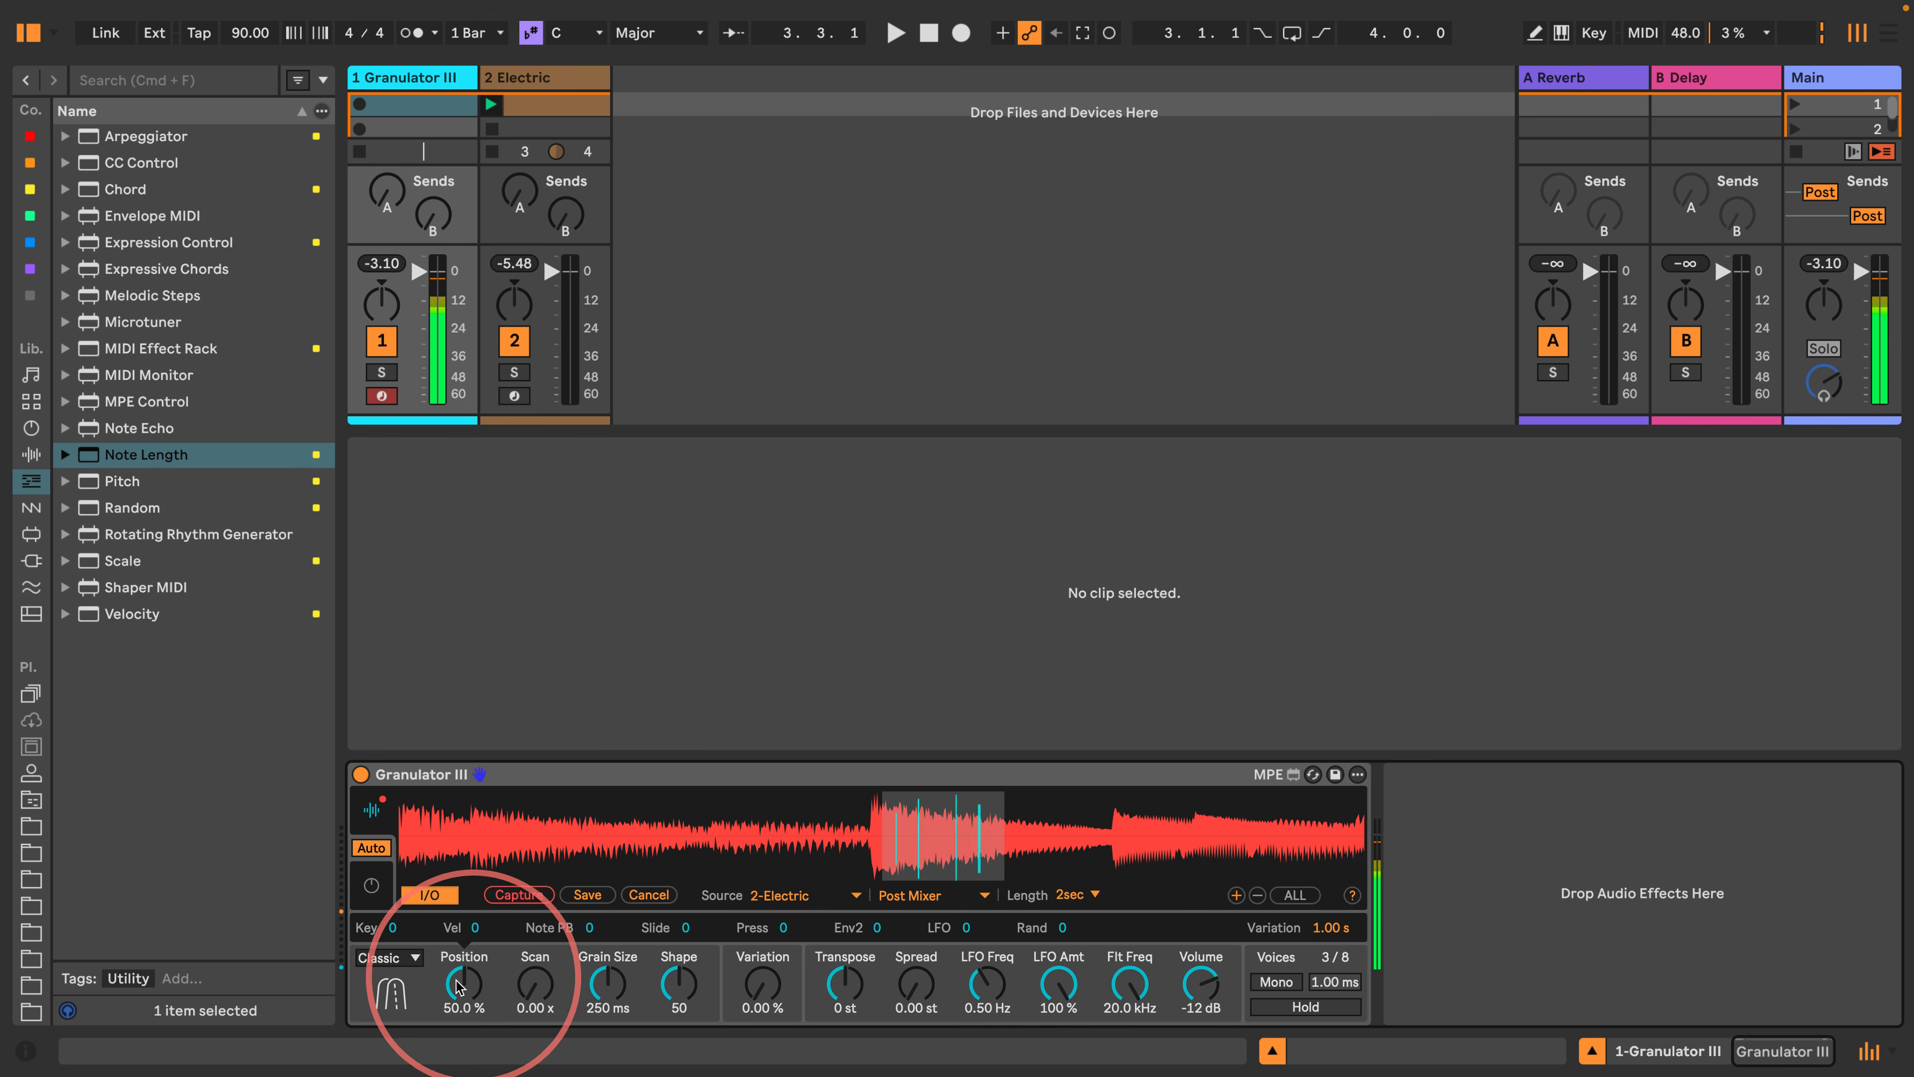
Try different sample positions and a 7.10 ms grain size in Granulator III, and reset the grain size to 250 ms.
left_click_drag(464, 984, 443, 1020)
left_click_drag(597, 978, 581, 1029)
left_click_drag(461, 981, 440, 937)
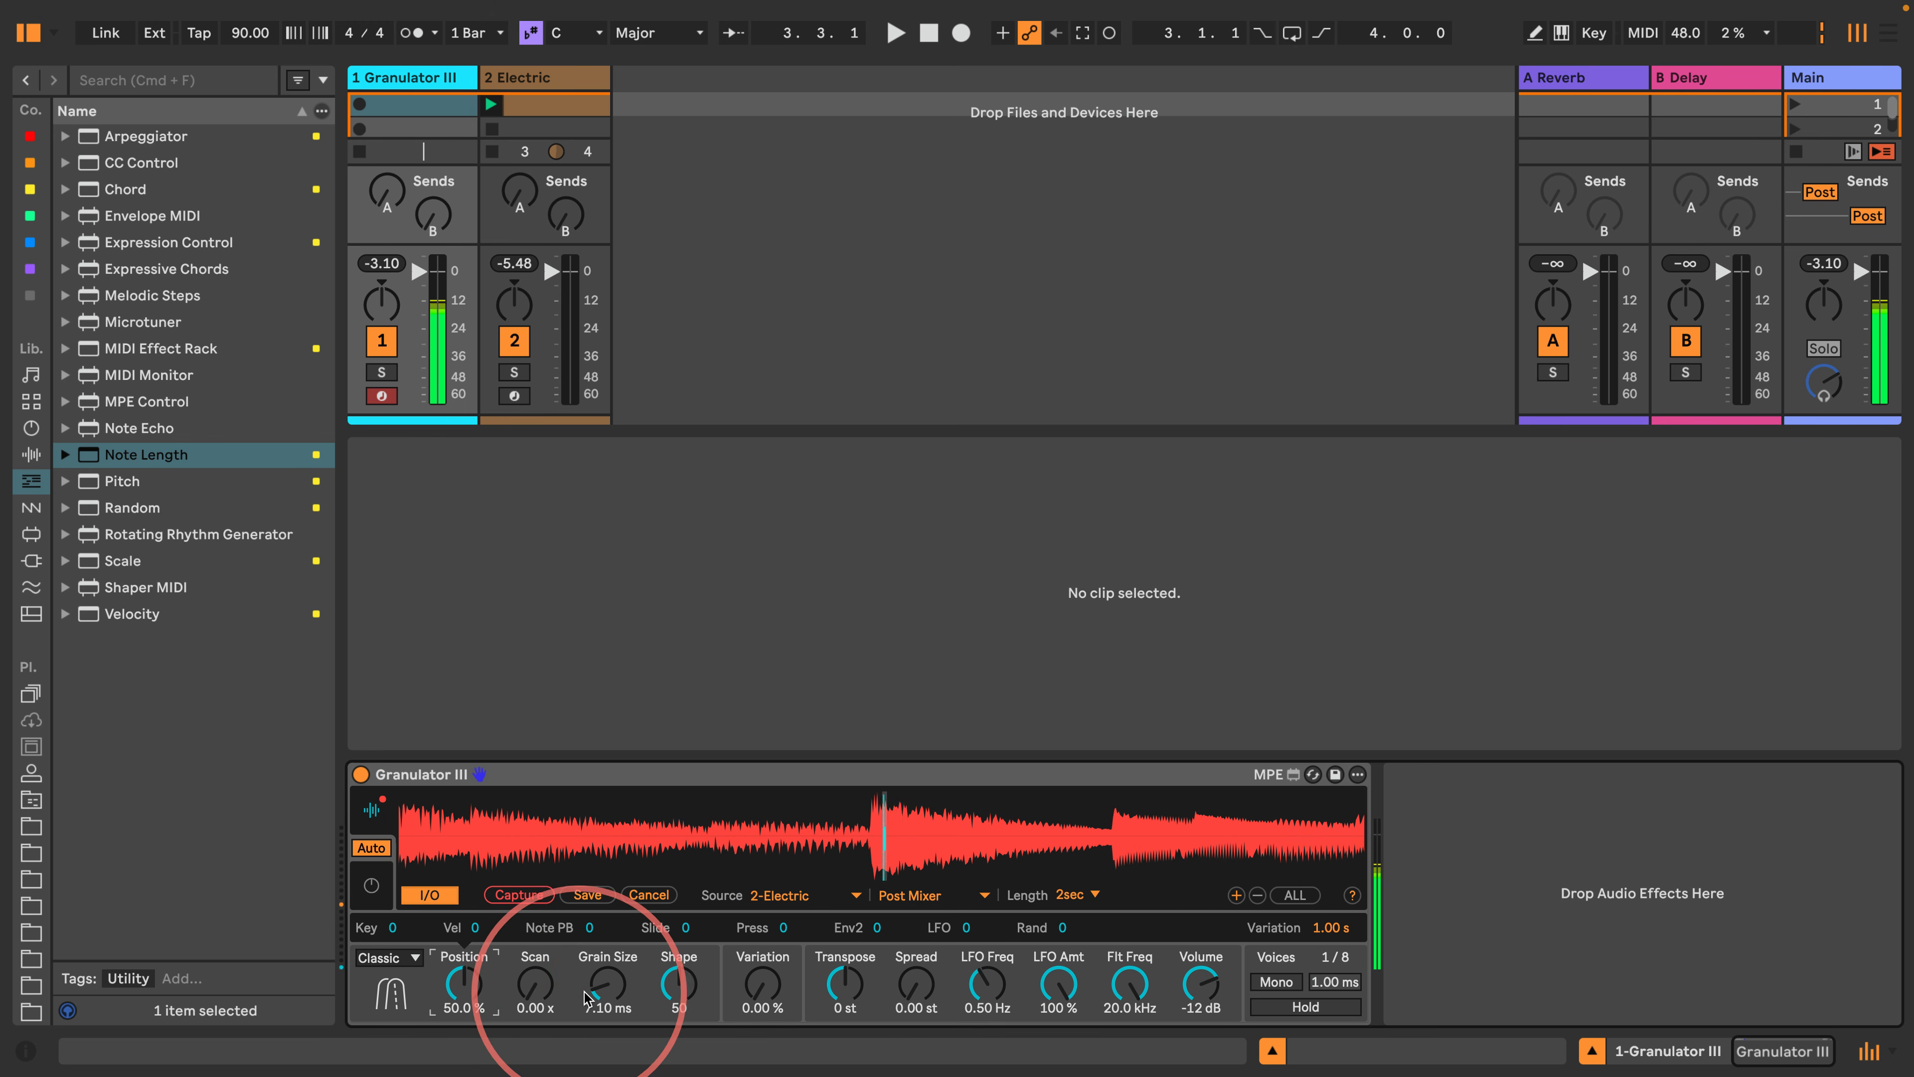
double_click(612, 992)
left_click(594, 716)
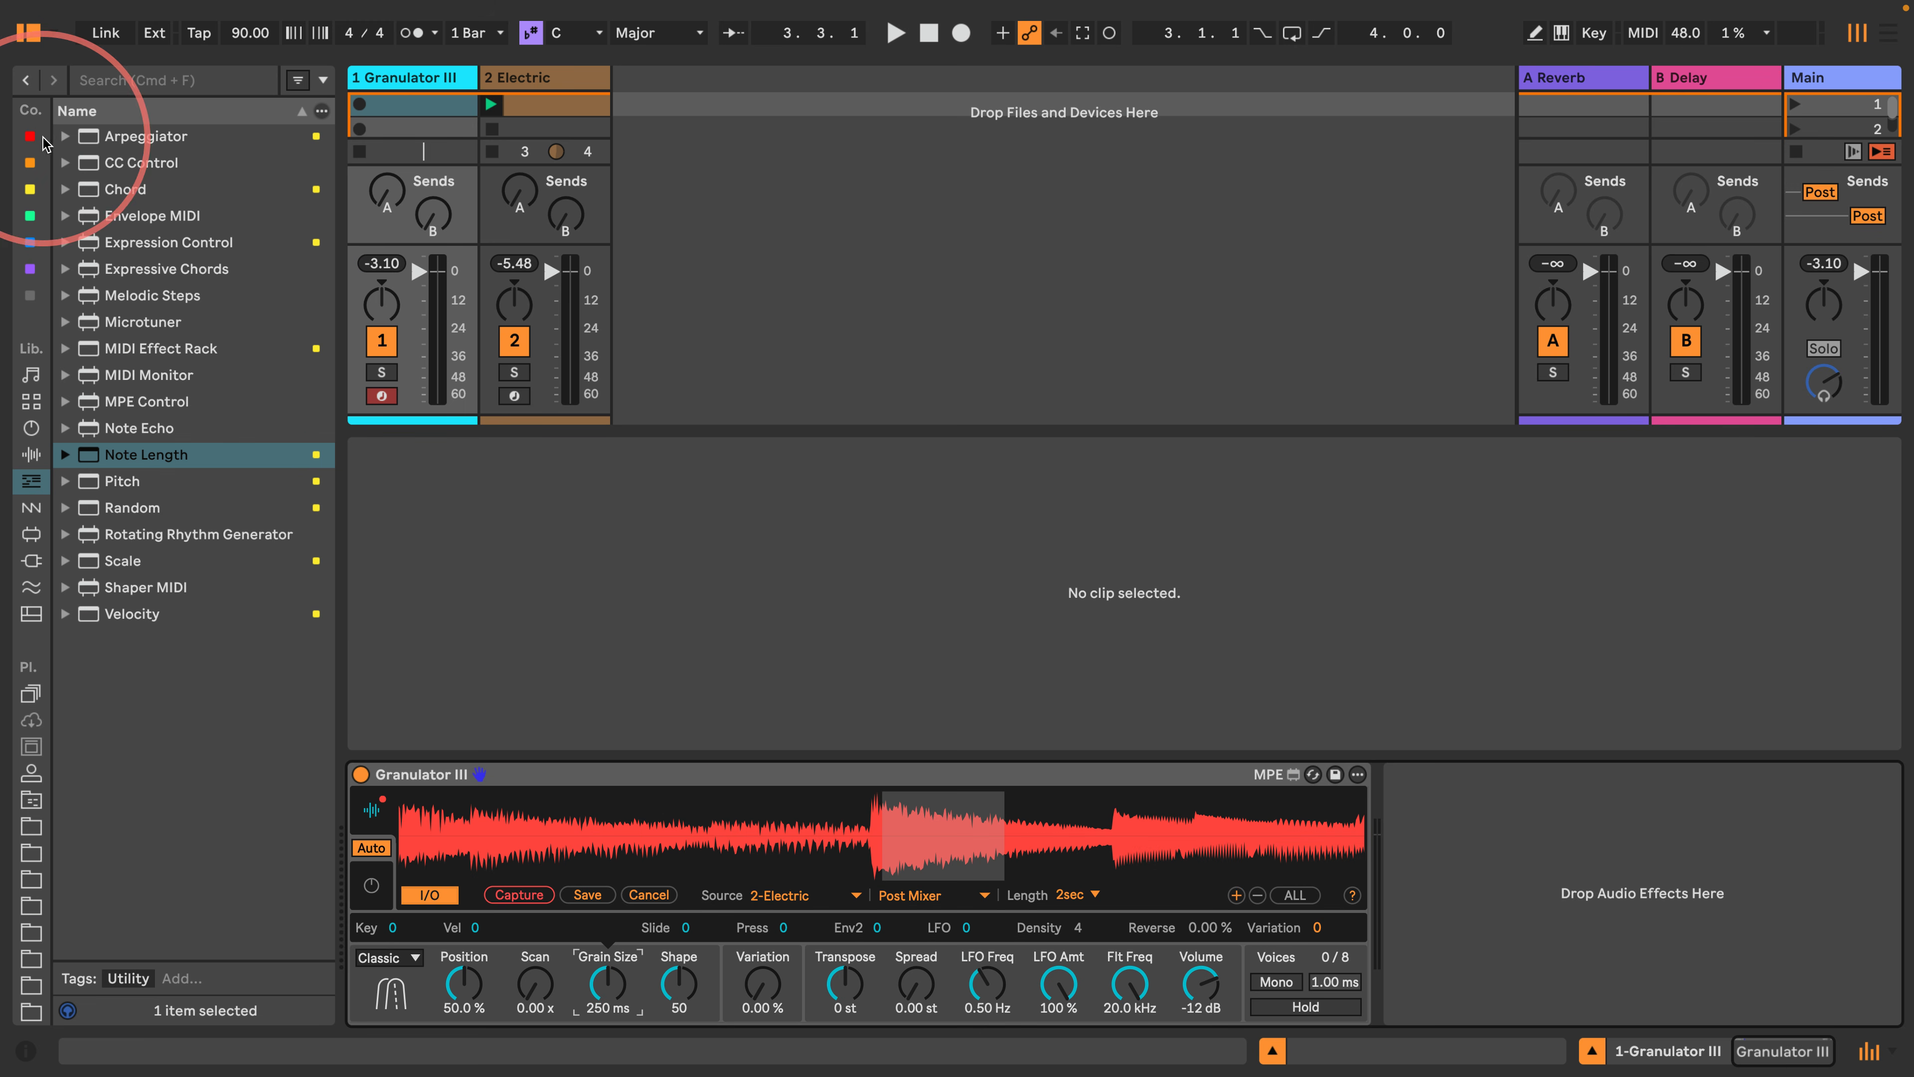
Insert Envelope MIDI before Granulator III and switch its modulation mode to Remote.
left_click_drag(128, 216, 352, 825)
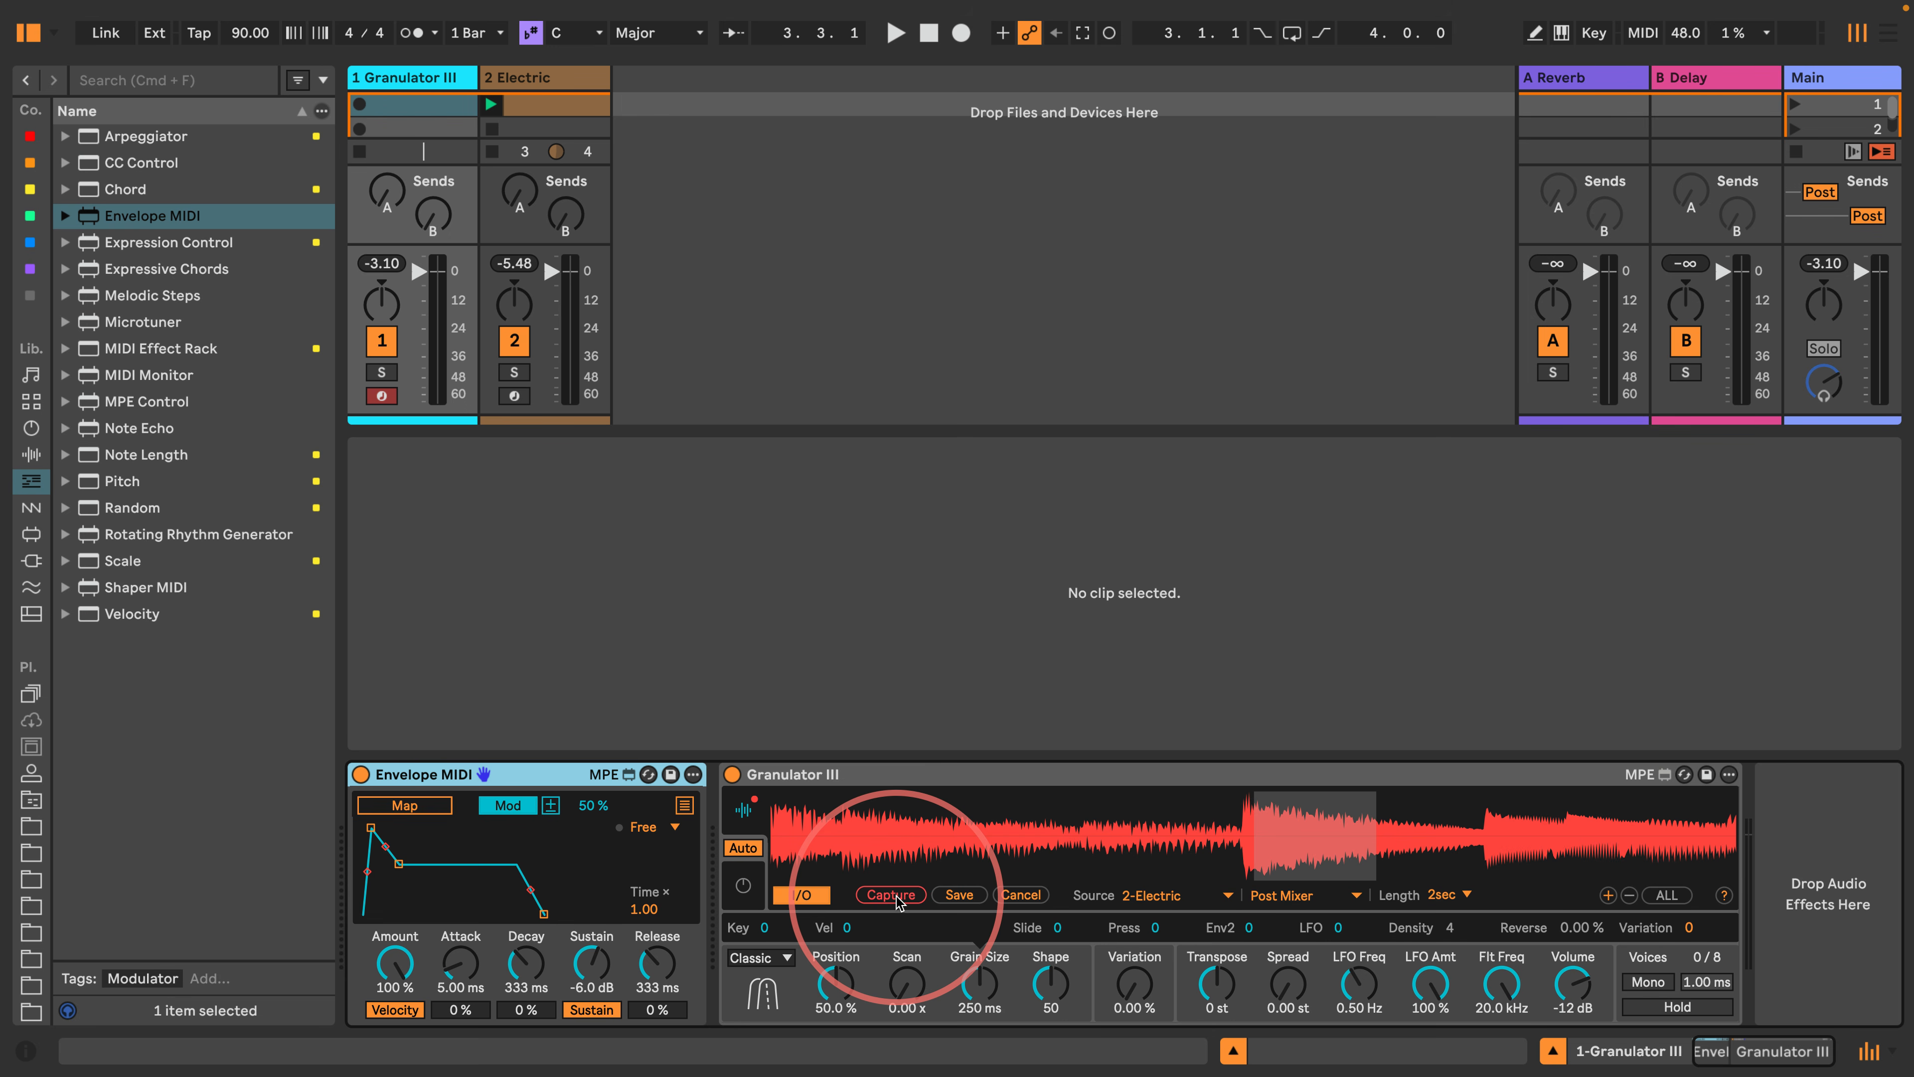
left_click(505, 805)
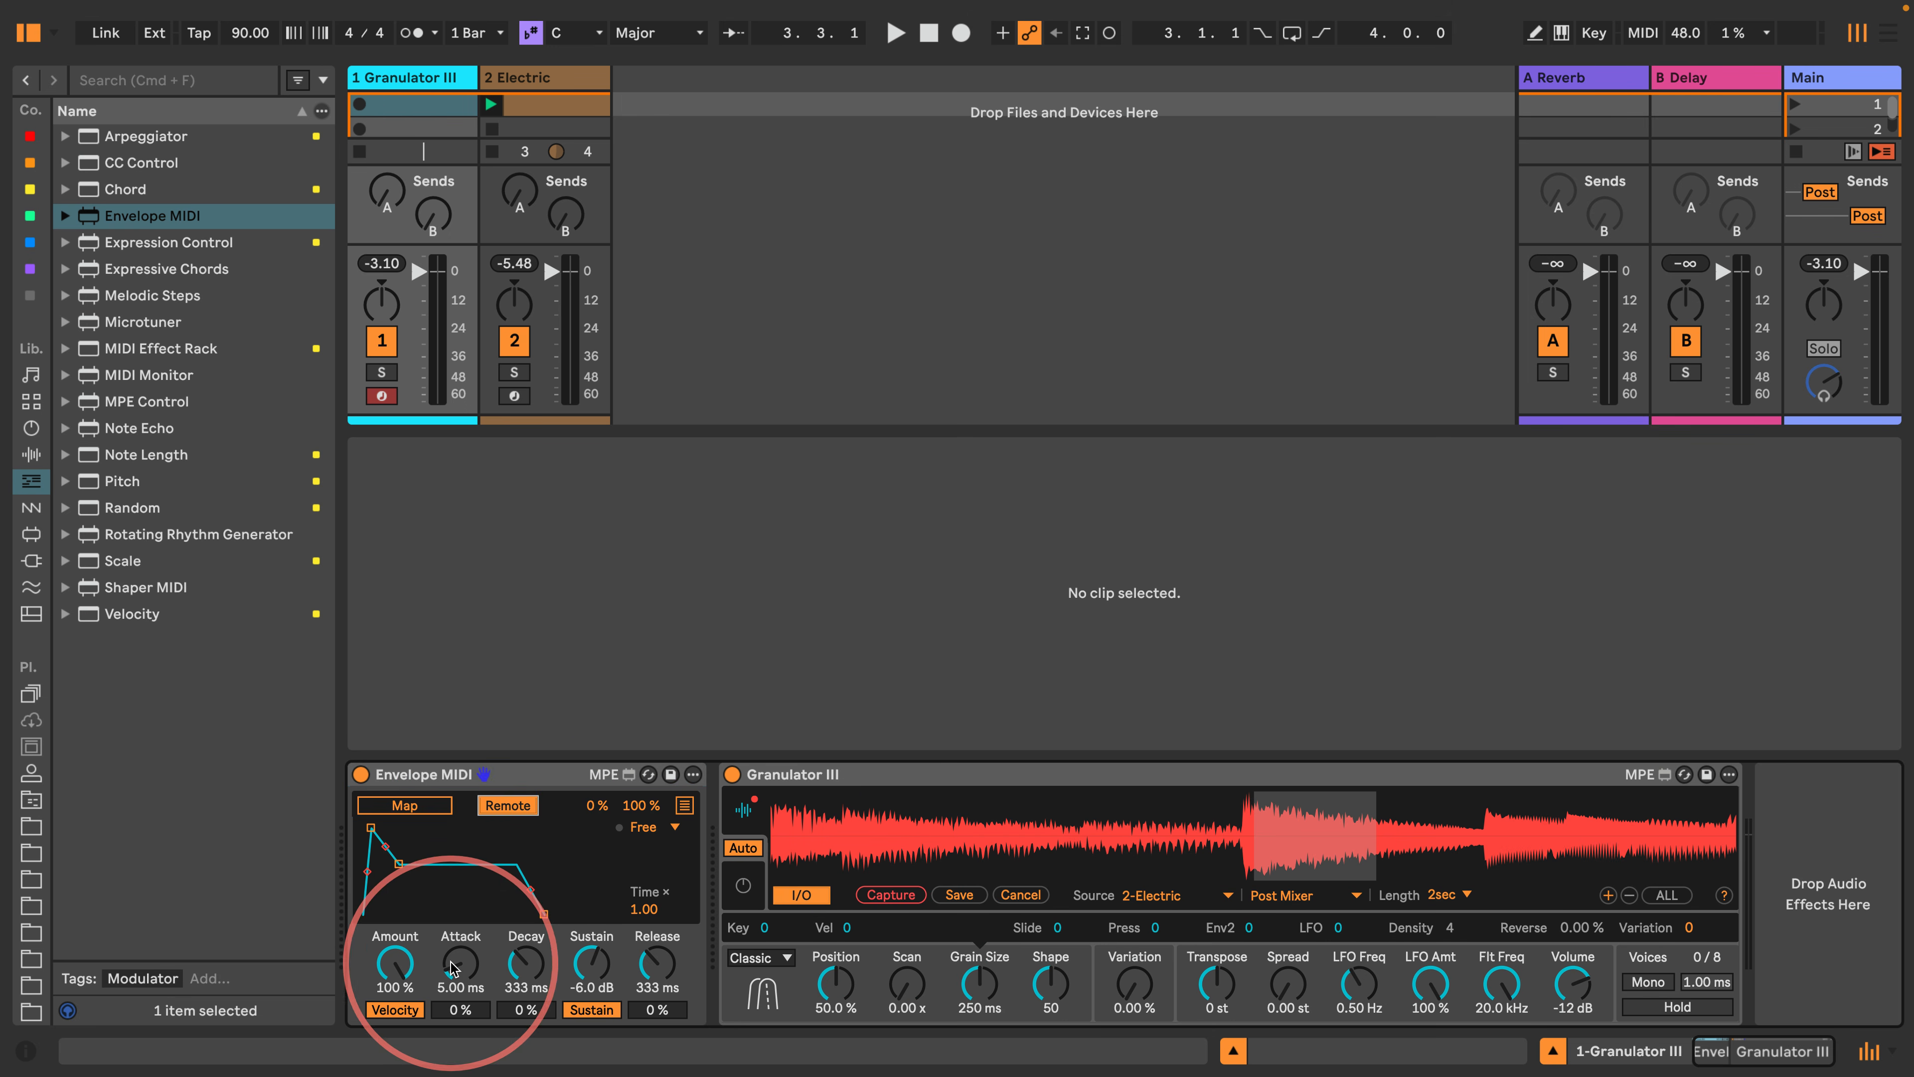
Set Envelope MIDI to 0.10 ms attack, 1.00 ms decay, 0.0 dB sustain and 1.00 ms release, with Velocity off.
left_click_drag(453, 963, 612, 705)
left_click_drag(667, 969, 664, 1003)
left_click(394, 1008)
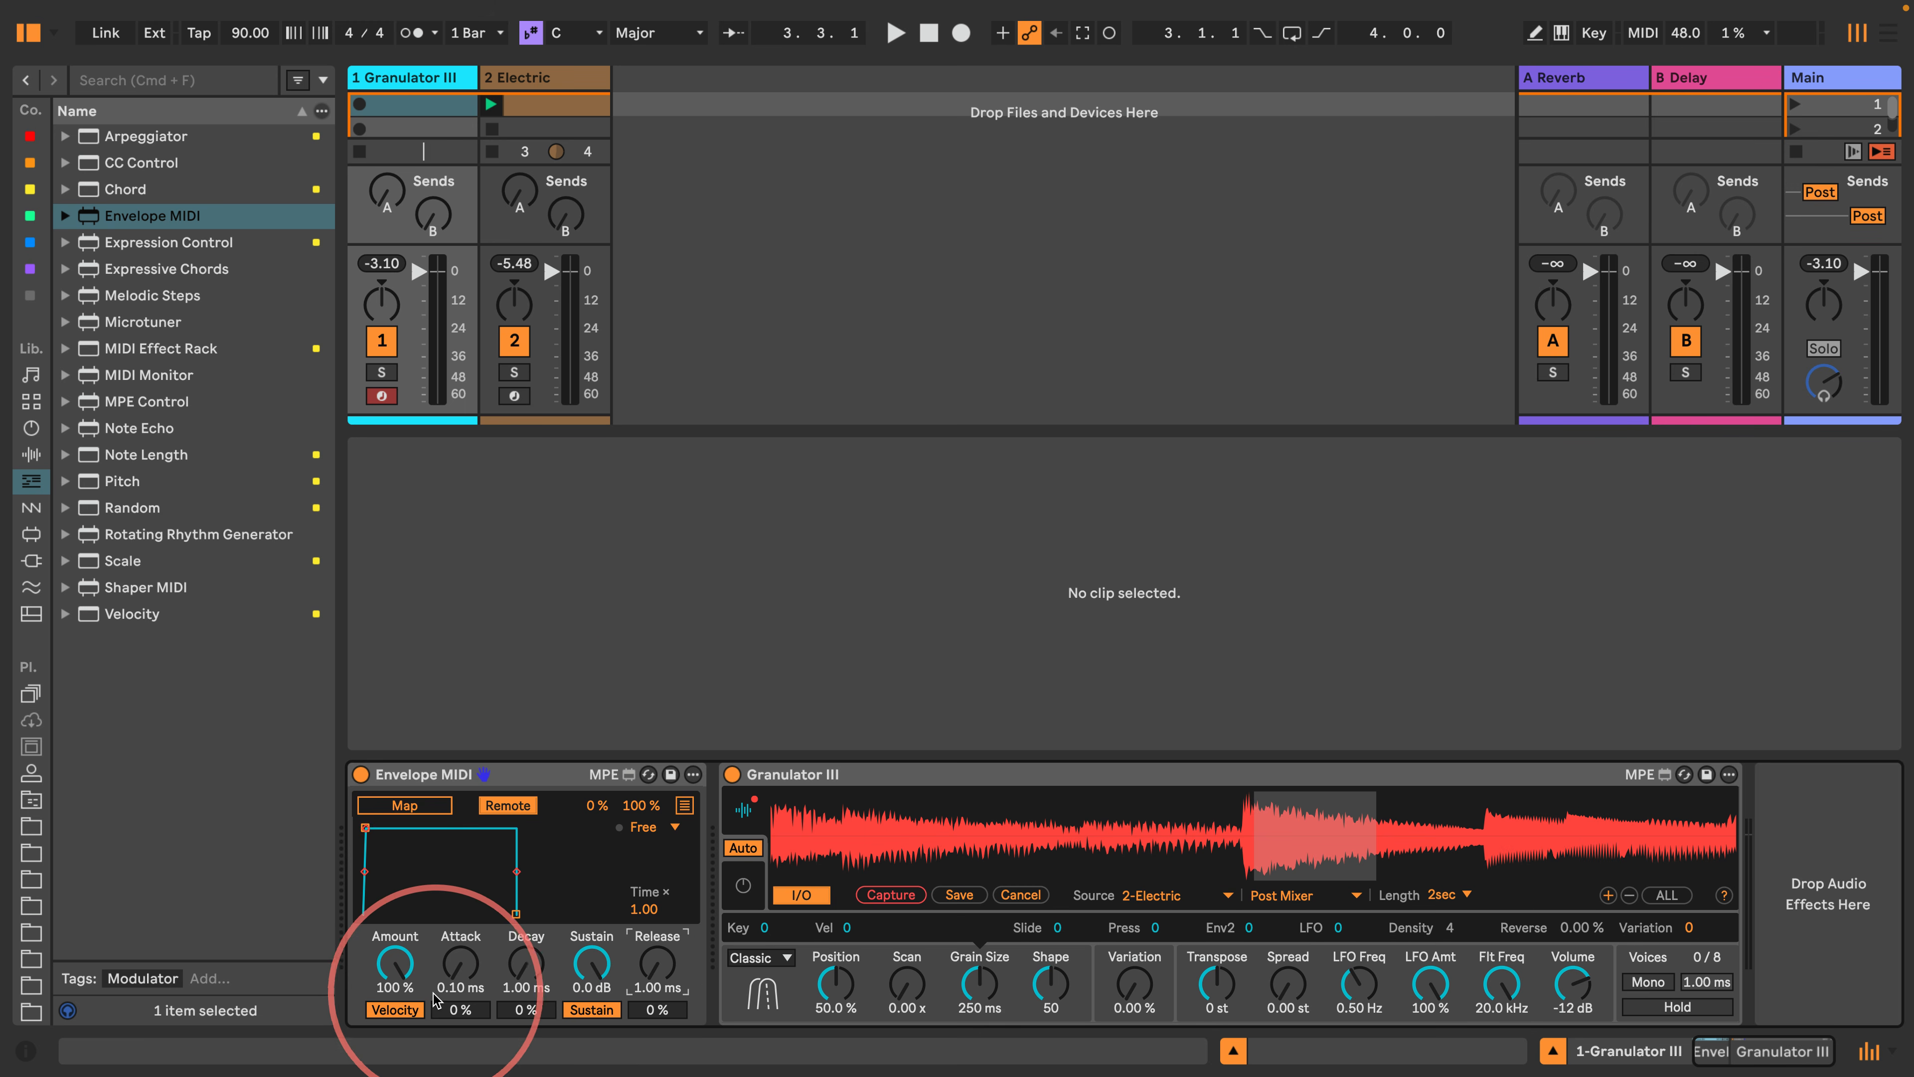
Map Envelope MIDI to the Capture control of Granulator III.
left_click(404, 804)
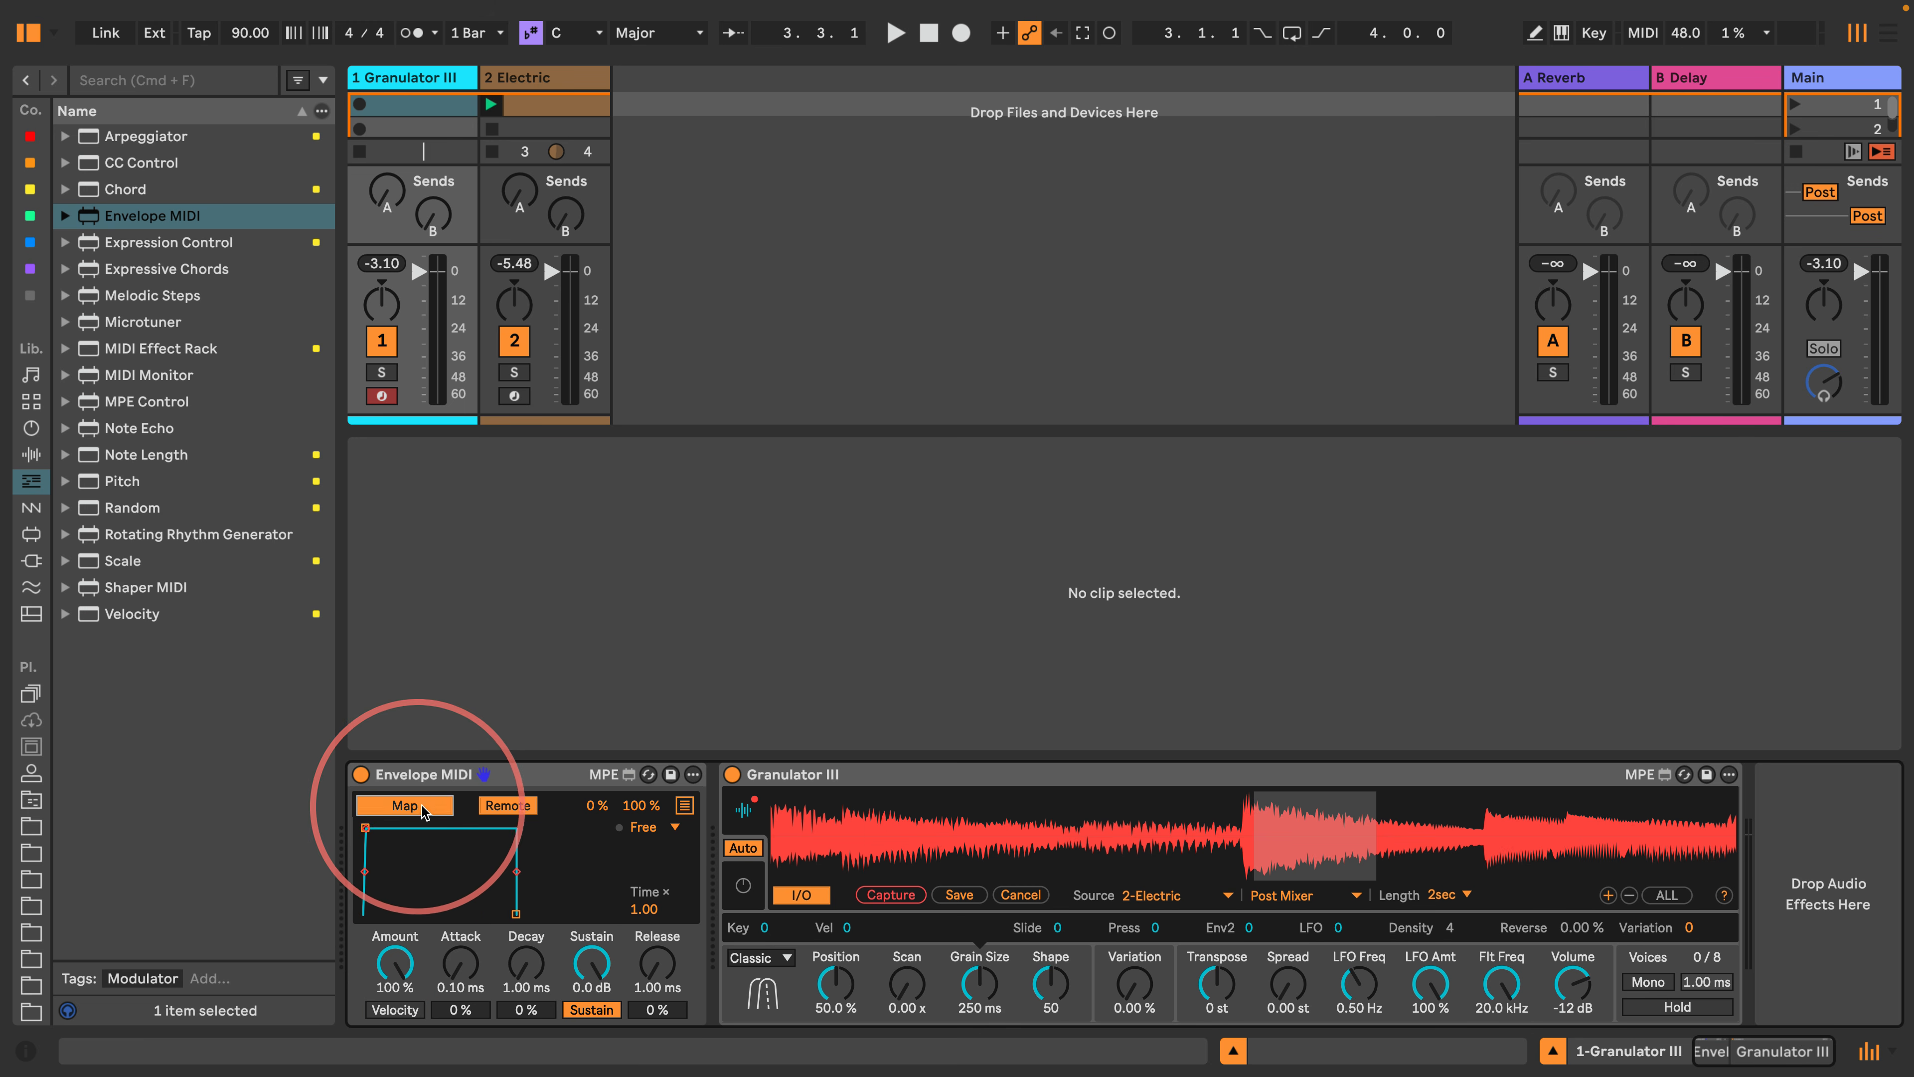
left_click(888, 898)
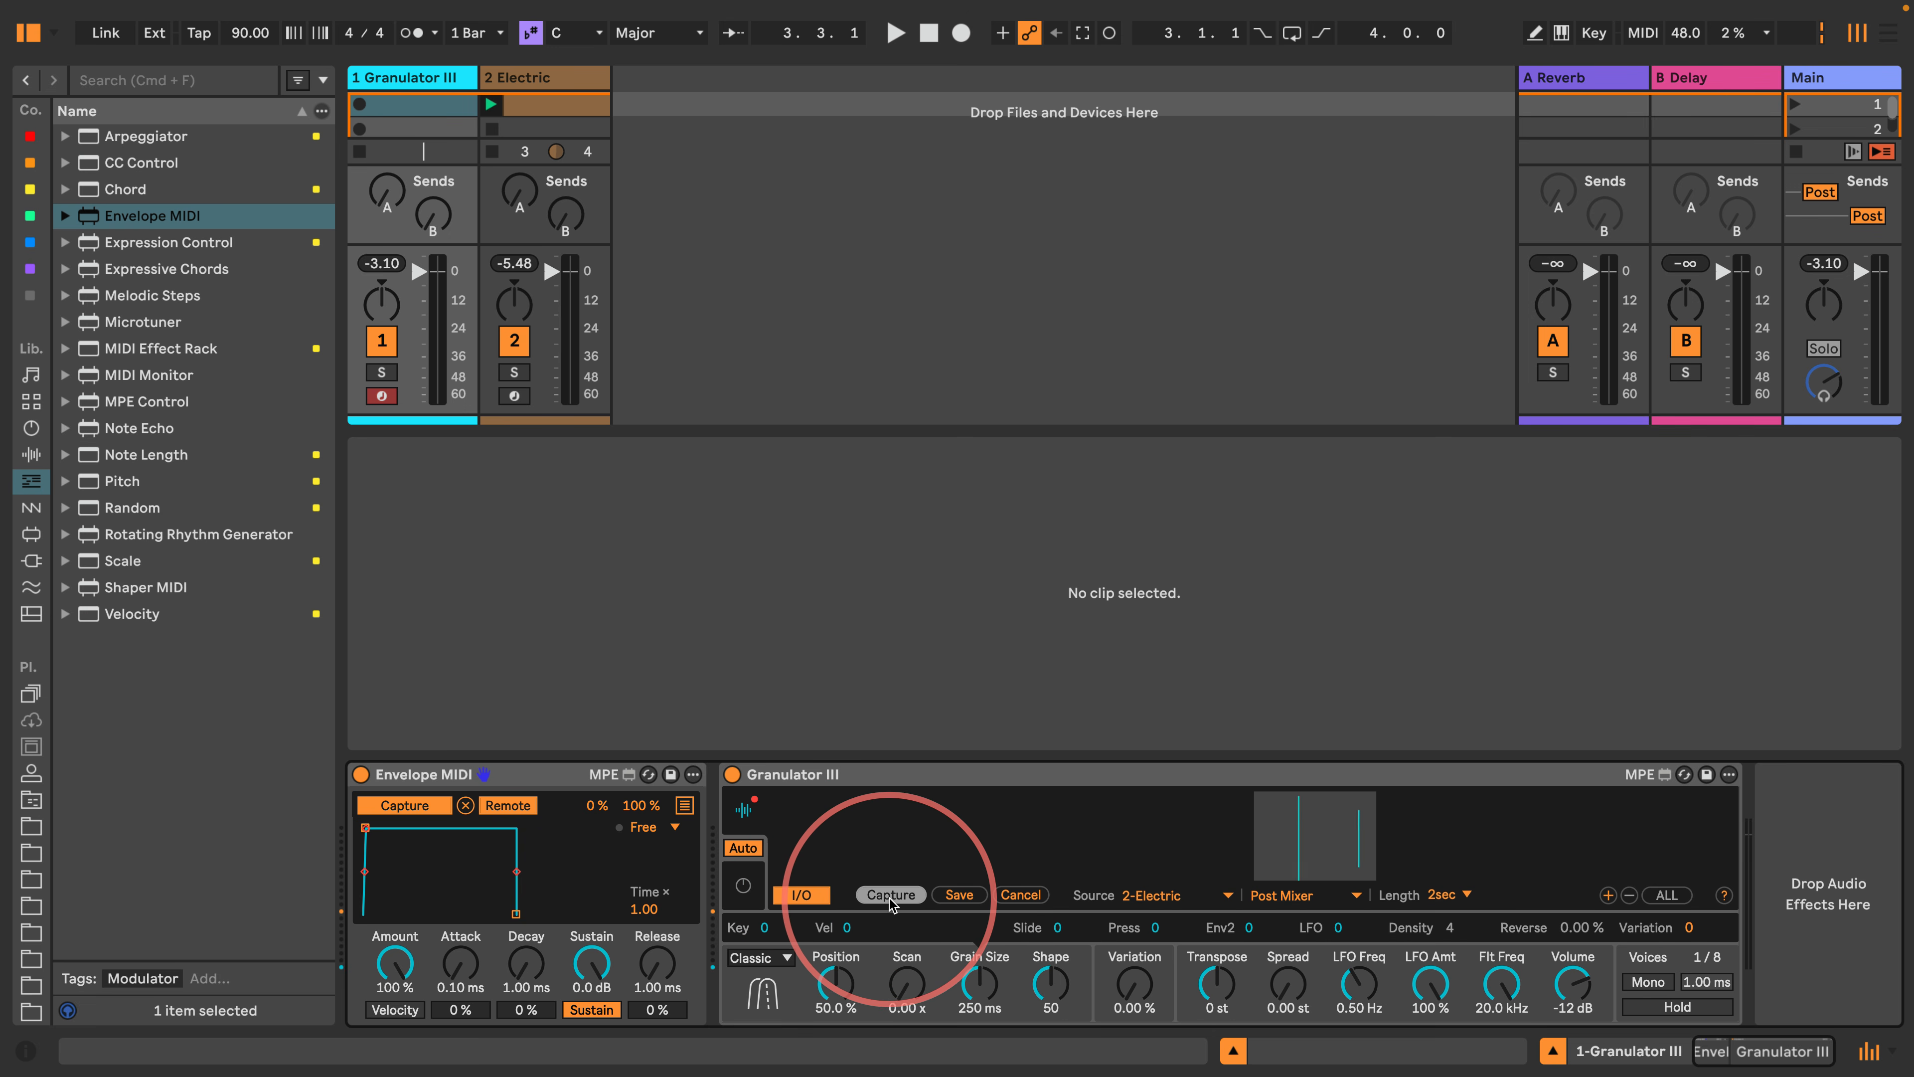
Create a one-bar MIDI clip in the first slot of the Granulator III track, holding a C3 note that ends just before the bar's end.
double_click(415, 103)
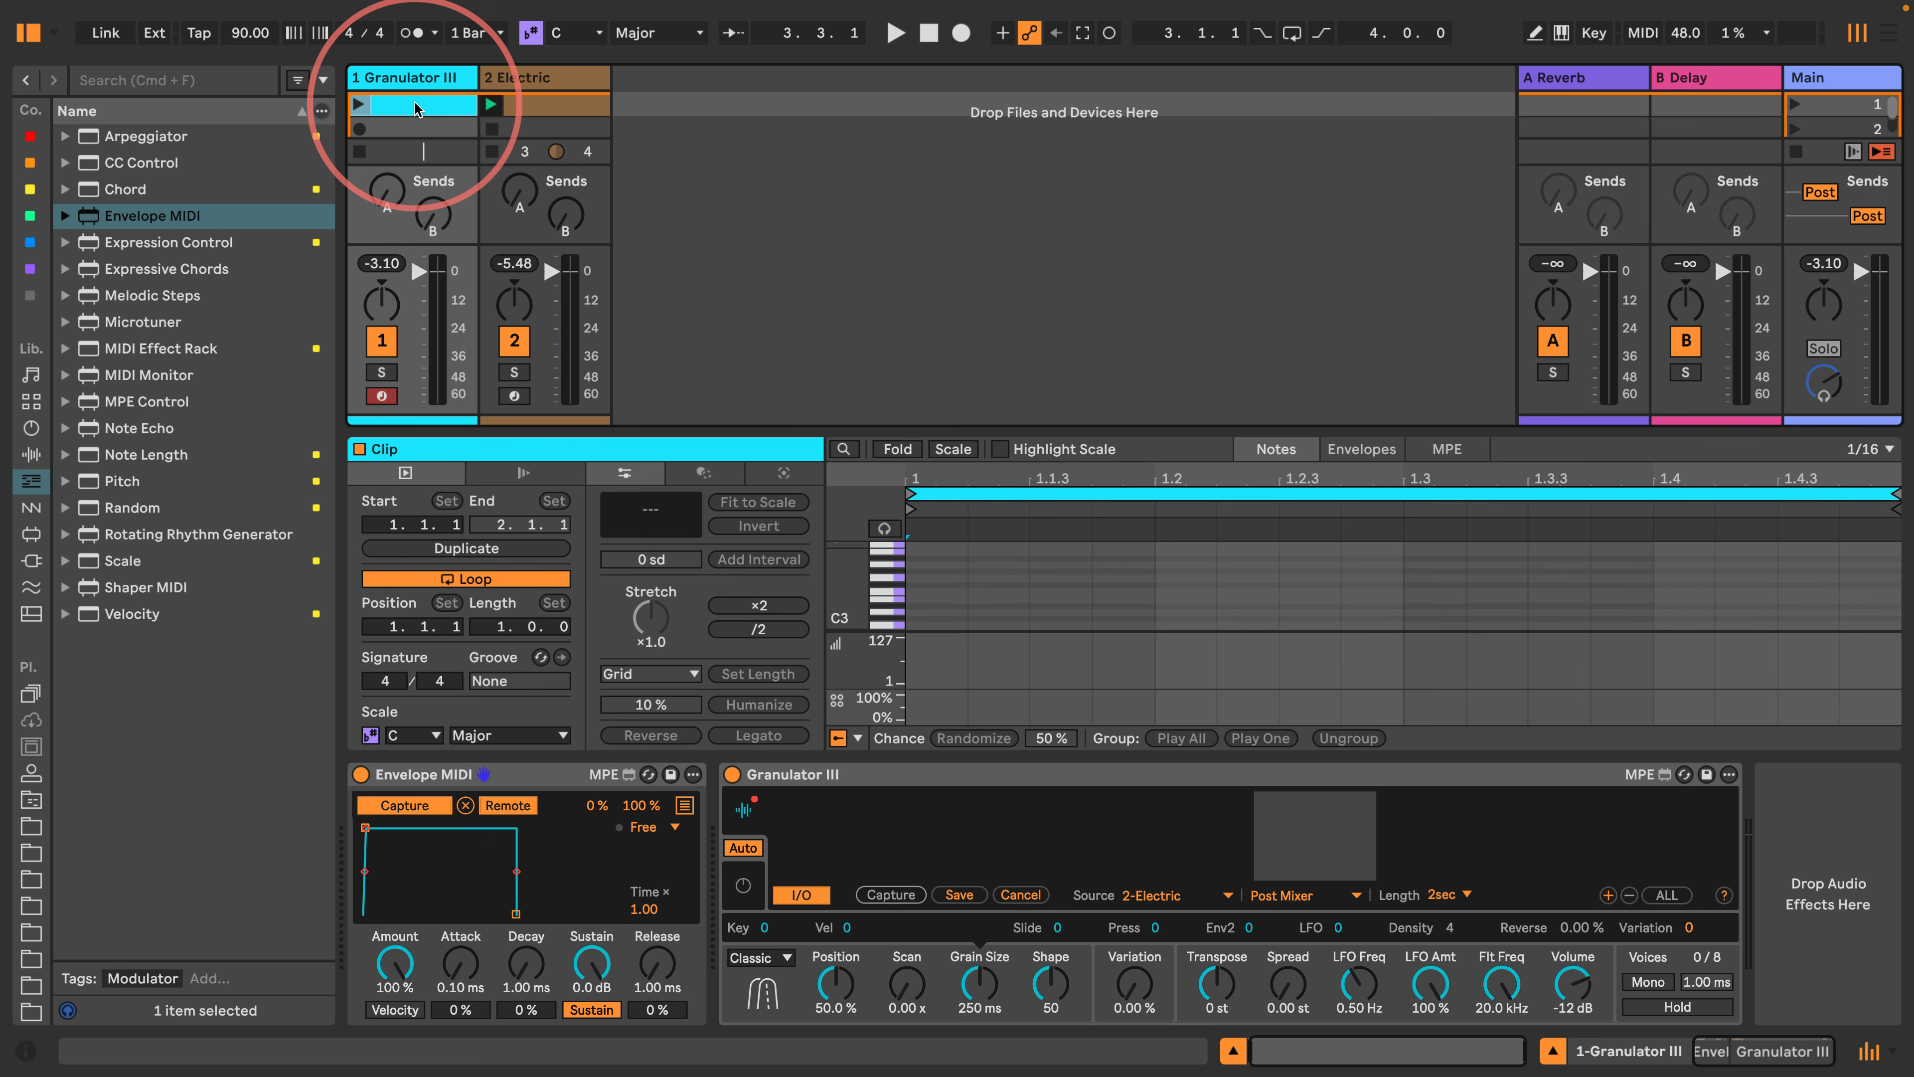
double_click(930, 624)
left_click_drag(964, 624, 1892, 479)
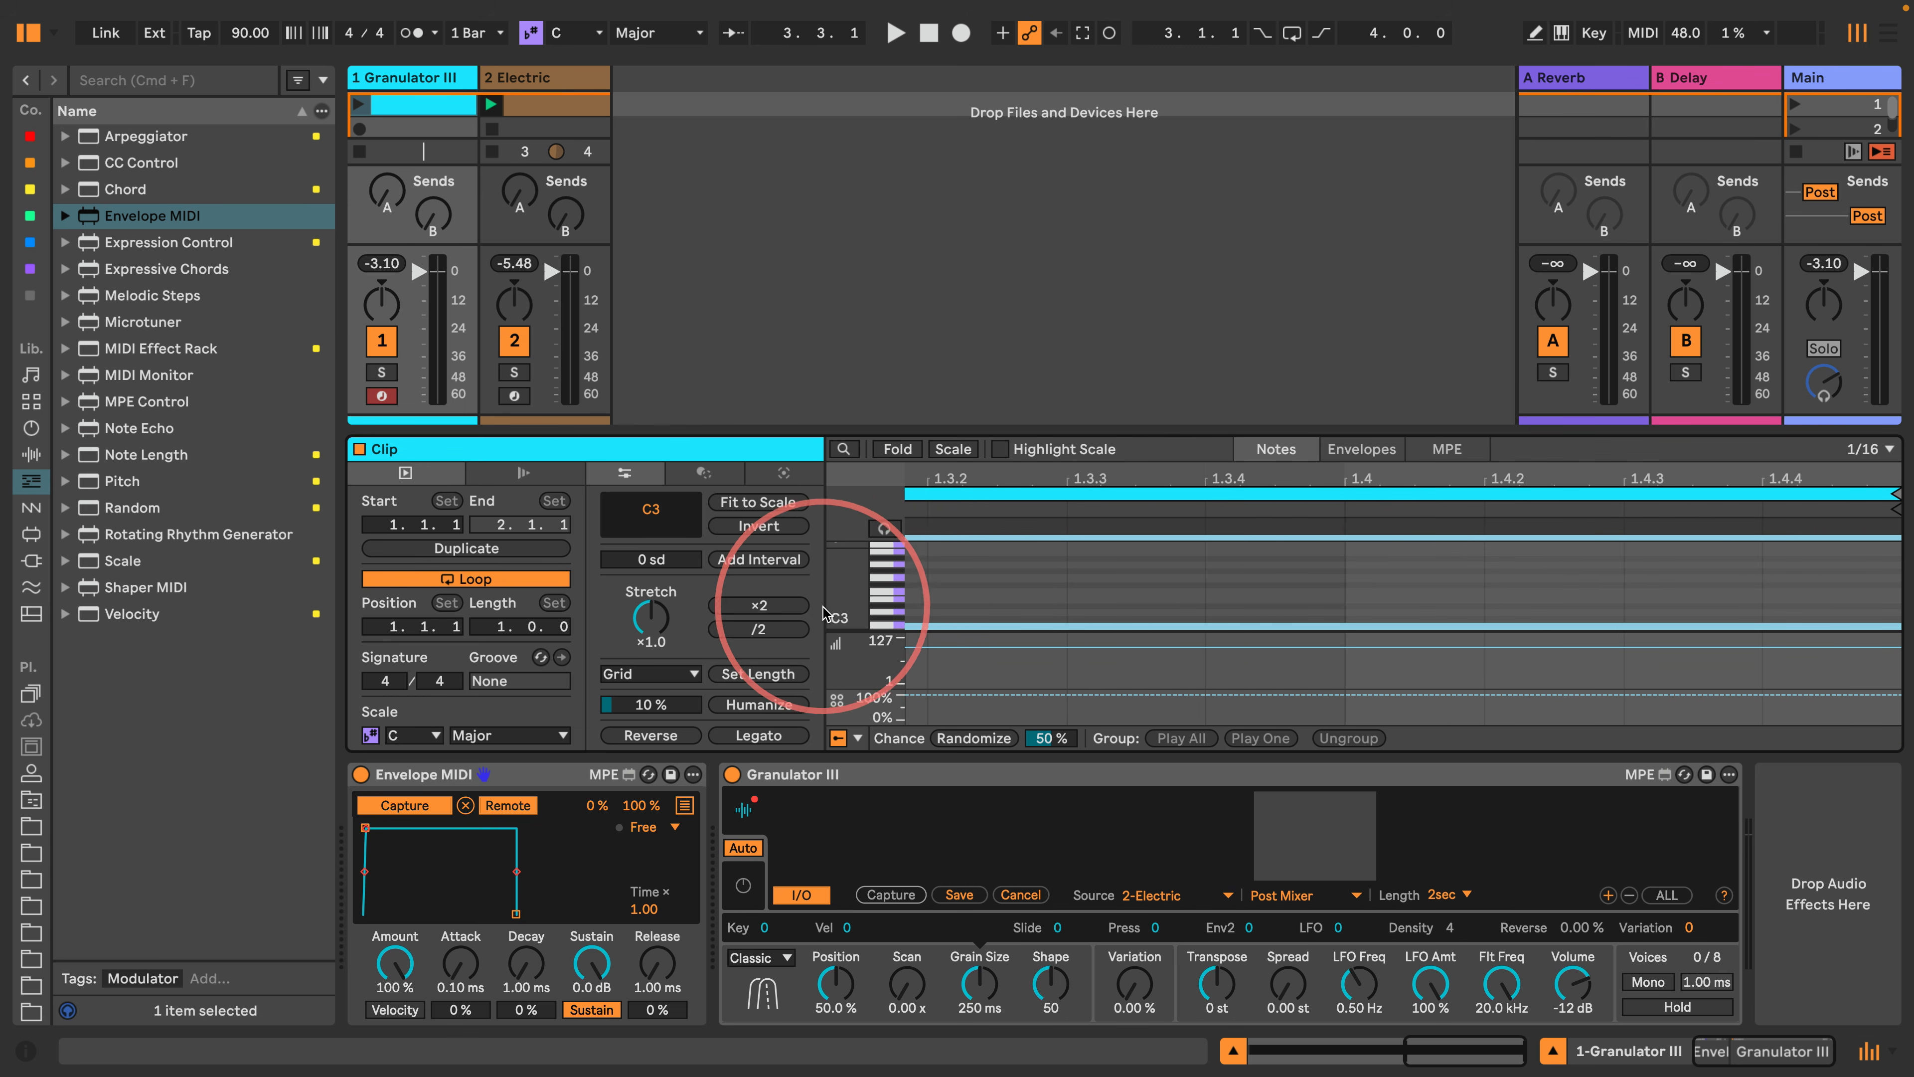
left_click_drag(854, 613, 1874, 604)
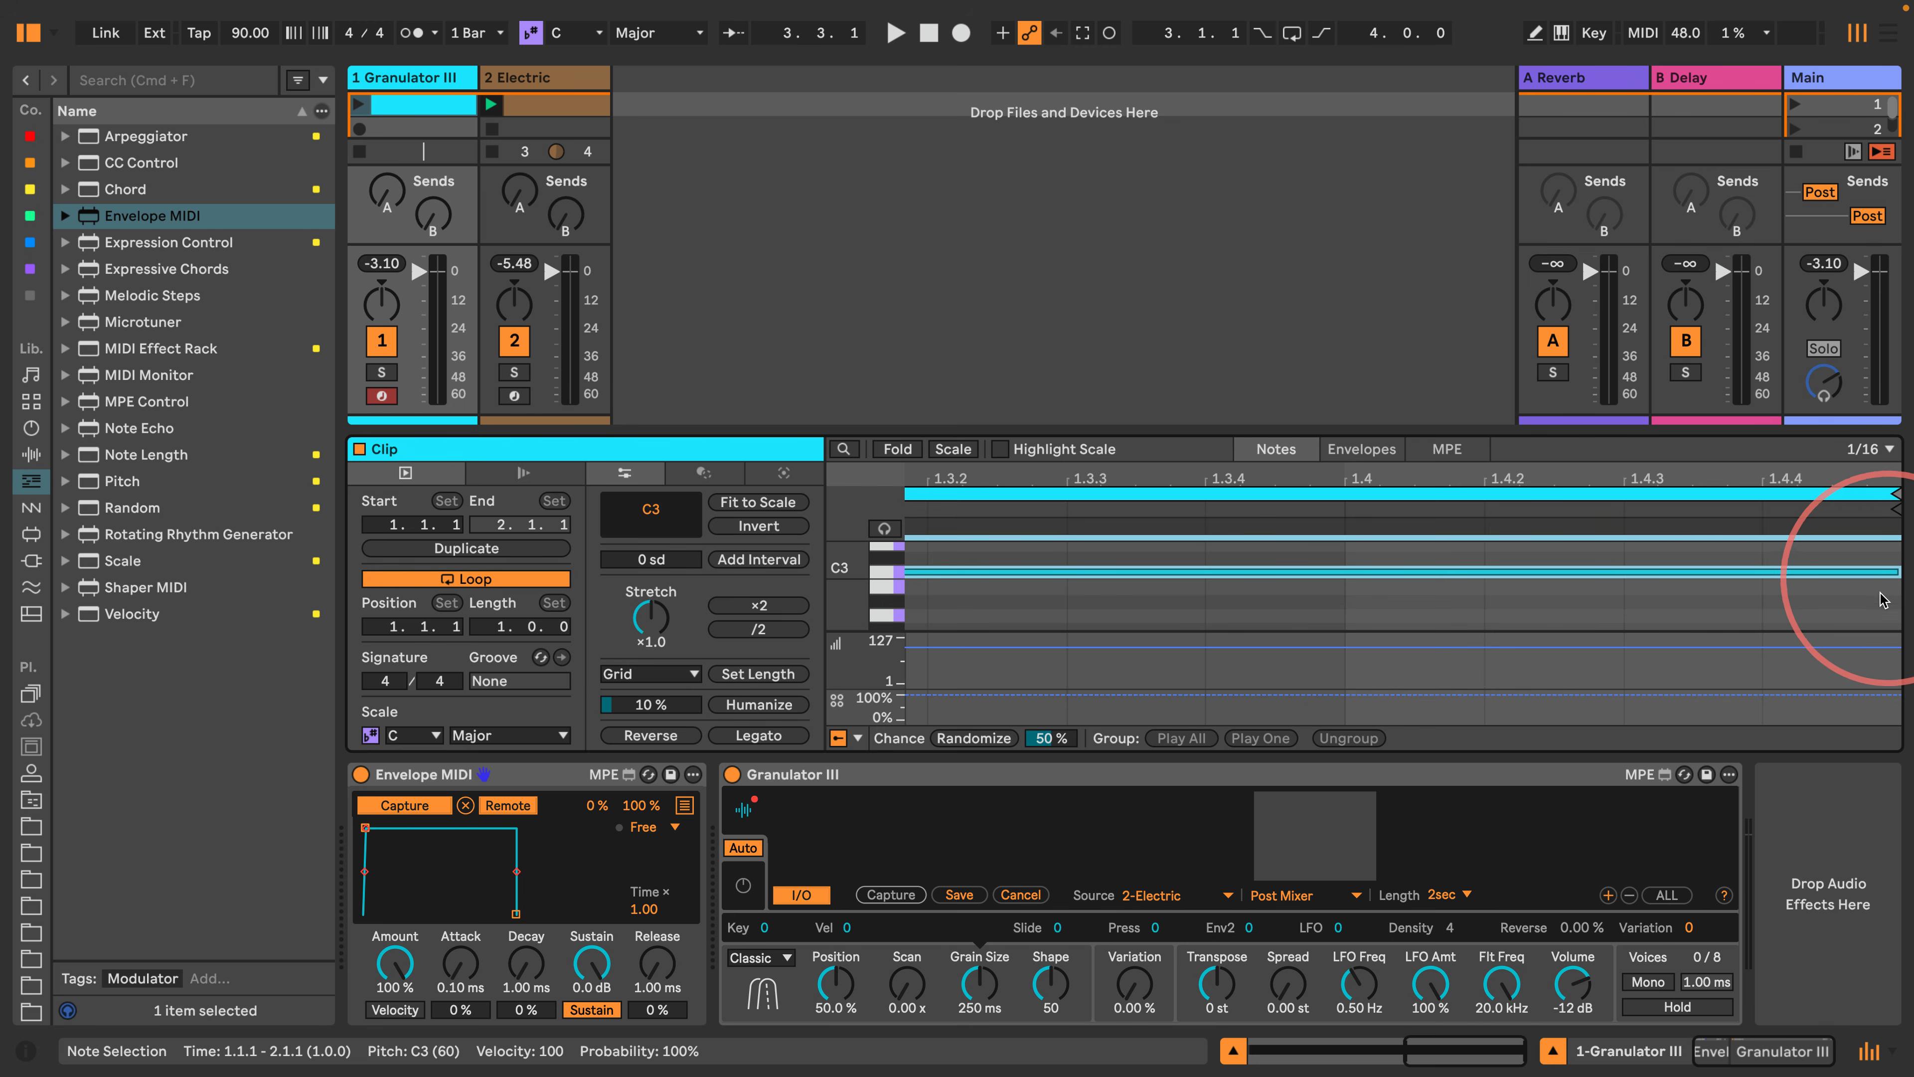
left_click_drag(1895, 571, 1875, 589)
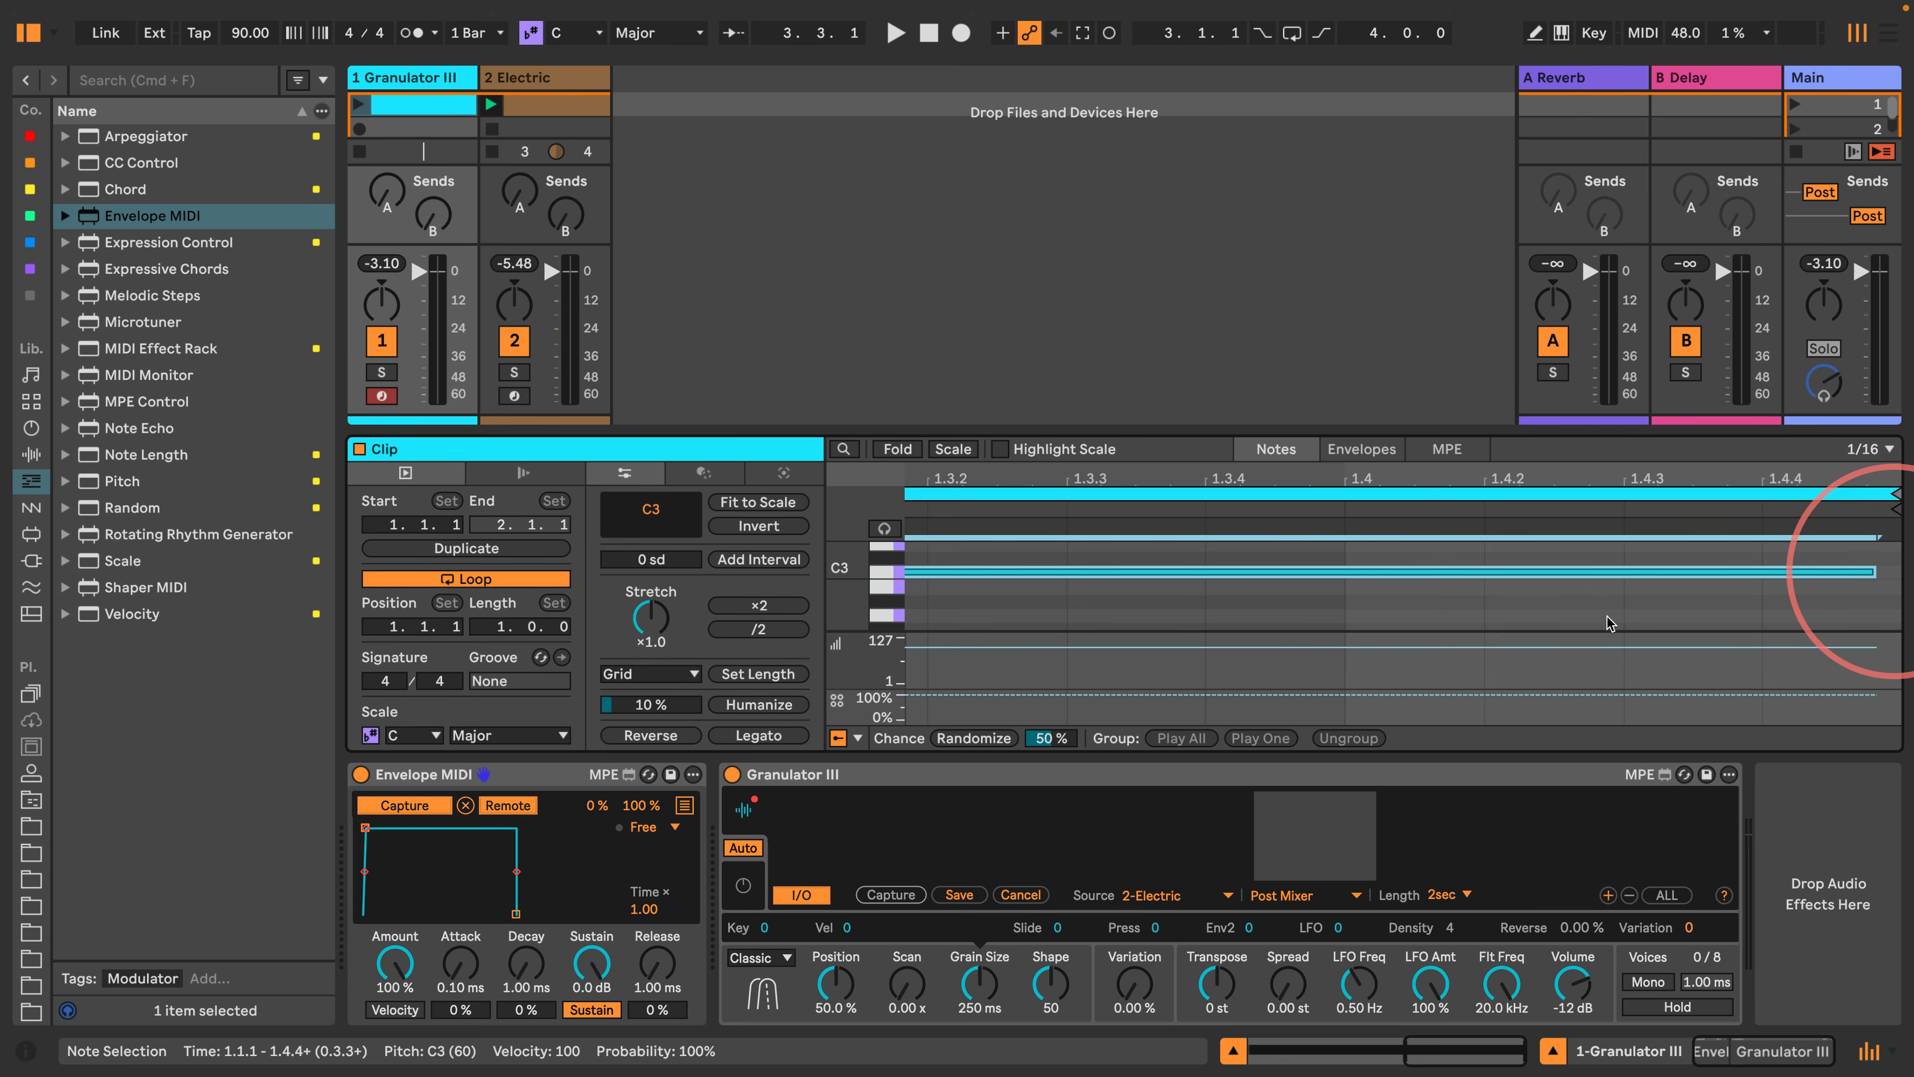
Launch the new clip and set Granulator III's position to 1.97 % and transpose to +12 st.
left_click(359, 104)
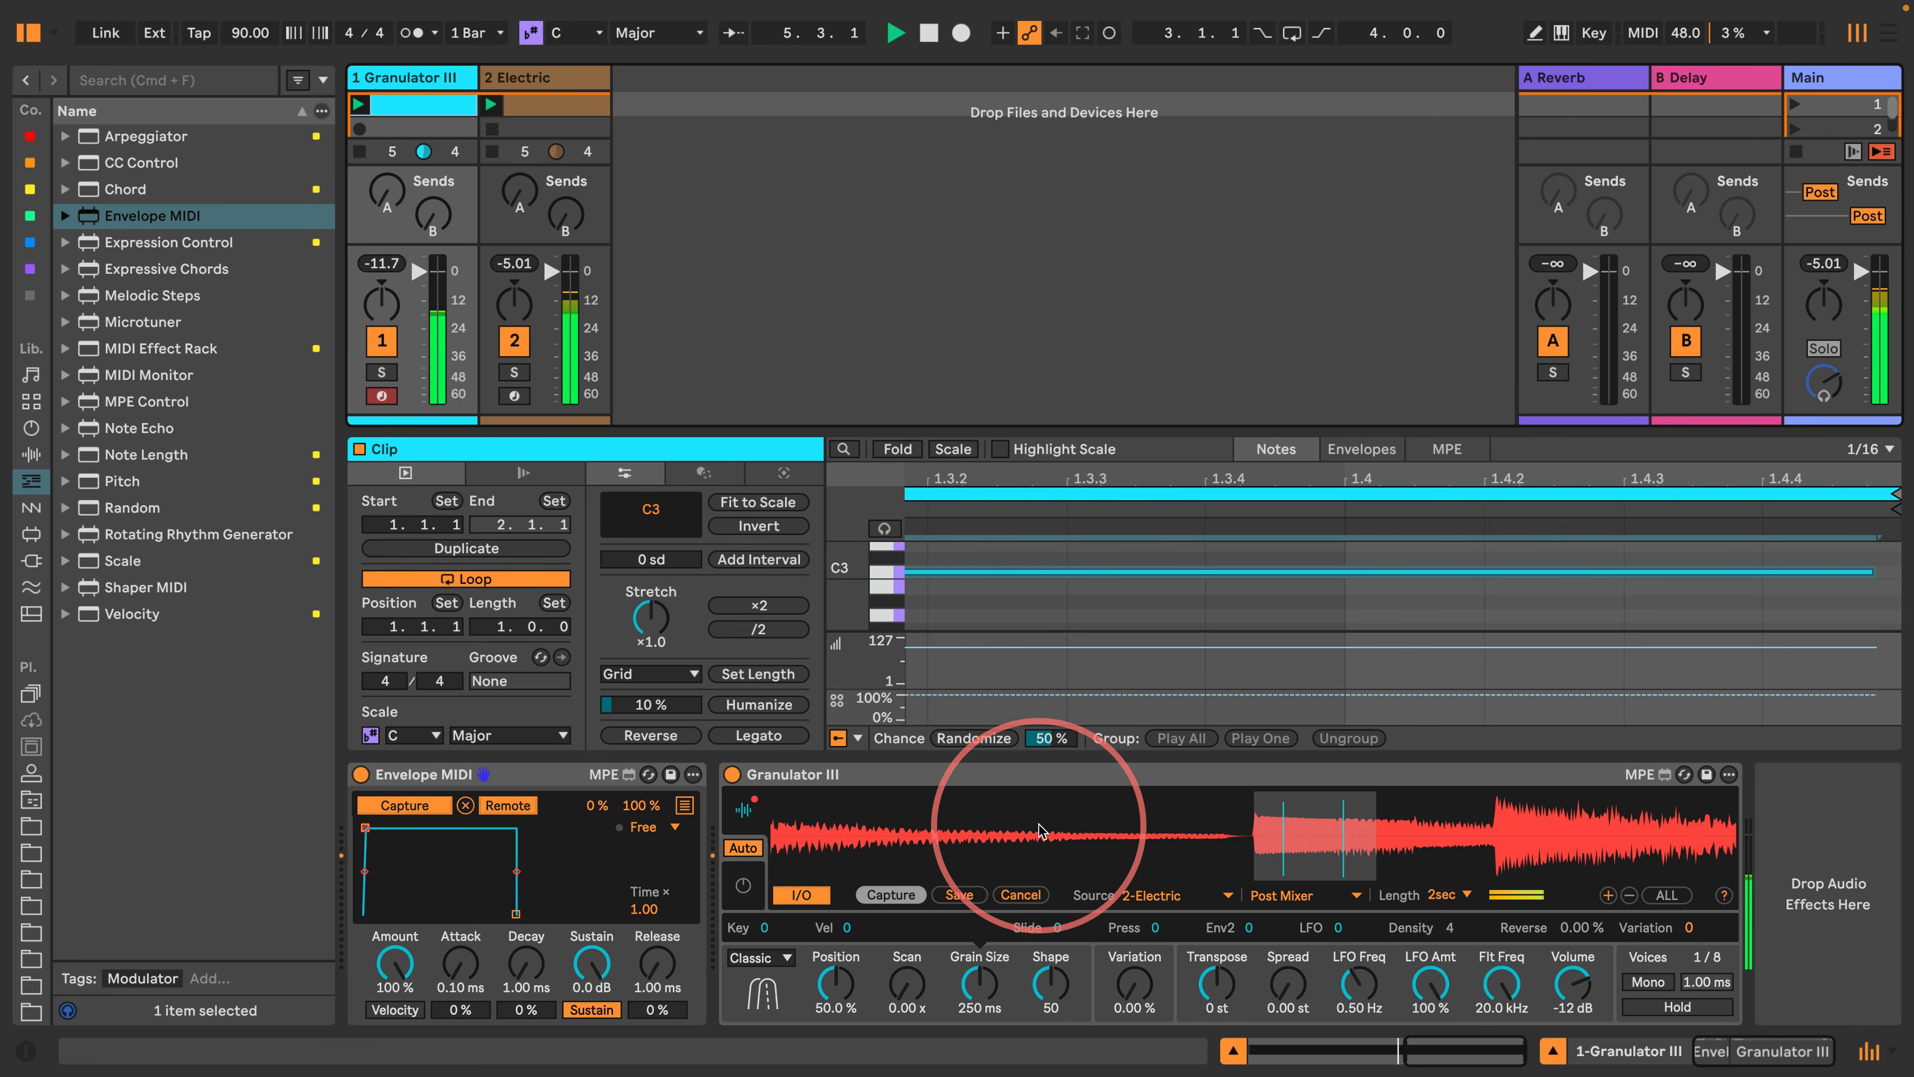
left_click_drag(824, 980, 810, 1056)
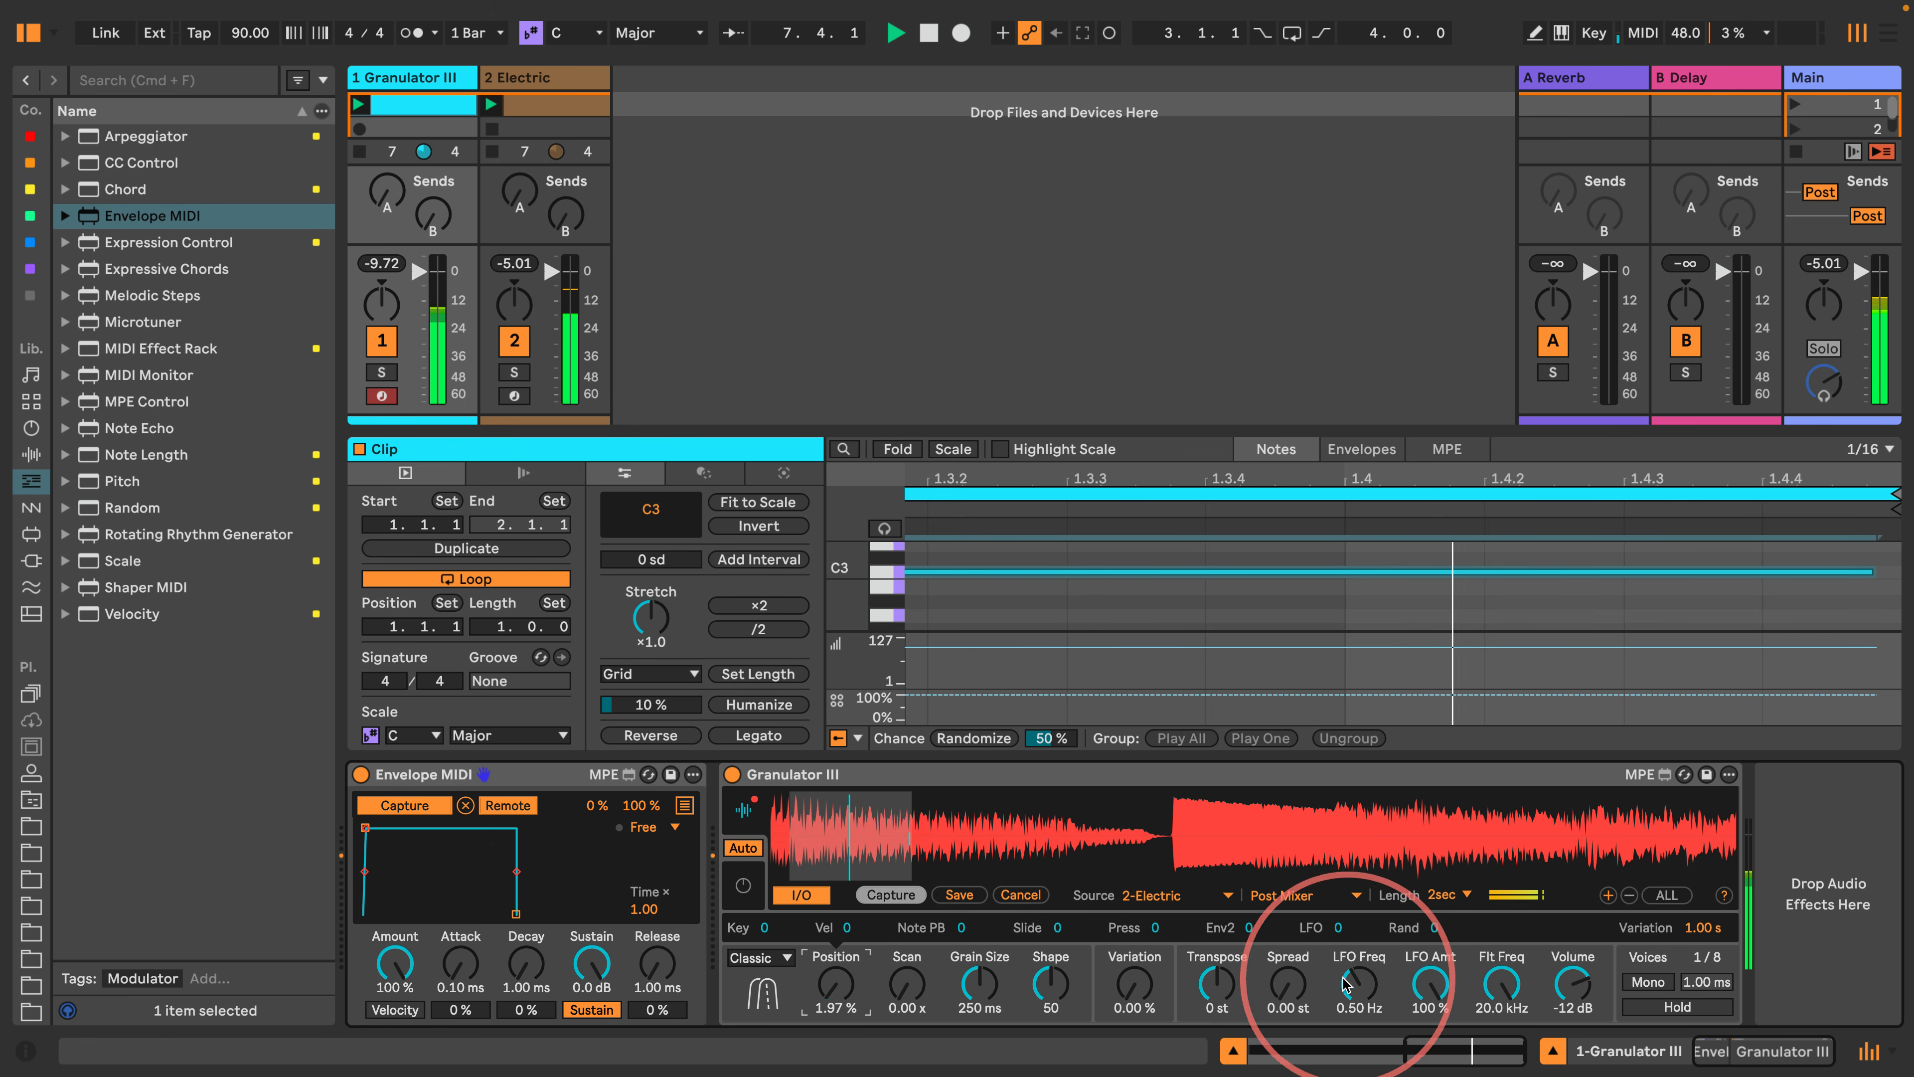
left_click_drag(1214, 986, 1203, 960)
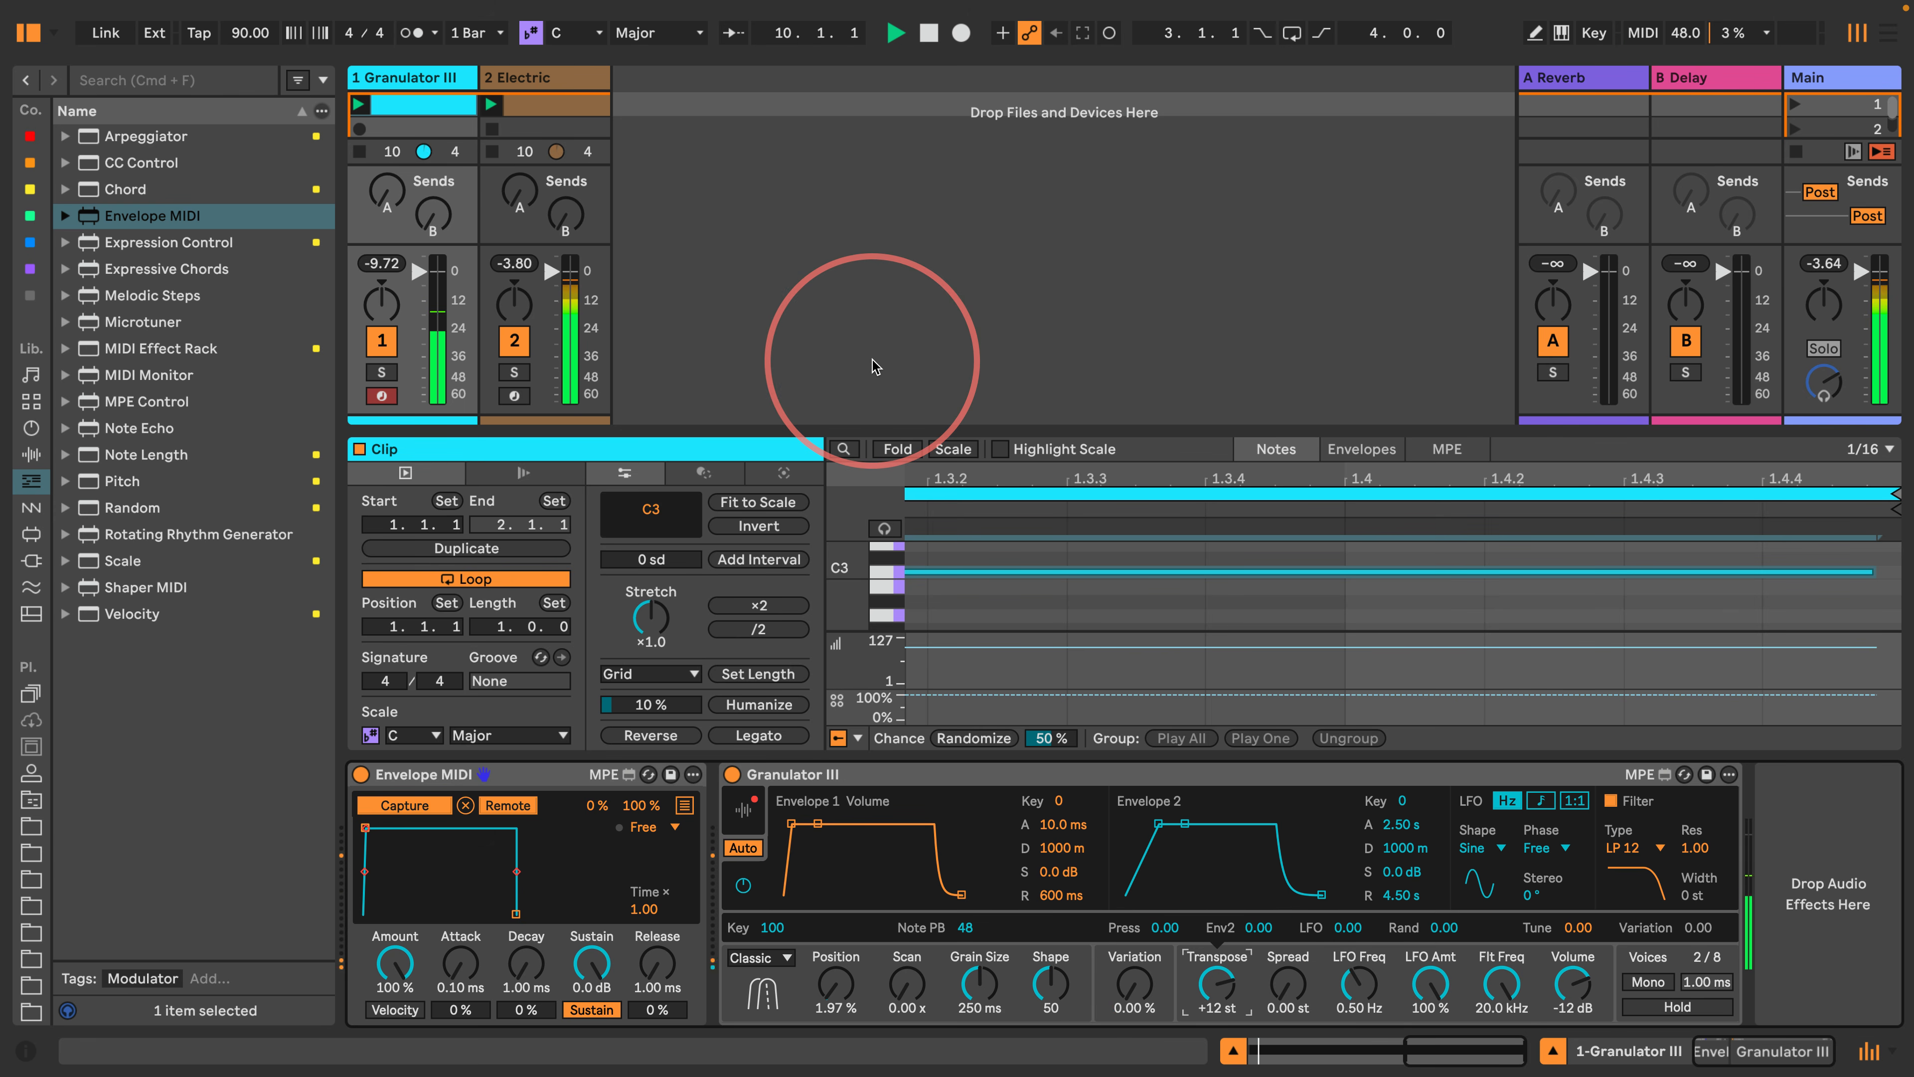
Lower the Electric track's volume slightly, and set the velocity deviation of its clip's notes to +51.
left_click_drag(554, 272, 553, 281)
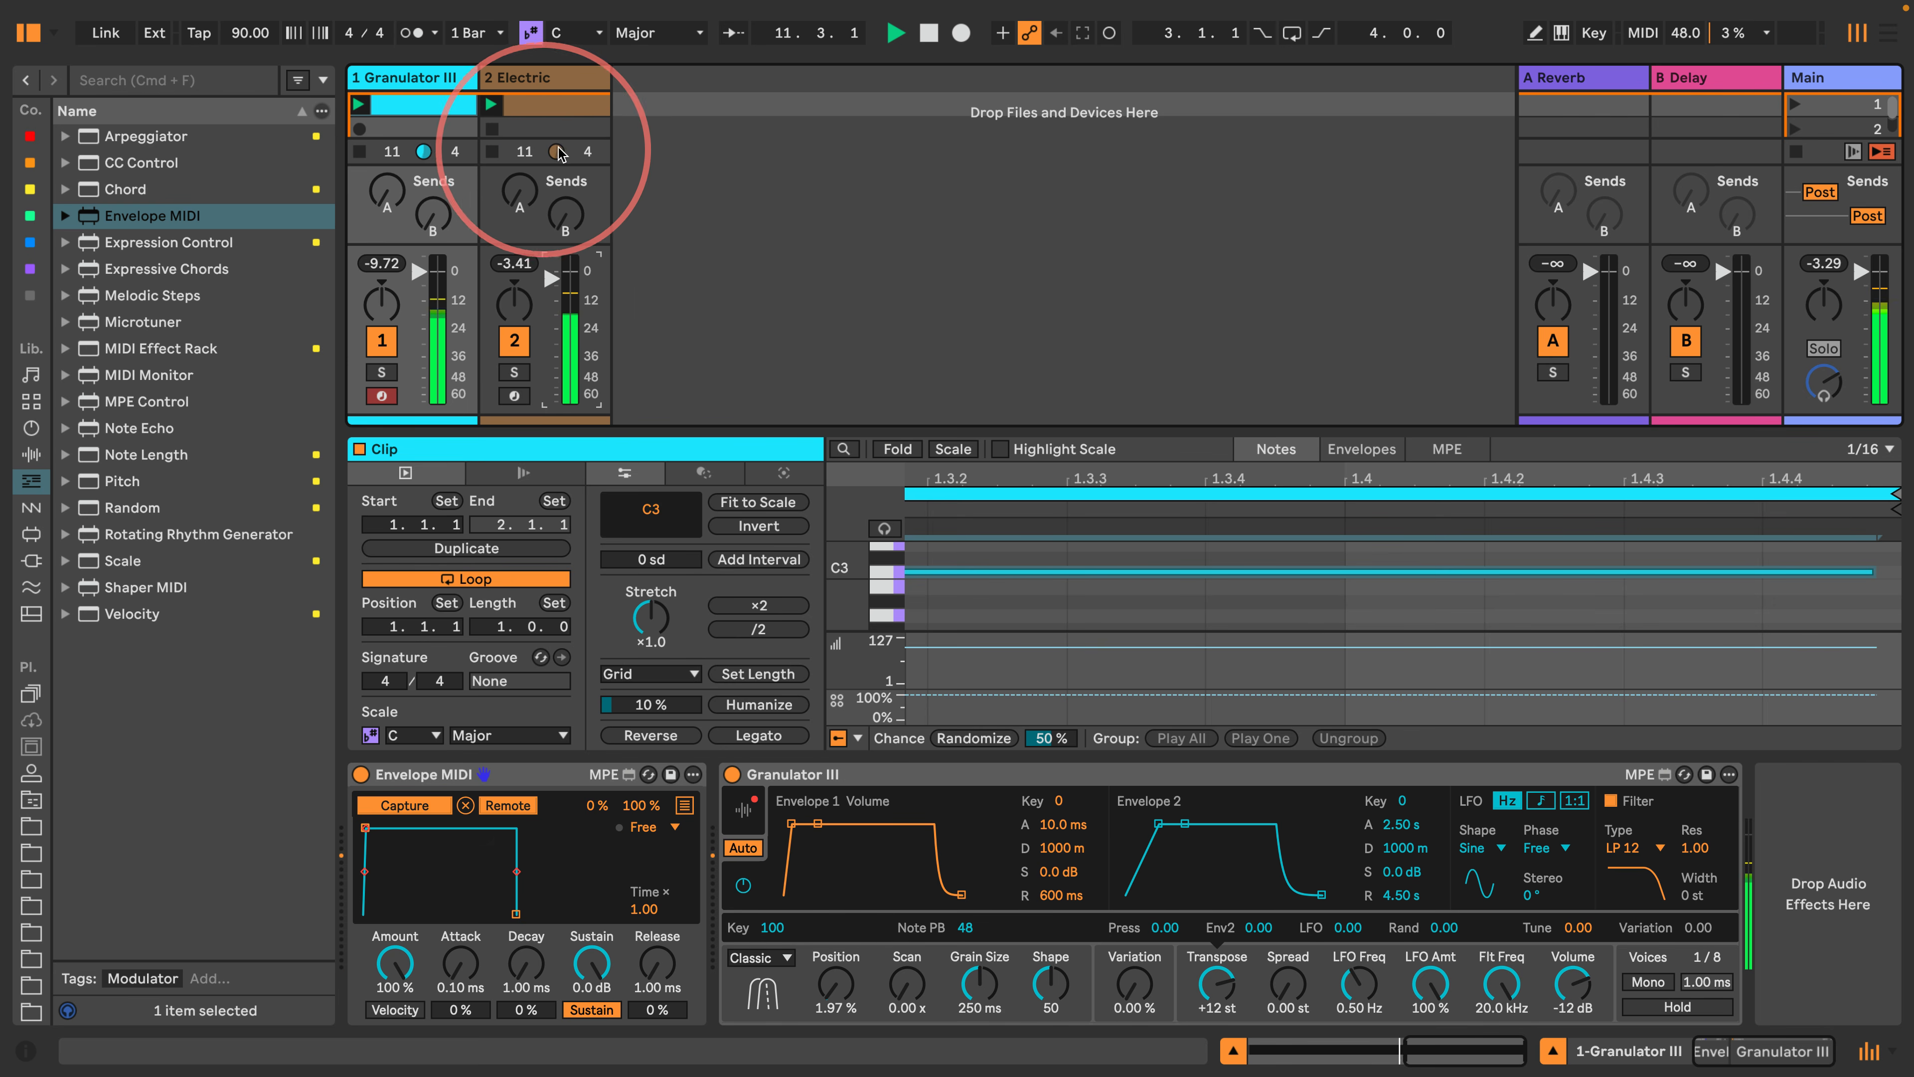
left_click(562, 107)
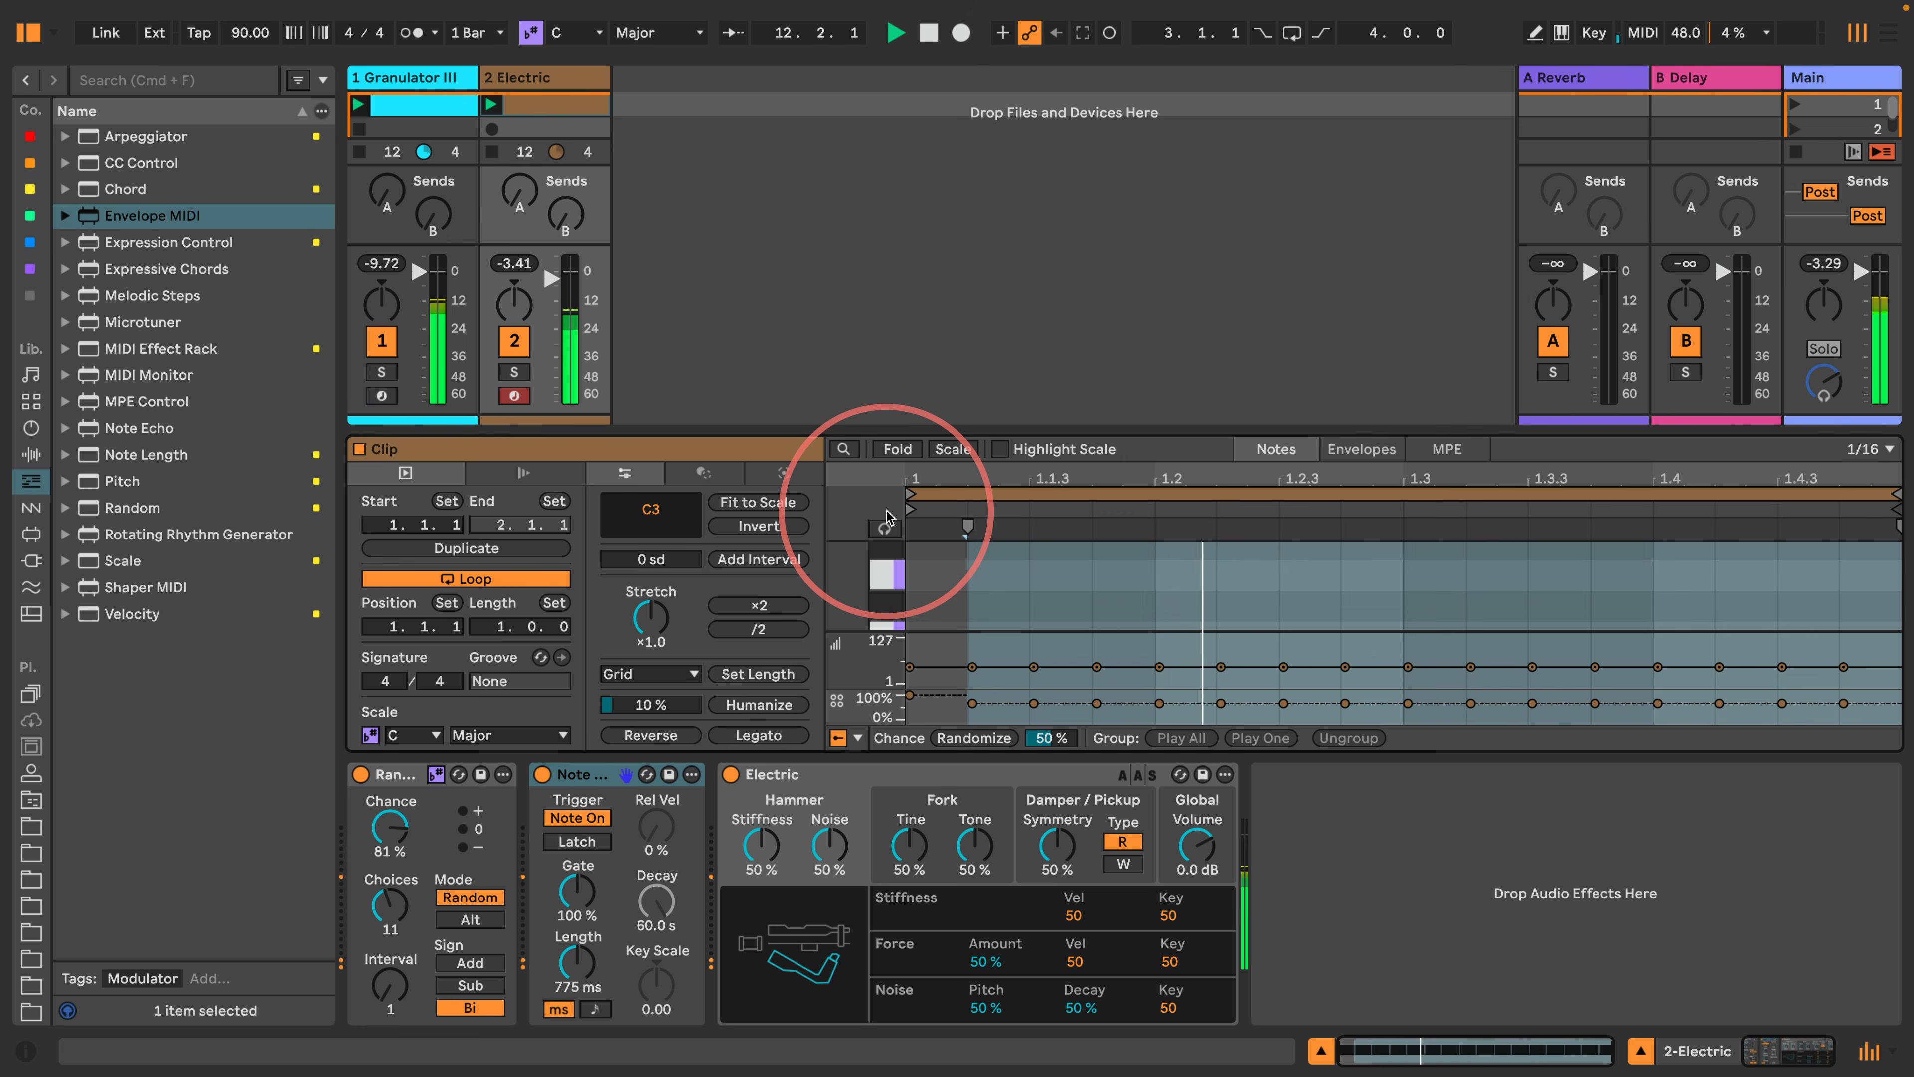
left_click(850, 677)
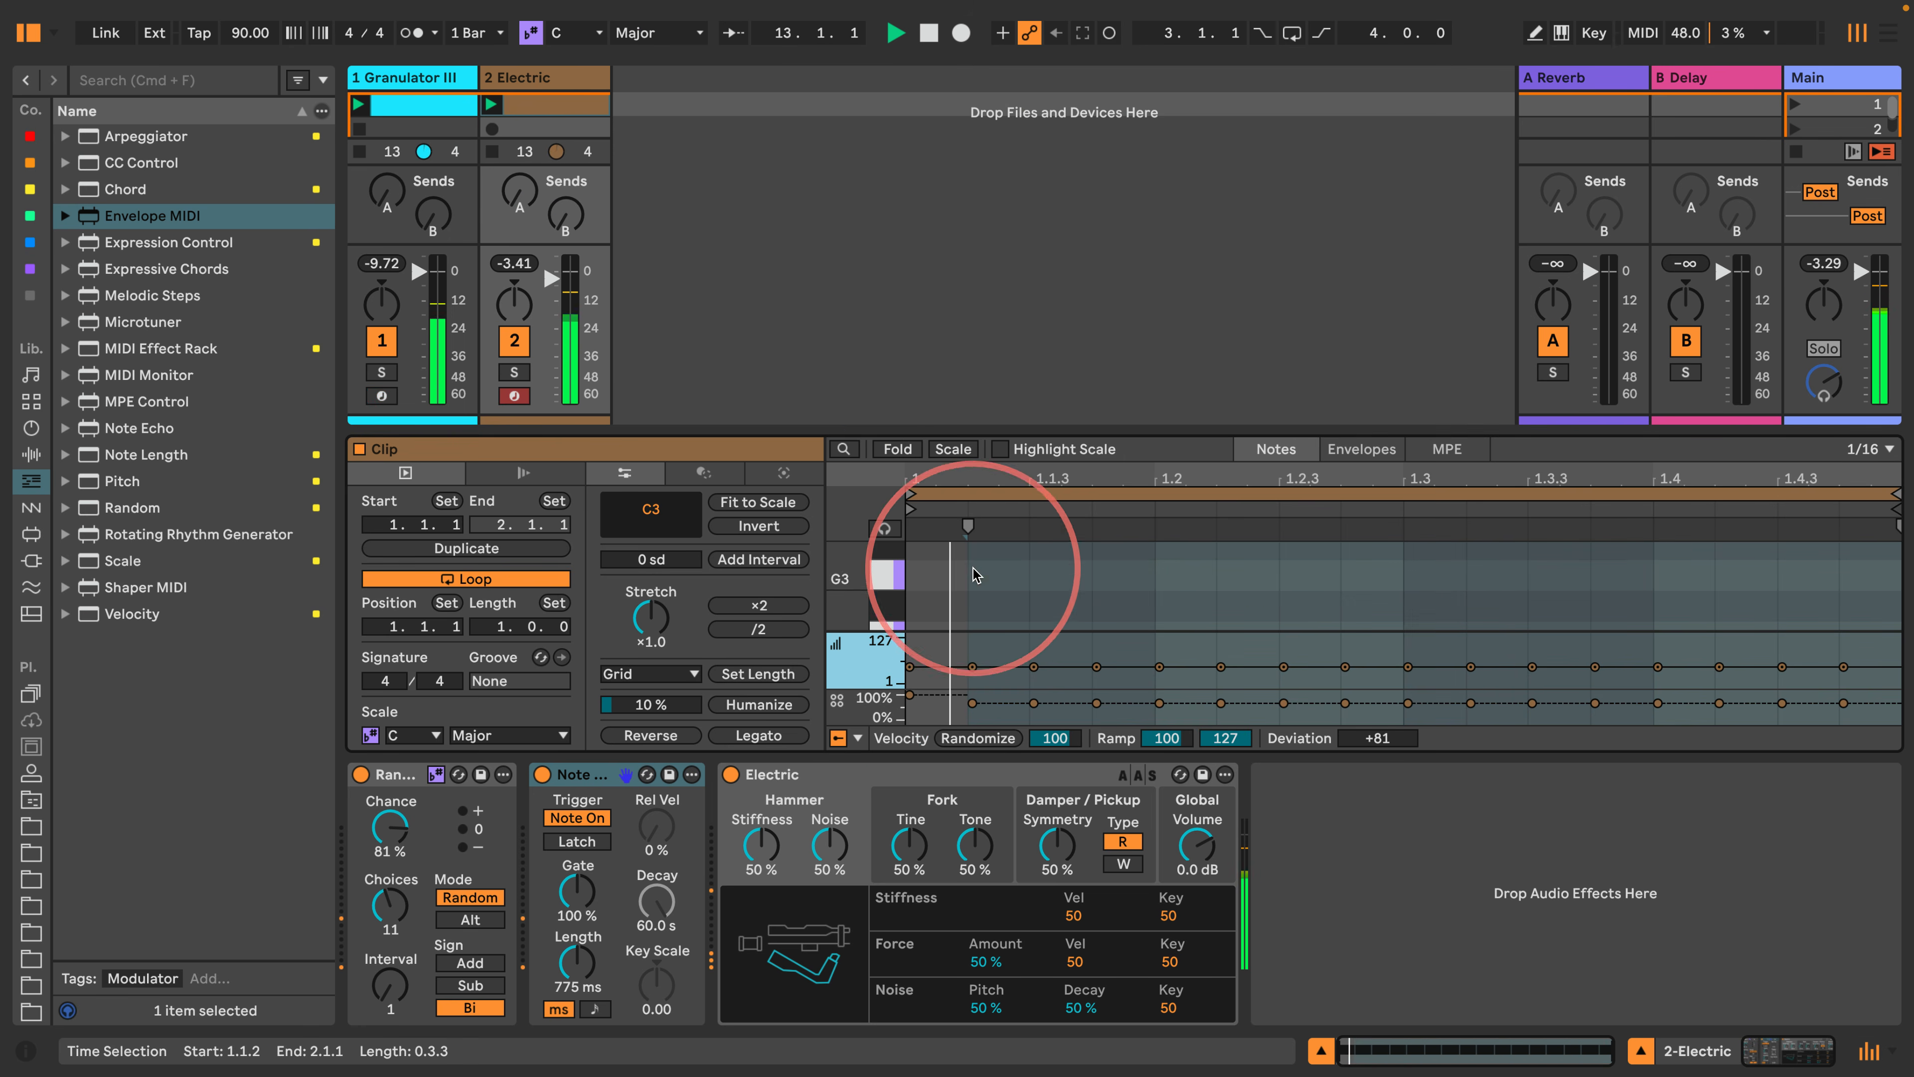
left_click(849, 592)
left_click_drag(850, 591, 821, 592)
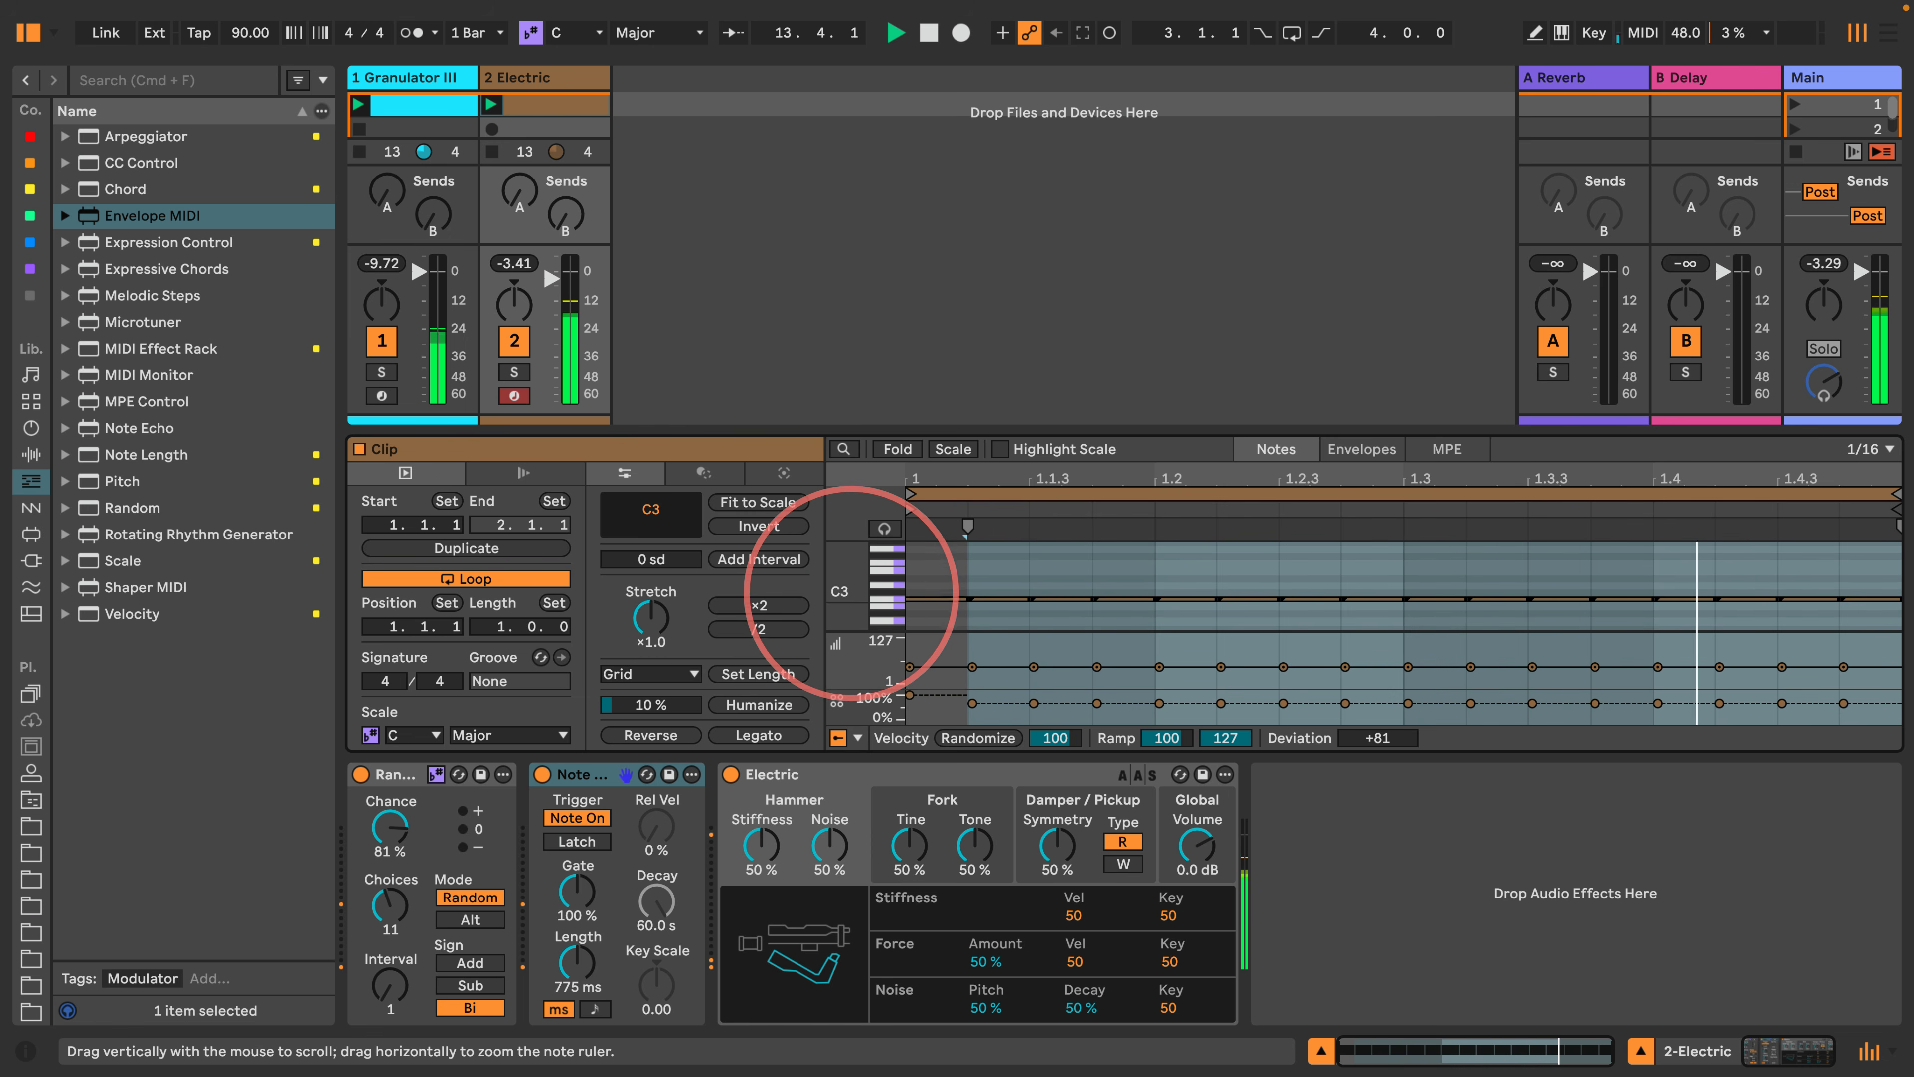
key("space")
left_click_drag(998, 623, 1866, 540)
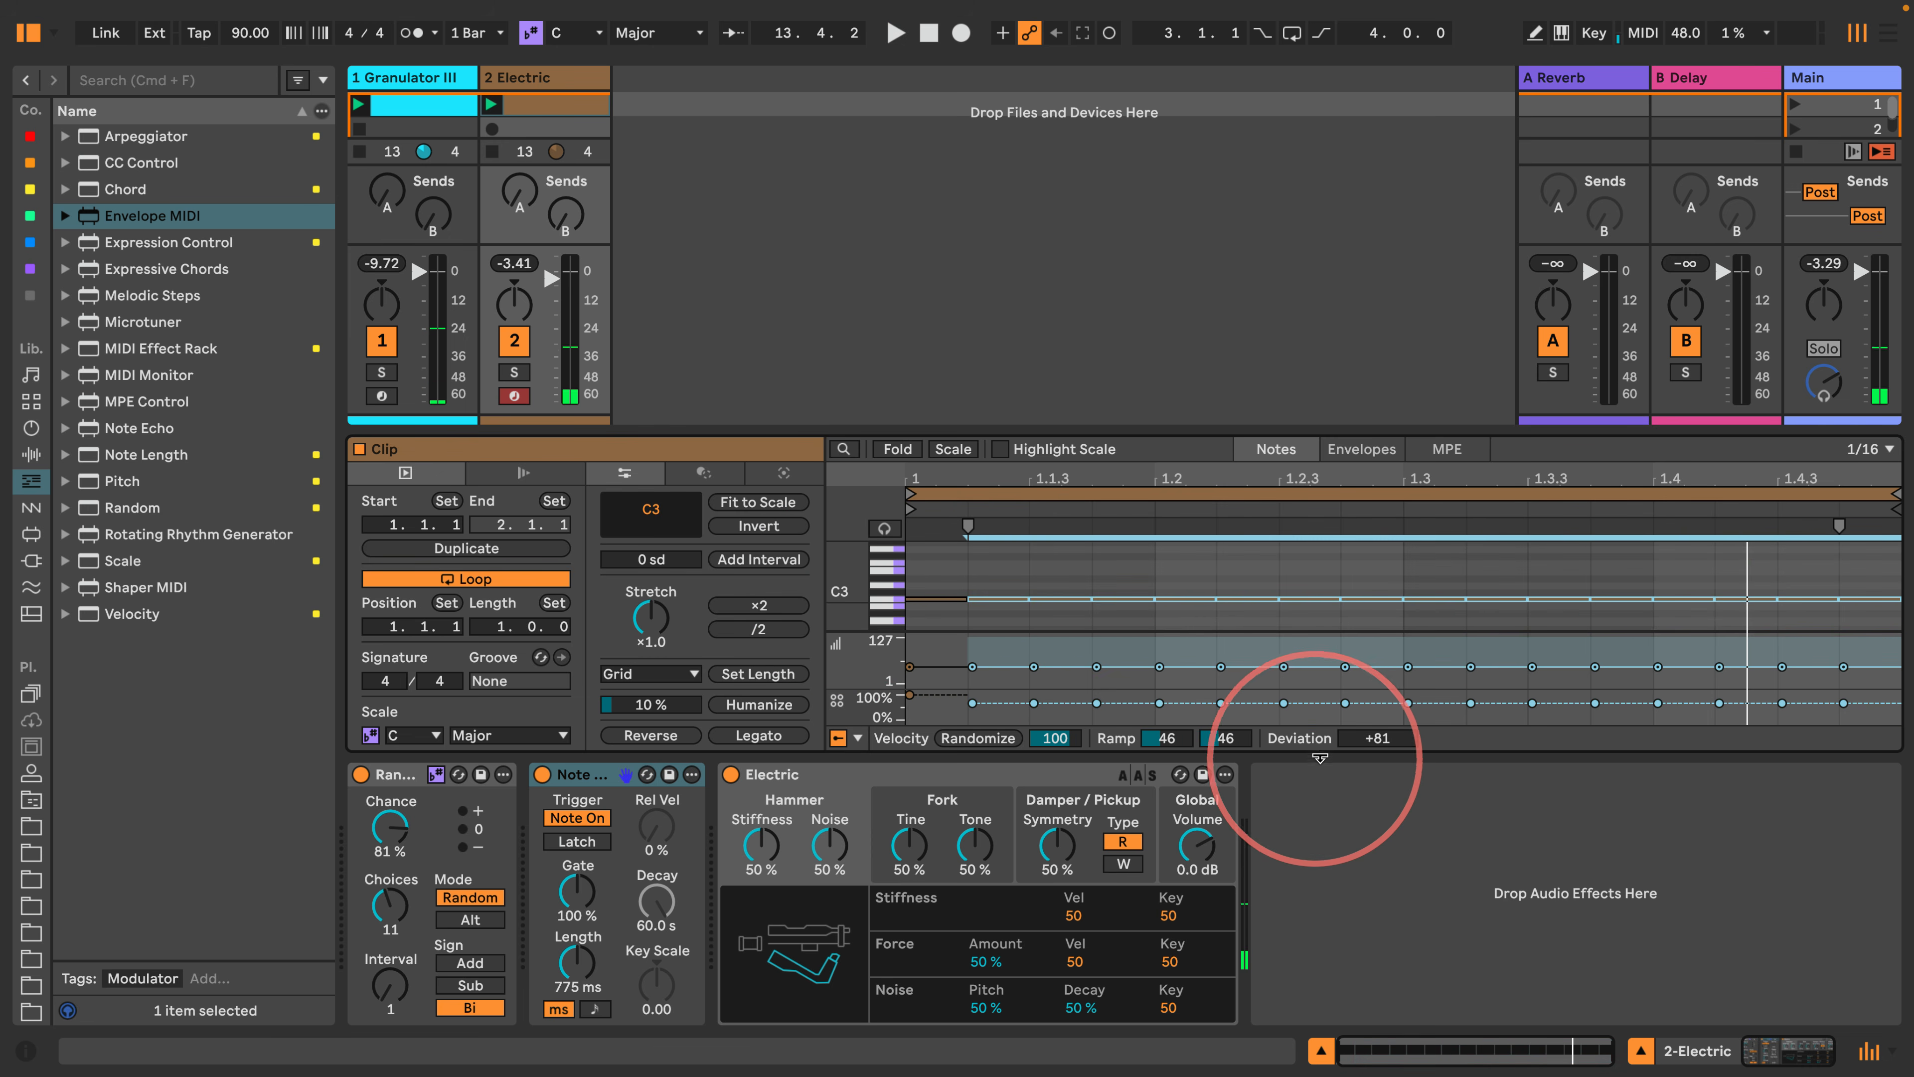
left_click_drag(1380, 737, 1381, 760)
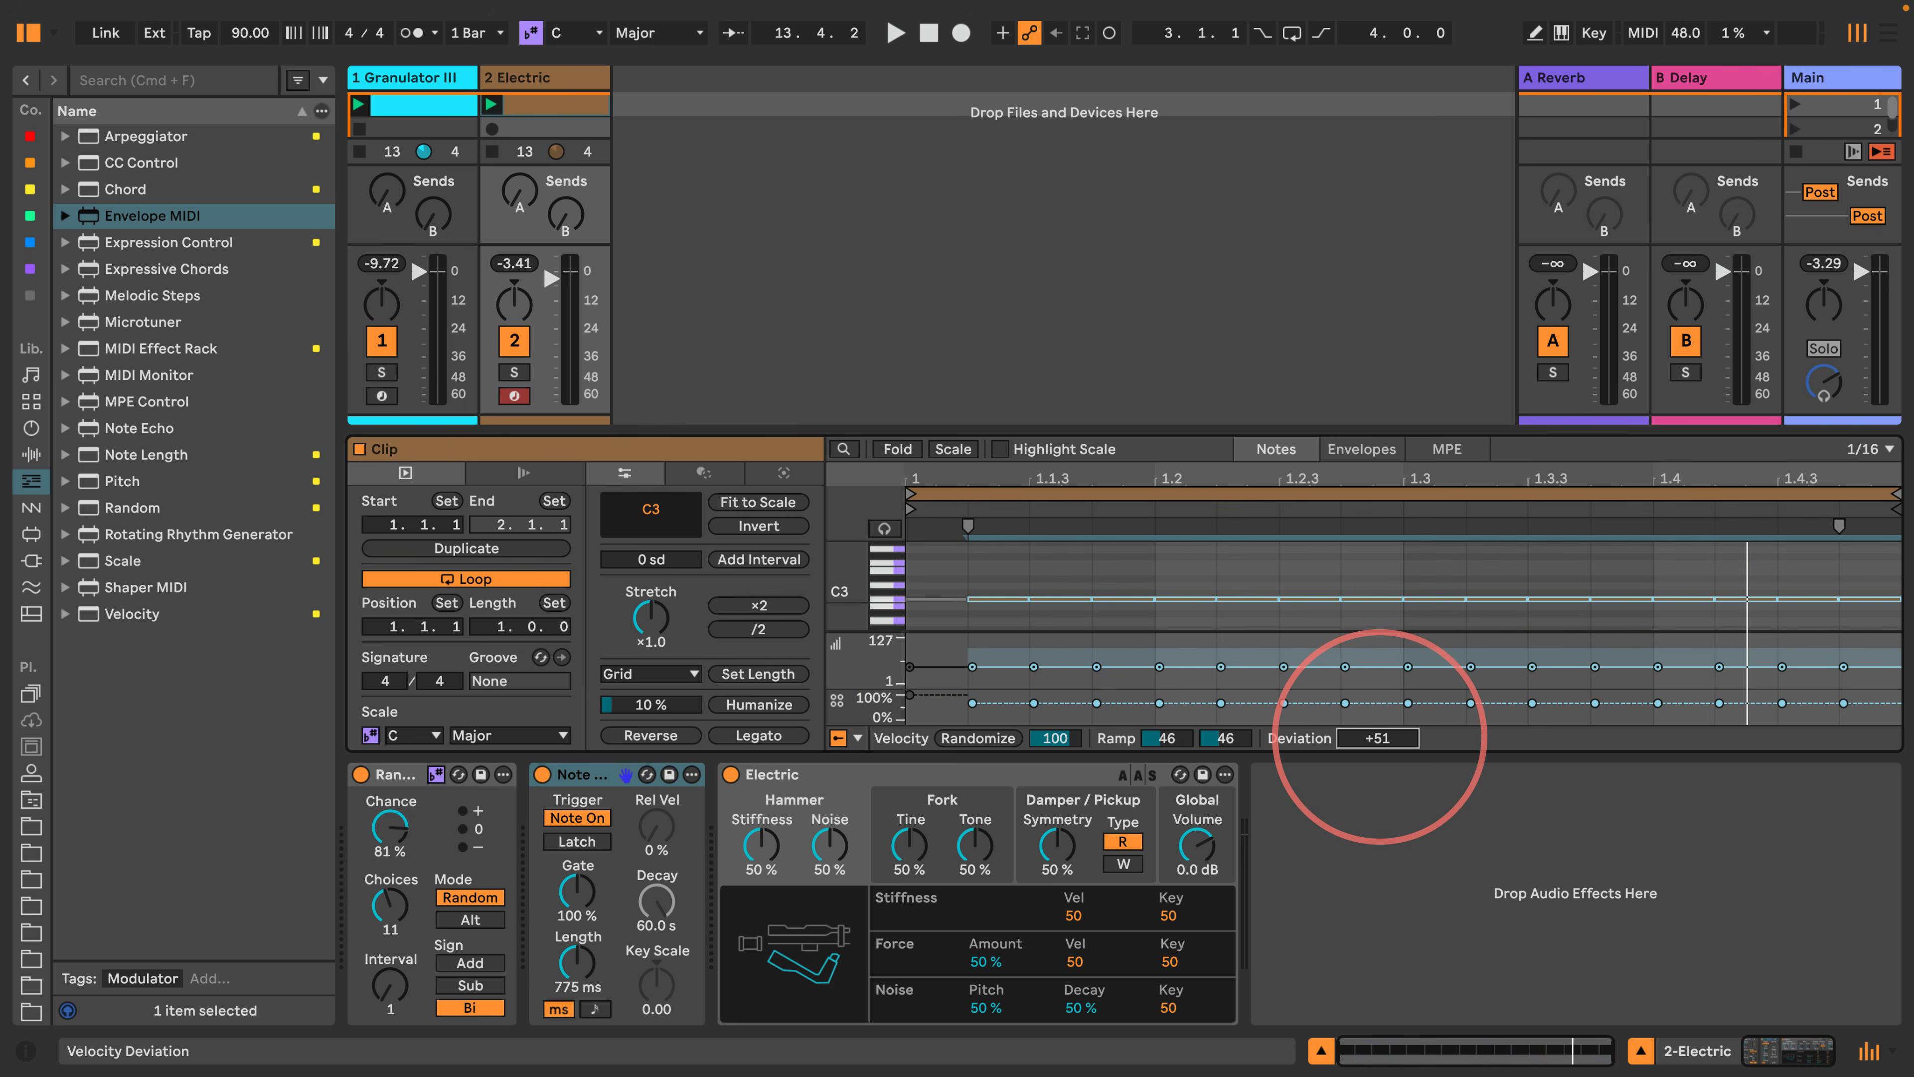
left_click(1027, 680)
key("space")
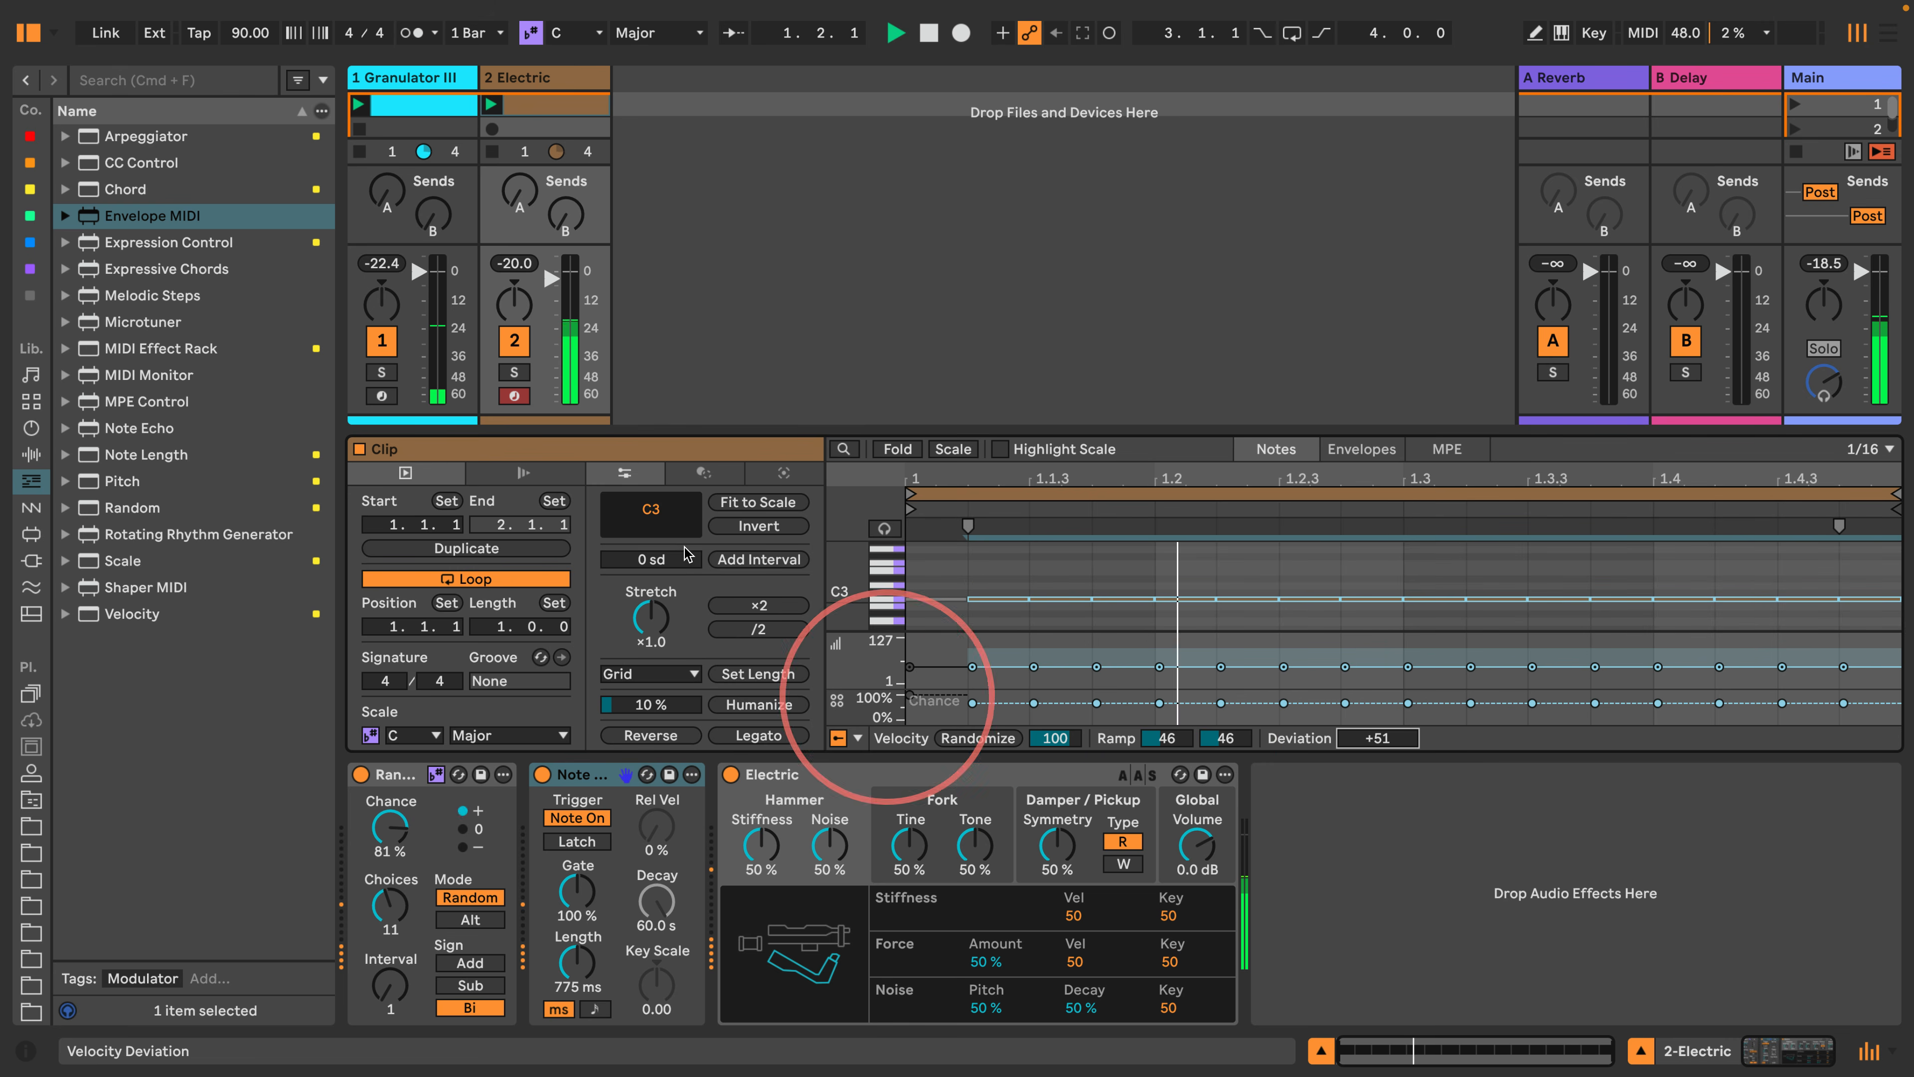
Show Granulator III's sample waveform with Auto view switching off, and restart playback.
left_click(418, 78)
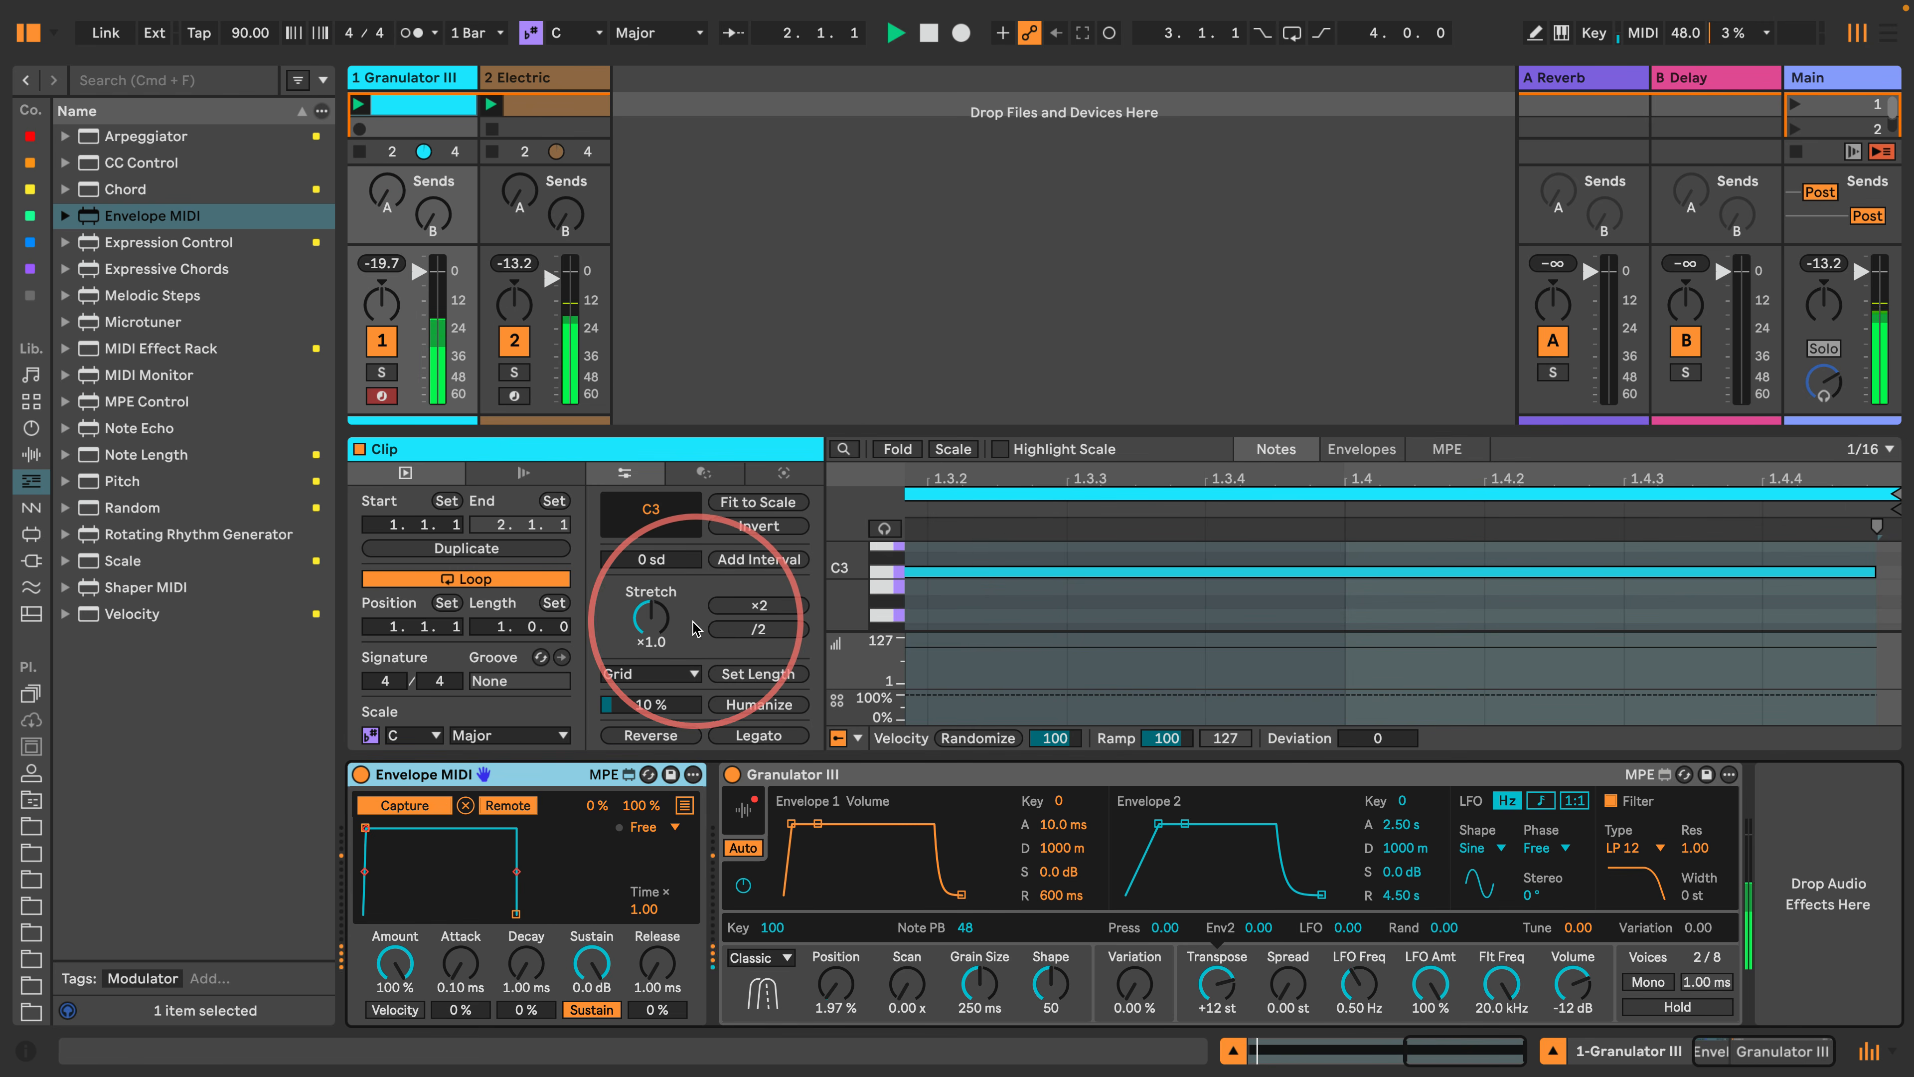
left_click(744, 809)
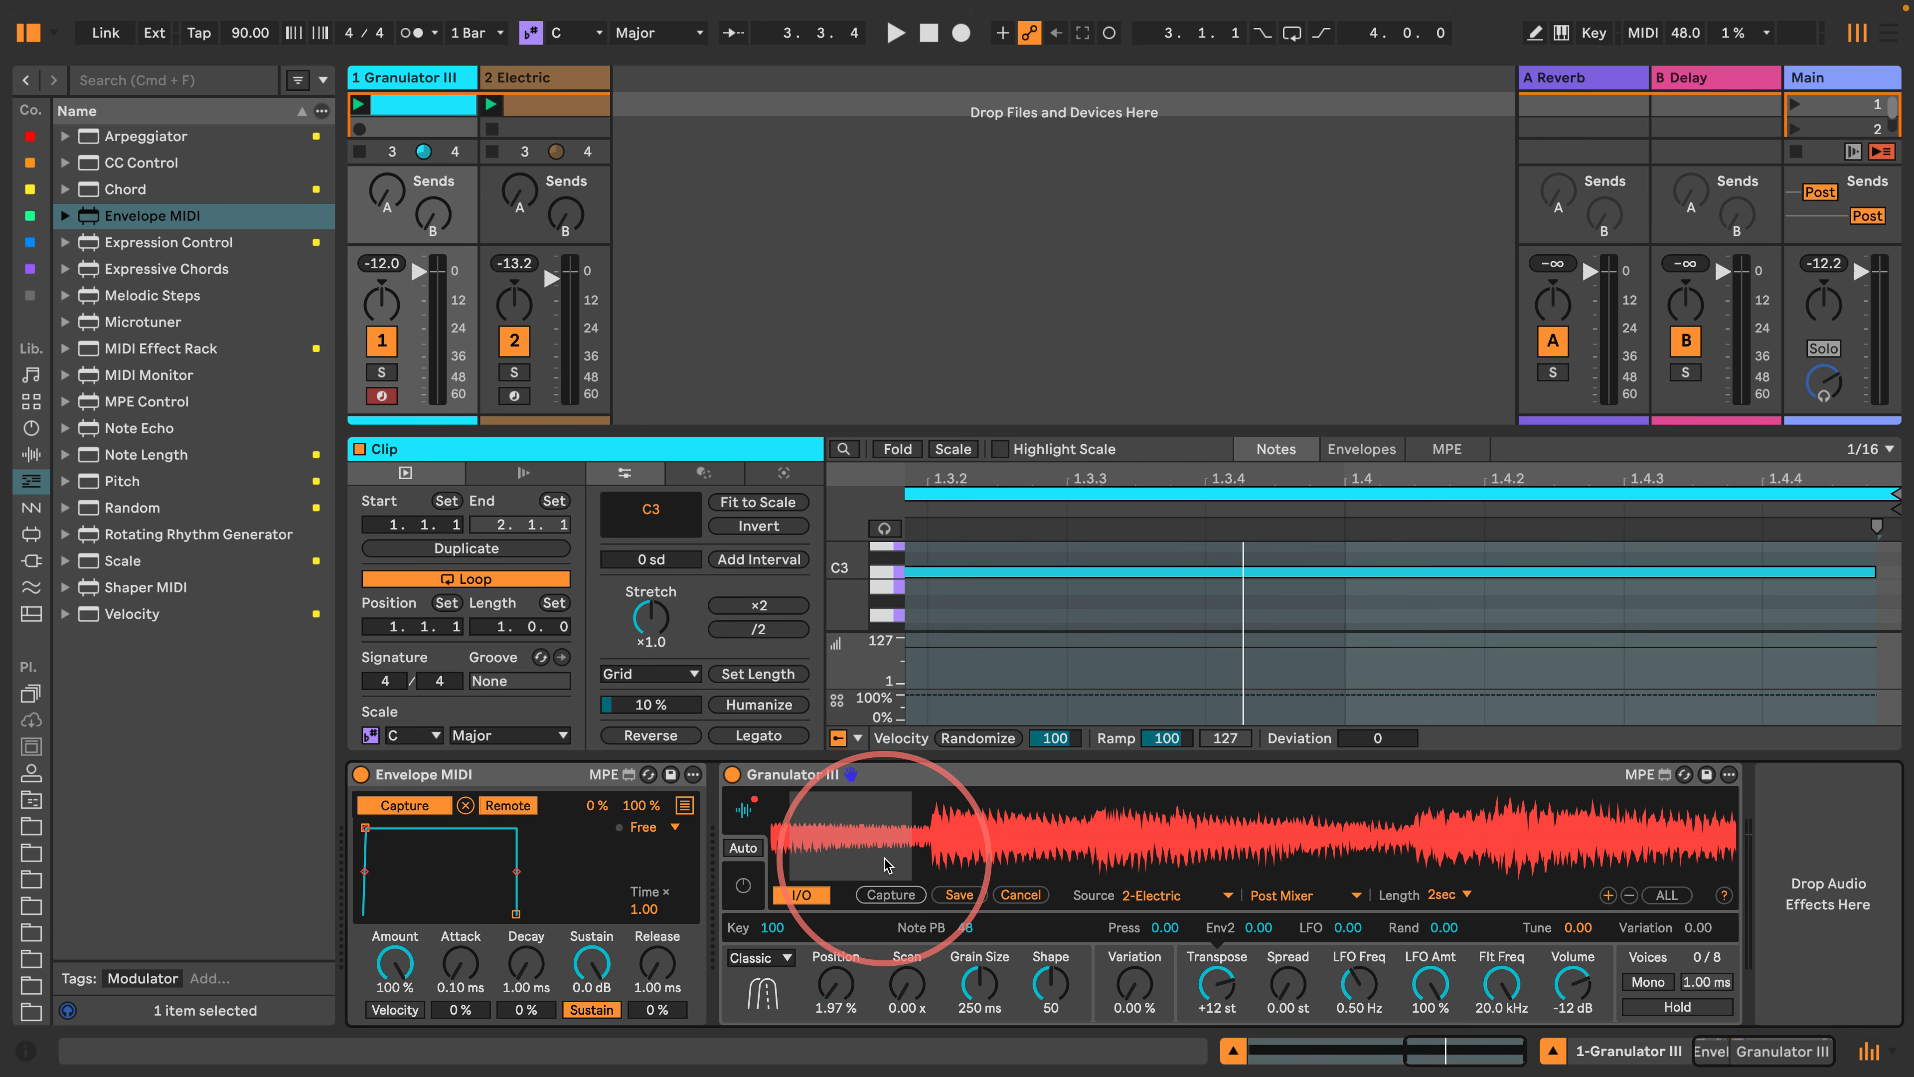
key("space")
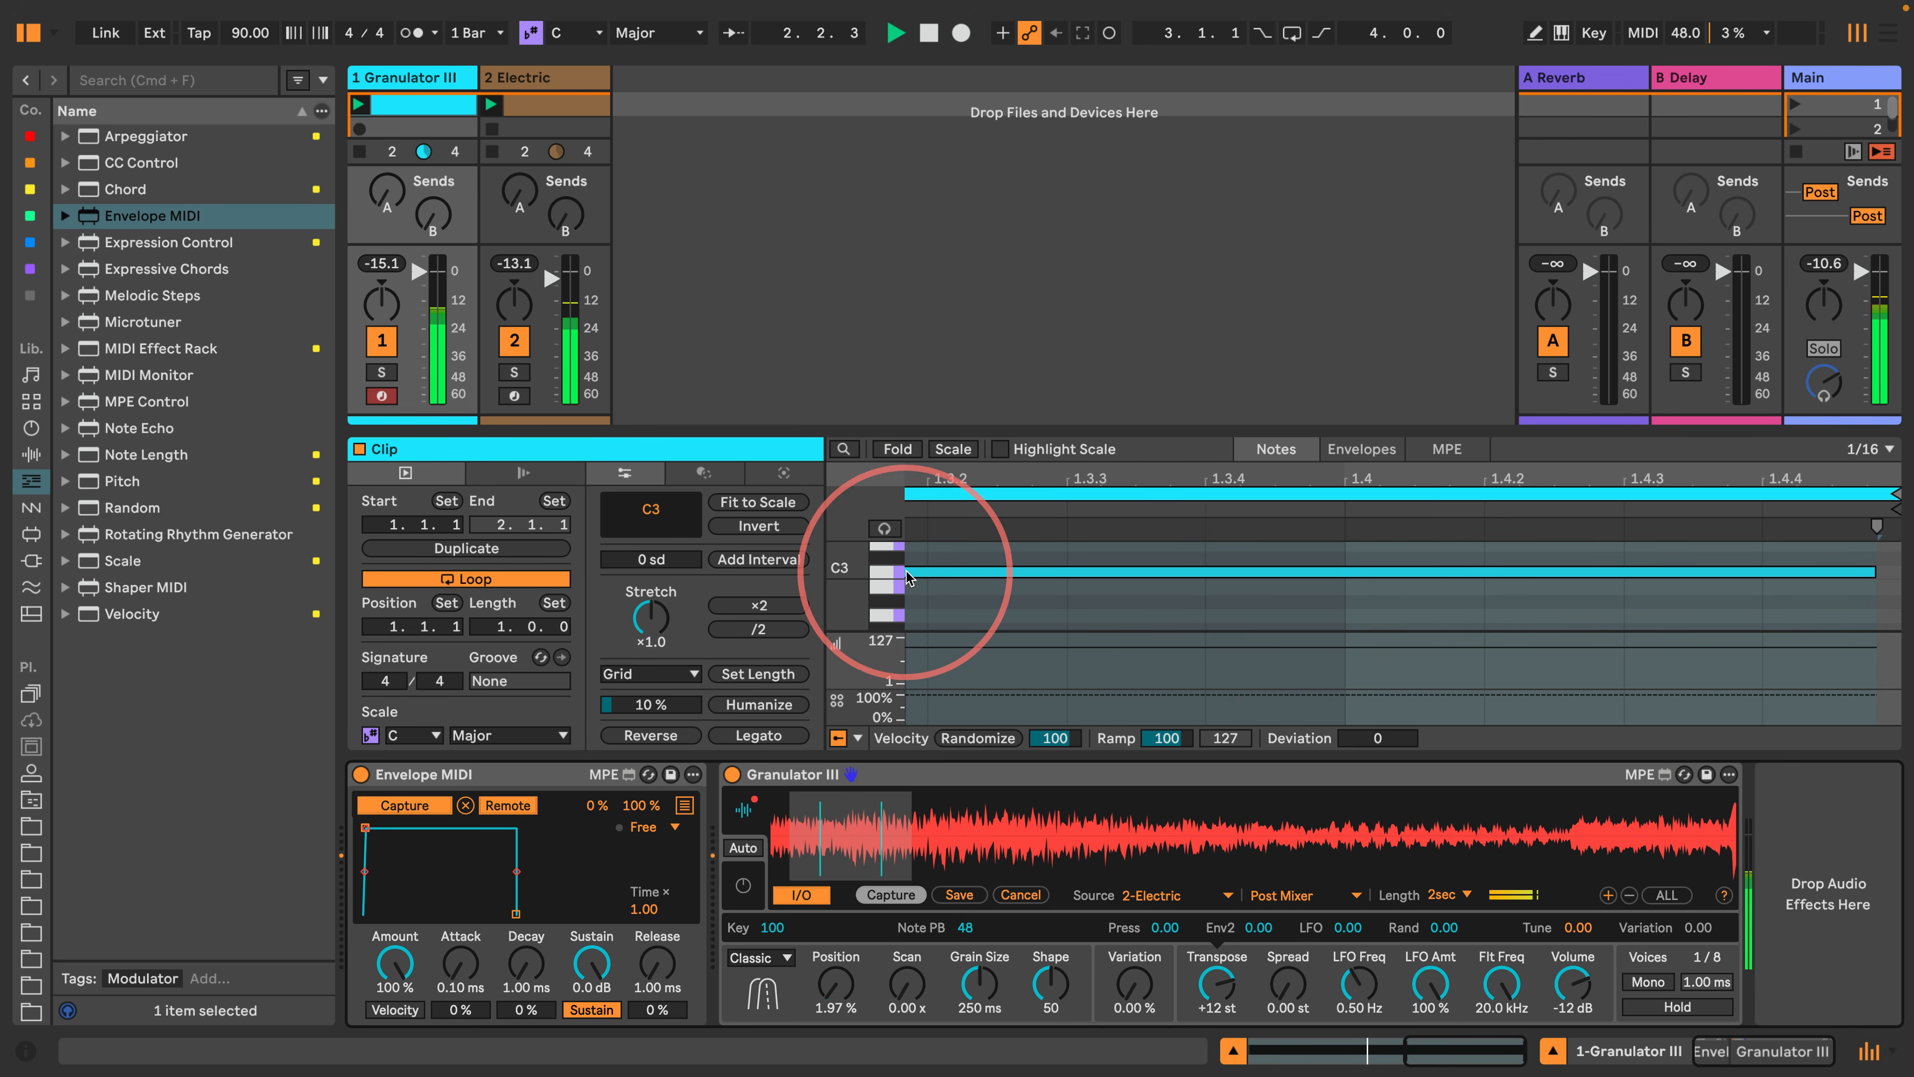
Reset Granulator III's transpose to 0 st and raise the note in its clip by one octave to C4.
left_click_drag(982, 492, 1120, 254)
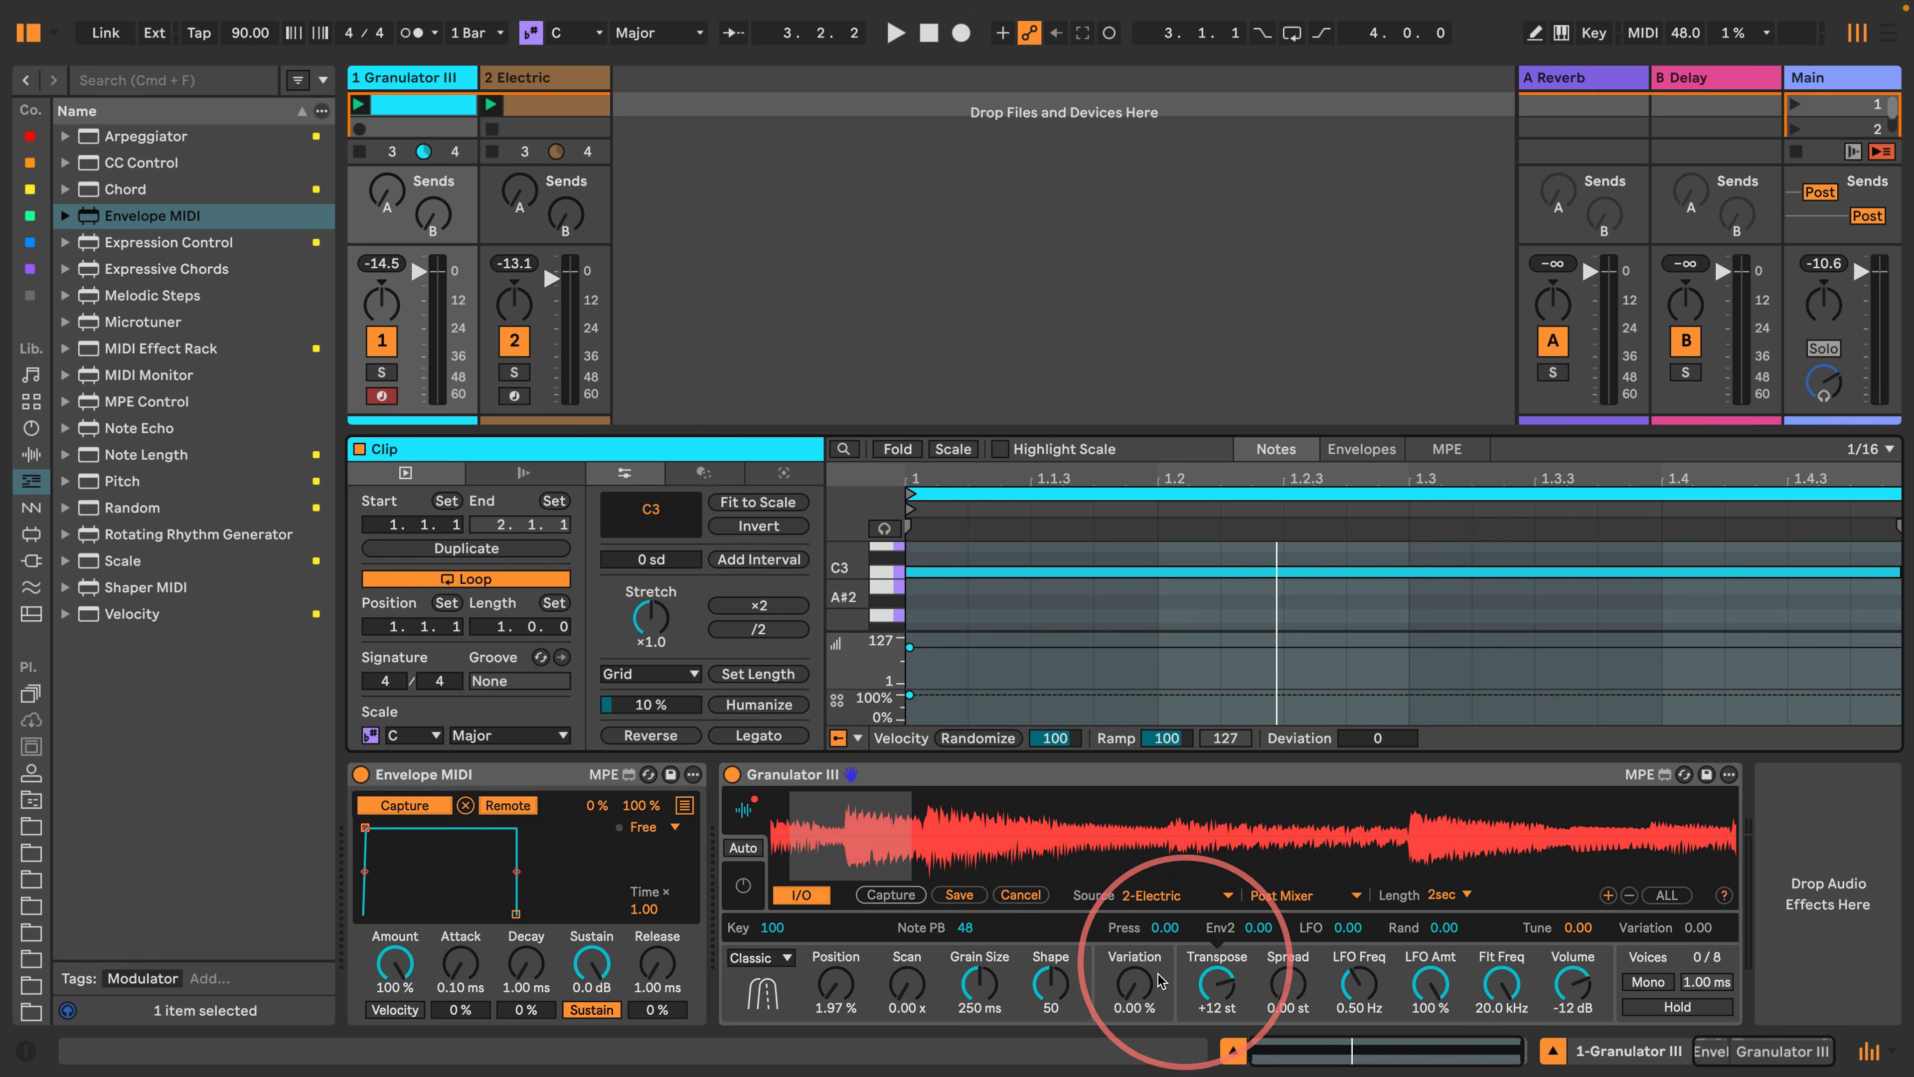
double_click(1215, 984)
left_click(872, 571)
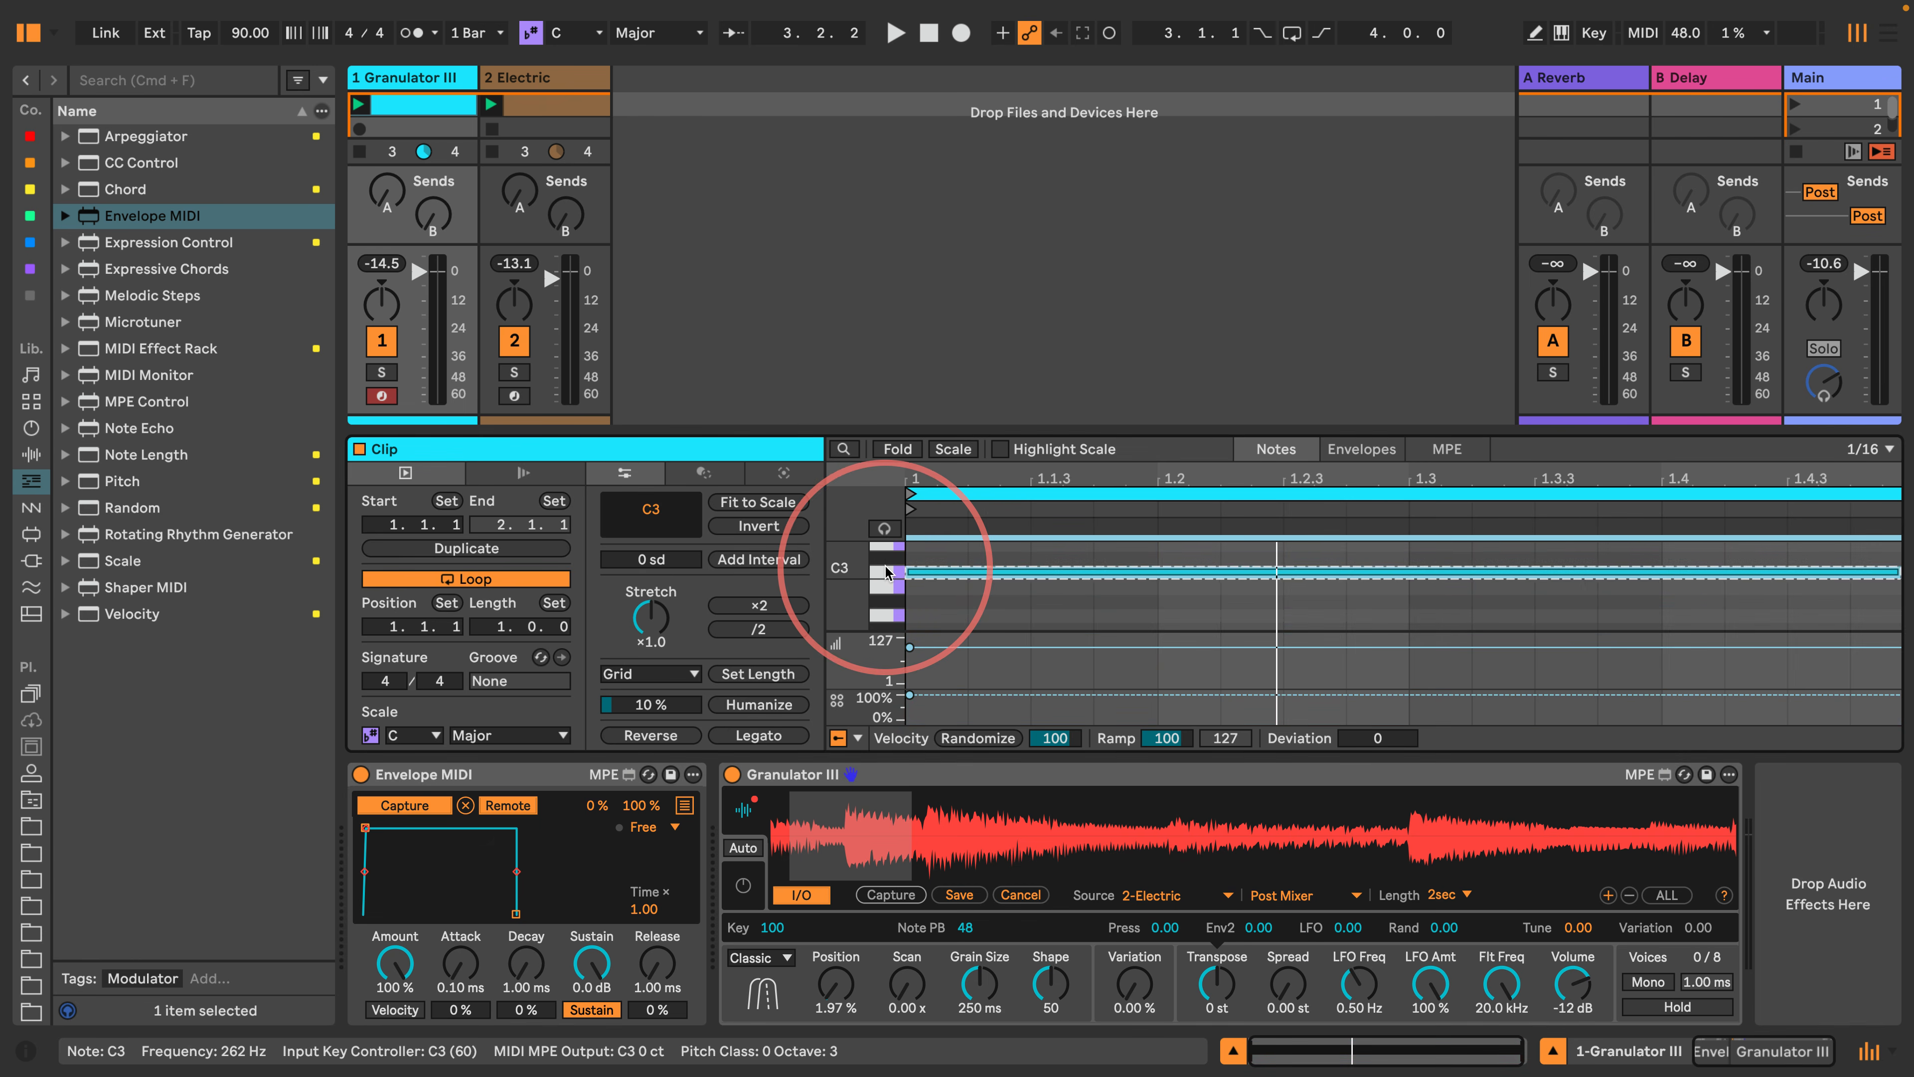
key("shift+Up")
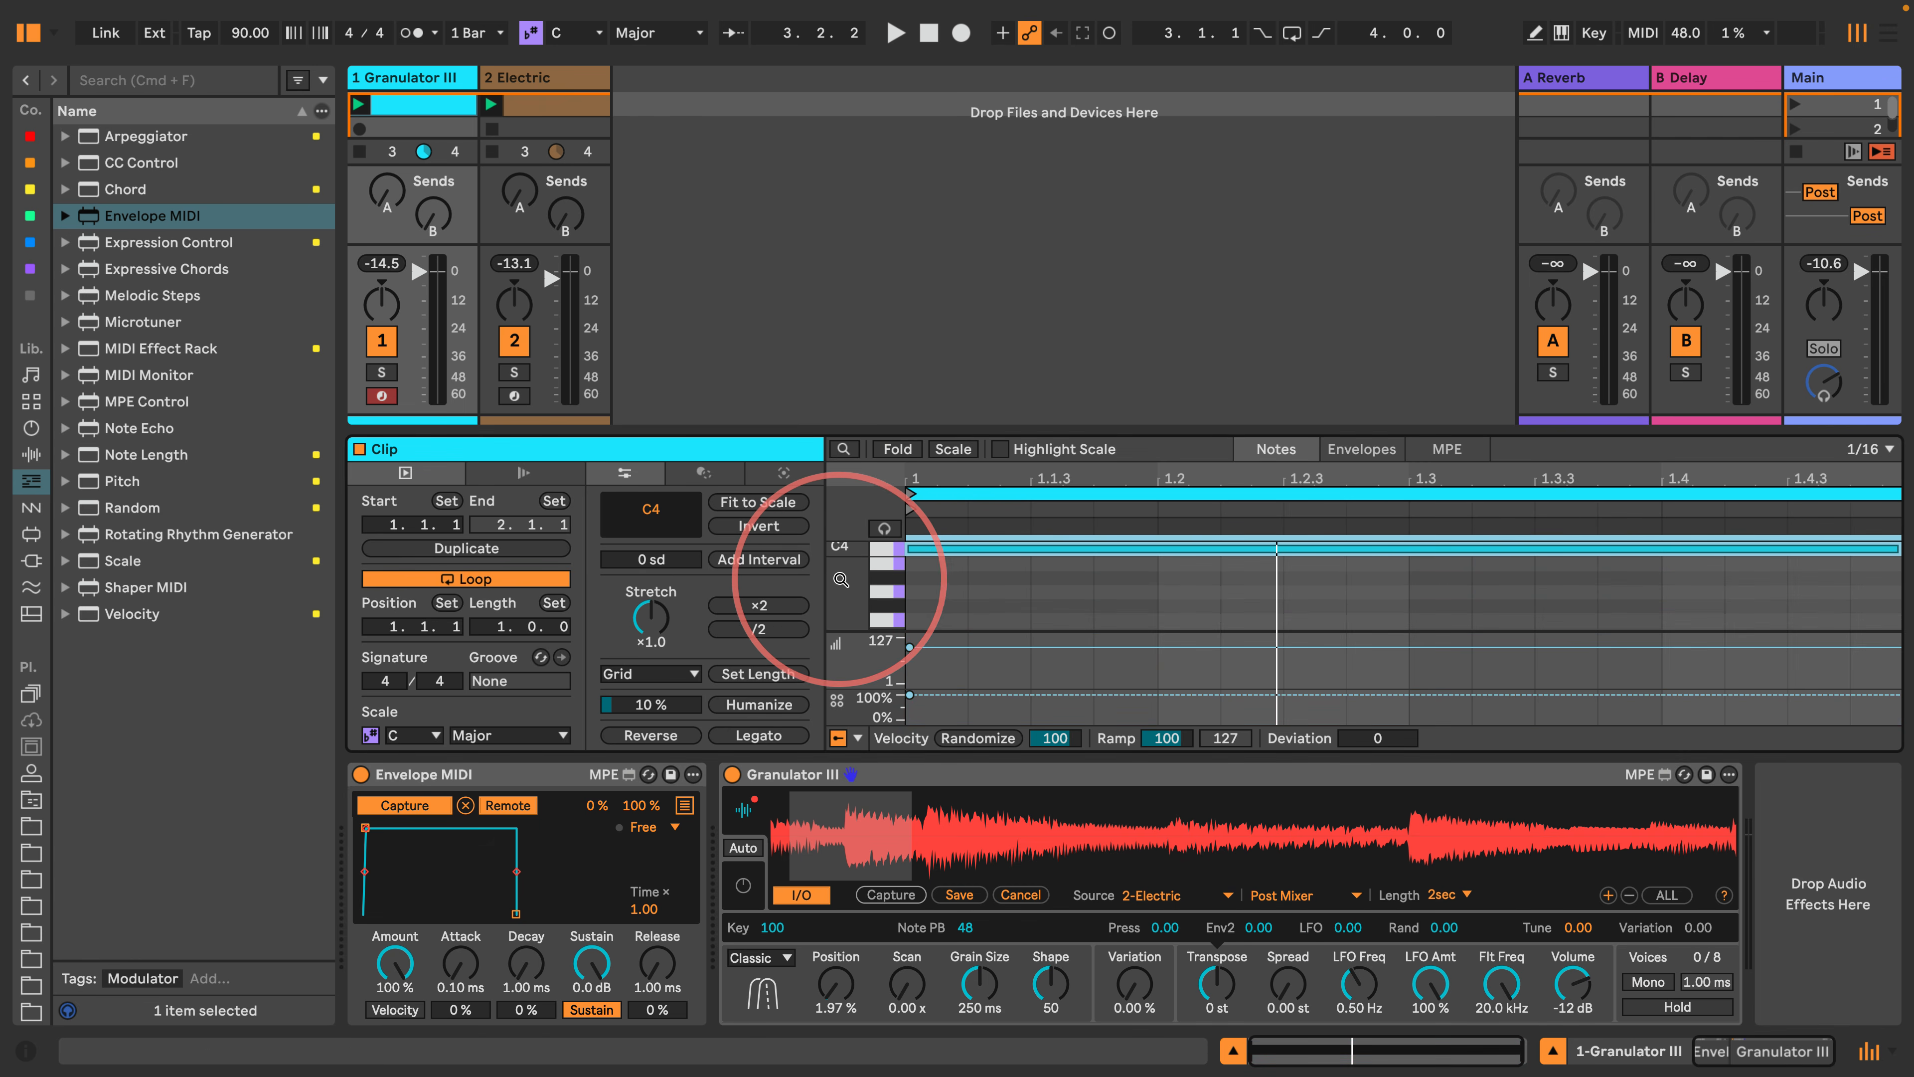
scroll(839, 574, "up", 3)
left_click(888, 566)
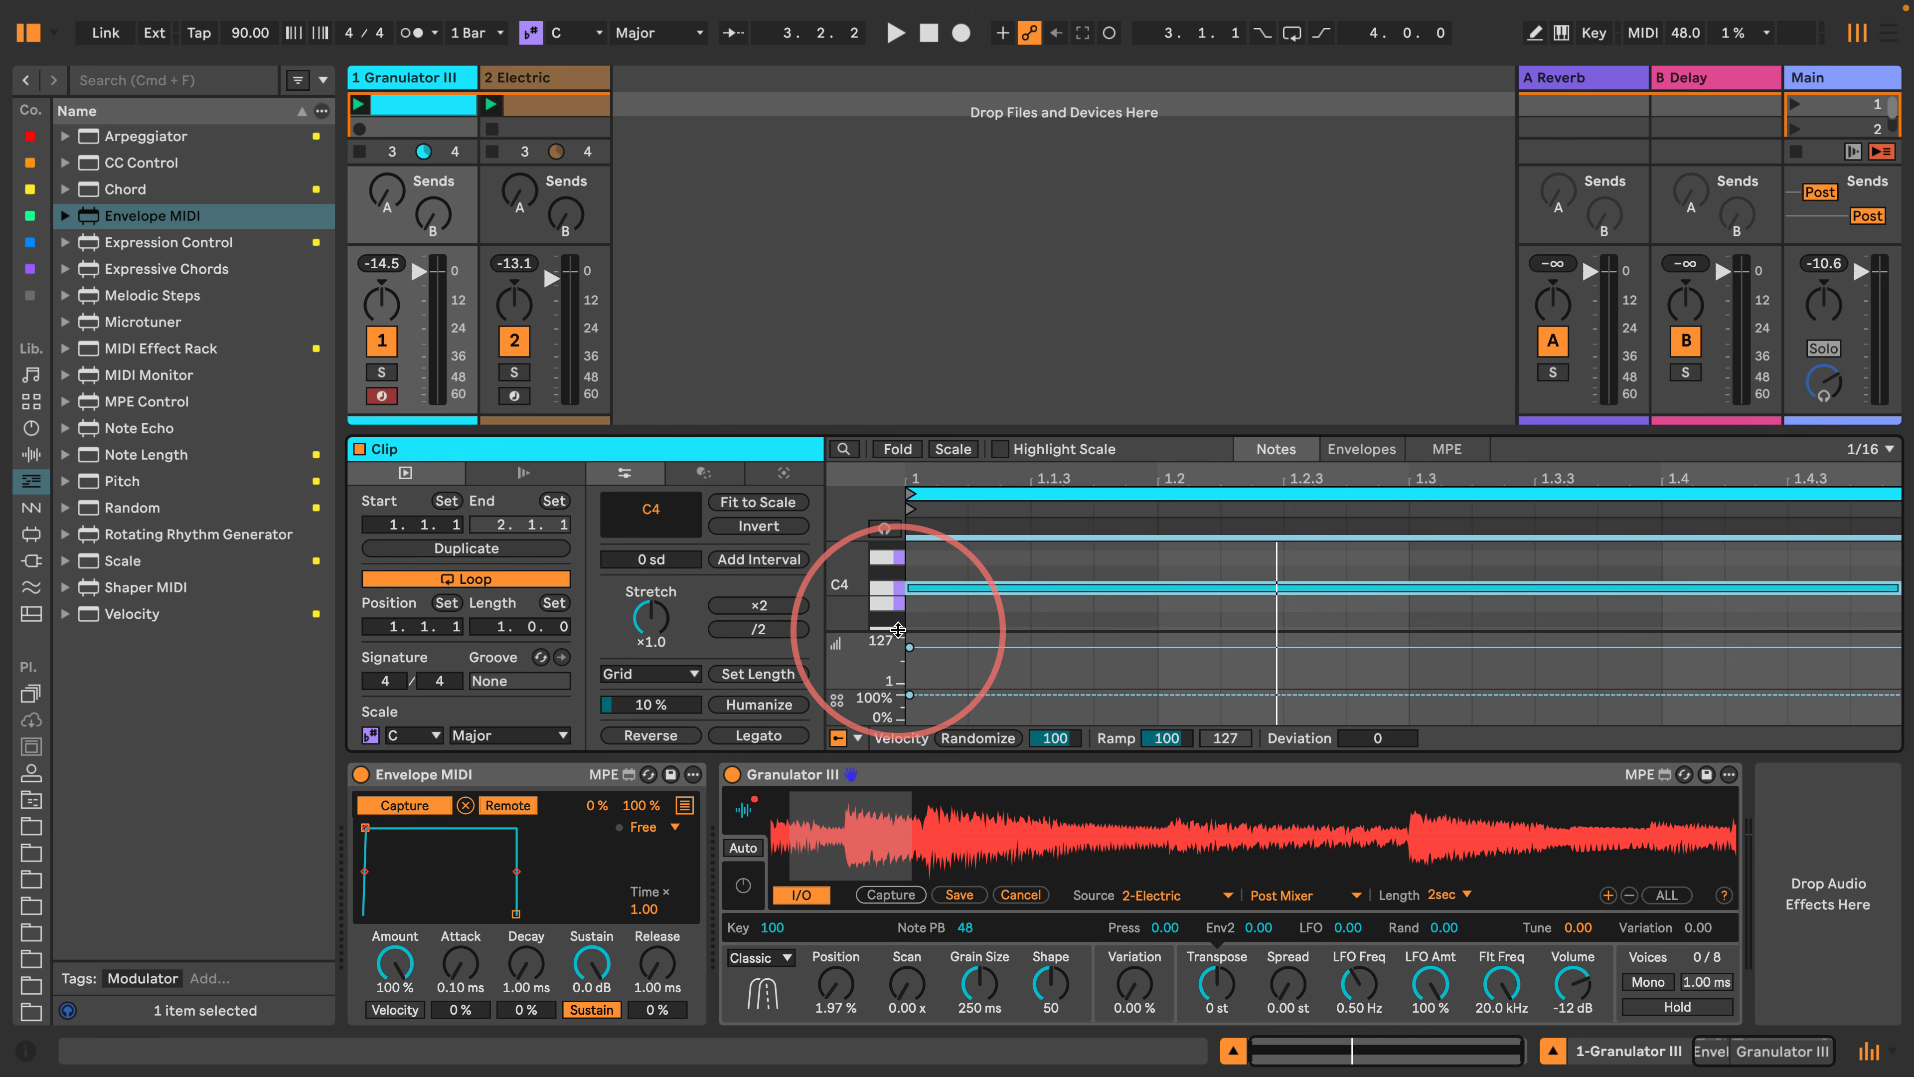
Play the clips, shorten the C4 note so it ends just before the bar's end, and stop playback.
key("space")
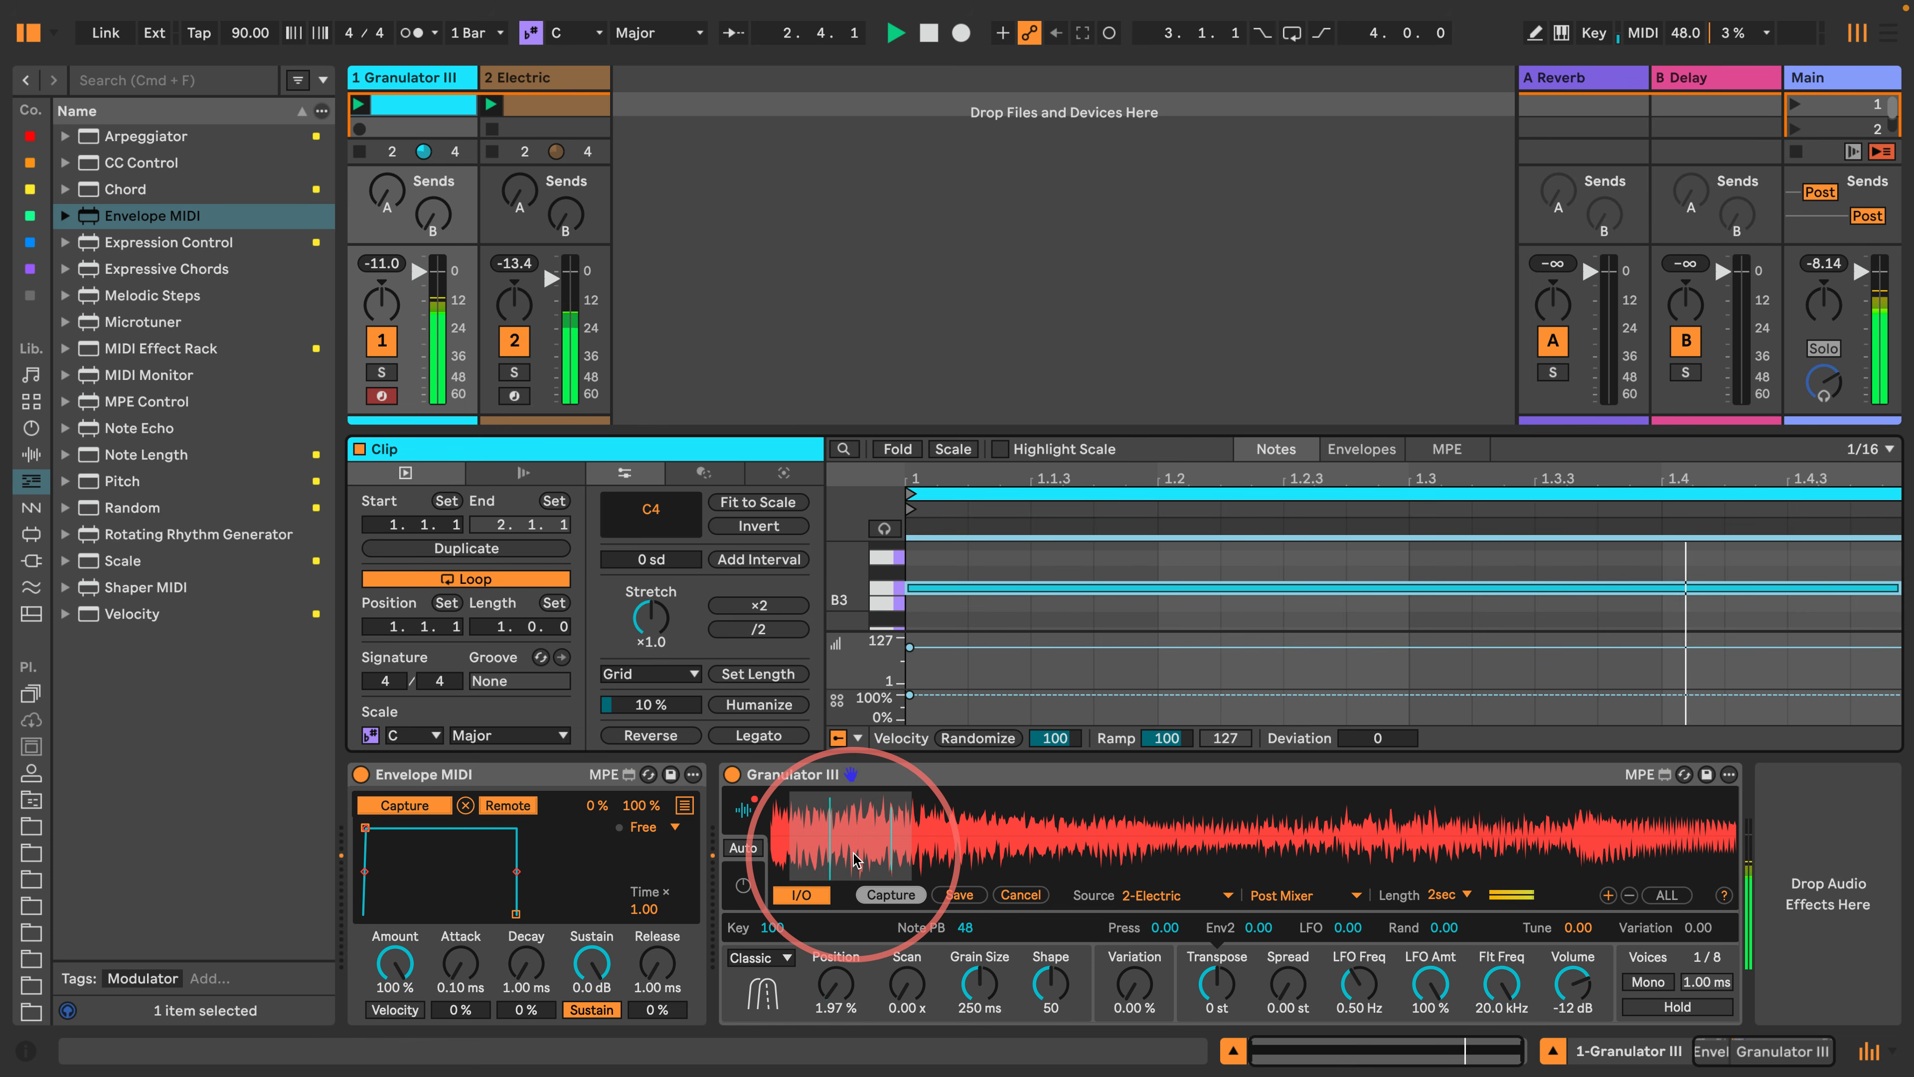
left_click_drag(1269, 468, 1264, 467)
left_click(1057, 588)
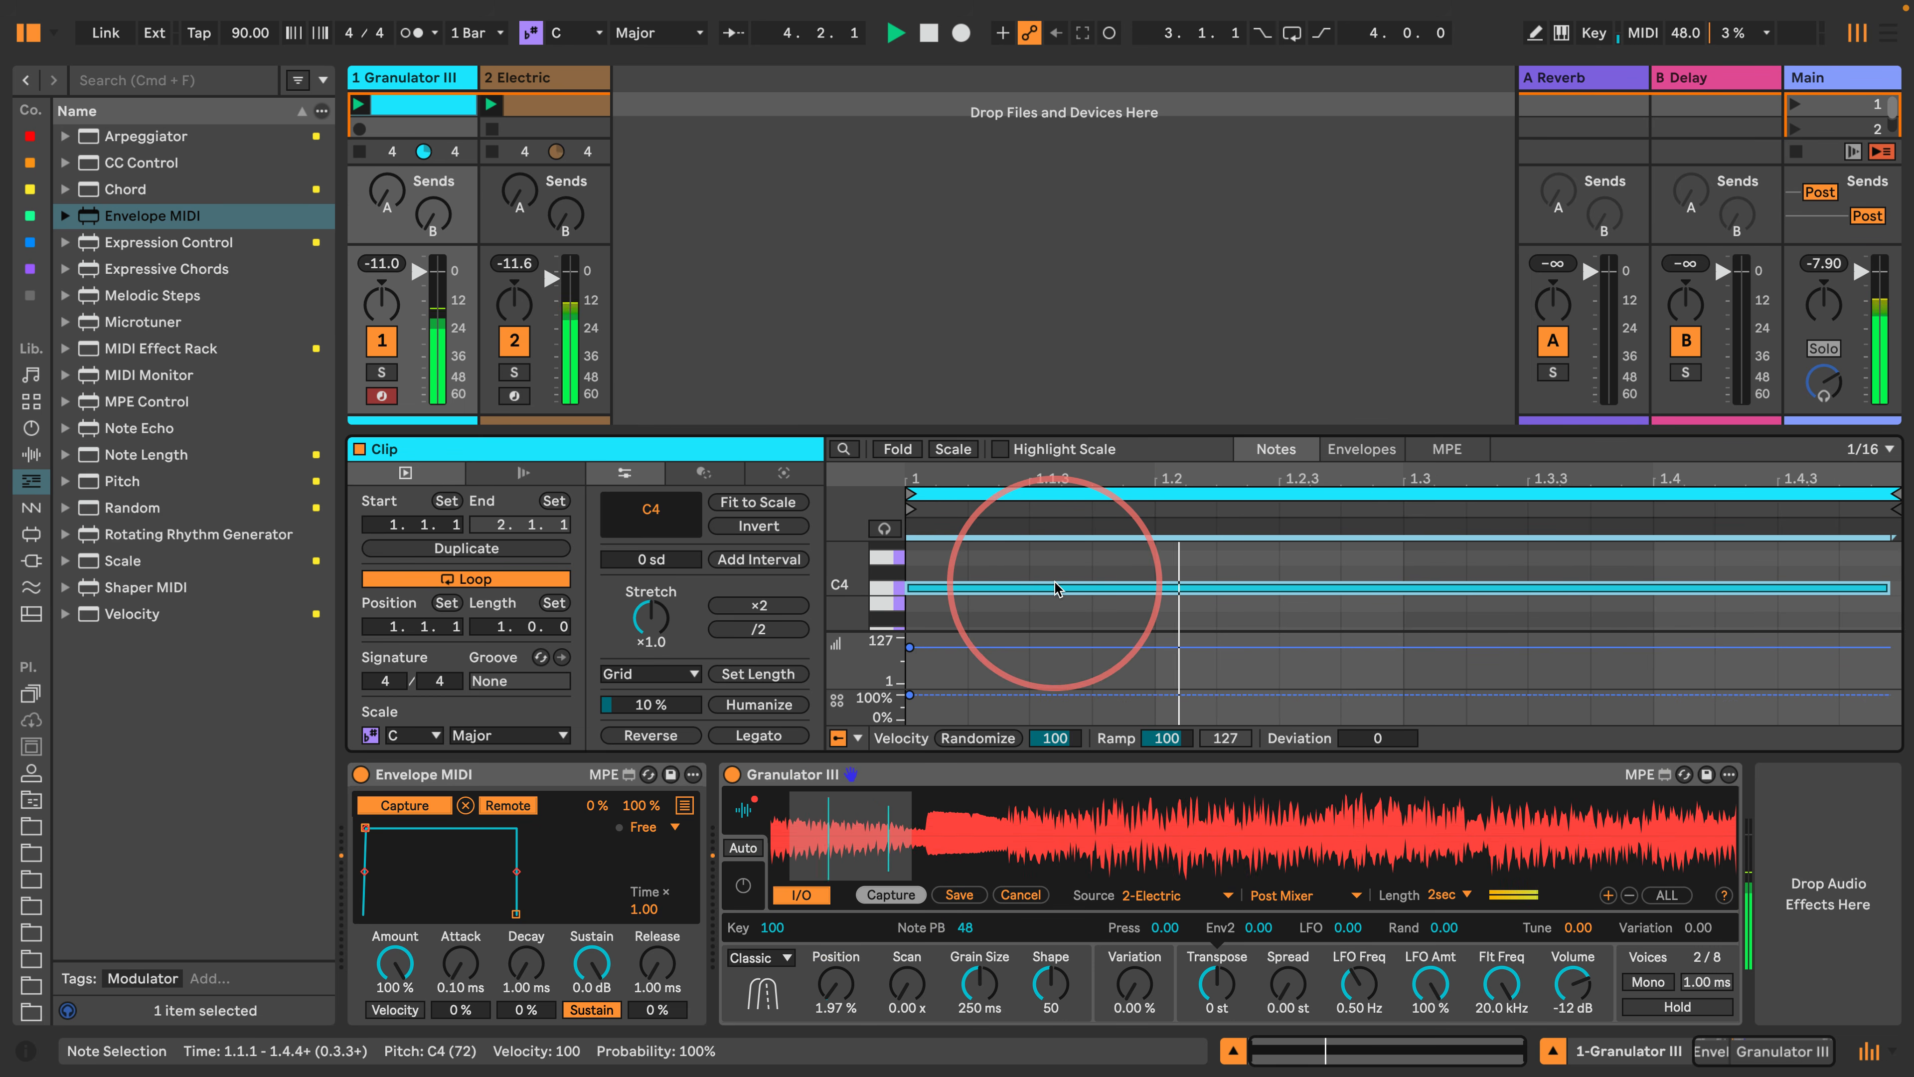
key("space")
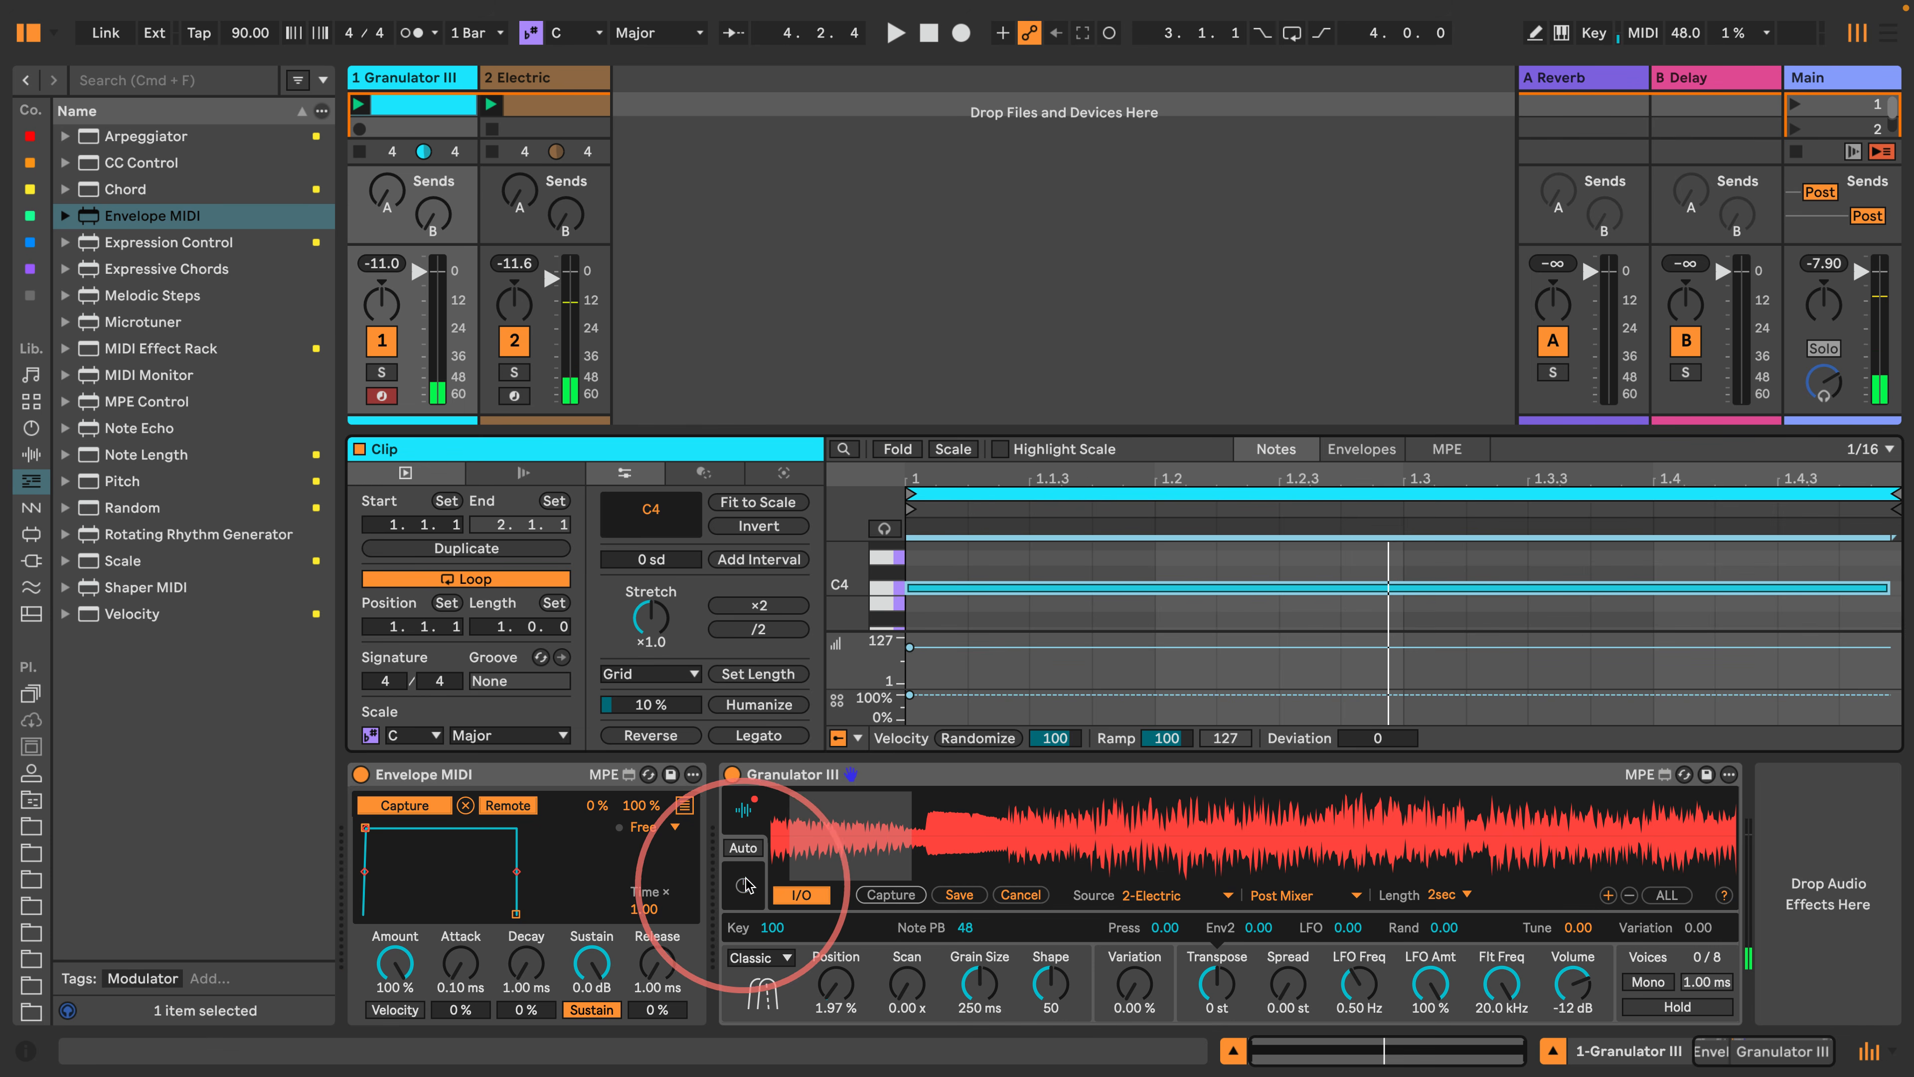
Set the attack of Granulator III's Envelope 1 to 69.2 ms, and audition the result from its sample view.
left_click(744, 886)
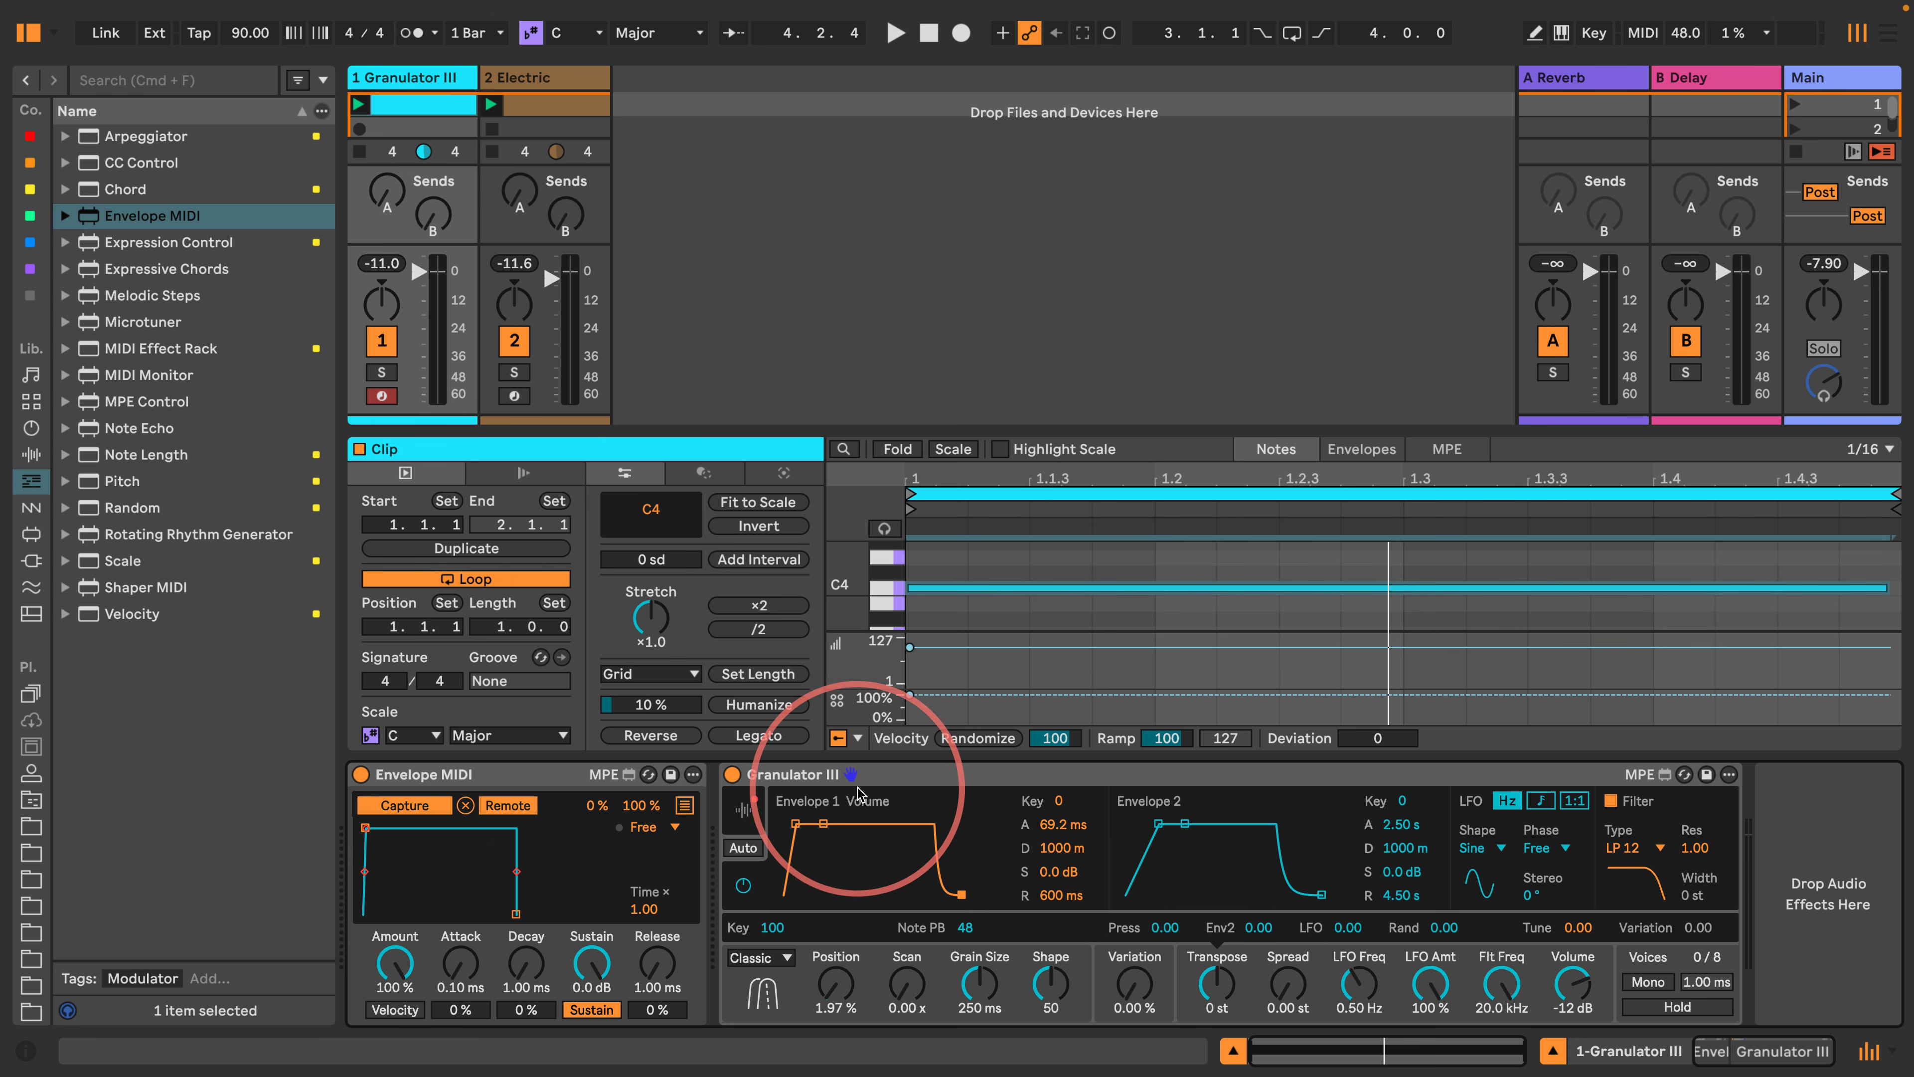
left_click(743, 813)
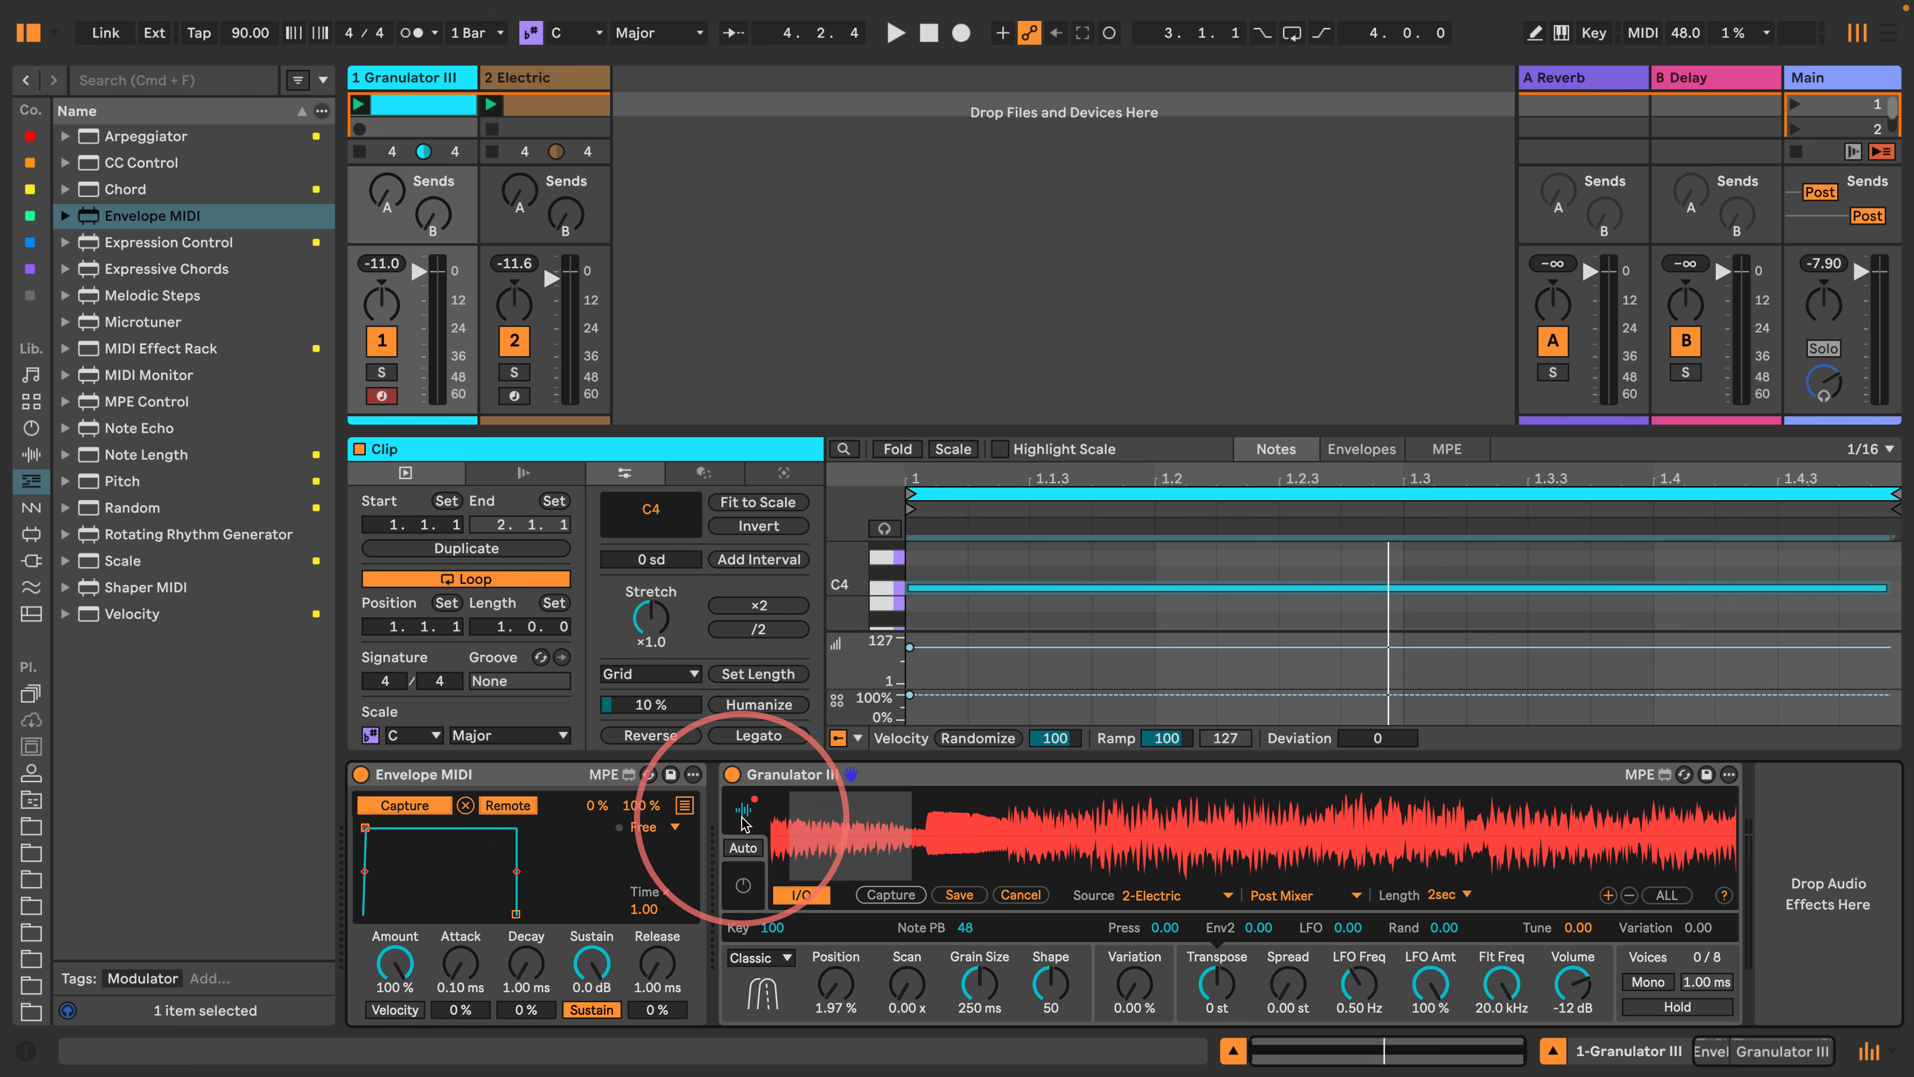
key("space")
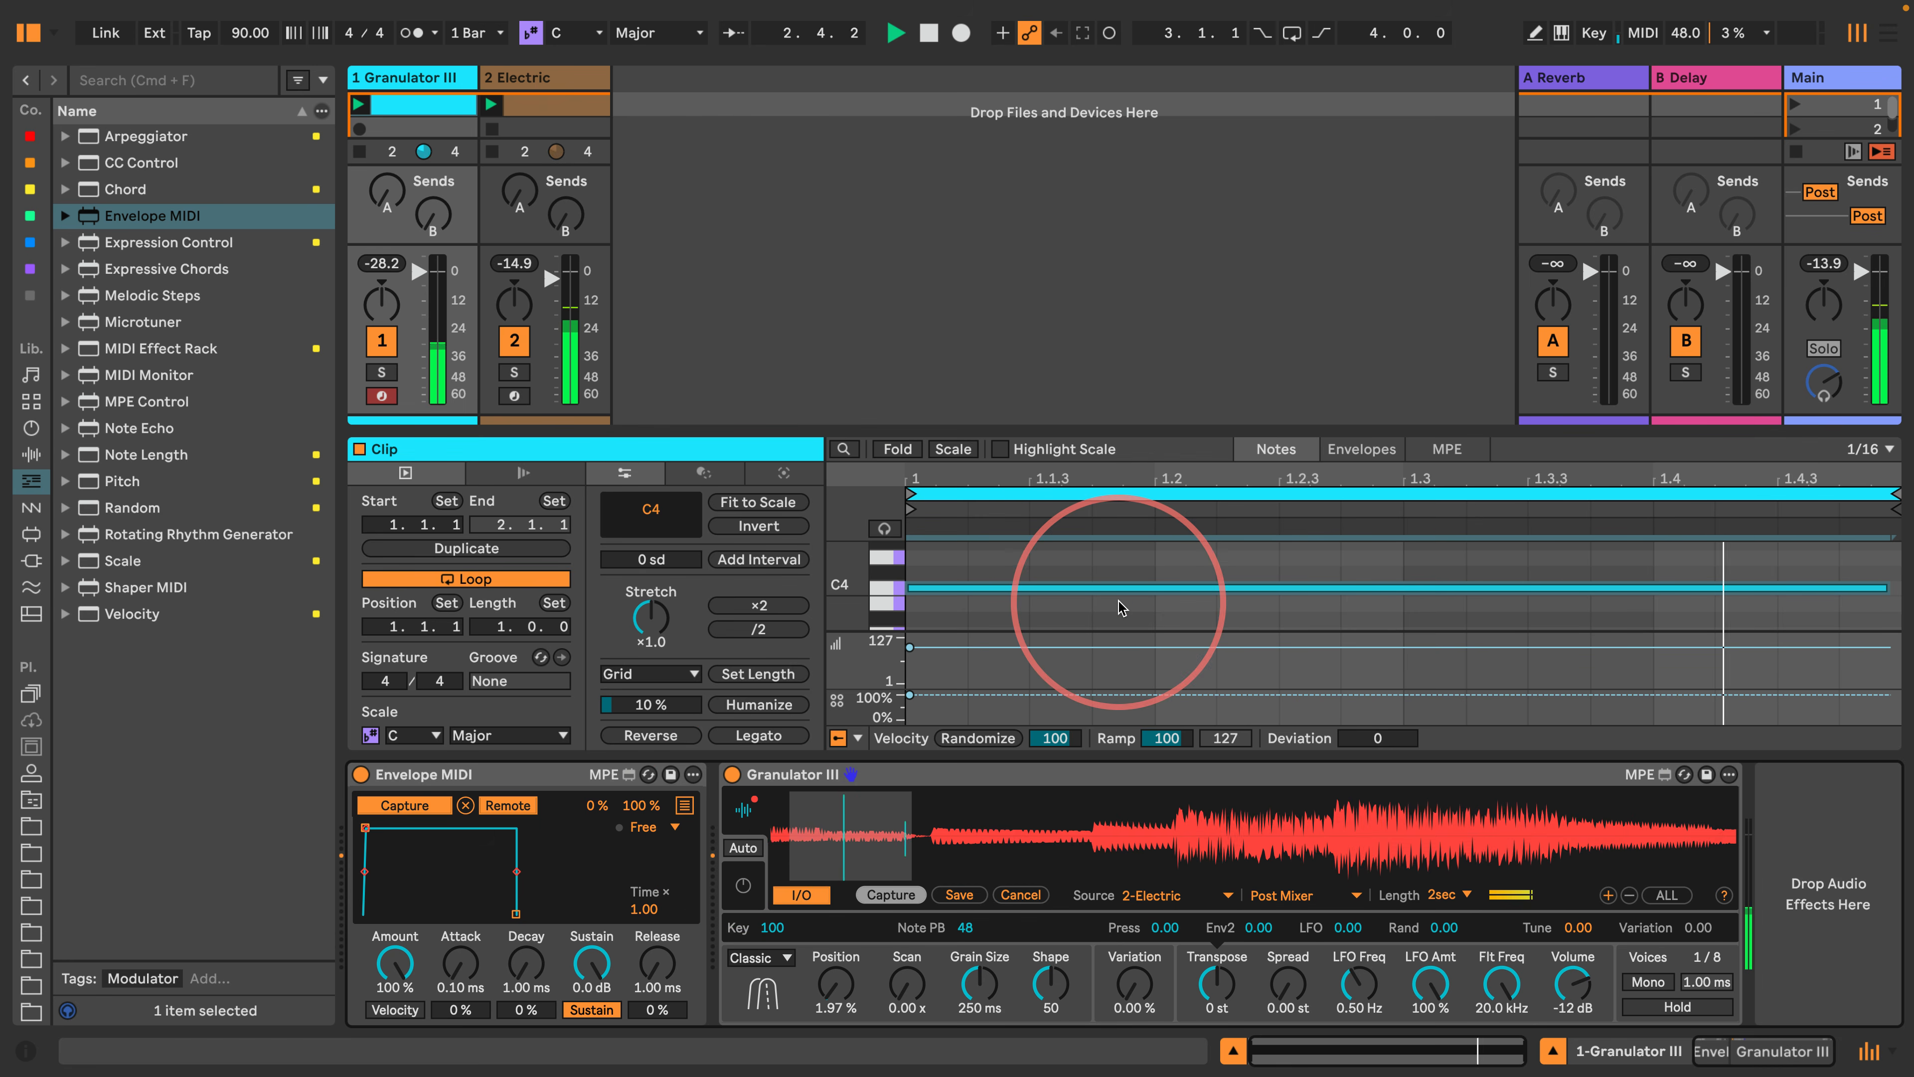
key("space")
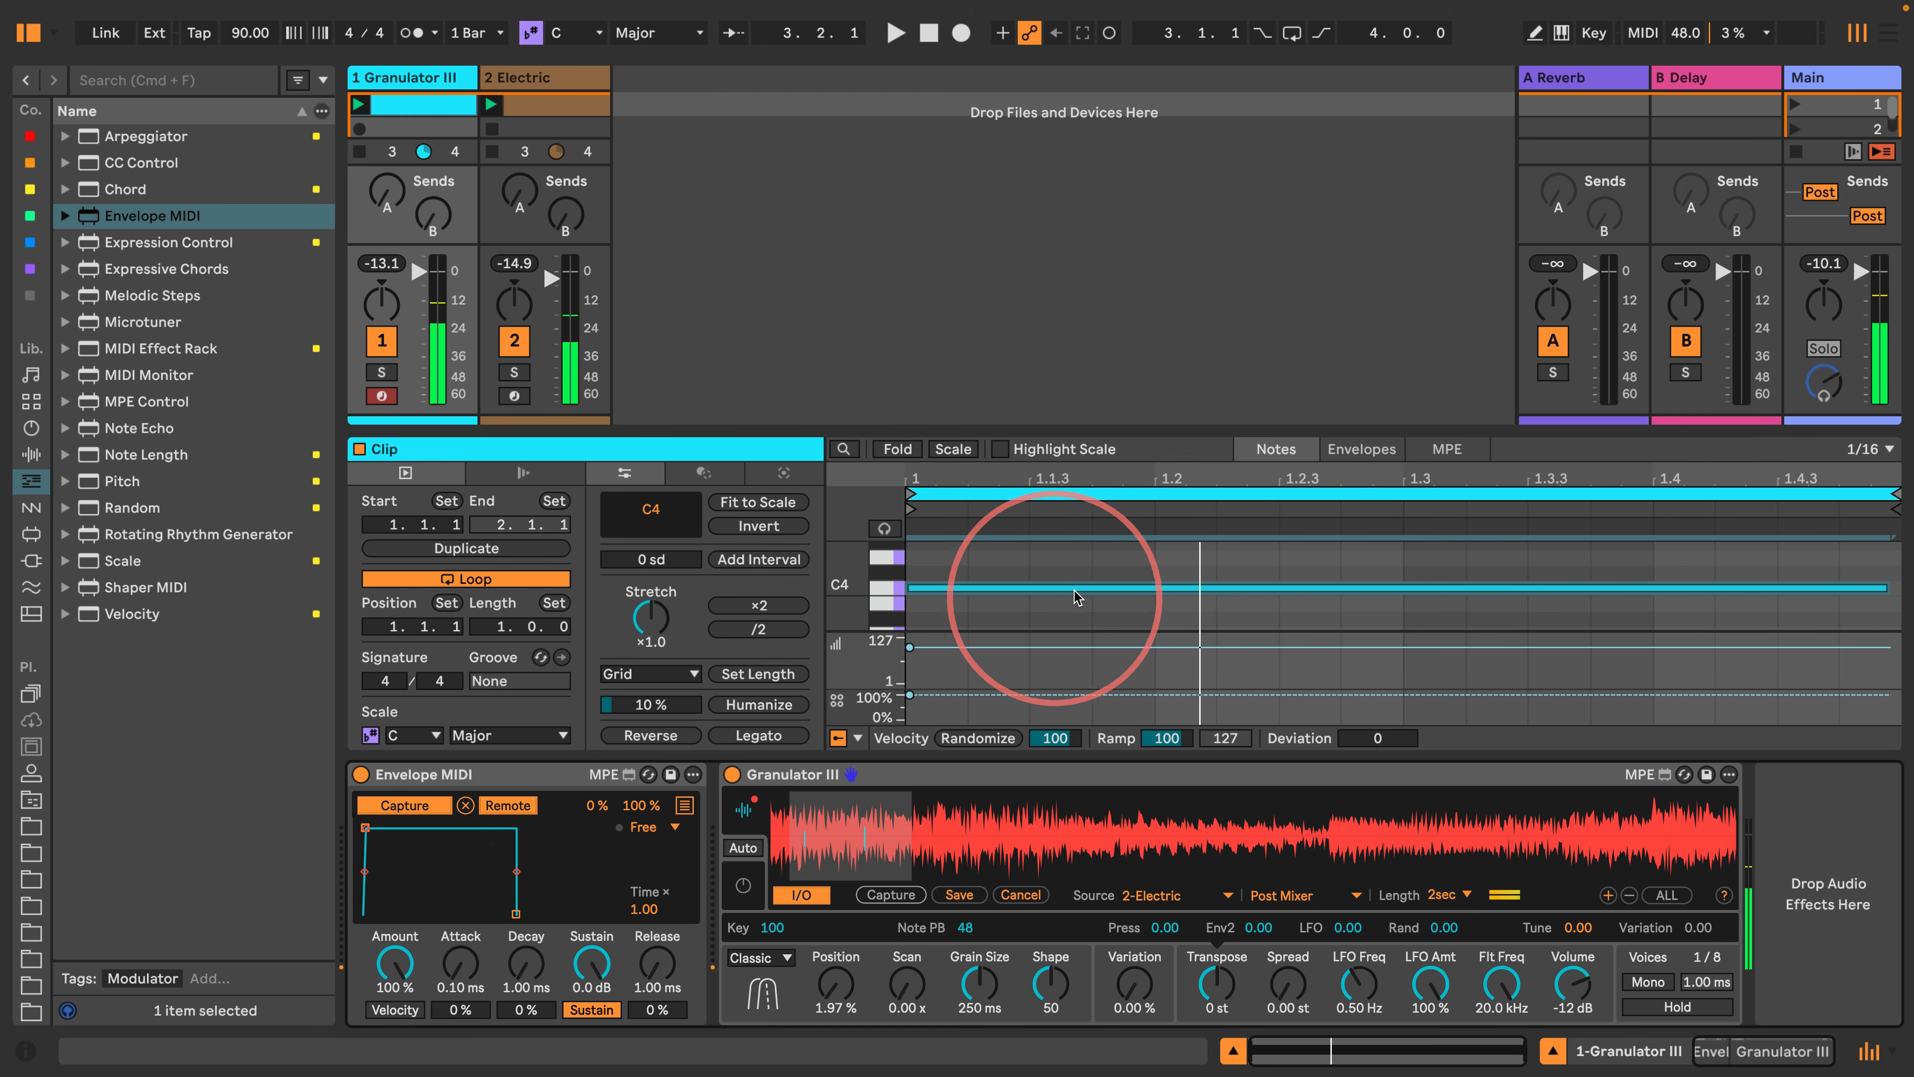
Replace the long C4 note with eight slightly shortened eighth notes on a 1/8 grid.
left_click(990, 609)
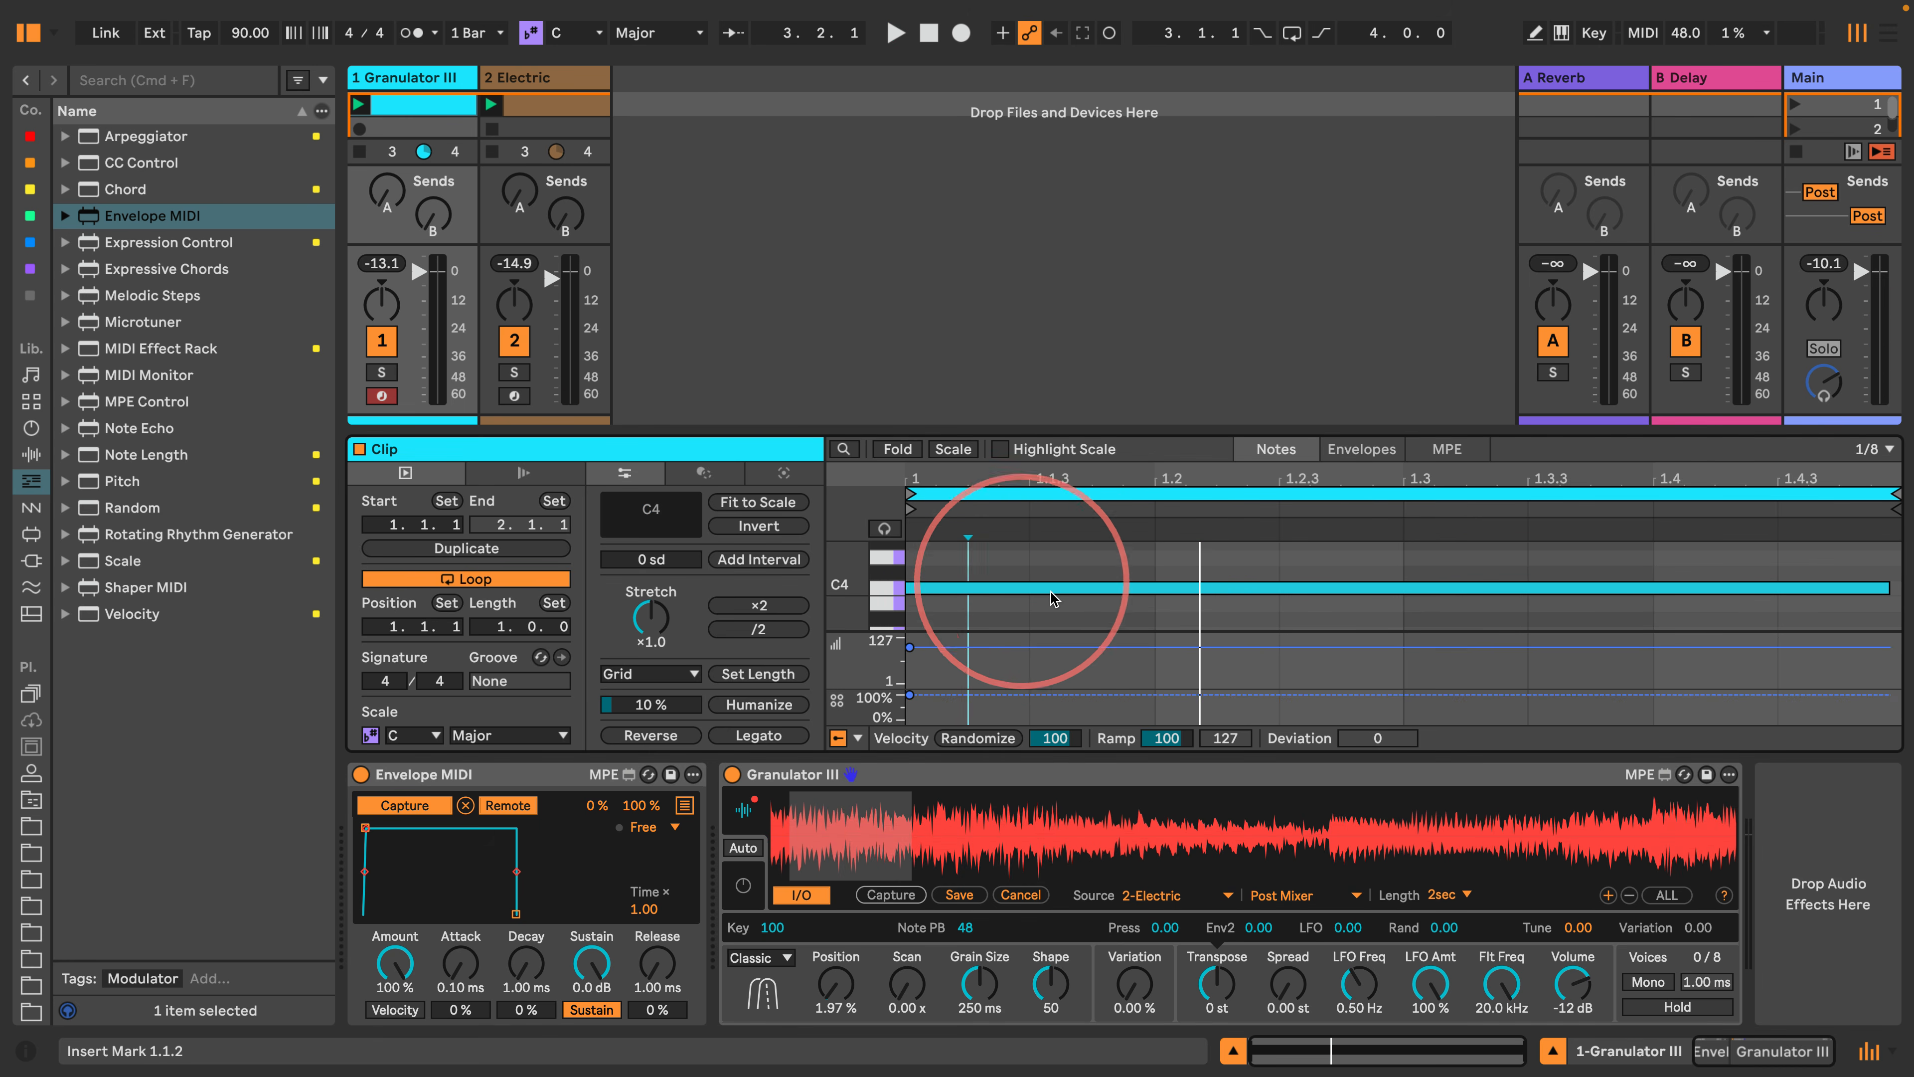
key("b")
mouse_move(1069, 581)
left_mouse_down()
mouse_move(1102, 569)
mouse_move(1038, 590)
mouse_move(1786, 587)
mouse_move(1807, 615)
mouse_move(1015, 566)
mouse_move(1018, 591)
left_mouse_up()
key("b")
Play the clips and set Granulator III's grain size to 112 ms with a Variation of 24.
key("space")
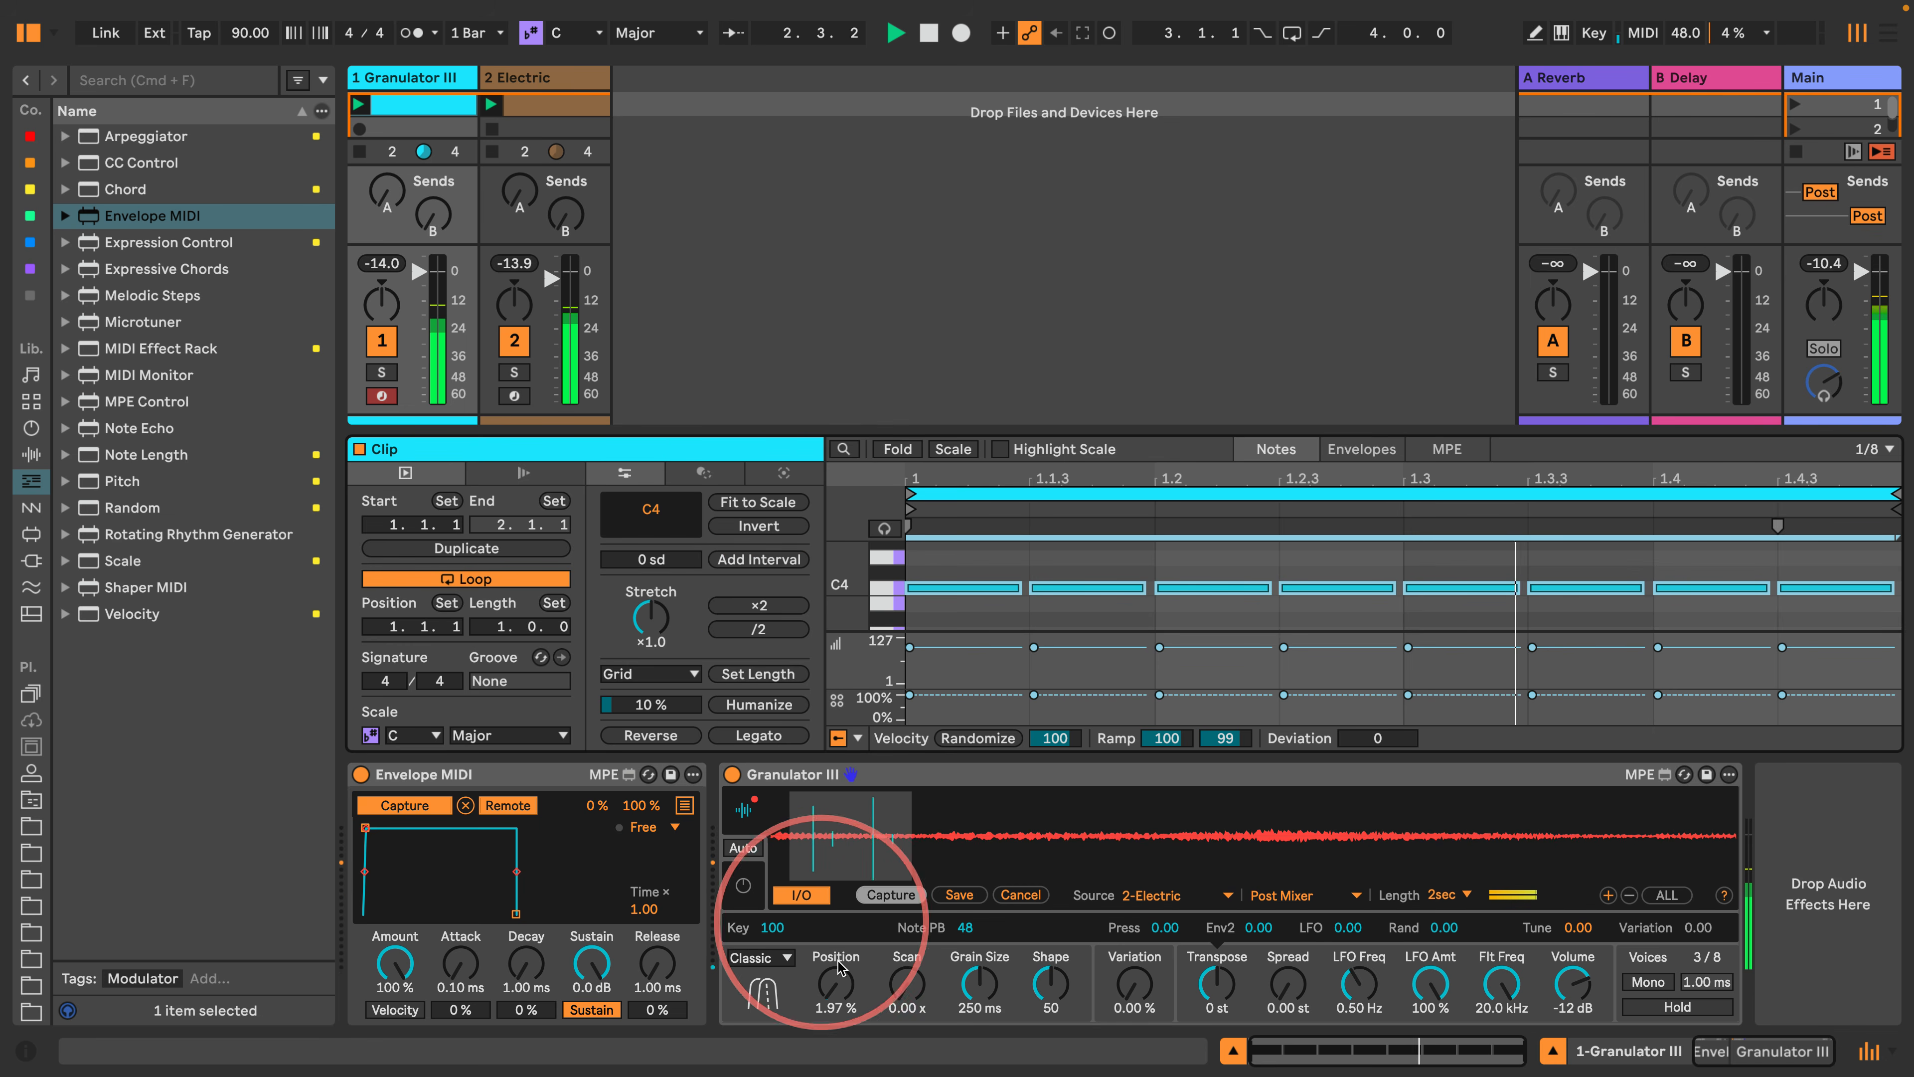
left_click_drag(973, 980, 965, 992)
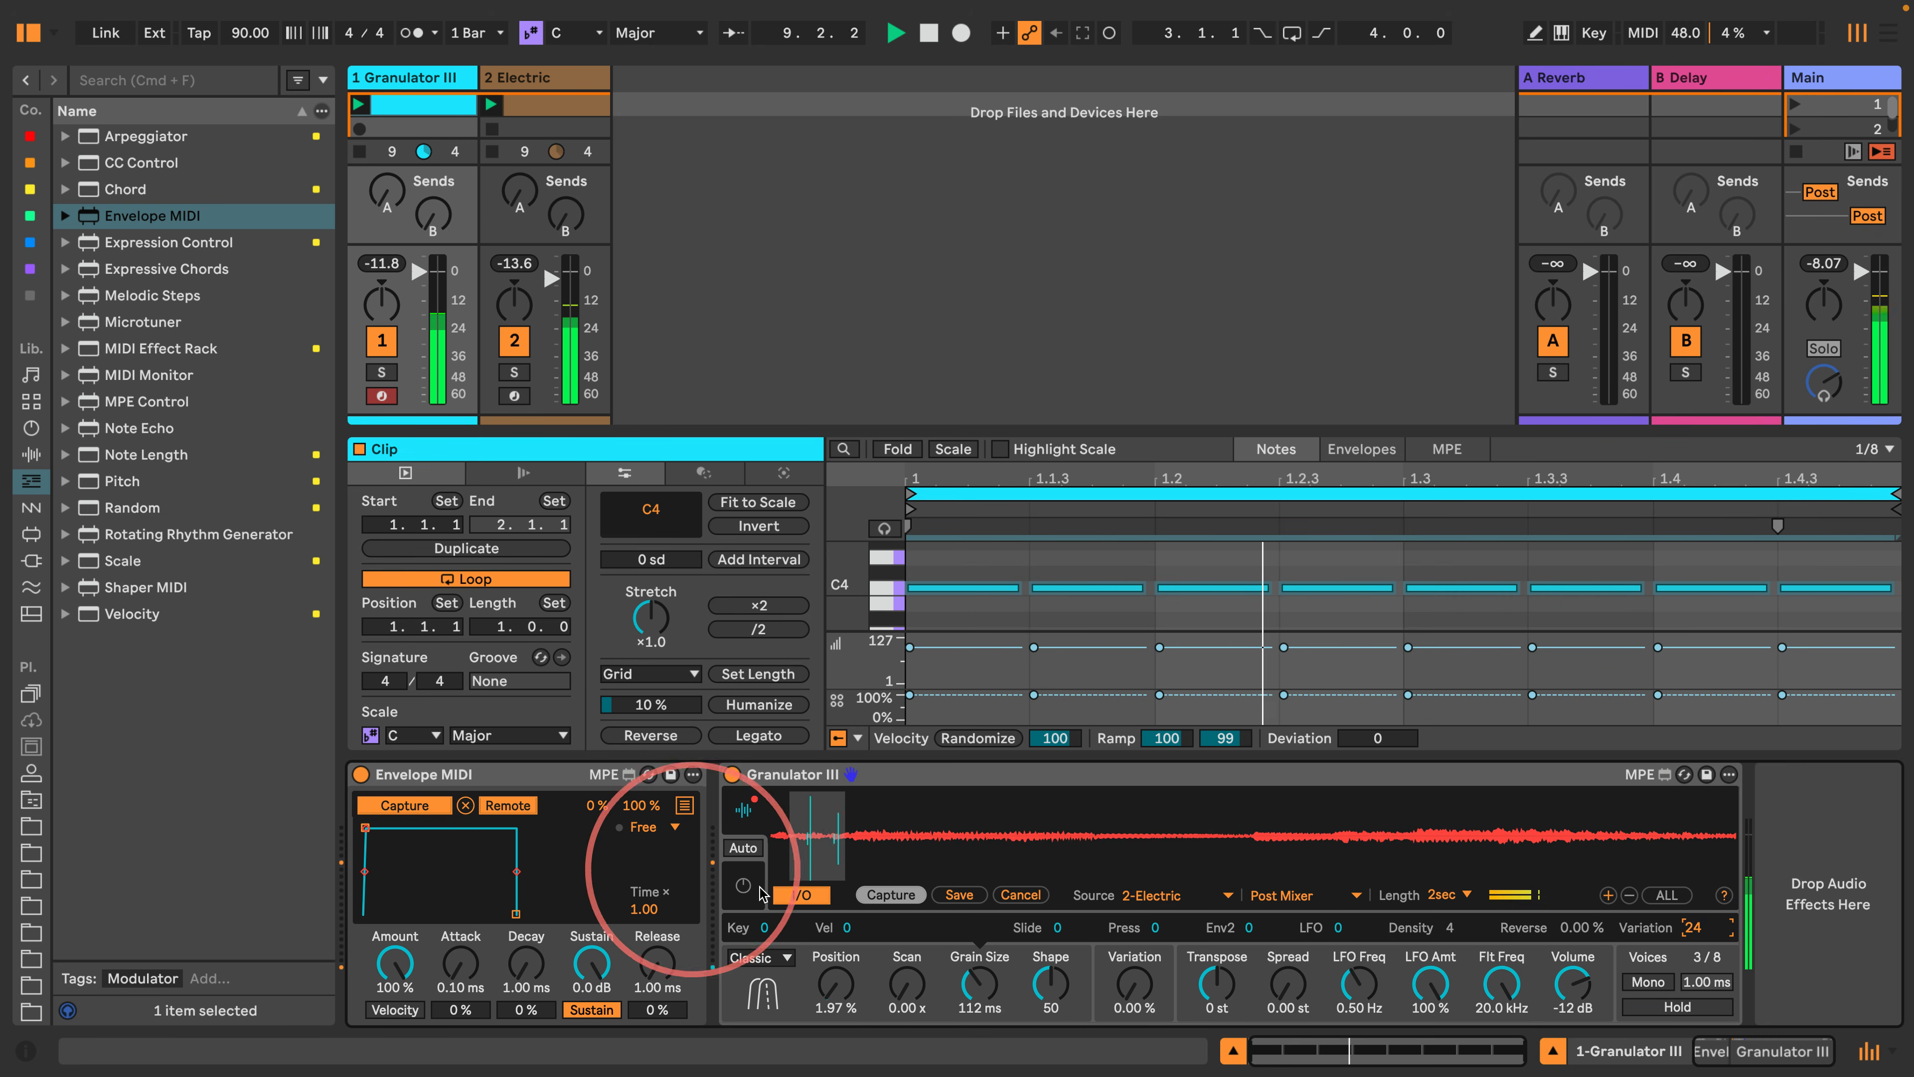
Show the Info View and fold the Envelope MIDI device.
key("question")
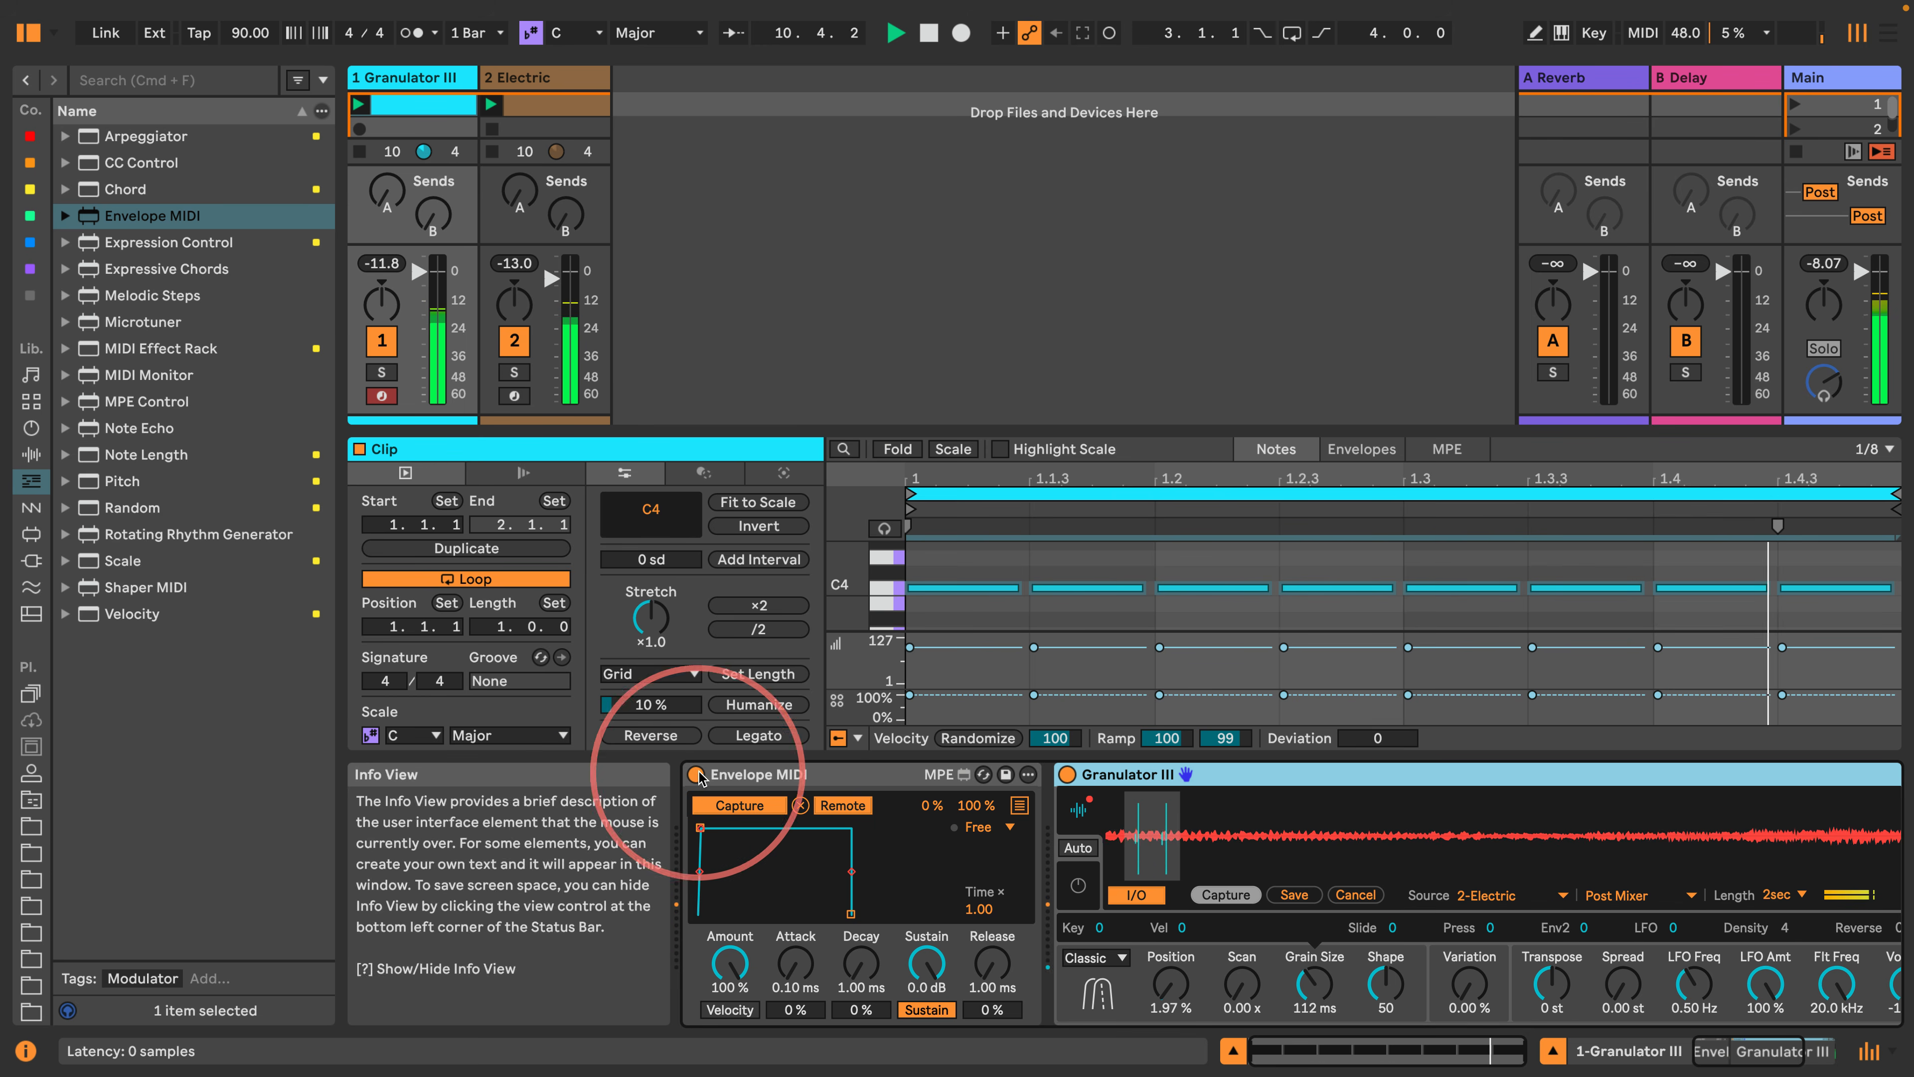
double_click(700, 775)
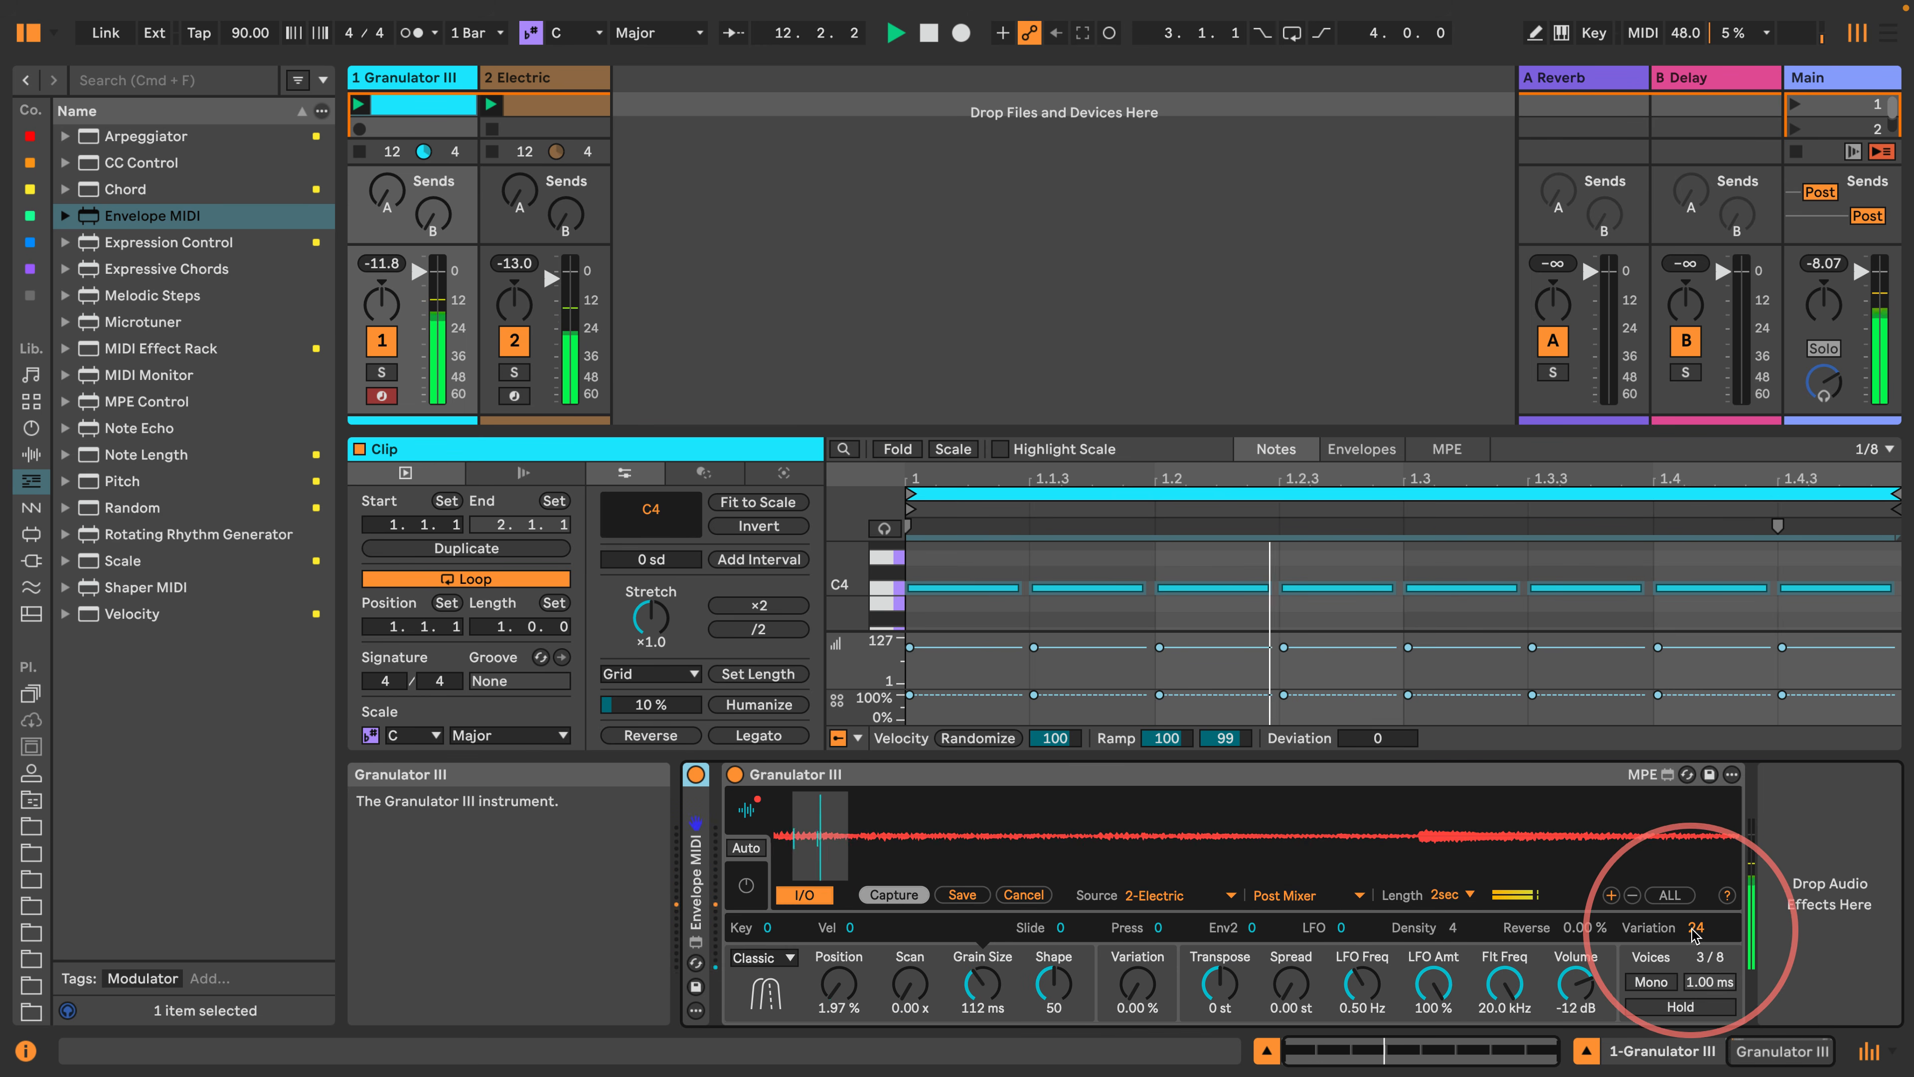
Hide the Info View, and set Granulator III's grain size to 177 ms with a Variation of 100 while auditioning.
key("shift+question")
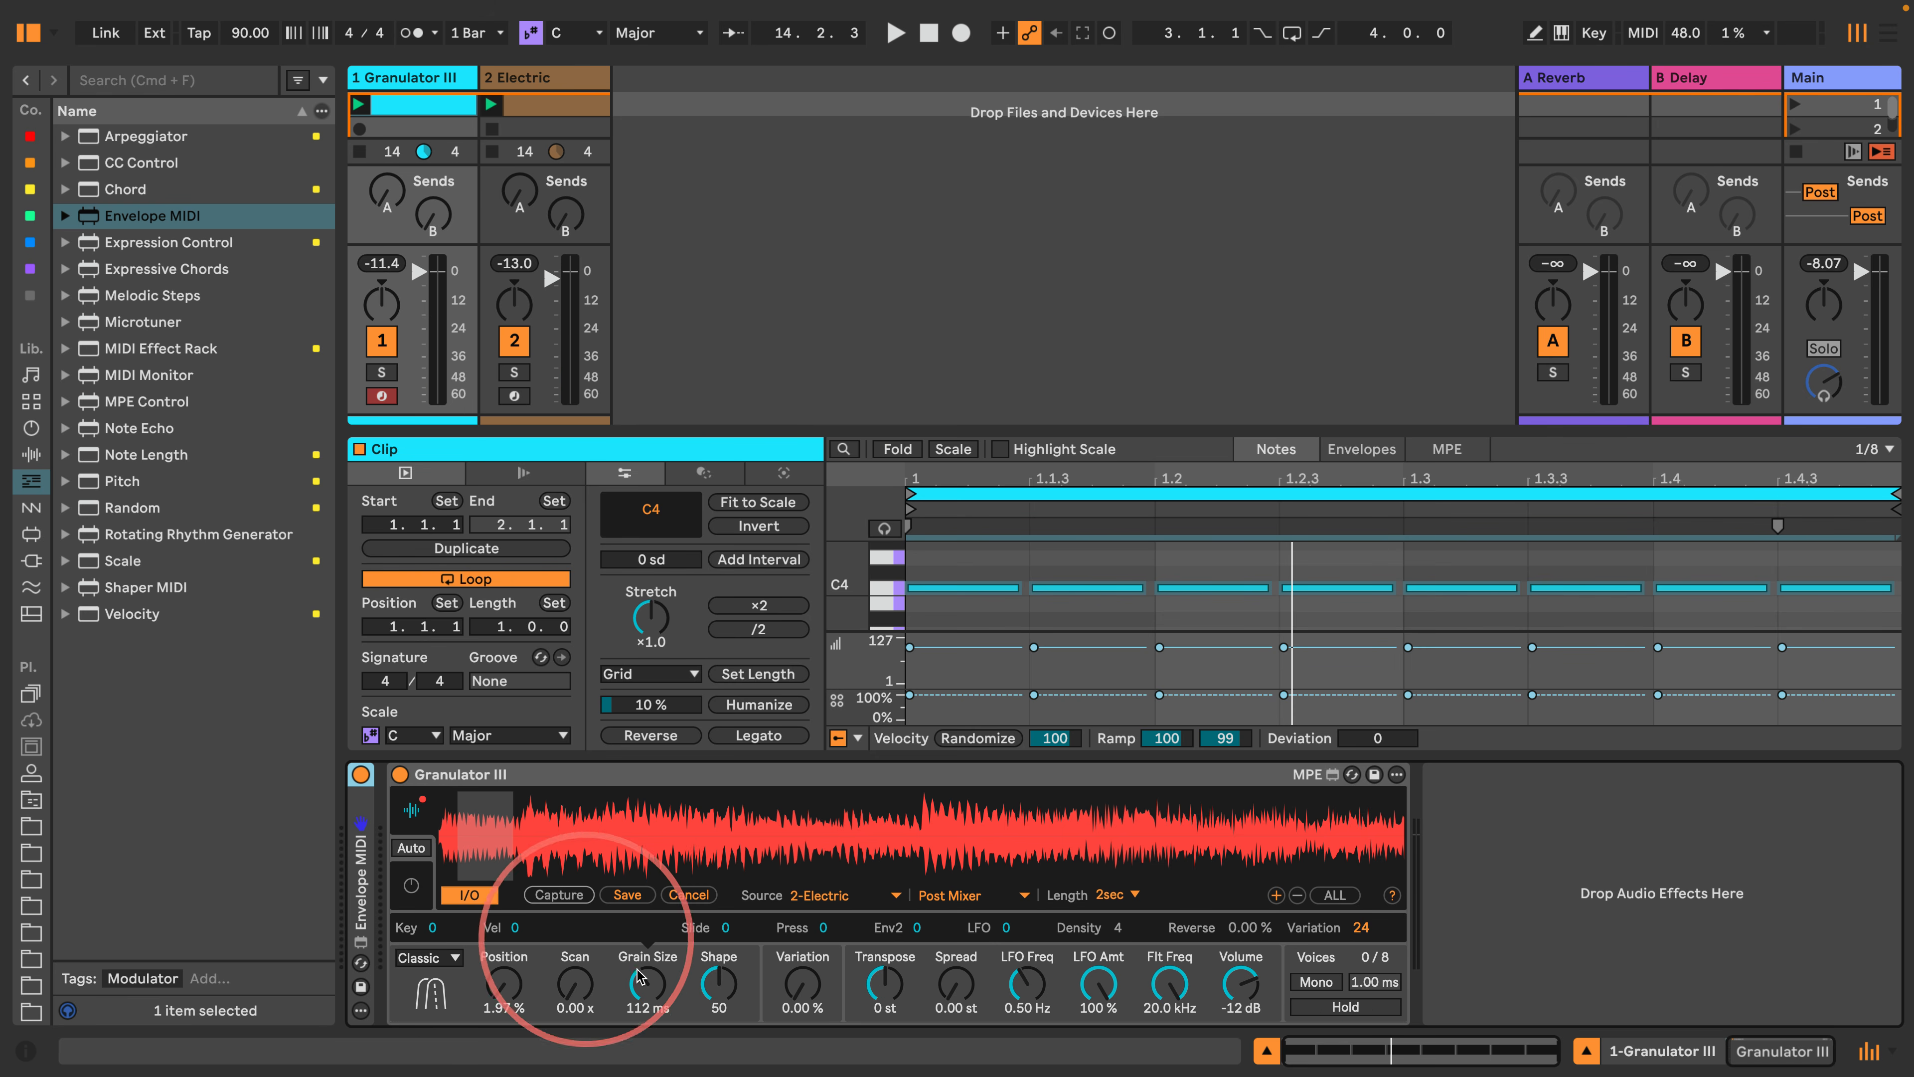
mouse_move(649, 979)
left_mouse_down()
mouse_move(632, 992)
mouse_move(645, 961)
mouse_move(636, 995)
left_mouse_up()
key("space")
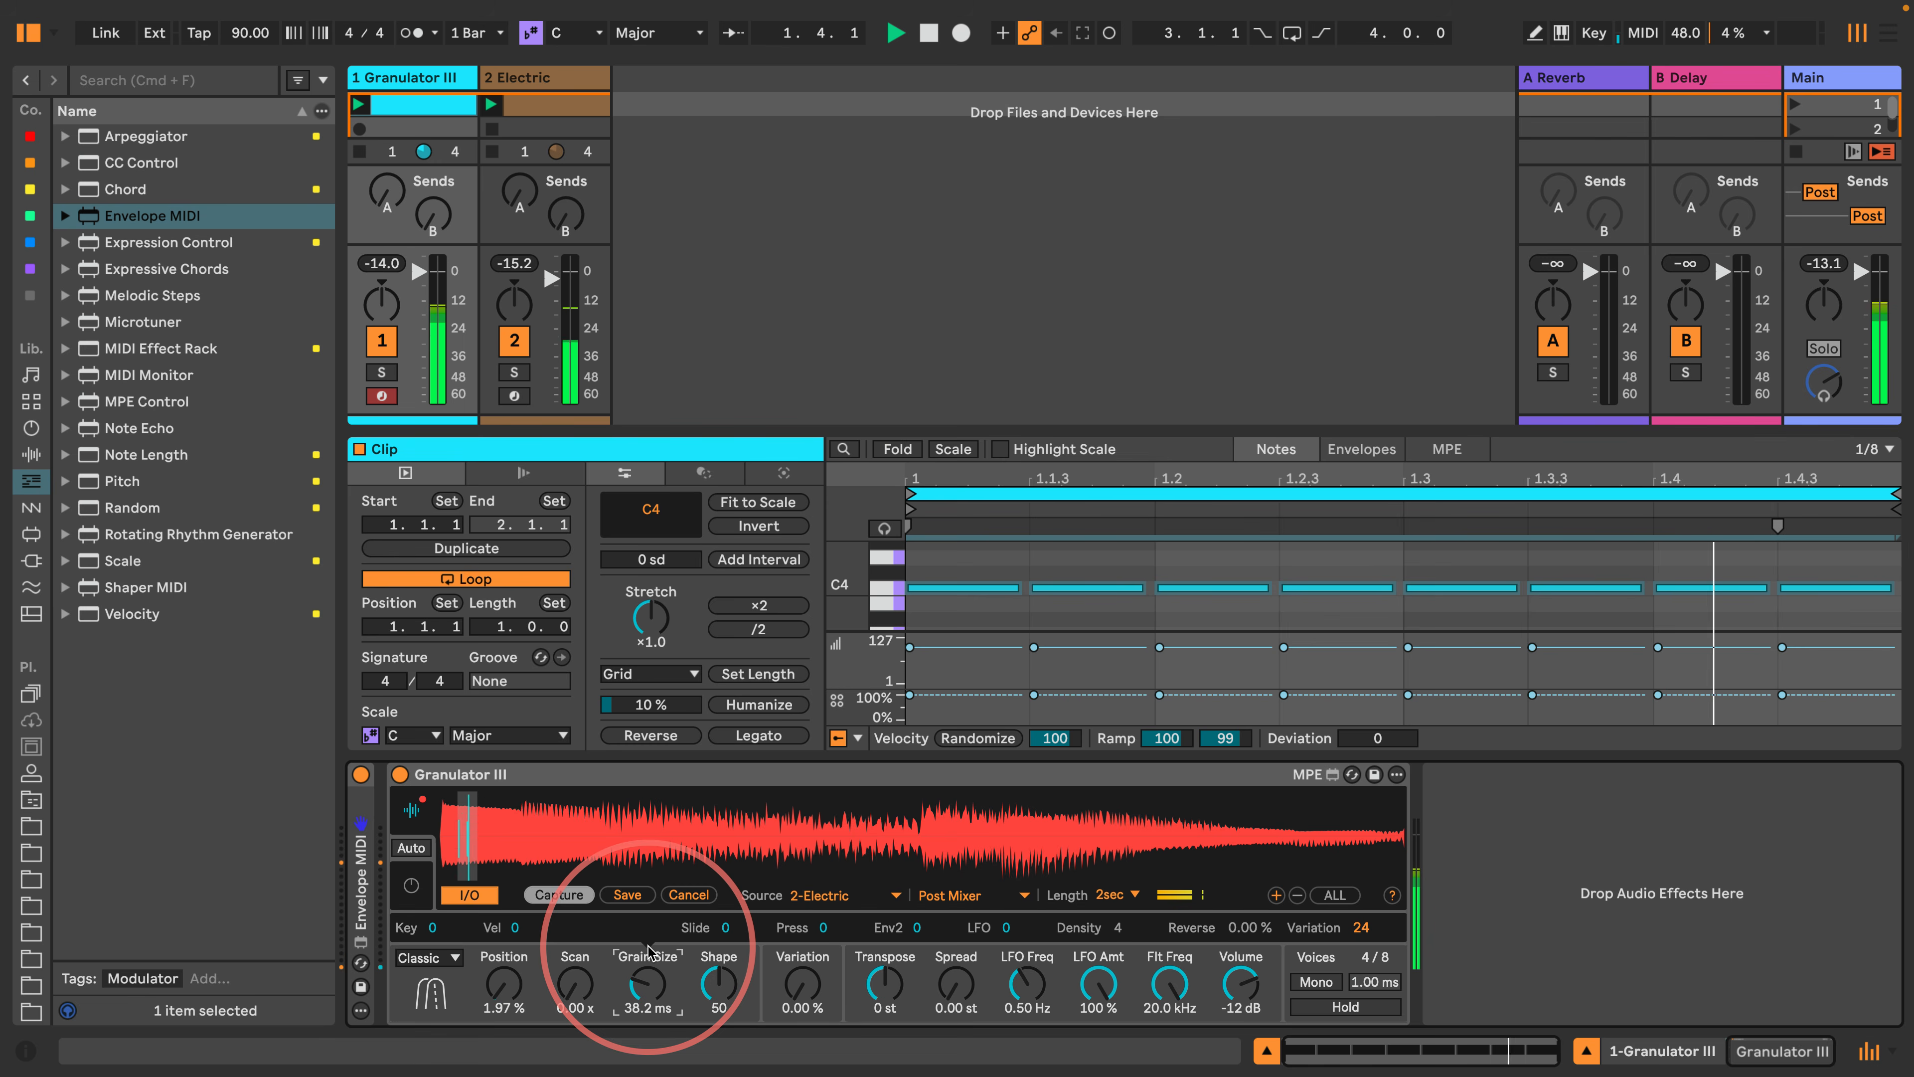
left_click_drag(1359, 931, 1361, 752)
mouse_move(655, 969)
left_mouse_down()
mouse_move(633, 957)
mouse_move(652, 961)
left_mouse_up()
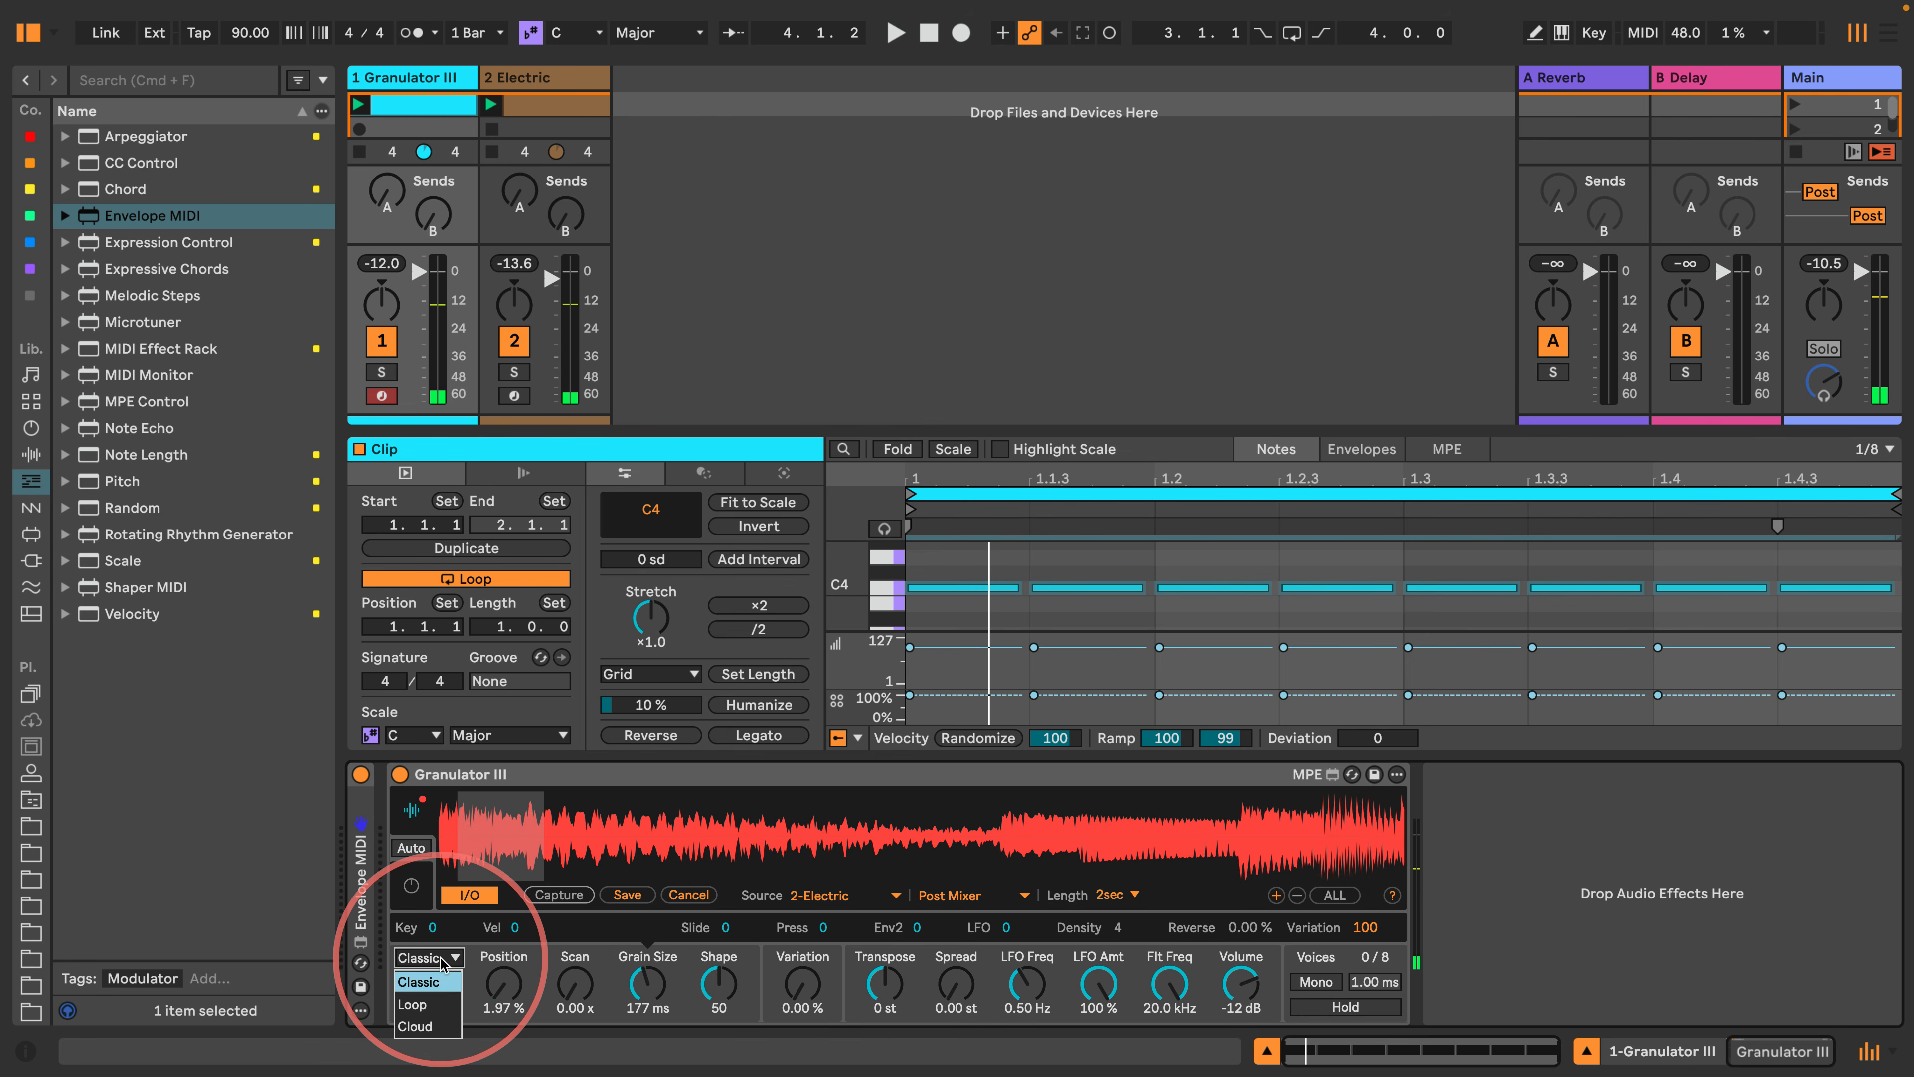
Switch Granulator III to Cloud mode, and transpose the clip's C4 notes down one octave to C3 before auditioning them.
left_click(422, 1027)
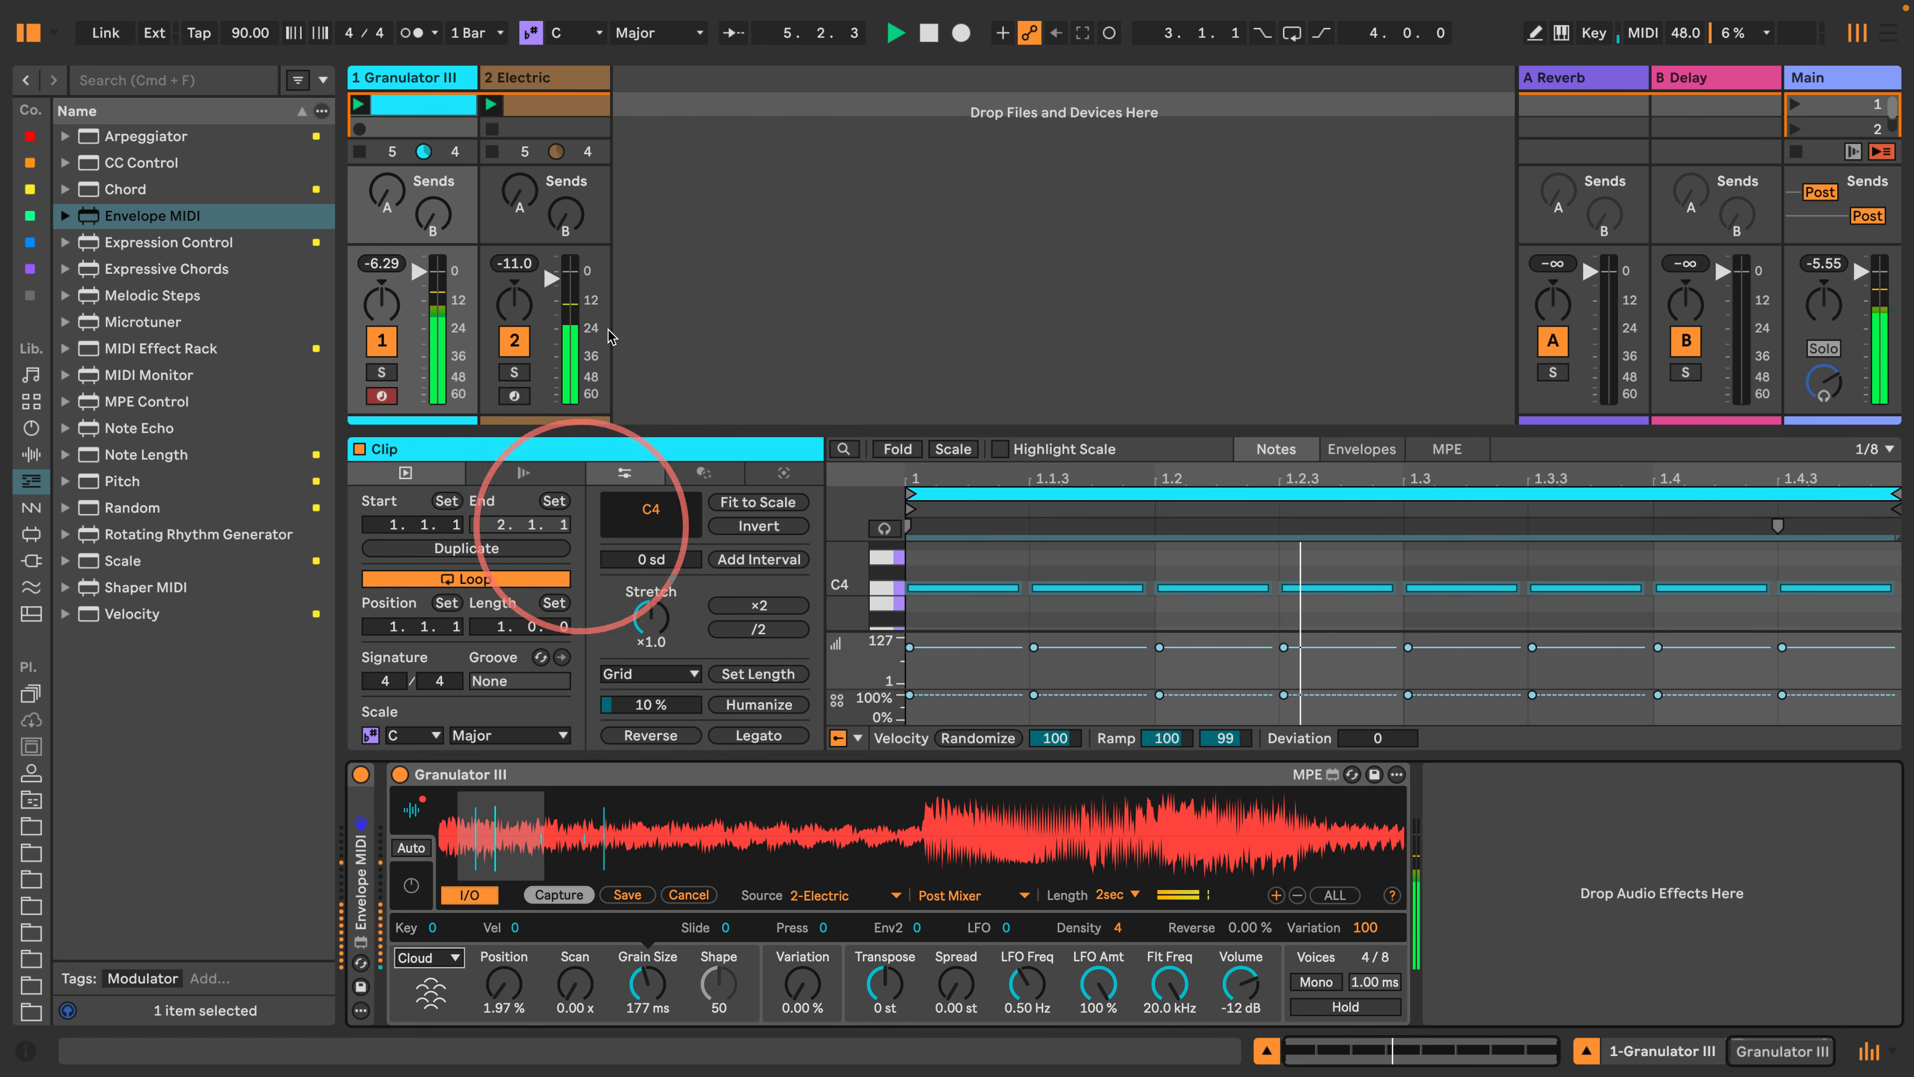
left_click(886, 592)
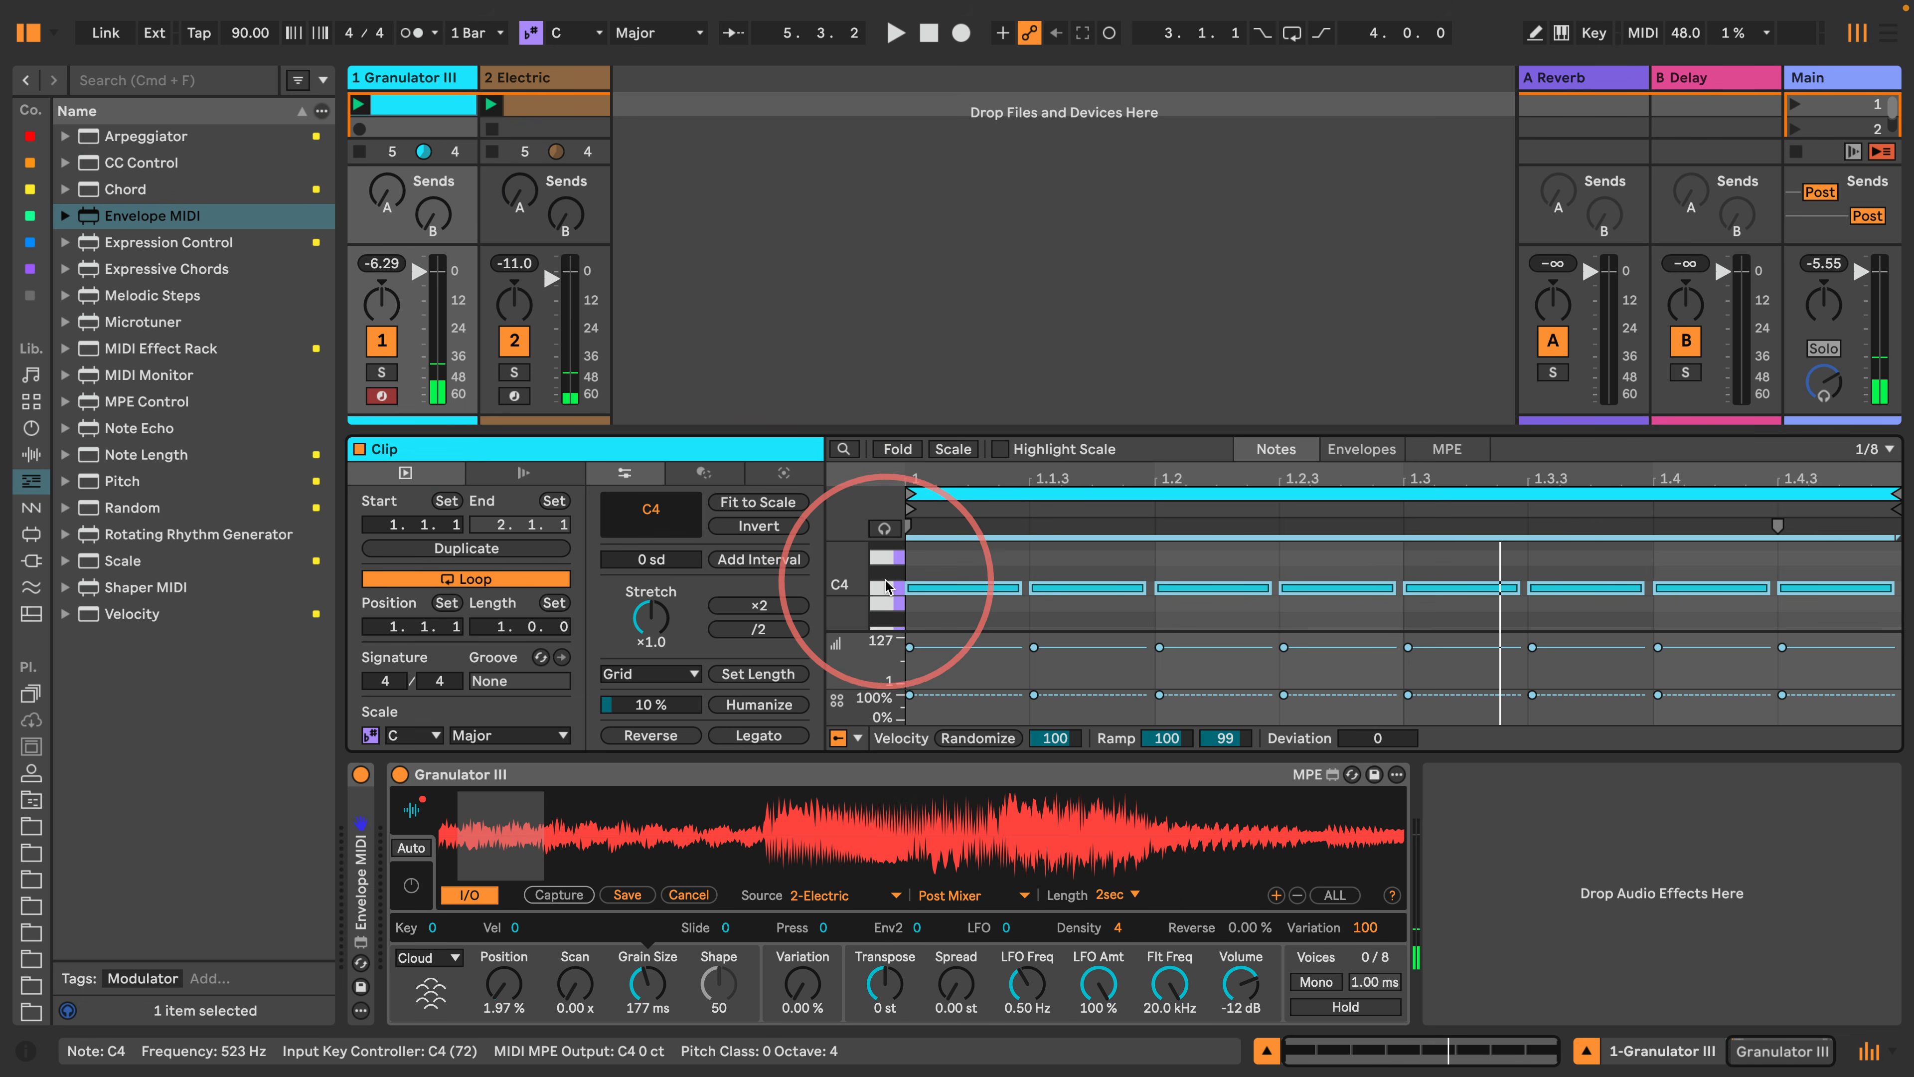
key("shift+Down")
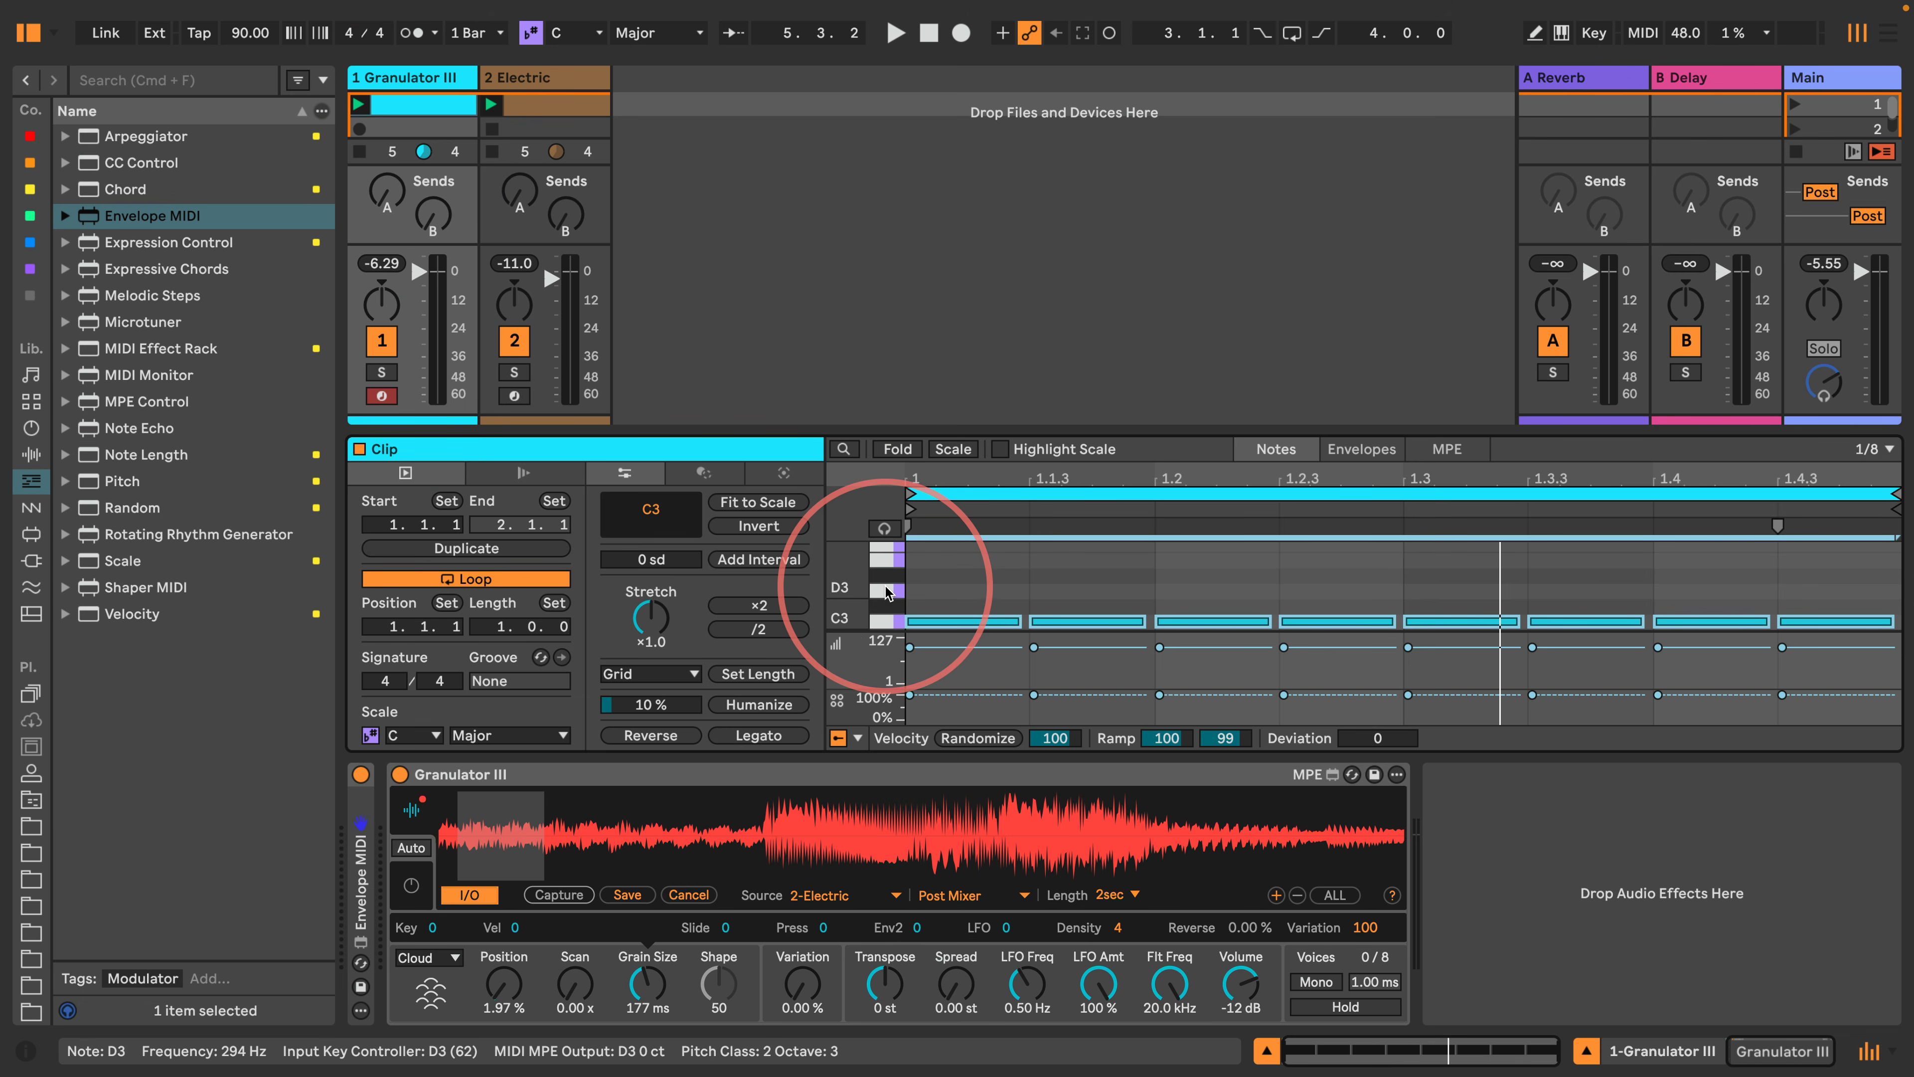
key("space")
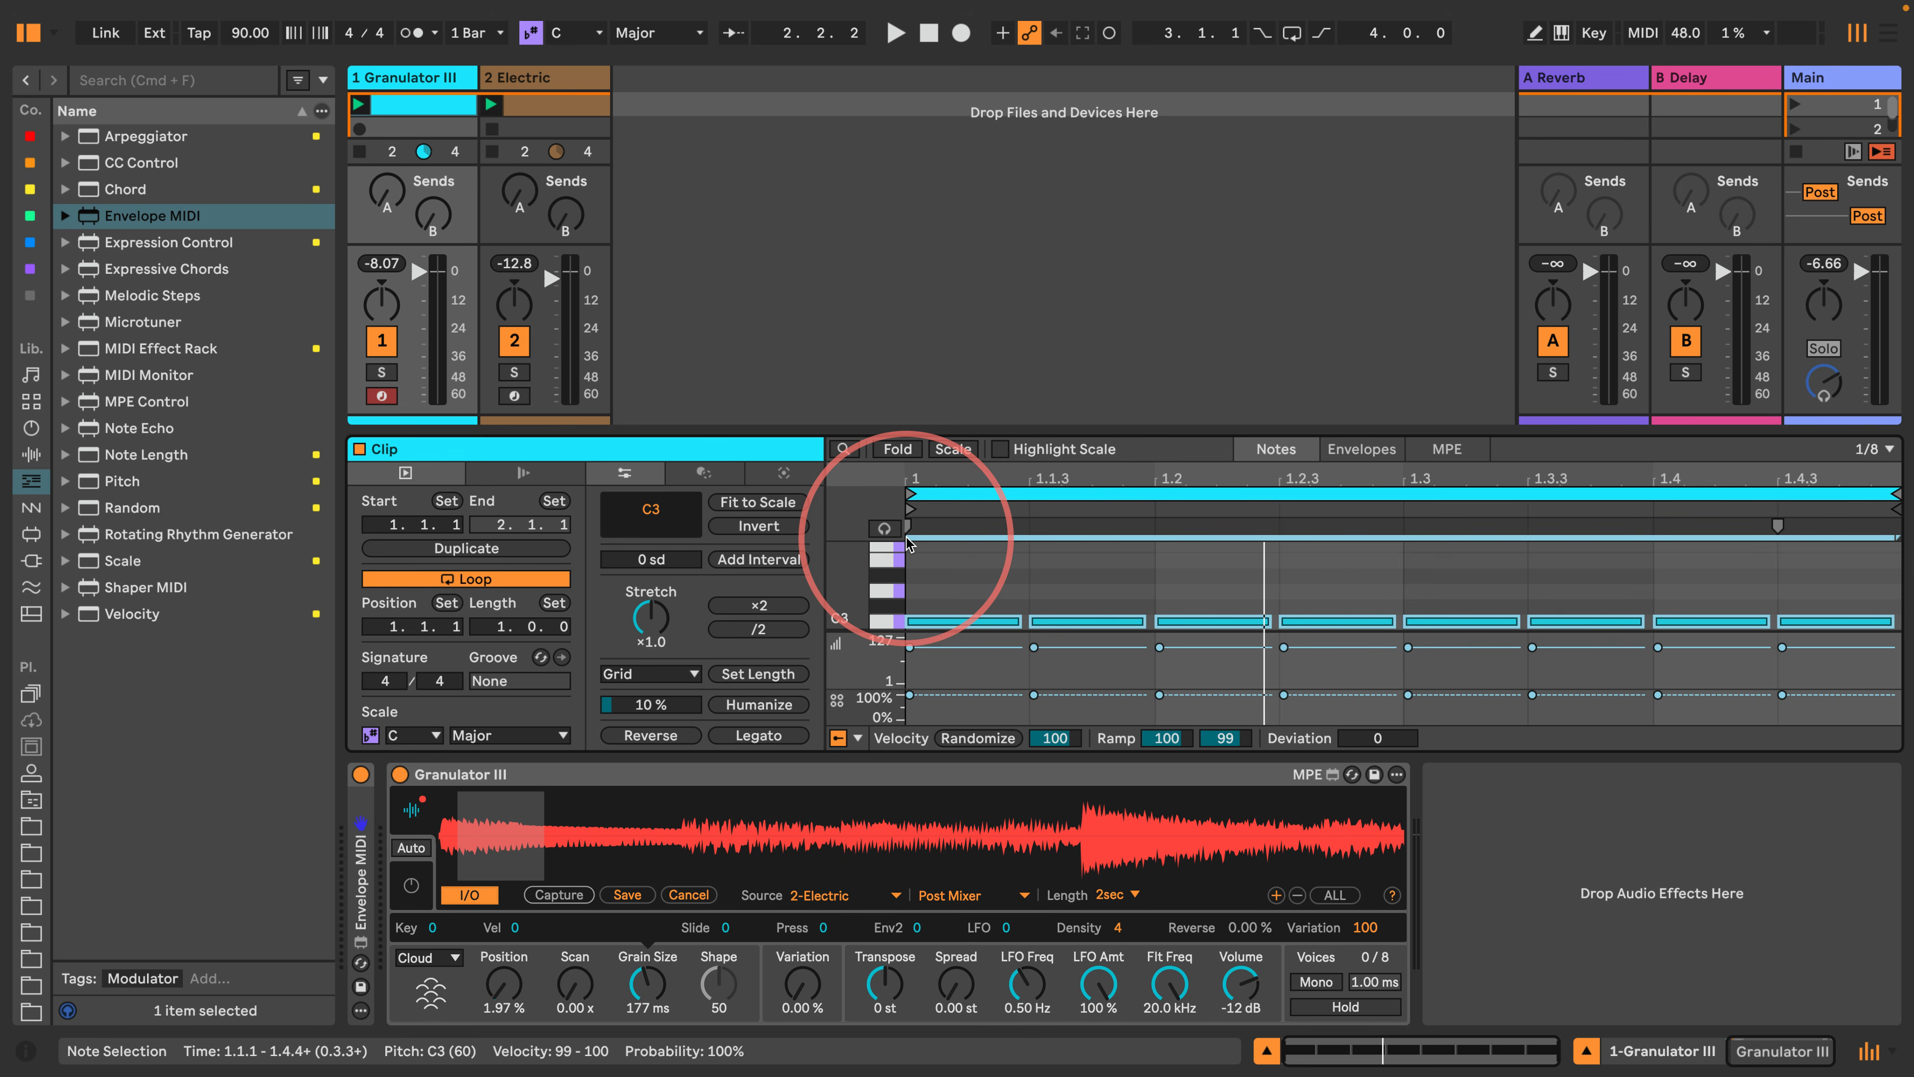
Raise the Electric track's send A to maximum, and delete the Reverb device from return track A.
left_click(531, 76)
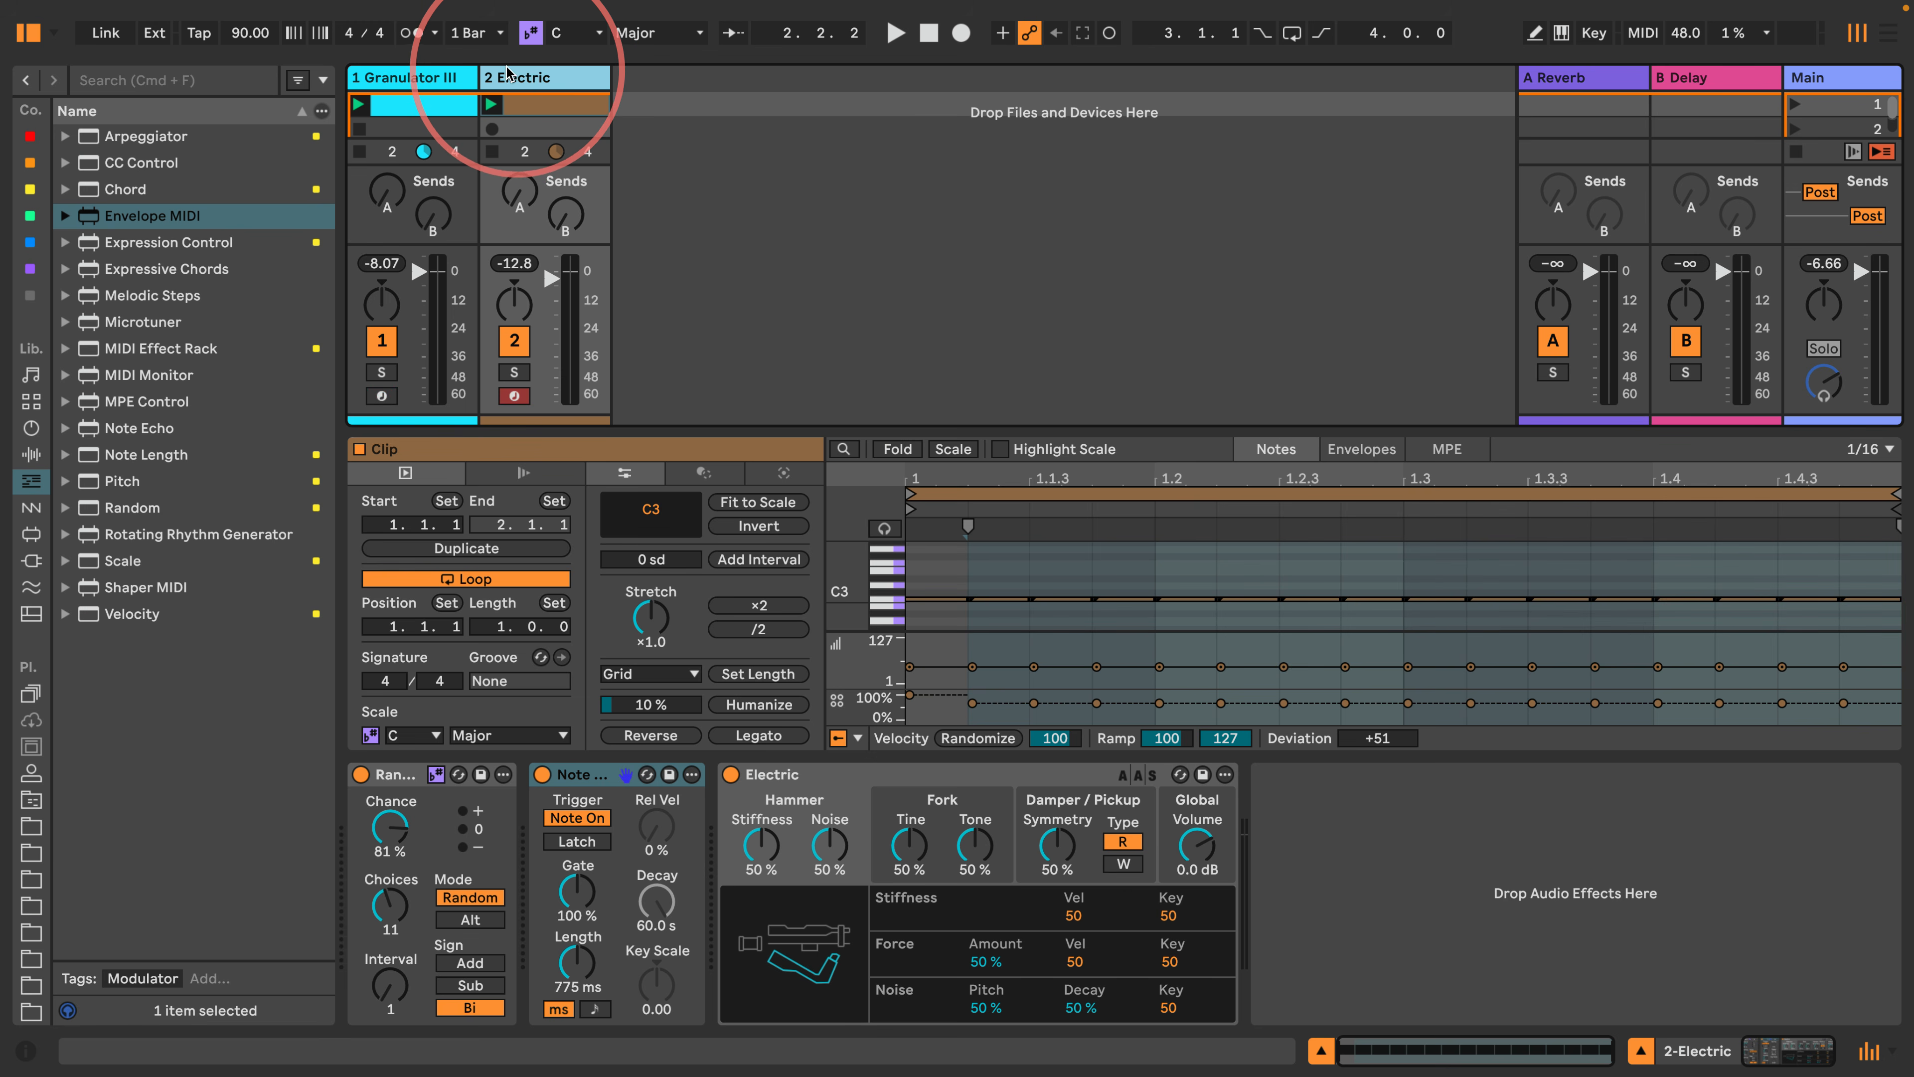
left_click(520, 193)
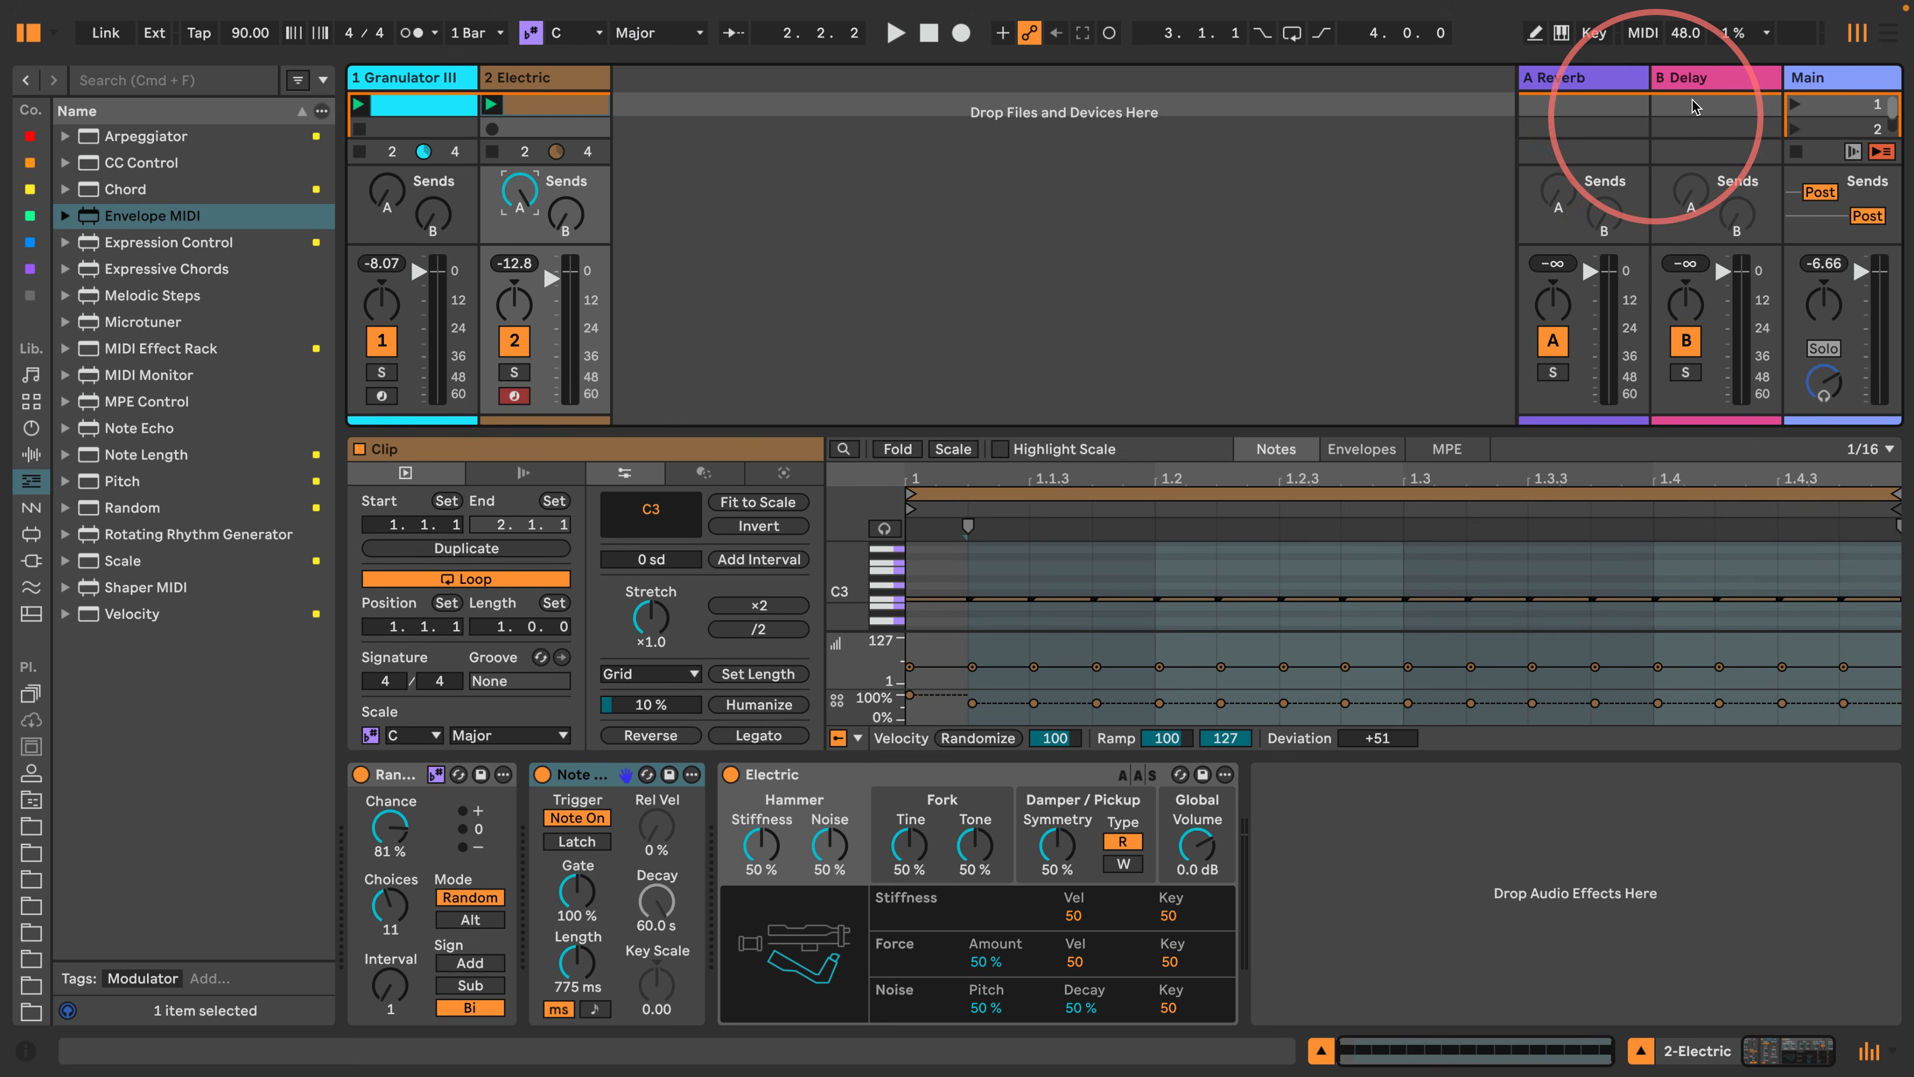
left_click(1591, 78)
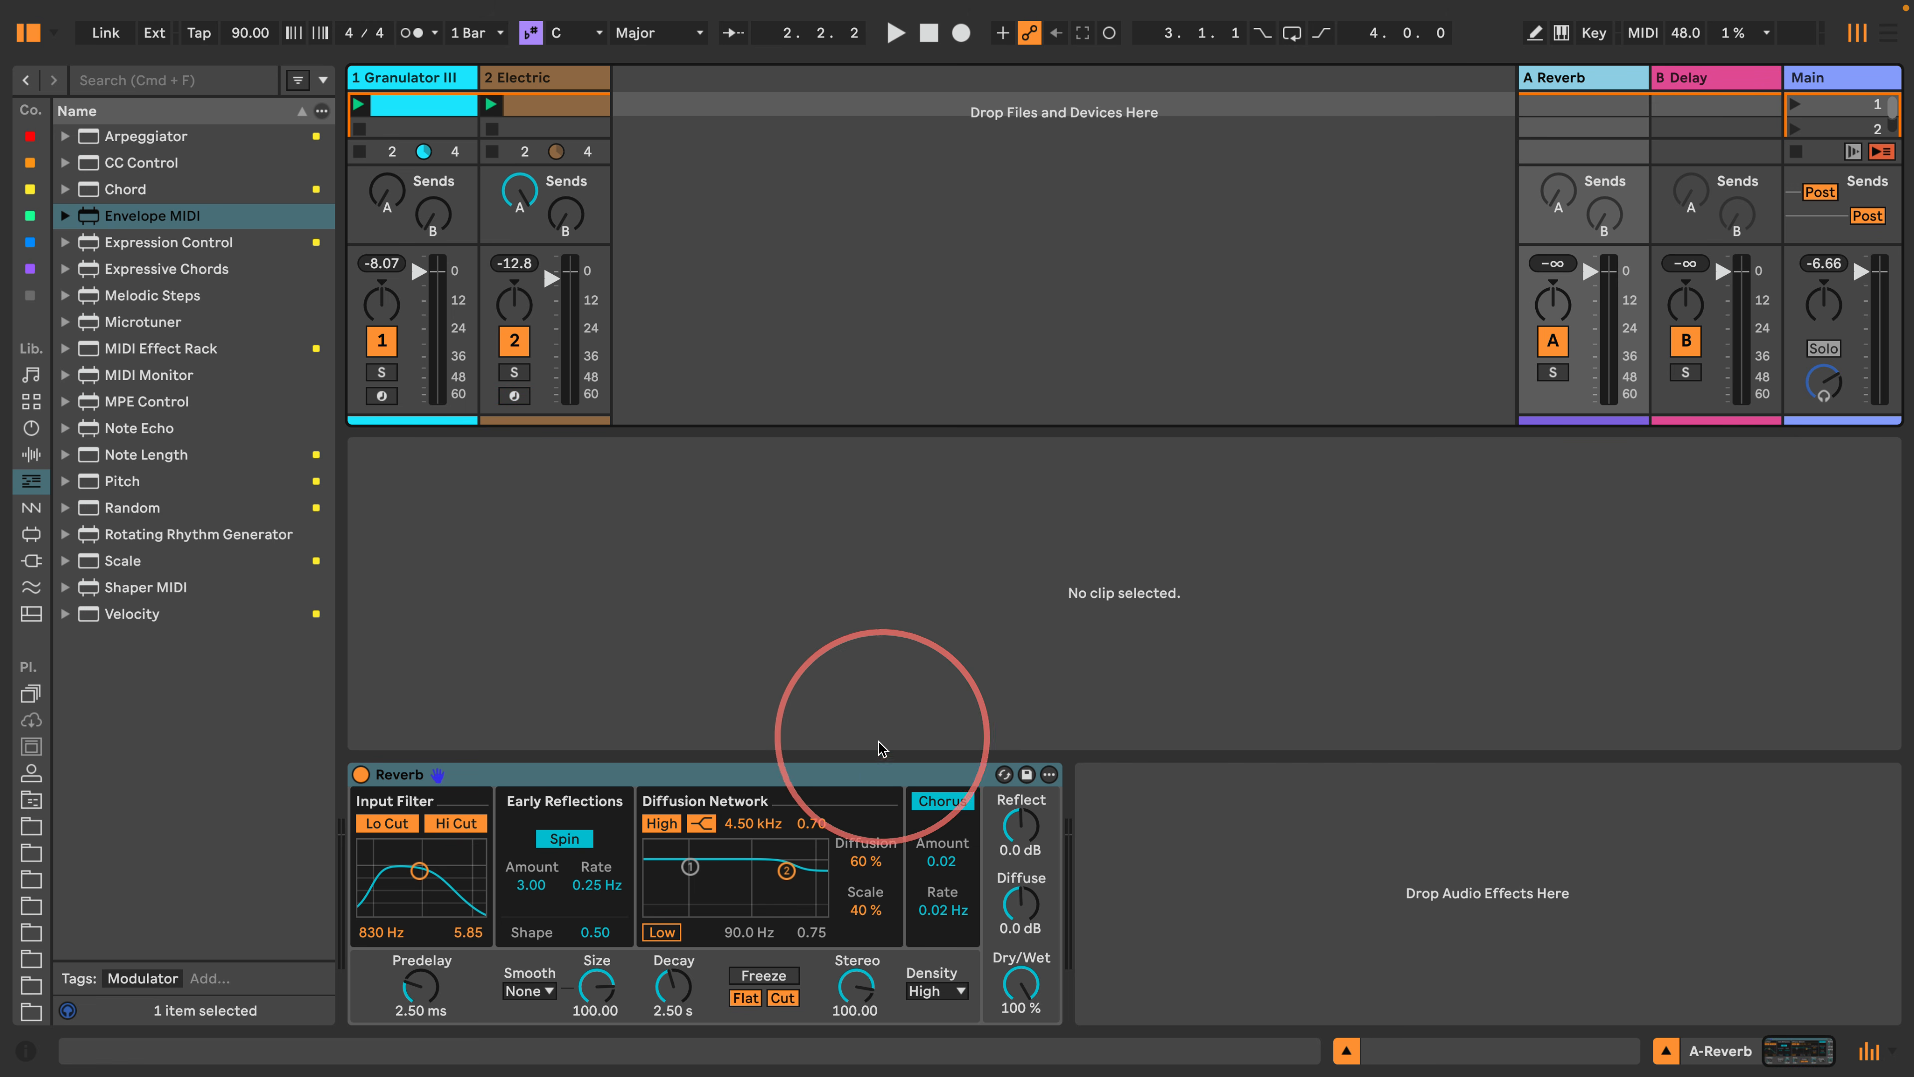
left_click(824, 776)
key("Delete")
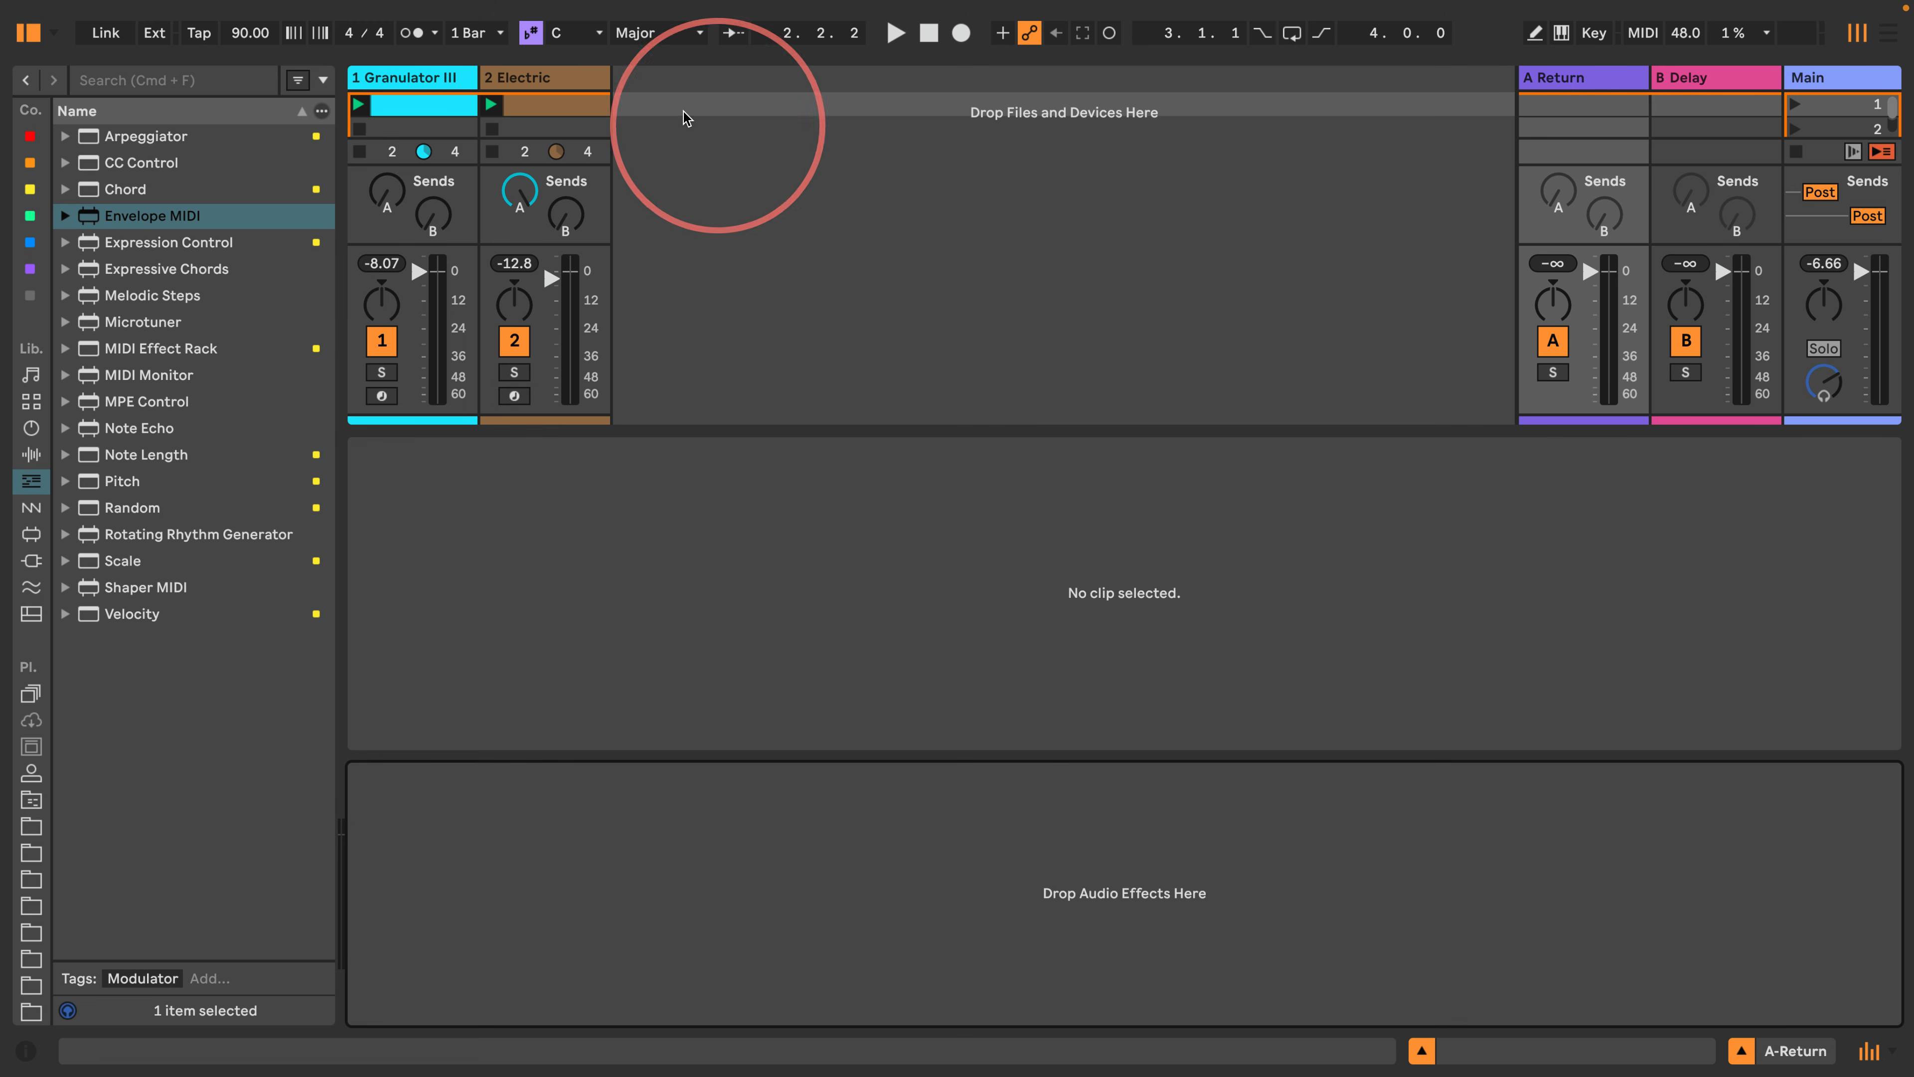
Set Granulator III's capture source to A-Return, keeping the Post Mixer tap point.
left_click(422, 104)
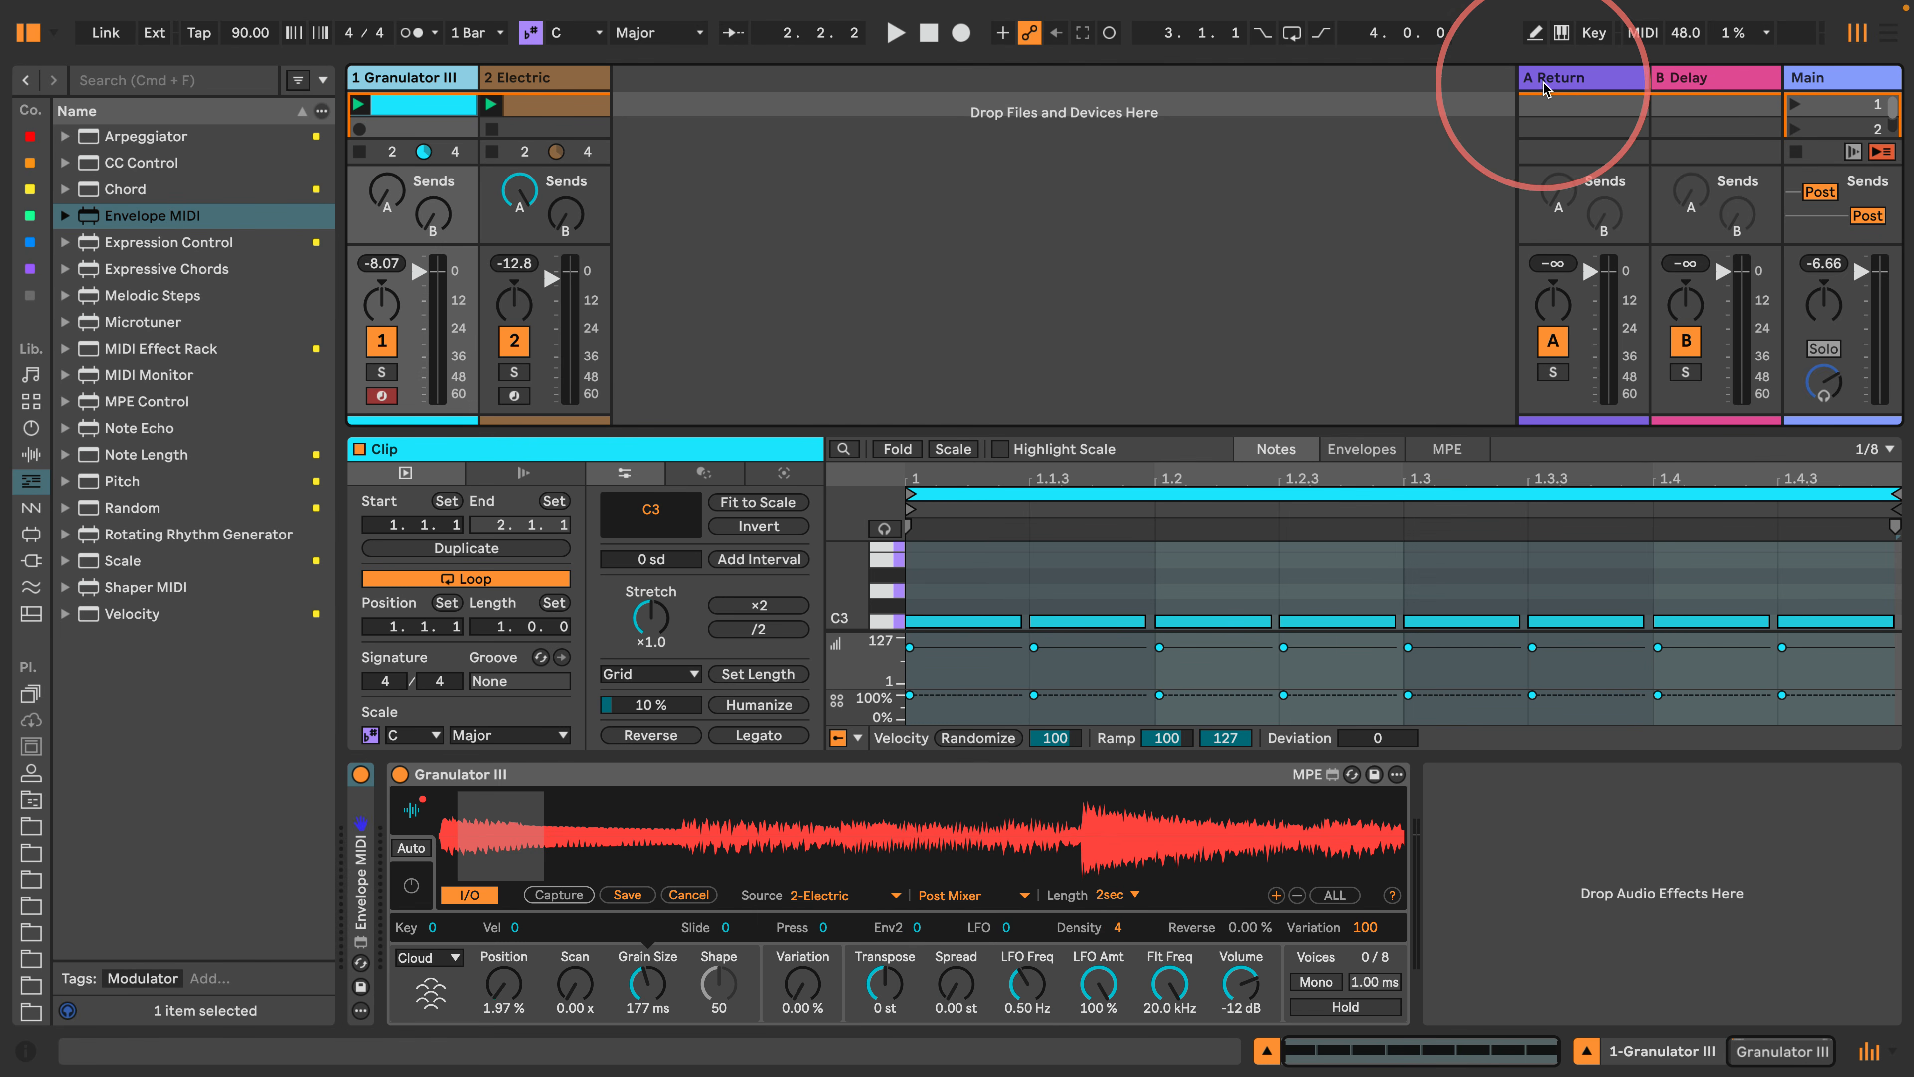
left_click(819, 897)
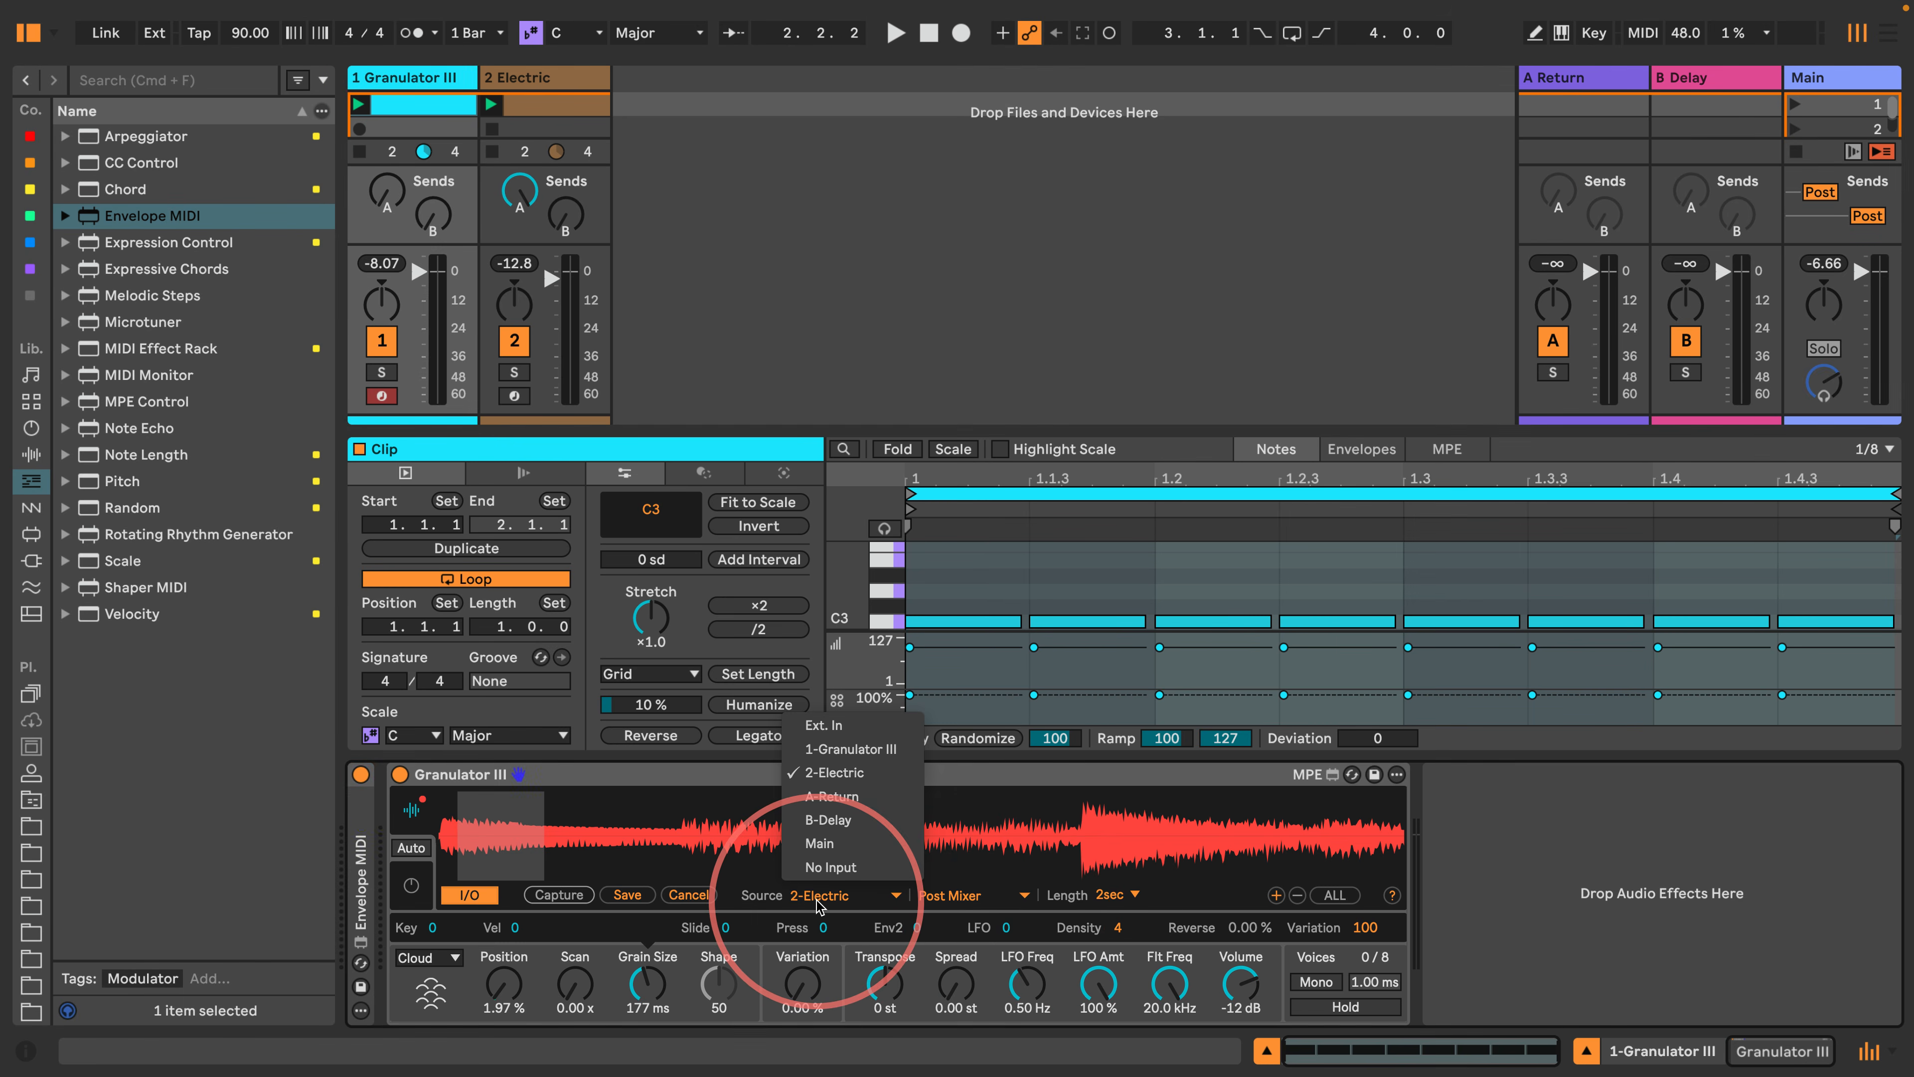
left_click(832, 796)
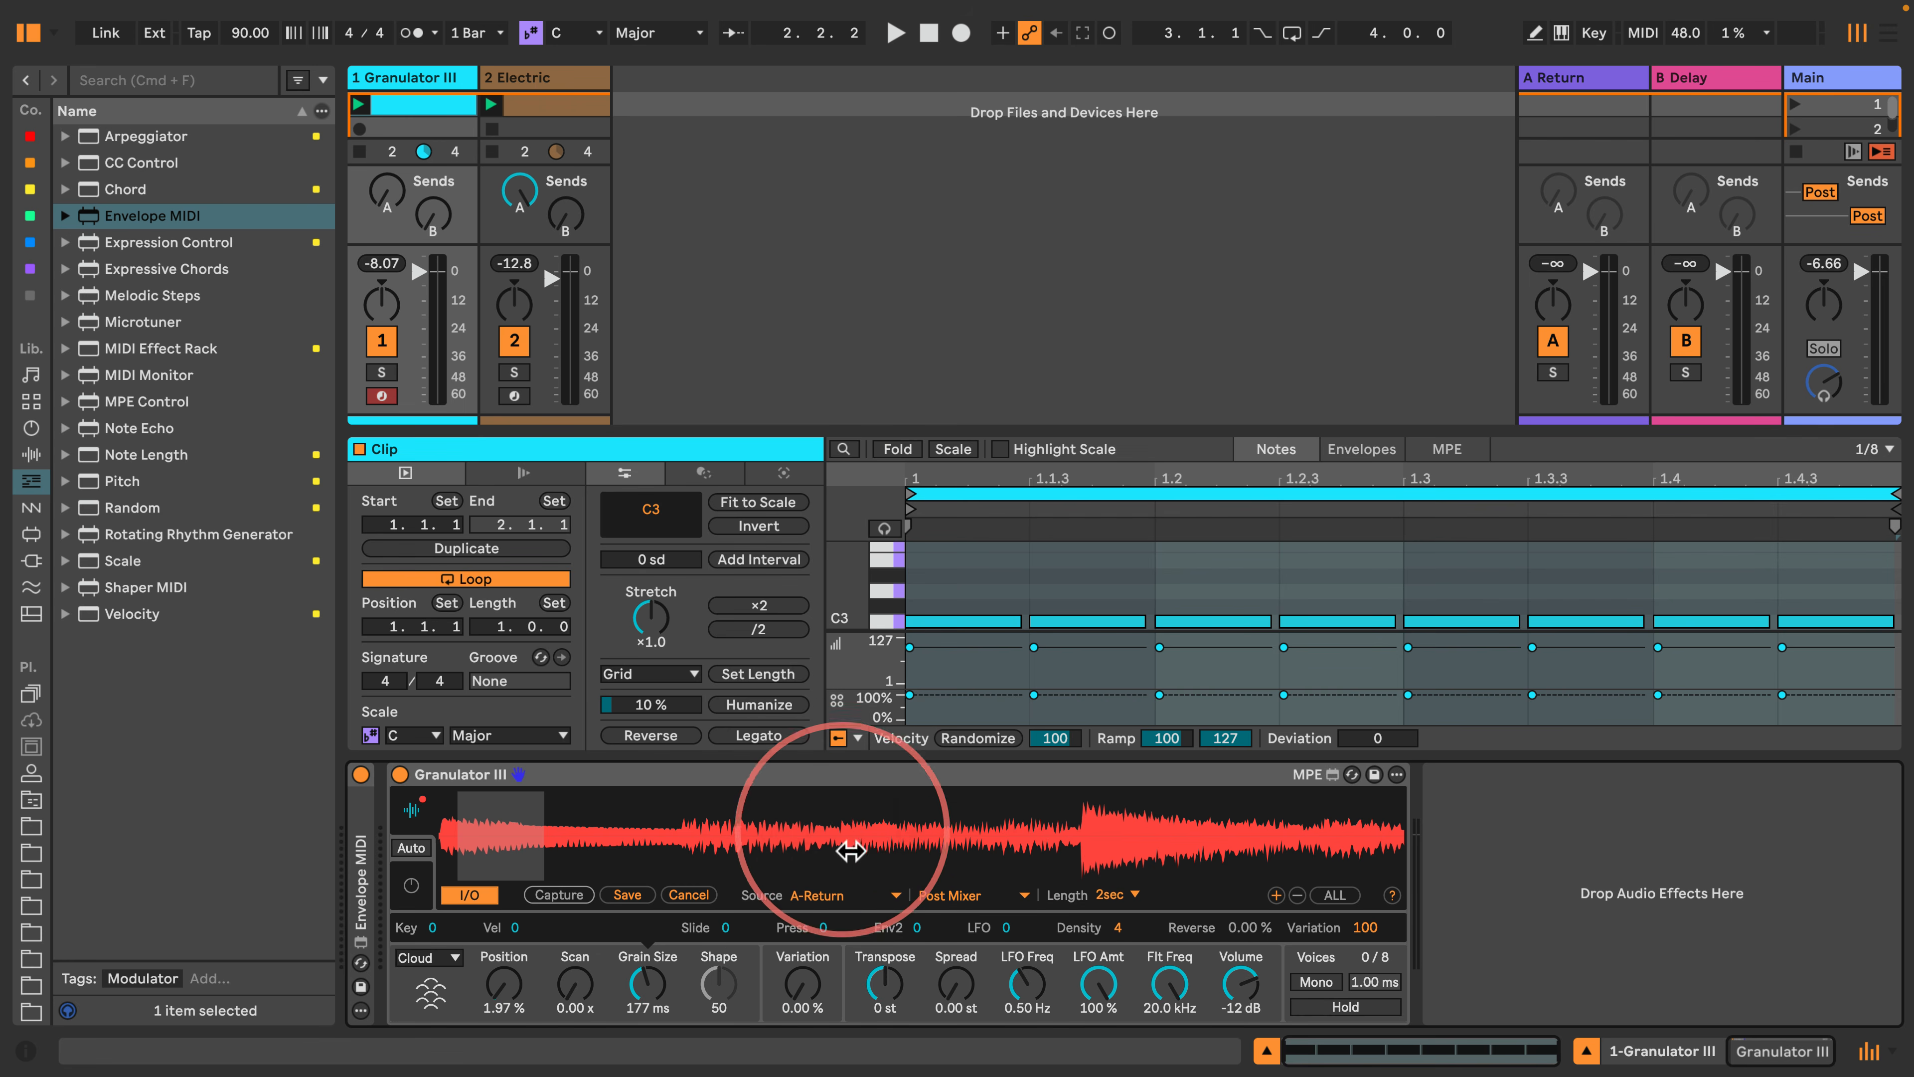
left_click(978, 897)
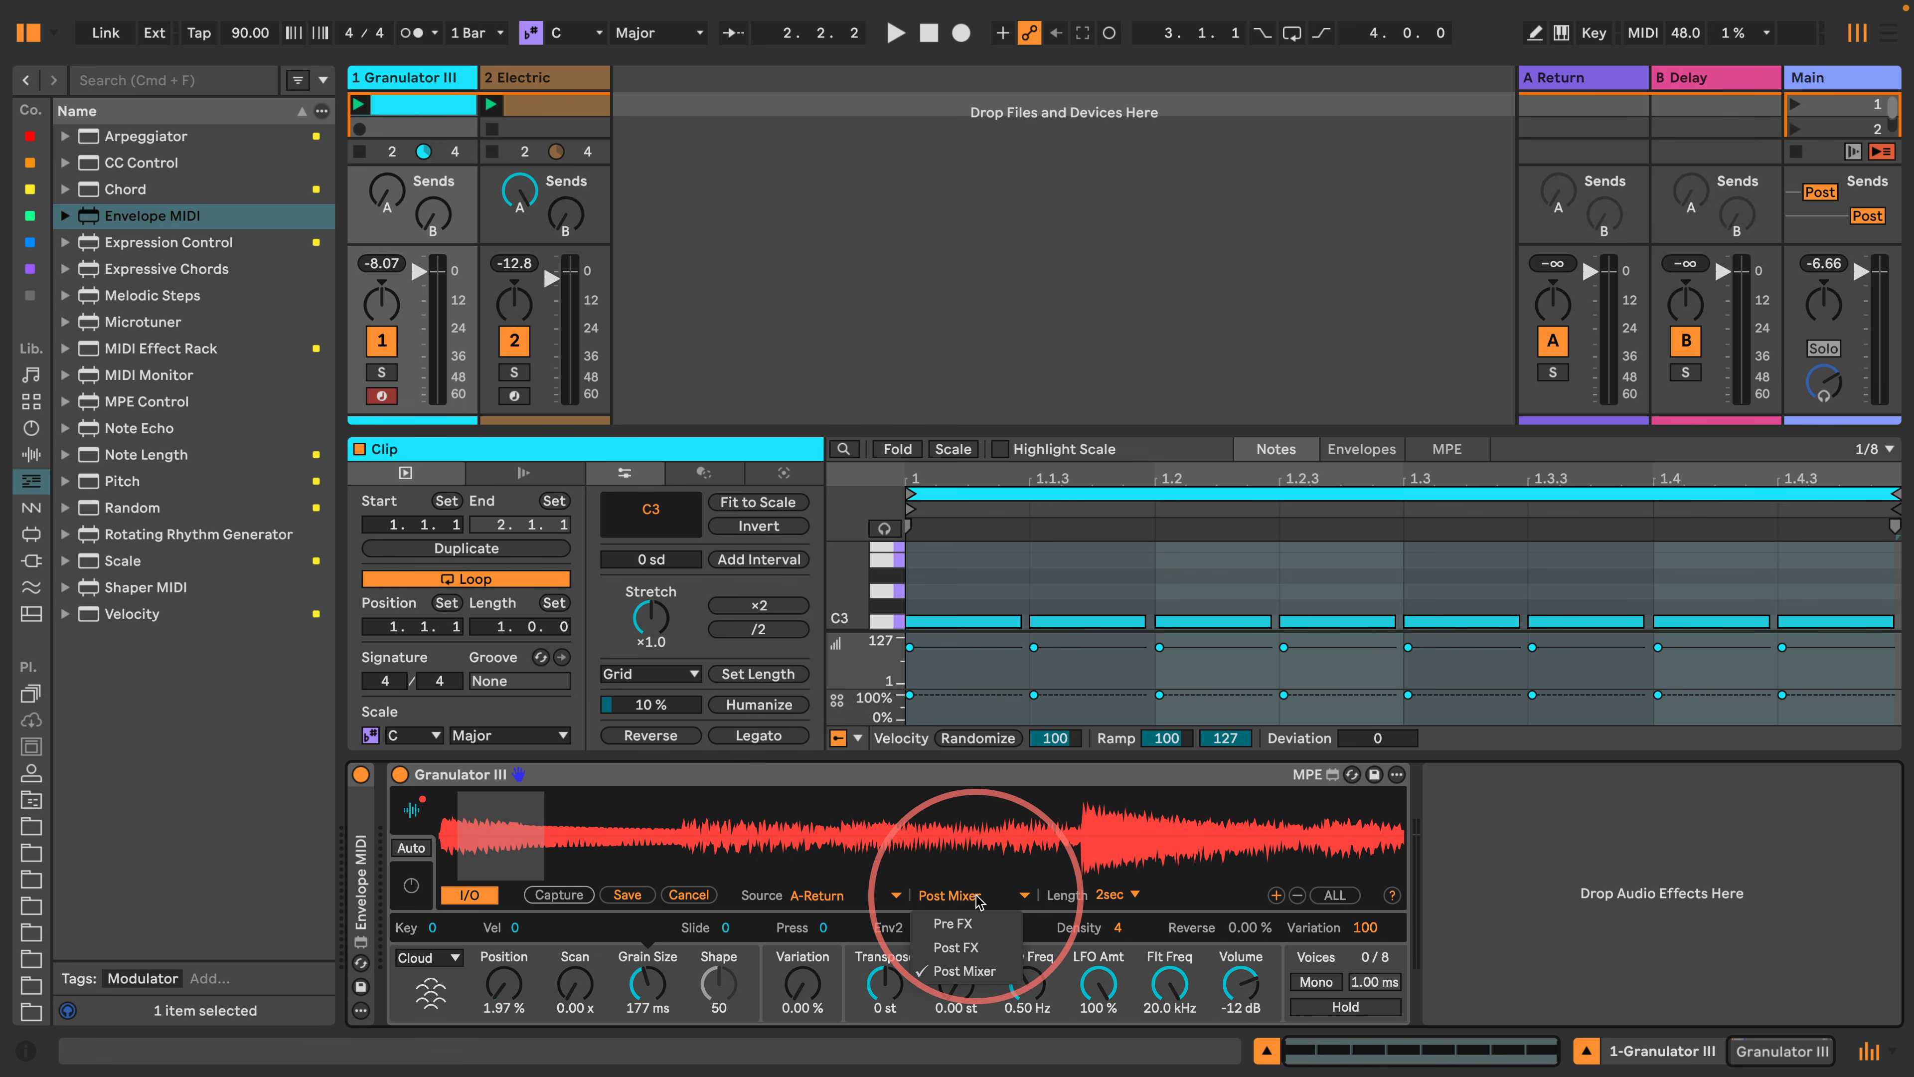
left_click(978, 897)
Play the clips with the Electric track's send A turned fully down, and raise it back to maximum to compare the captured signal.
key("space")
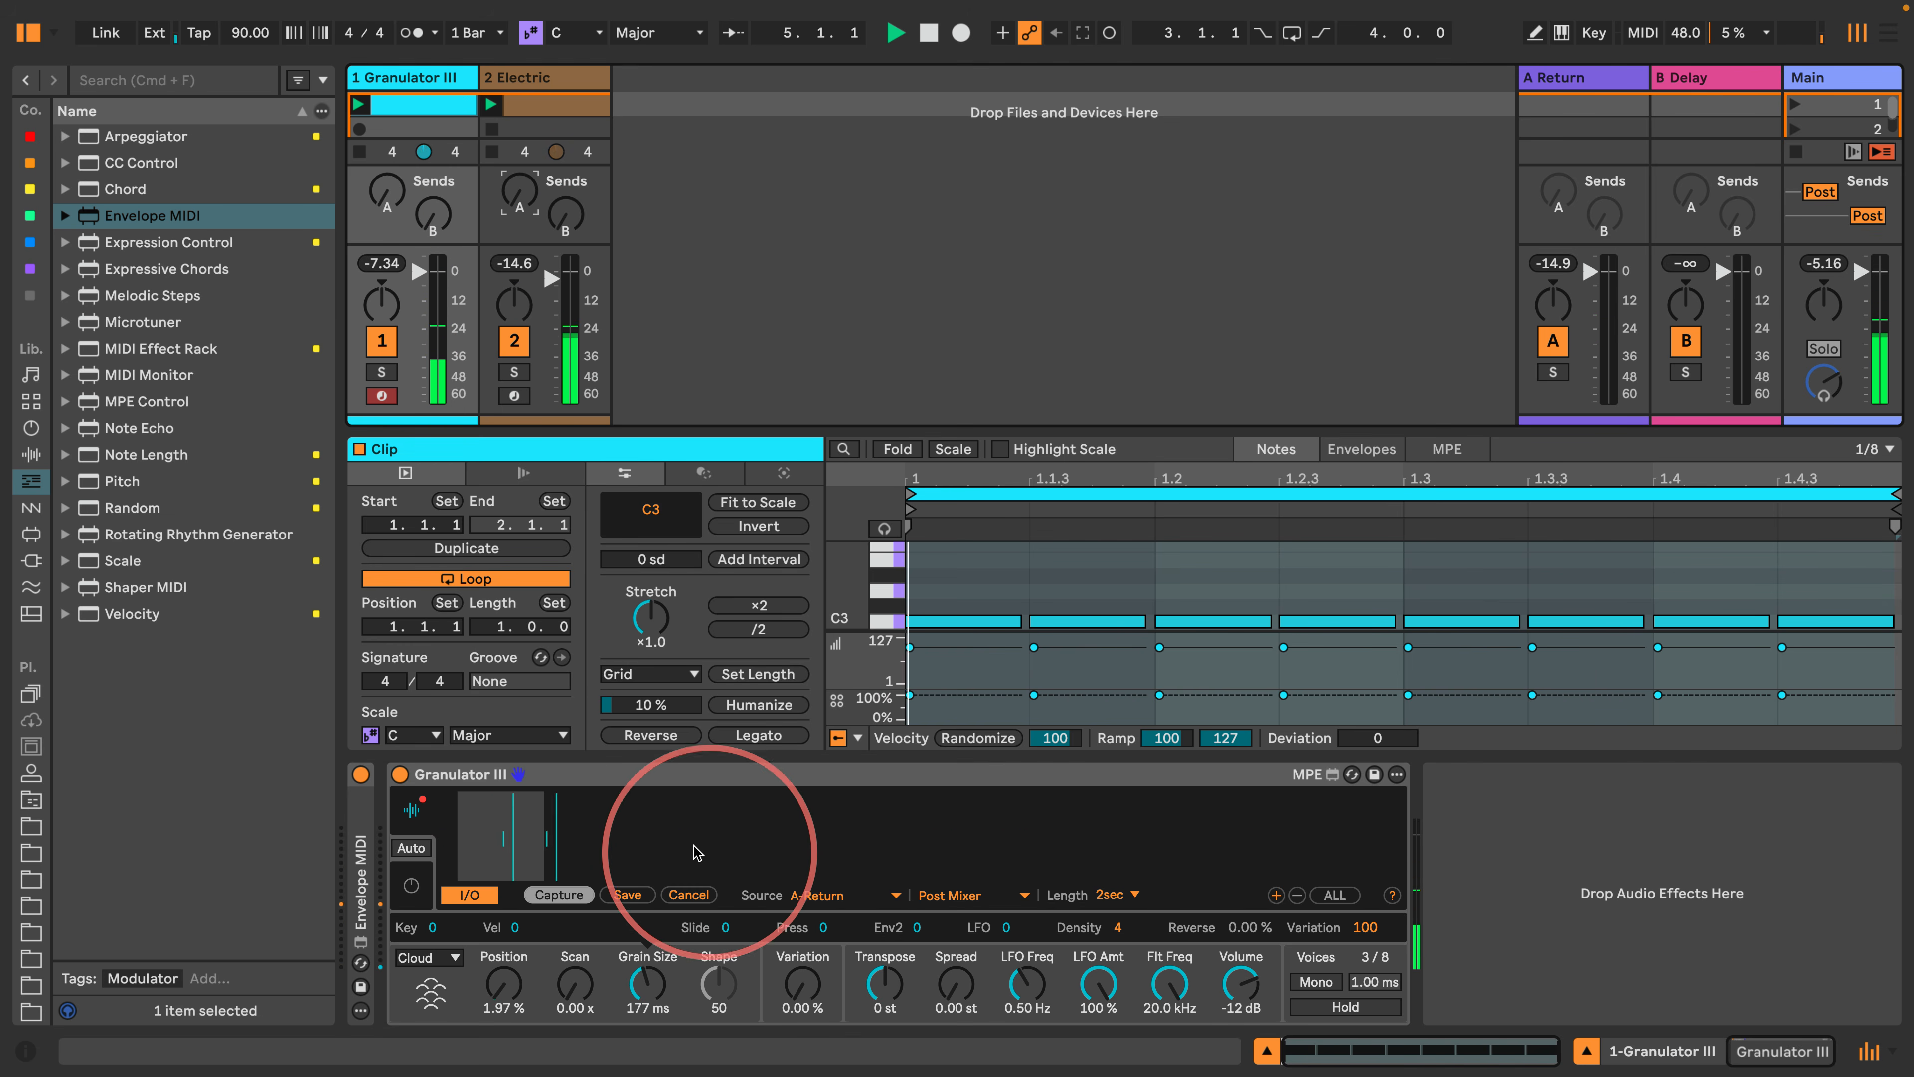
key("space")
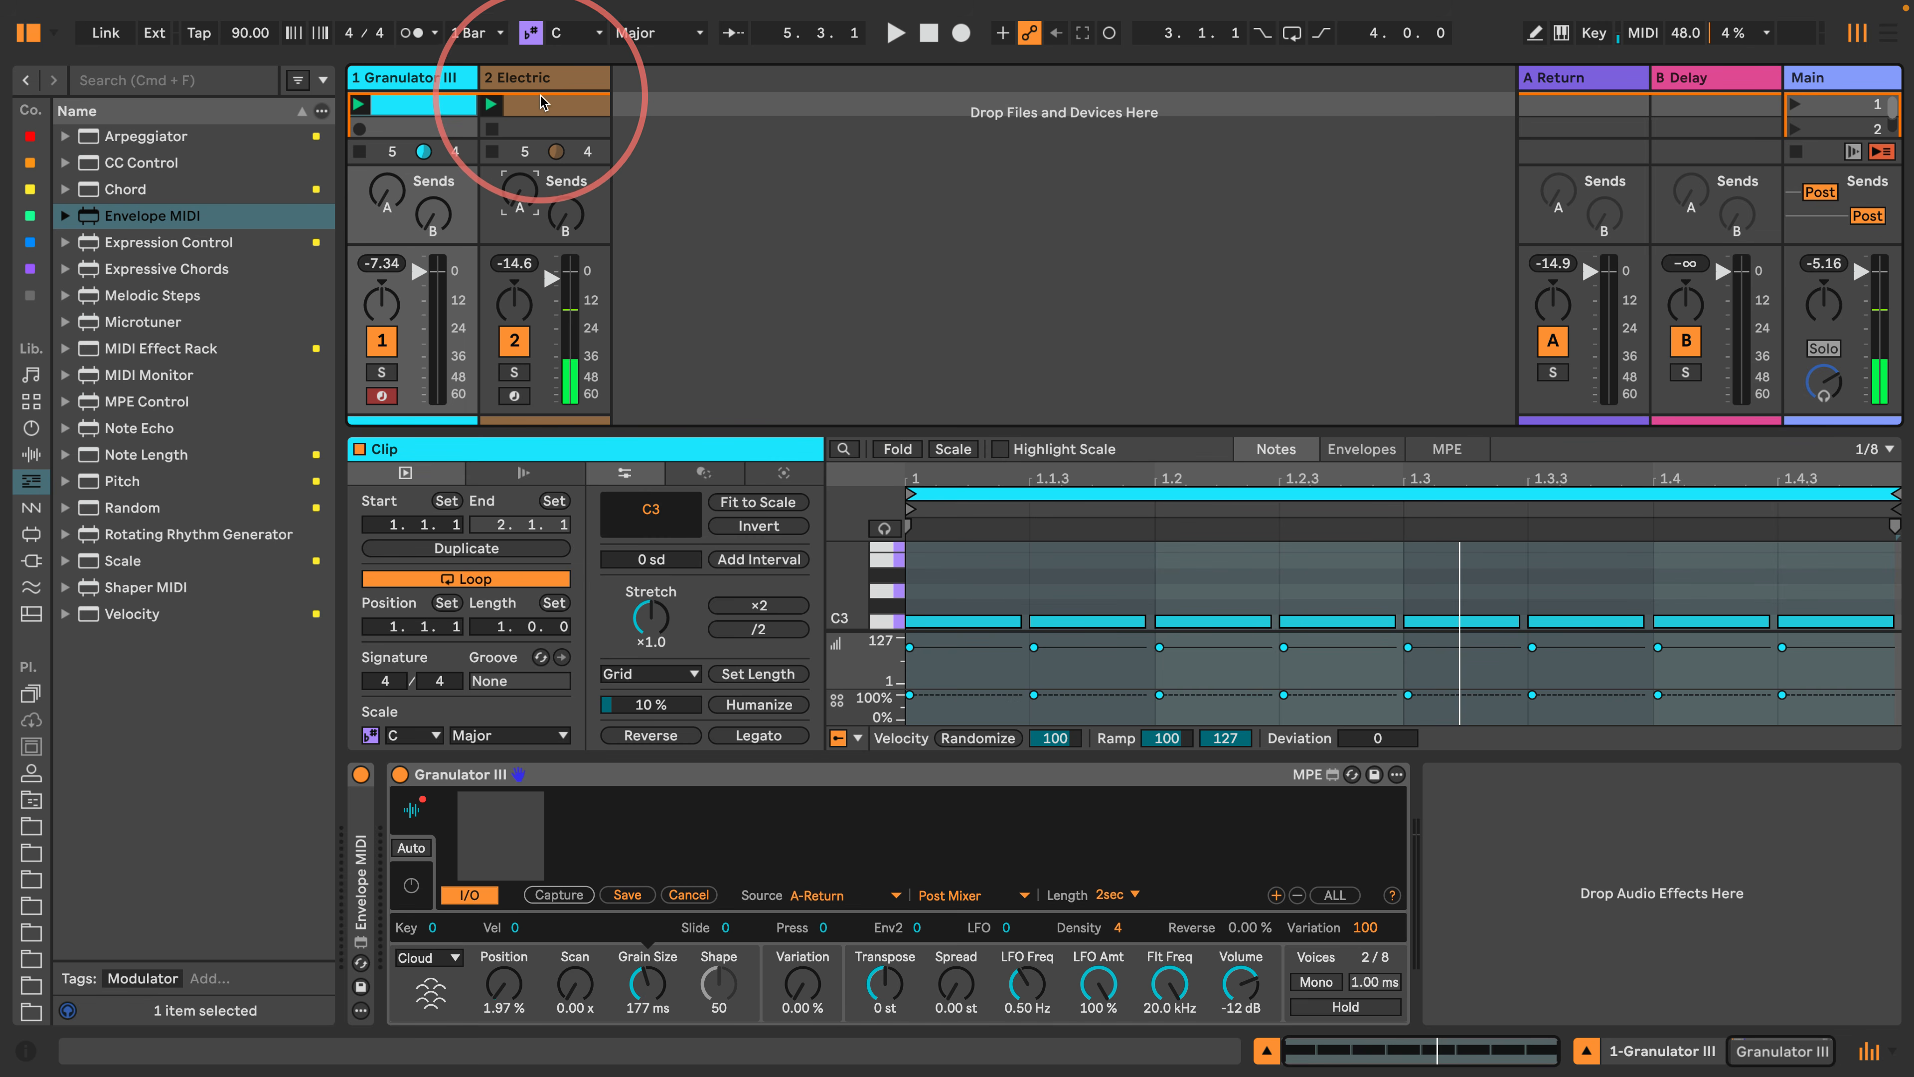
key("space")
key("space")
left_click(577, 112)
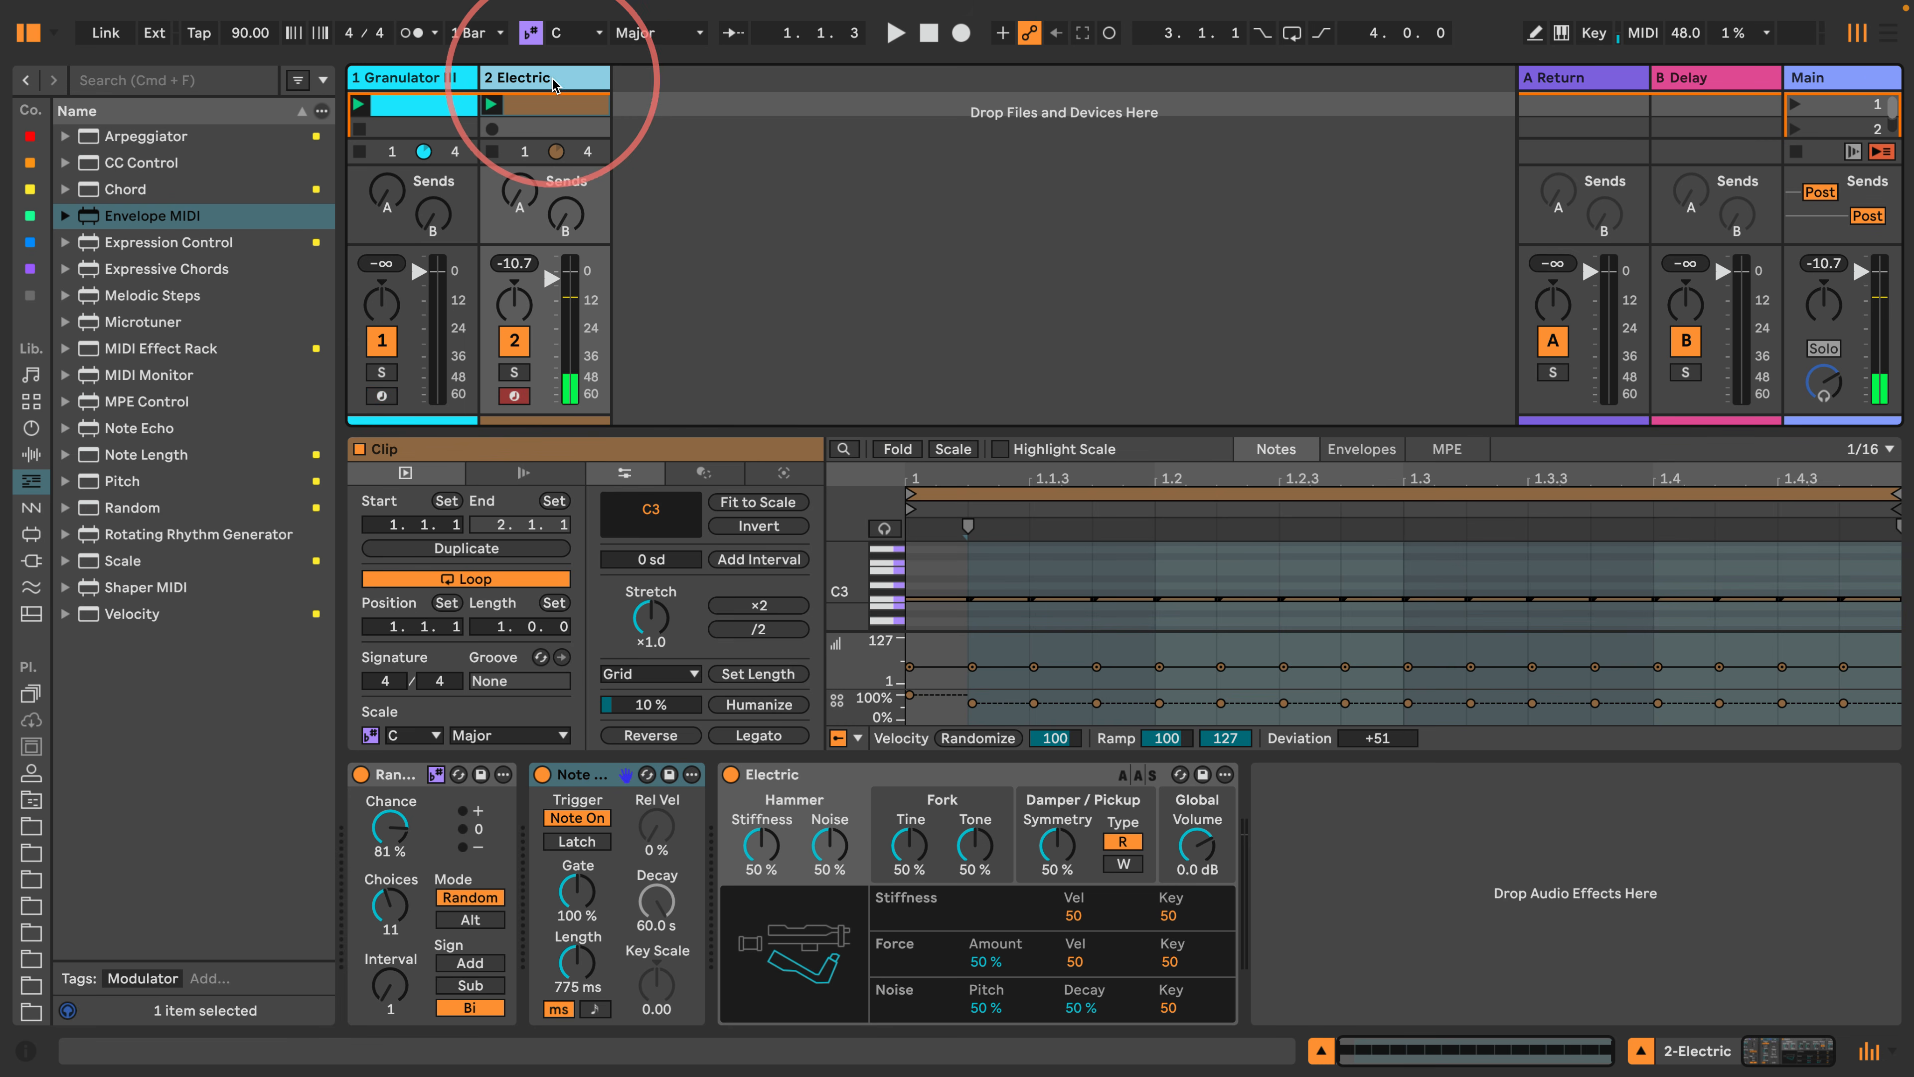
left_click(1541, 78)
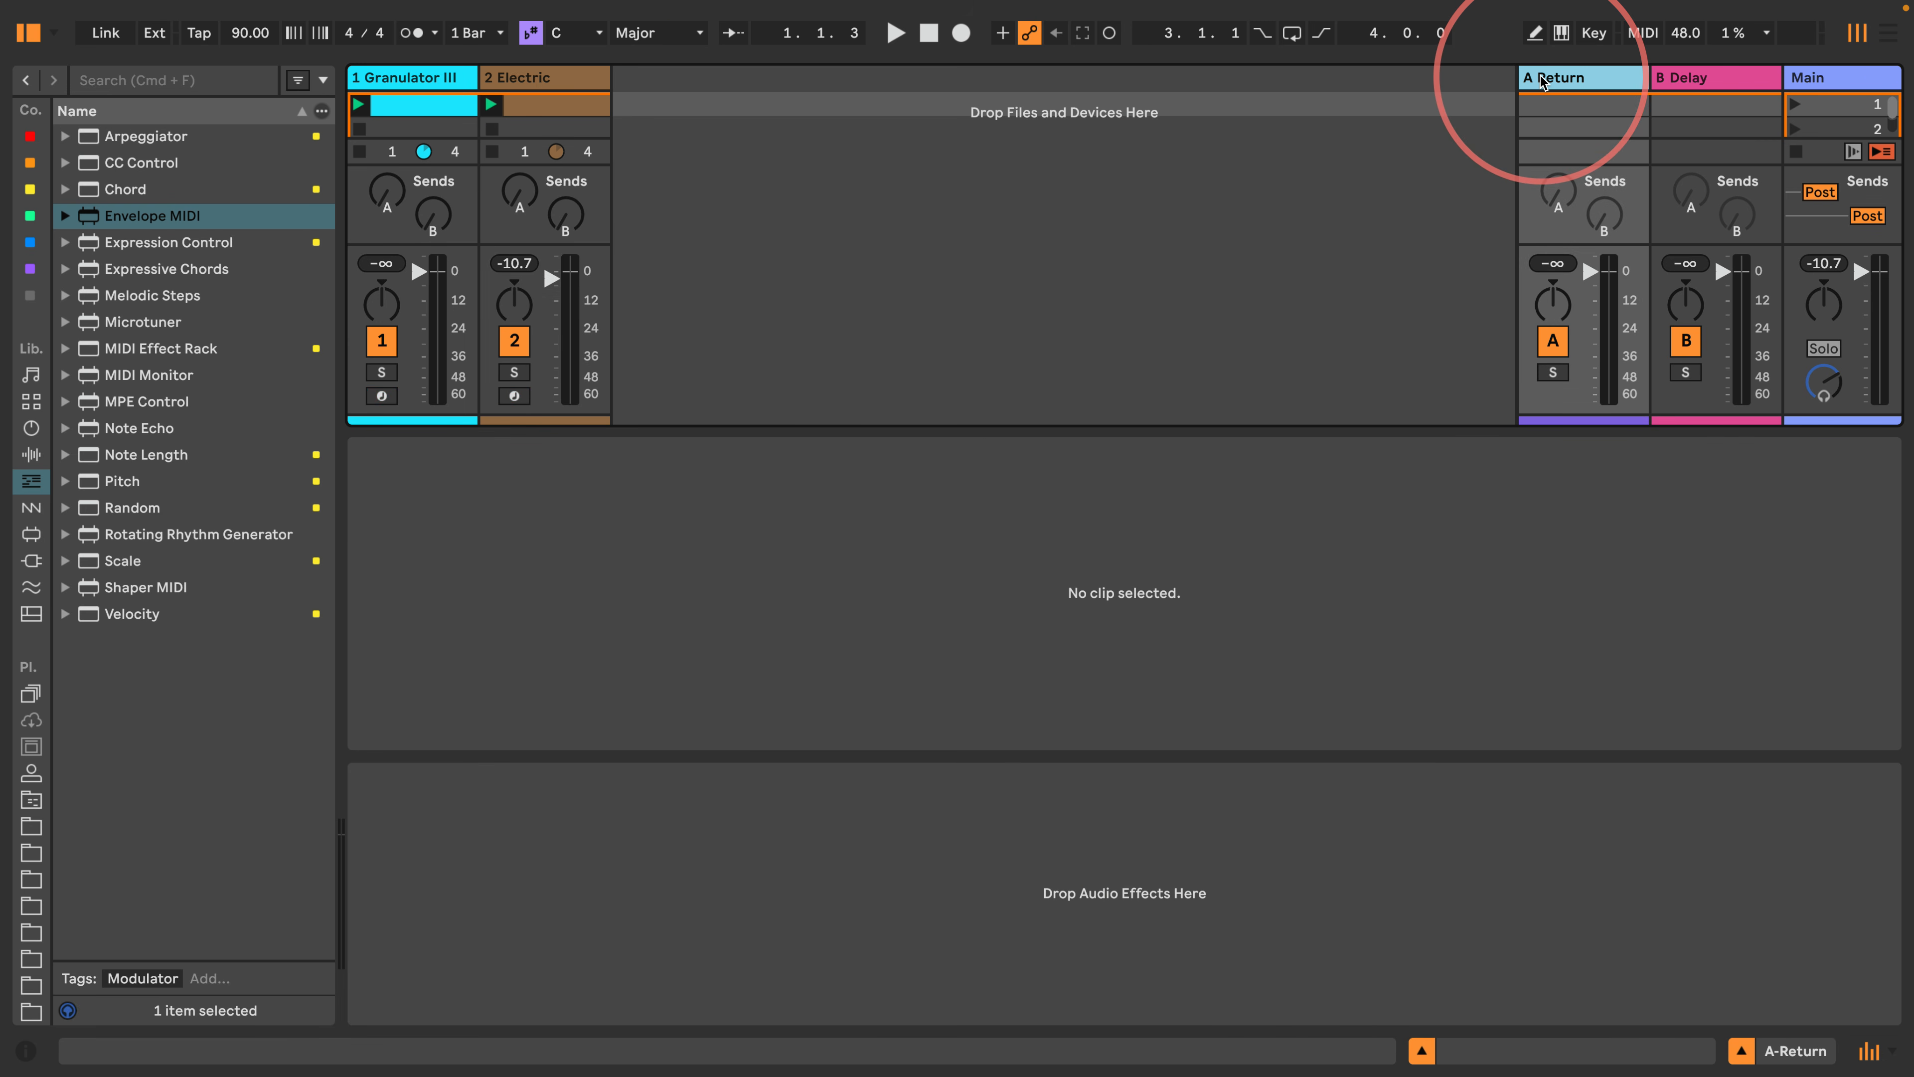
left_click(417, 78)
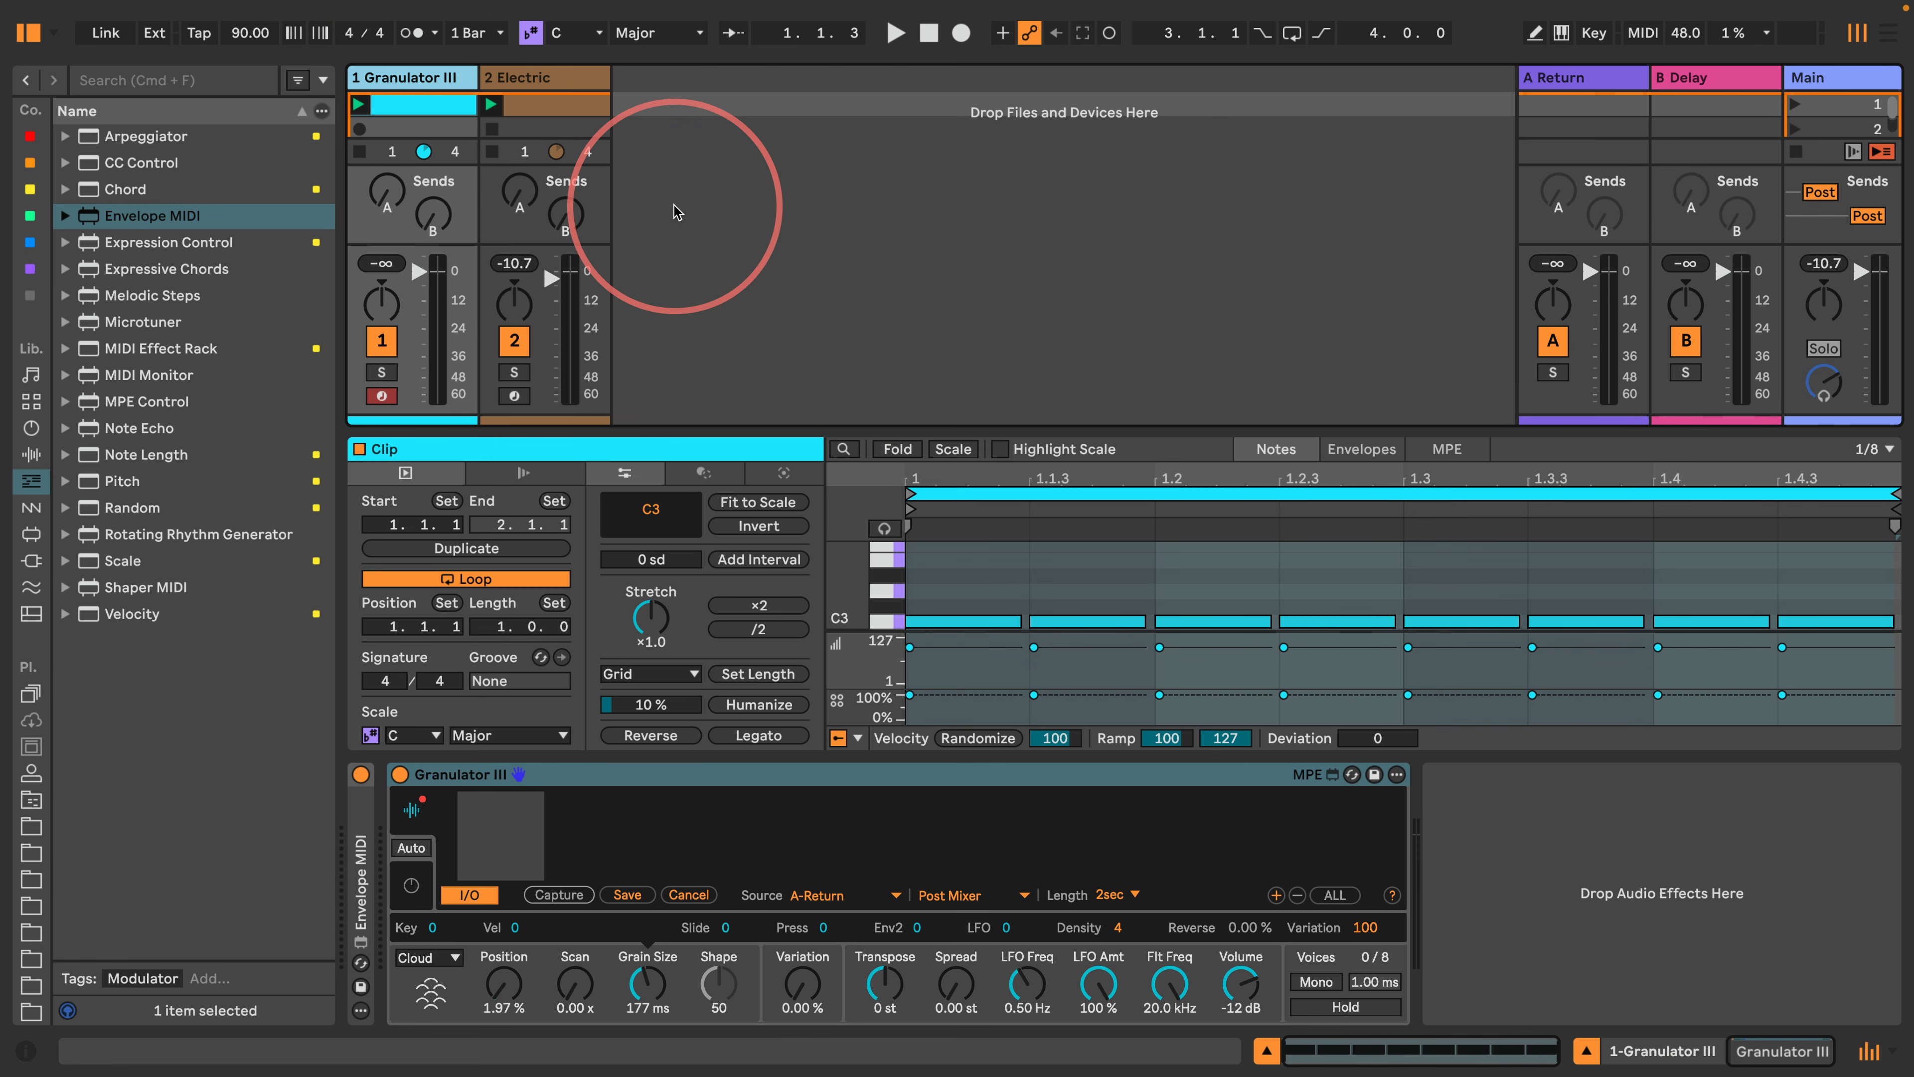
key("space")
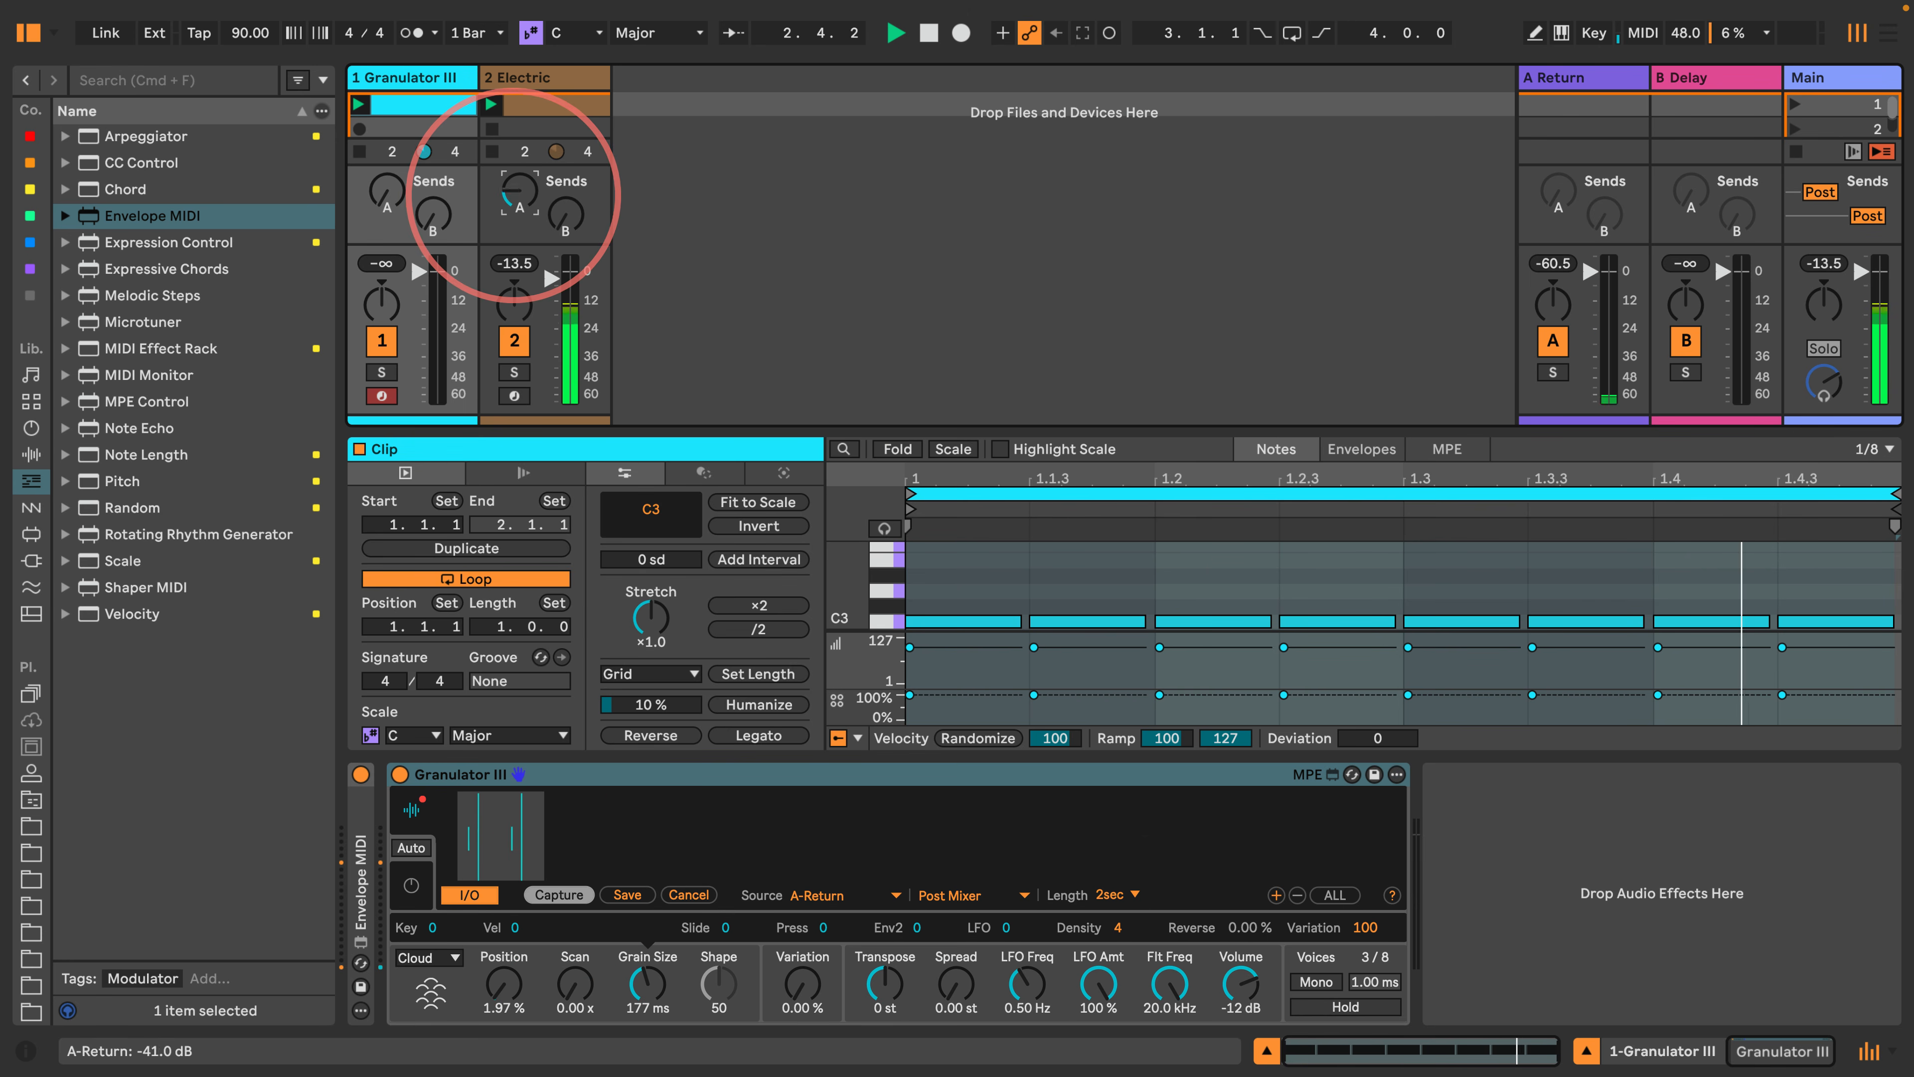
left_click_drag(519, 195, 519, 189)
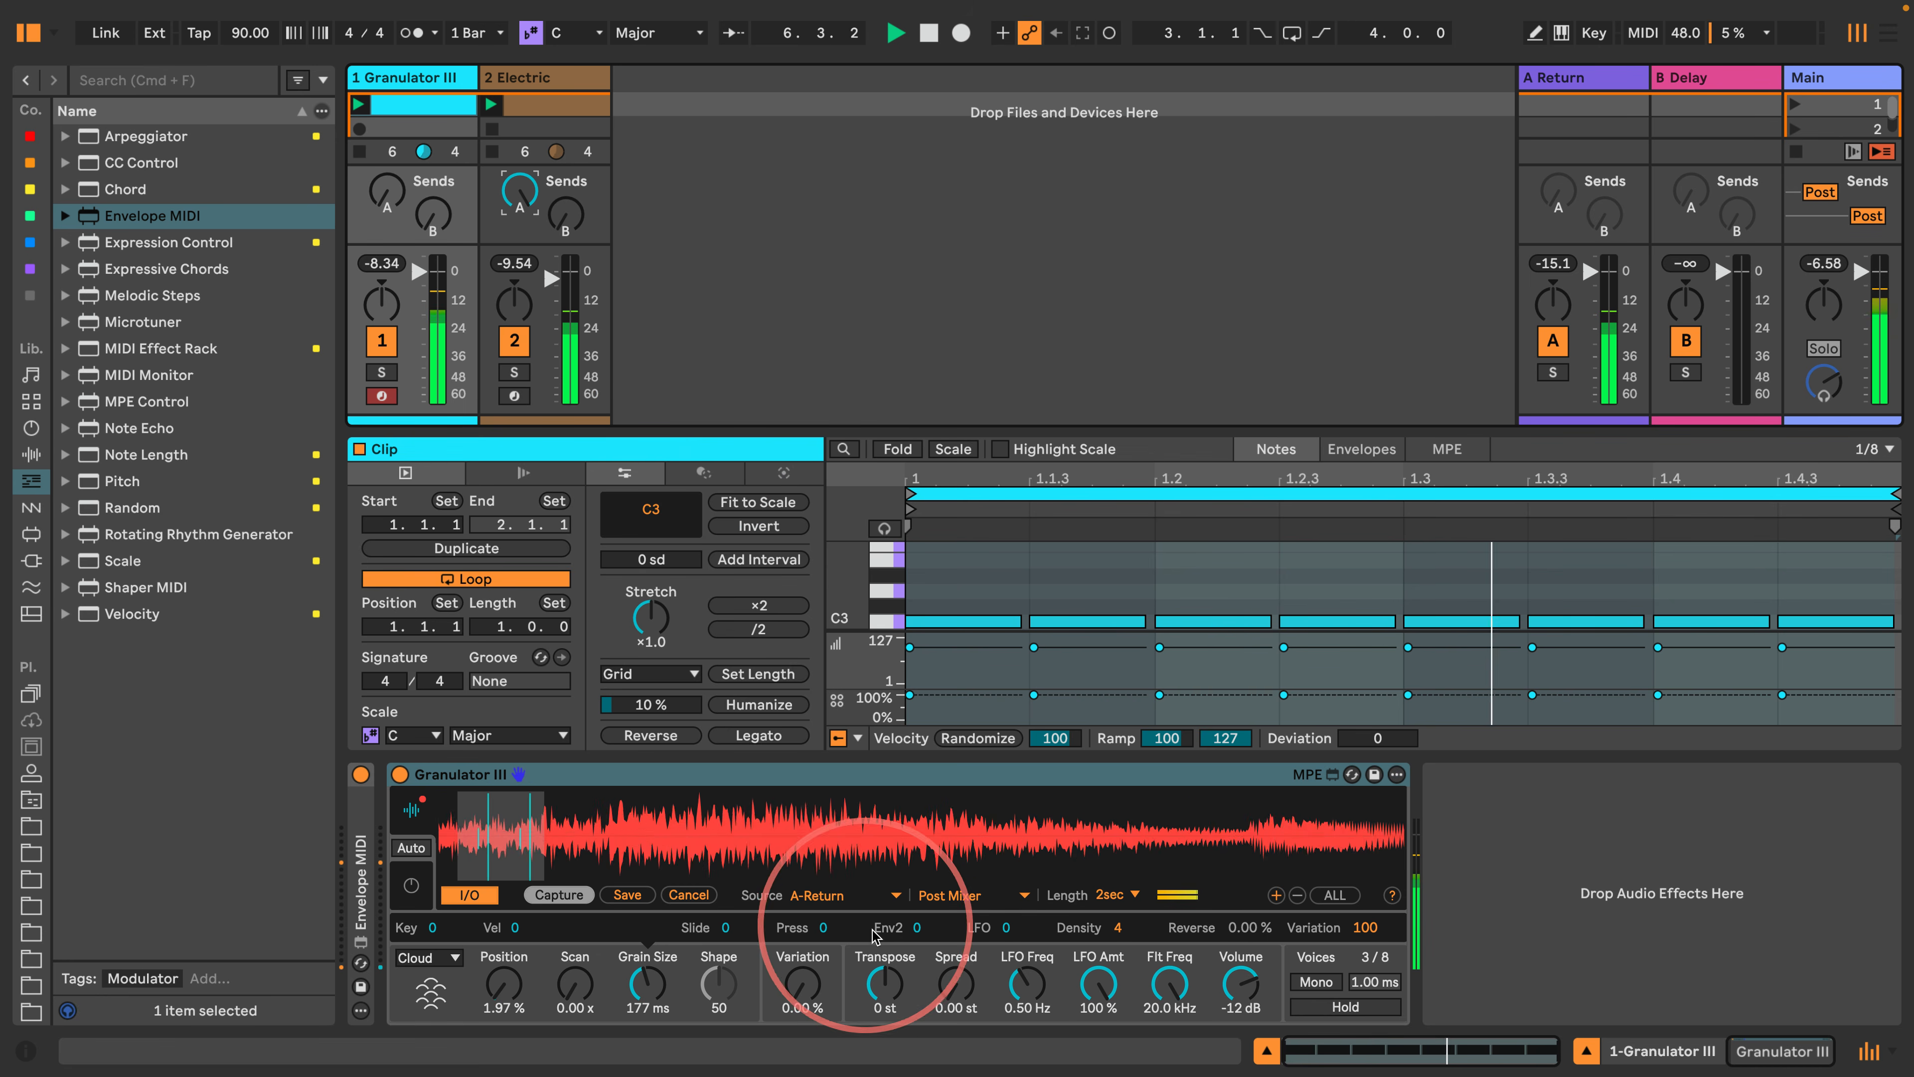
Set Granulator III's Transpose to +12 st and its Variation knob to 14.9 % during playback.
left_click_drag(883, 984, 856, 963)
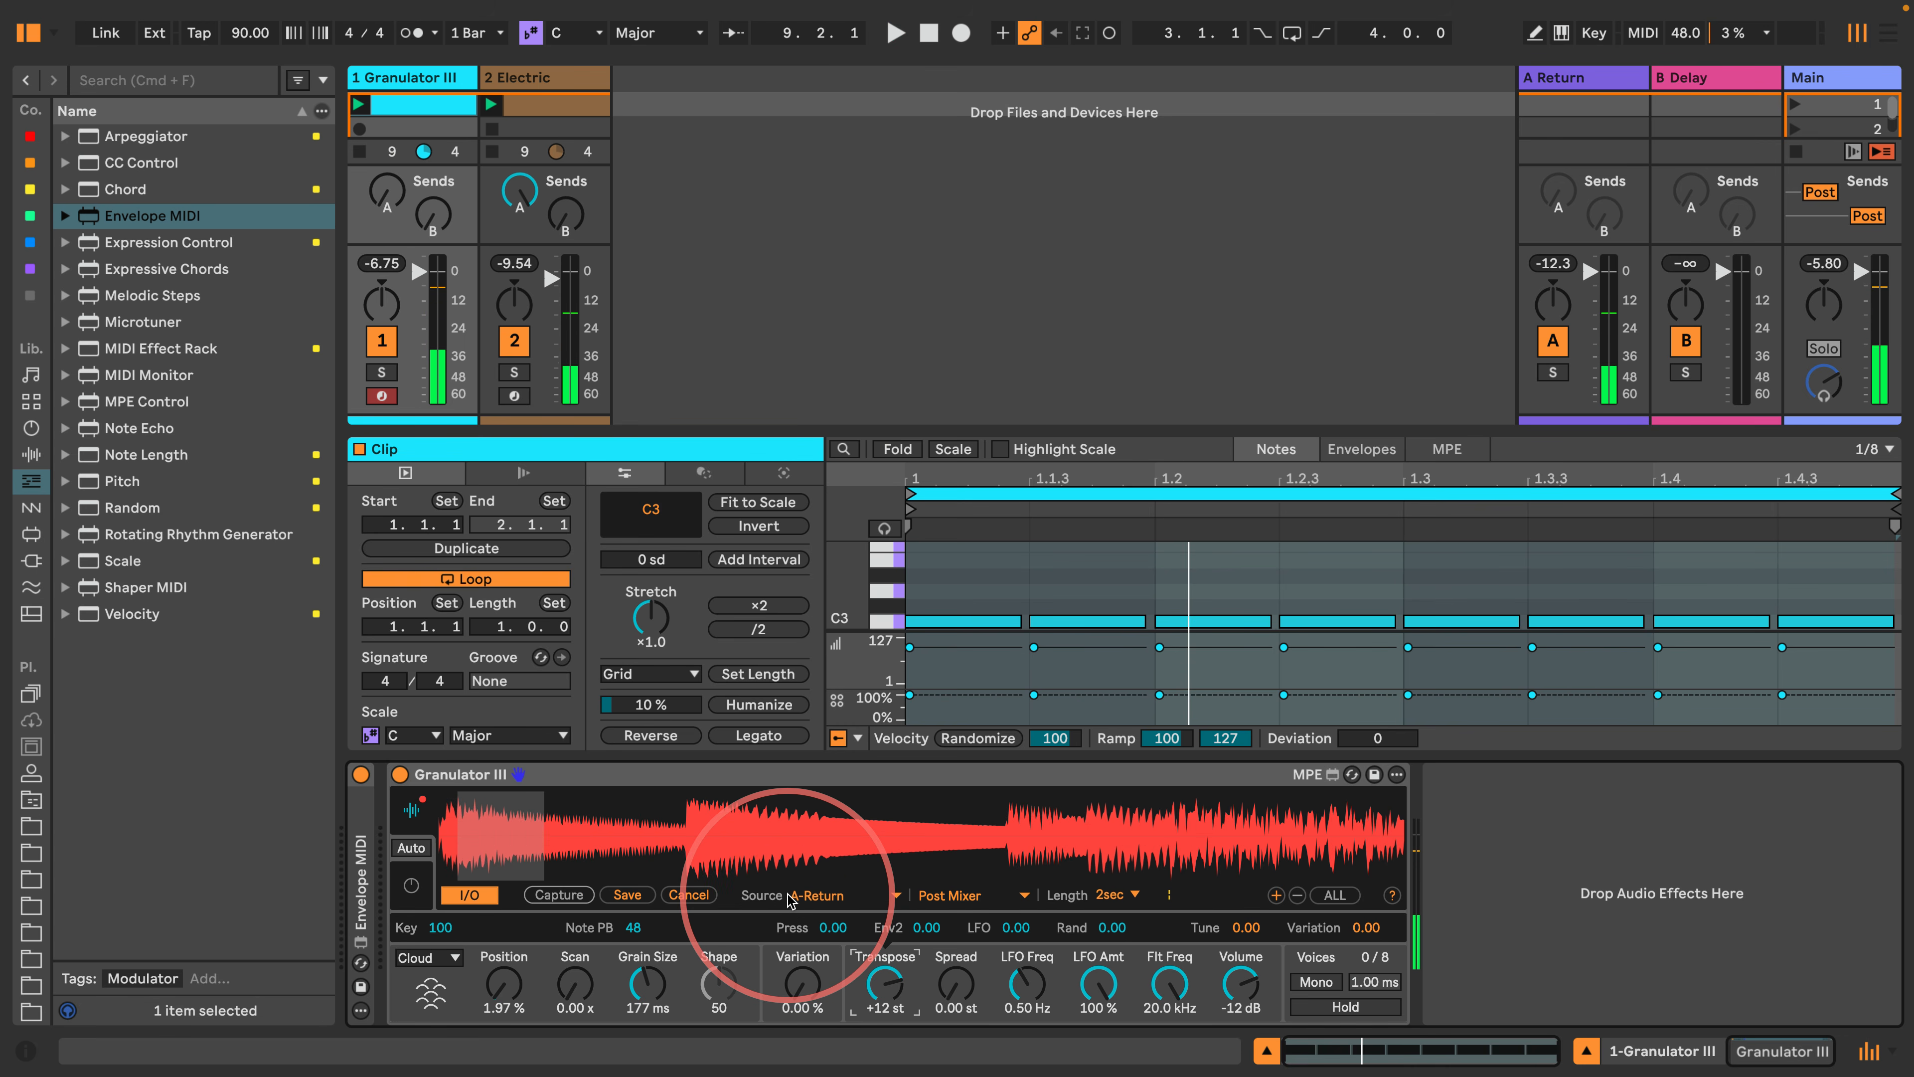
key("space")
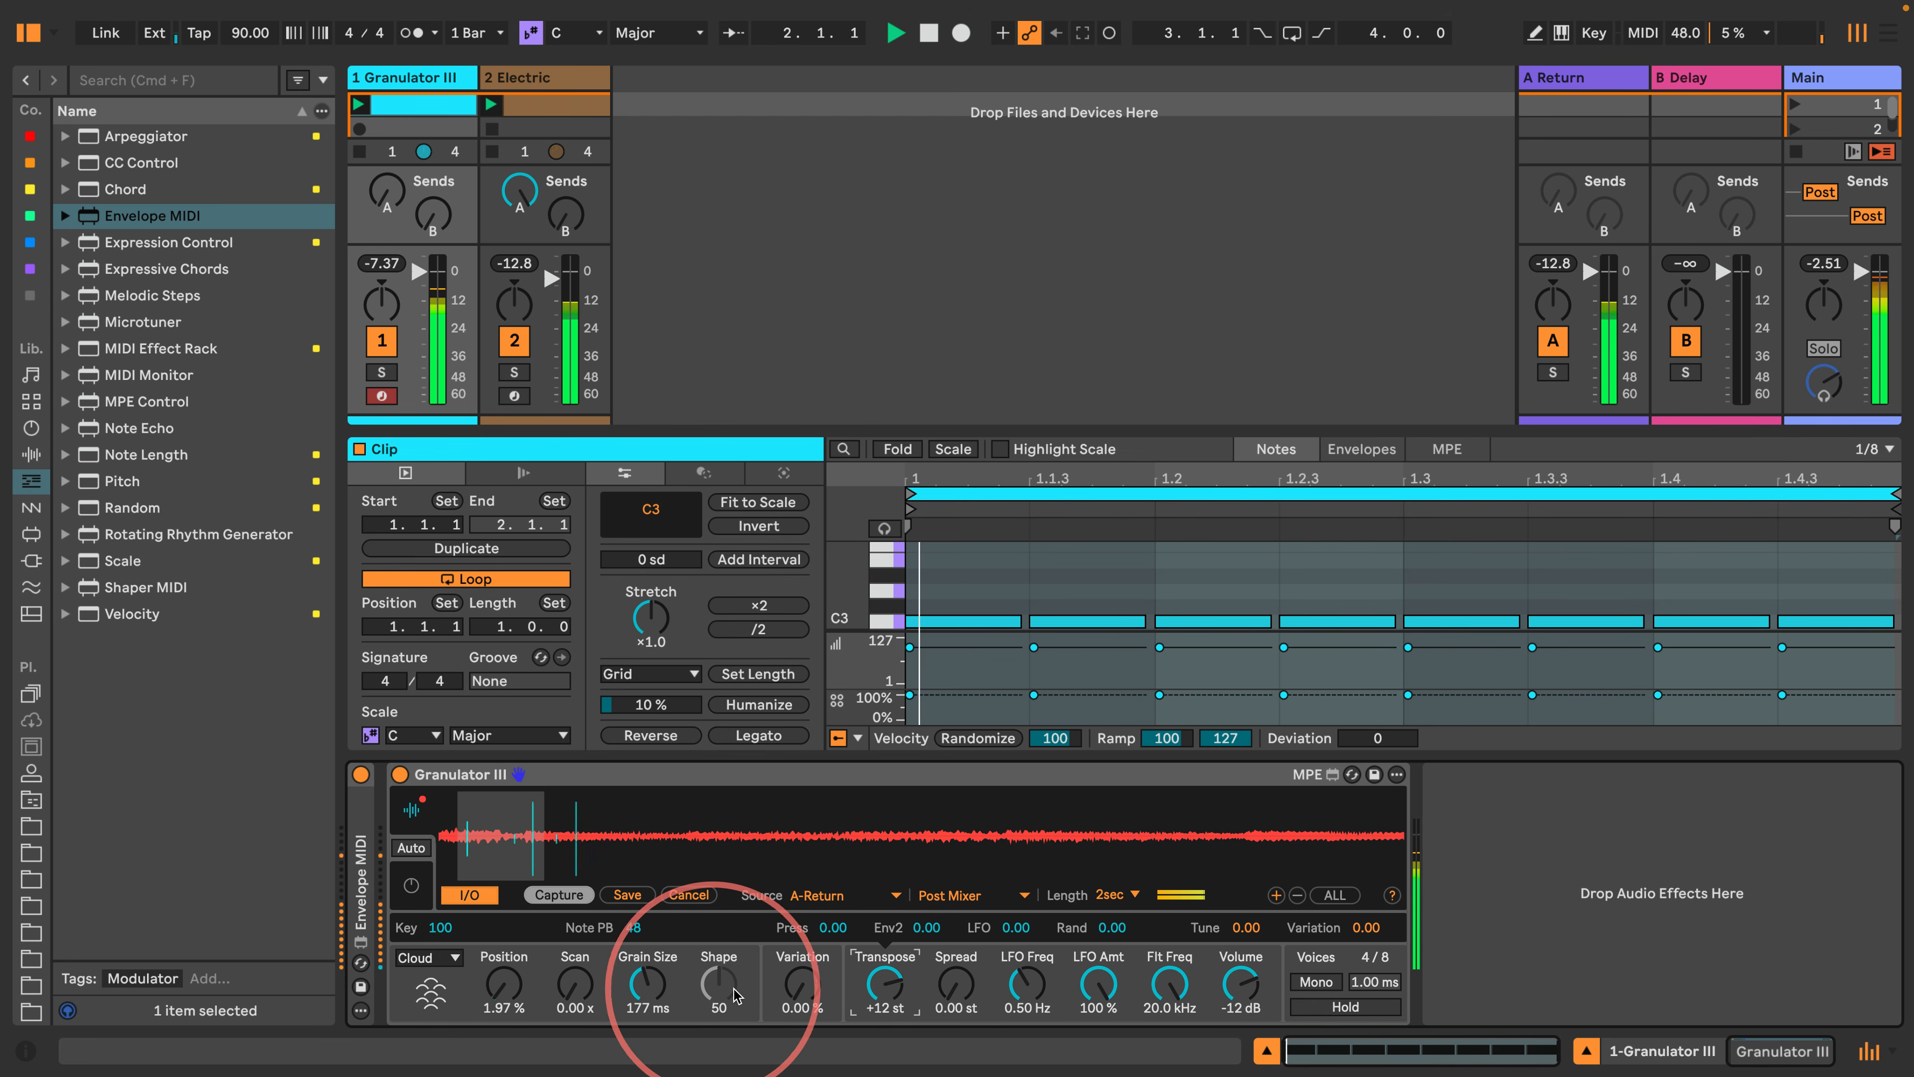
left_click_drag(796, 988, 754, 943)
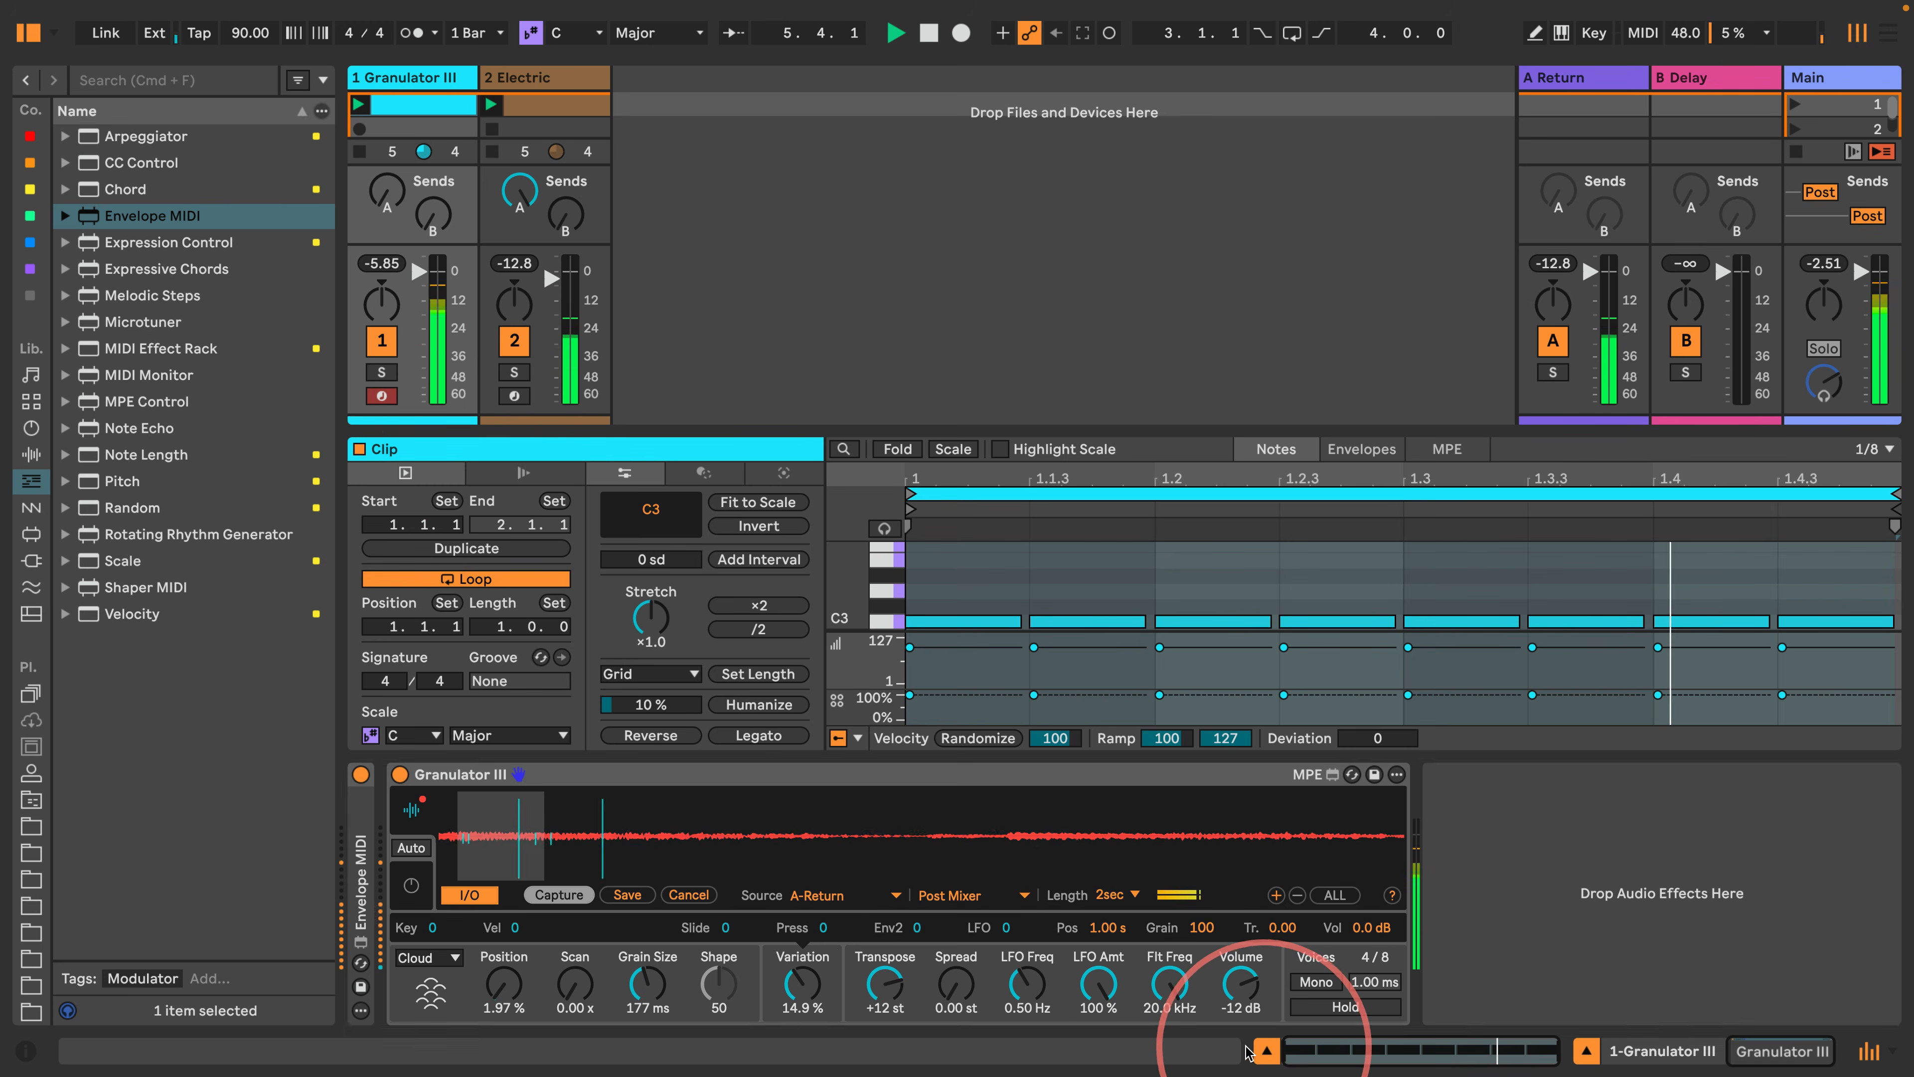
Hide the clip view, and play only the Electric clip with the Granulator III track's monitoring set to In.
left_click(1266, 1050)
key("space")
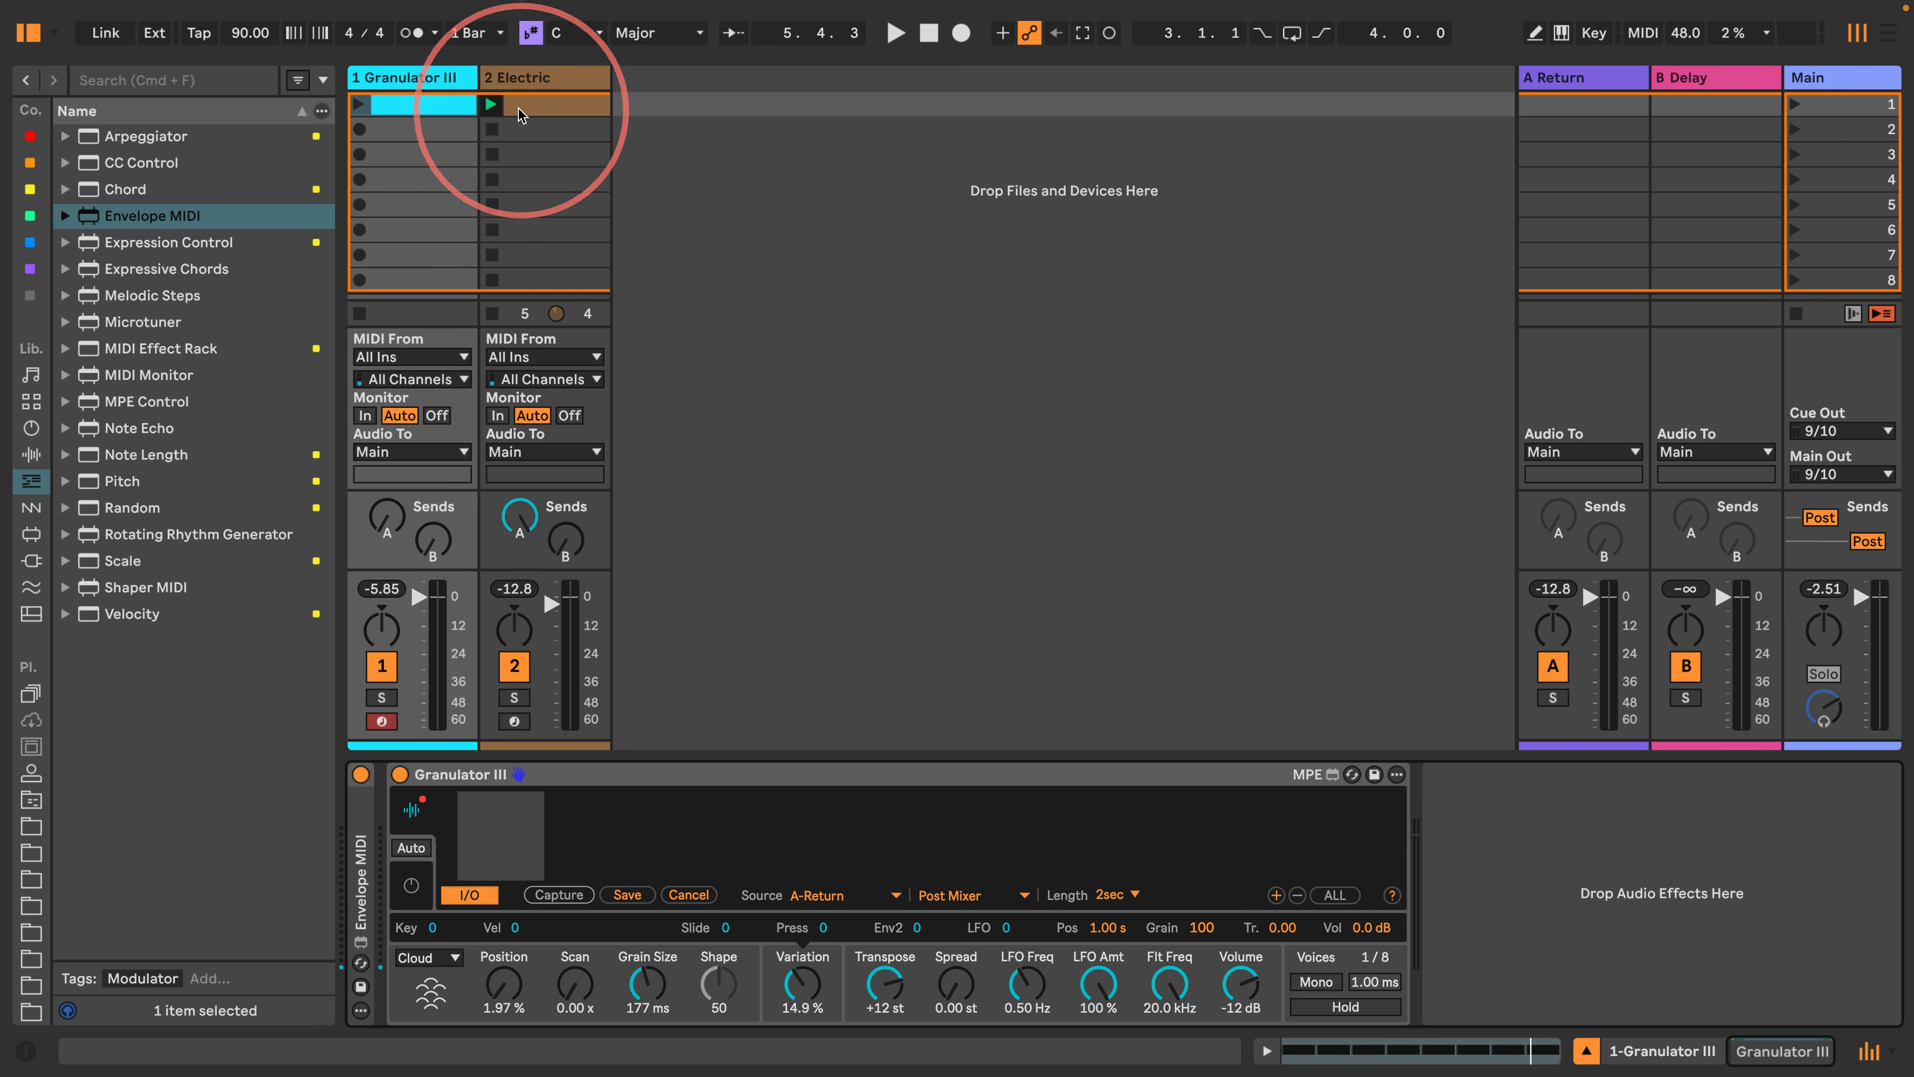
left_click(489, 106)
left_click(436, 79)
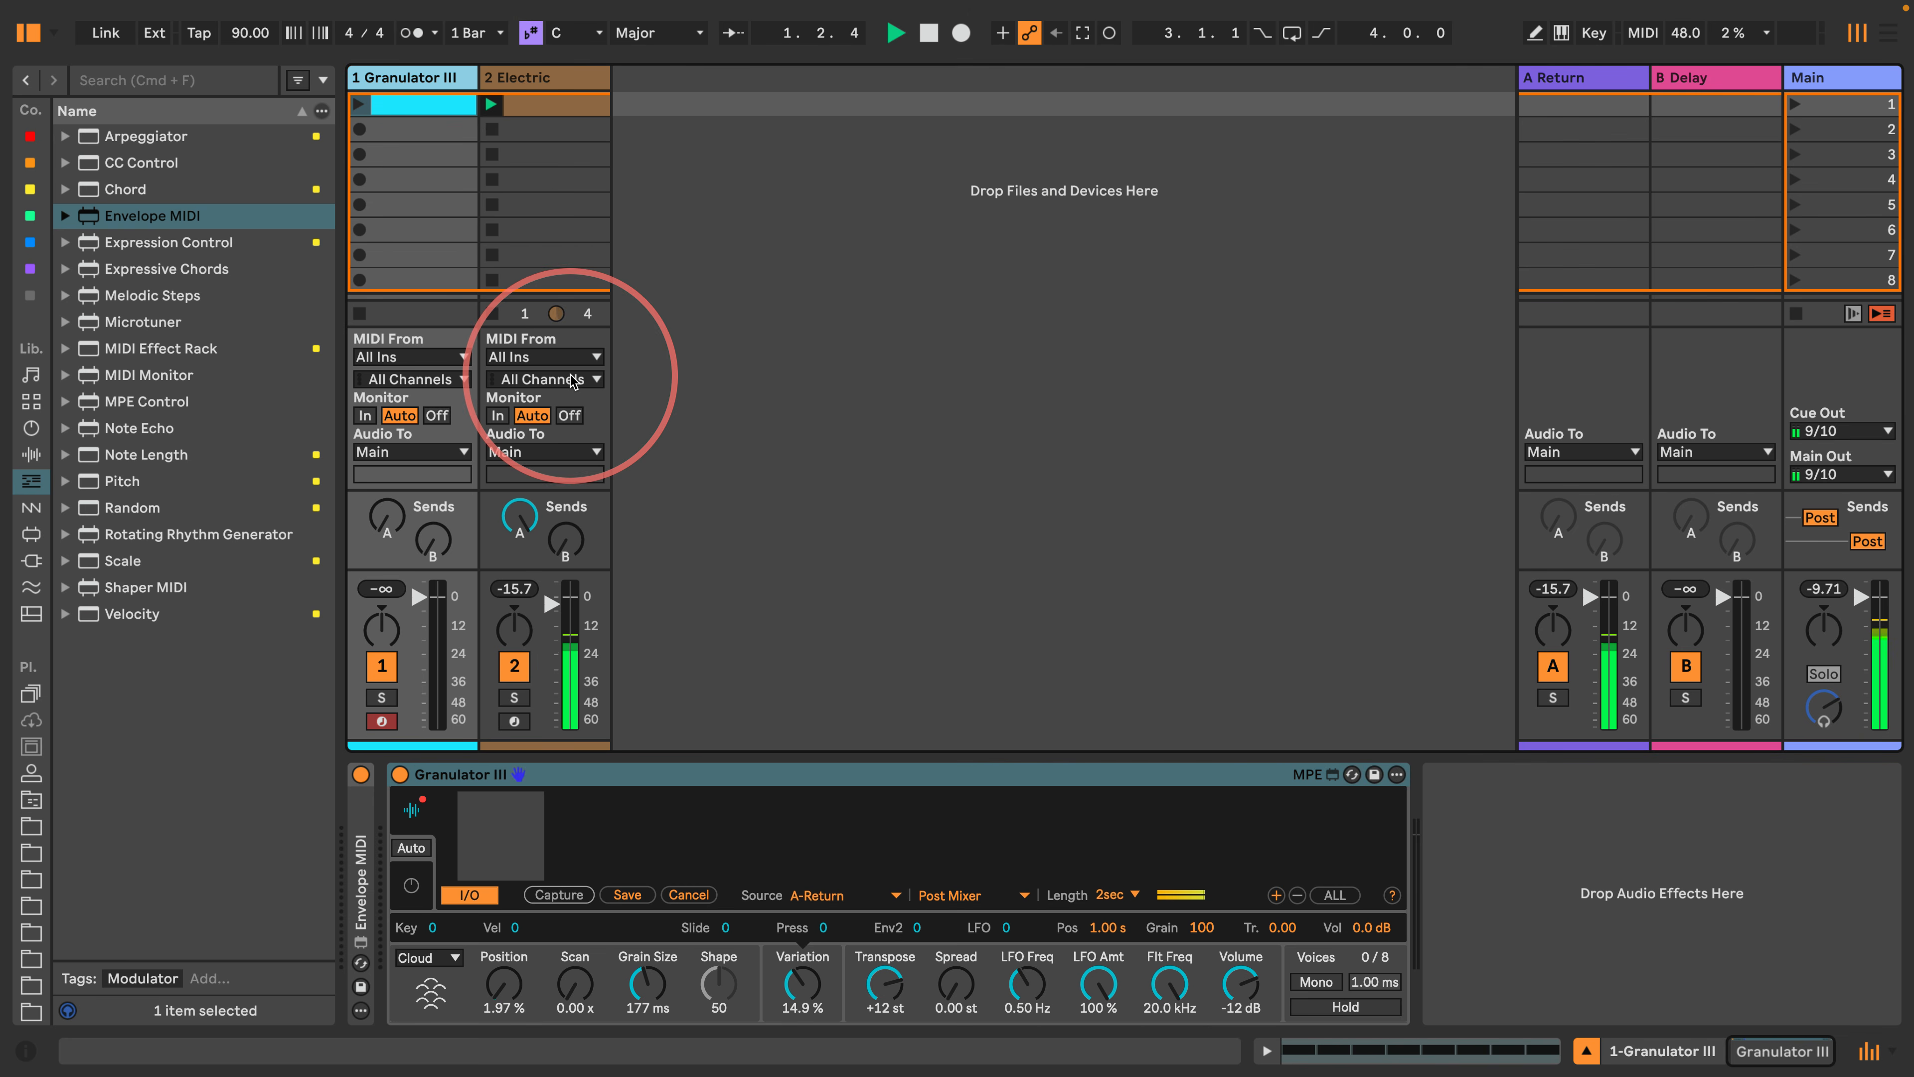
left_click(364, 414)
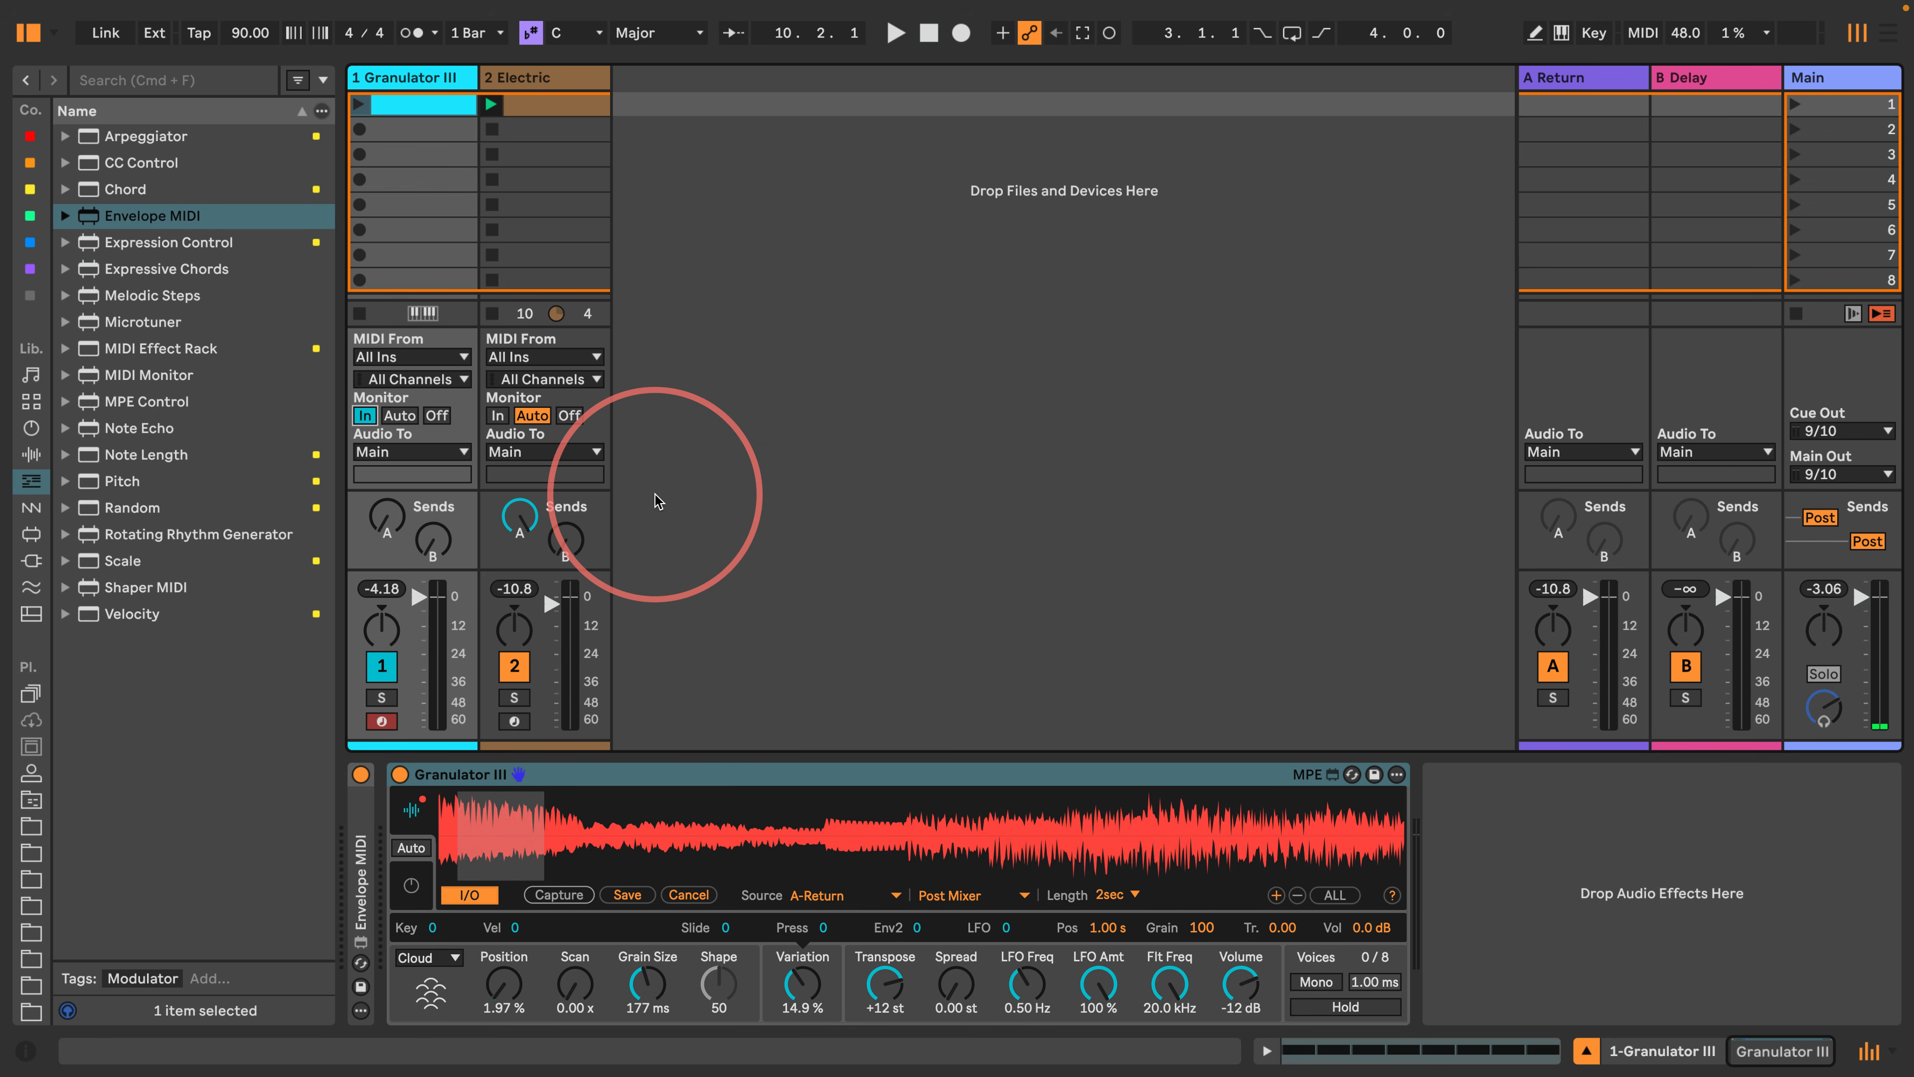
Unfold the Envelope MIDI device, and trigger Granulator III's Capture by hand while the Electric clip plays.
left_click_drag(658, 500, 354, 814)
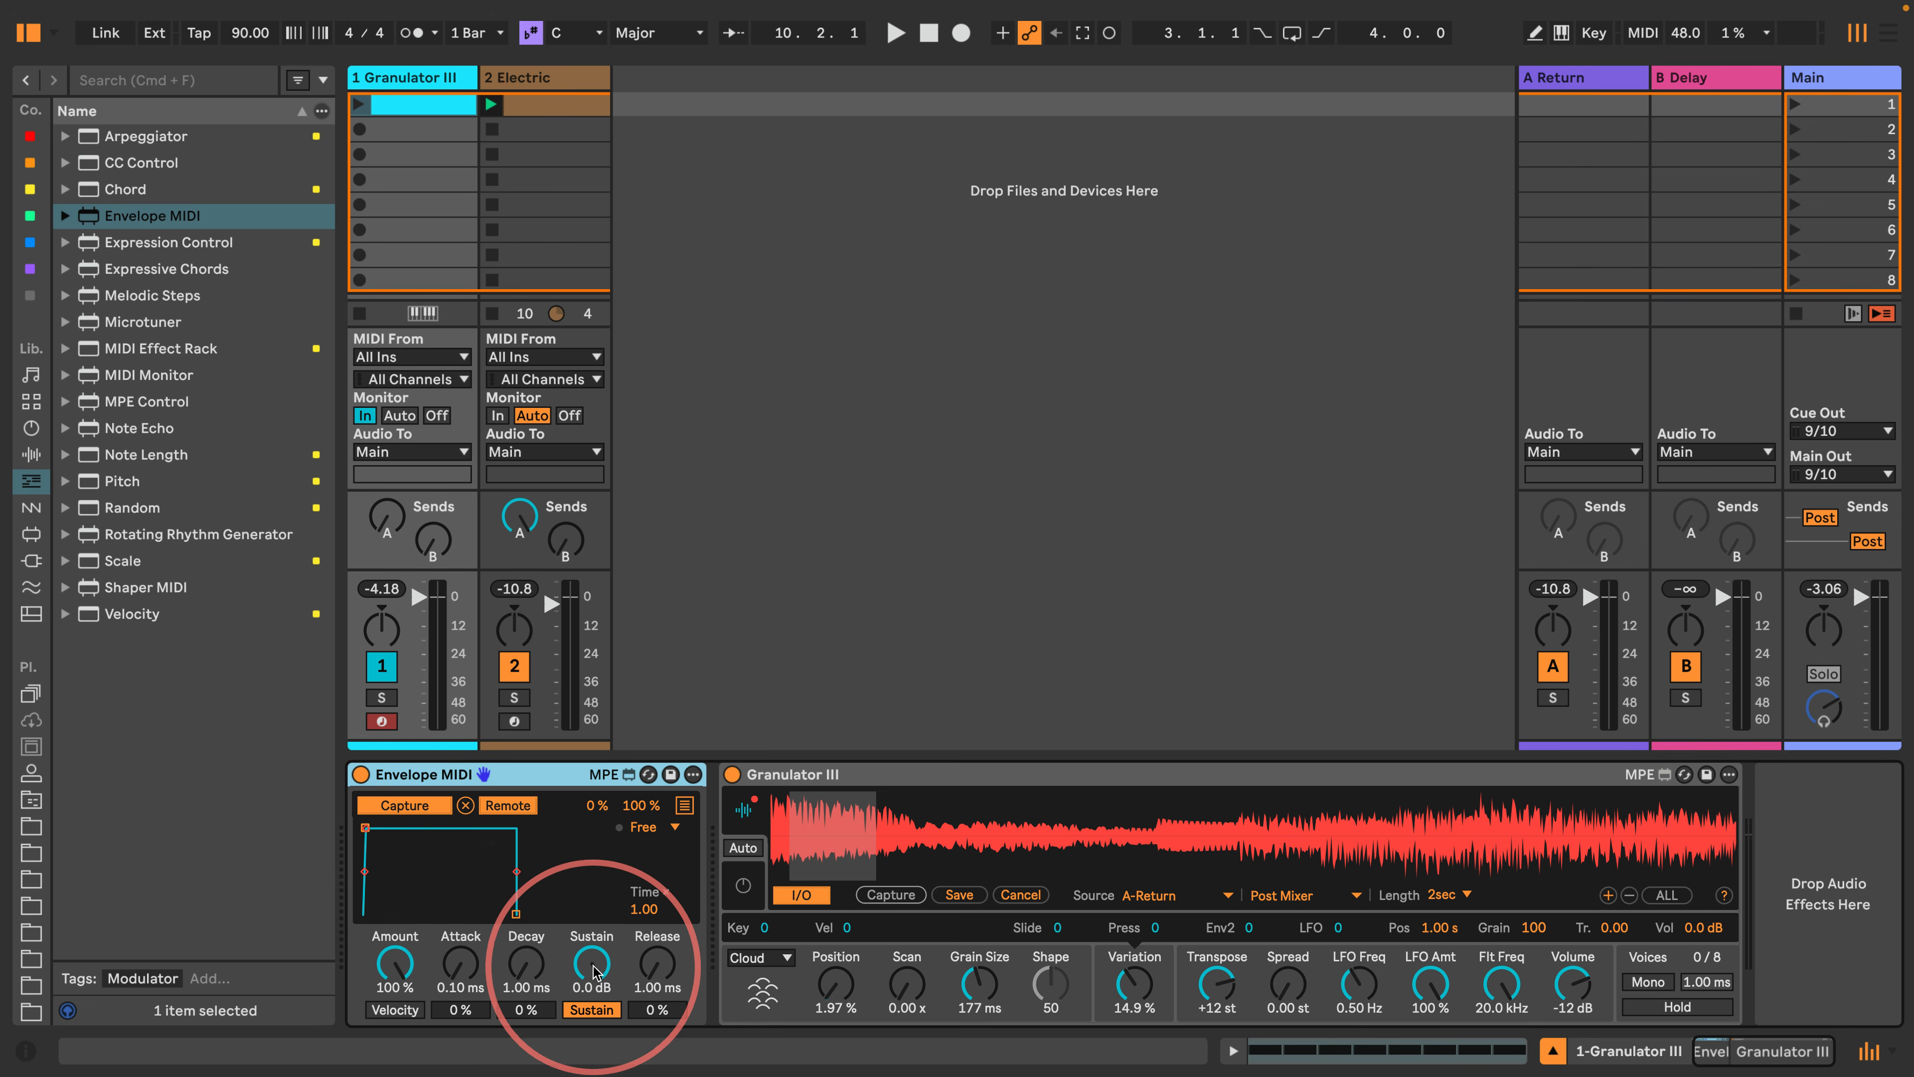
left_click(900, 893)
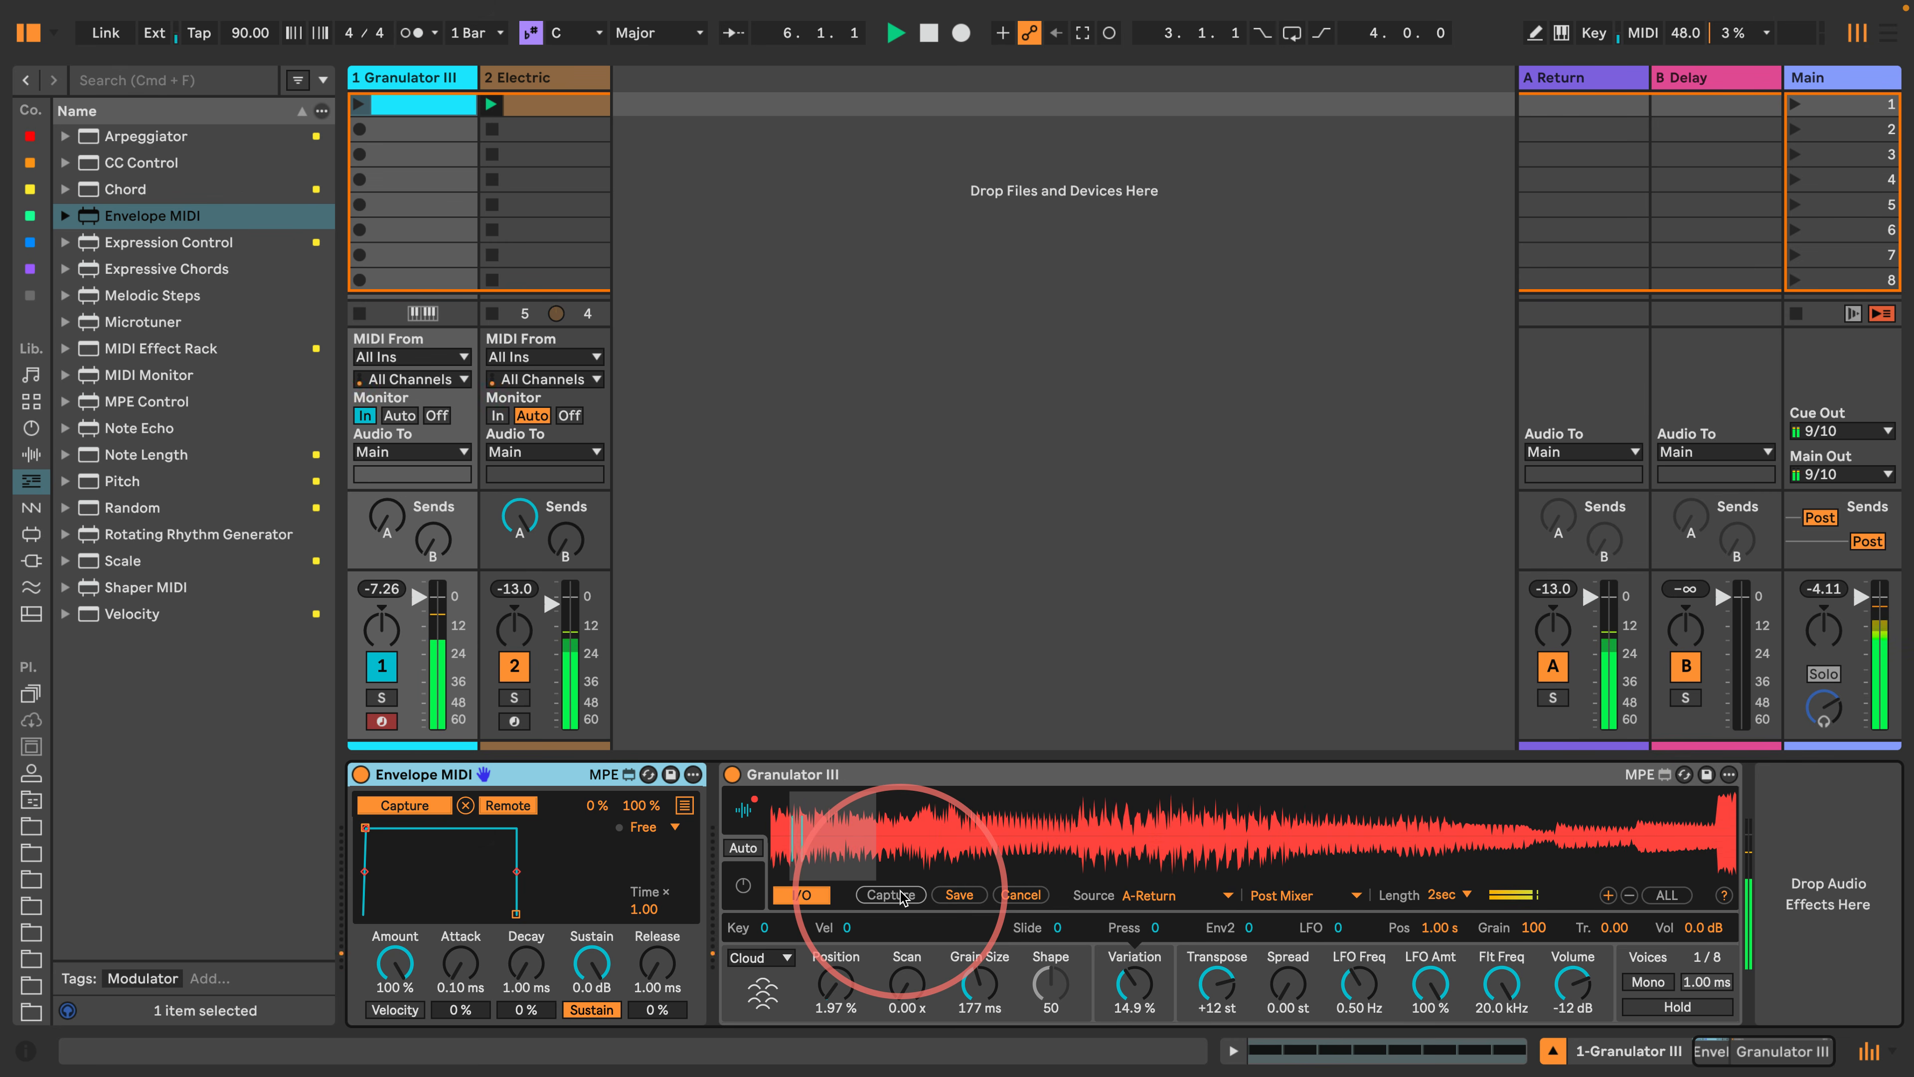
left_click(901, 895)
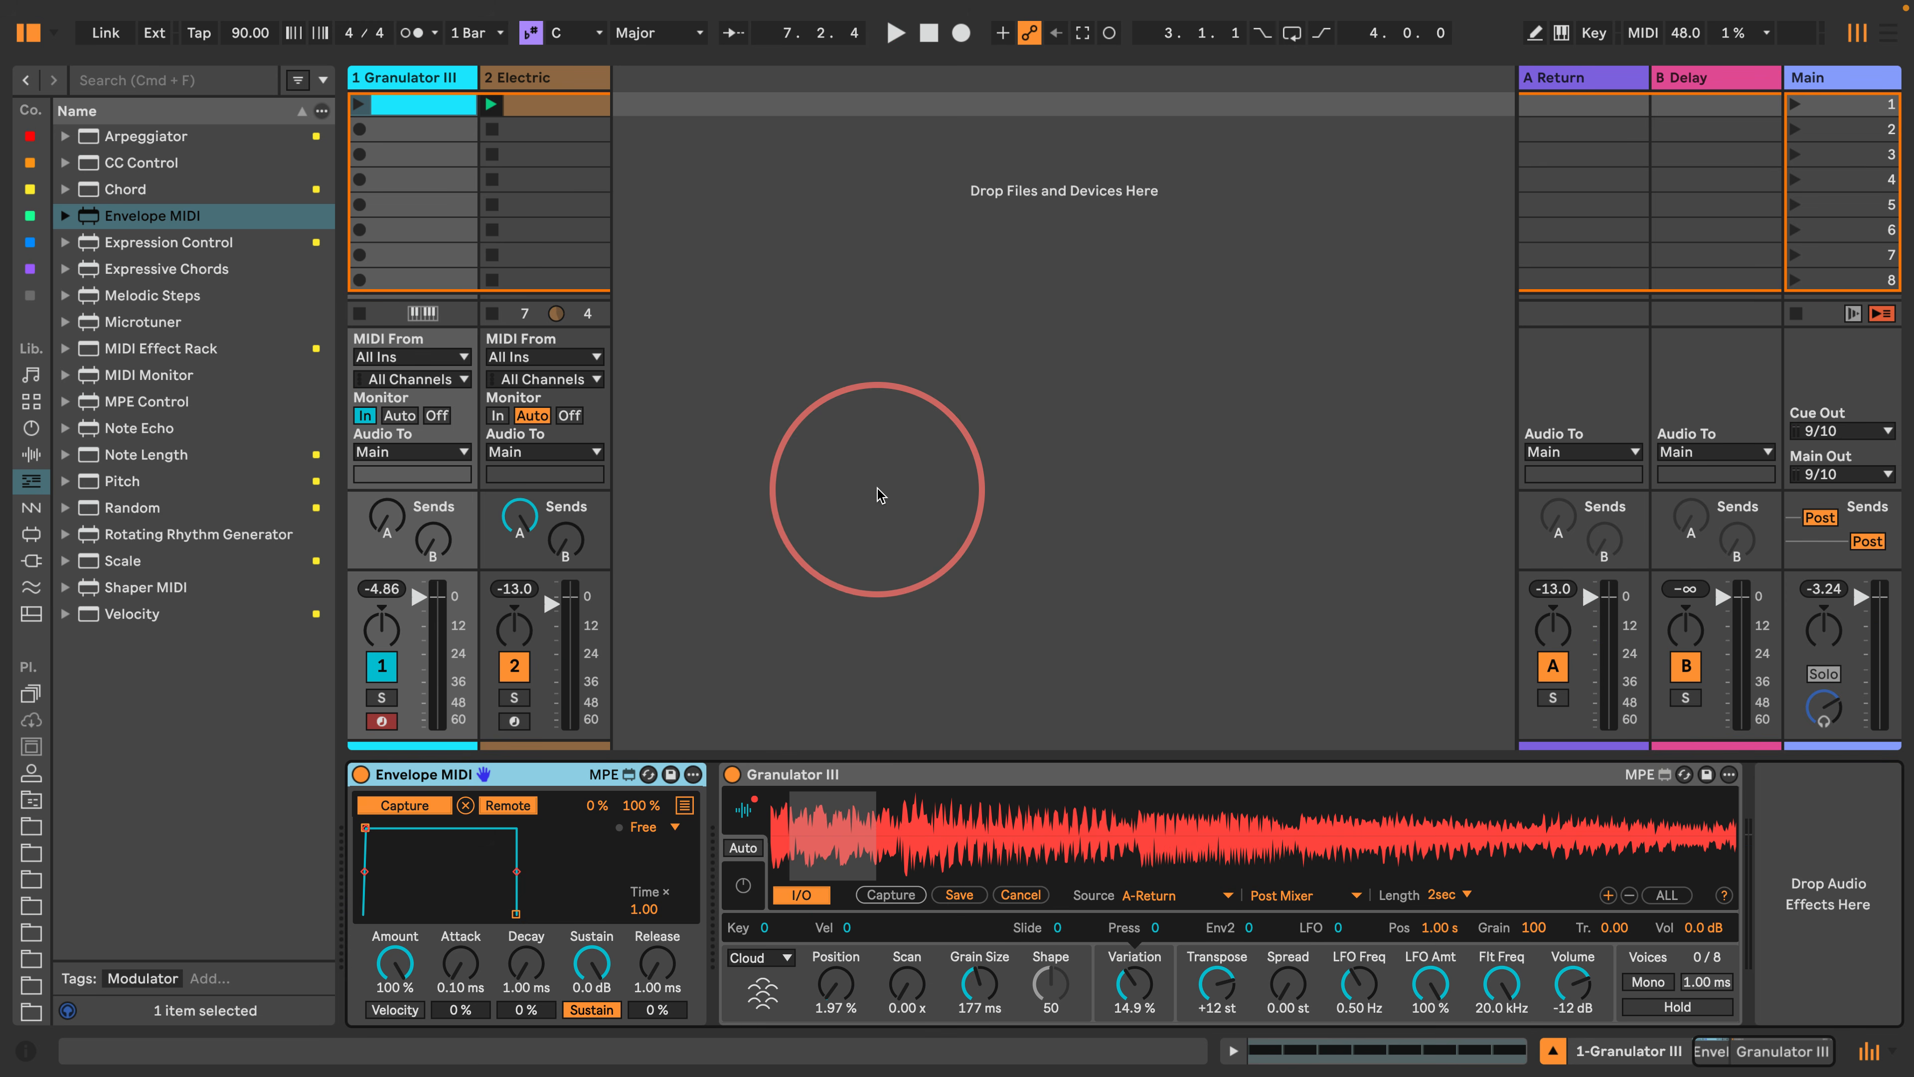
Create a one-bar clip in the Granulator III track's second slot, and fill it with C3 sixteenth notes, all selected.
double_click(408, 126)
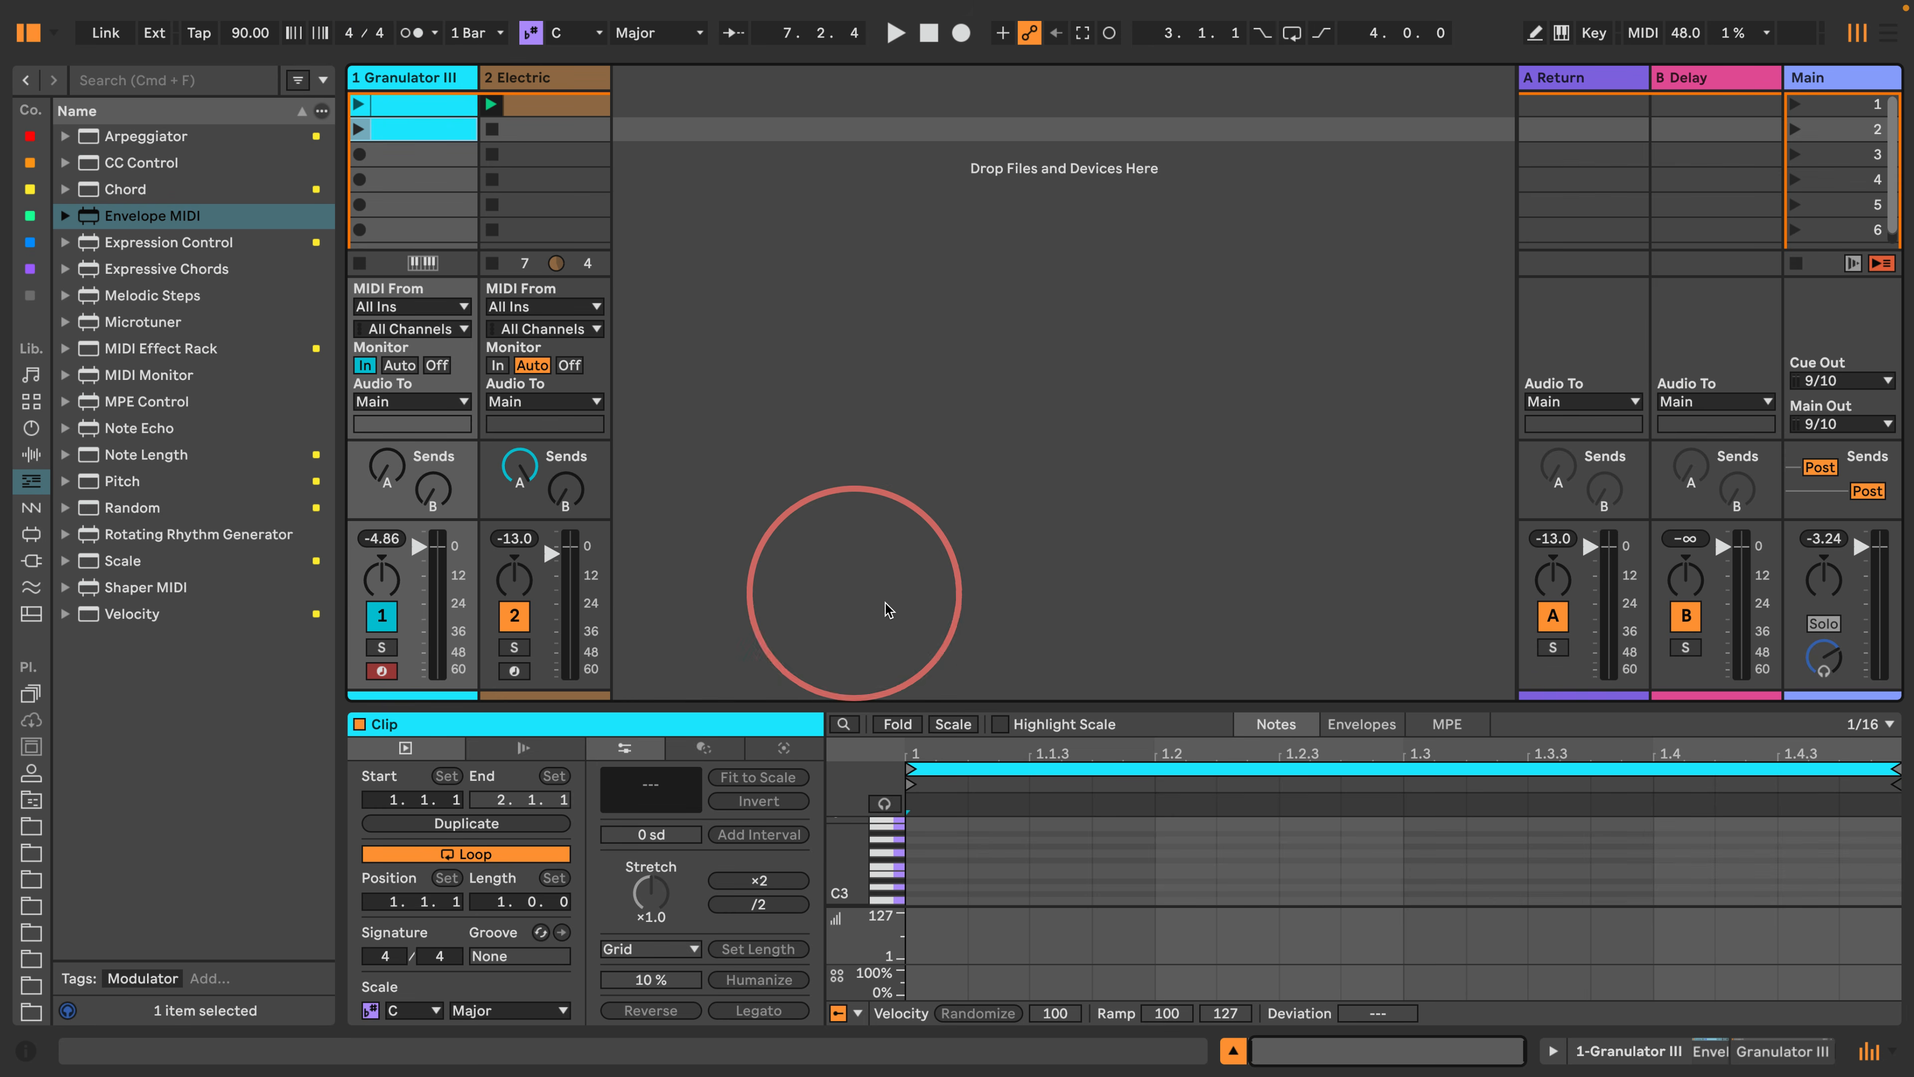
left_click_drag(875, 703, 876, 295)
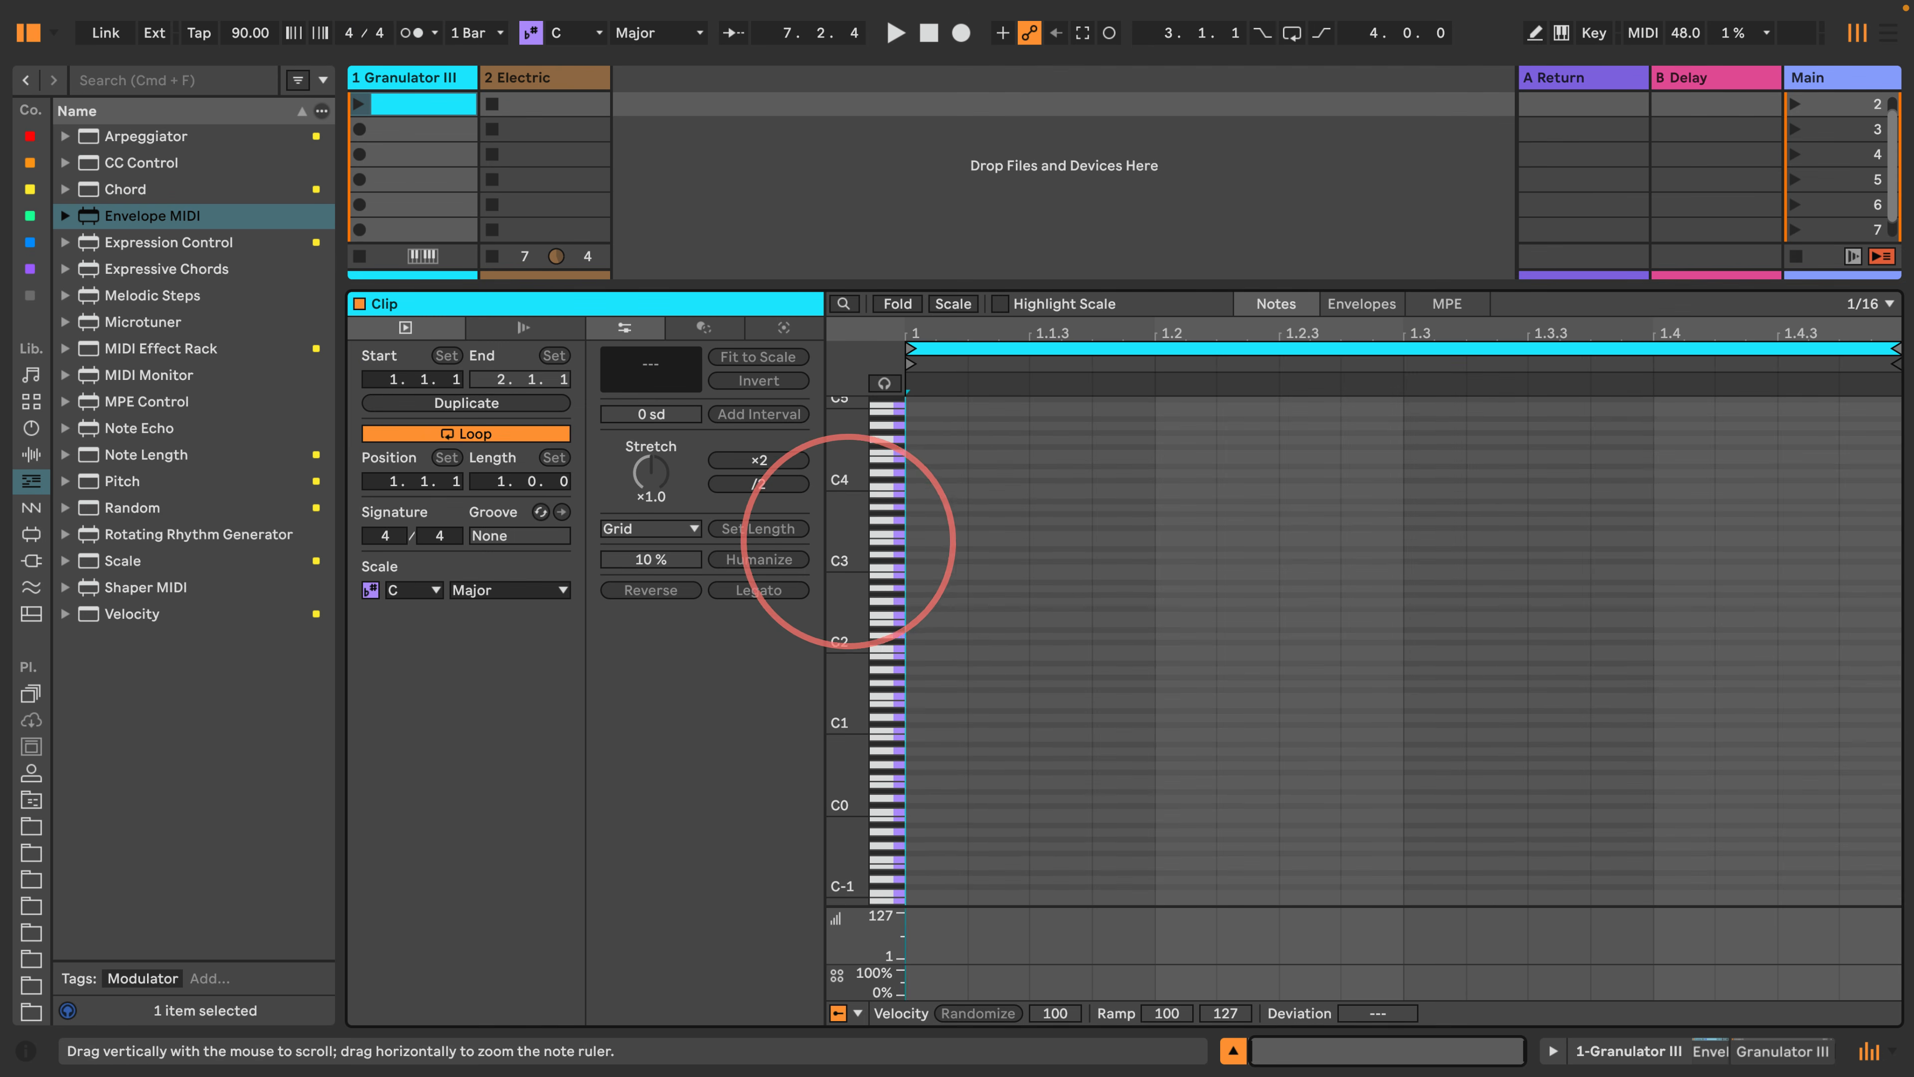
double_click(946, 570)
left_click_drag(817, 575, 853, 563)
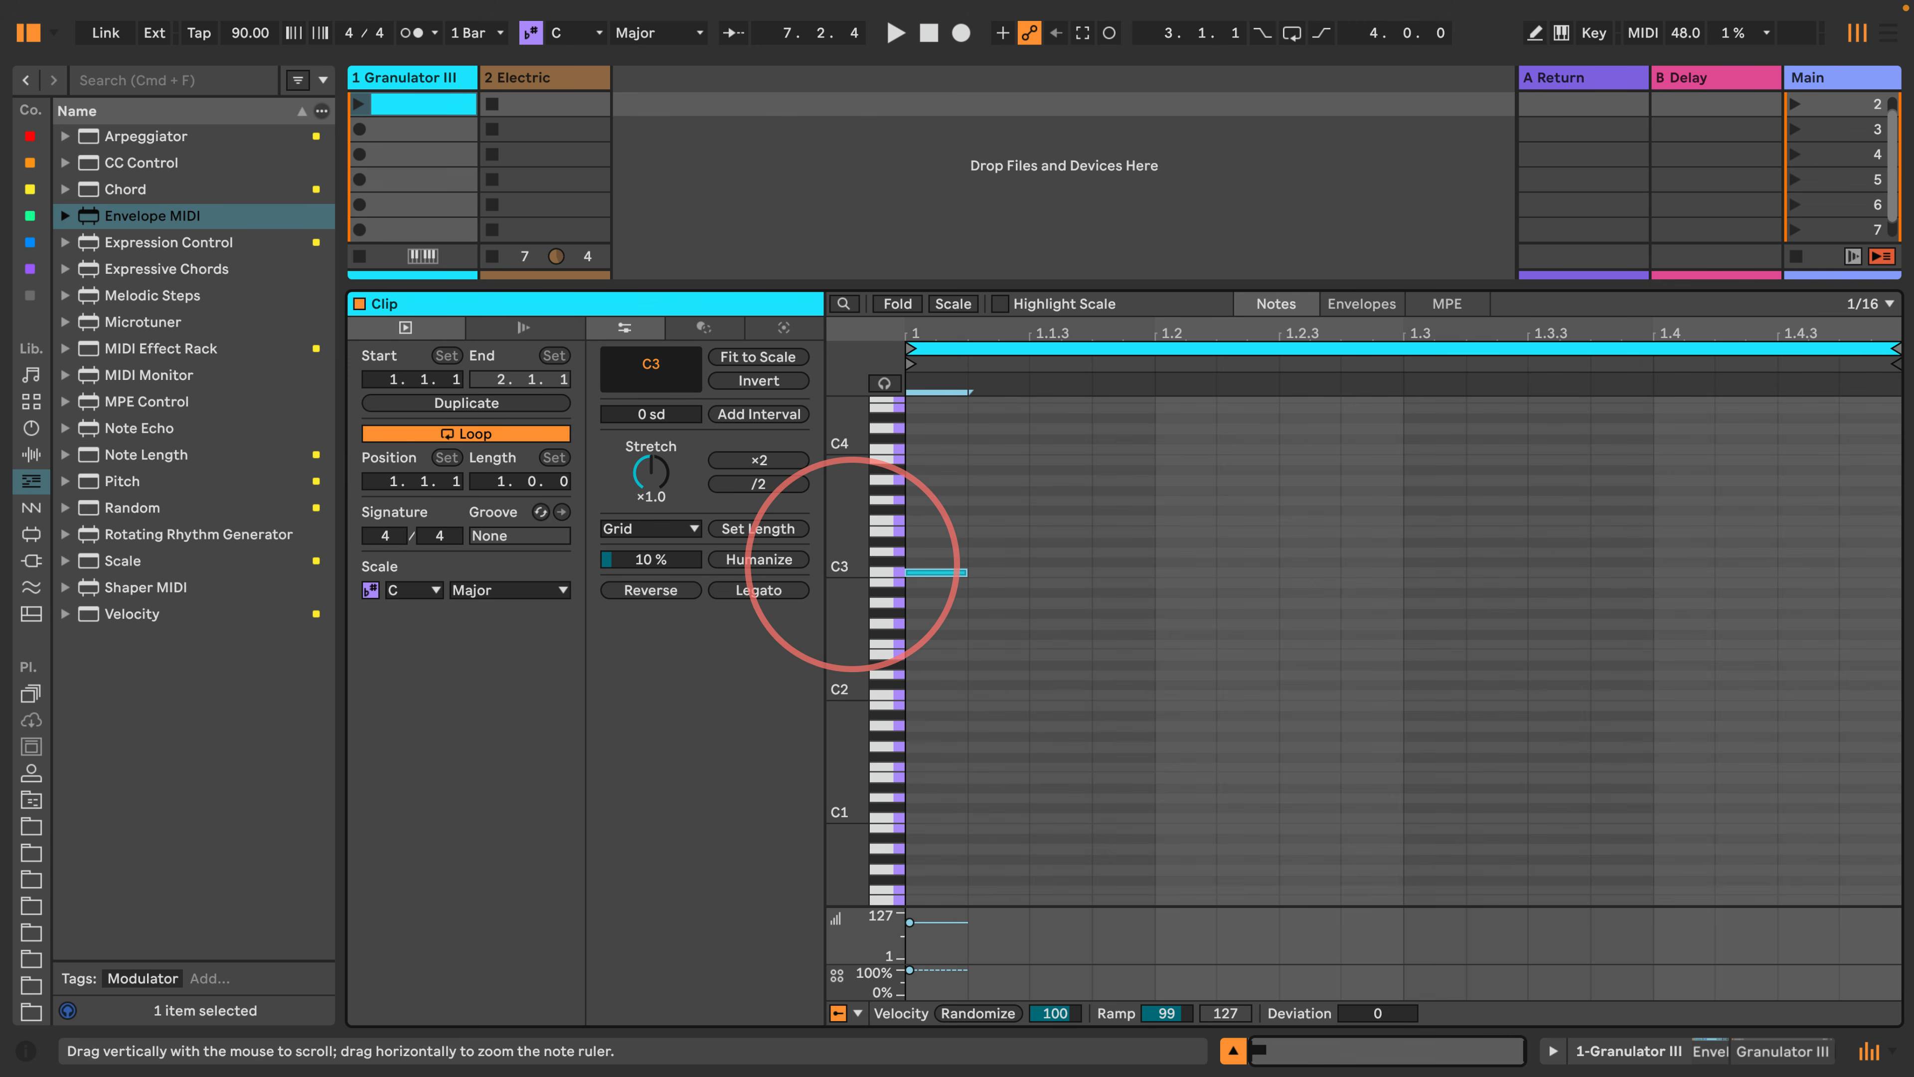
mouse_move(991, 571)
left_mouse_down()
mouse_move(1838, 562)
mouse_move(1658, 556)
mouse_move(939, 645)
mouse_move(1379, 531)
left_mouse_up()
key("b")
key("super+a")
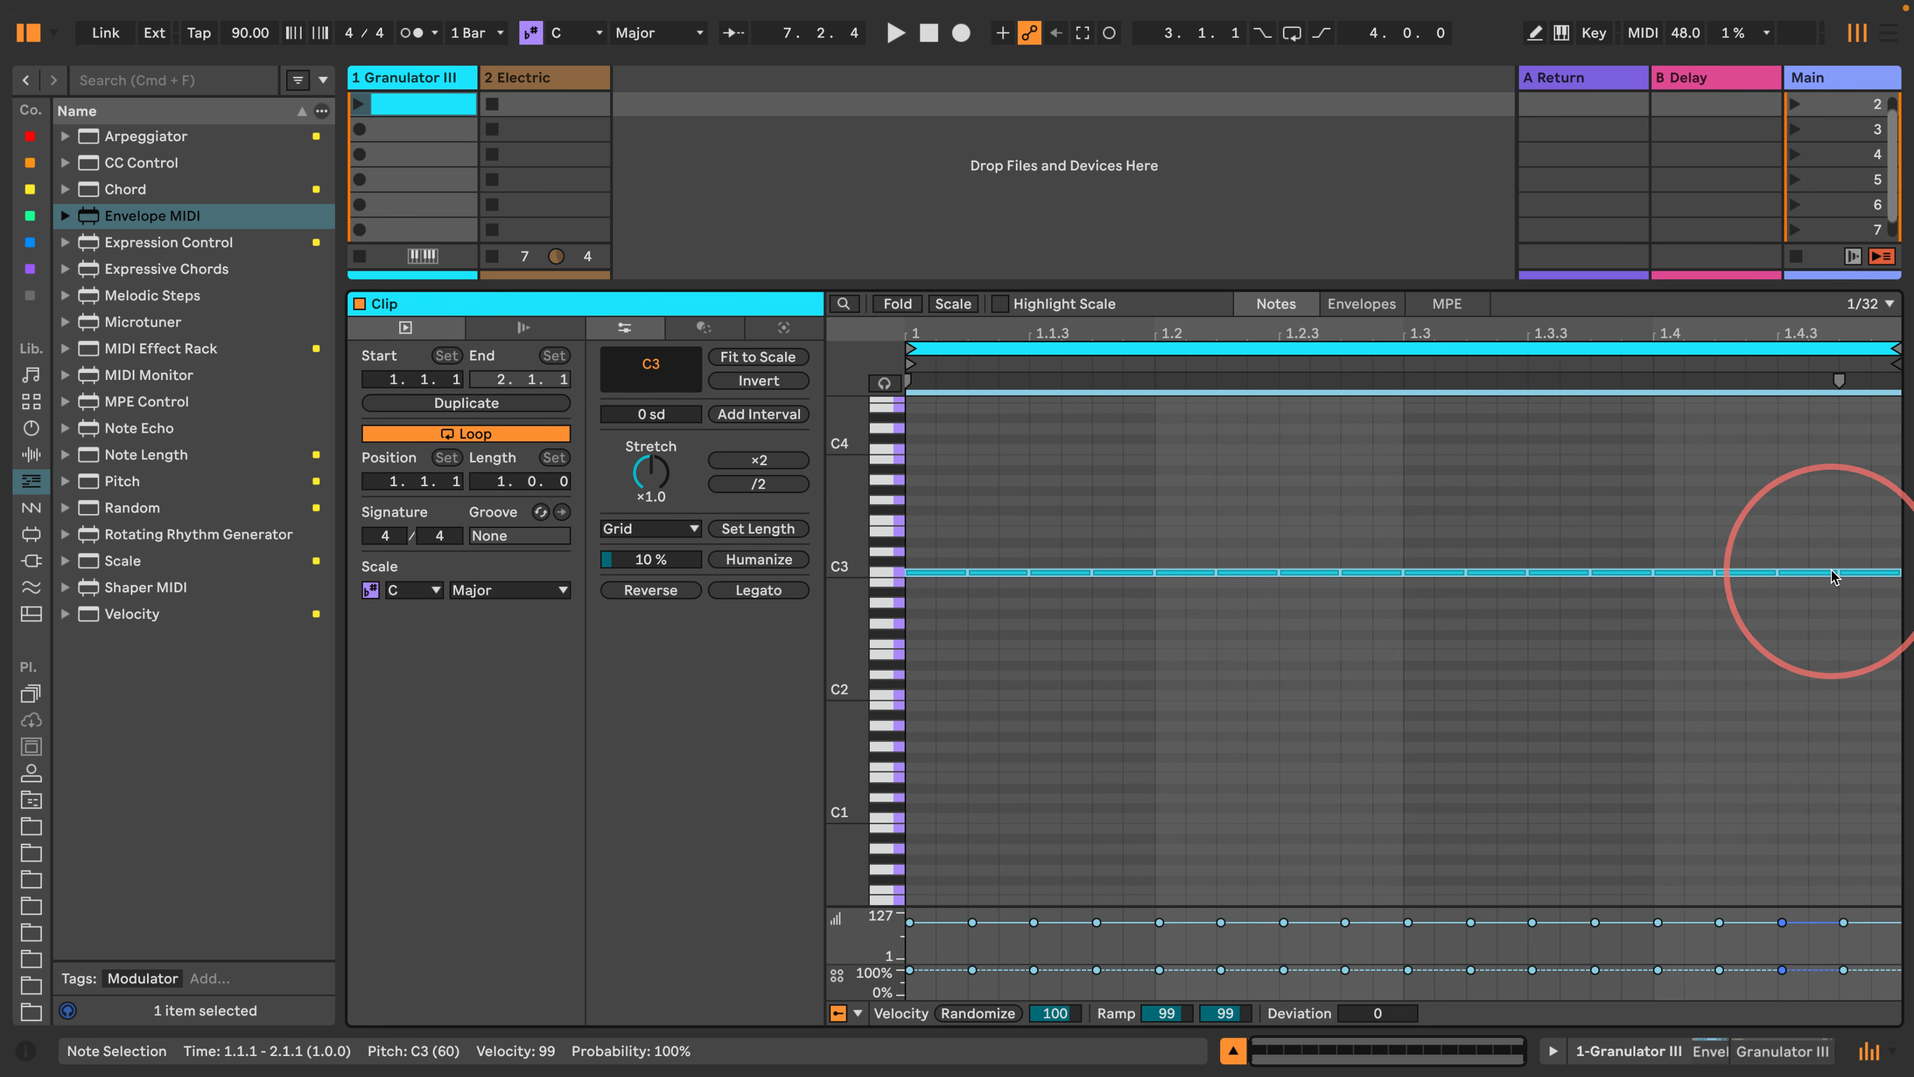
Shorten all the C3 sixteenth notes slightly to leave gaps between them, and launch the clip.
left_click_drag(1833, 572, 1829, 572)
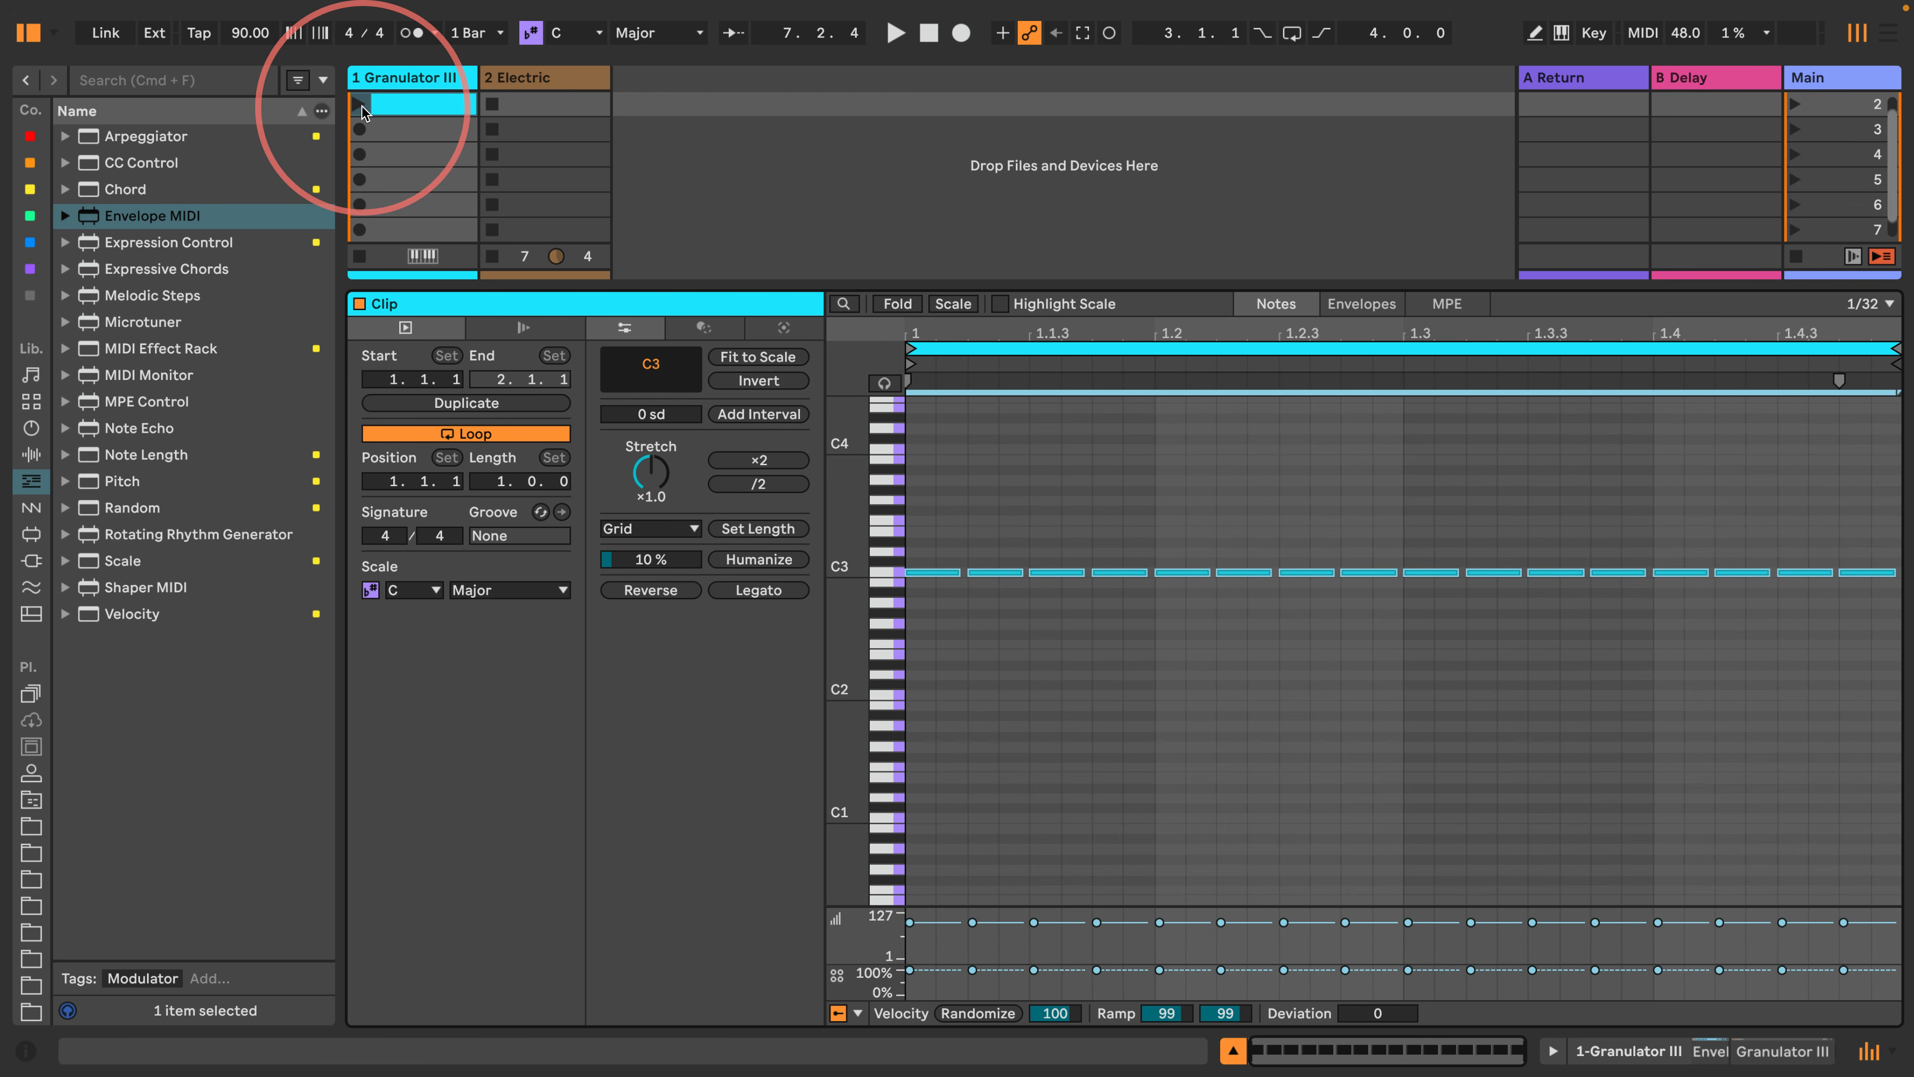
left_click(361, 106)
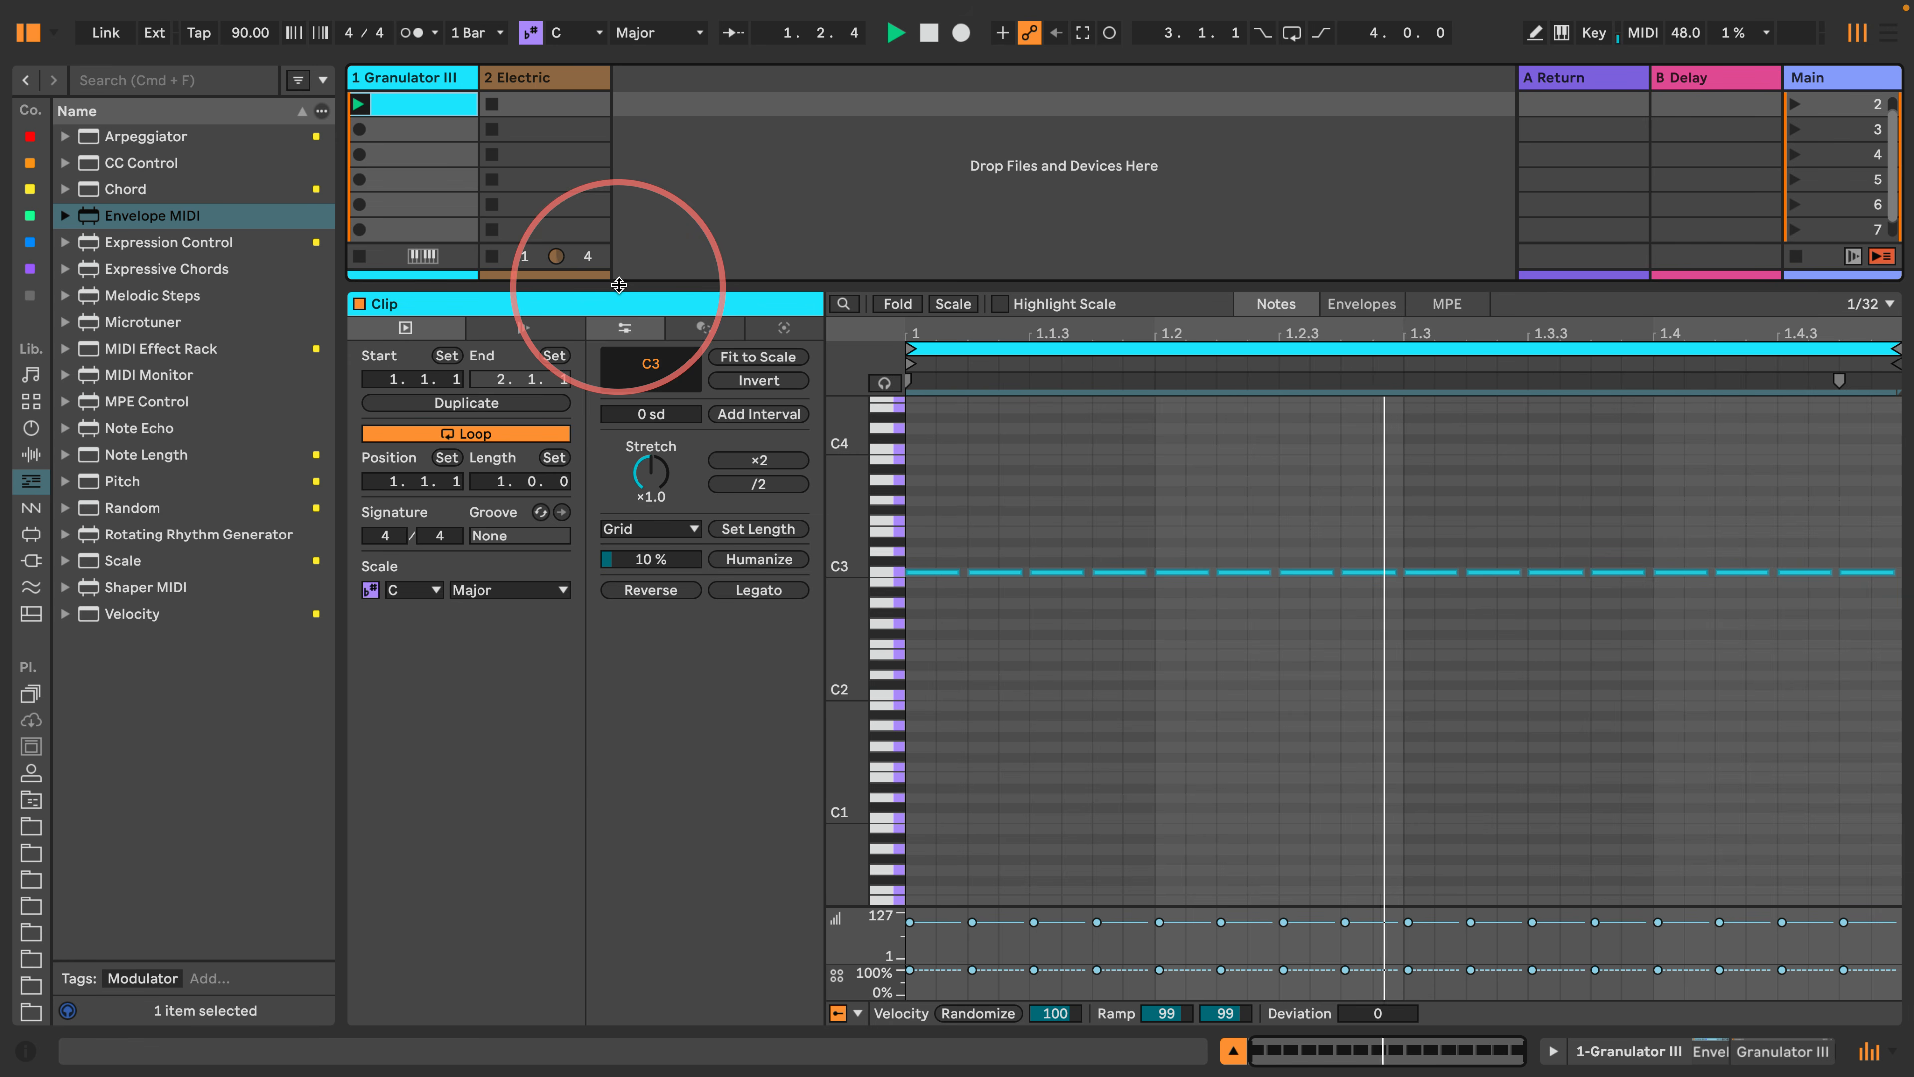
Show the track's devices beside a narrower browser, hide the clip view, and restart playback with the Granulator III track's monitoring set to Auto.
left_click(1553, 1050)
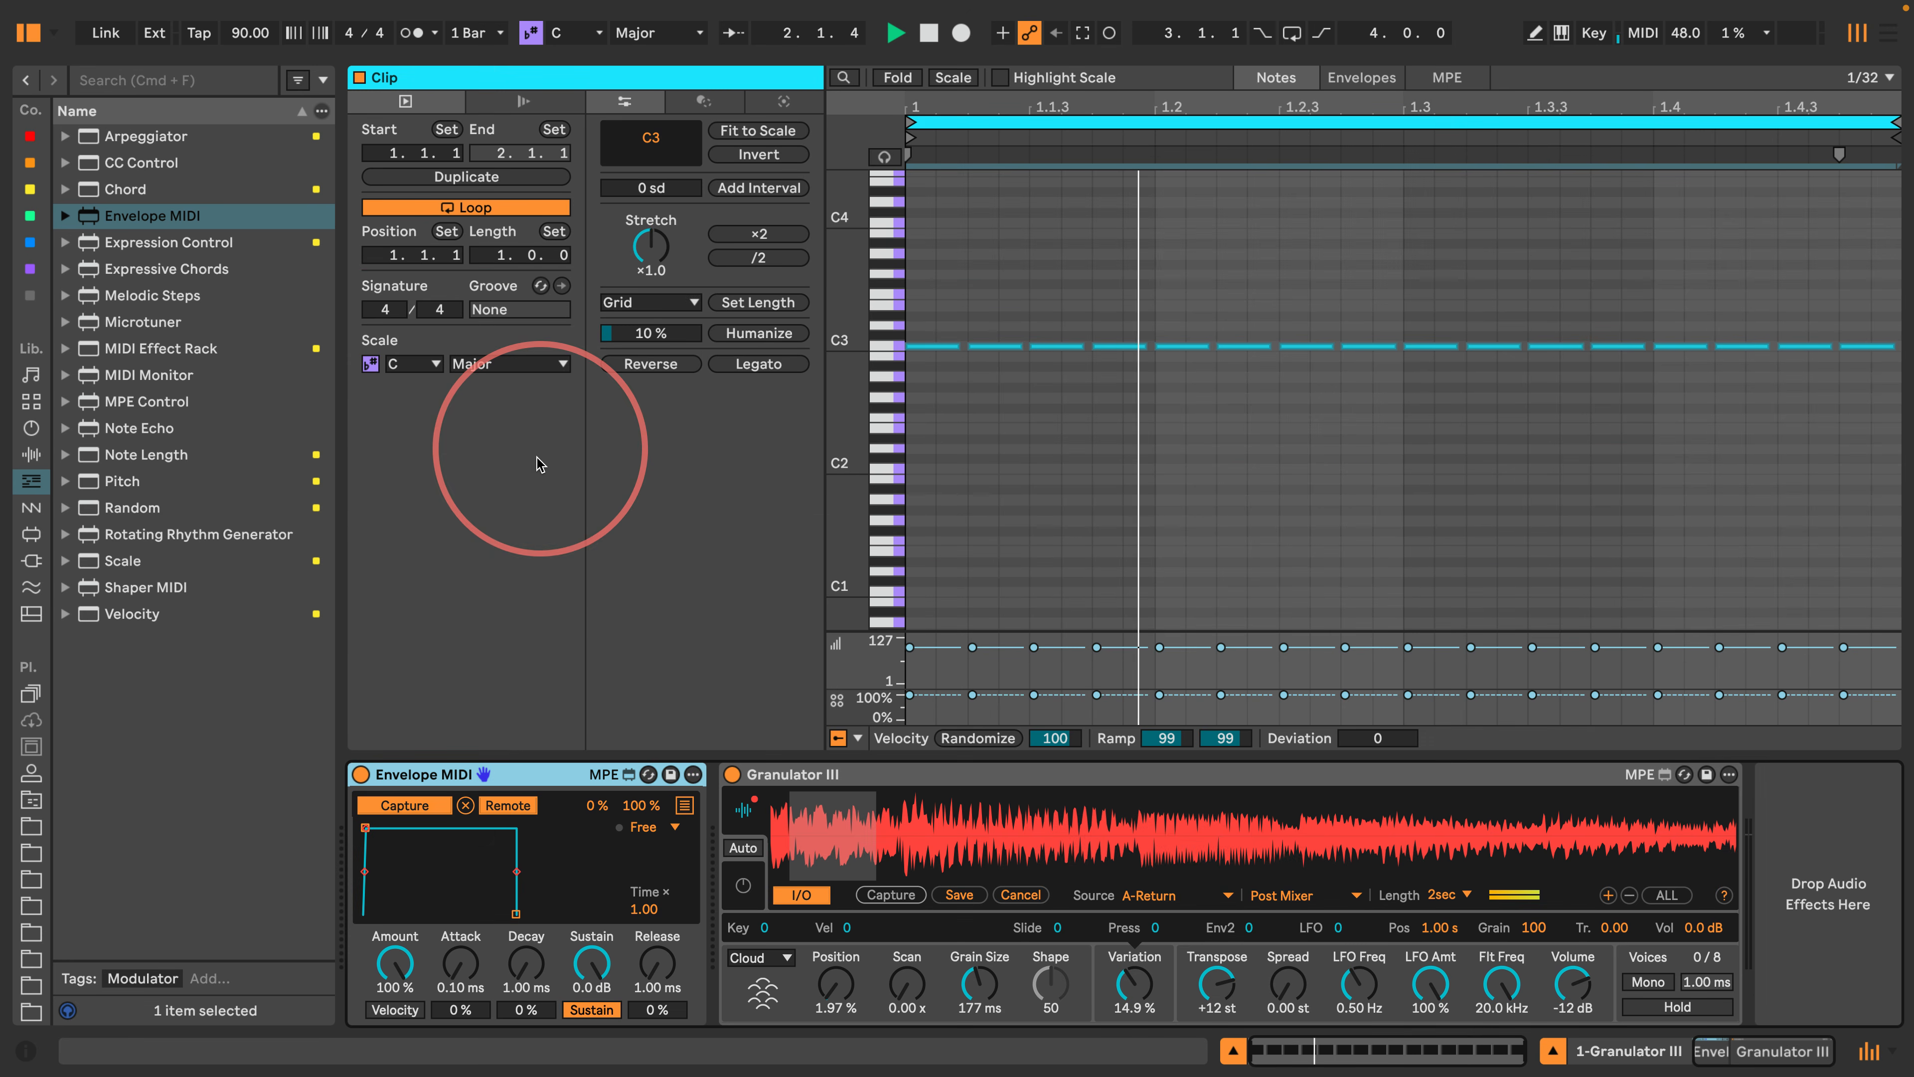
left_click_drag(341, 497, 239, 528)
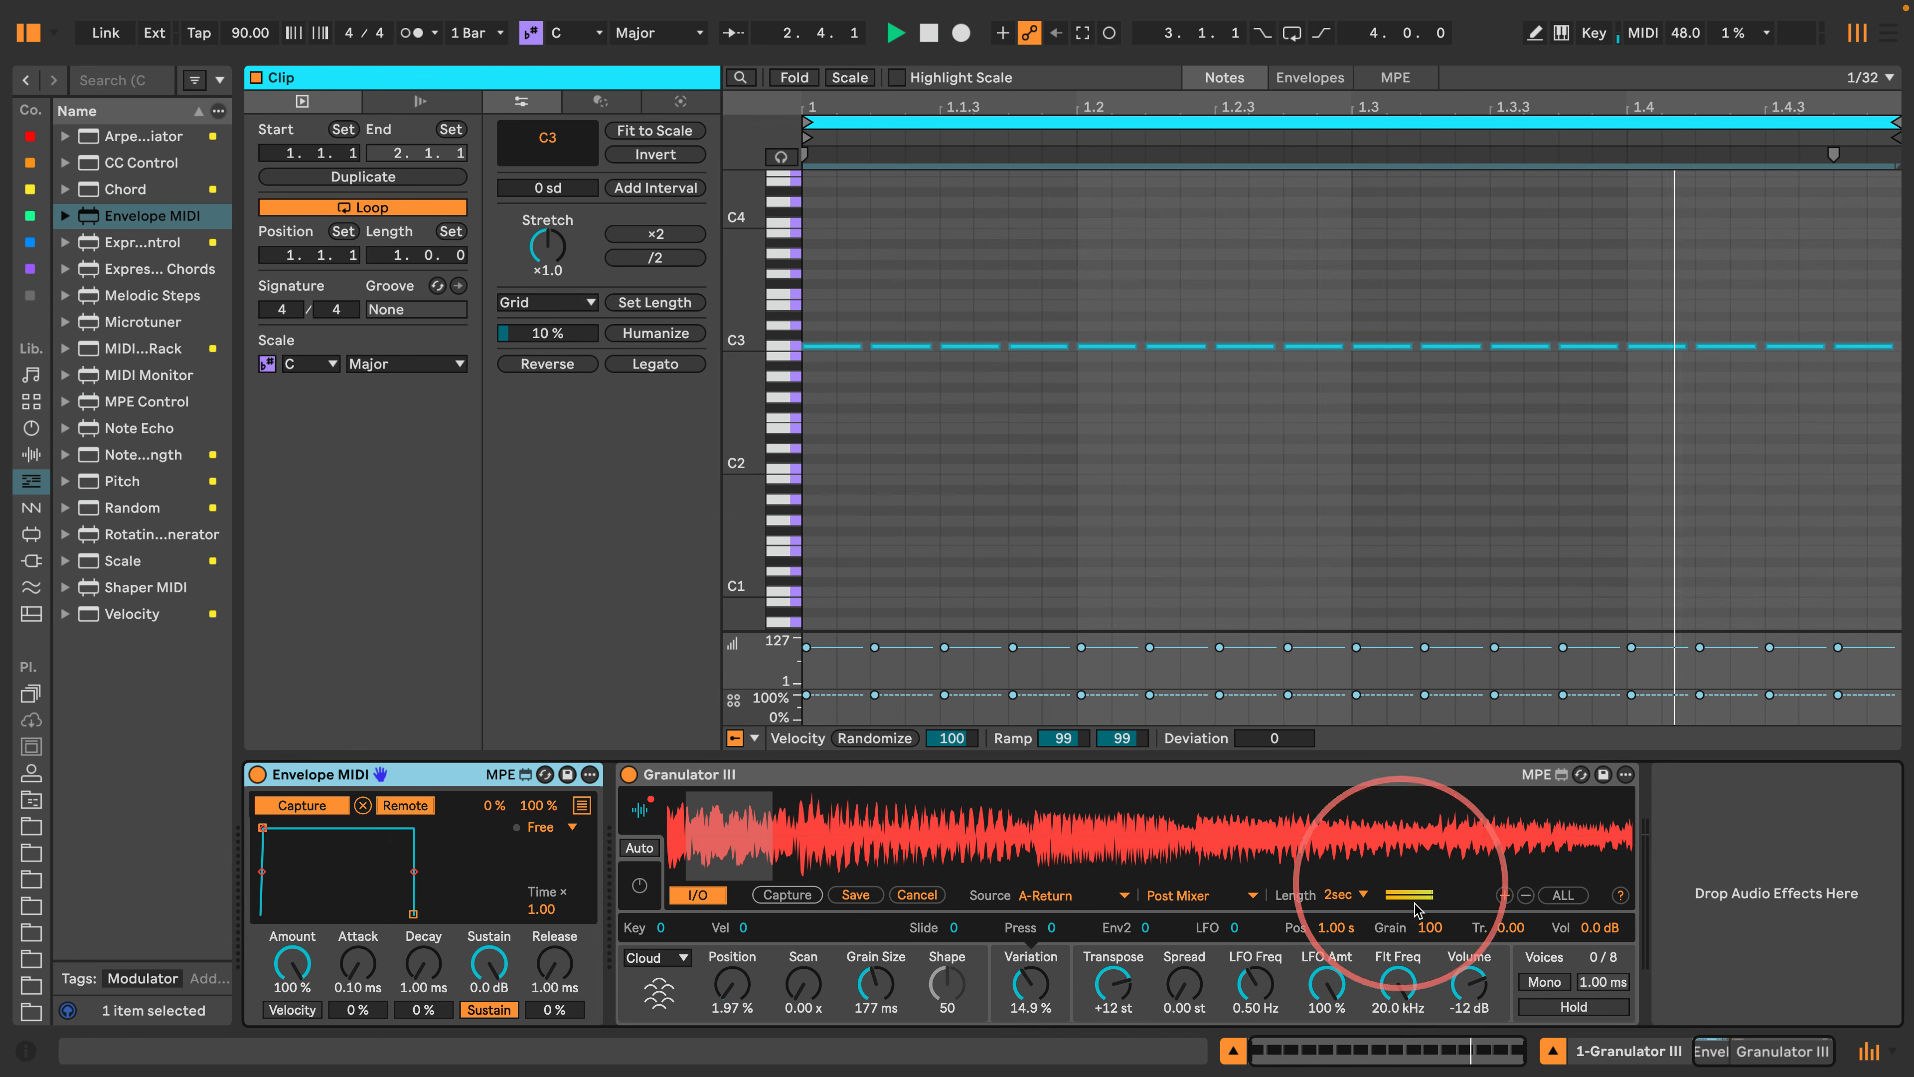
left_click(1232, 1050)
left_click(296, 415)
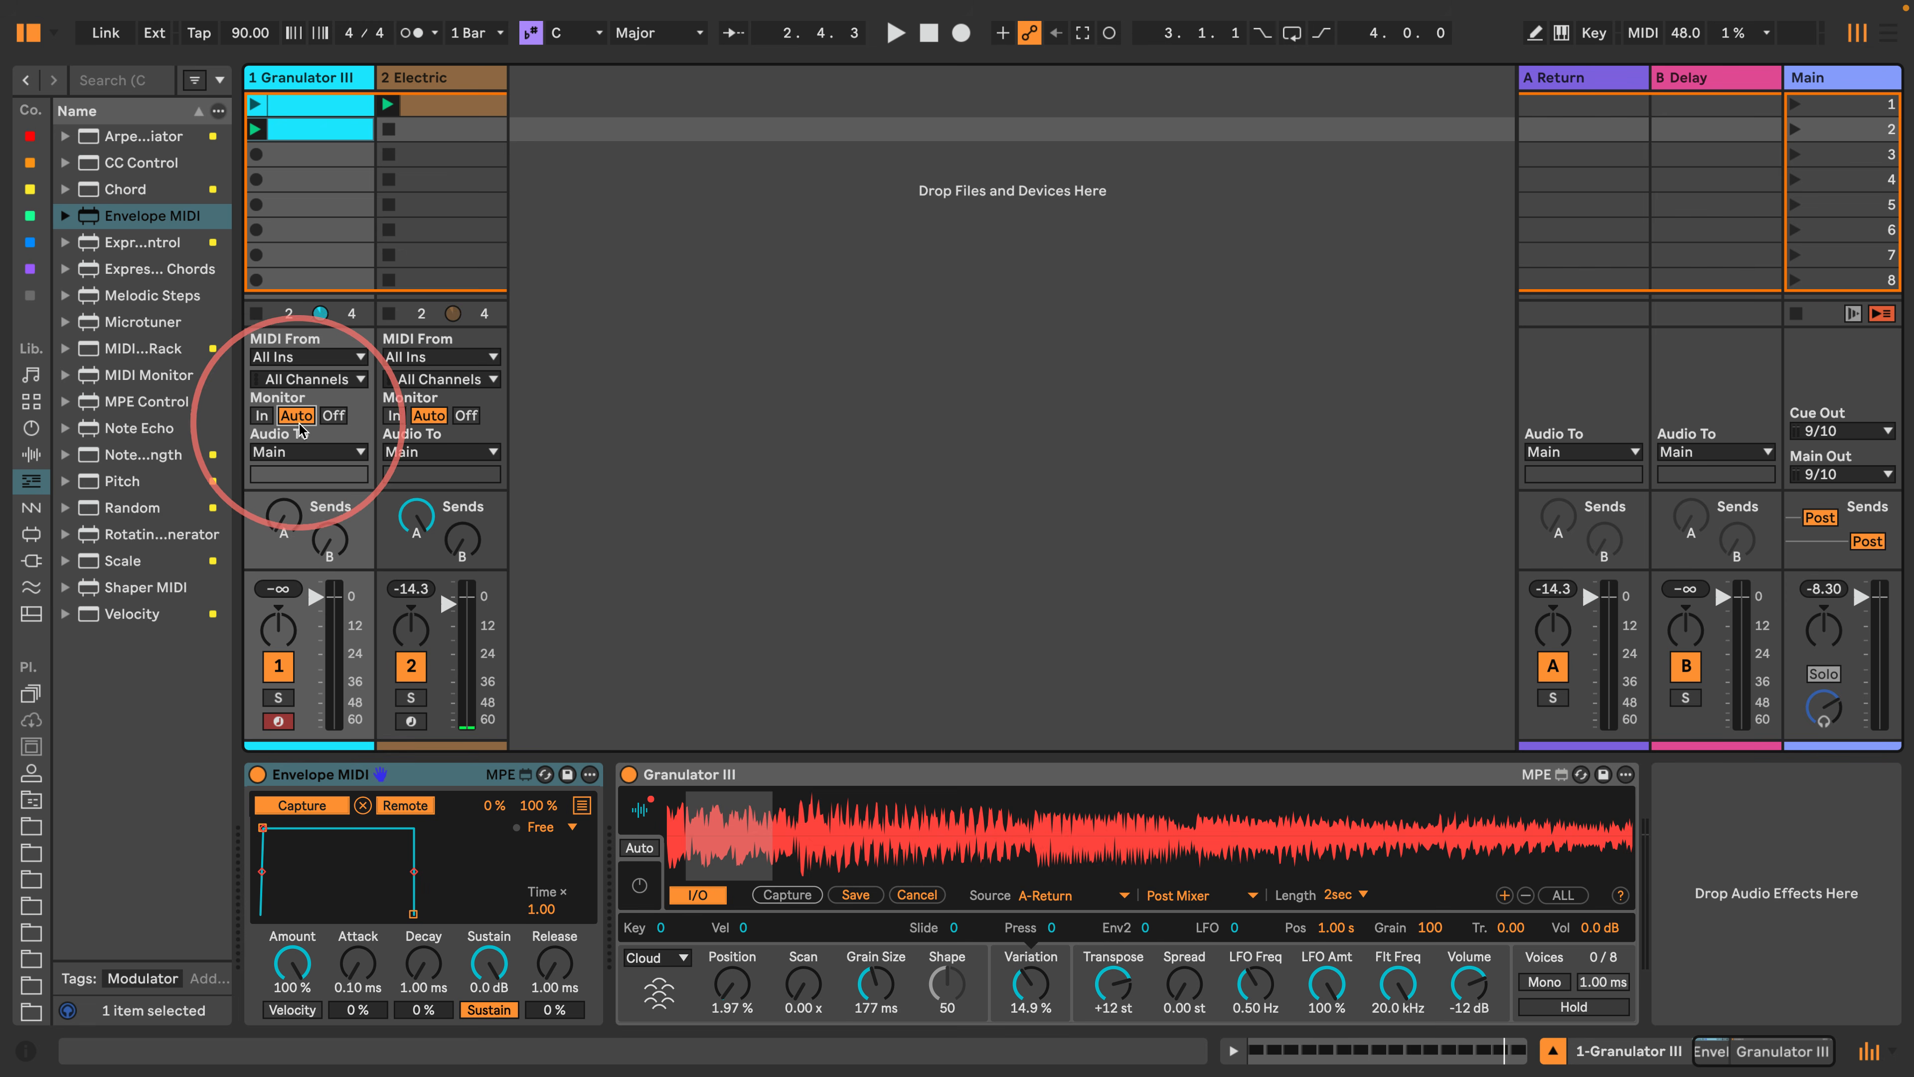
key("space")
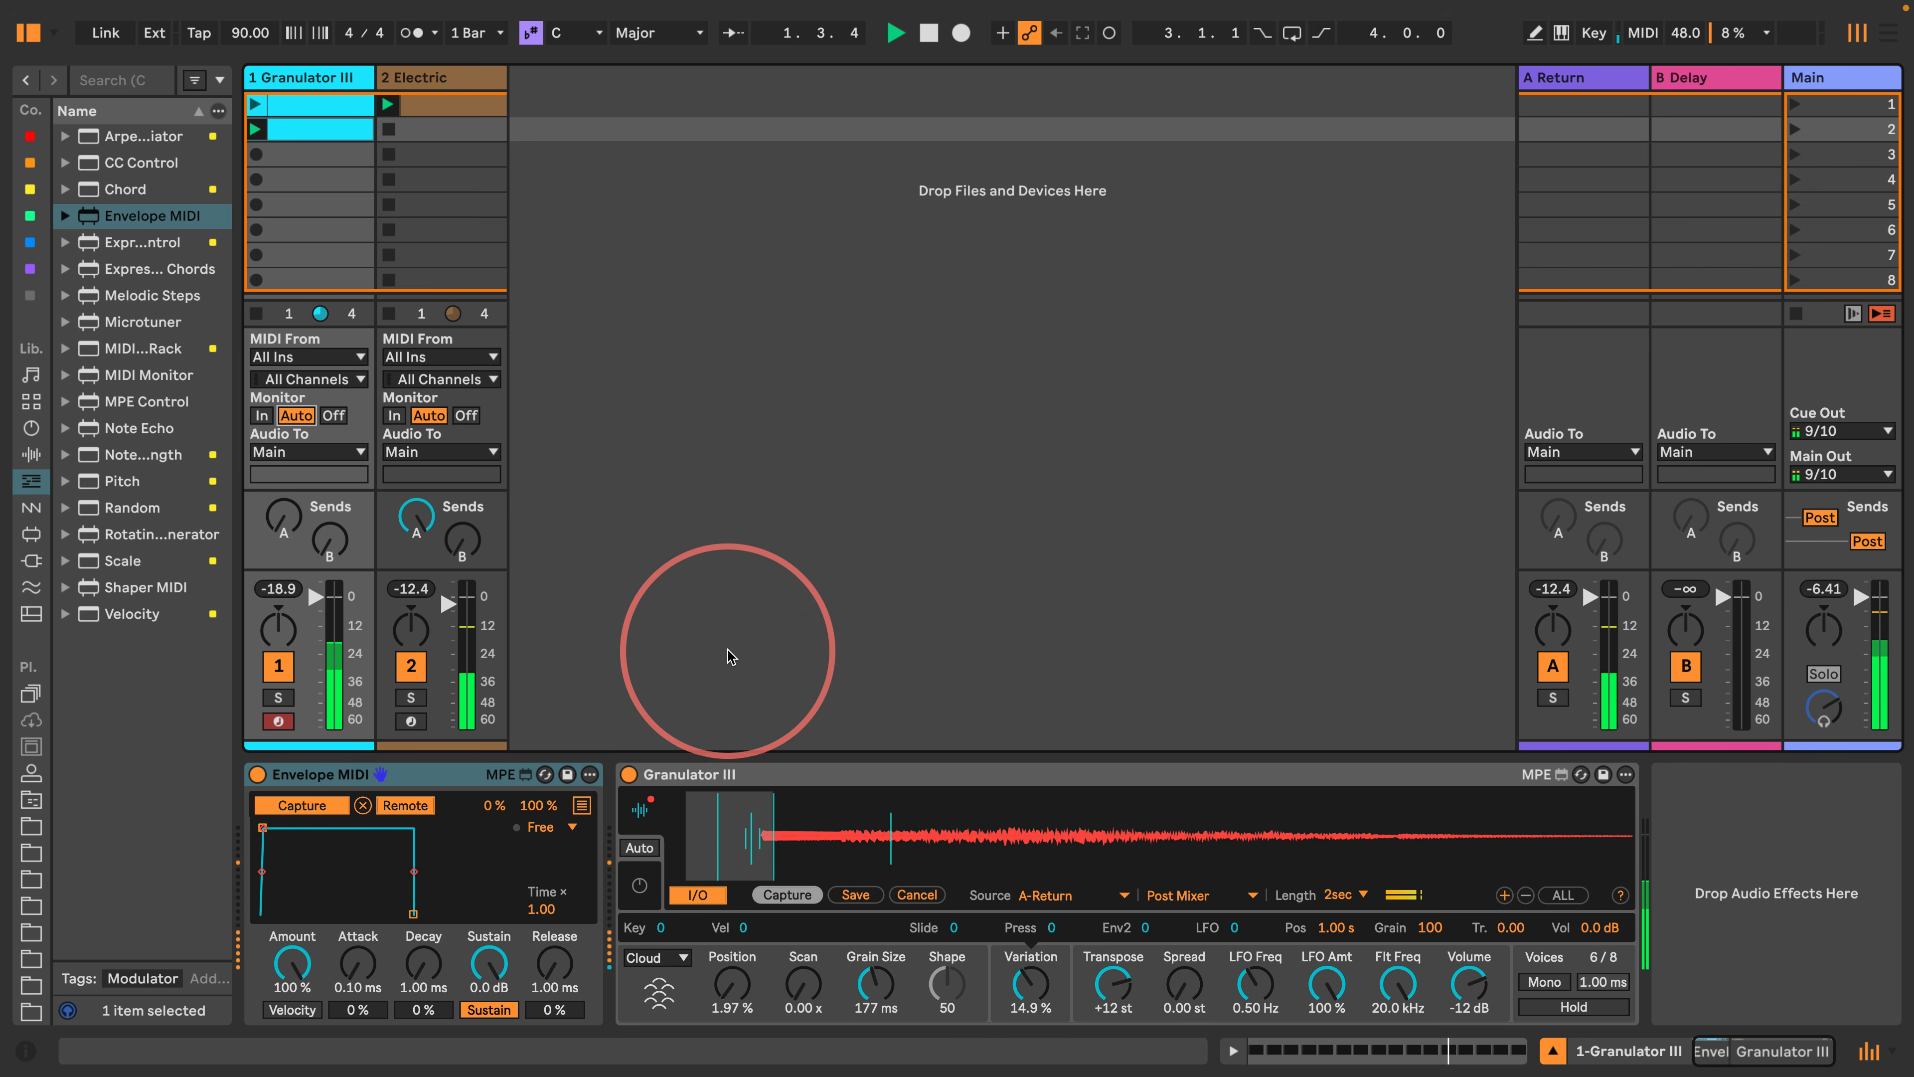
Set Granulator III's Grain Size to 10.2 ms, its Envelope 1 release to 212 ms and its Variation to 0.22 % during playback.
left_click_drag(874, 981, 849, 1012)
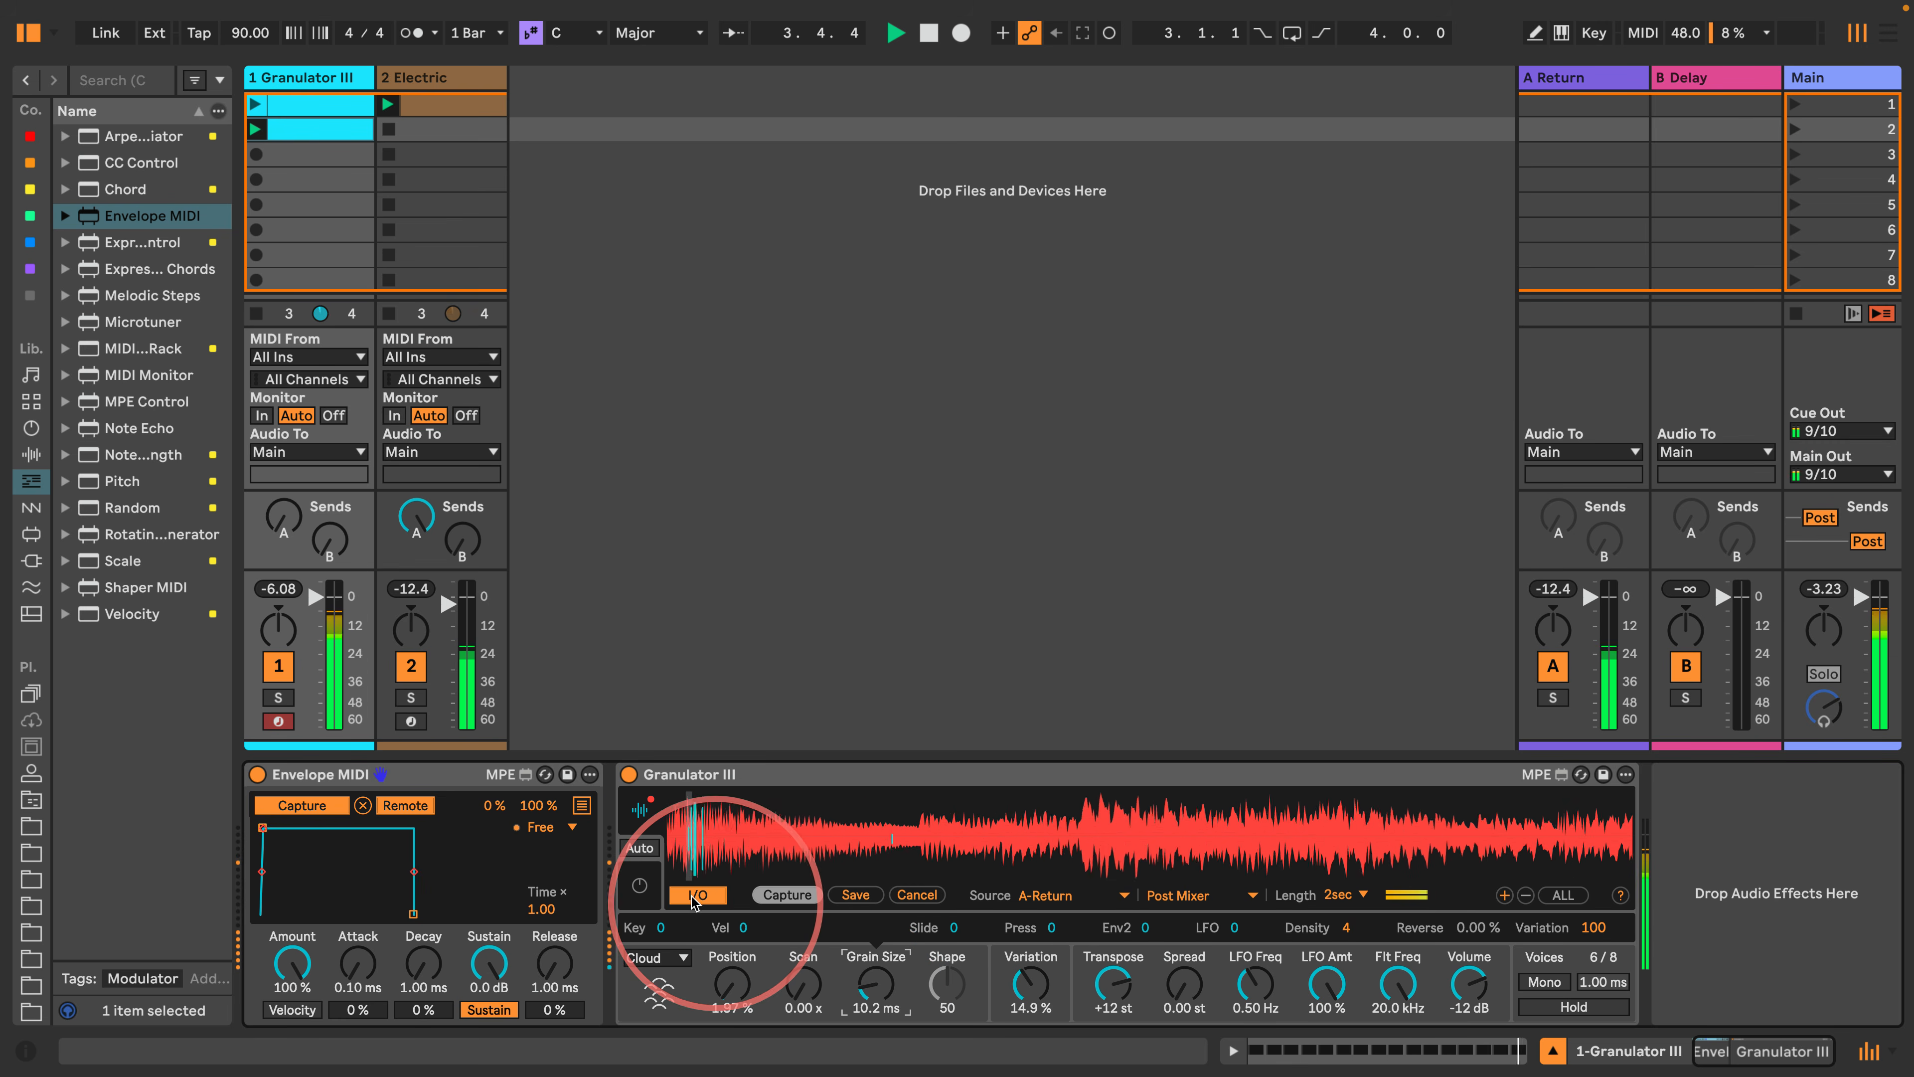
left_click(644, 885)
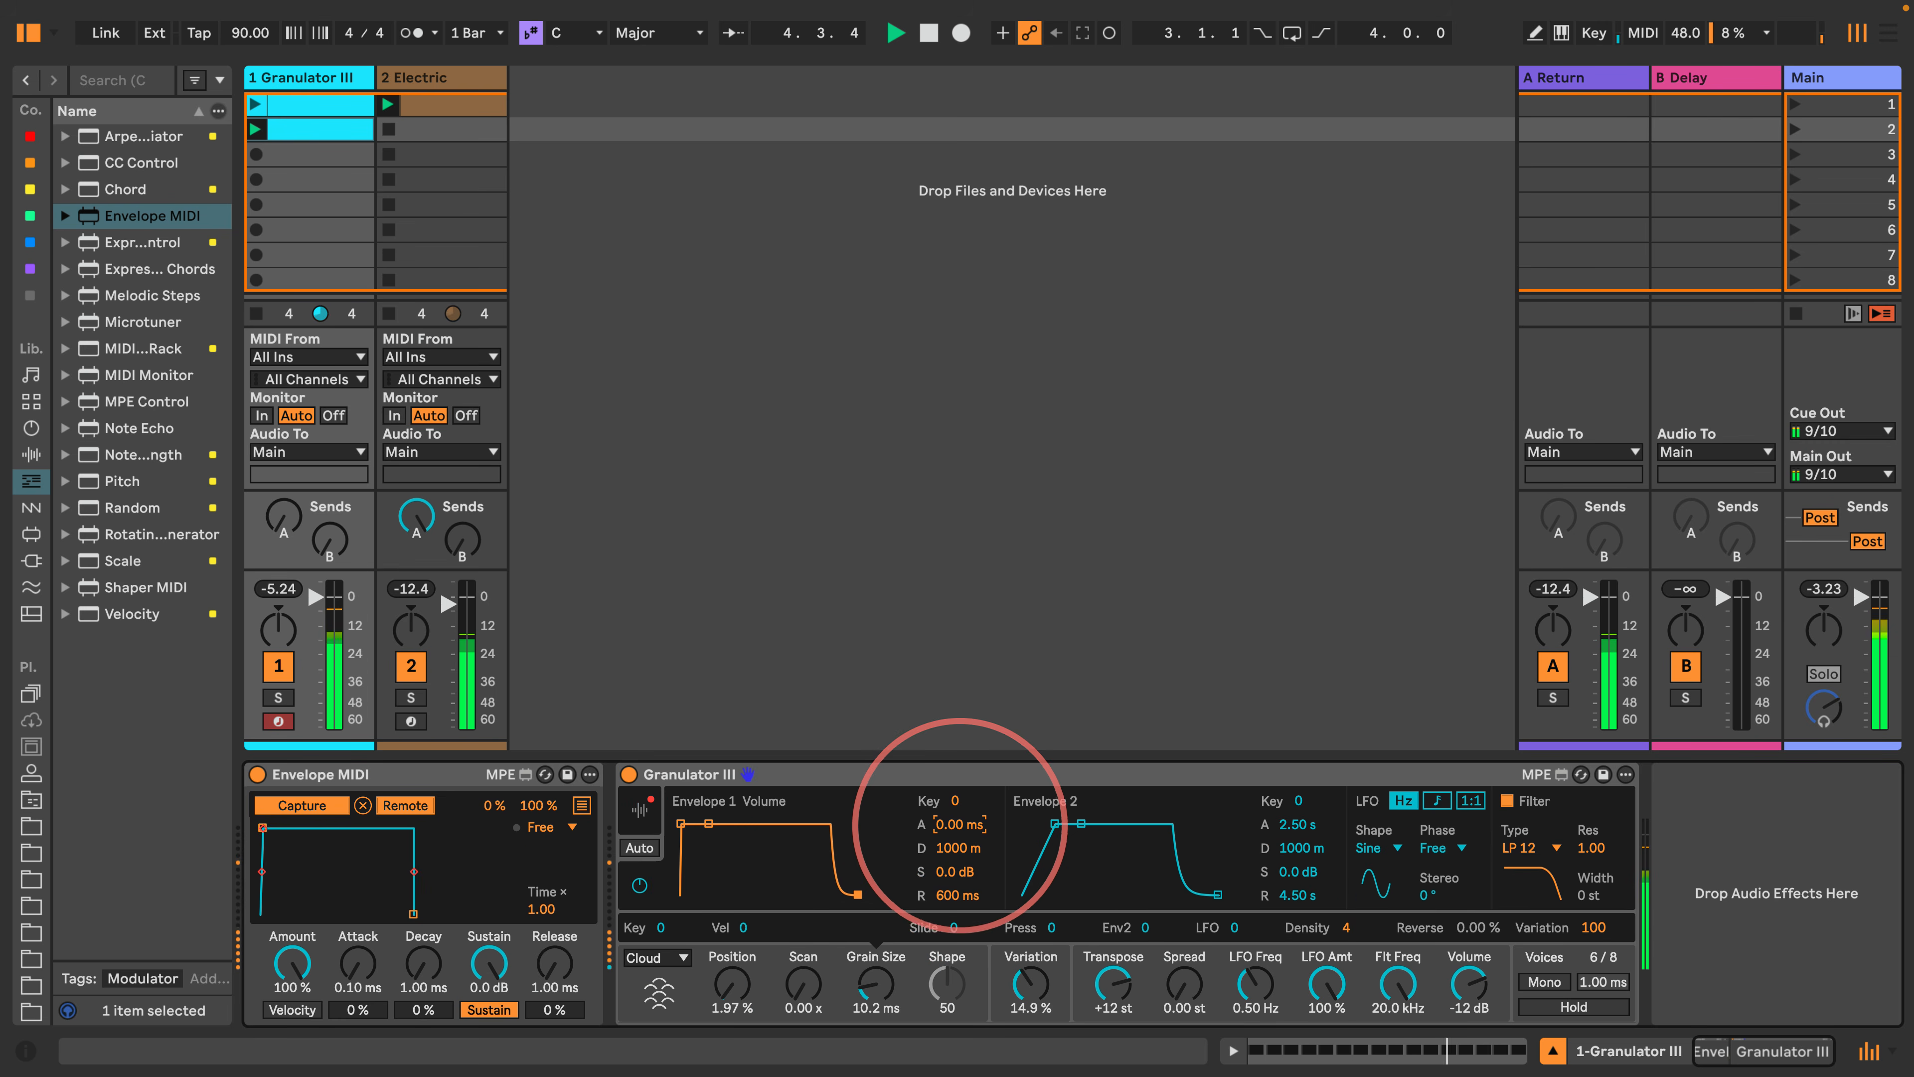
left_click_drag(942, 894, 956, 949)
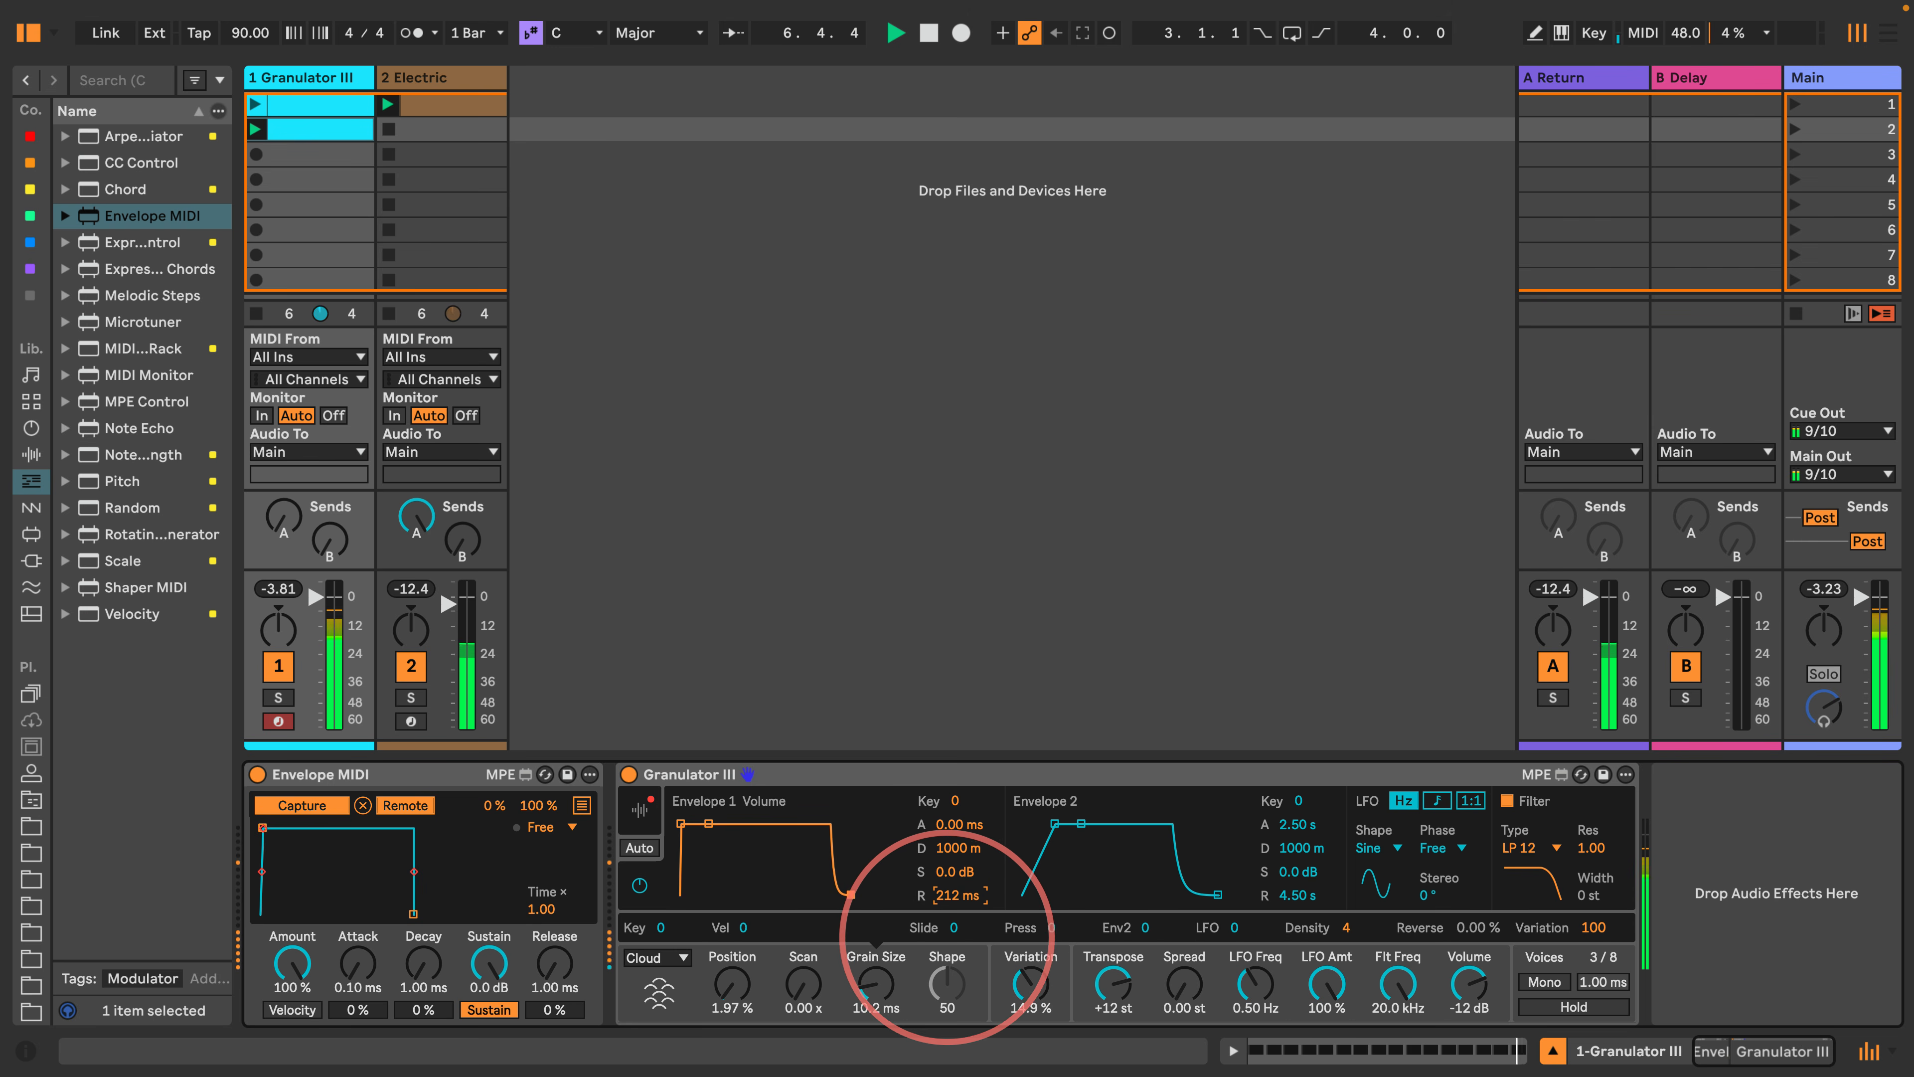
left_click_drag(1029, 981, 1027, 1040)
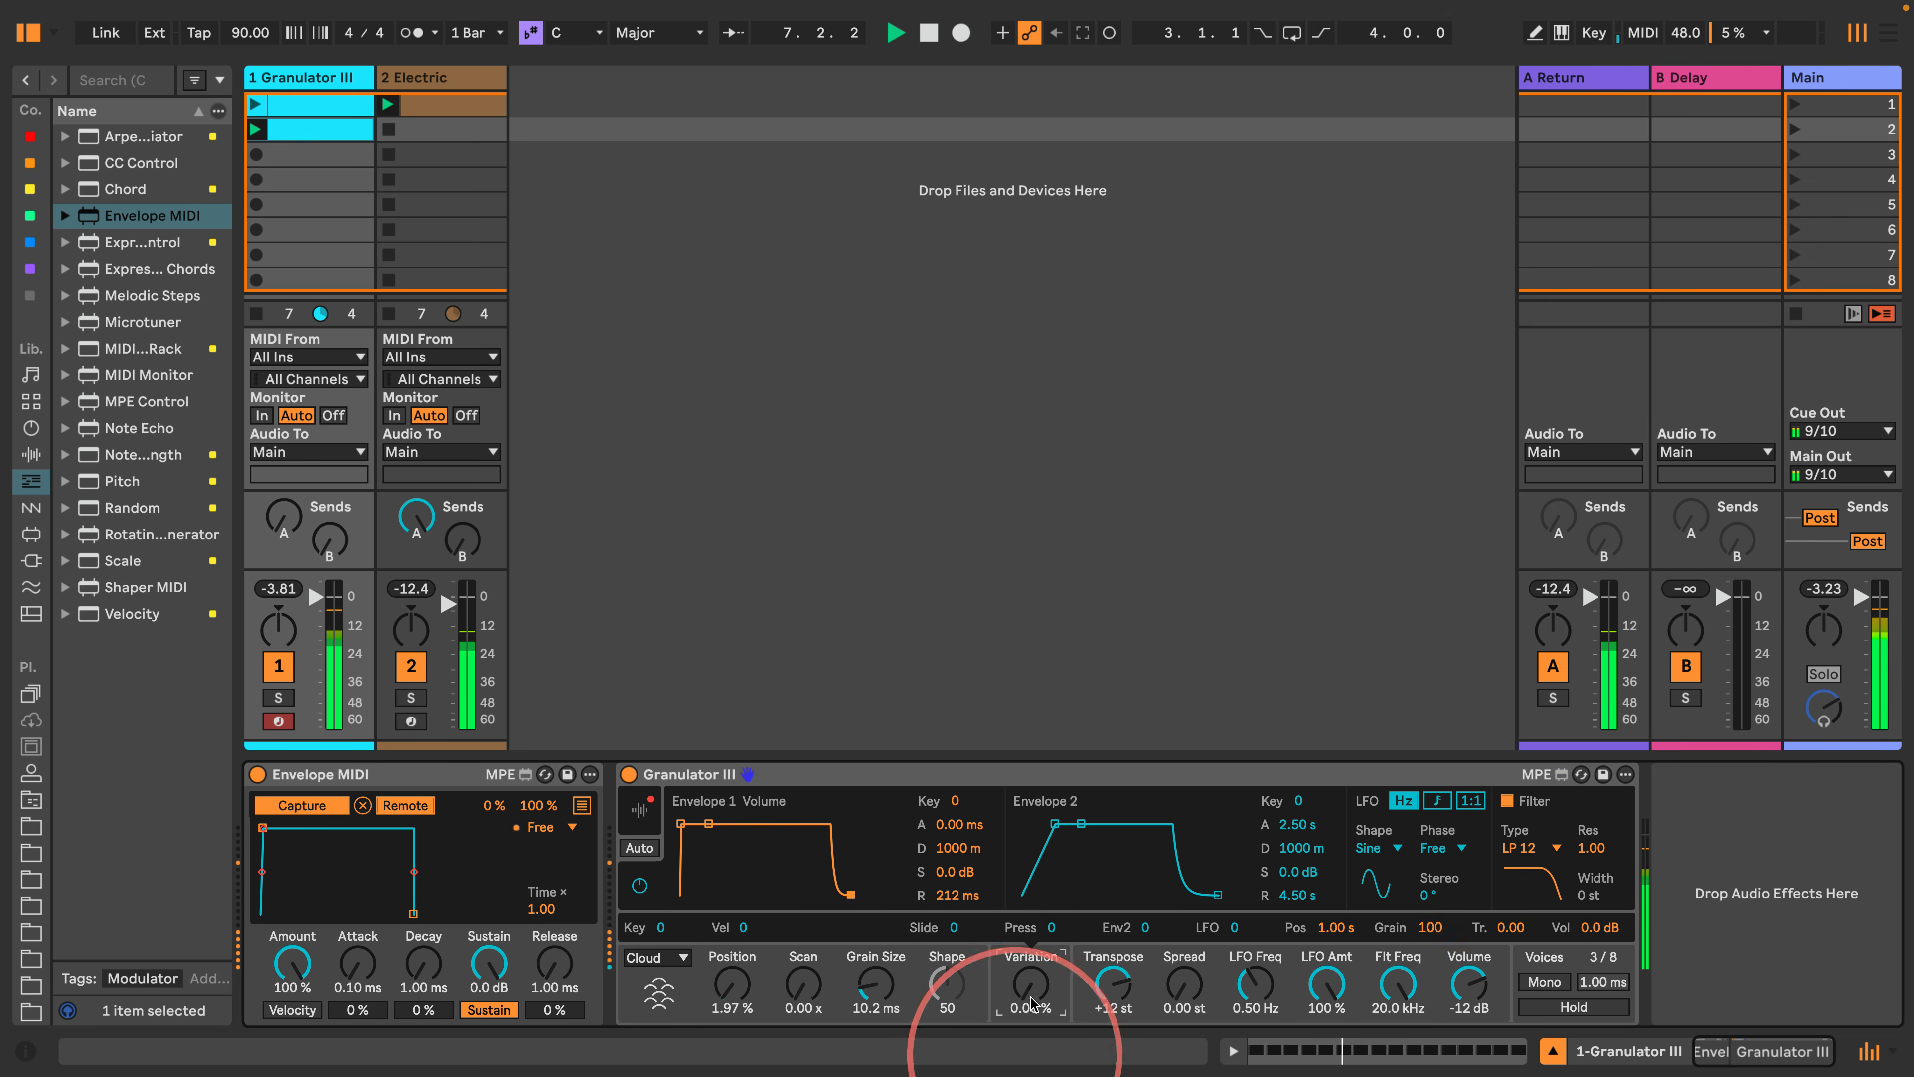
left_click(723, 964)
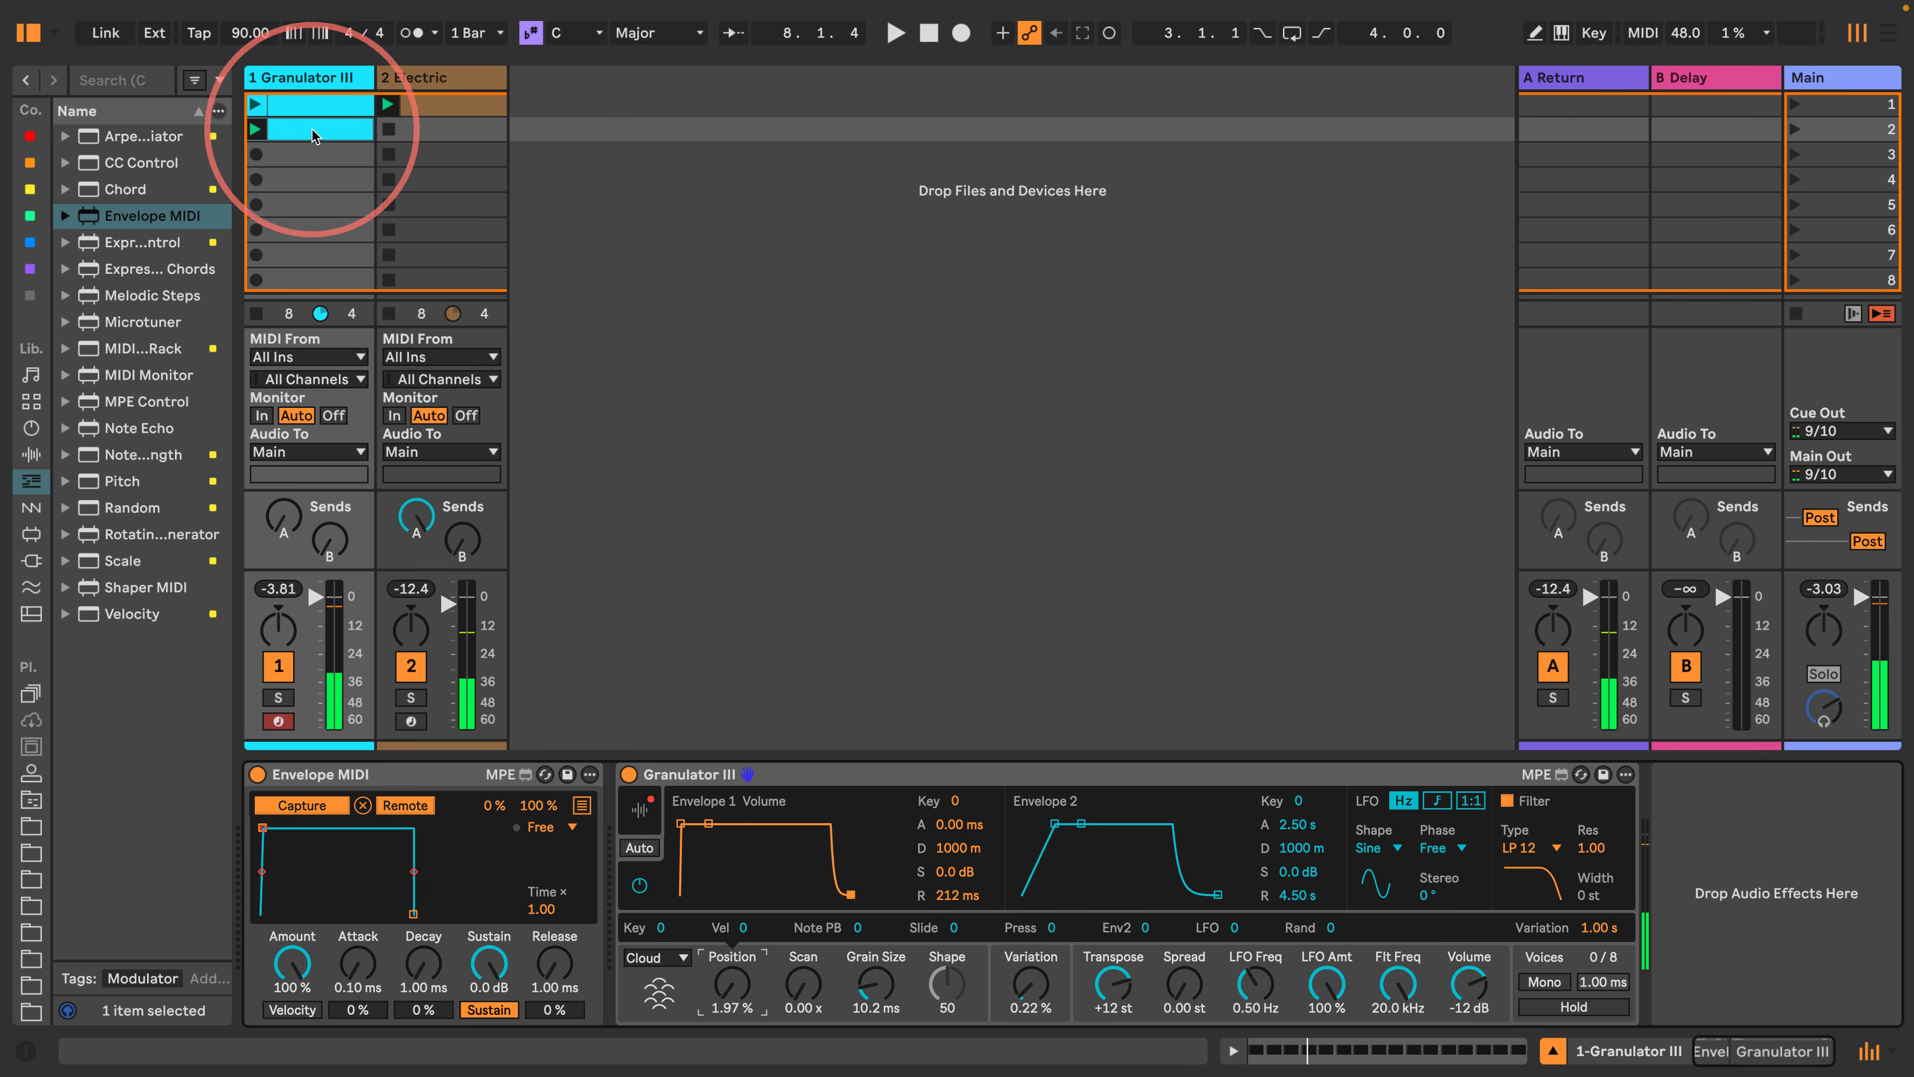
Create a two-bar clip in the Granulator III track's third slot with one C3 note held across both bars.
double_click(309, 148)
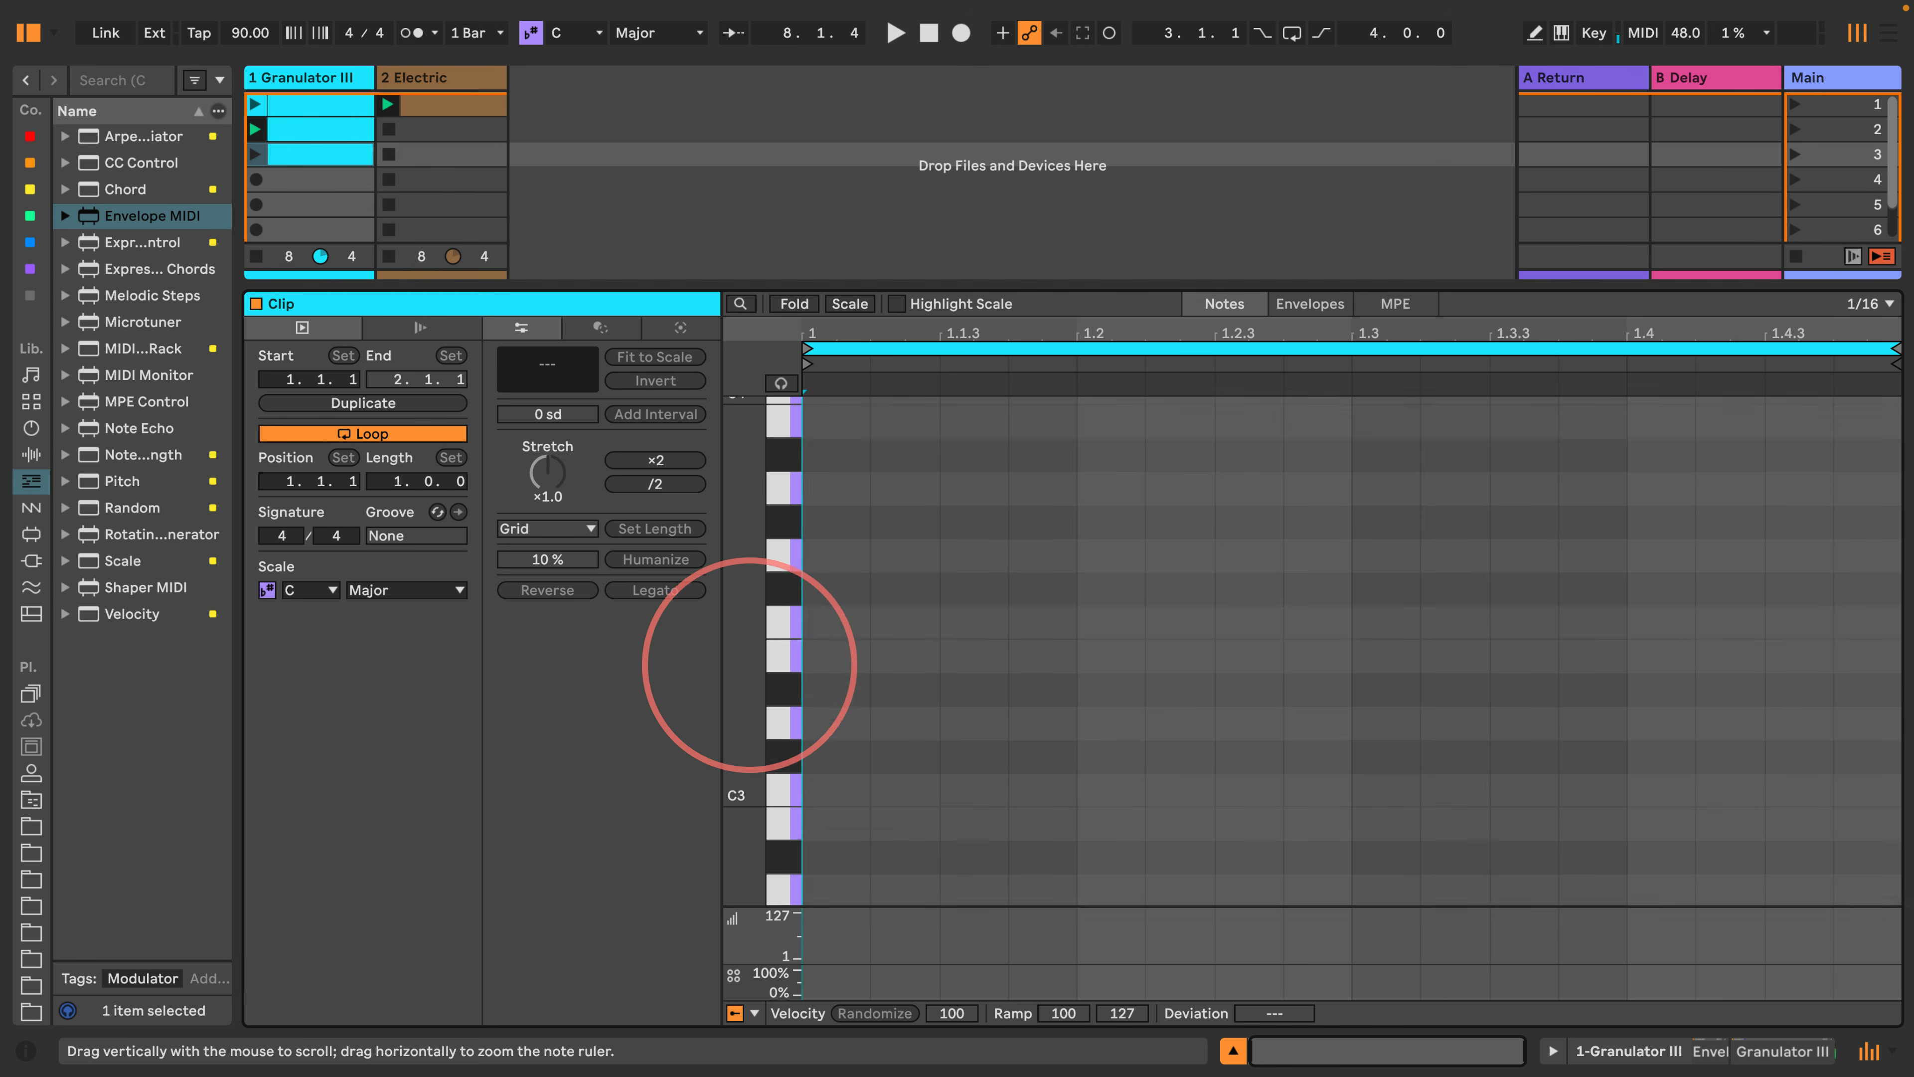
scroll(749, 663, "down", 3)
double_click(828, 691)
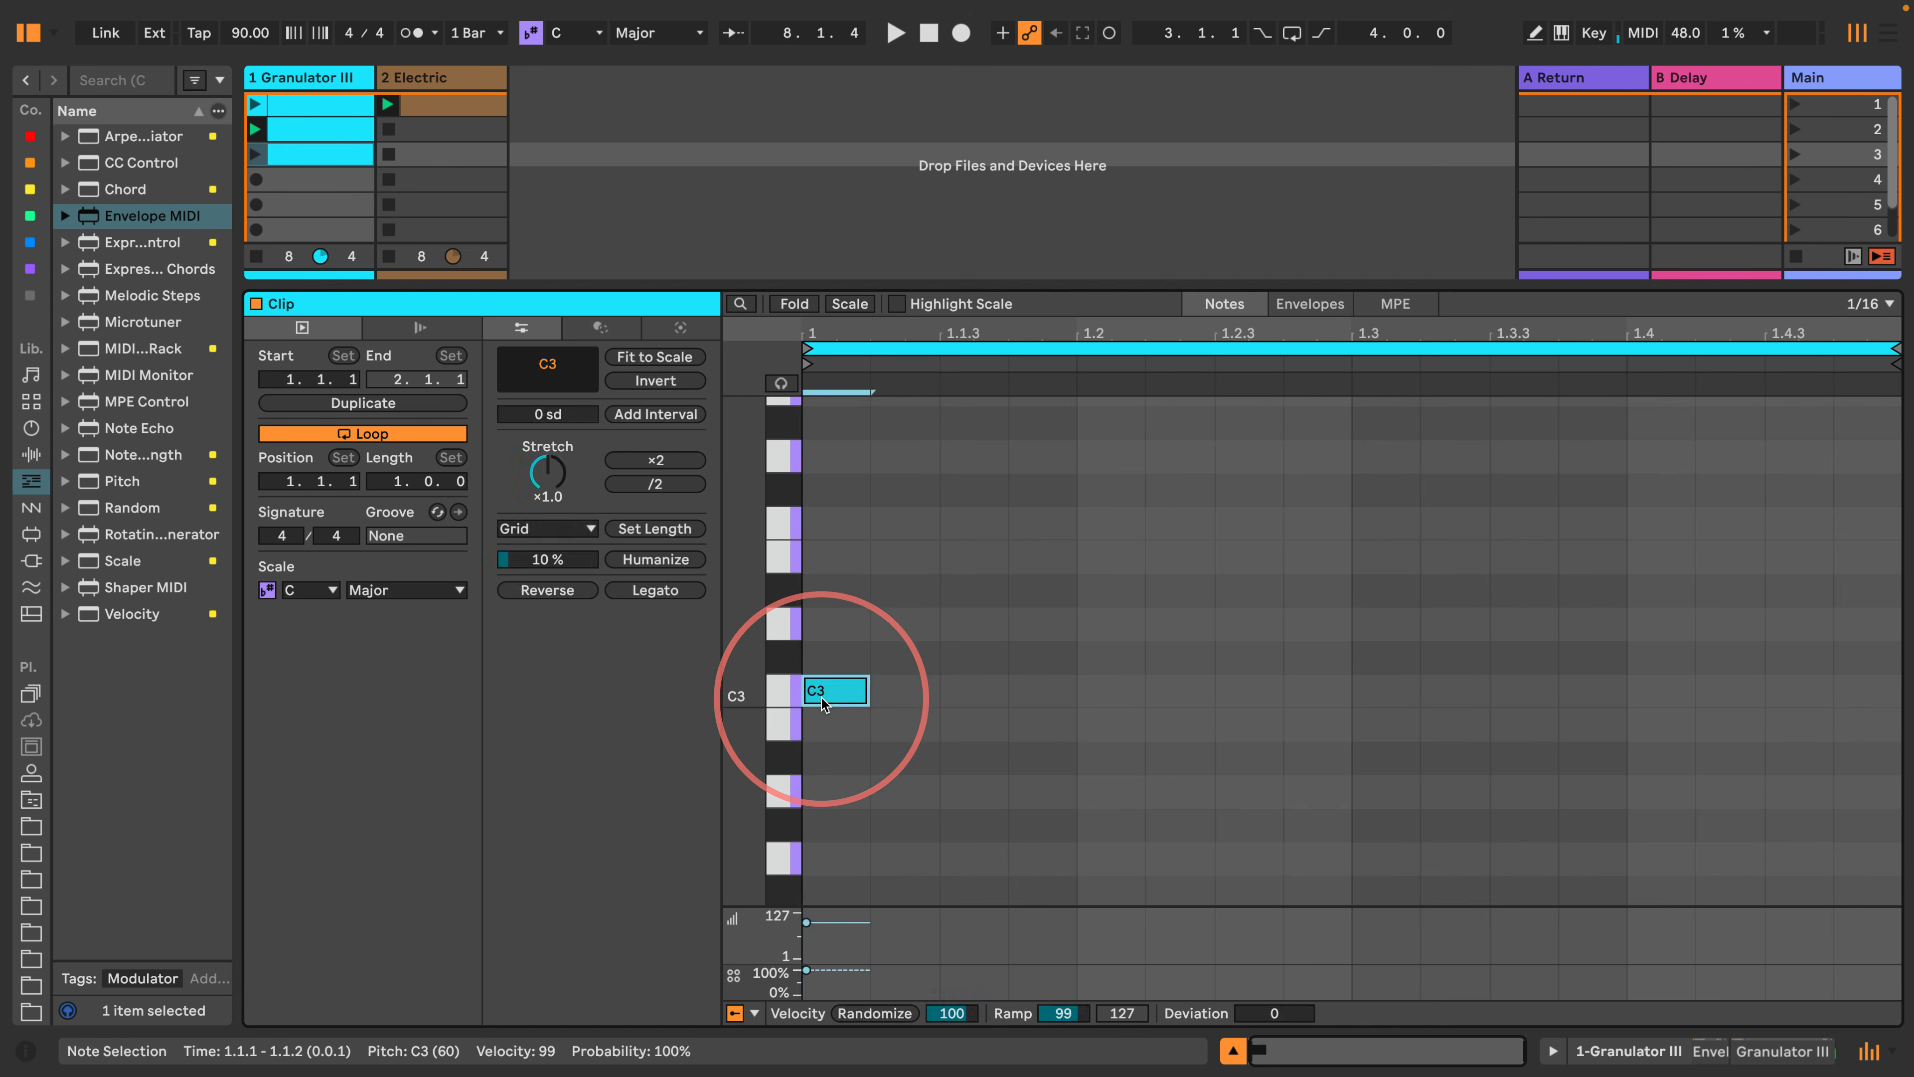
left_click(645, 589)
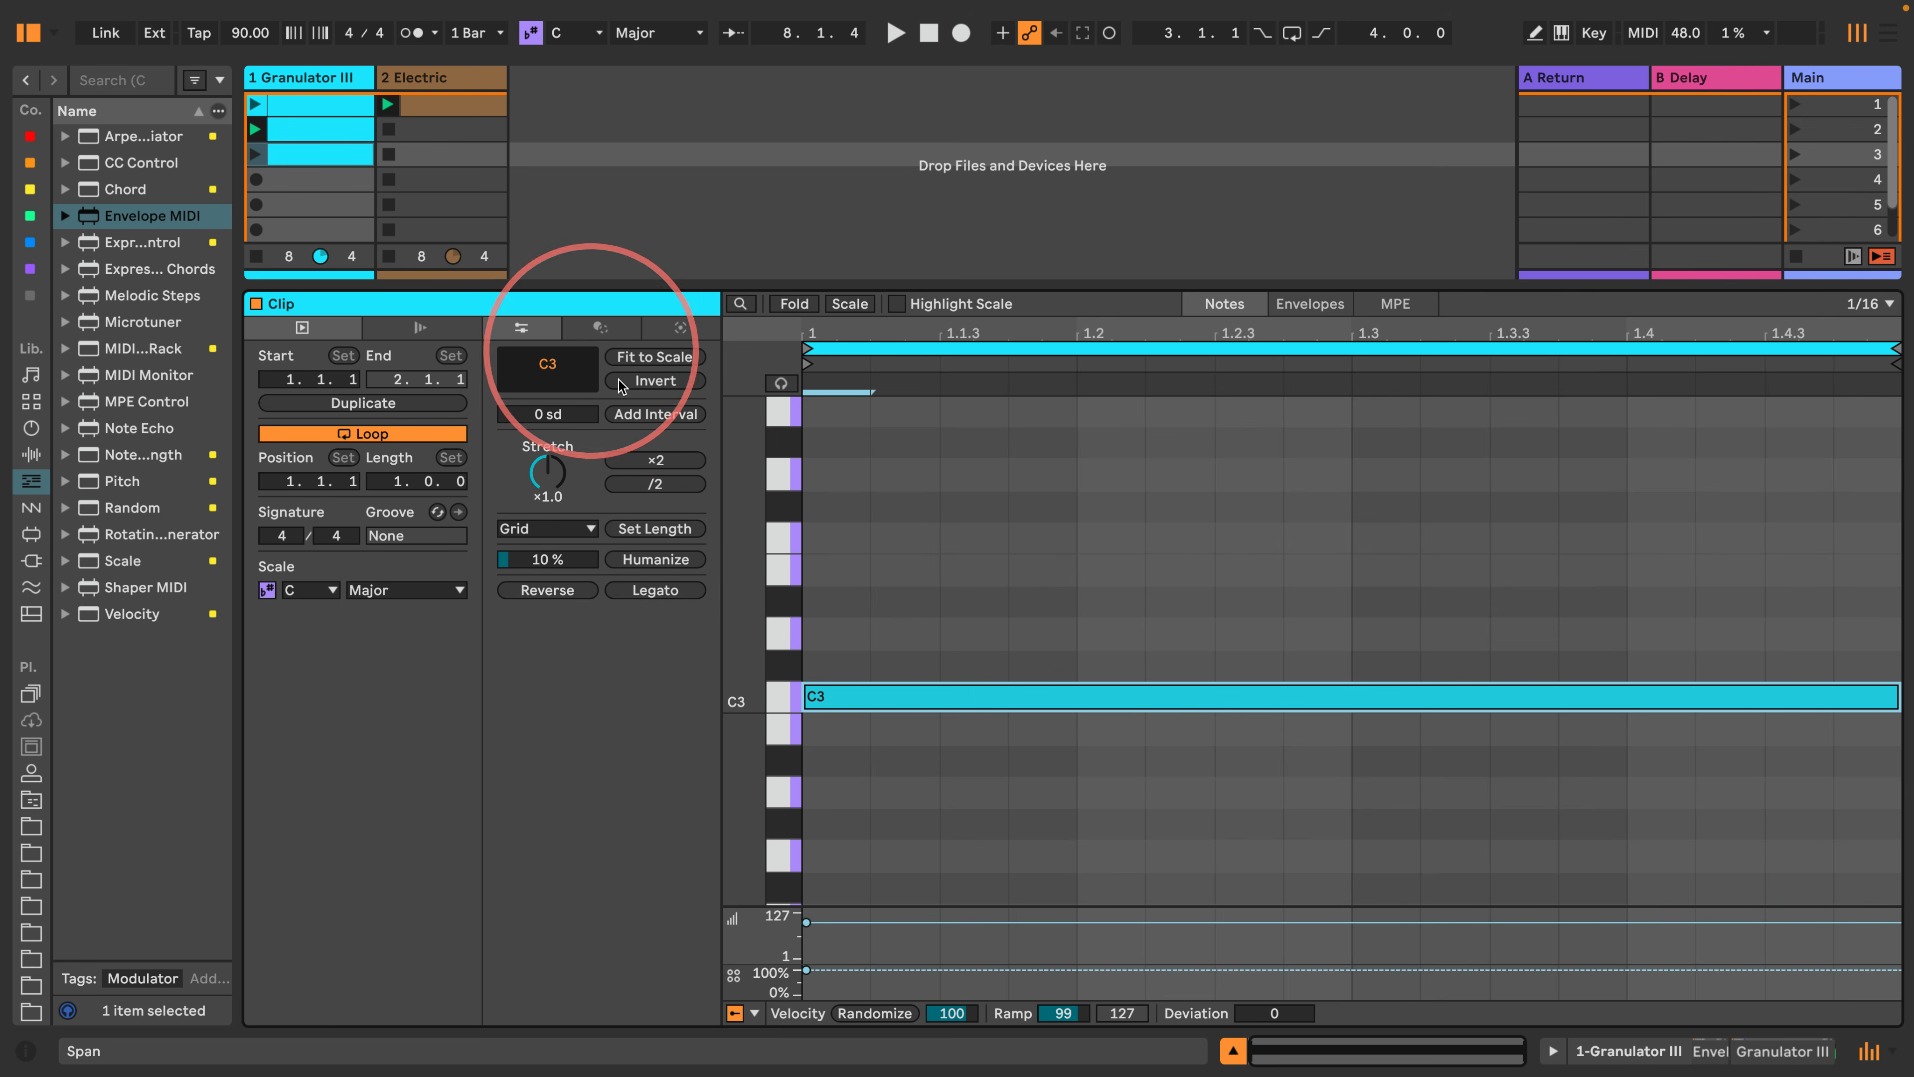
left_click(334, 402)
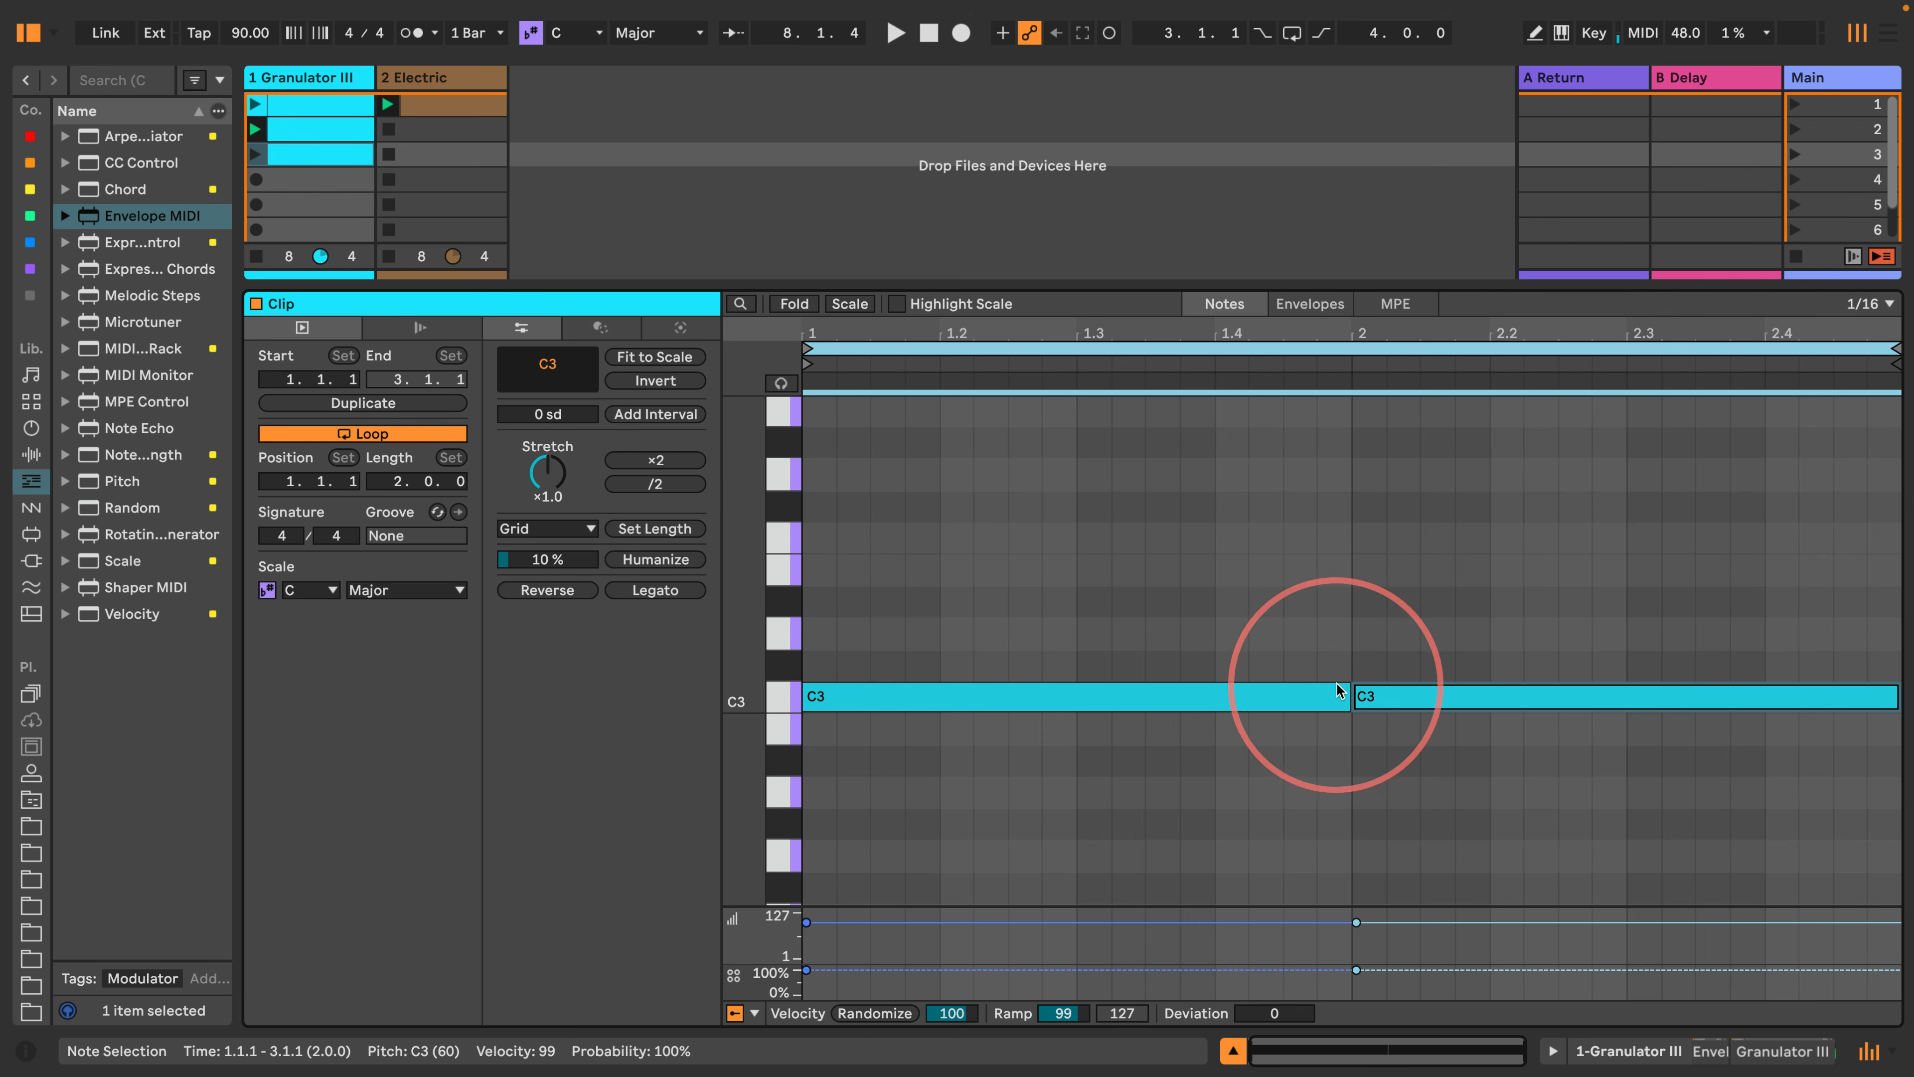
left_click_drag(1343, 697, 1895, 700)
left_click(866, 607)
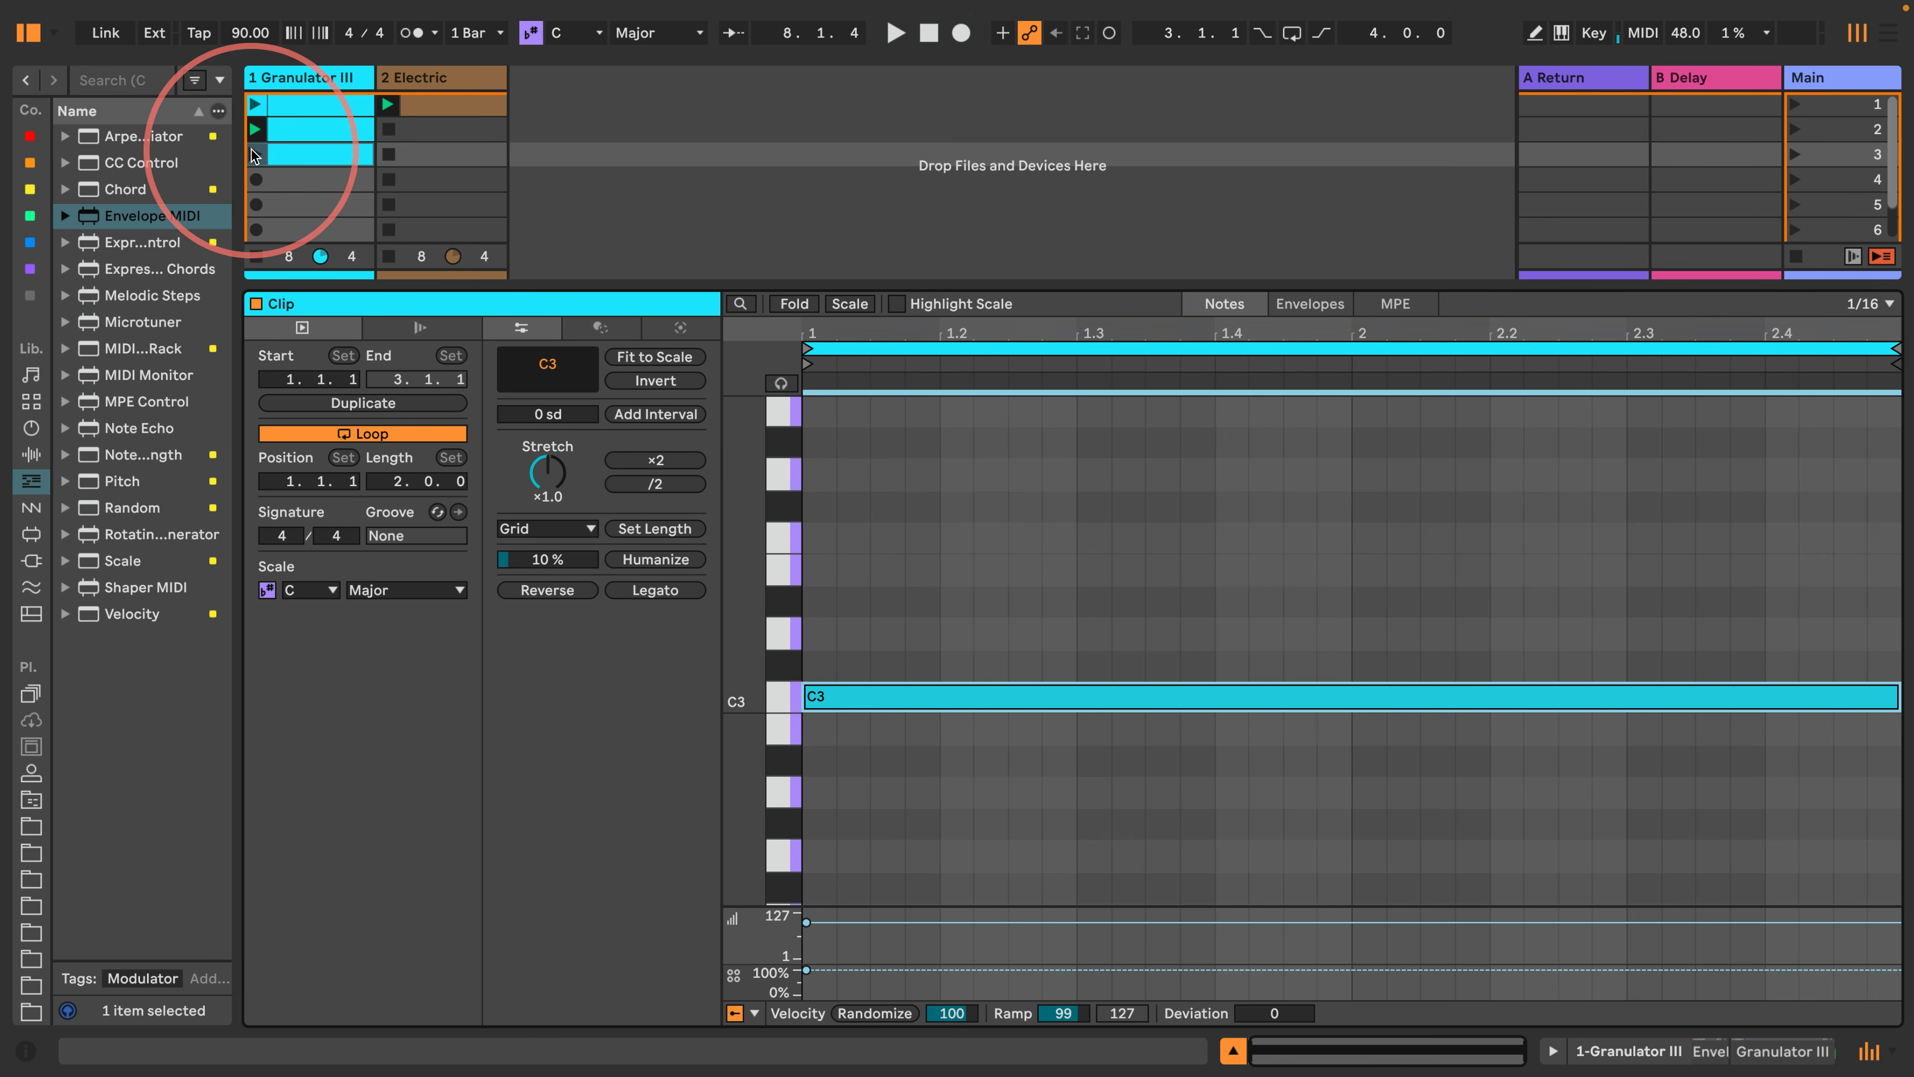
Launch the third-slot clip, and set Granulator III's Grain Size to 142 ms and Position to 0.00 % in the waveform view.
left_click(256, 154)
left_click(1590, 1050)
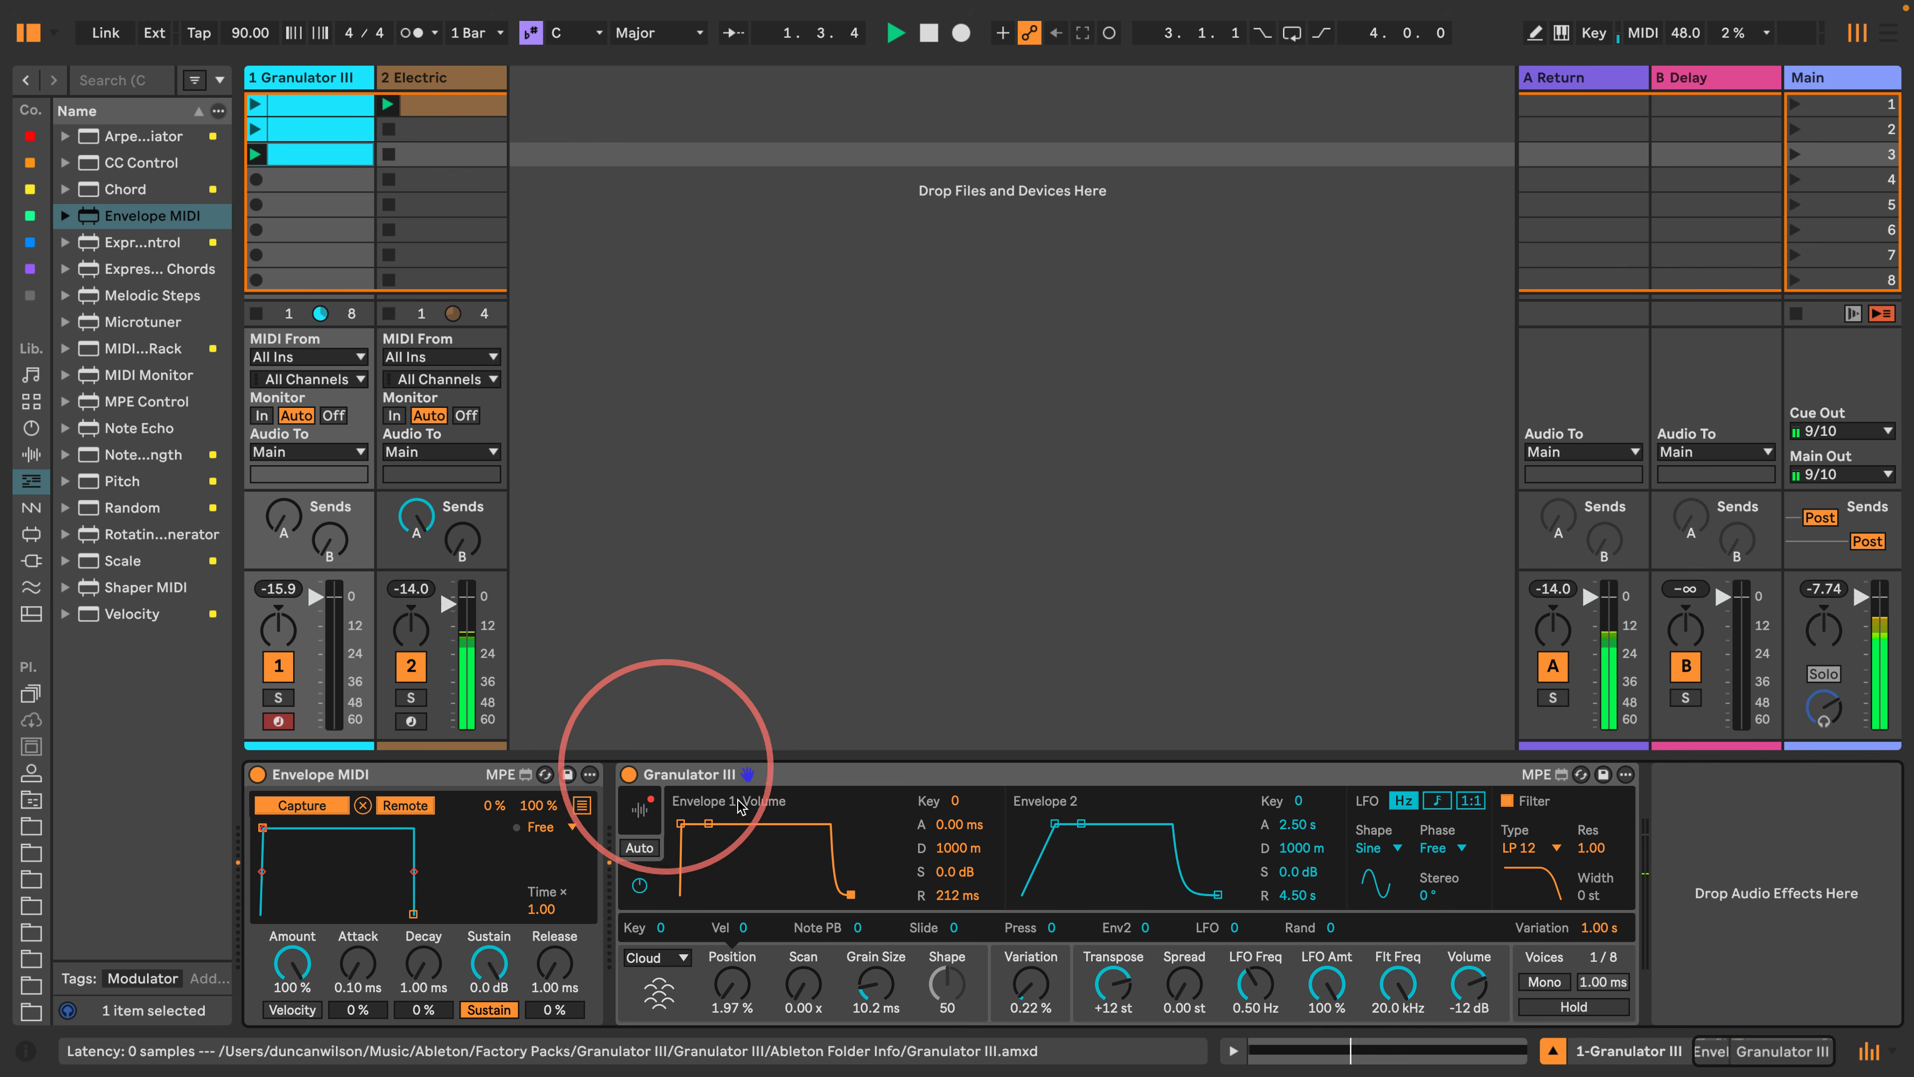
left_click(630, 818)
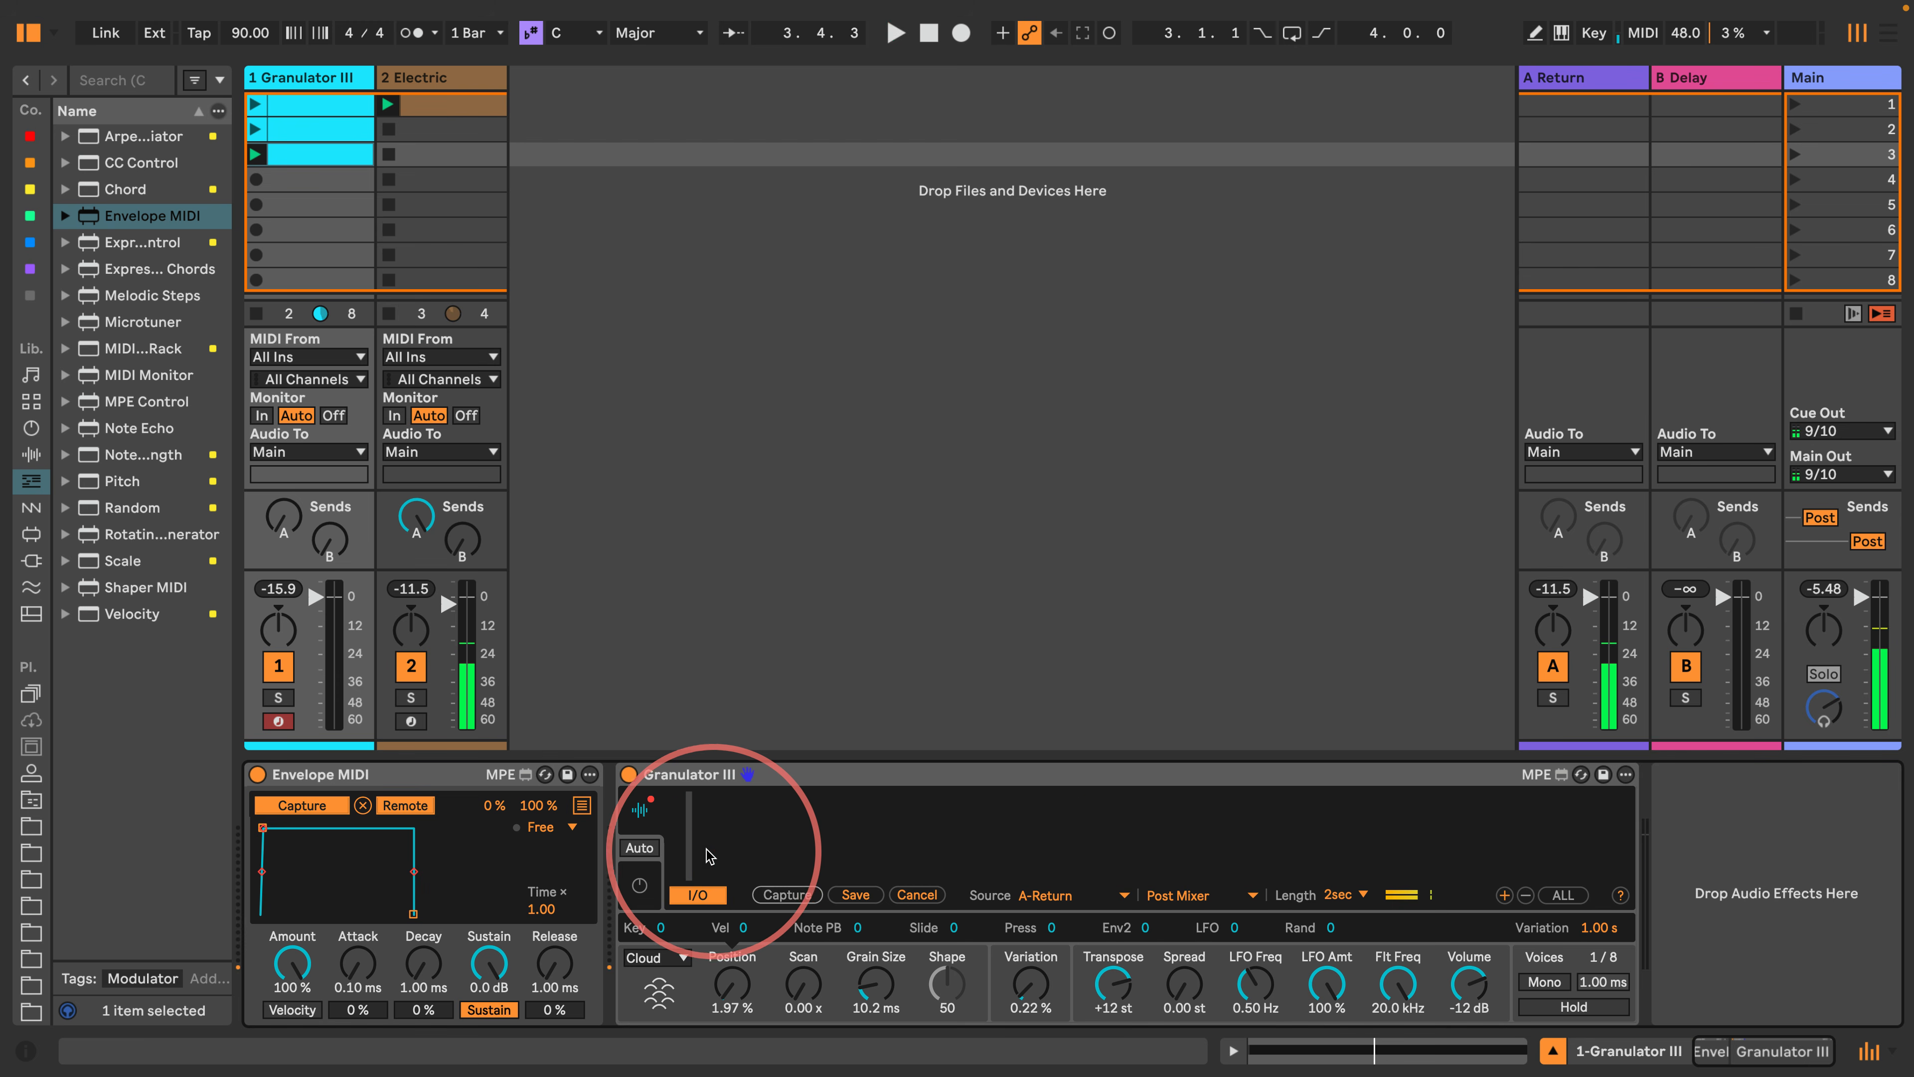
key("space")
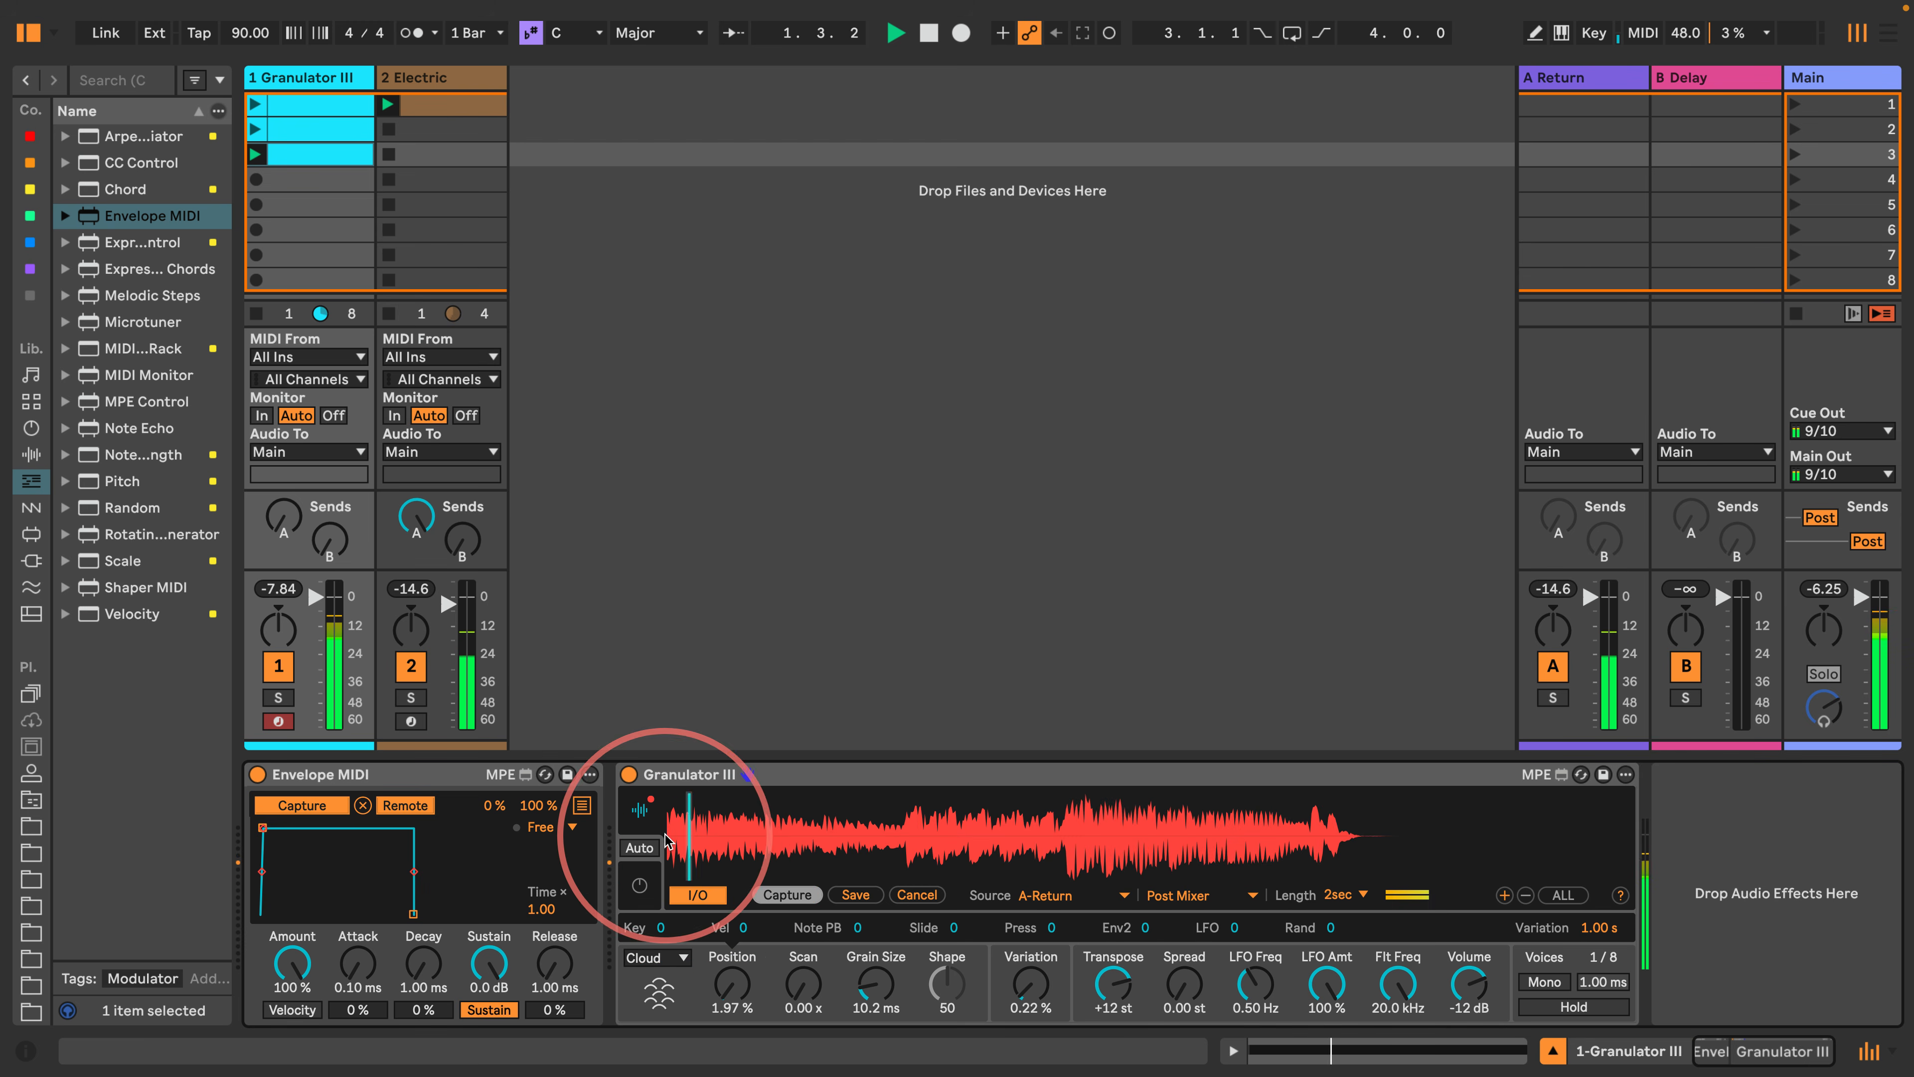
left_click_drag(875, 984, 874, 971)
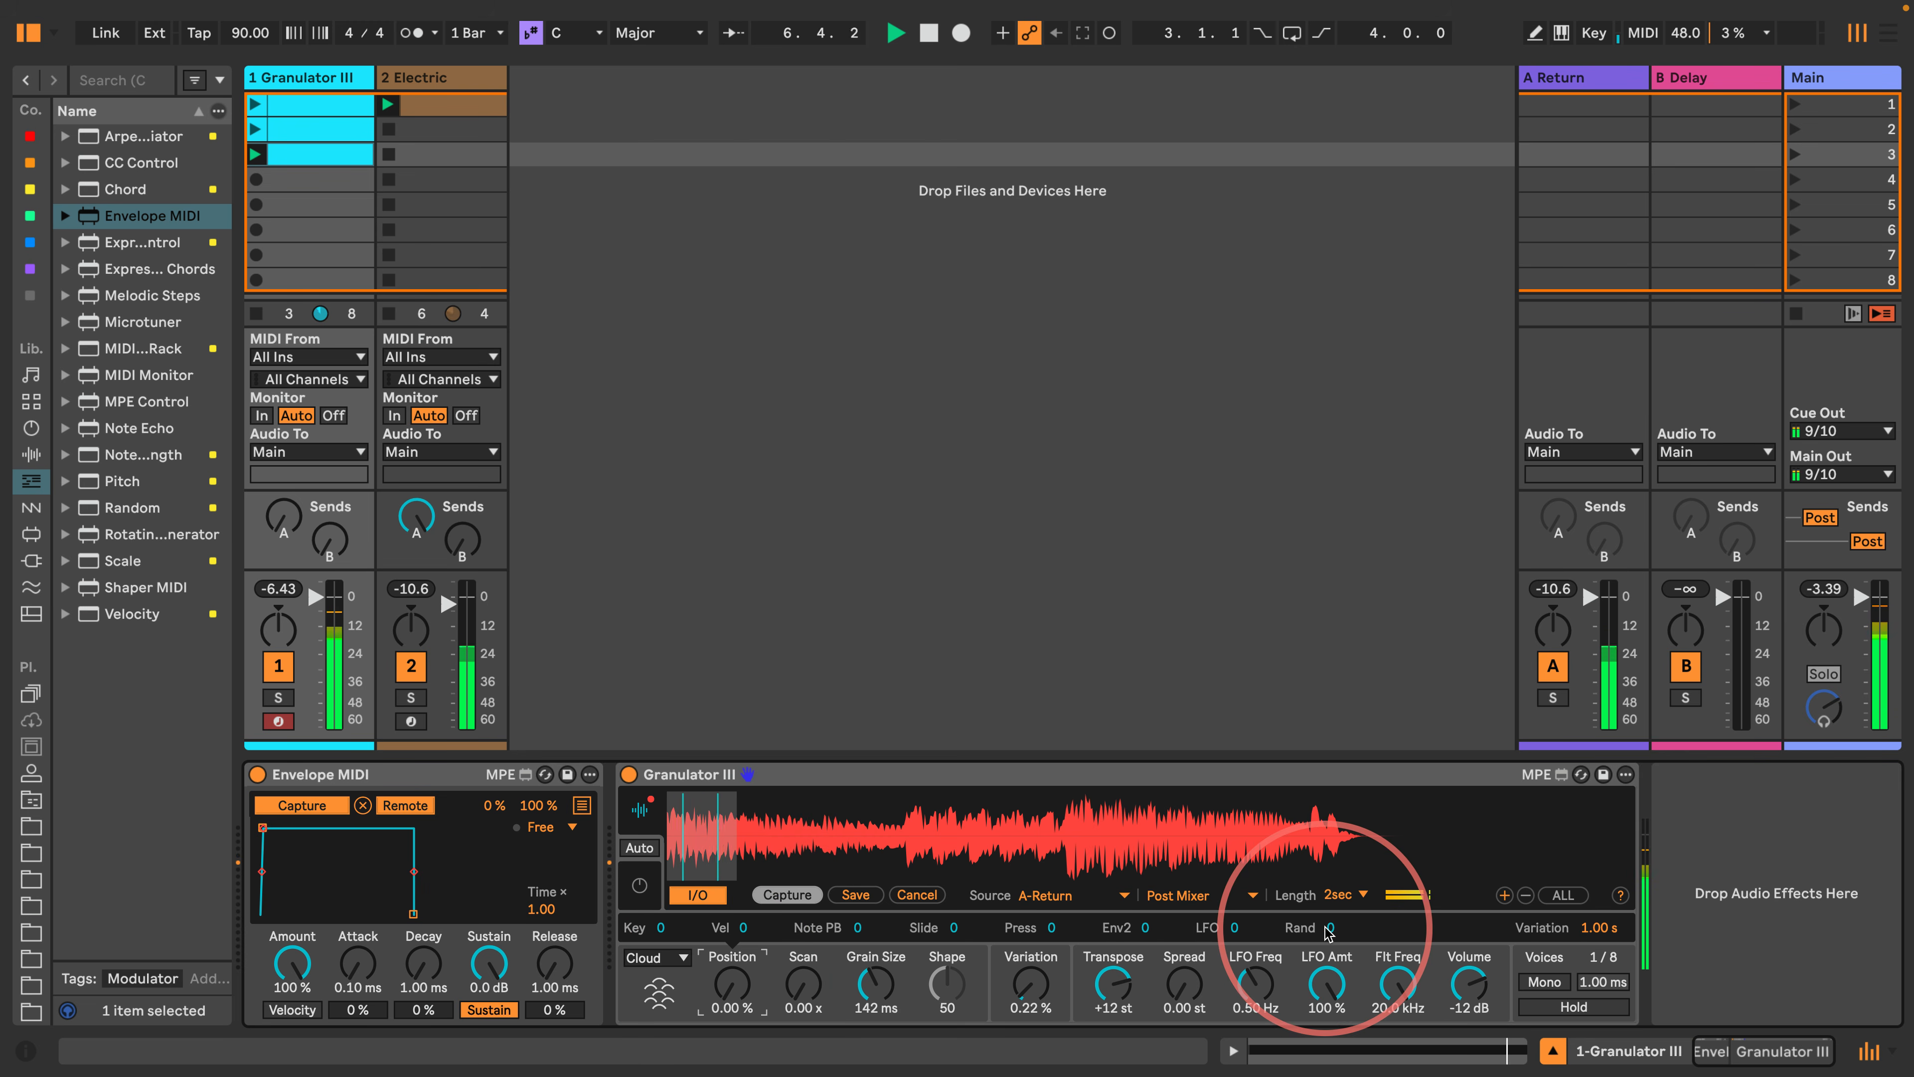
Set Granulator III's LFO shape to Move and its LFO Freq to 0.02 Hz.
left_click(1251, 963)
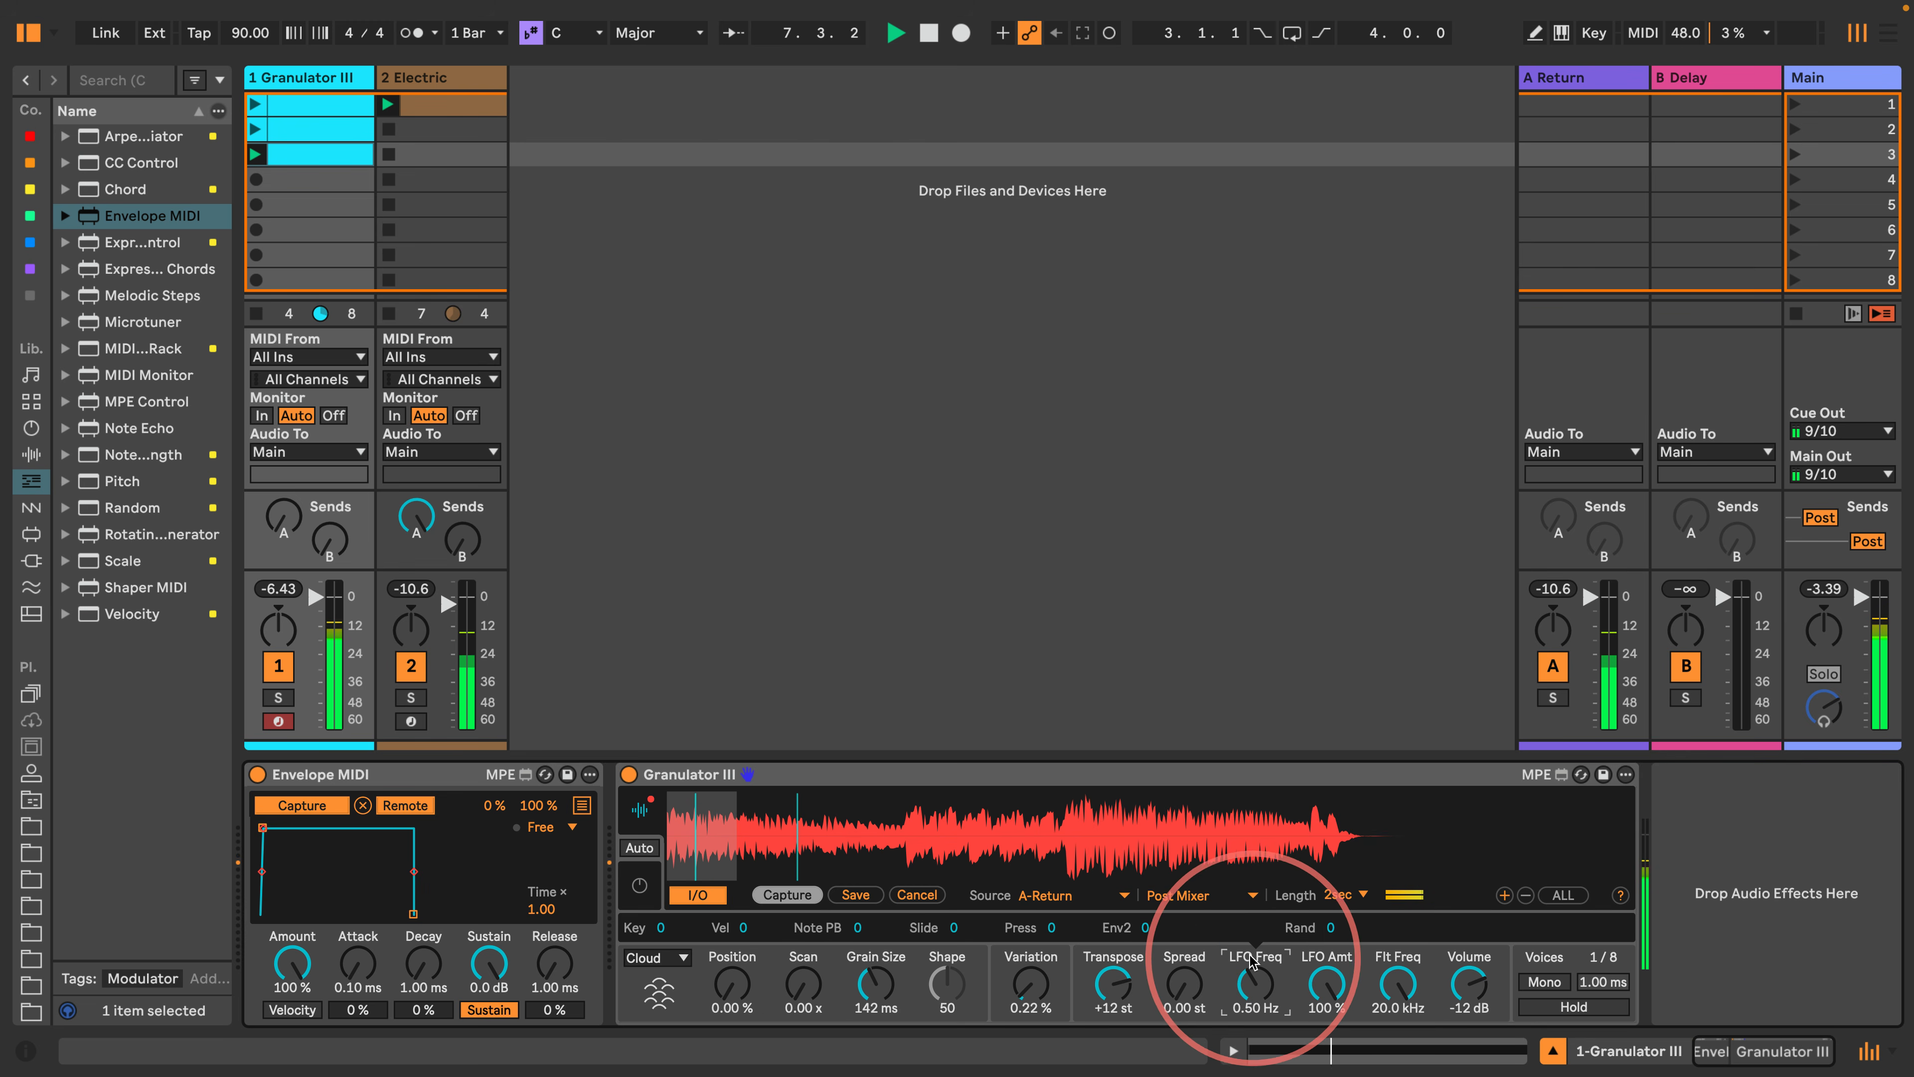
left_click(640, 809)
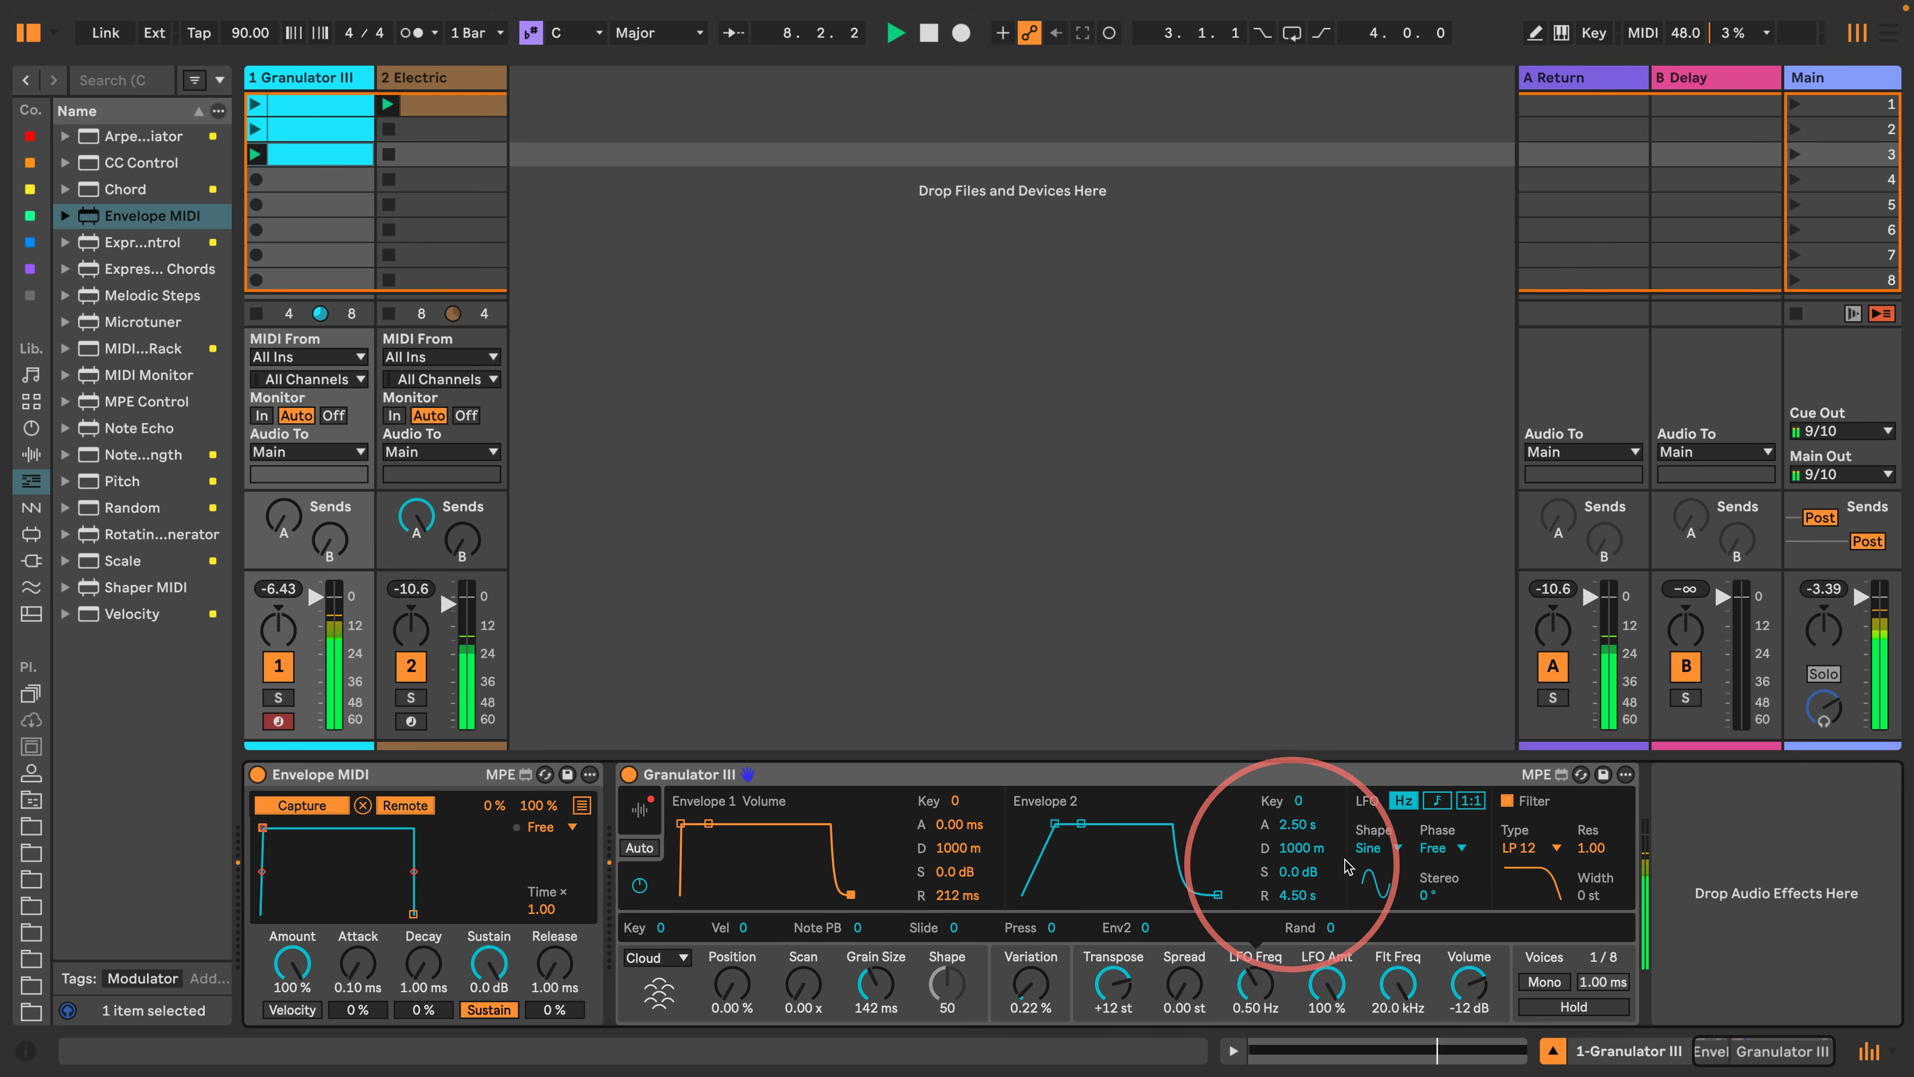
left_click(1382, 848)
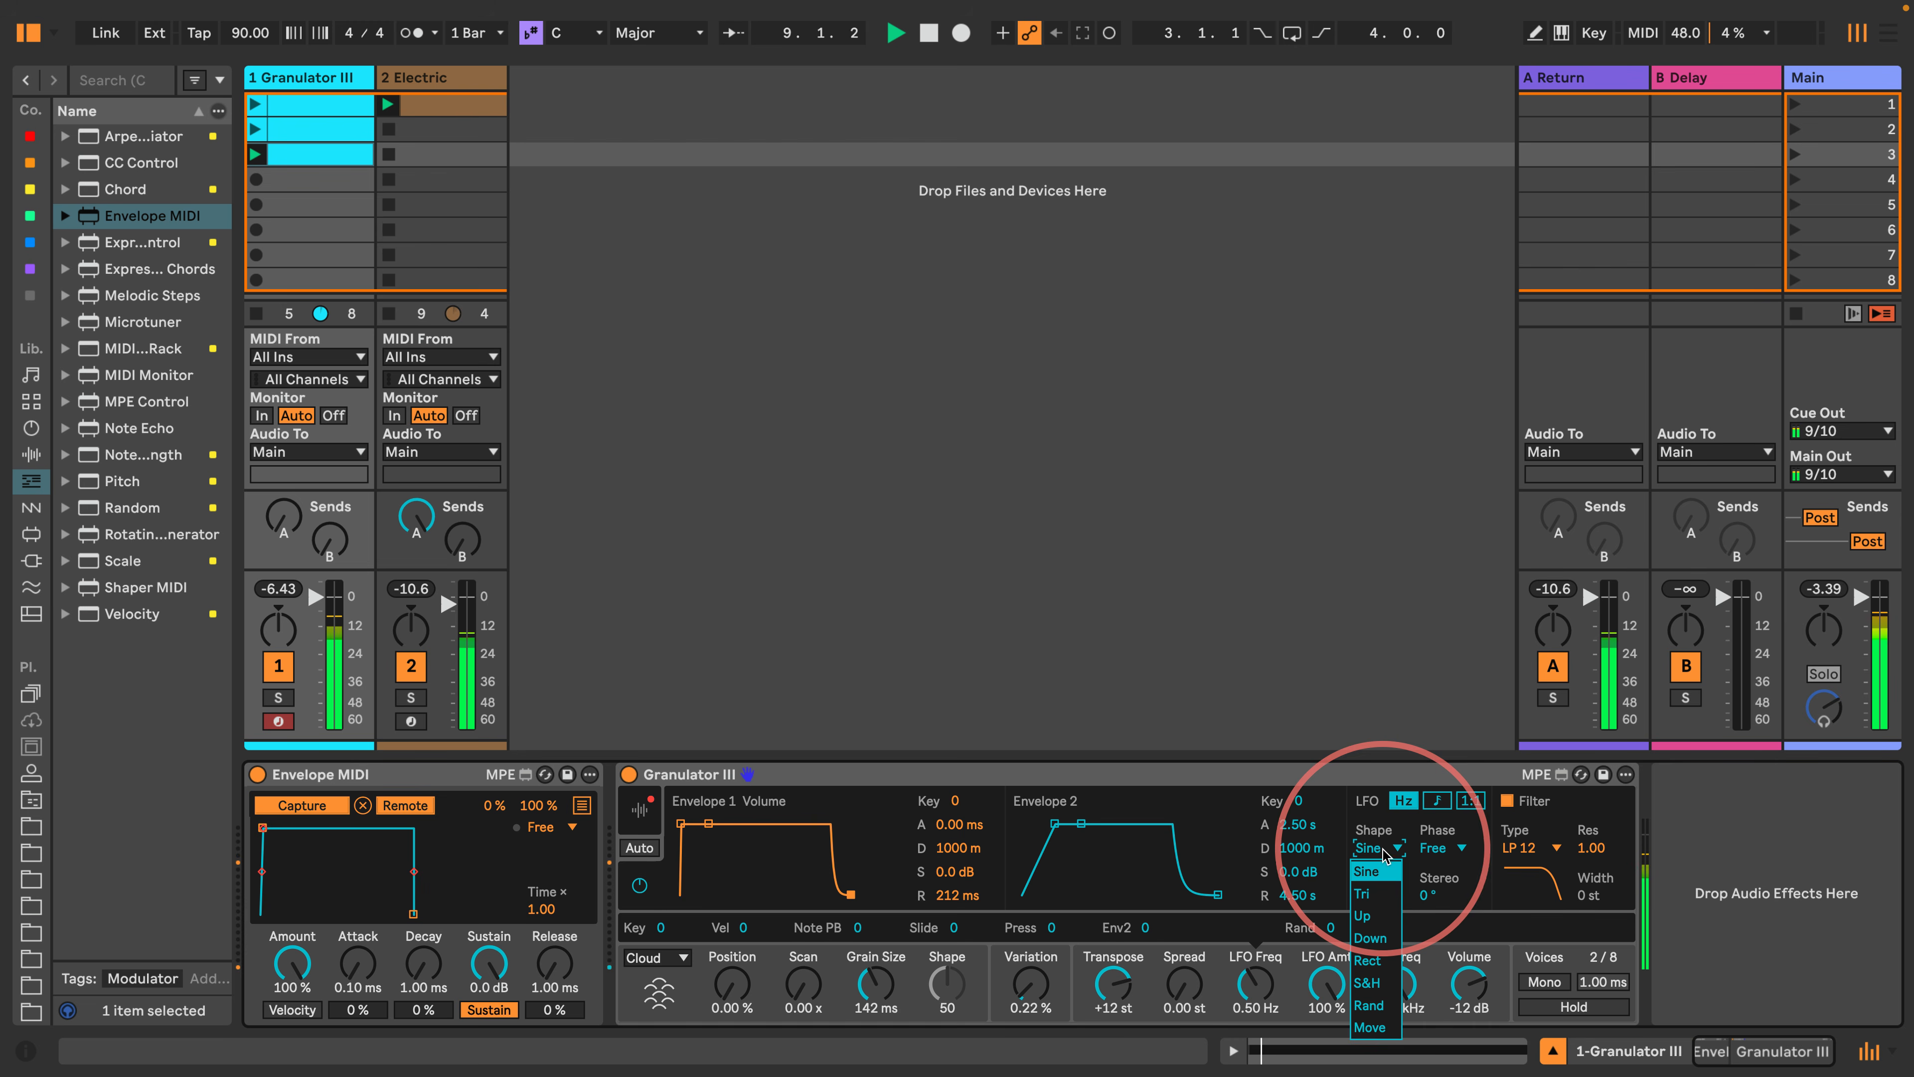
left_click(1374, 1027)
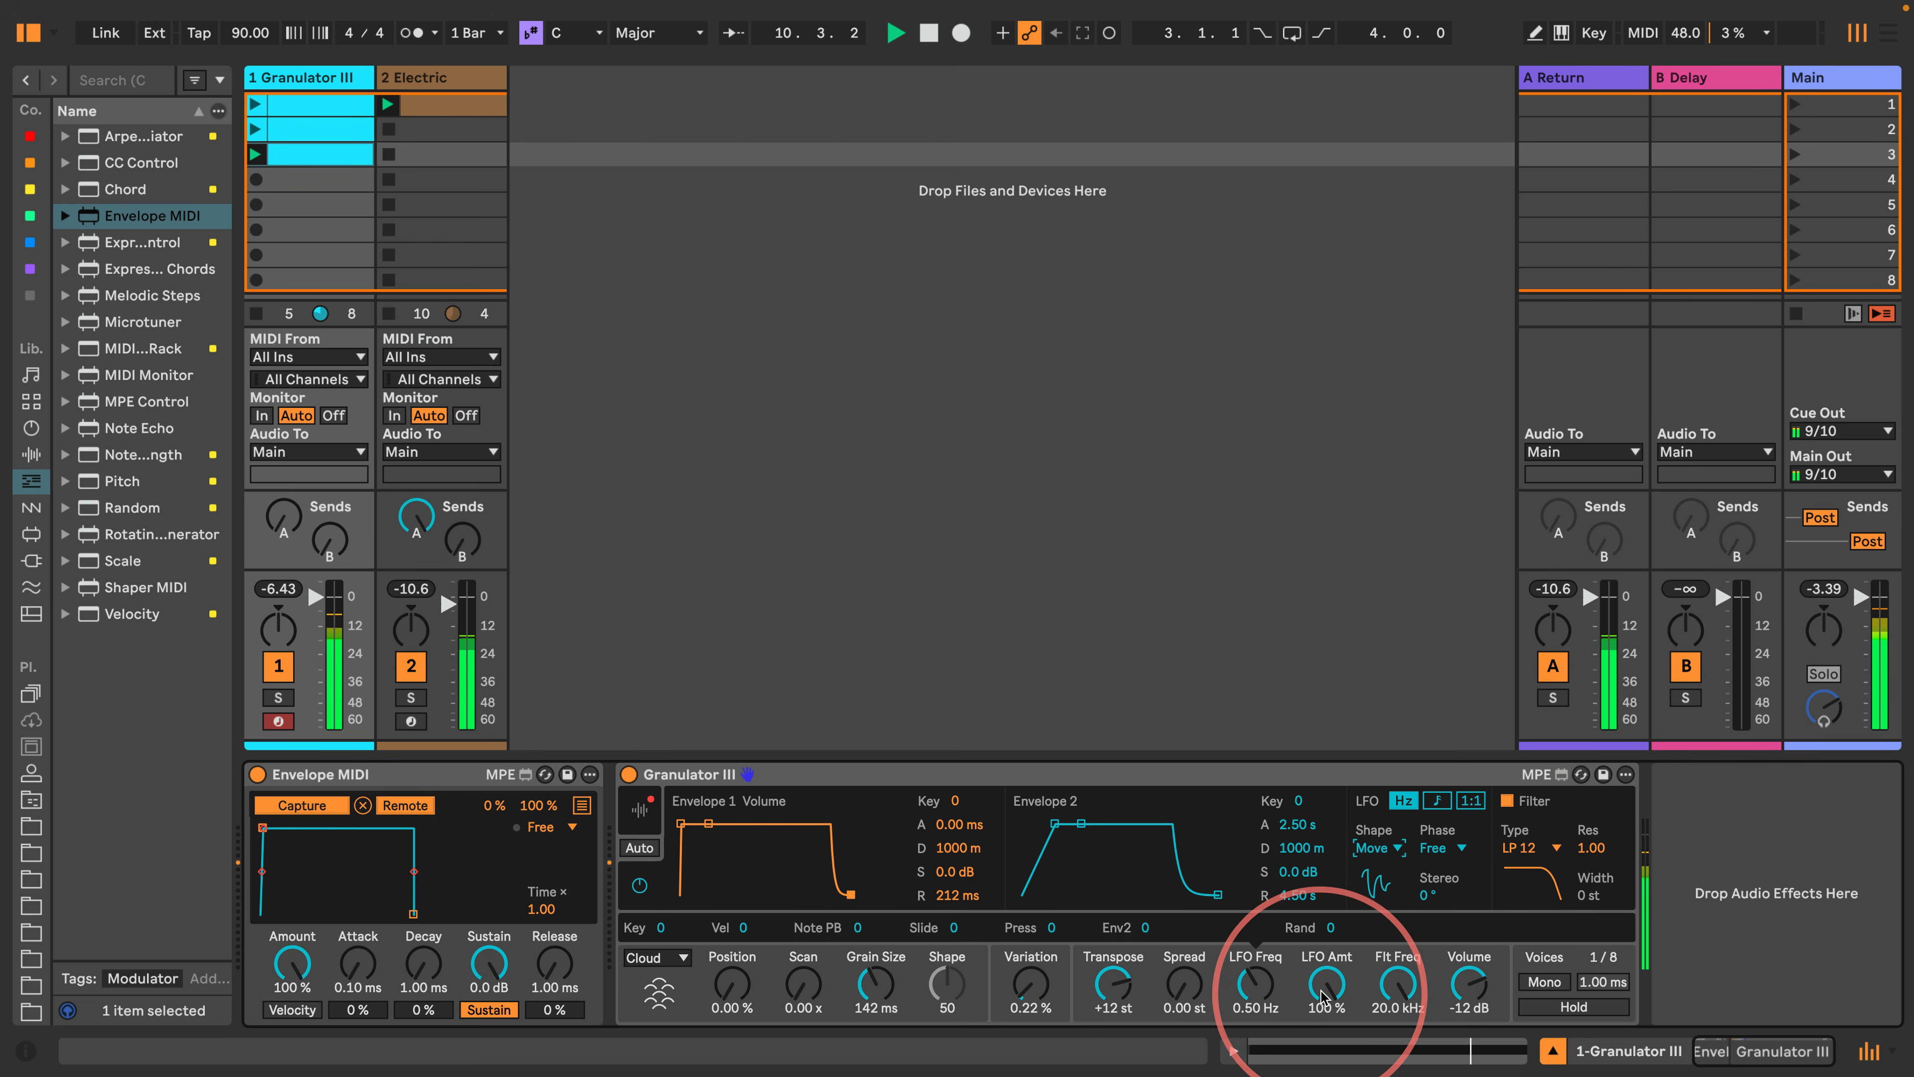
left_click_drag(1270, 978, 1245, 1006)
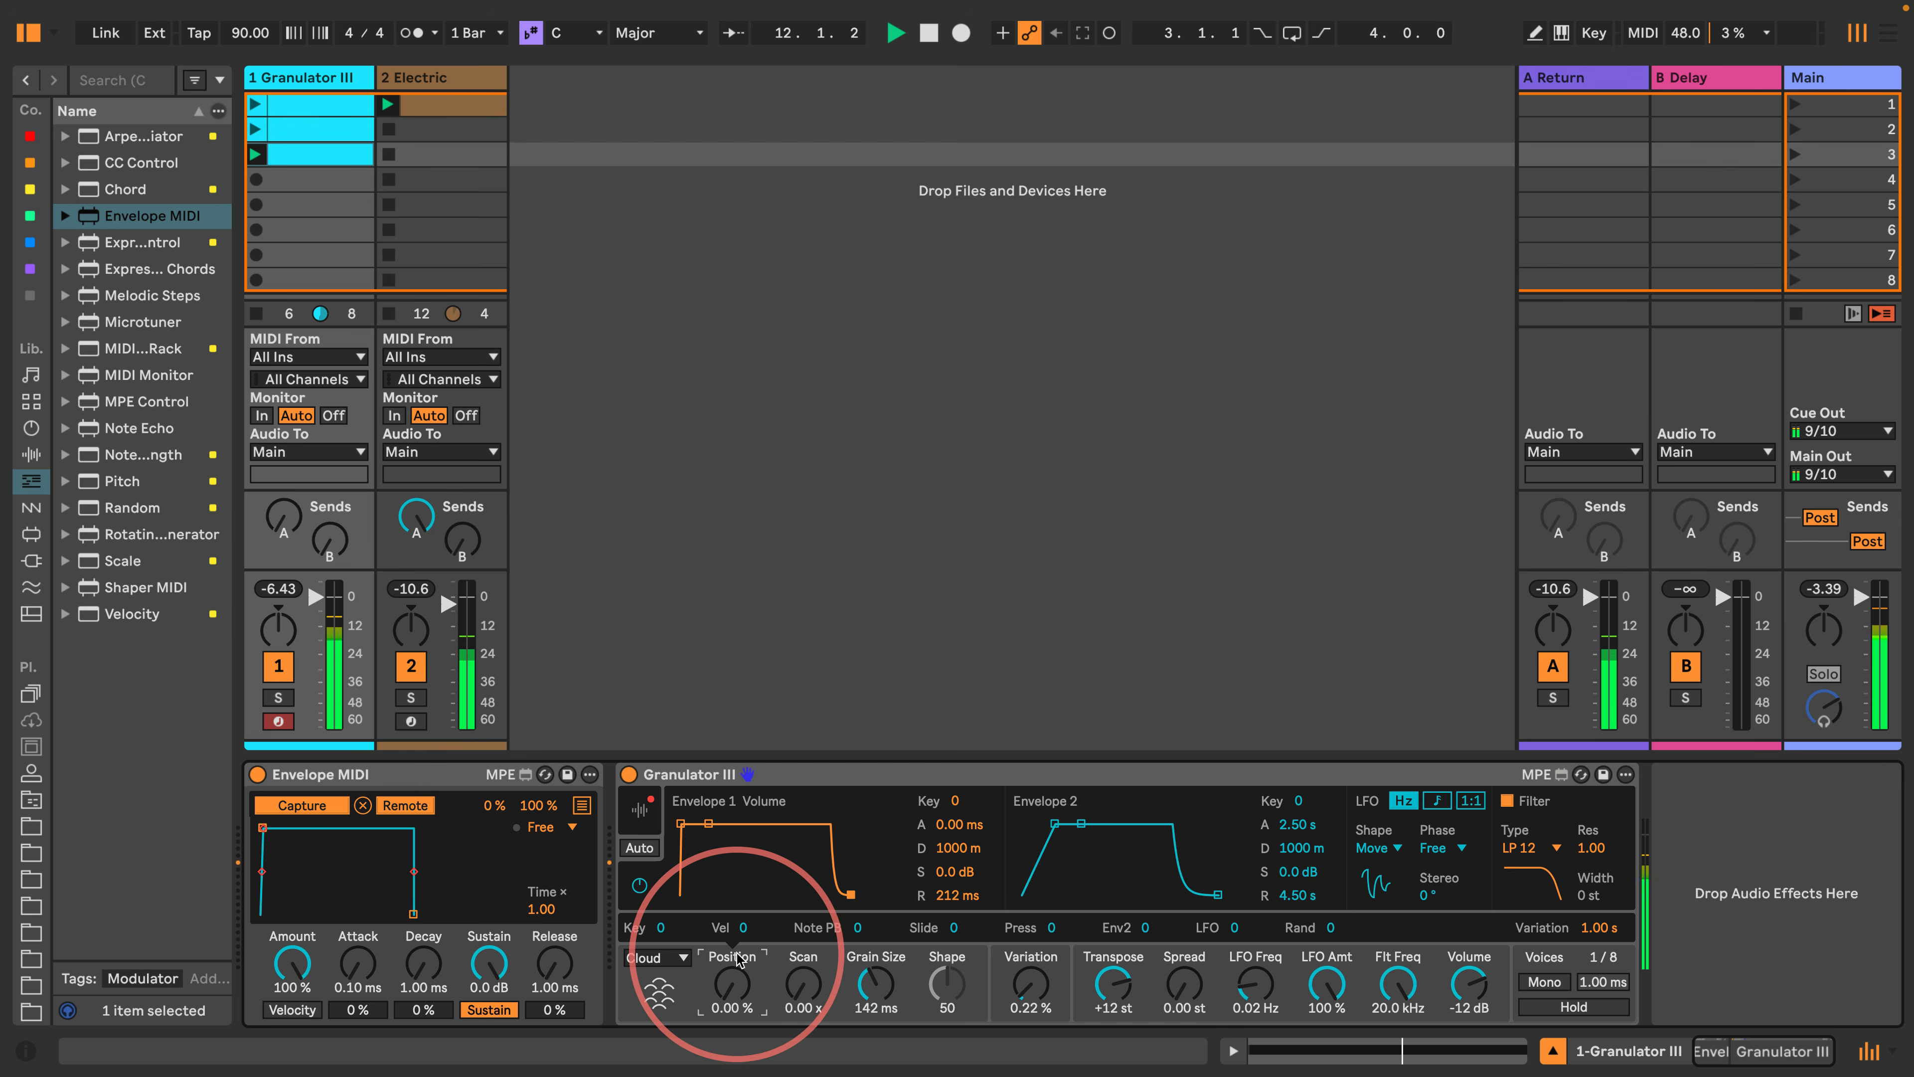
Modulate Granulator III's Position with the LFO, set LFO Amt to 3.28 %, and restart playback.
left_click(735, 976)
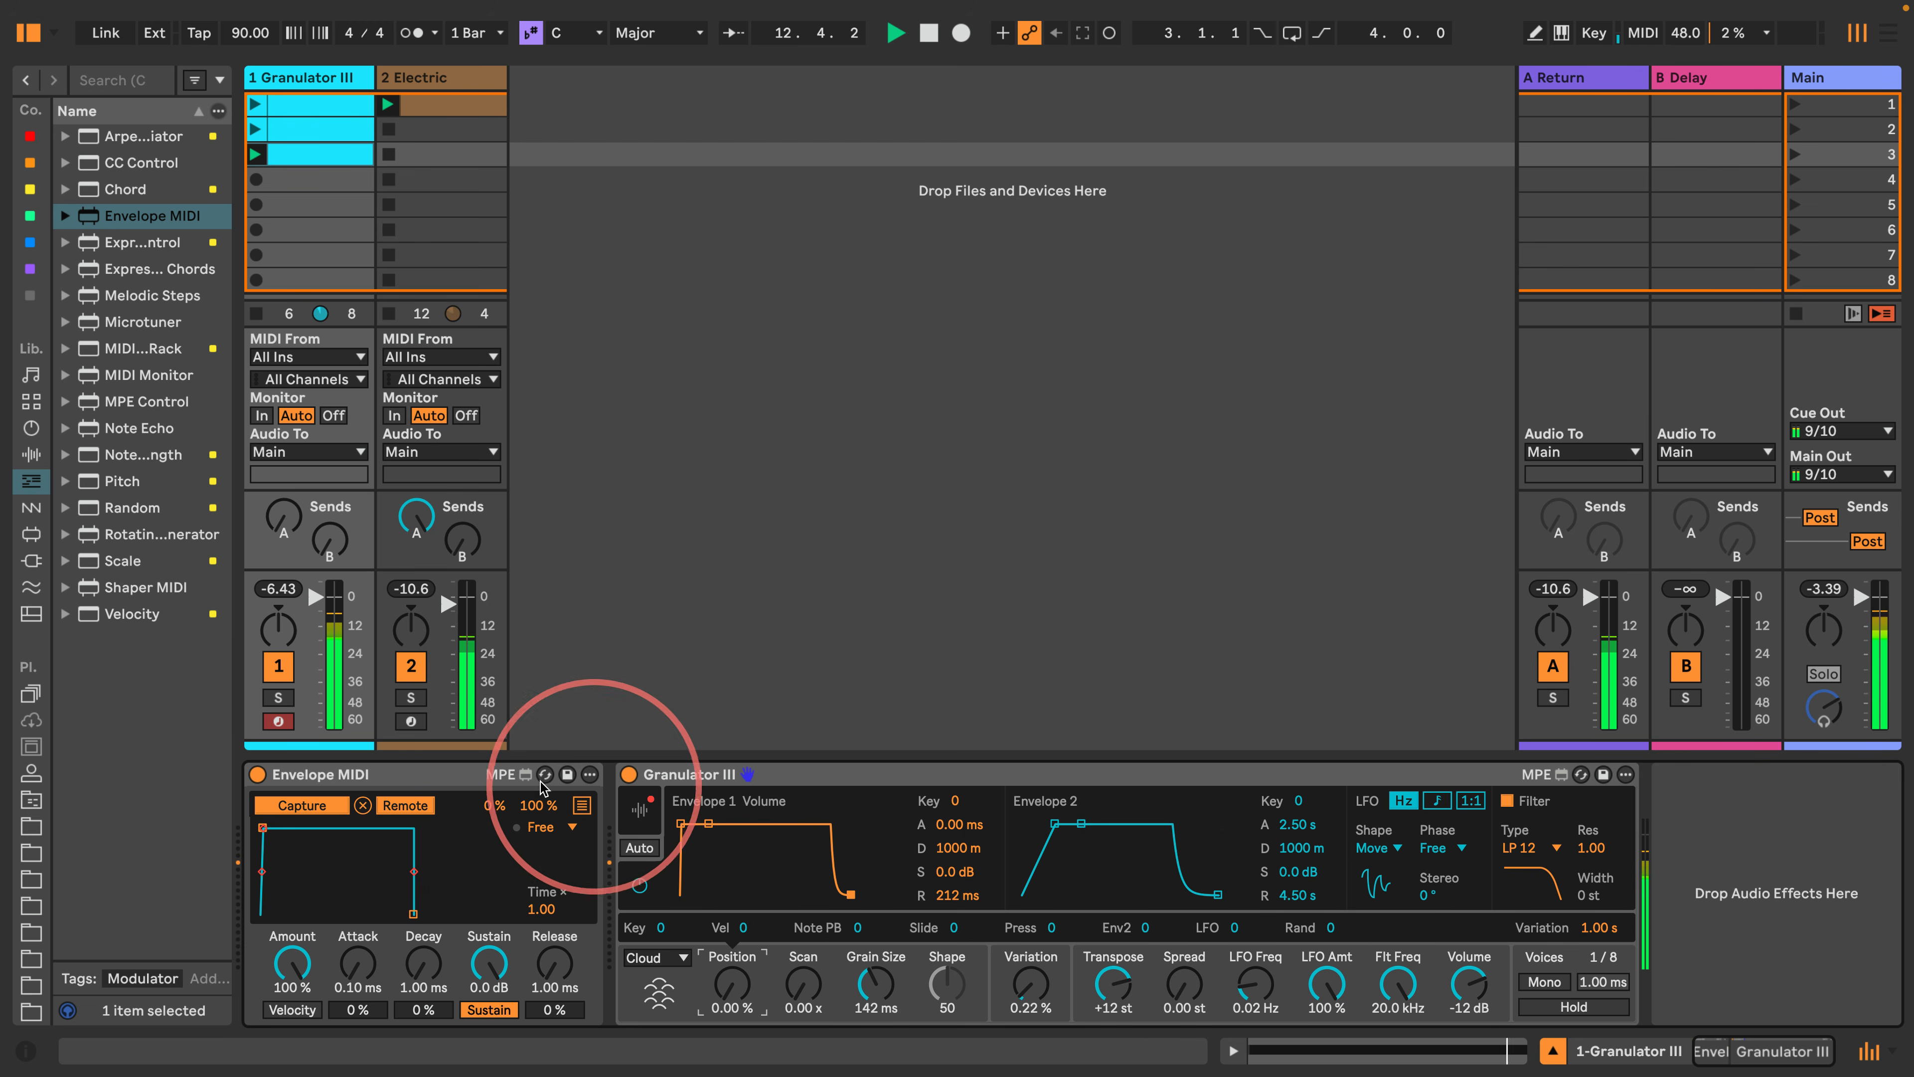
left_click(640, 809)
left_click_drag(1213, 935, 1221, 897)
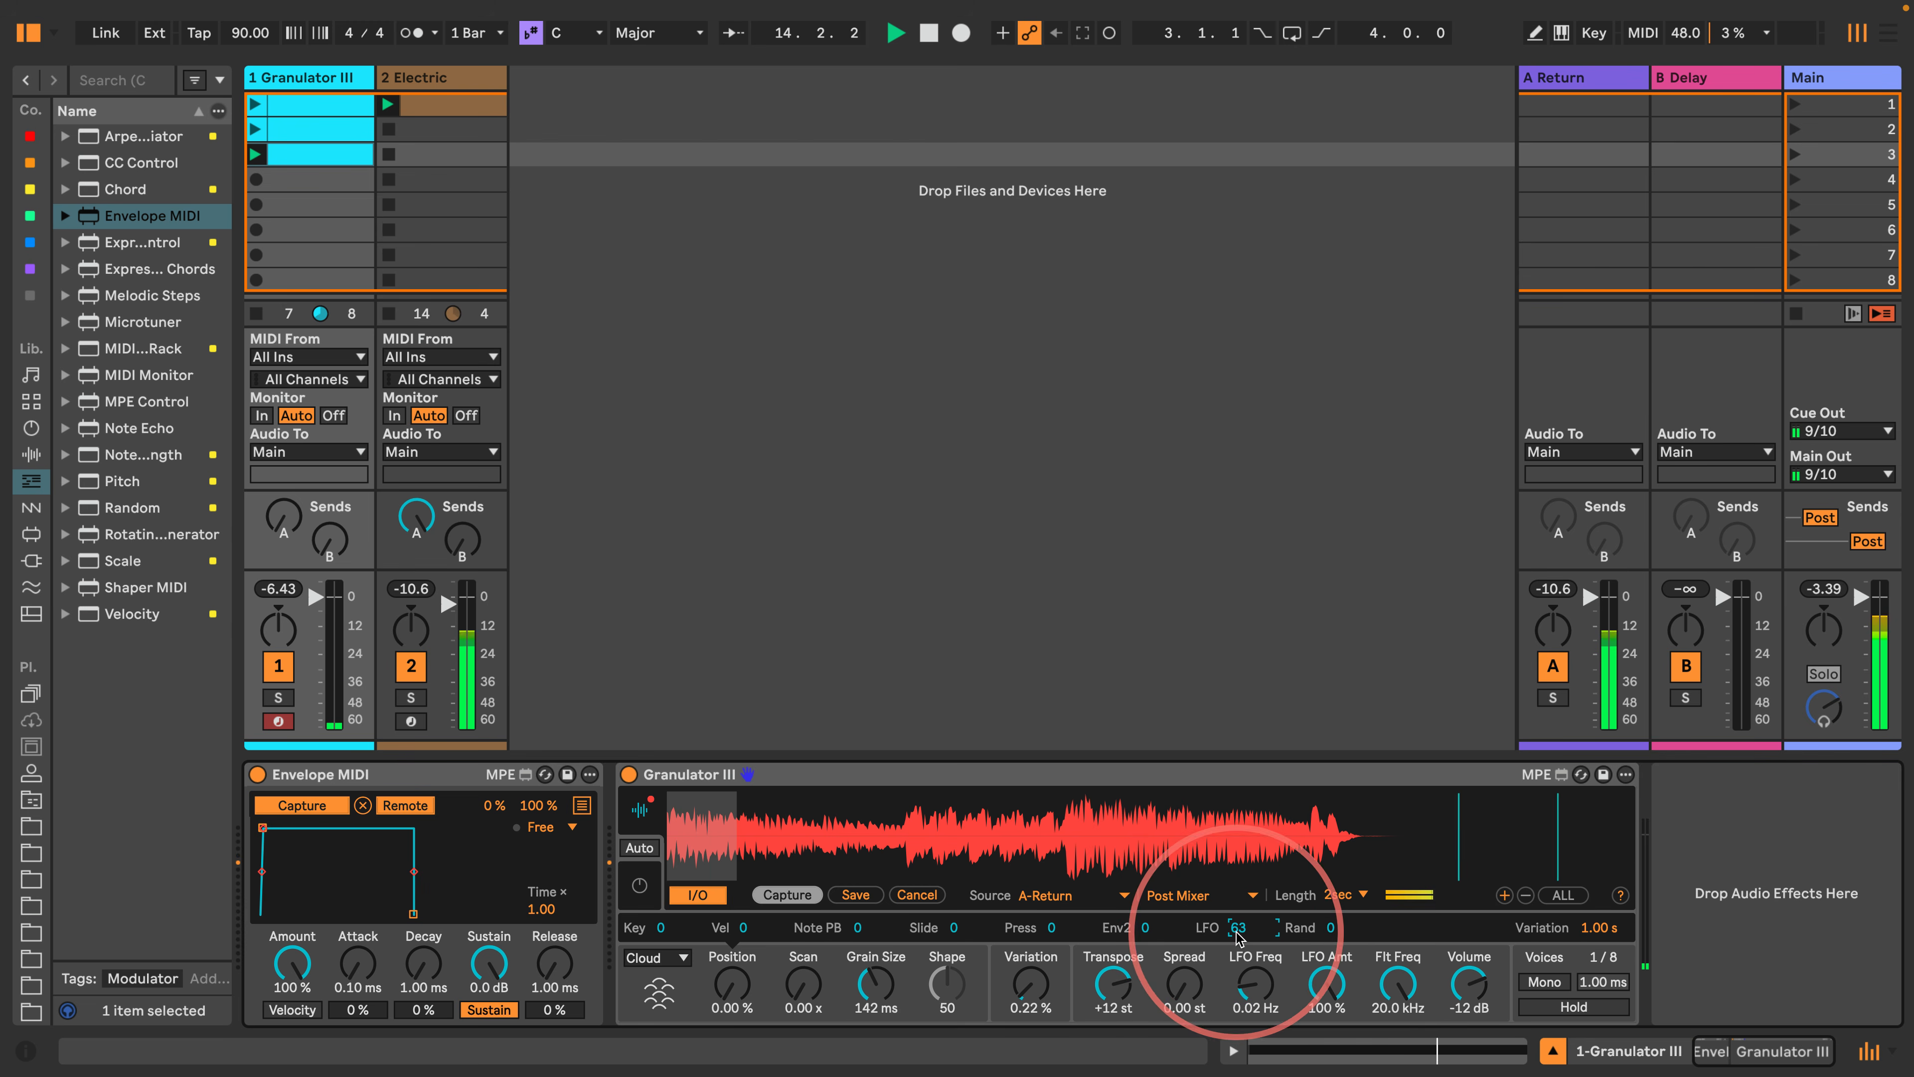
mouse_move(1322, 989)
left_mouse_down()
mouse_move(1308, 1018)
mouse_move(1326, 992)
left_mouse_up()
key("space")
key("space")
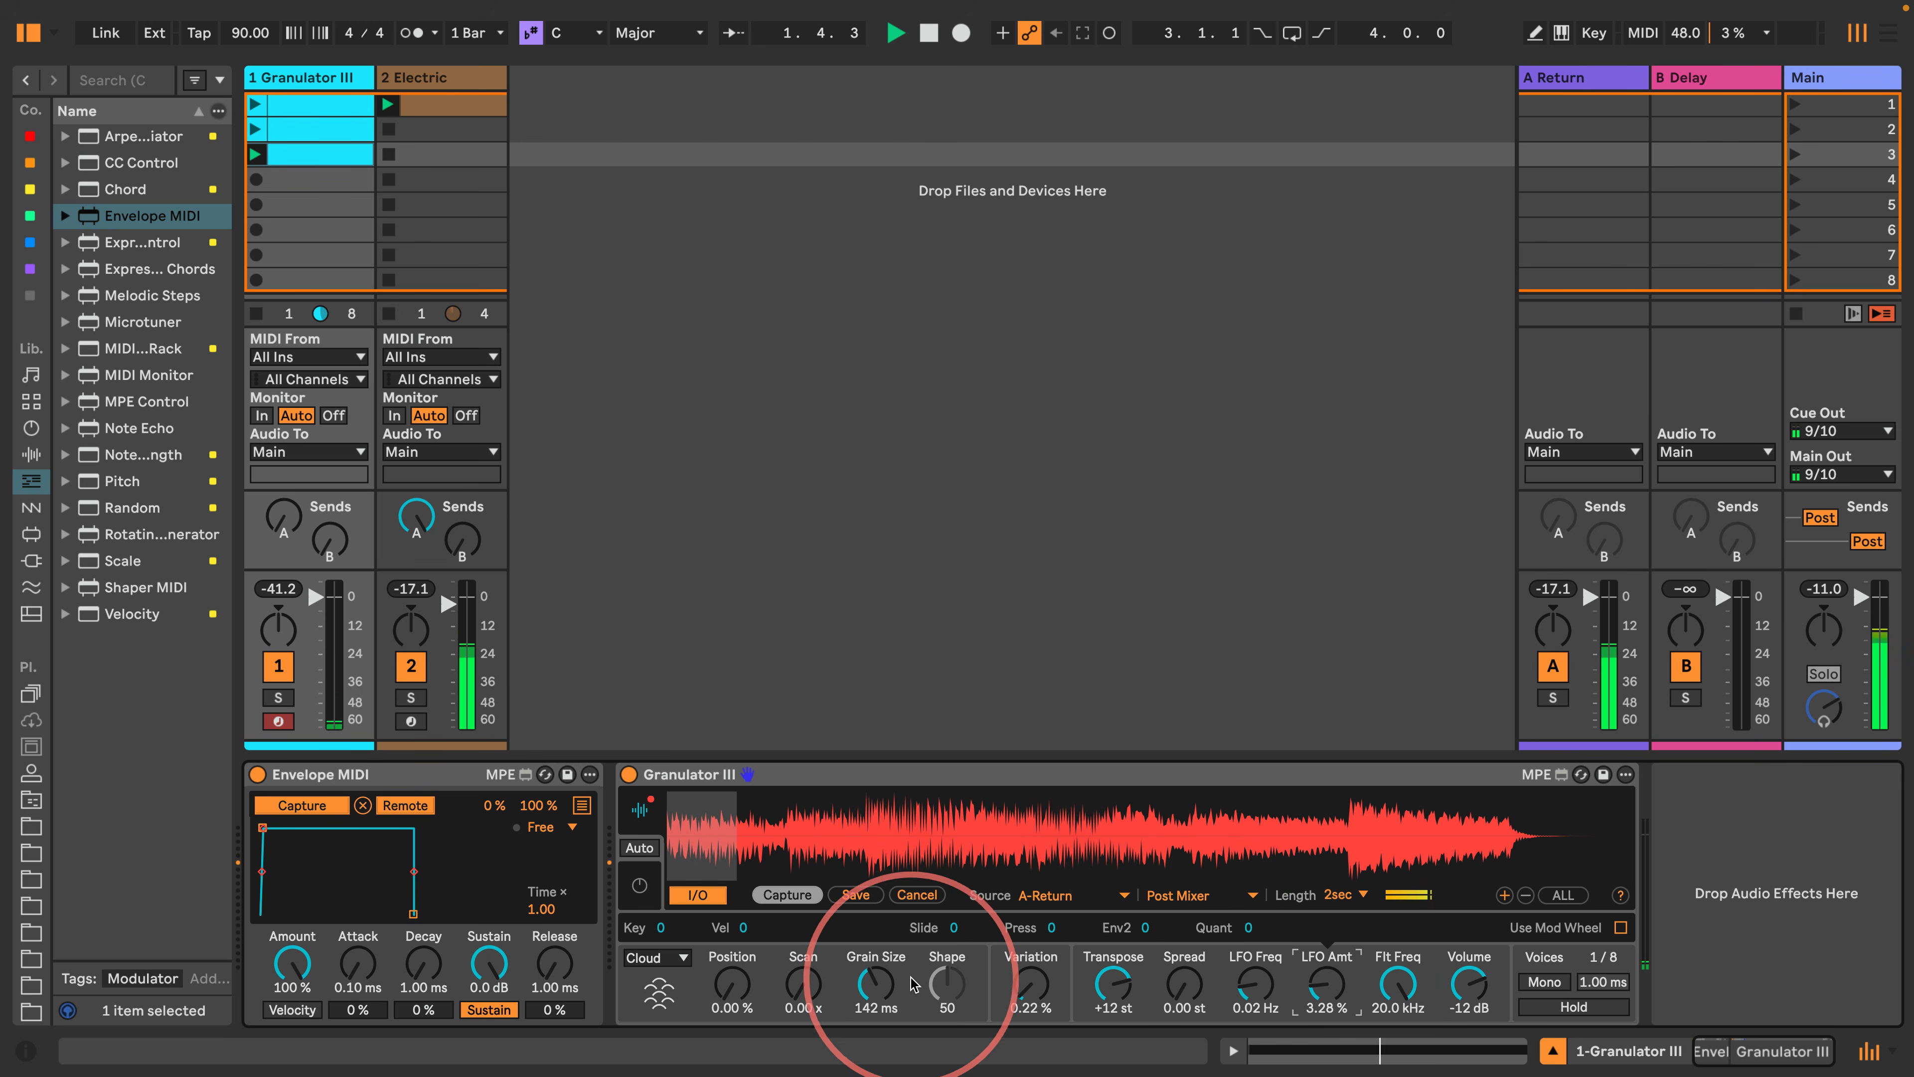
Set Grain Size to 24.2 ms, LFO Amt to 23.8 % and LFO Freq to 0.17 Hz, and restart playback.
left_click_drag(876, 983, 865, 1005)
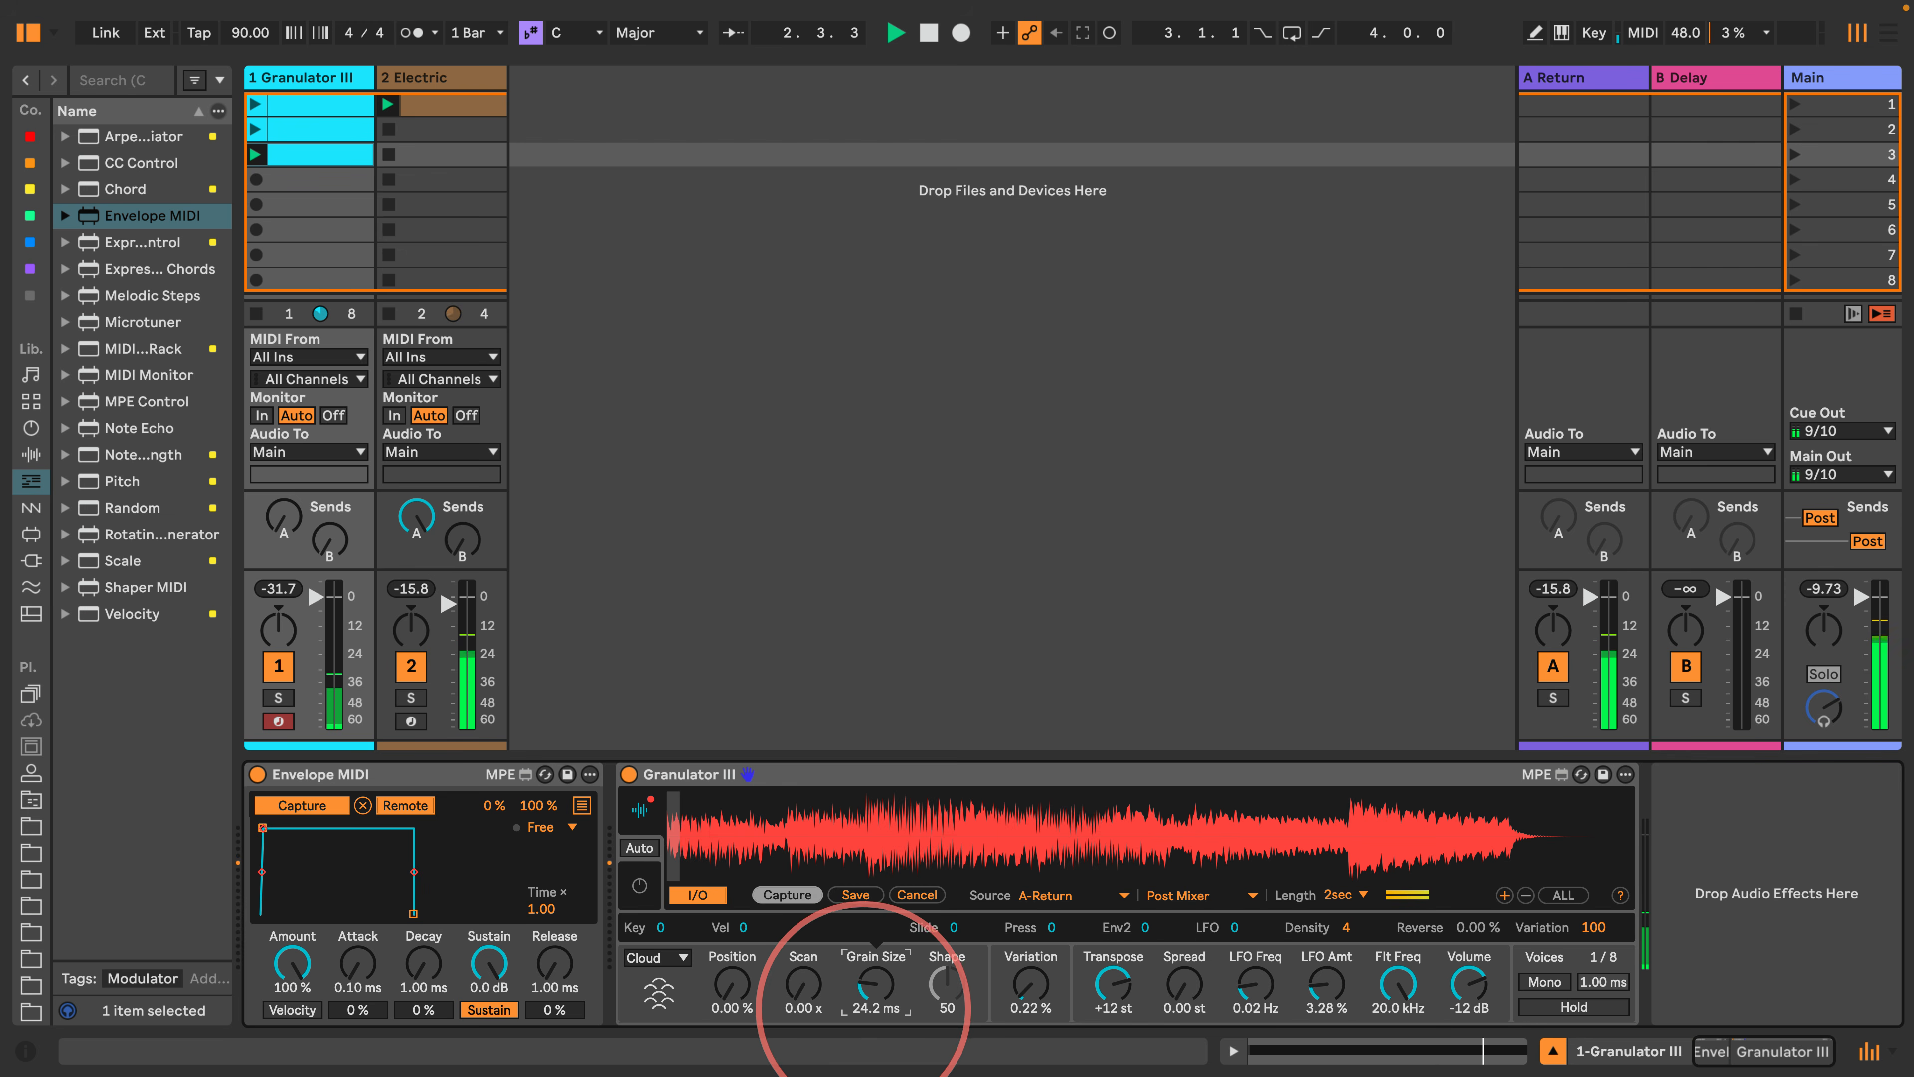
left_click_drag(1326, 984, 1255, 989)
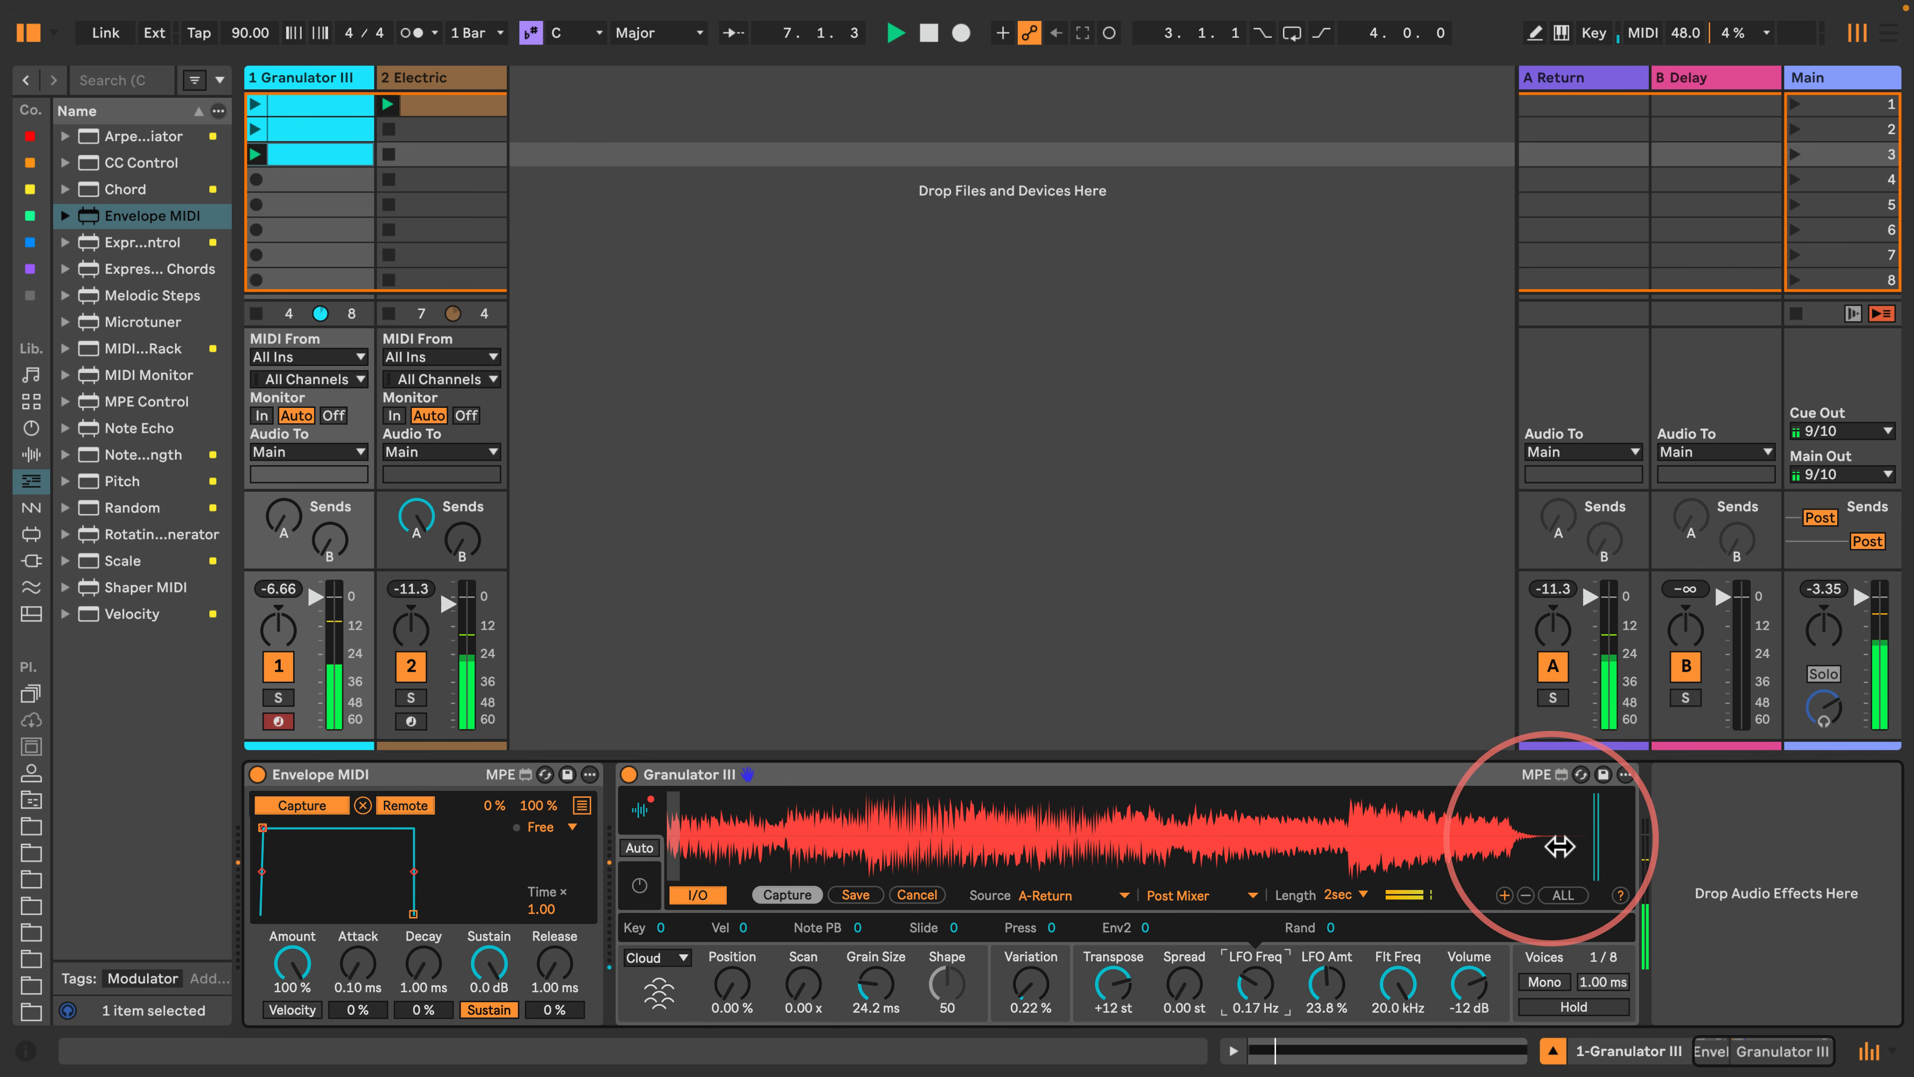
key("space")
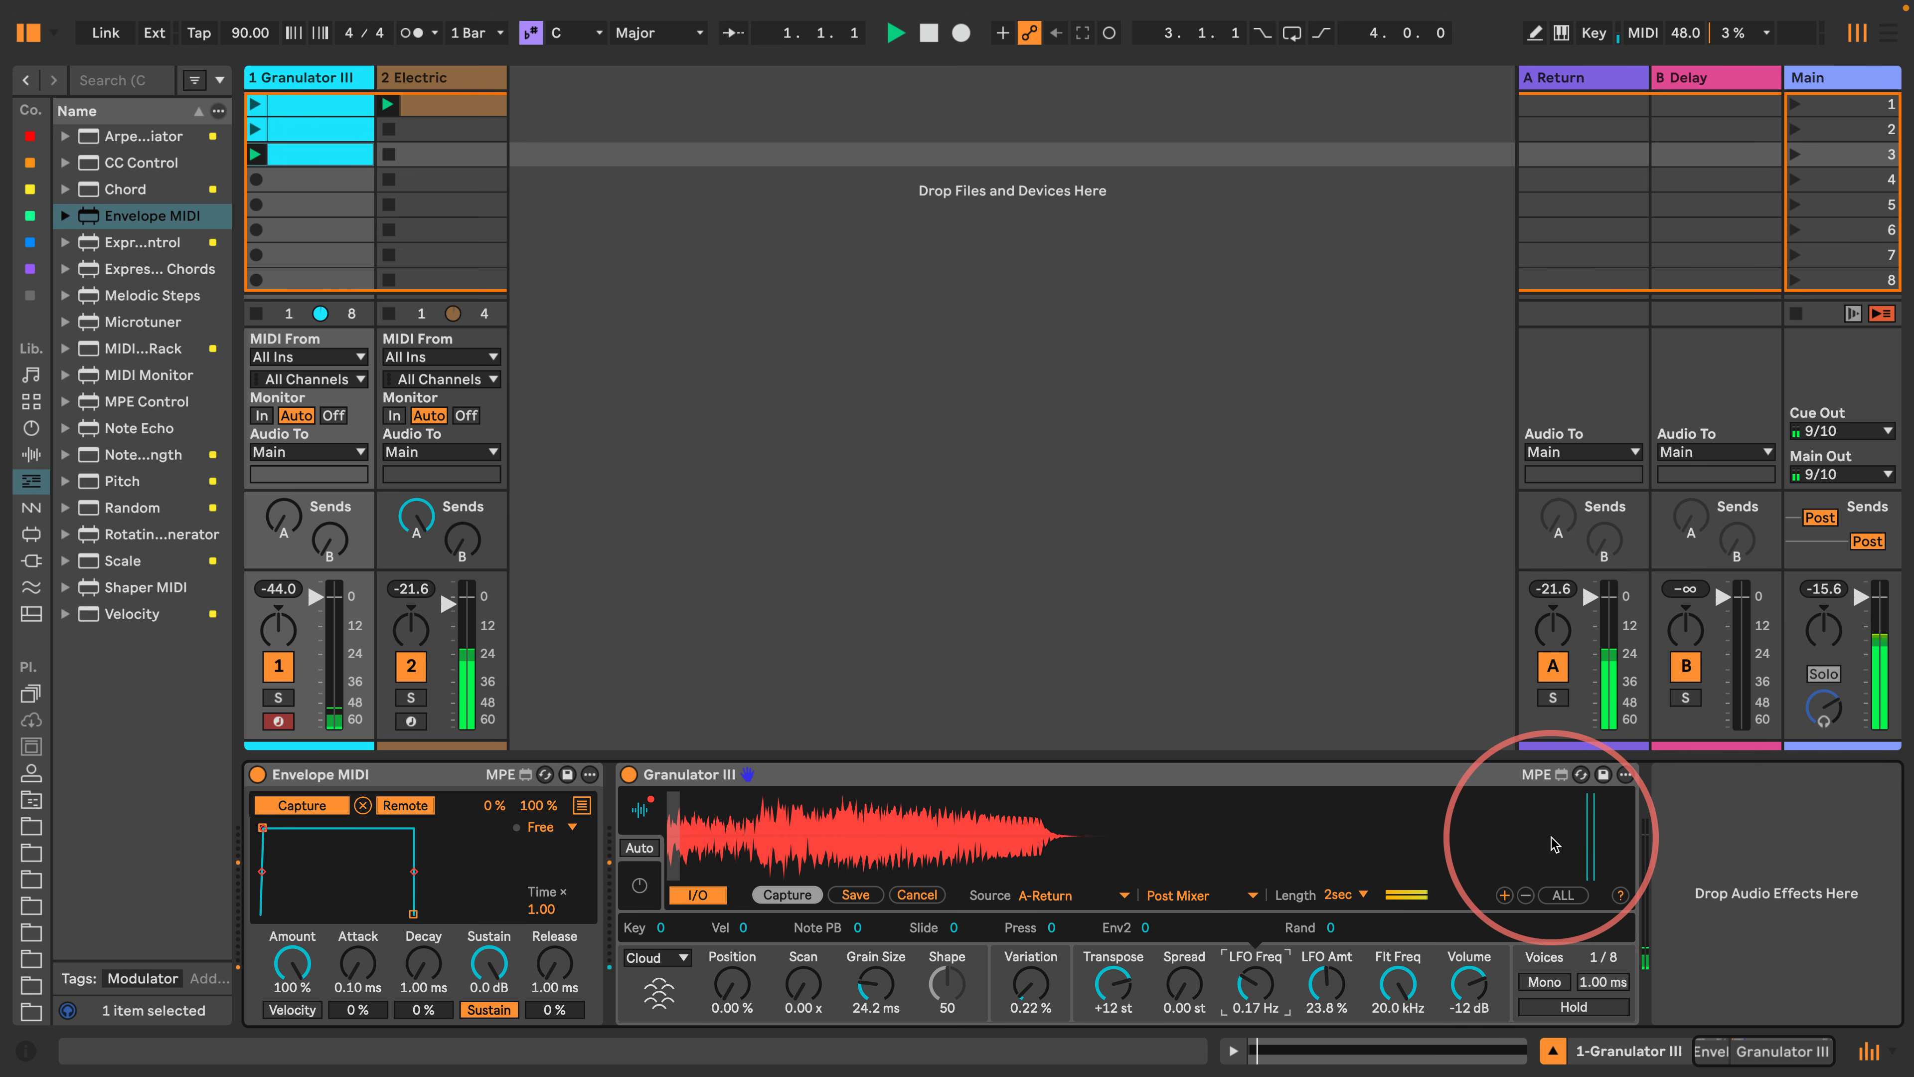
Set Granulator III's capture Length to 1sec, and restart playback.
left_click(1338, 894)
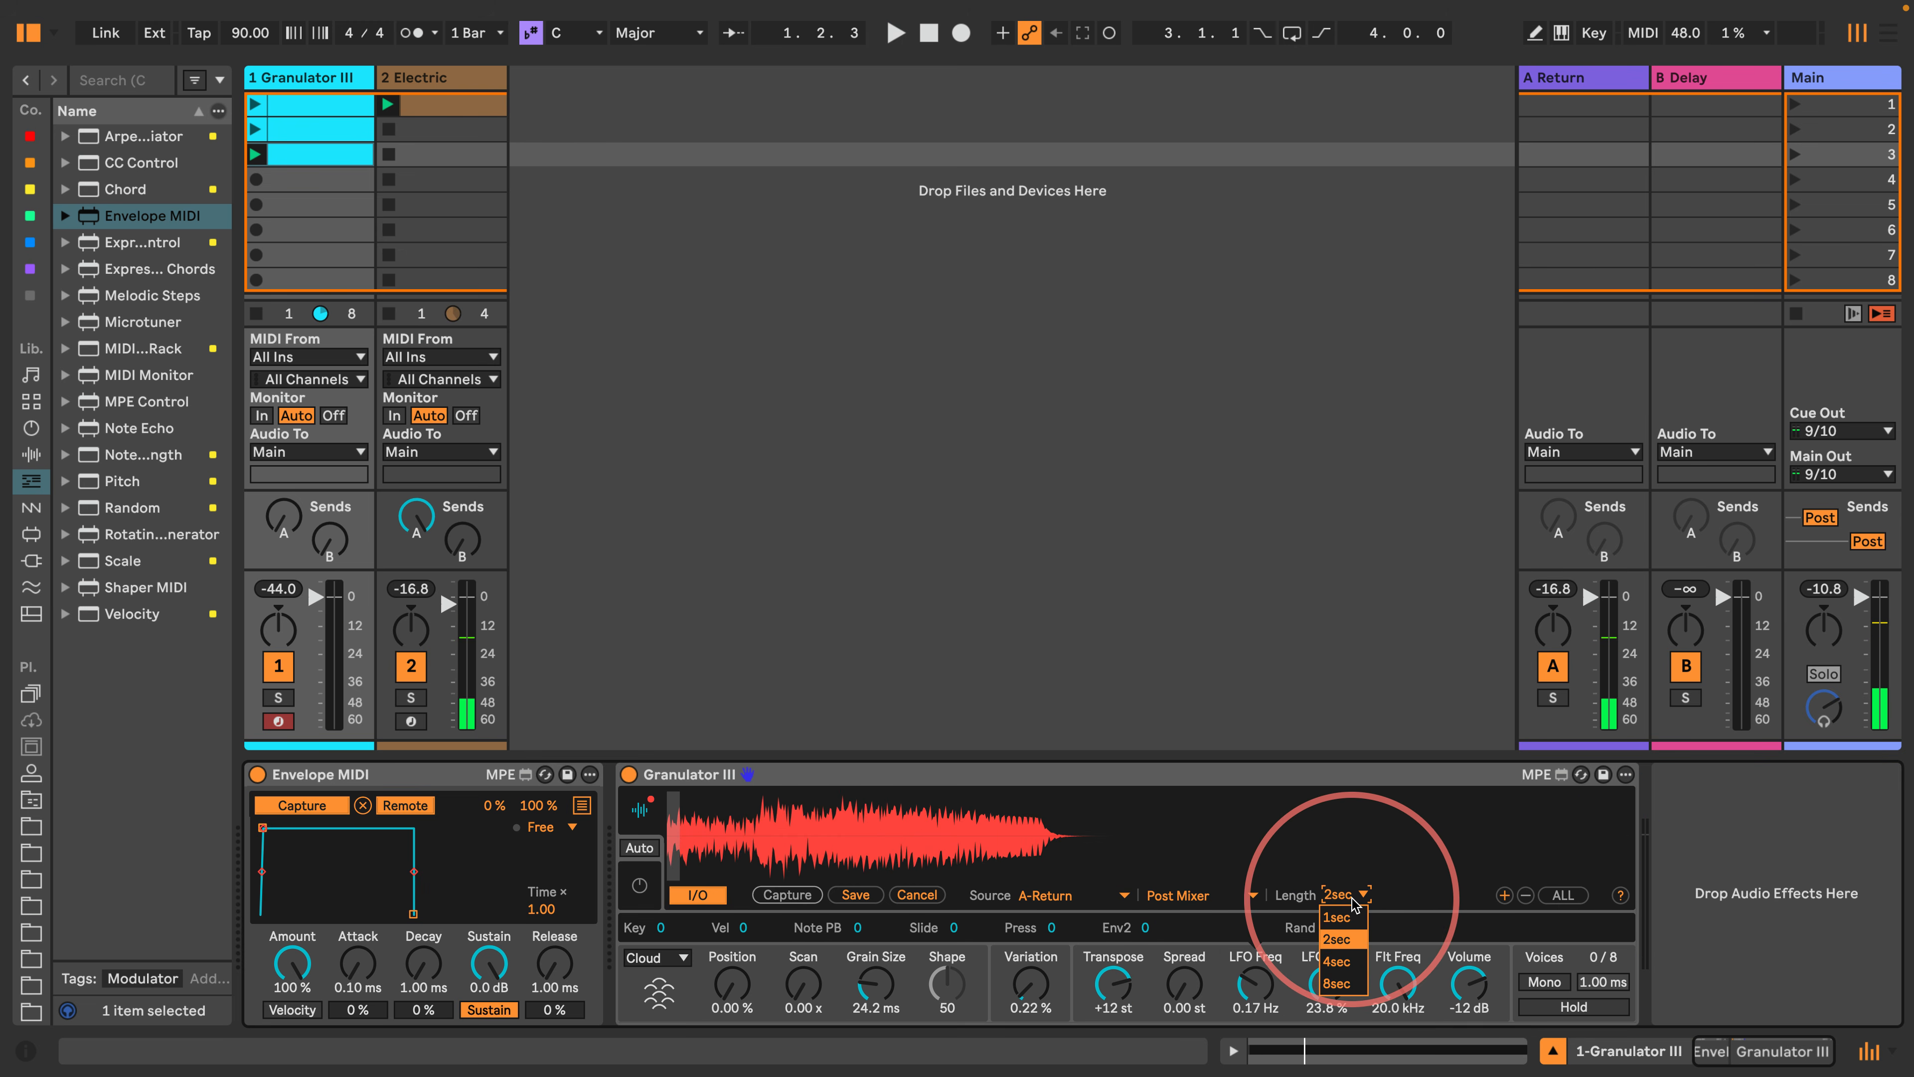
left_click(1339, 912)
key("space")
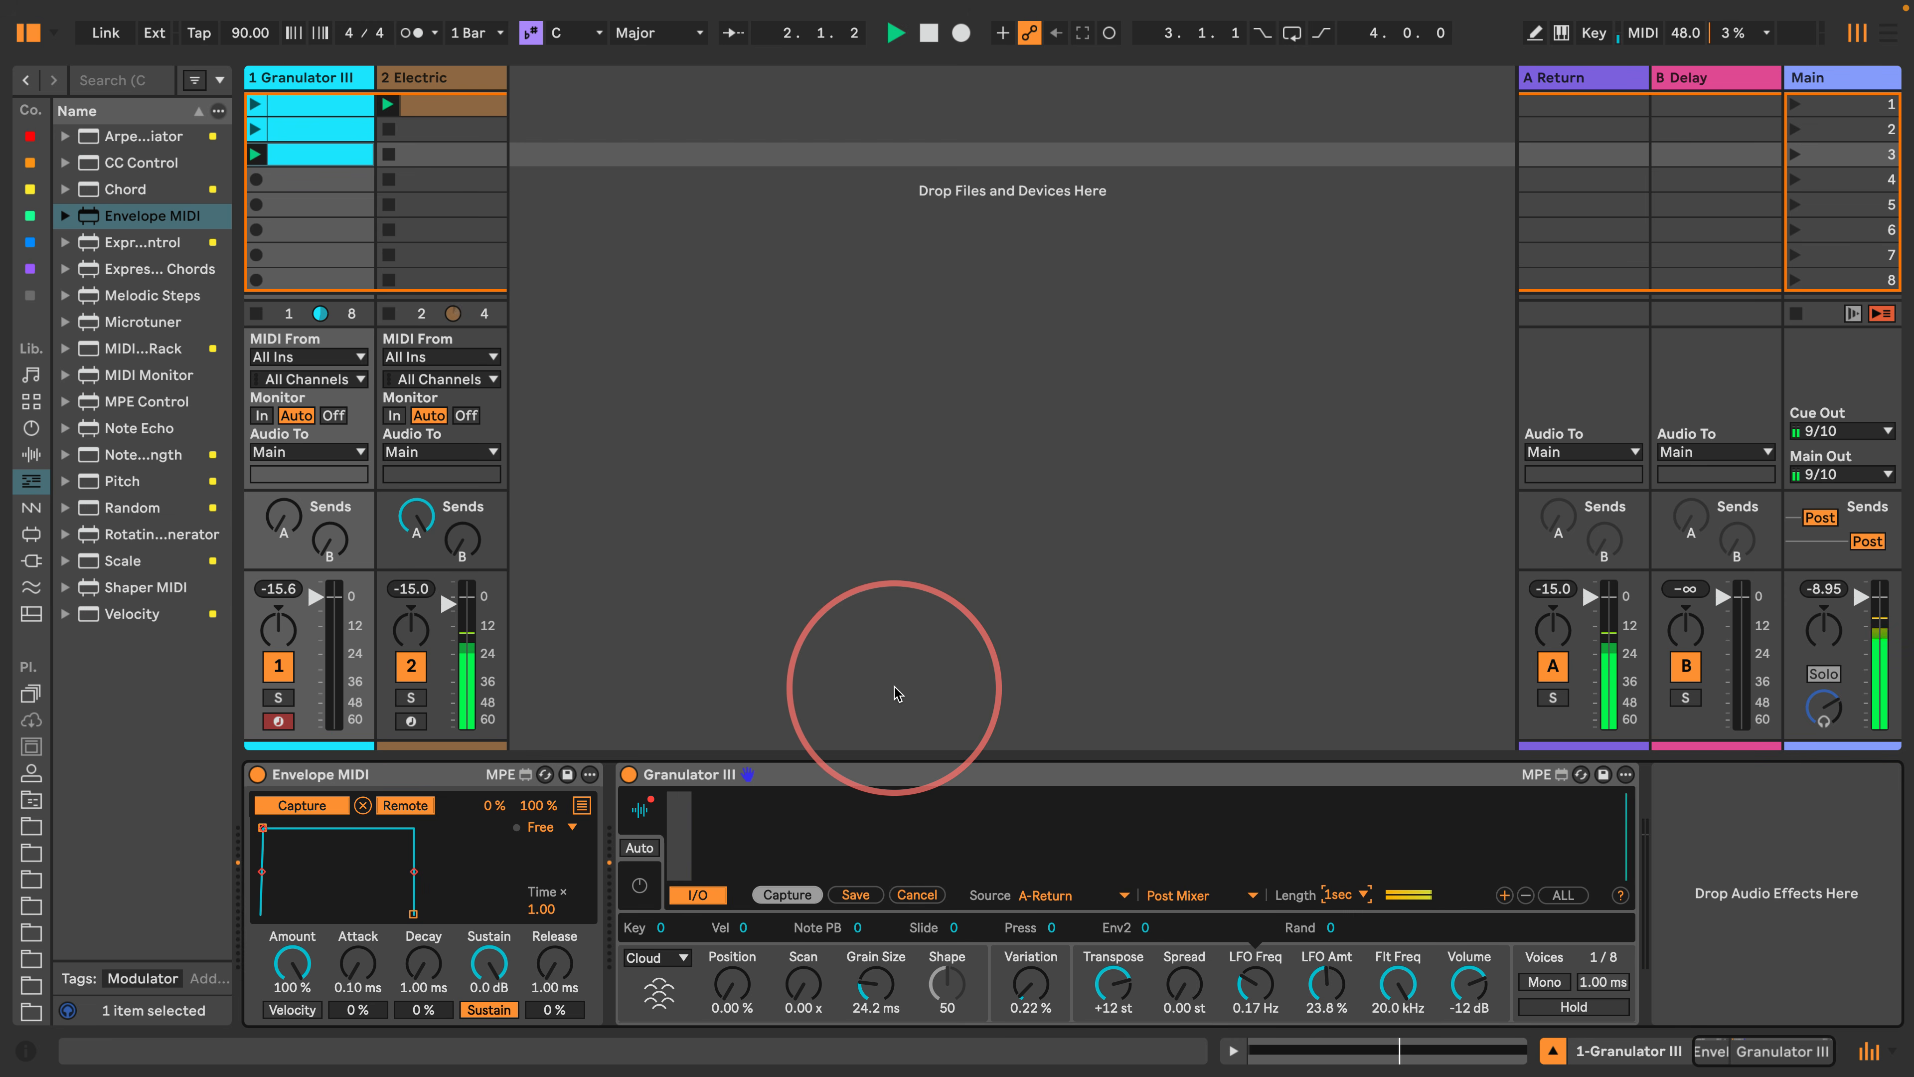
Shorten the C3 note in Granulator III's third clip so it ends slightly before the clip's end, and return to the device view.
double_click(325, 155)
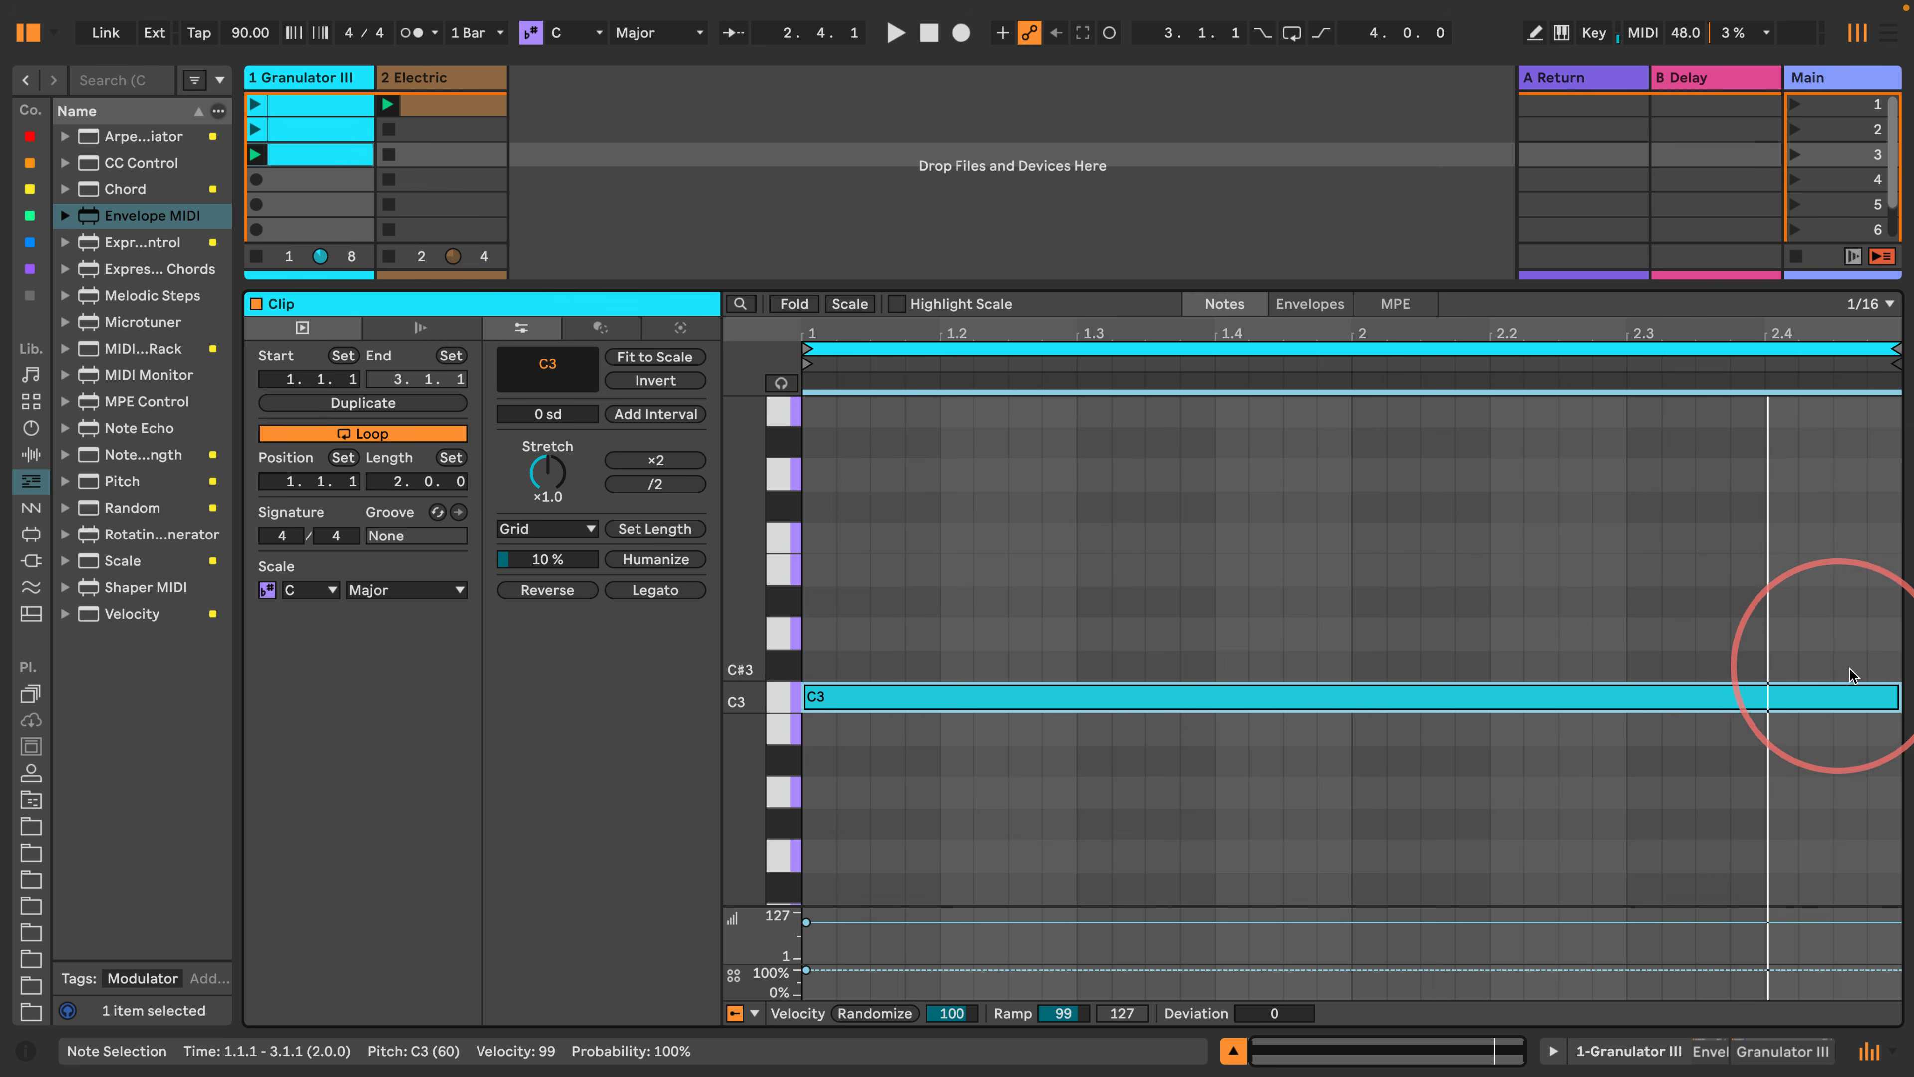
left_click_drag(1891, 329, 1892, 377)
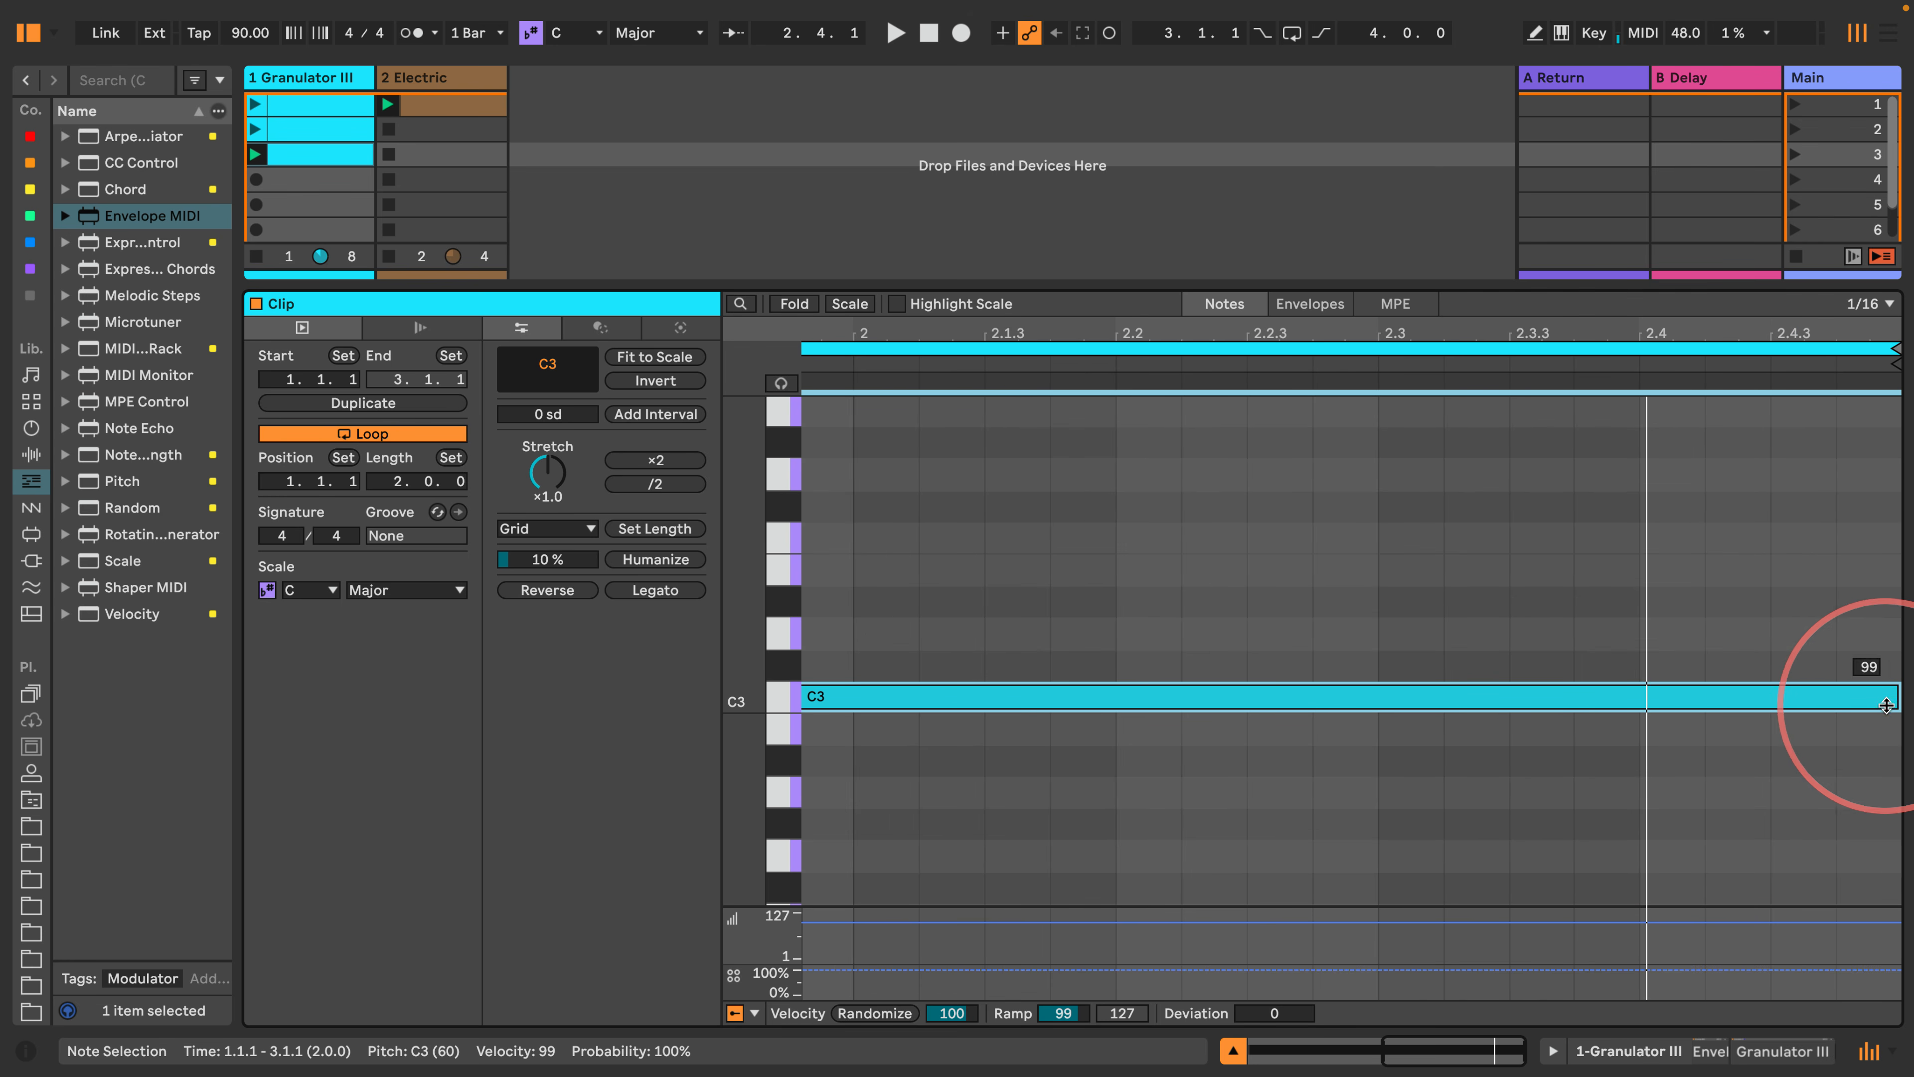
left_click_drag(1893, 698, 1878, 699)
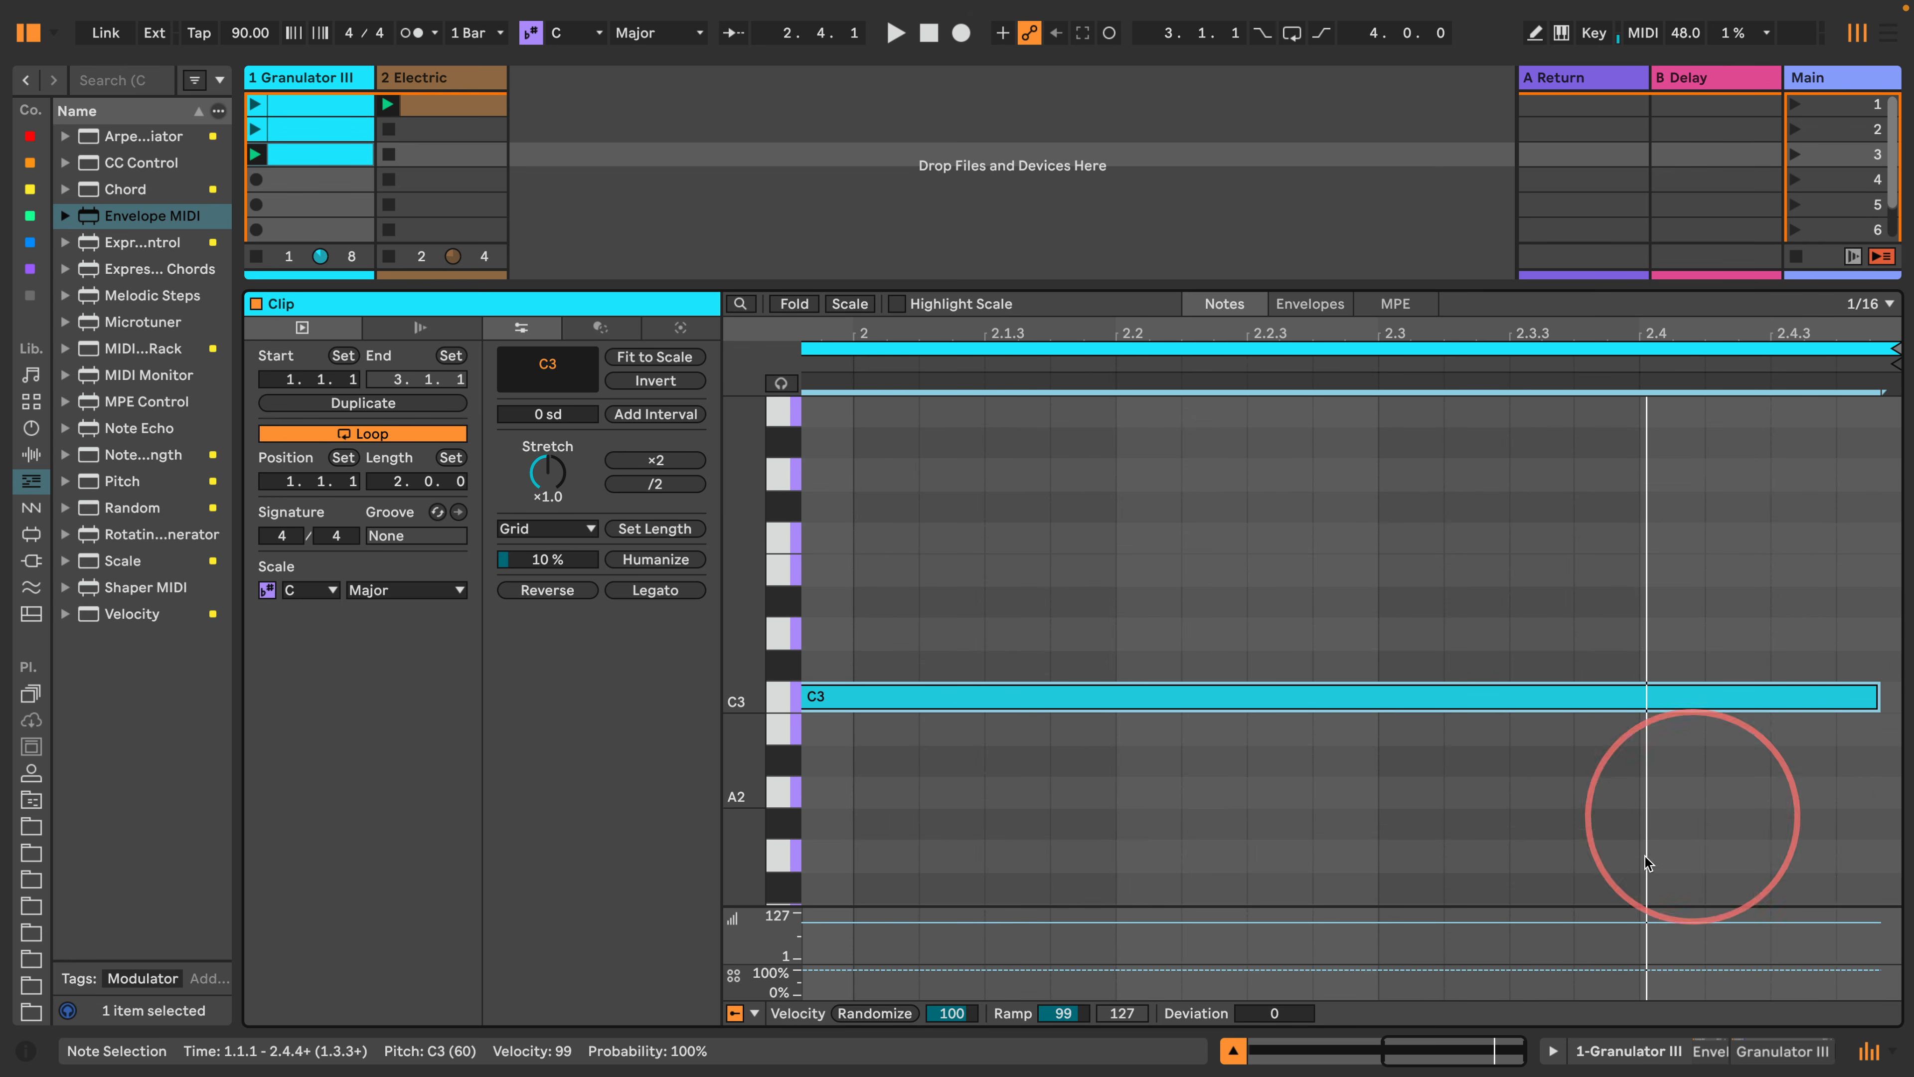
left_click(1618, 1052)
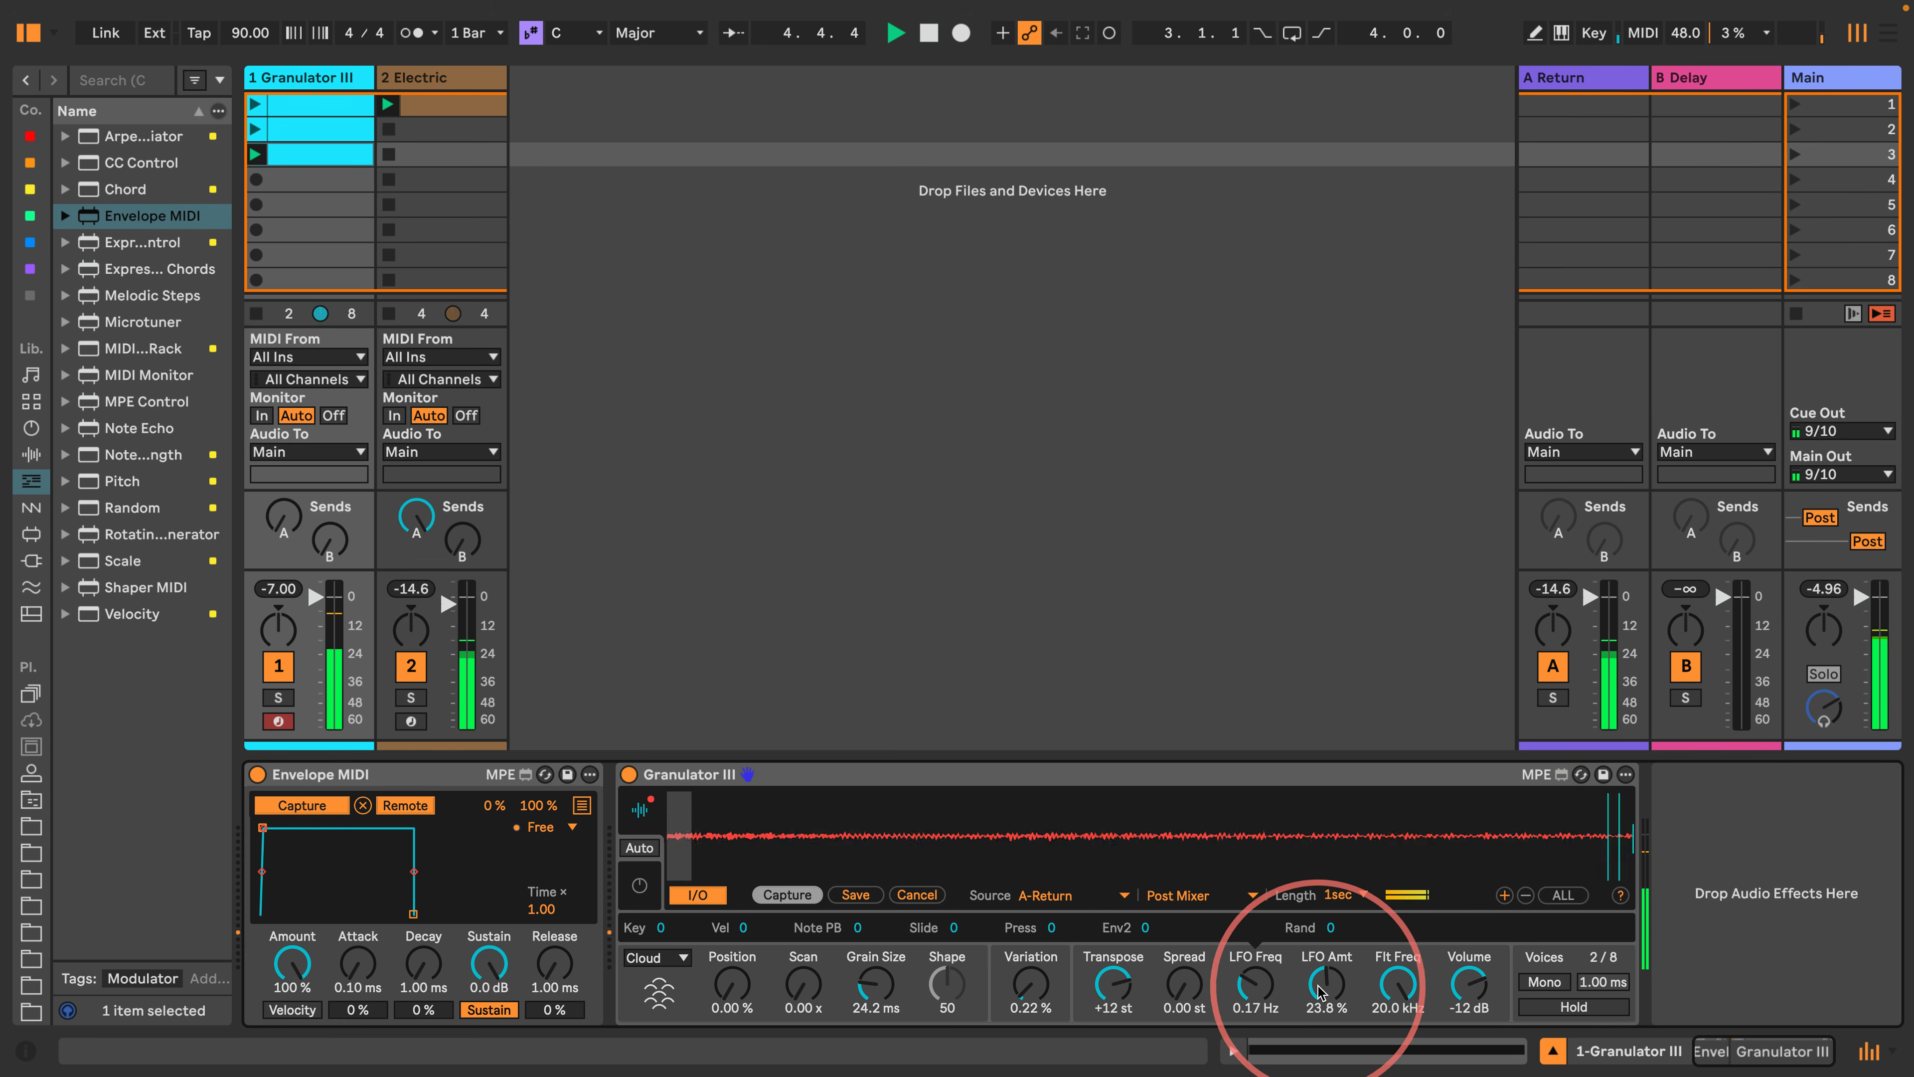
Set Granulator III's LFO Amt to 10.9 % and its LFO shape to Sine, and return to the waveform display.
left_click_drag(1324, 985, 1307, 1019)
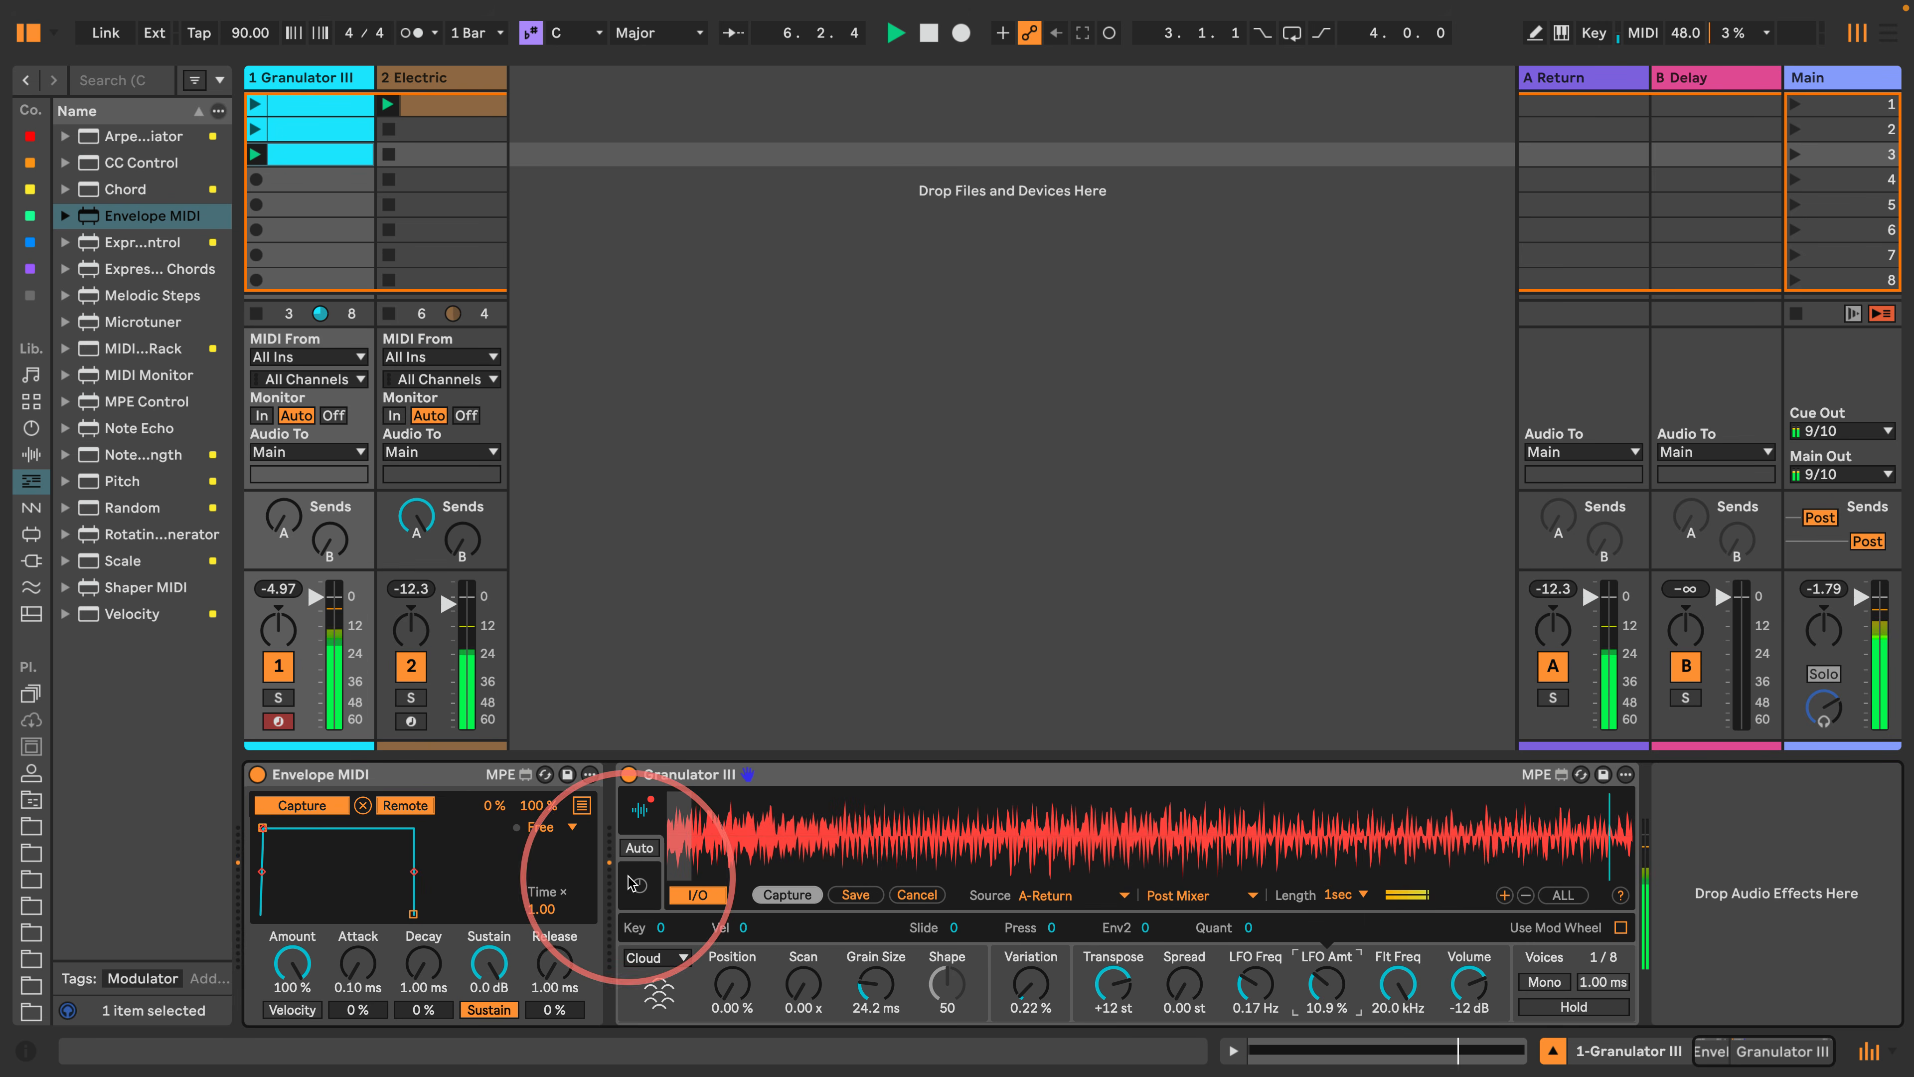
left_click(639, 809)
left_click(1377, 847)
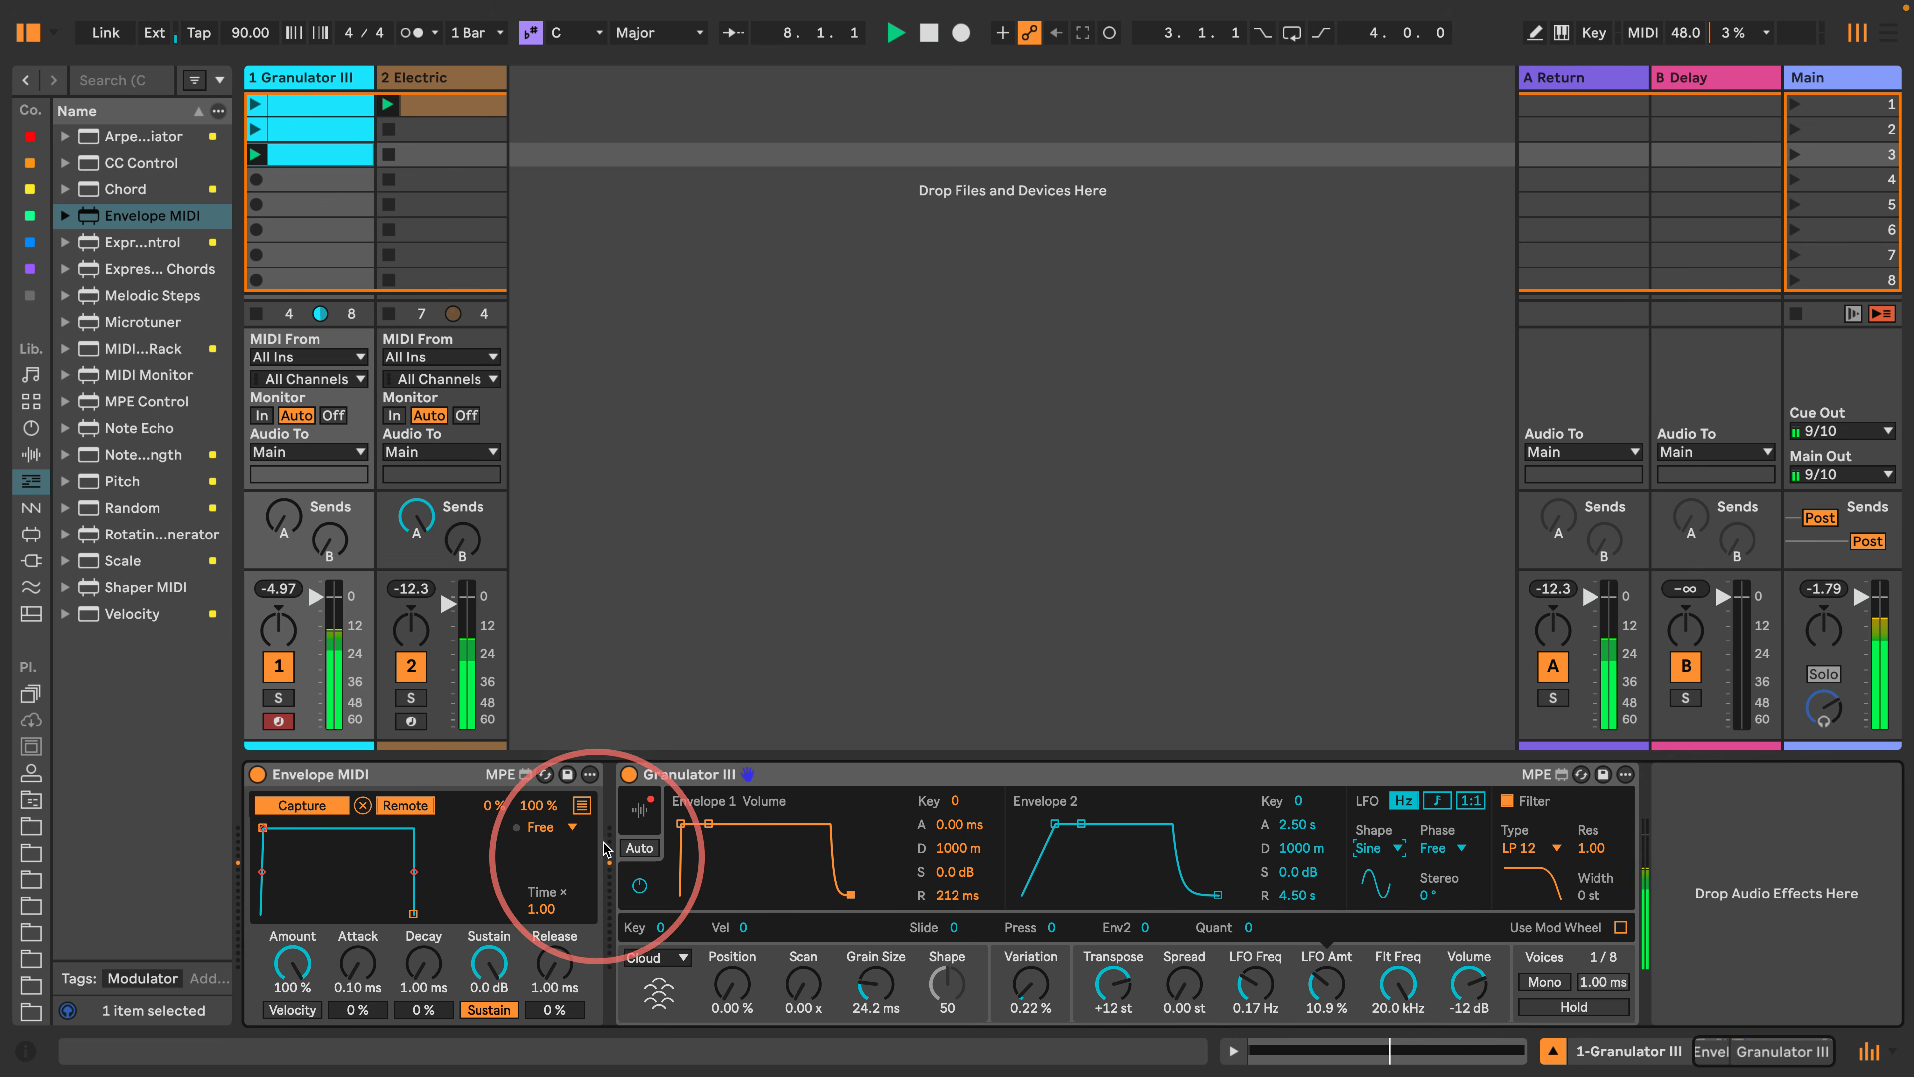
left_click(639, 809)
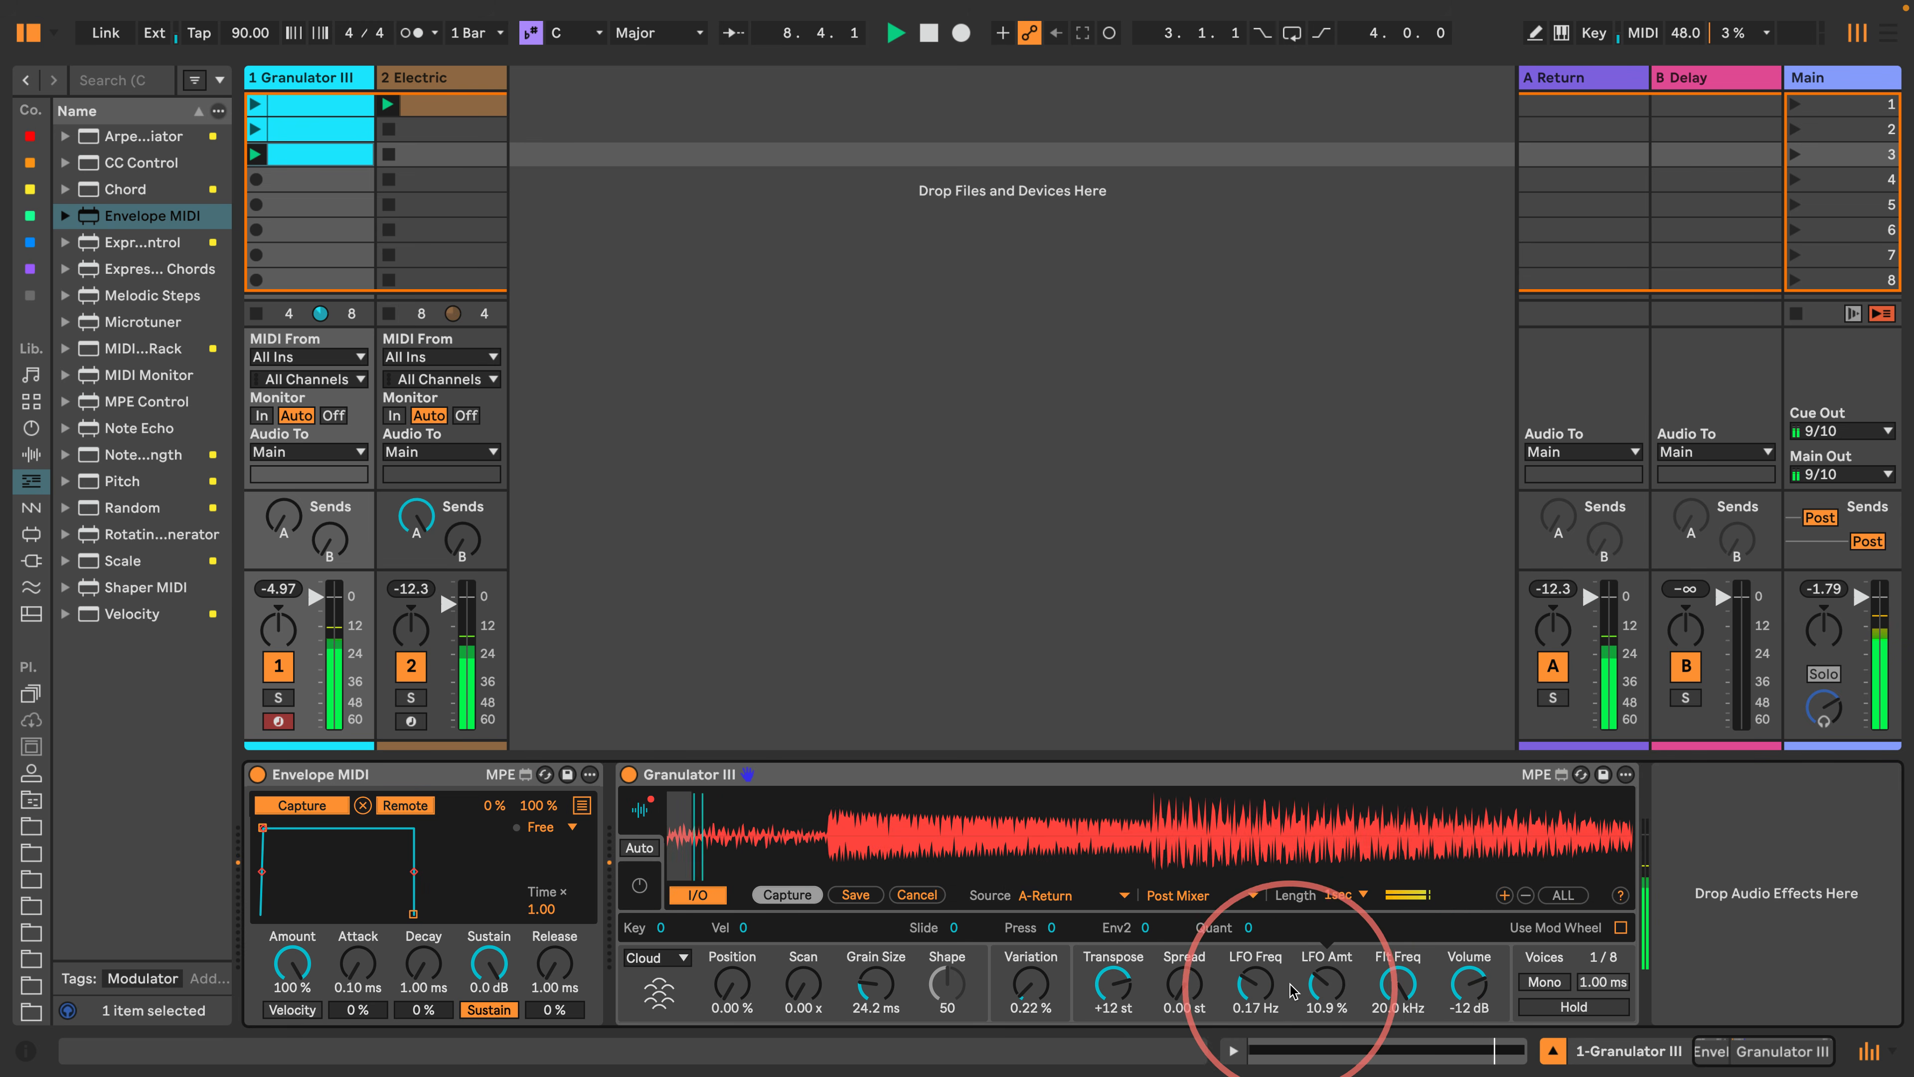
Set Granulator III's LFO Freq to 1.25 Hz, Position to 50 % and LFO Amt to 50 %, and restart playback.
left_click_drag(1256, 983, 1288, 927)
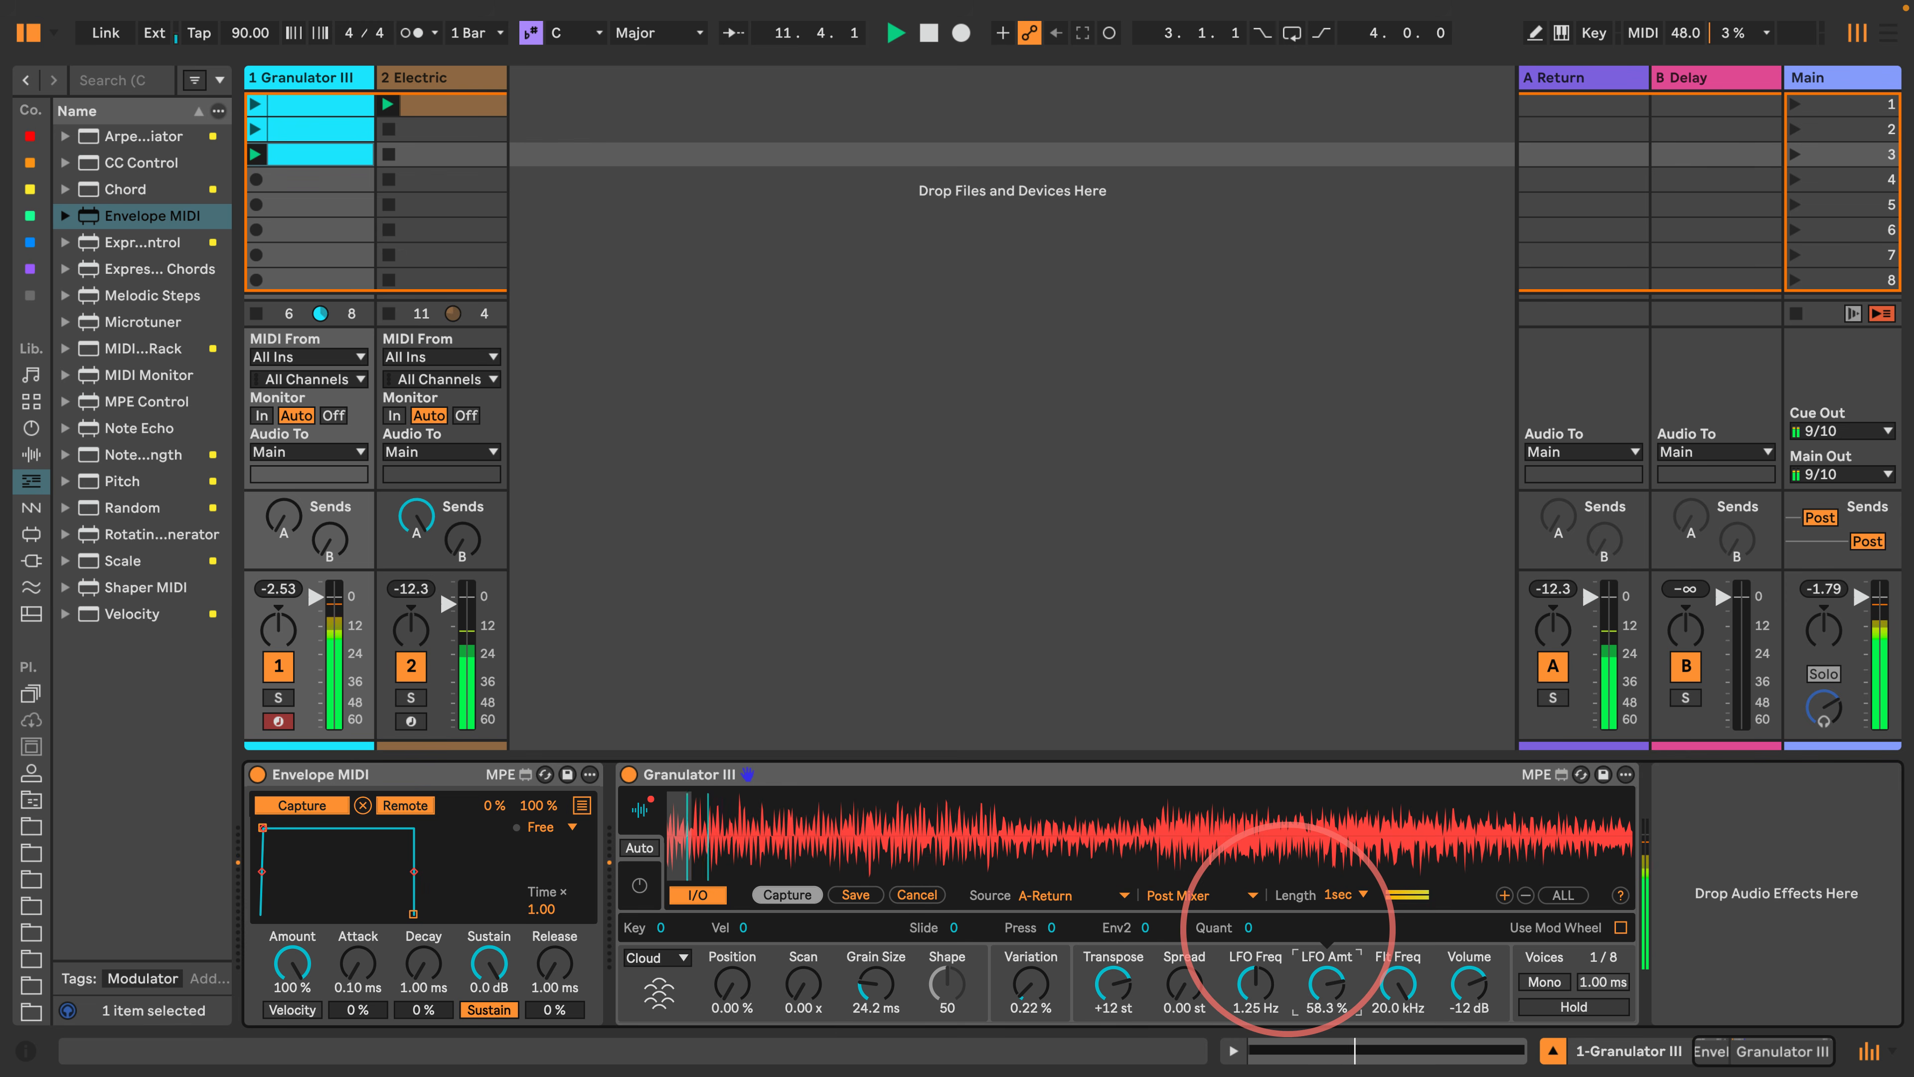
double_click(731, 985)
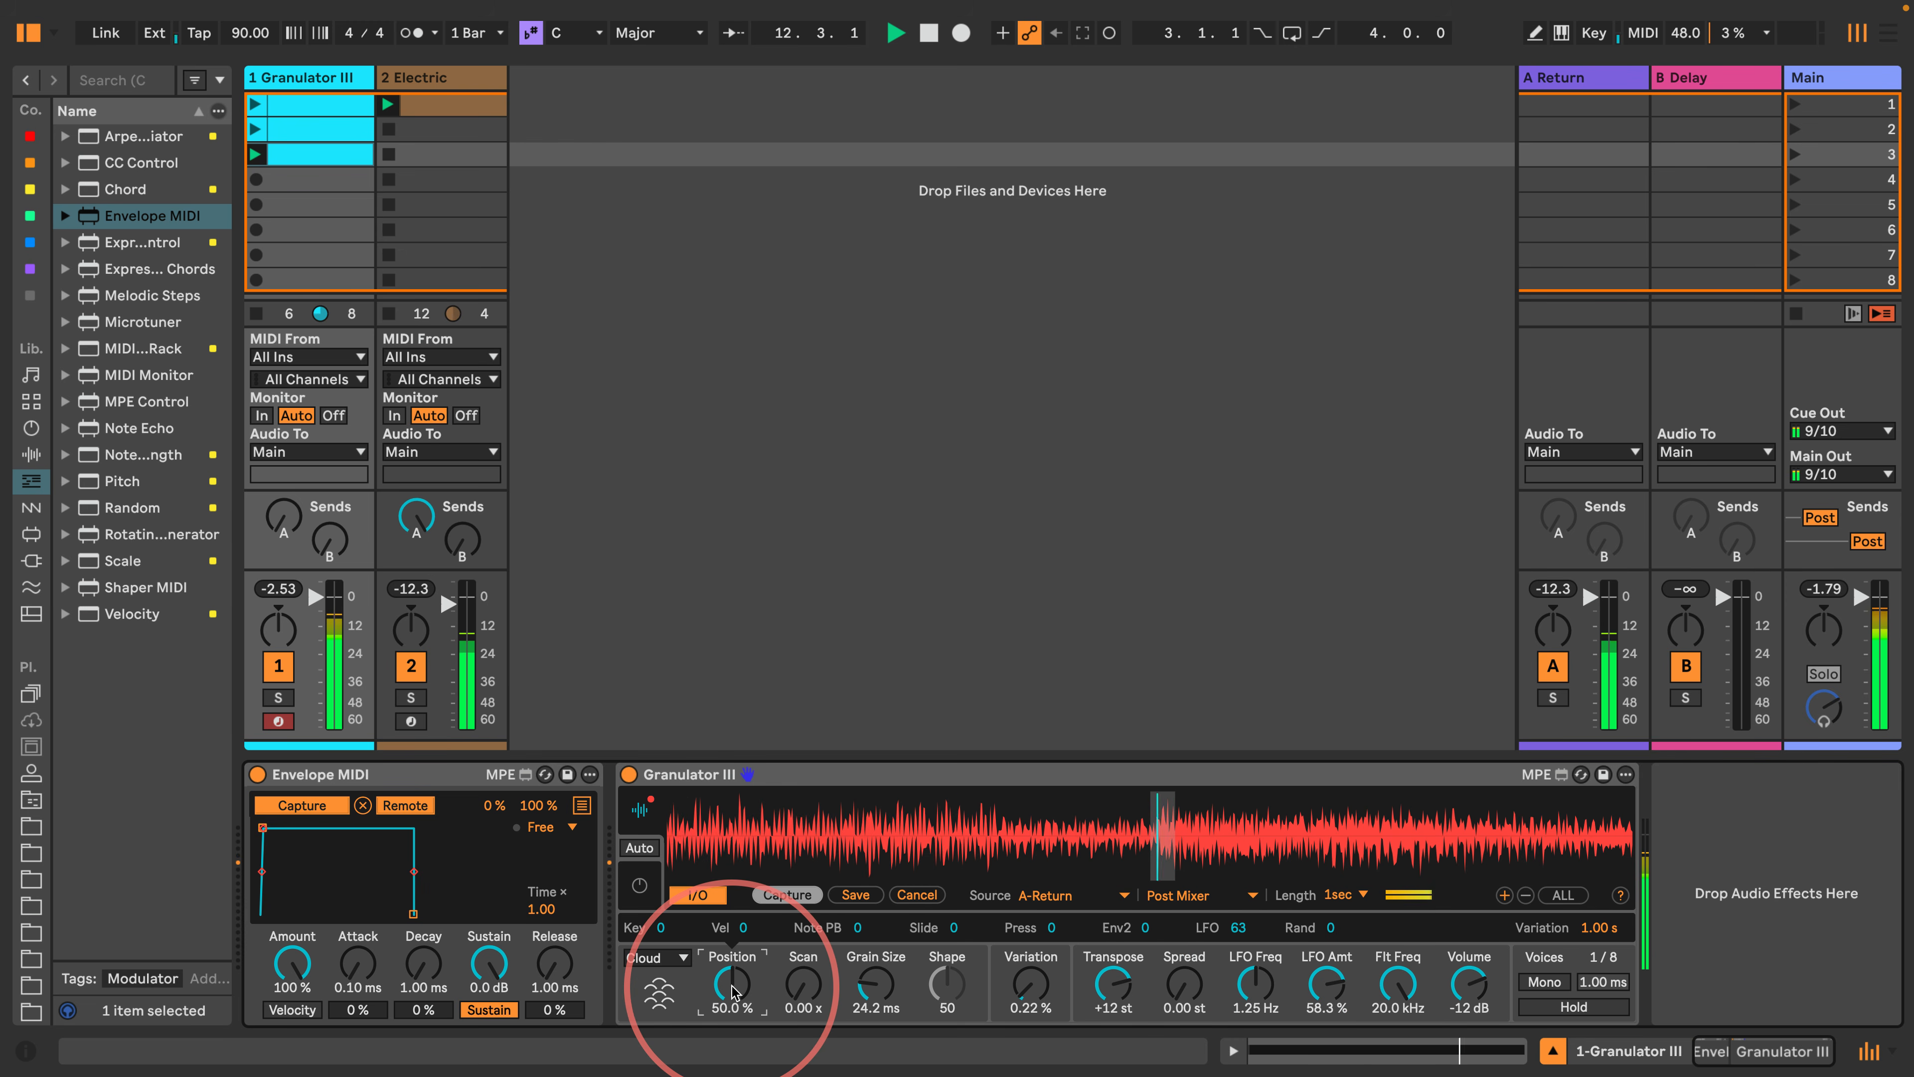
key("space")
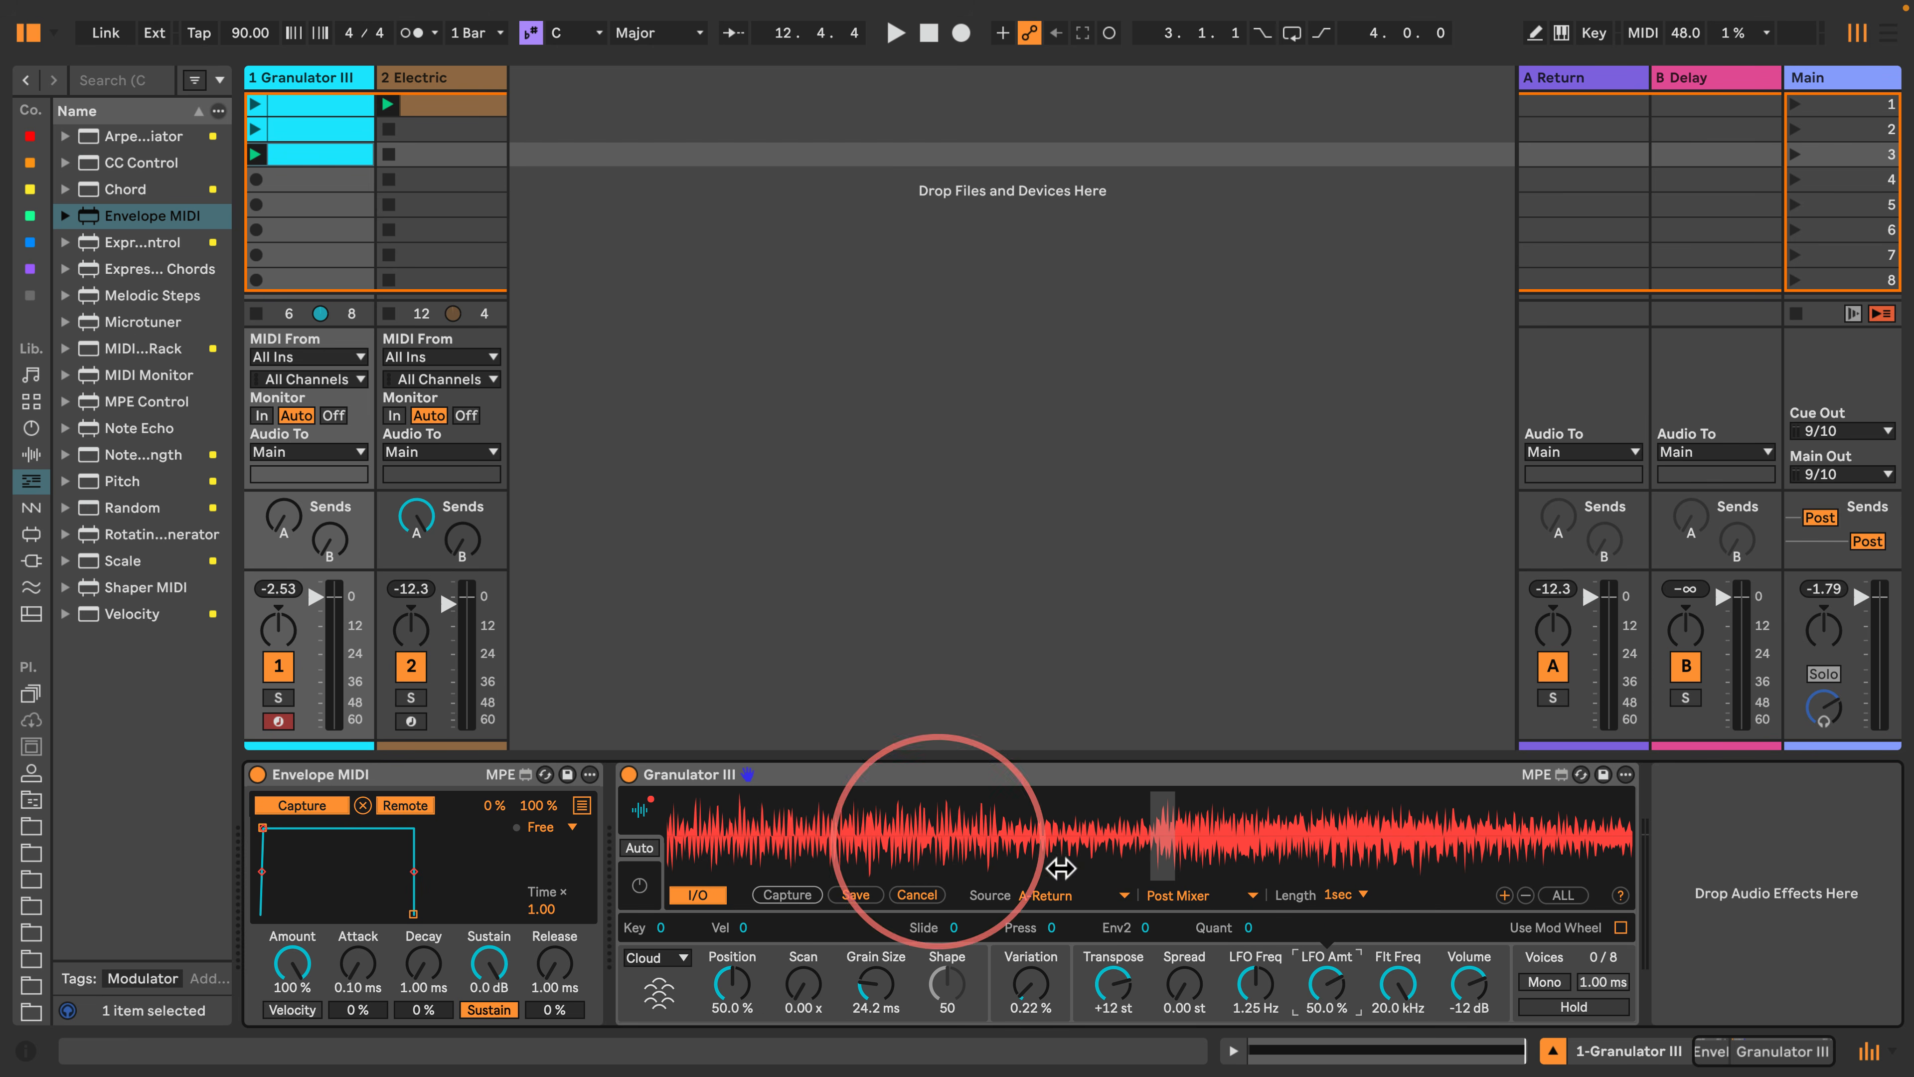
key("space")
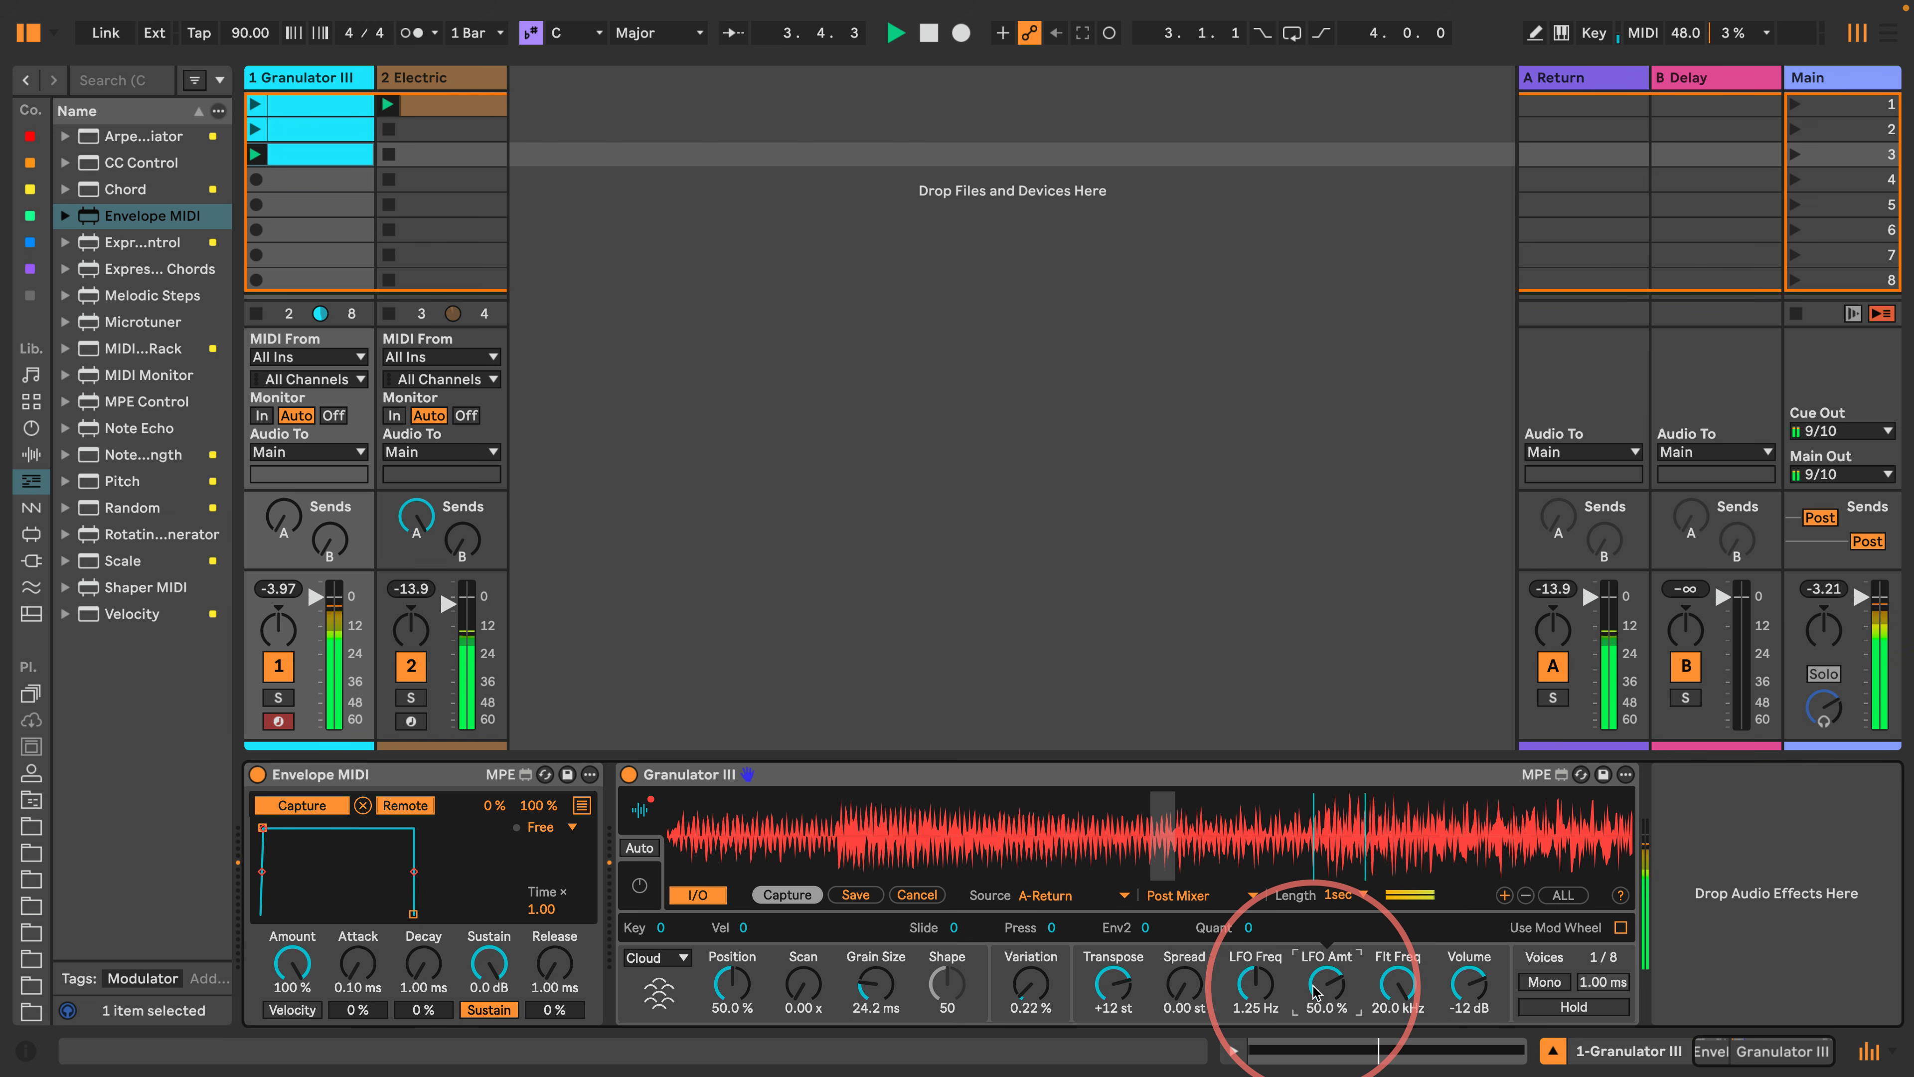
Set Granulator III's LFO Amt to 35.6 %, Position to 16.9 % and Grain Size to 112 ms.
left_click_drag(1313, 980, 1304, 992)
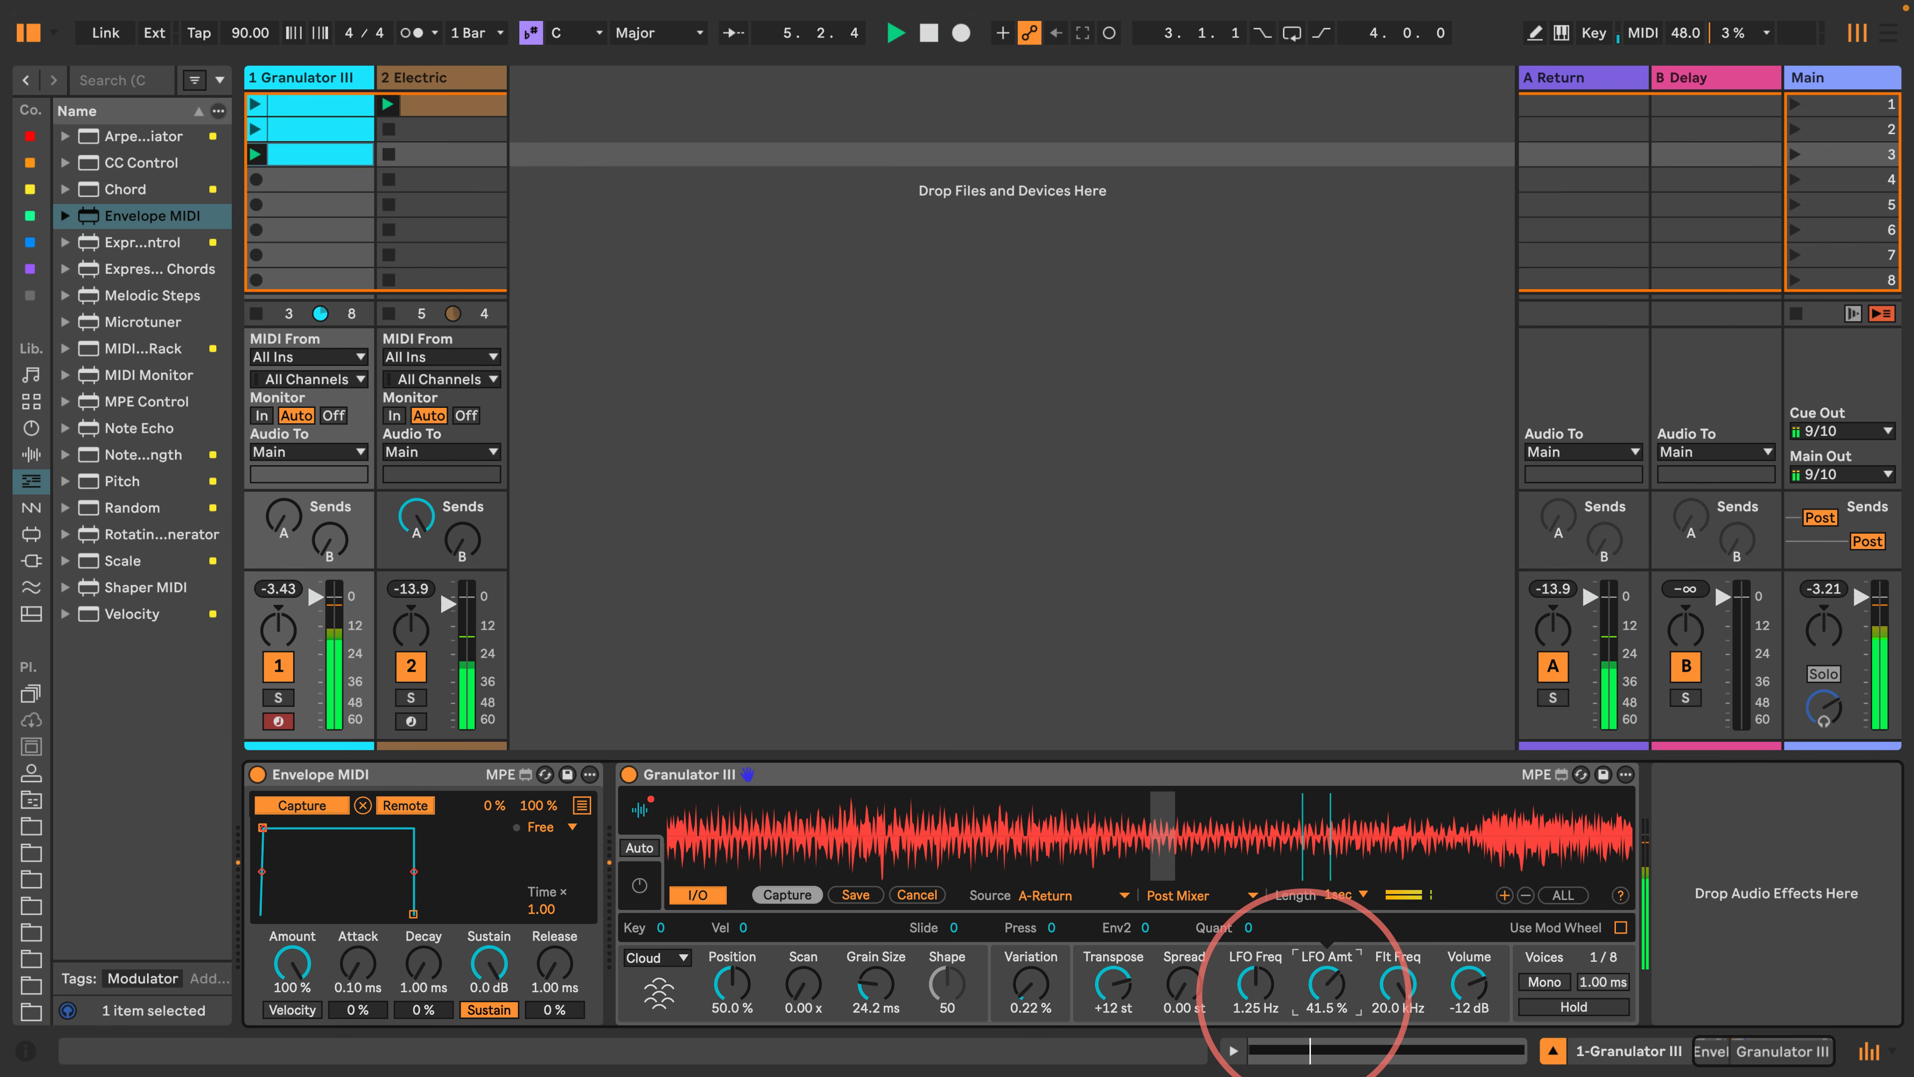
mouse_move(727, 988)
left_mouse_down()
mouse_move(709, 1030)
mouse_move(682, 1025)
mouse_move(727, 987)
left_mouse_up()
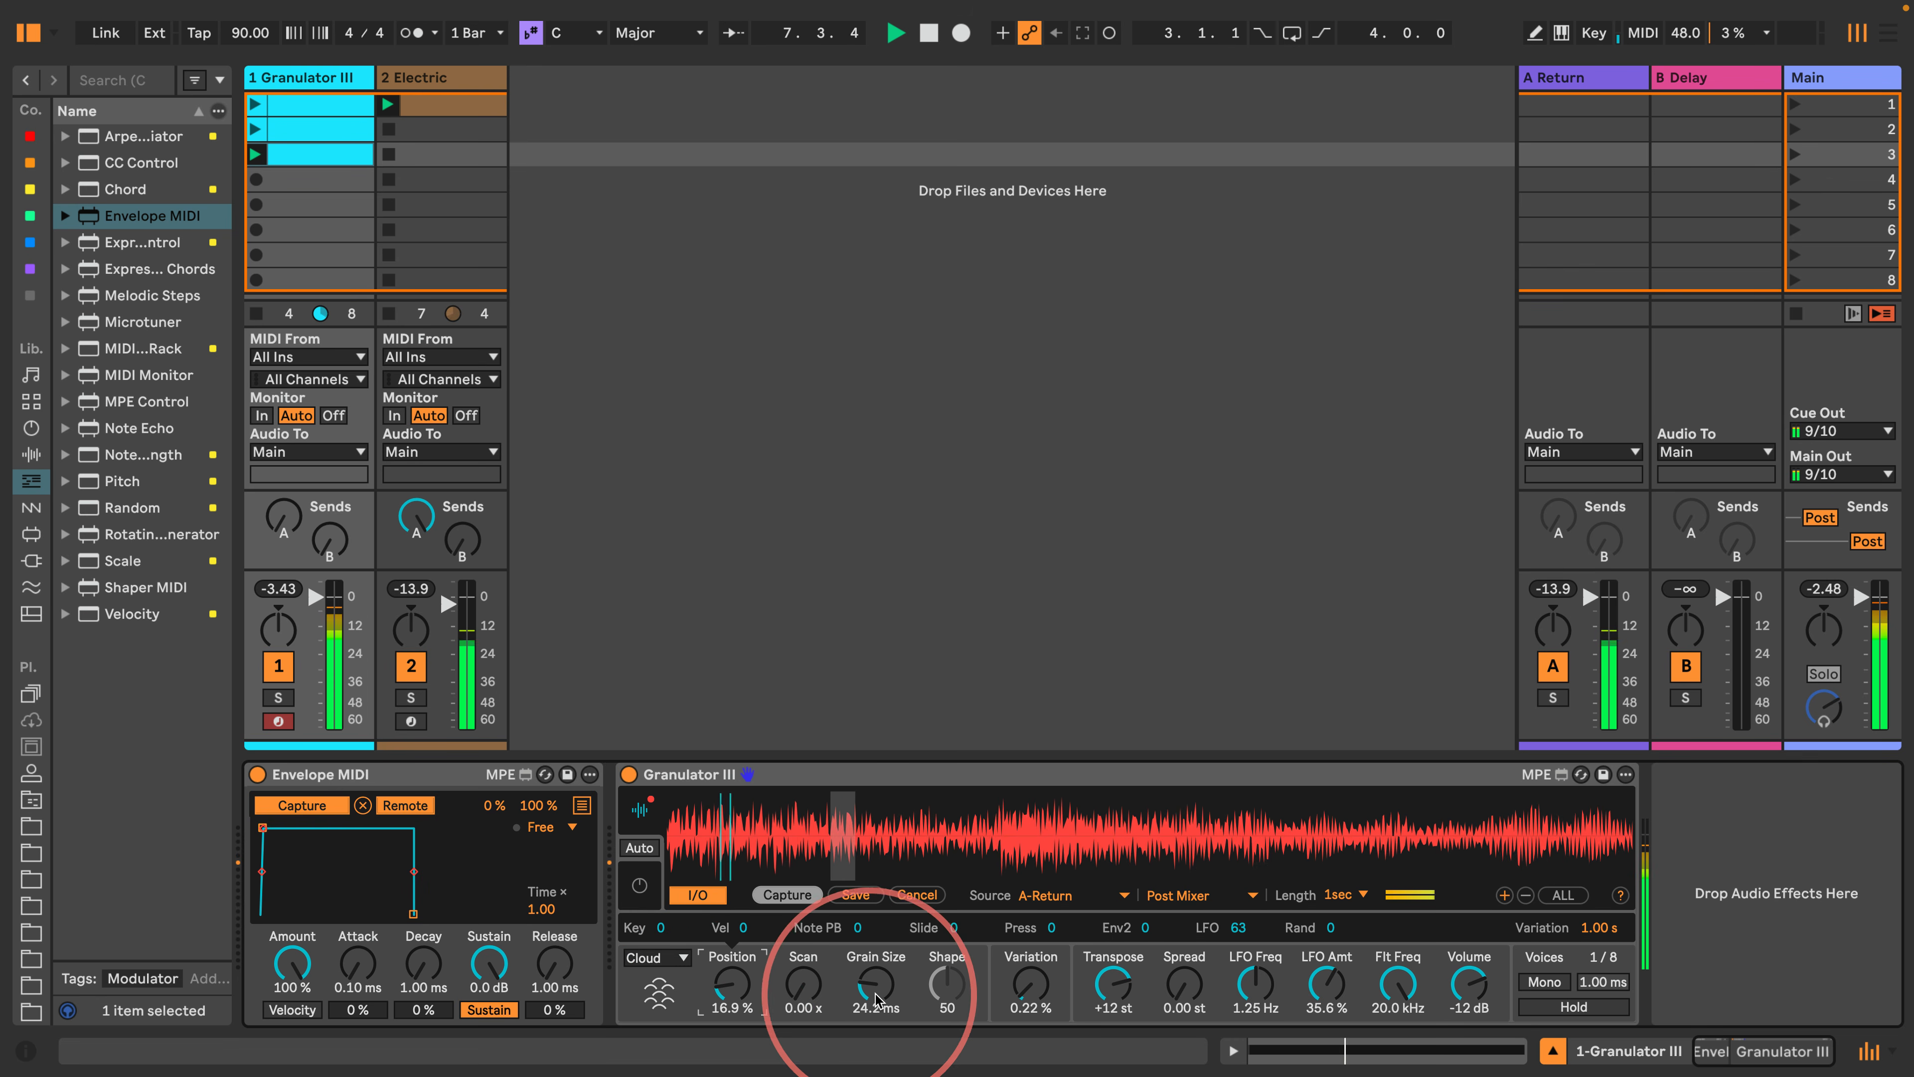
left_click_drag(876, 999, 829, 970)
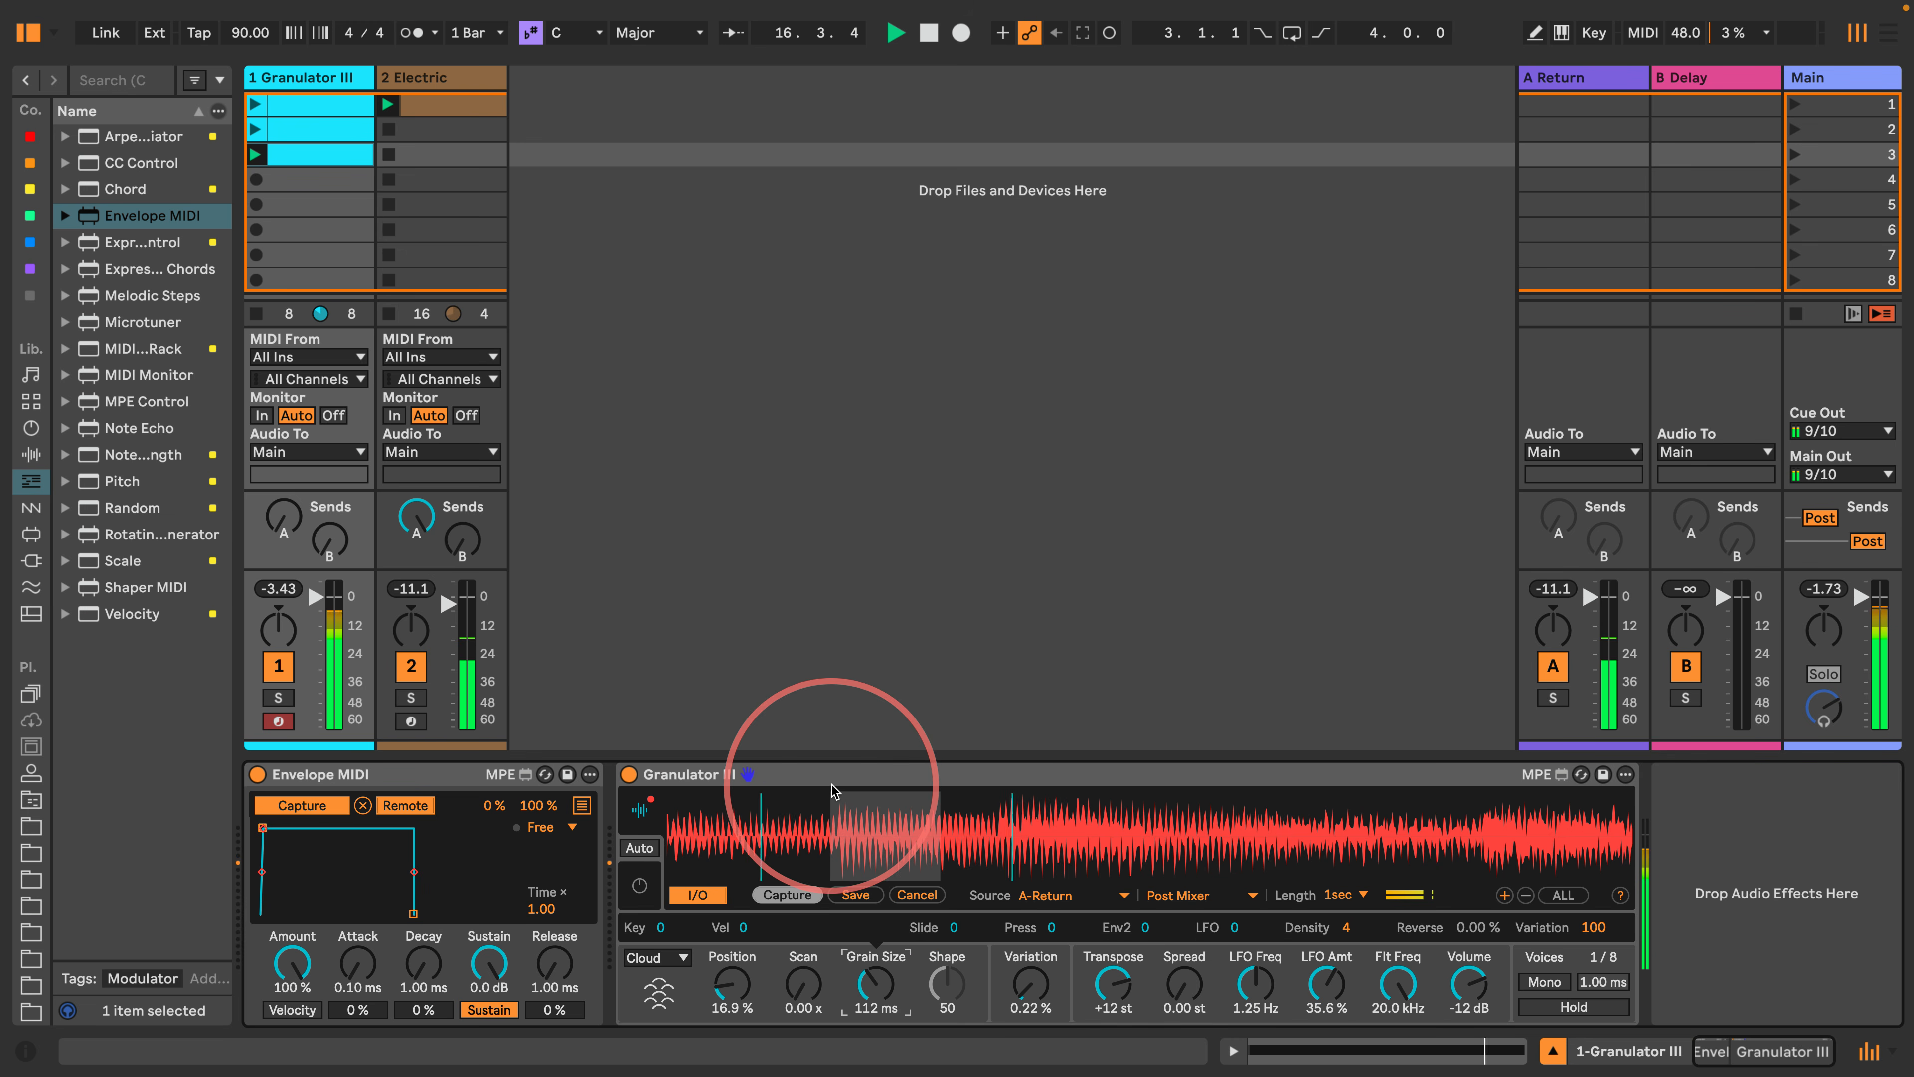
Turn the Electric track's Send A fully down and bring it back up to compare the captured sound.
left_click_drag(417, 520, 413, 527)
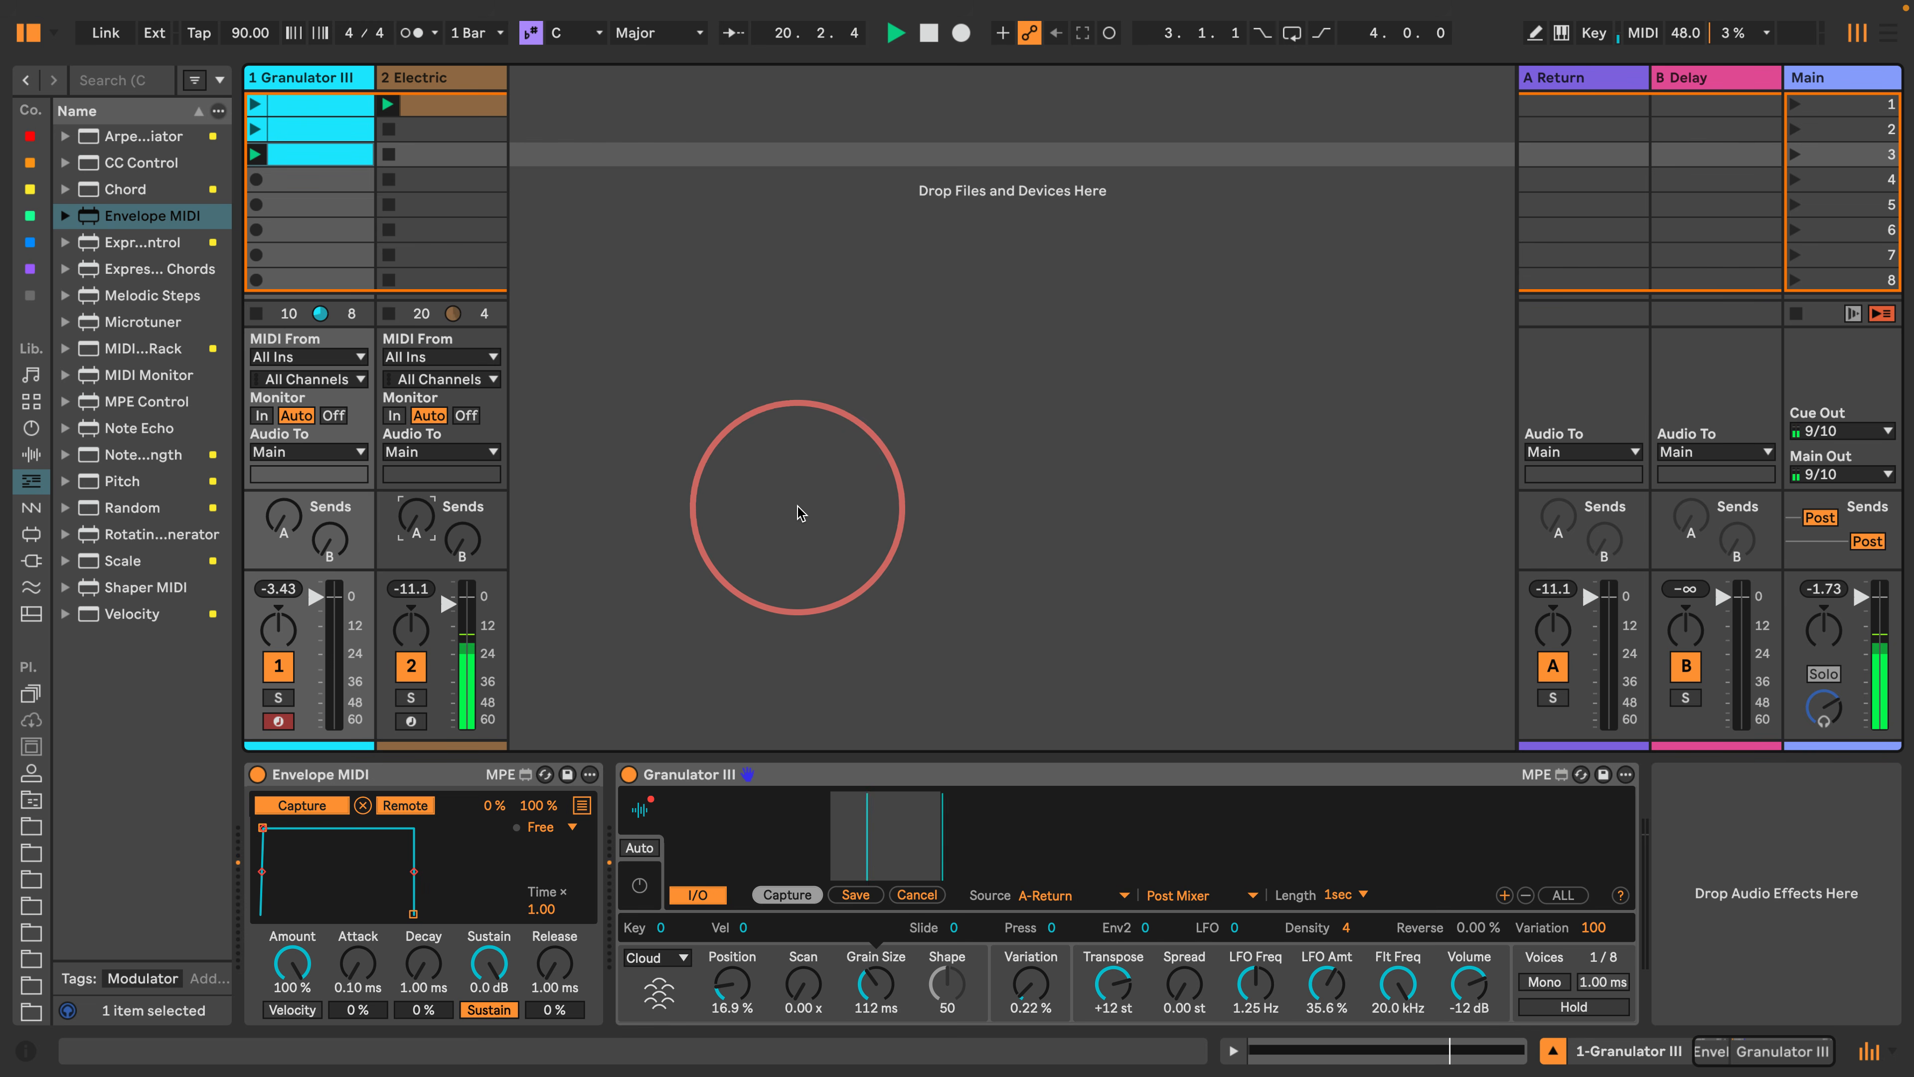
left_click_drag(413, 525, 413, 525)
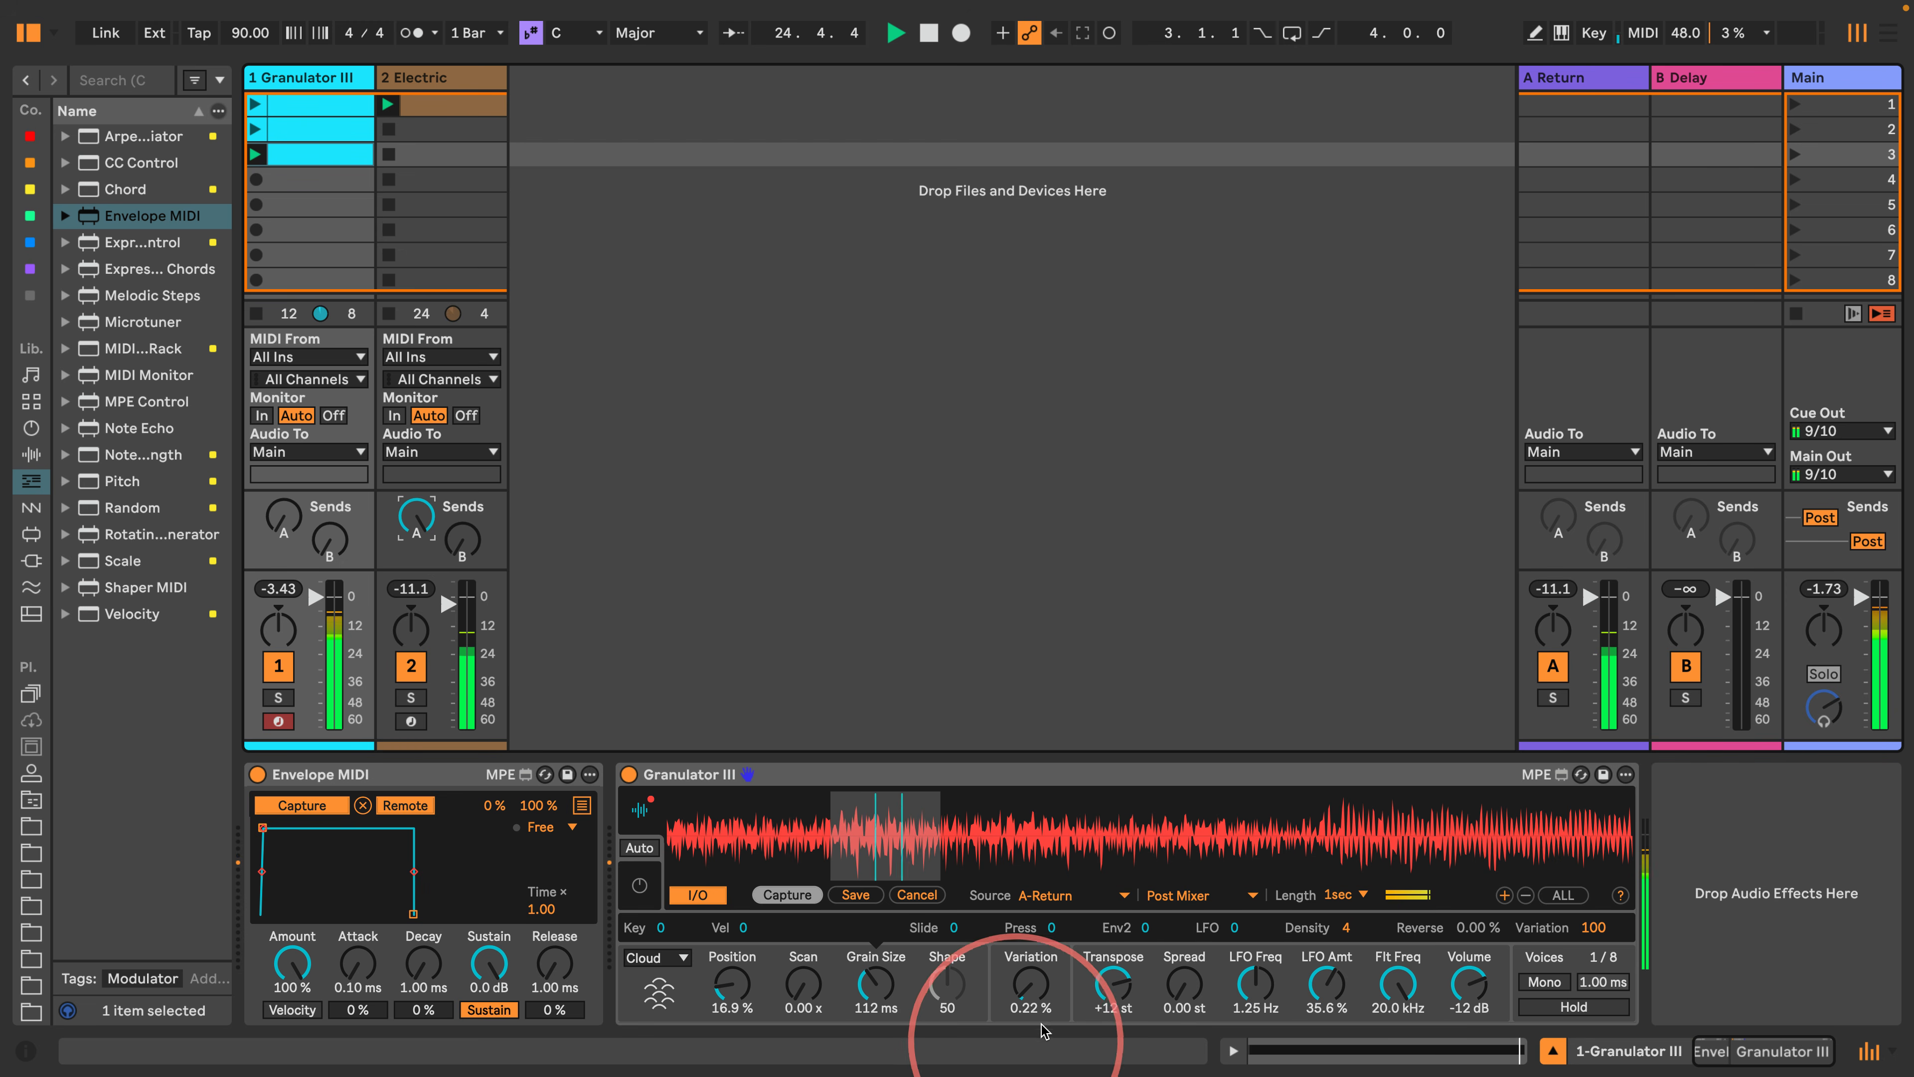
Set Granulator III's Variation to 11.5 % with Grain 28, Position to 17.7 % and LFO Amt to 5.88 %, and stop playback.
left_click(1023, 985)
left_click_drag(1023, 984, 995, 953)
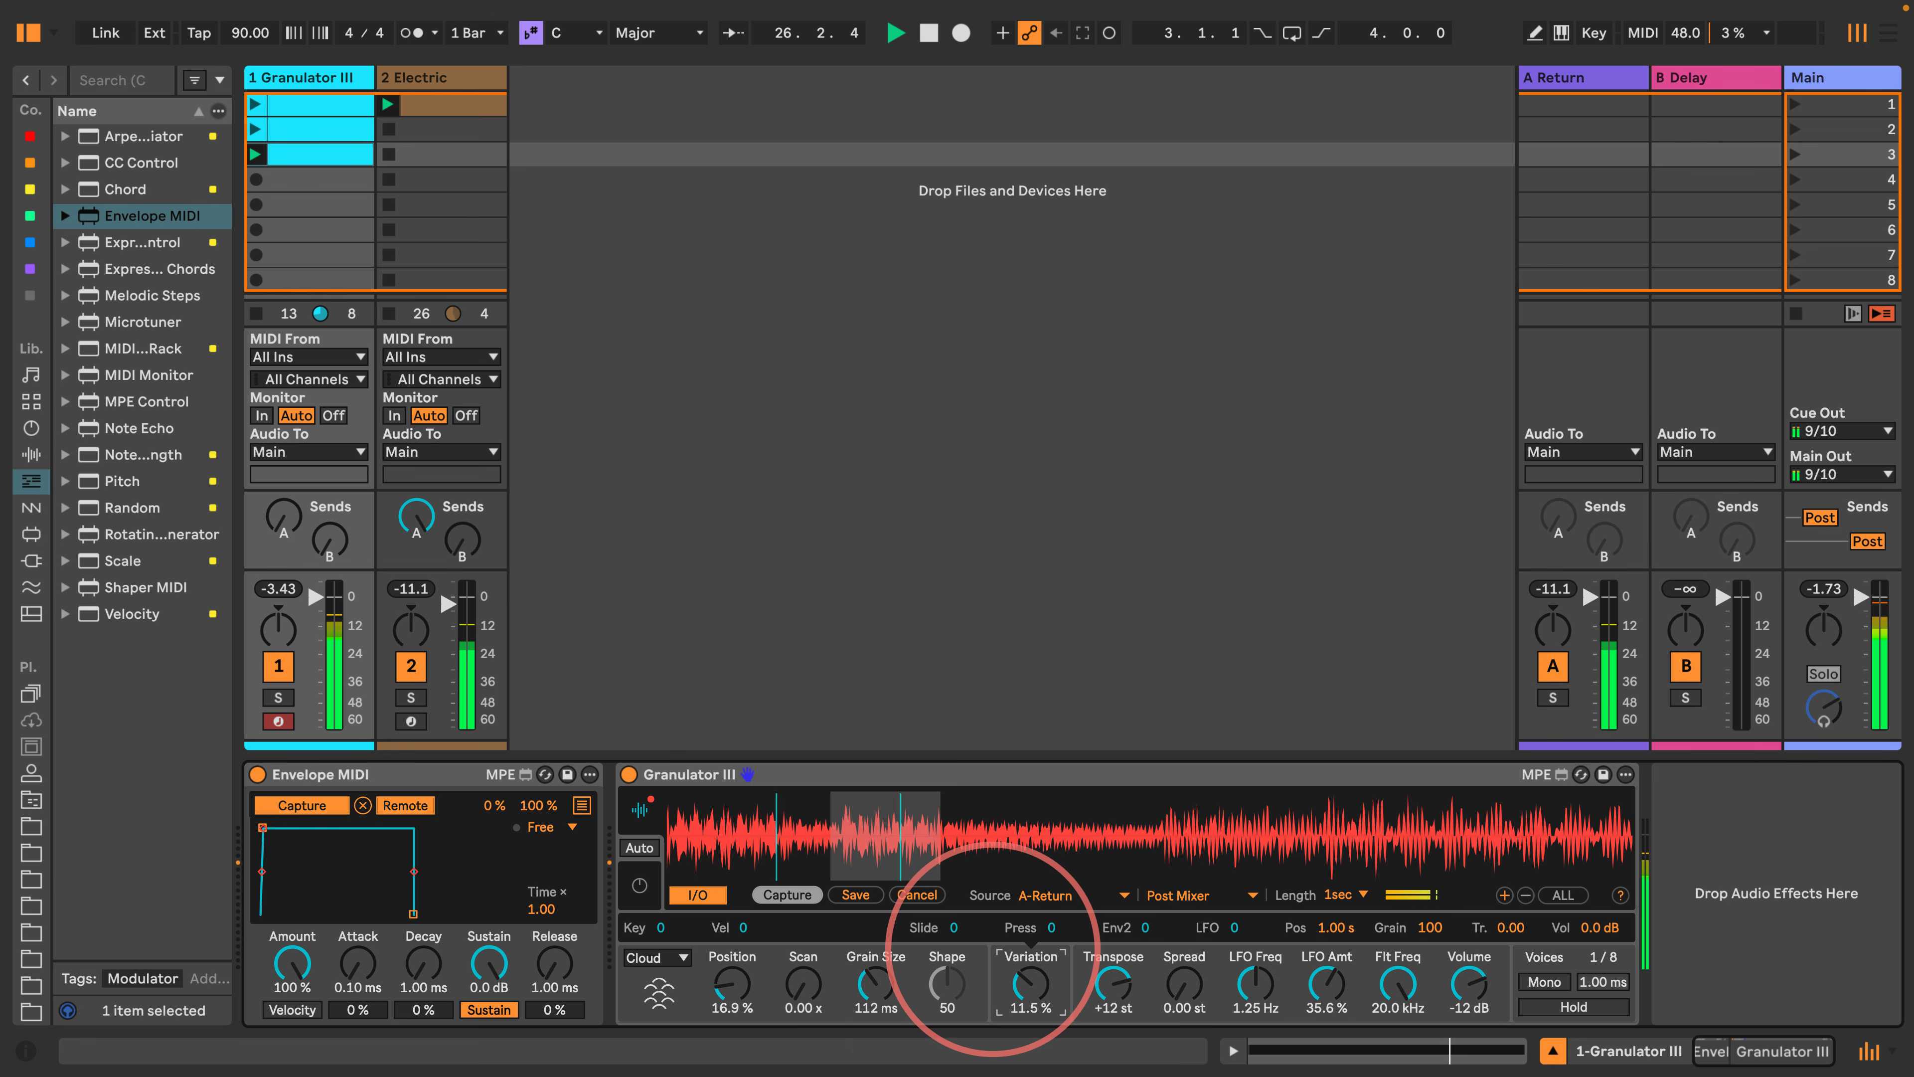
mouse_move(1433, 927)
left_mouse_down()
mouse_move(1422, 986)
mouse_move(1428, 935)
left_mouse_up()
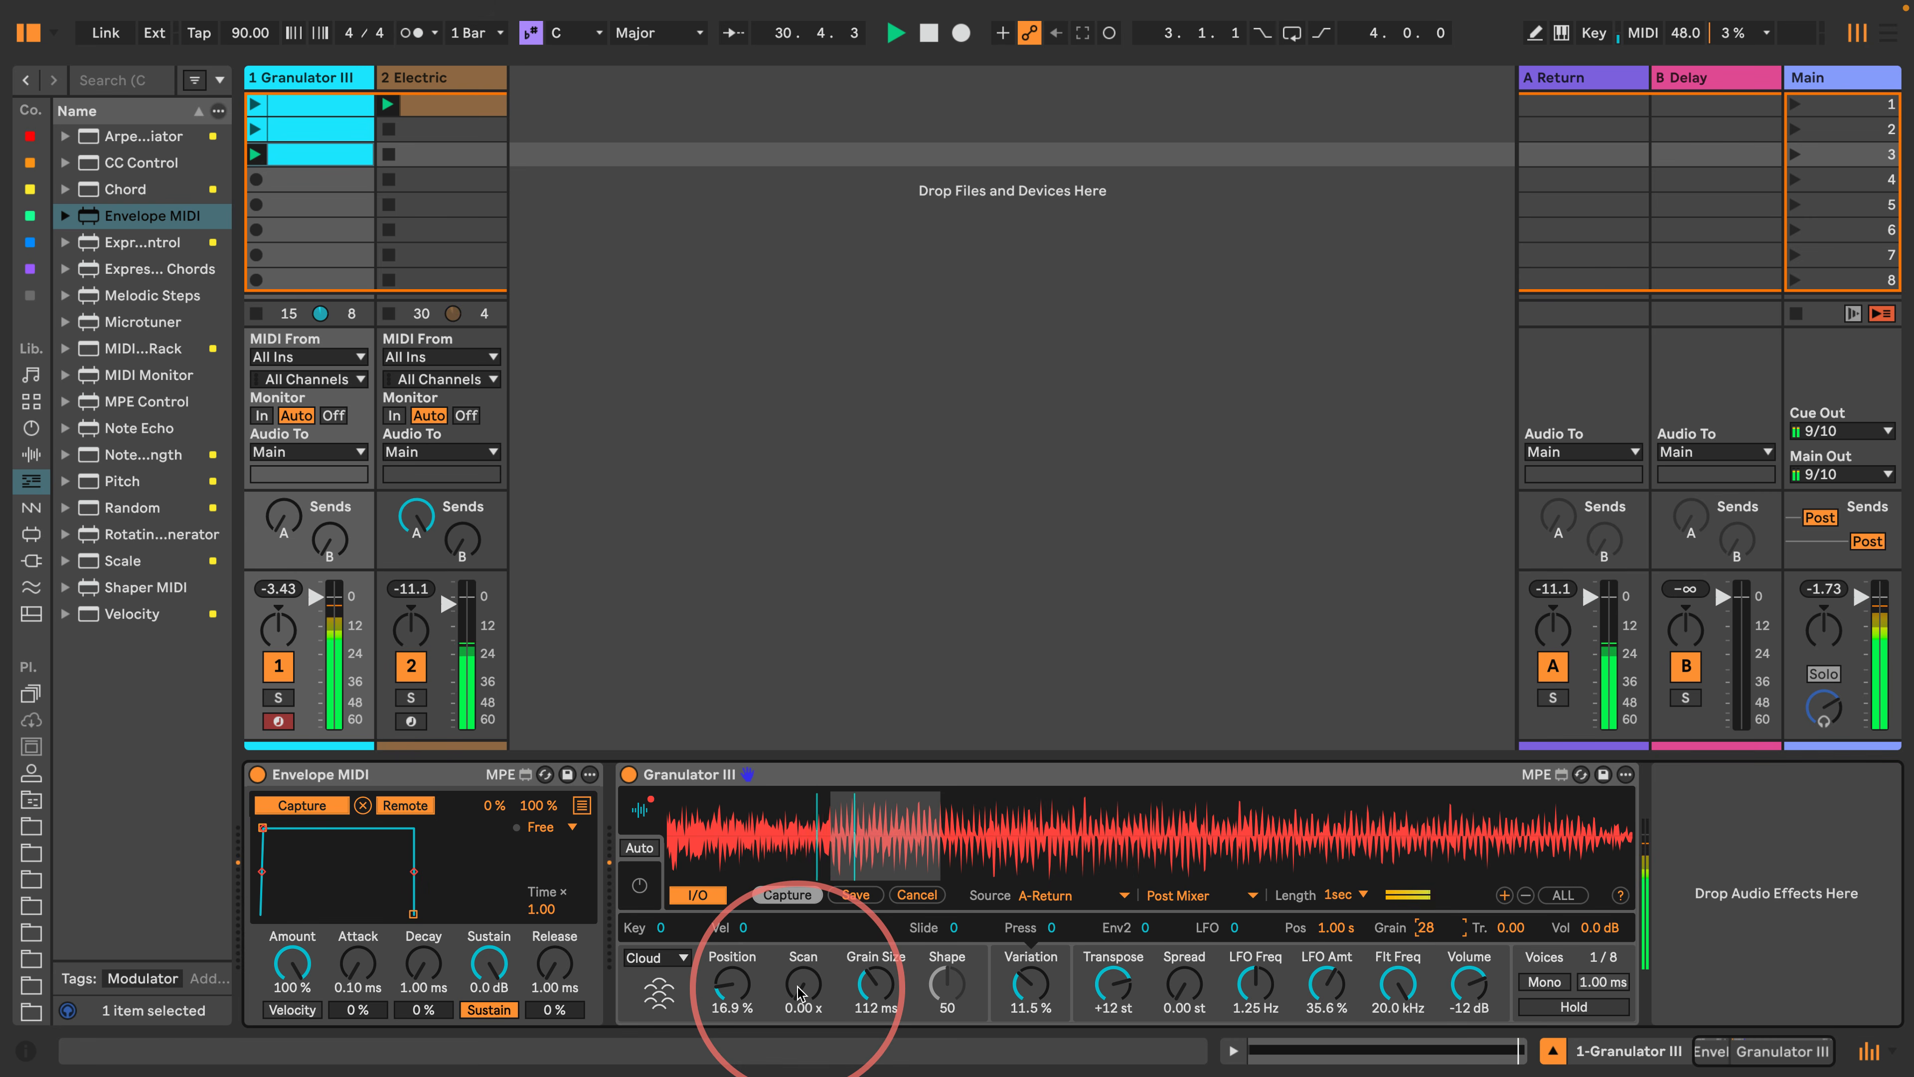
left_click_drag(731, 984, 729, 971)
left_click_drag(1326, 983, 1318, 999)
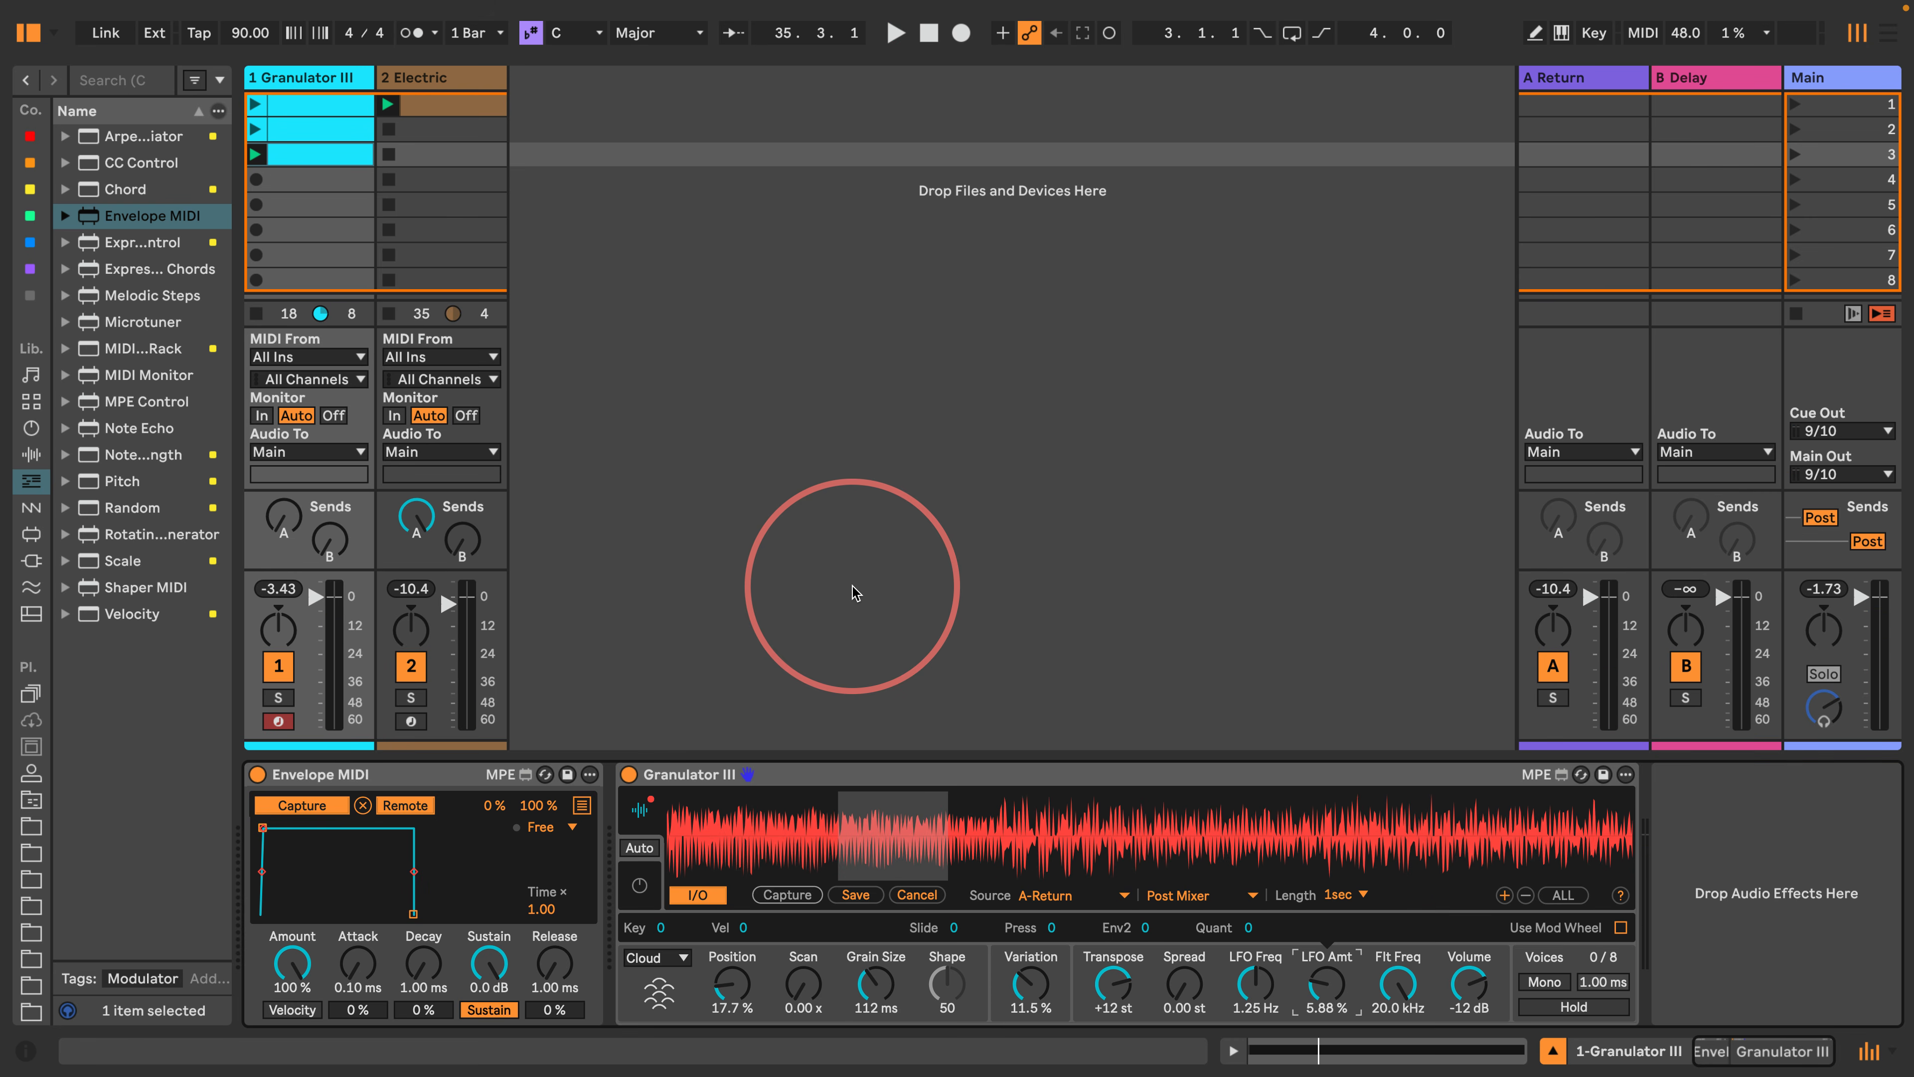
Delete Envelope MIDI from the Granulator III track, and load it on a new MIDI track named Capture Trigger.
left_click(407, 777)
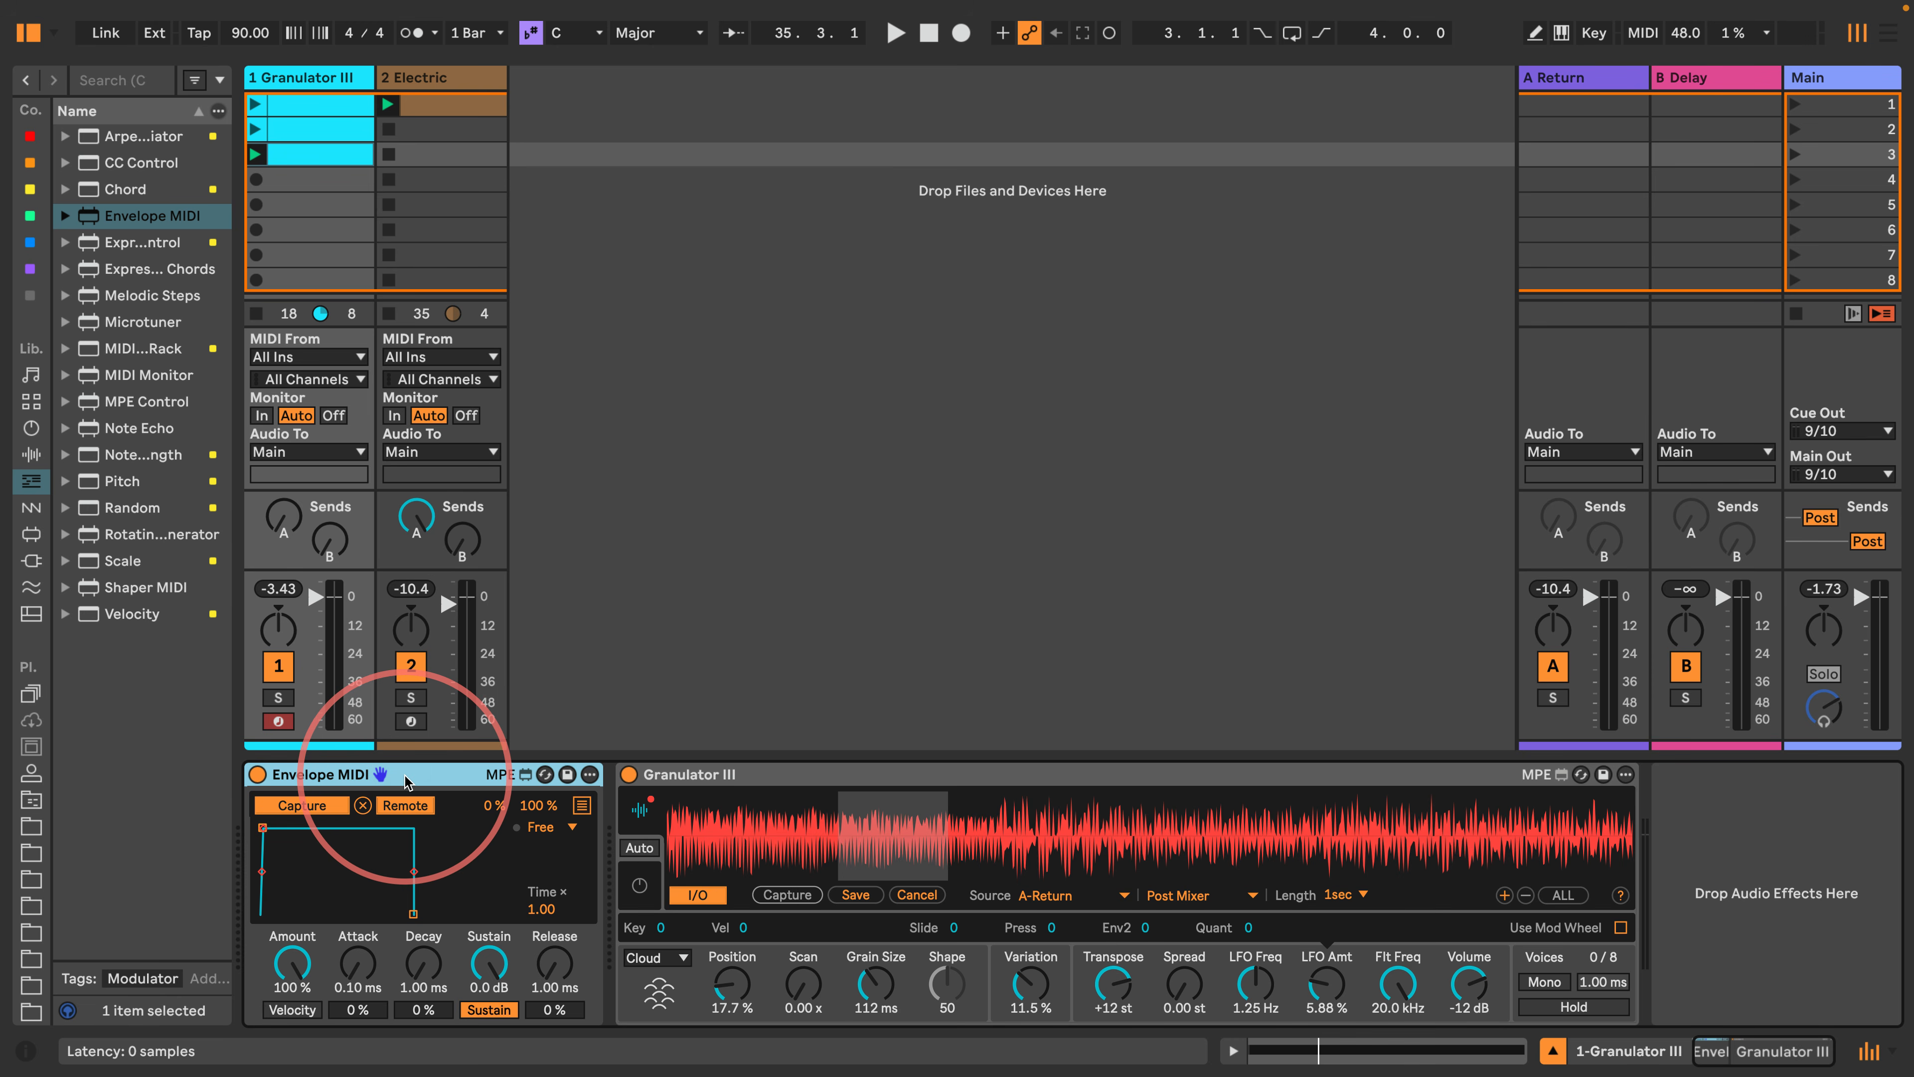
key("Delete")
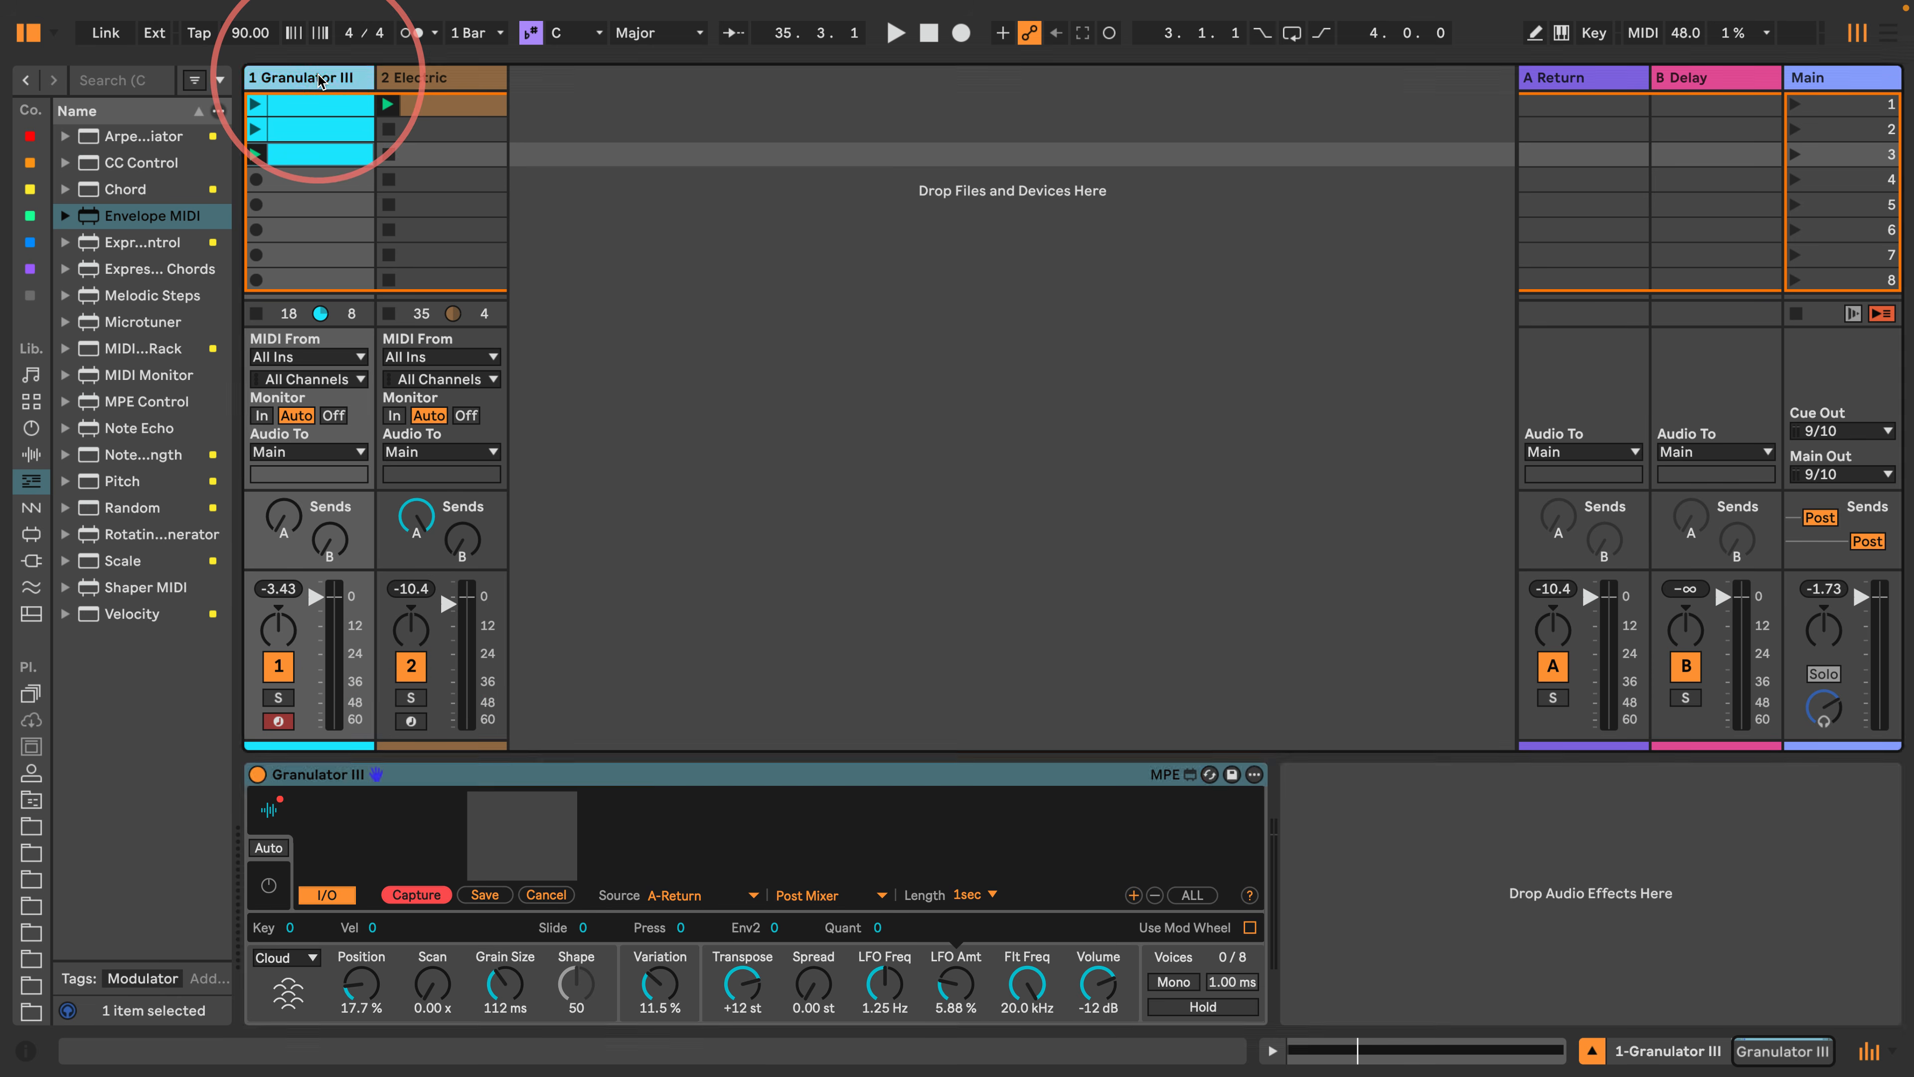
key("ctrl+shift+t")
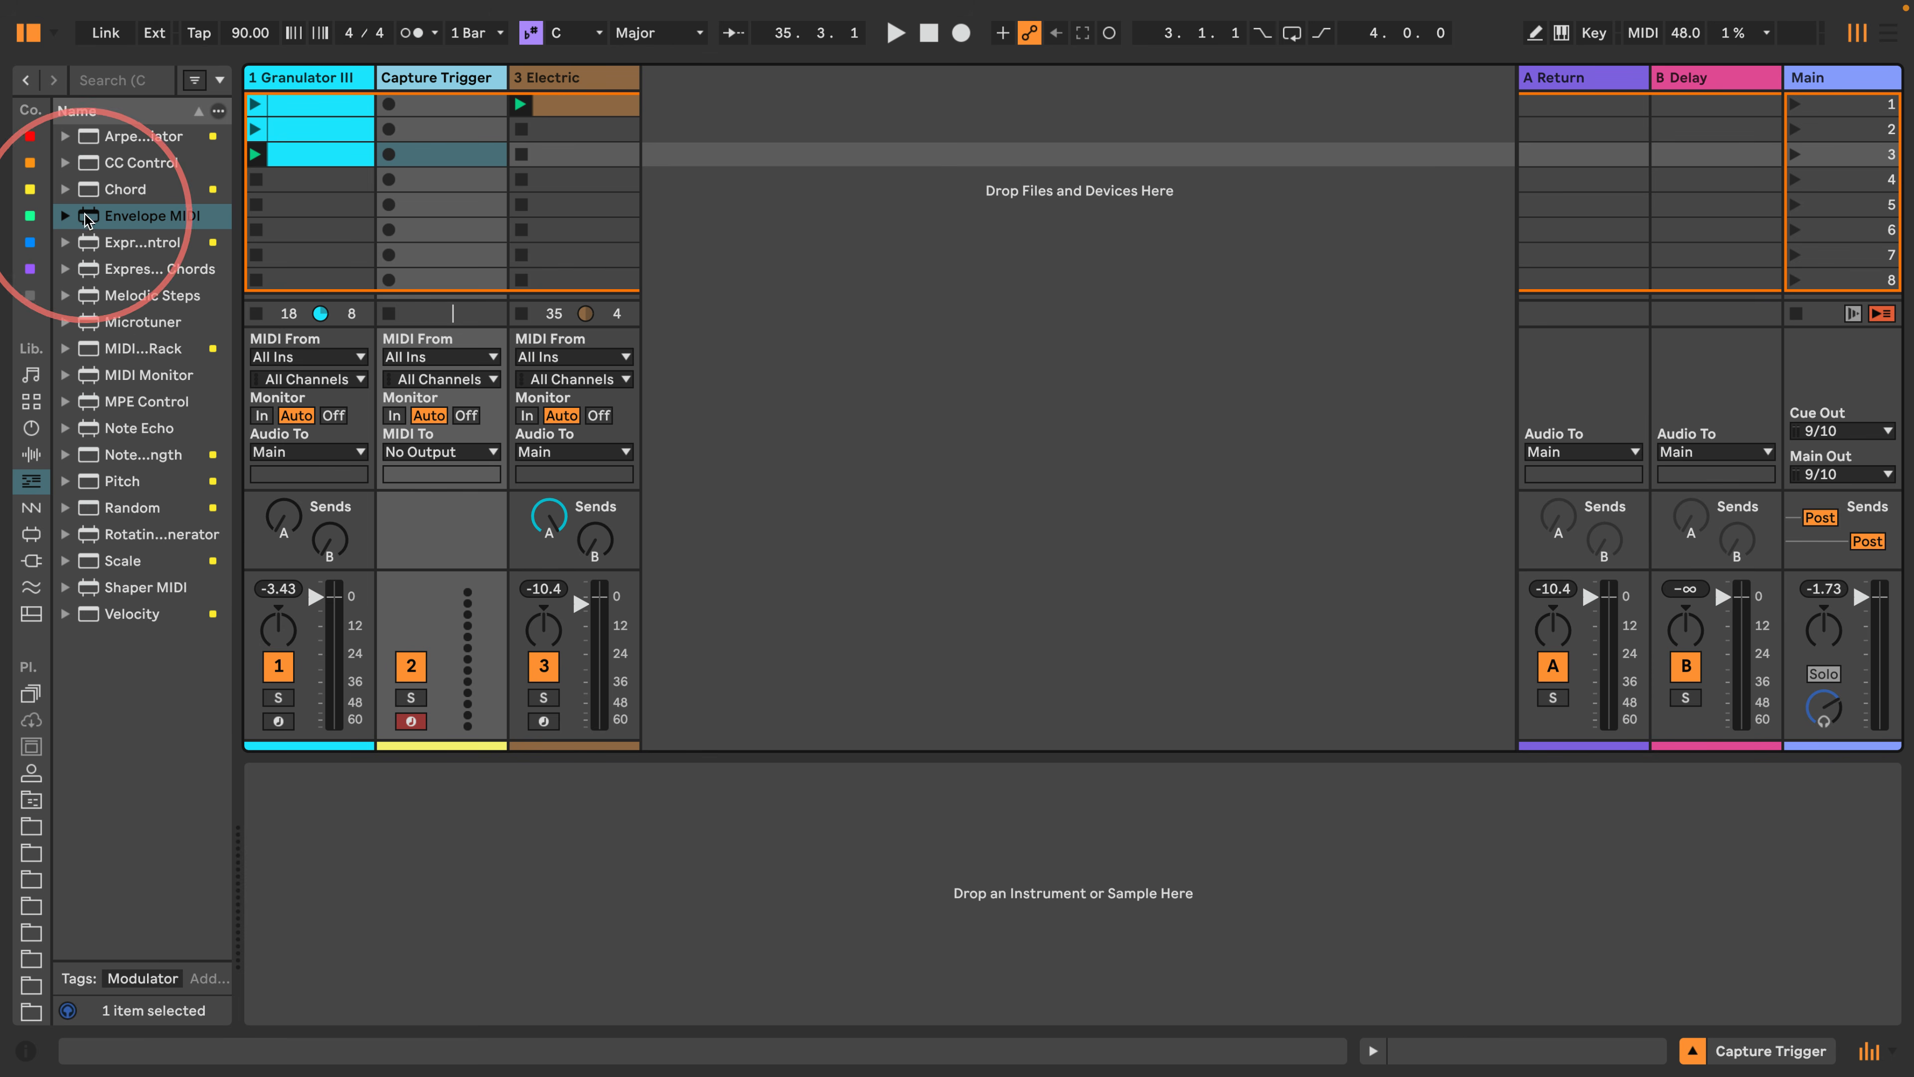
left_click_drag(151, 215, 456, 81)
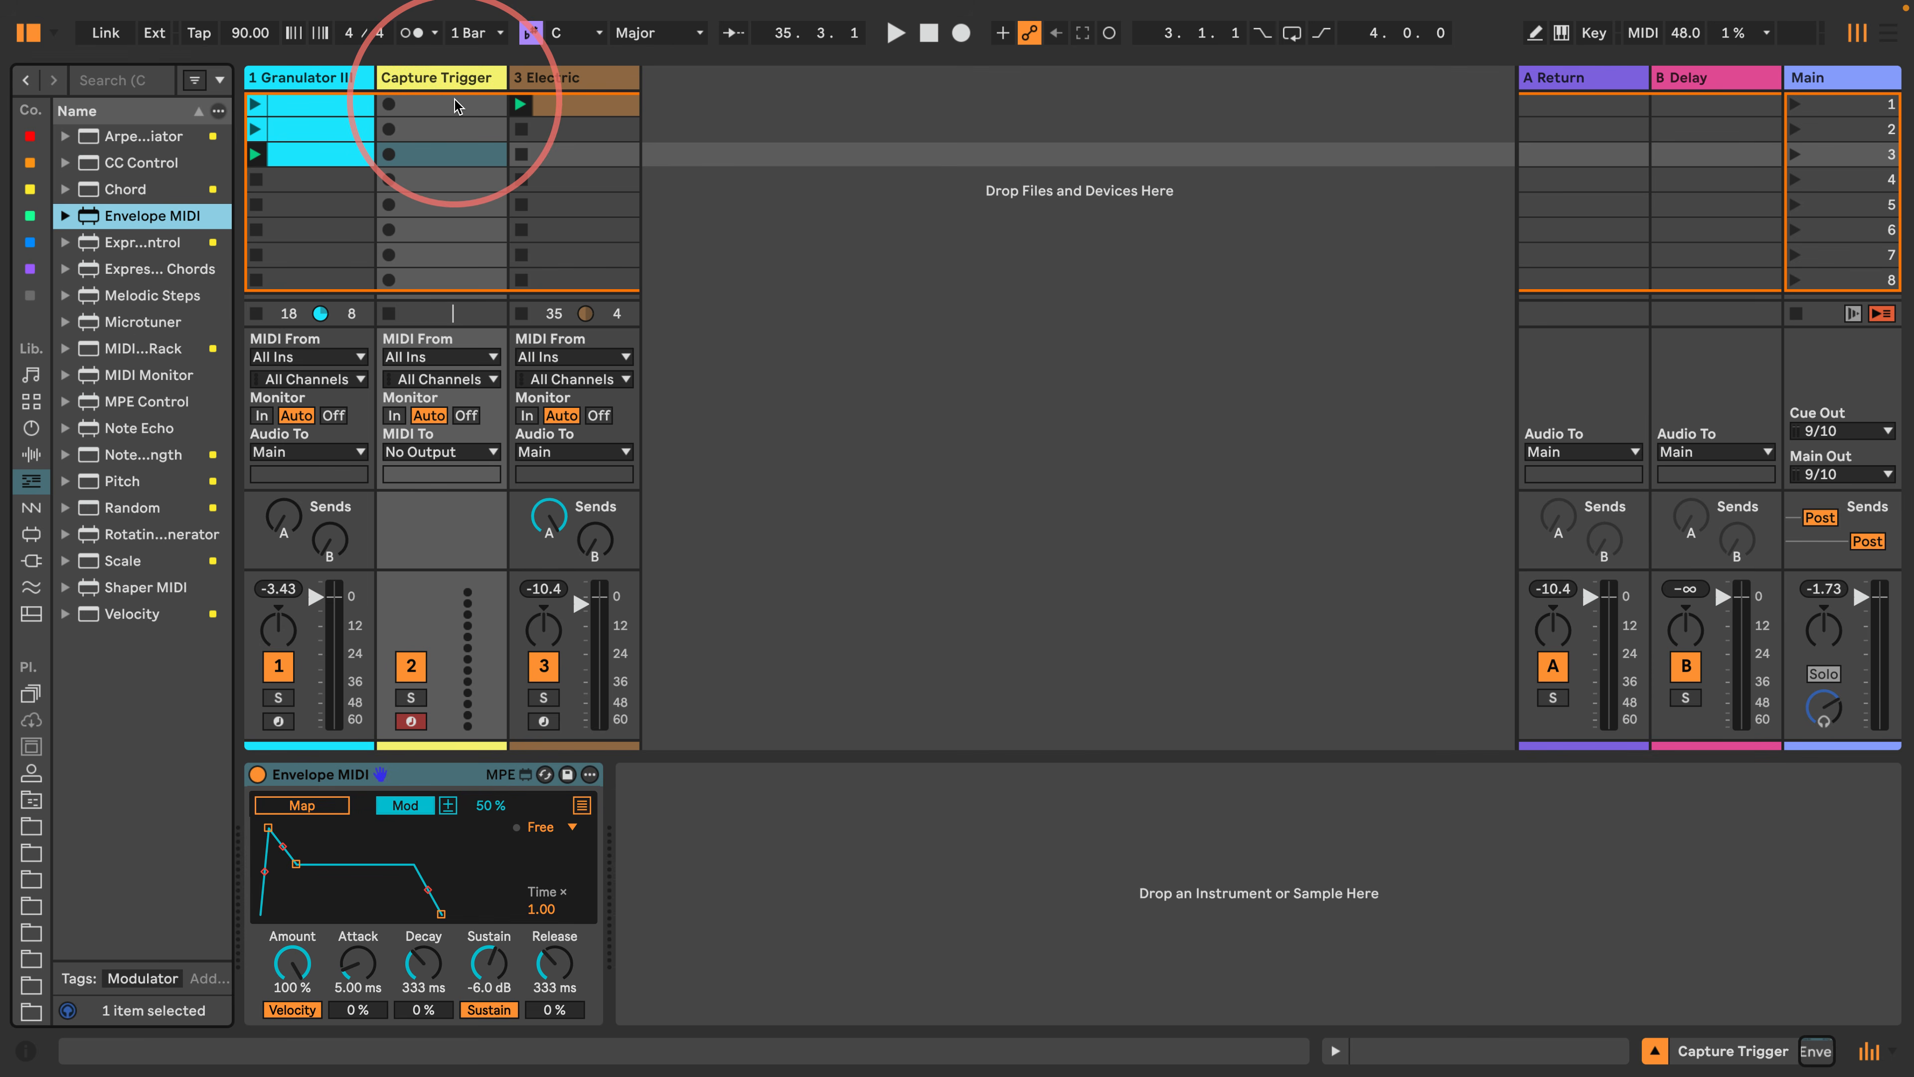
Switch Envelope MIDI to Remote with Attack 0.10 ms, Decay 1.00 ms, Sustain 0.0 dB and Release 1.01 ms.
left_click(405, 804)
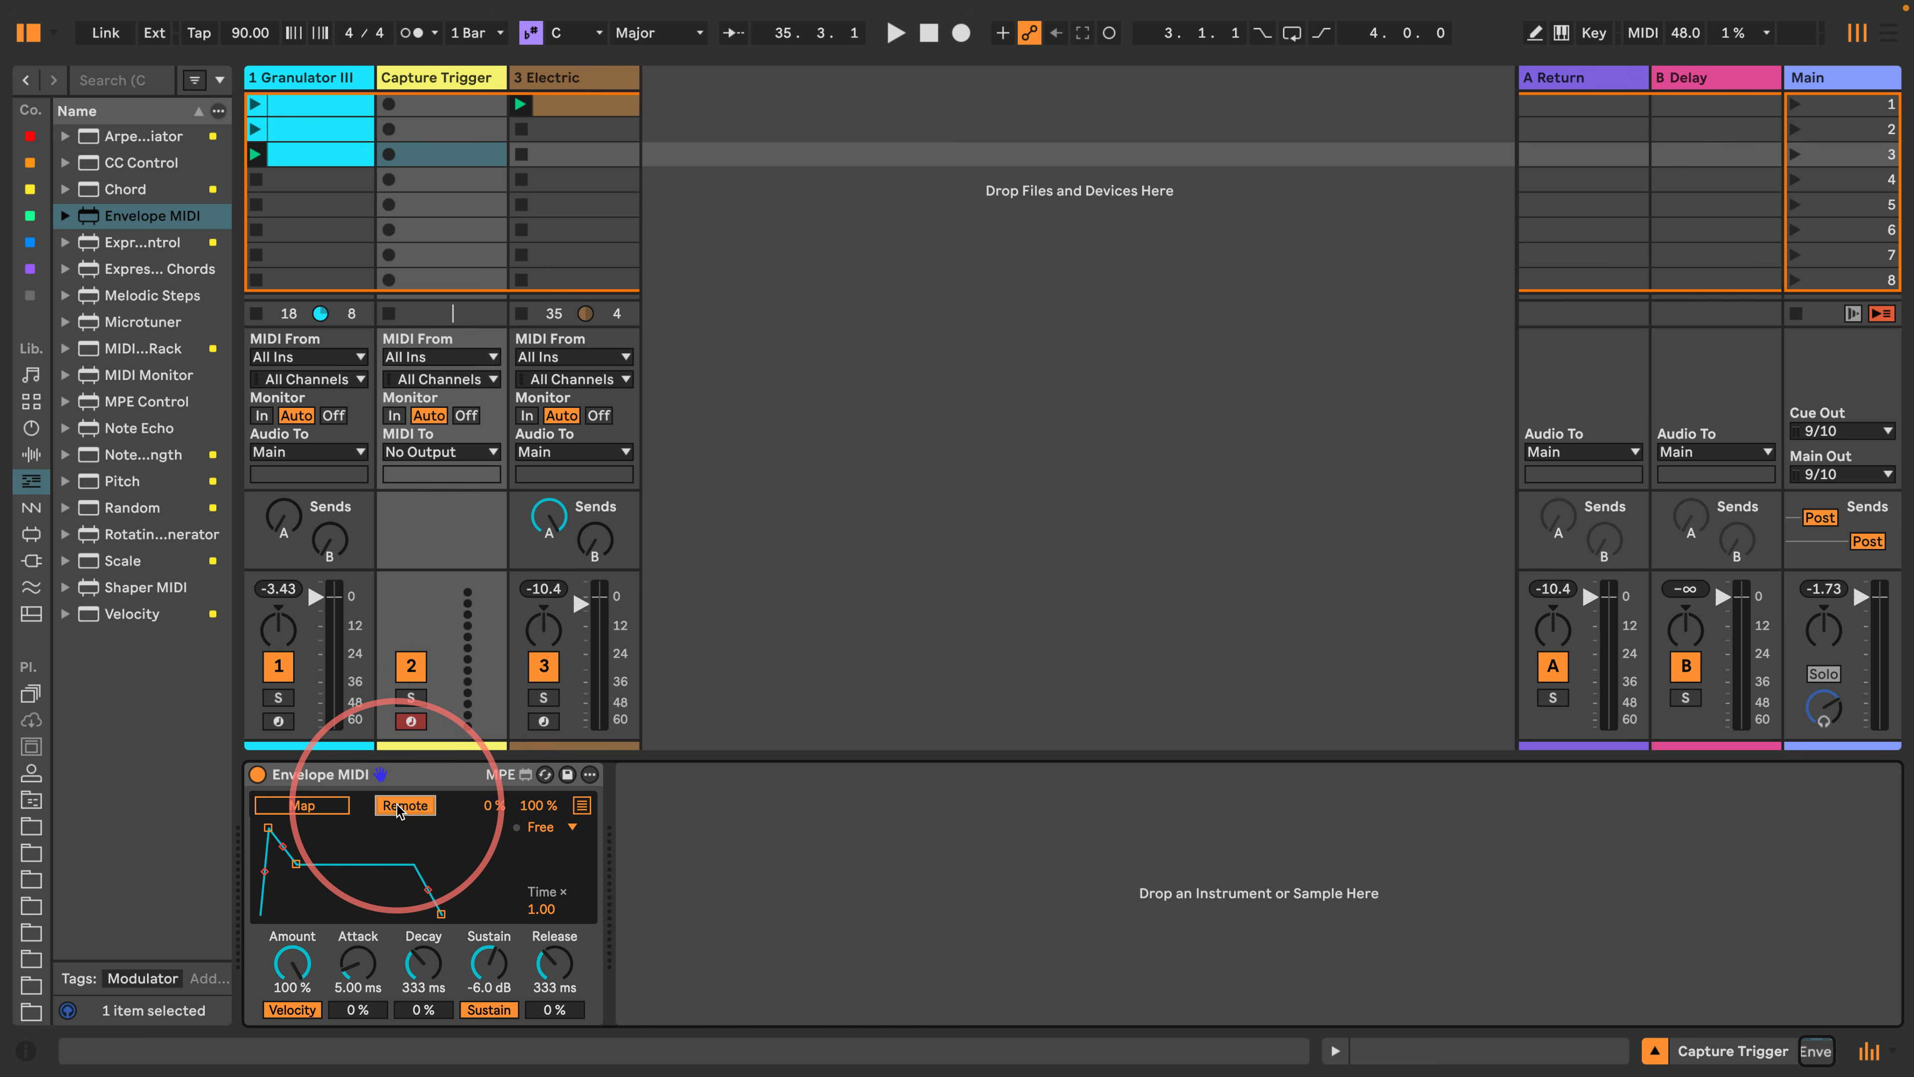
left_click_drag(356, 963, 420, 1033)
left_click_drag(490, 967, 491, 909)
left_click_drag(553, 964, 596, 990)
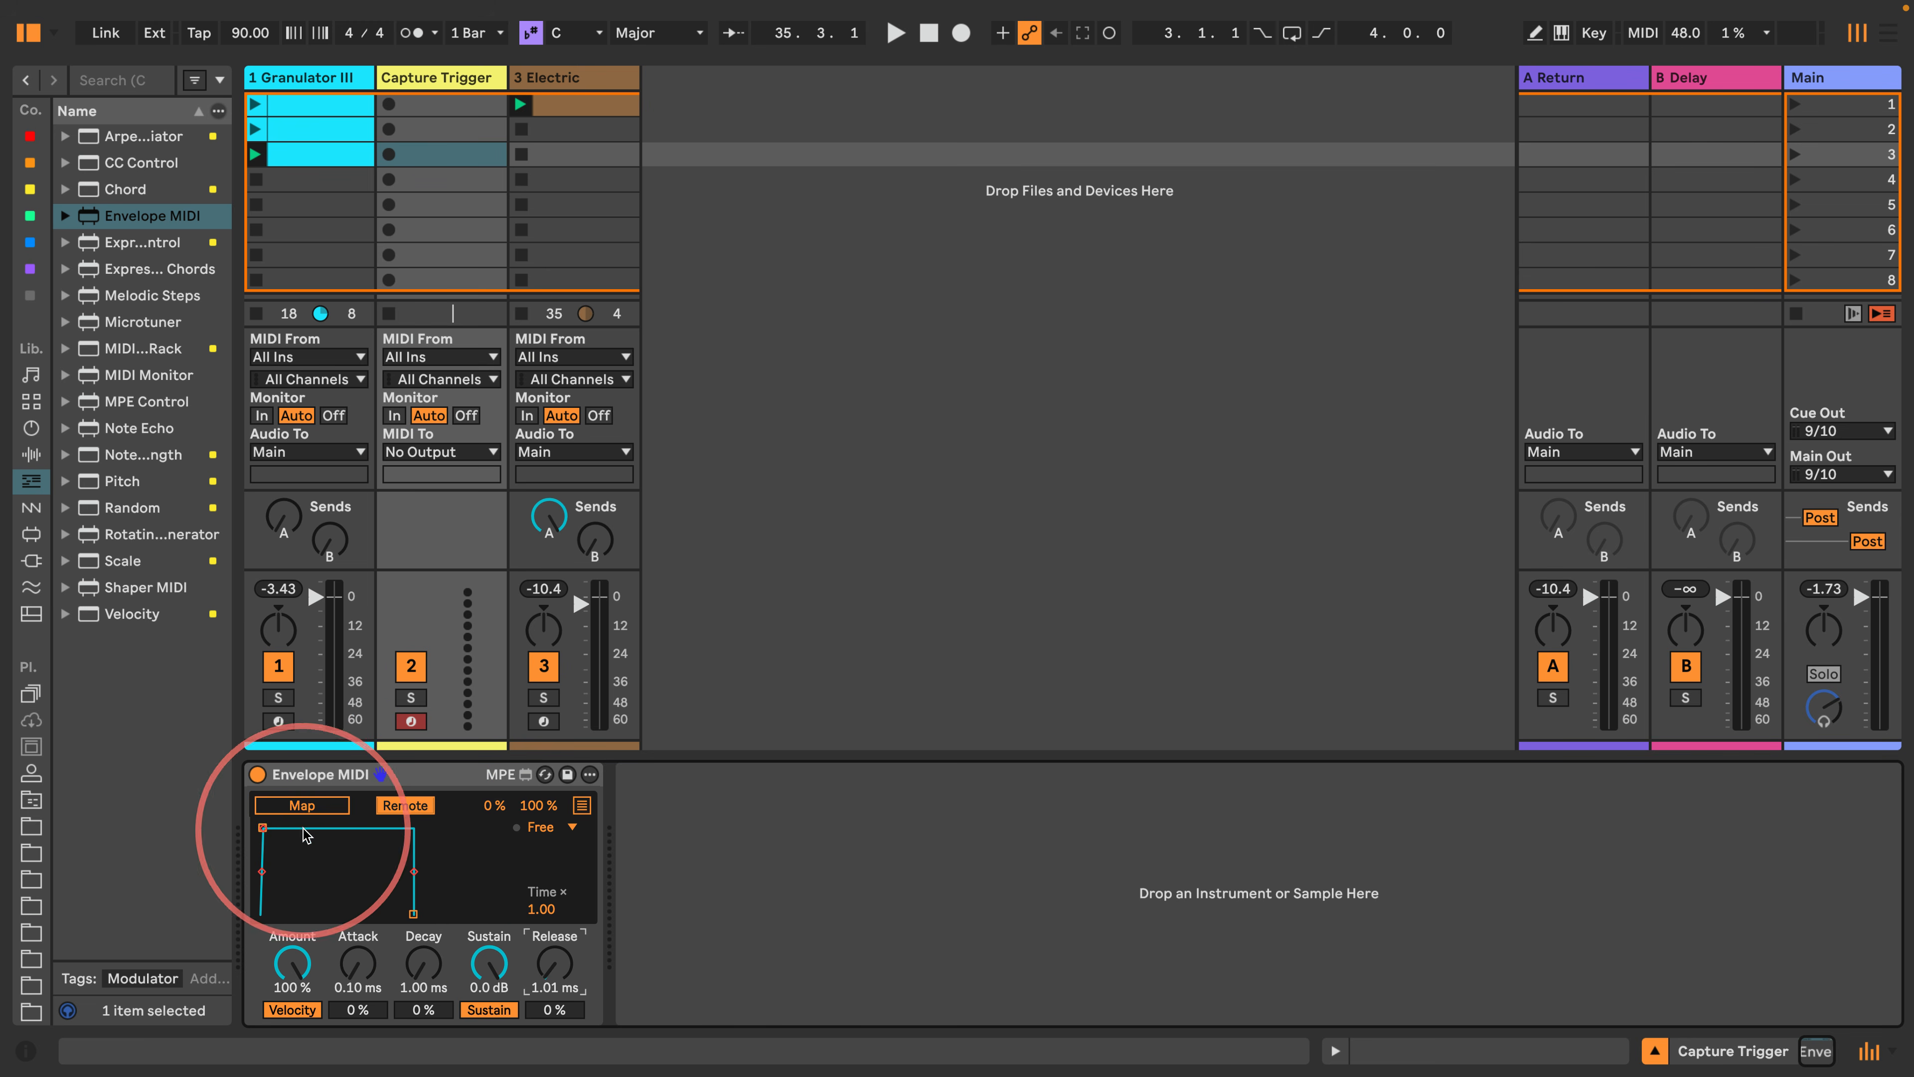
Turn off Envelope MIDI's Velocity option and map the envelope to Granulator III's Capture.
left_click(301, 805)
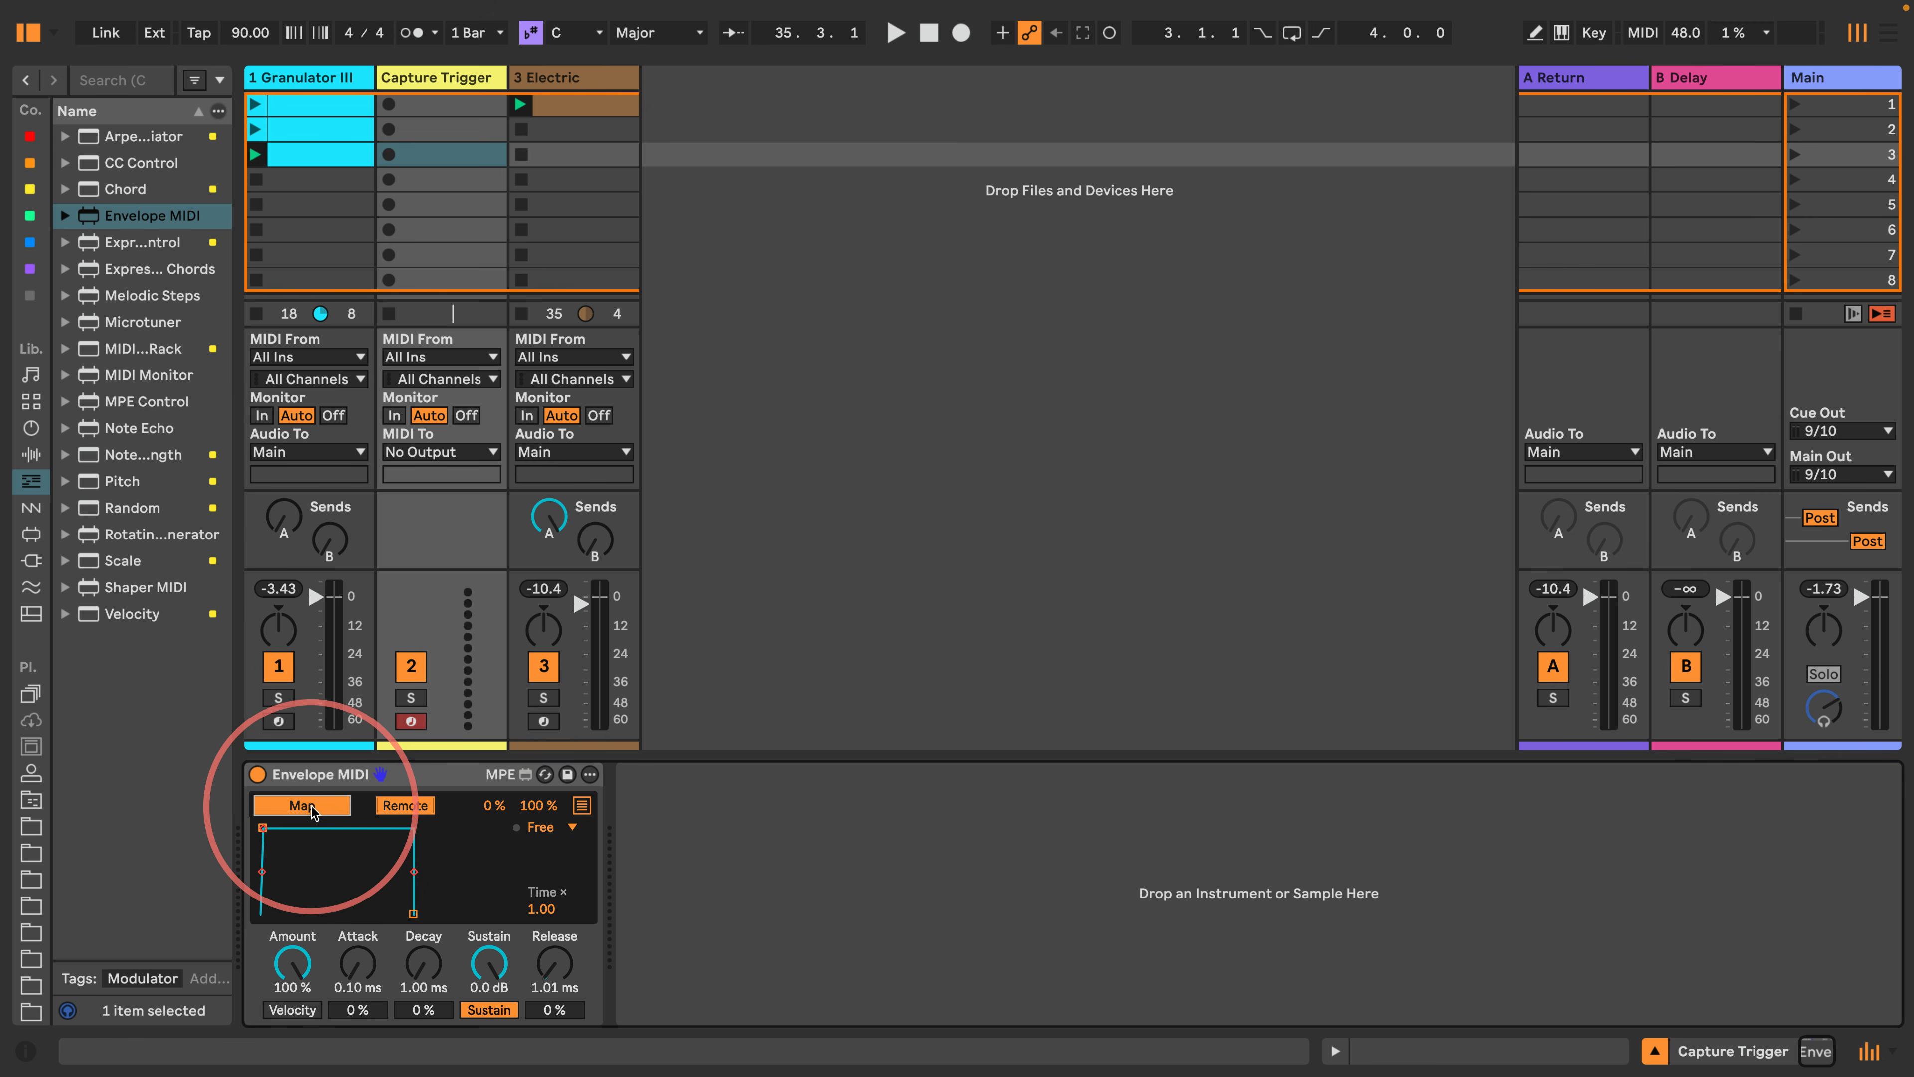
left_click(329, 80)
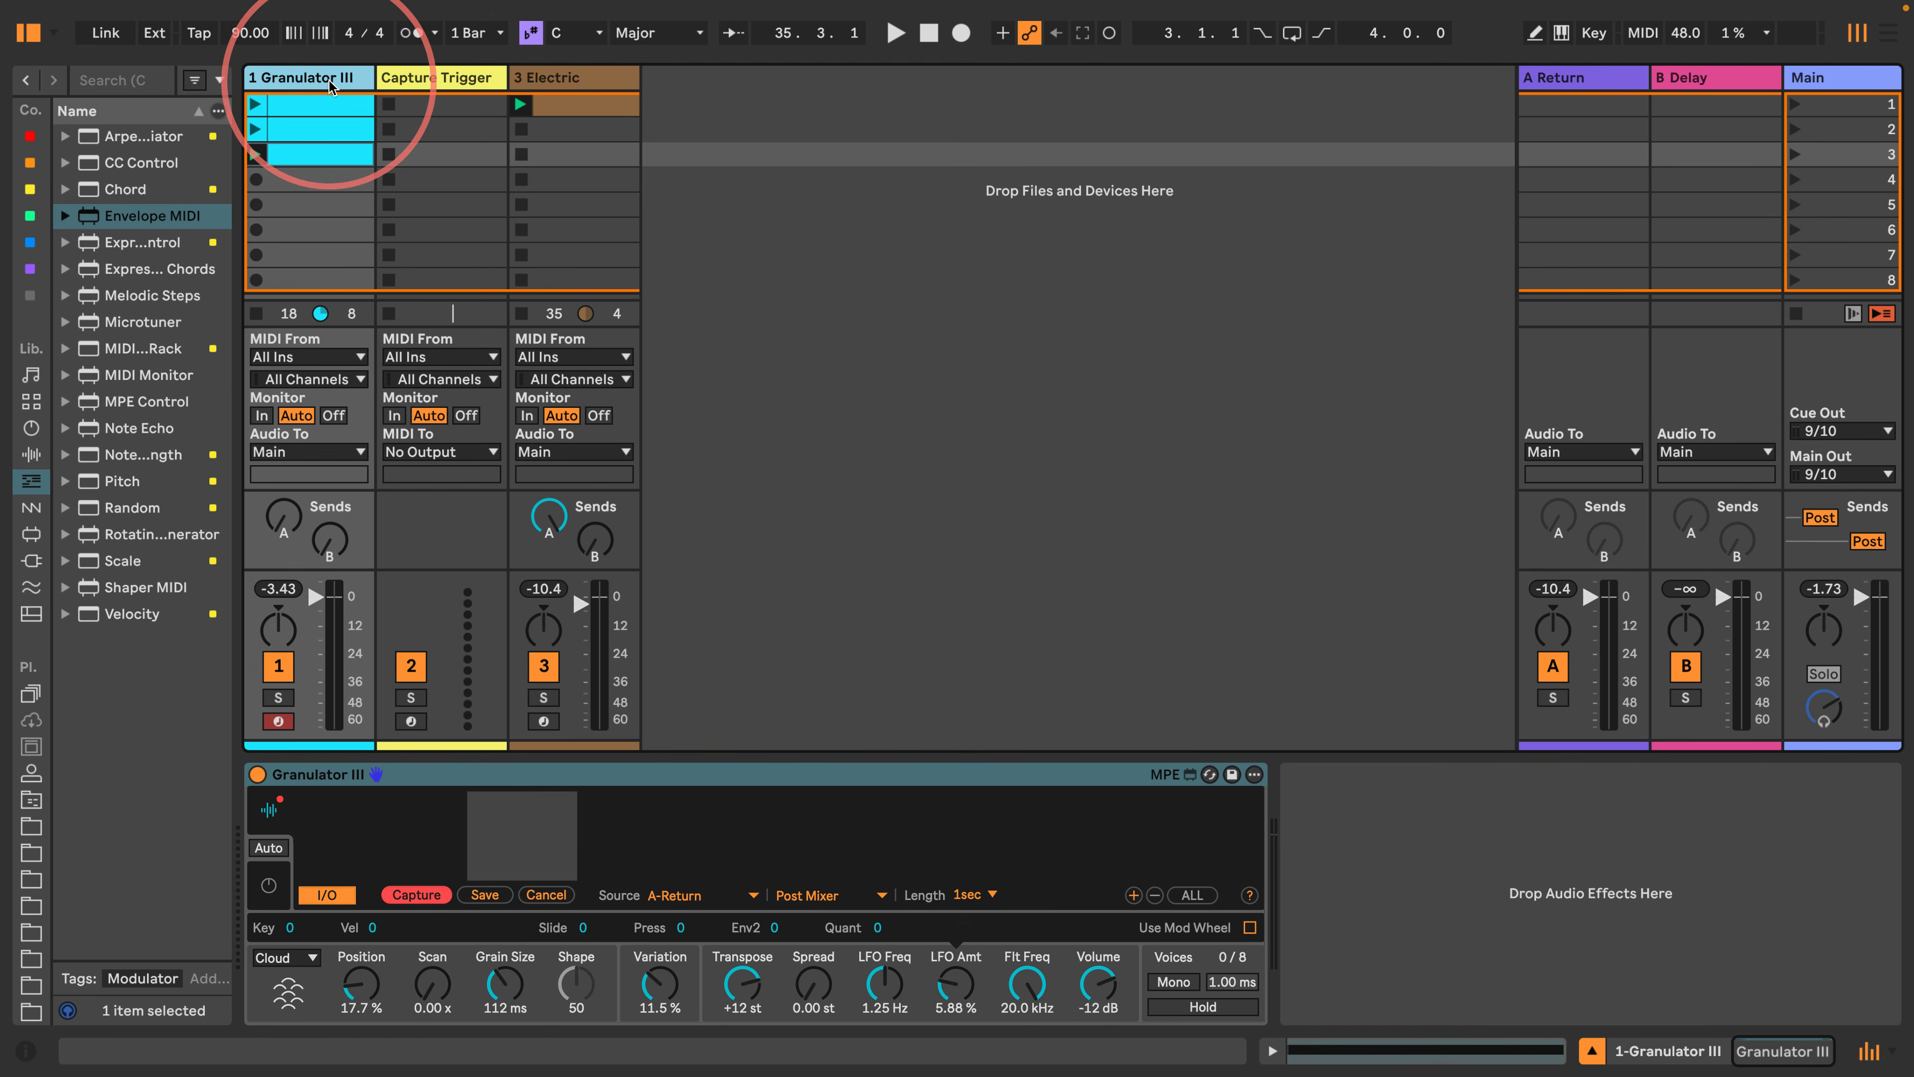
left_click(412, 895)
Create a one-bar clip in Capture Trigger's first slot with a C3 note spanning the whole bar.
double_click(428, 103)
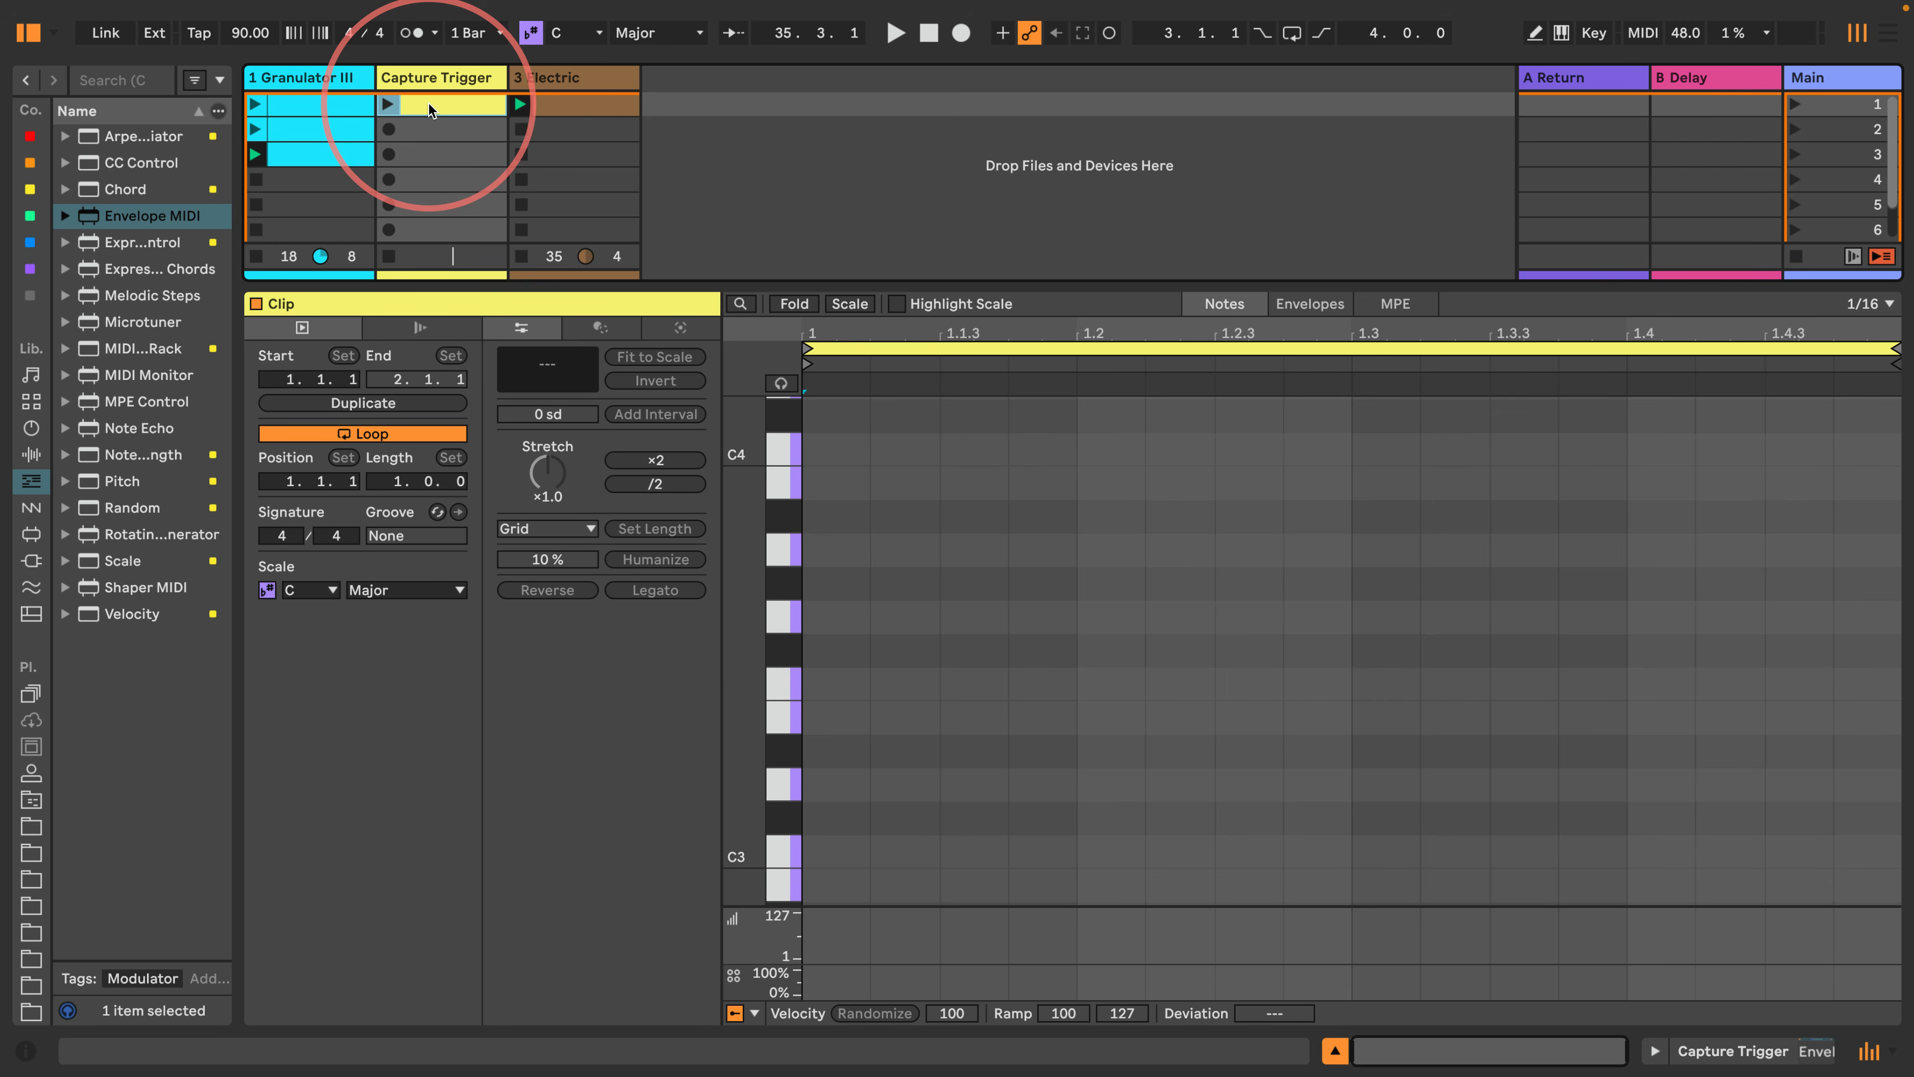
scroll(854, 684, "down", 5)
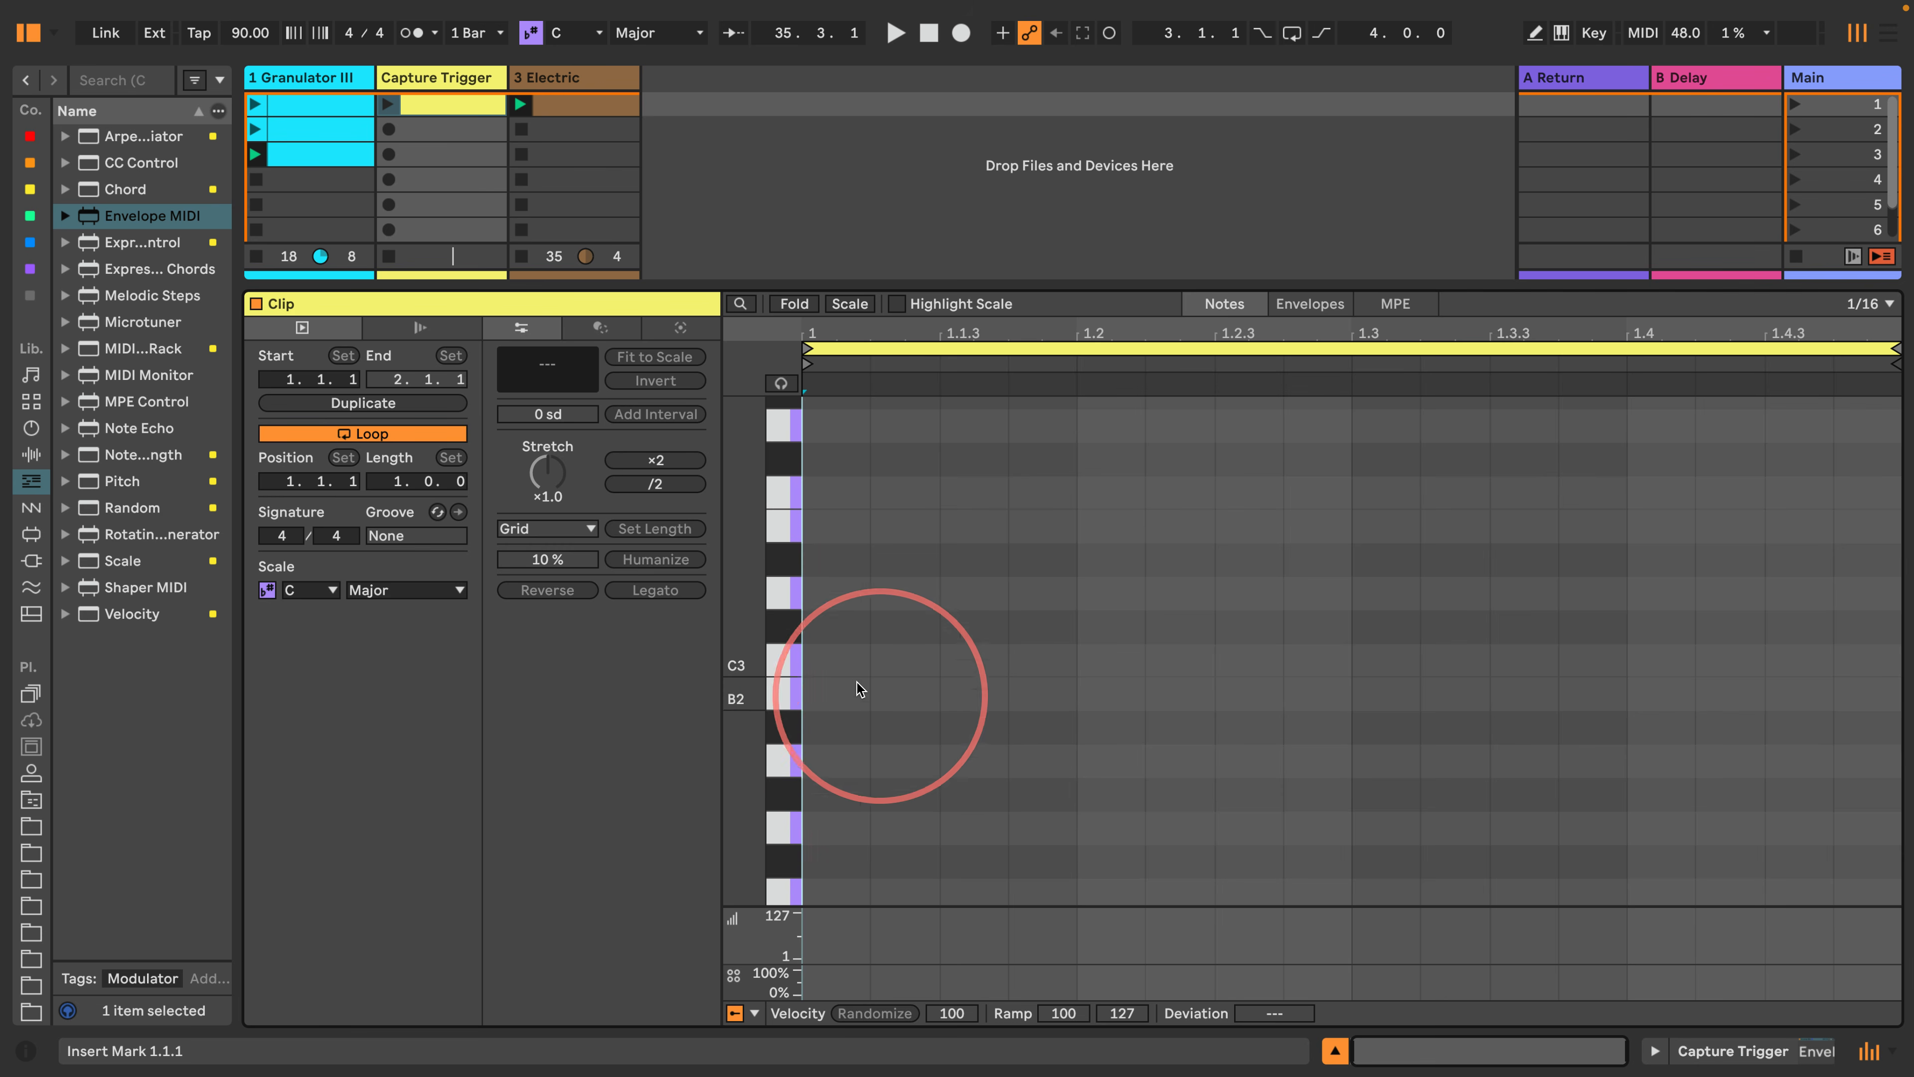
double_click(842, 657)
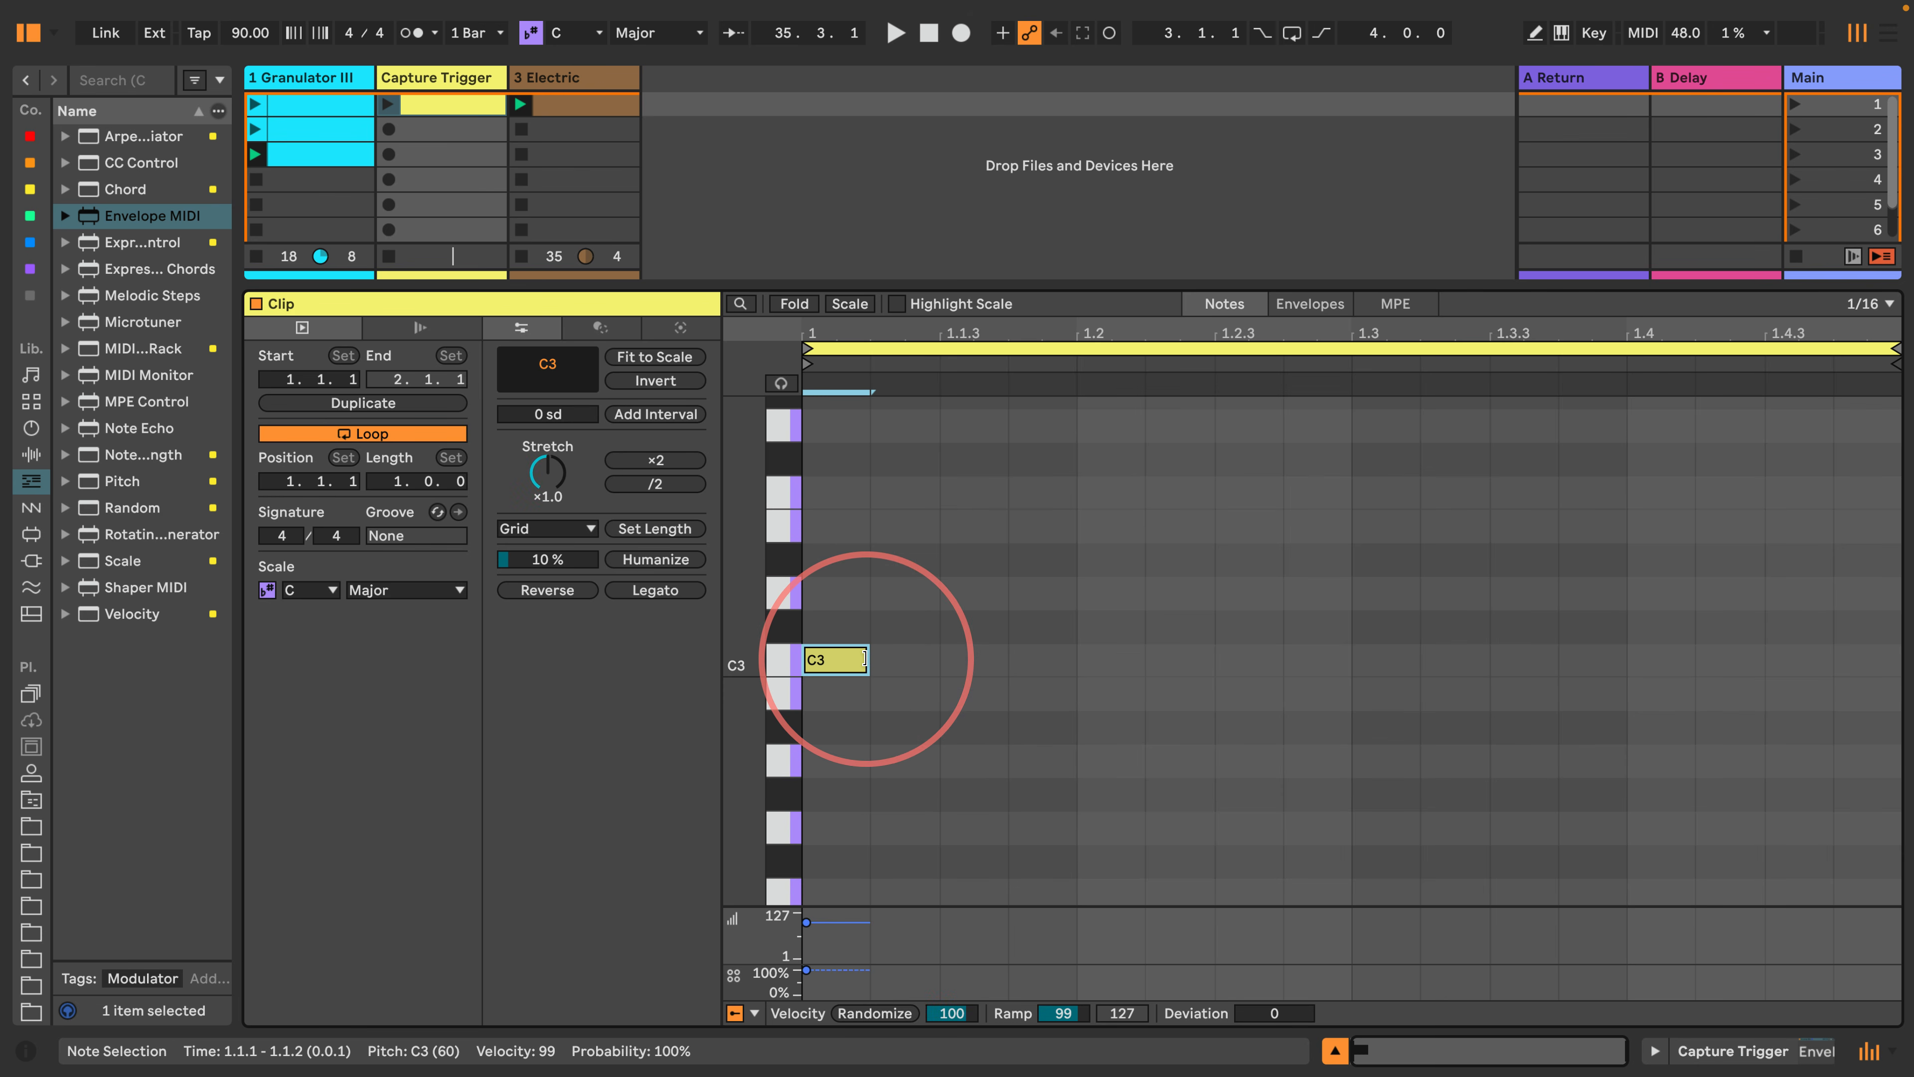
left_click_drag(865, 658, 1874, 664)
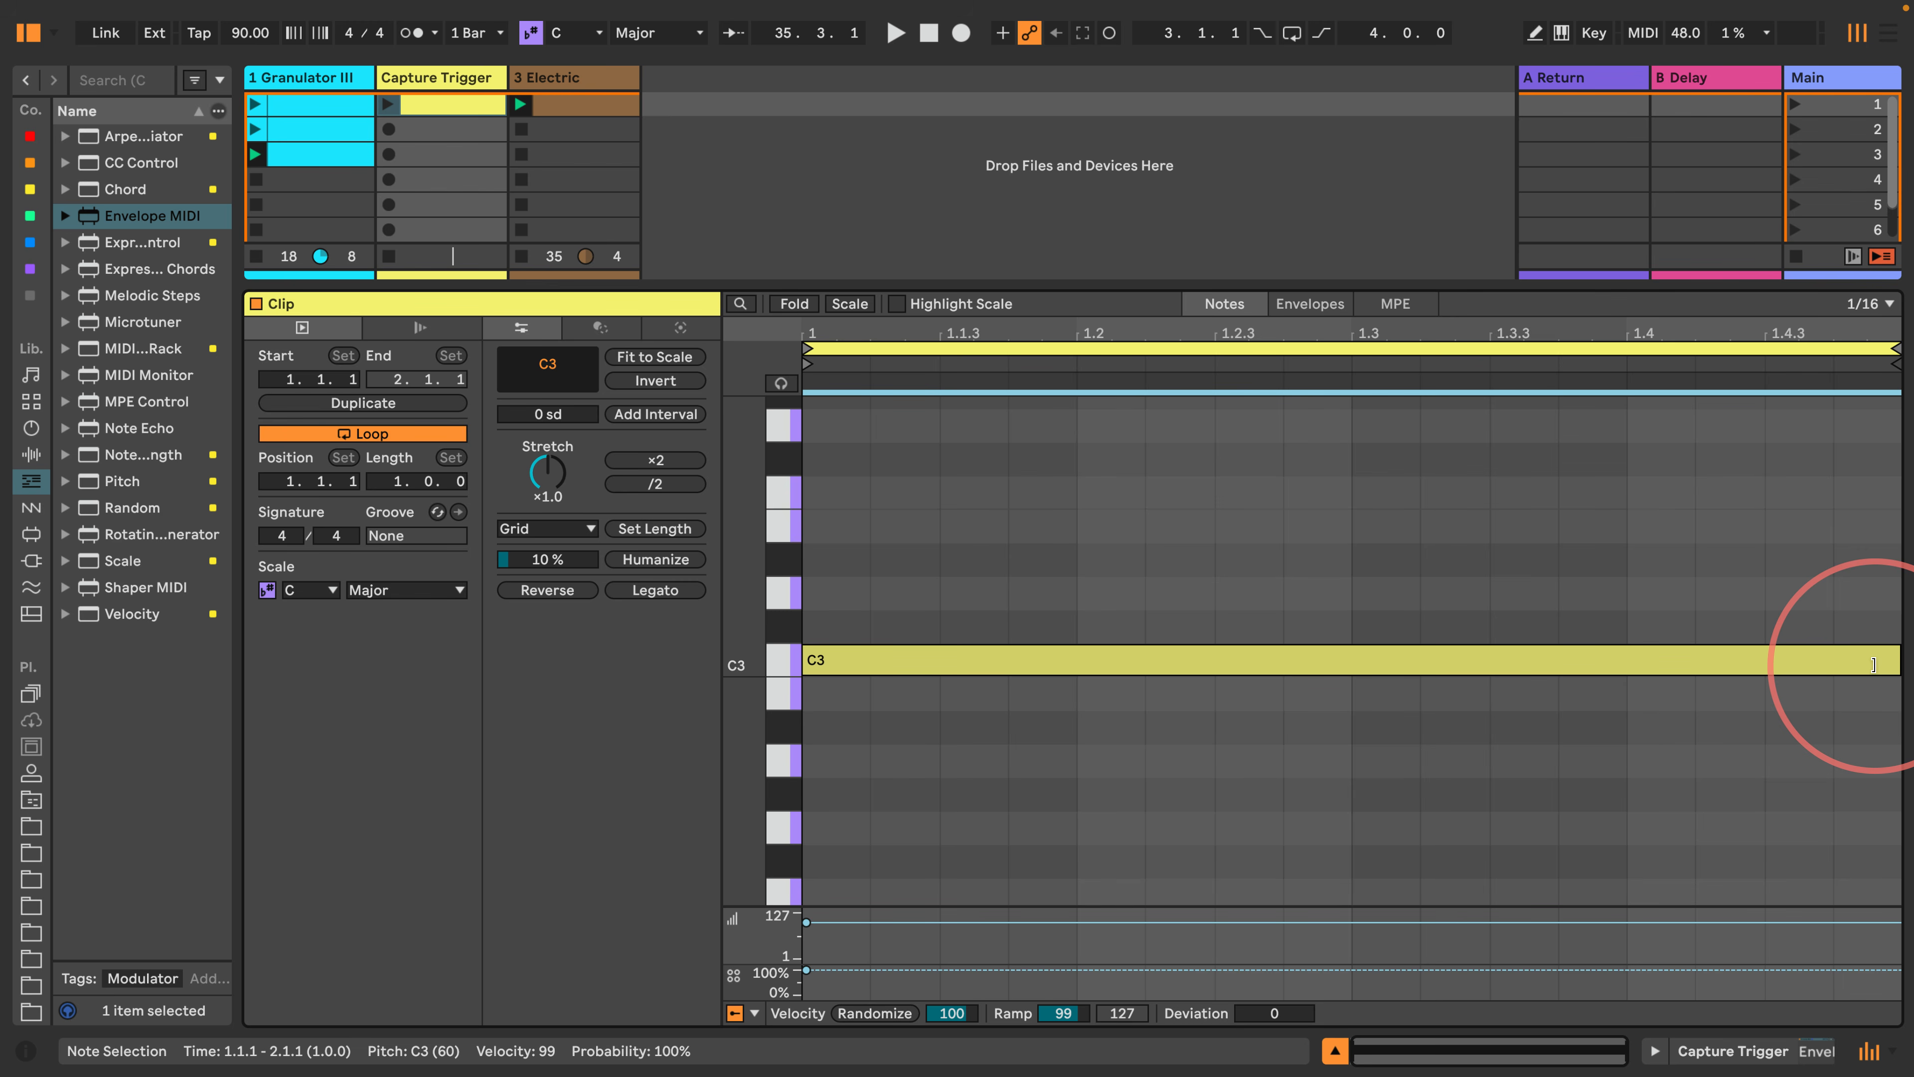
Create a clip in Granulator III's fourth slot with a 1/16 C3 note at its start.
left_click(316, 146)
left_click(311, 129)
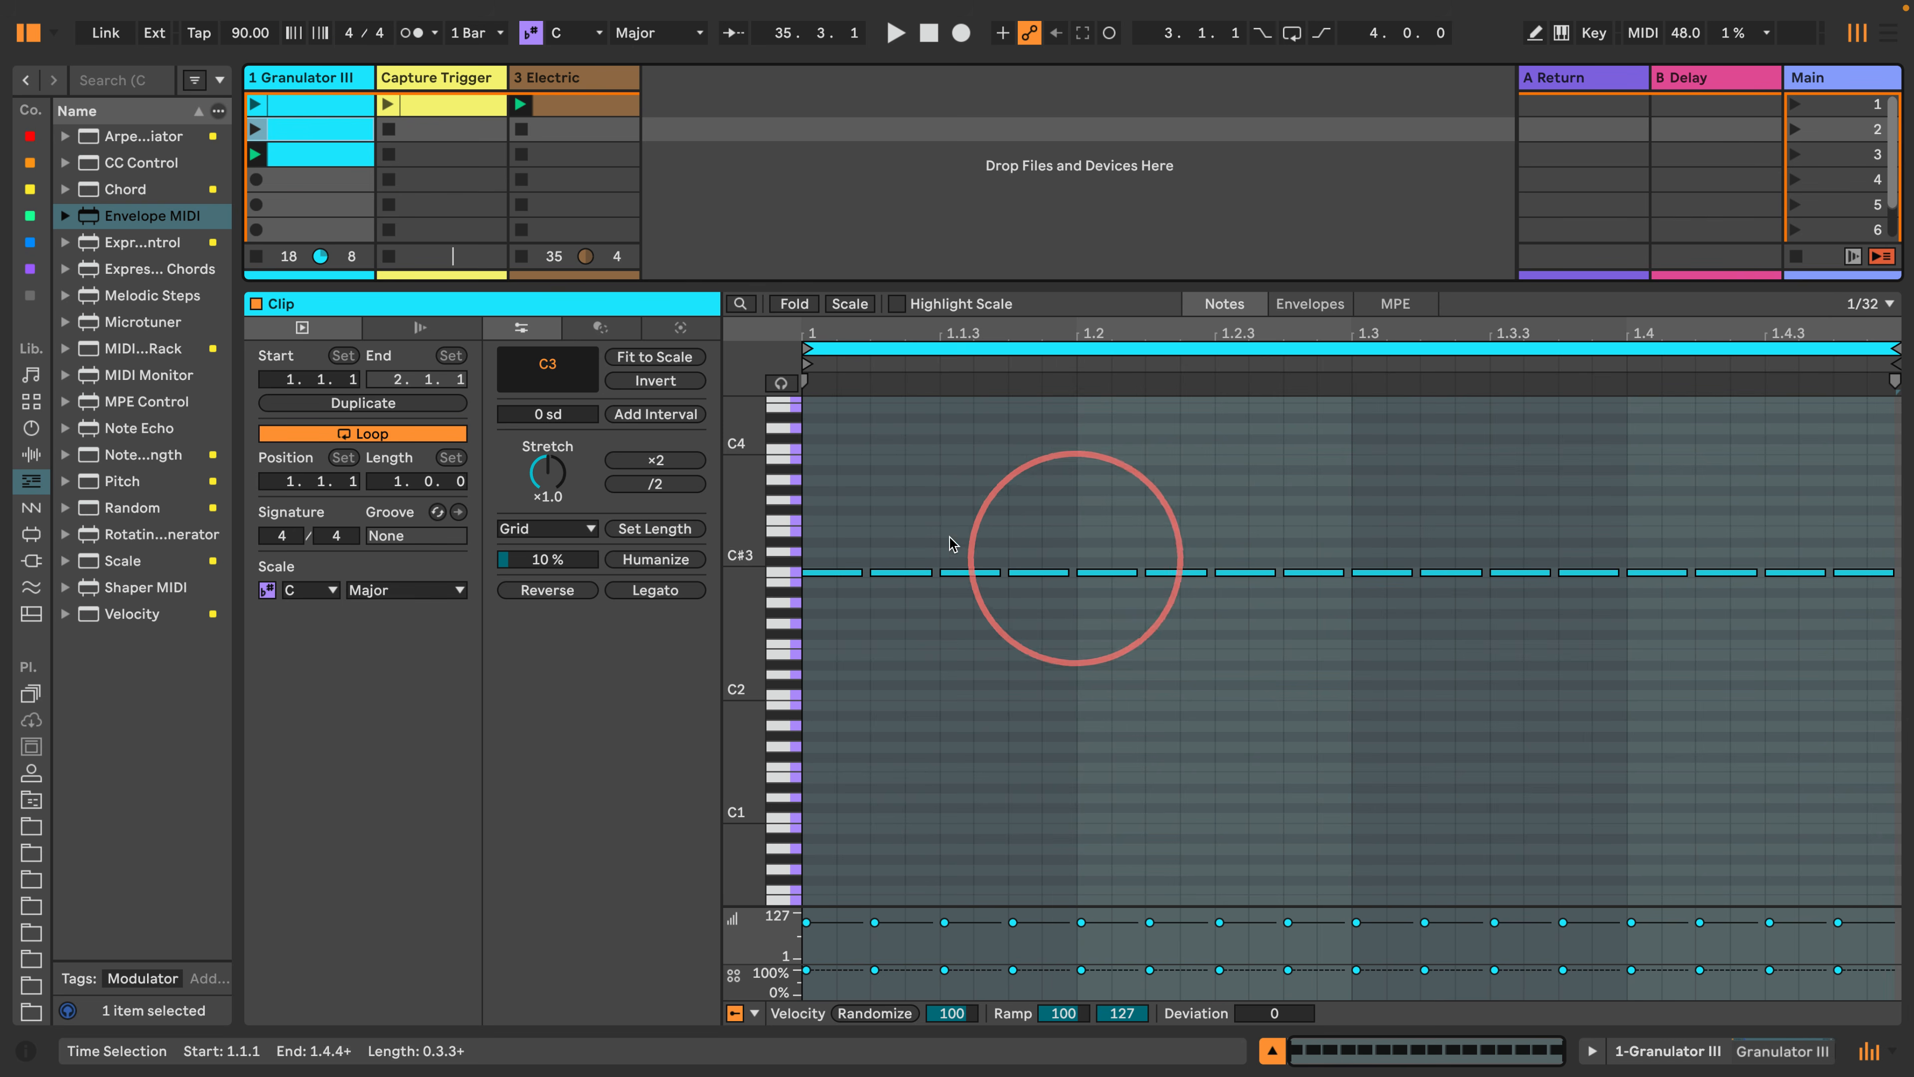
double_click(316, 181)
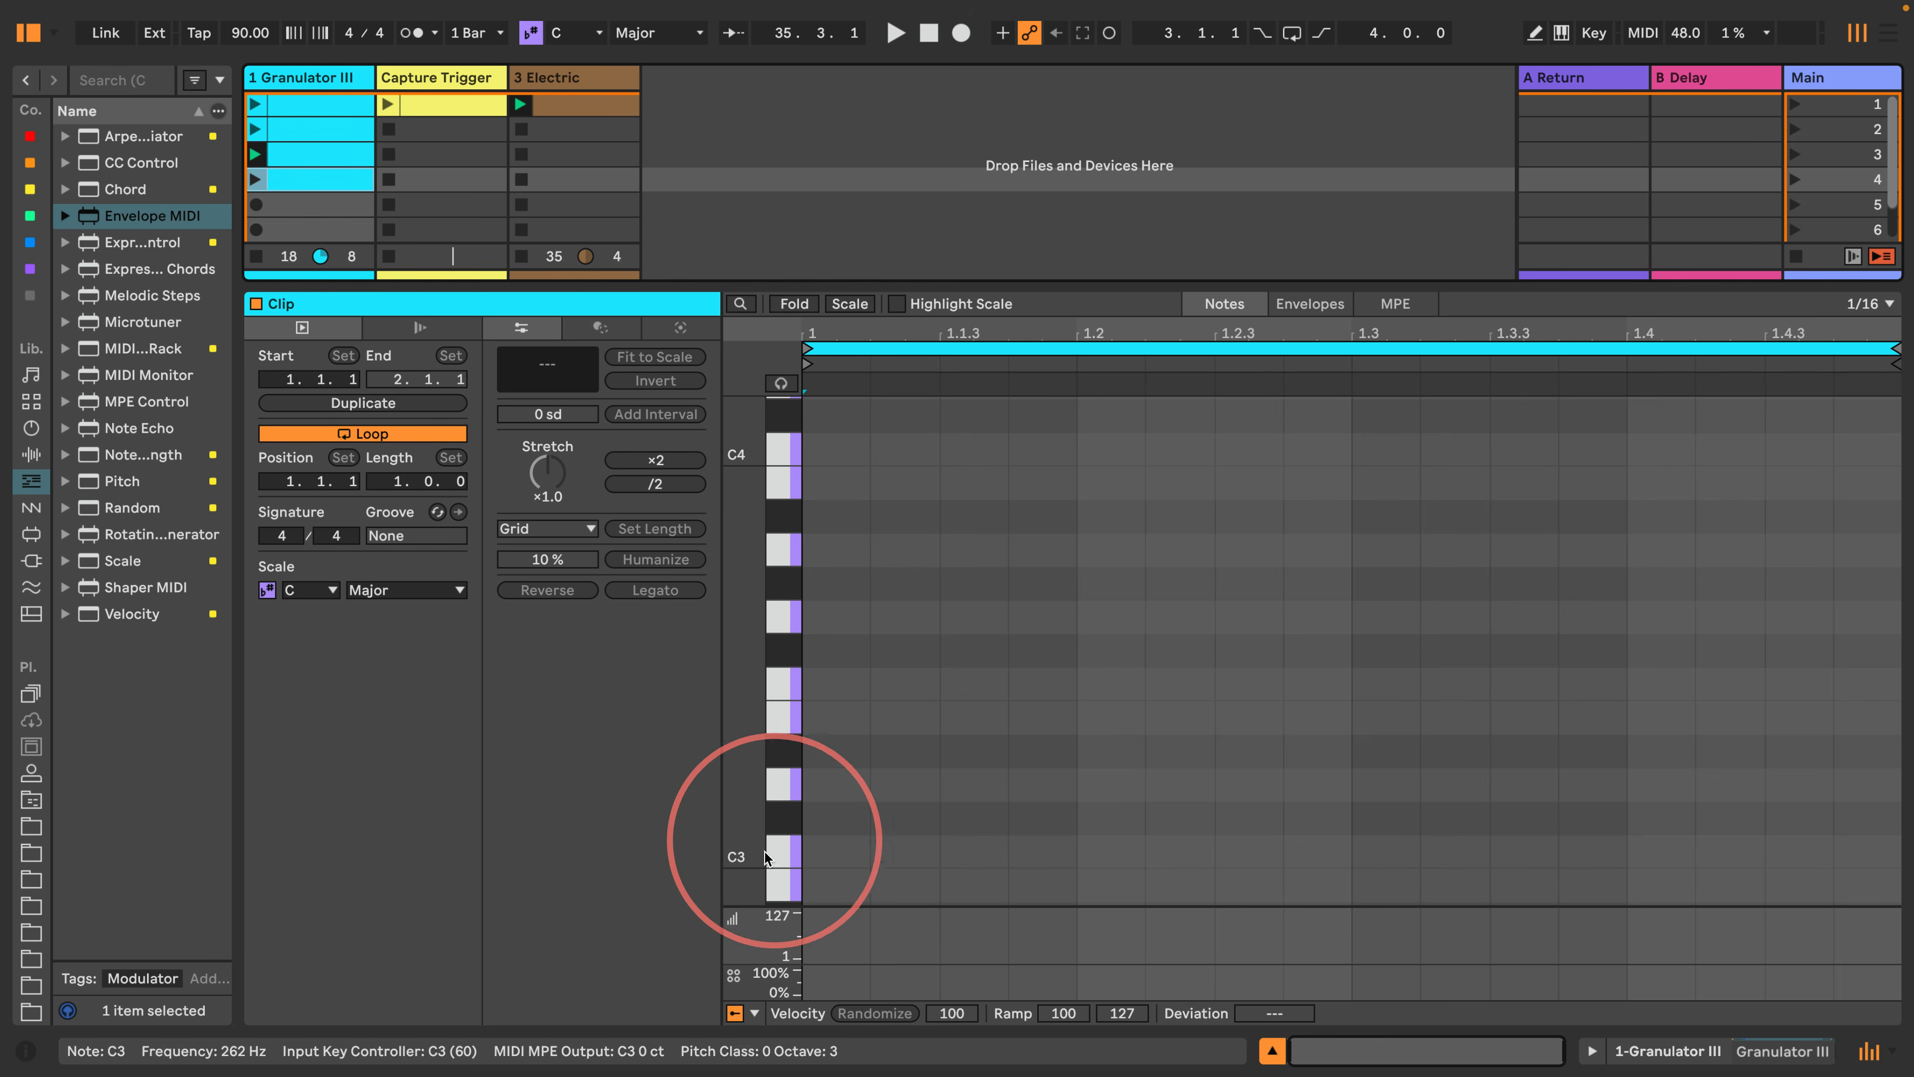
double_click(857, 681)
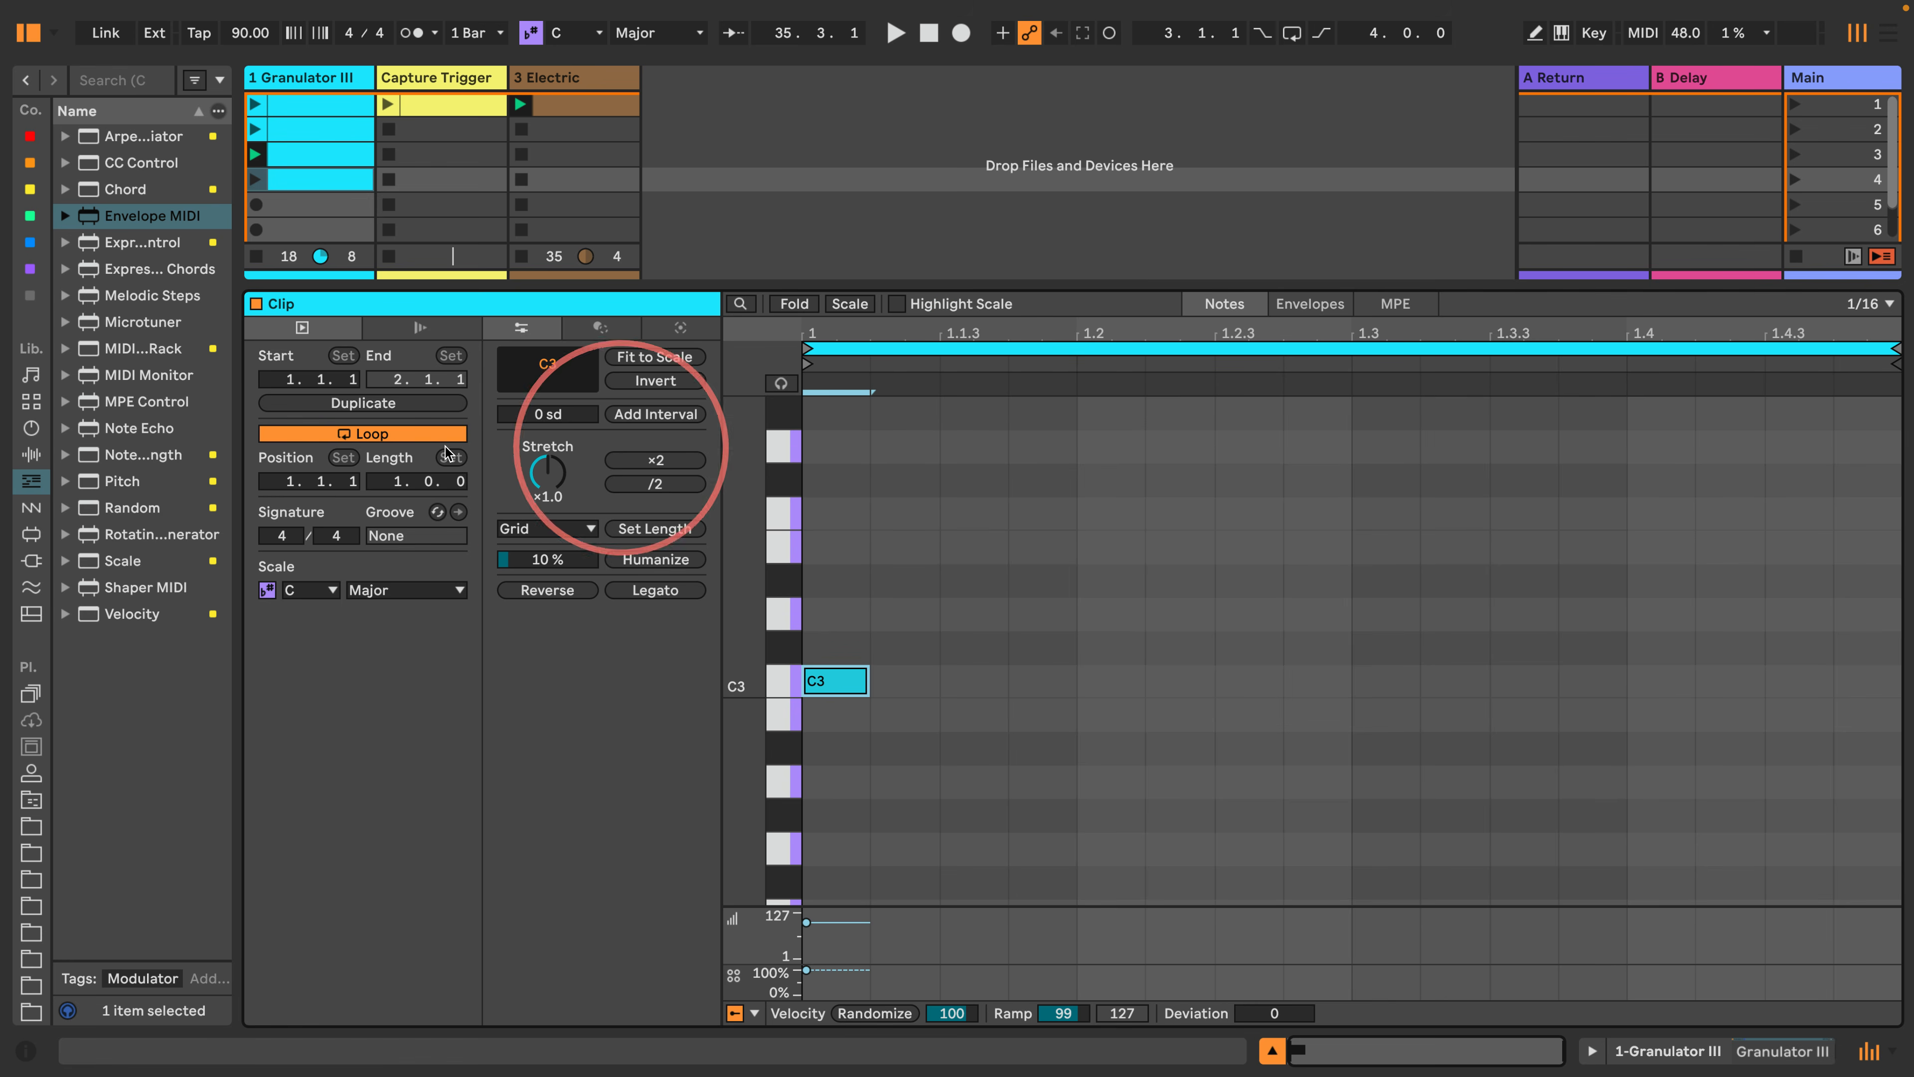
Extend the loop length of Granulator III's fourth clip to two bars.
left_click_drag(380, 484, 379, 479)
right_click(943, 682)
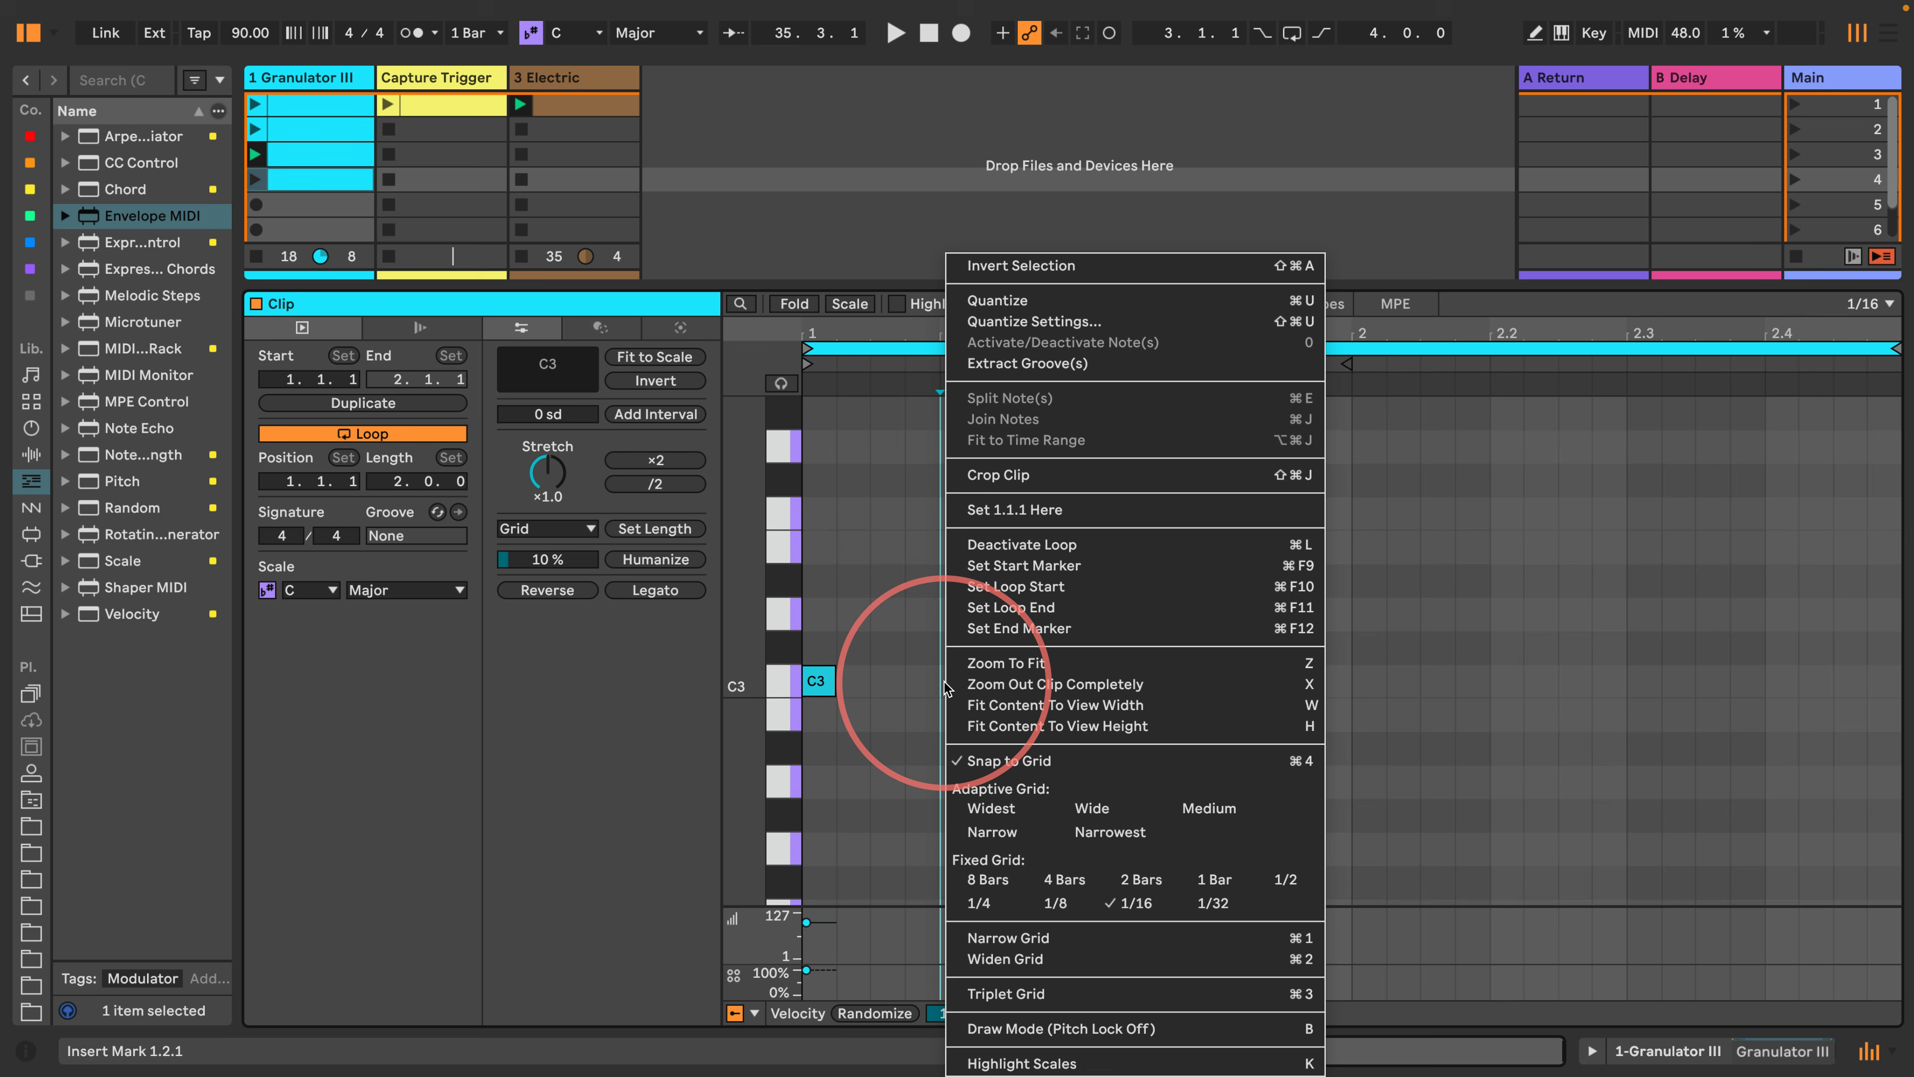
left_click(1055, 903)
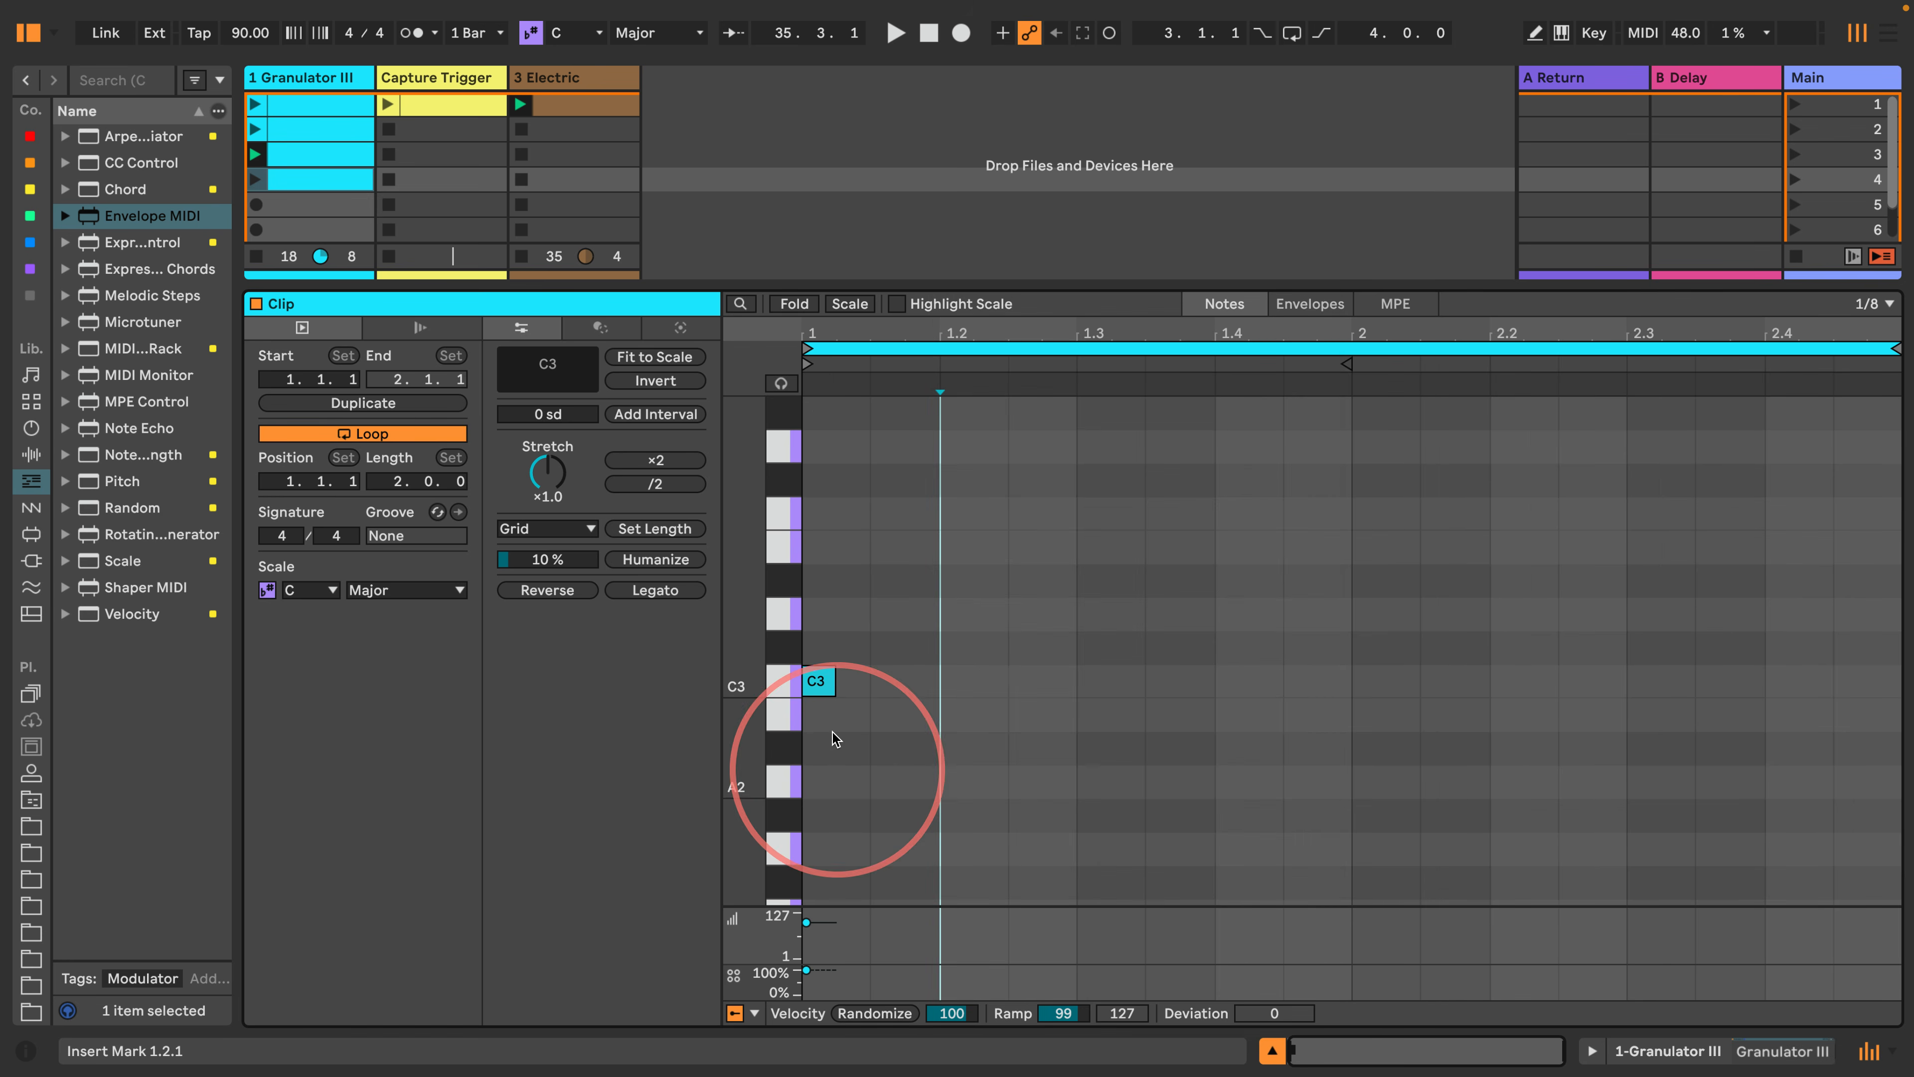
double_click(854, 693)
double_click(913, 686)
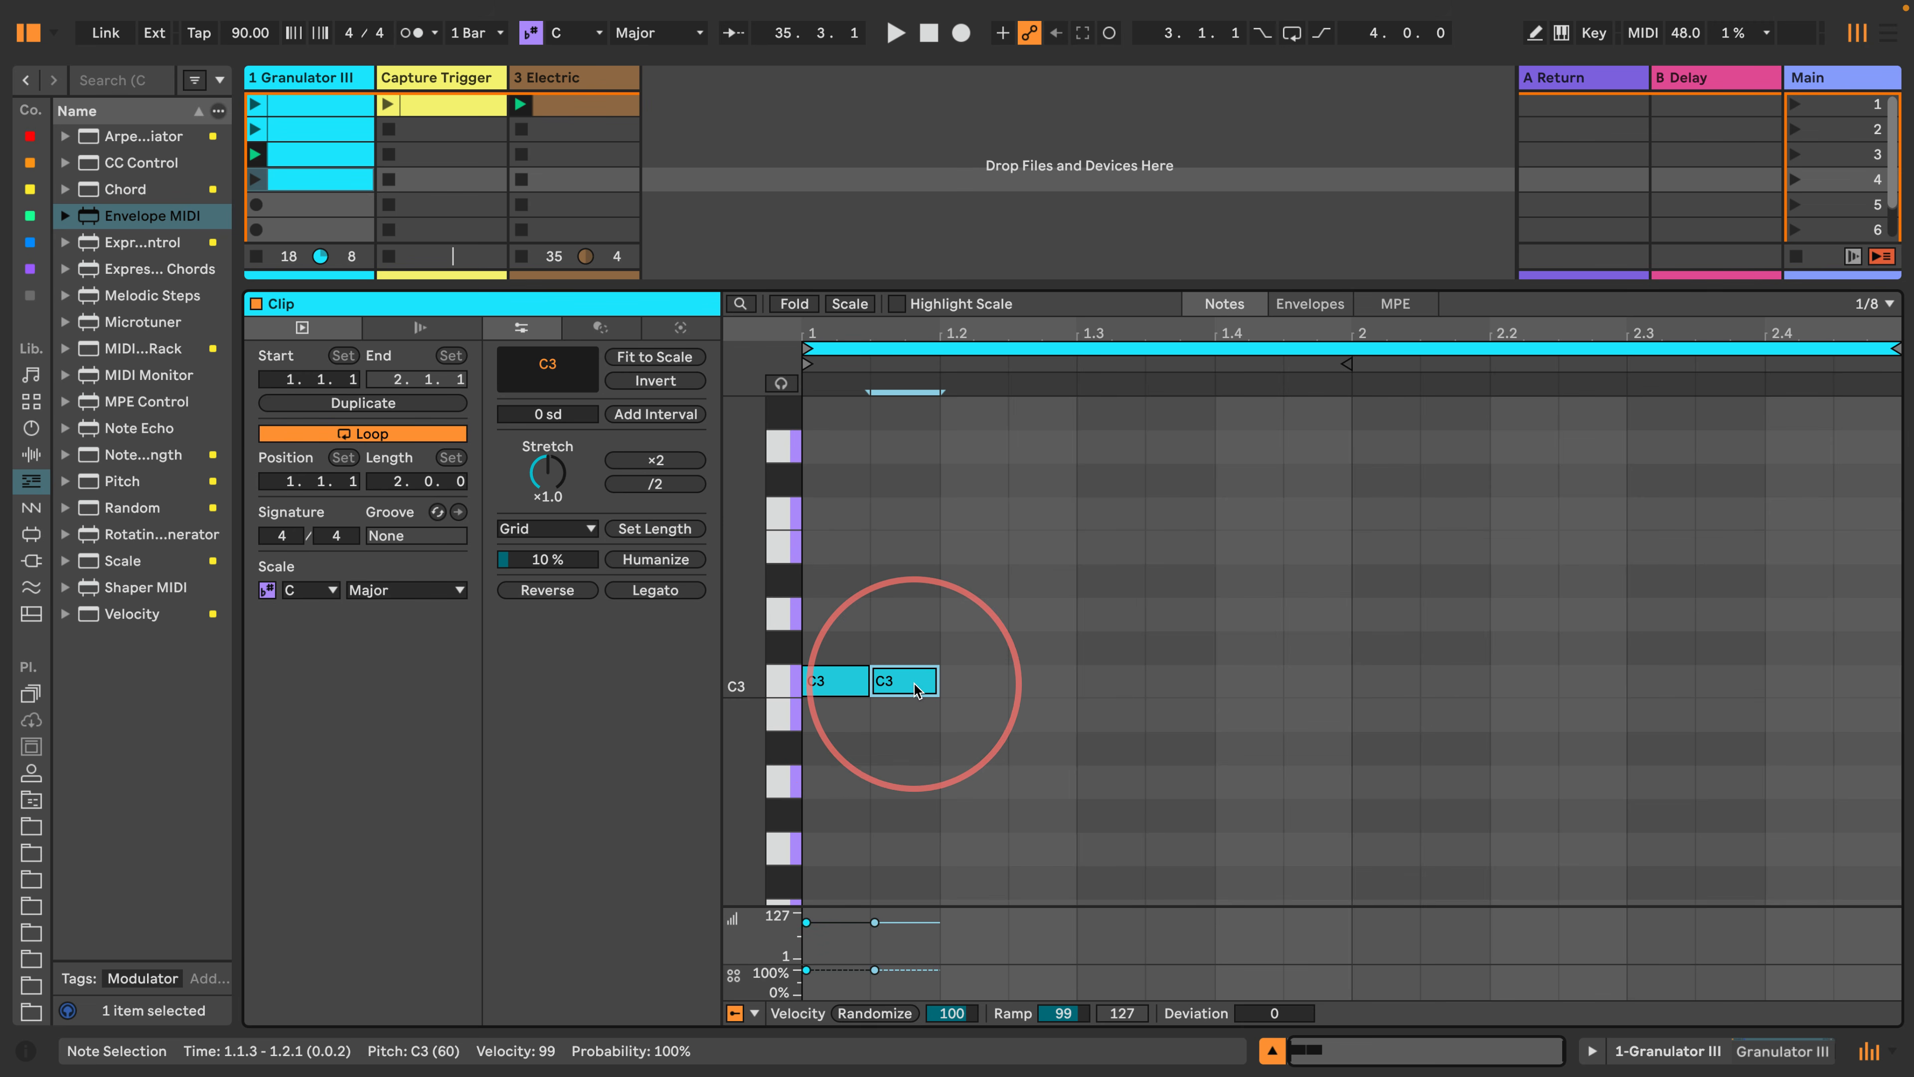
right_click(949, 614)
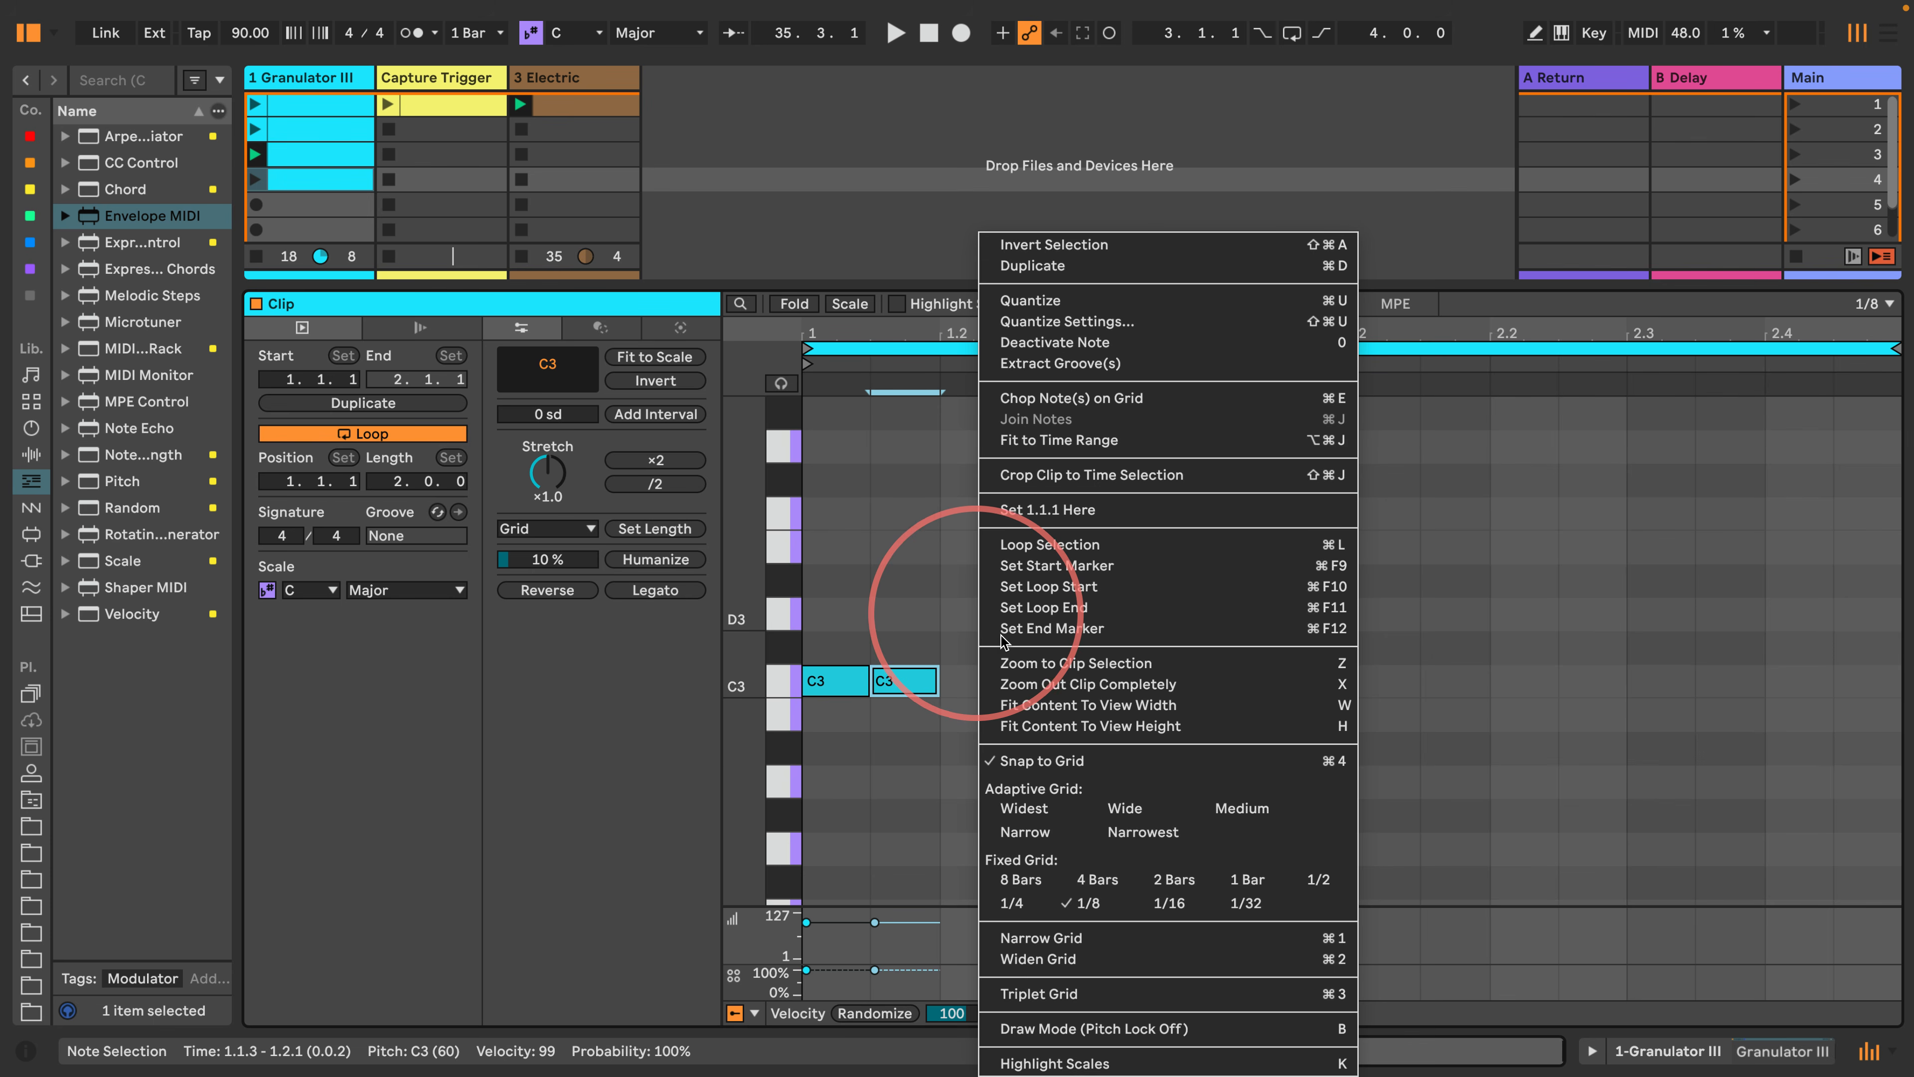
left_click(1120, 899)
left_click(861, 734)
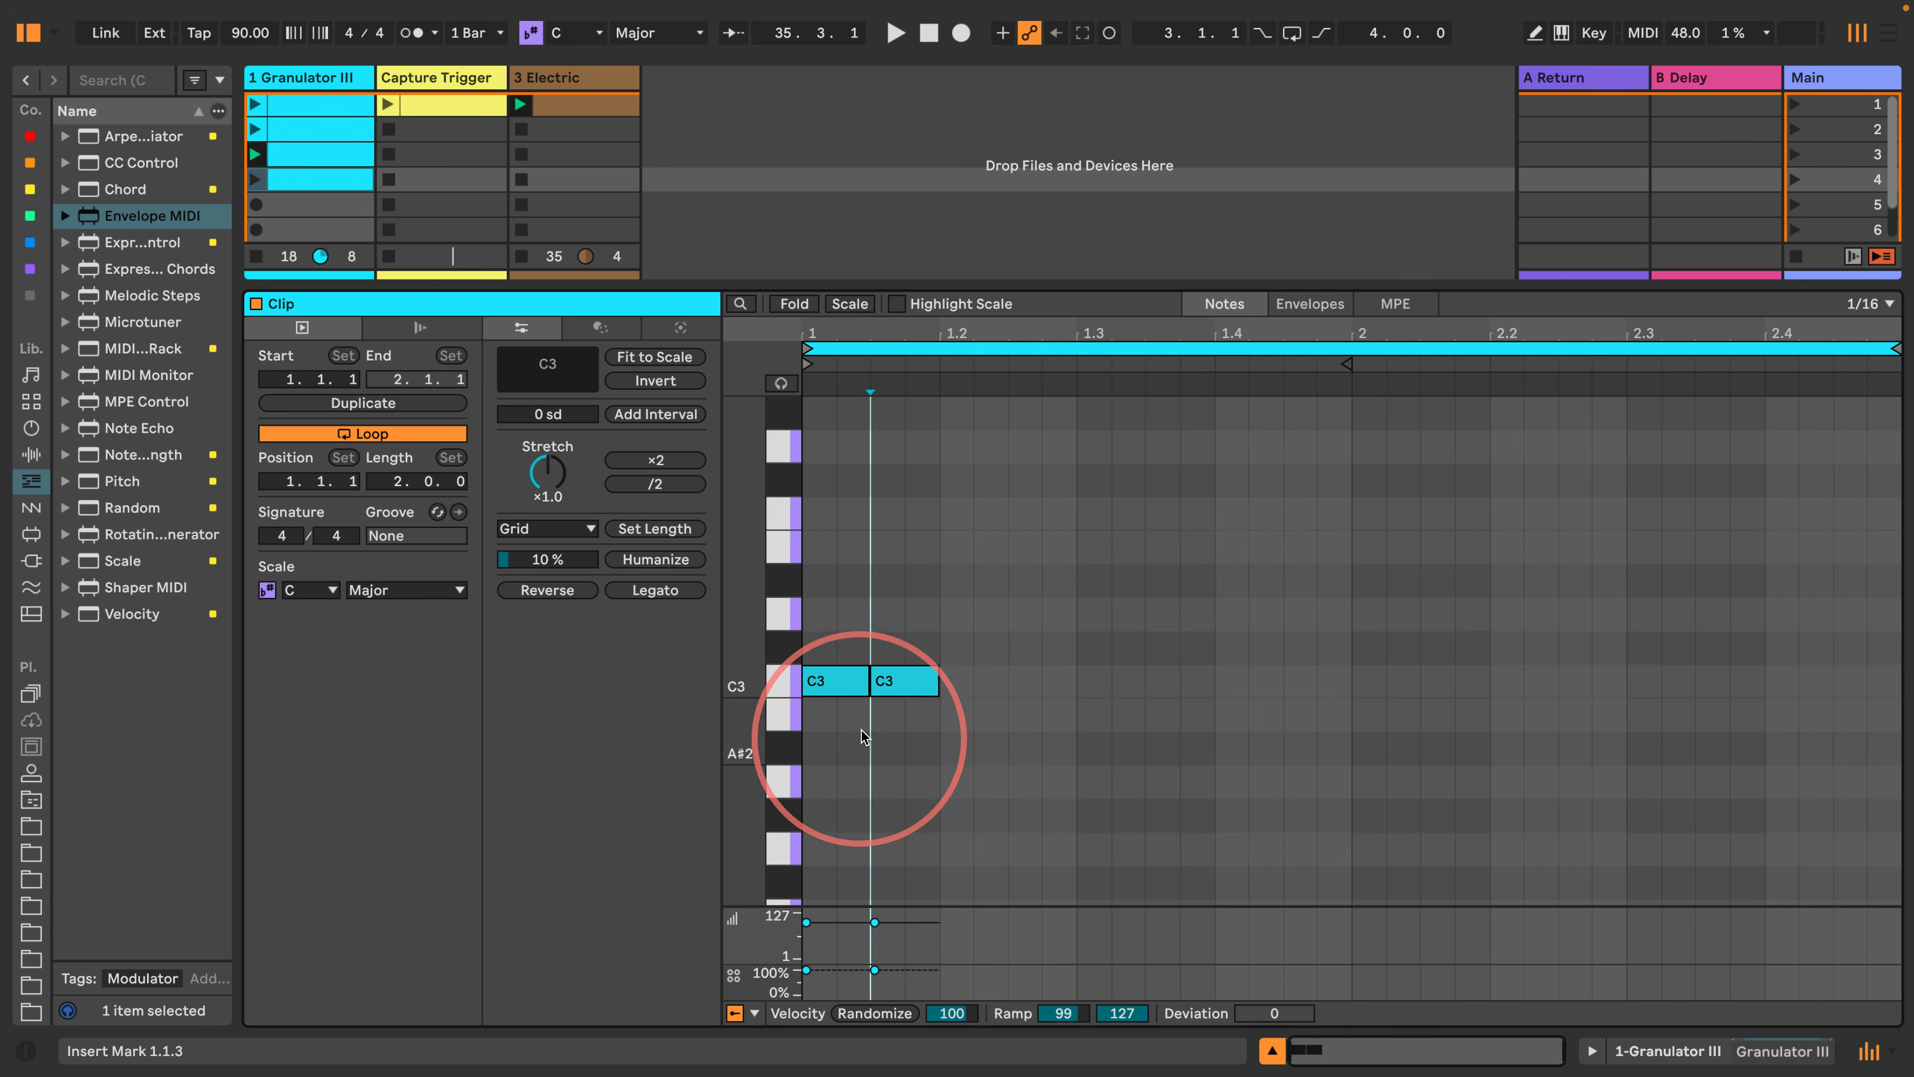
left_click_drag(892, 742, 835, 652)
key("Delete")
Add three consecutive 1/16 C3 notes at the start of the clip.
double_click(835, 680)
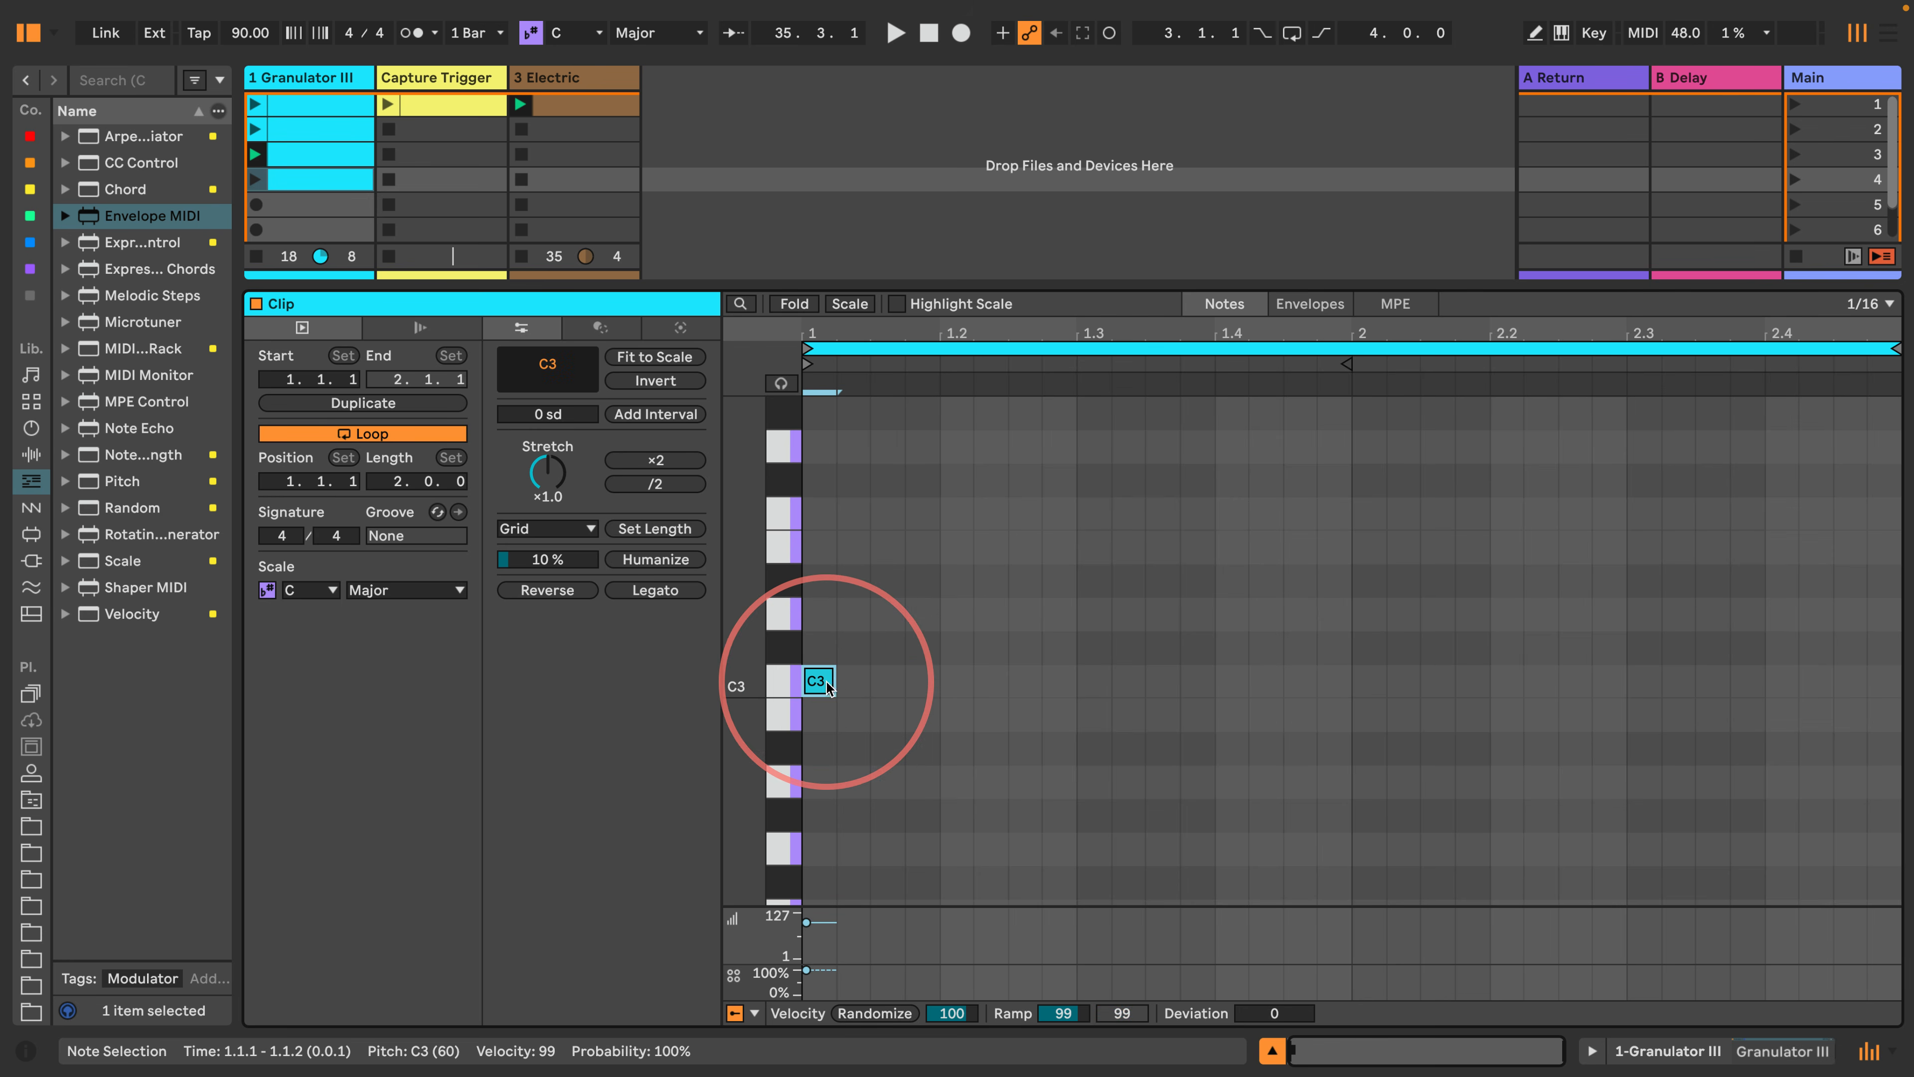
double_click(852, 680)
double_click(886, 681)
Duplicate the three C3 notes repeatedly until continuous 1/16 notes fill both bars of the clip.
left_click_drag(886, 716, 819, 625)
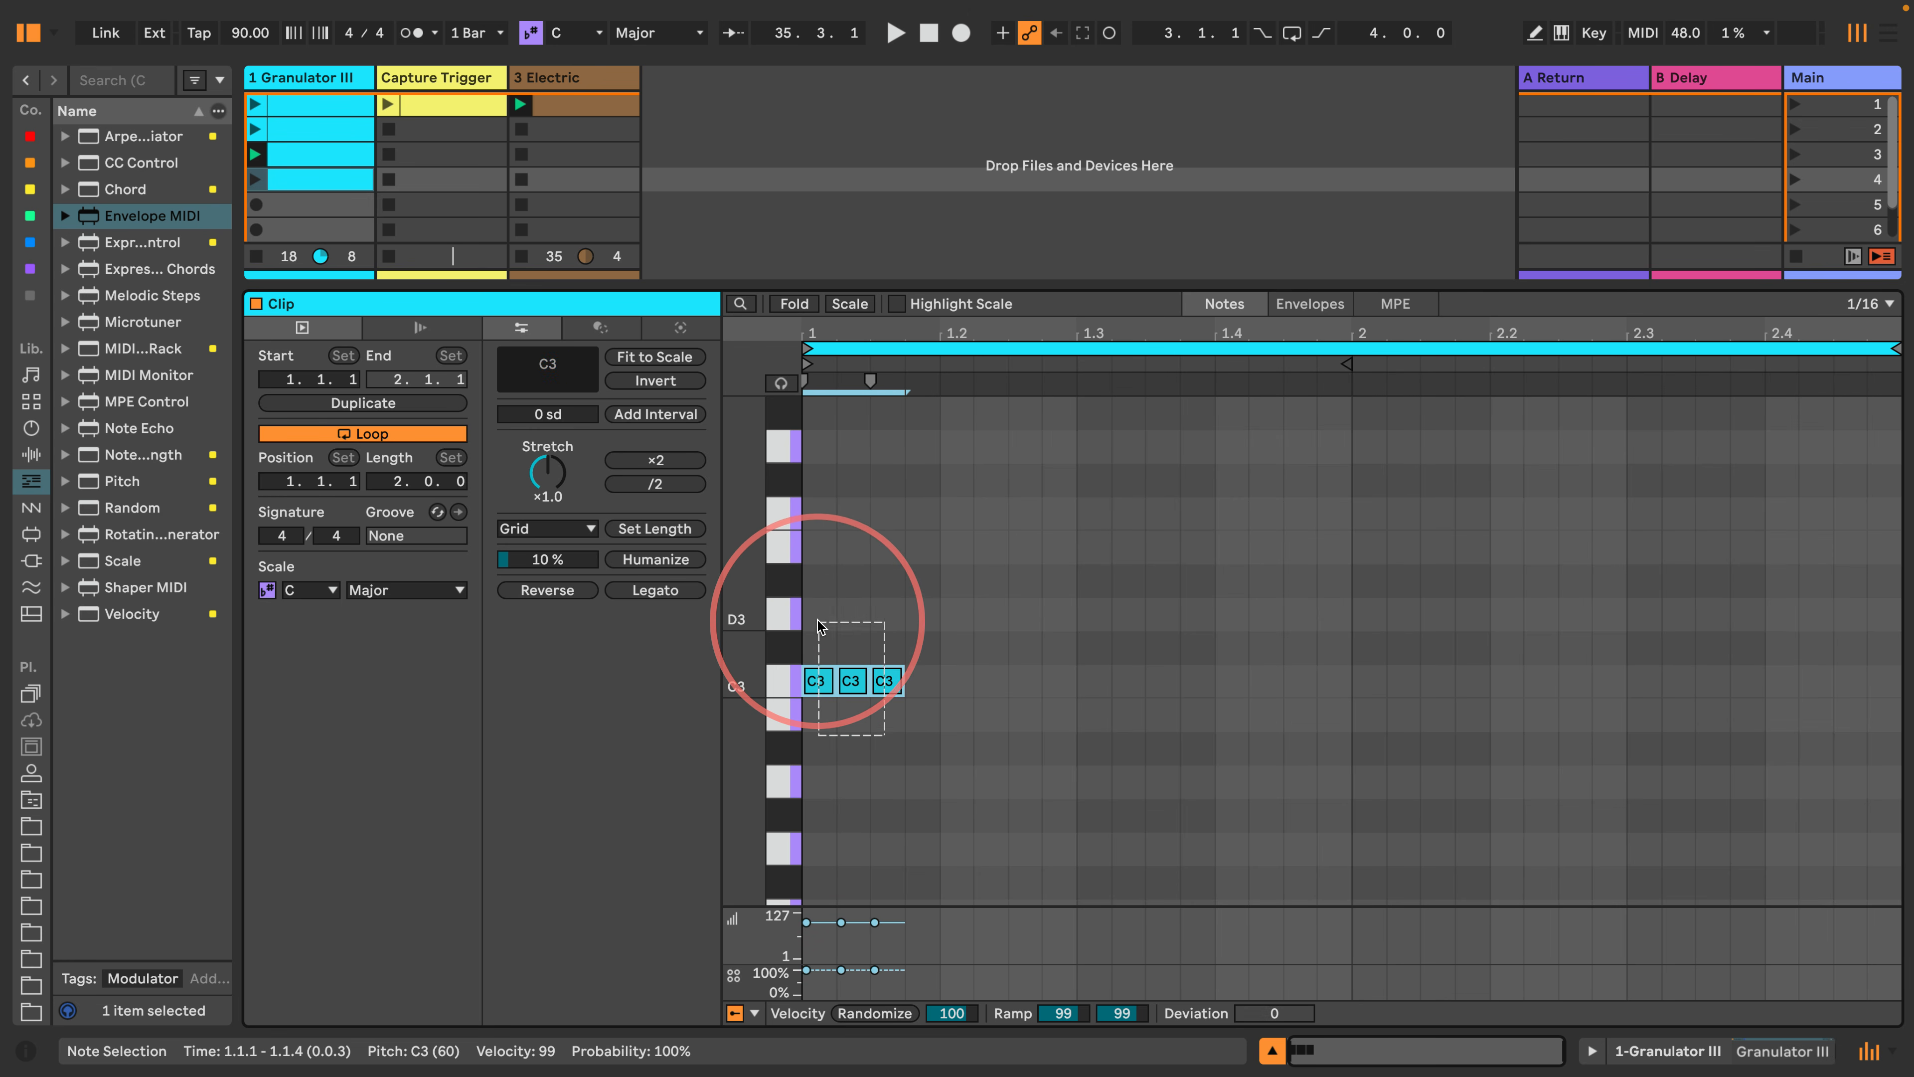
key("ctrl+d")
key("ctrl+d")
key("ctrl+d")
key("ctrl+d")
key("ctrl+d")
key("ctrl+d")
key("ctrl+d")
key("ctrl+d")
key("ctrl+d")
key("ctrl+d")
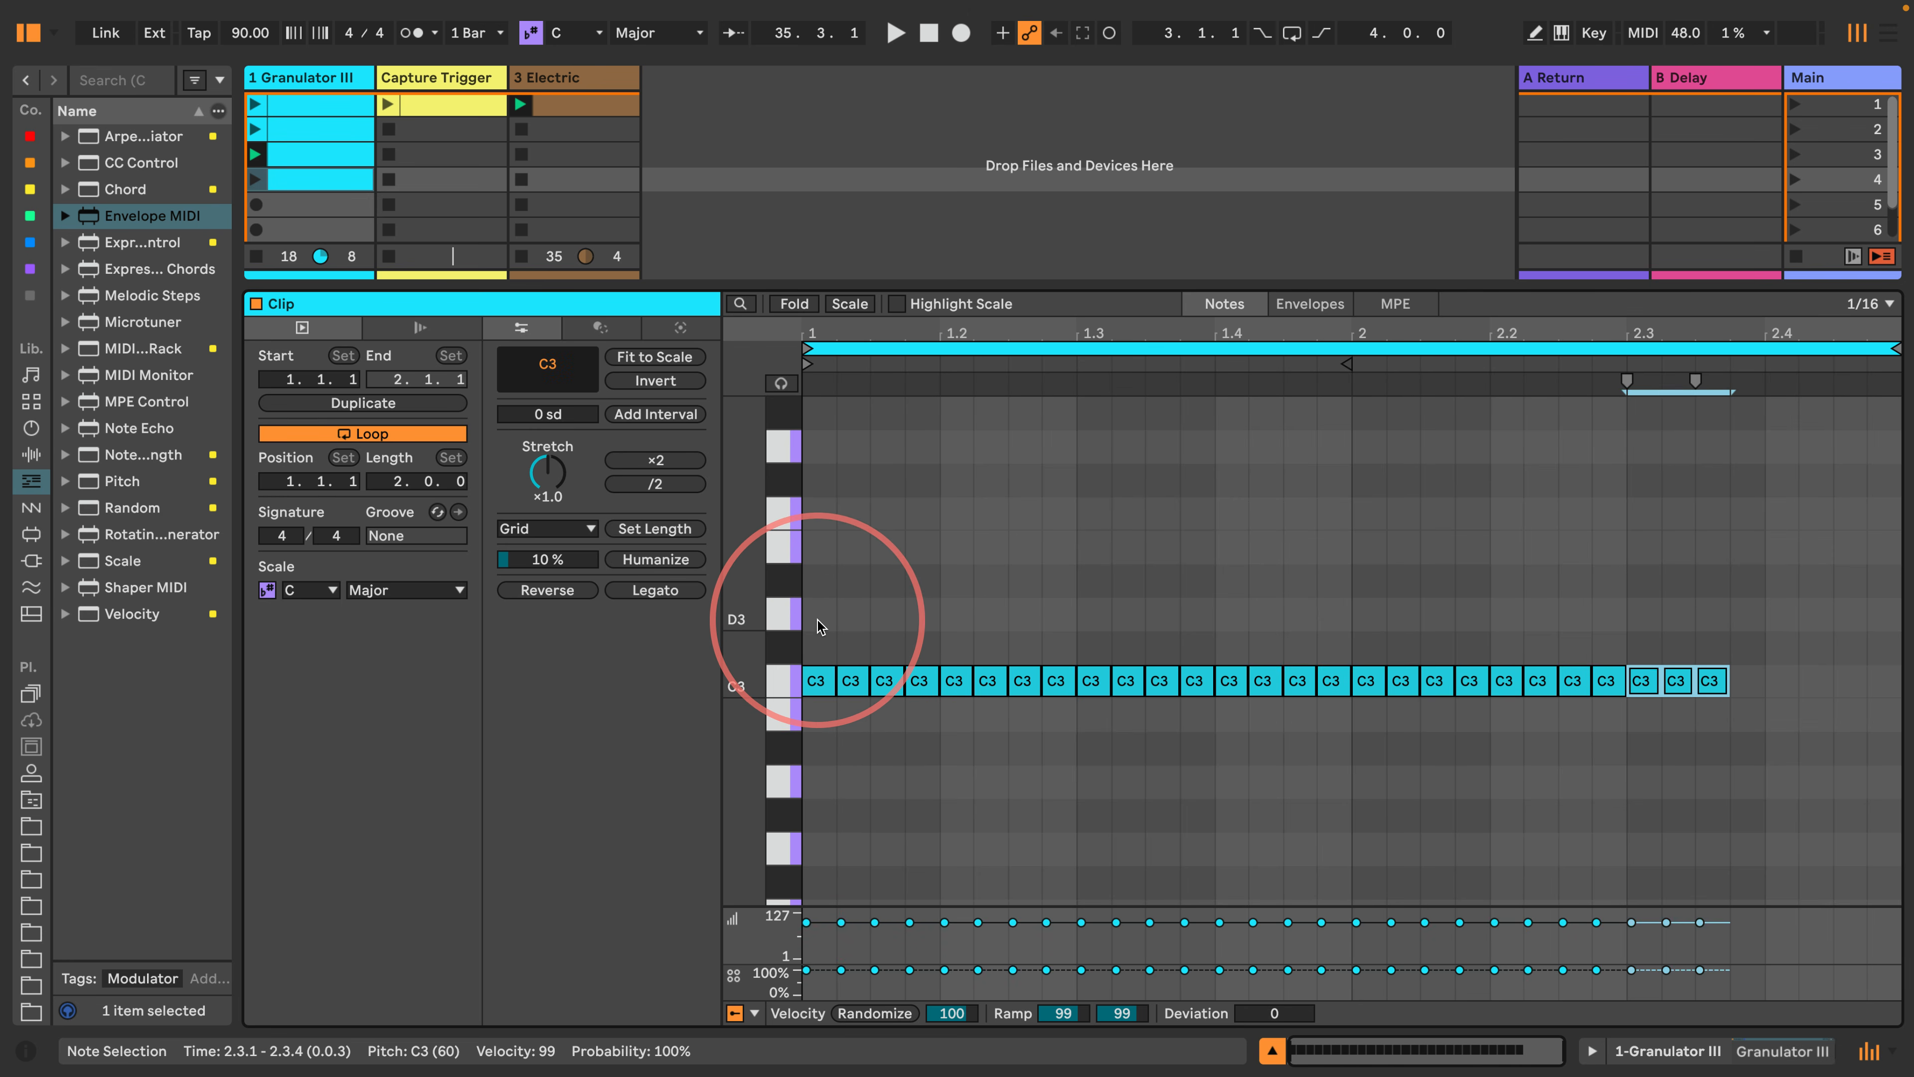
left_click(1674, 813)
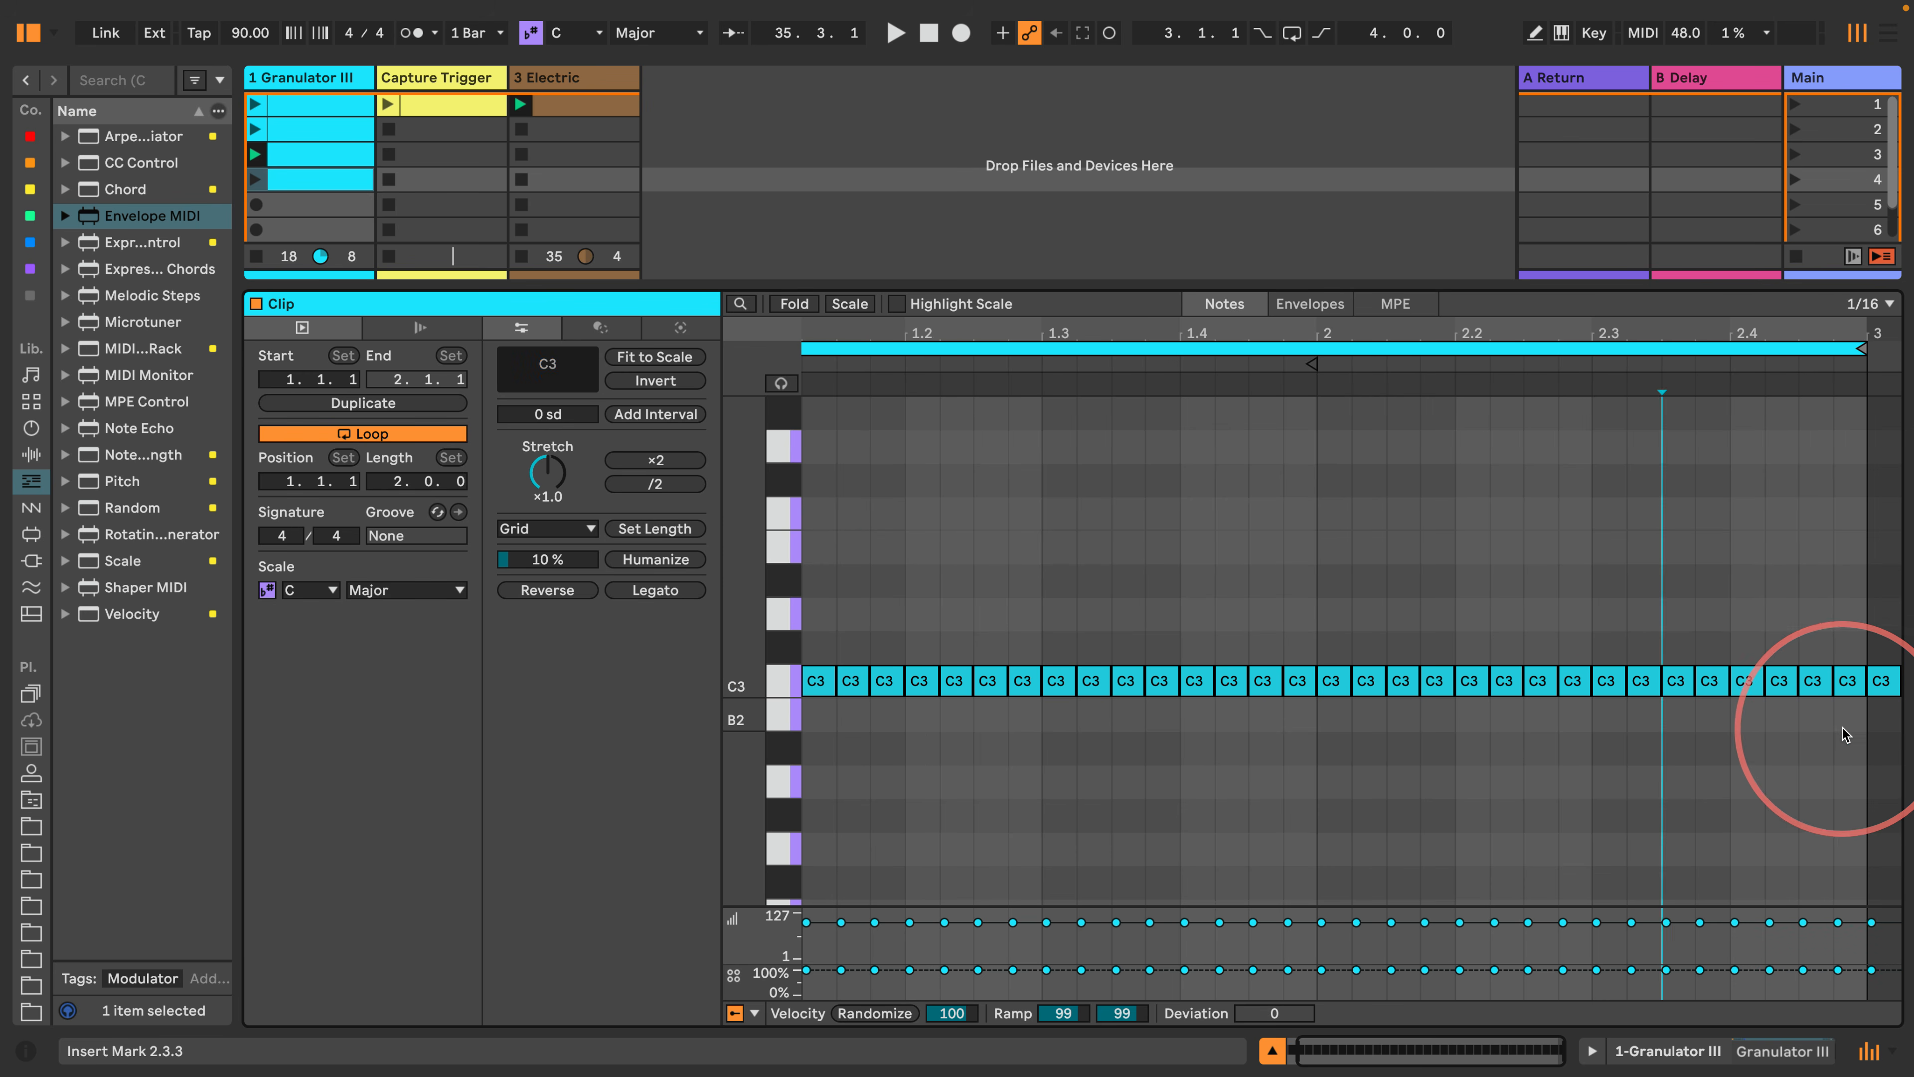
left_click_drag(1845, 732, 805, 616)
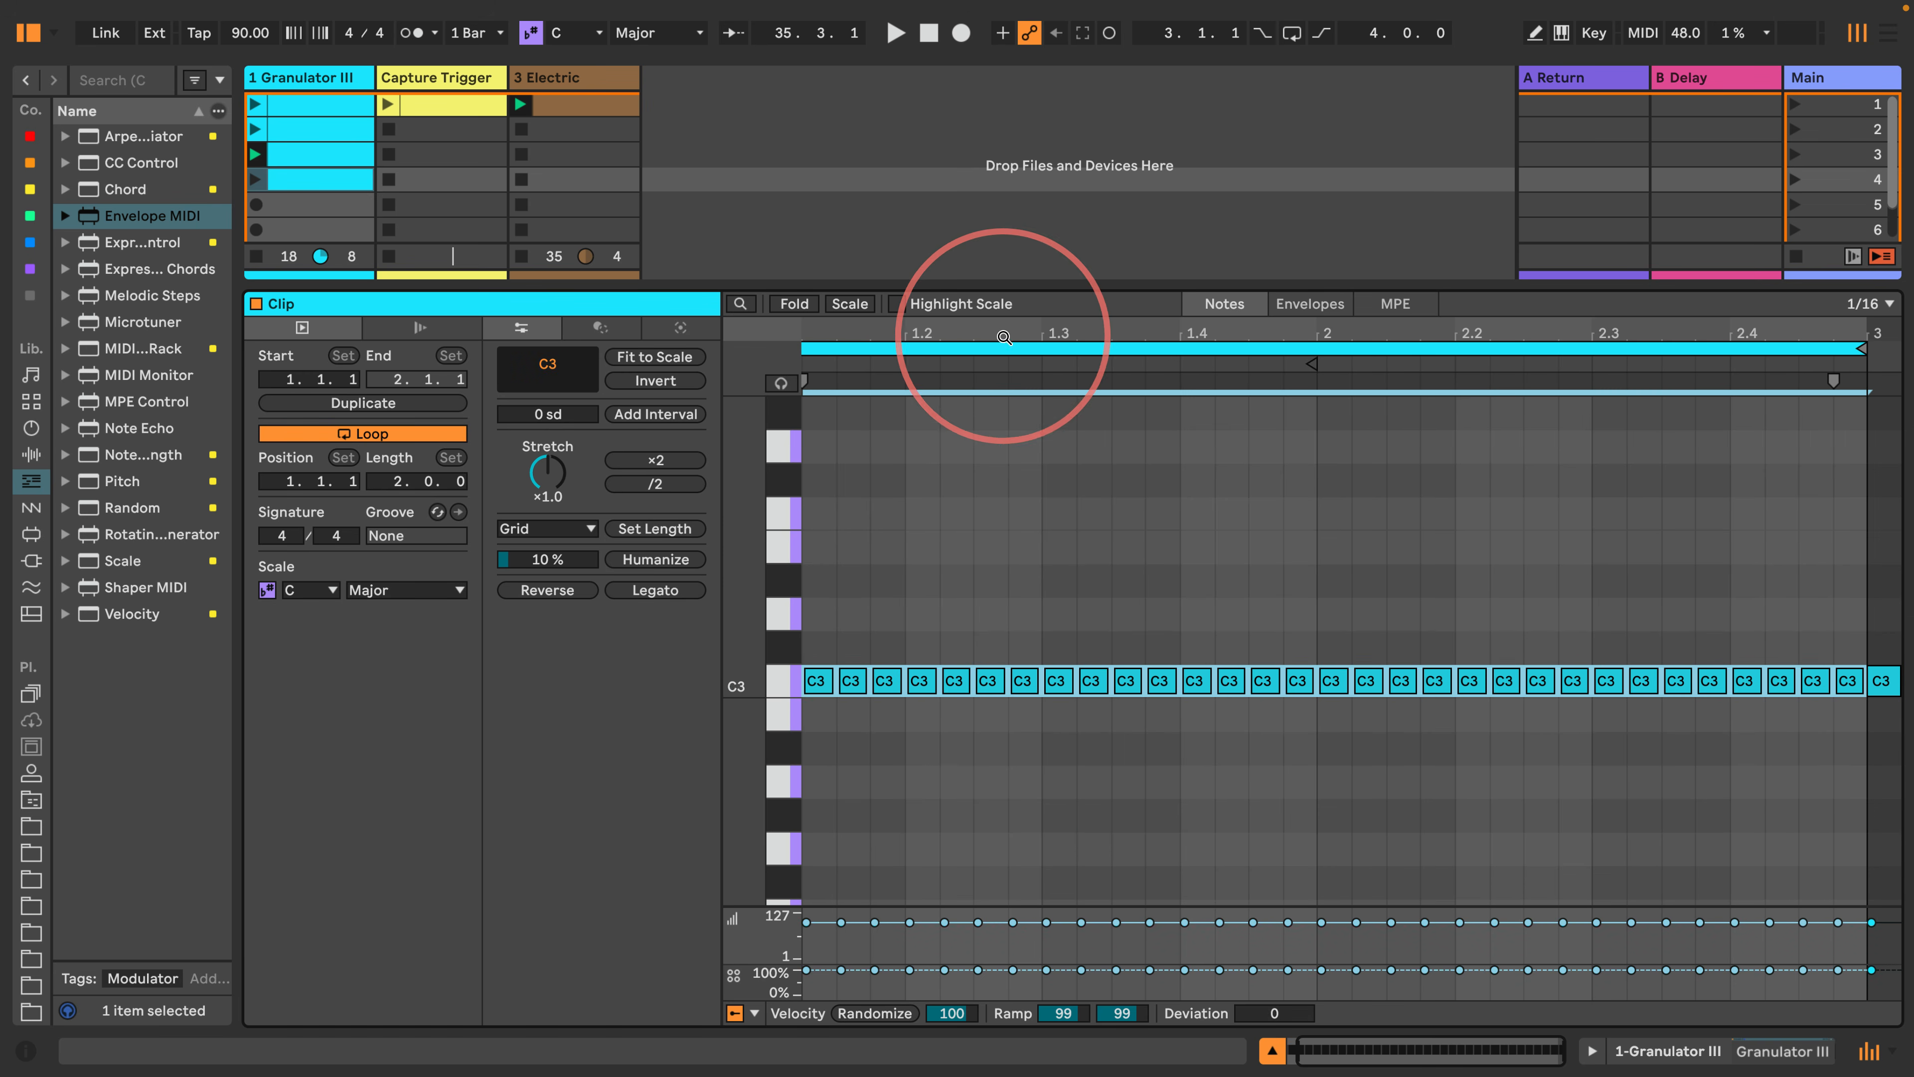
left_click_drag(1002, 335, 1029, 333)
left_click(868, 750)
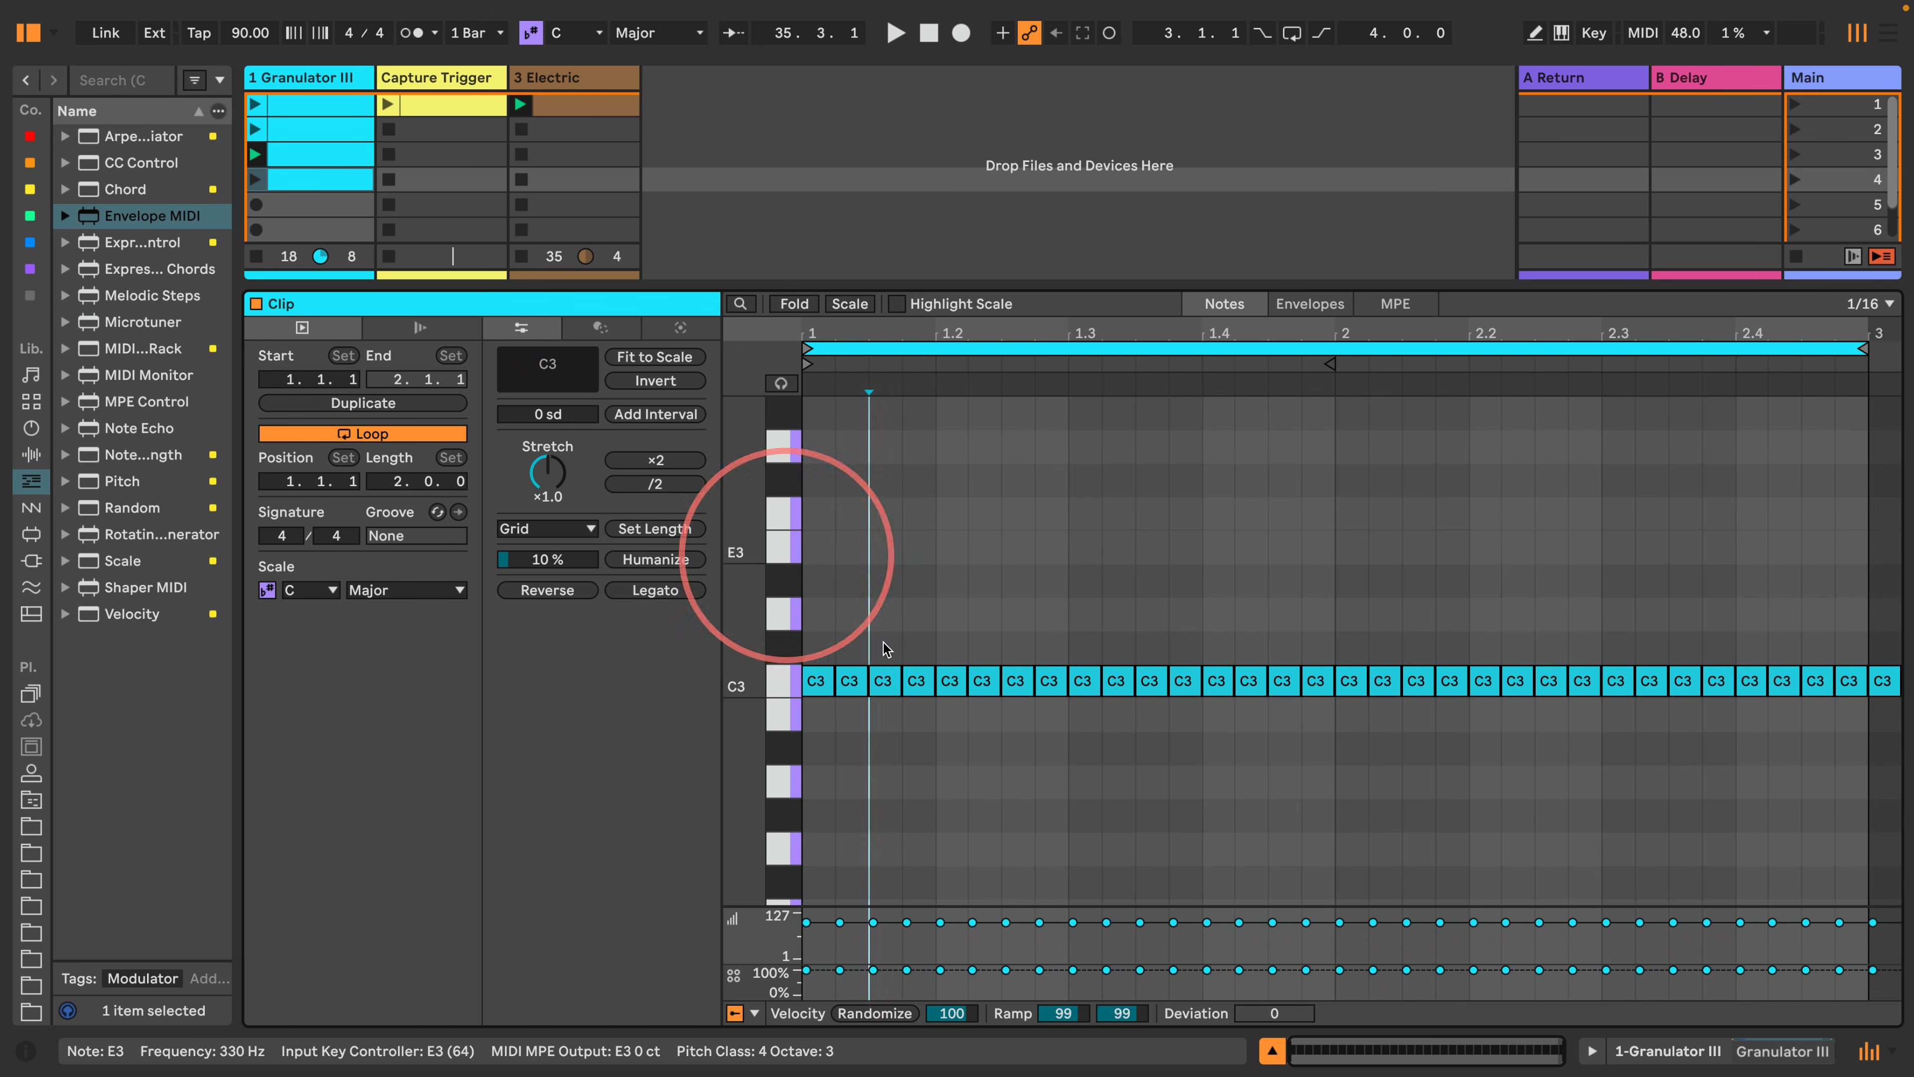
Launch Capture Trigger's first clip and shorten its C3 note slightly so it ends just before the bar line.
left_click(433, 83)
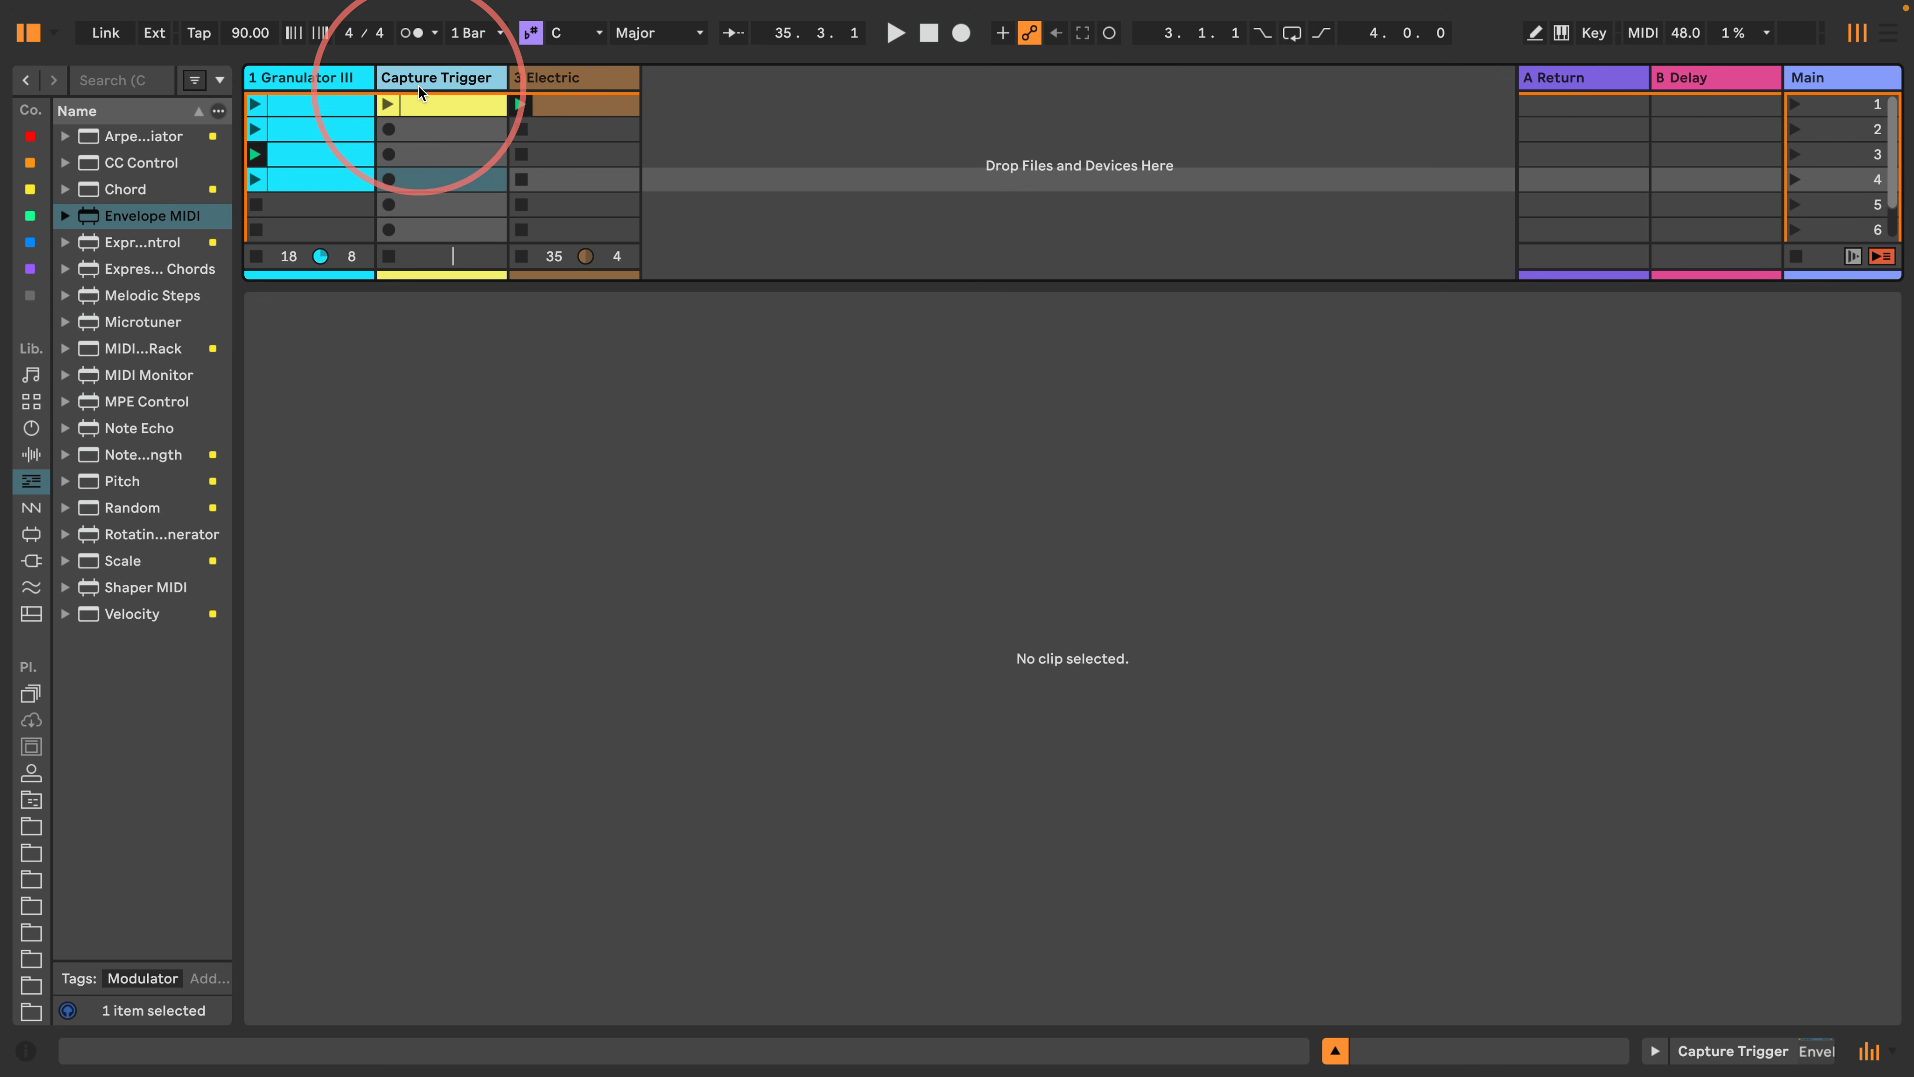
left_click(332, 178)
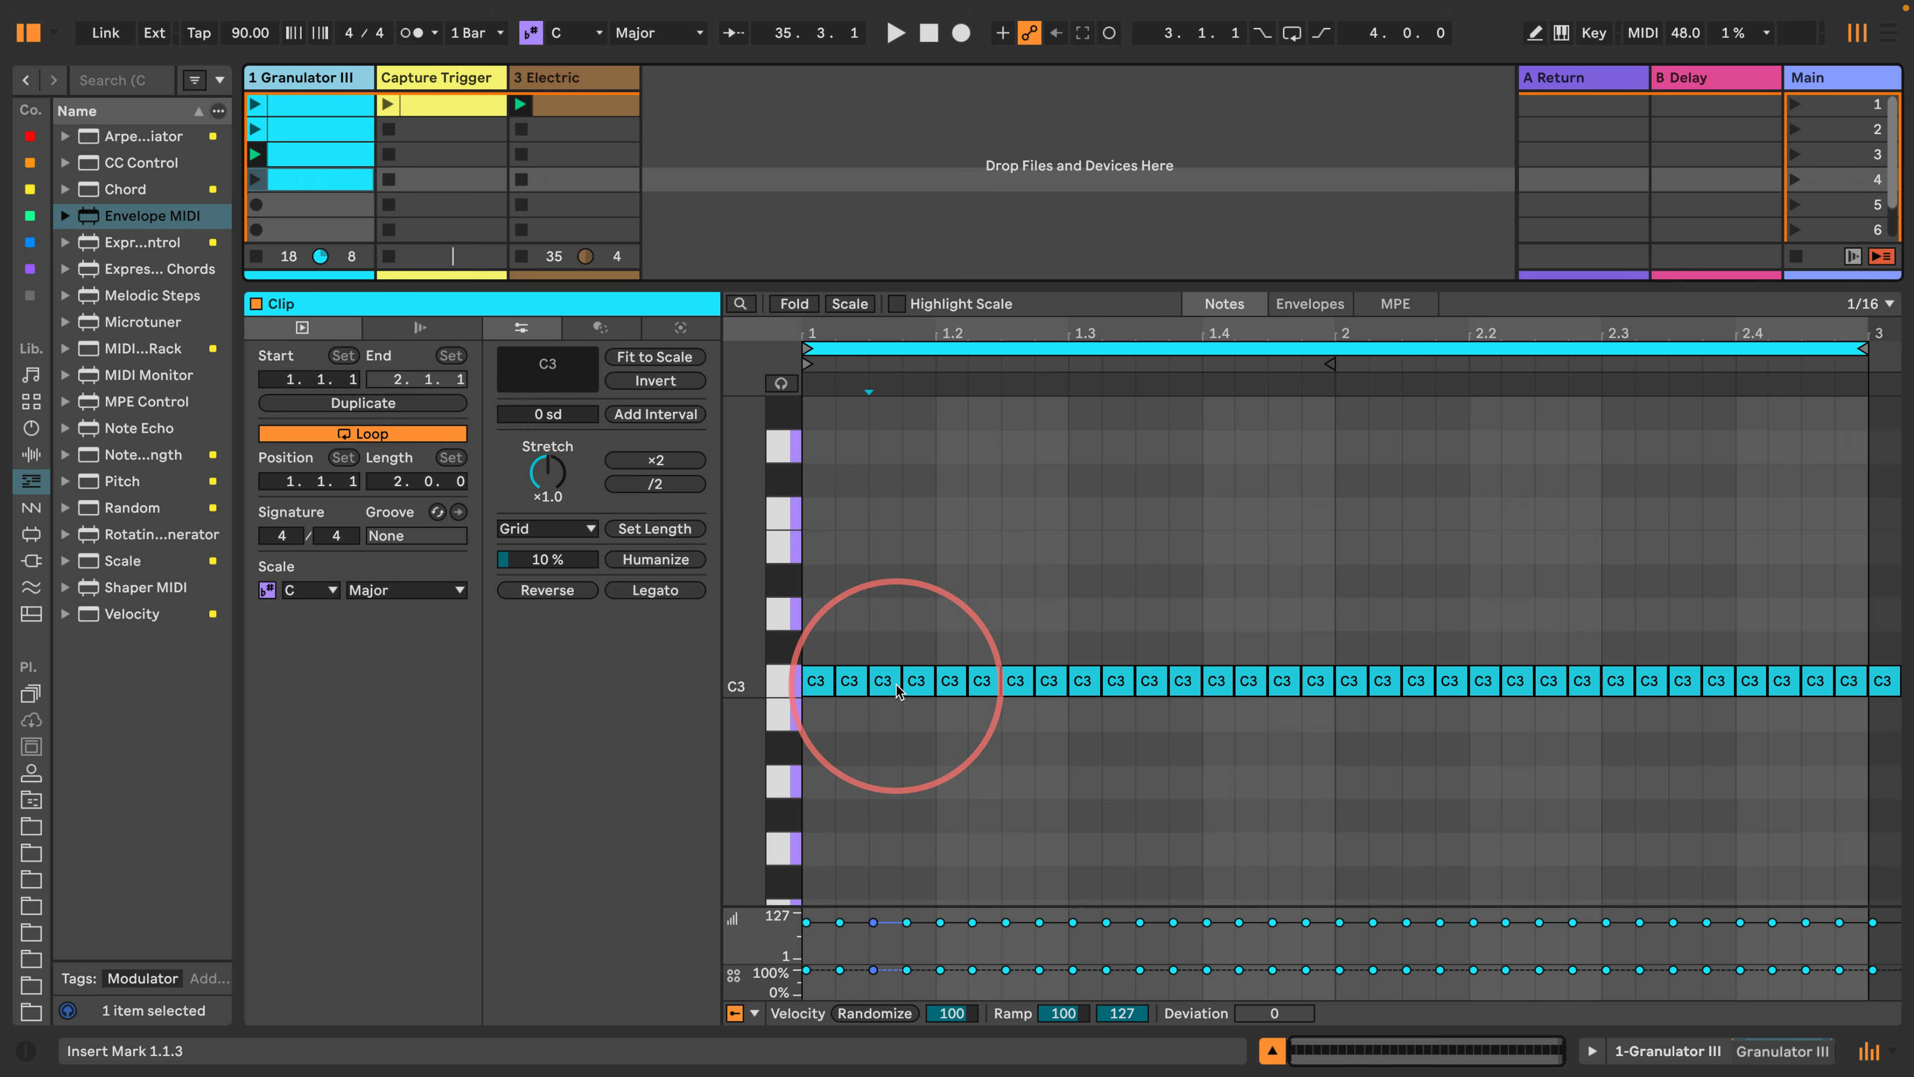
left_click(1646, 1050)
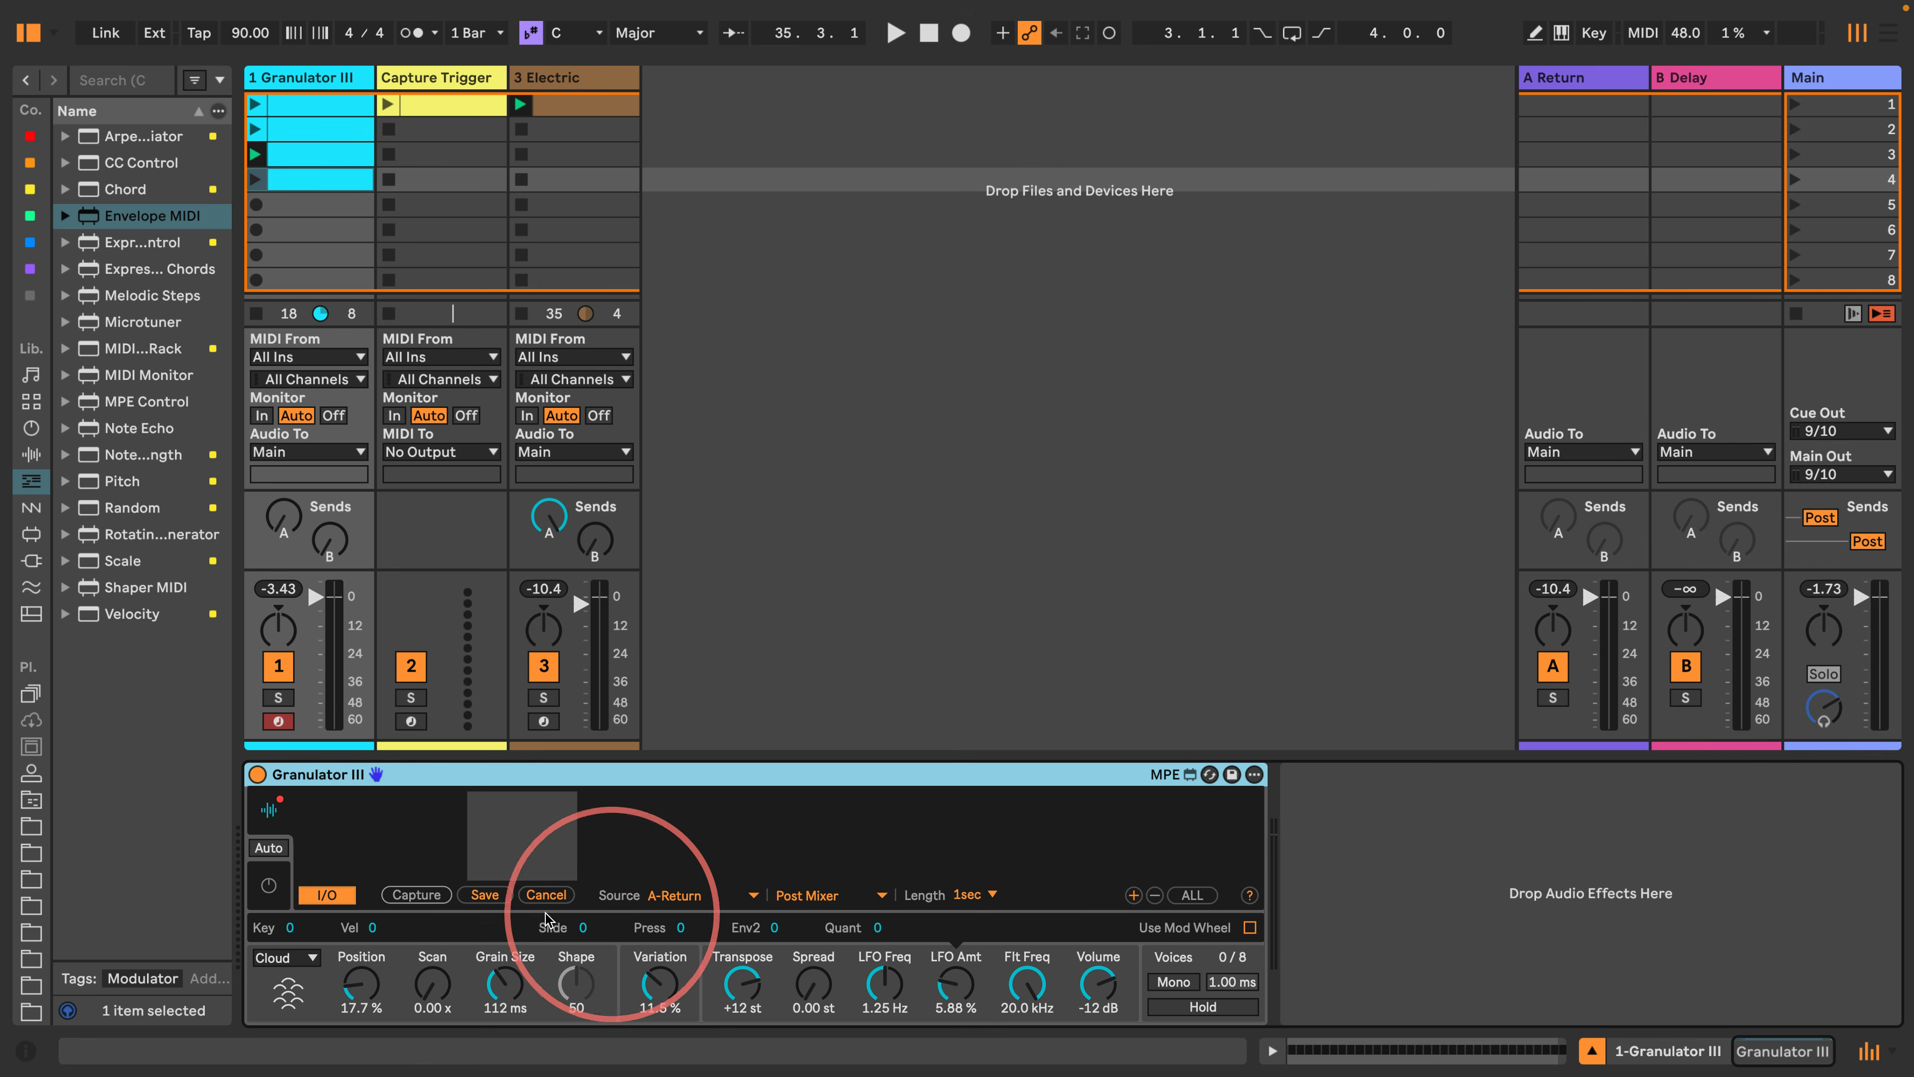
left_click(389, 103)
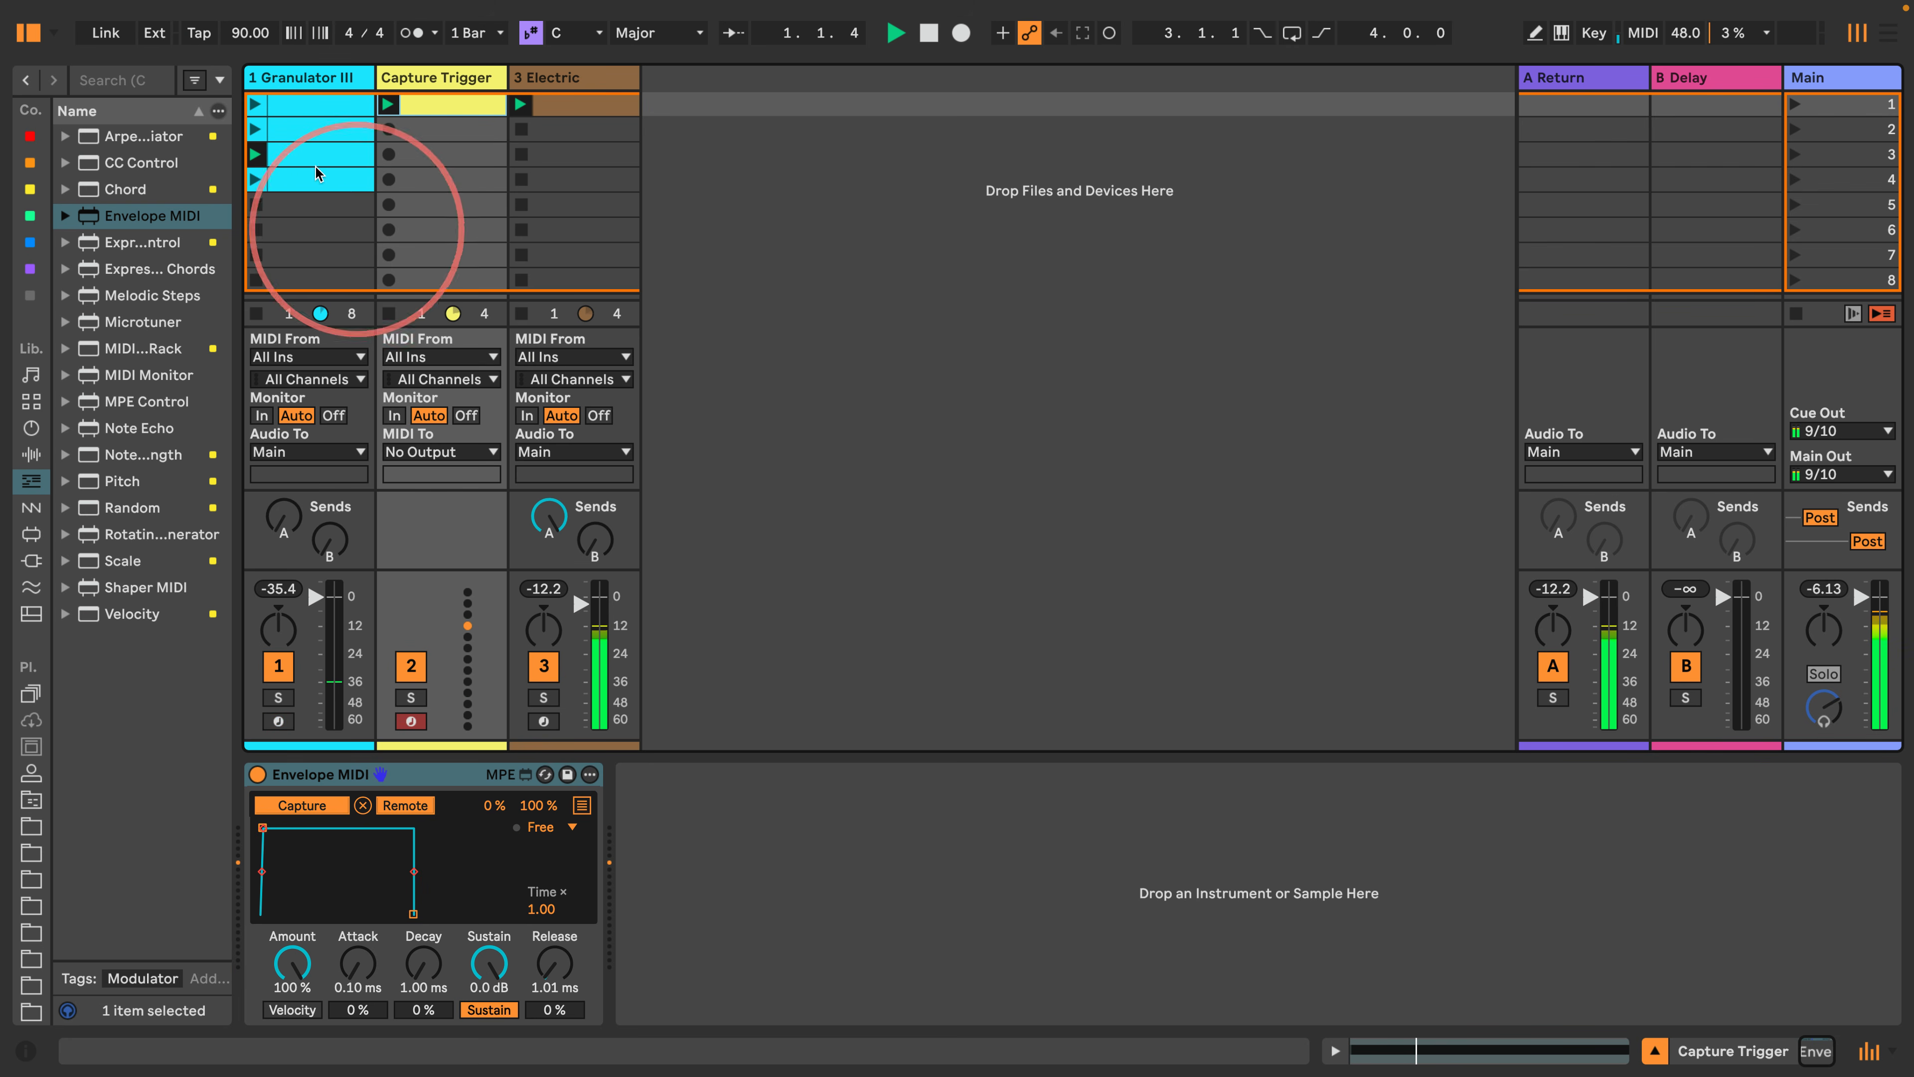
double_click(429, 101)
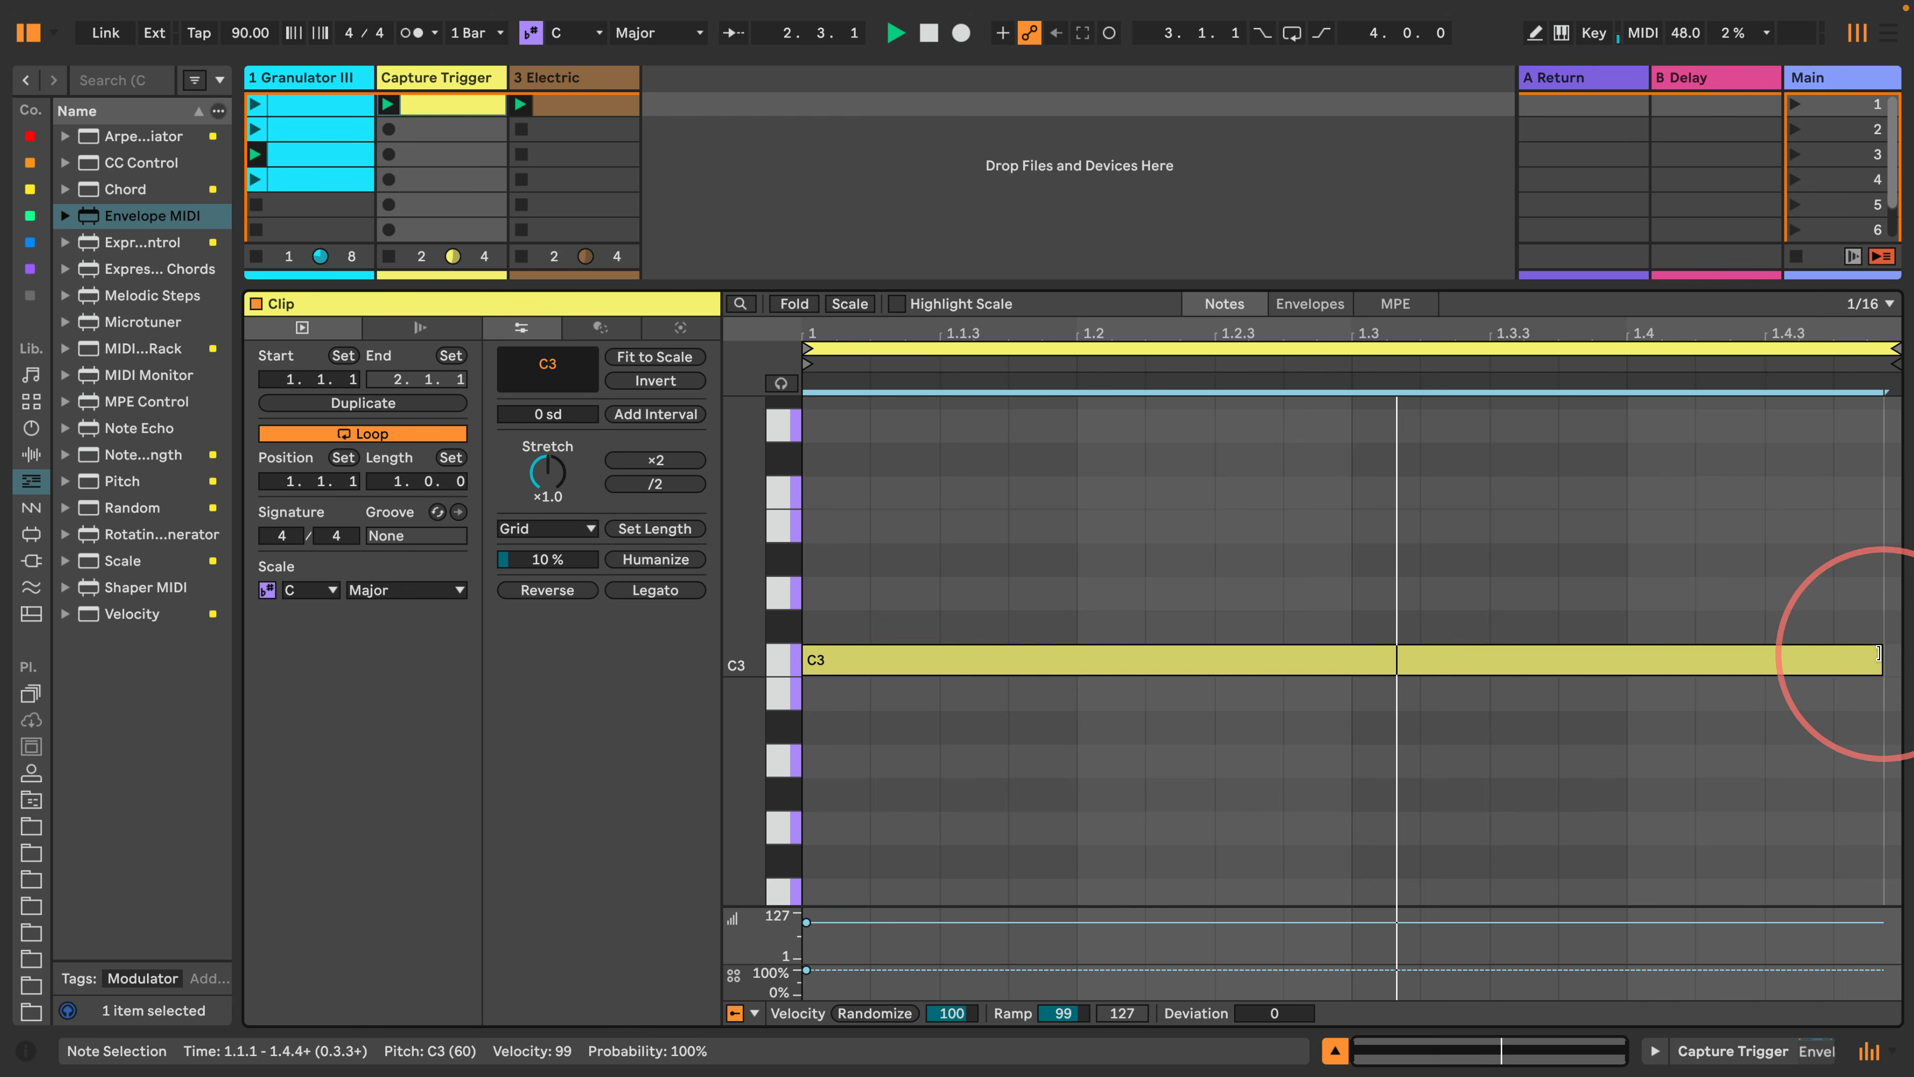
left_click_drag(1897, 654, 1879, 656)
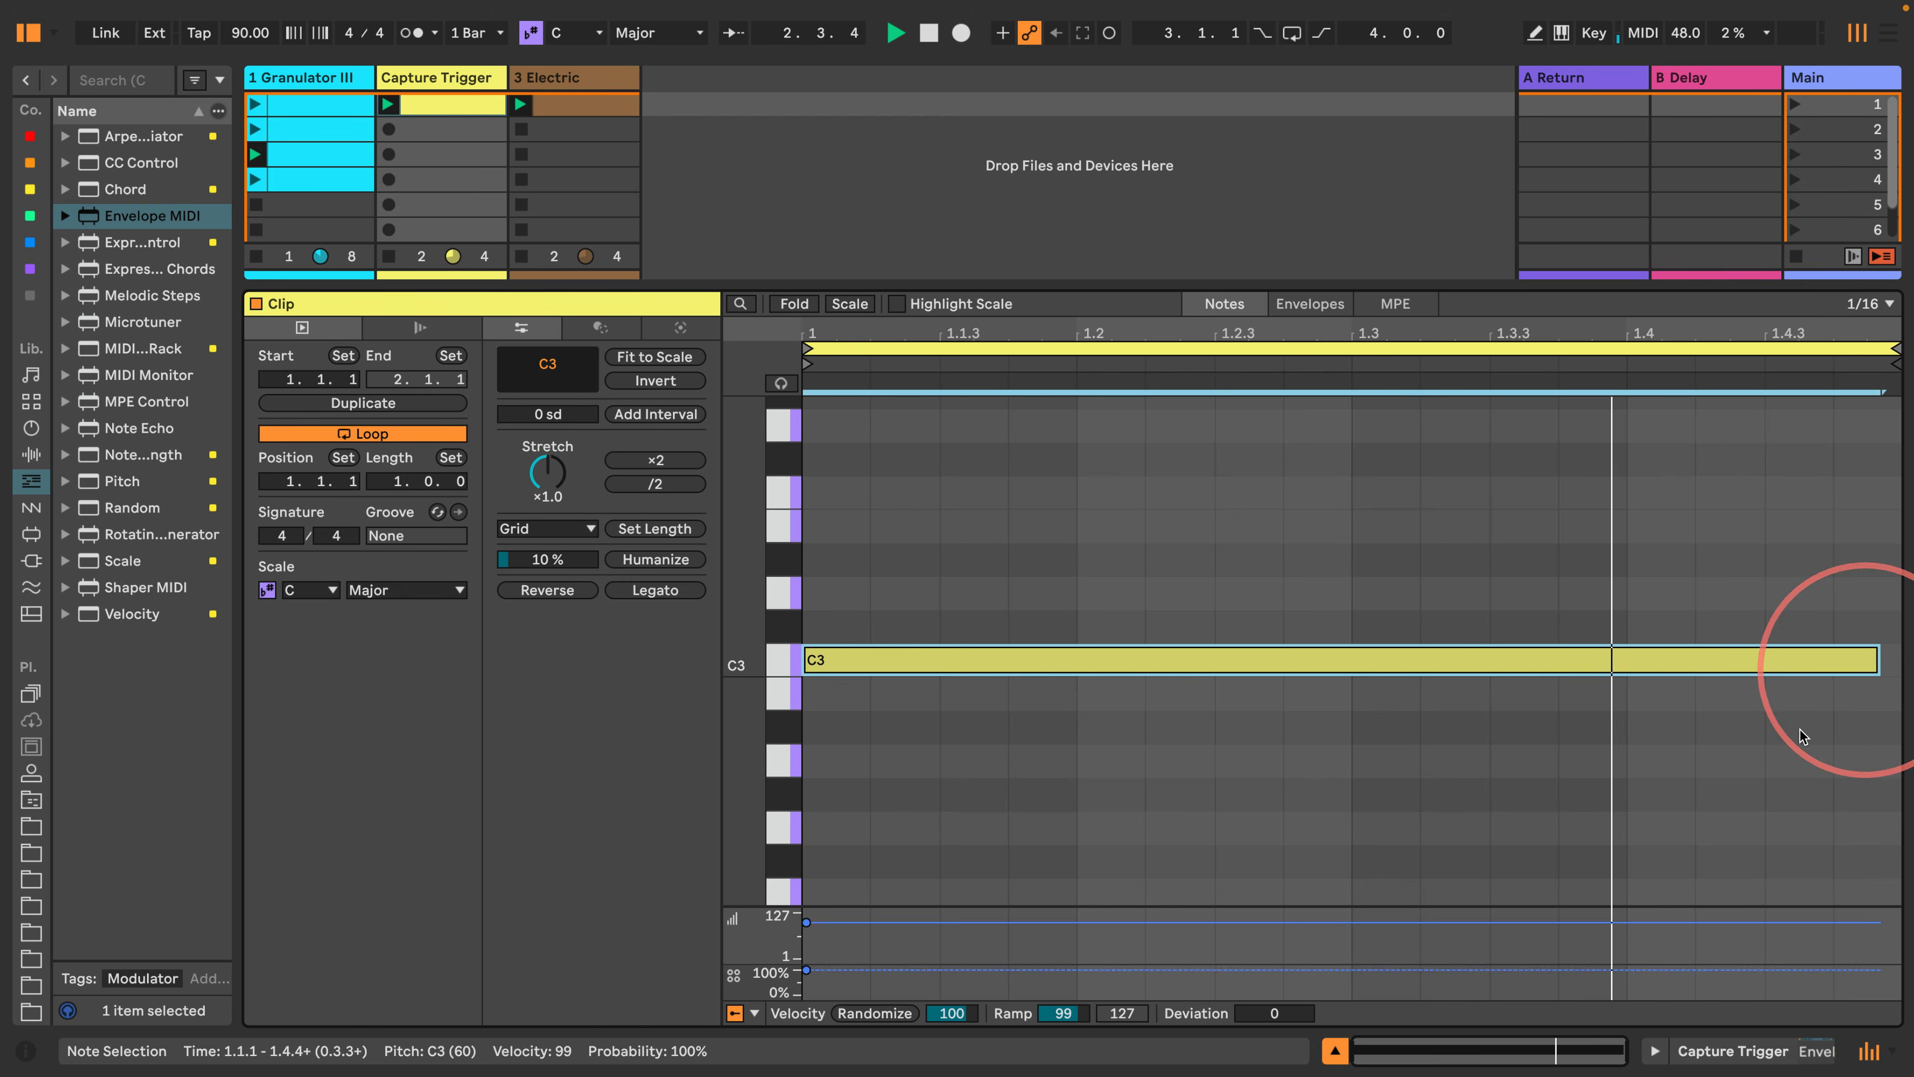
Set Granulator III's Variation and Position to 0.00 %, and Envelope 1's Decay to 821 ms and Sustain to -5.6 dB.
left_click(294, 87)
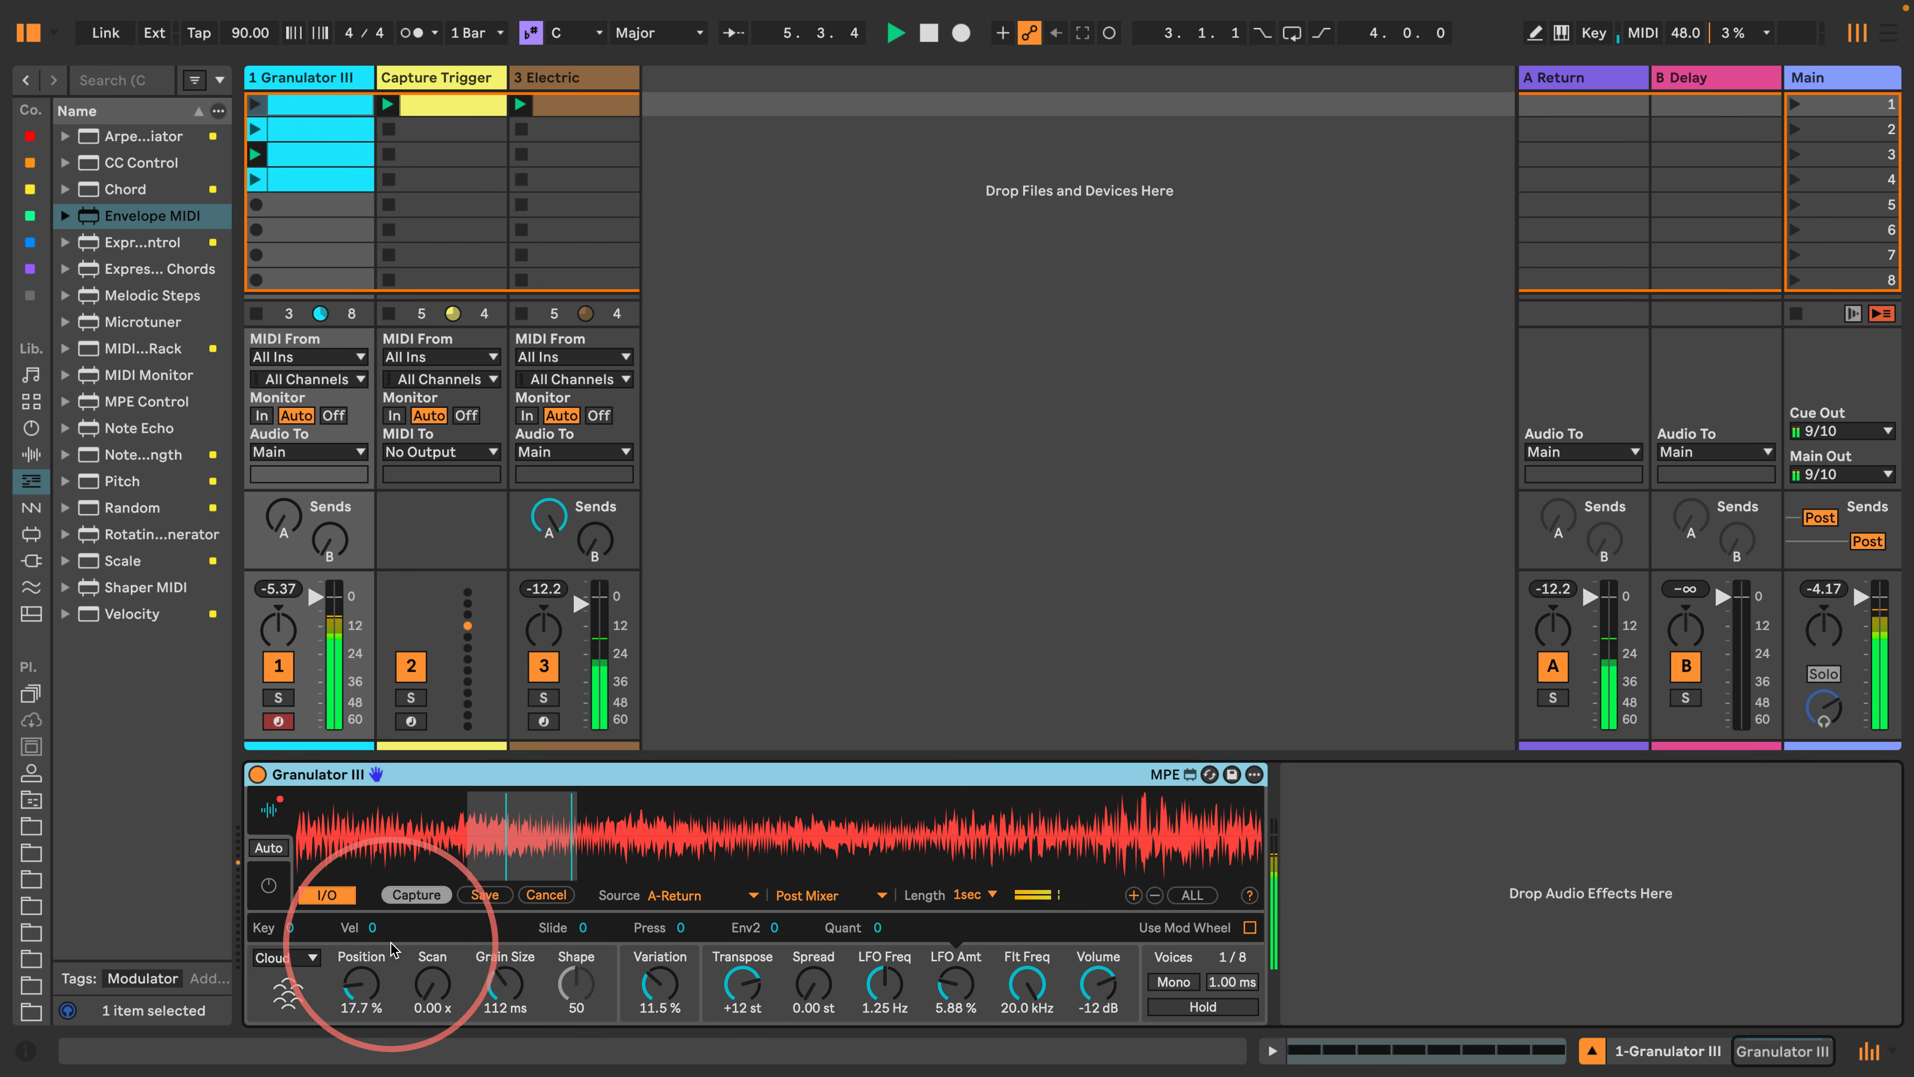
double_click(659, 986)
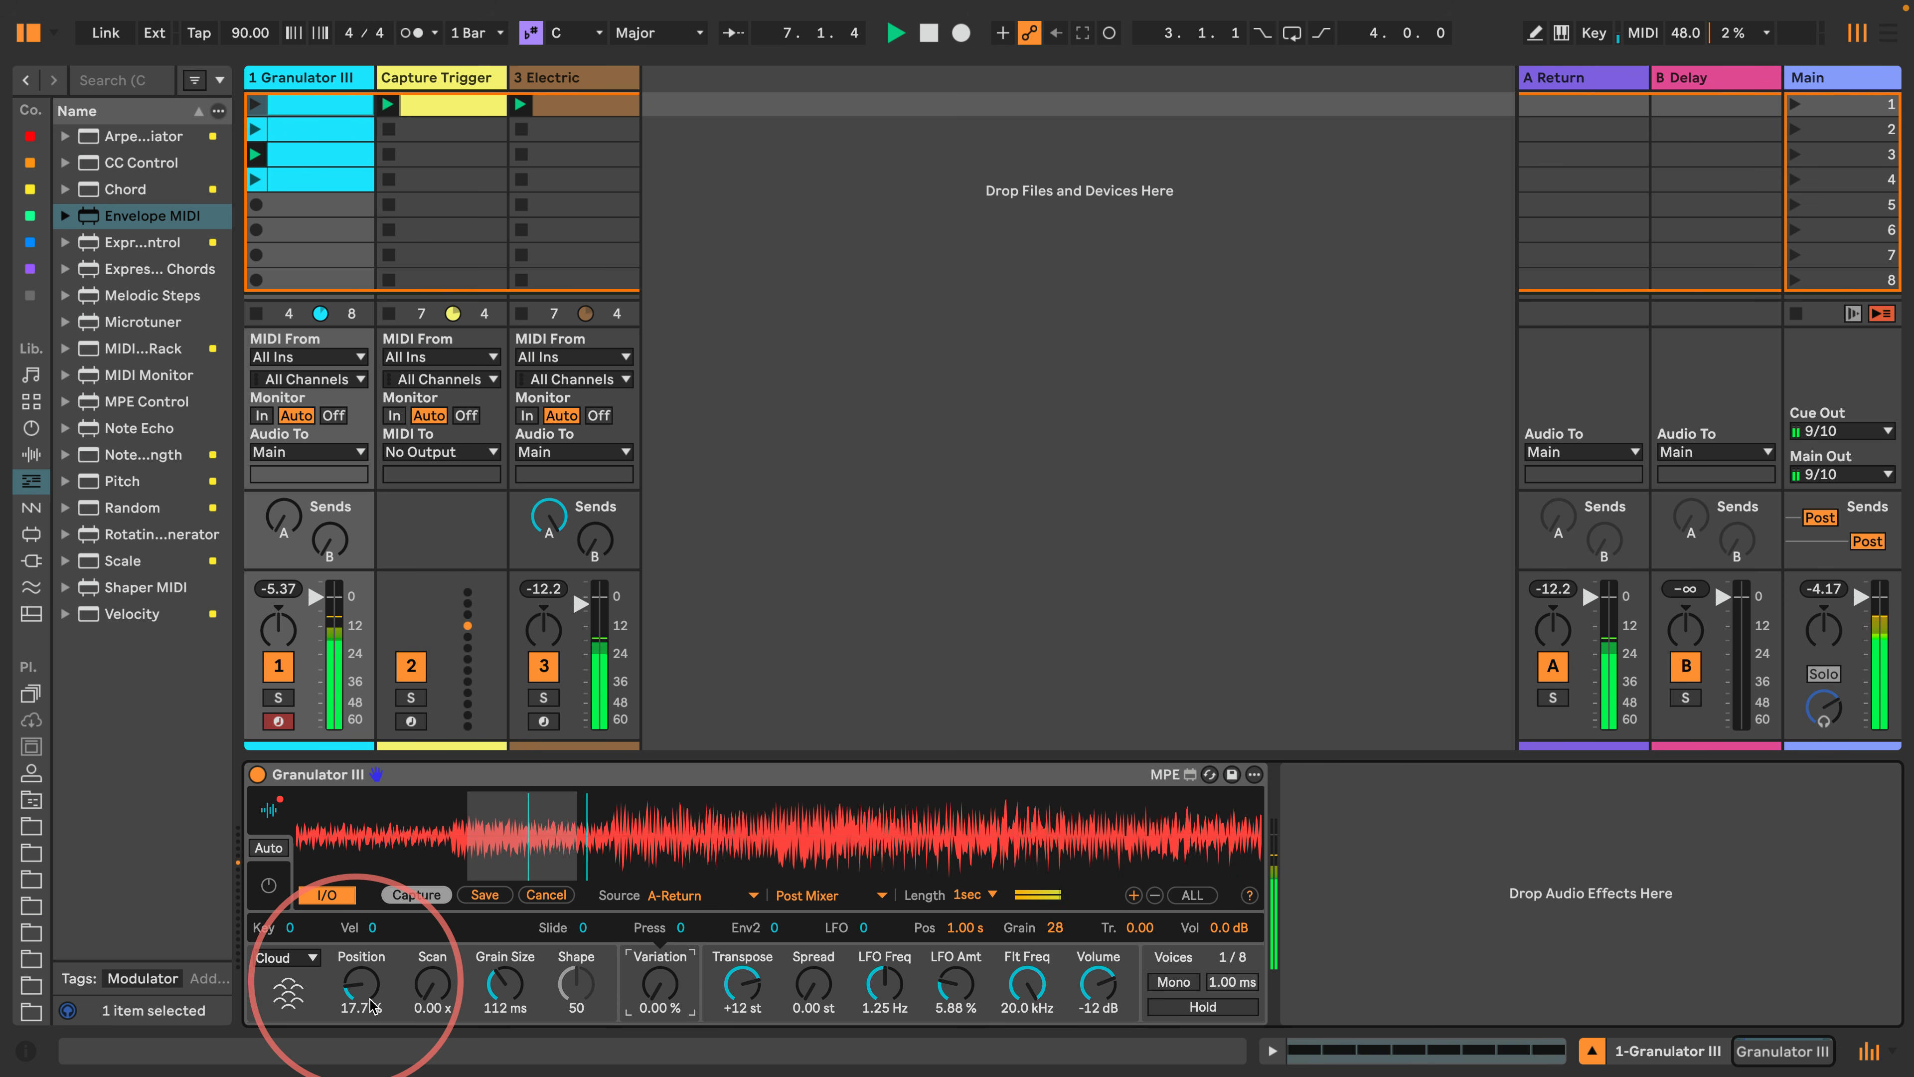
left_click(268, 809)
left_click_drag(338, 823, 333, 866)
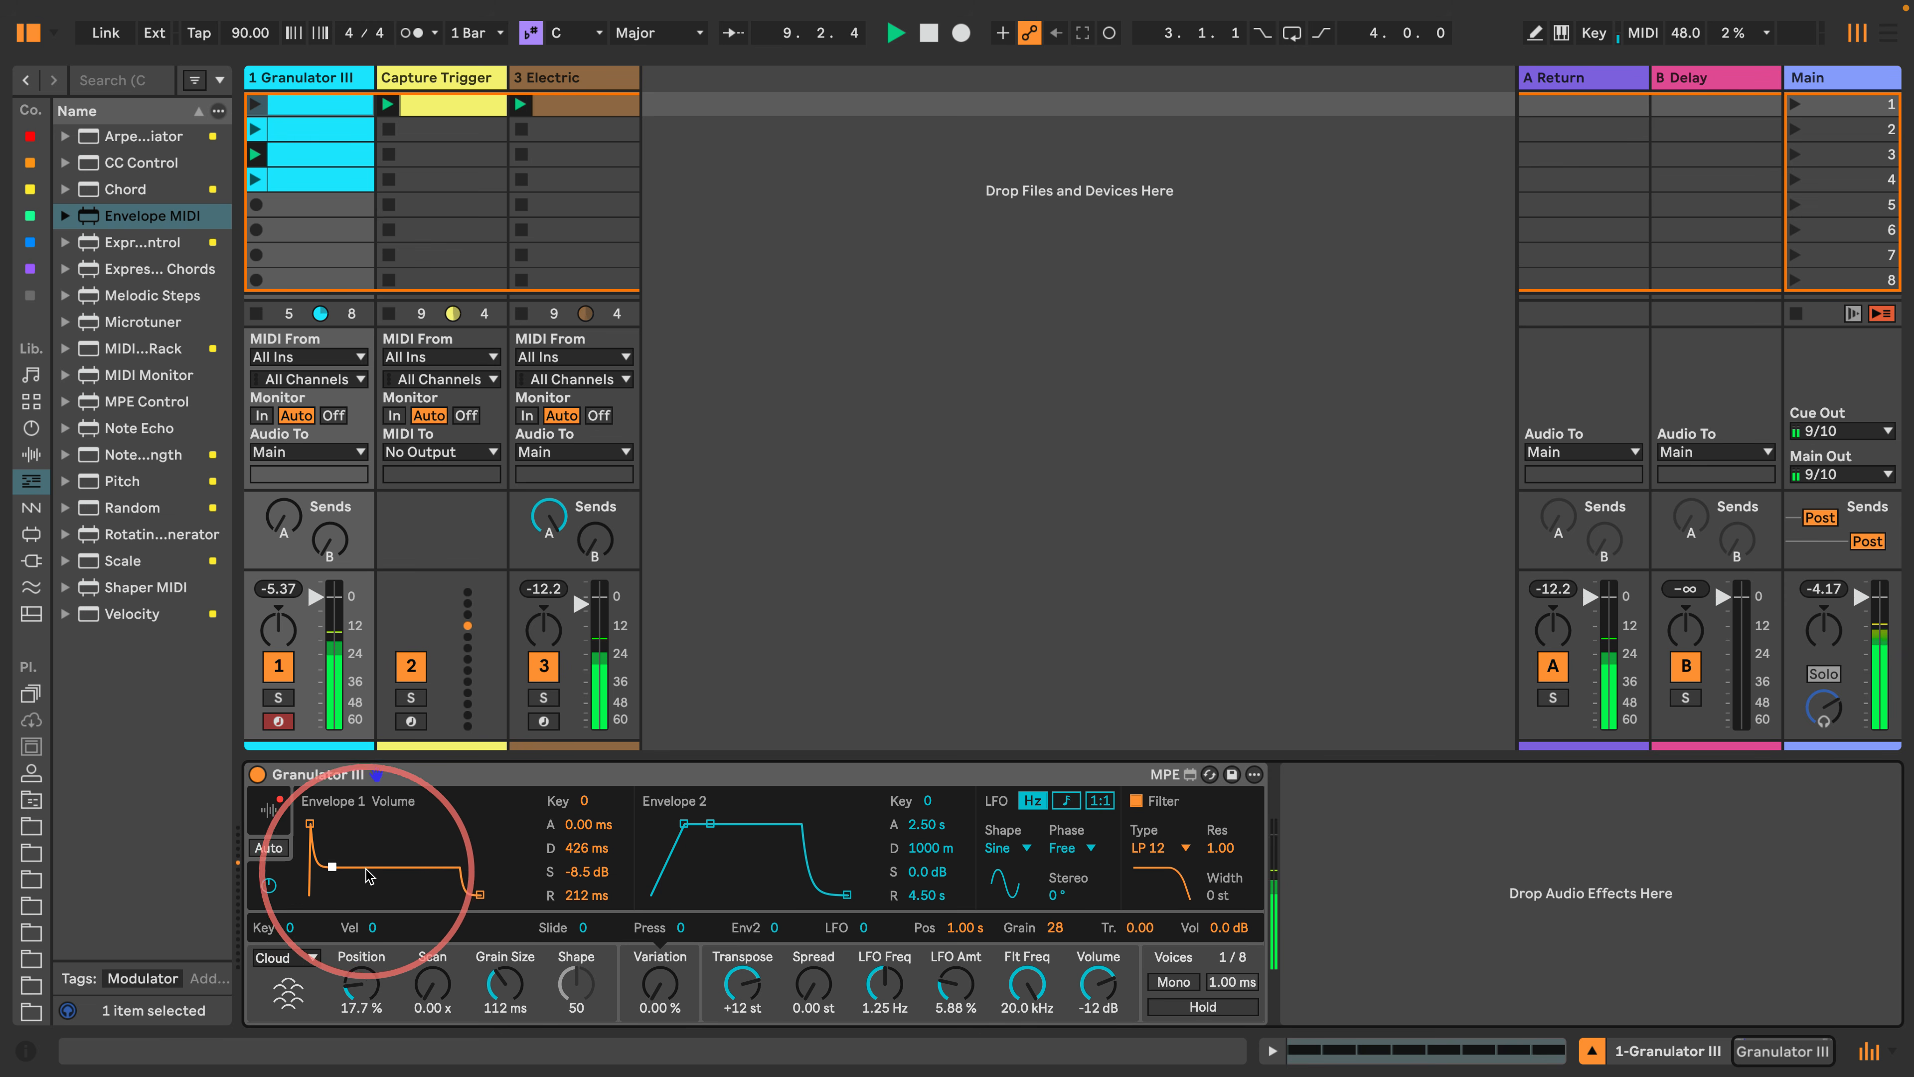
left_click_drag(332, 866, 337, 858)
left_click_drag(360, 977, 356, 1030)
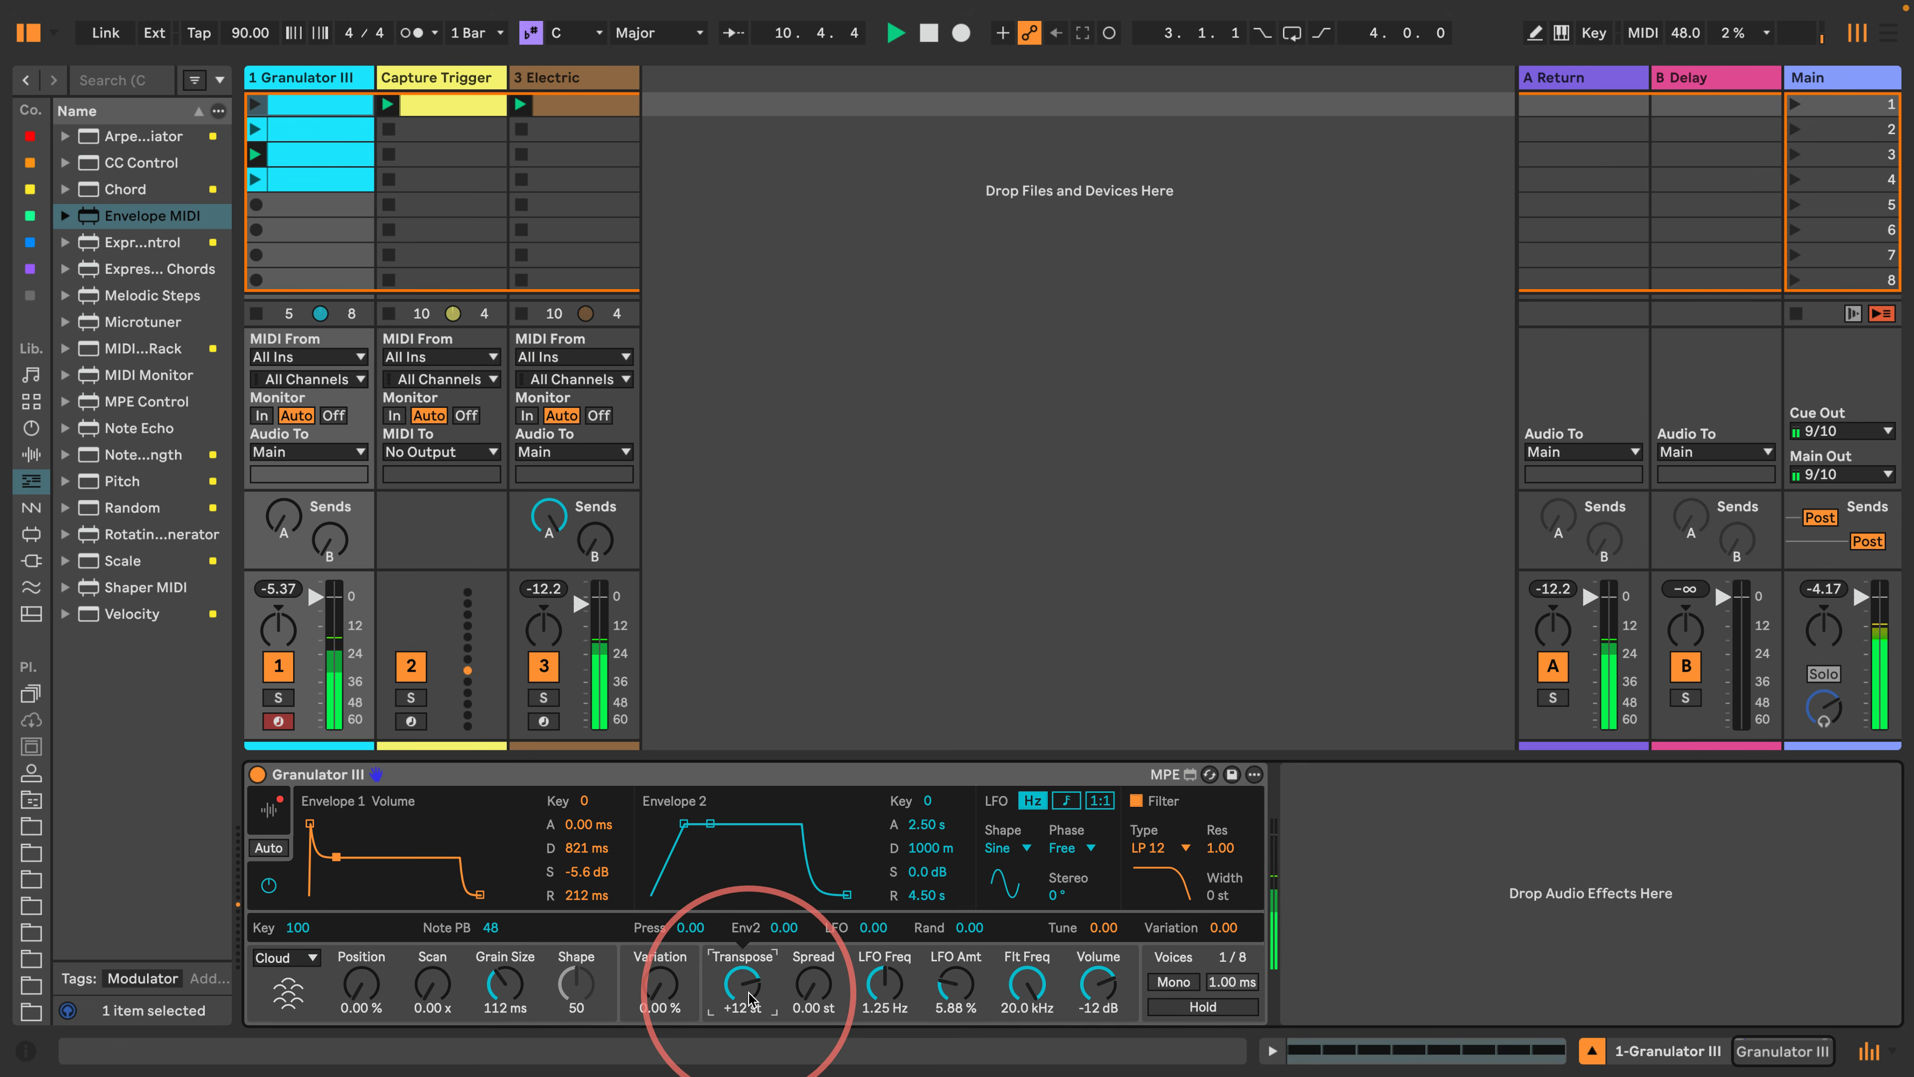
Reset Granulator III's Transpose to 0 st and LFO Amt to 0.00 %, and restart playback with the captured waveform in view.
left_click(264, 818)
left_click(264, 818)
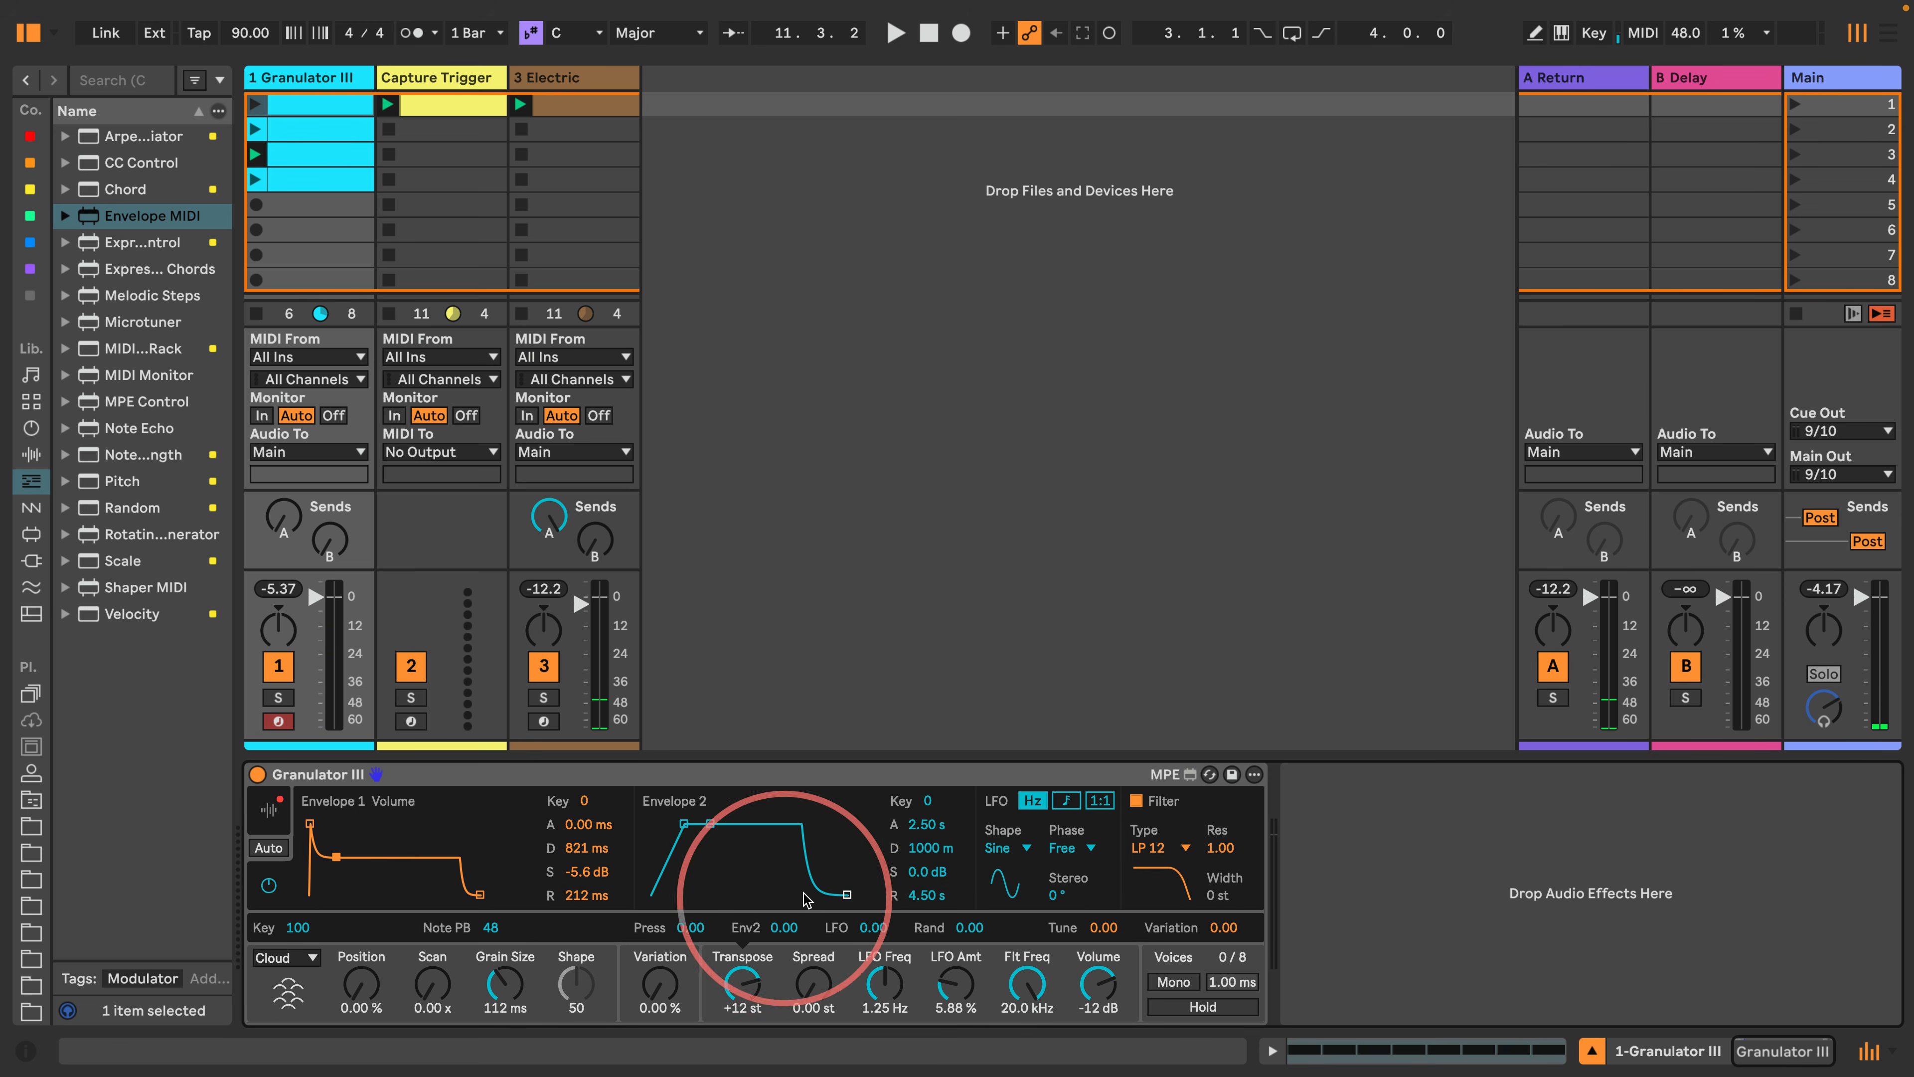
double_click(752, 984)
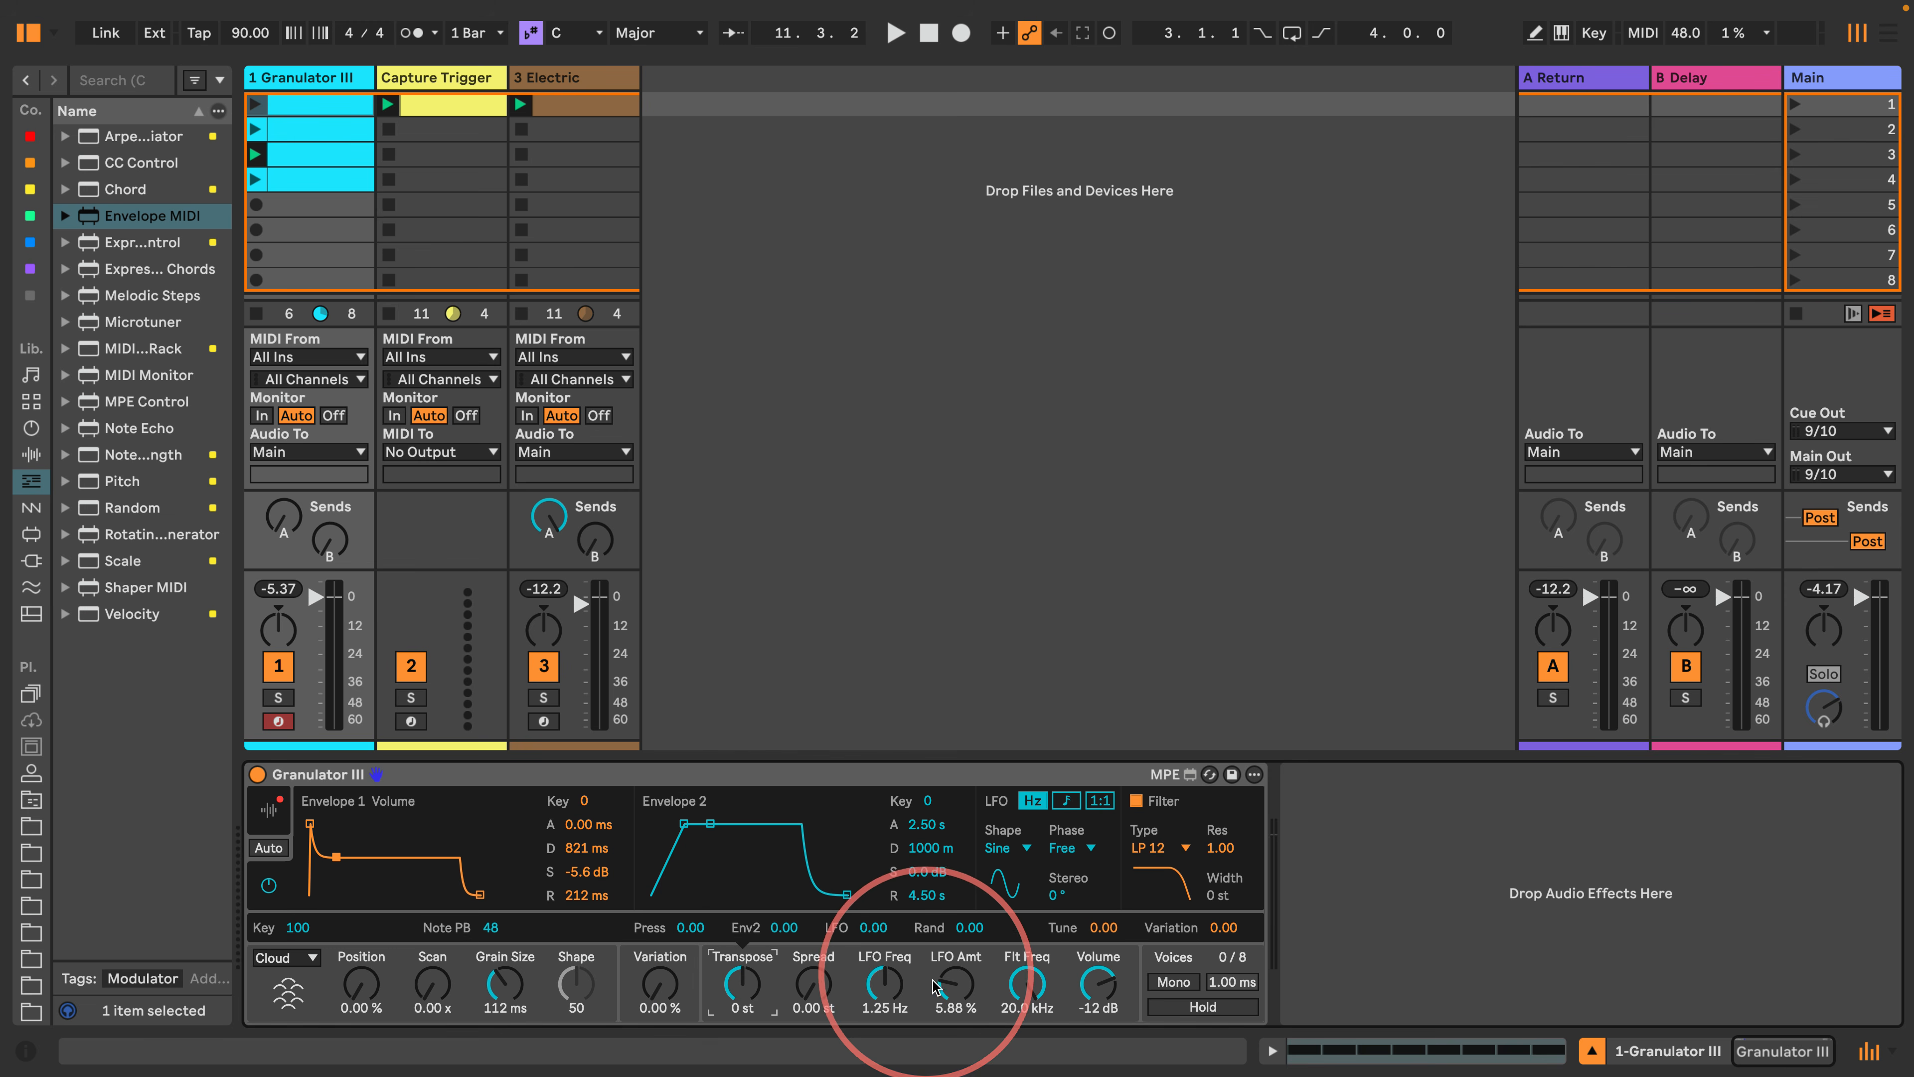
left_click(954, 986)
key("space")
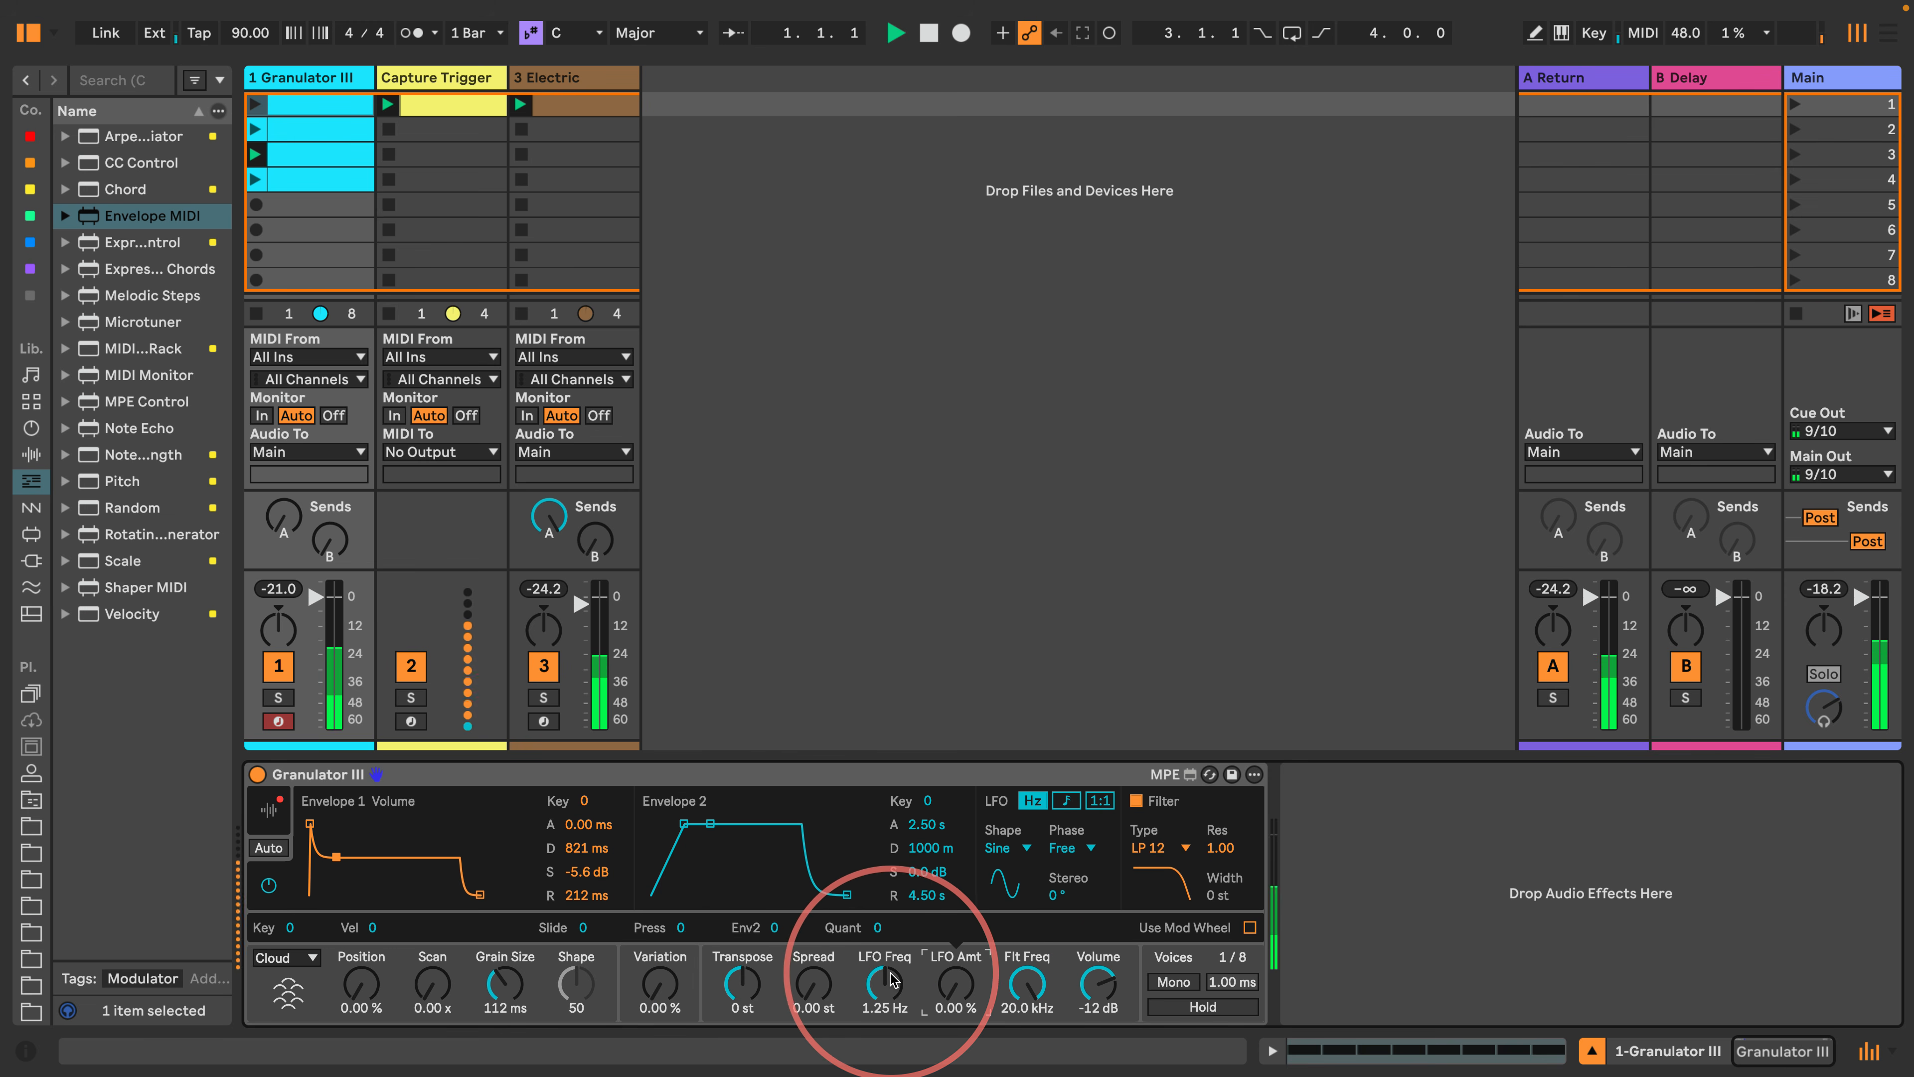
left_click(260, 814)
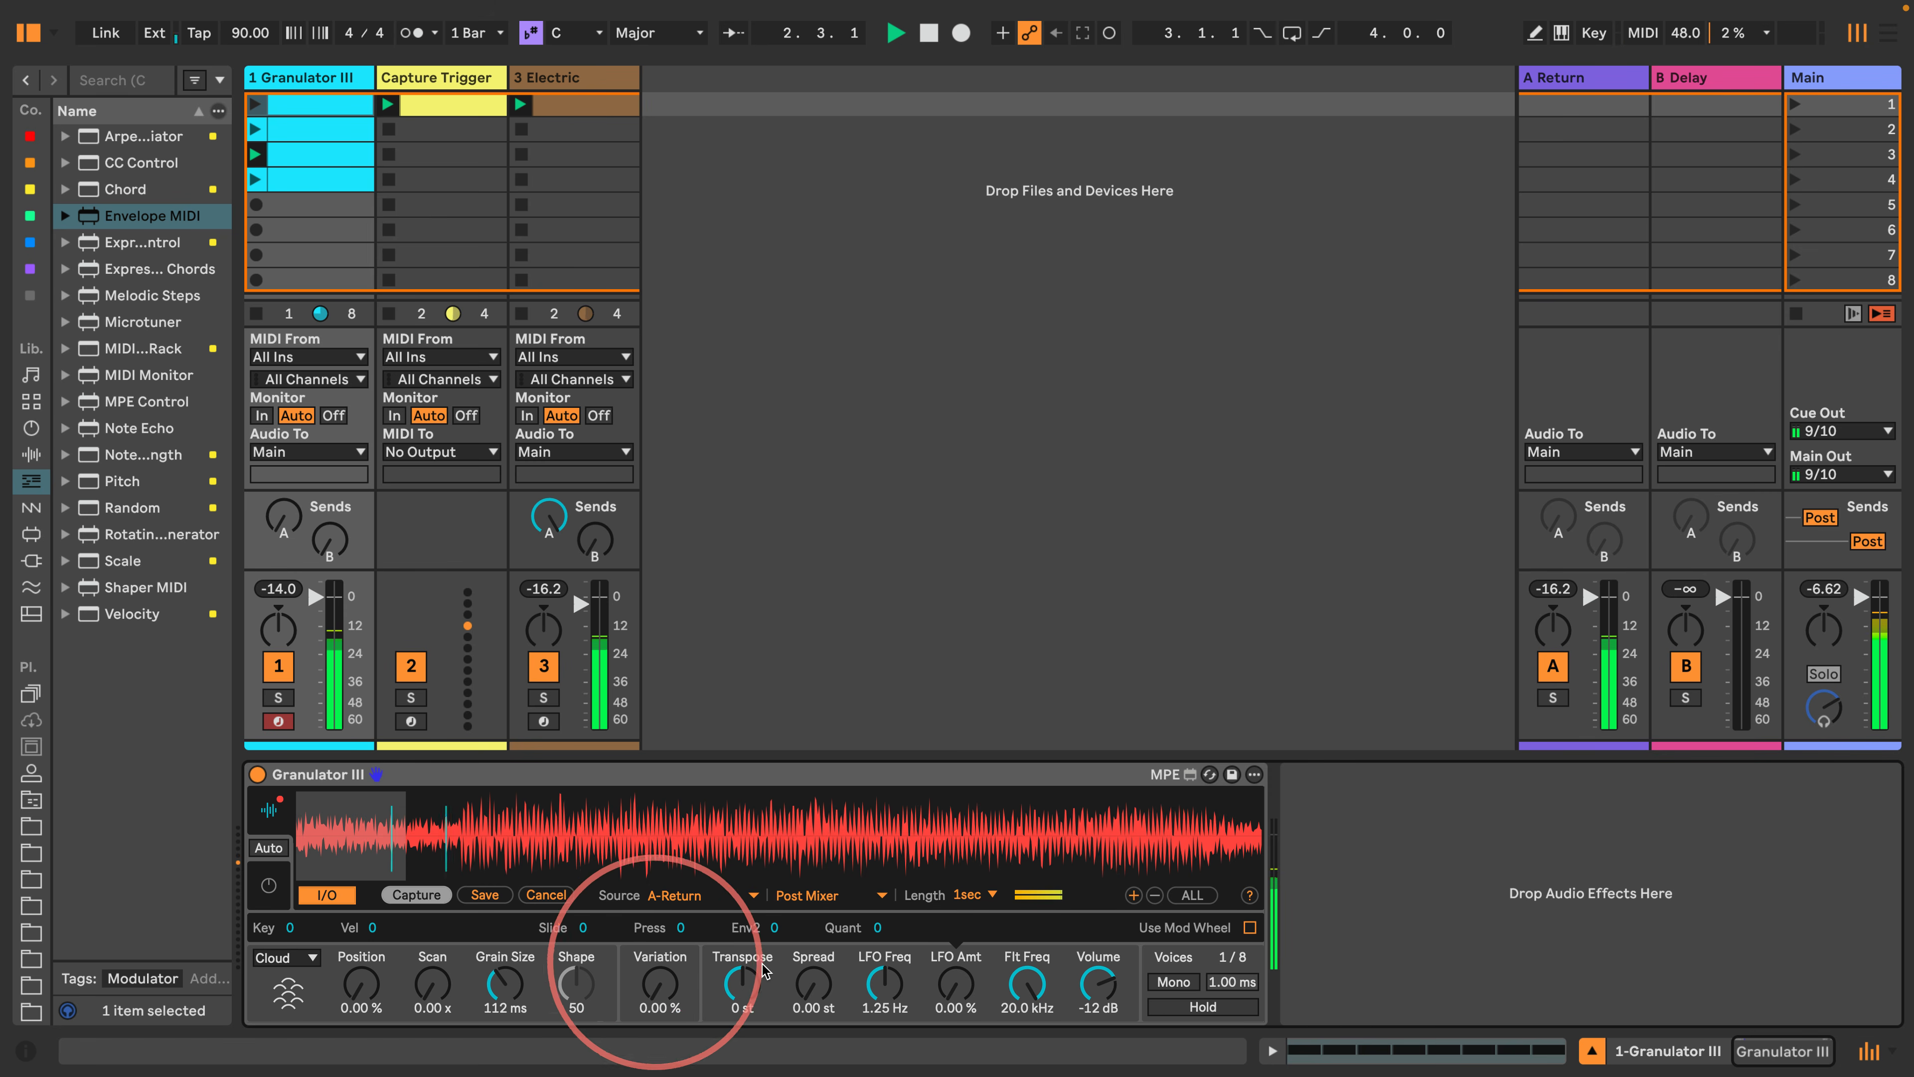
Set Transpose to +12 st and shape Envelope 1 with Decay 1.45 s, Sustain -inf dB and Release 10.0 ms.
mouse_move(740, 986)
left_mouse_down()
mouse_move(708, 974)
mouse_move(724, 959)
left_mouse_up()
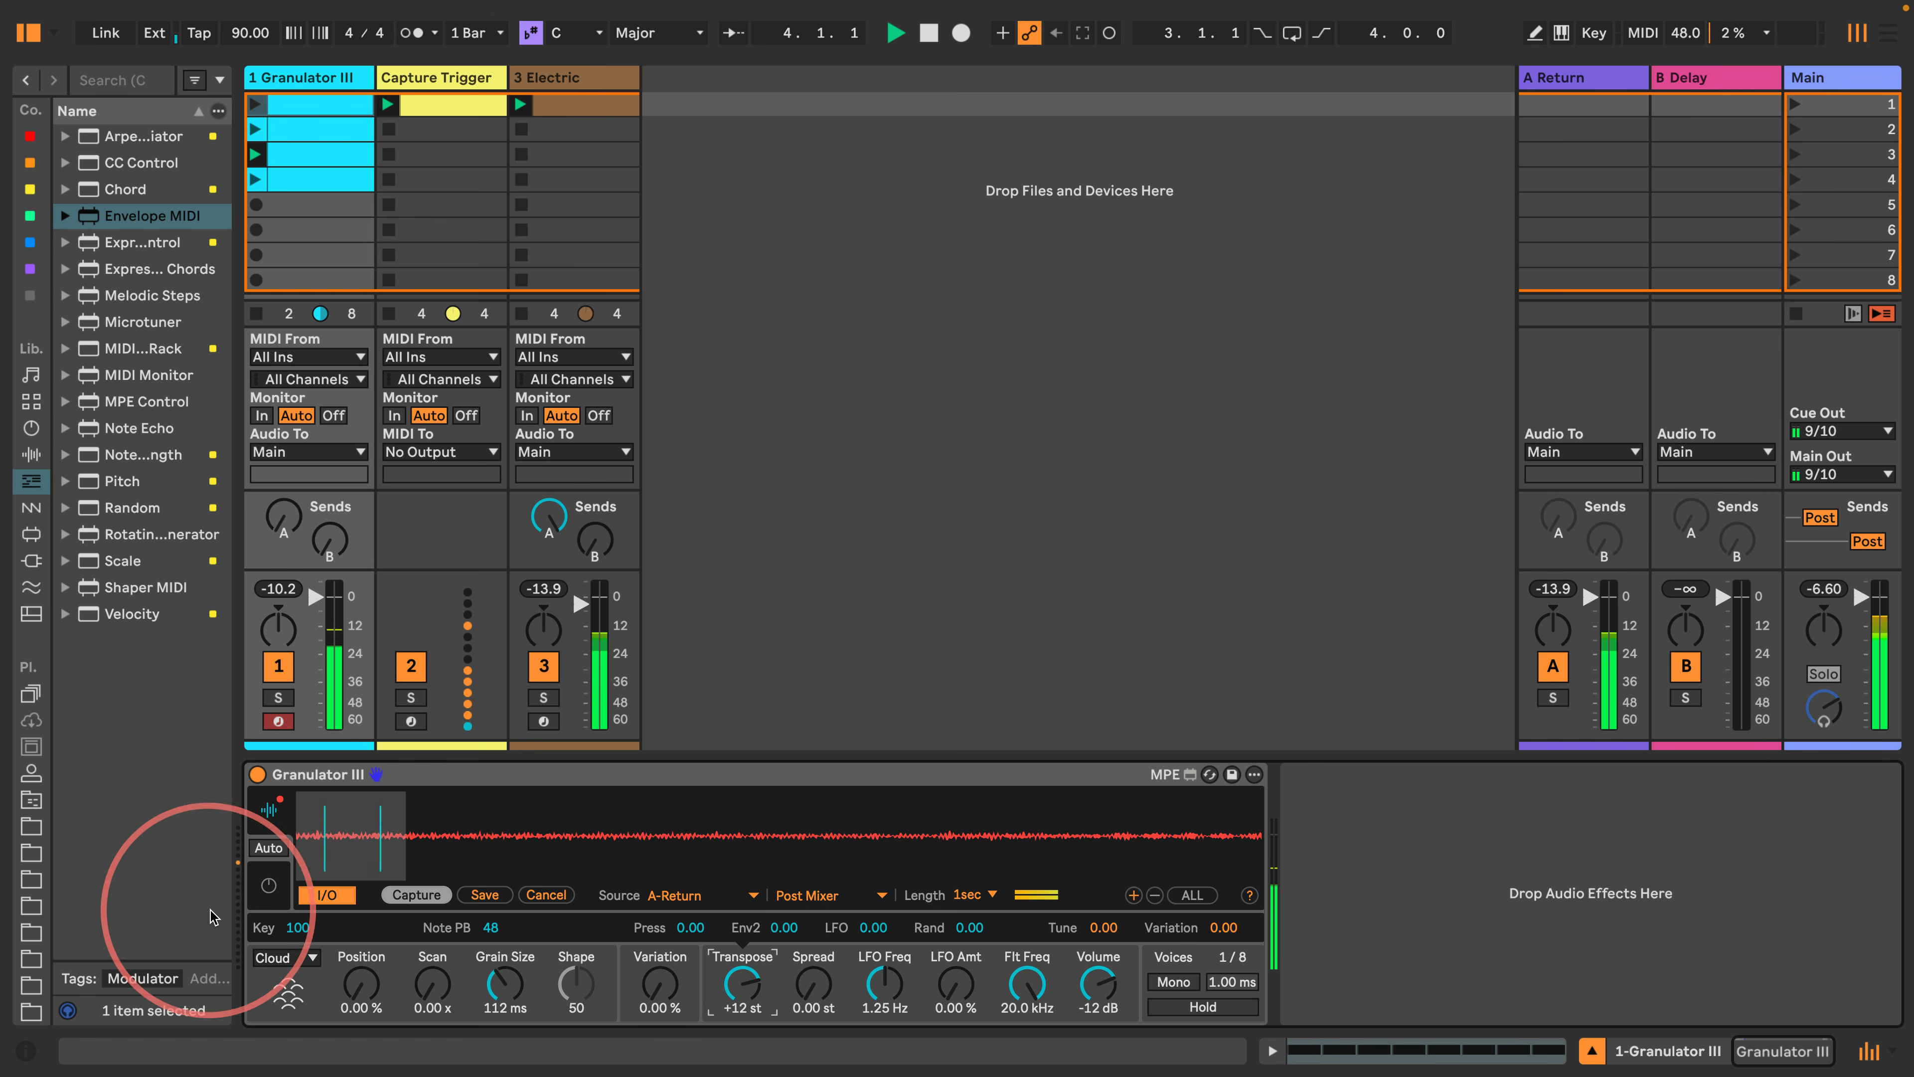
left_click(258, 886)
left_click_drag(586, 895, 546, 980)
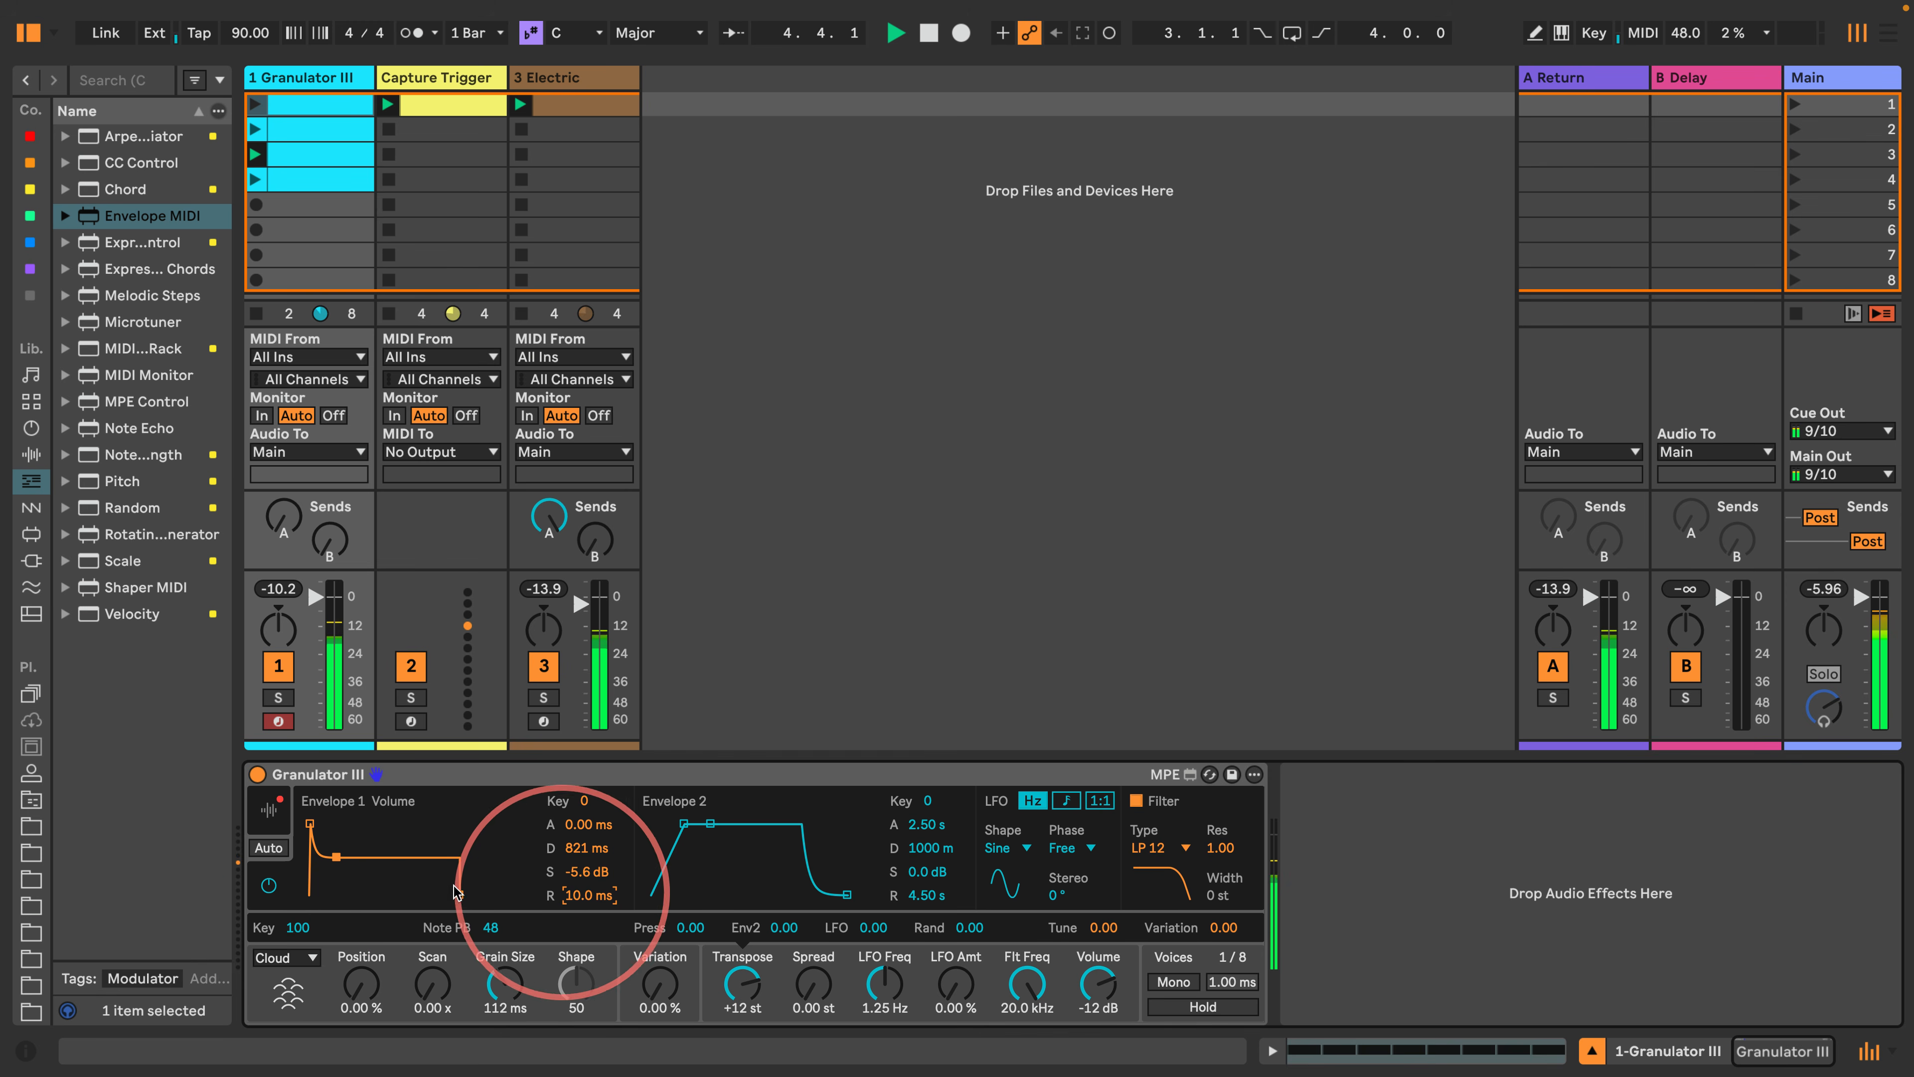
left_click_drag(336, 861, 327, 950)
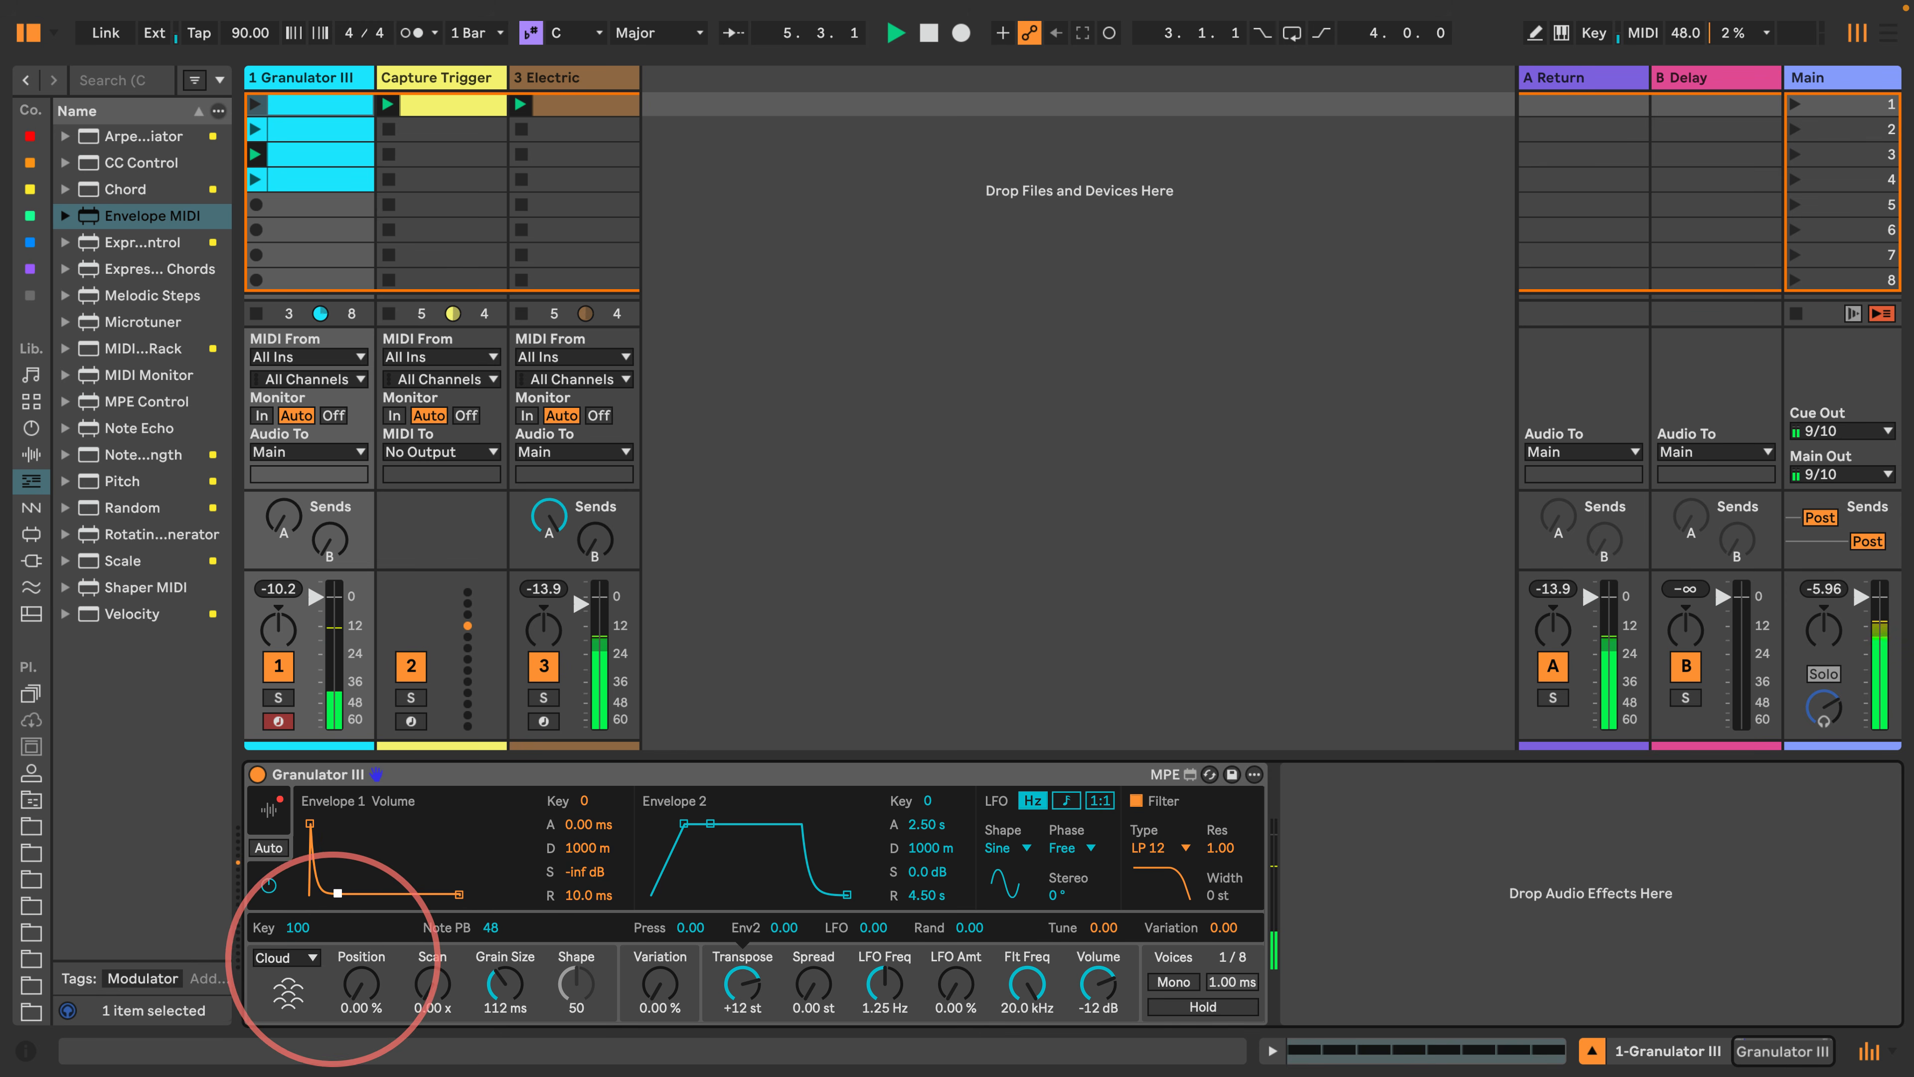
Launch Granulator III's fourth clip and set Envelope 1's Decay to 2.03 s and Attack to 54.0 ms.
left_click(295, 180)
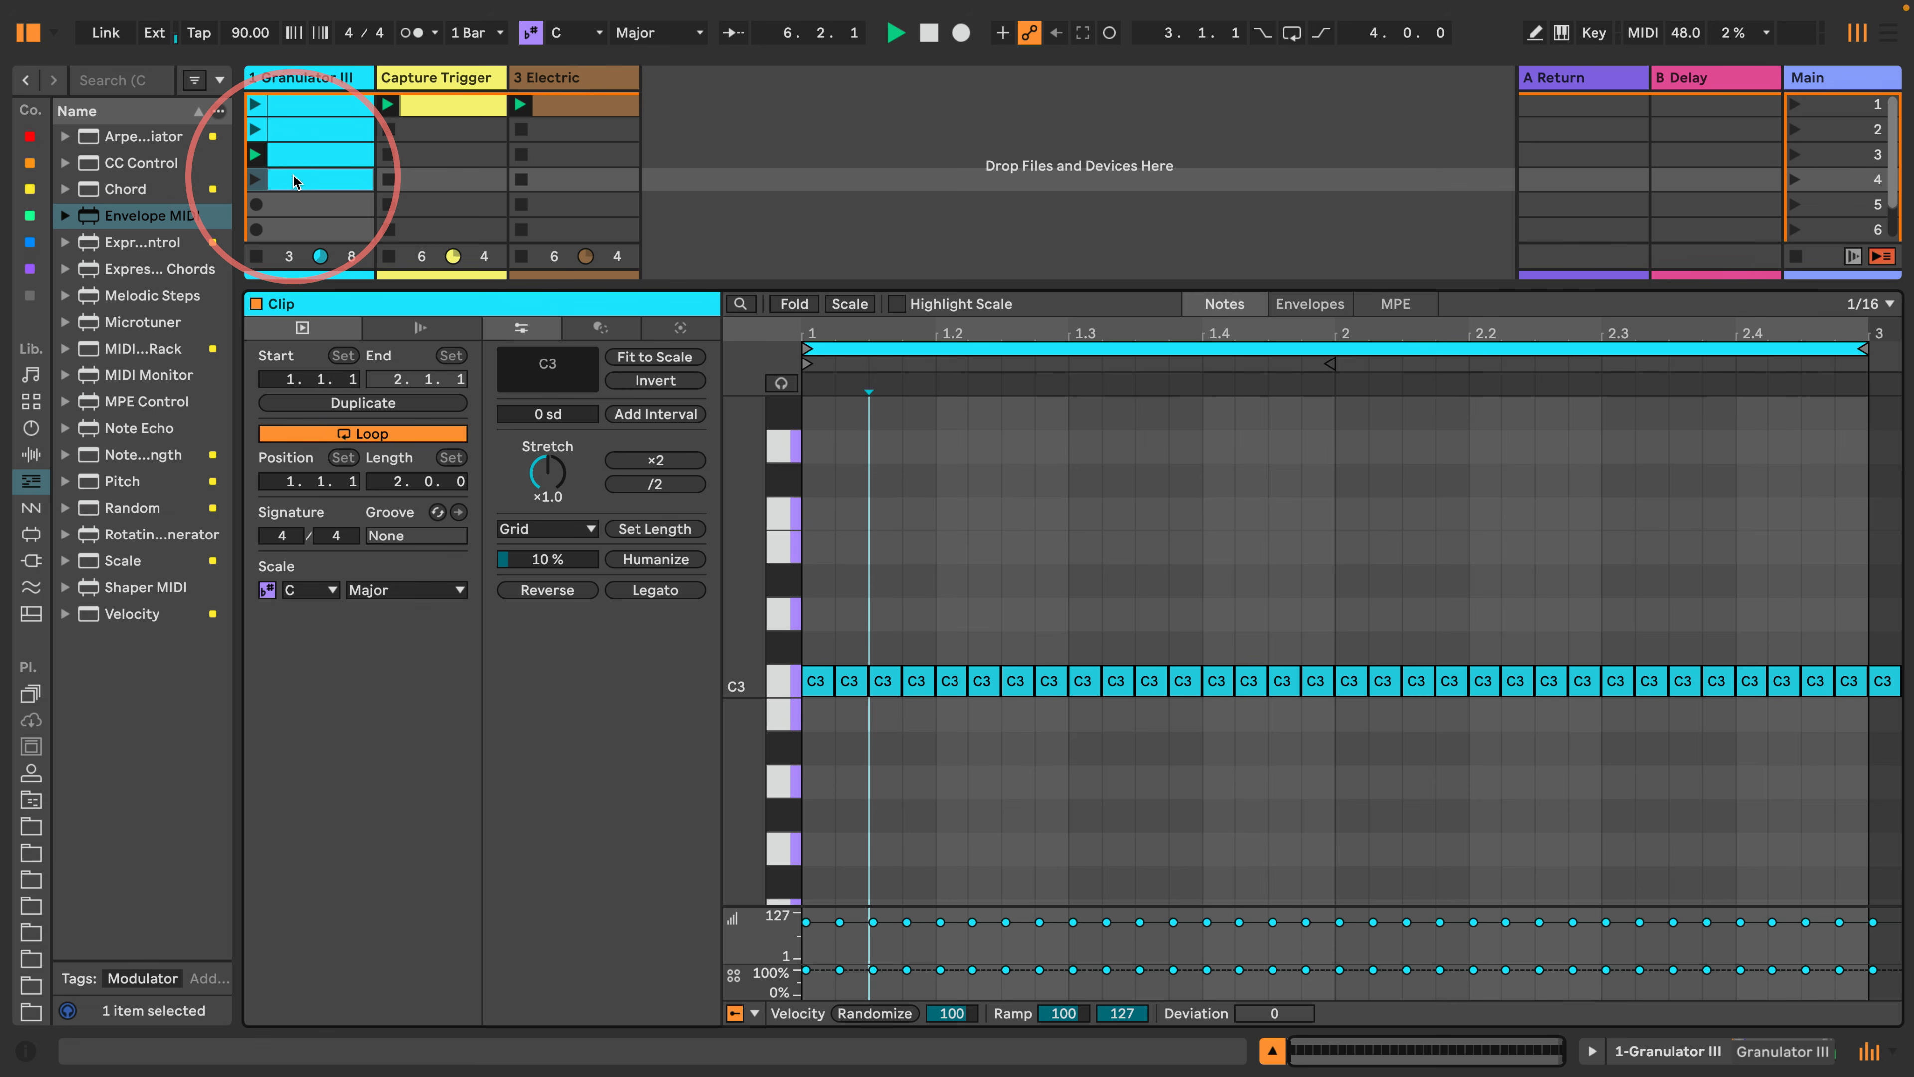
left_click(256, 179)
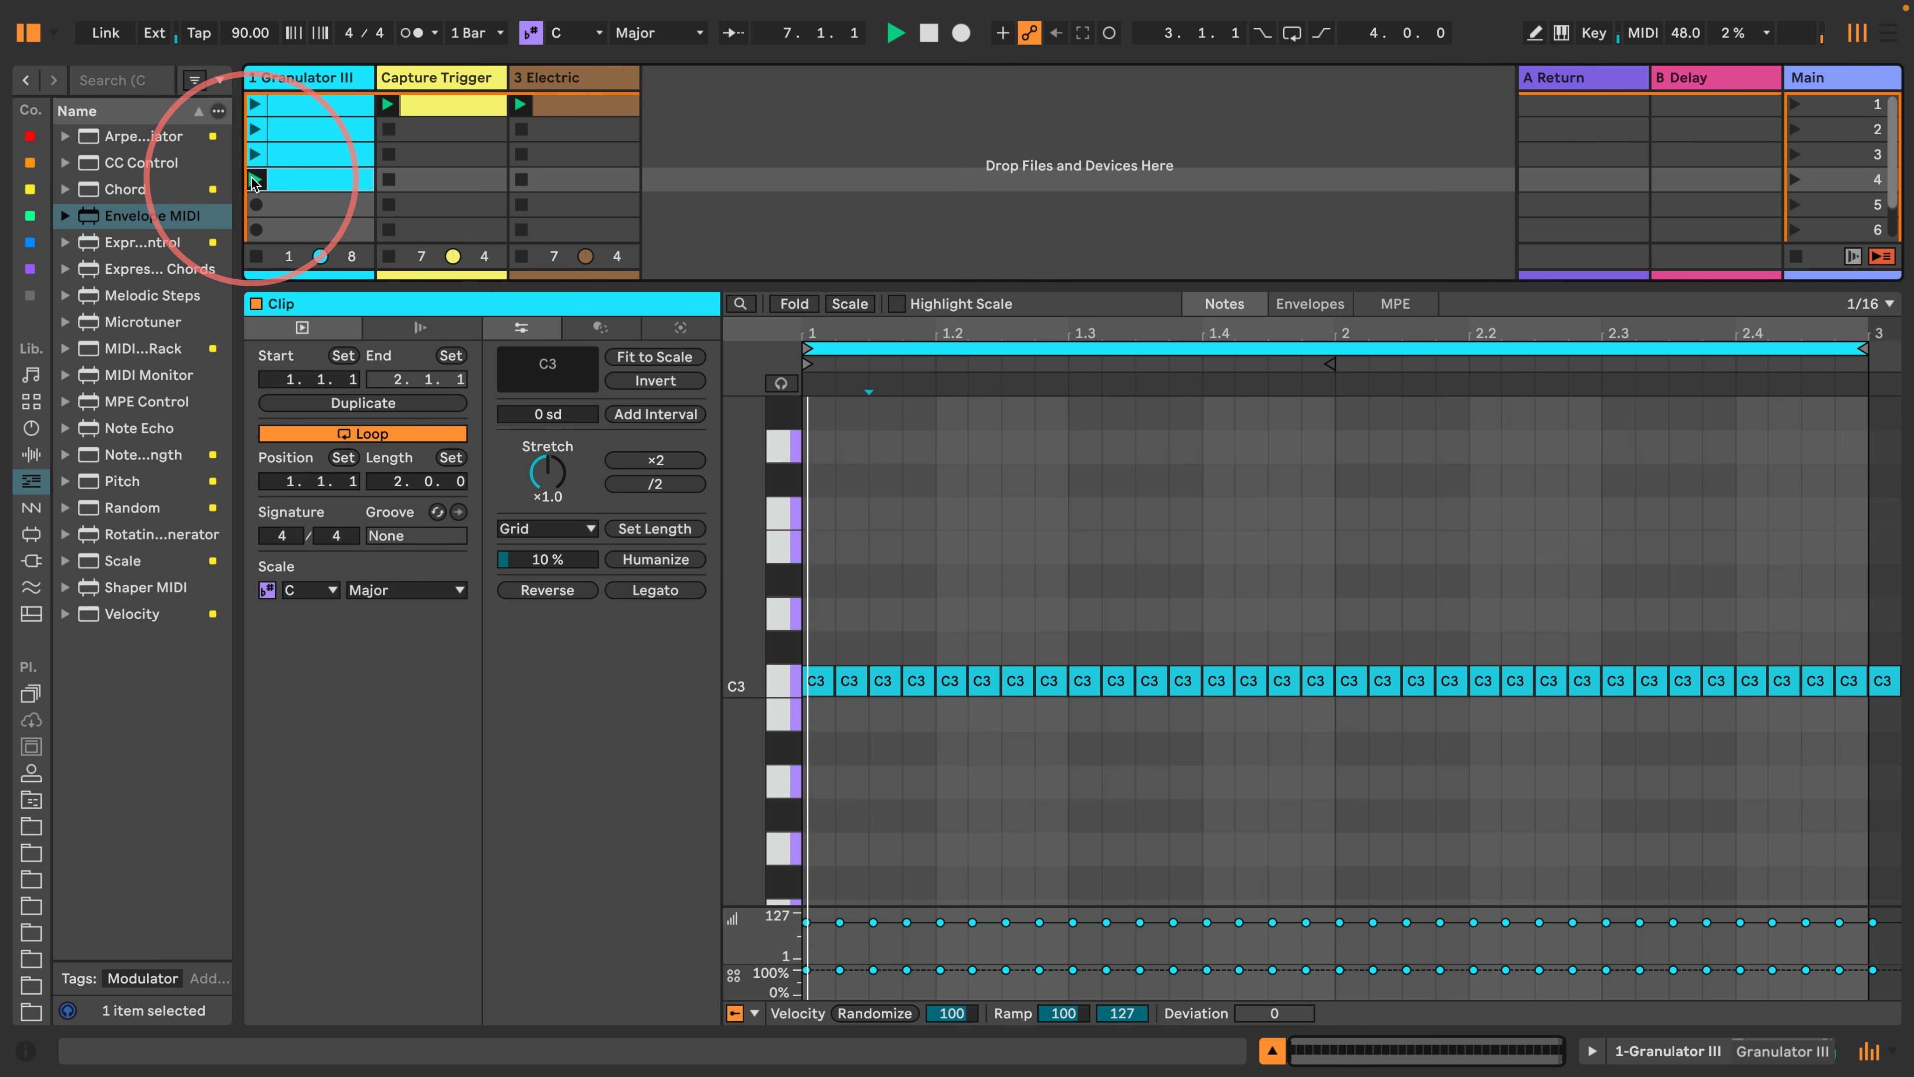
left_click(1612, 1051)
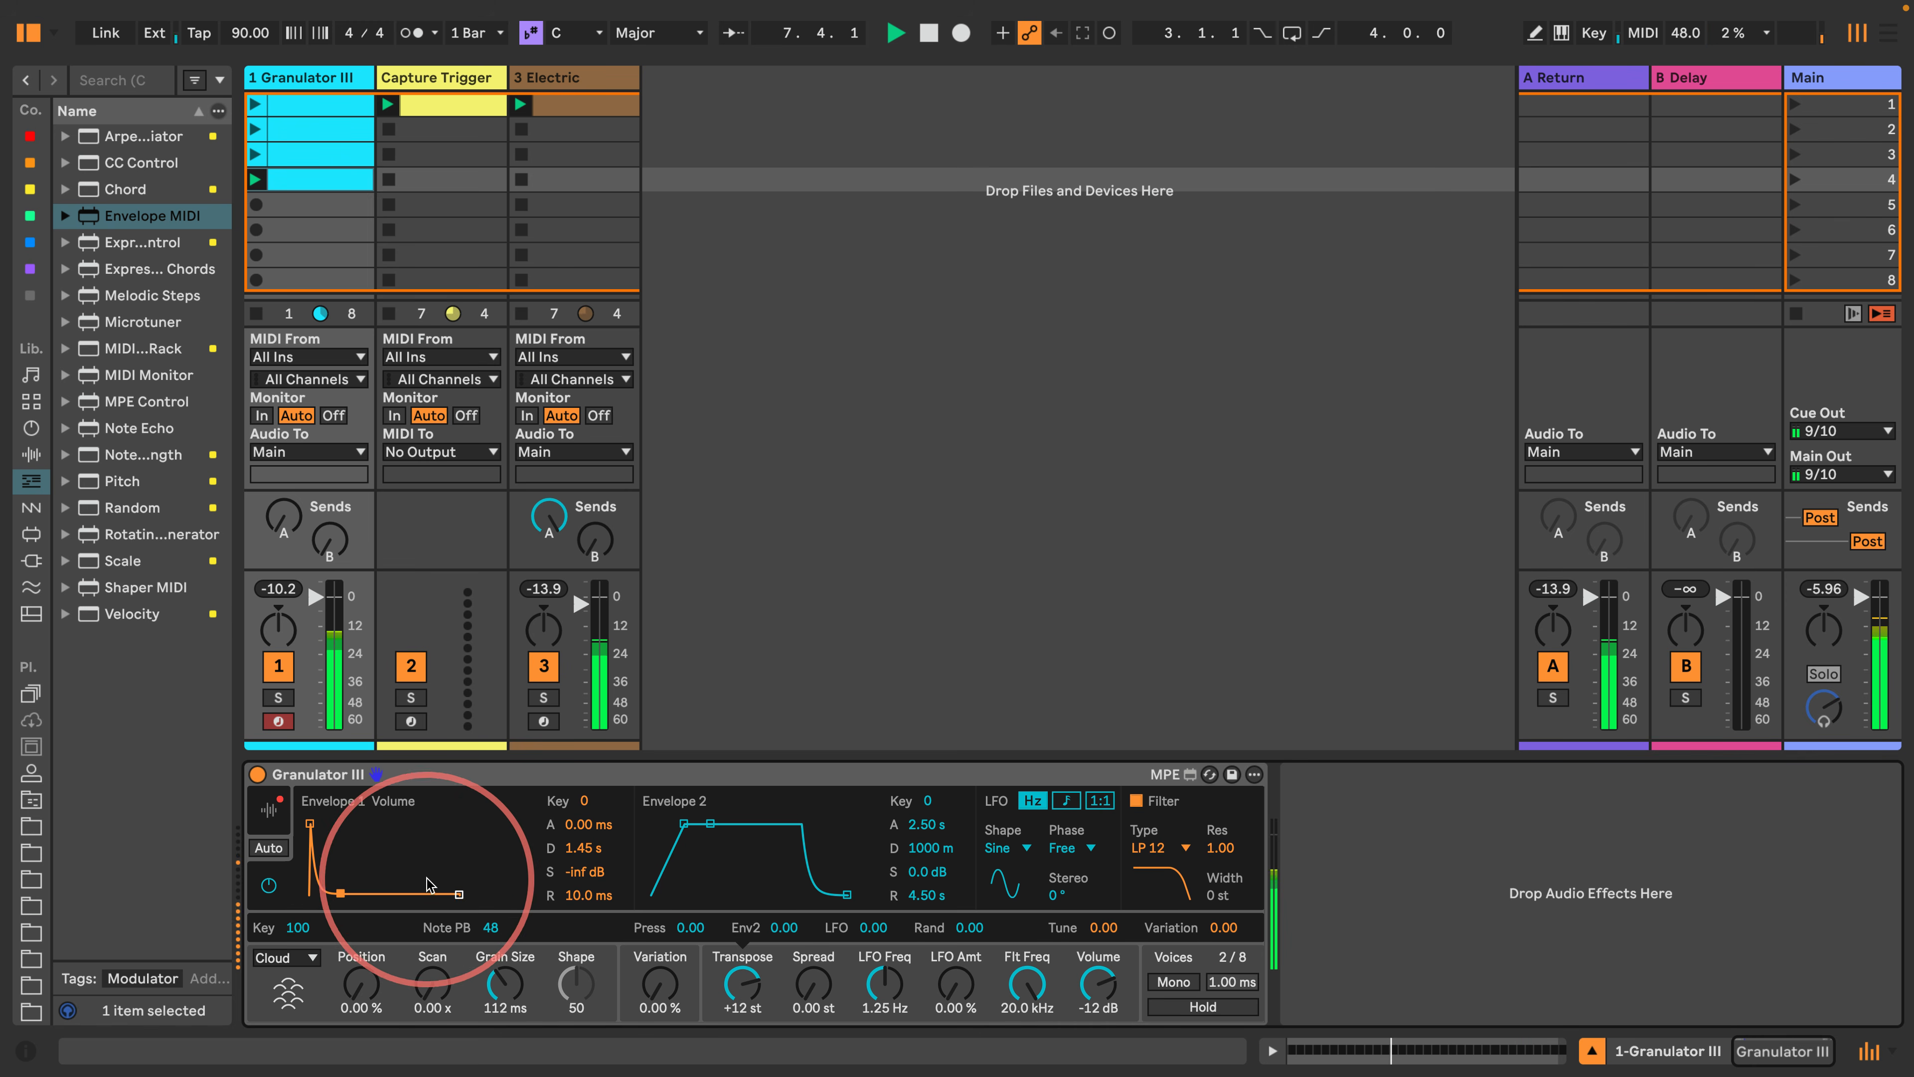
left_click_drag(382, 886, 317, 895)
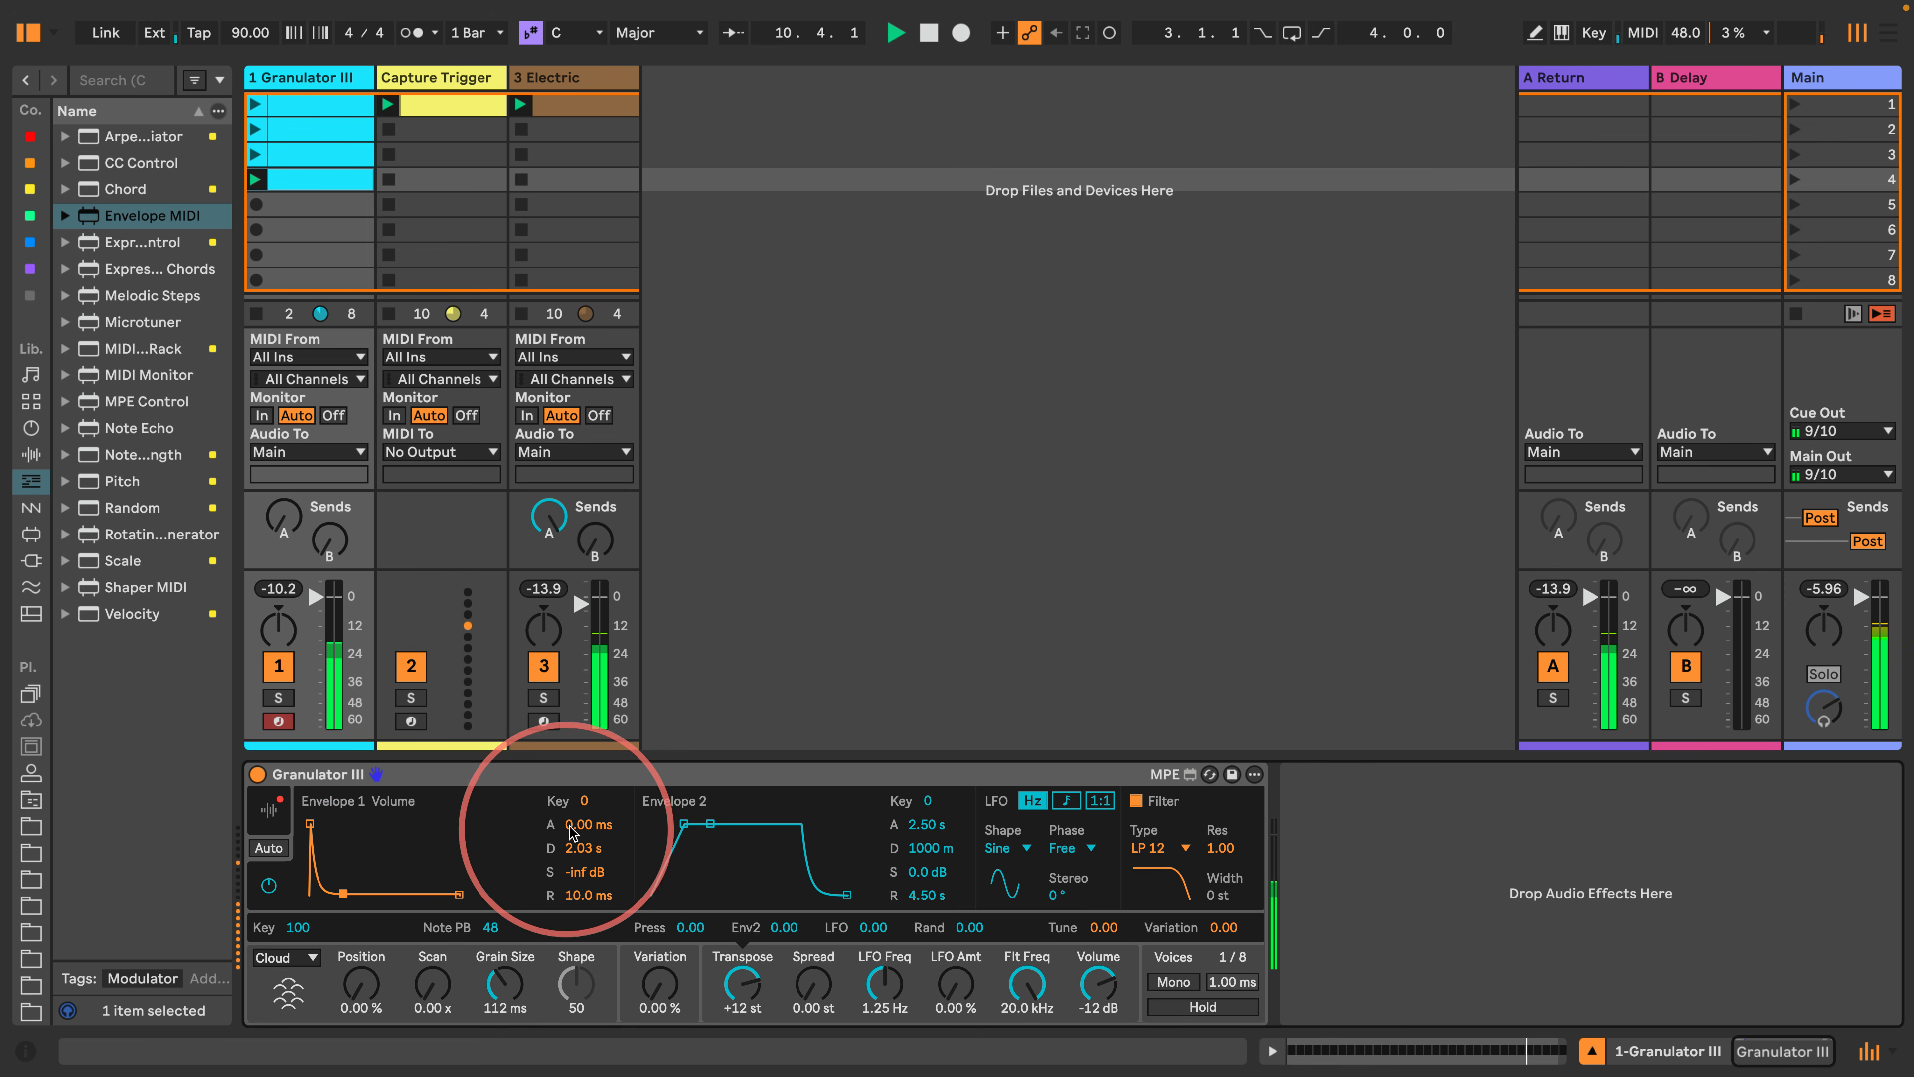
left_click_drag(574, 825, 574, 808)
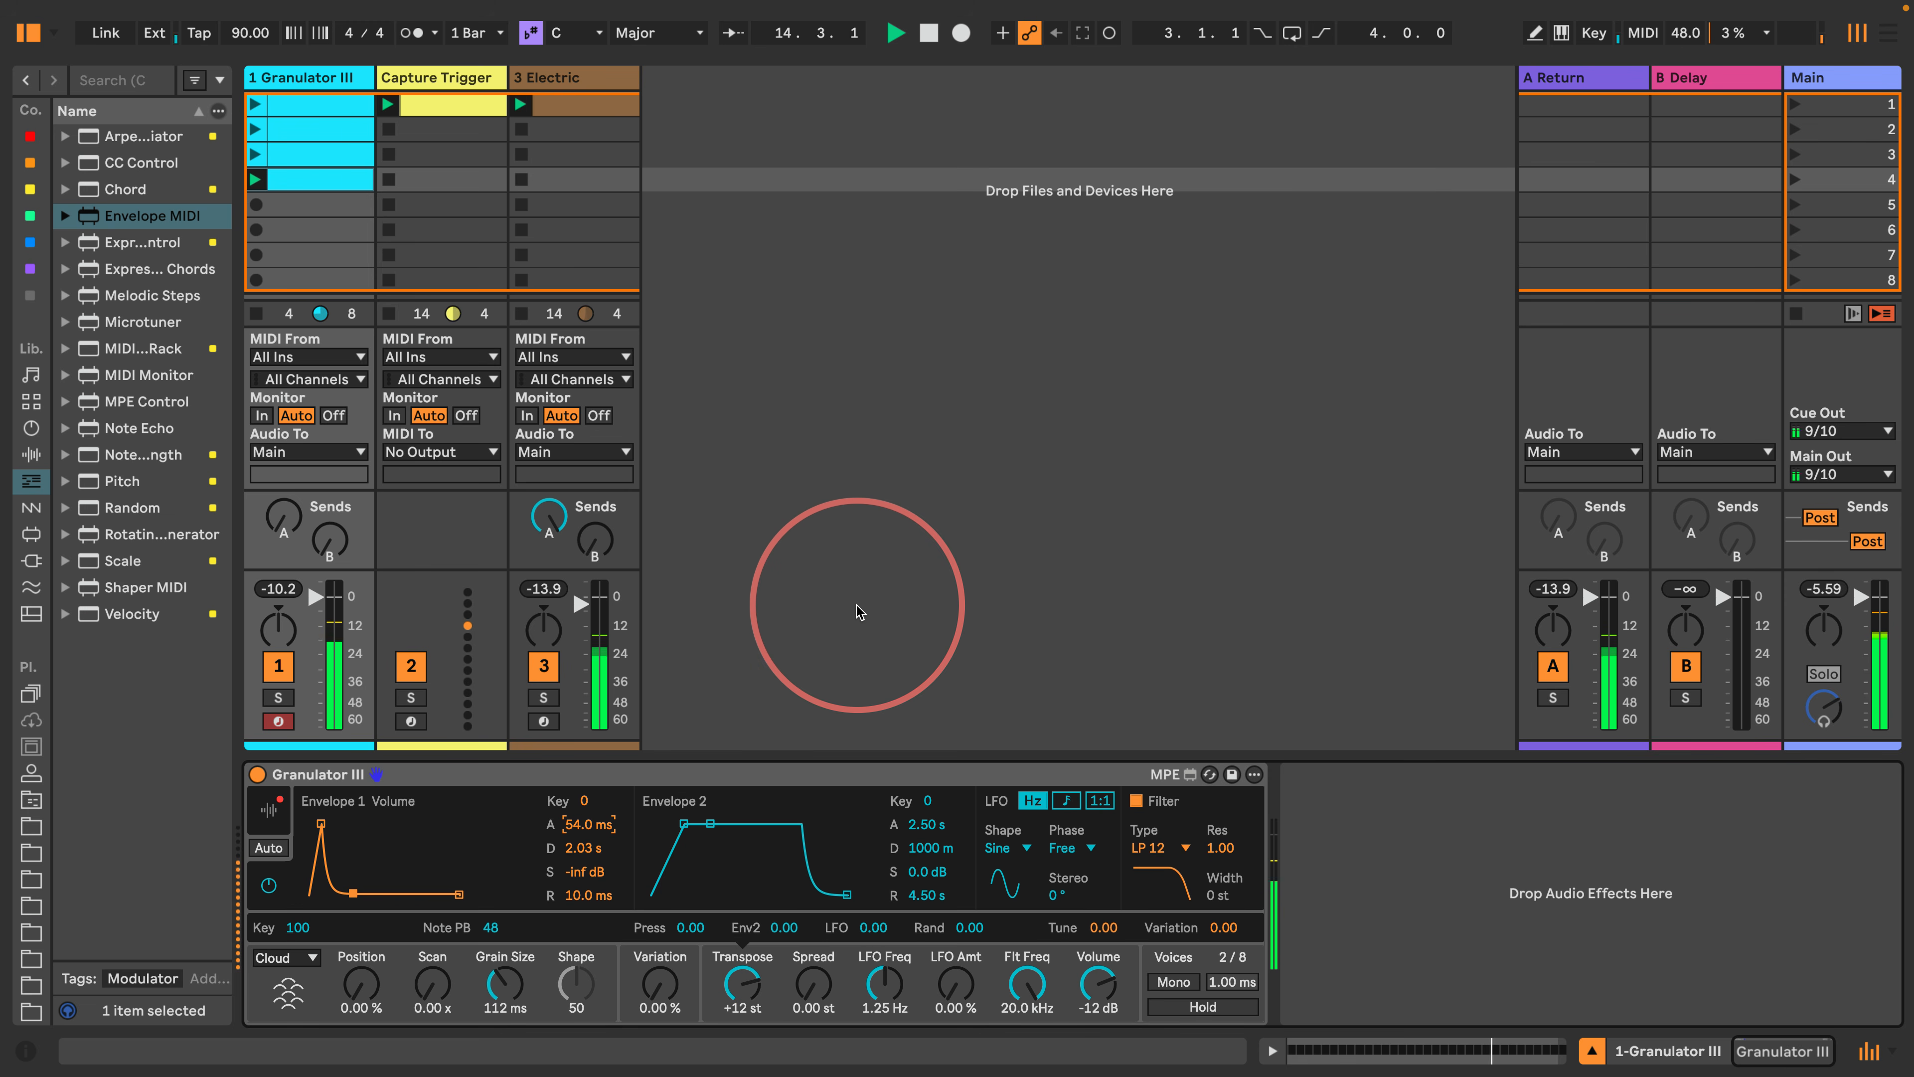
Pull the Electric track's volume down to -inf dB and bring it back up to -1.4 dB.
left_click(581, 605)
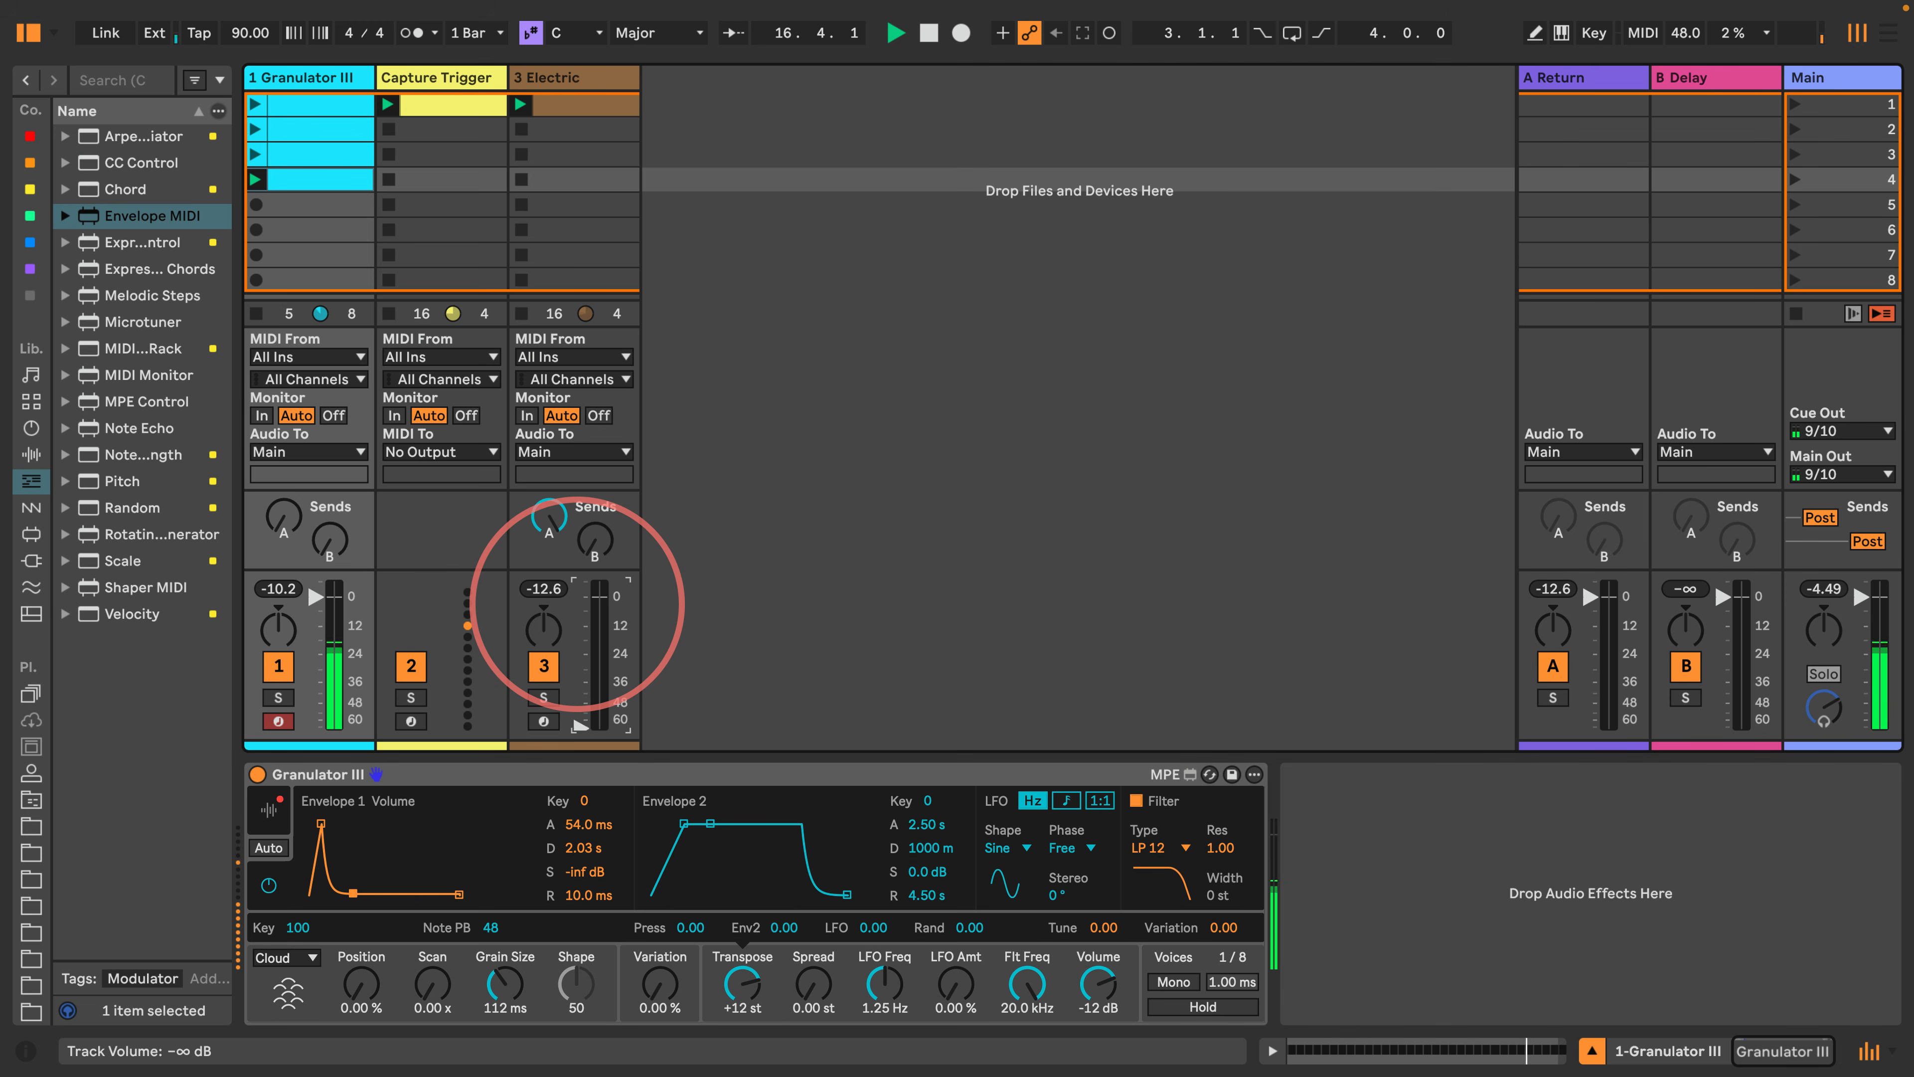
left_click_drag(581, 724, 581, 616)
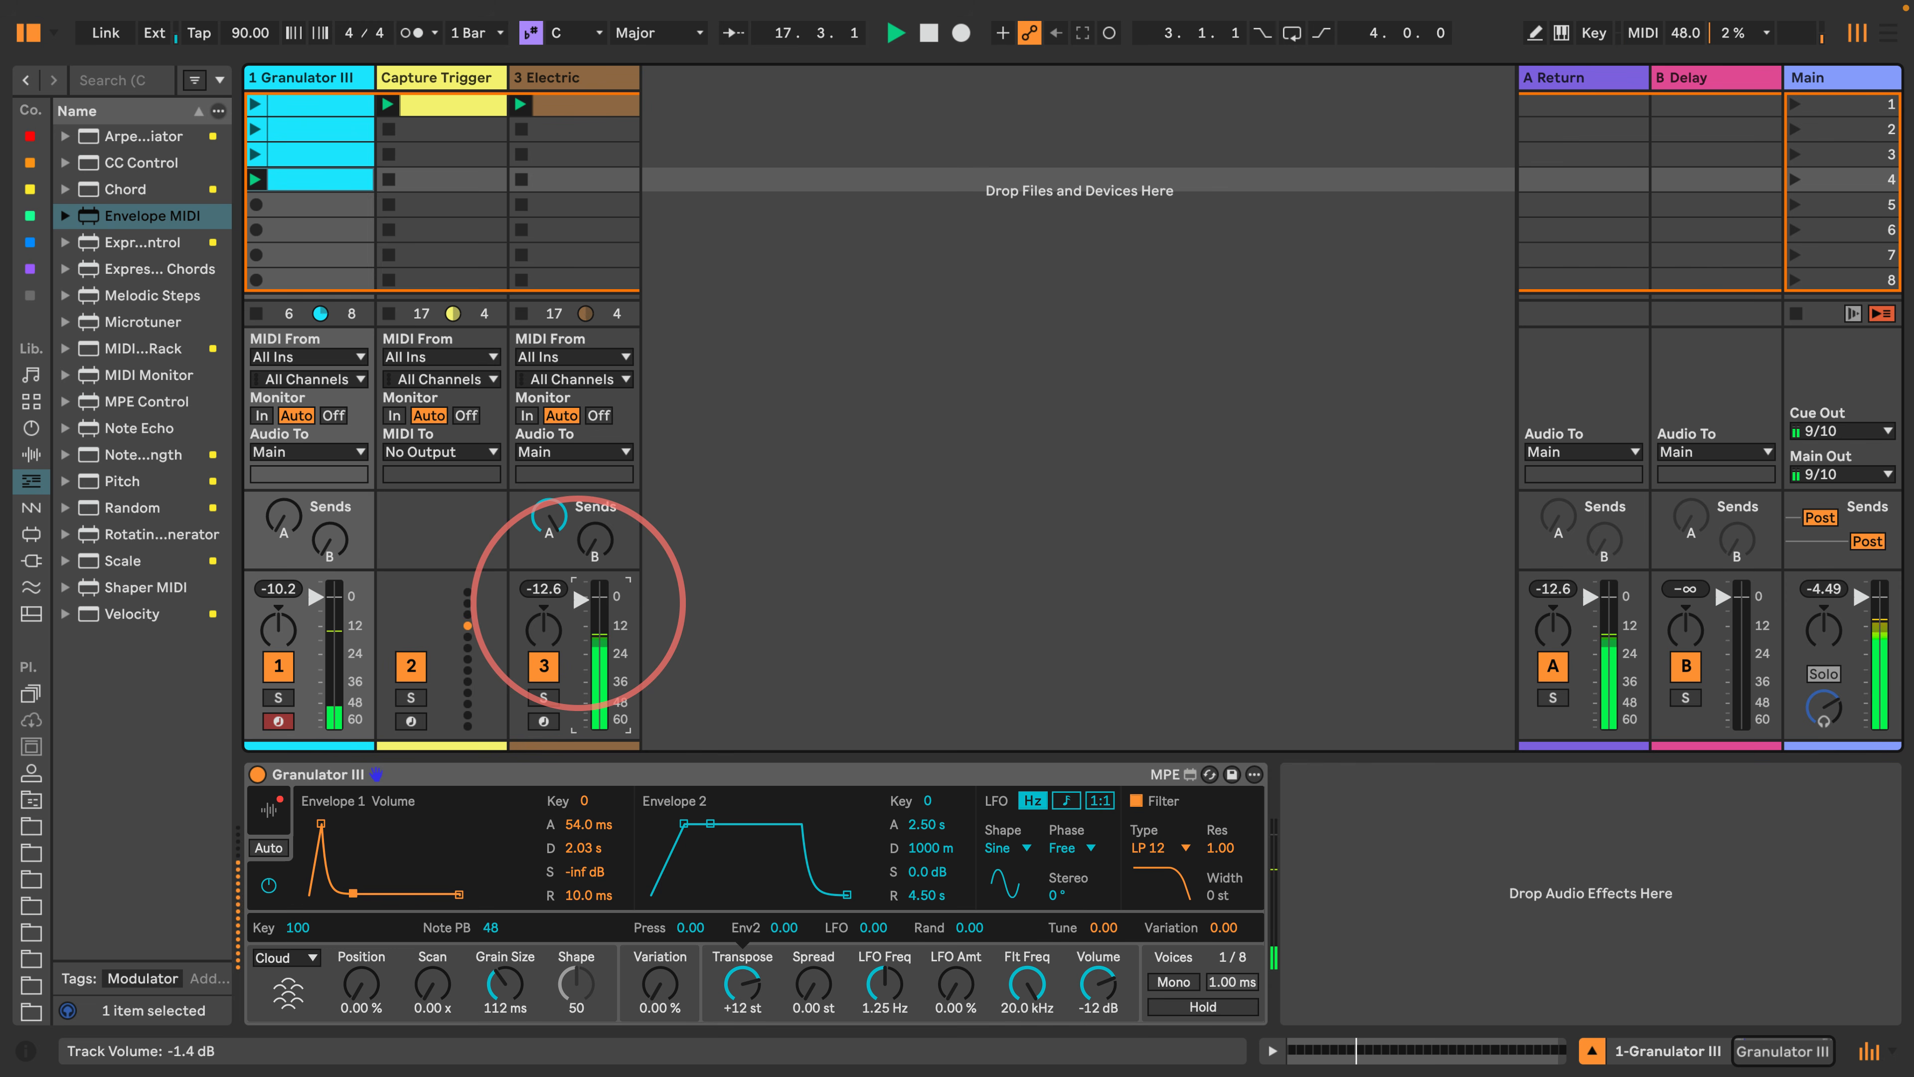
Open the Capture Trigger clip and shorten its loop to one beat, from 1.1.1 to 1.2.1.
left_click(269, 810)
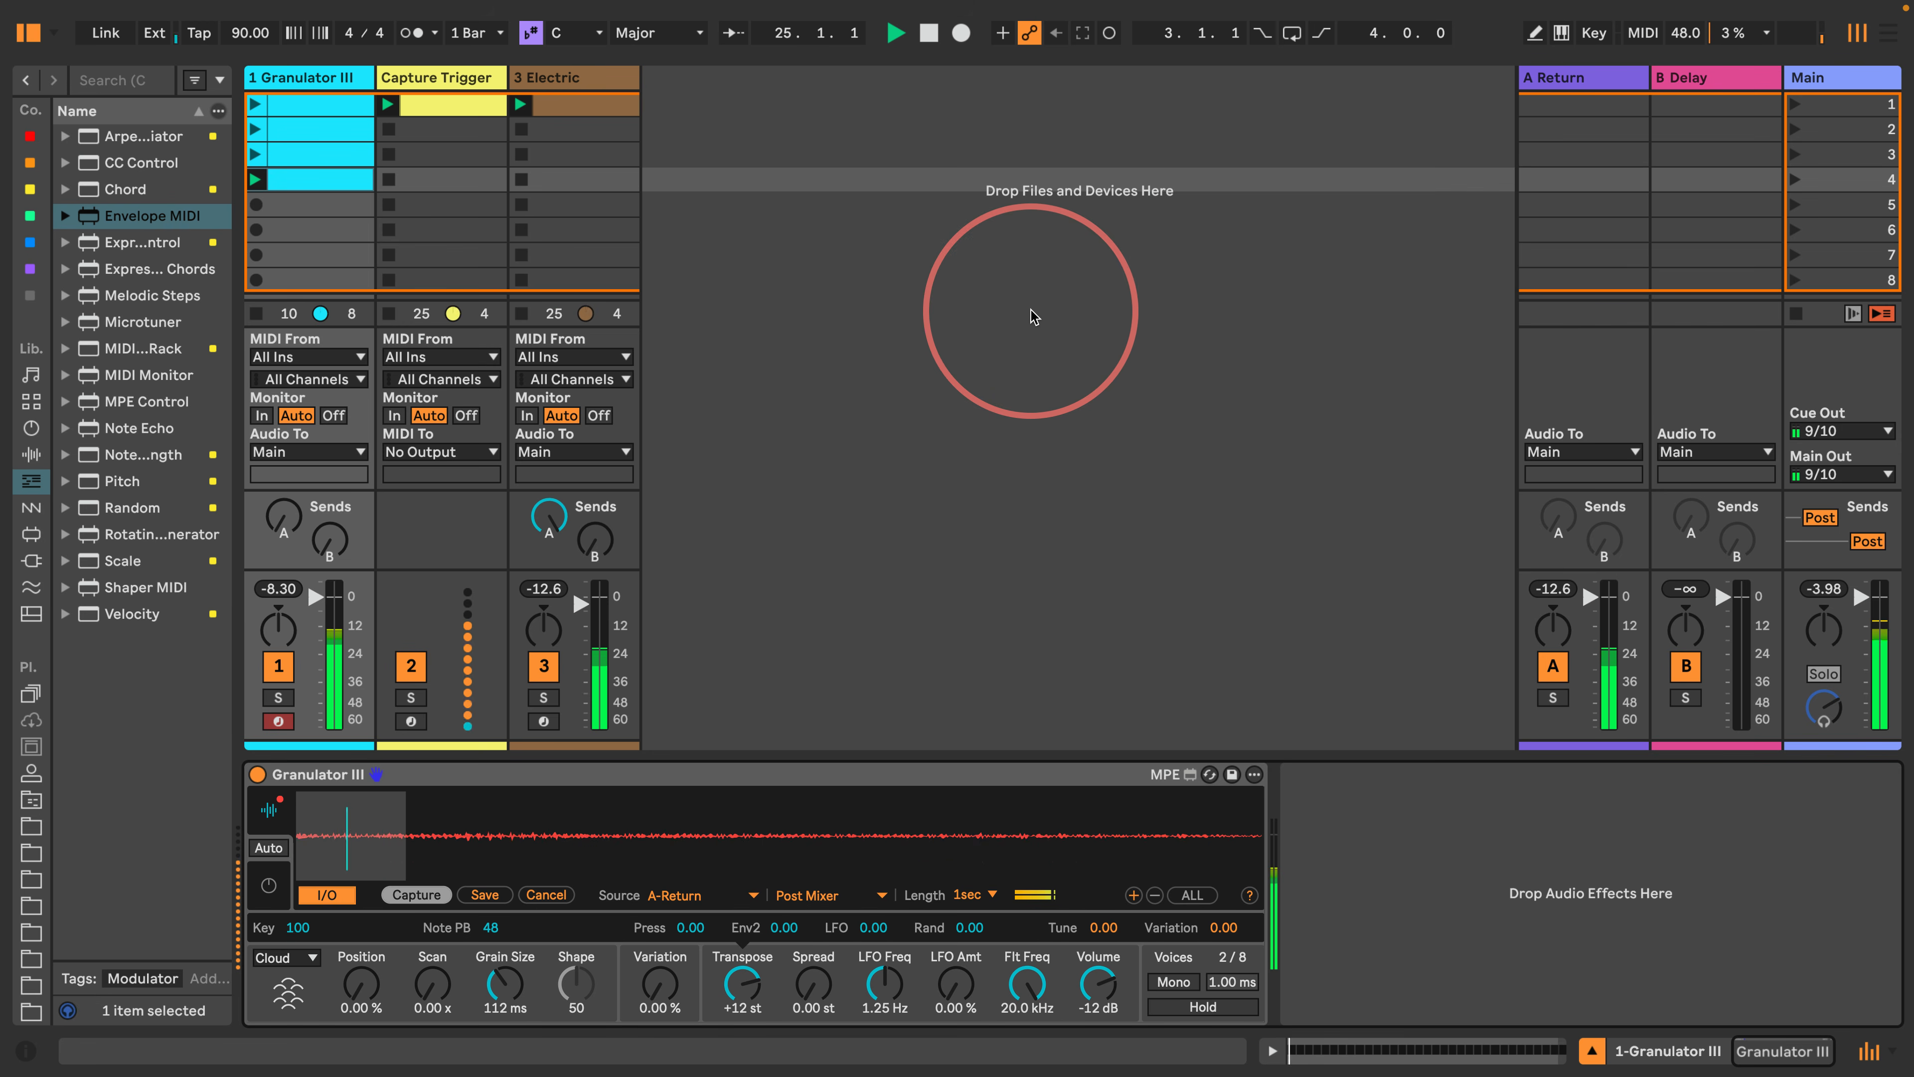
left_click(444, 103)
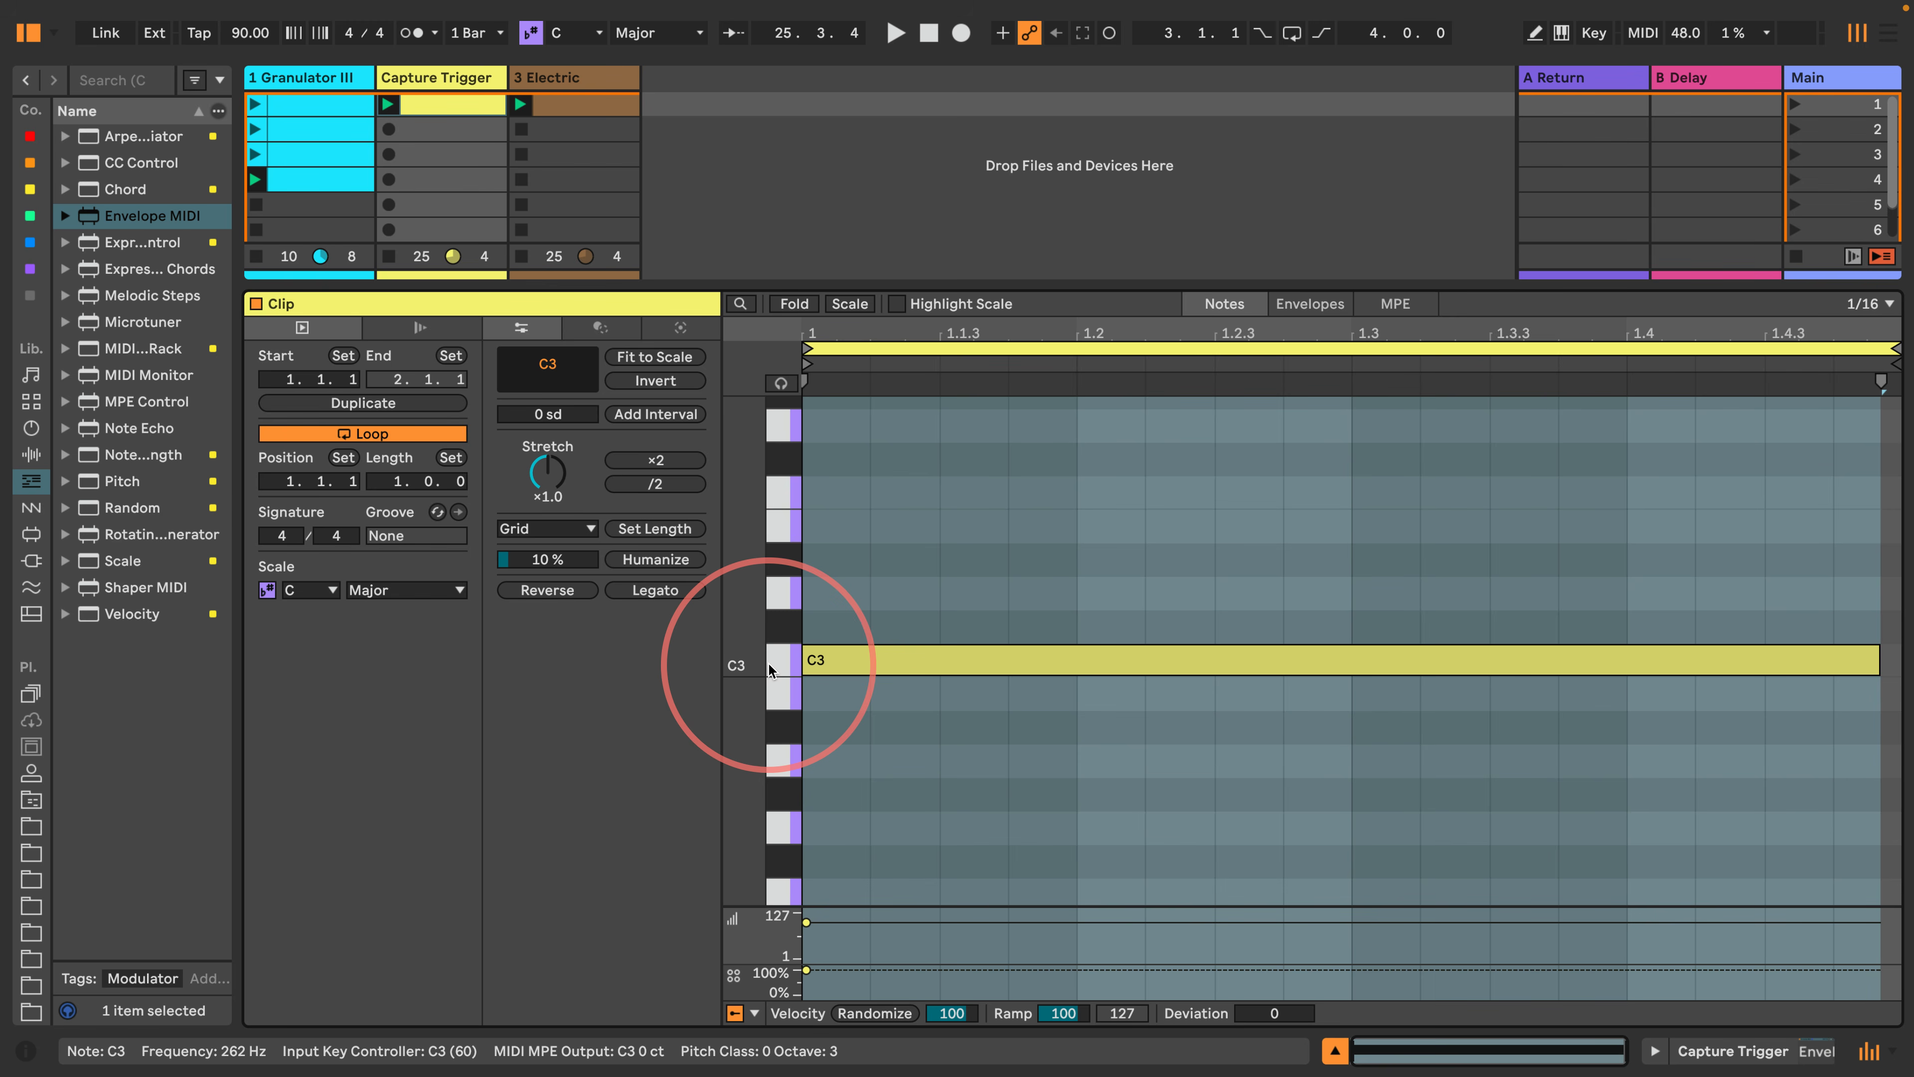
left_click(1012, 675)
left_click(1777, 349)
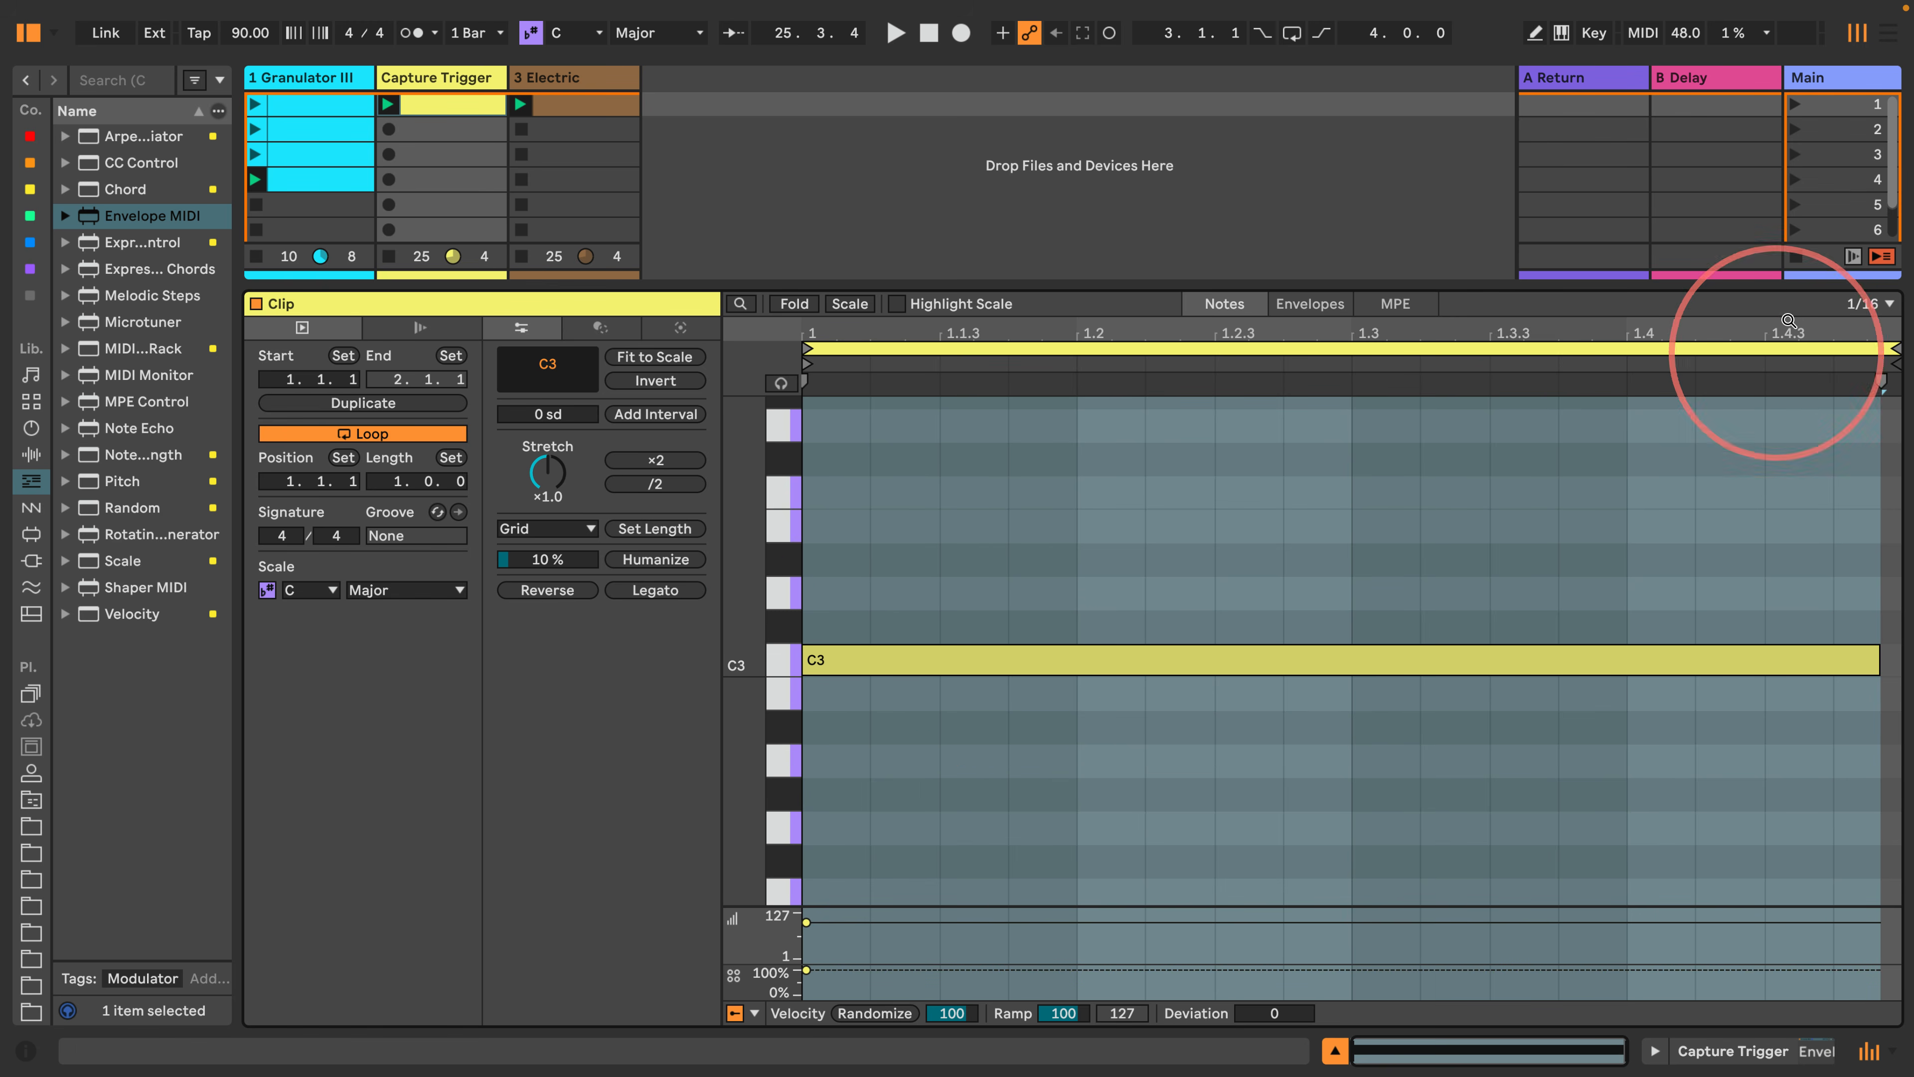
mouse_move(1887, 346)
left_mouse_down()
mouse_move(874, 369)
mouse_move(1104, 369)
left_mouse_up()
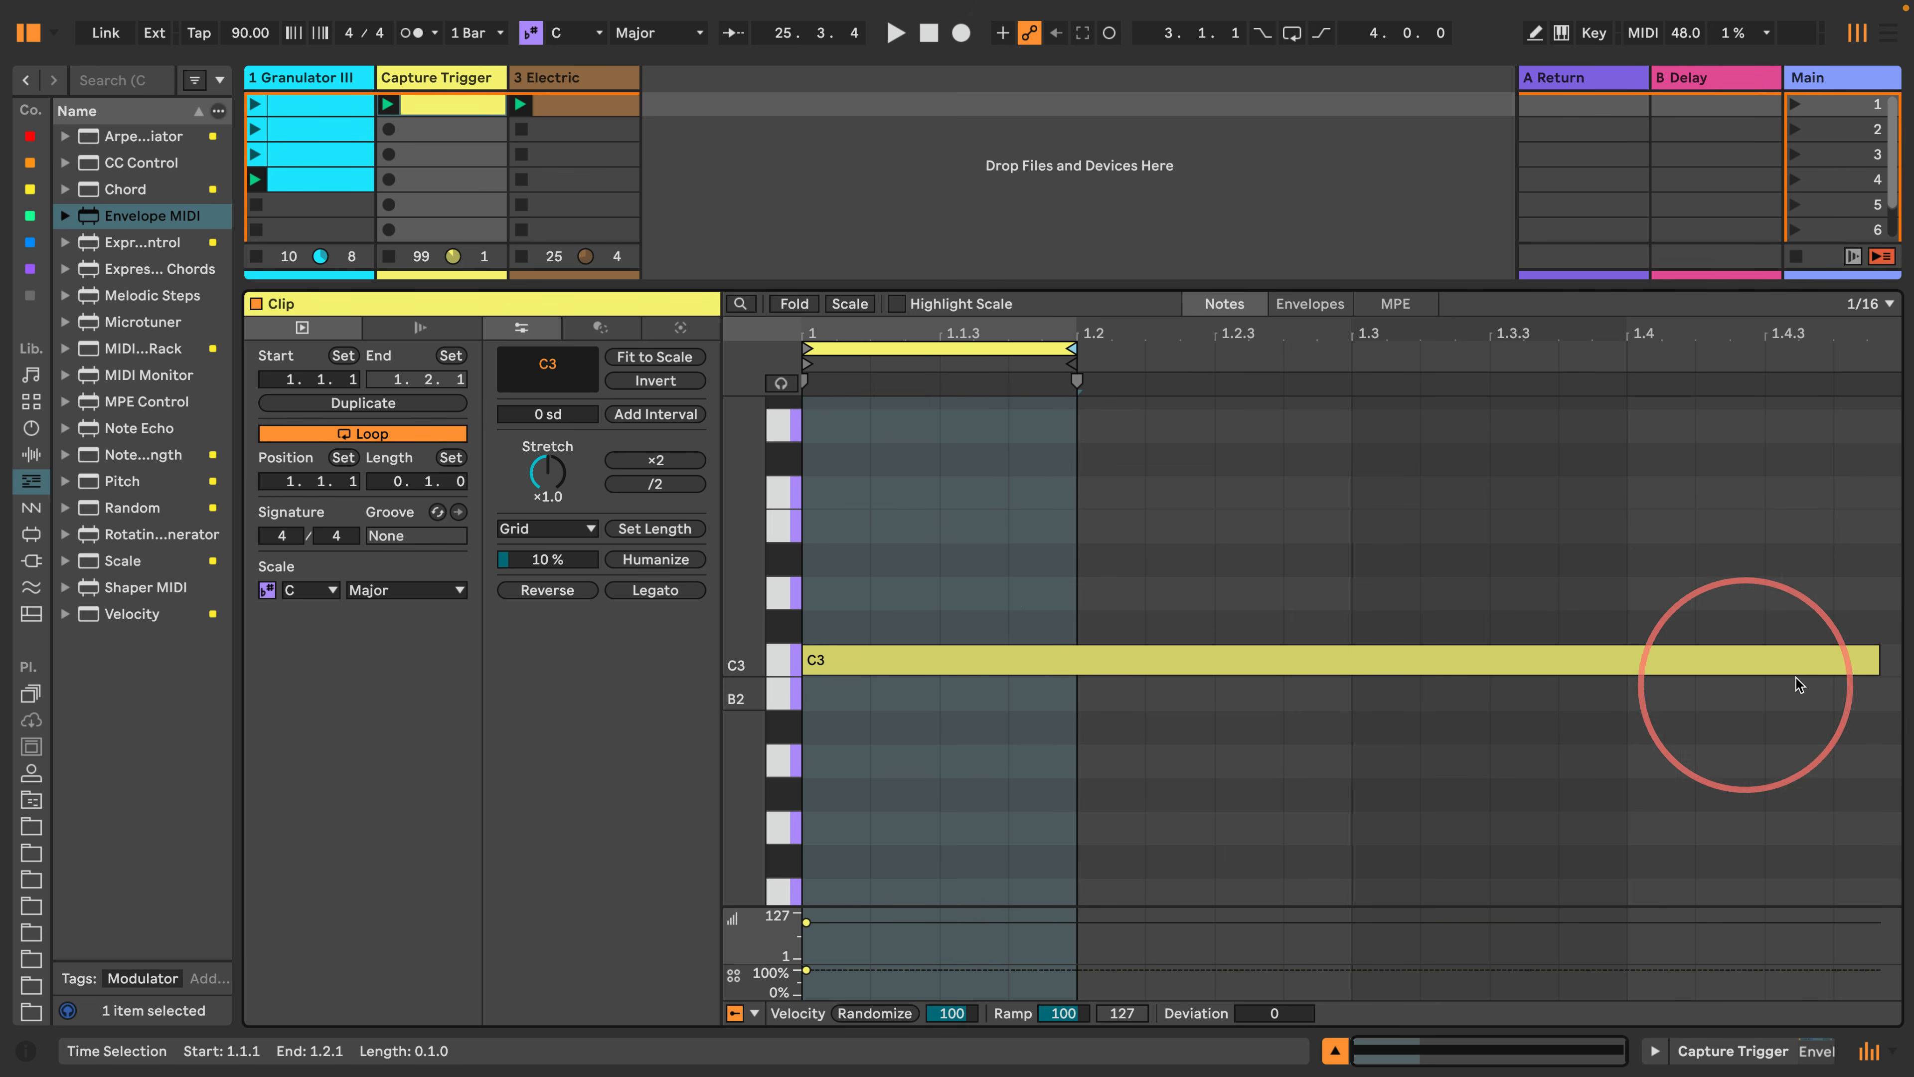
Trim the C3 trigger note to end just inside the one-beat loop, set its Chance to 50 %, and launch the clip.
left_click_drag(1876, 662, 1067, 680)
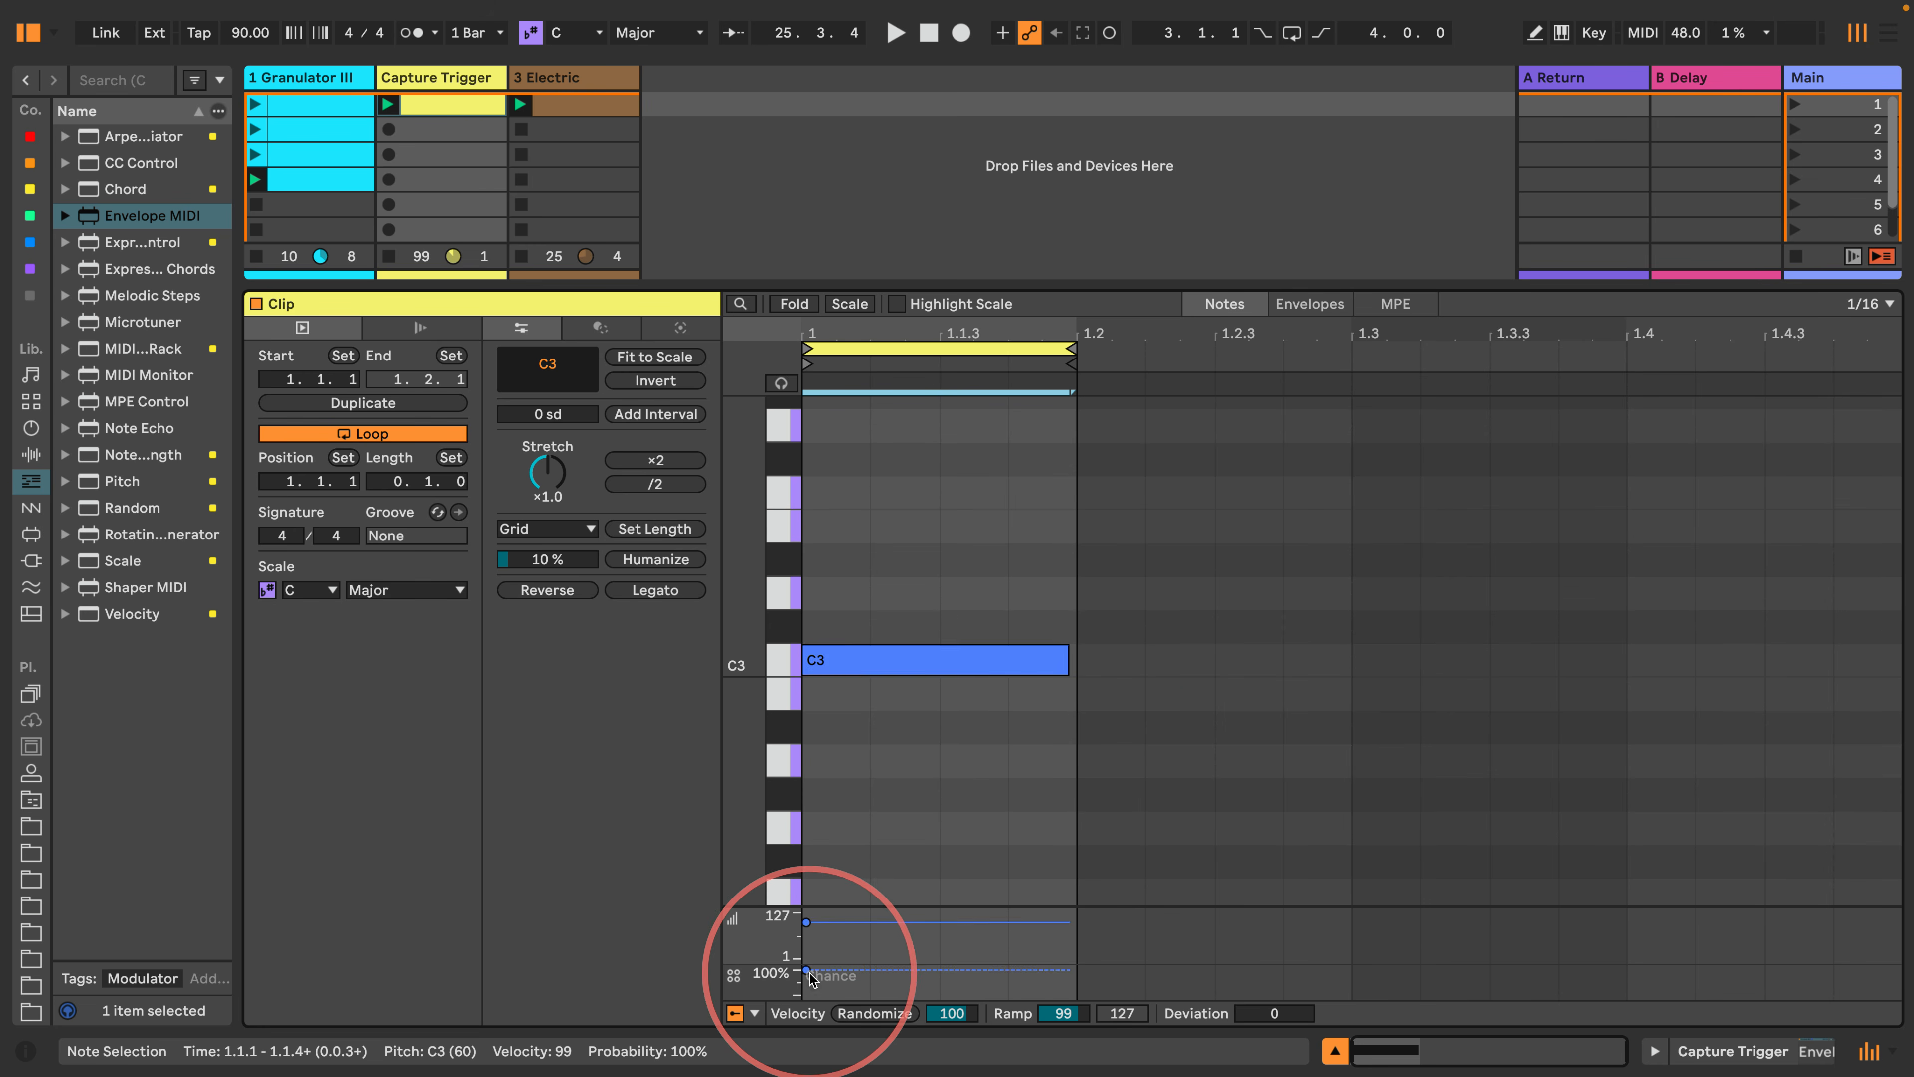
left_click_drag(806, 969, 806, 982)
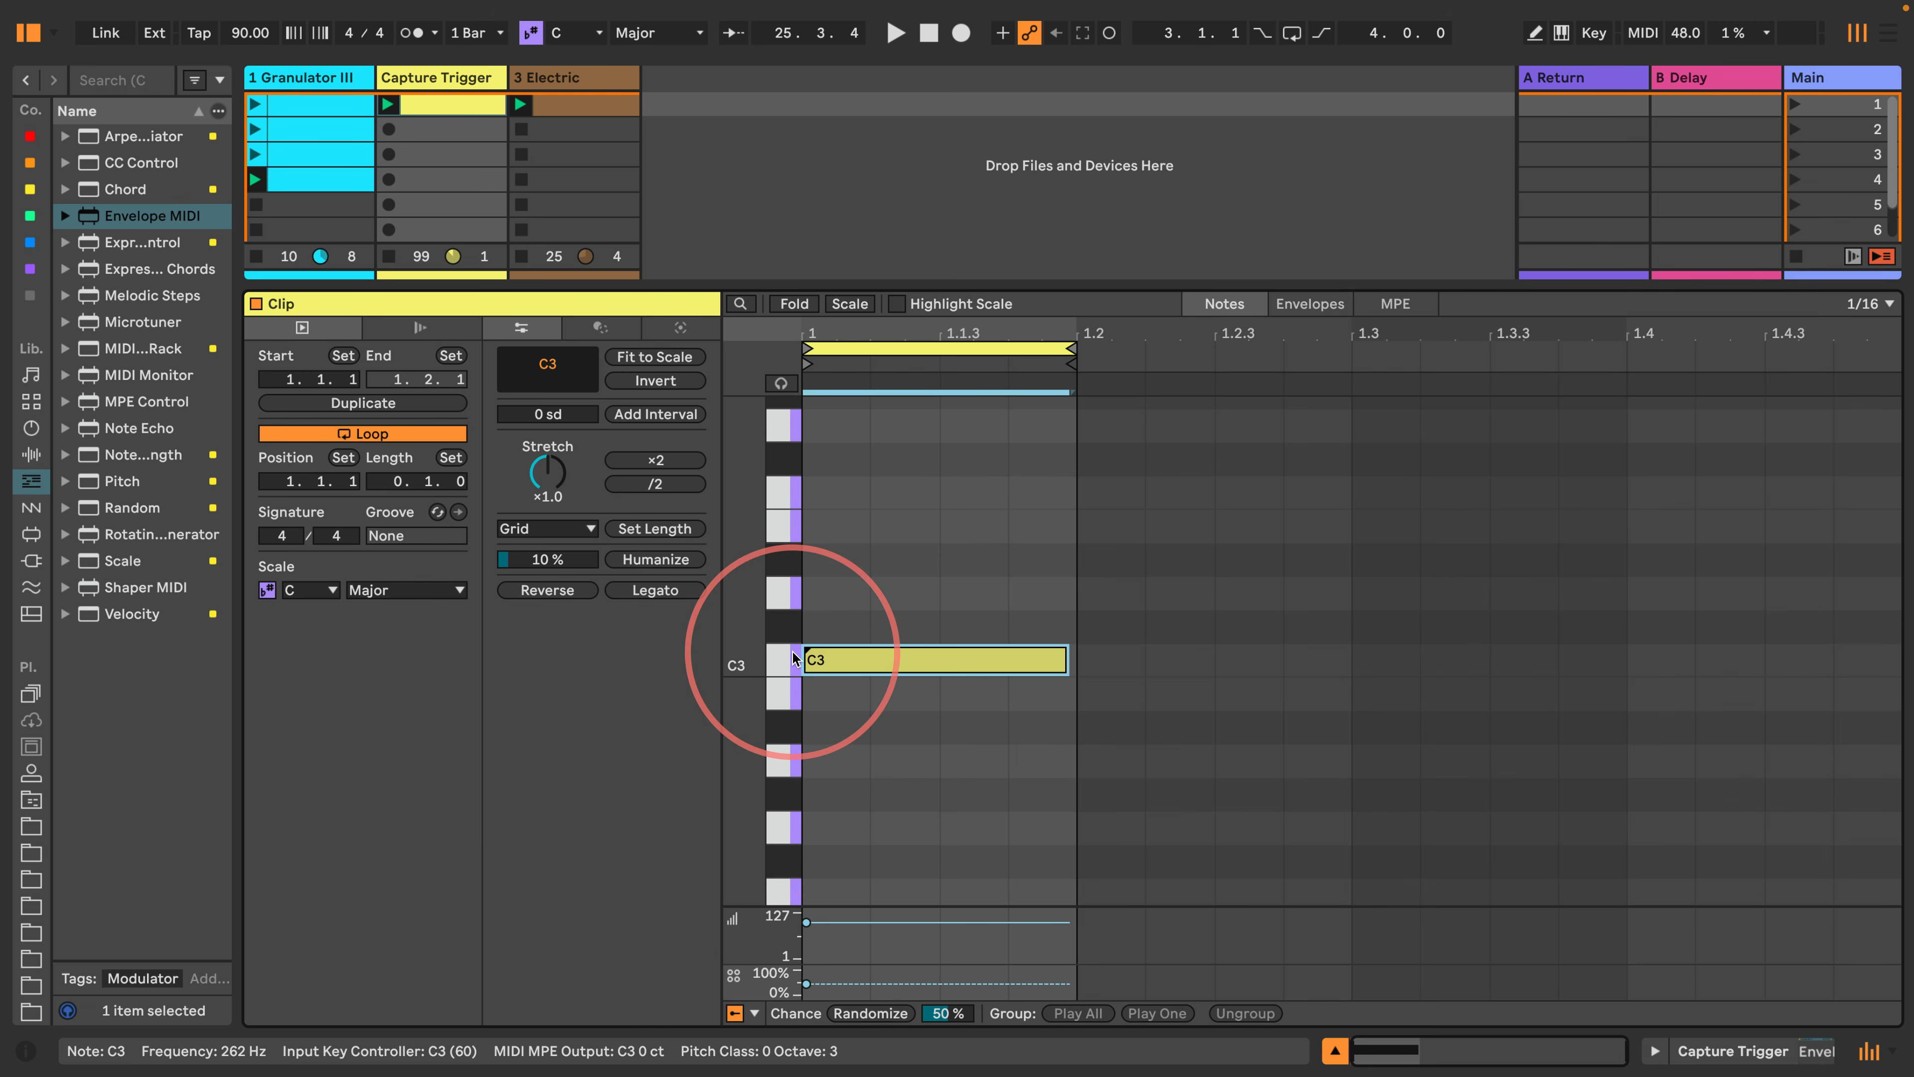
left_click(386, 105)
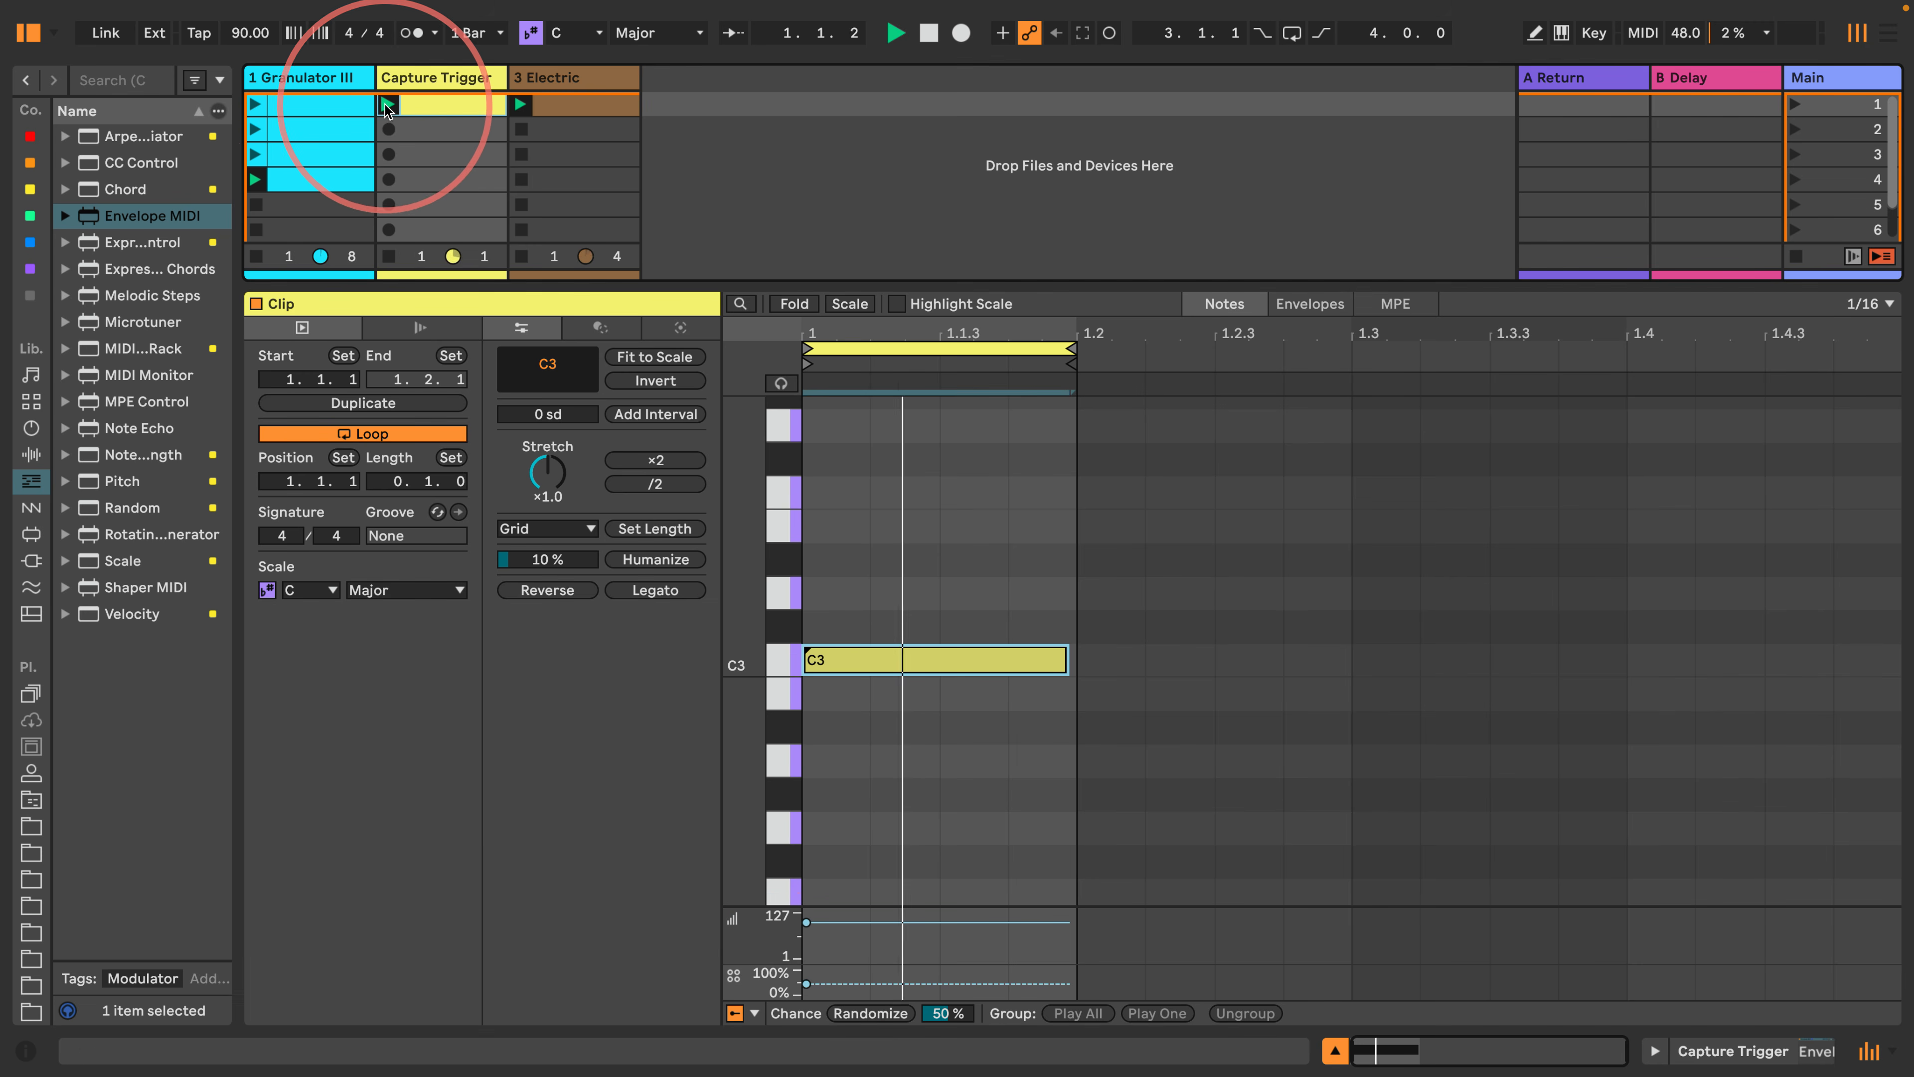
Create a fifth clip on the Granulator III track with four one-beat C3 notes filling the bar, and launch it.
double_click(334, 75)
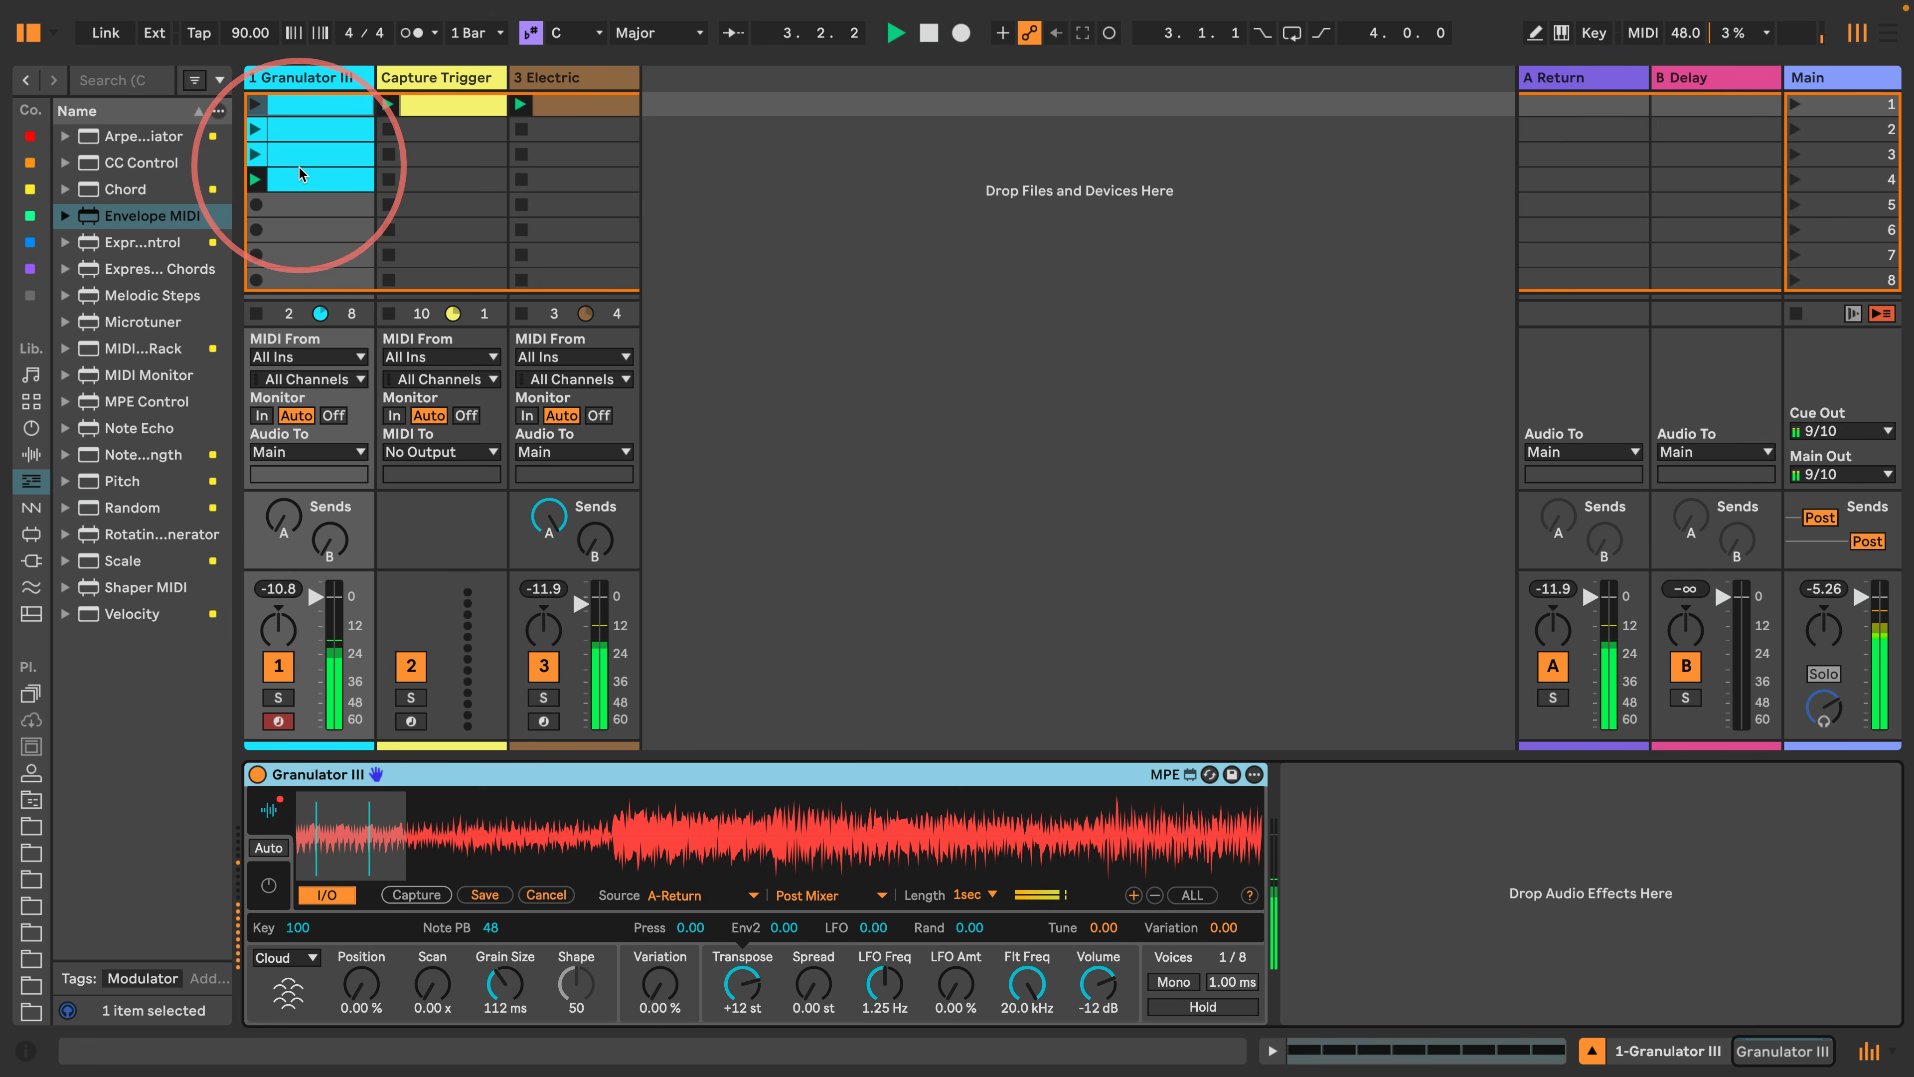
double_click(311, 204)
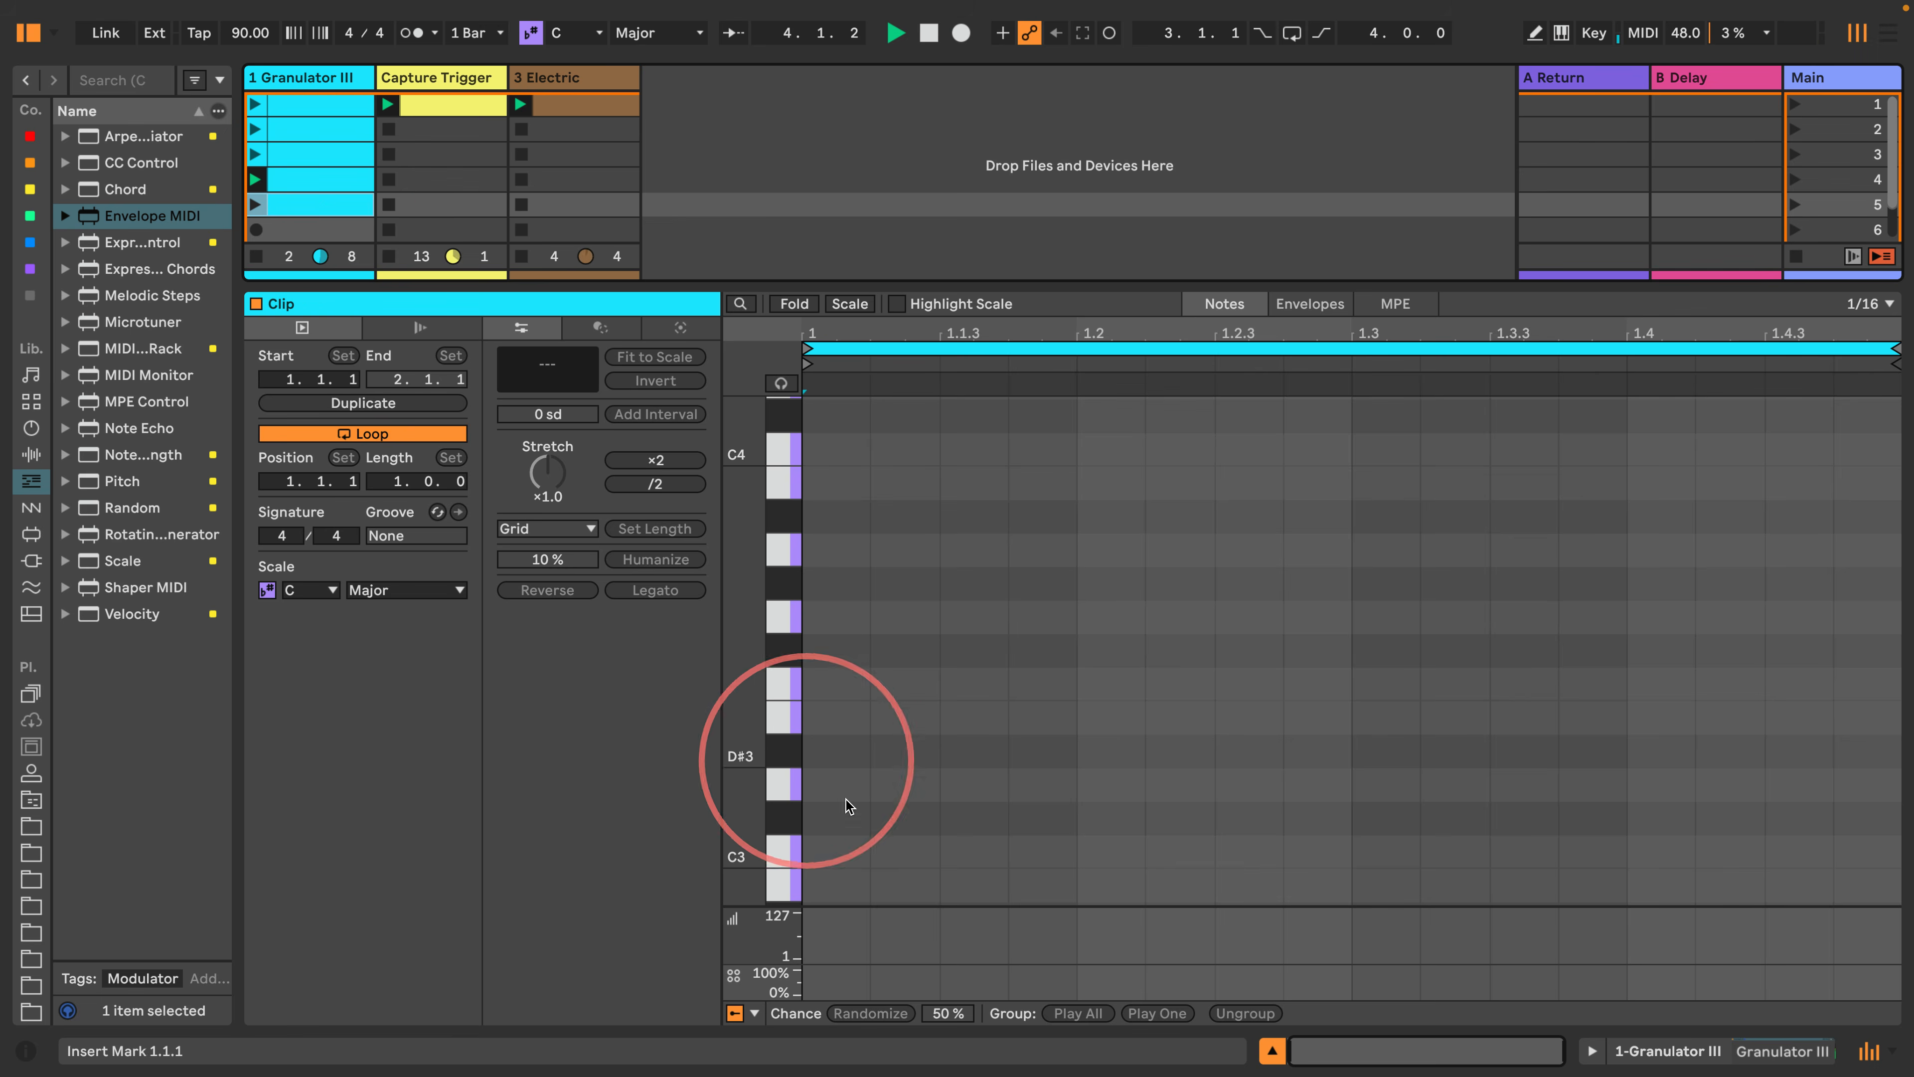
left_click_drag(833, 862, 1894, 855)
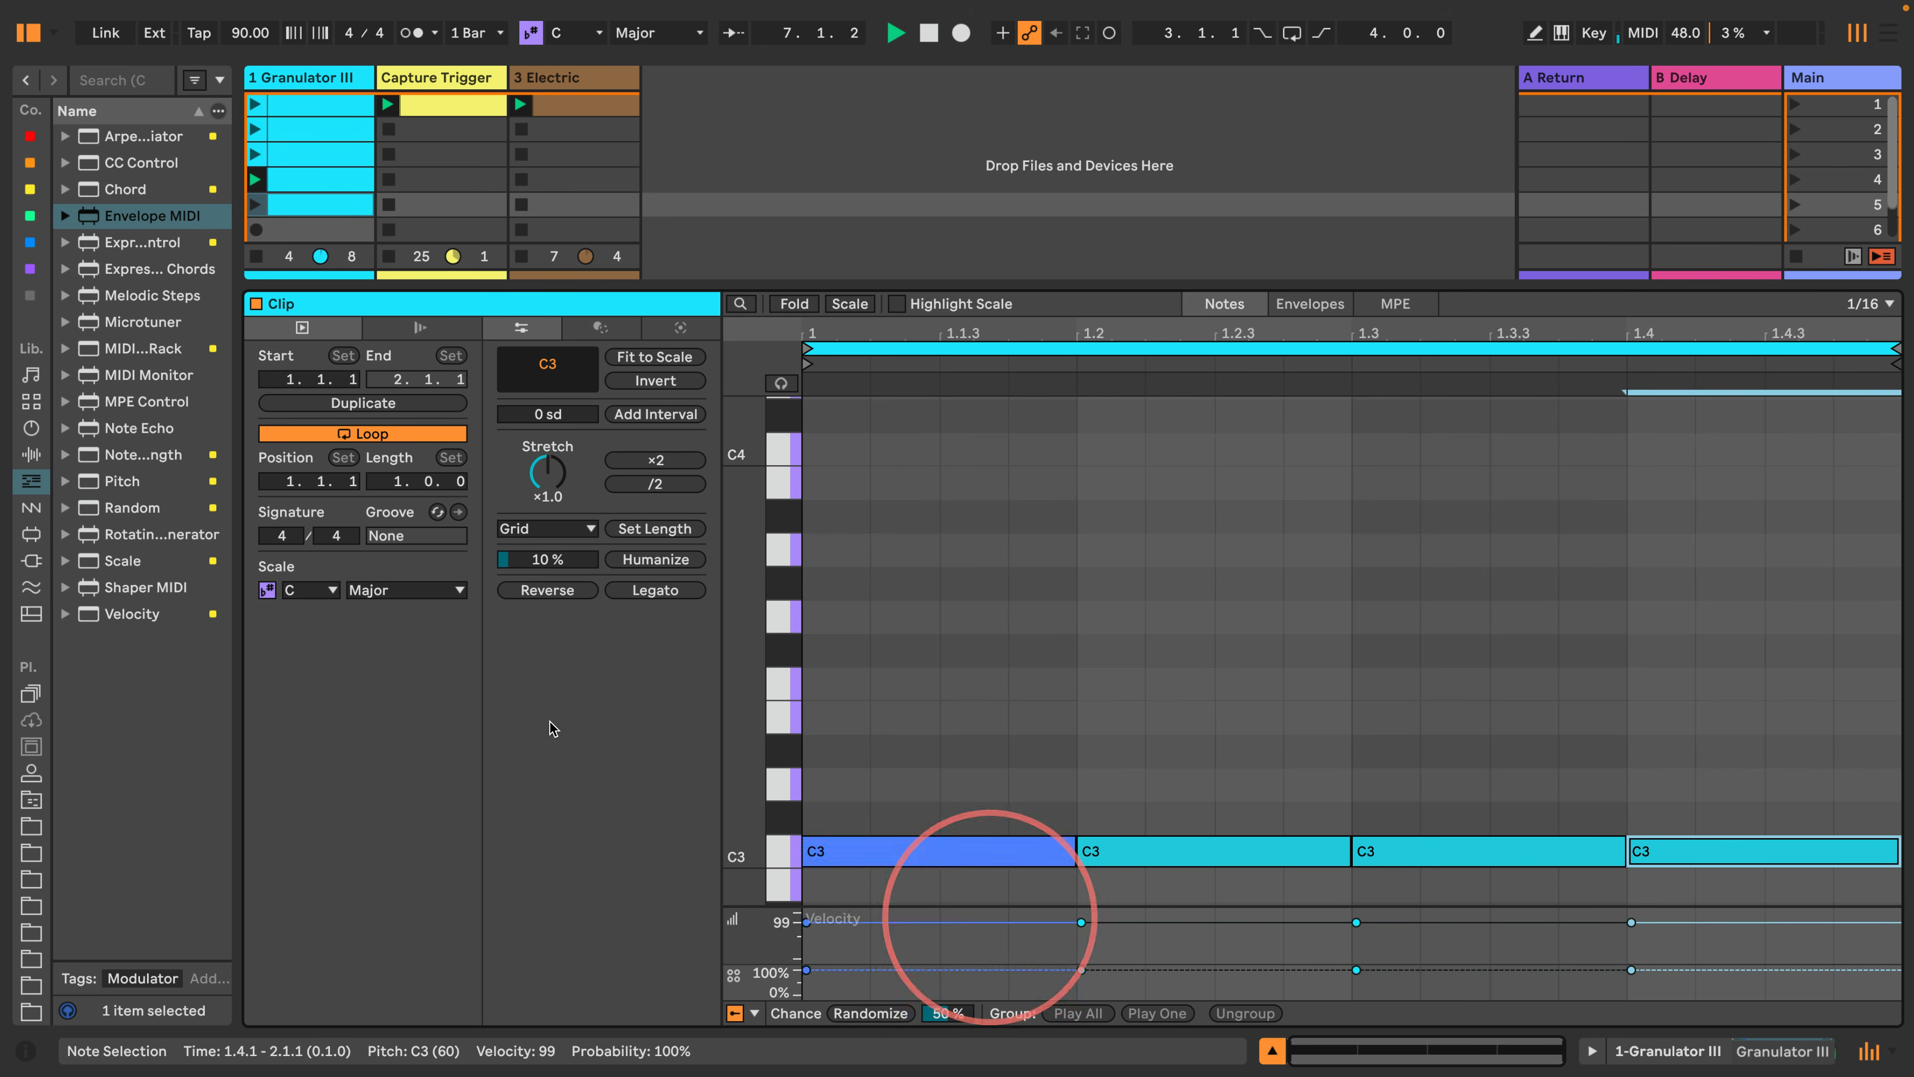
left_click(256, 205)
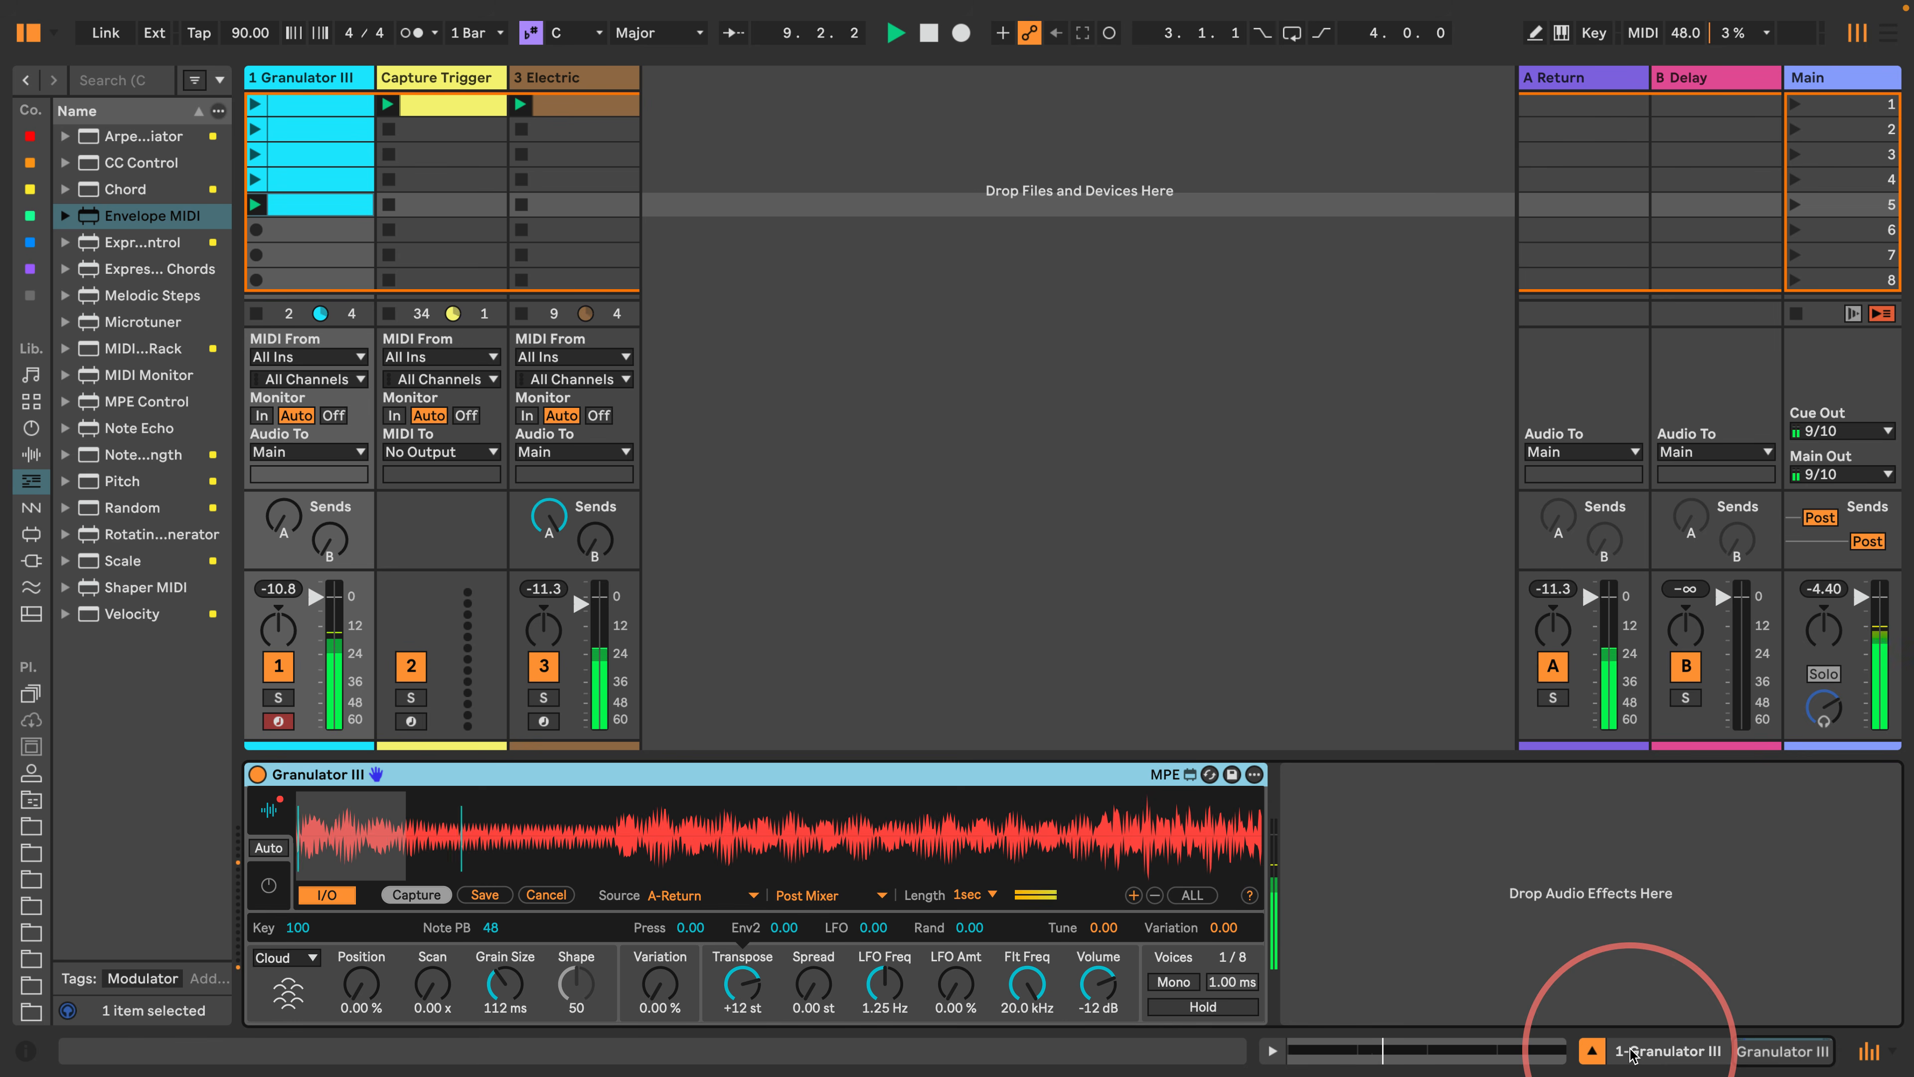
Set Granulator III's Envelope 1 Decay to 60.0 s and Sustain to 0.0 dB.
left_click(1623, 1052)
left_click(268, 885)
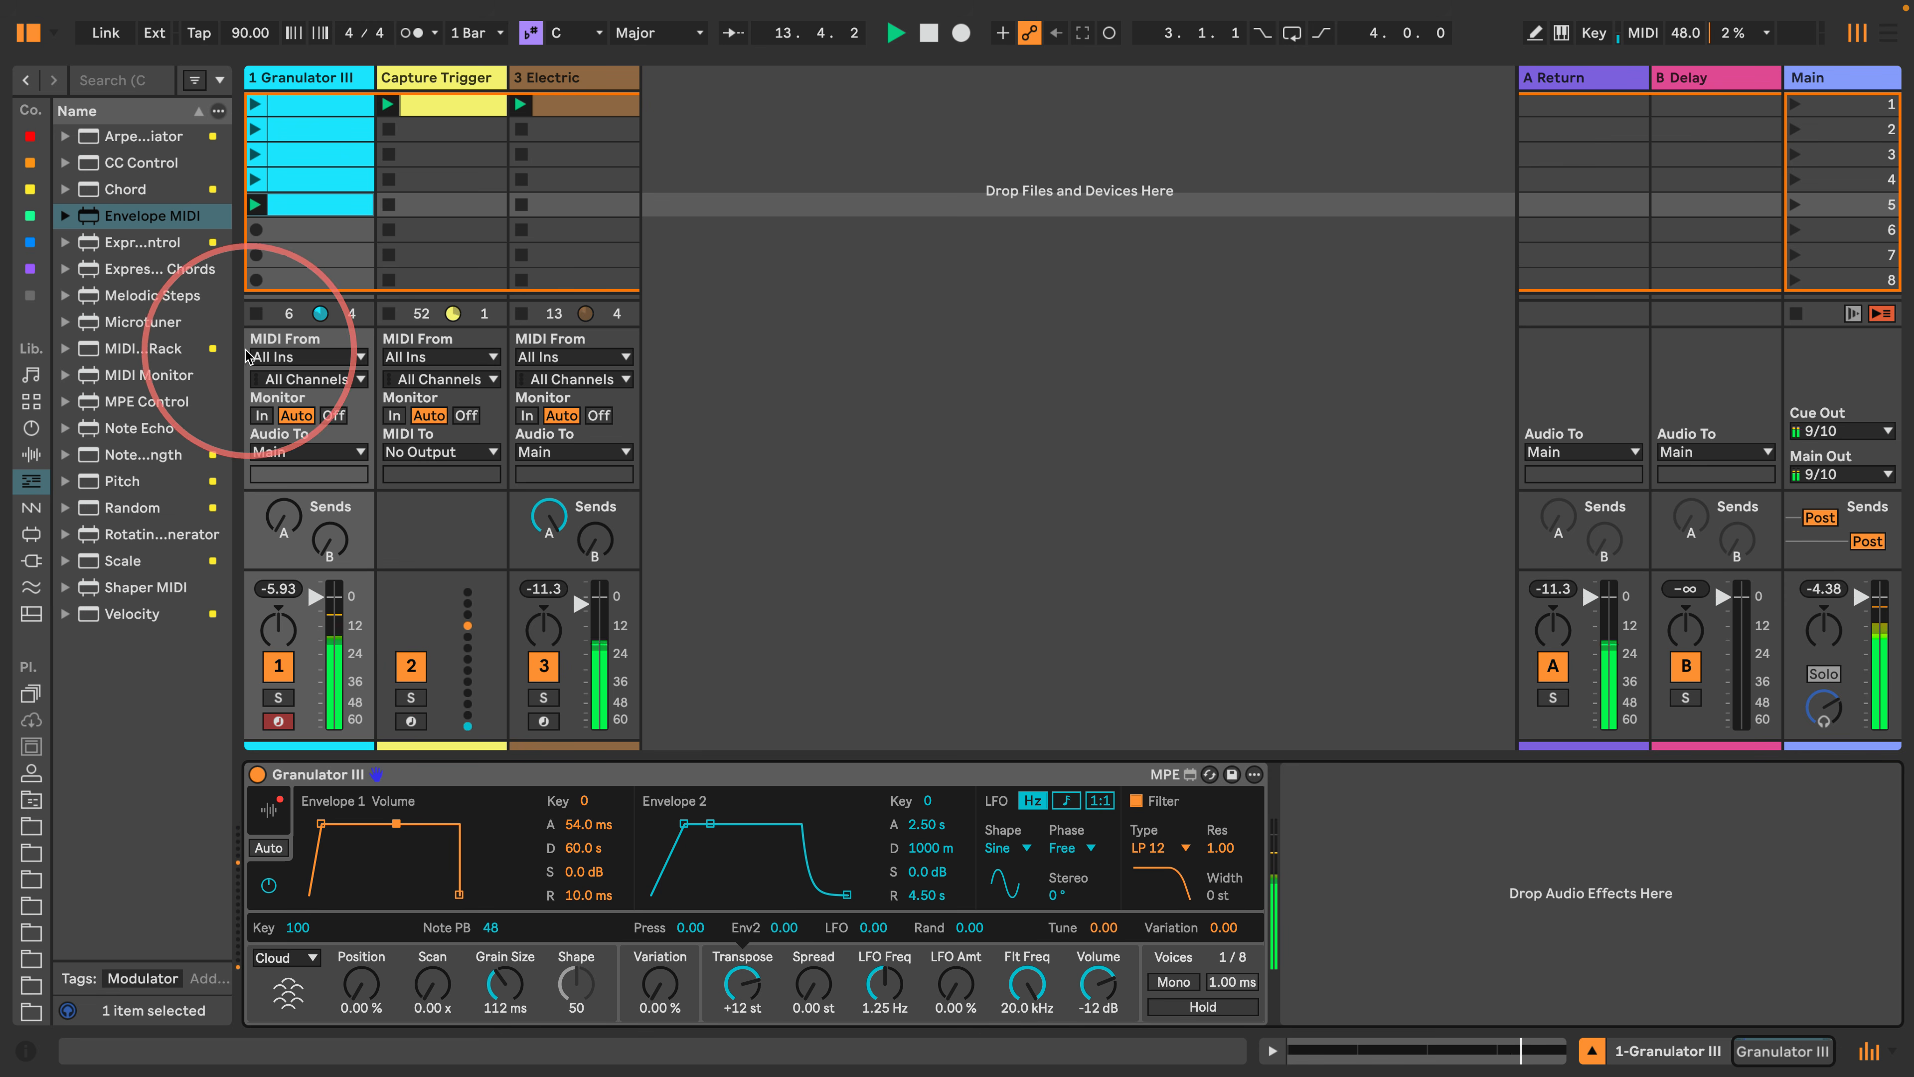
Replace the Electric instrument on the third track with Meld, then audition it with the Main volume lowered to -7.7 dB.
key("ctrl+alt+b")
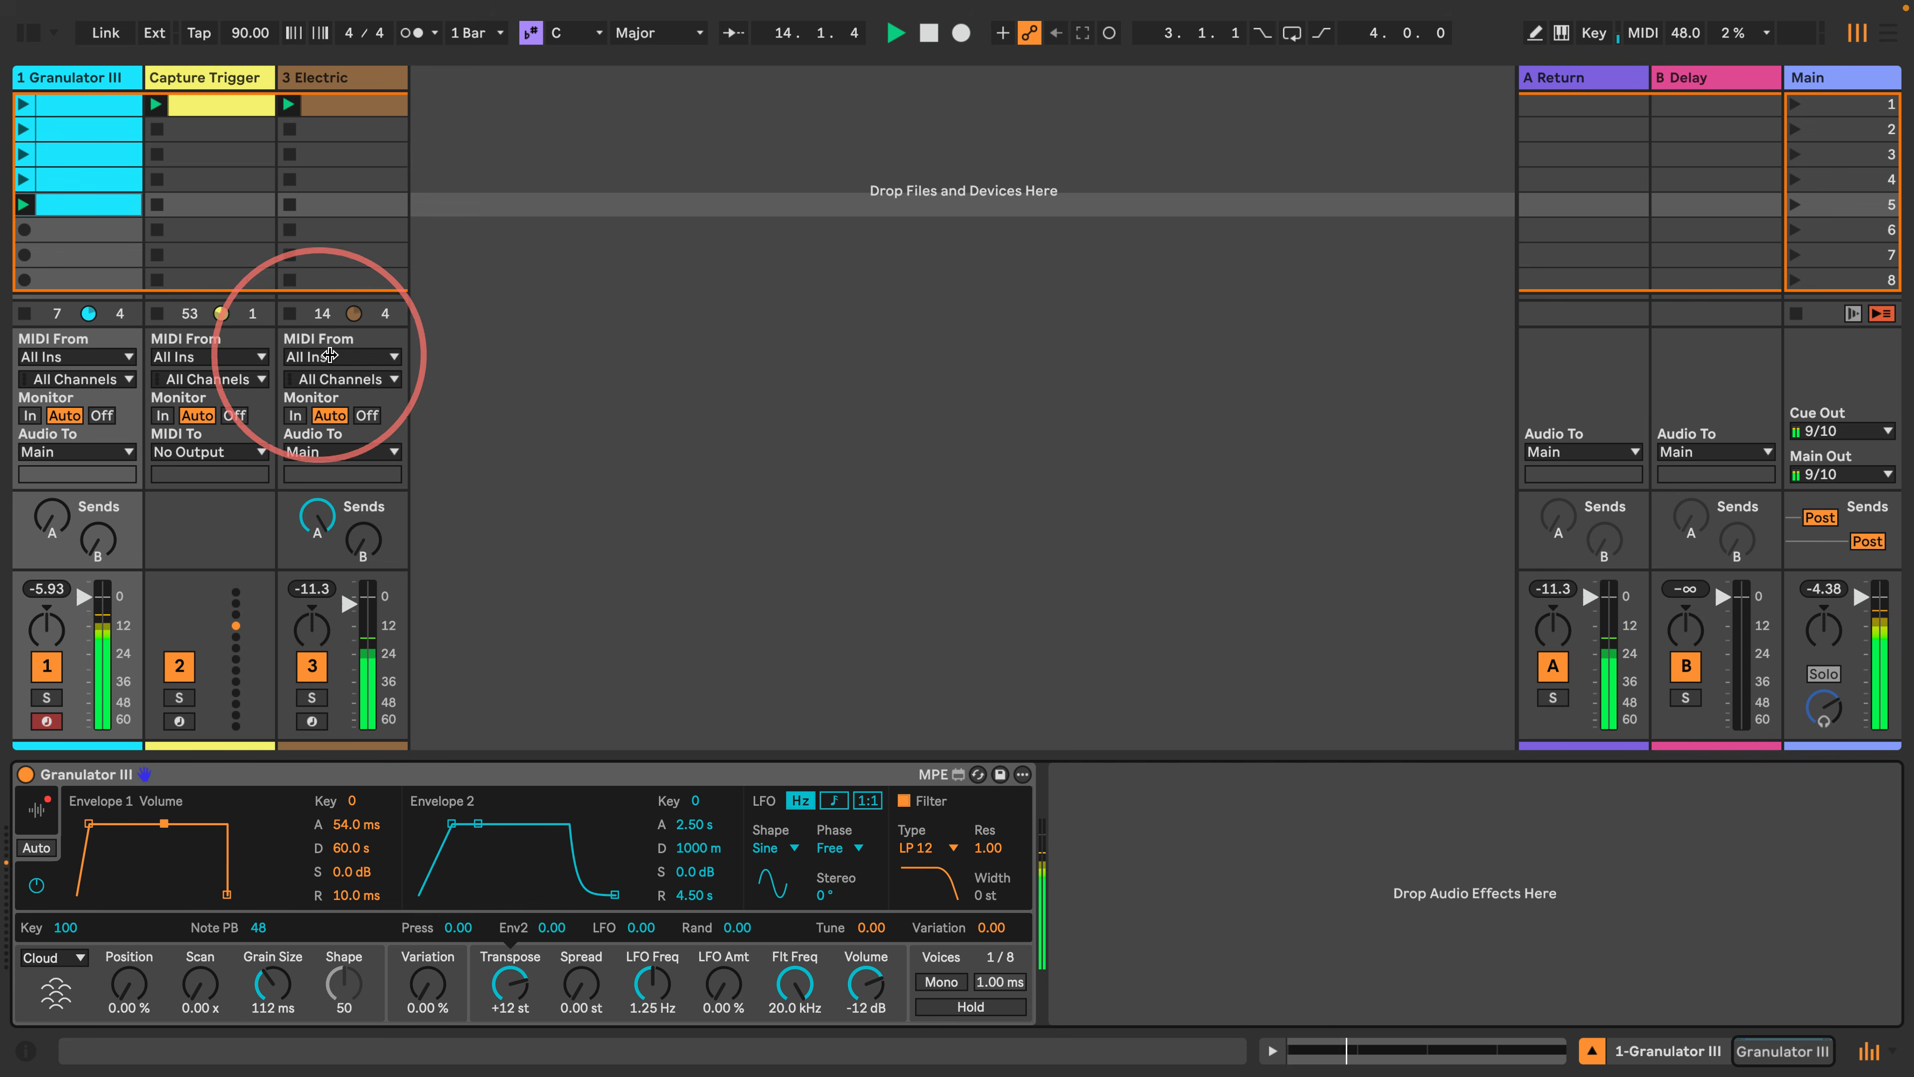
left_click(31, 34)
key("space")
left_click(539, 79)
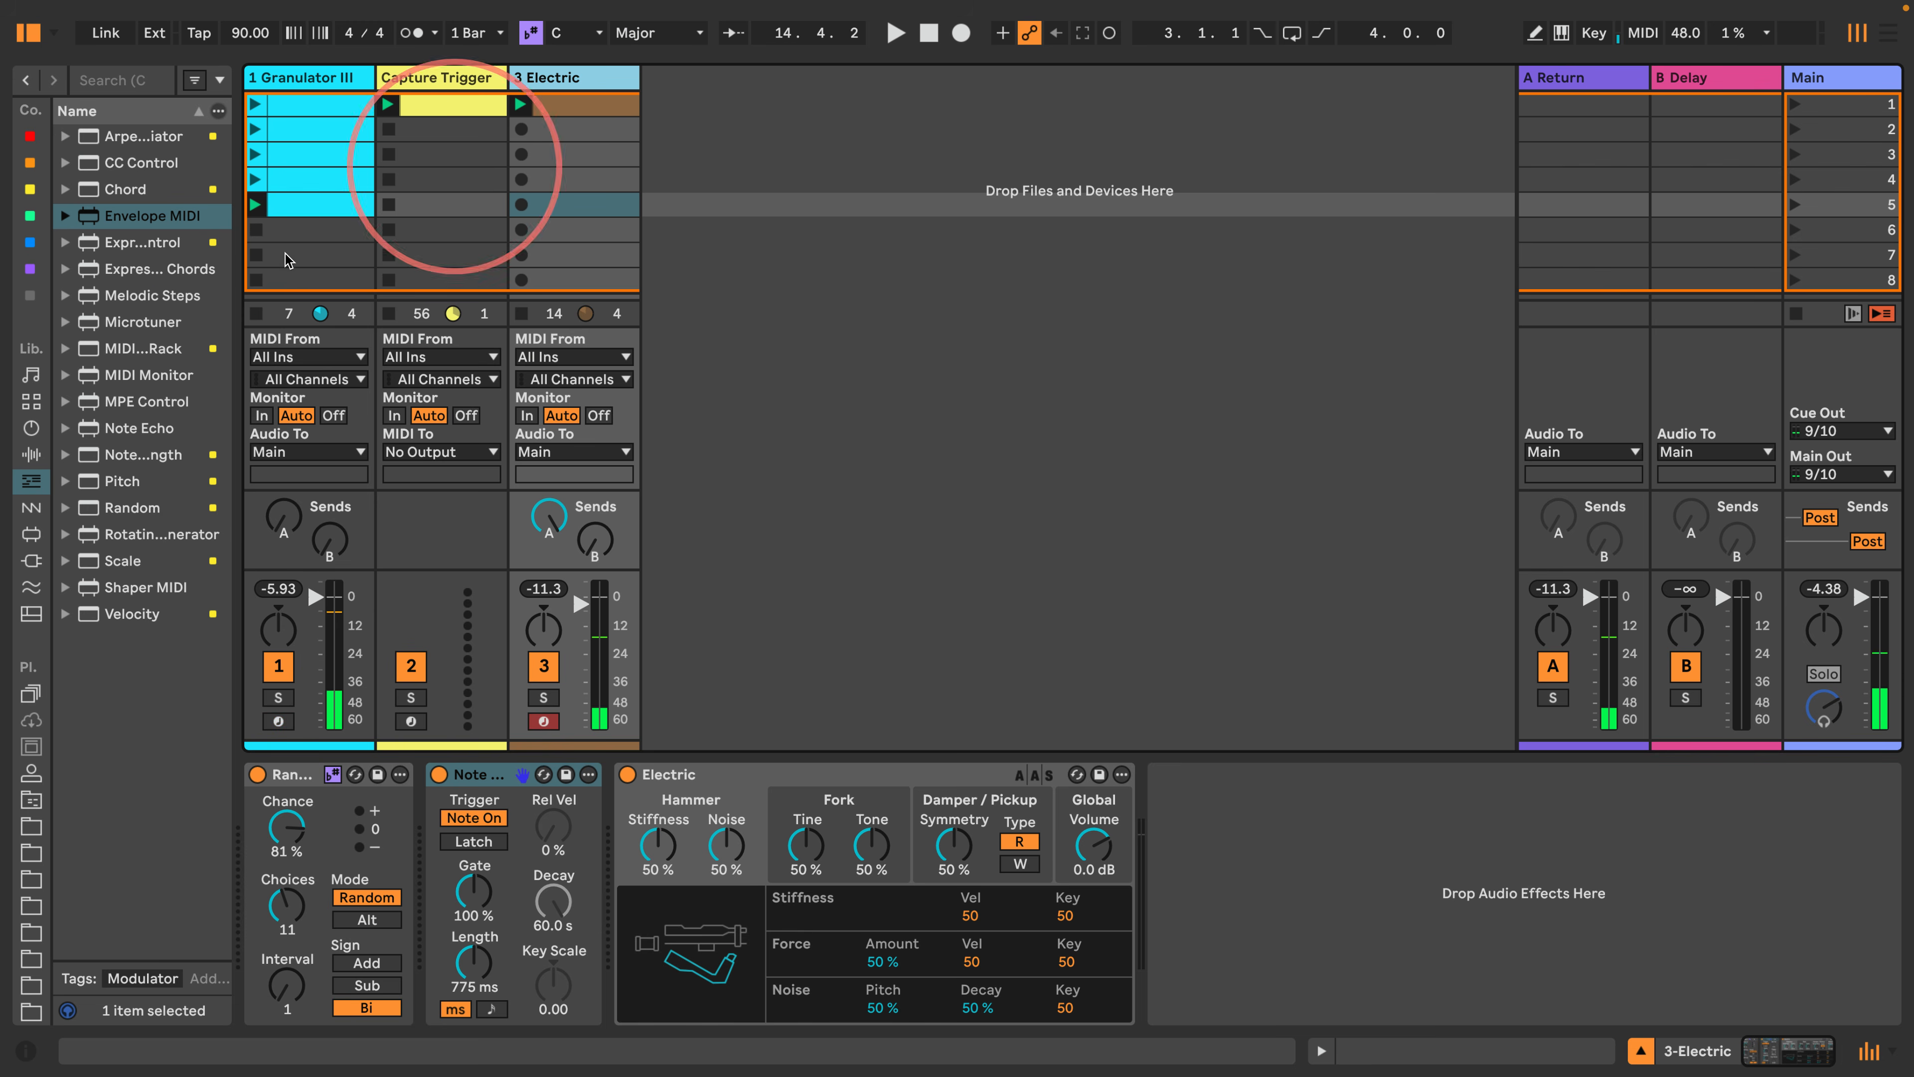
left_click(31, 427)
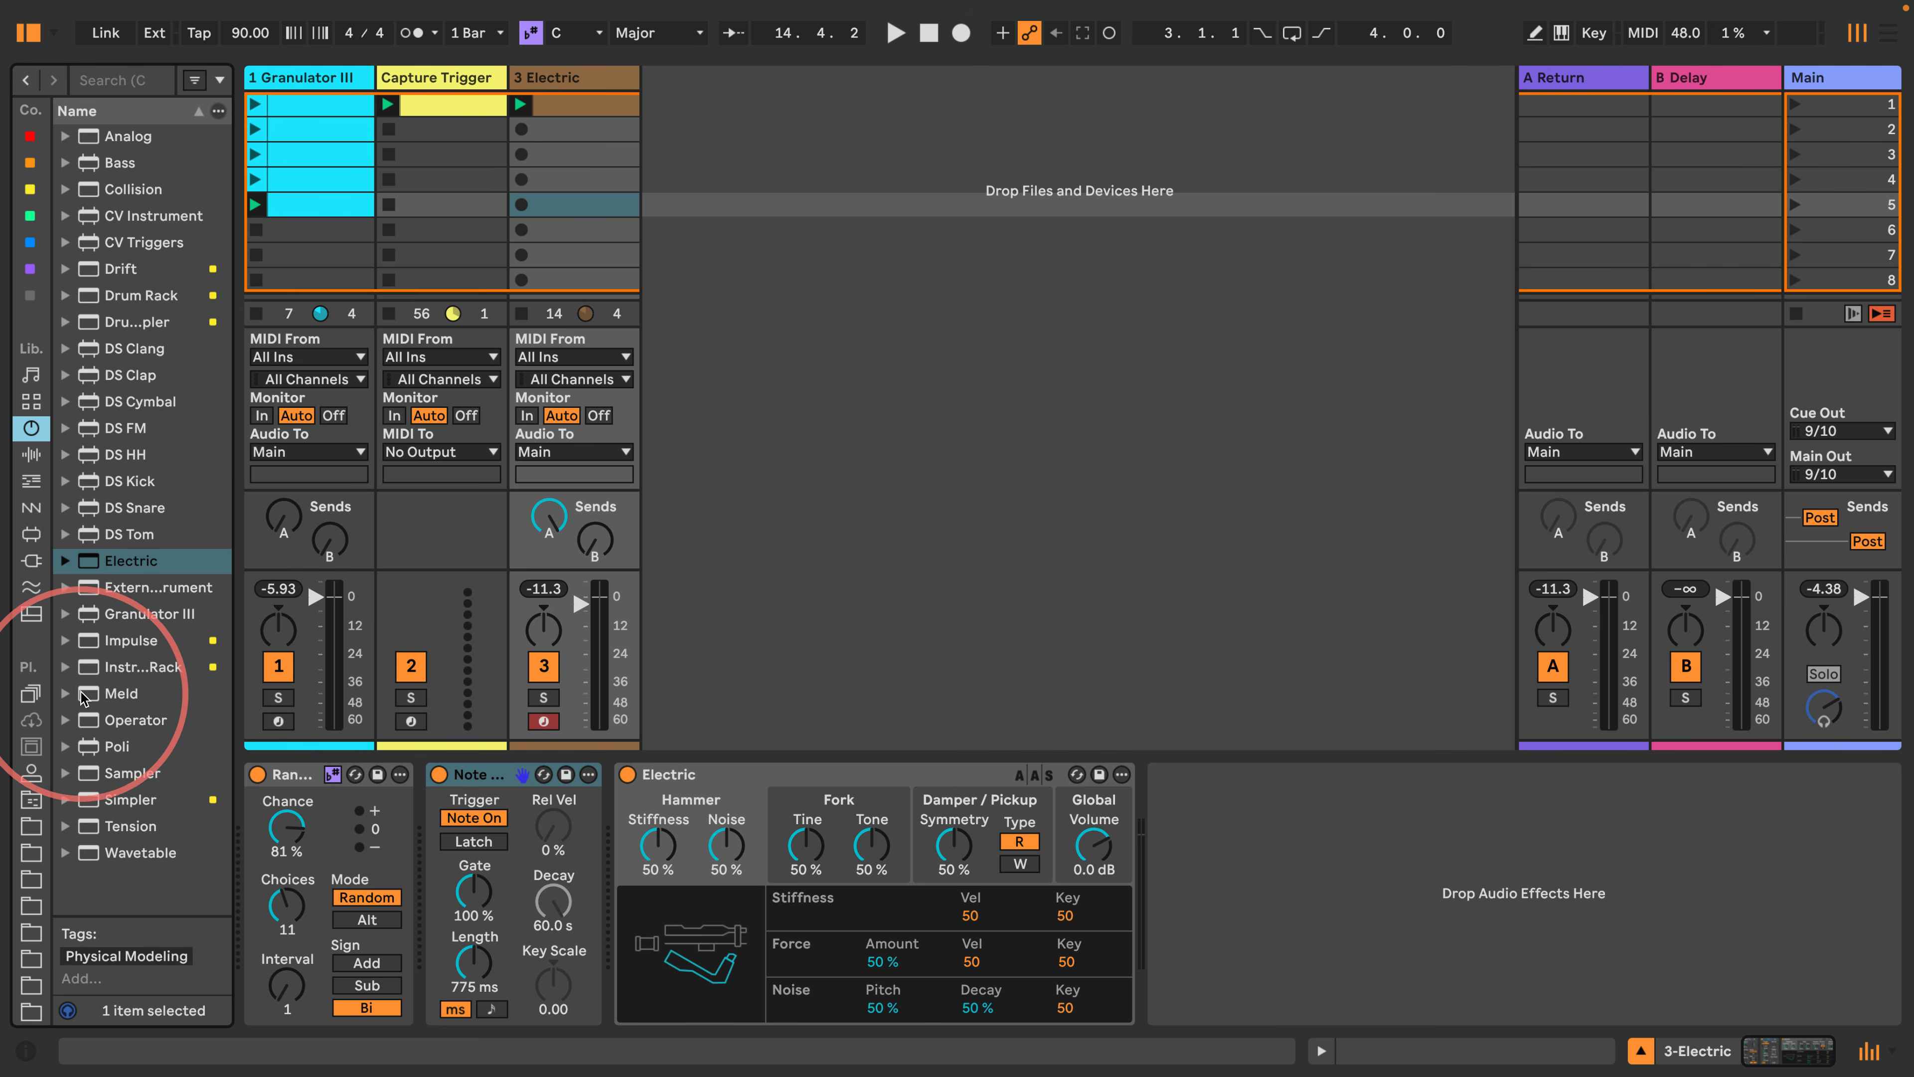
left_click_drag(98, 693, 757, 784)
key("space")
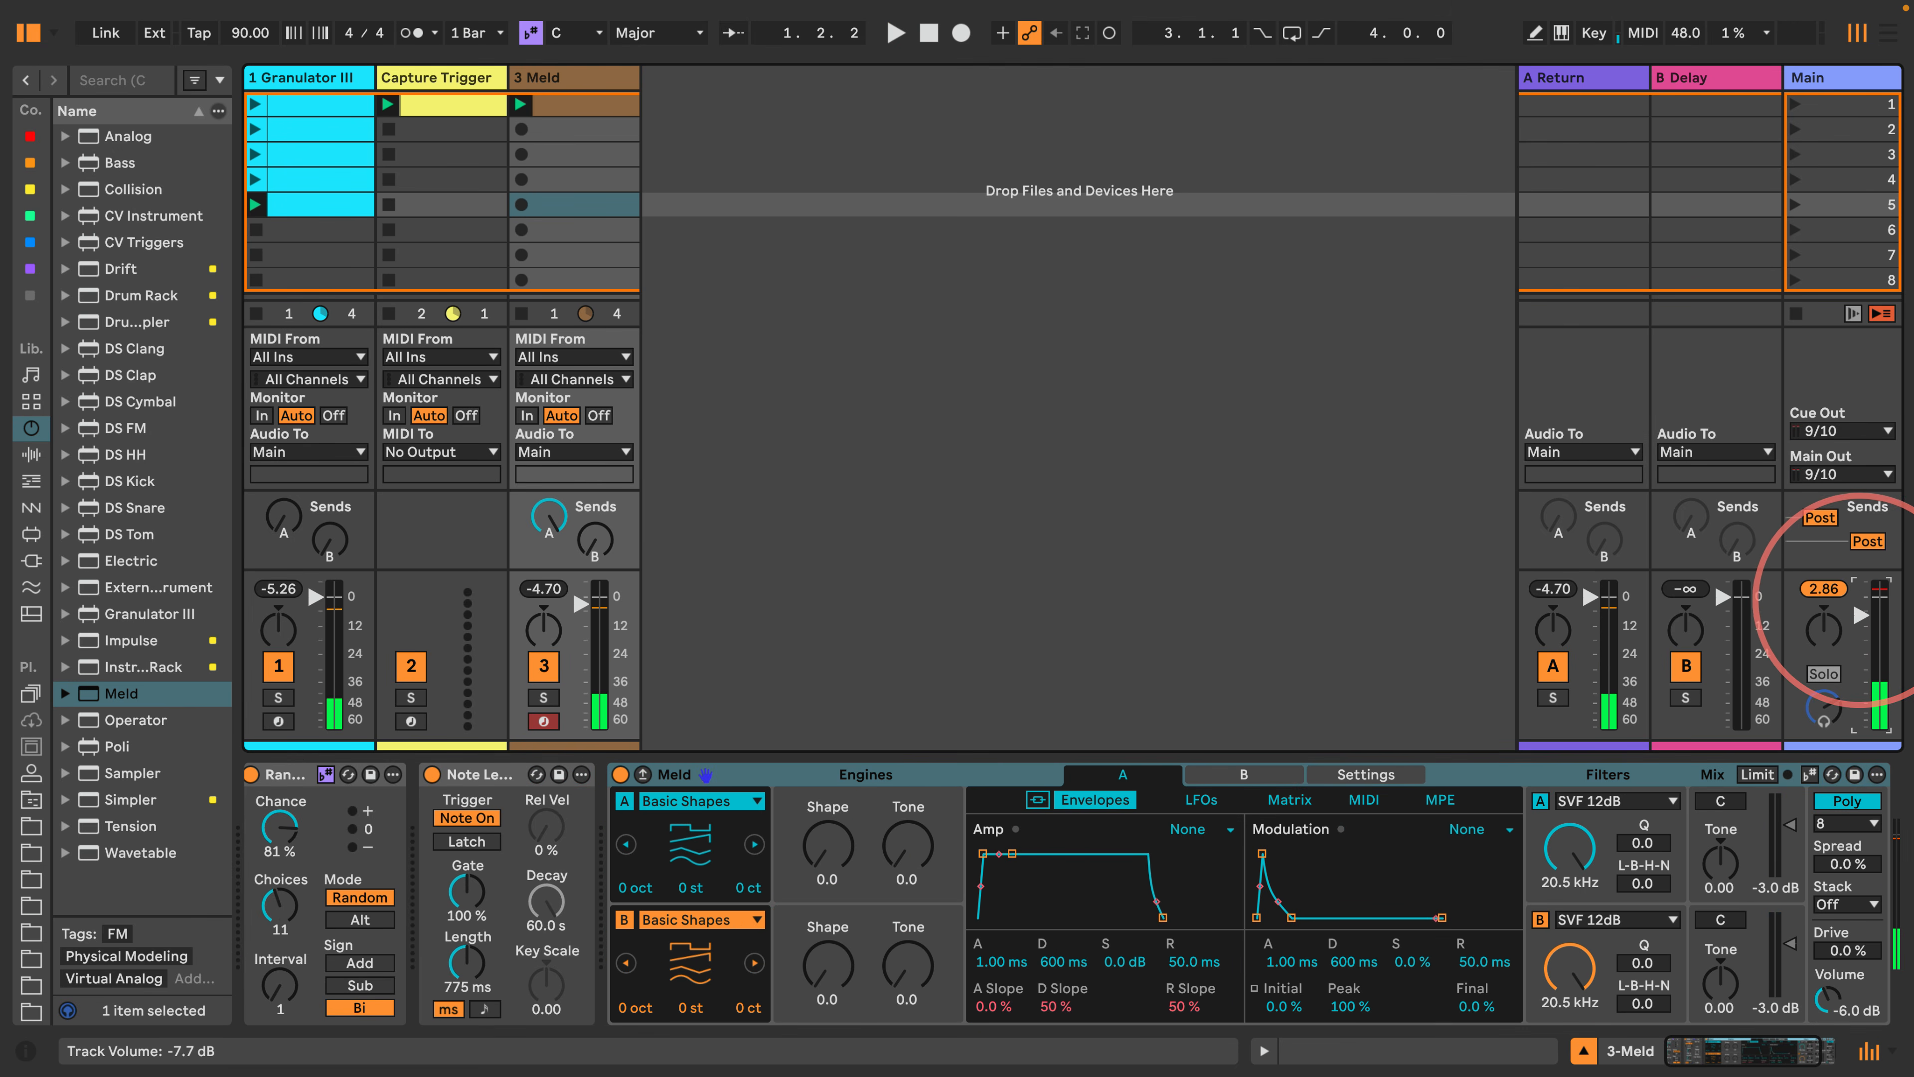
Disable Meld's engine B, set engine A's Shape to 32.5, and shape its Amp envelope with Decay 8.99 s, Sustain -inf dB and D Slope 100%.
left_click_drag(1012, 852, 1013, 920)
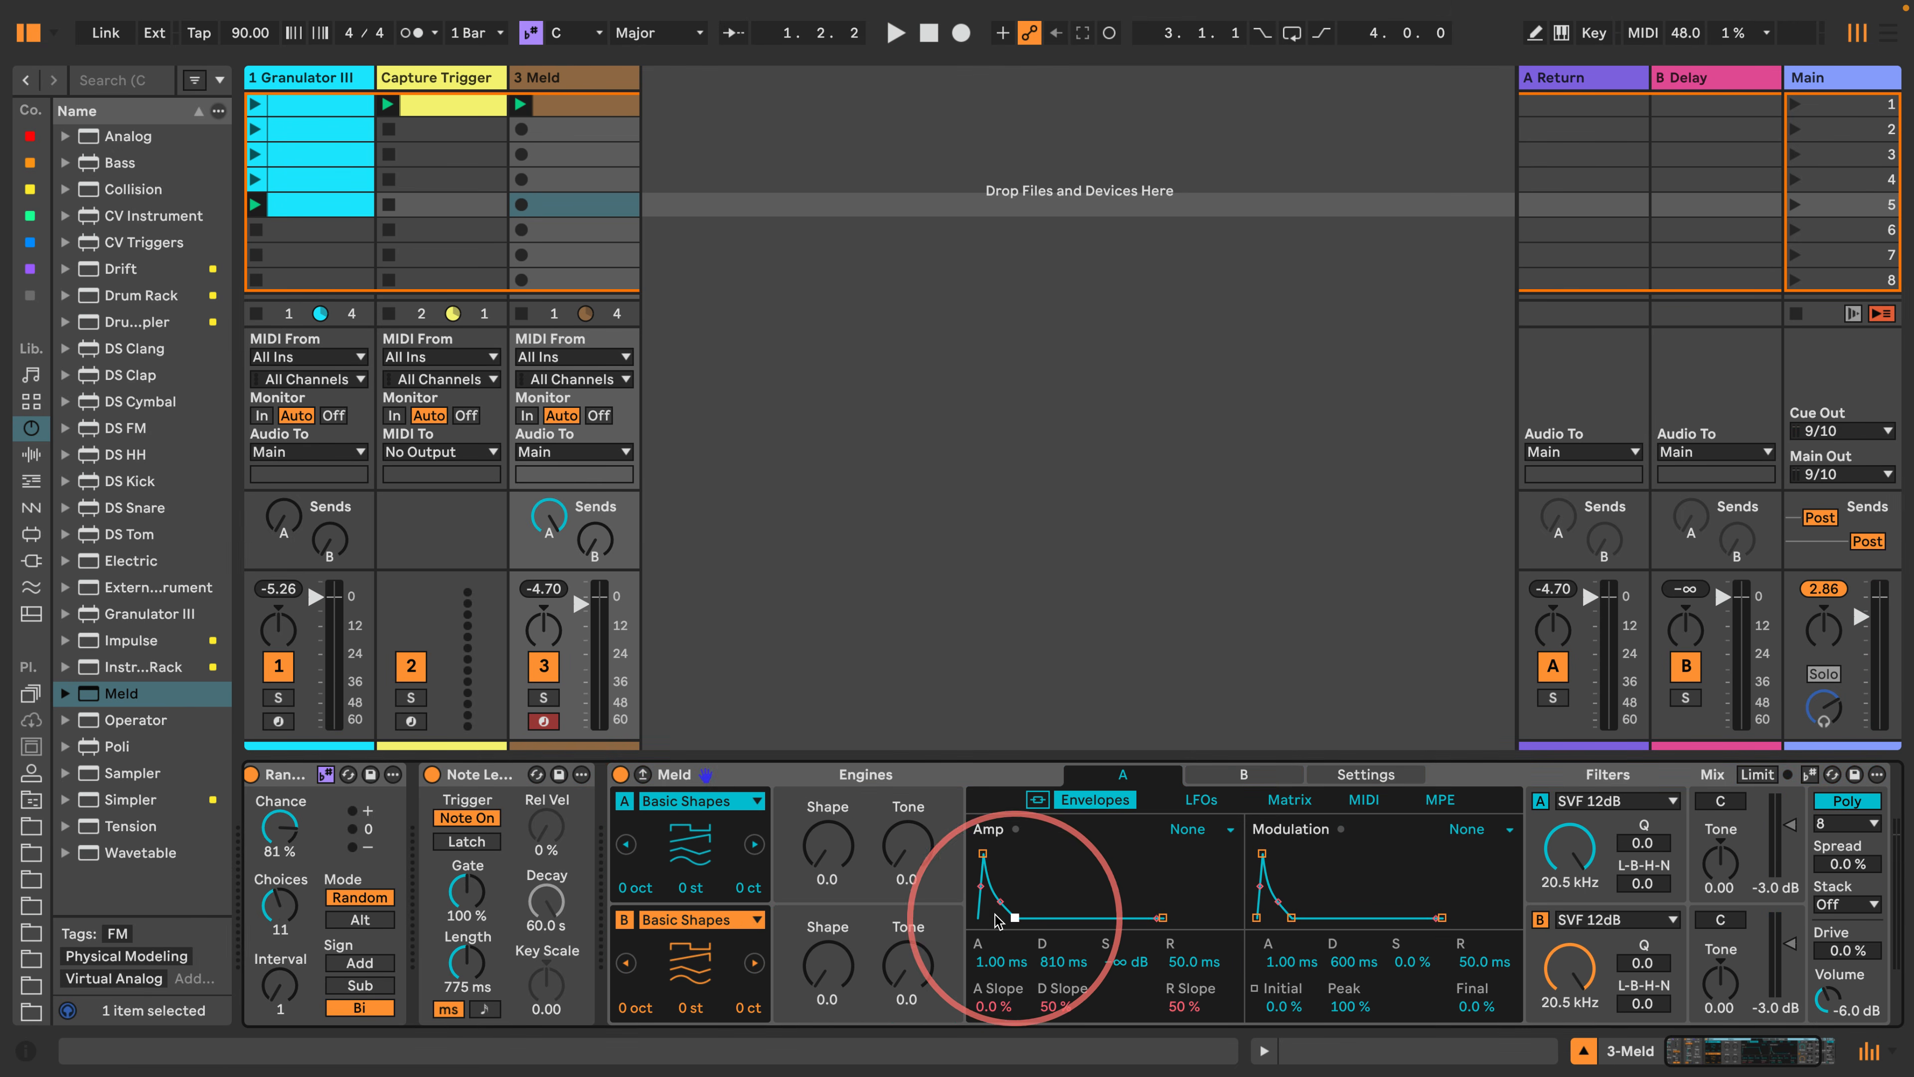
left_click(624, 921)
key("space")
mouse_move(831, 850)
left_mouse_down()
mouse_move(832, 823)
mouse_move(824, 856)
left_mouse_up()
mouse_move(1013, 917)
left_mouse_down()
mouse_move(1041, 915)
mouse_move(1012, 917)
left_mouse_up()
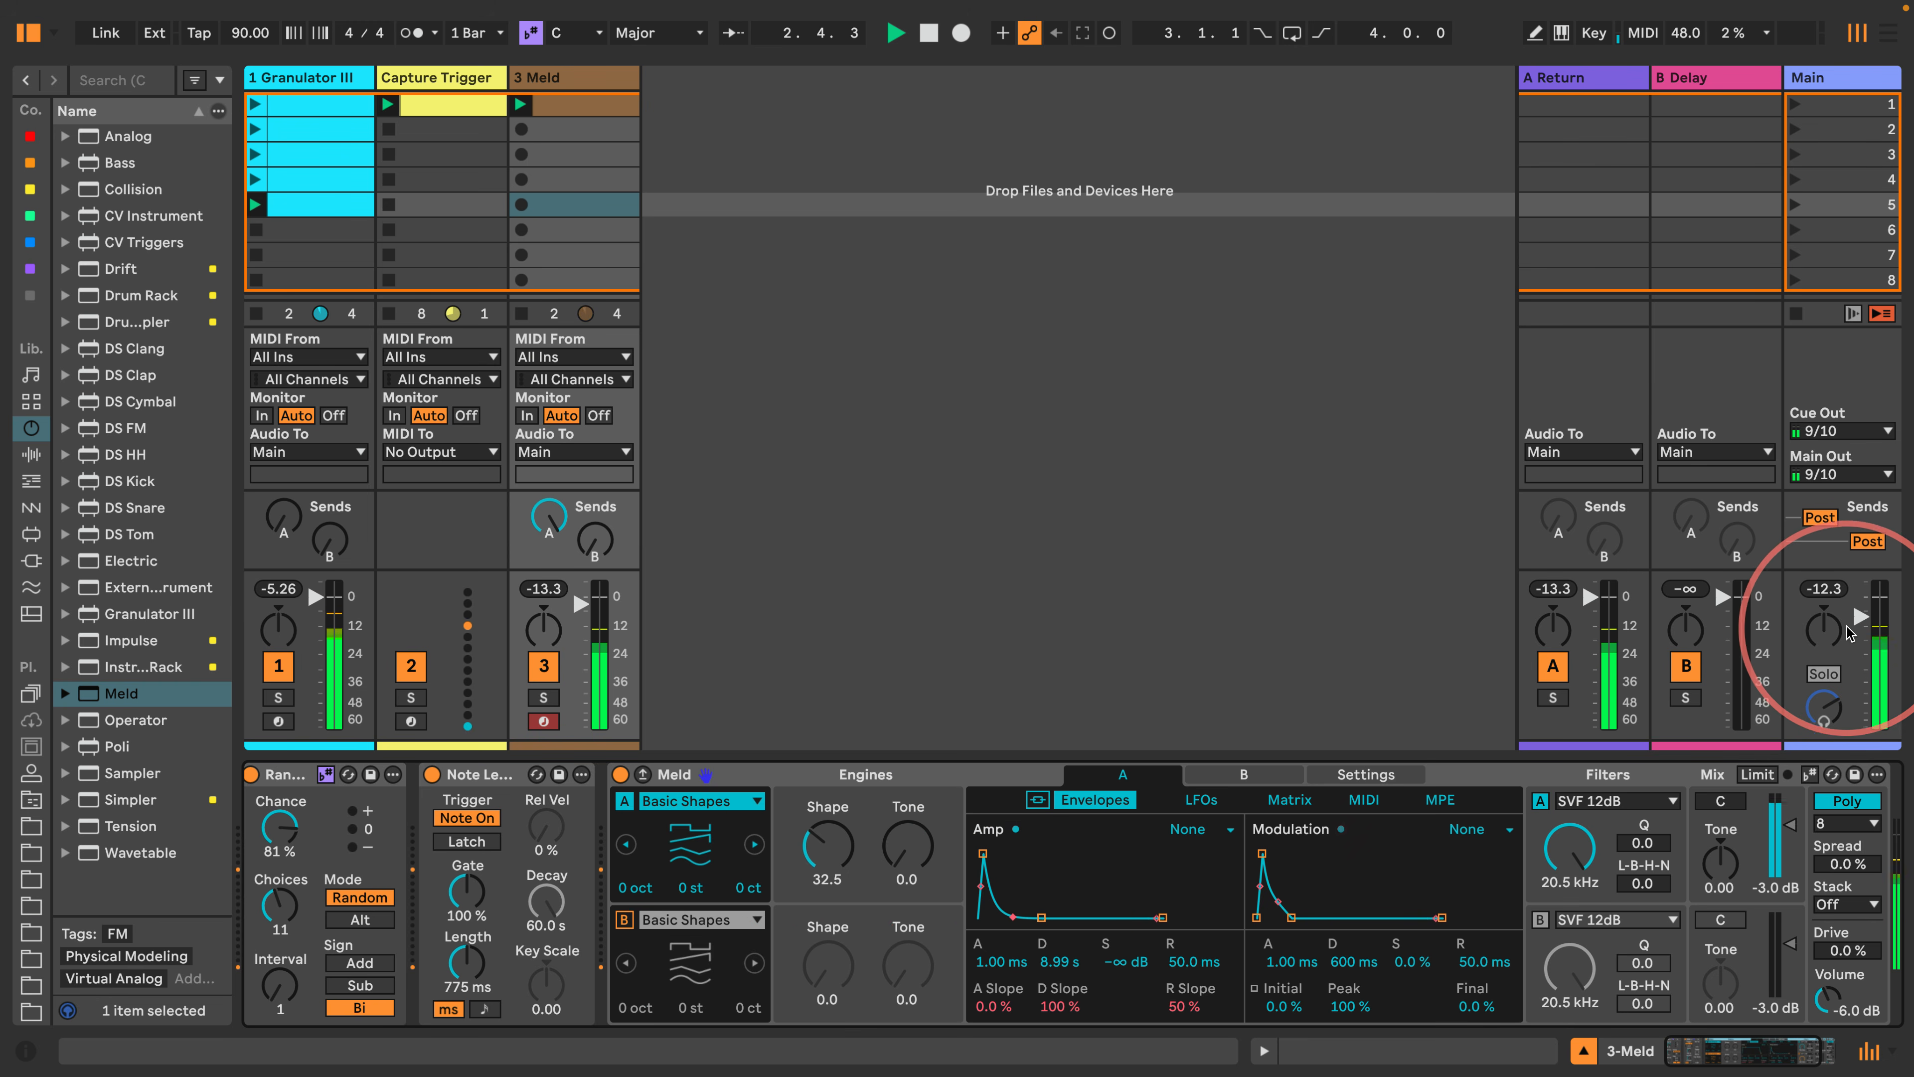
Raise the Main volume and set Meld's Amp envelope to Decay 4.34 s, Sustain -22 dB and Release 4.72 s.
left_click_drag(1854, 616, 1855, 608)
left_click_drag(1041, 918, 1031, 898)
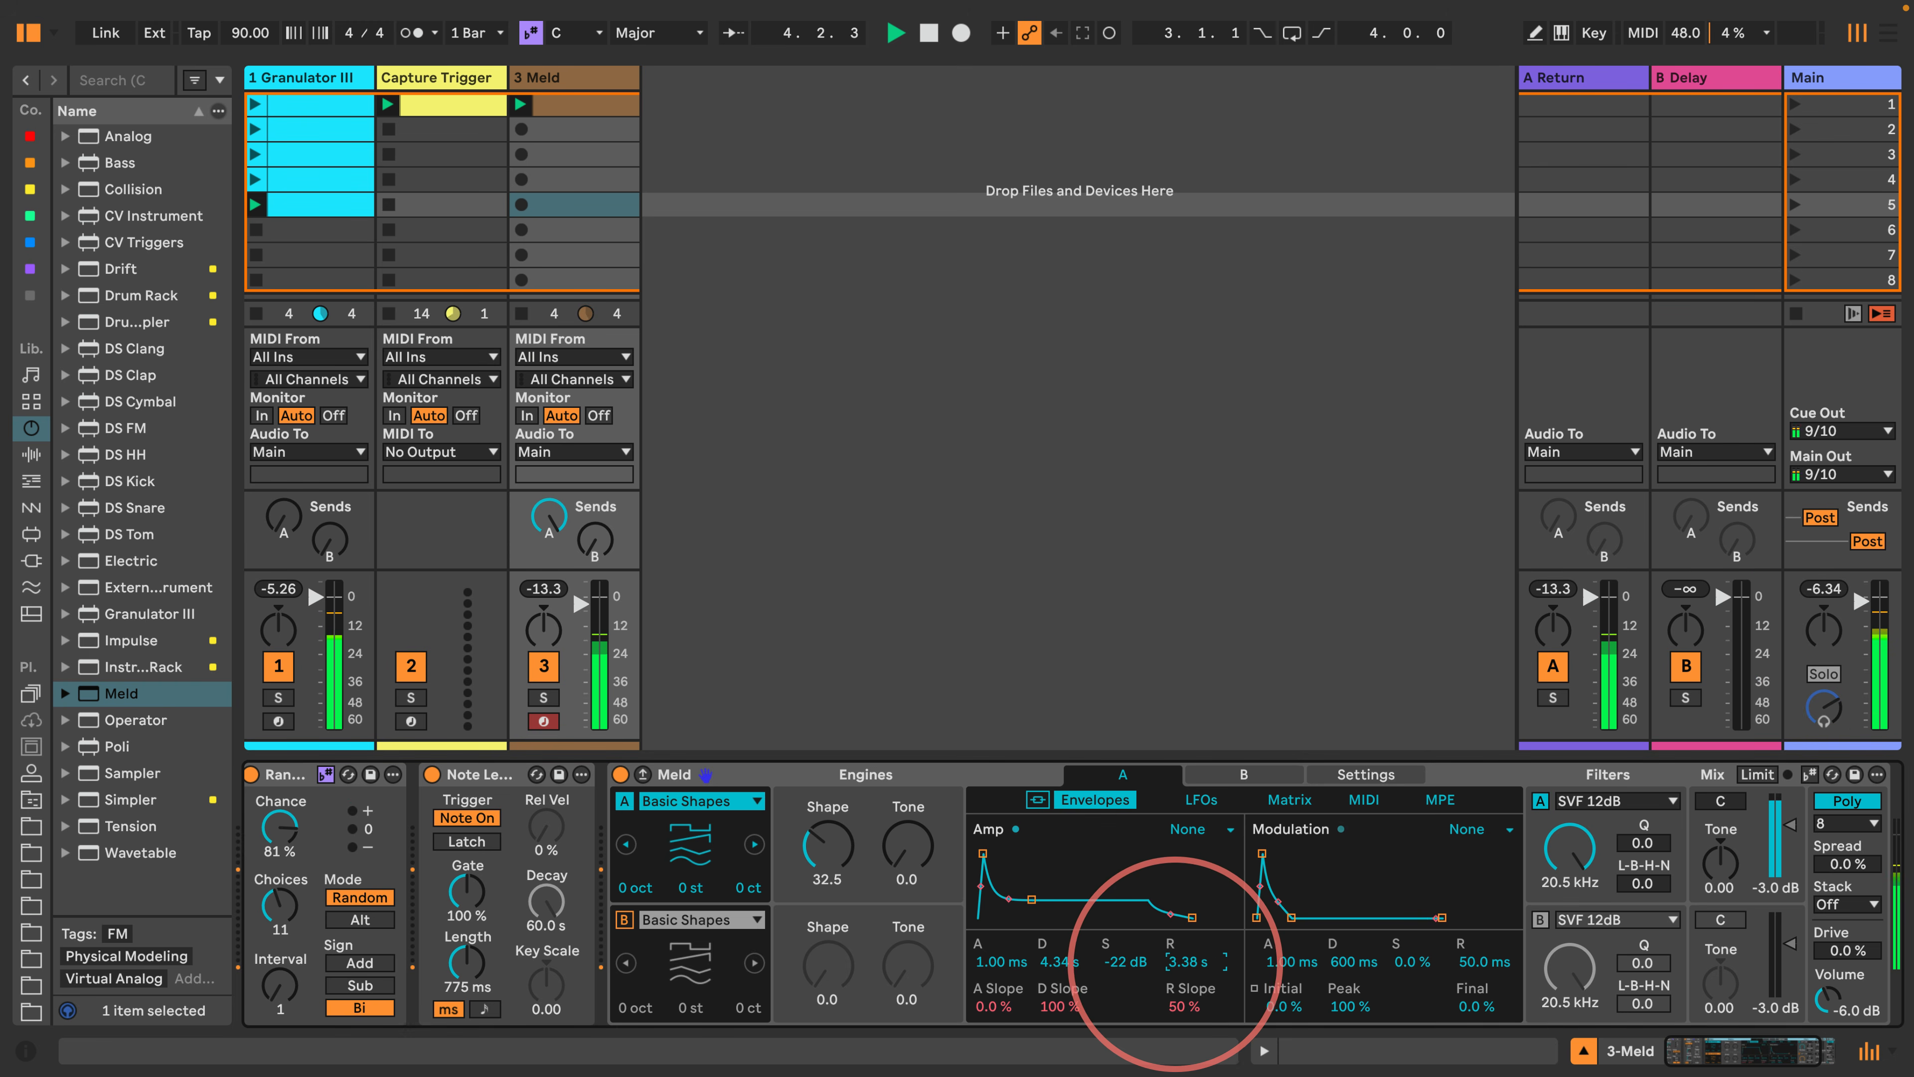
left_click_drag(1187, 962, 1187, 943)
Delete the Note Length effect from the Meld track.
left_click(474, 777)
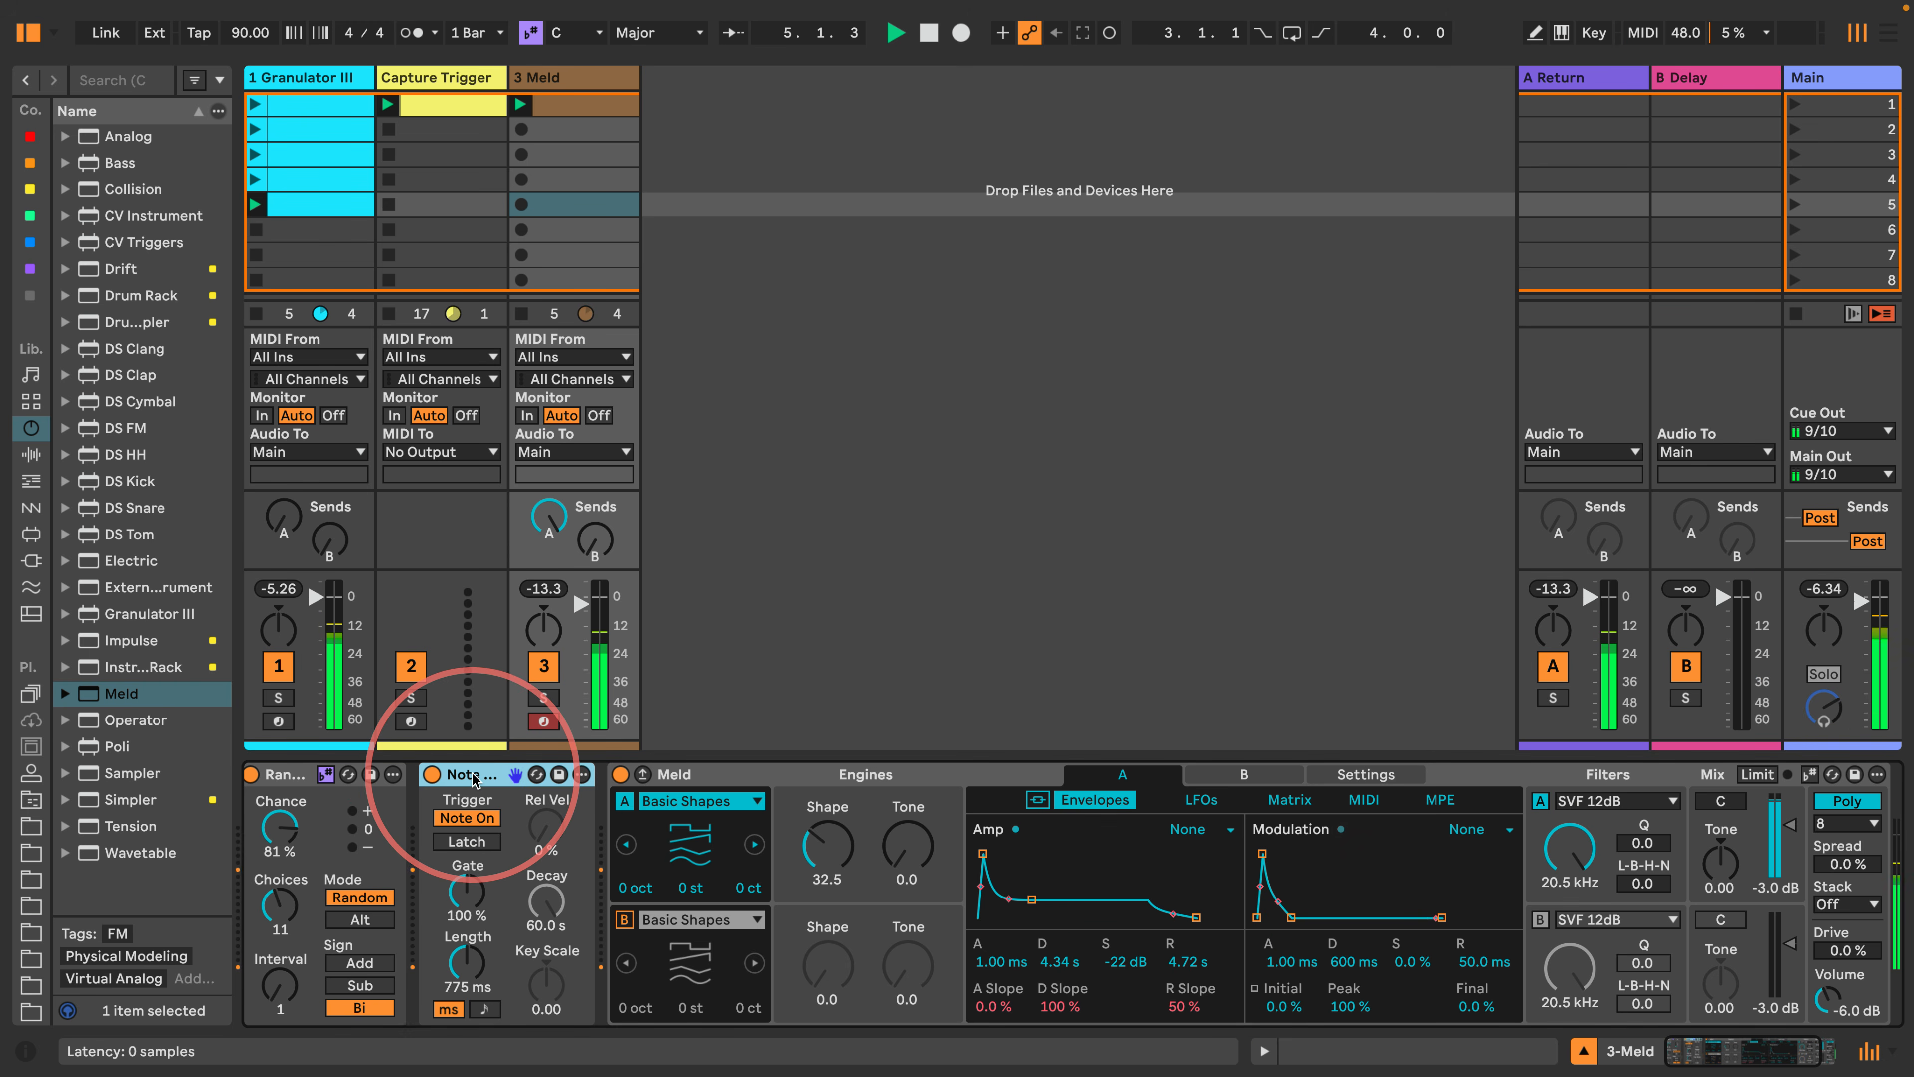
key("Delete")
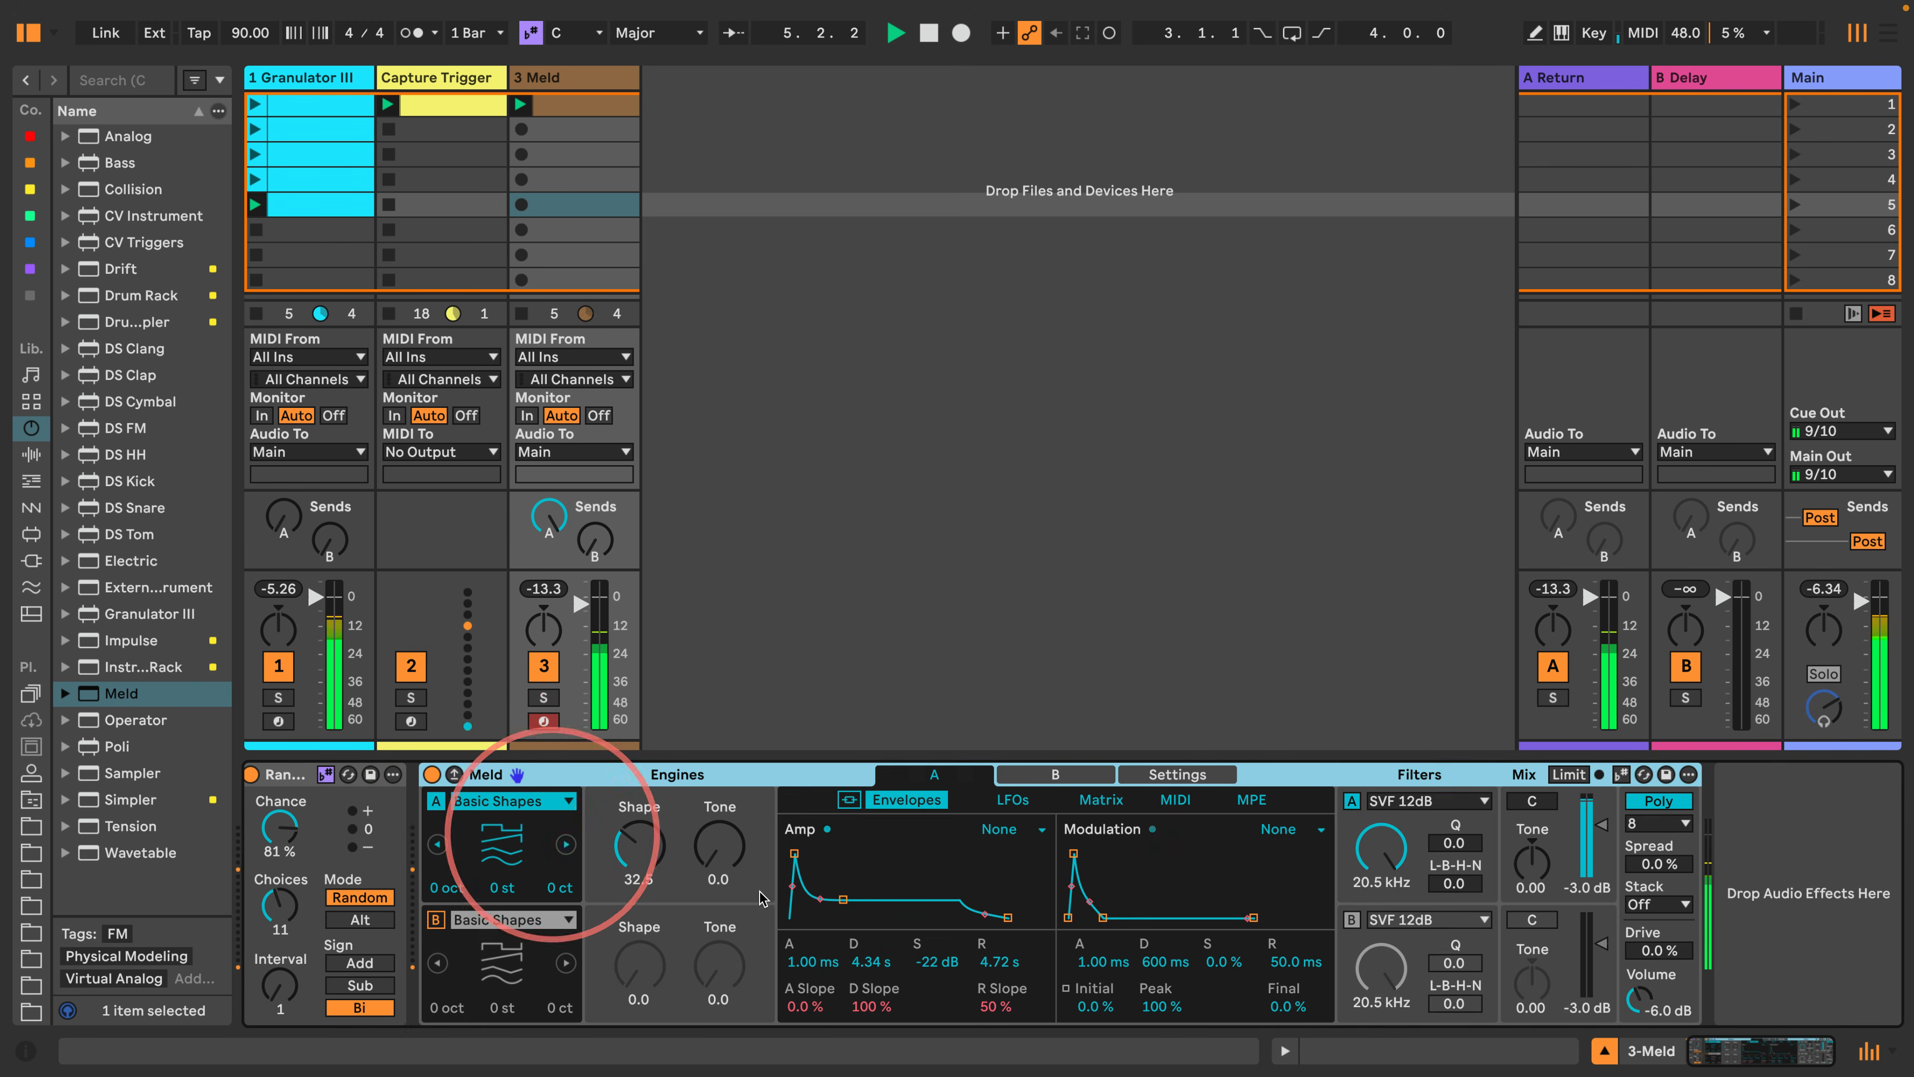
left_click(573, 601)
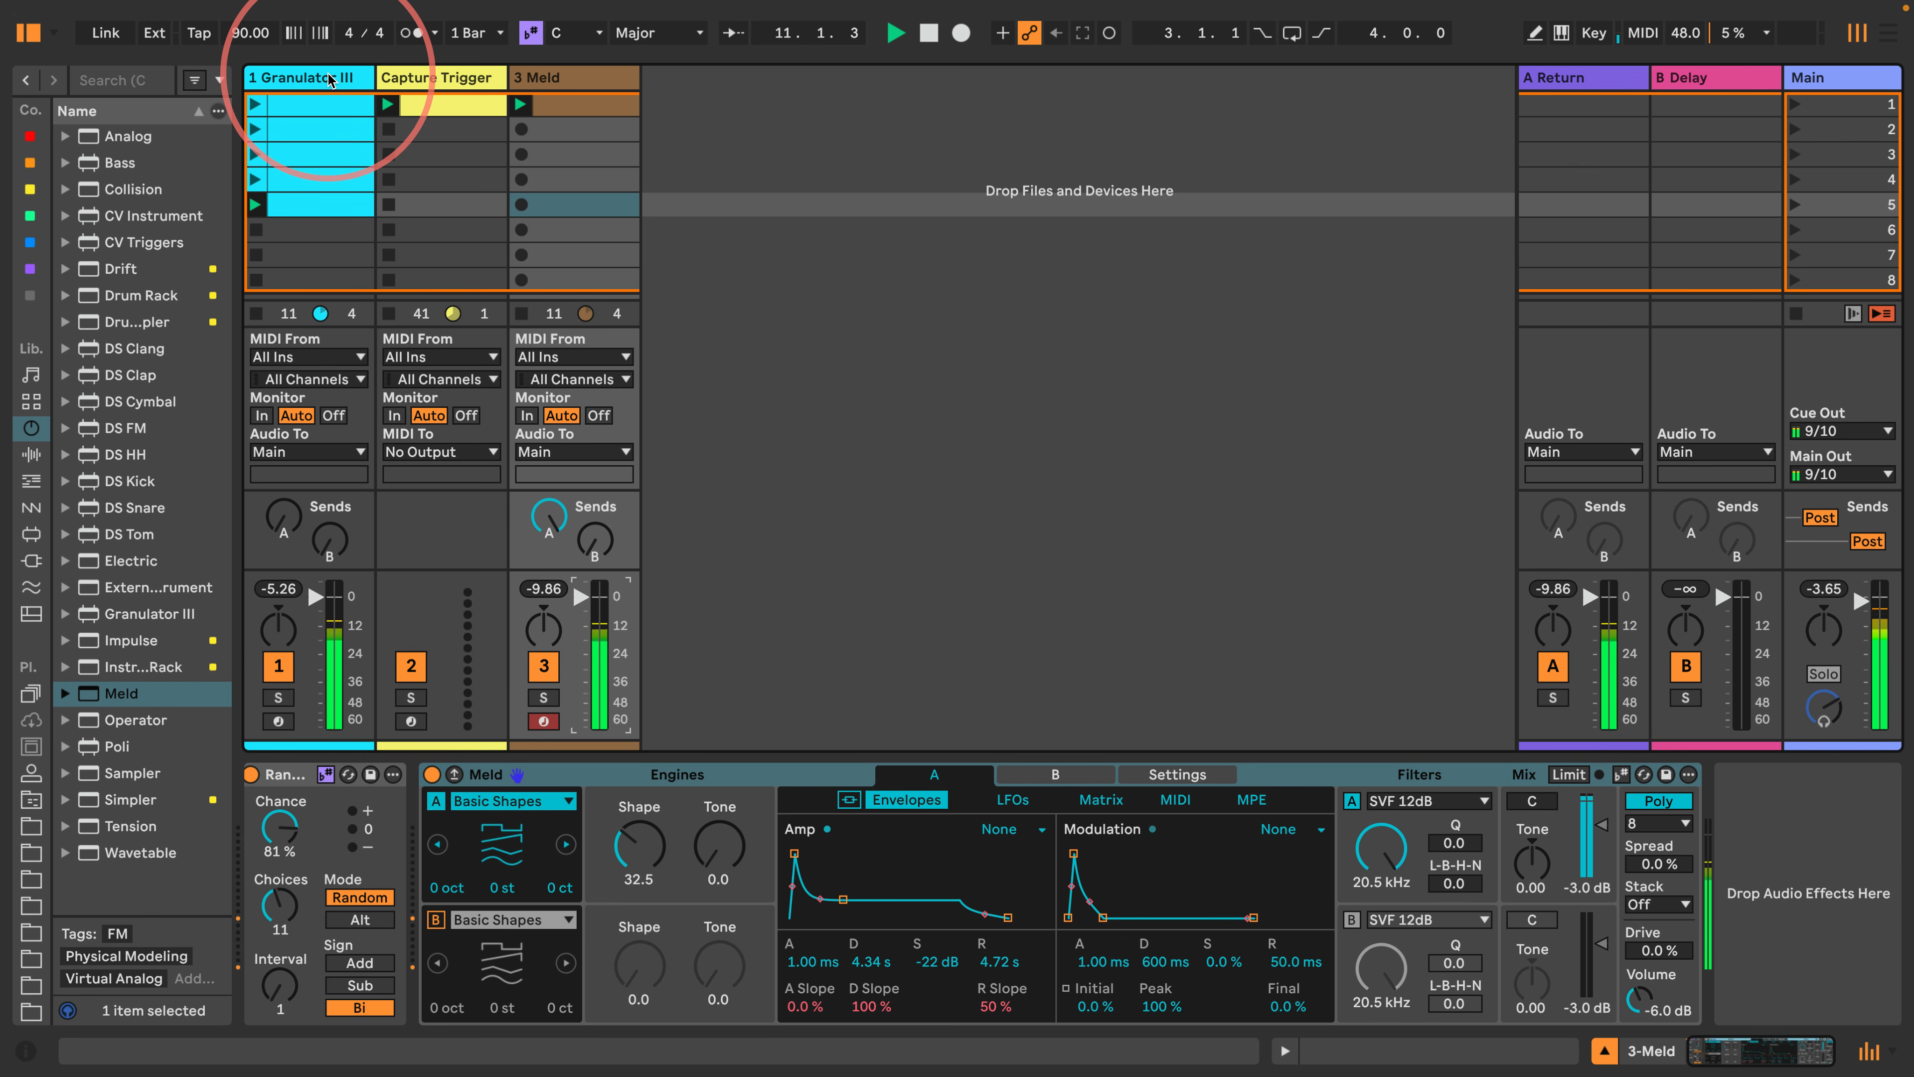
In Granulator III, set Scan to 0.50 x, Grain Size to 38.2 ms and grain Density to 20.
left_click(309, 77)
left_click(268, 809)
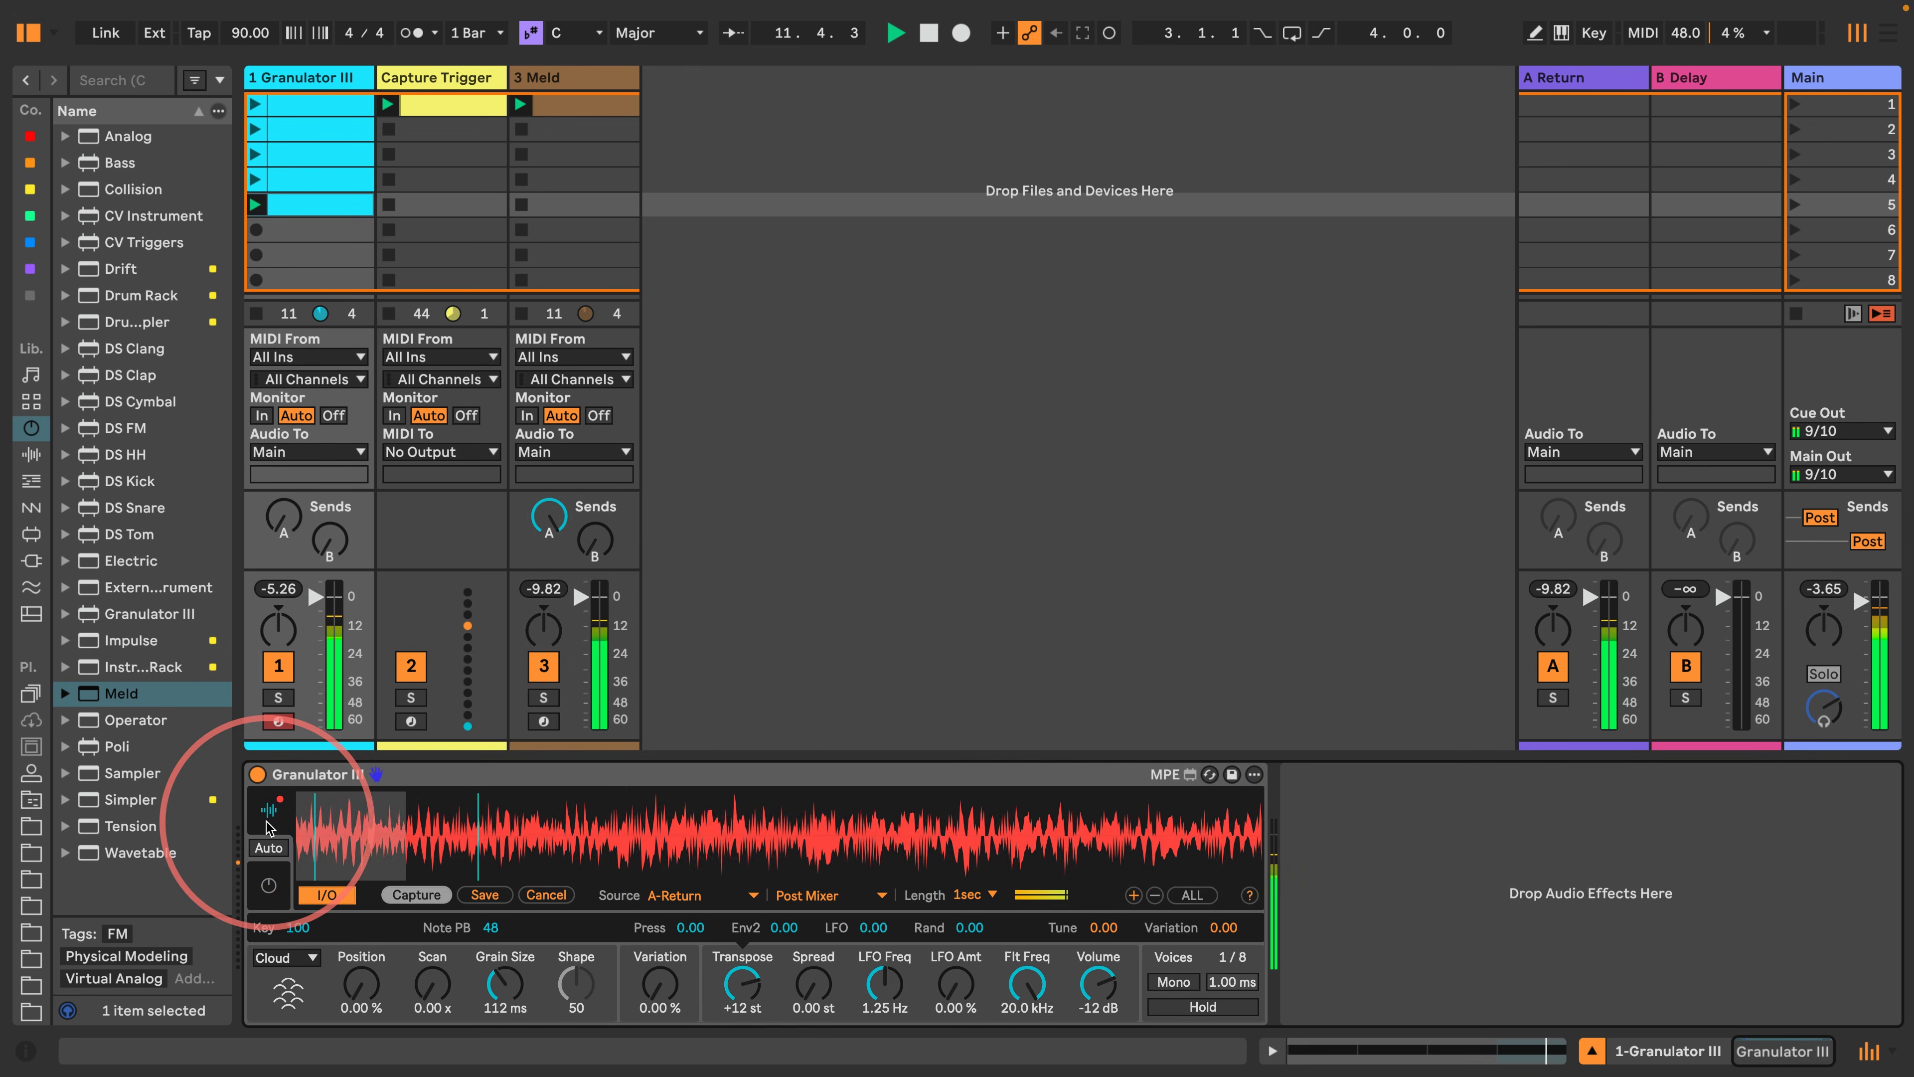
left_click_drag(354, 982, 431, 993)
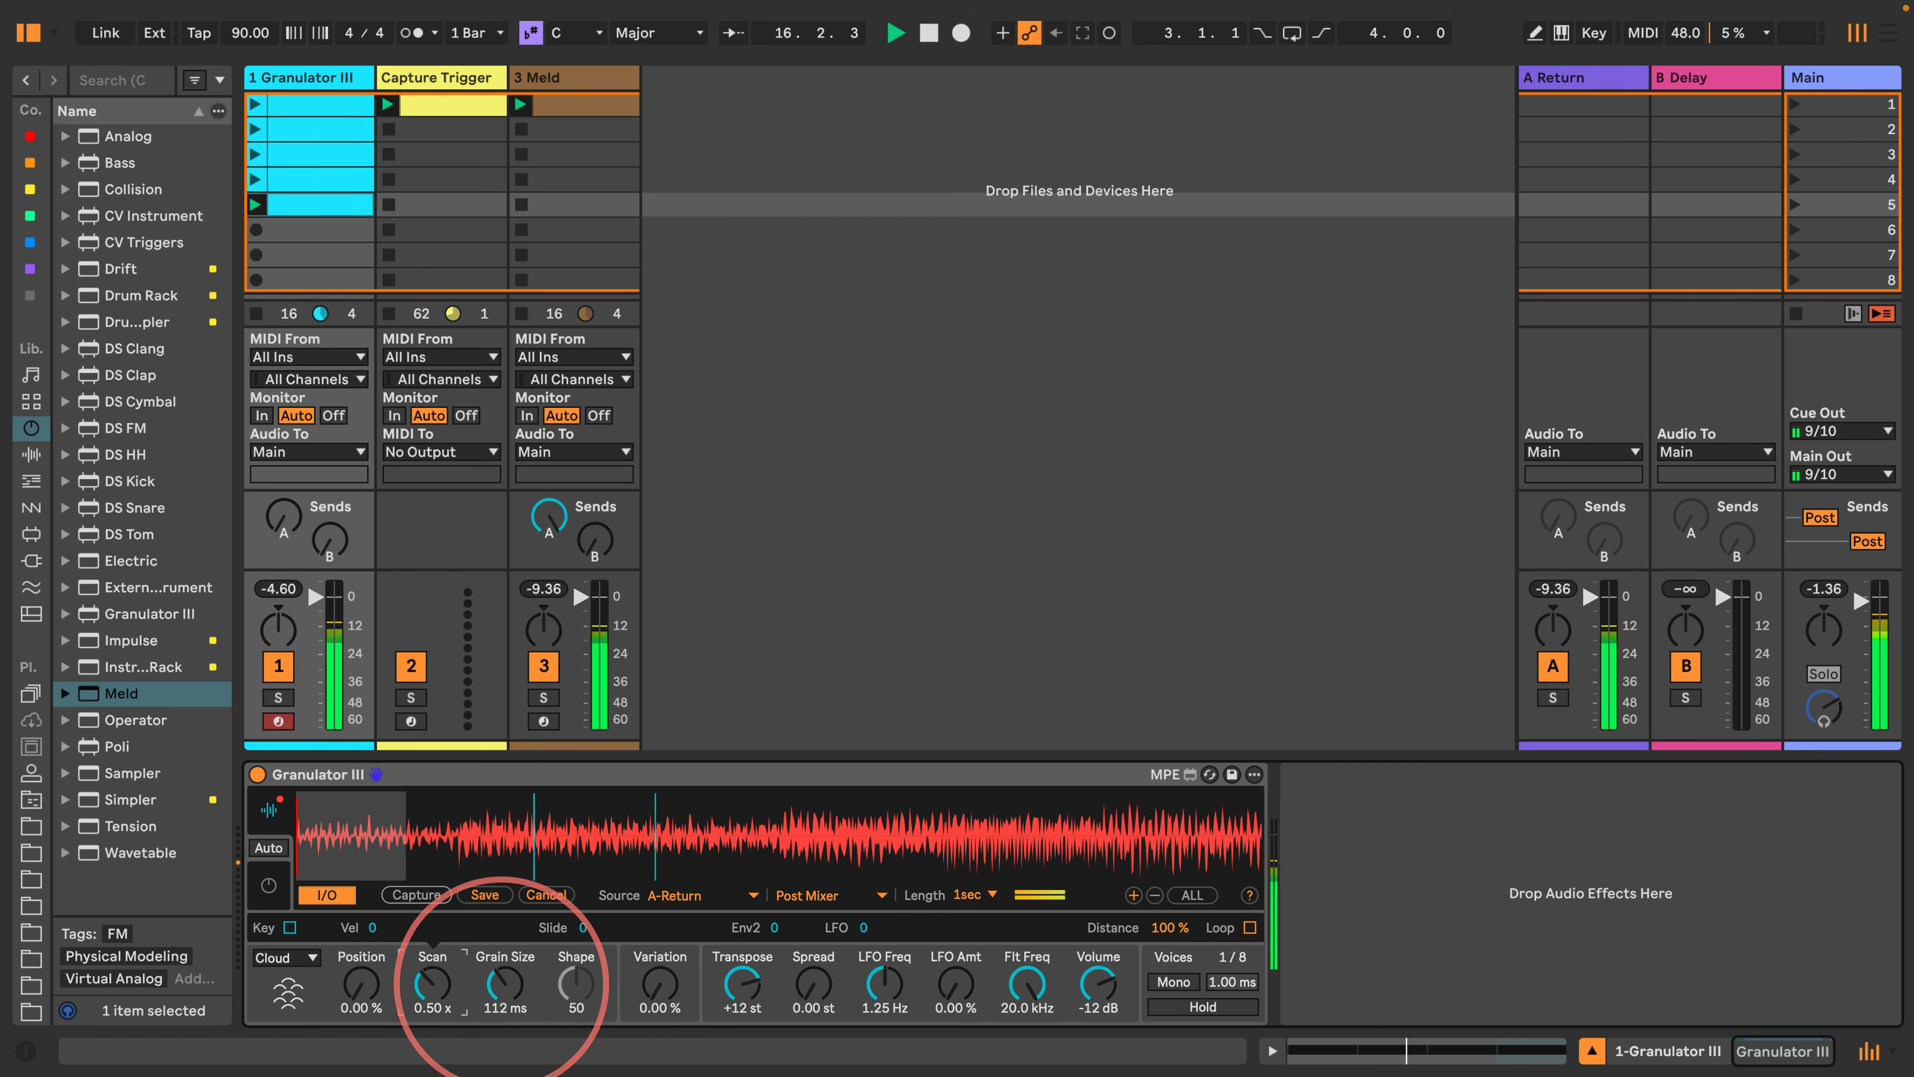
left_click_drag(502, 983, 486, 988)
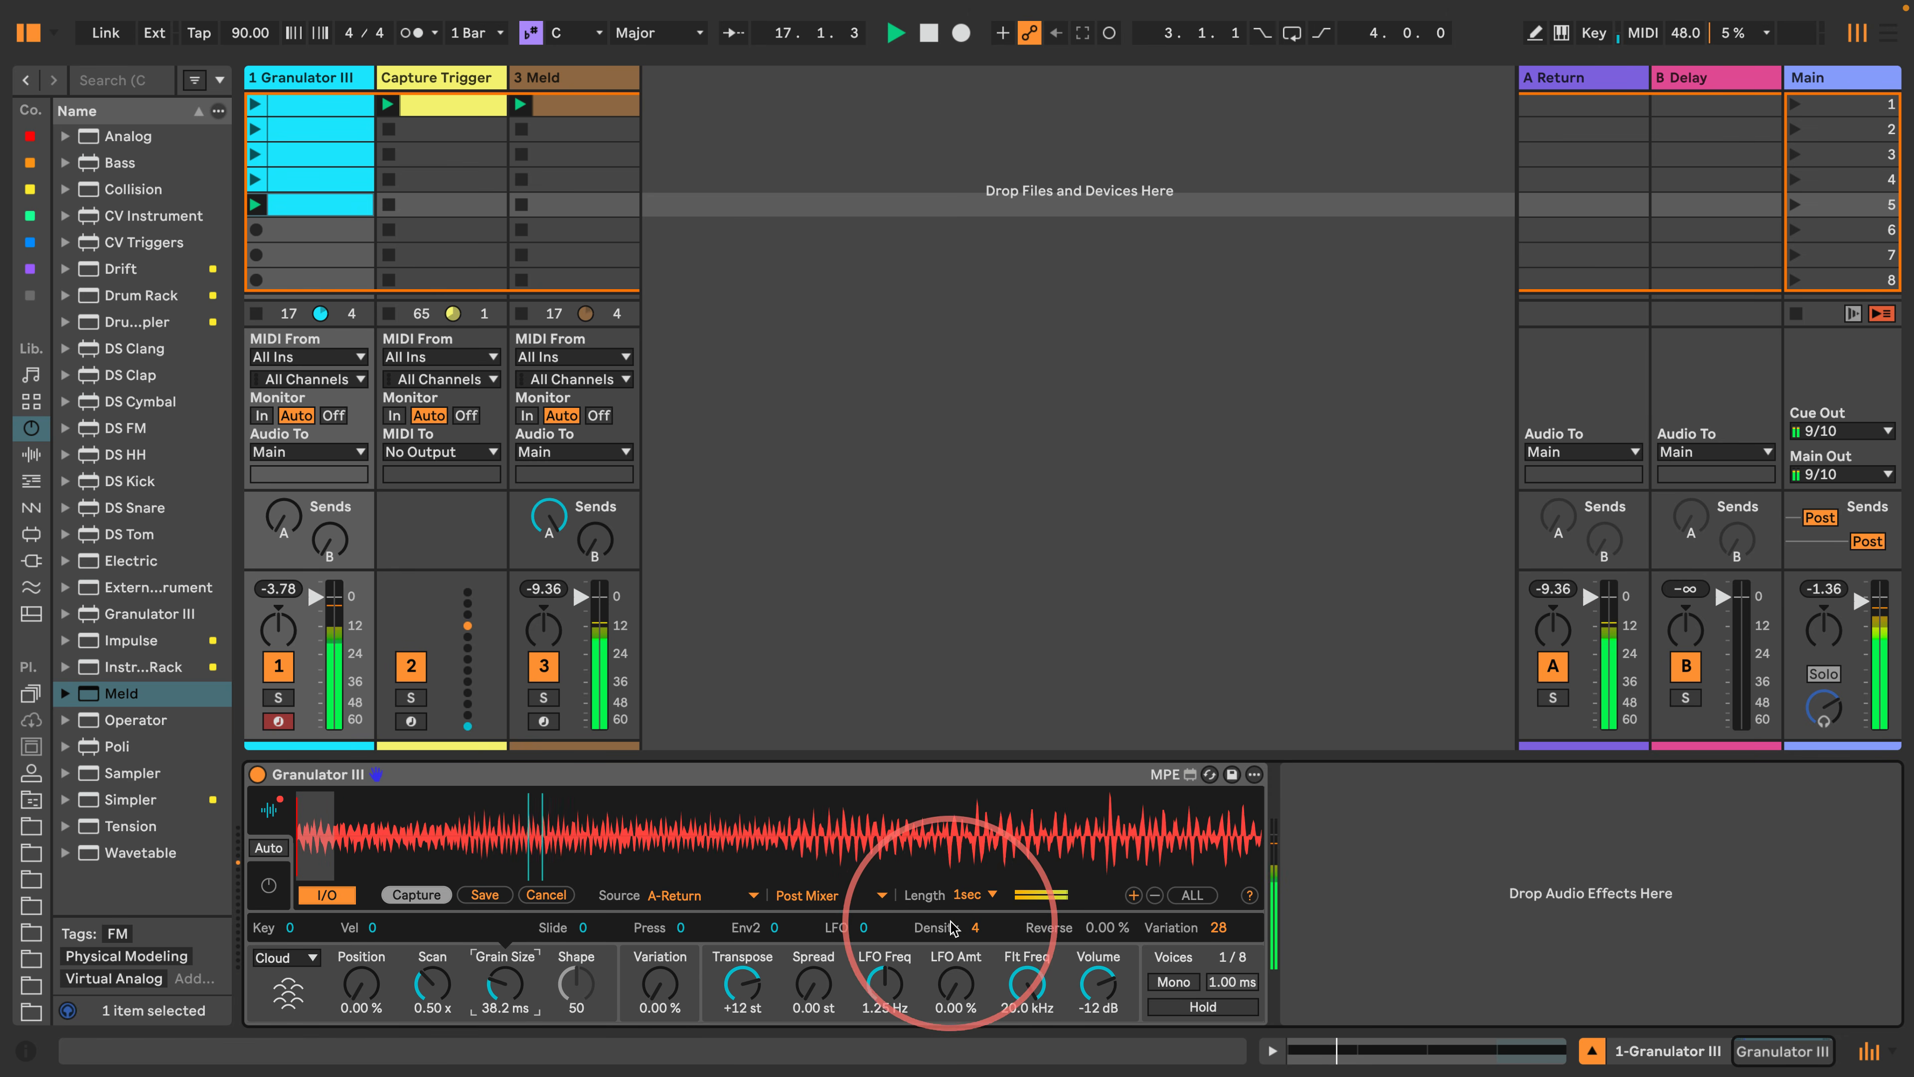
left_click_drag(952, 928, 983, 709)
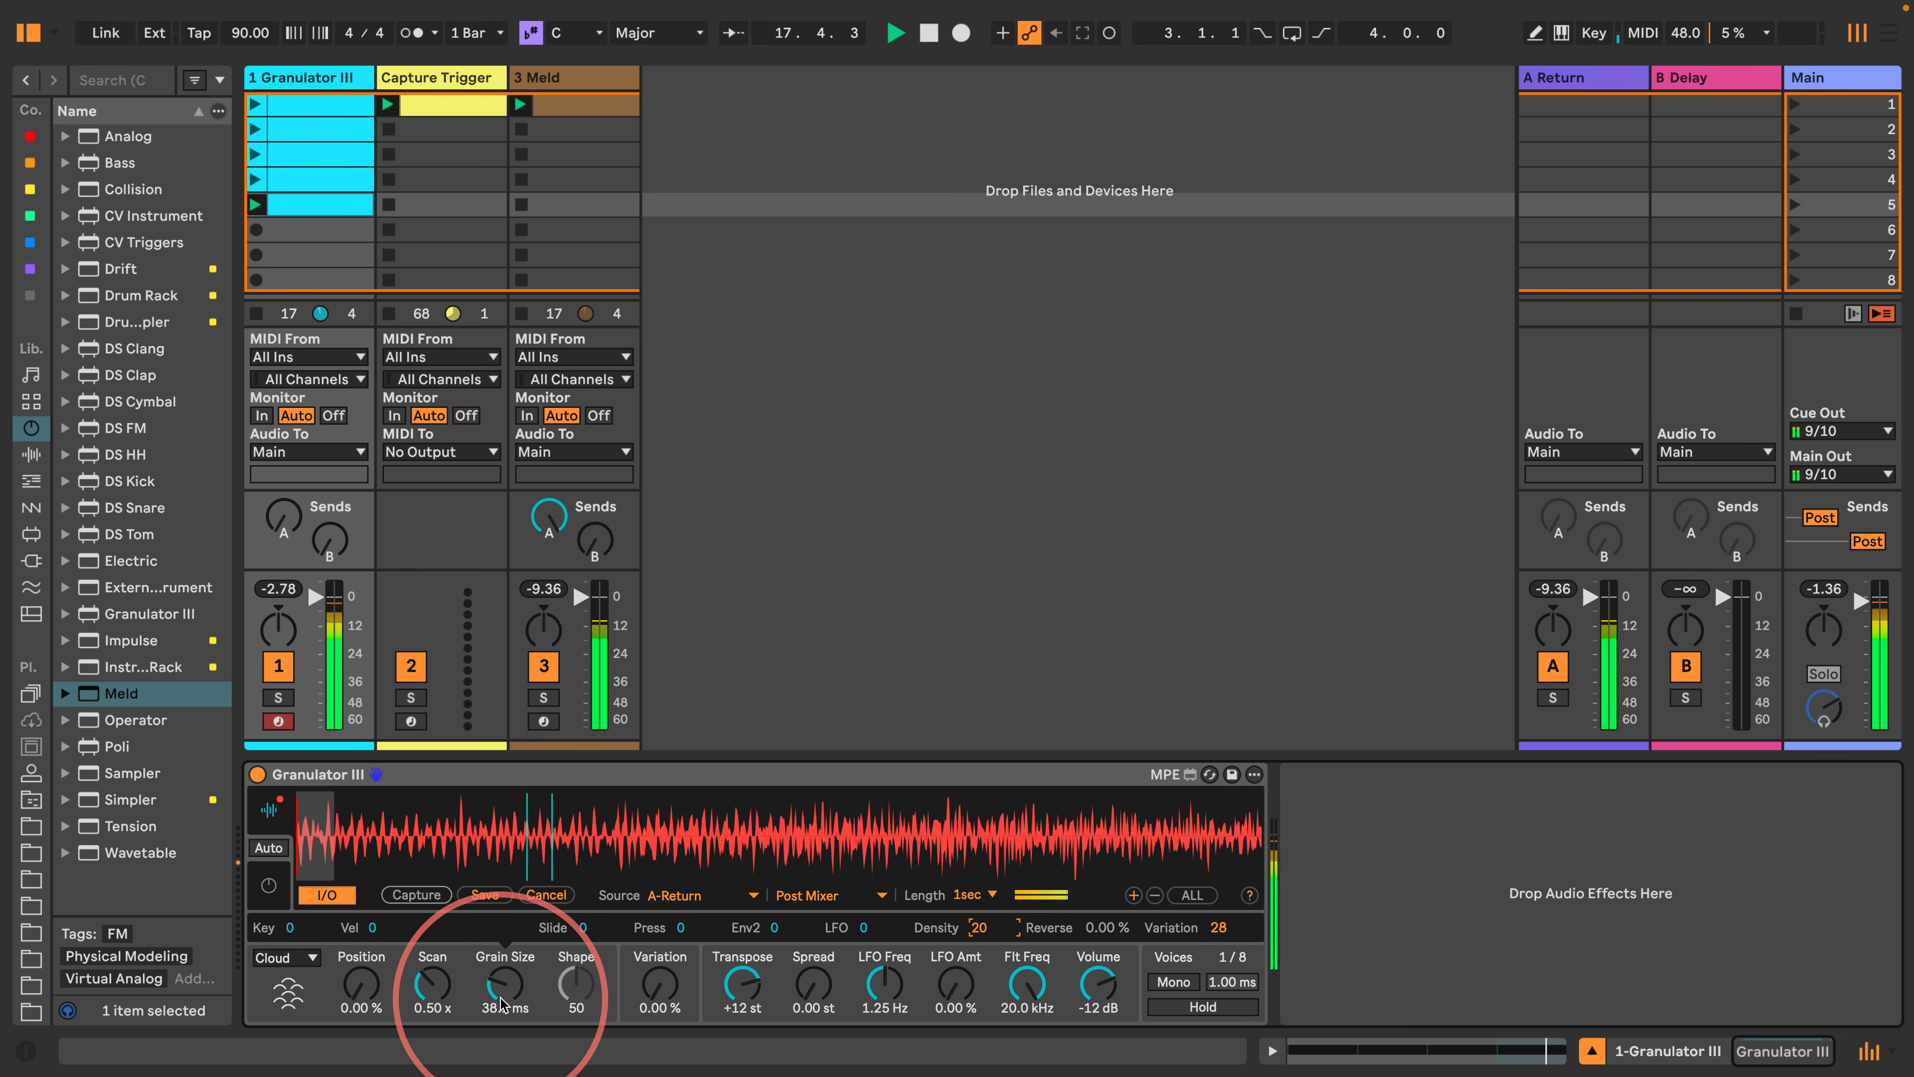
Set Granulator III's Grain Size to 186 ms, Scan to 0.13 x and Envelope 1's Release to 1.44 s.
left_click_drag(502, 1002, 501, 957)
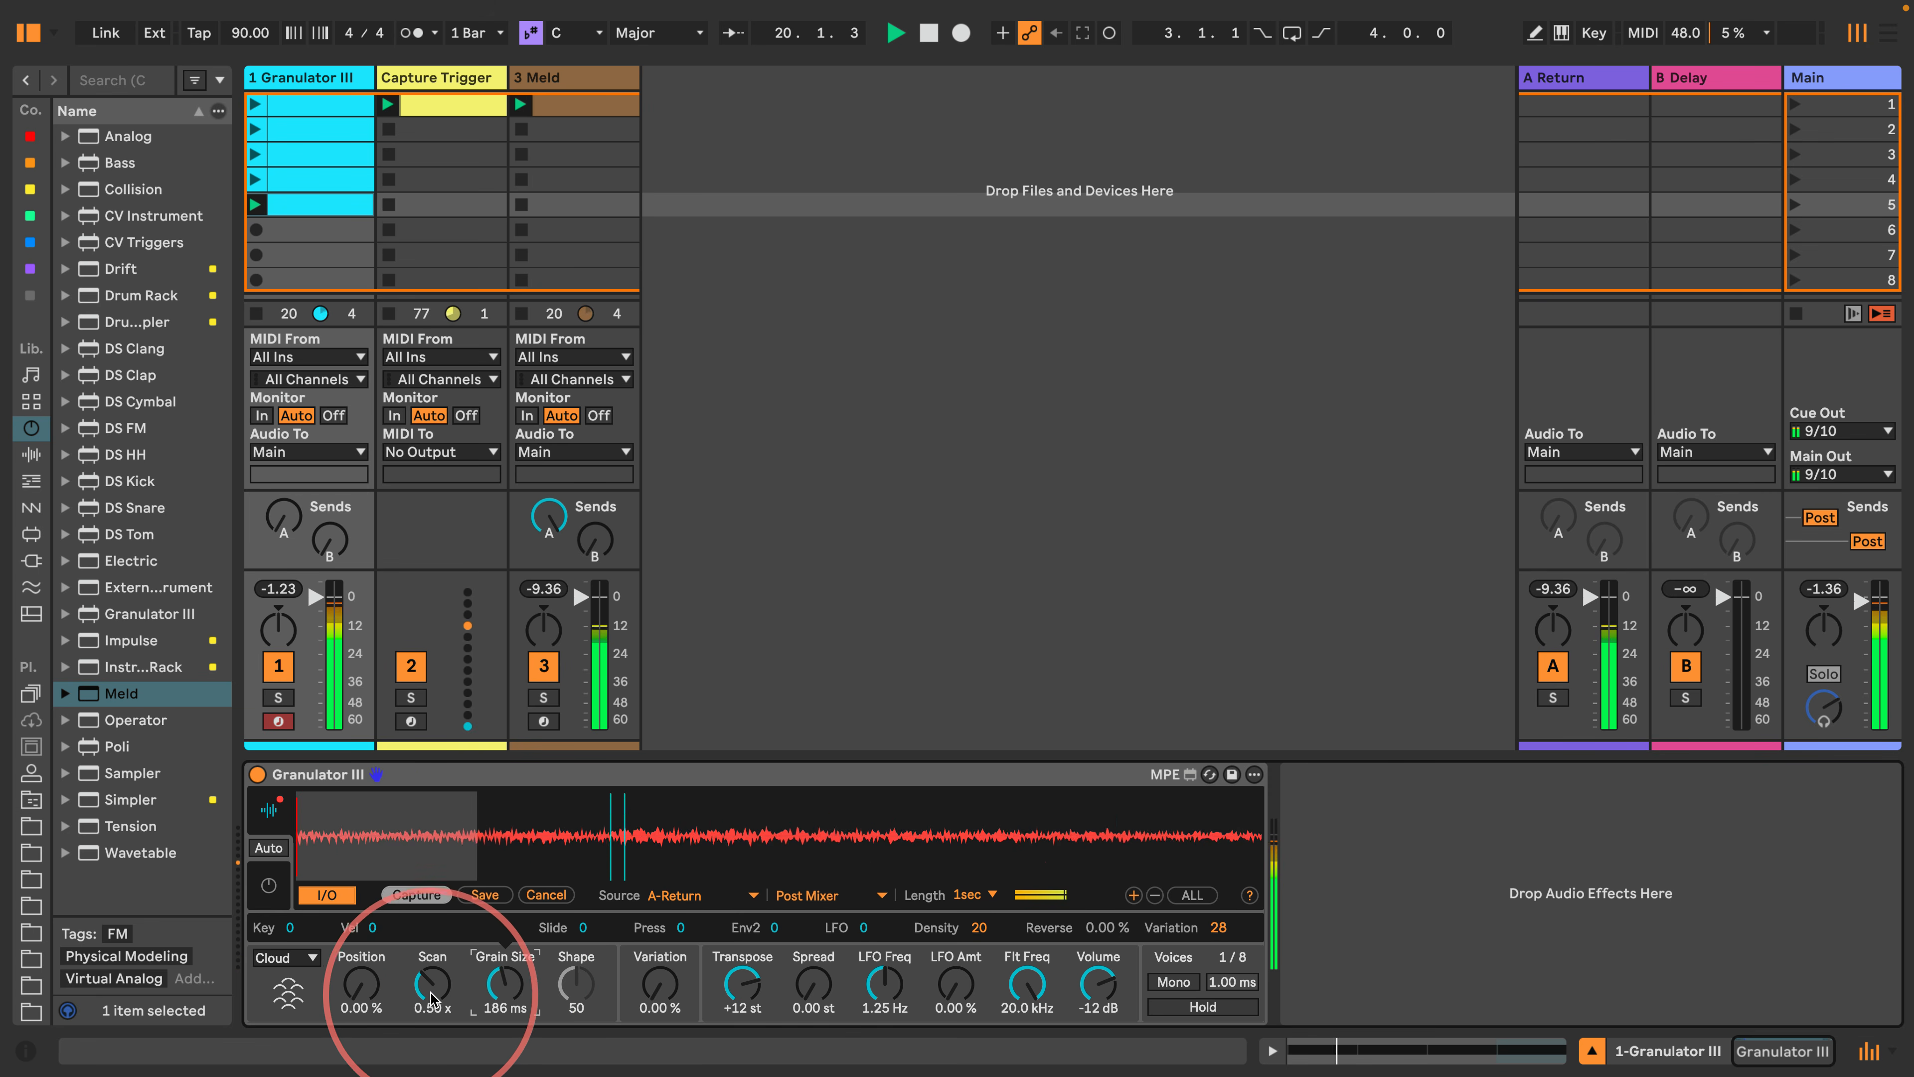
left_click_drag(432, 982, 432, 1003)
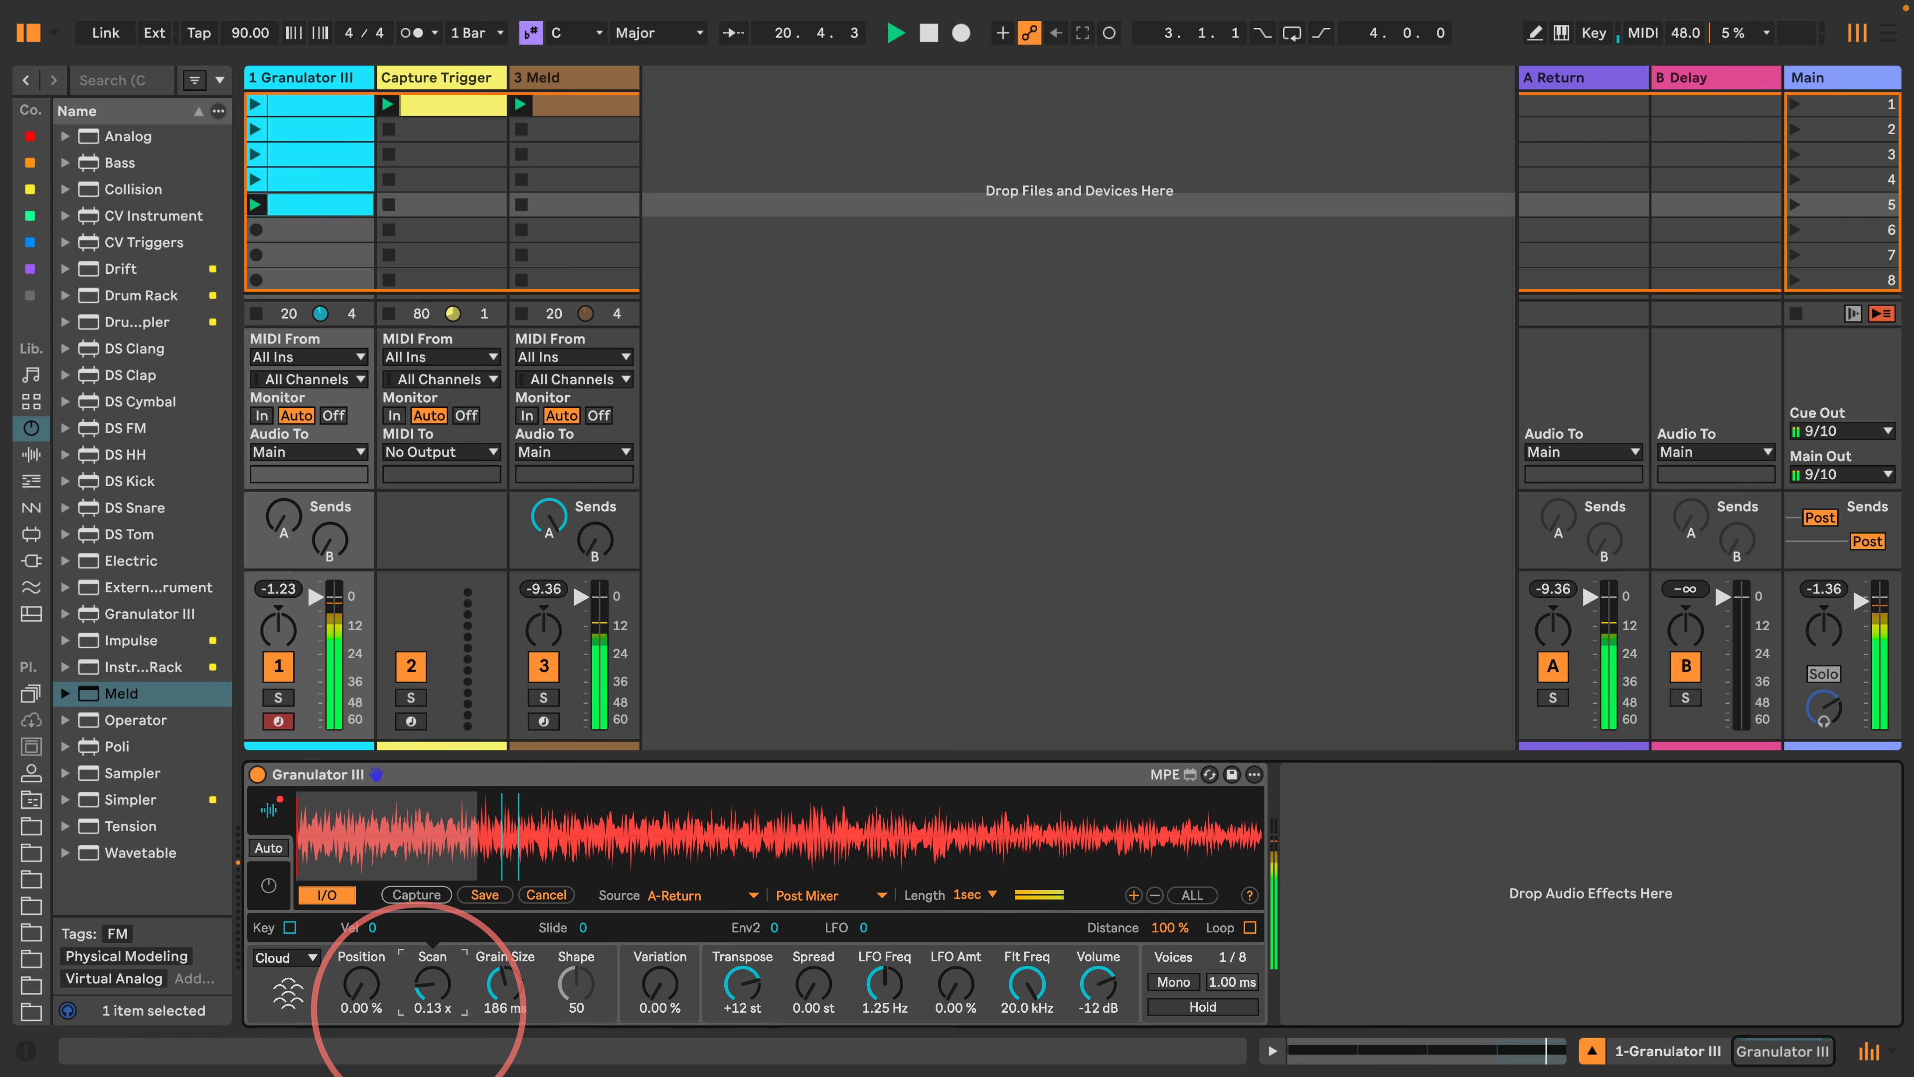
left_click(268, 885)
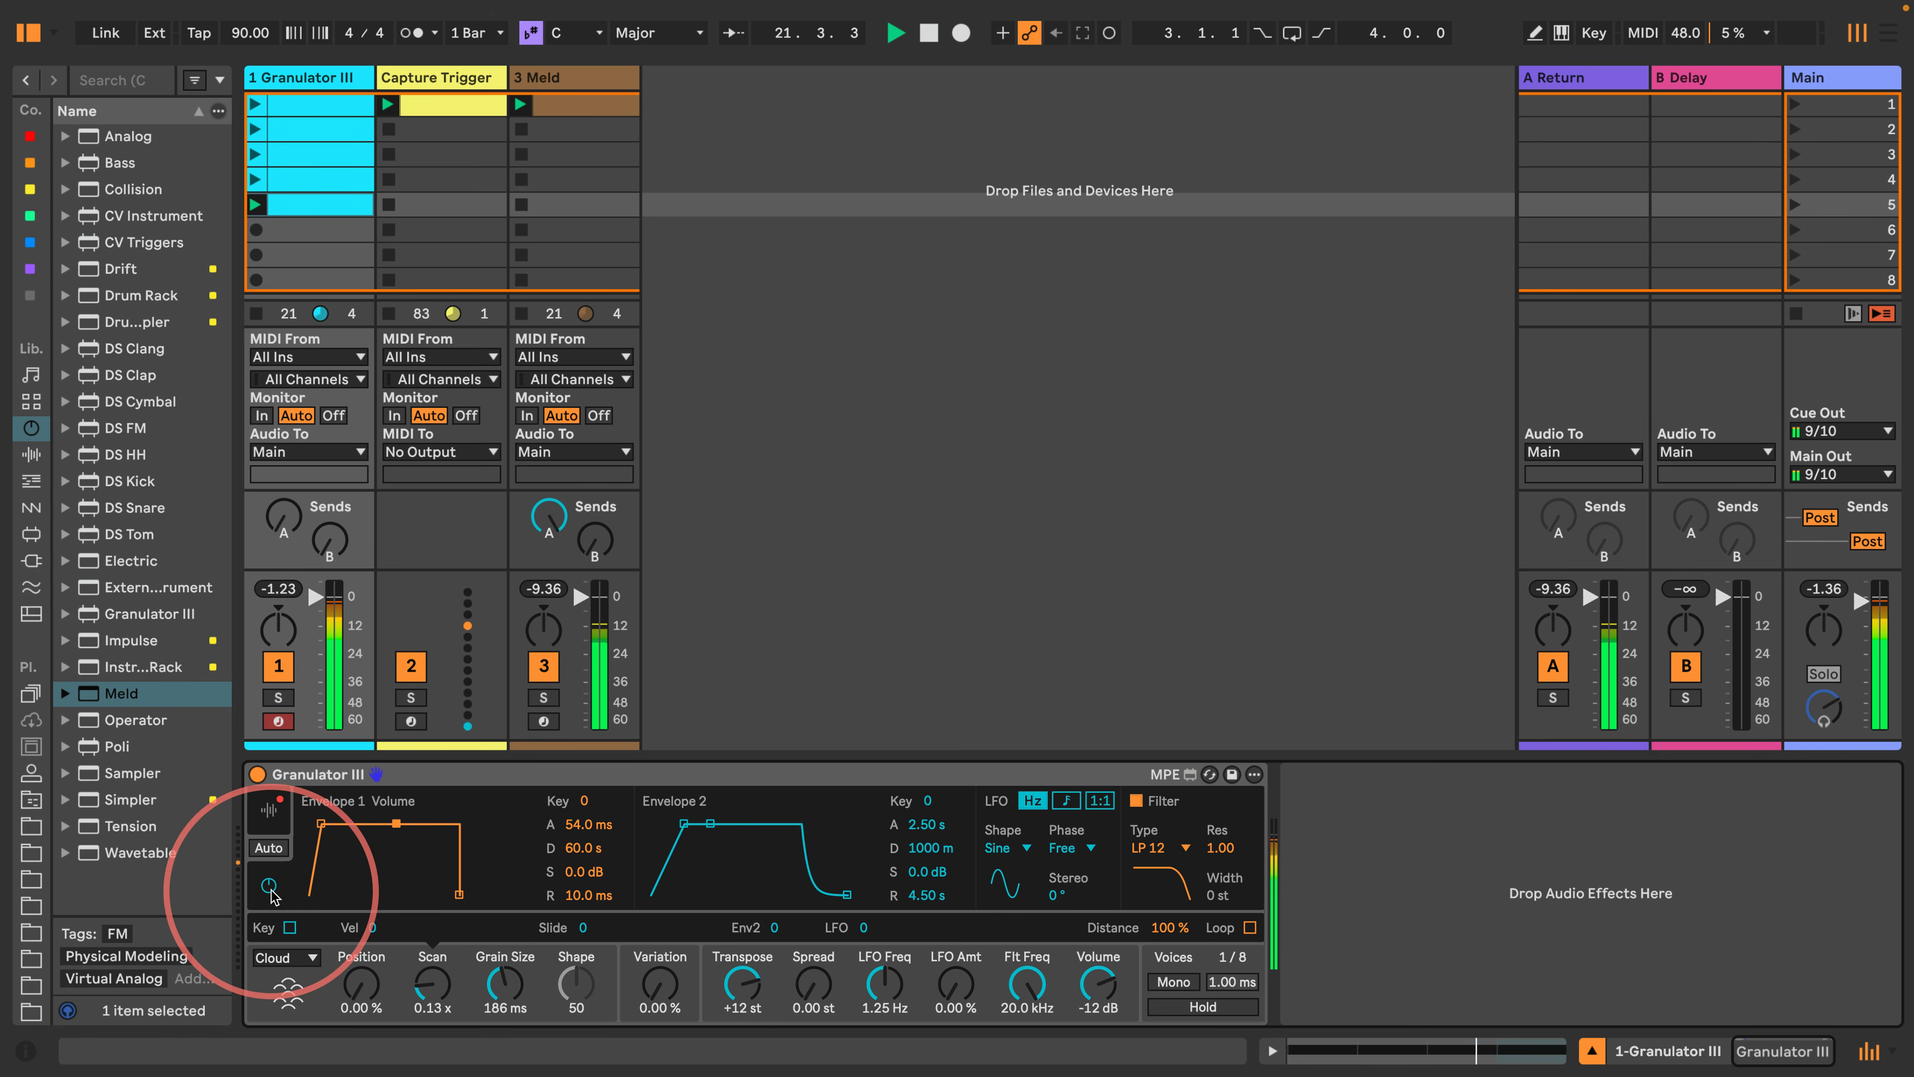
left_click_drag(608, 902, 550, 845)
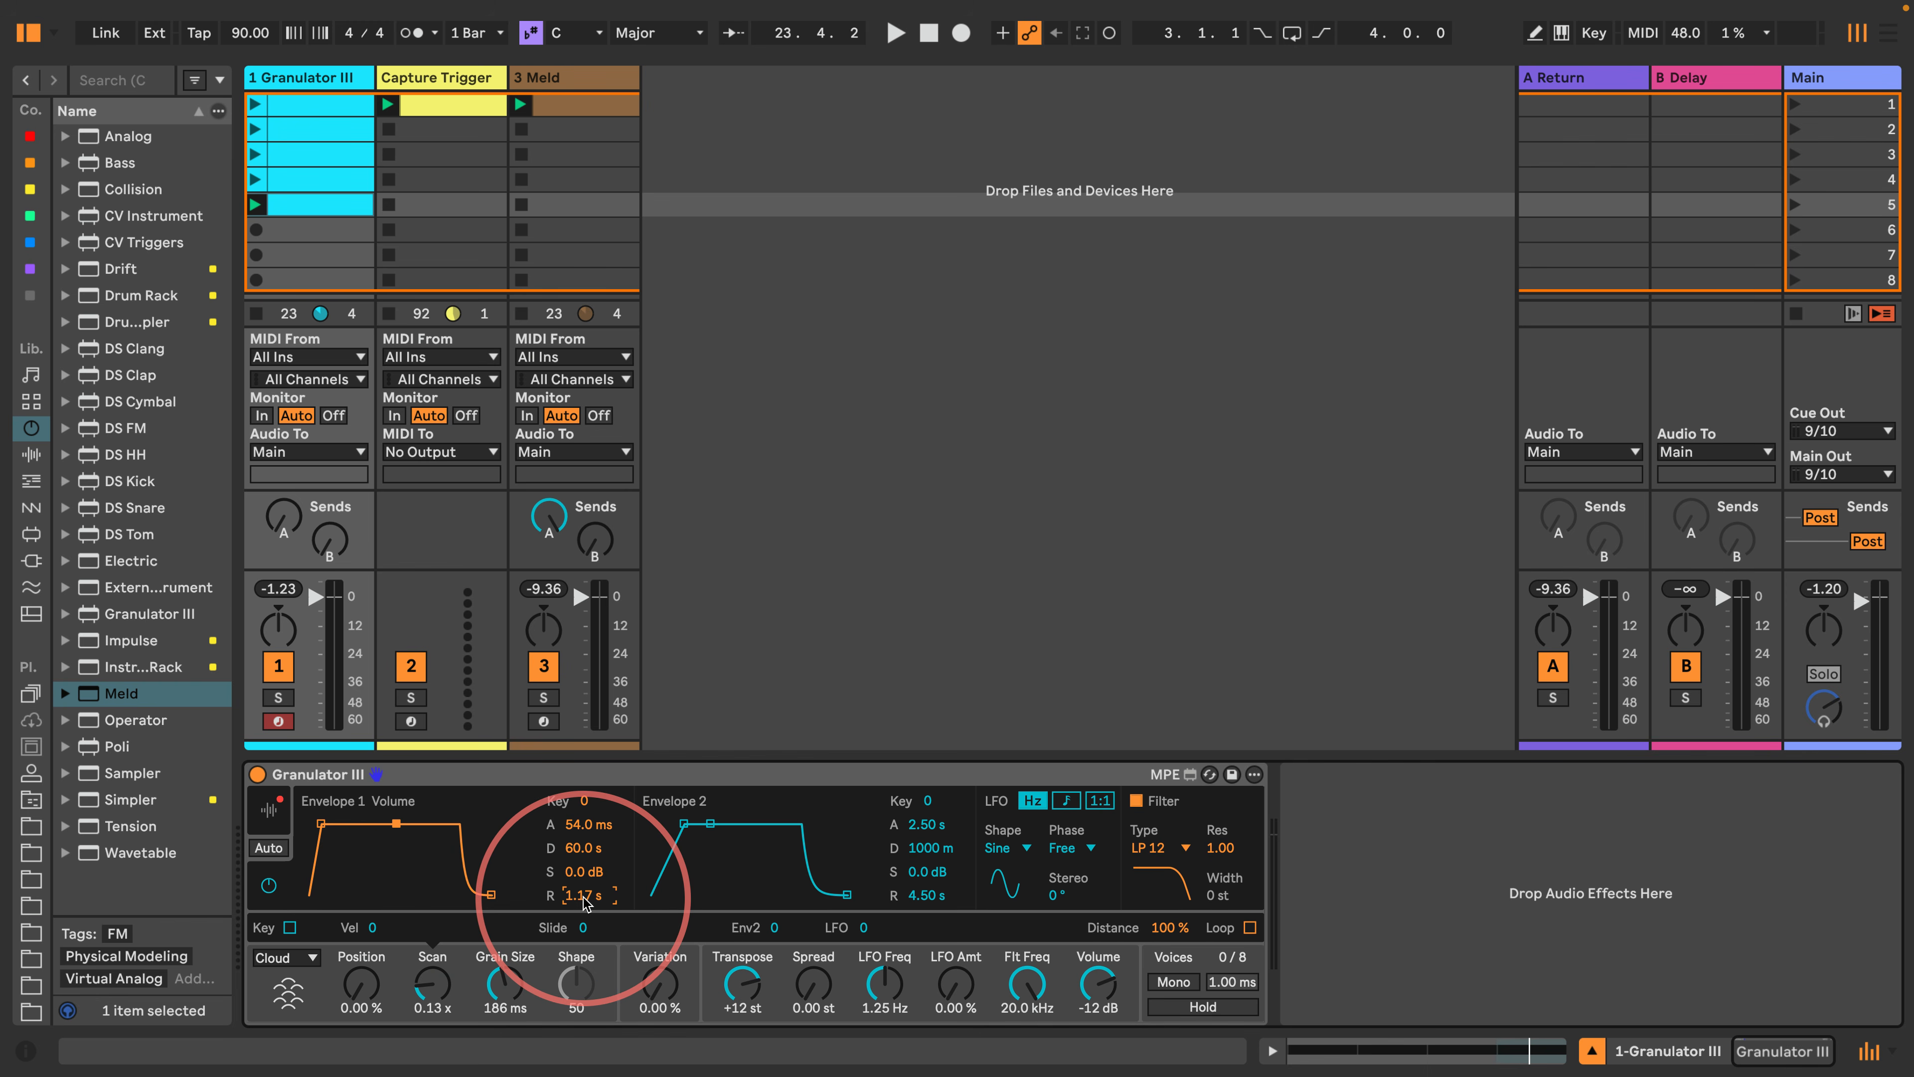
left_click_drag(586, 901, 575, 894)
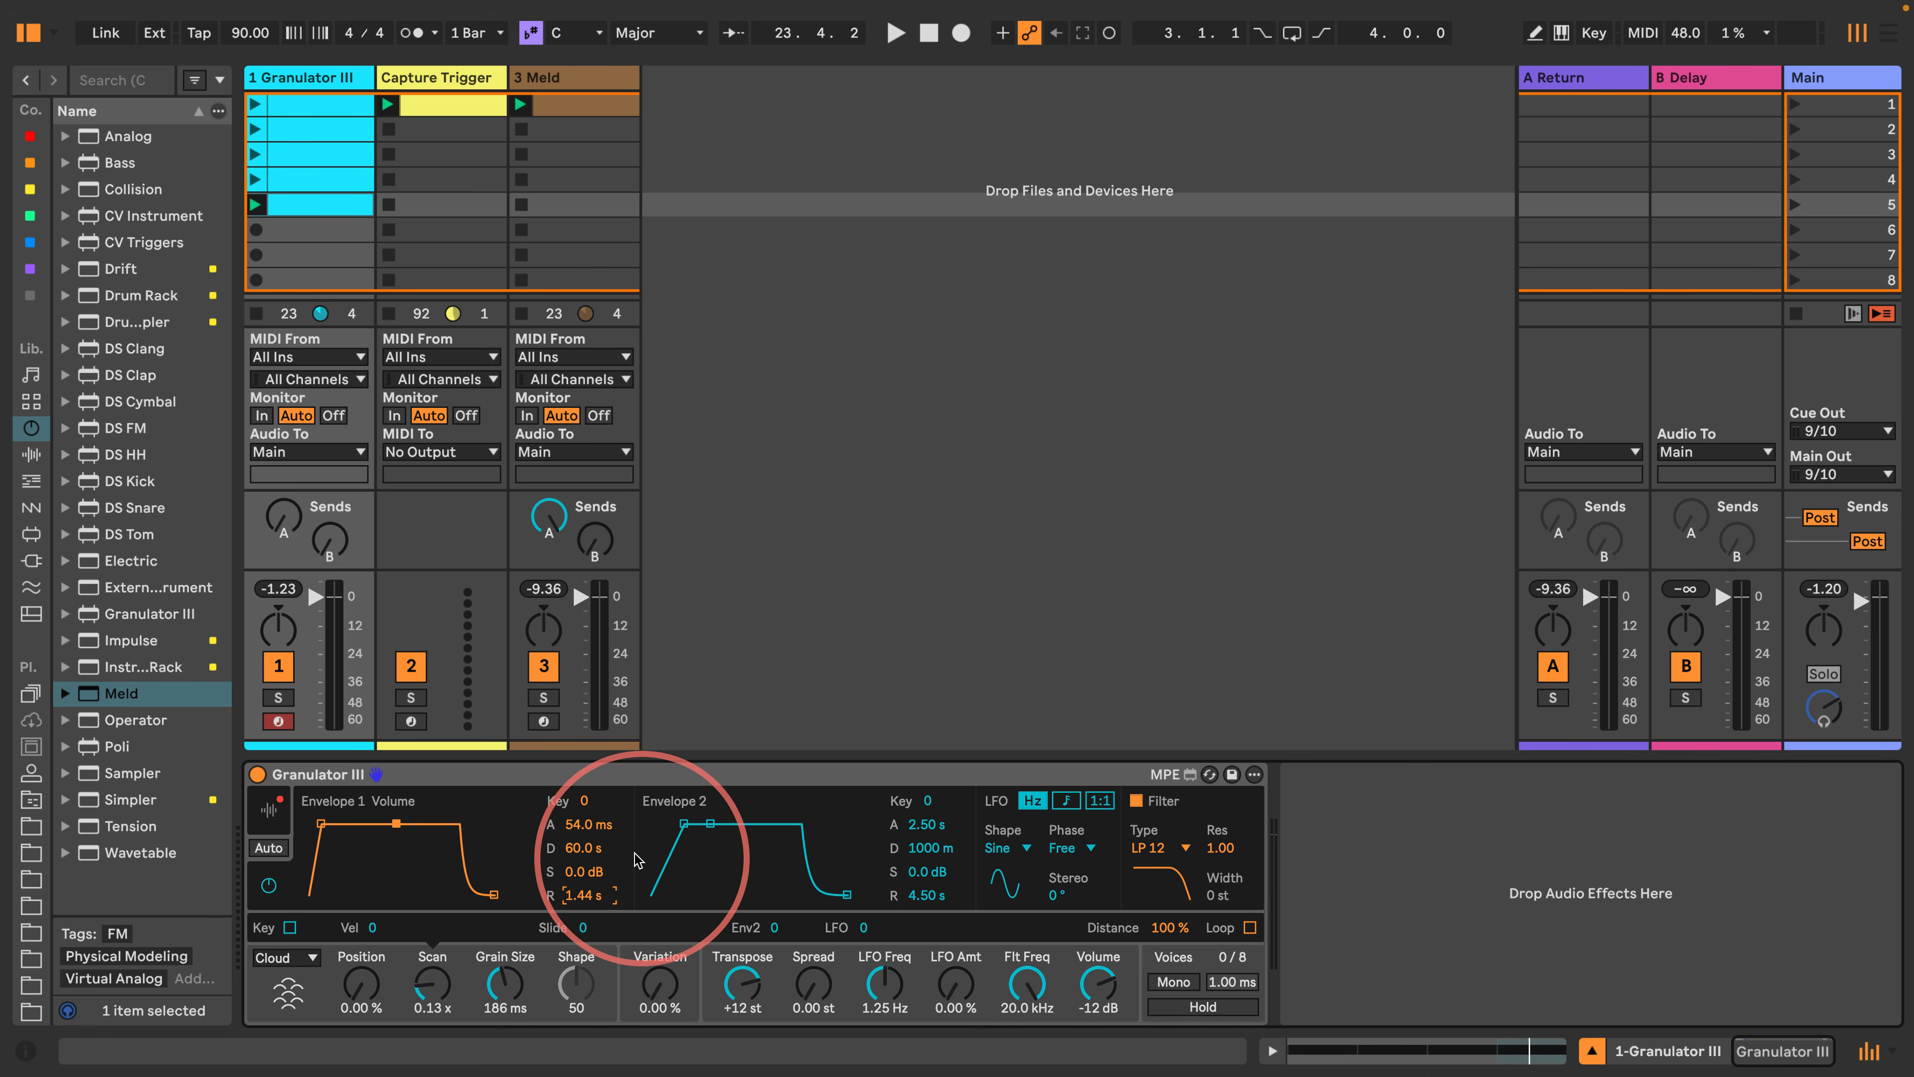
Look at the Capture Trigger track's Envelope MIDI device, then play the set with Granulator III's captured waveform in view.
left_click(441, 77)
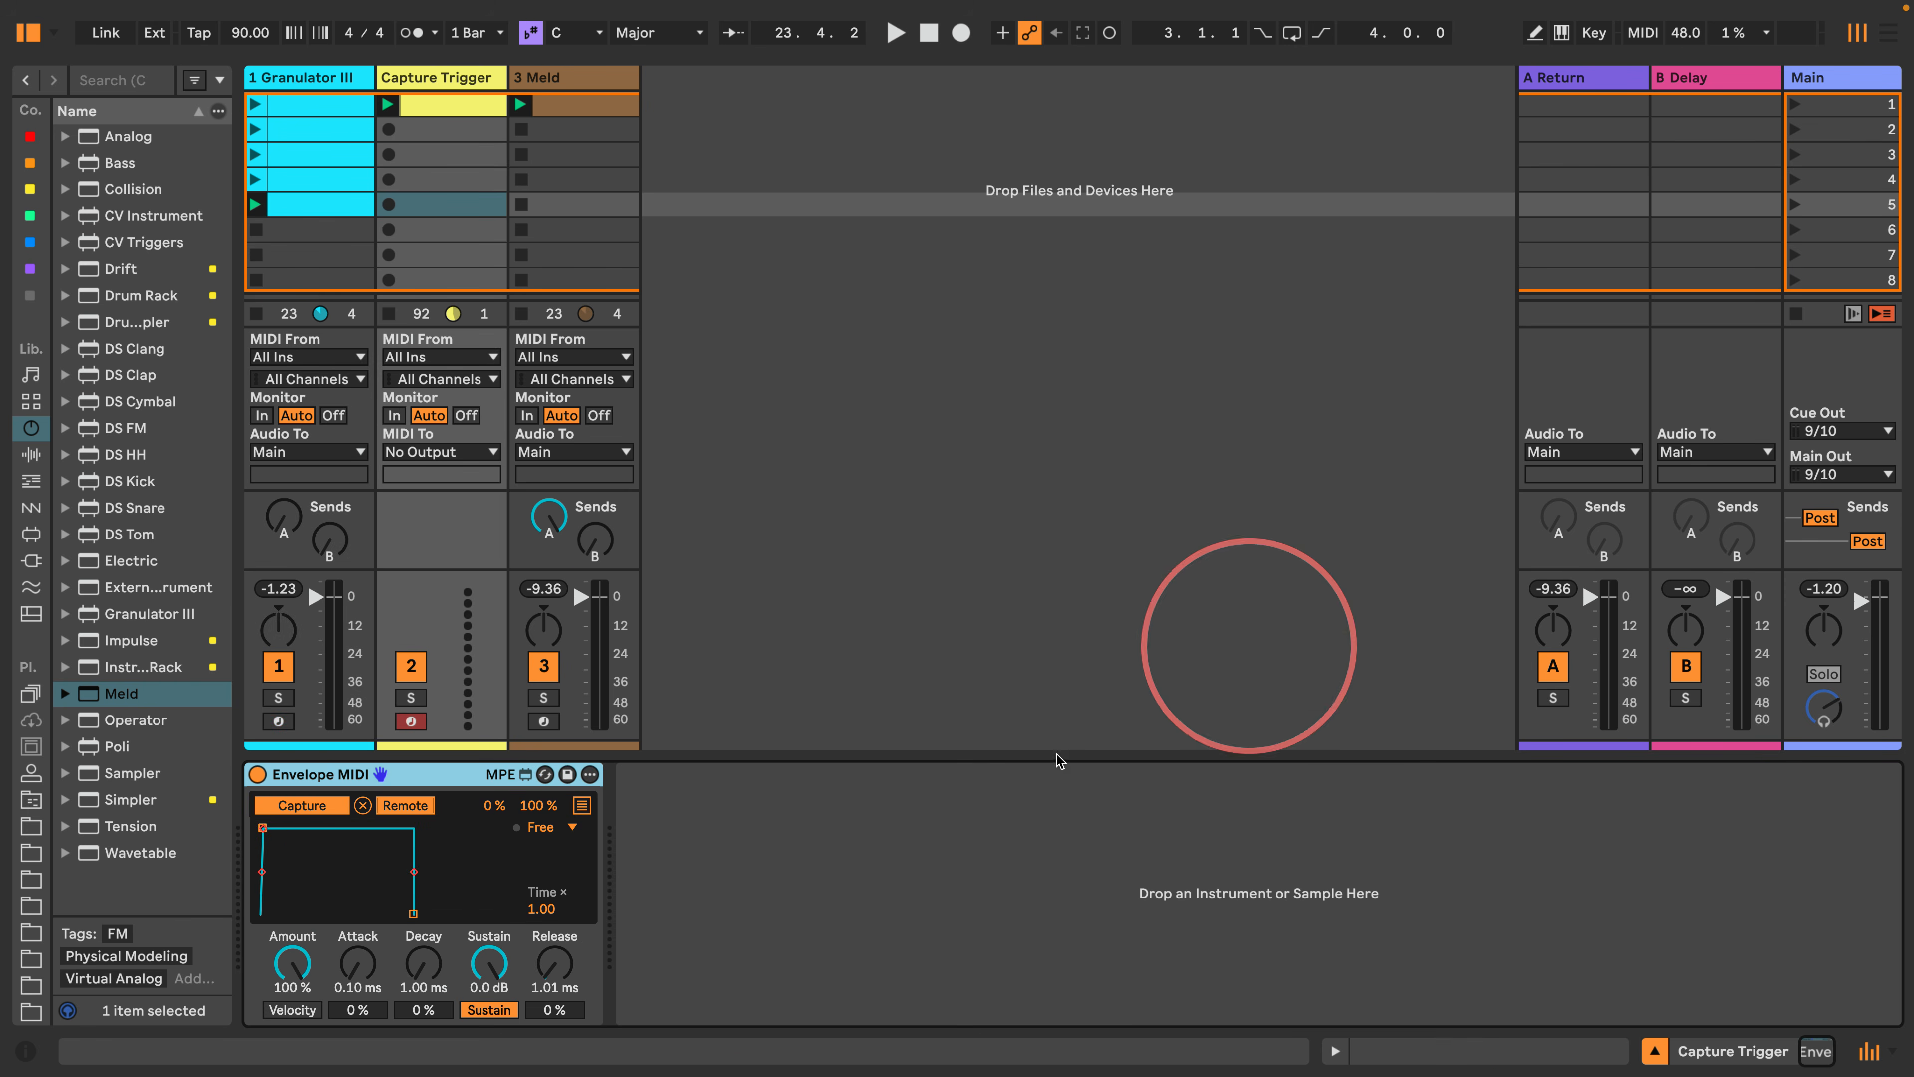
left_click(296, 86)
key("space")
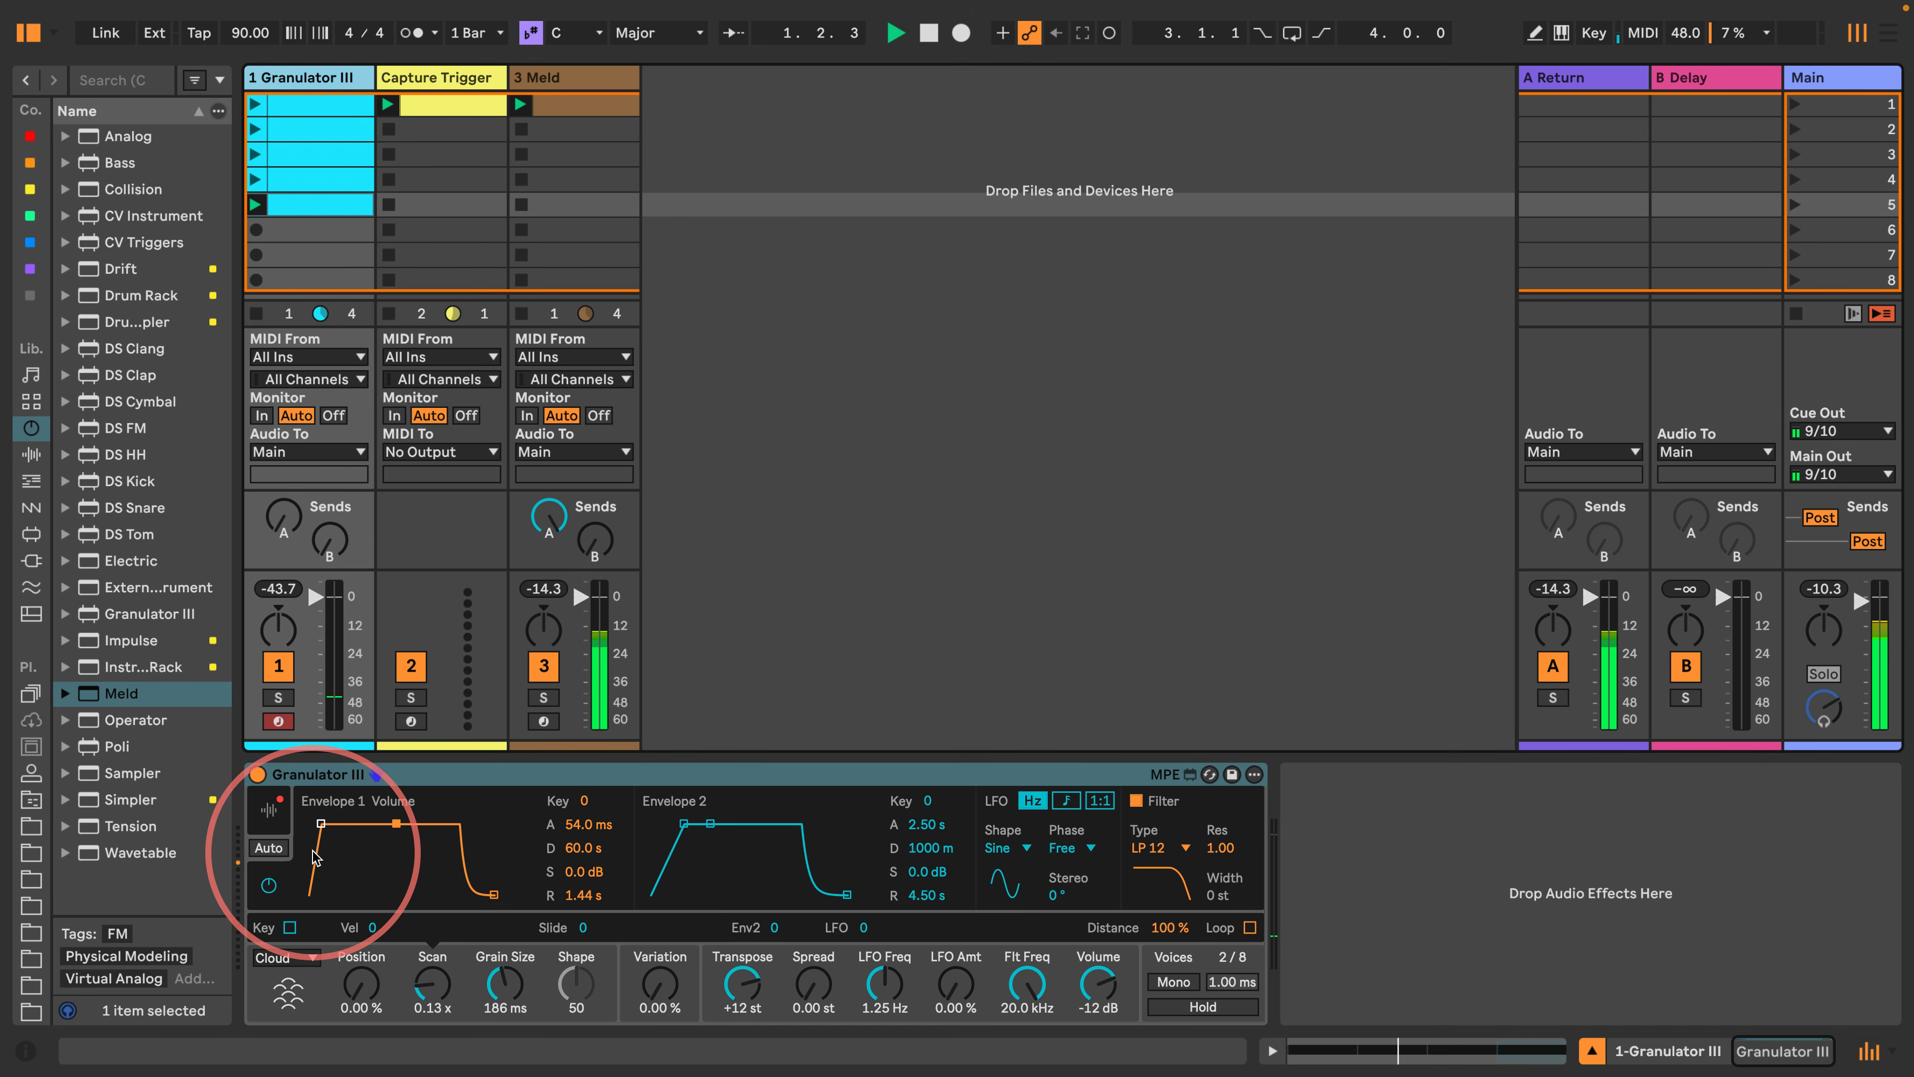
left_click(268, 809)
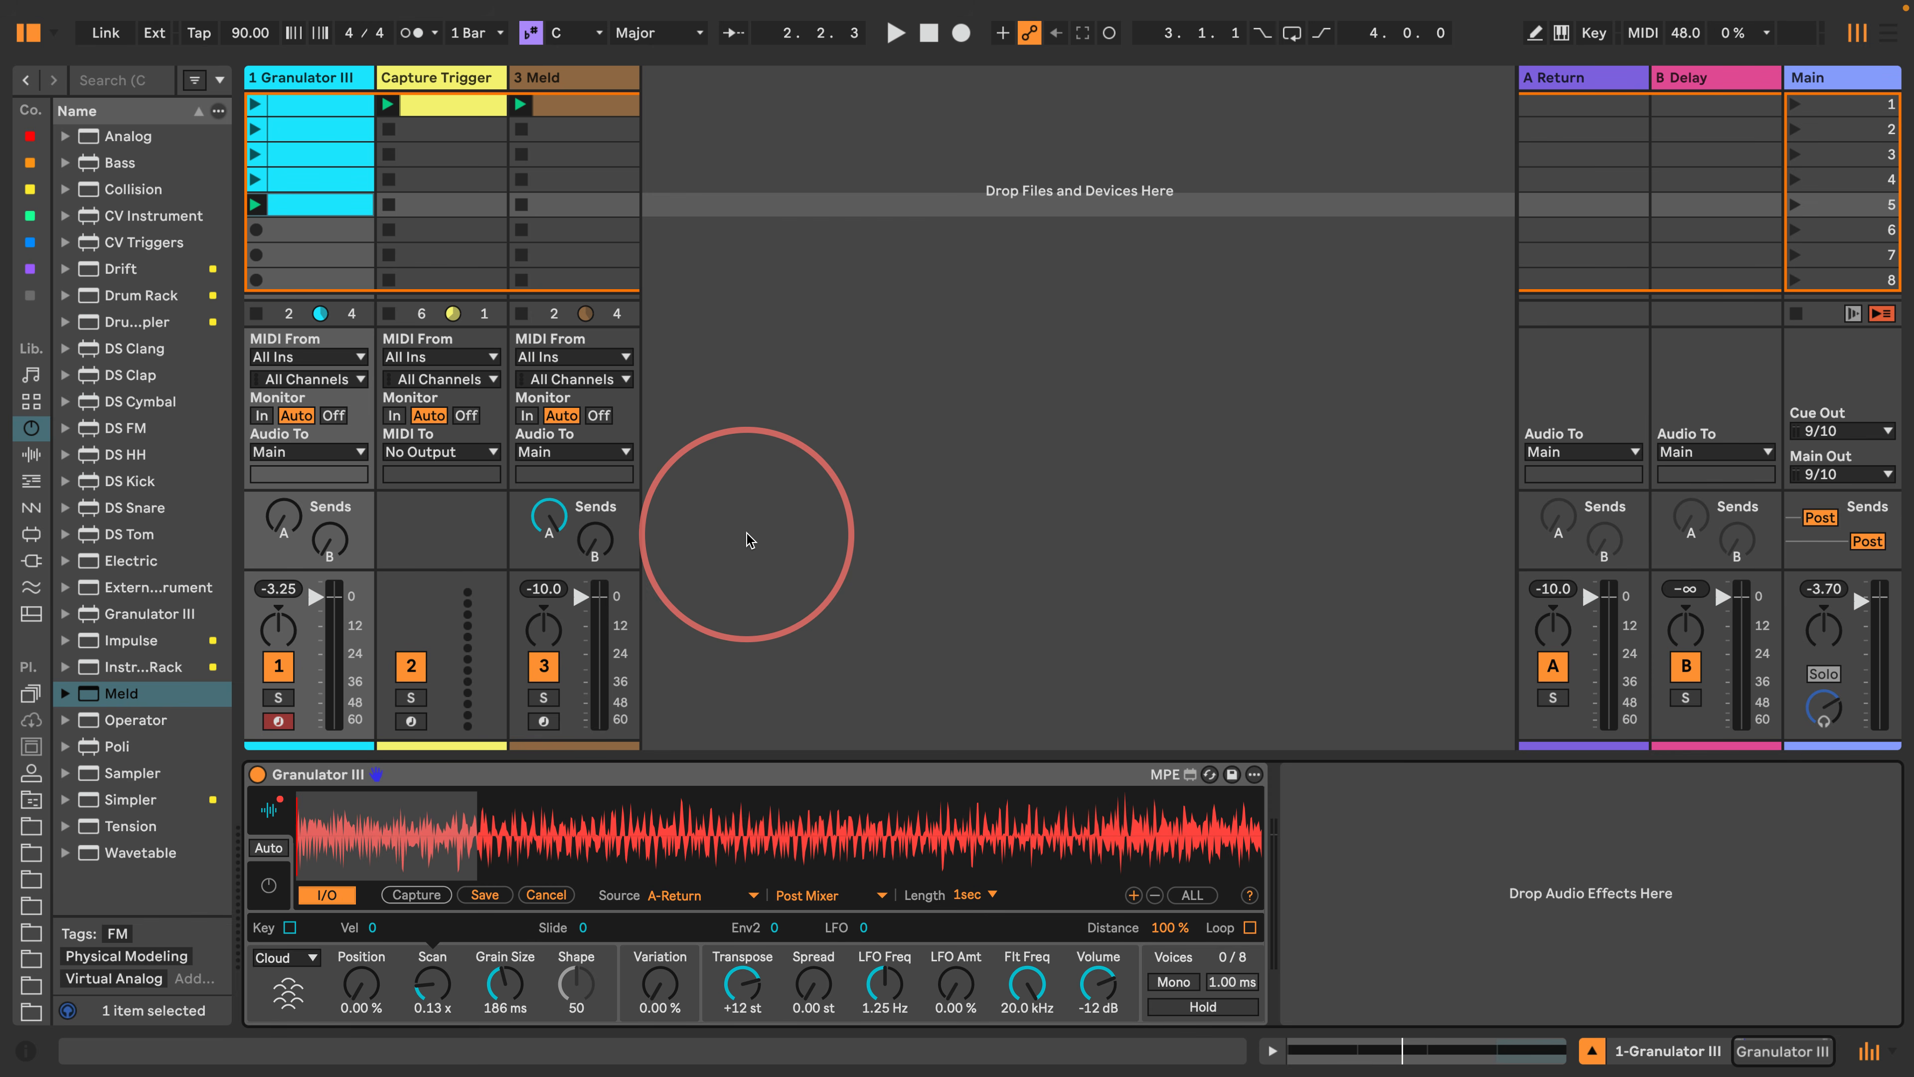
key("space")
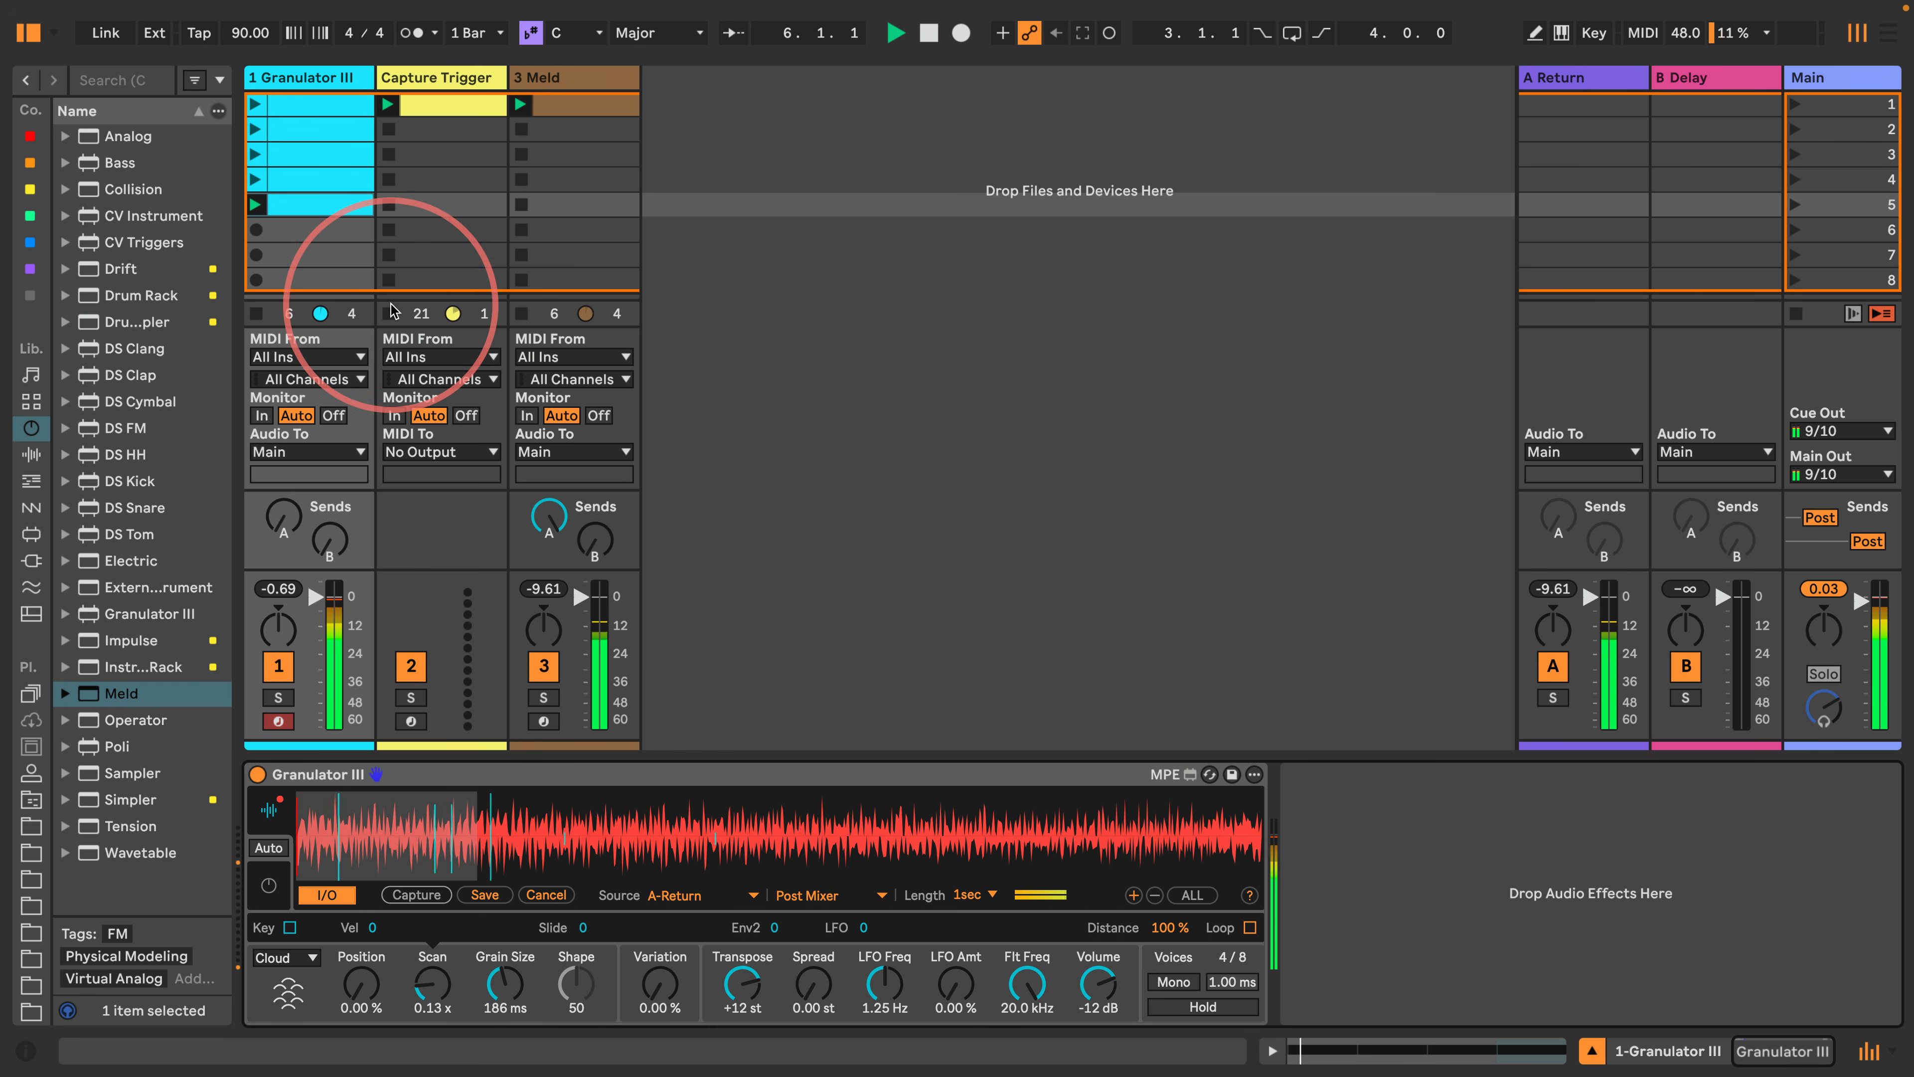
In the fifth Granulator III clip, add C2 and C4 octave copies of the C3 notes and lower the chance of all notes.
double_click(306, 213)
left_click_drag(712, 682, 729, 686)
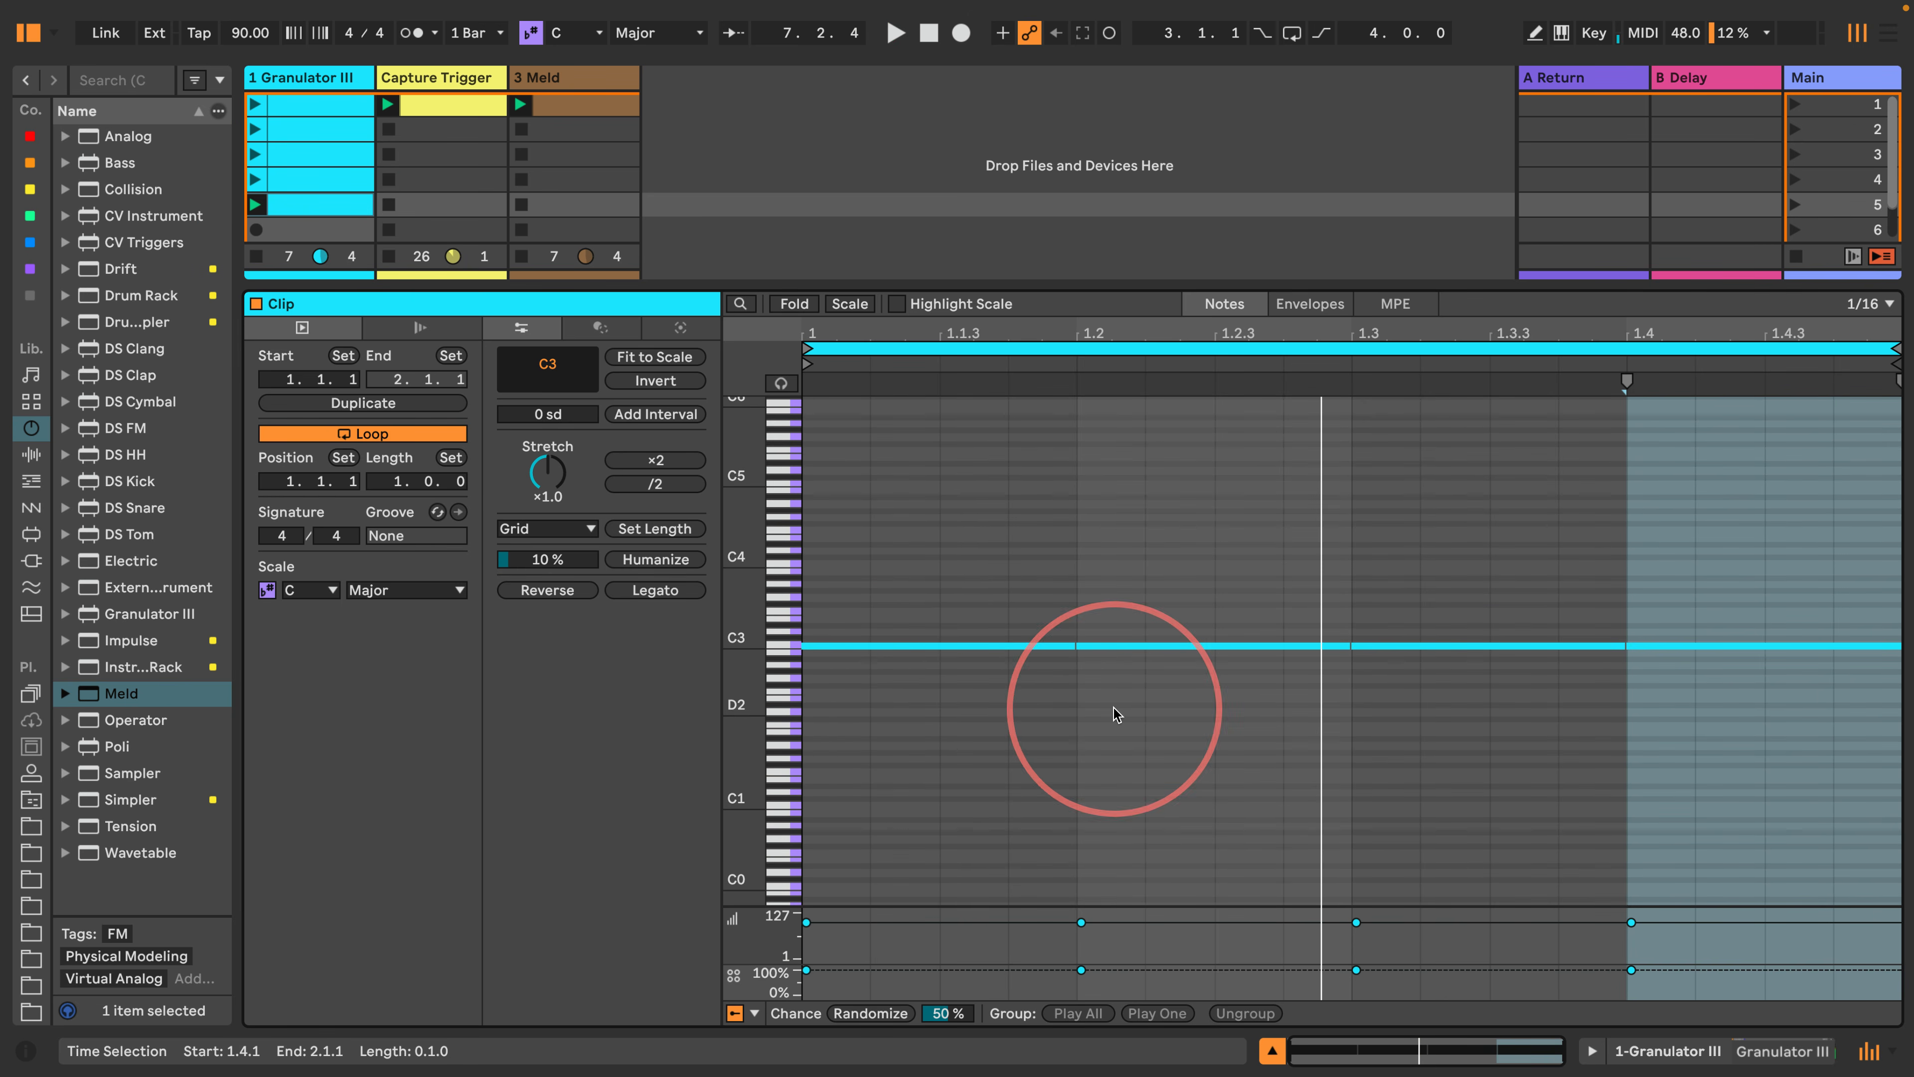
left_click_drag(946, 745, 1679, 565)
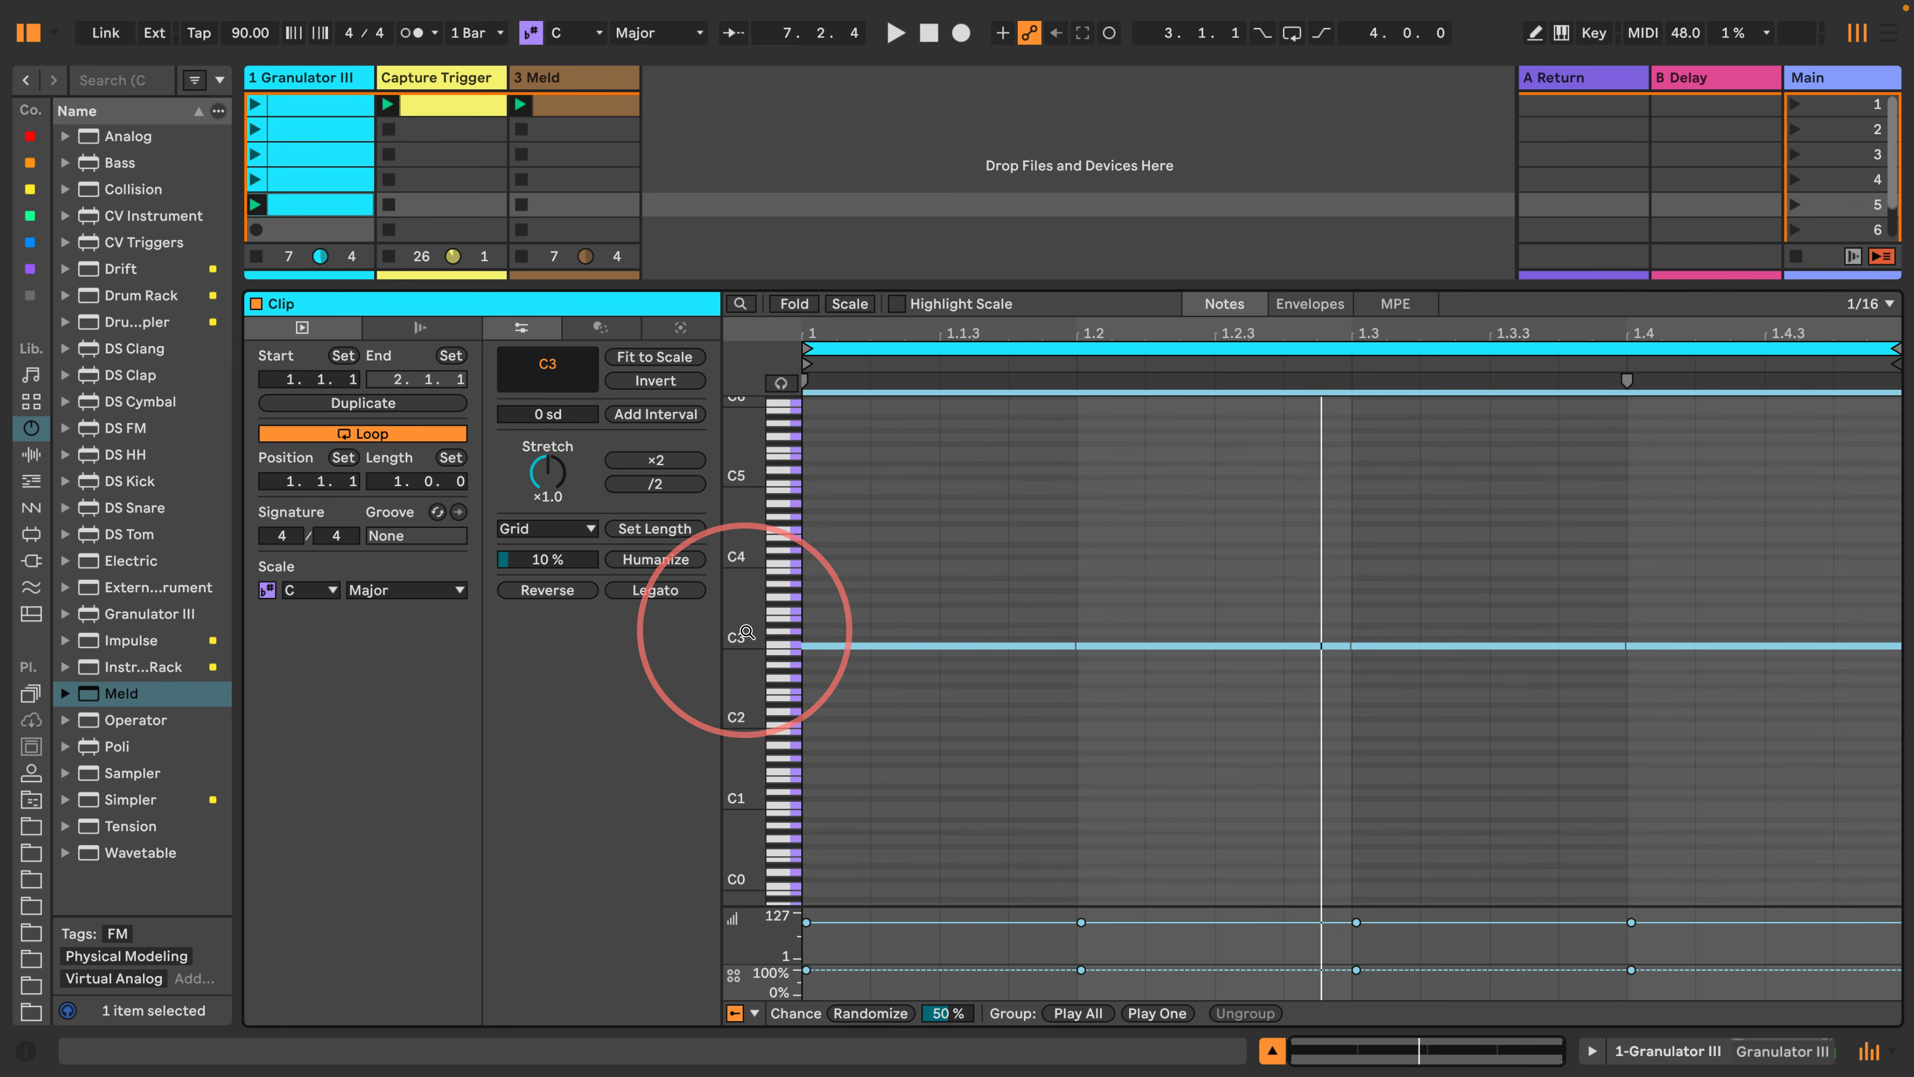
left_click_drag(734, 589, 1701, 440)
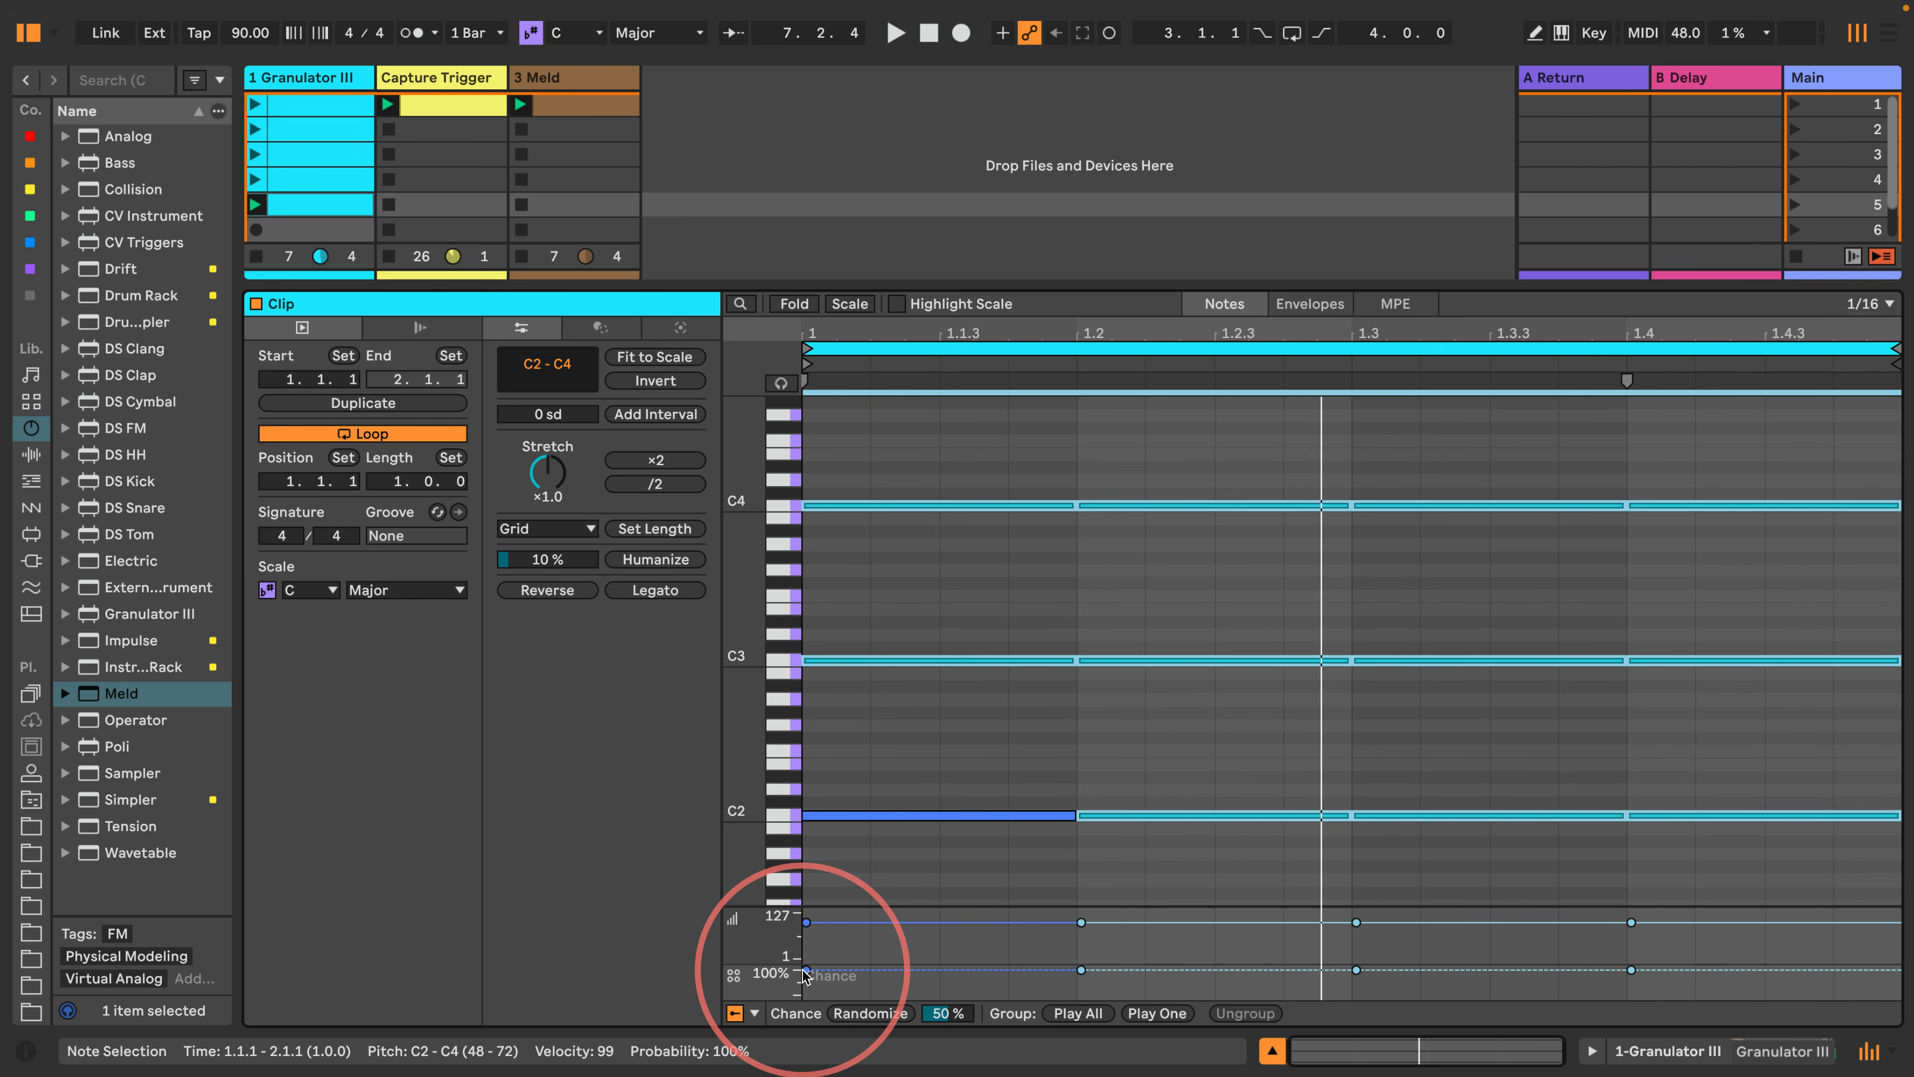
left_click_drag(805, 970, 805, 979)
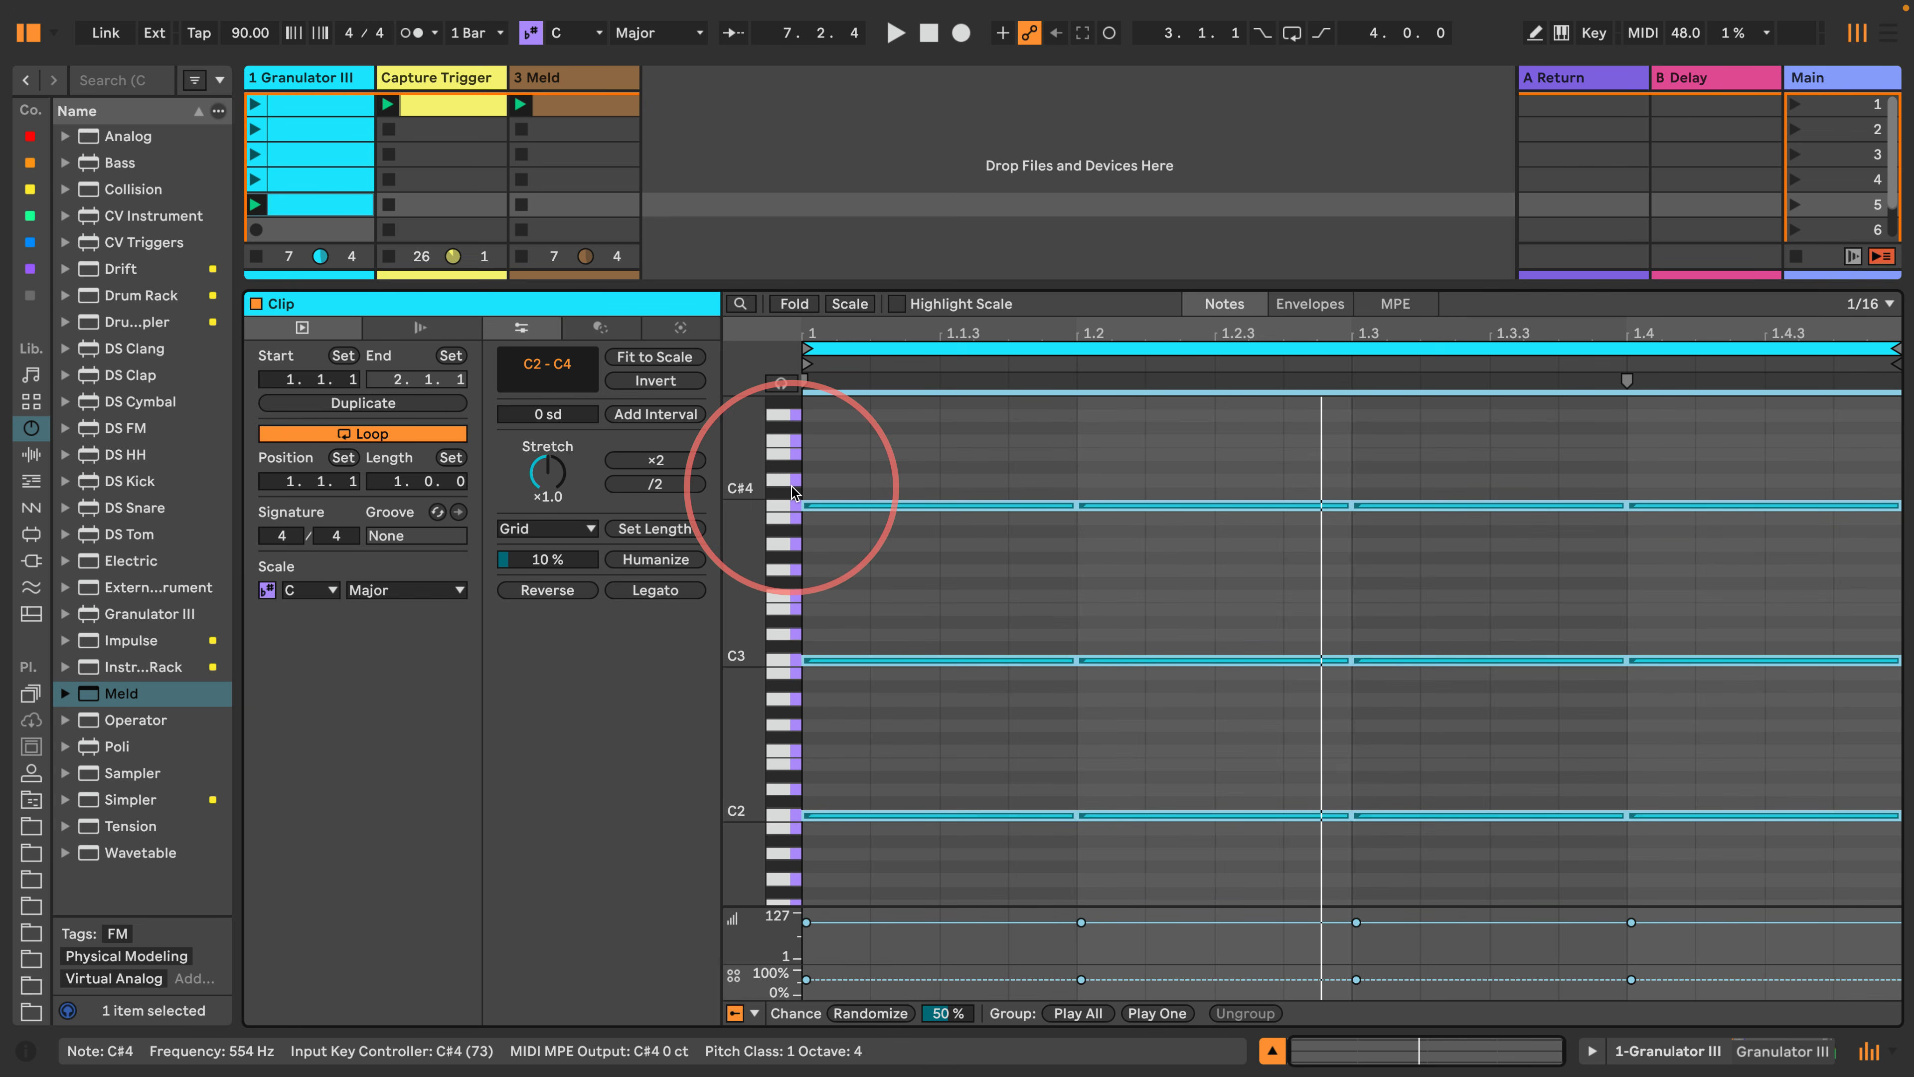
Lower the Granulator III track's volume to -8.0 dB with its device in view.
left_click(315, 83)
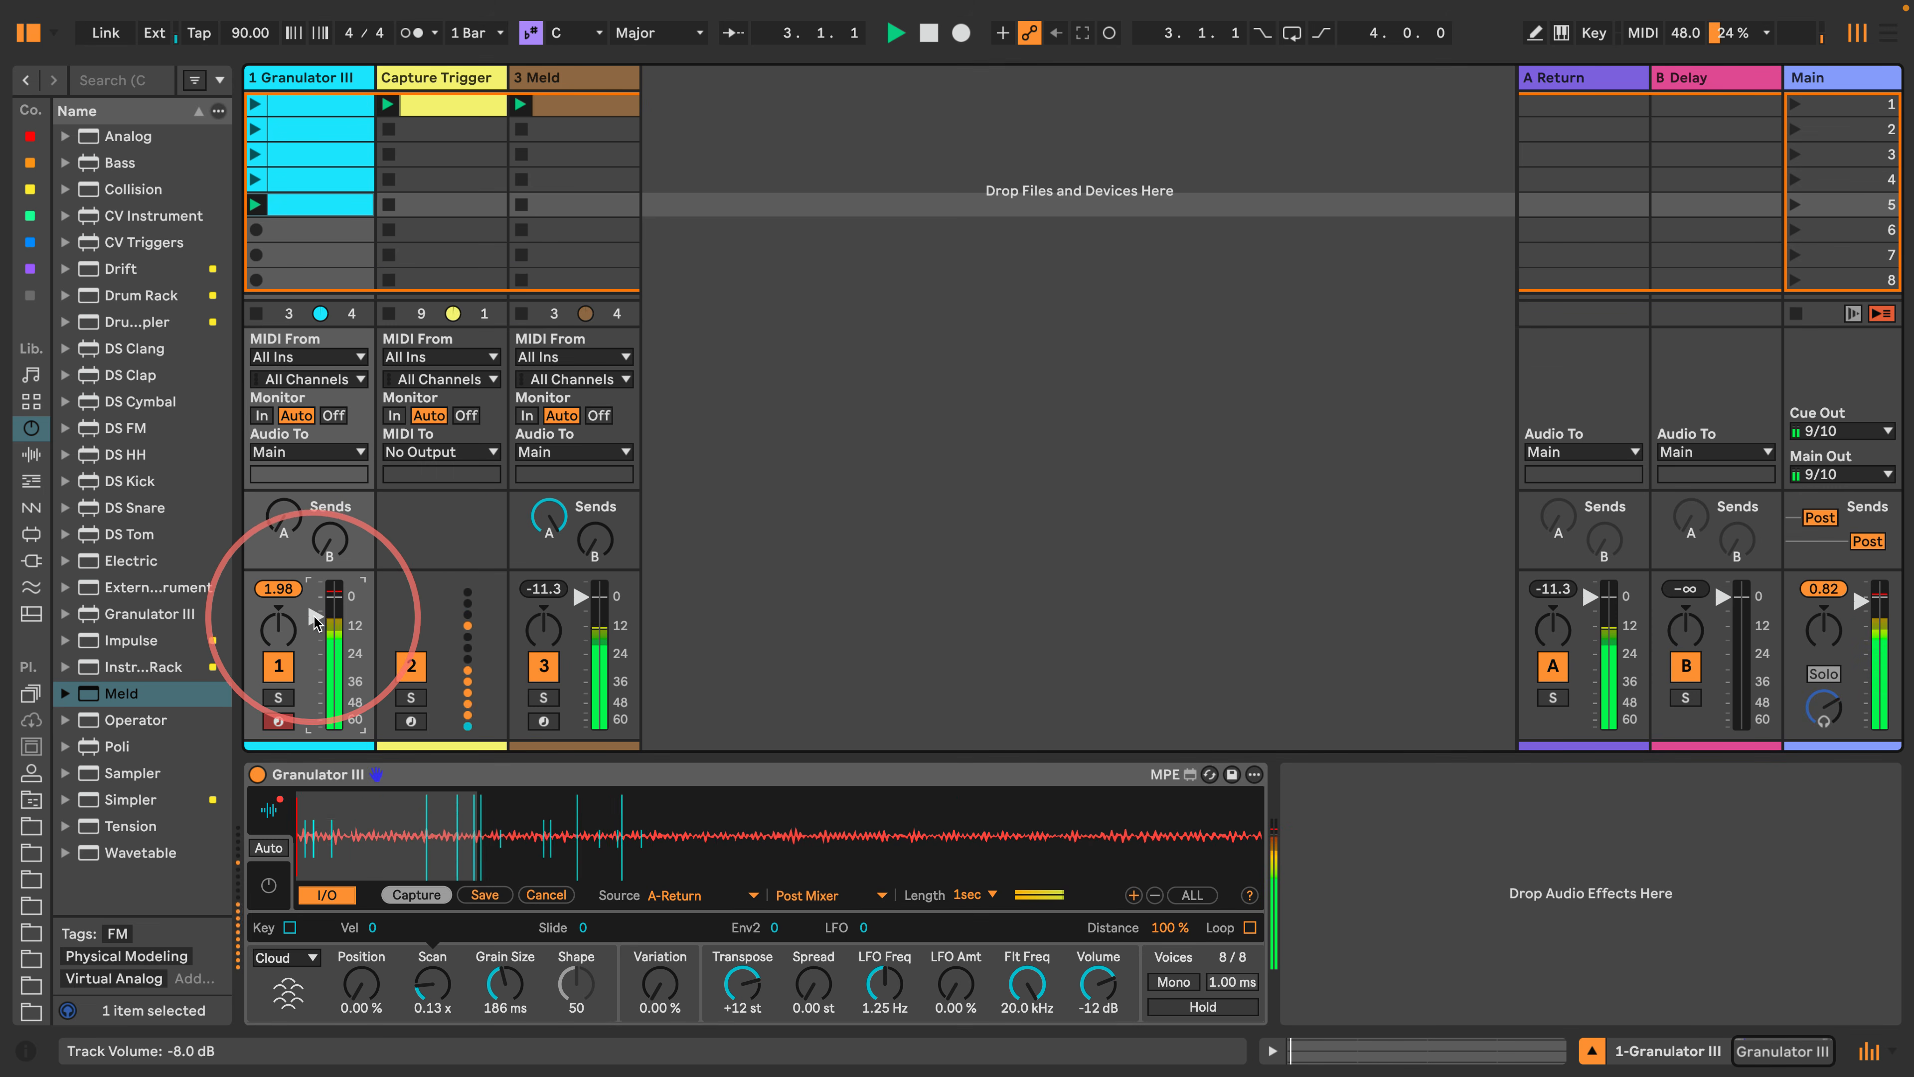
left_click_drag(315, 597, 321, 607)
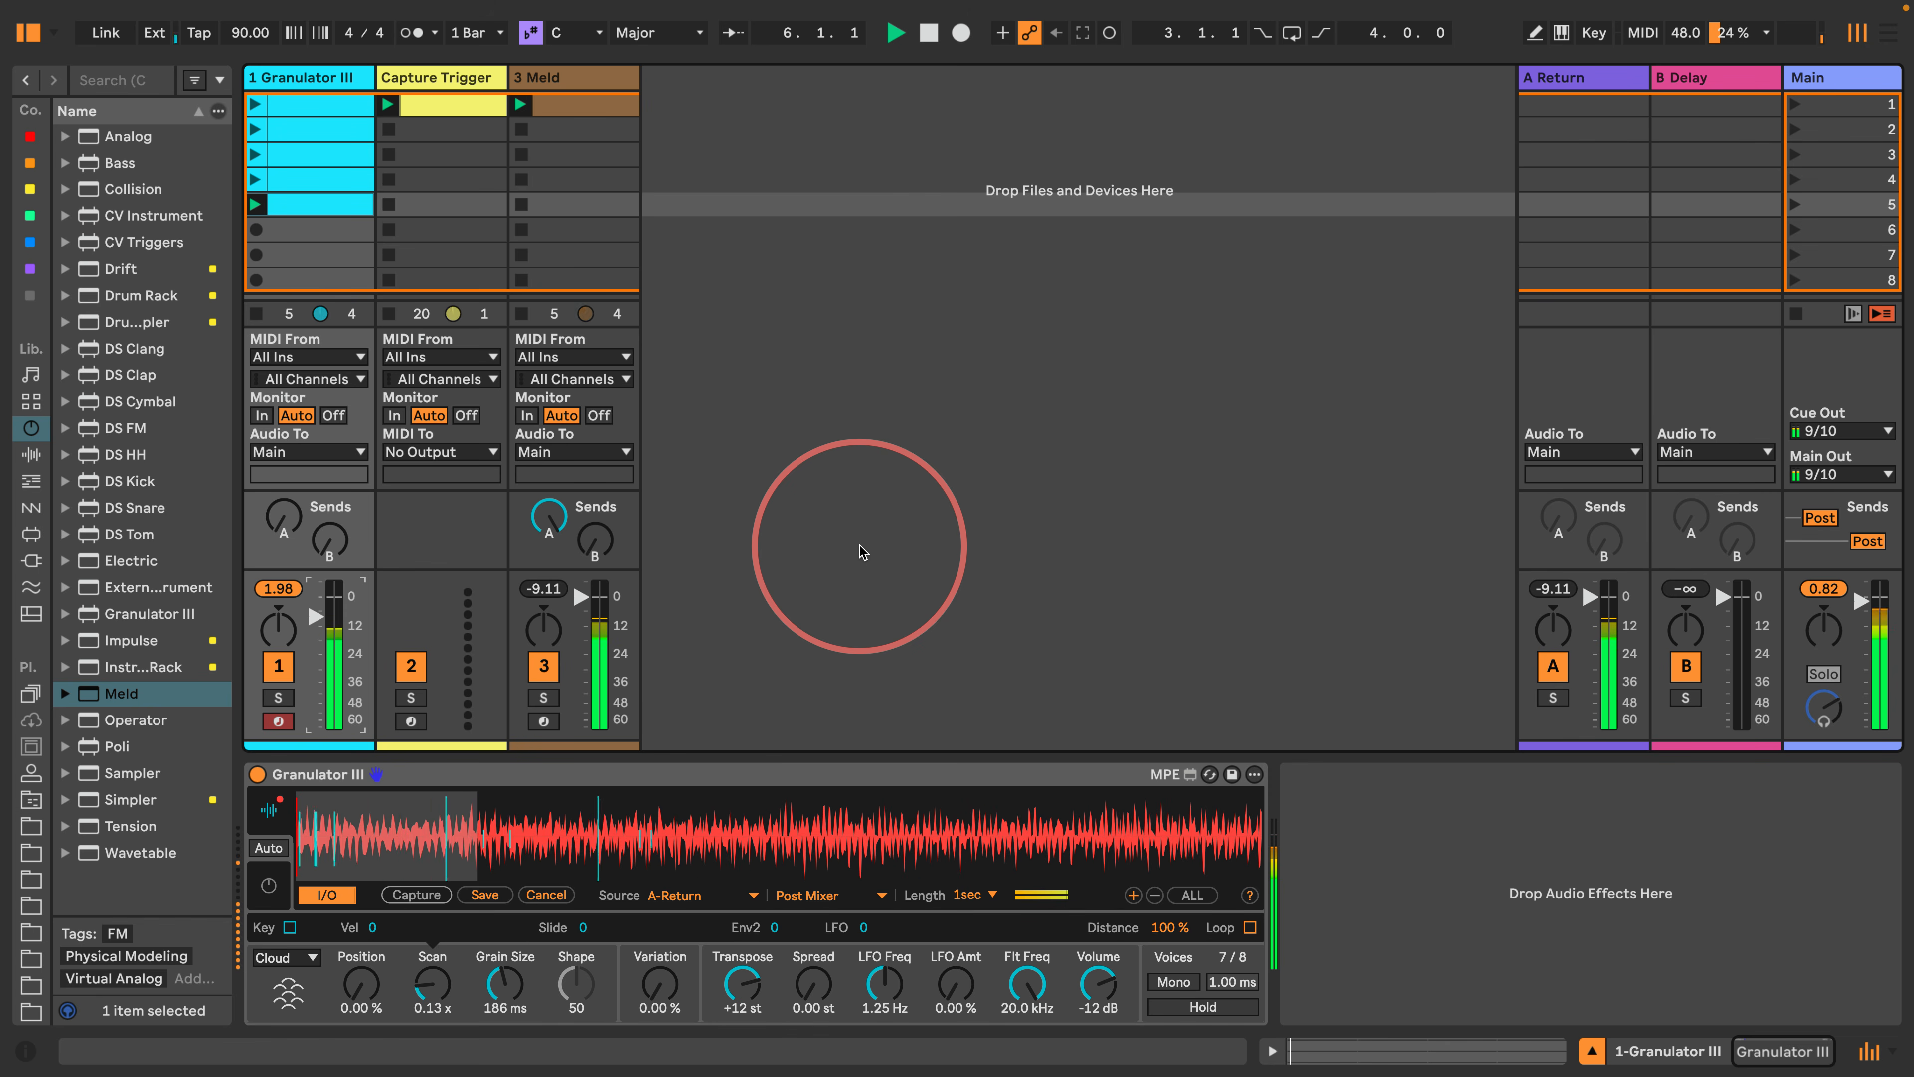
Set the Variation in Granulator III's Grain Size settings to 98.
left_click(652, 991)
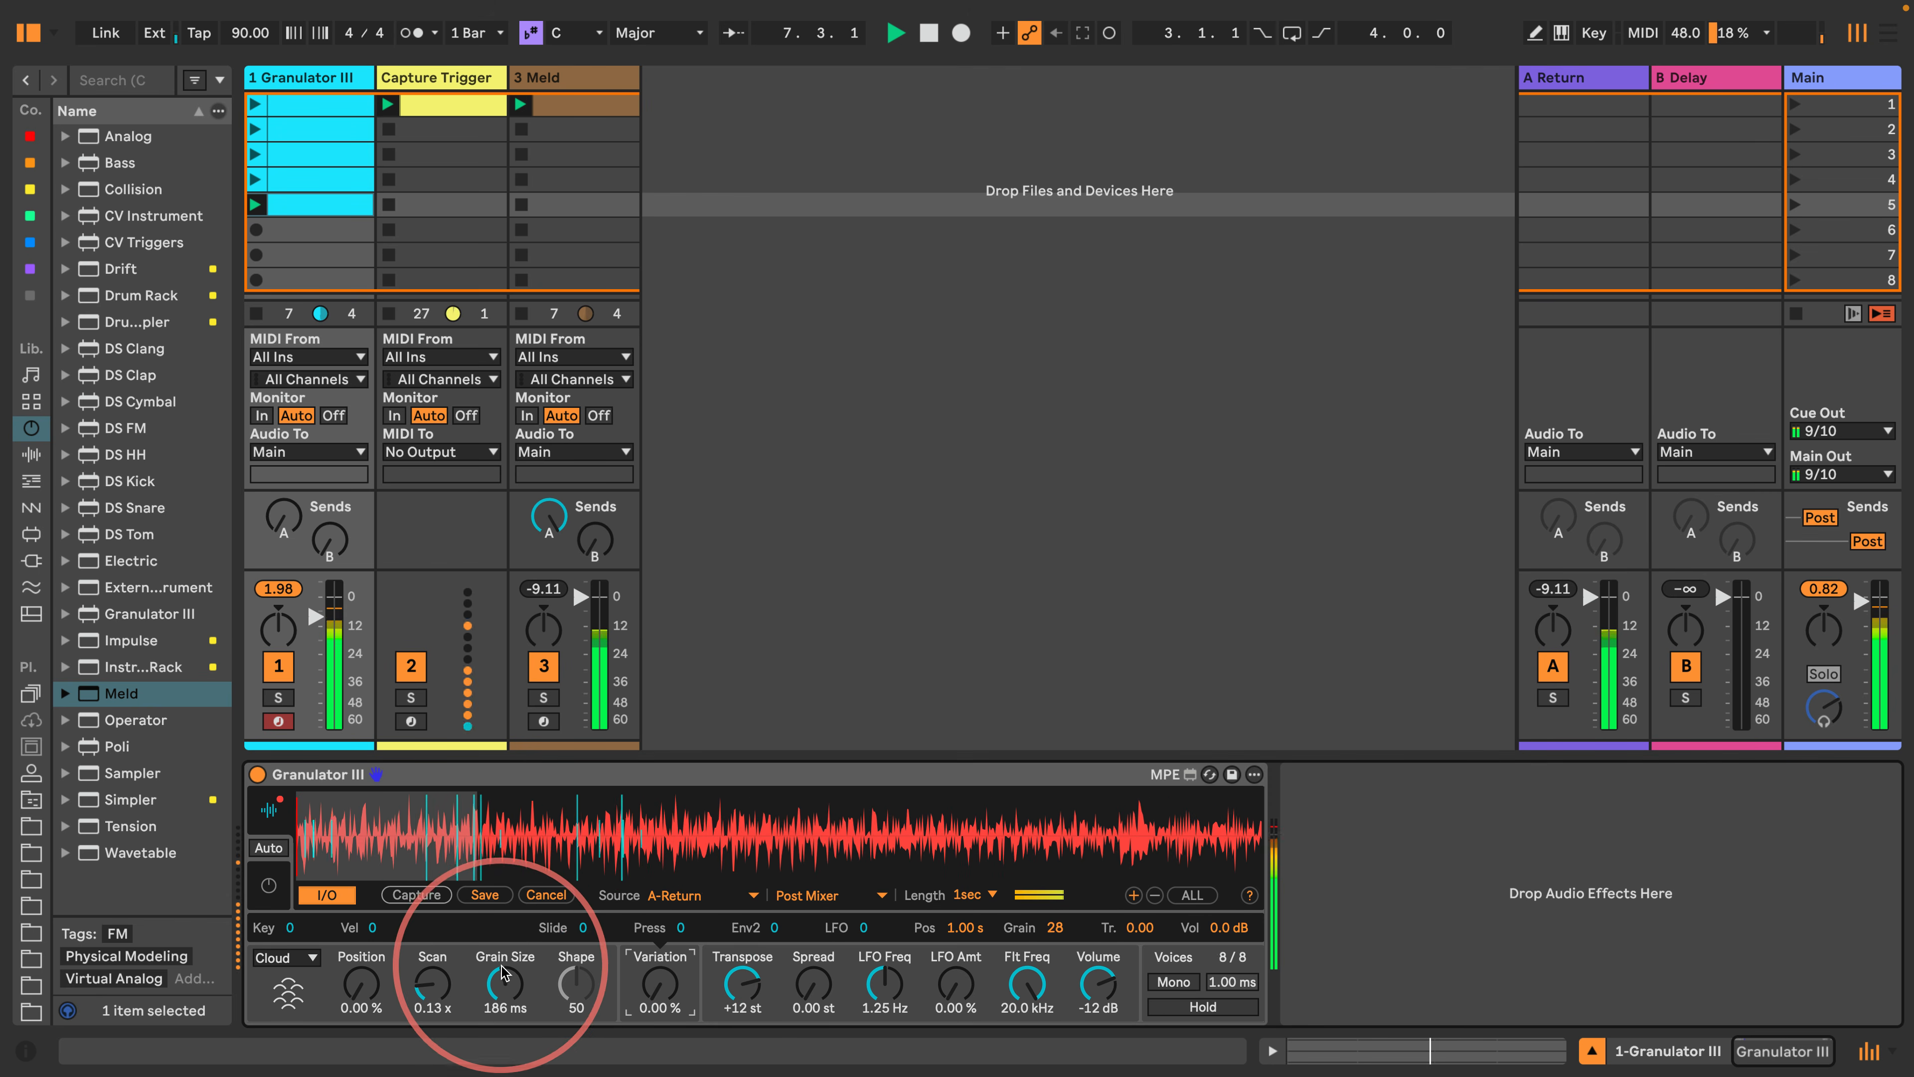
left_click(502, 969)
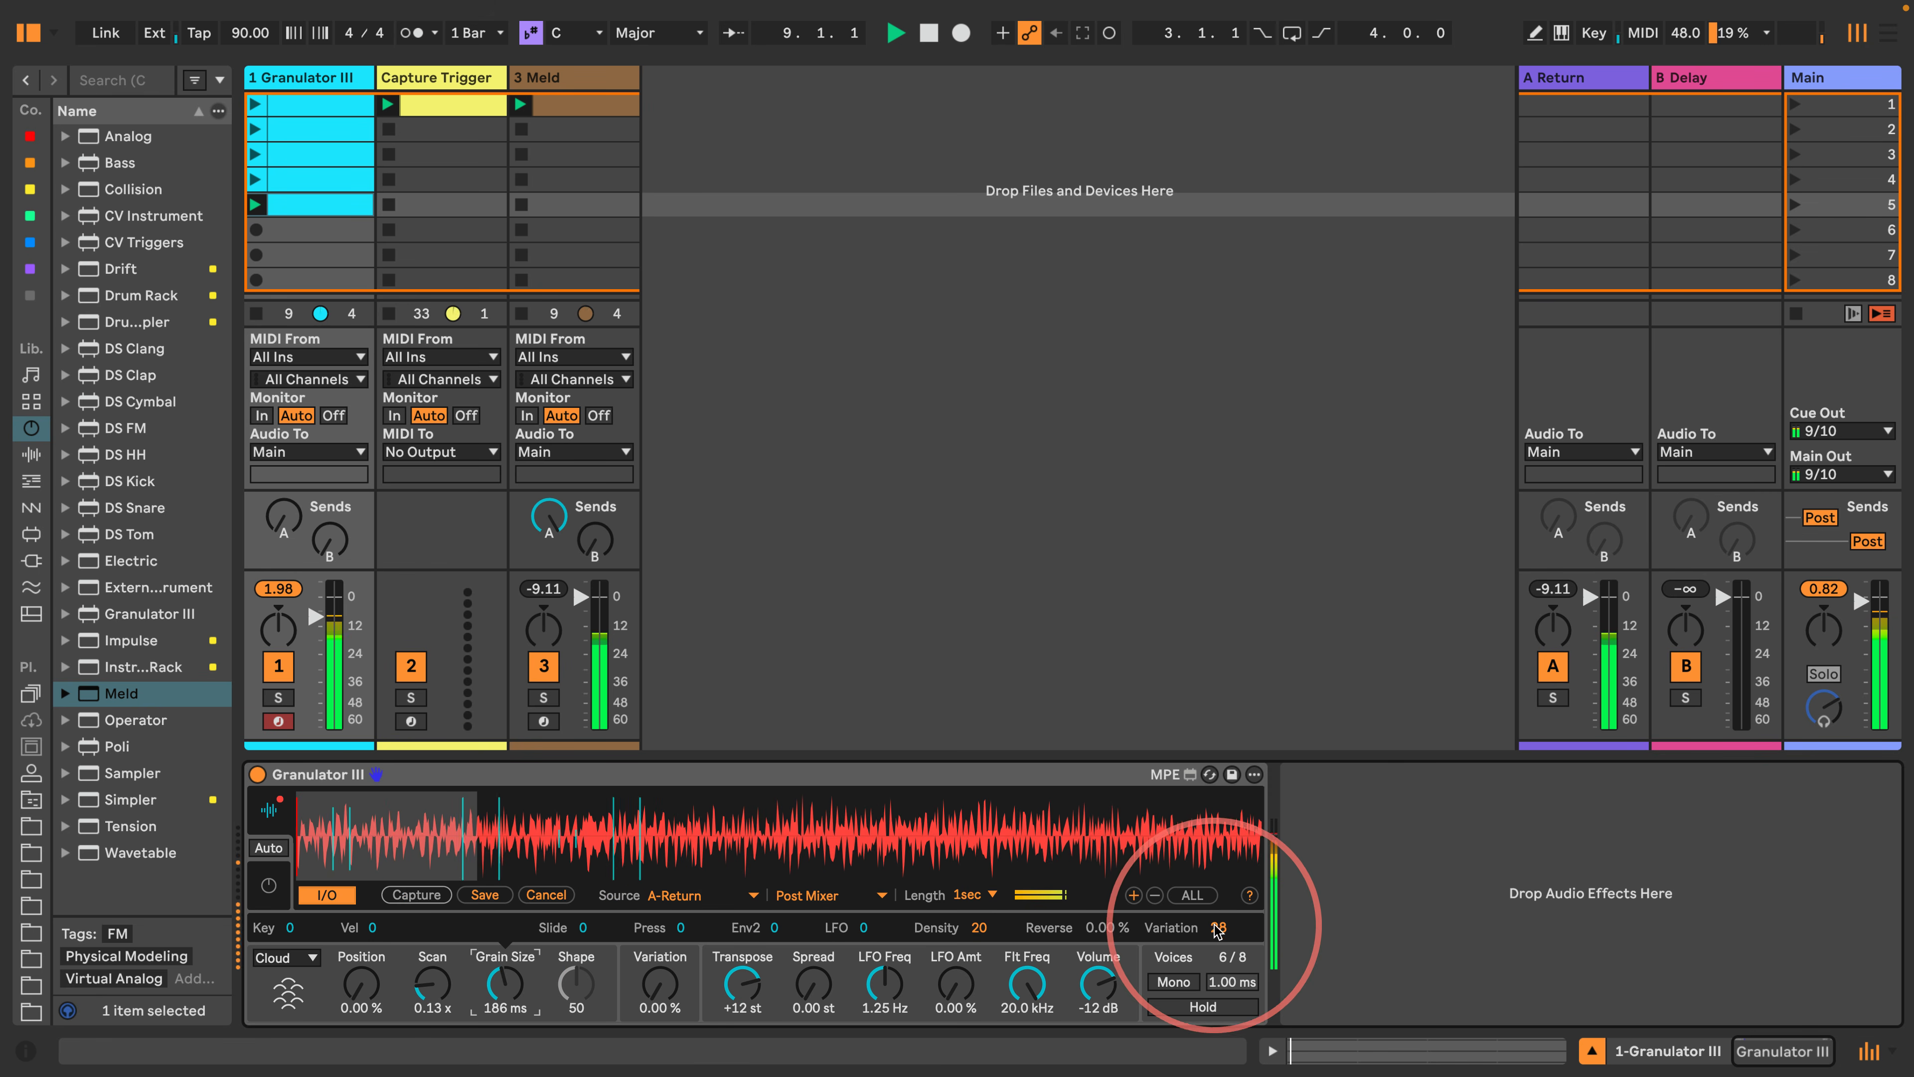
left_click_drag(1217, 928, 1201, 850)
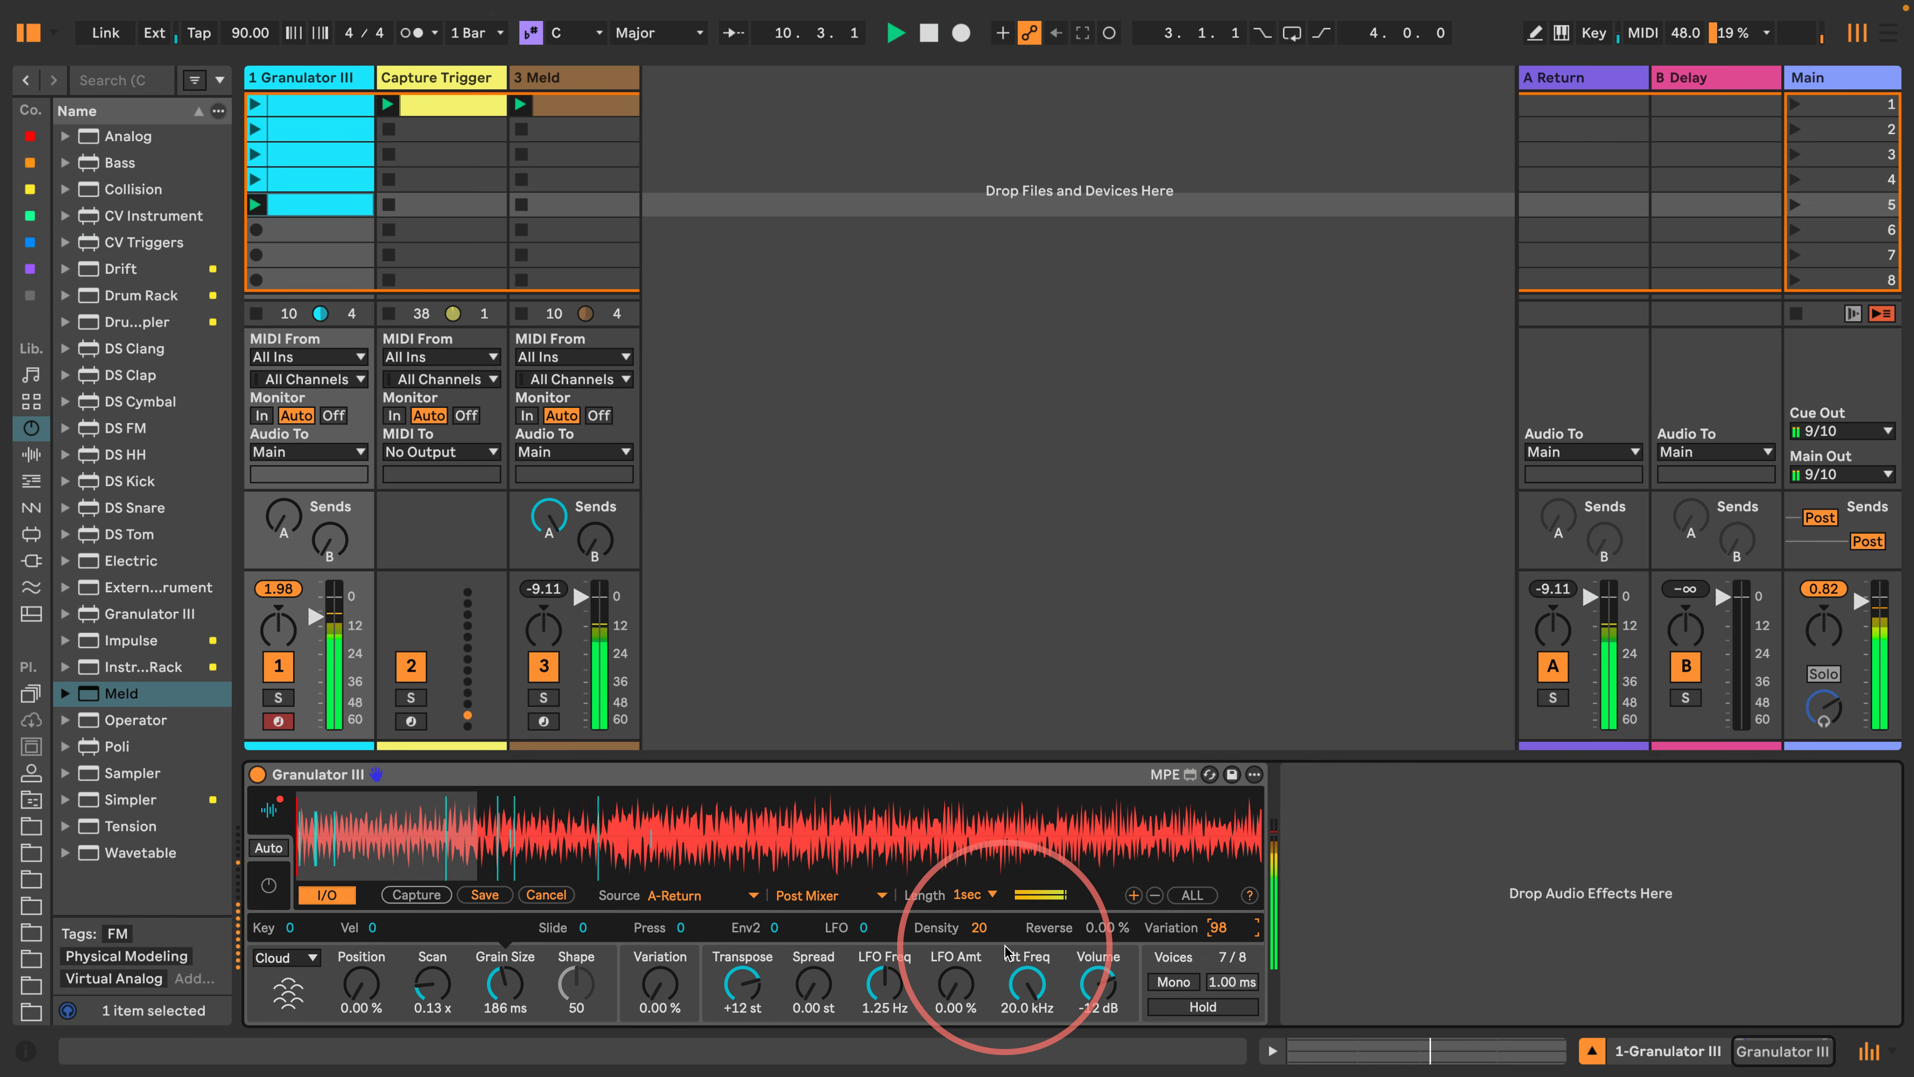
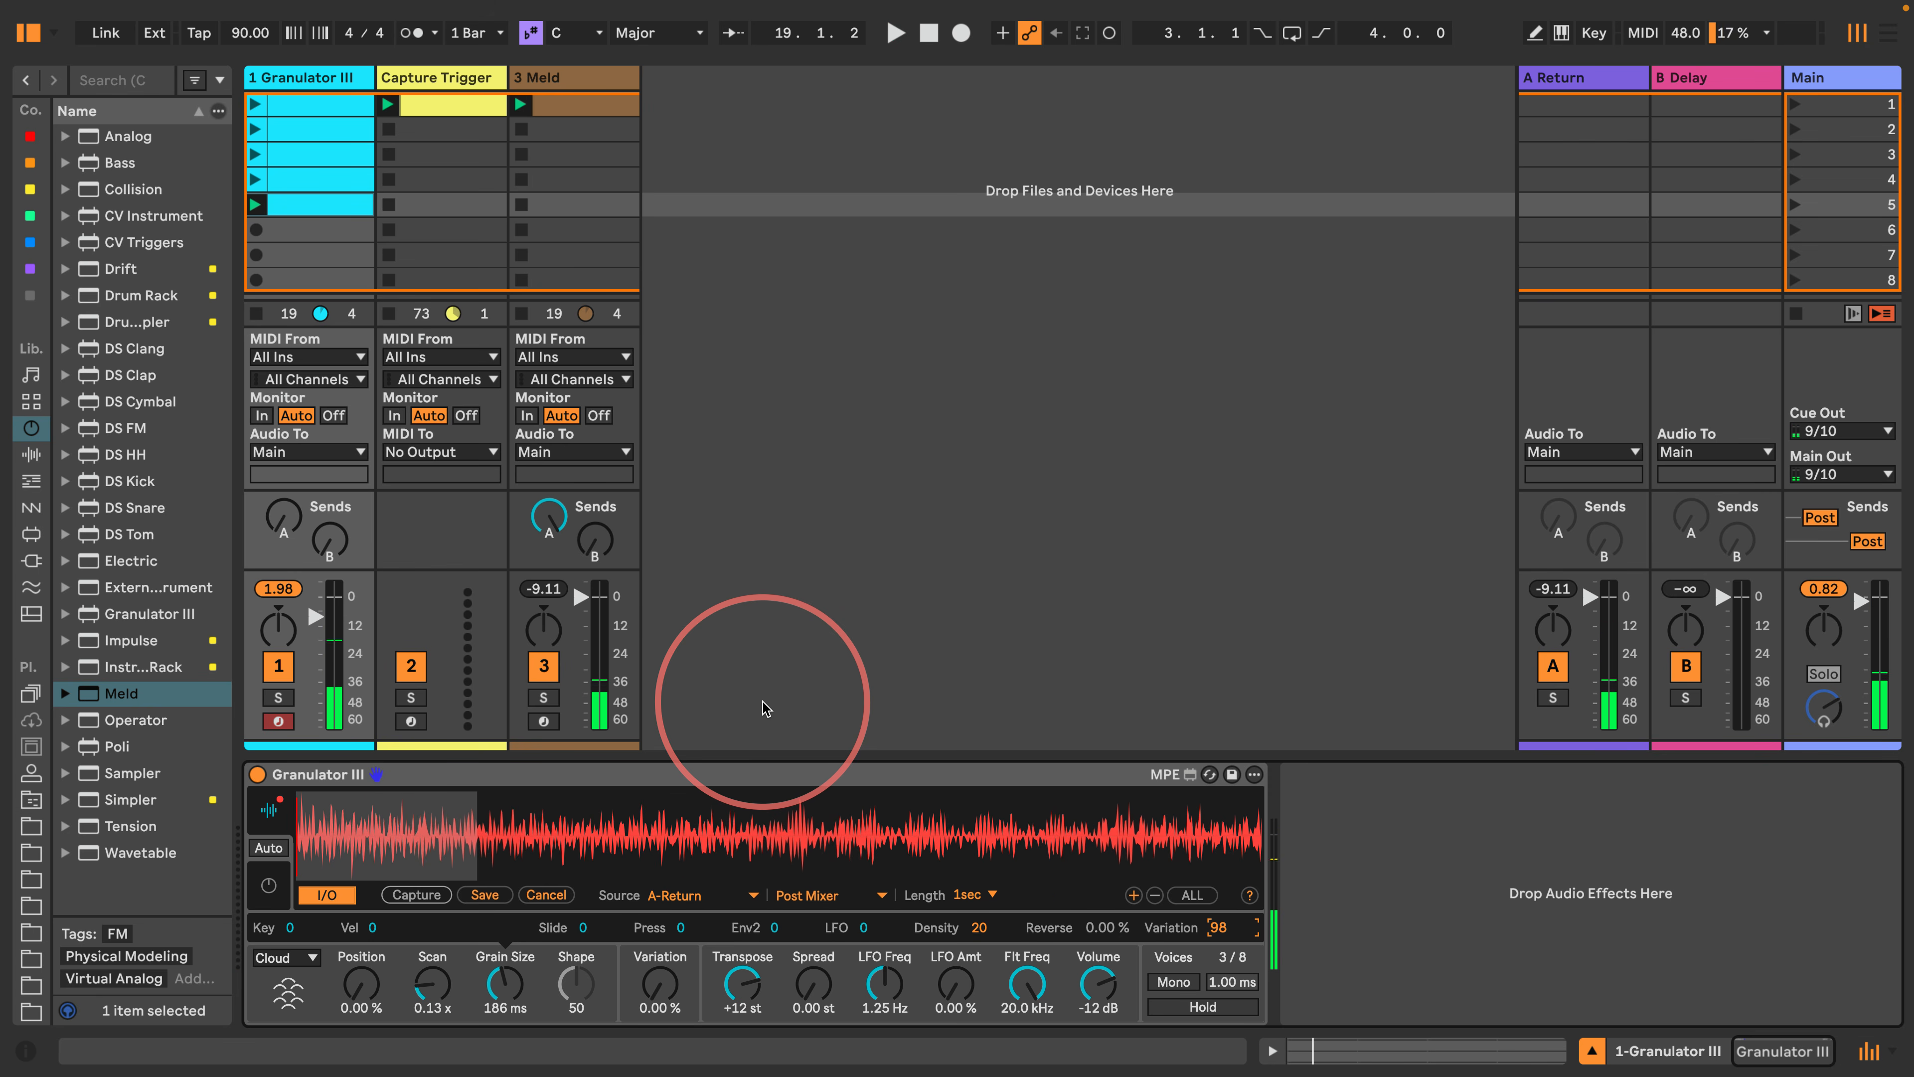
Set Granulator III's A-Return capture point to Post FX and play the set with the A Return track muted.
left_click(810, 895)
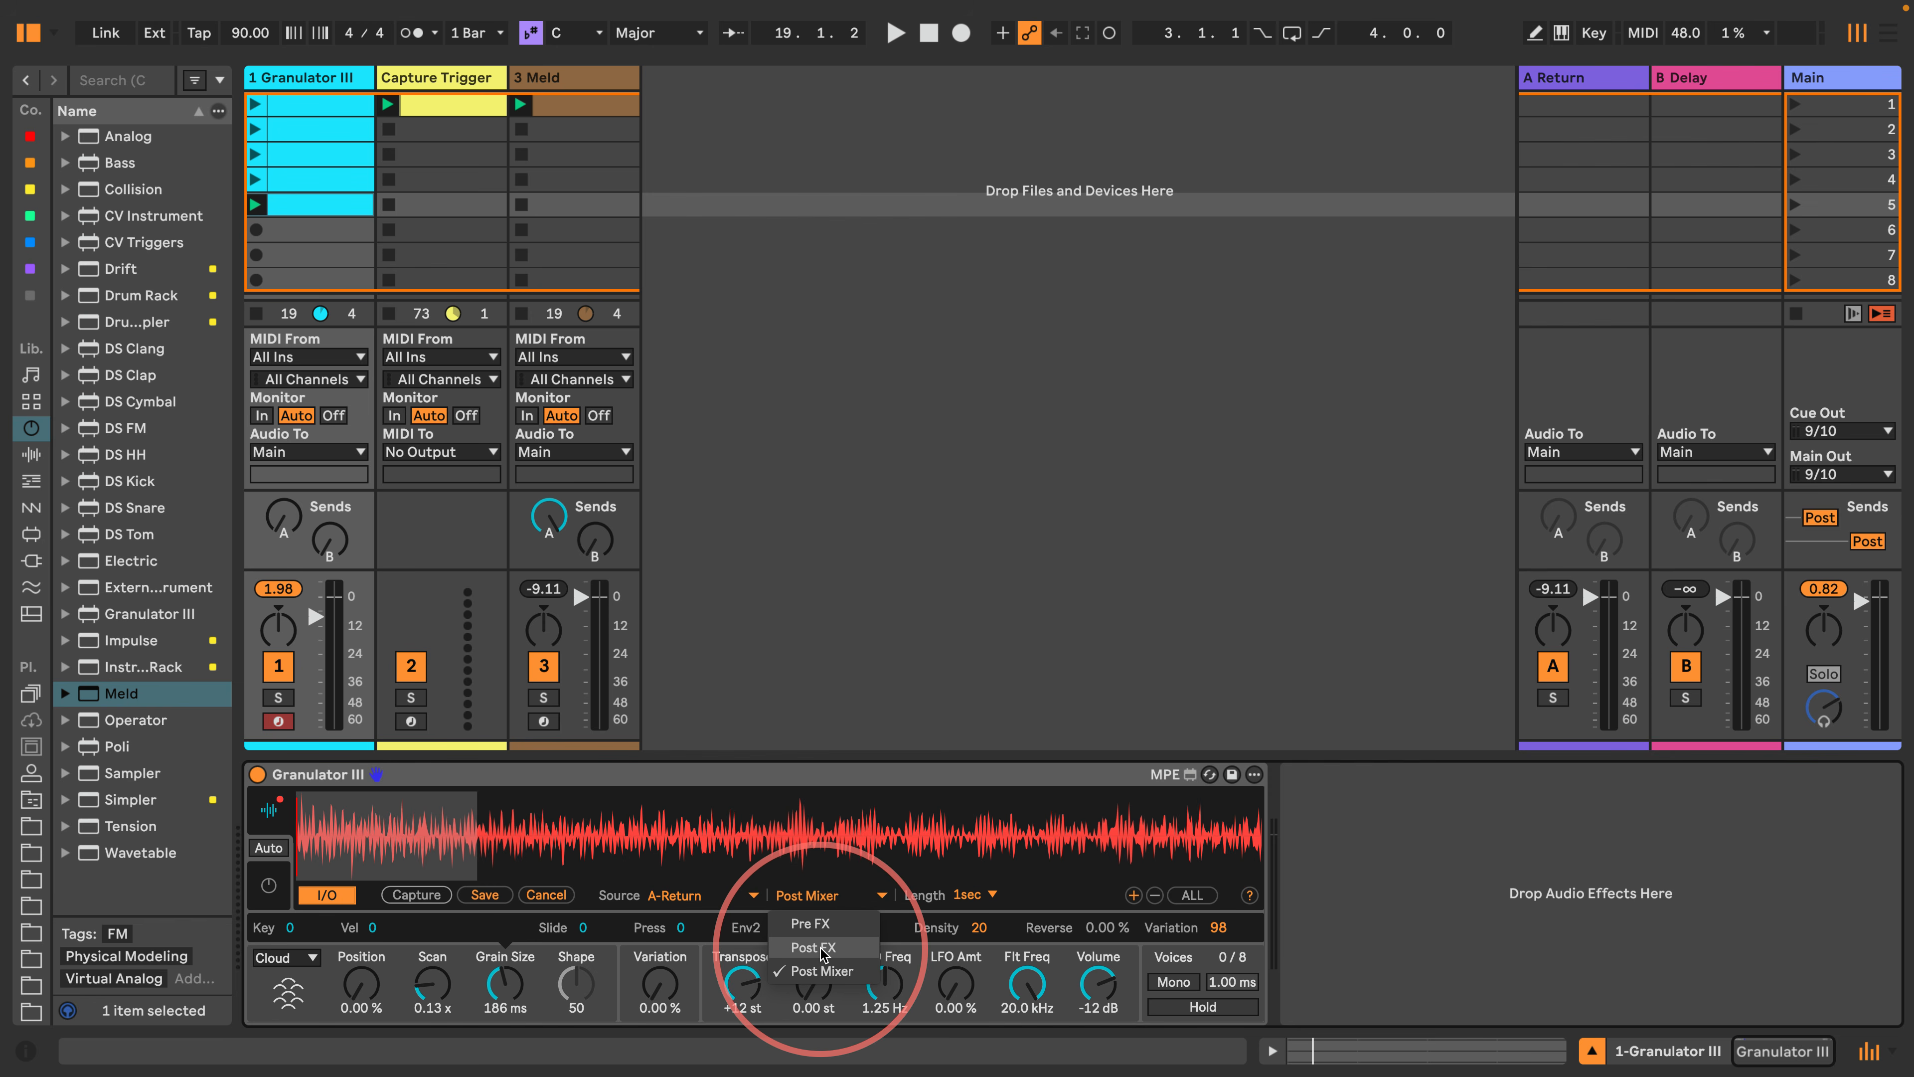
left_click(821, 948)
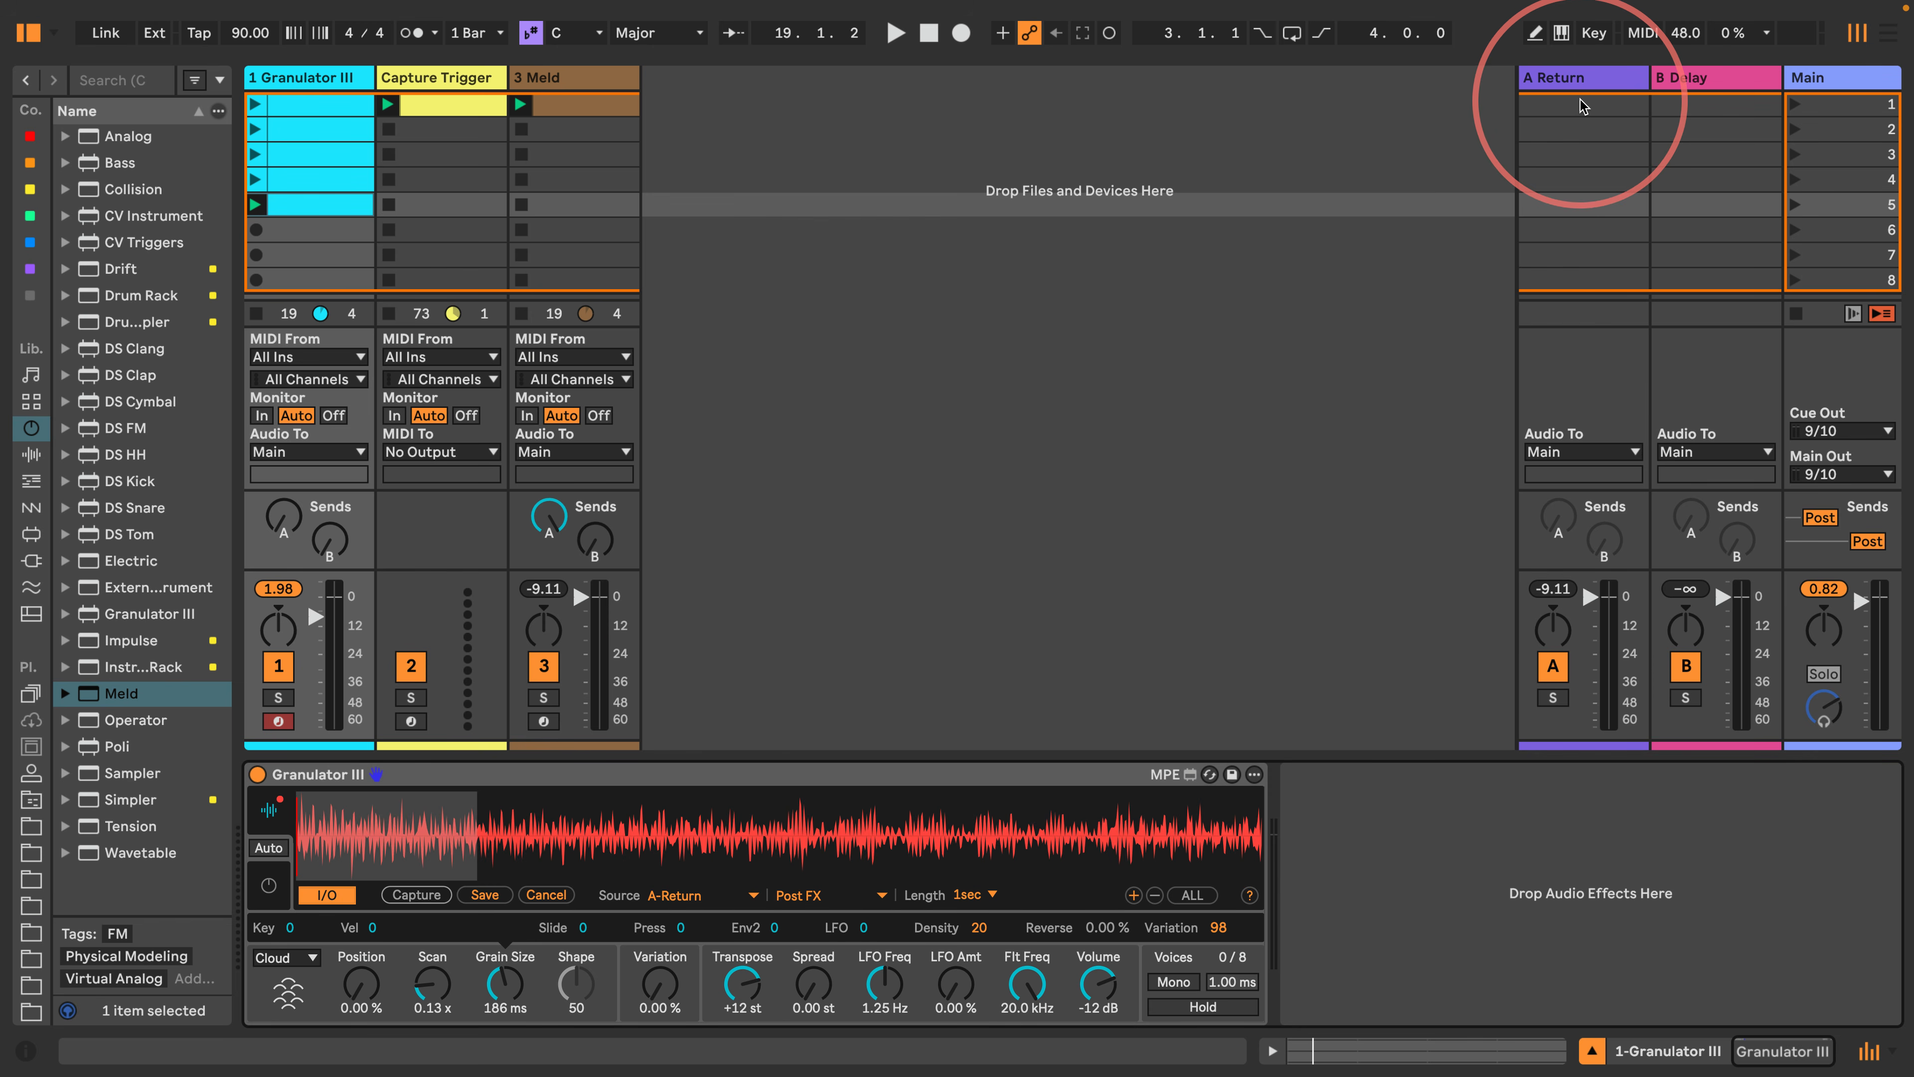
key("space")
left_click(279, 667)
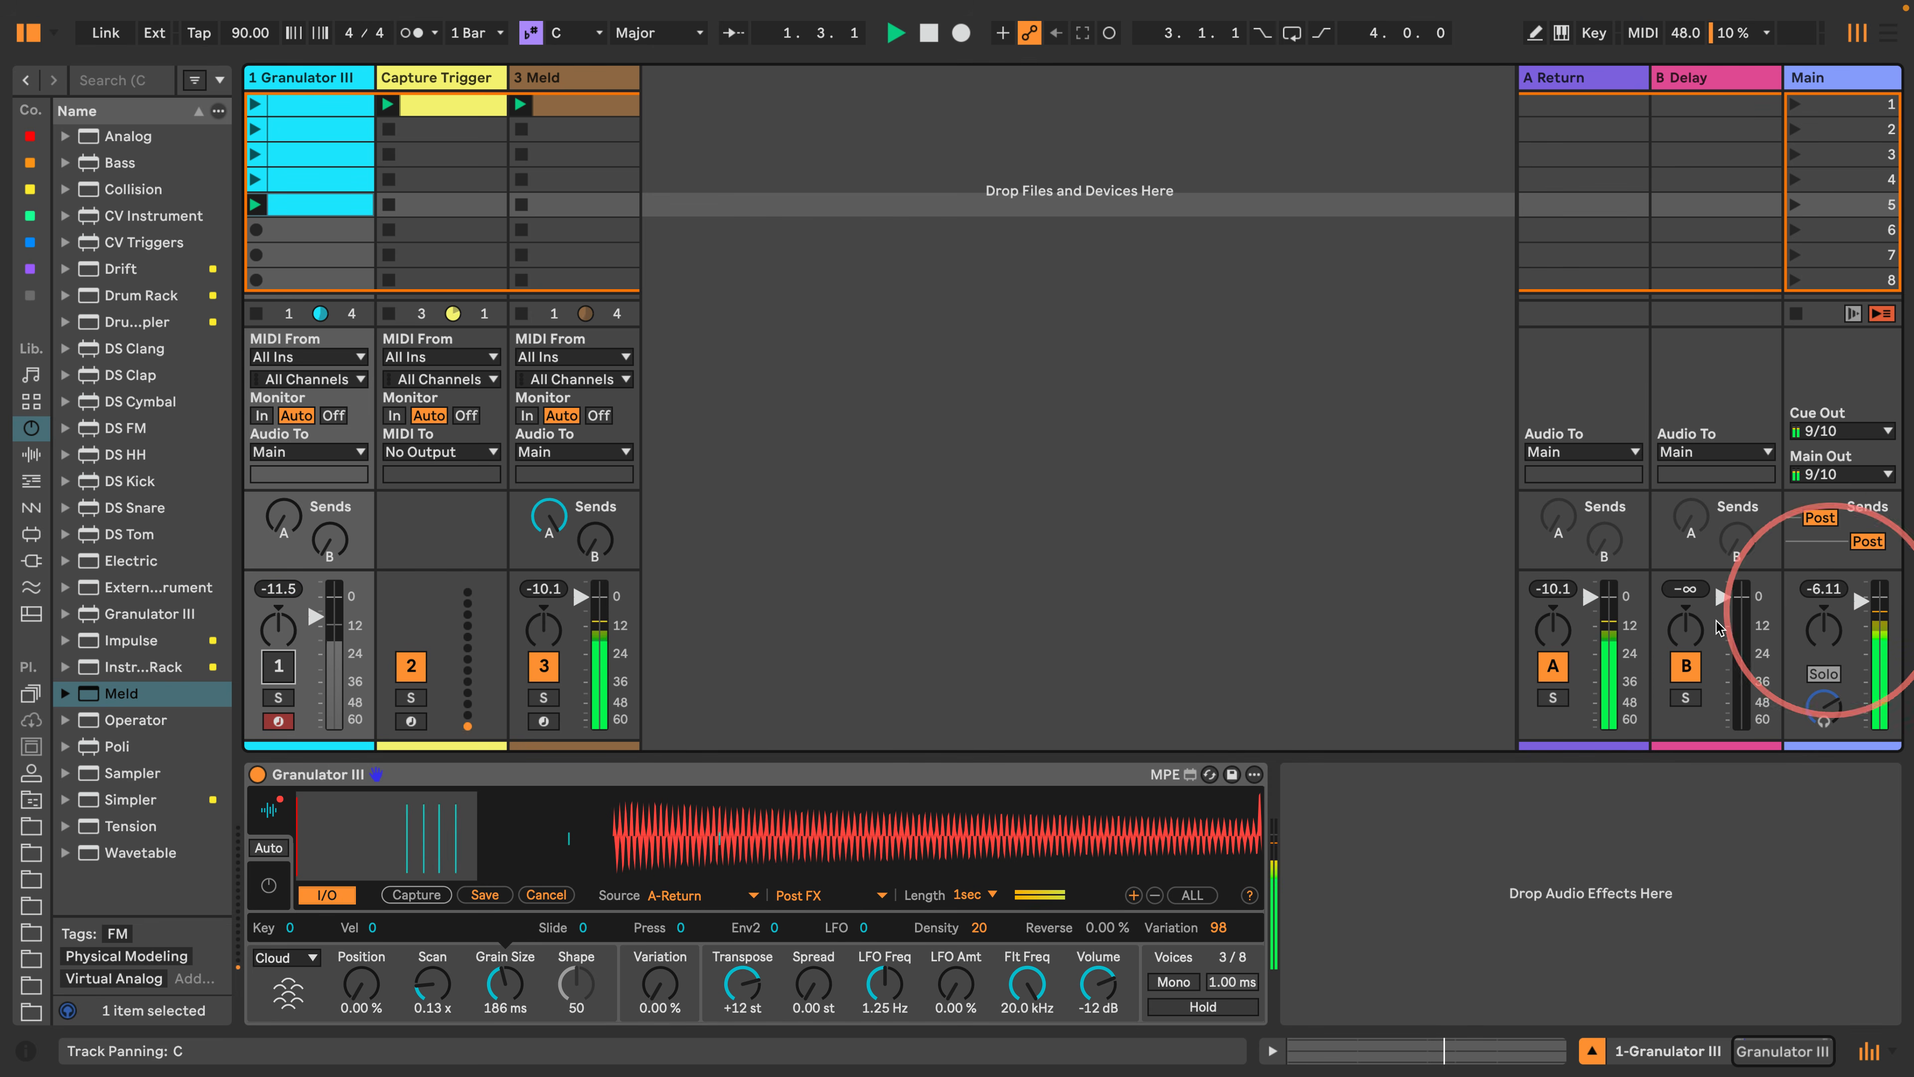
left_click(1552, 666)
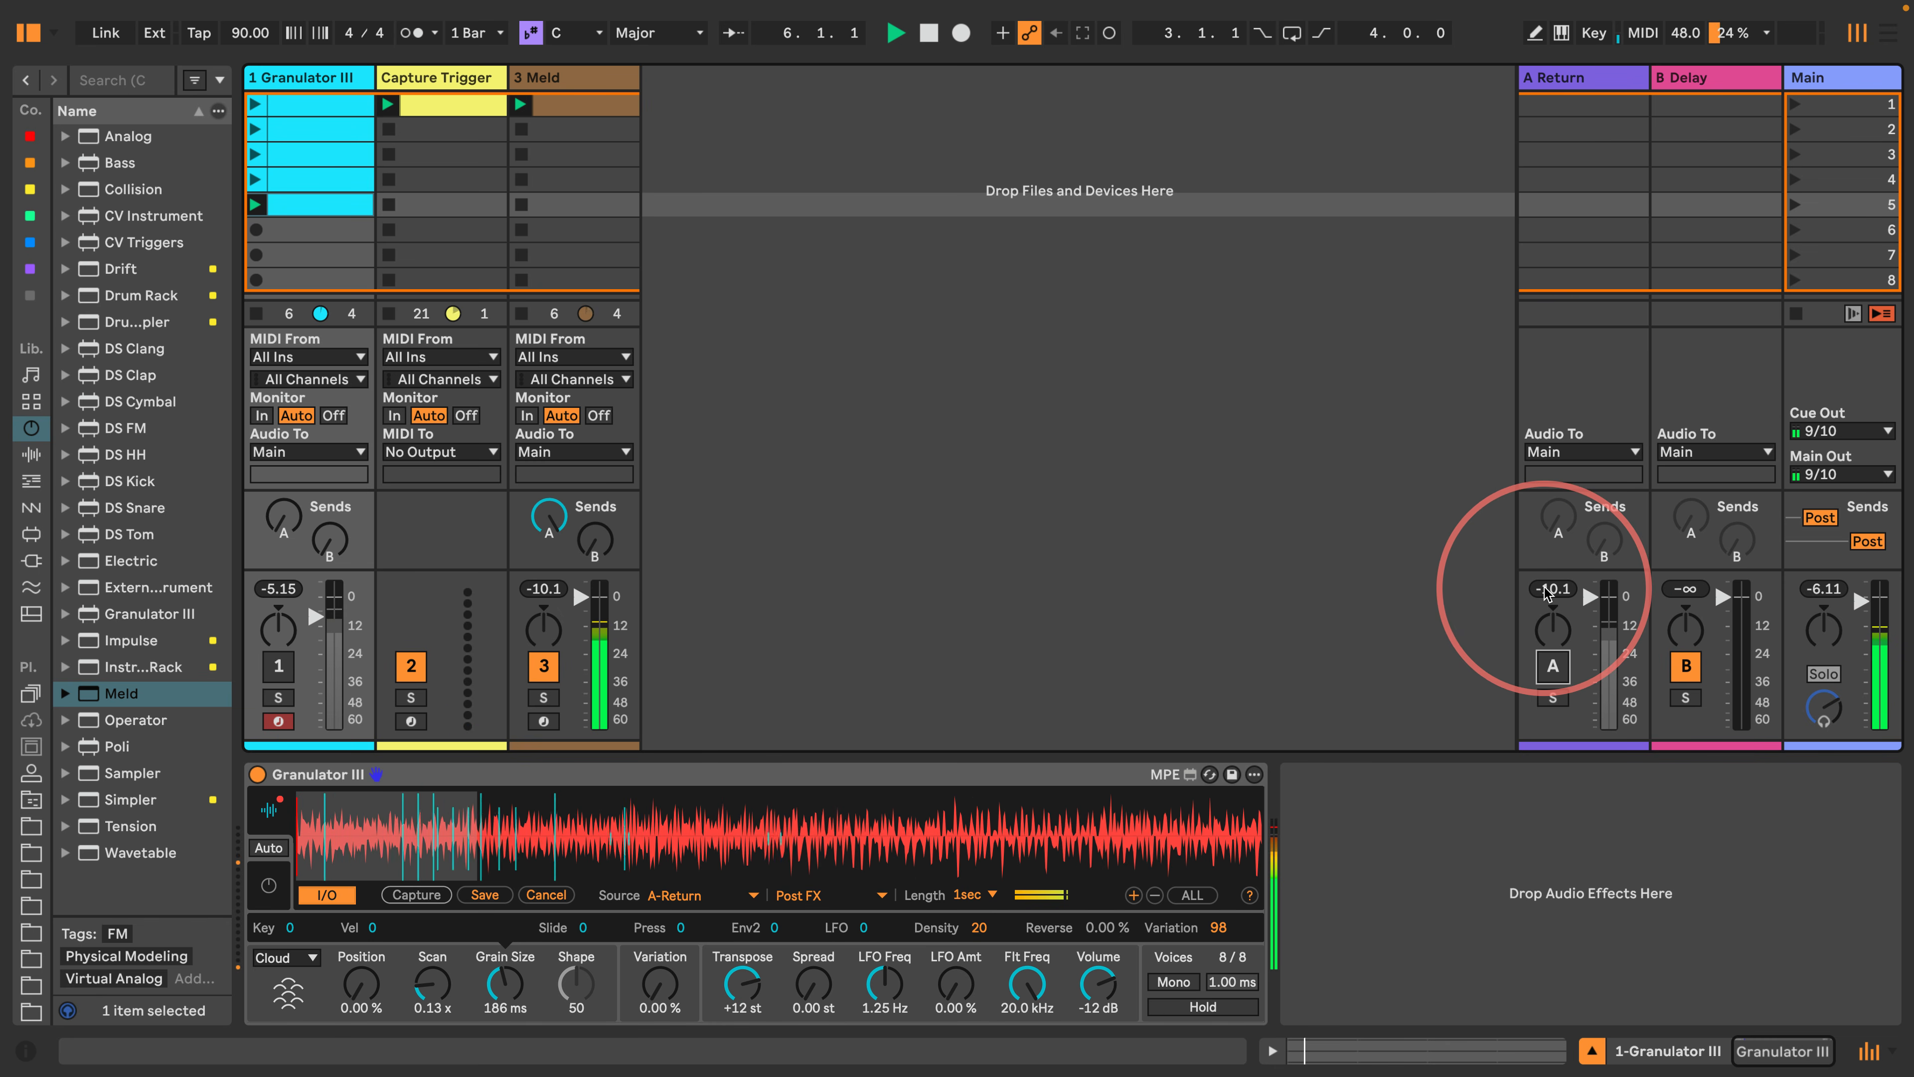
left_click(280, 665)
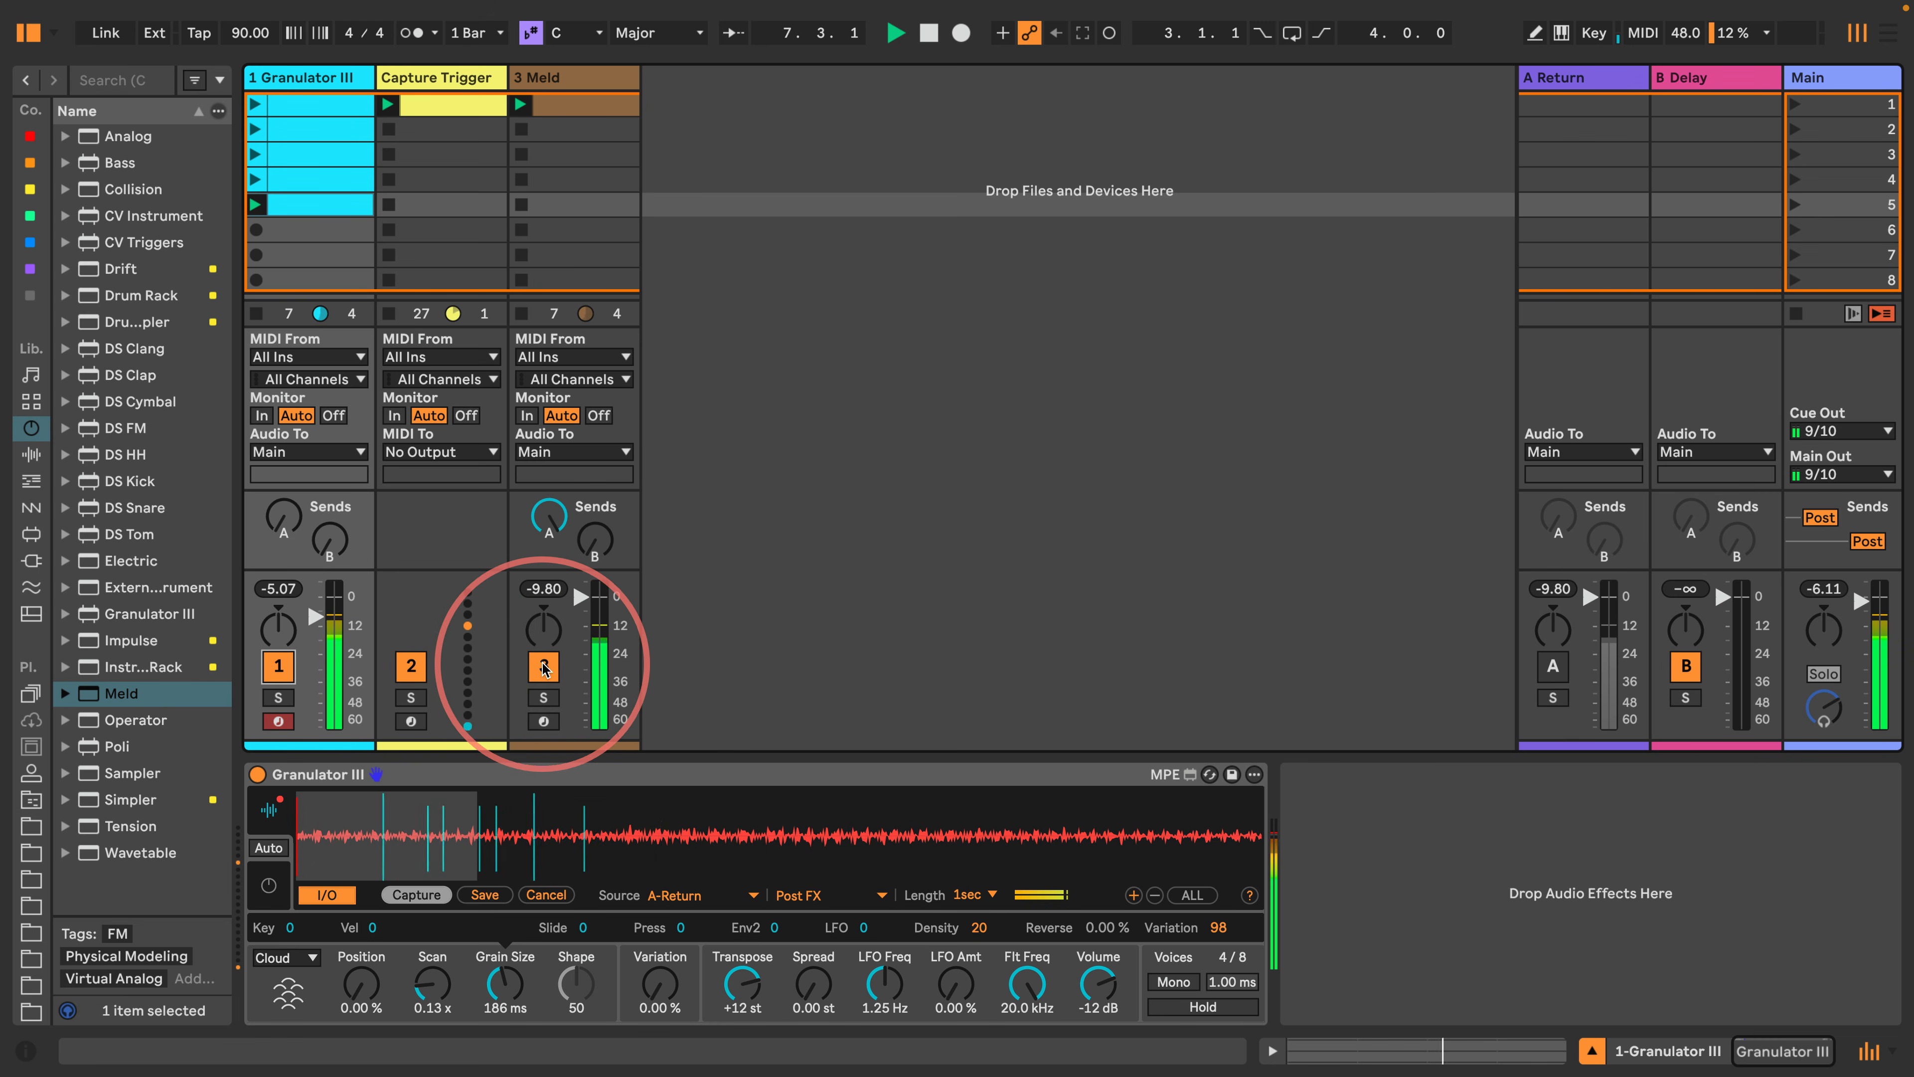
key("space")
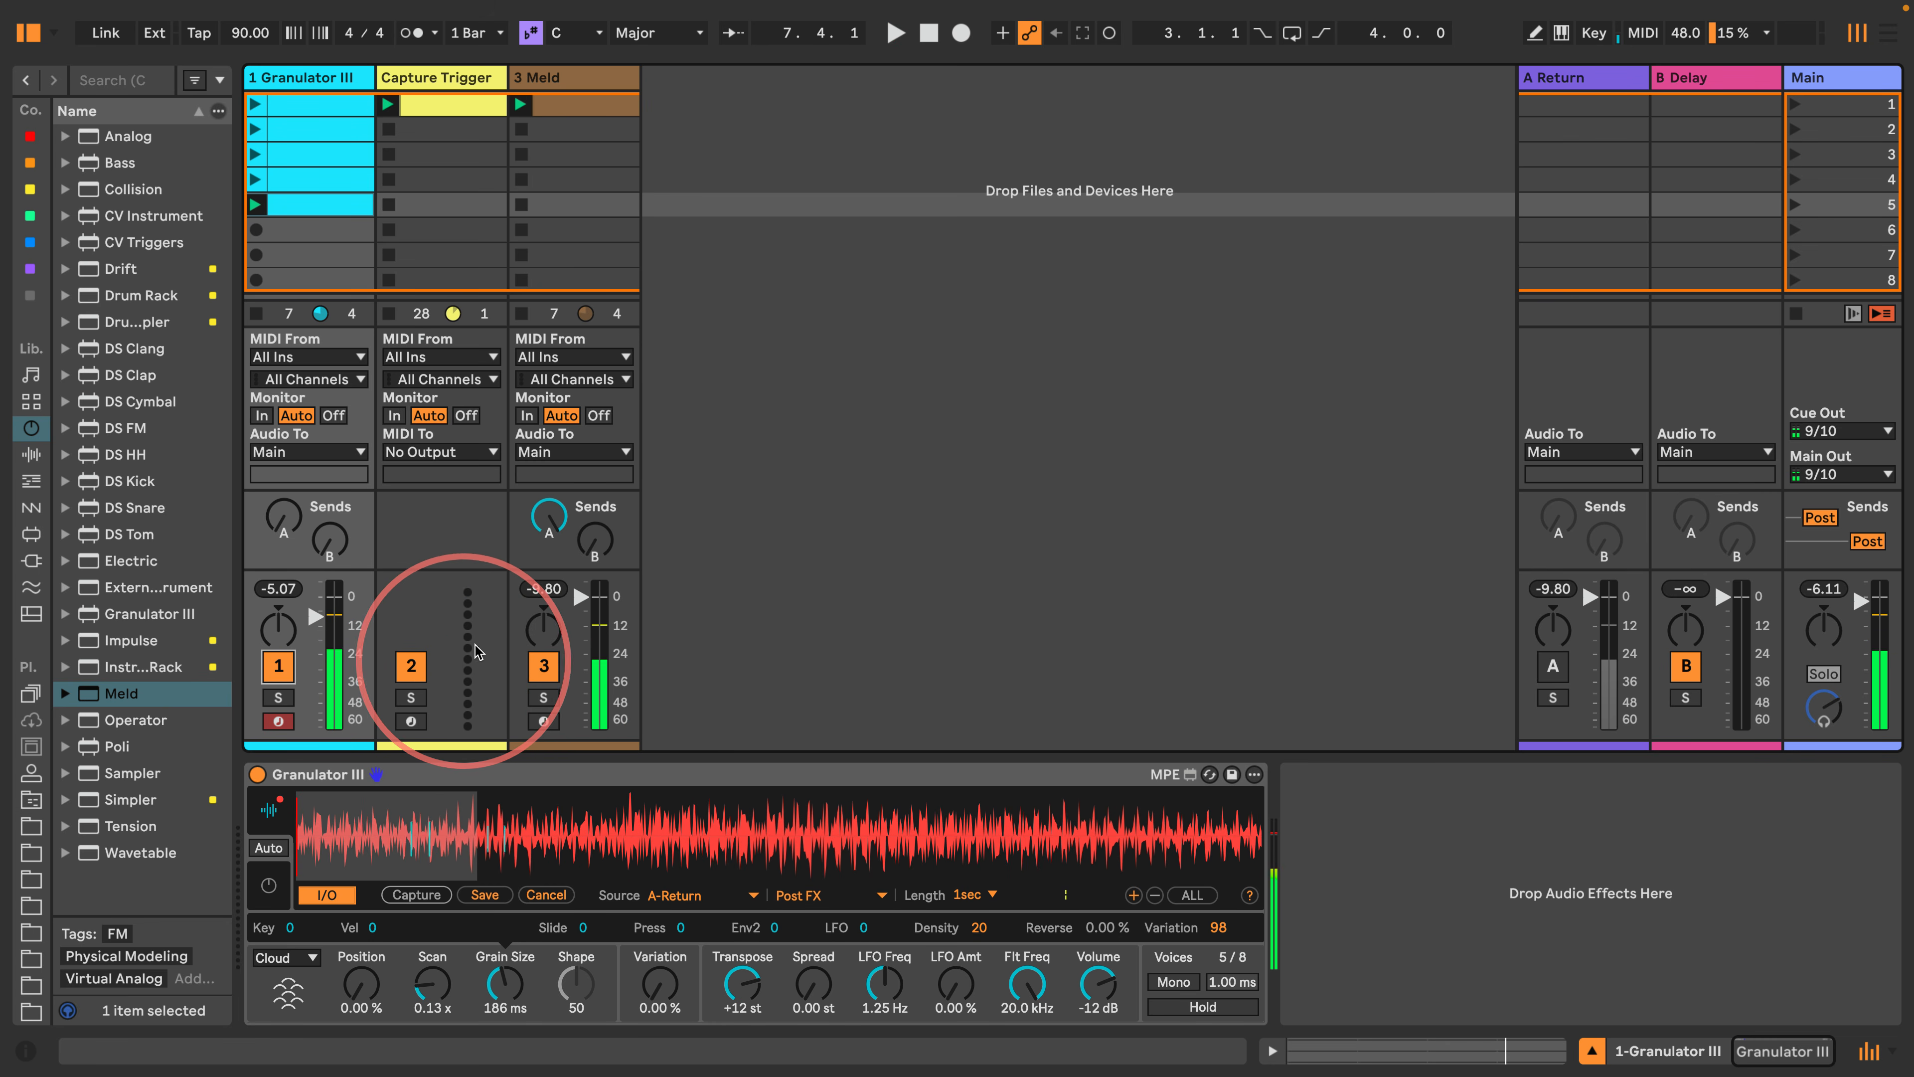
Route the Meld track's audio to Sends Only and adjust the Granulator III track's volume while the set plays.
left_click(580, 451)
left_click(579, 570)
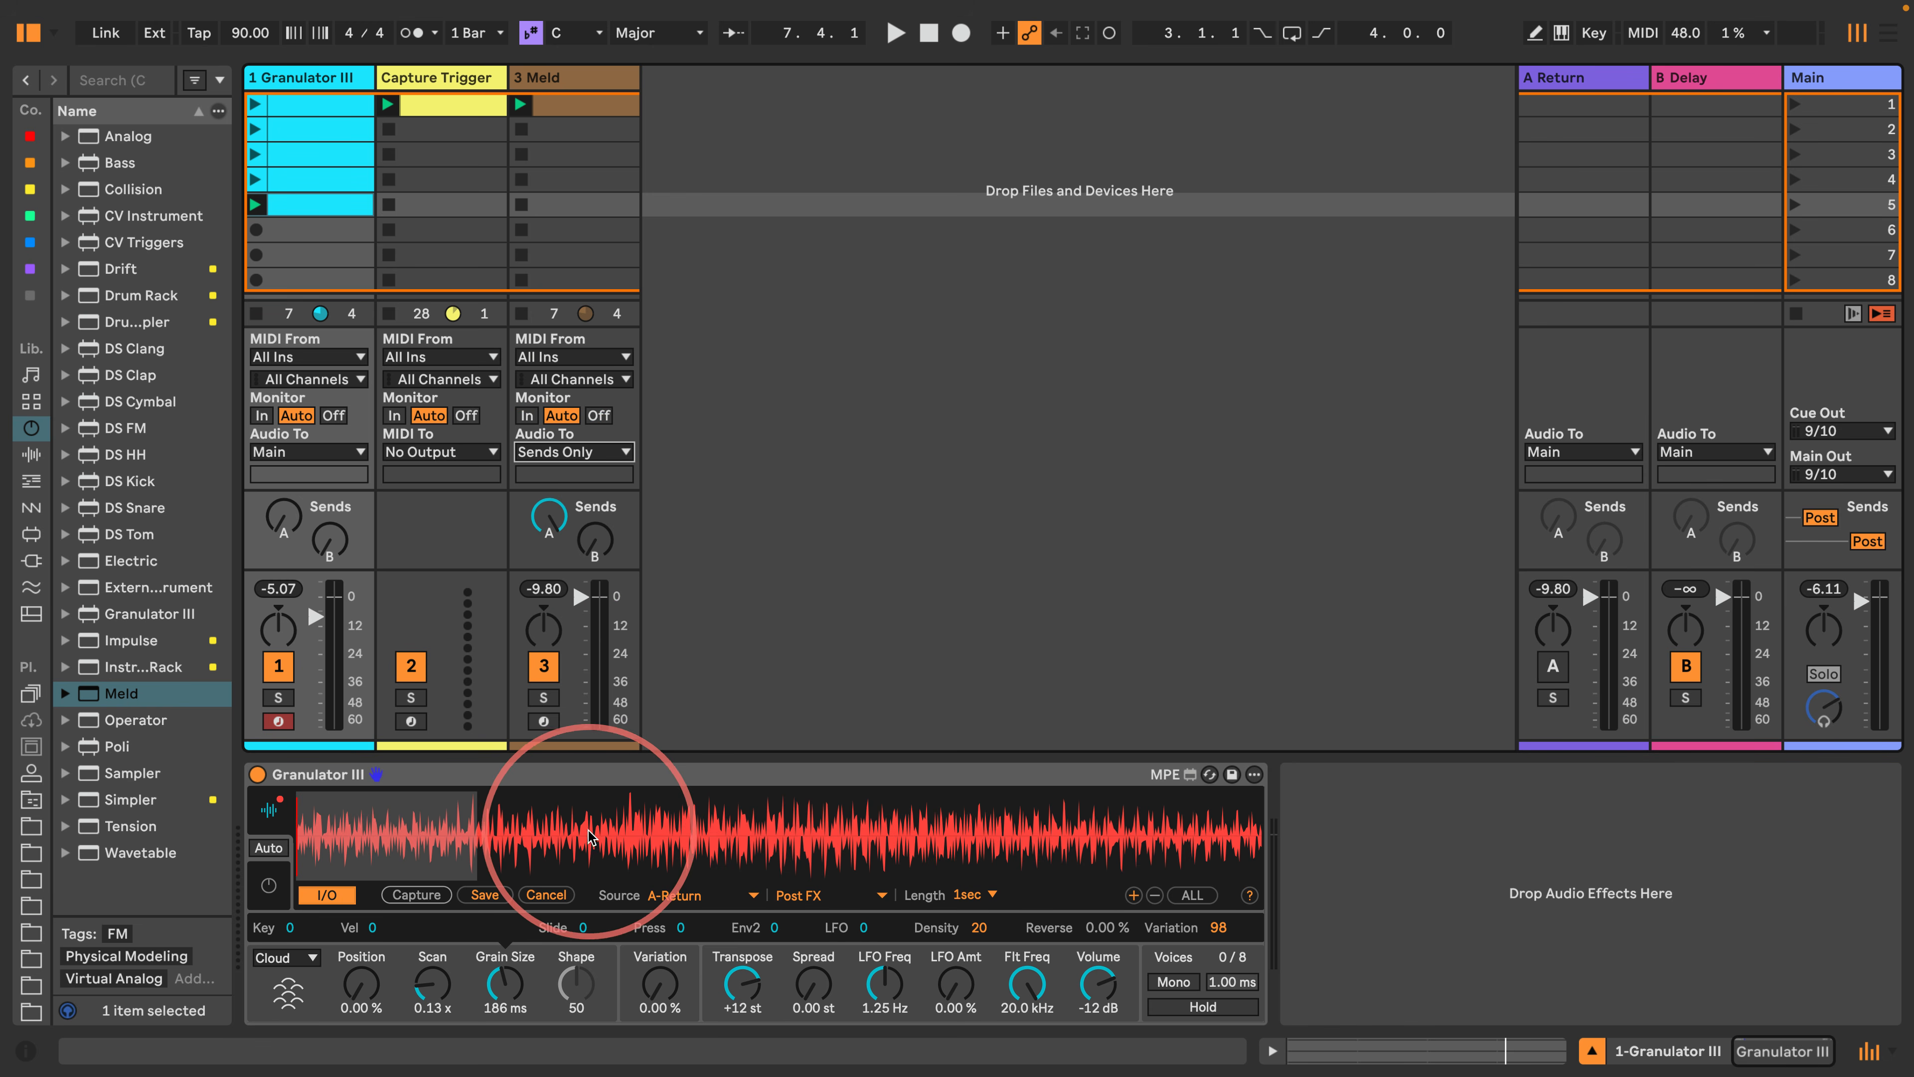
key("space")
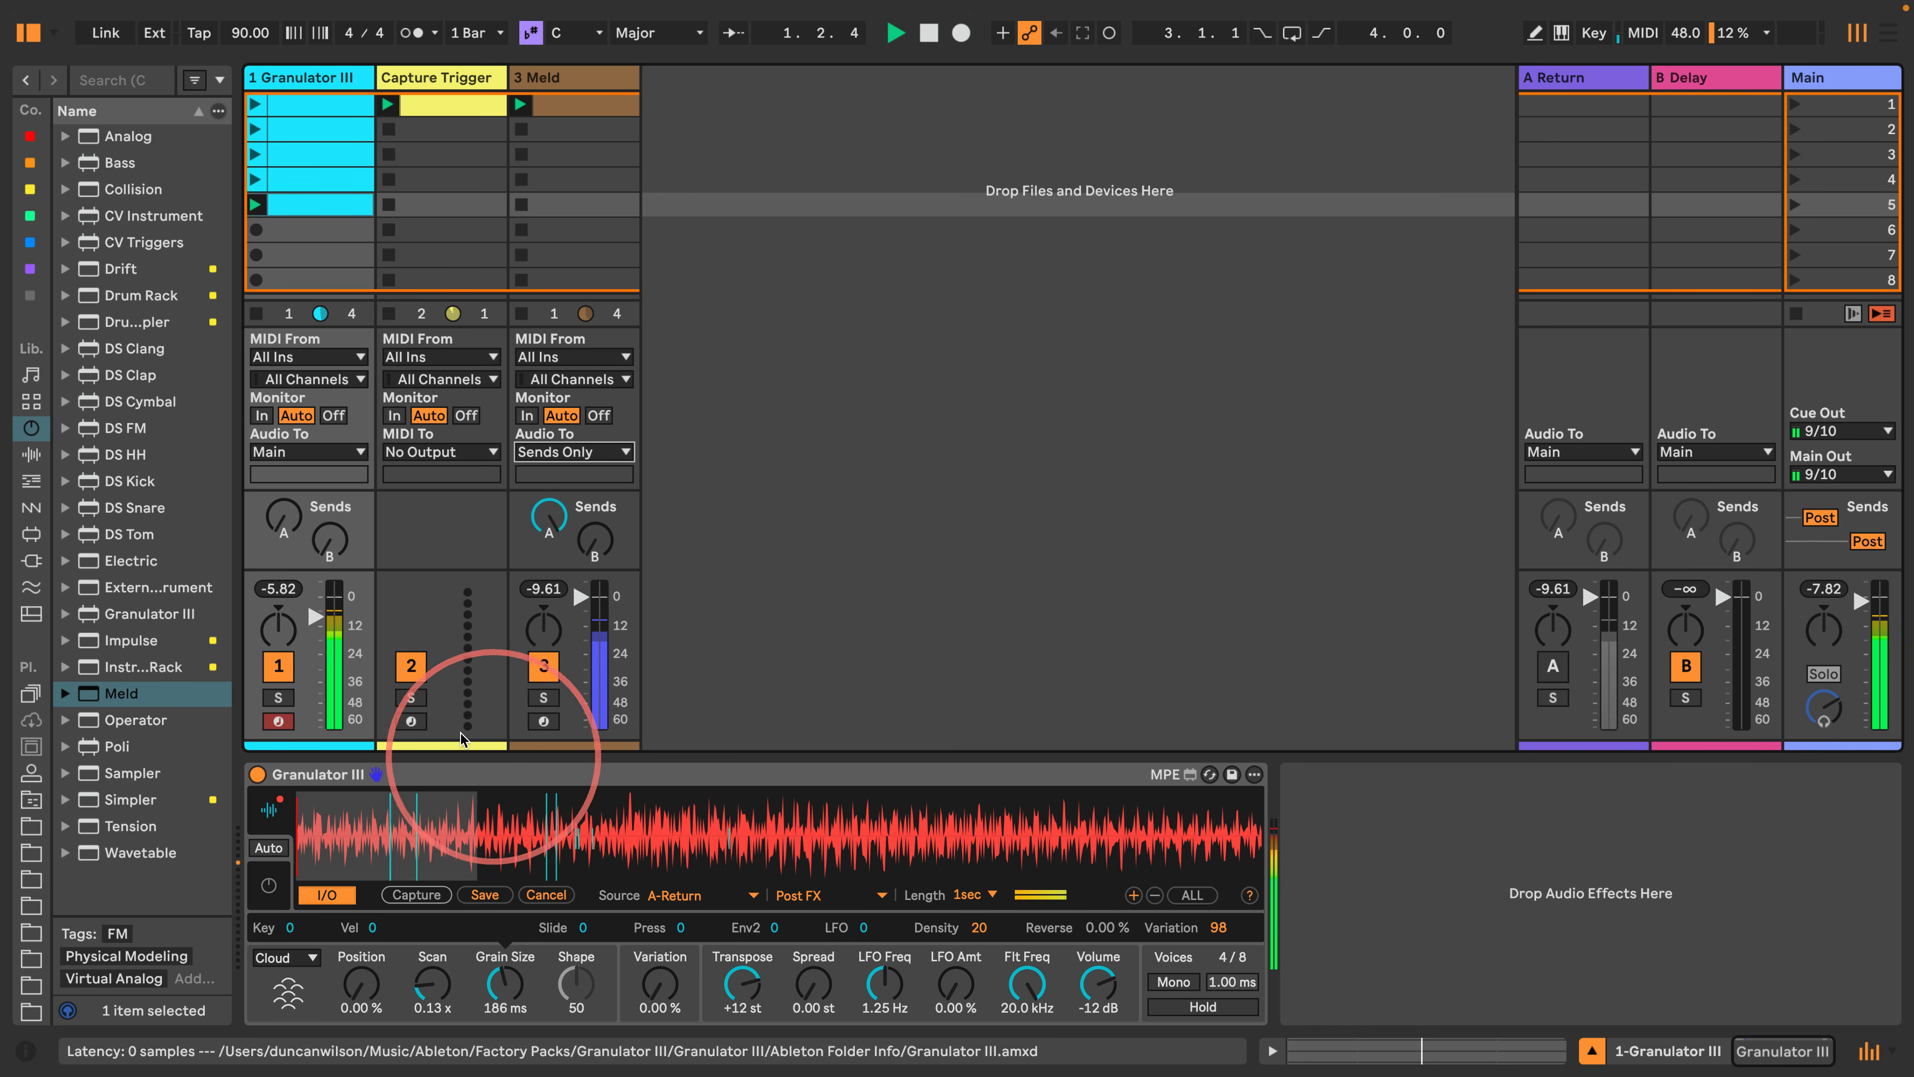
left_click_drag(315, 621, 315, 624)
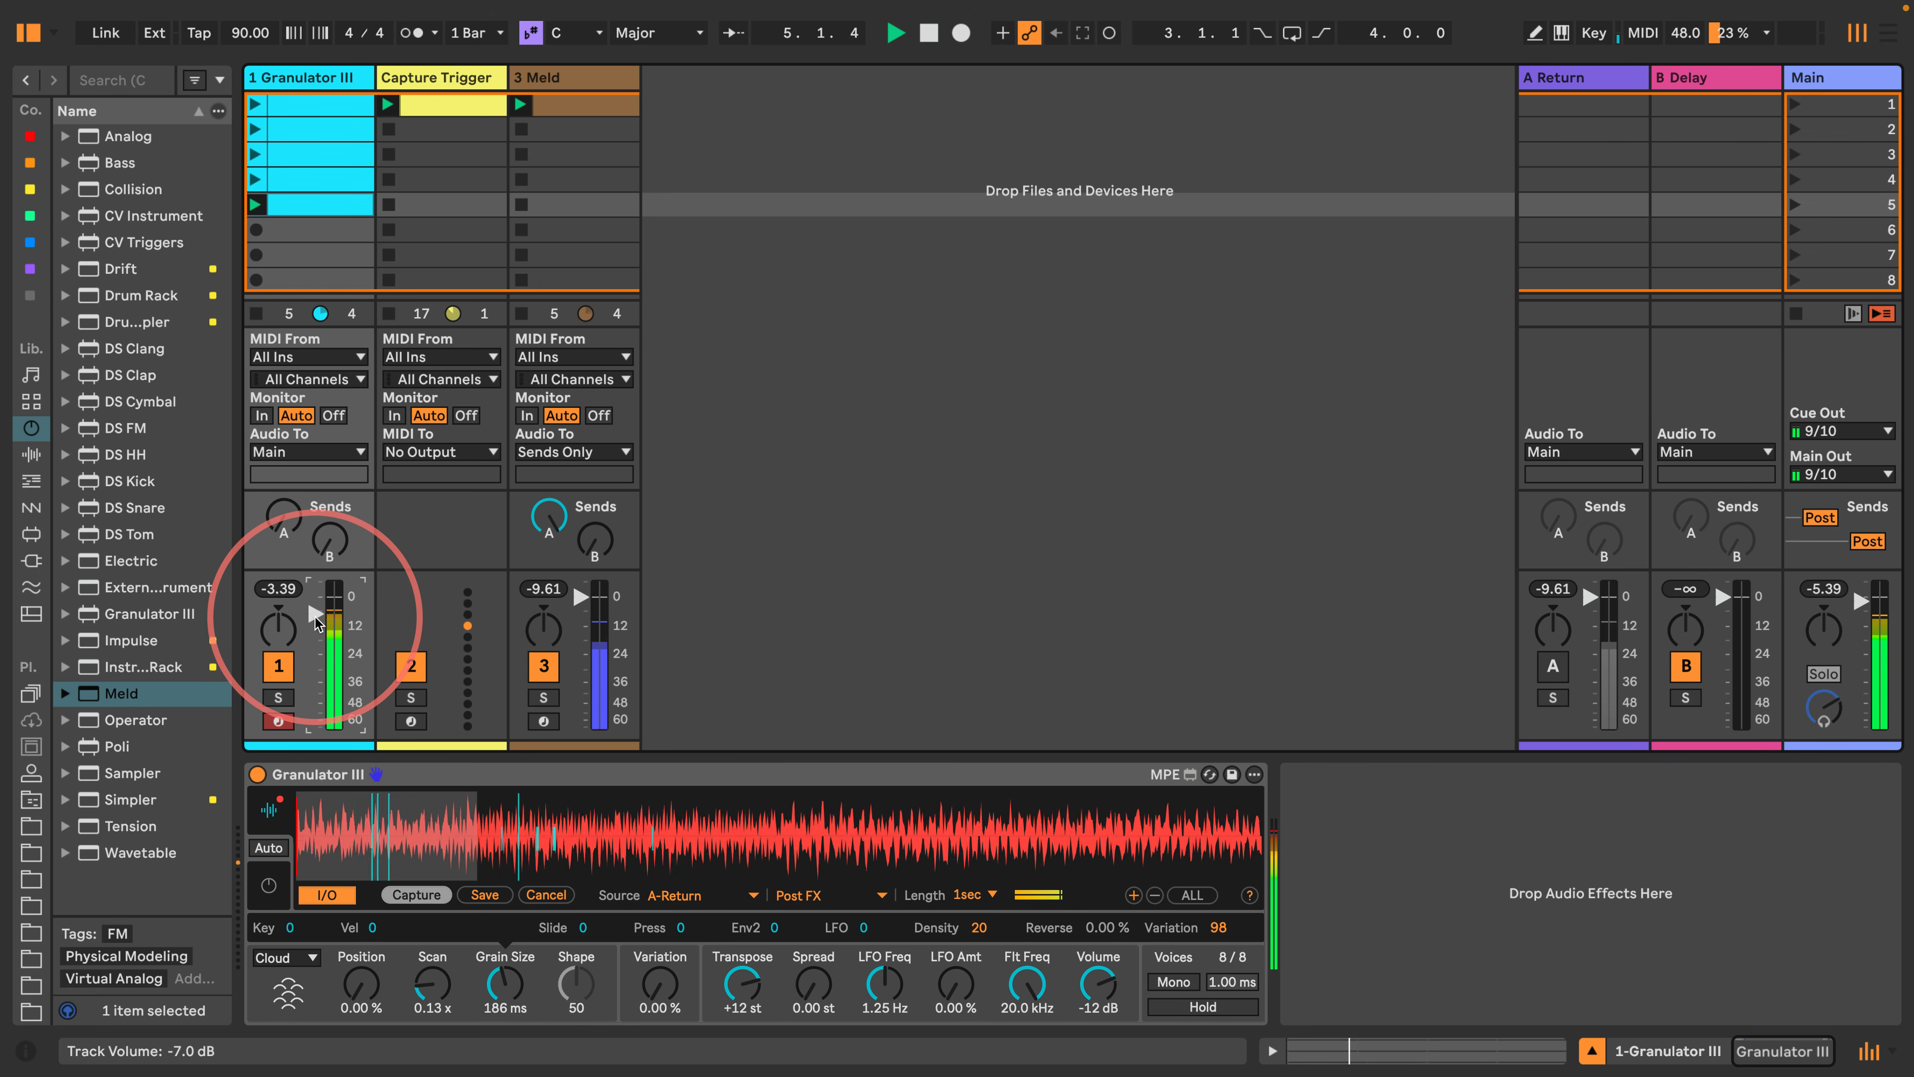
left_click_drag(315, 615, 316, 612)
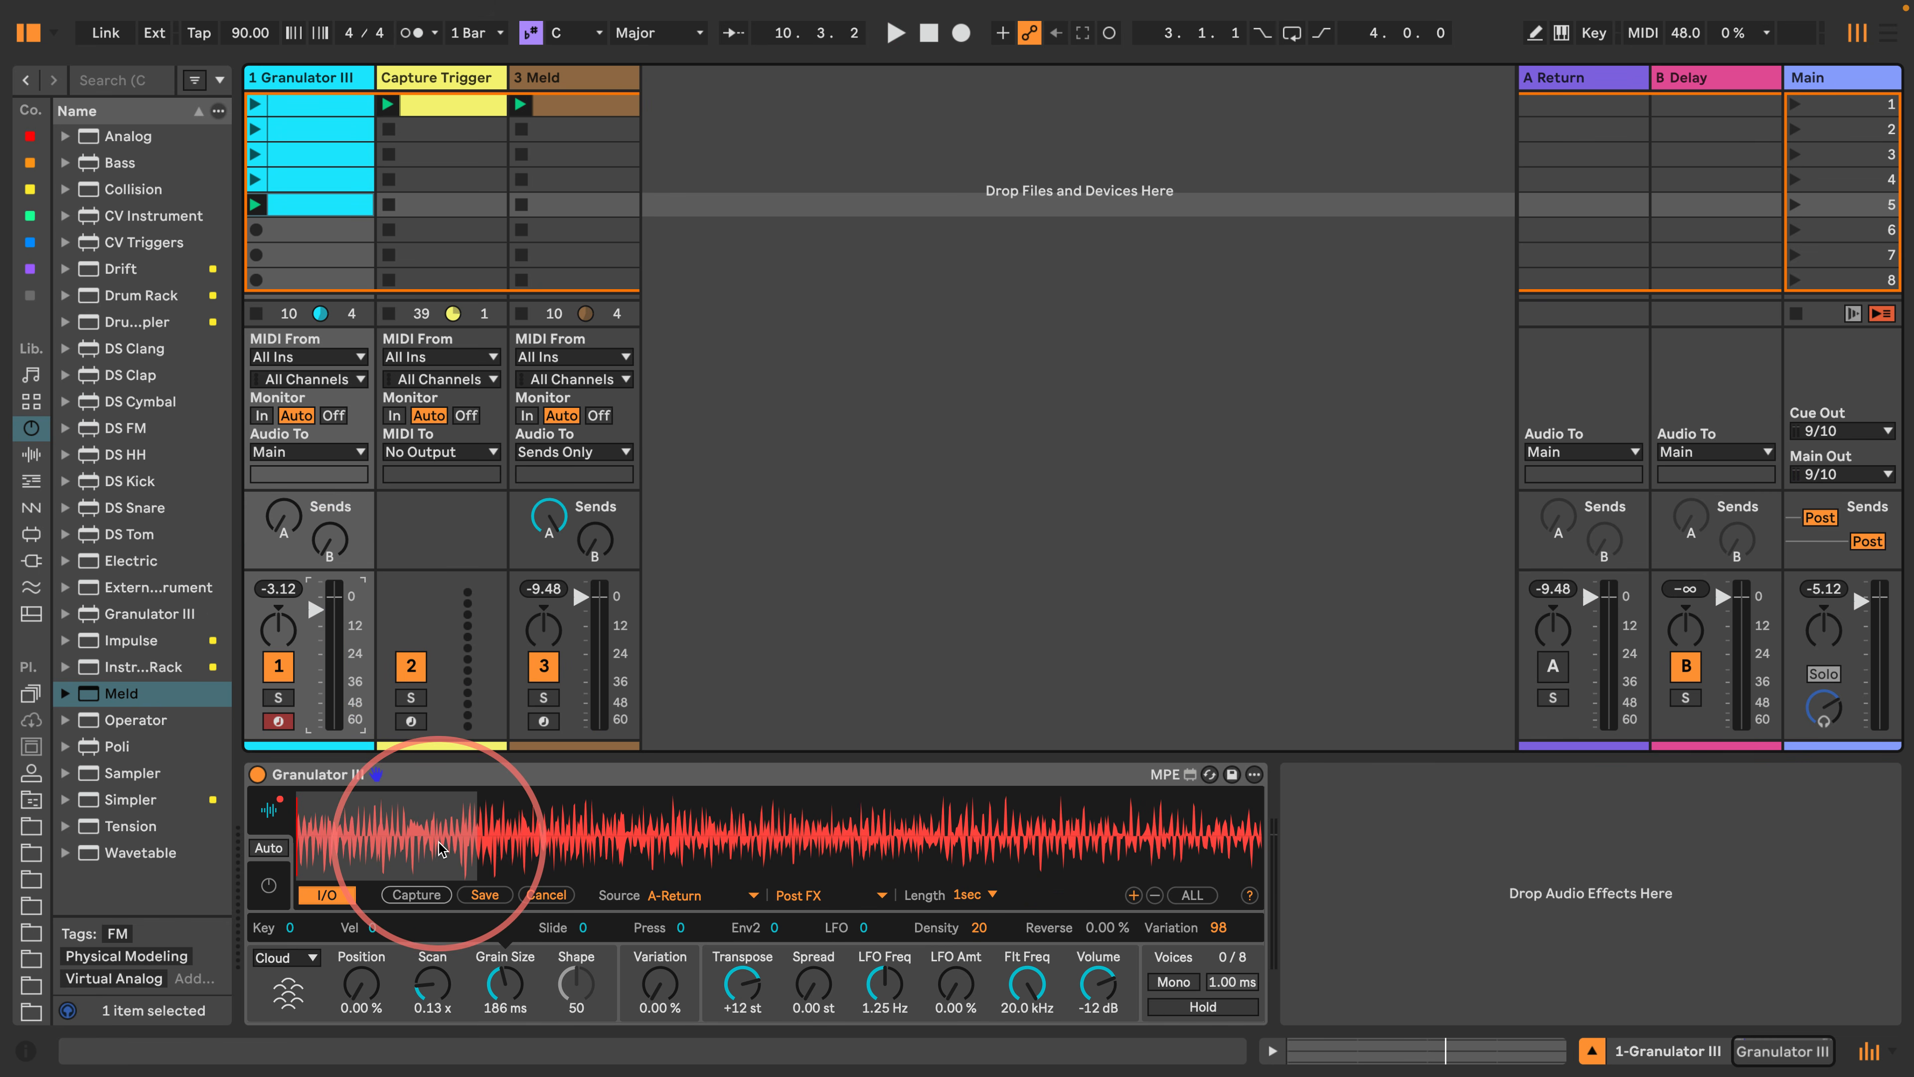
key("space")
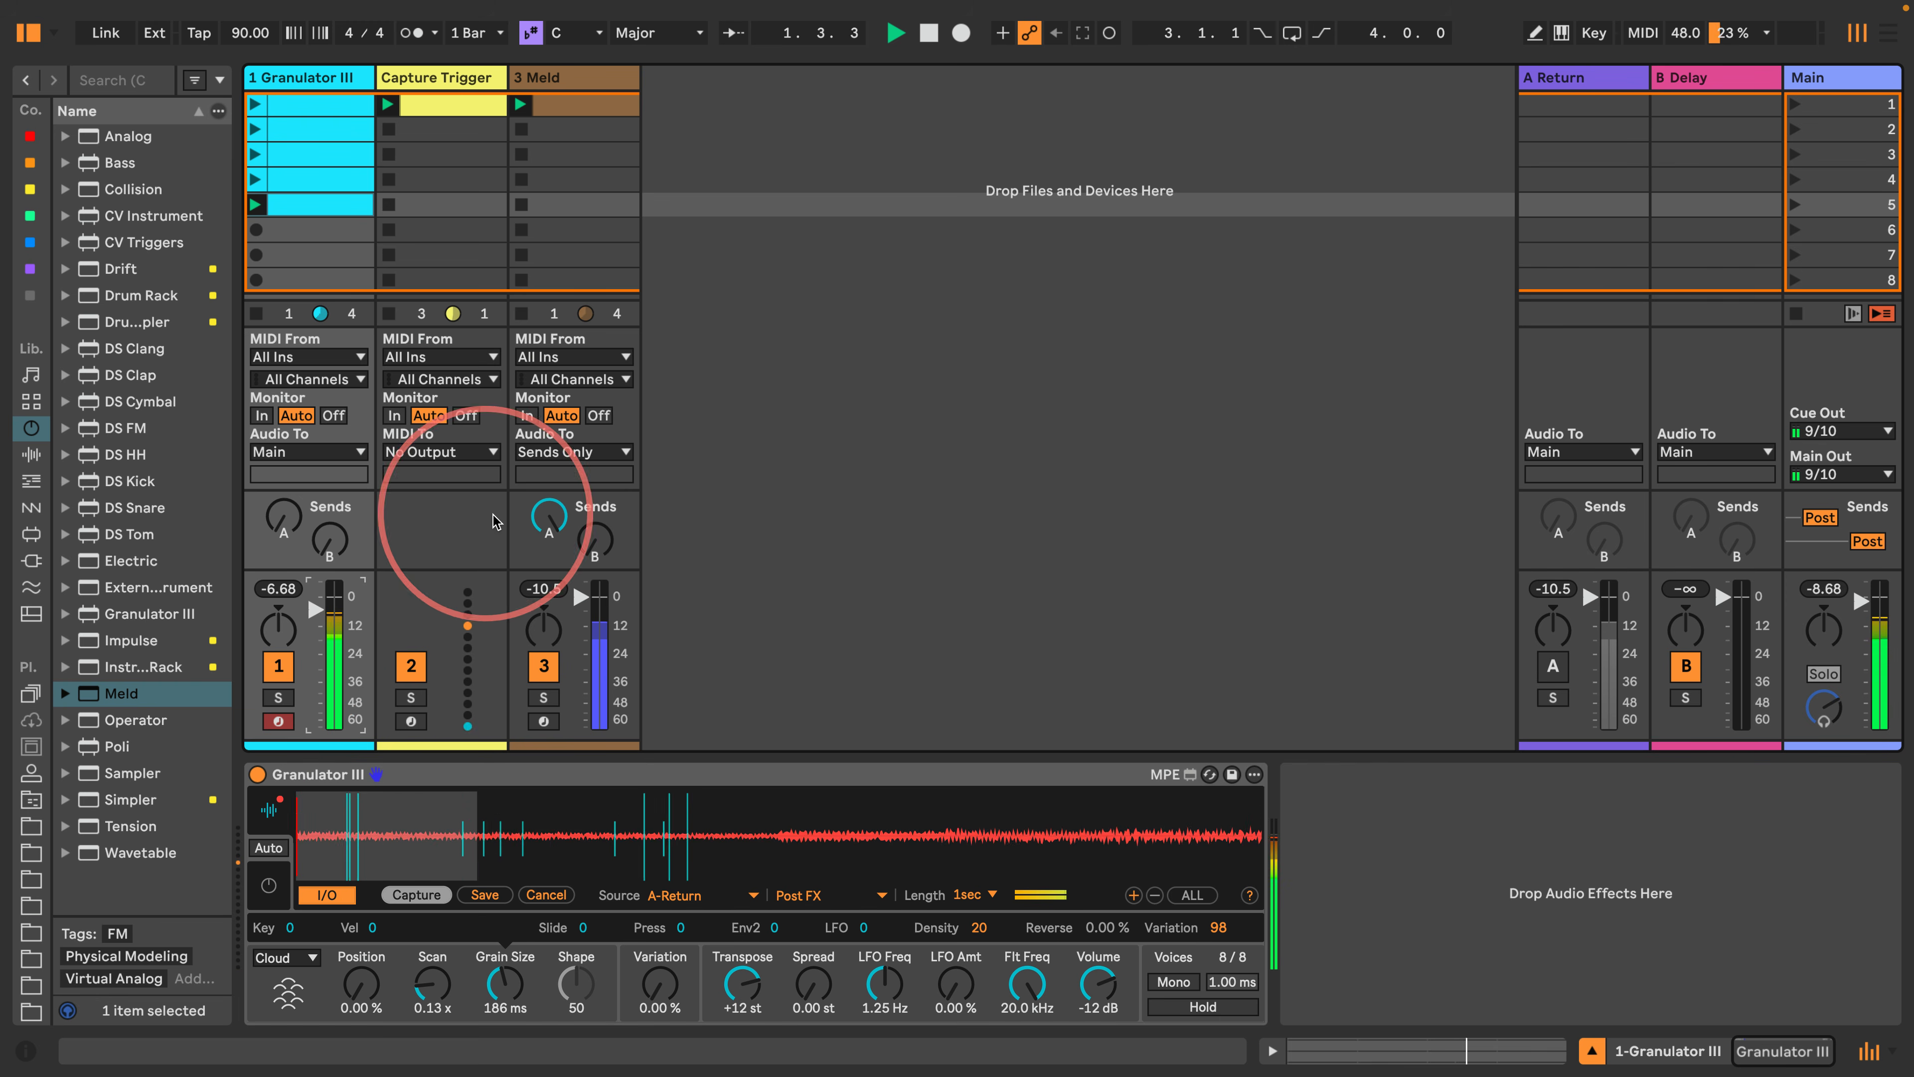
Route the Meld track's audio back to Main and set Granulator III's A-Return capture point to Post Mixer.
left_click(576, 451)
left_click(562, 514)
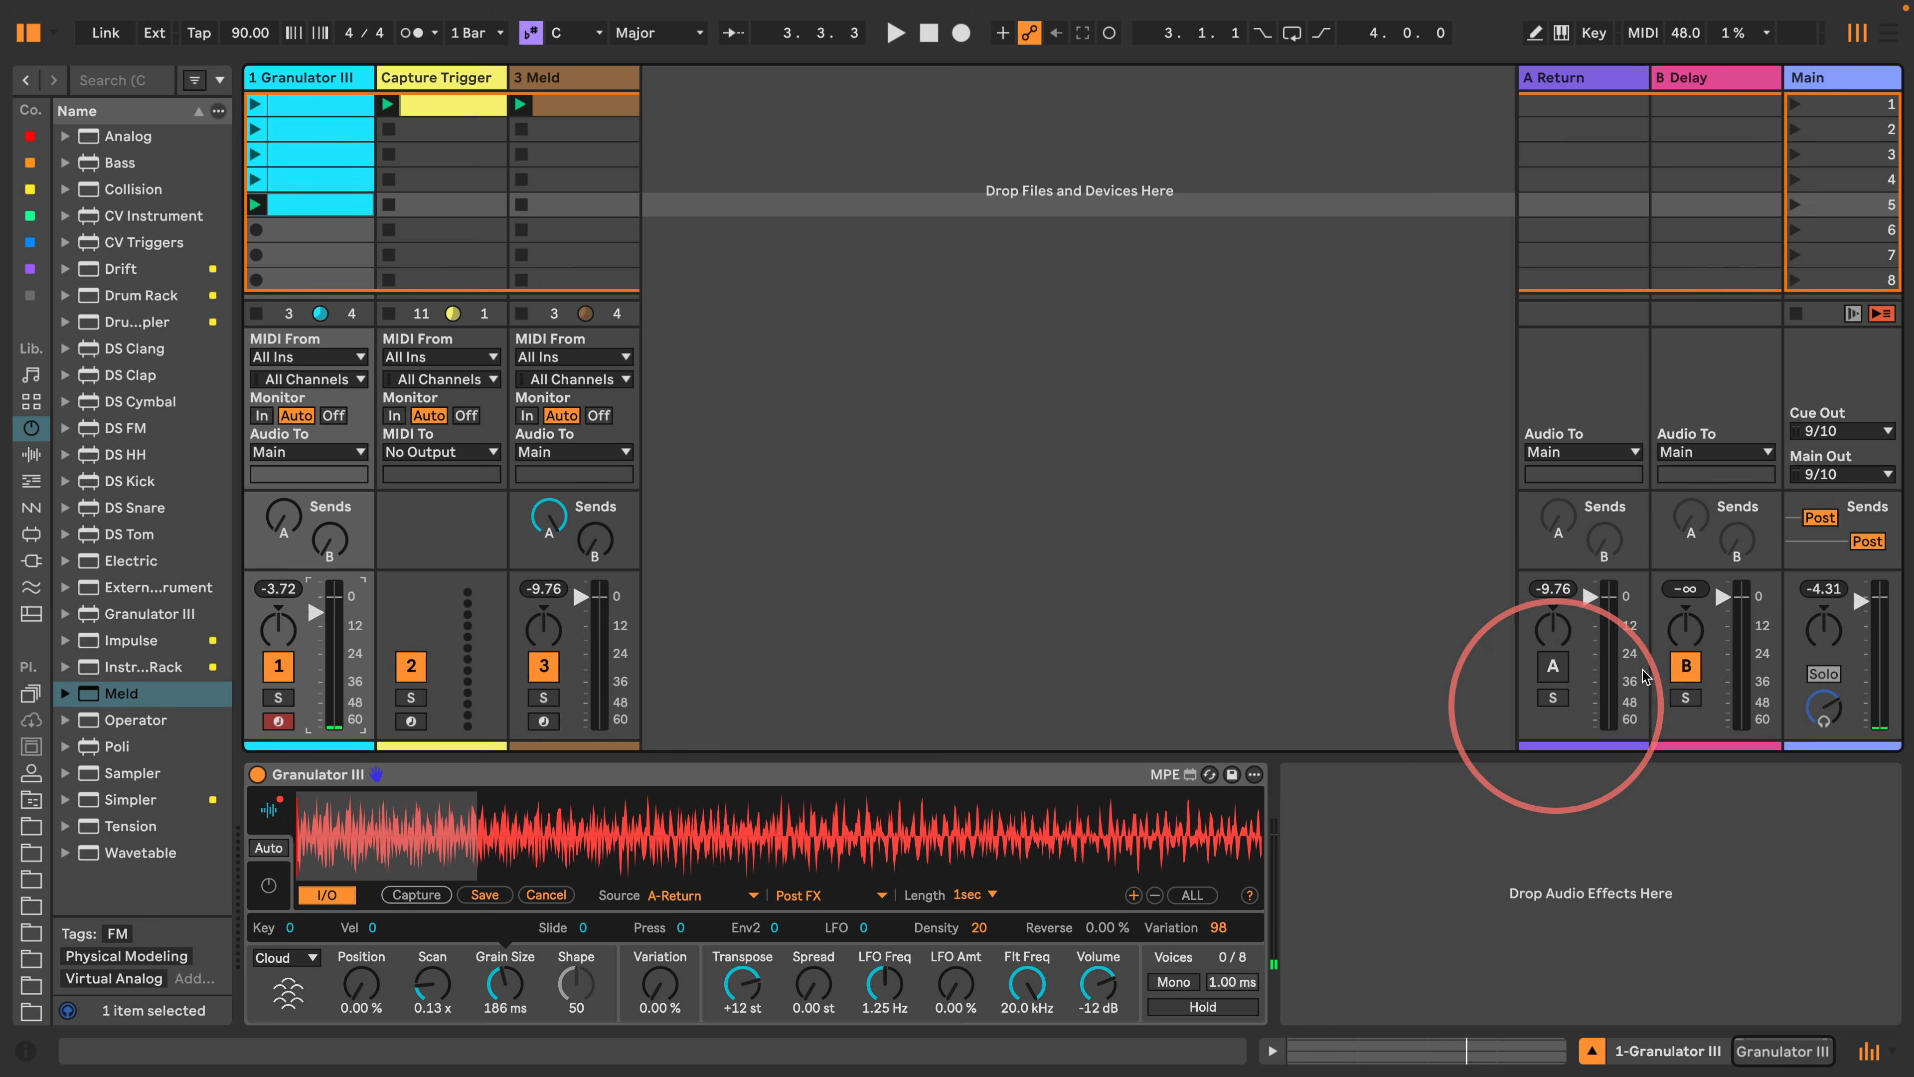
left_click(817, 897)
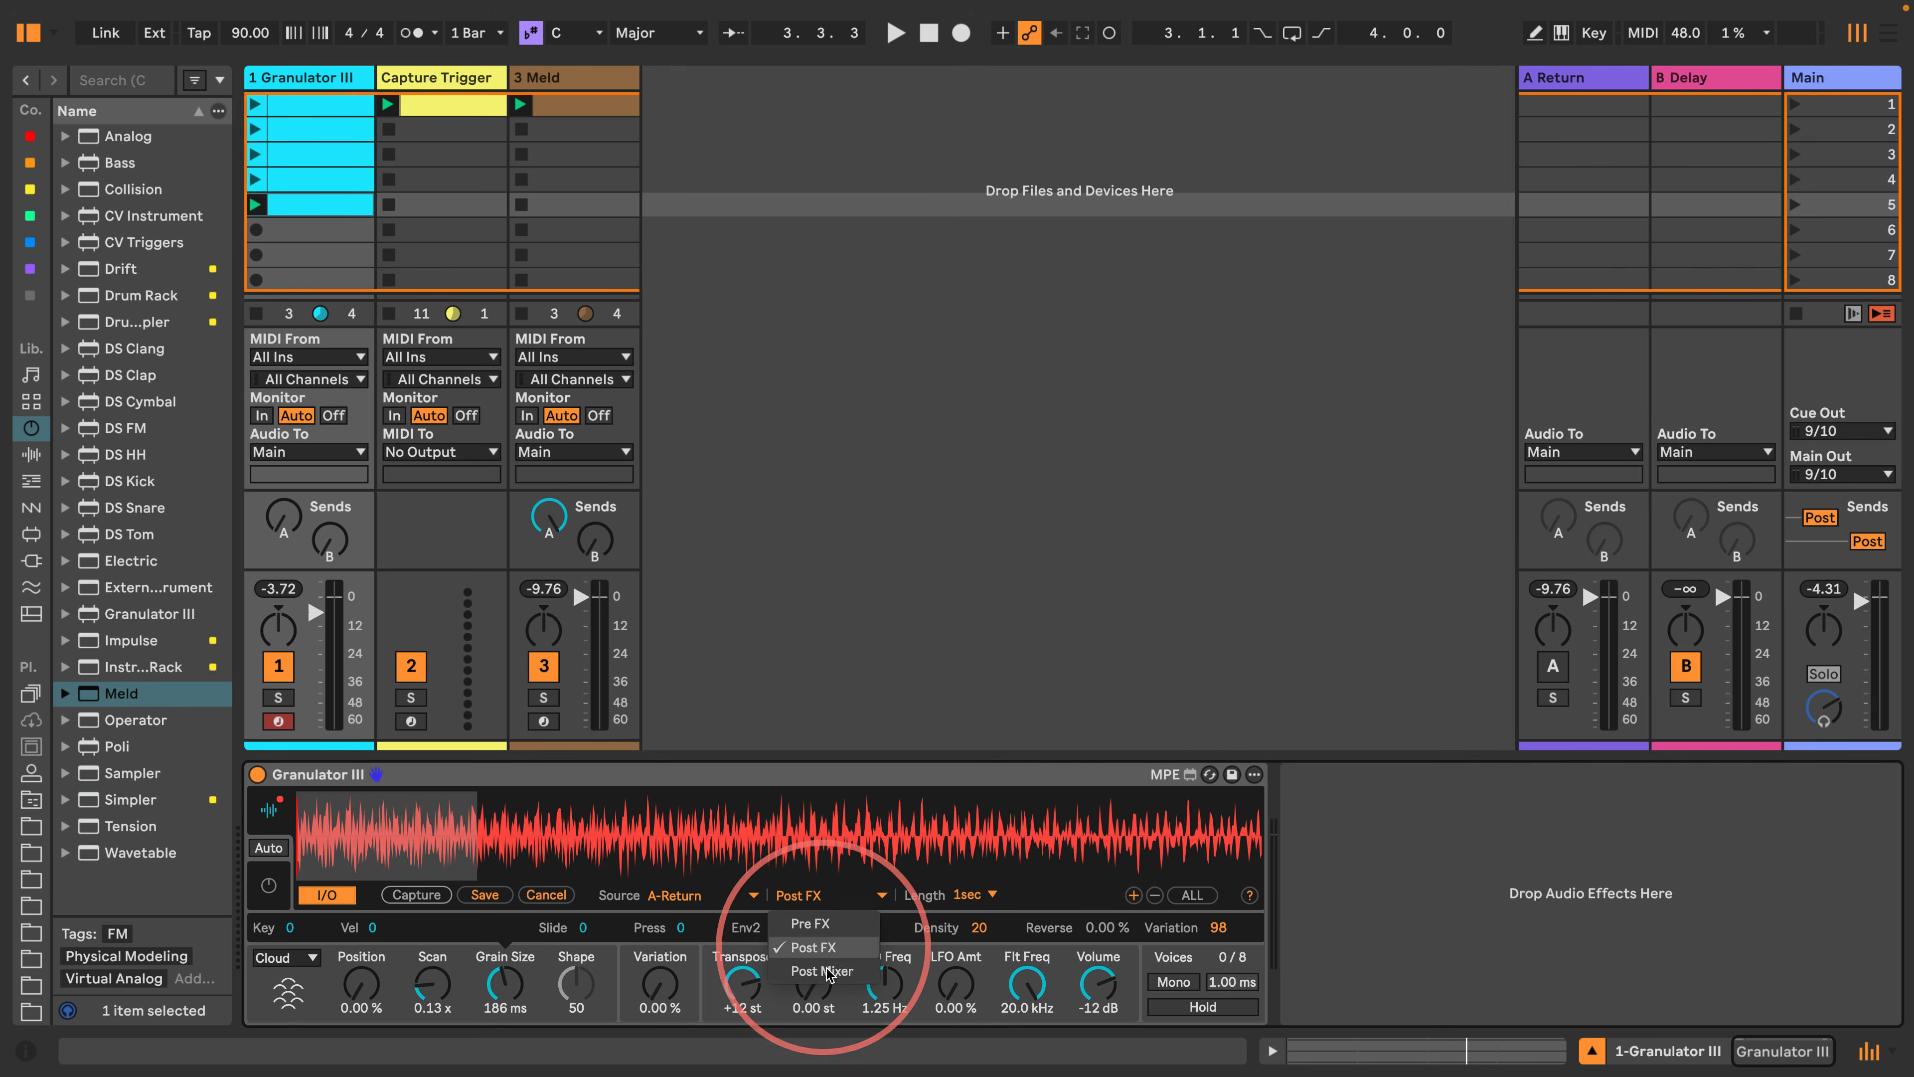
left_click(825, 973)
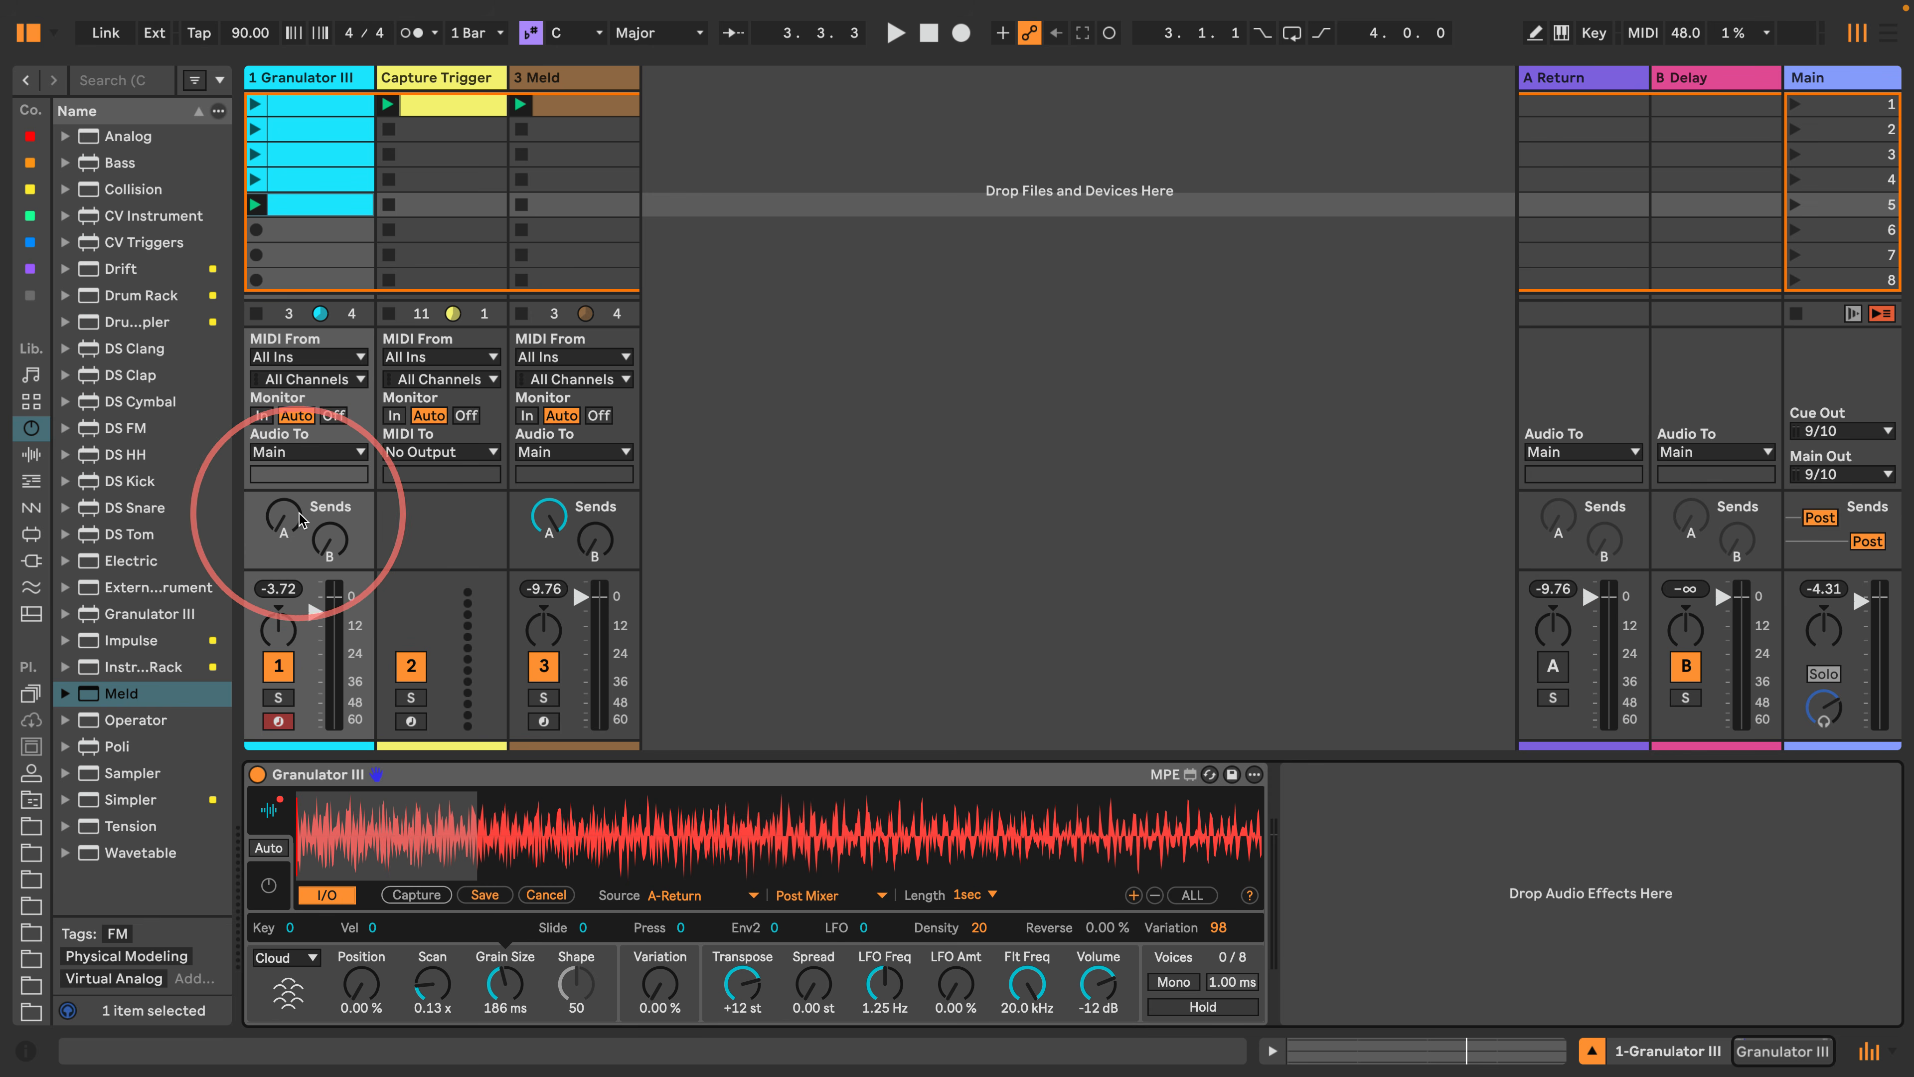
Play the set and raise the Granulator III track's A send to feed its output back into the return.
key("space")
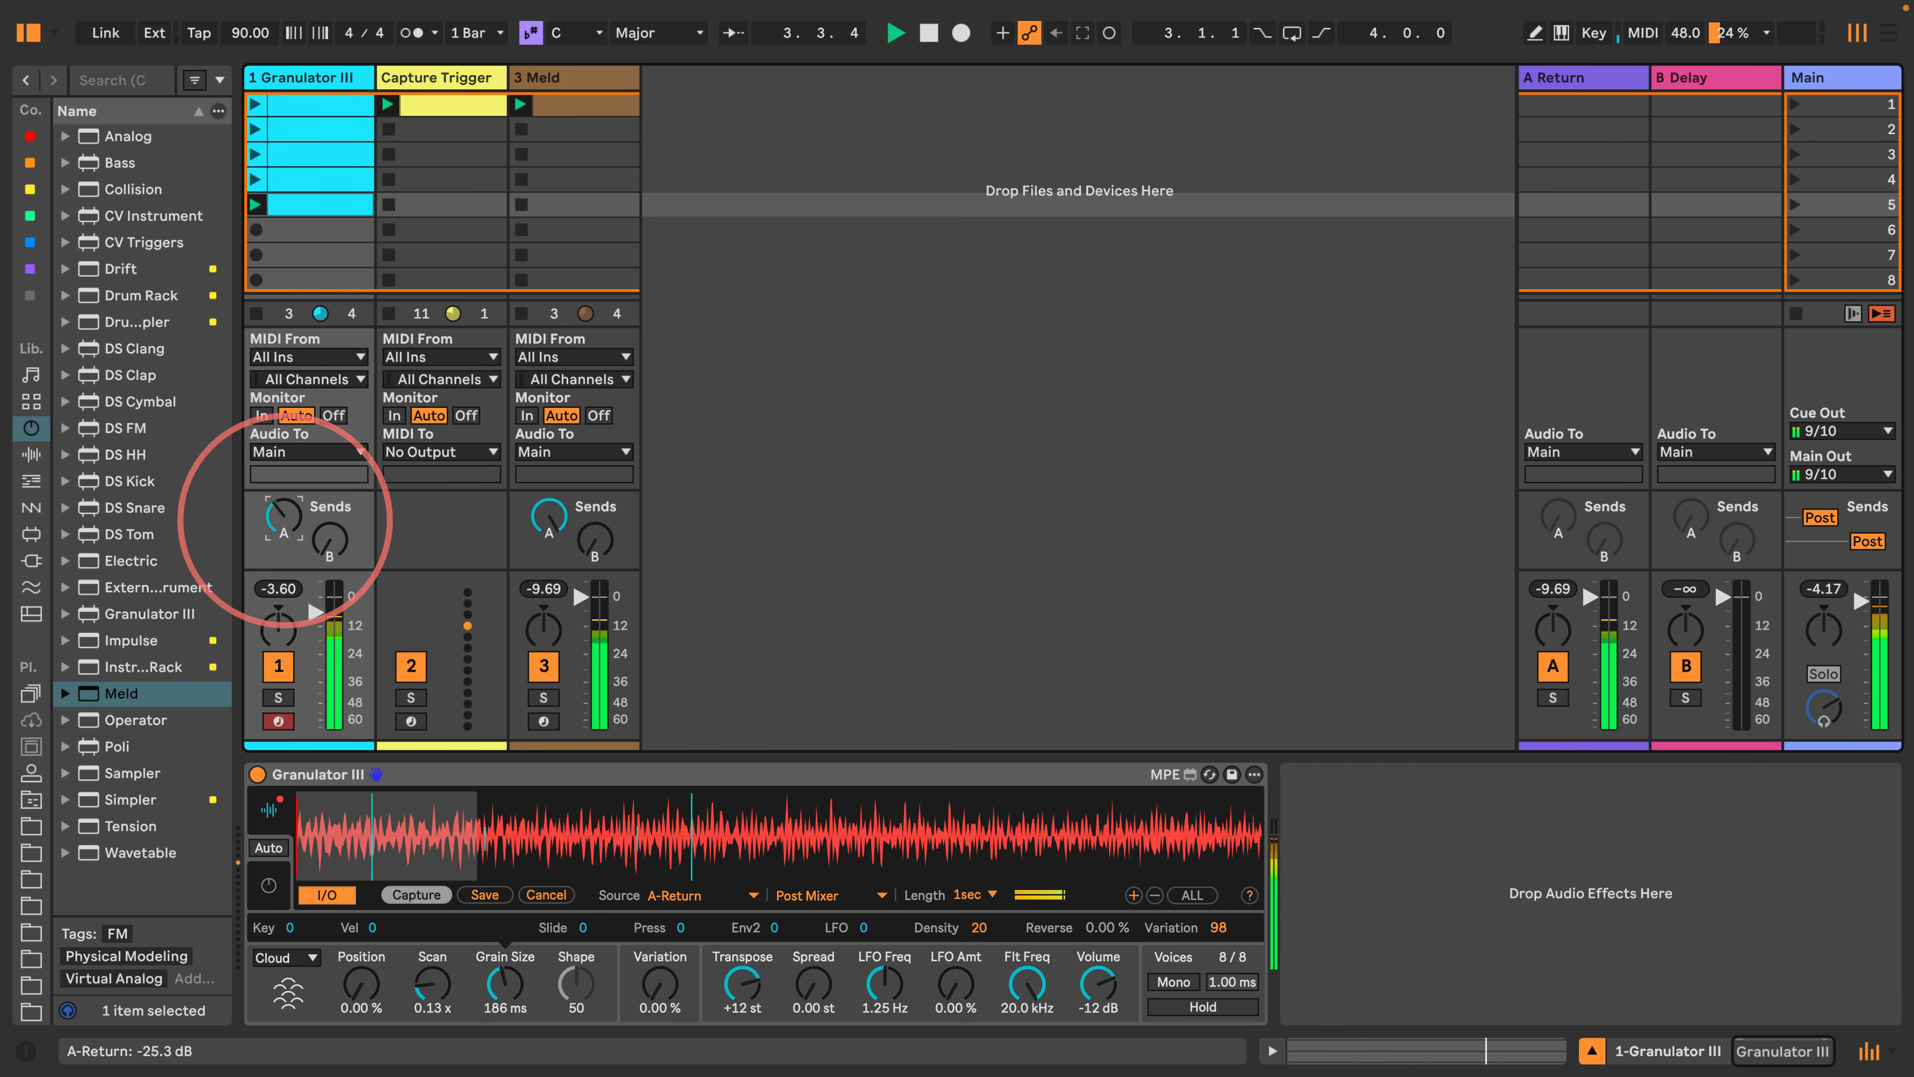
mouse_move(284, 521)
left_mouse_down()
mouse_move(284, 490)
mouse_move(284, 518)
left_mouse_up()
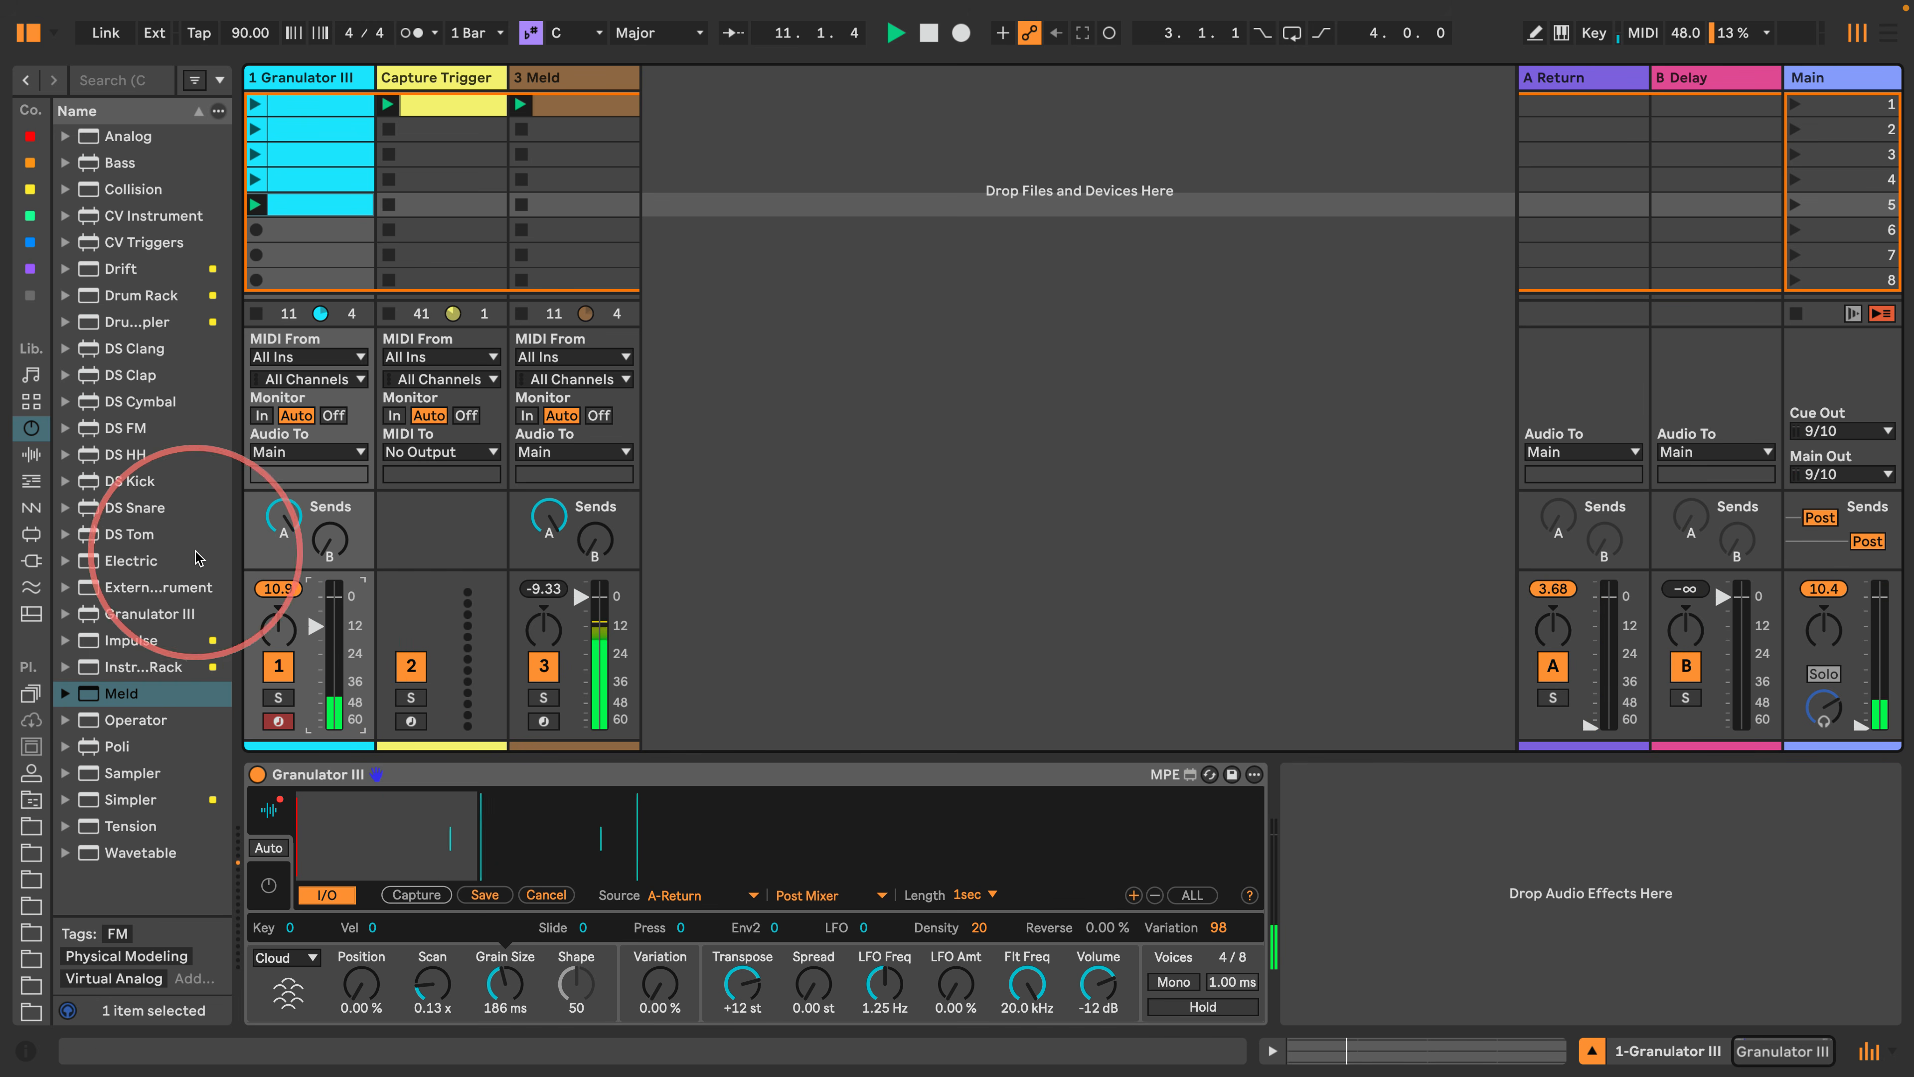
Add a Limiter audio effect to the A Return track and another one to the Main track.
left_click(31, 409)
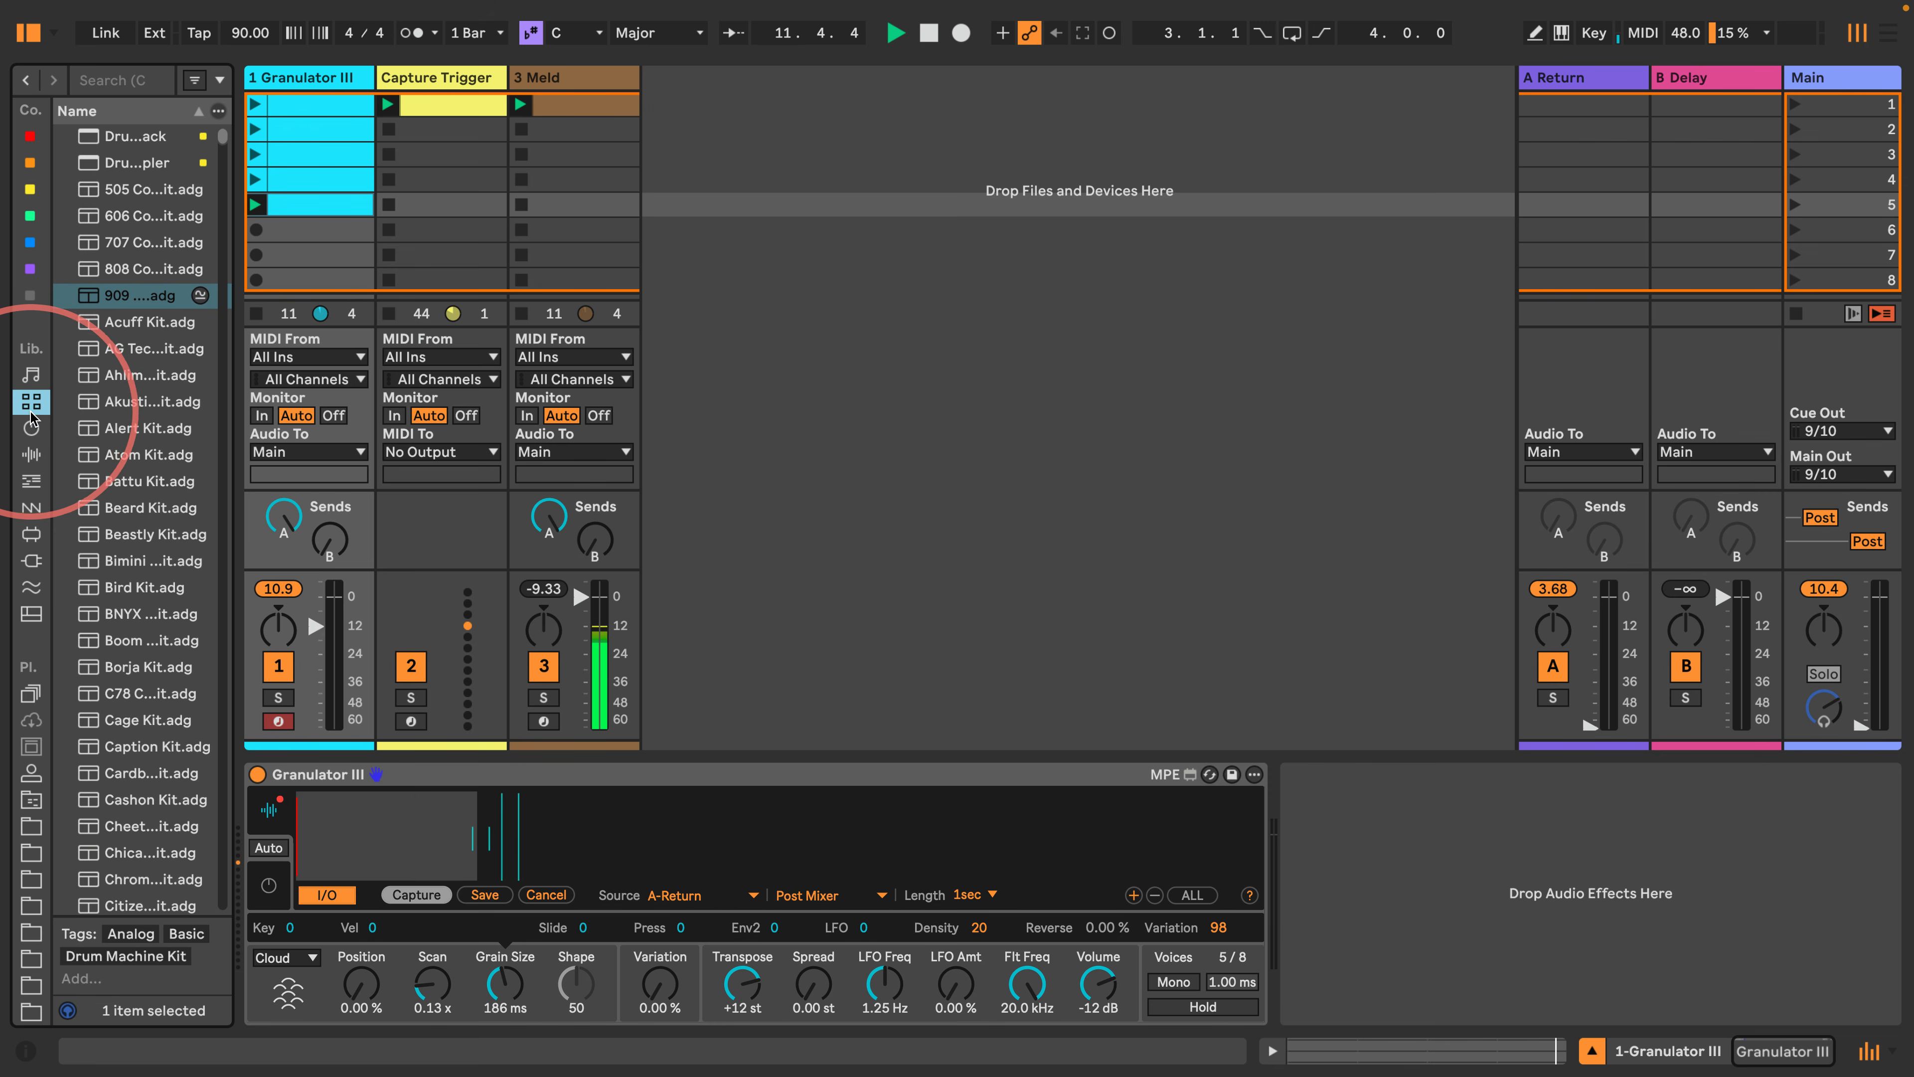
left_click(31, 374)
left_click(31, 455)
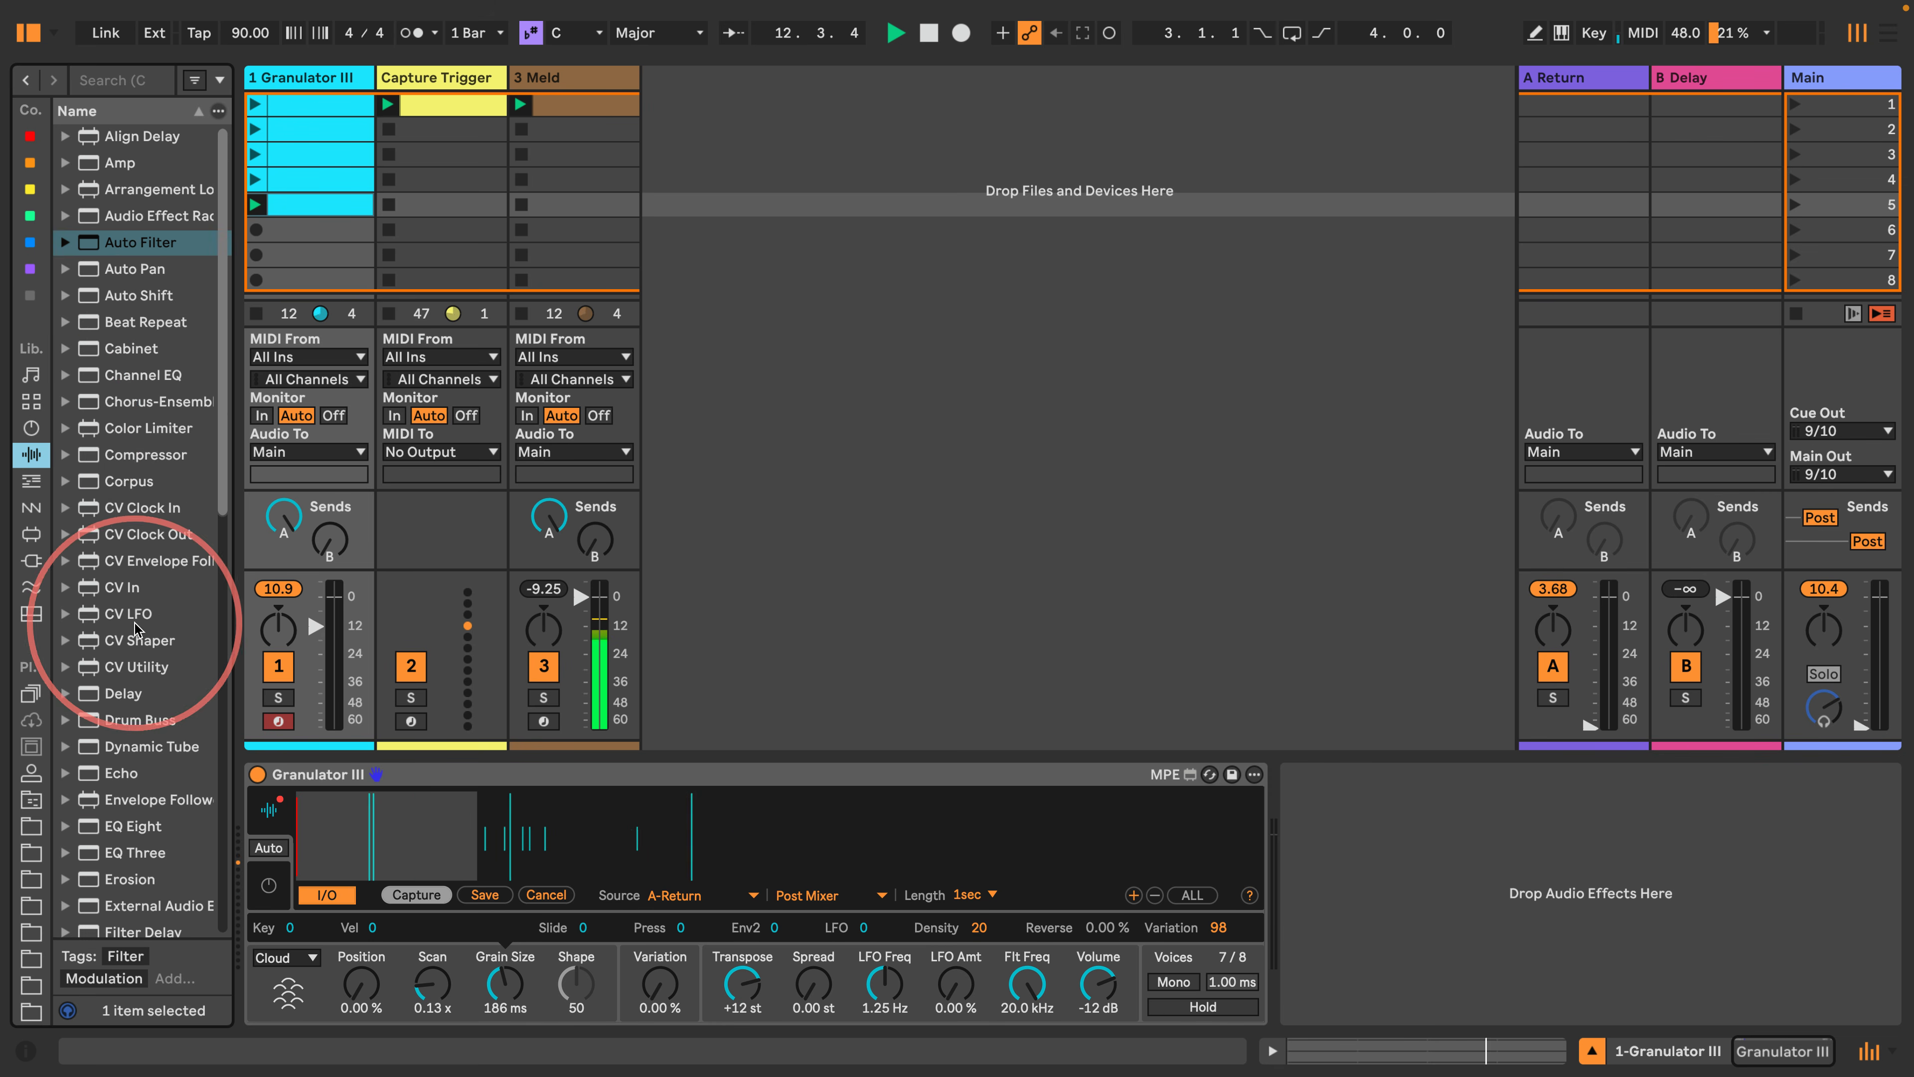
scroll(88, 746, "down", 5)
left_click_drag(94, 690, 1610, 78)
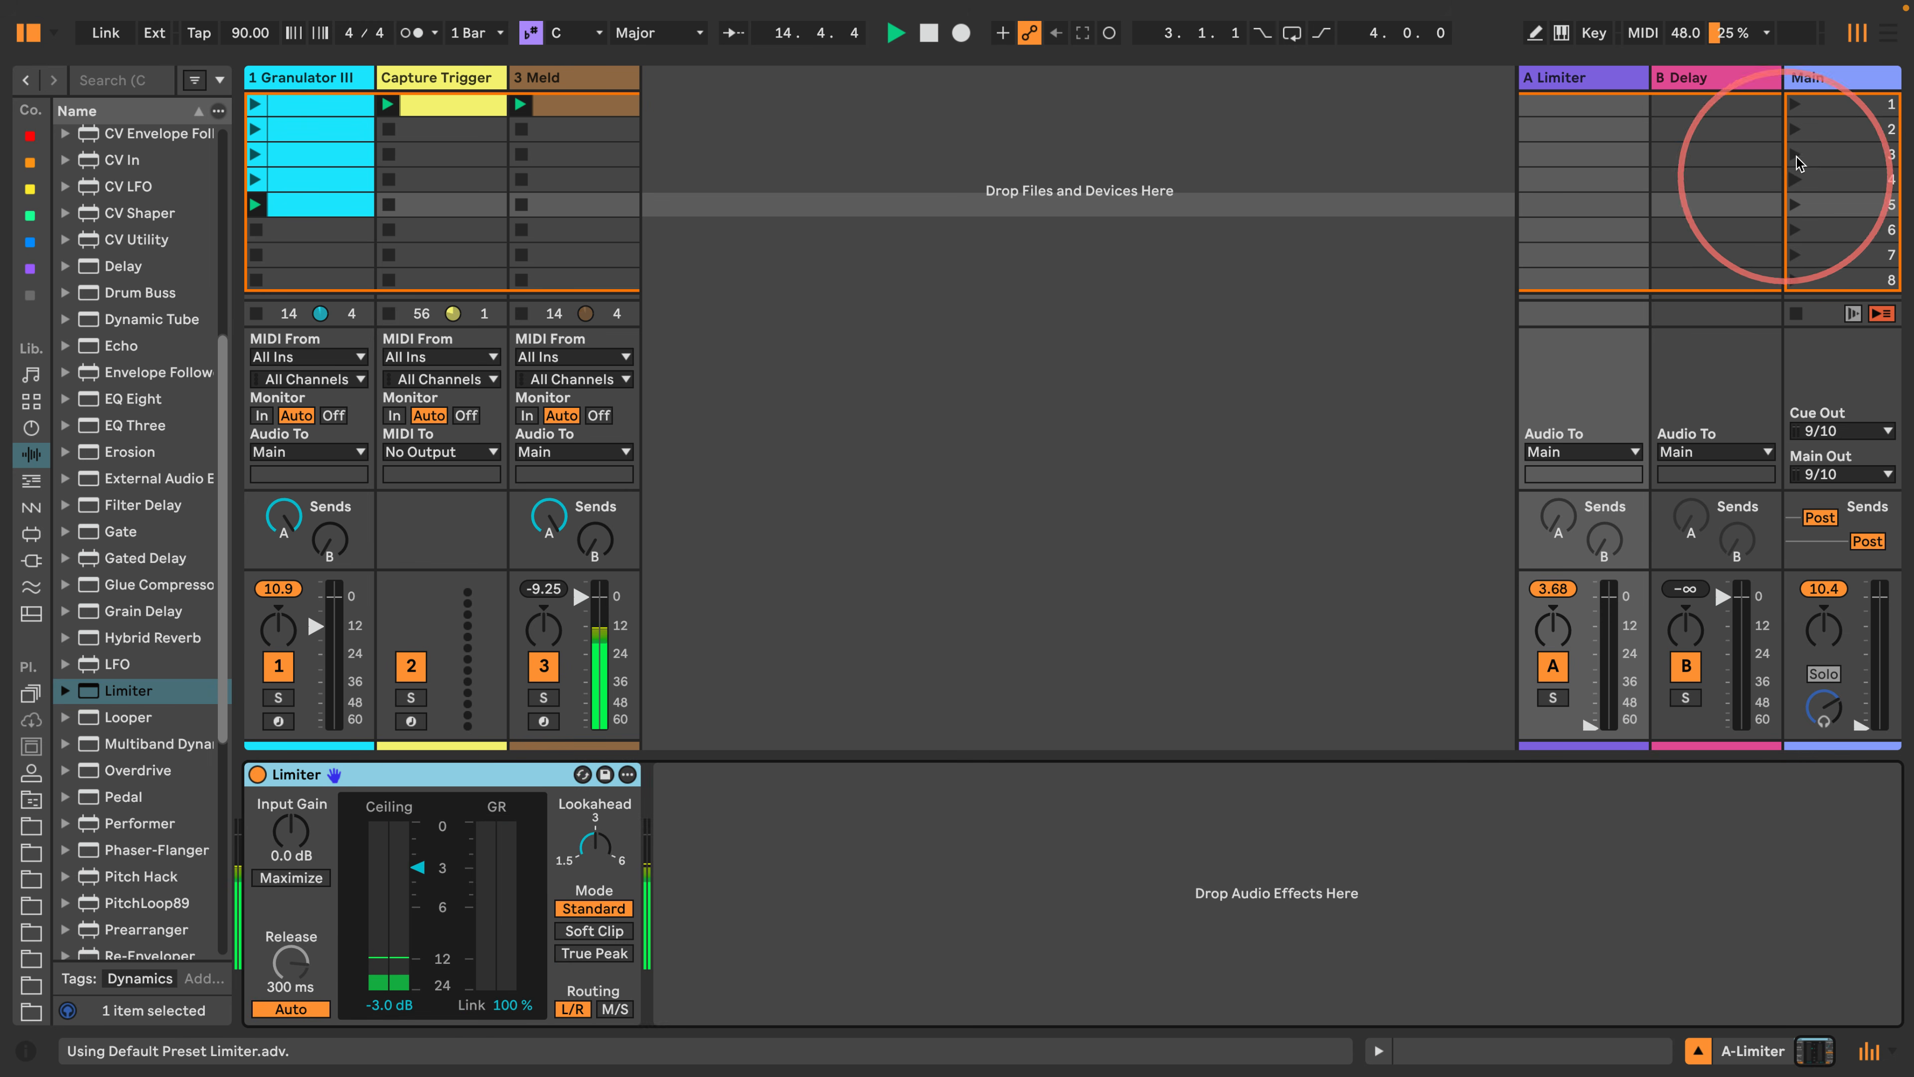
left_click(1823, 82)
left_click_drag(128, 690, 362, 830)
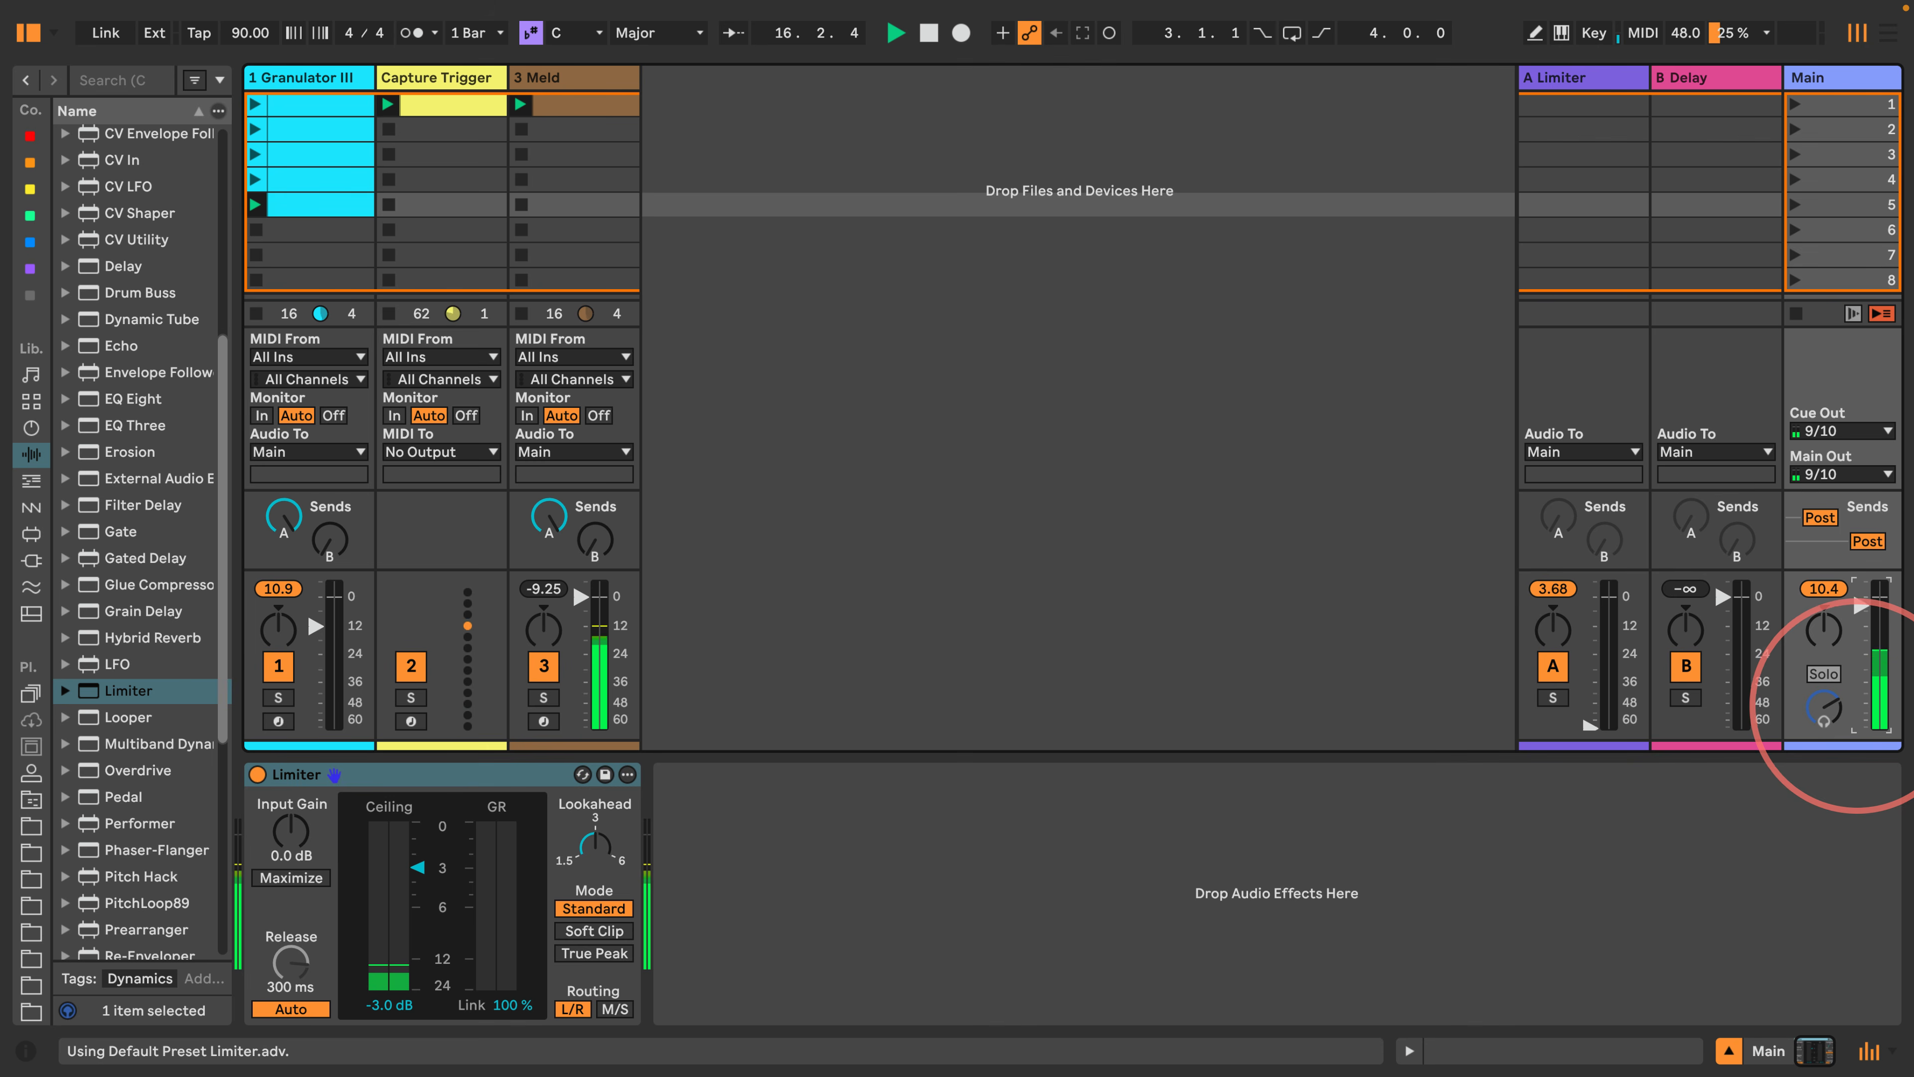
Bring the A return and Granulator III track volumes back up and set the Granulator III track's A send to about -16.2 dB.
left_click_drag(1585, 710, 1588, 605)
left_click_drag(314, 632, 314, 624)
left_click_drag(286, 520, 287, 516)
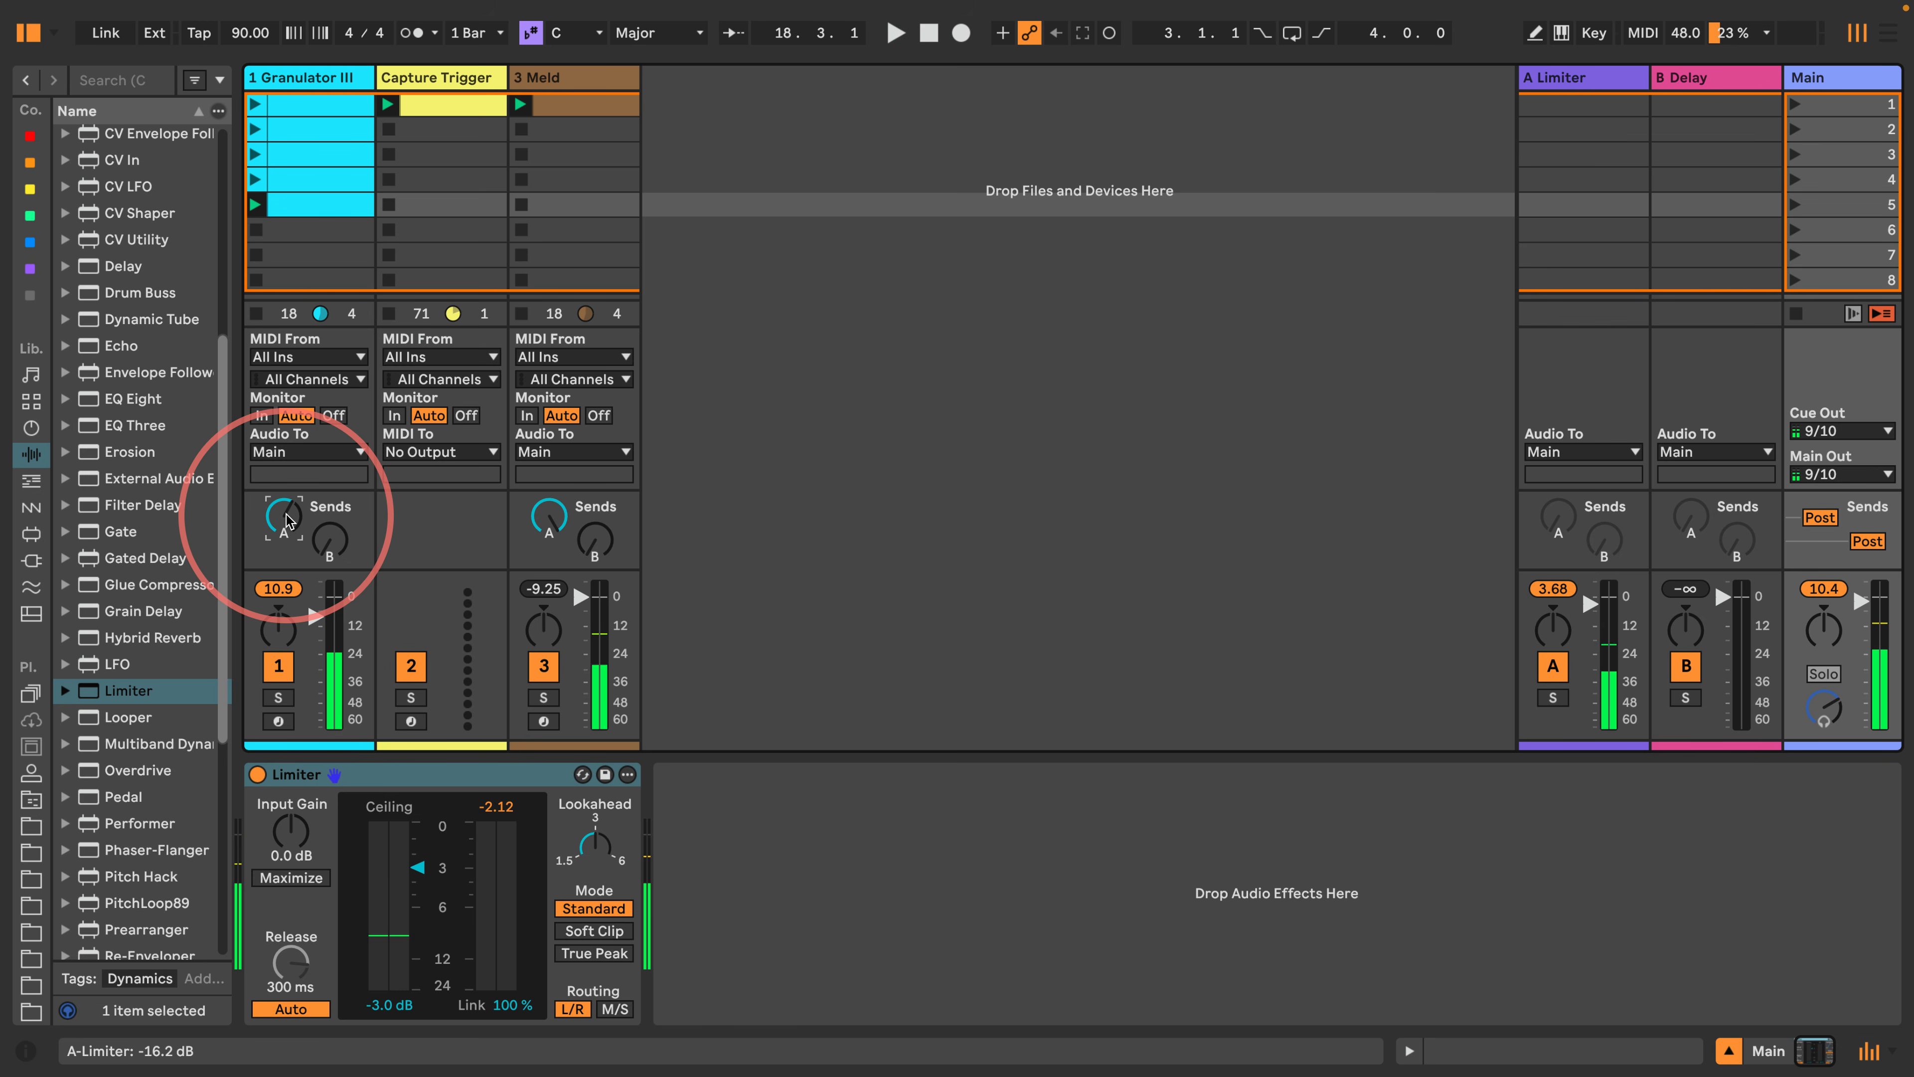
Play the set with the Granulator III track at -8.0 dB and fine-tune its A send for controlled feedback.
left_click(326, 80)
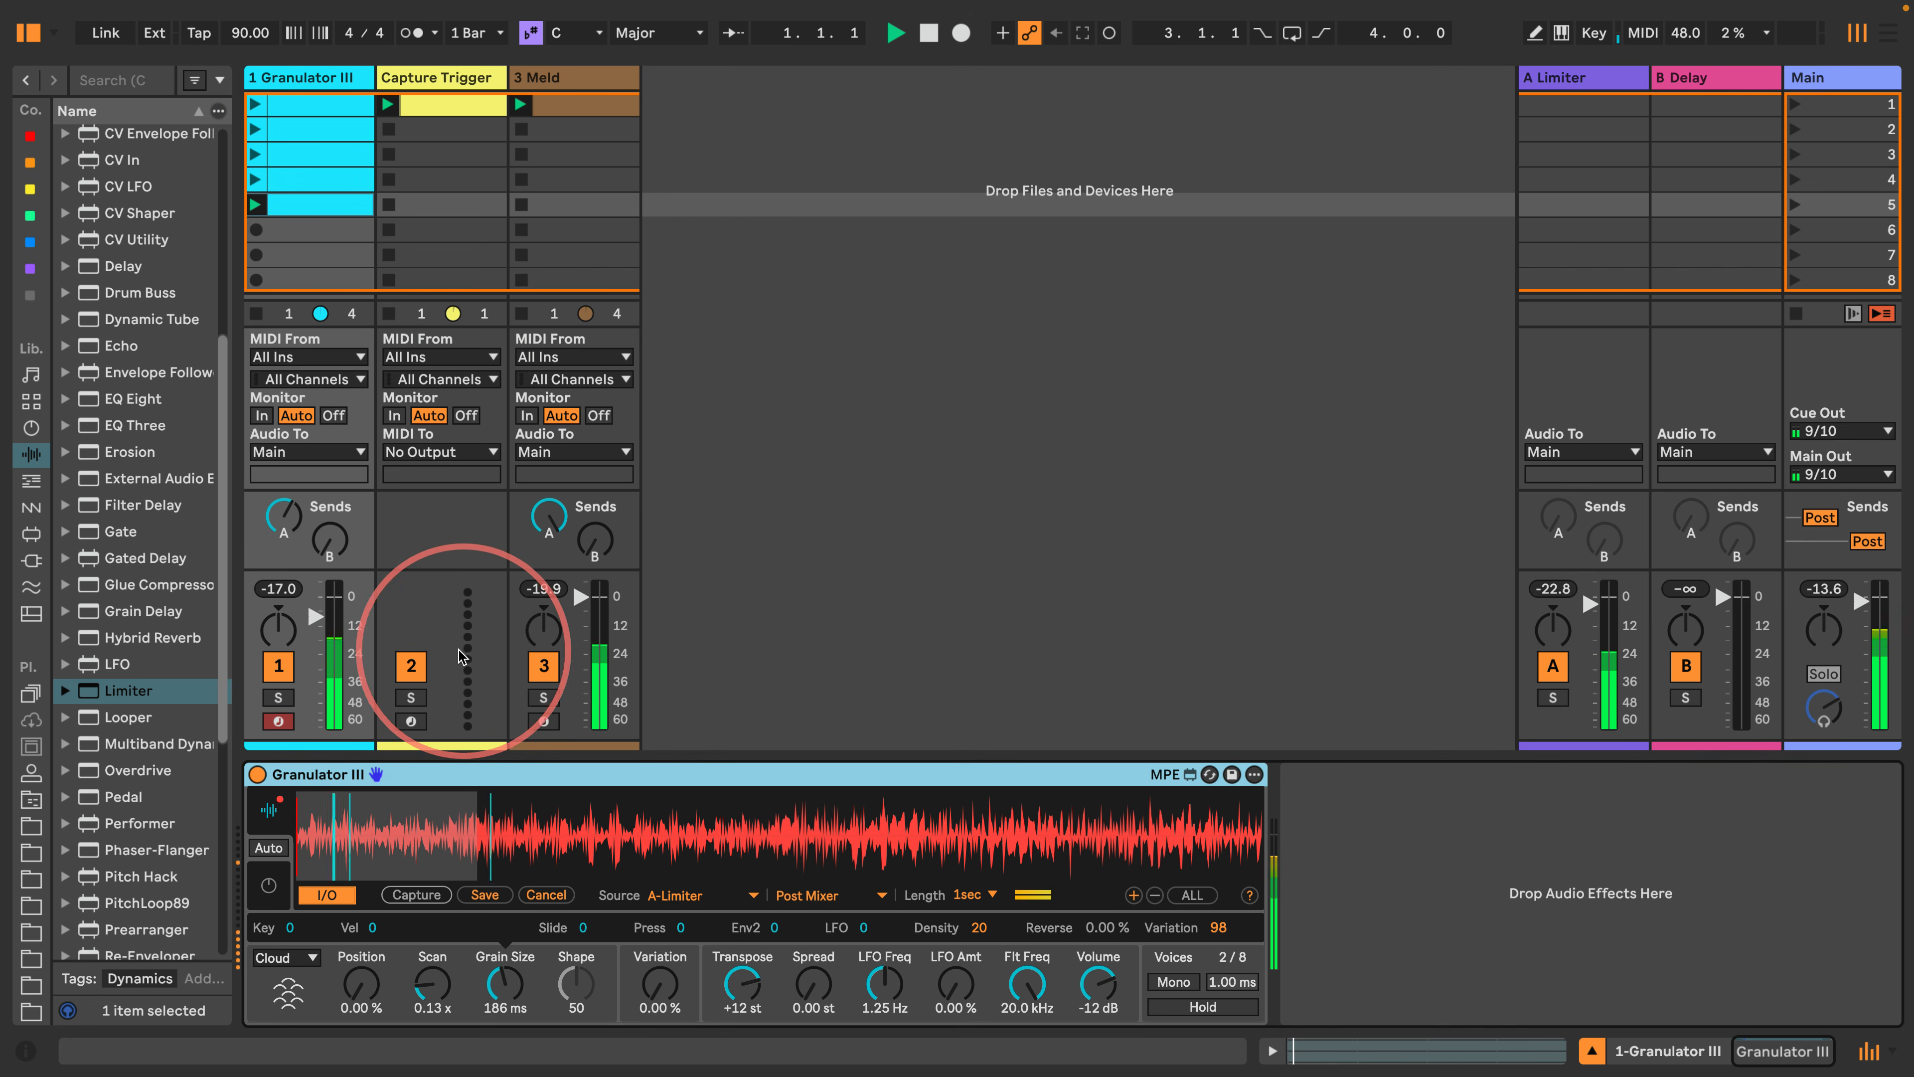
key("space")
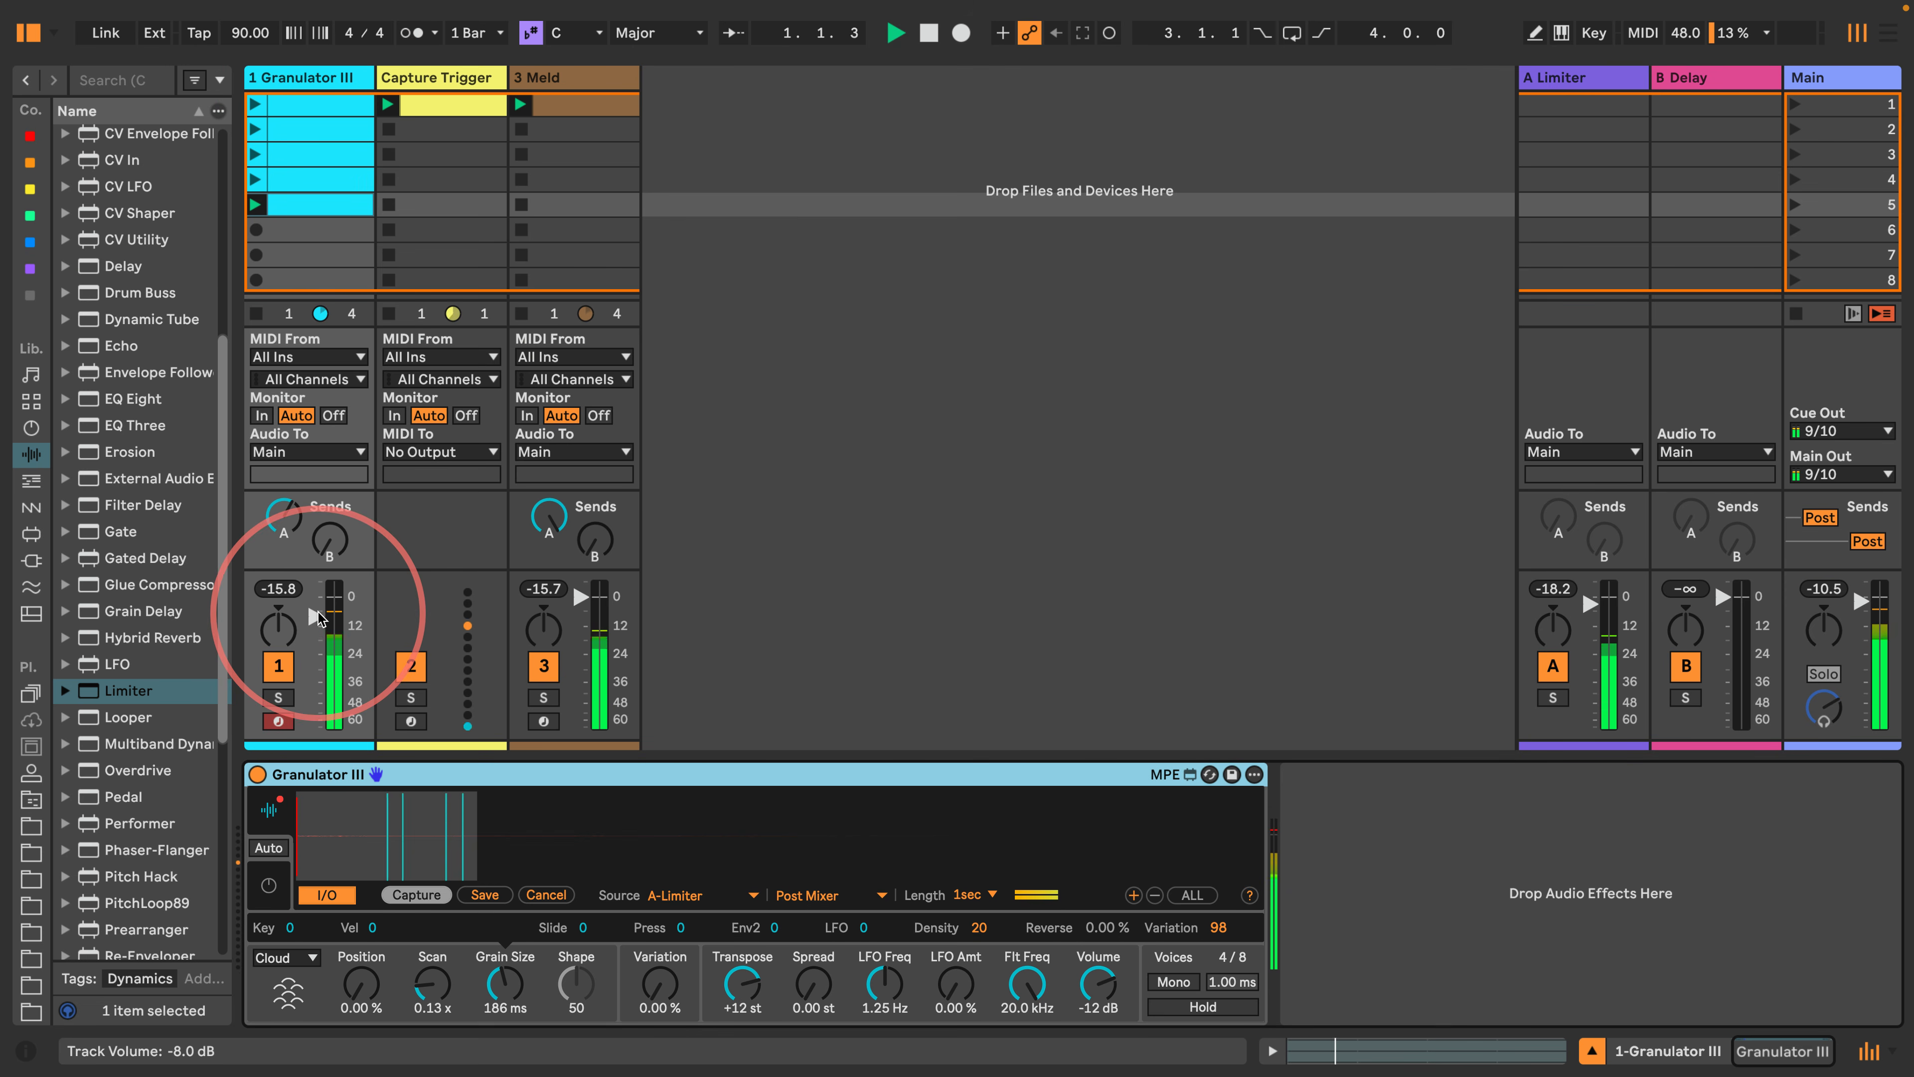
left_click_drag(286, 531, 285, 527)
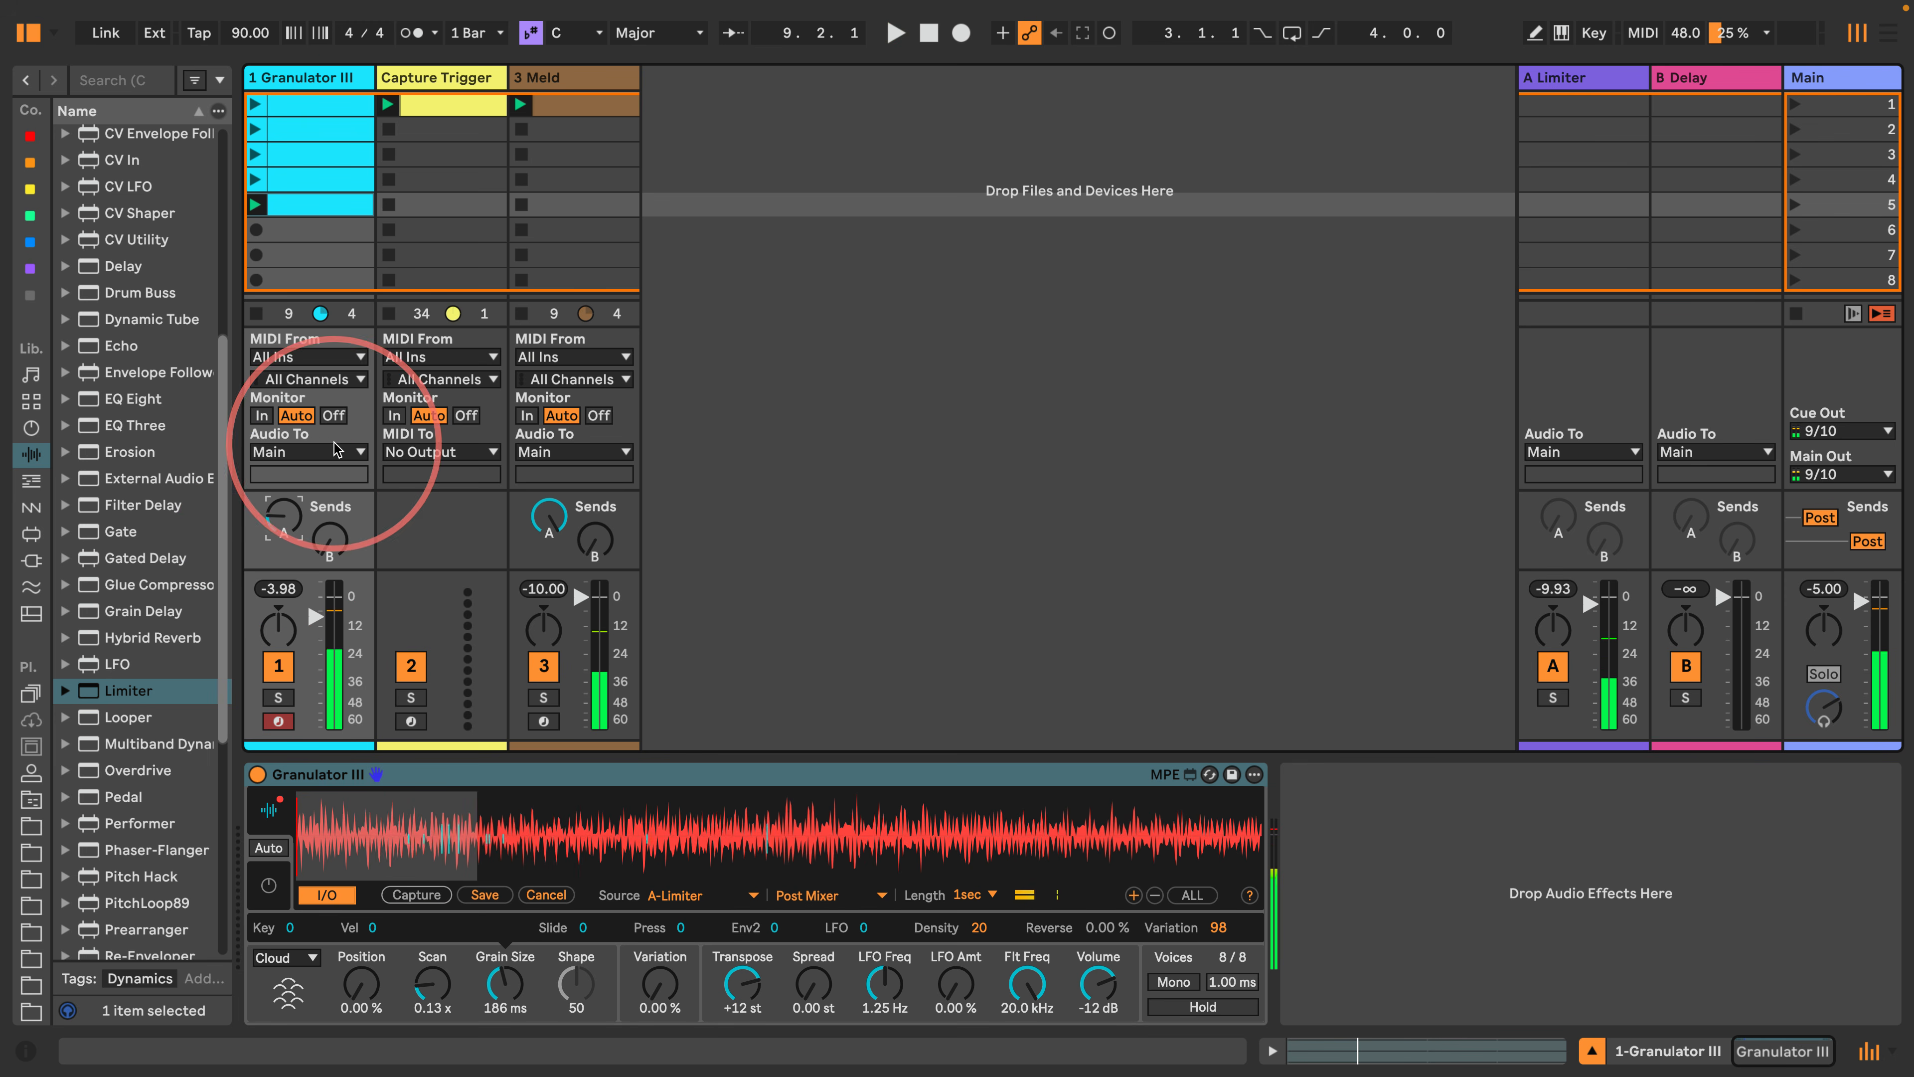
Duplicate the Granulator III and Capture Trigger tracks together.
left_click(425, 77)
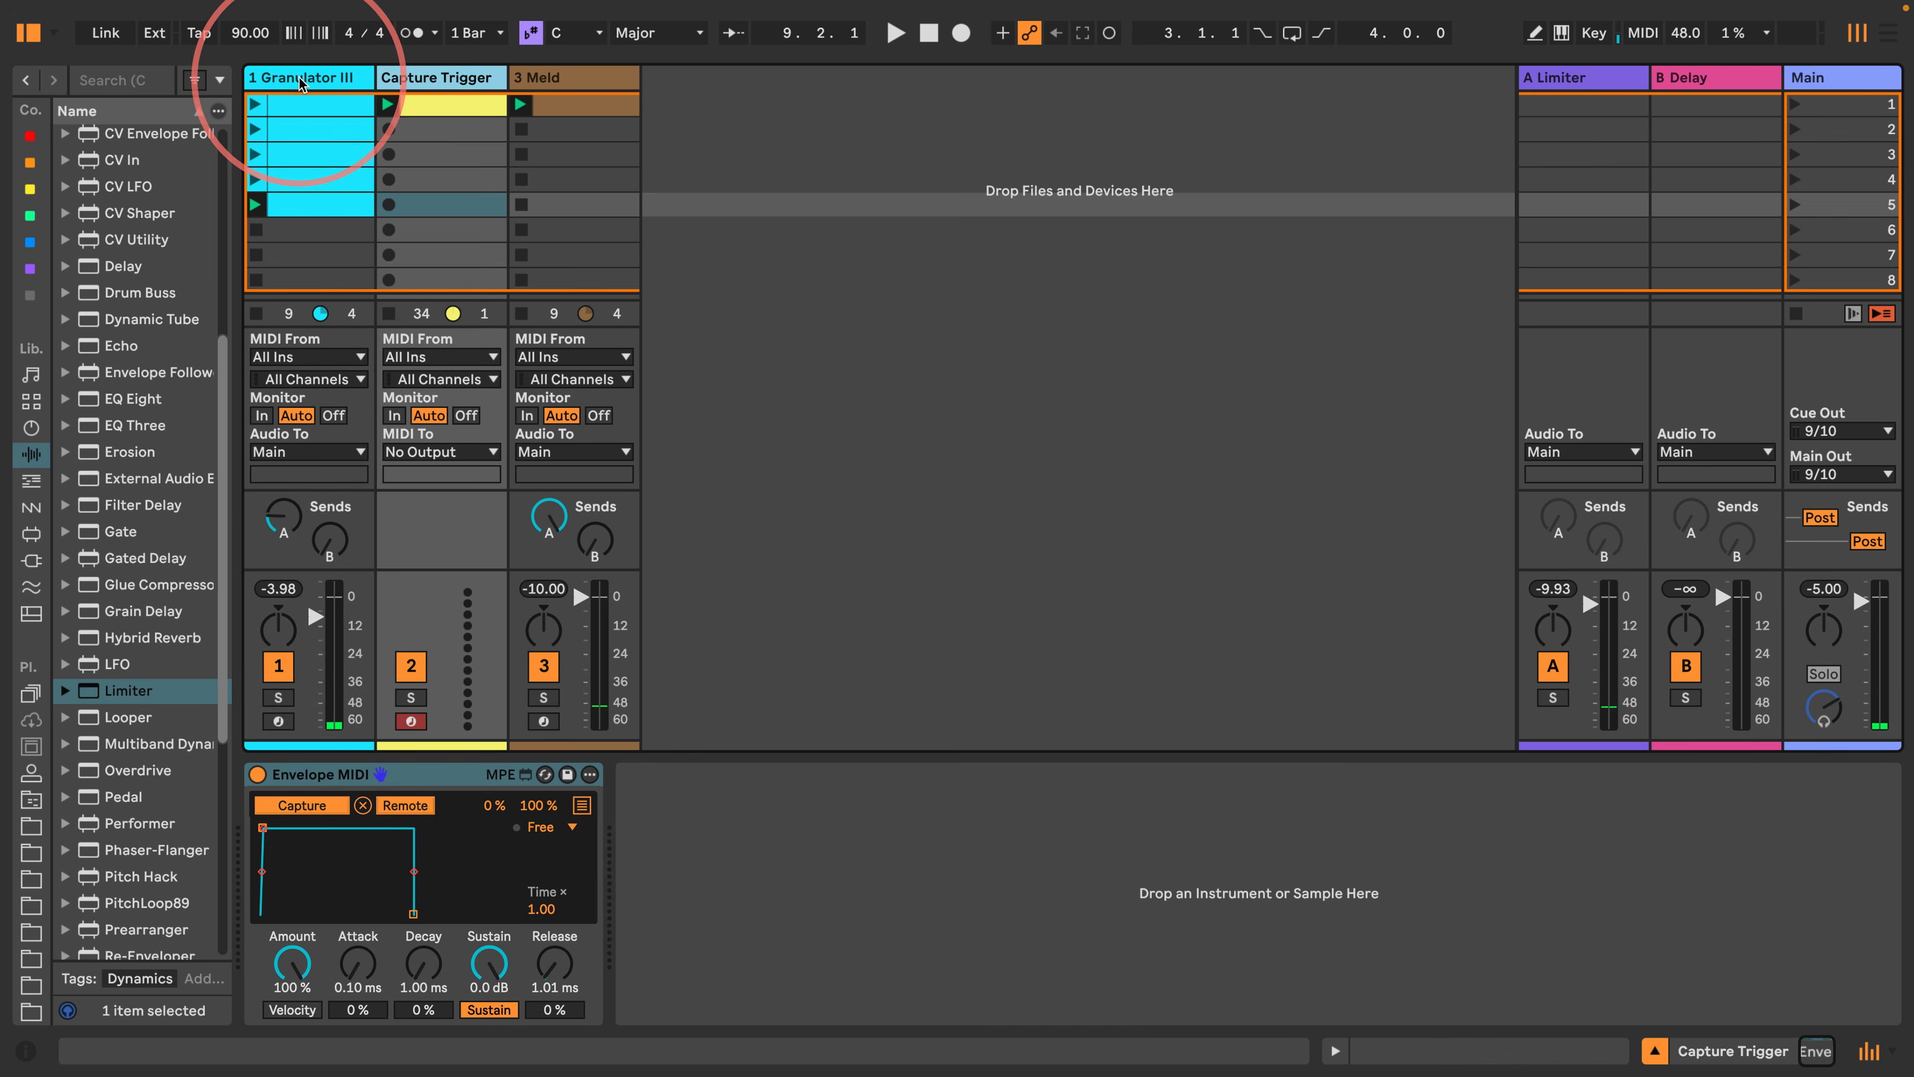
left_click(301, 79)
key("ctrl+d")
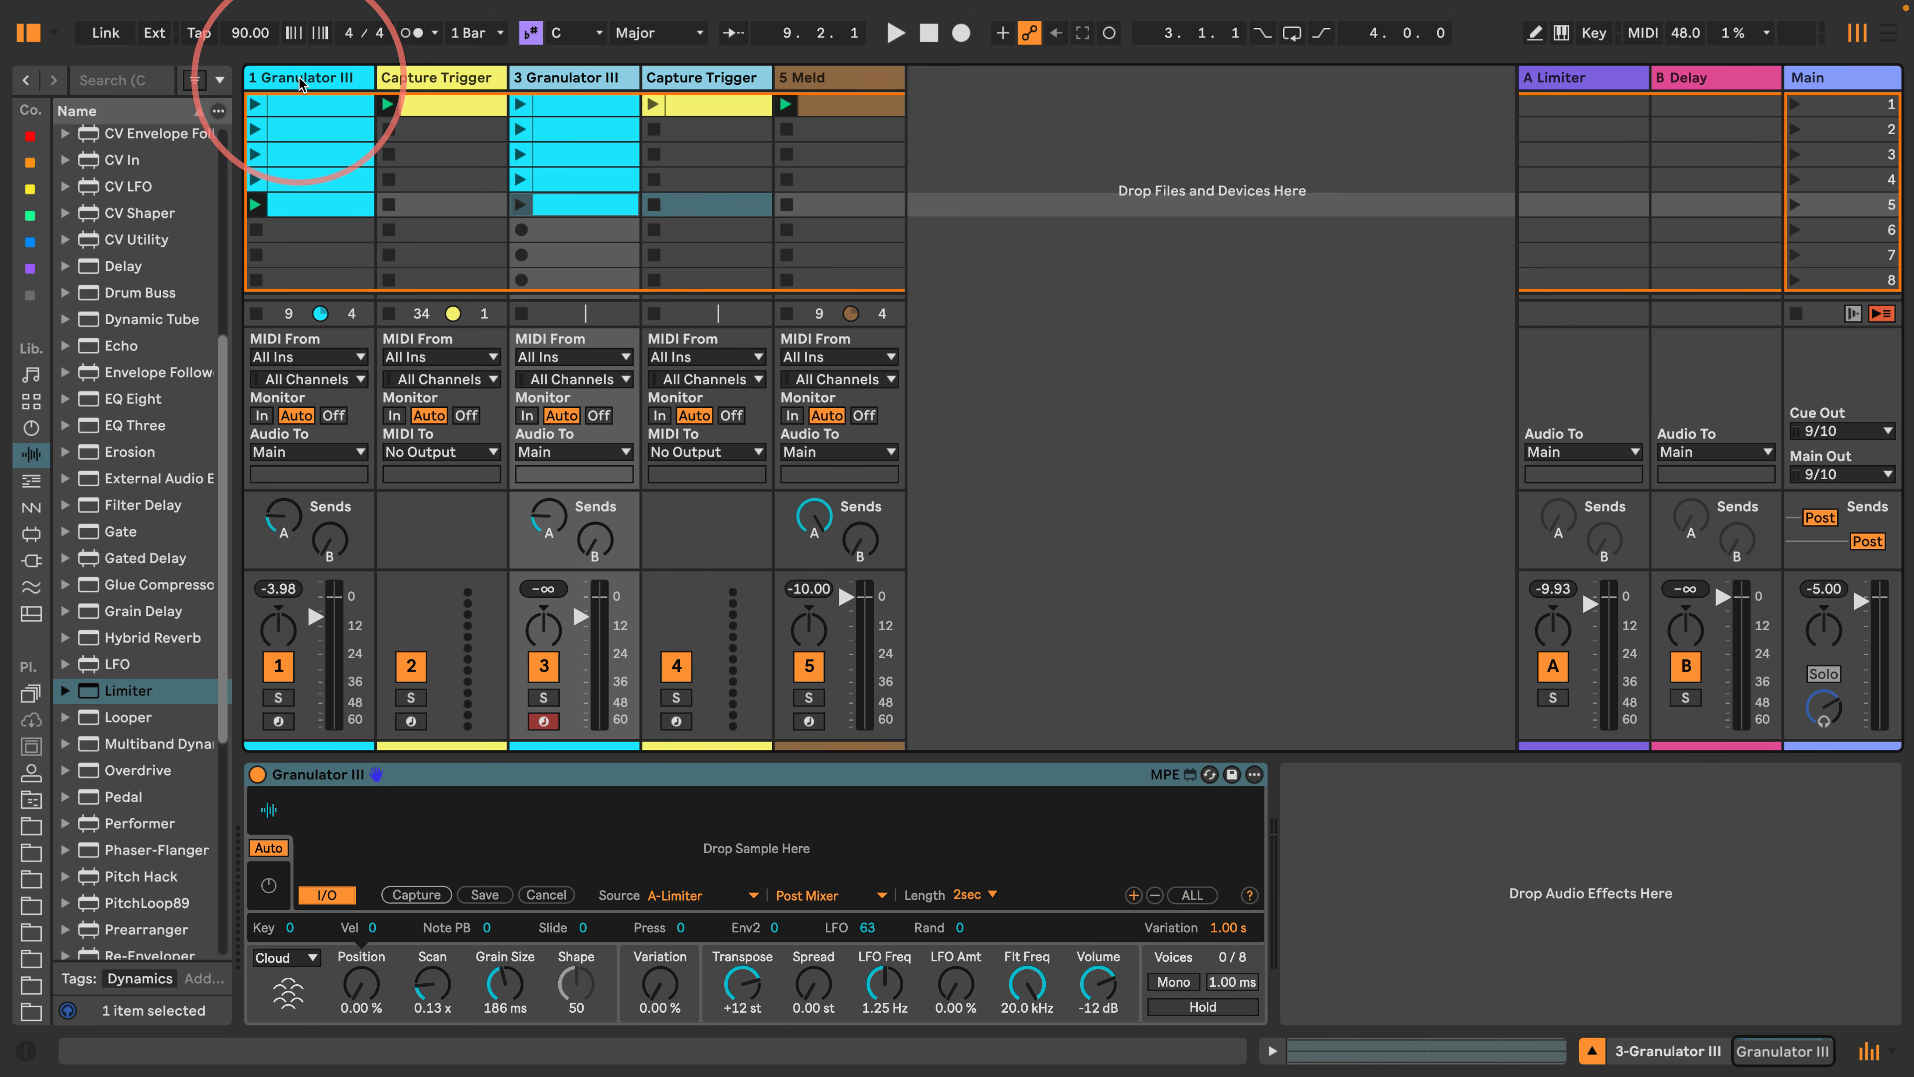
Remap the duplicated Capture Trigger track's Envelope MIDI to the Capture control of the duplicated Granulator III.
left_click(712, 78)
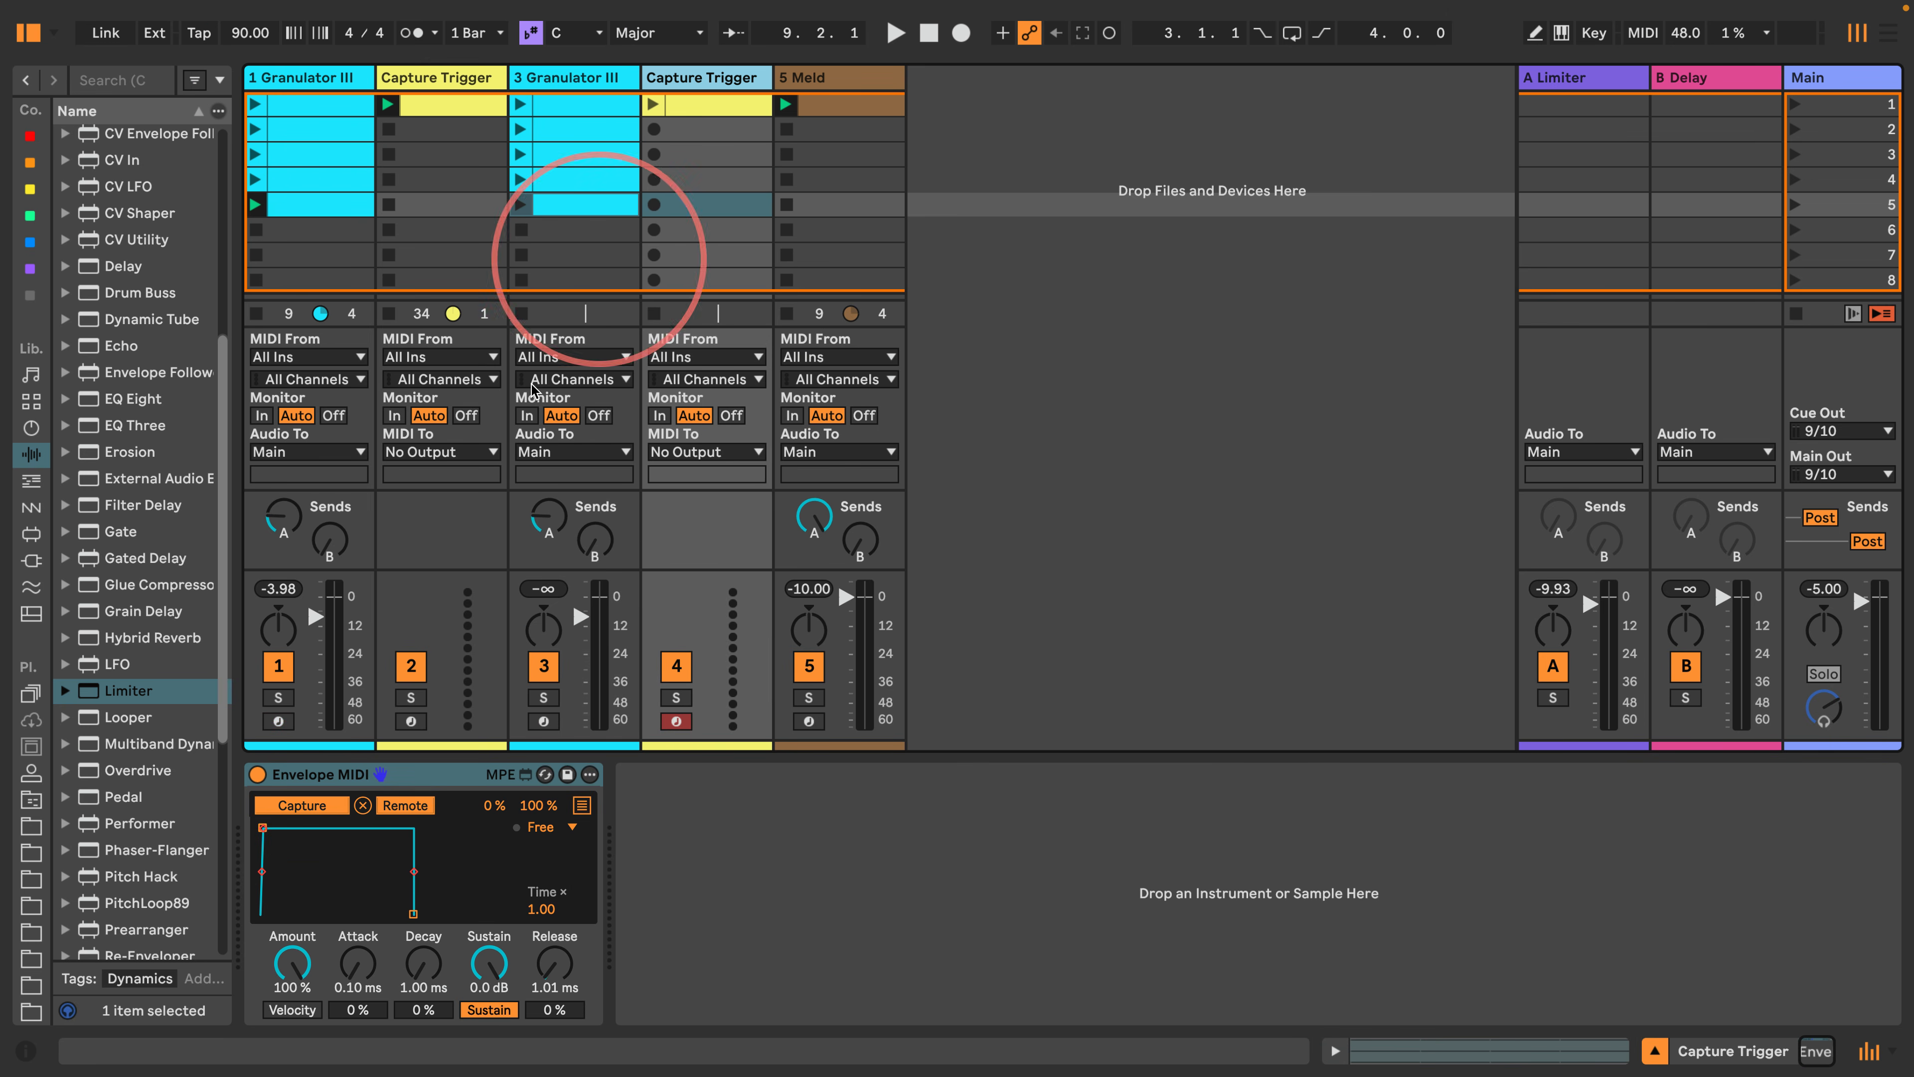
left_click(363, 805)
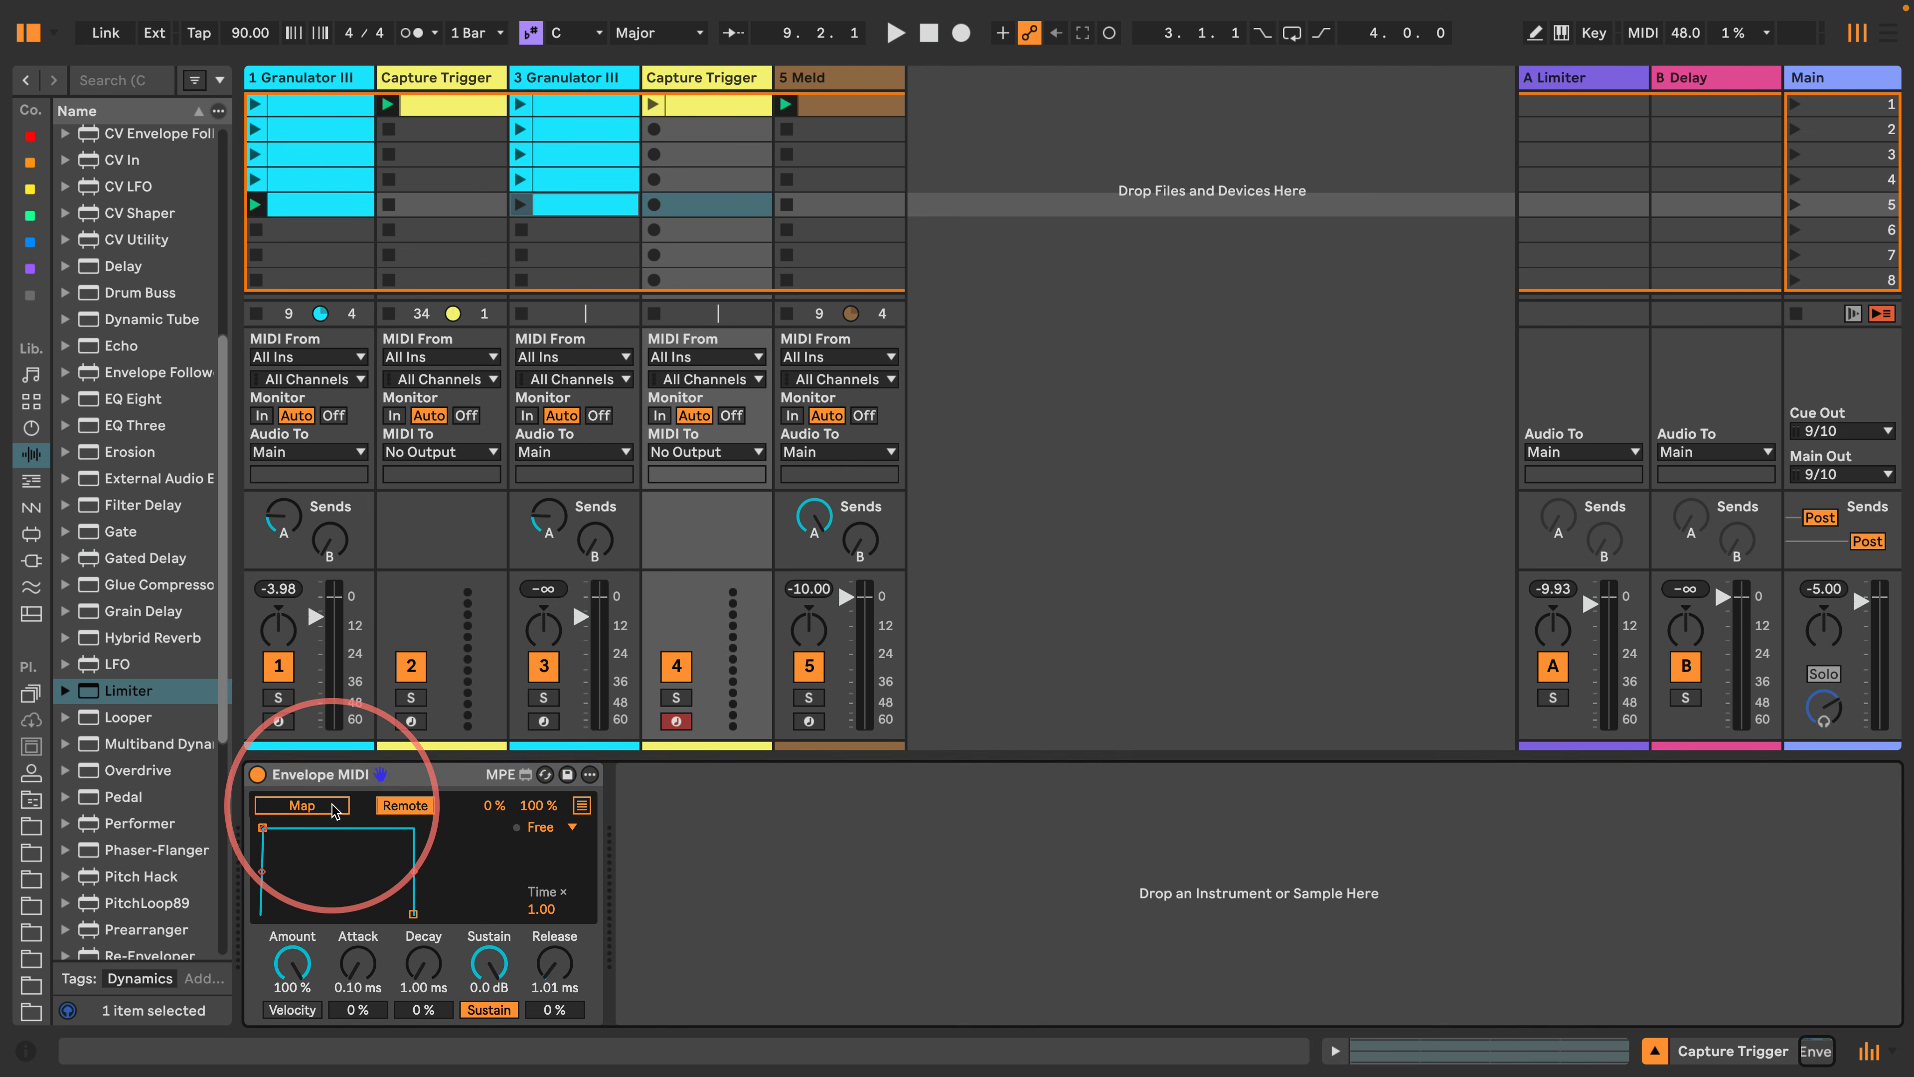
left_click(573, 79)
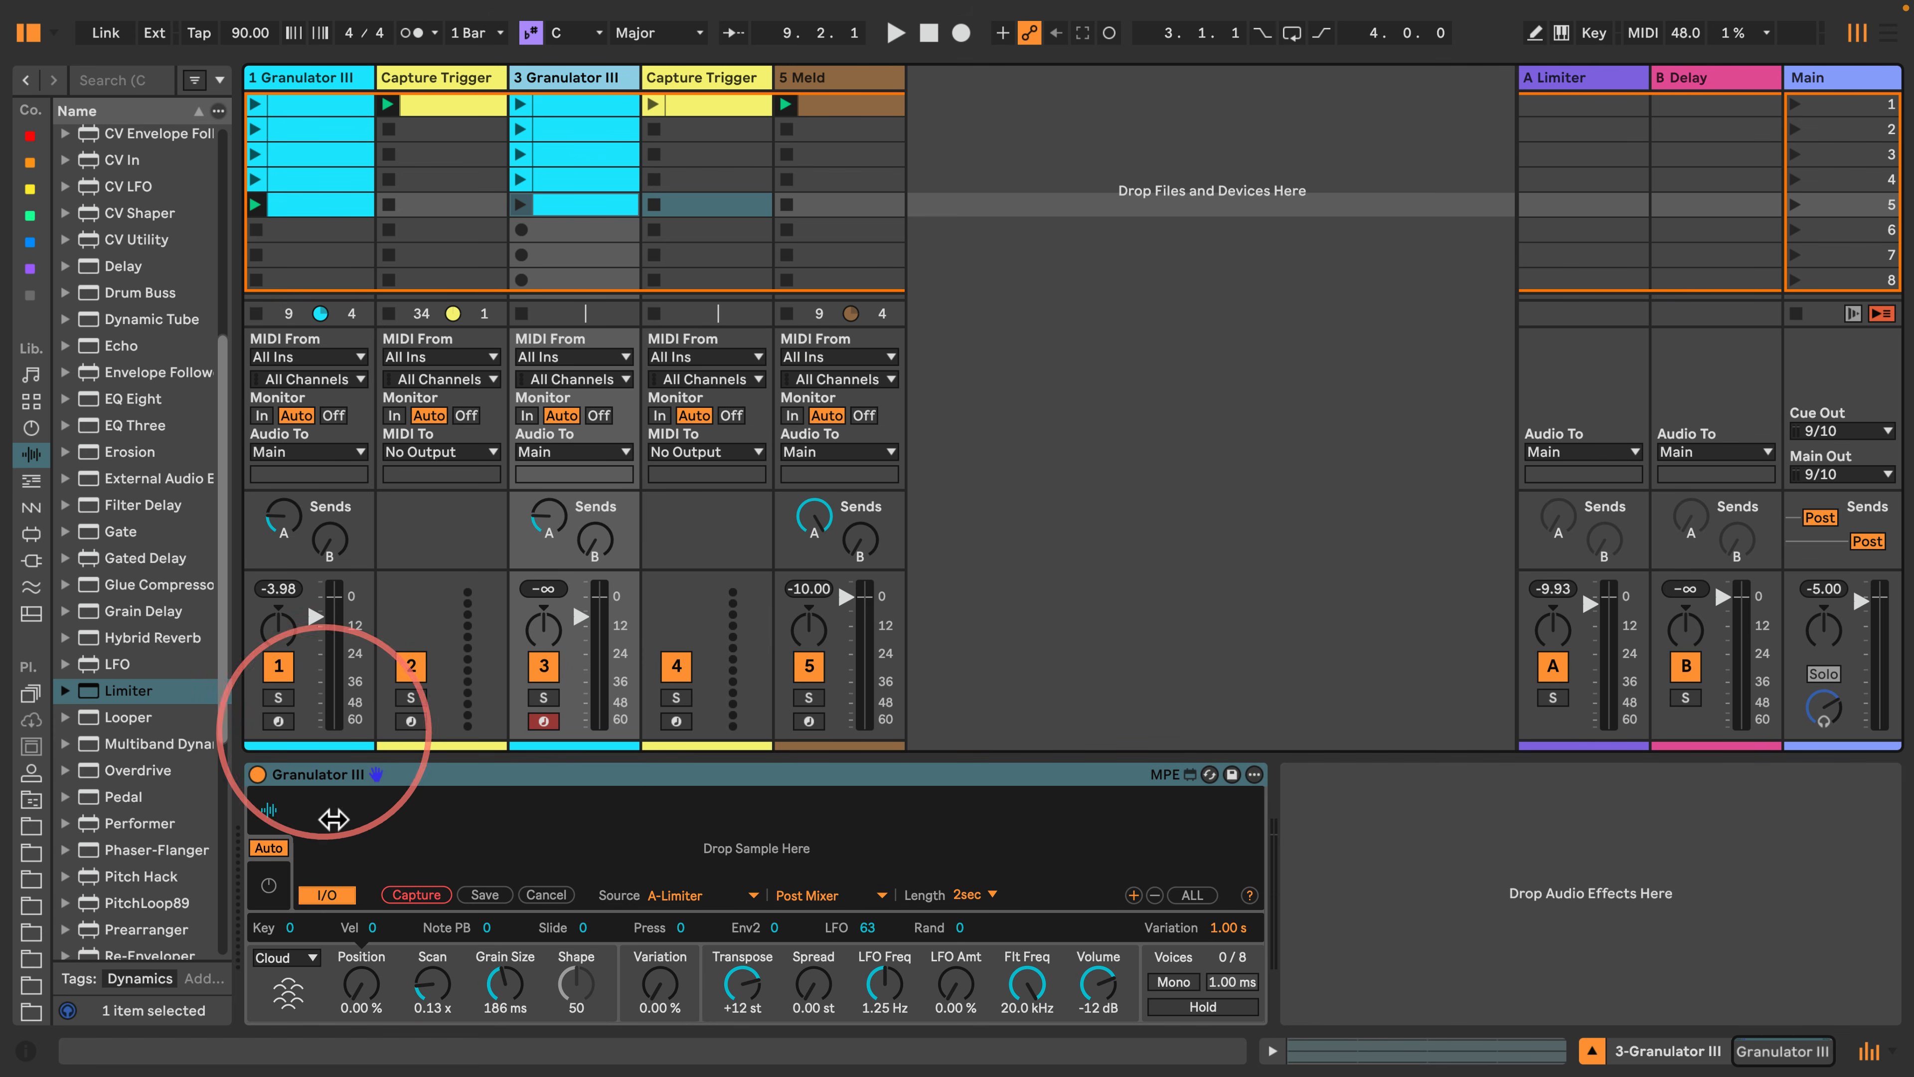
left_click(416, 894)
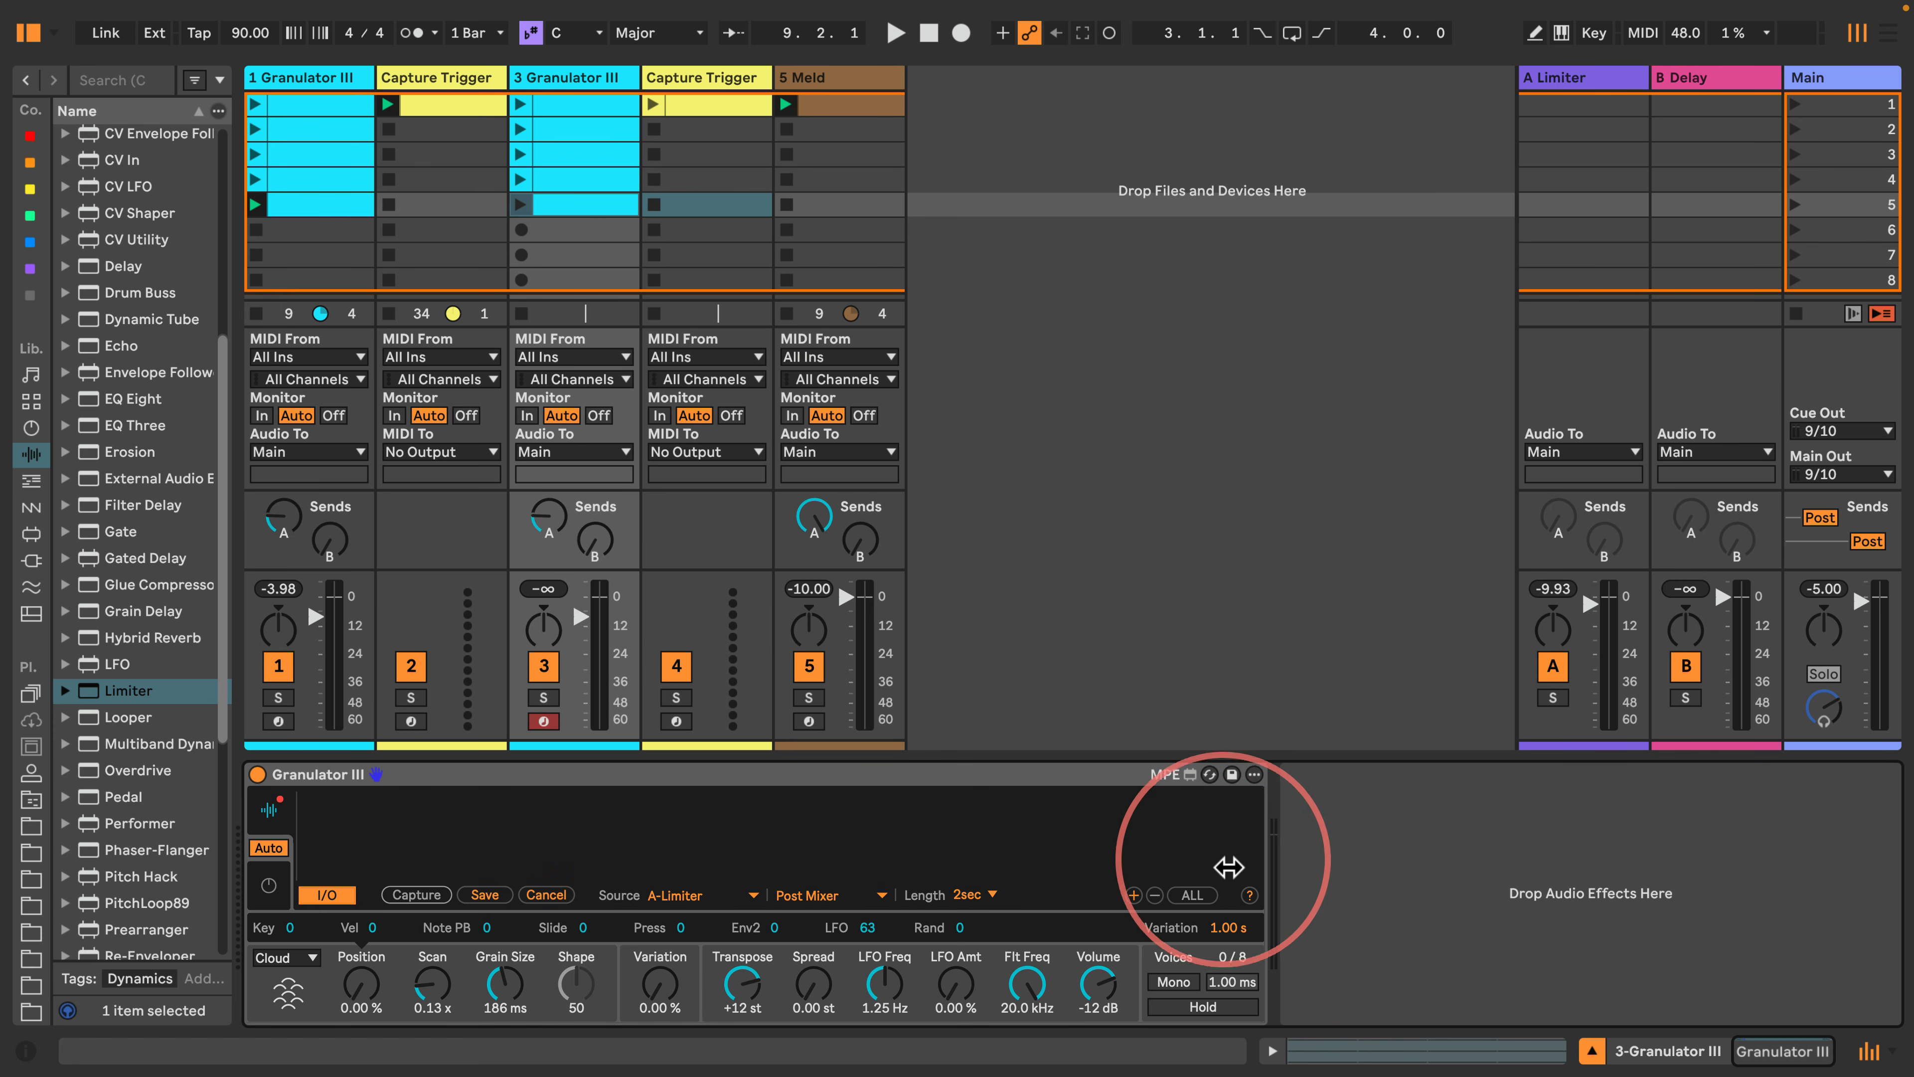
Rename the A return track to Sender.
left_click(1571, 77)
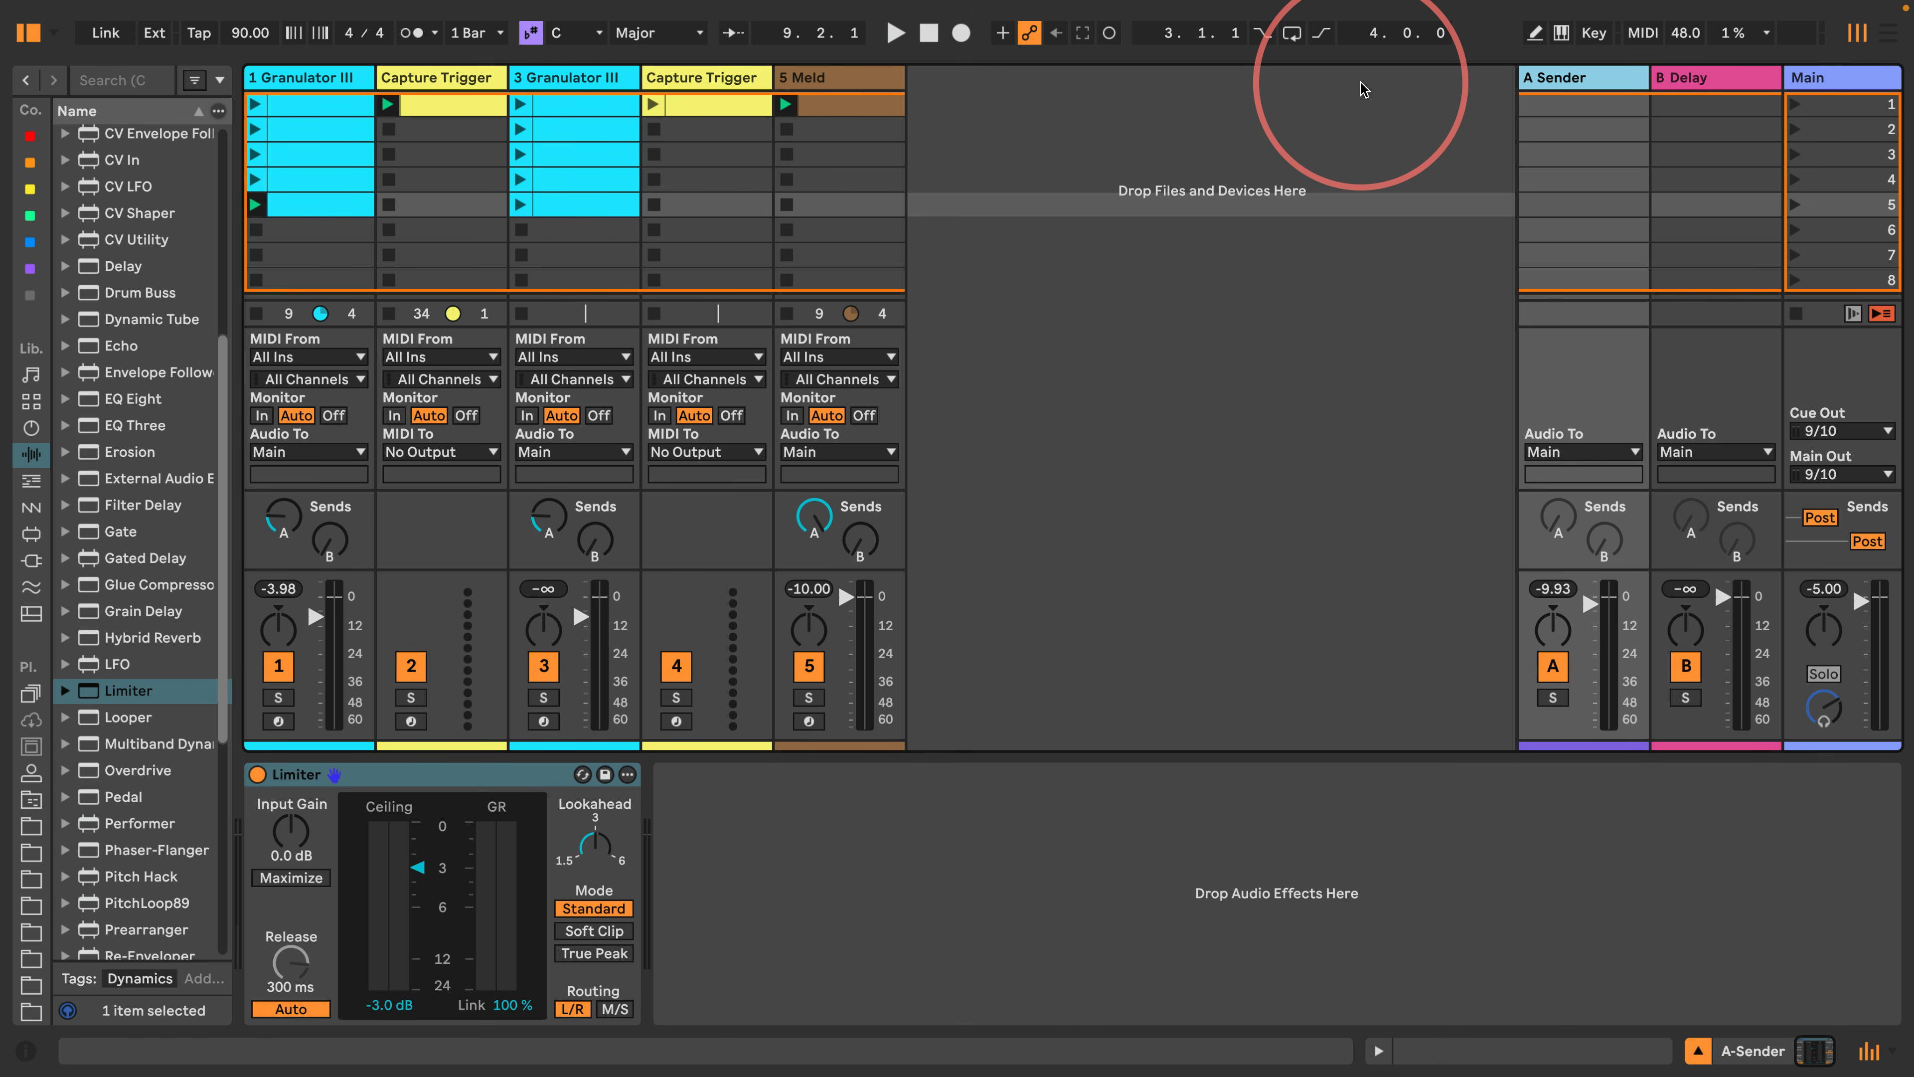
Launch the duplicated Capture Trigger track's clip and the third clip of the duplicated Granulator III track.
left_click(573, 77)
left_click(543, 721)
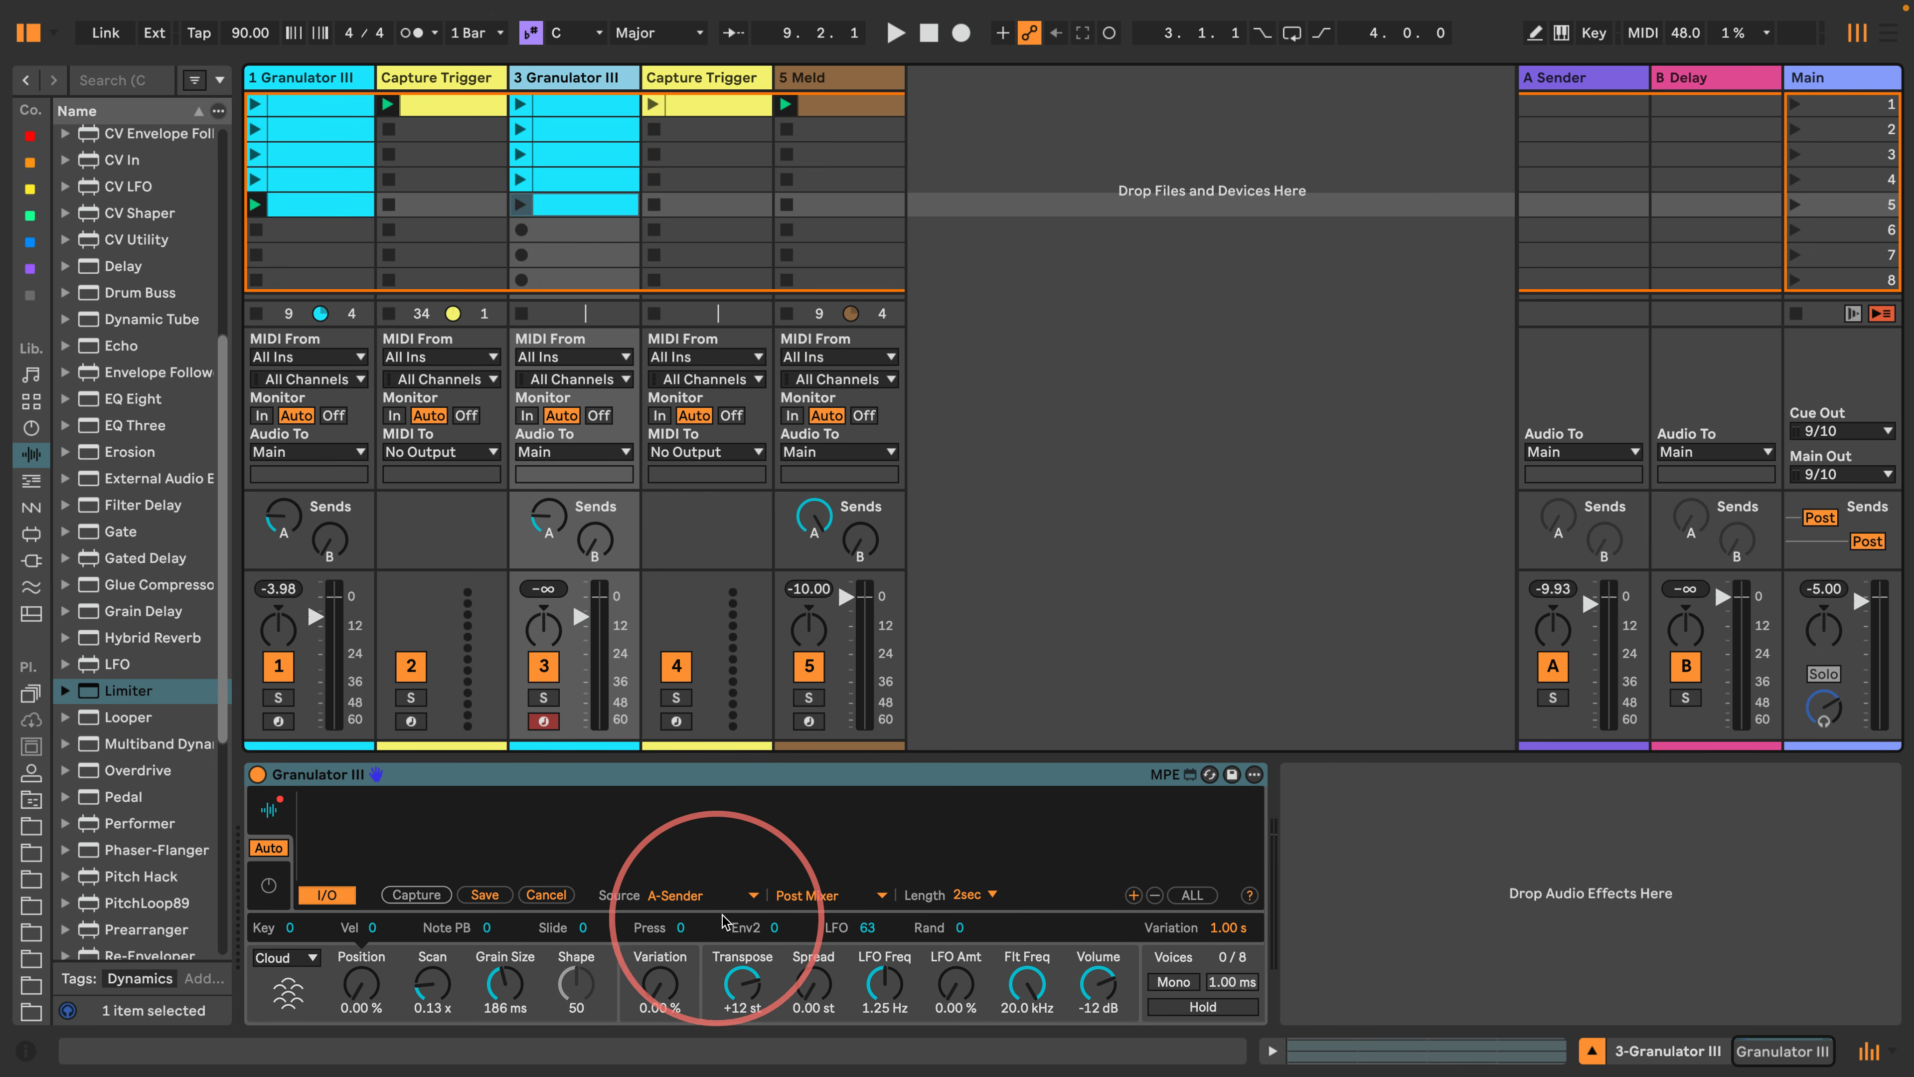
left_click(654, 105)
left_click(520, 154)
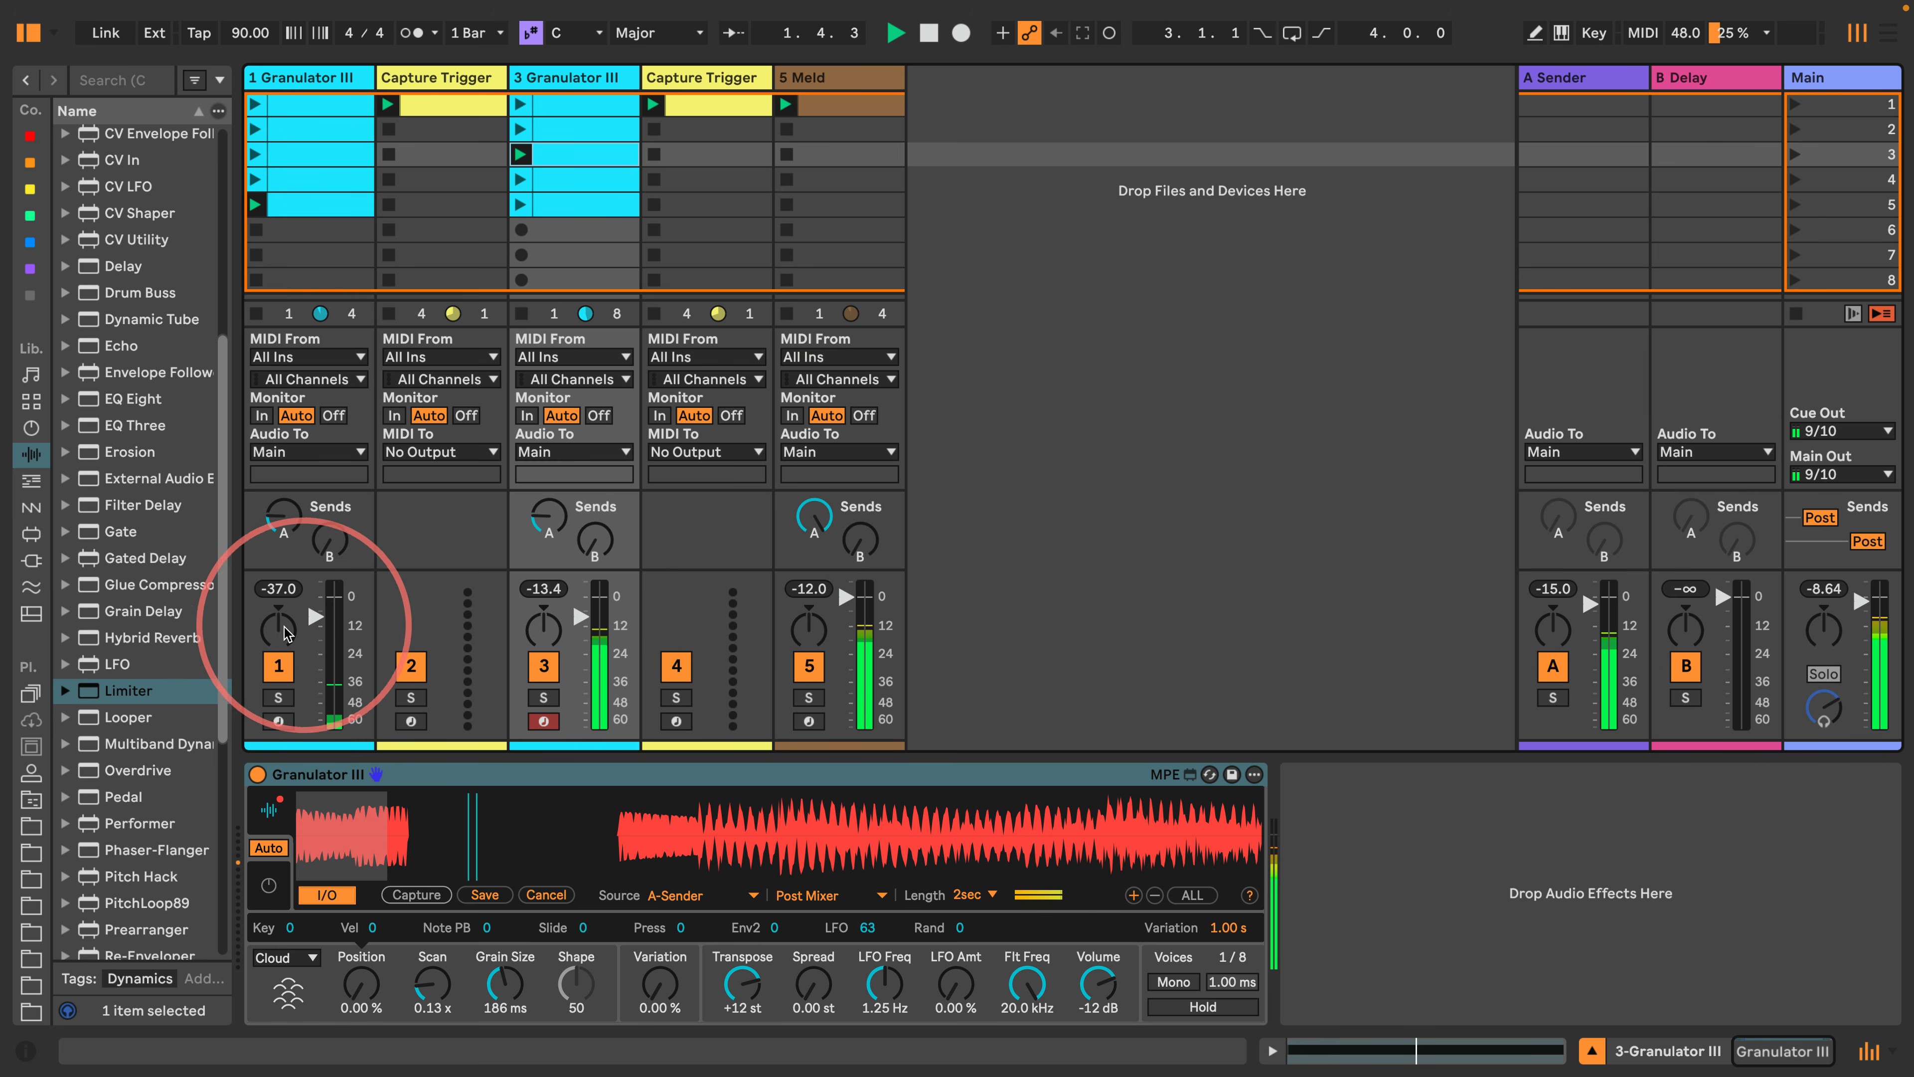
Pan the original Granulator III track to the left and the duplicated Granulator III track to the right.
left_click_drag(282, 632, 217, 629)
left_click_drag(546, 629, 655, 624)
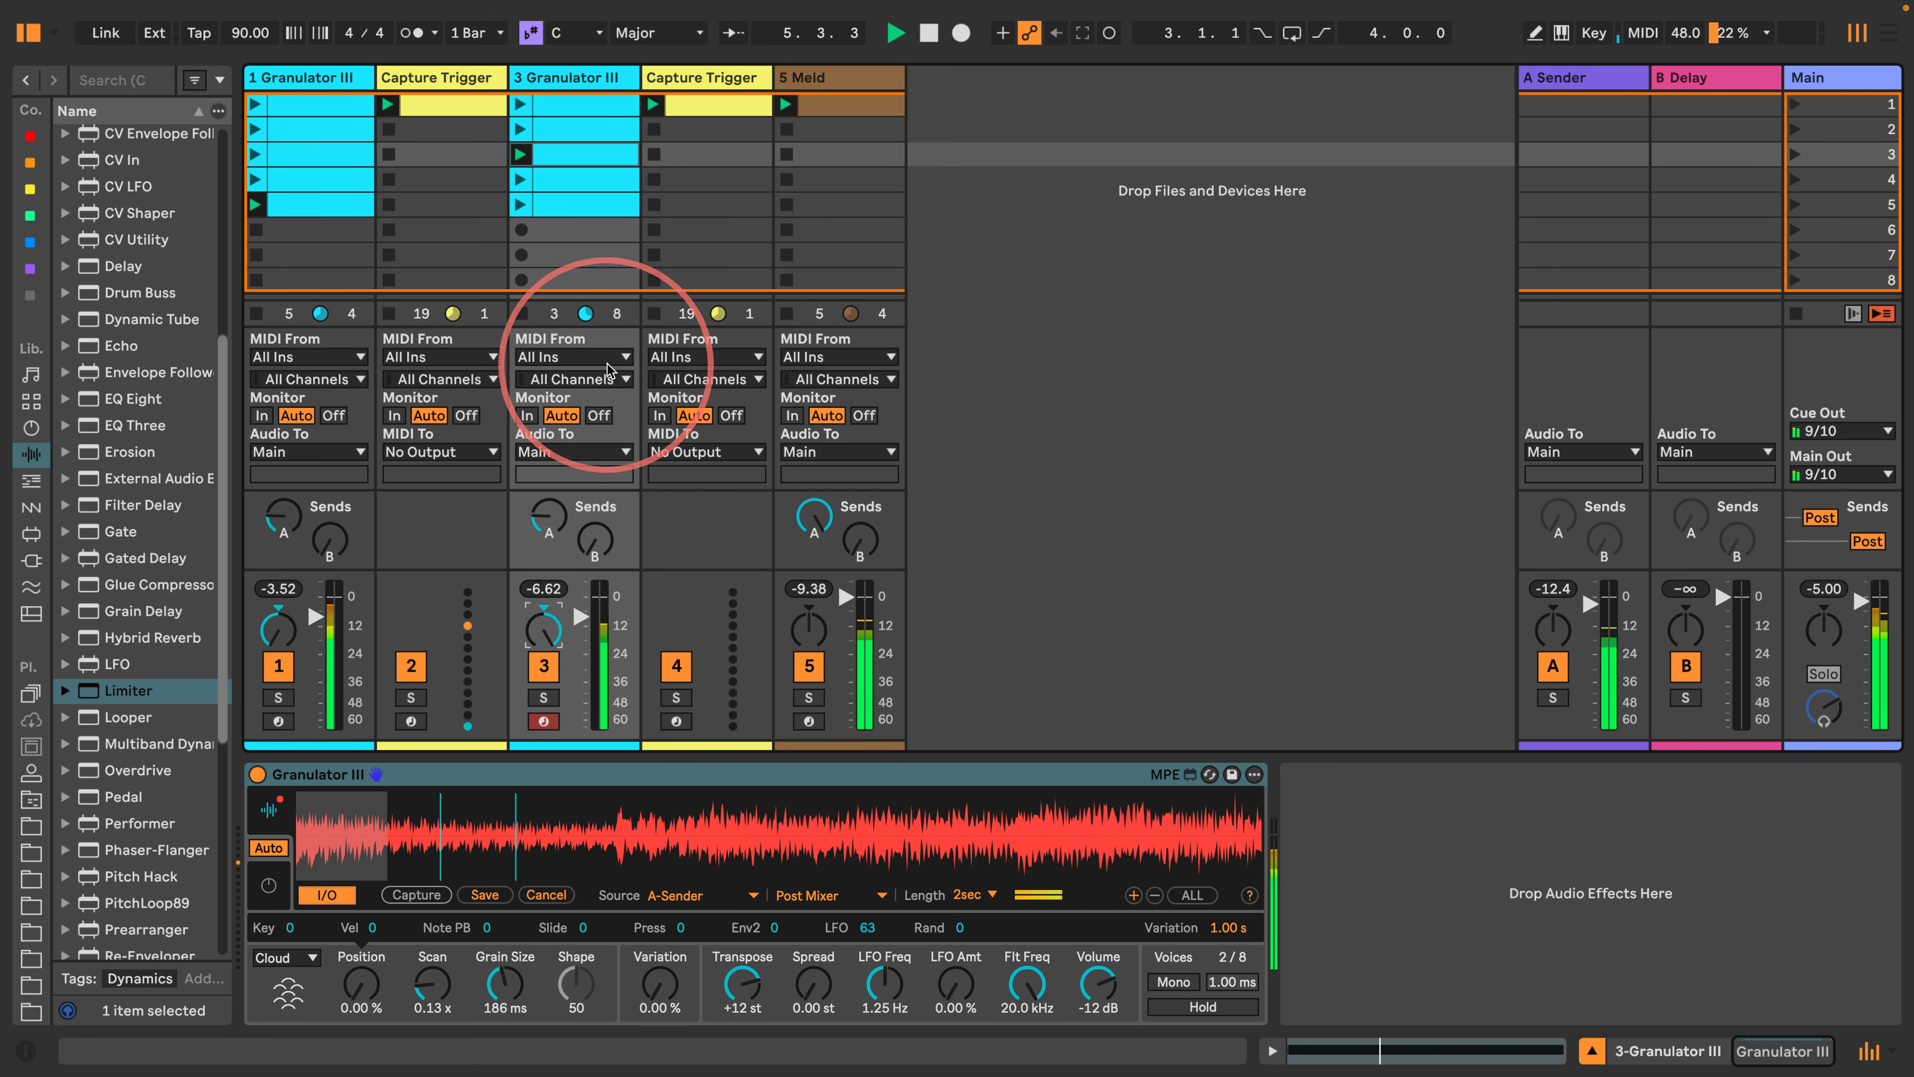
Open the fifth clip of the duplicated Granulator III track and launch it.
double_click(558, 197)
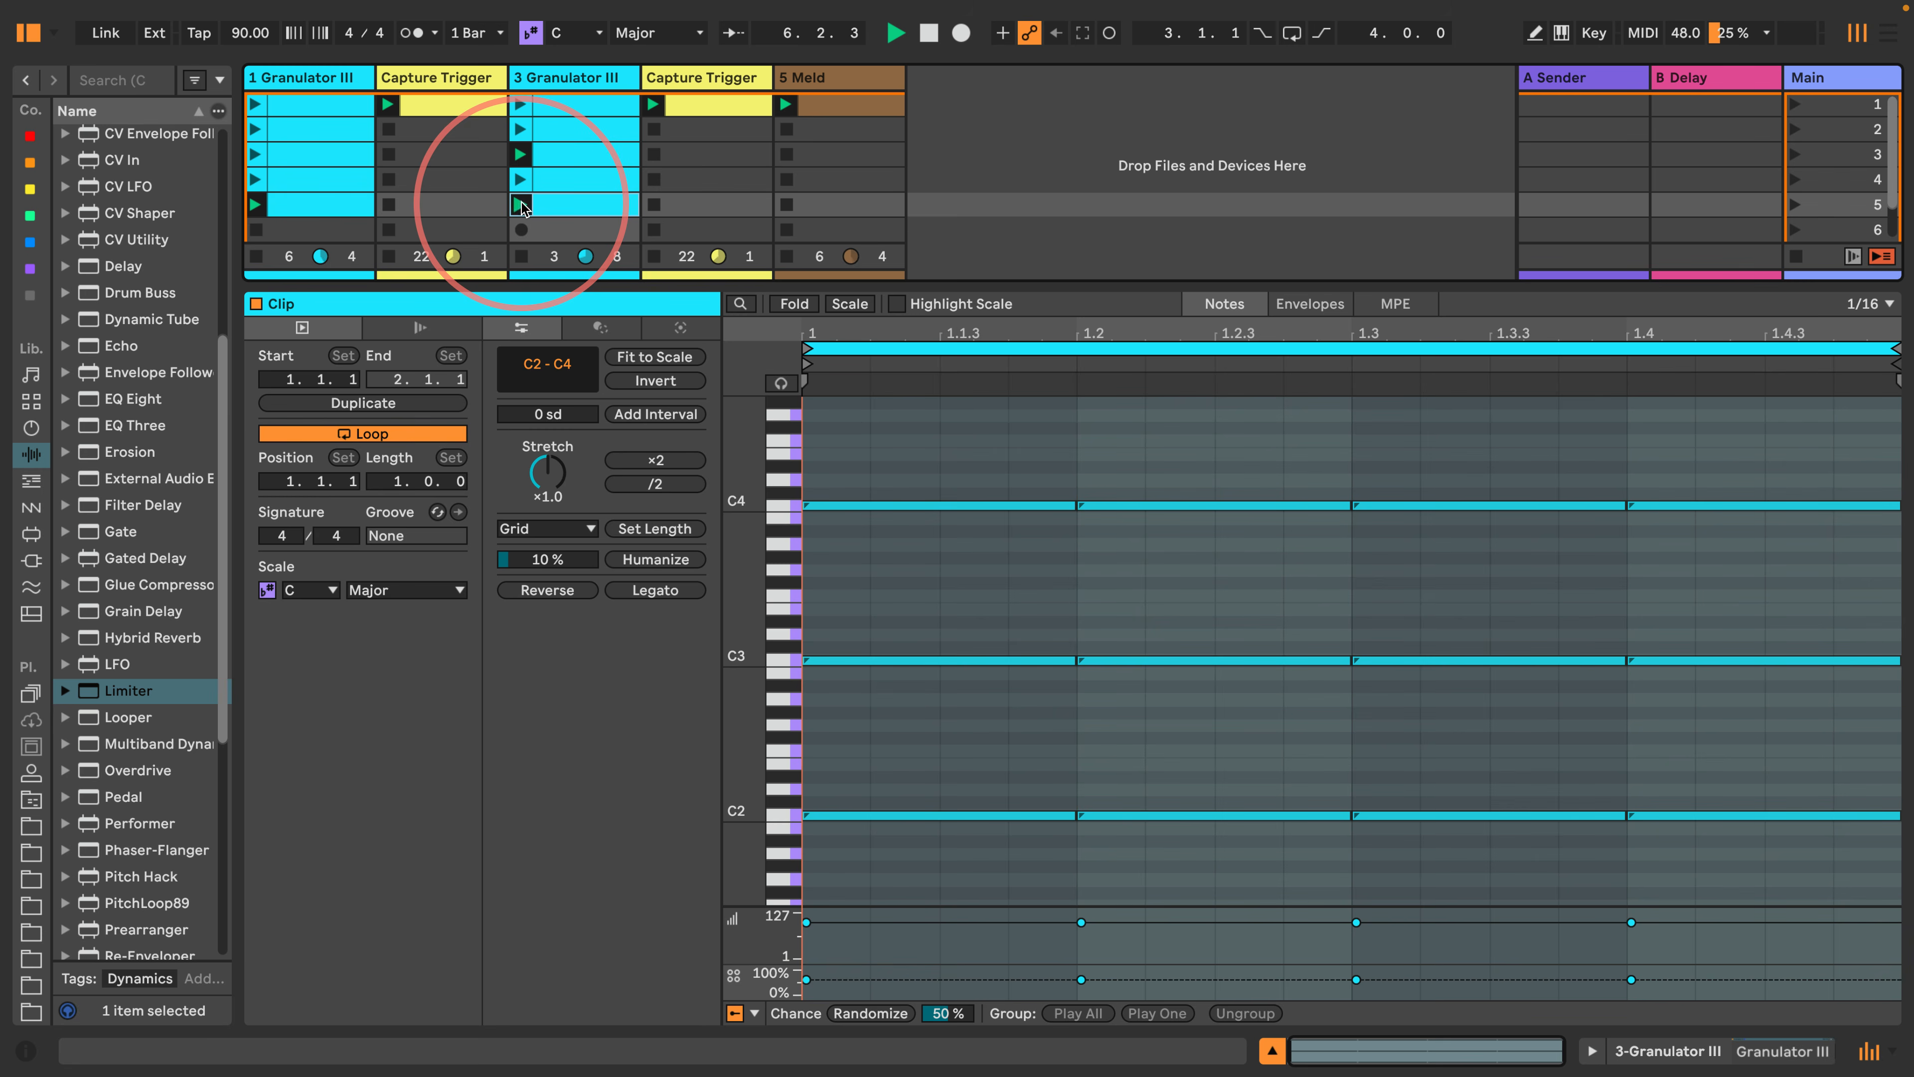
left_click_drag(520, 286, 479, 533)
left_click_drag(734, 750, 795, 777)
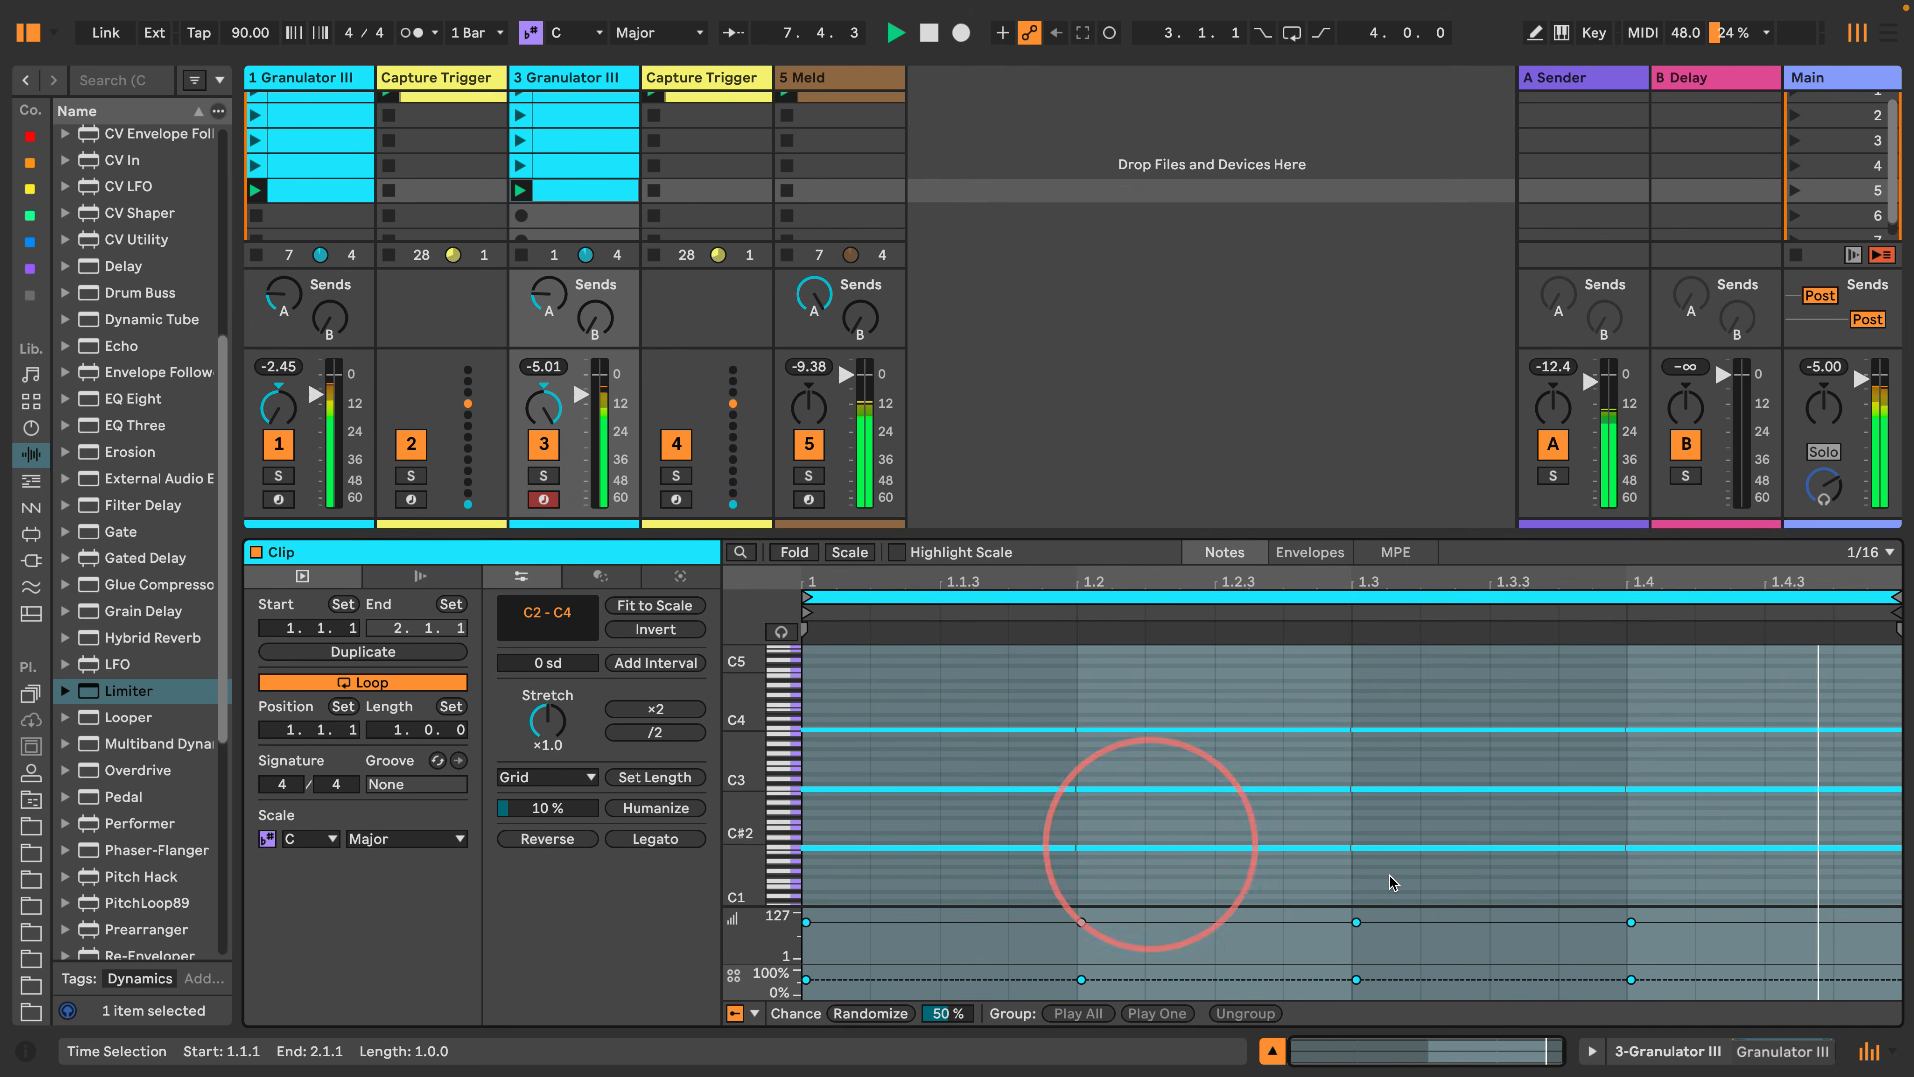
left_click(1612, 1044)
left_click(1008, 554)
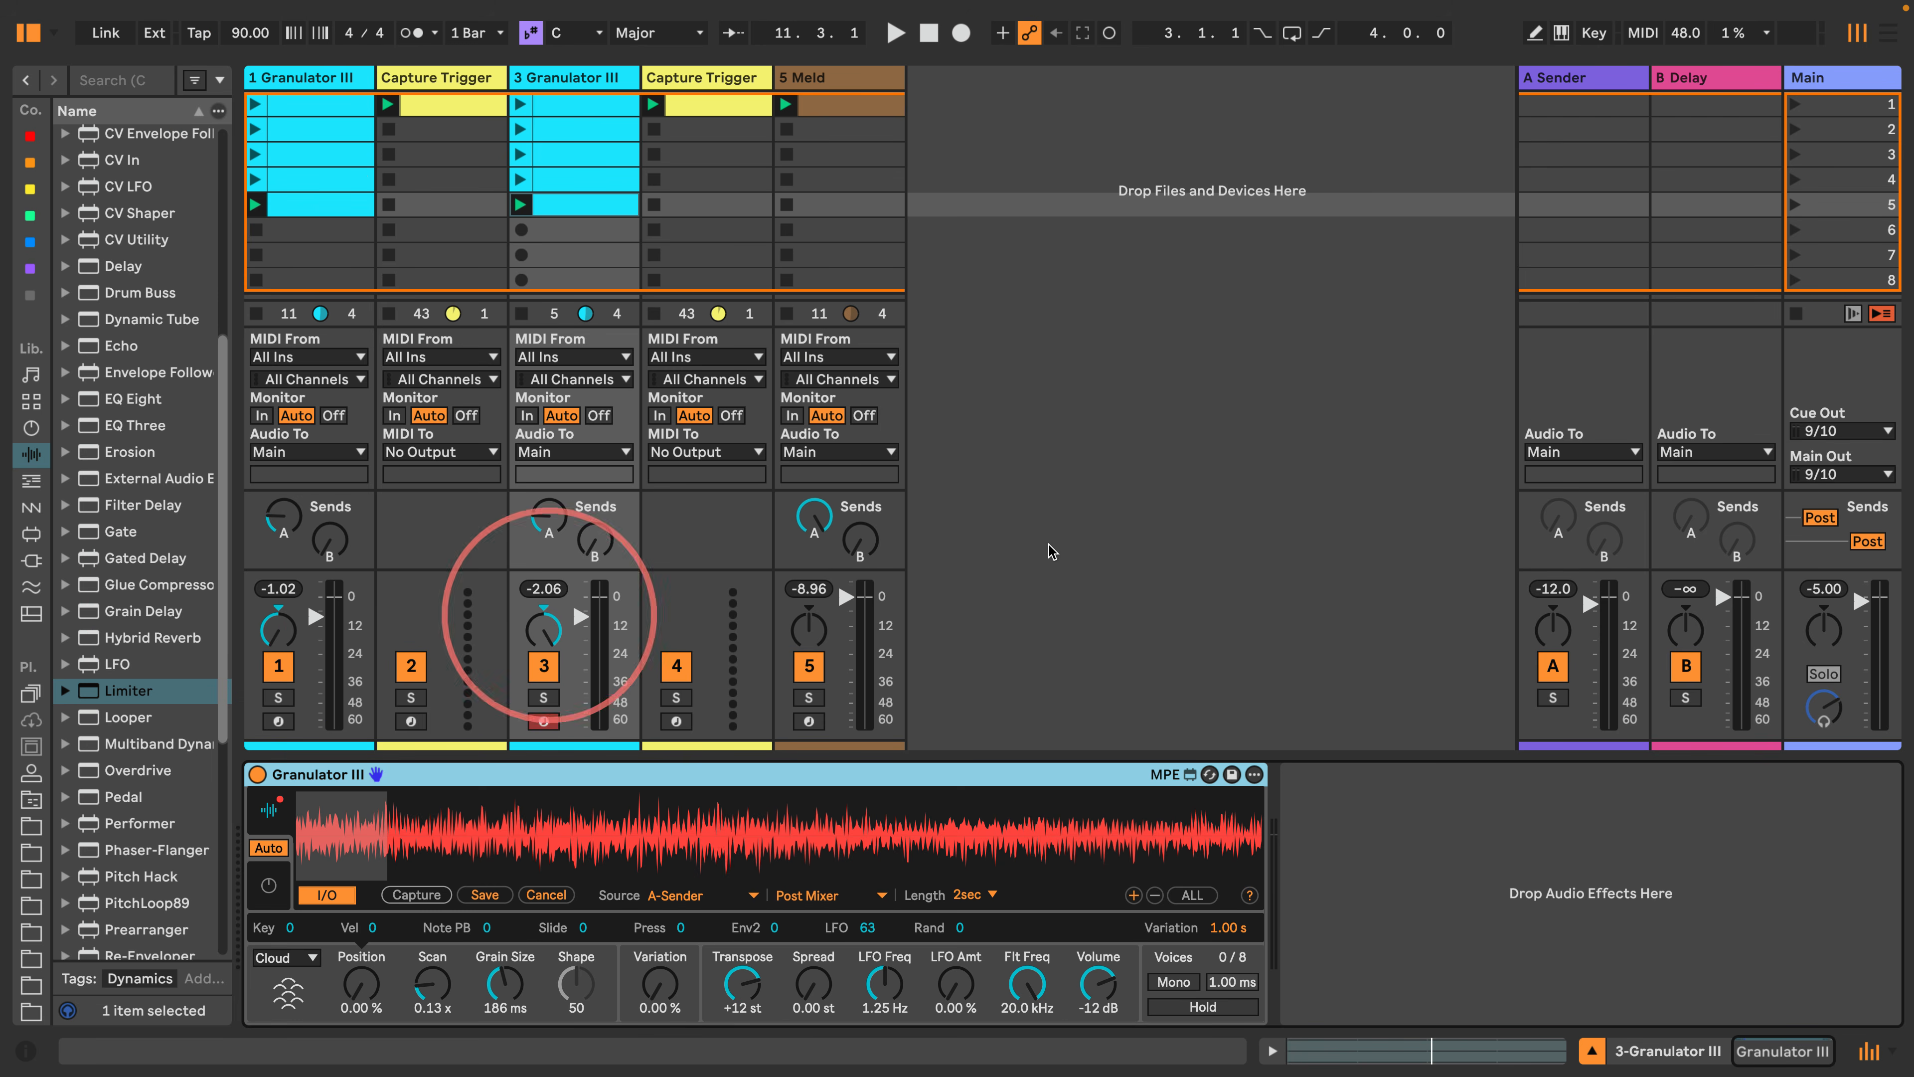
Replace the Delay on the B return track with a Reverb.
left_click(1697, 87)
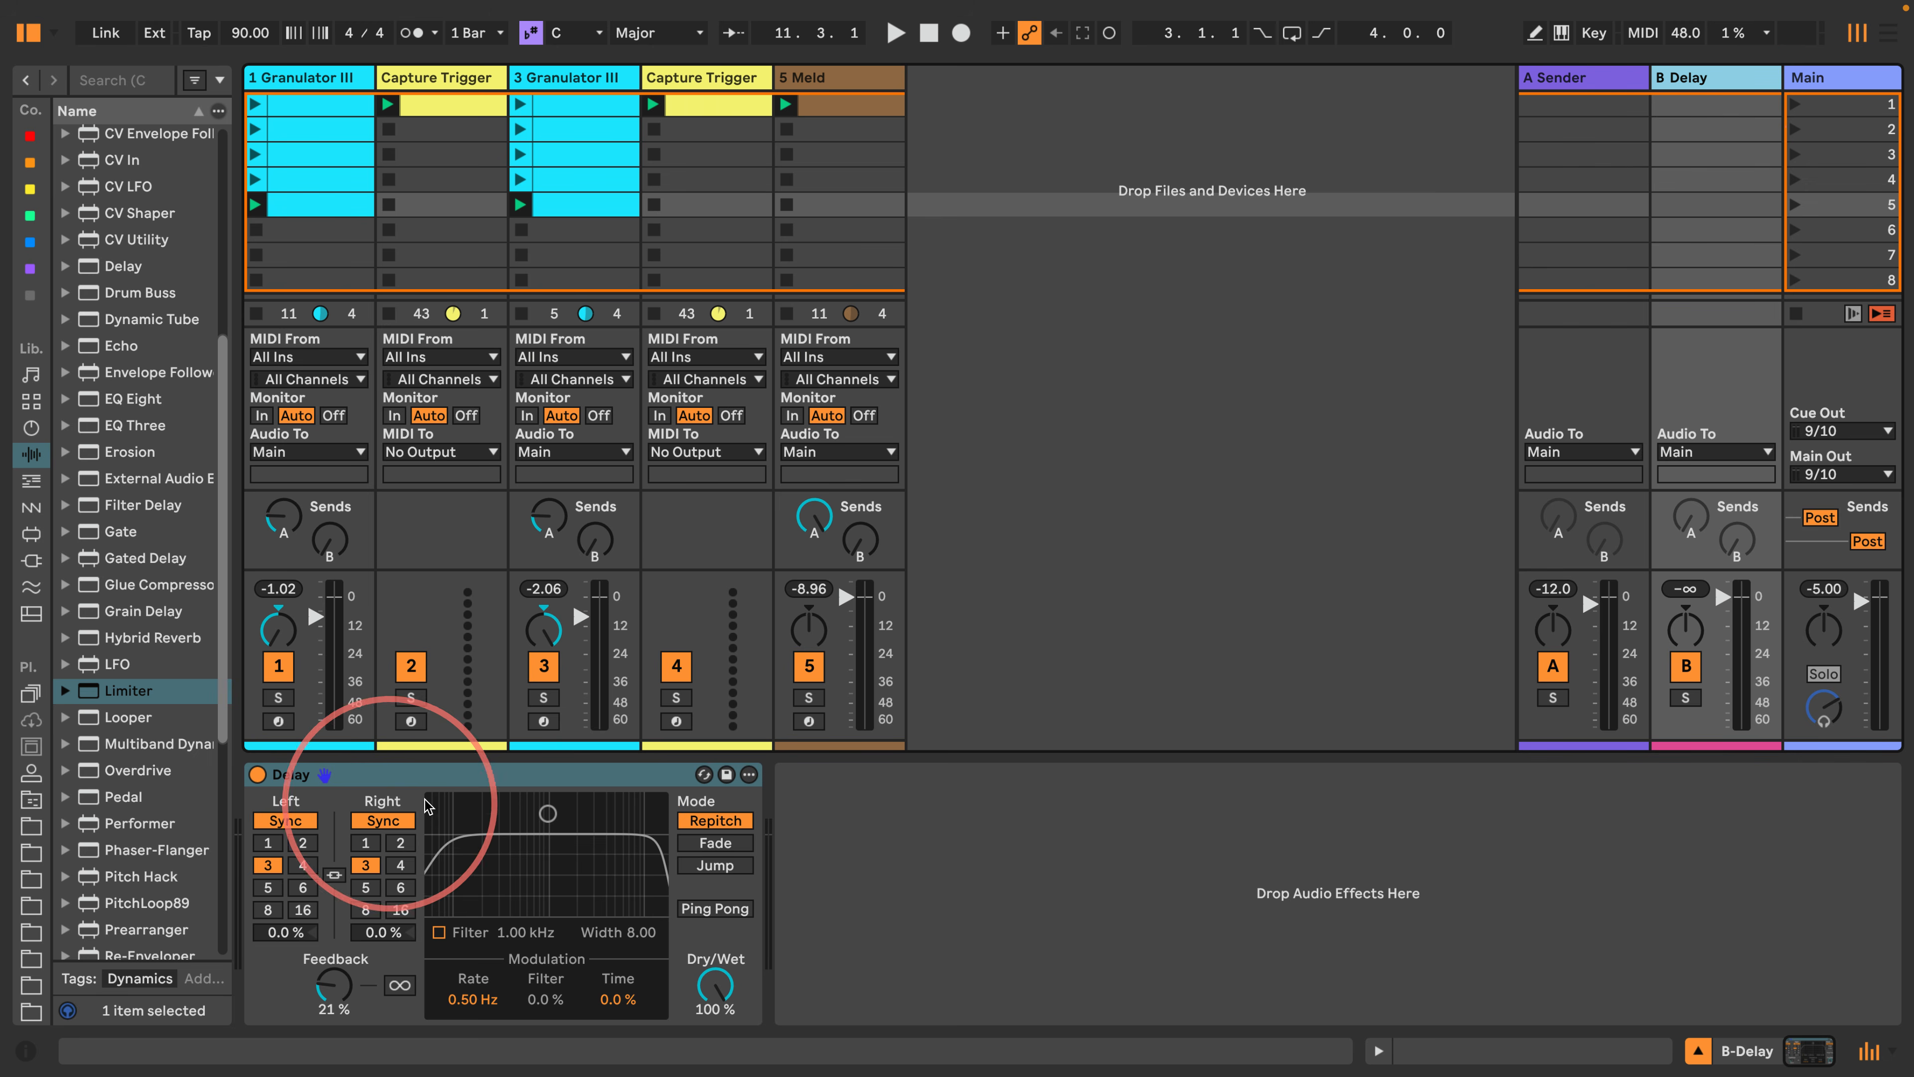
left_click(453, 784)
key("Delete")
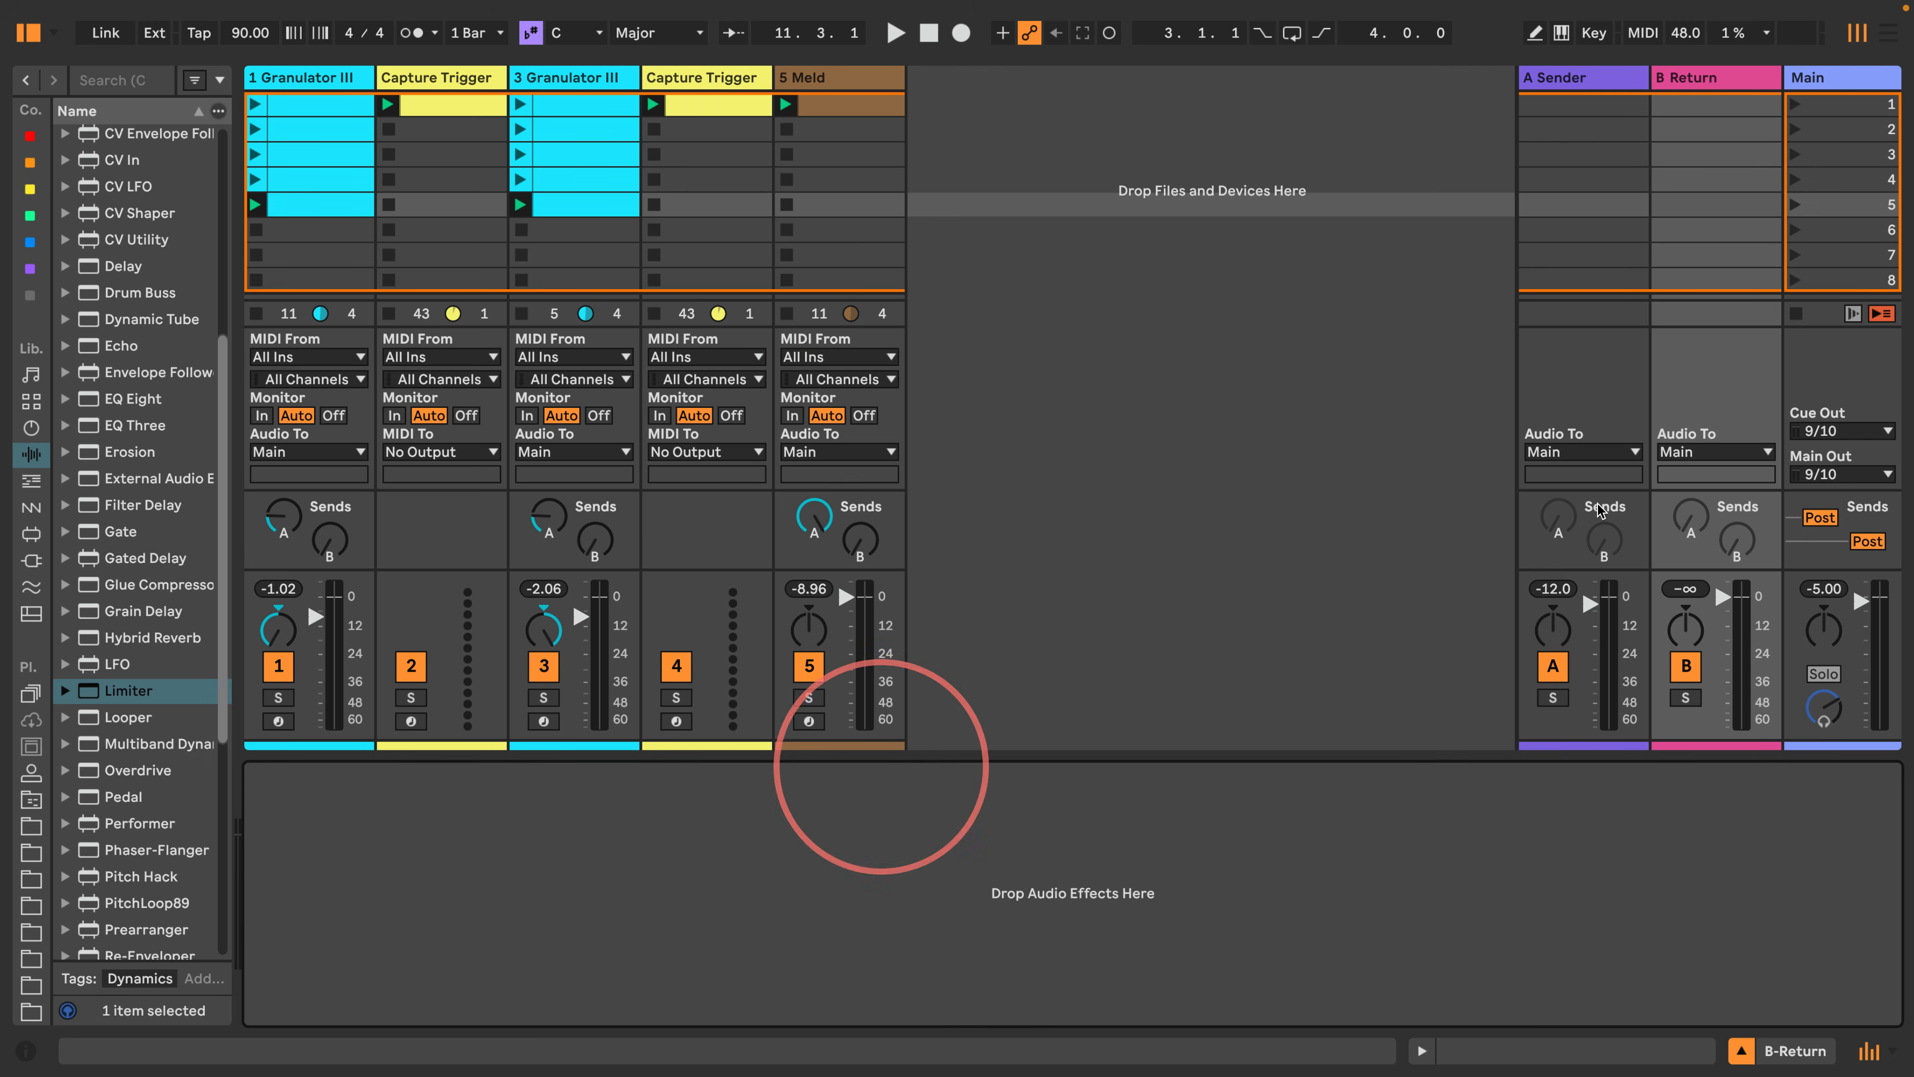
left_click(1698, 82)
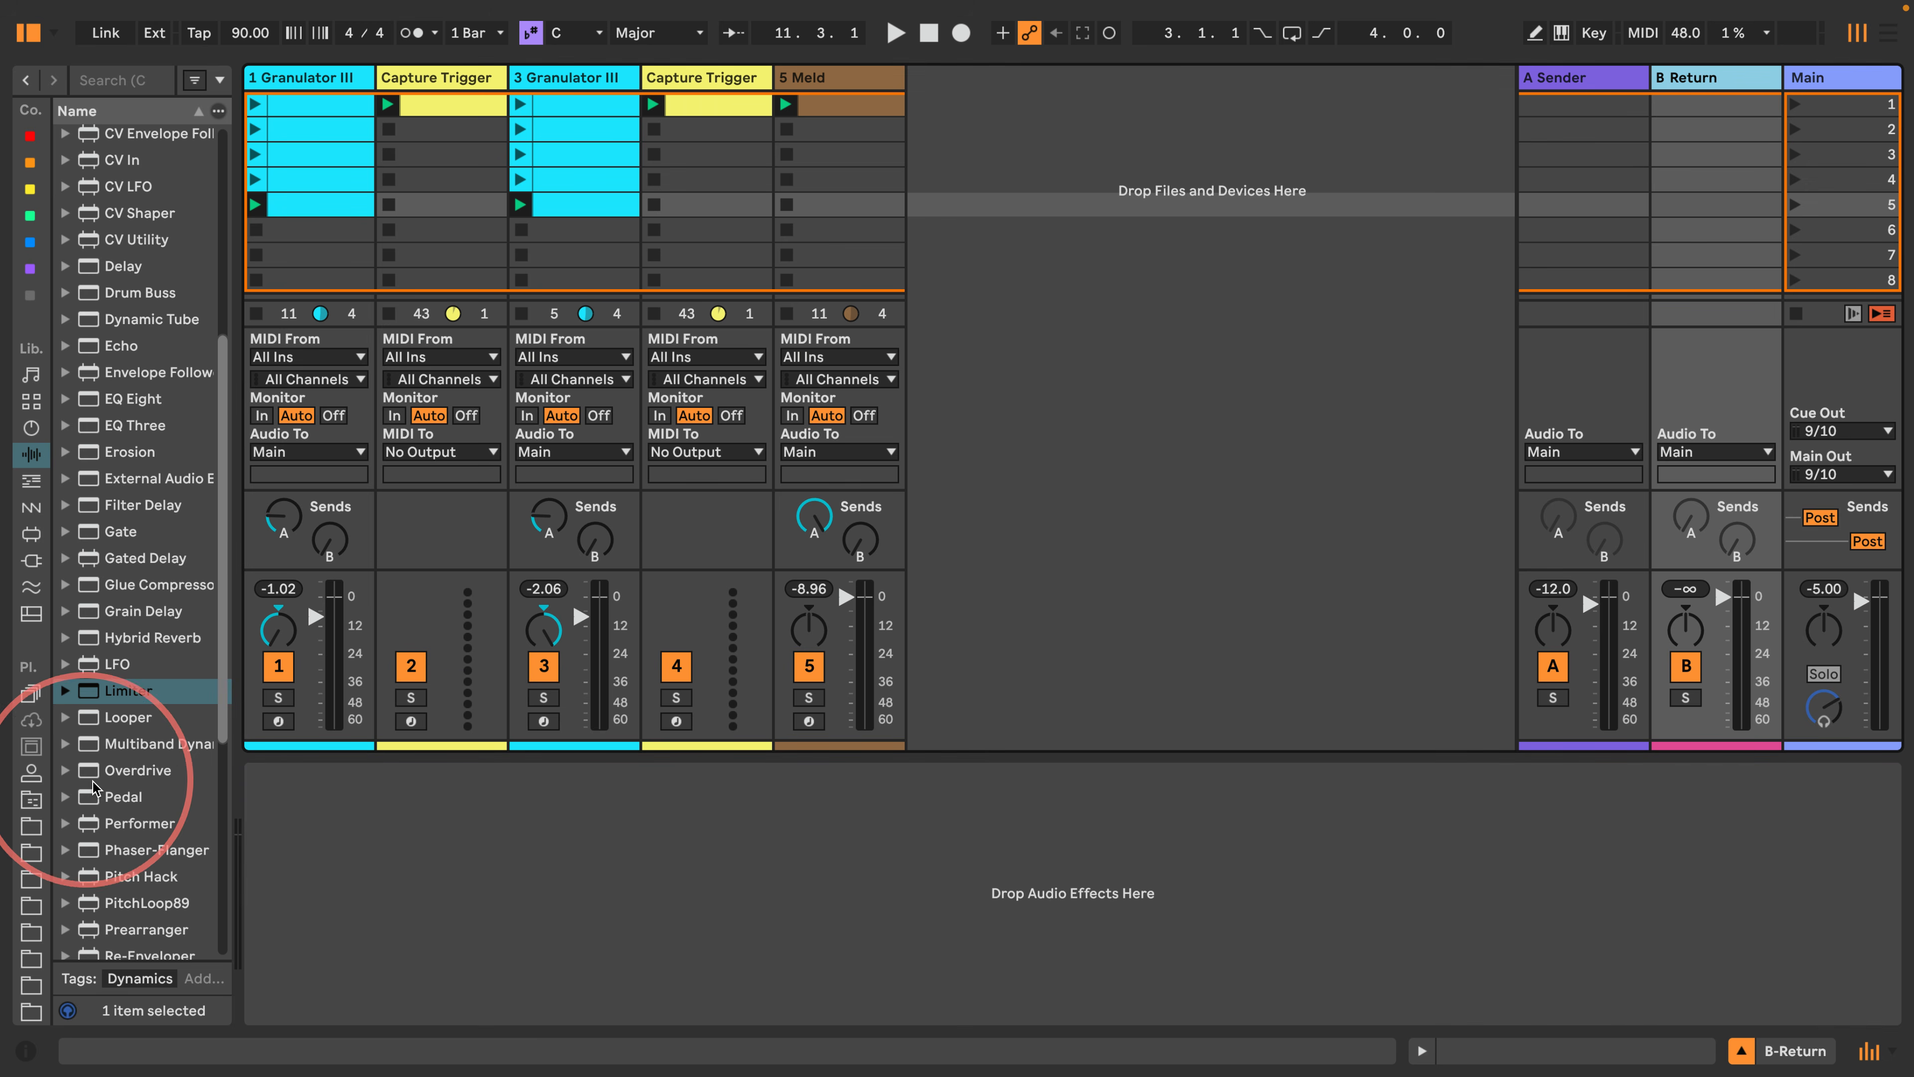
scroll(109, 833, "down", 5)
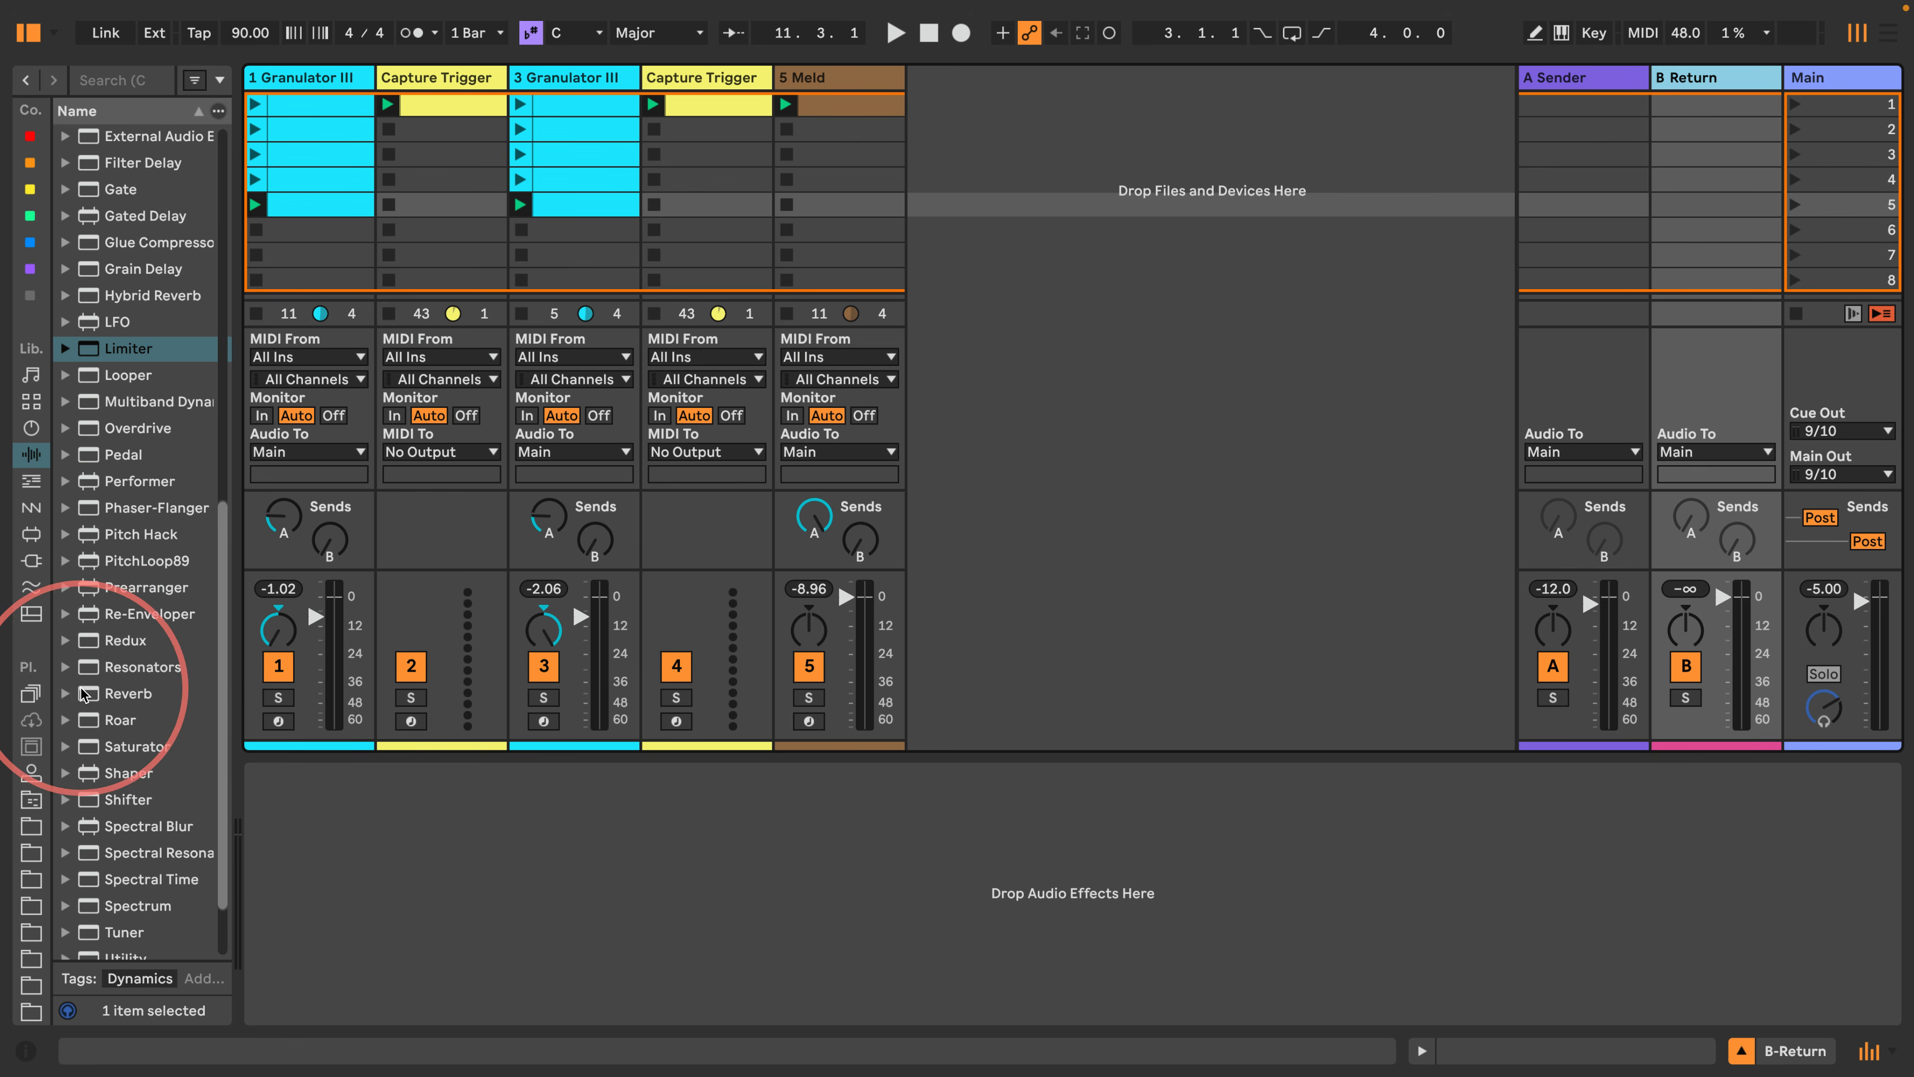
left_click_drag(129, 693, 532, 974)
Set the Reverb's Dry/Wet to 100 %, Decay to 200 ms and Size to 0.22.
left_click_drag(916, 988, 916, 897)
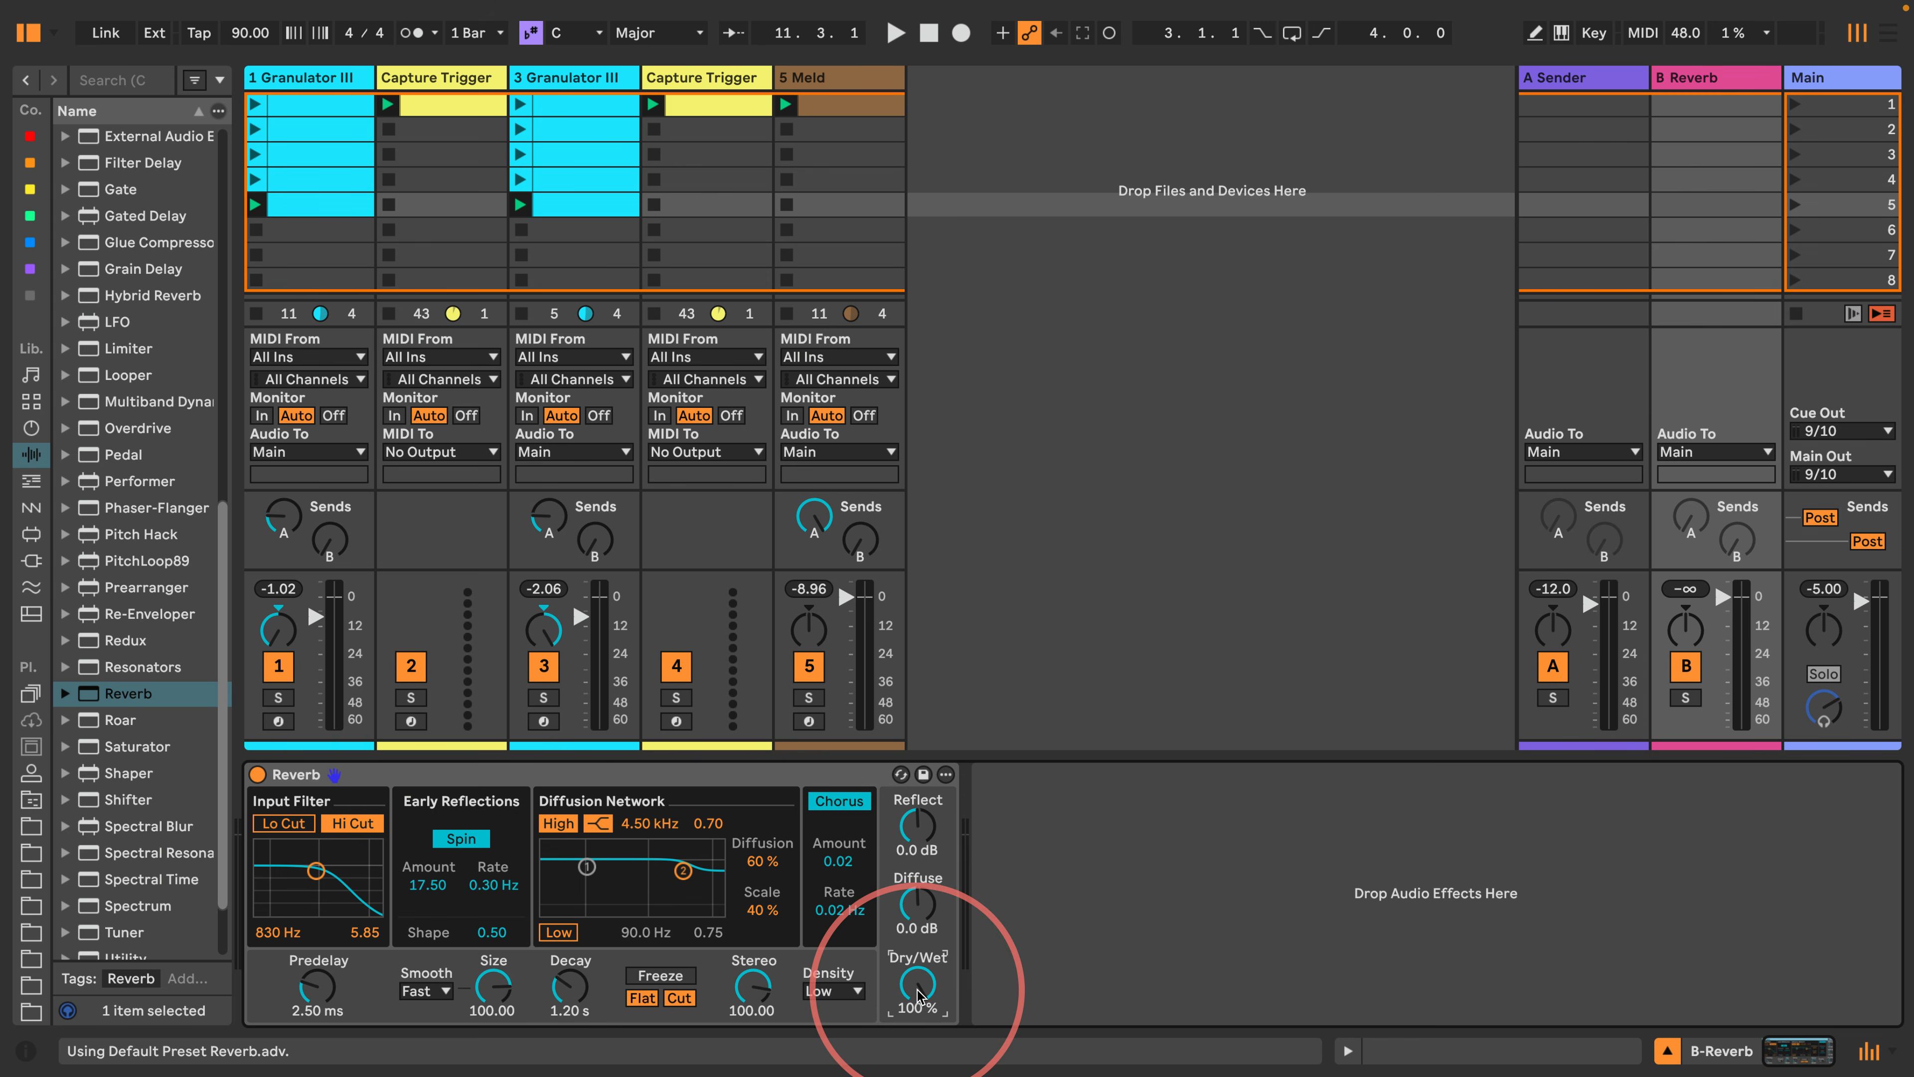
left_click_drag(562, 981, 561, 1052)
left_click_drag(495, 983, 495, 1066)
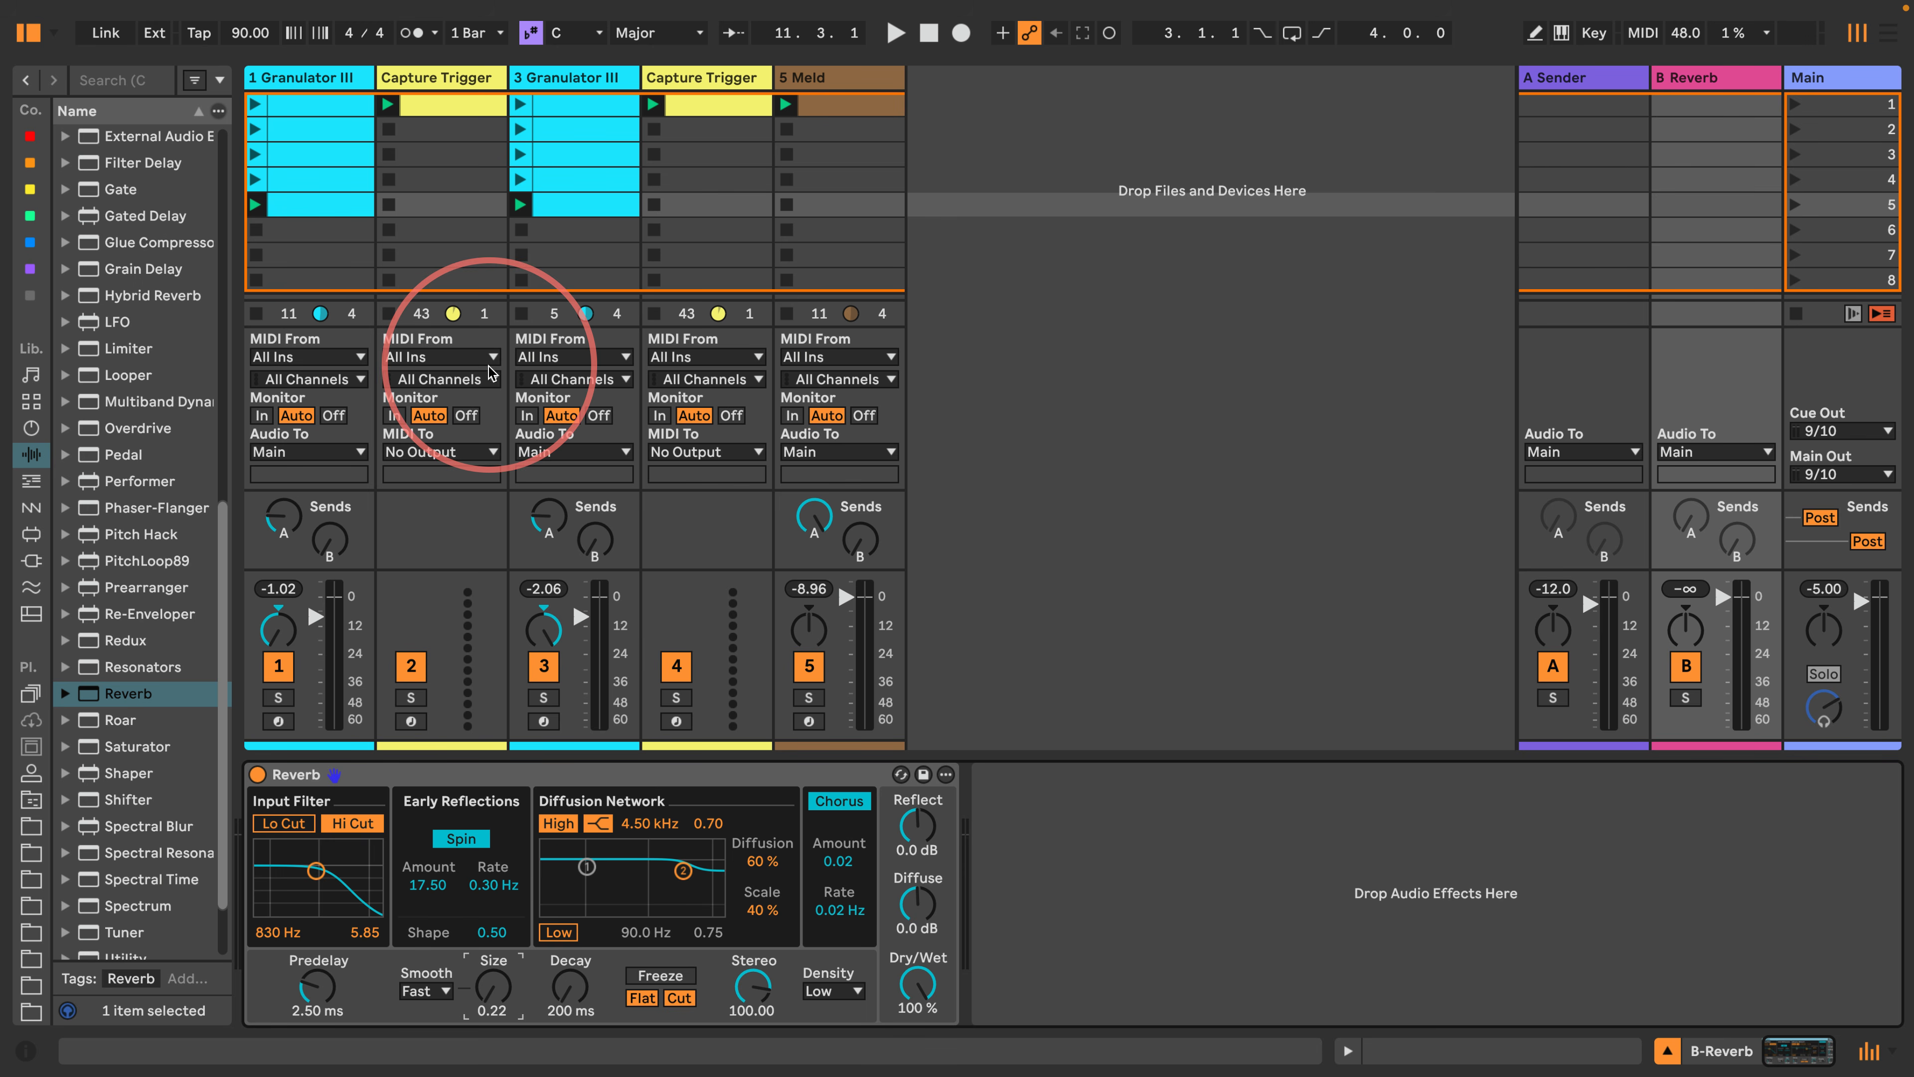
Route the duplicated Granulator III track's audio to Sends Only, and try the same on the original Granulator III track.
left_click(568, 451)
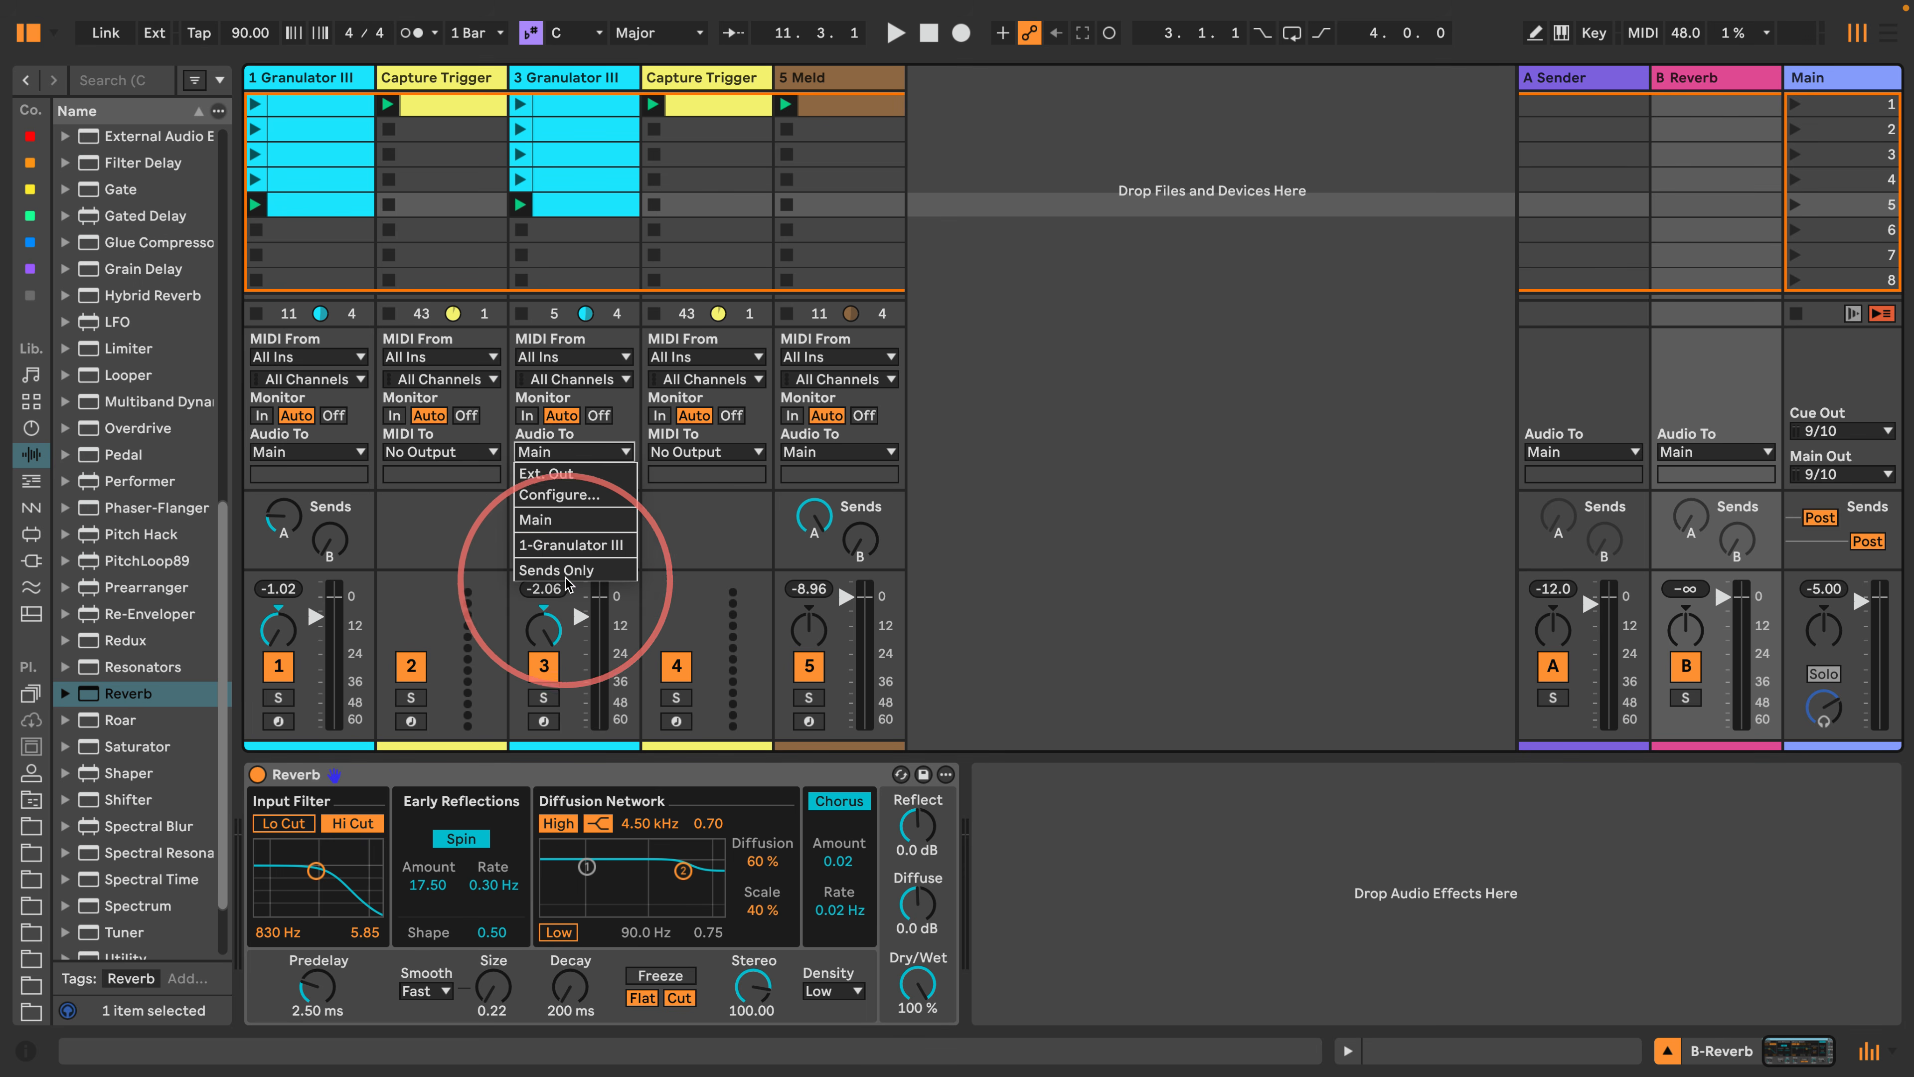
left_click(565, 576)
left_click(308, 451)
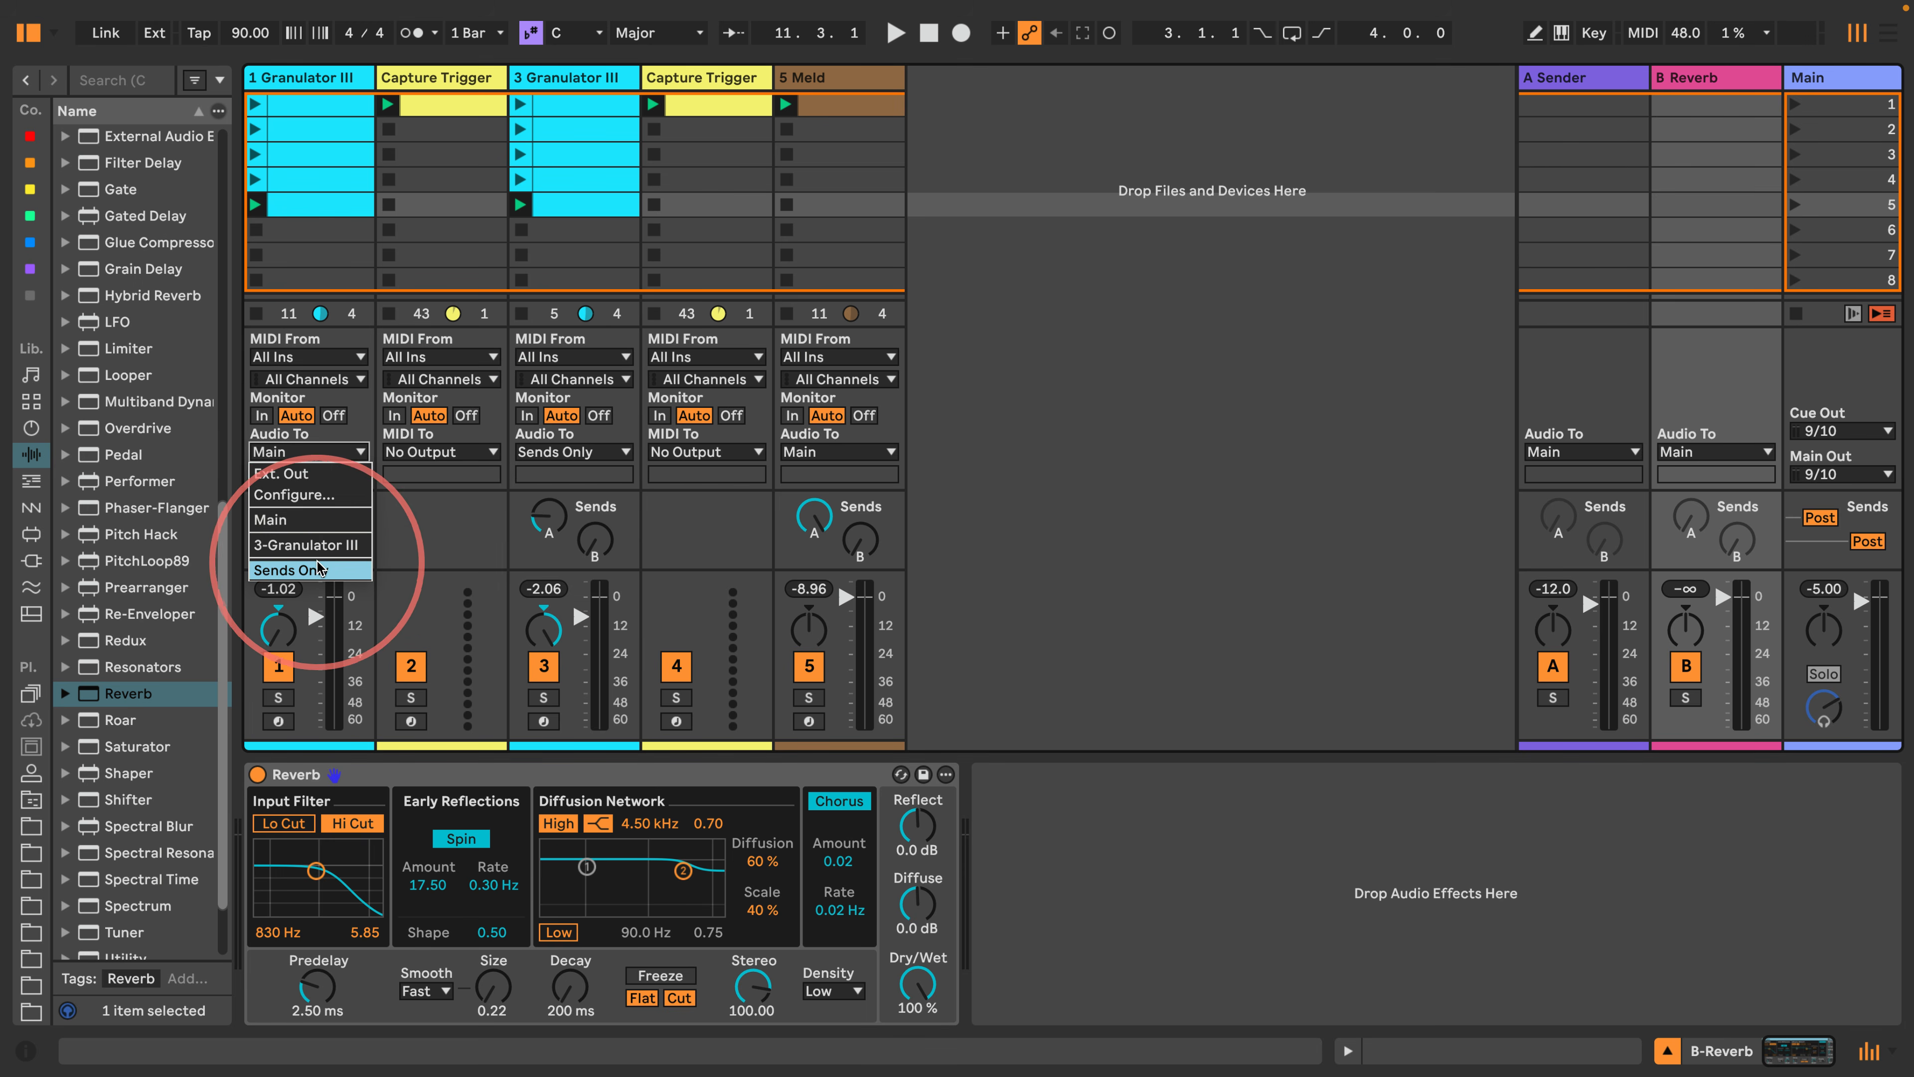
left_click(527, 530)
On both Granulator III tracks, turn send A fully down and raise send B to 0.0 dB.
double_click(543, 515)
double_click(280, 515)
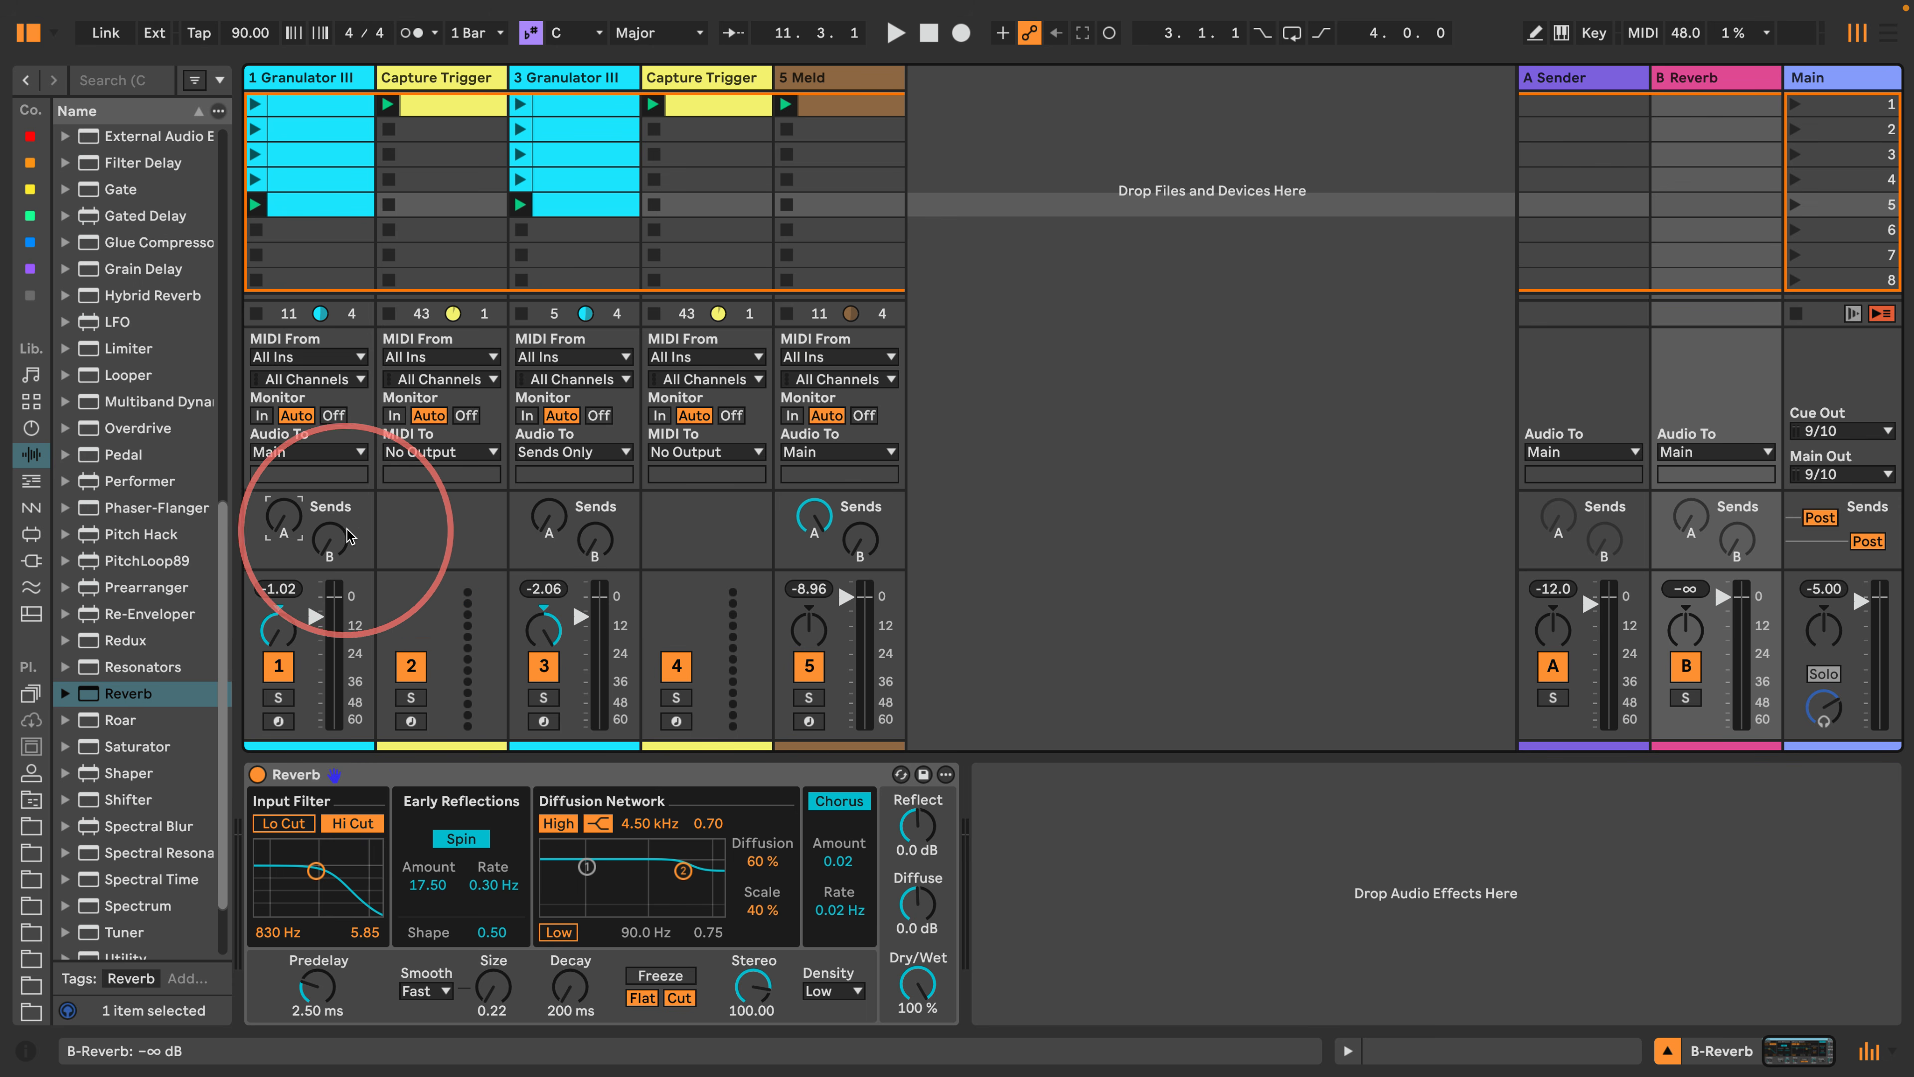
left_click_drag(335, 543, 336, 445)
left_click_drag(593, 547, 593, 450)
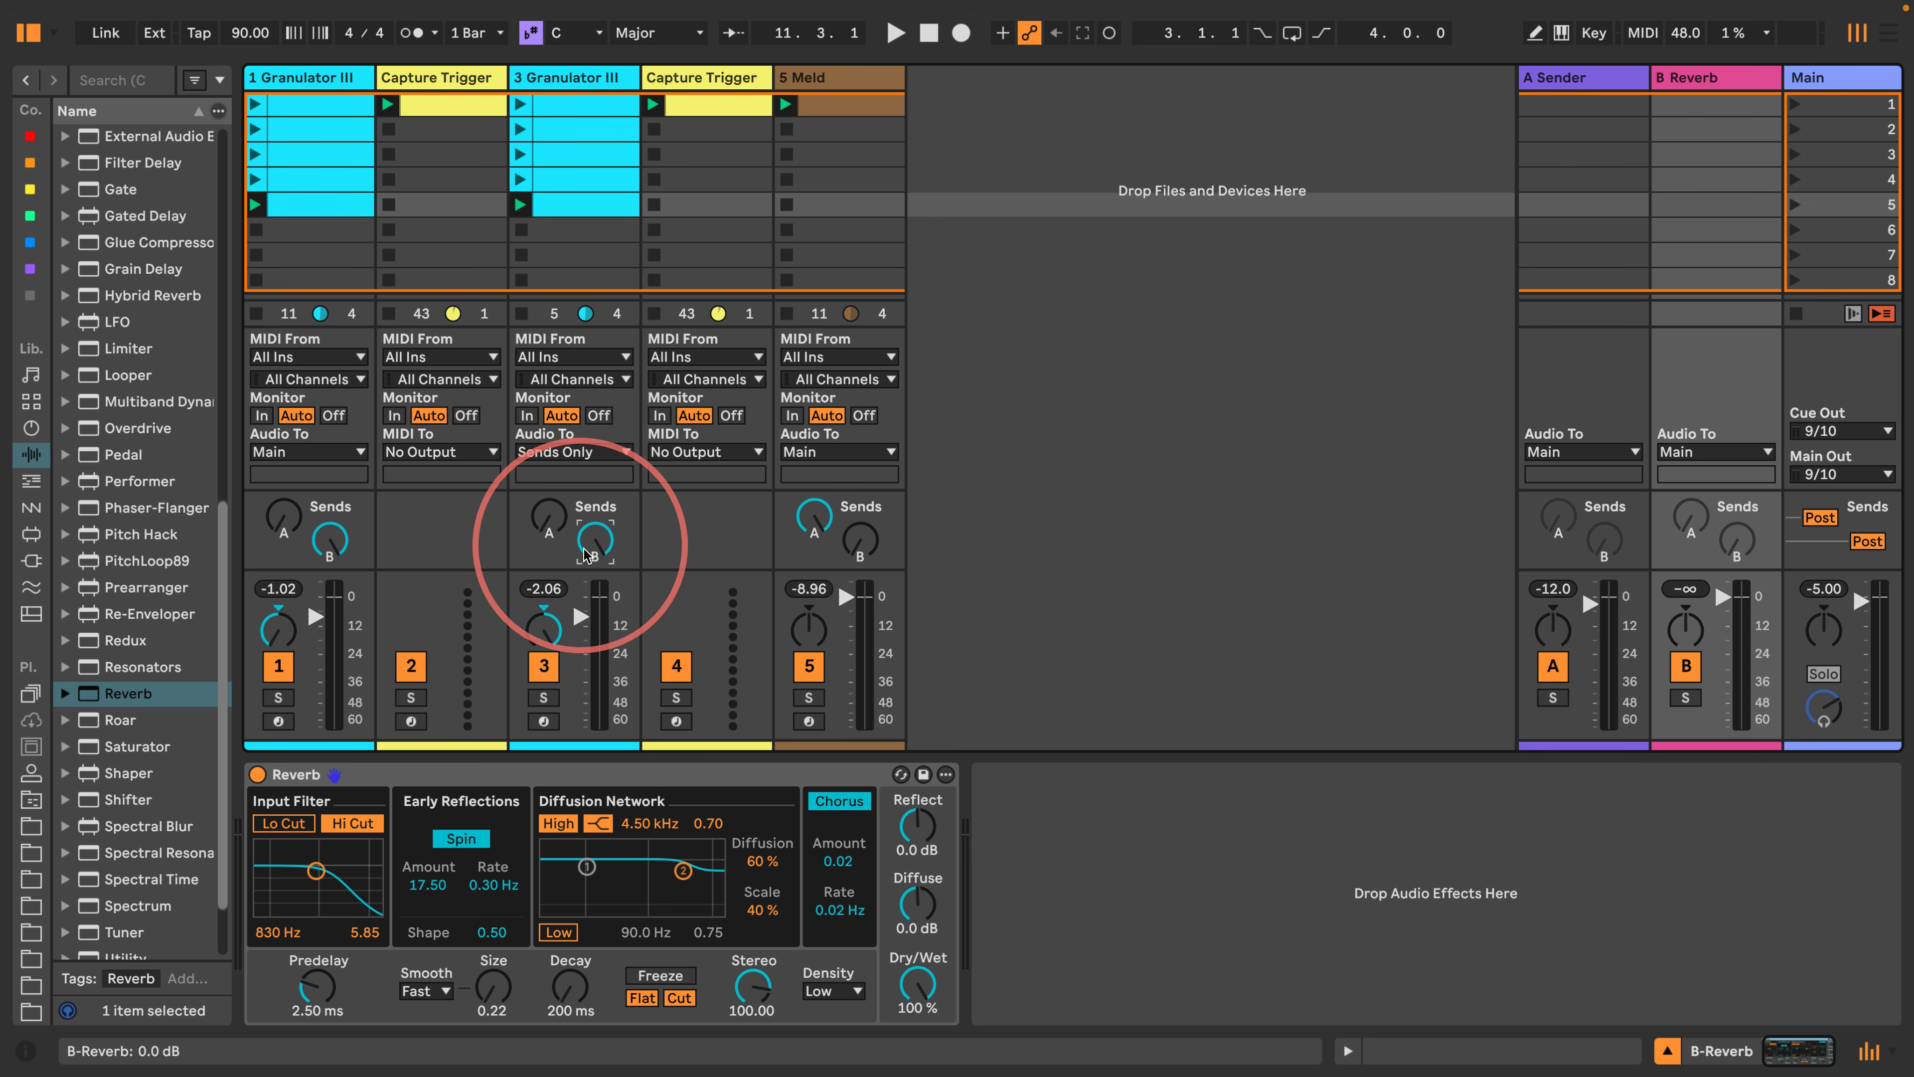
Pan both Granulator III tracks closer to the centre, keeping them on opposite sides.
left_click_drag(530, 631, 530, 680)
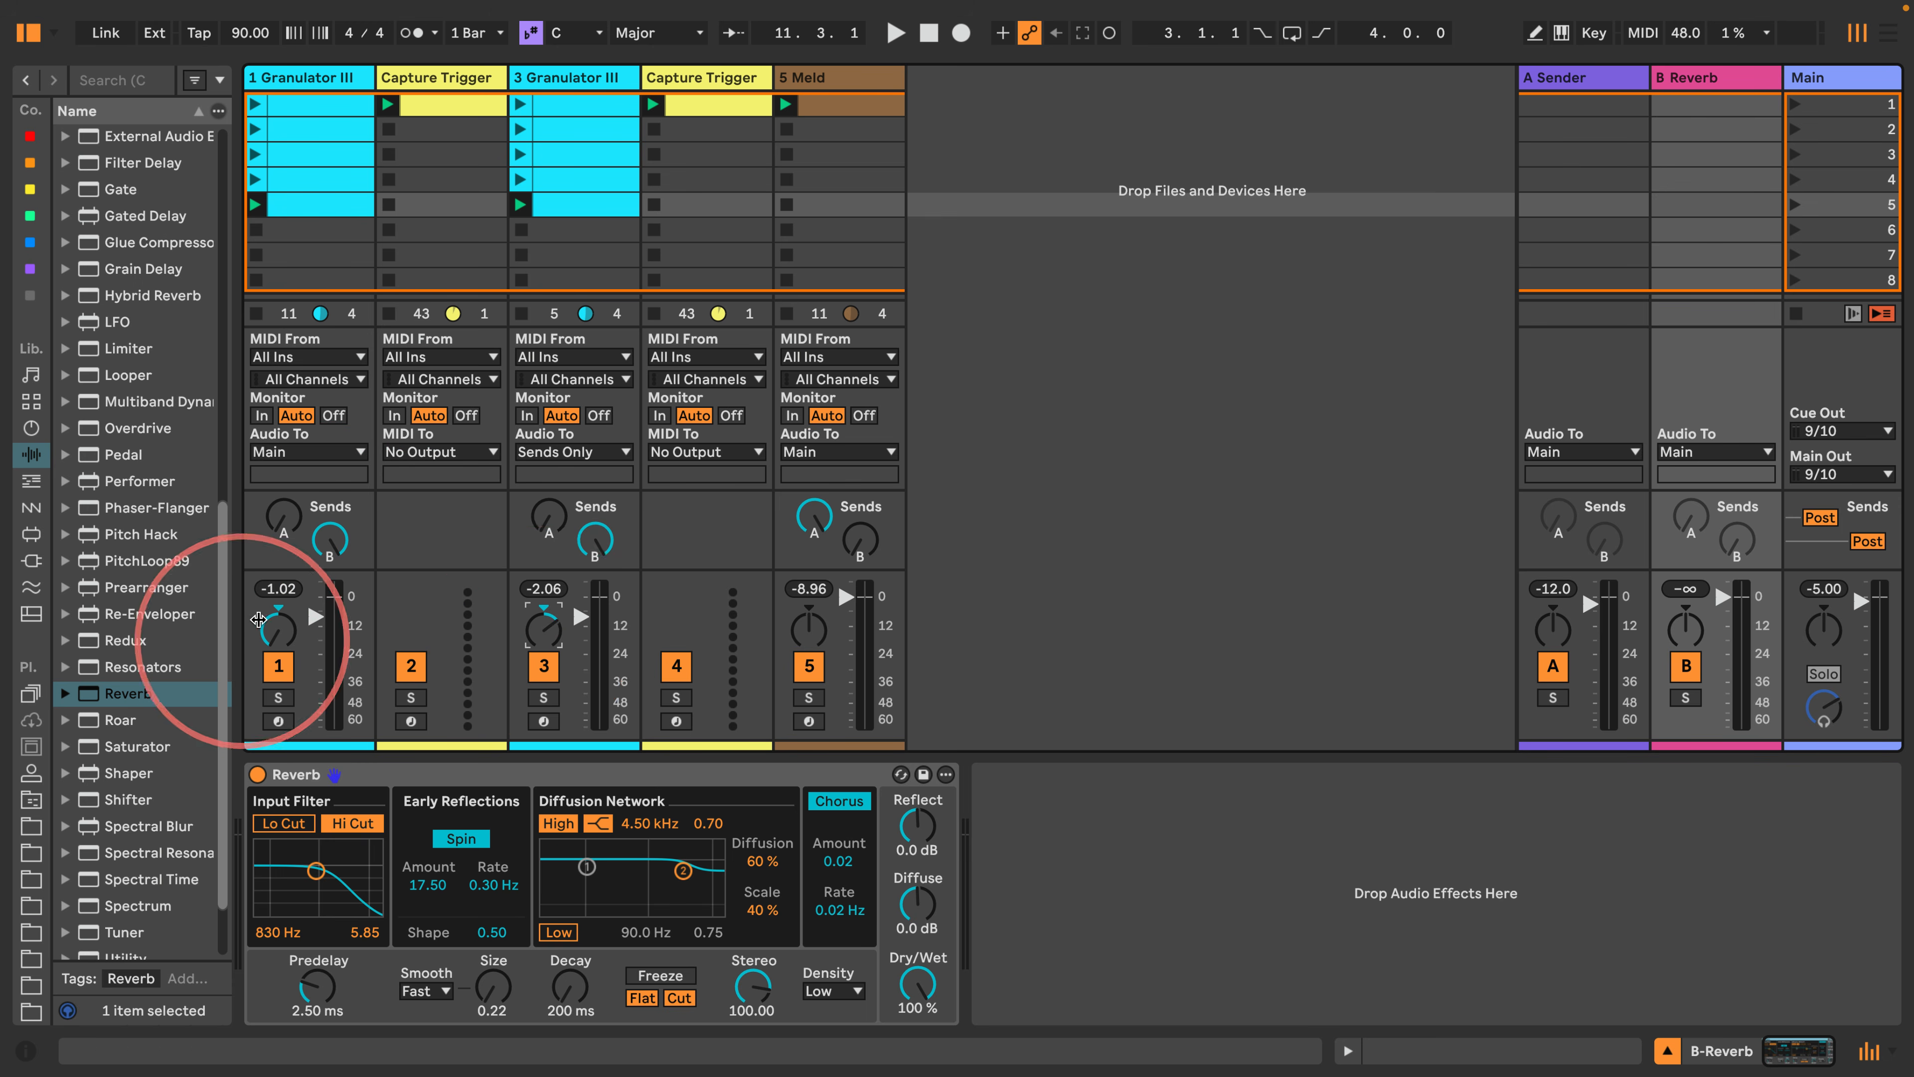
left_click_drag(259, 619, 259, 595)
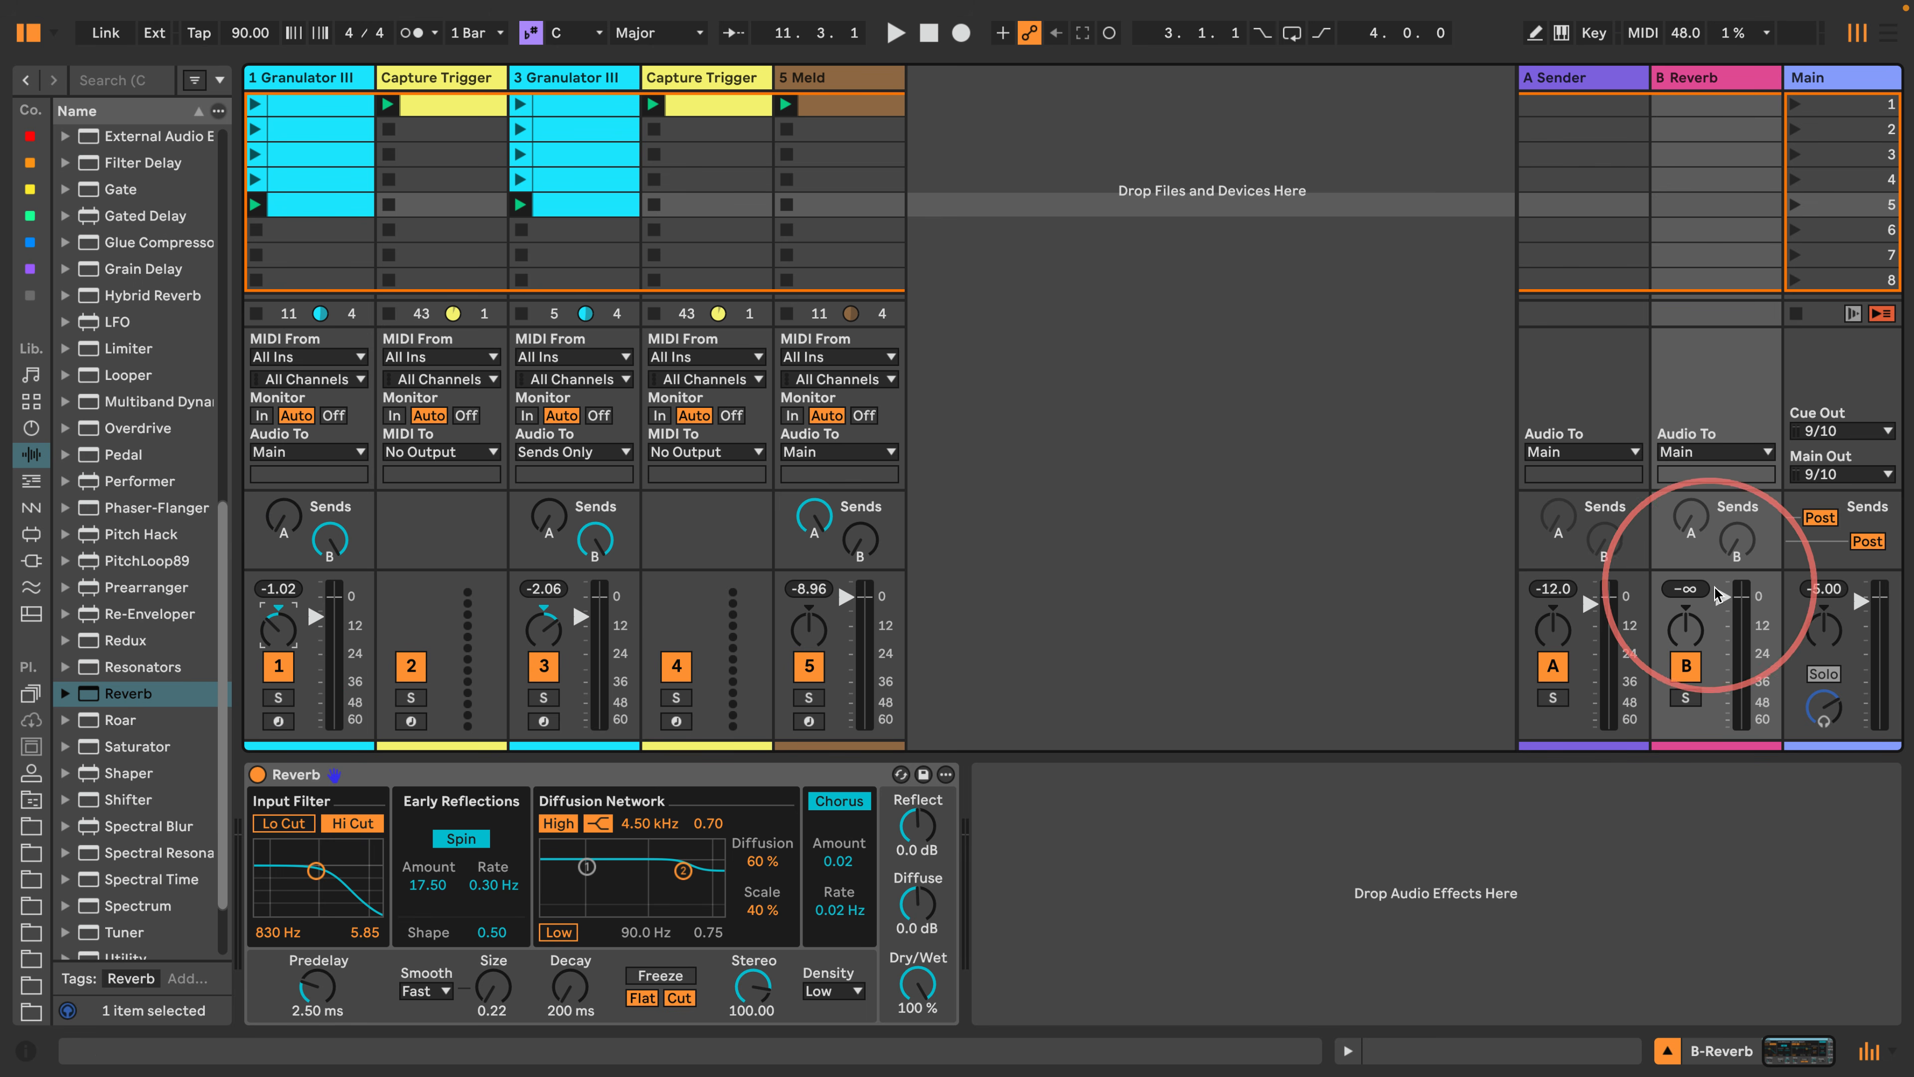
Play the set briefly and route the original Granulator III track's audio to Sends Only.
key("space")
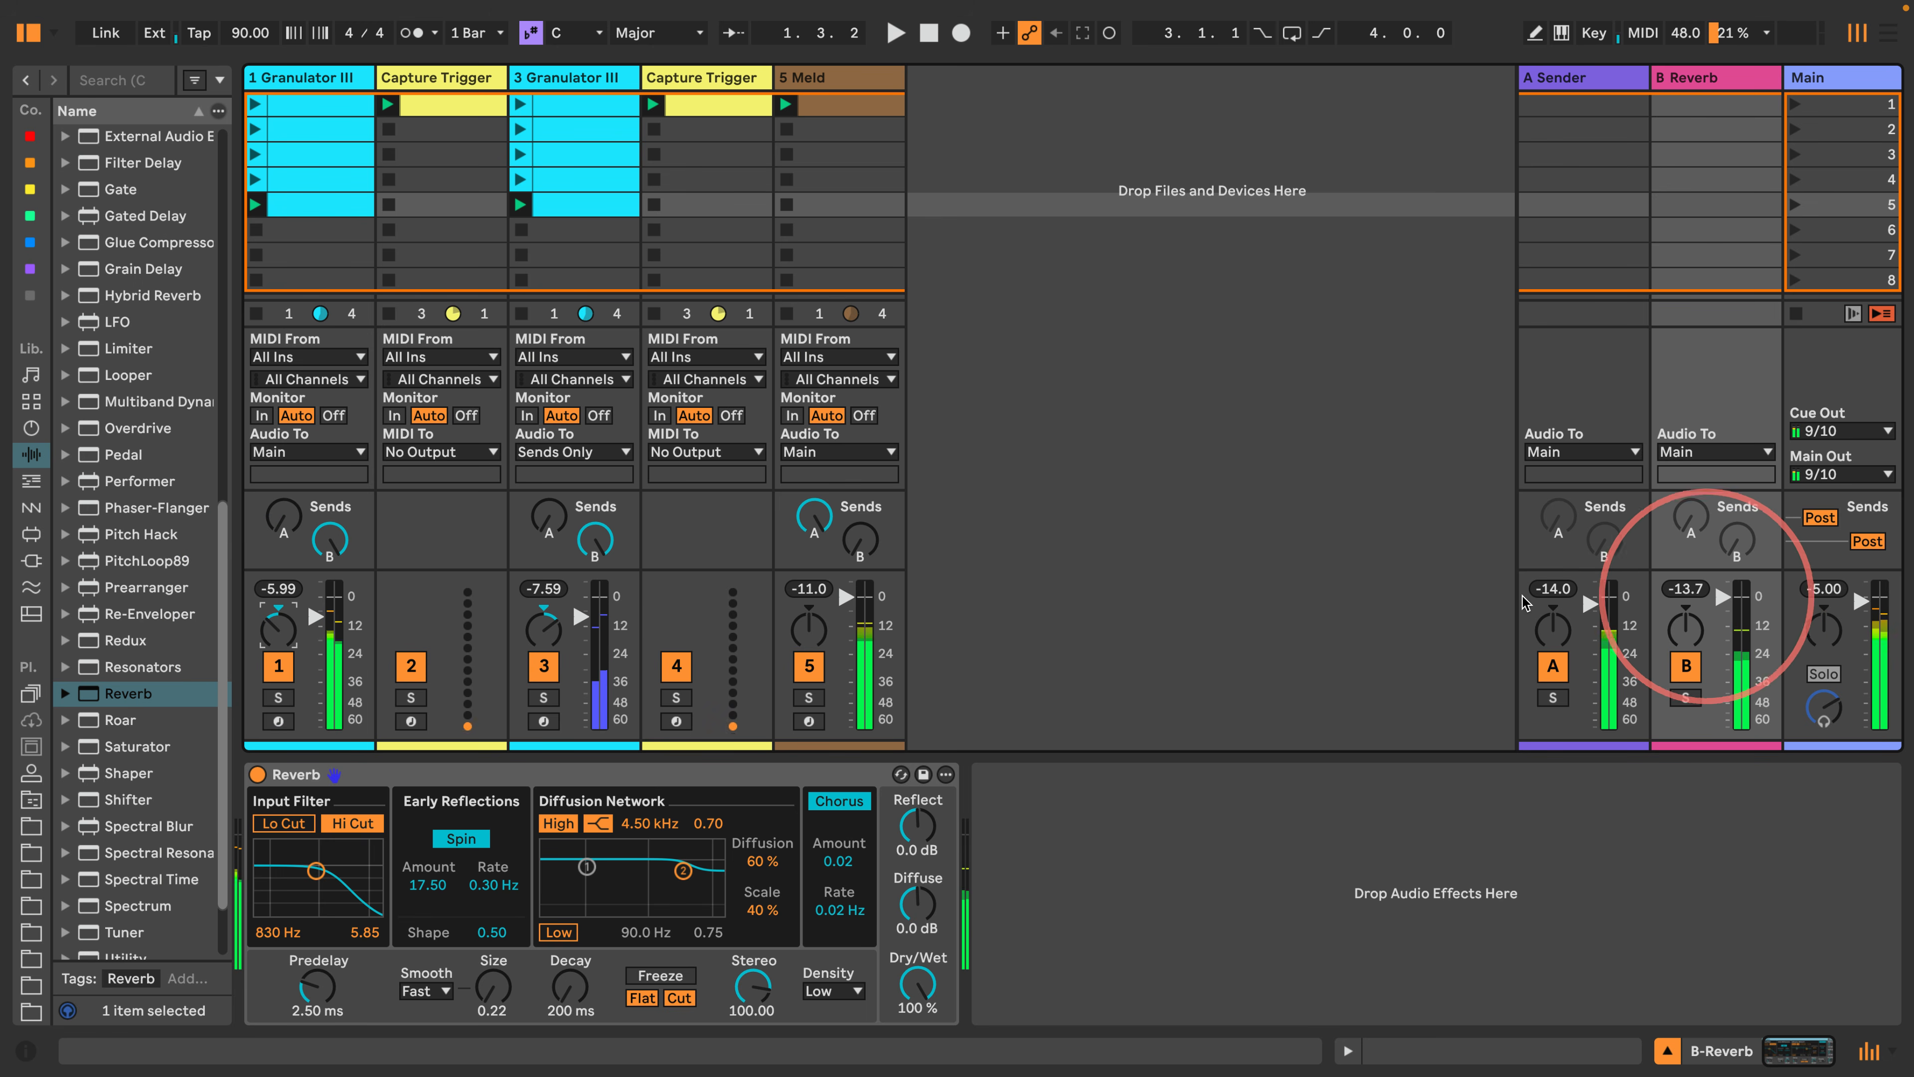
left_click(353, 453)
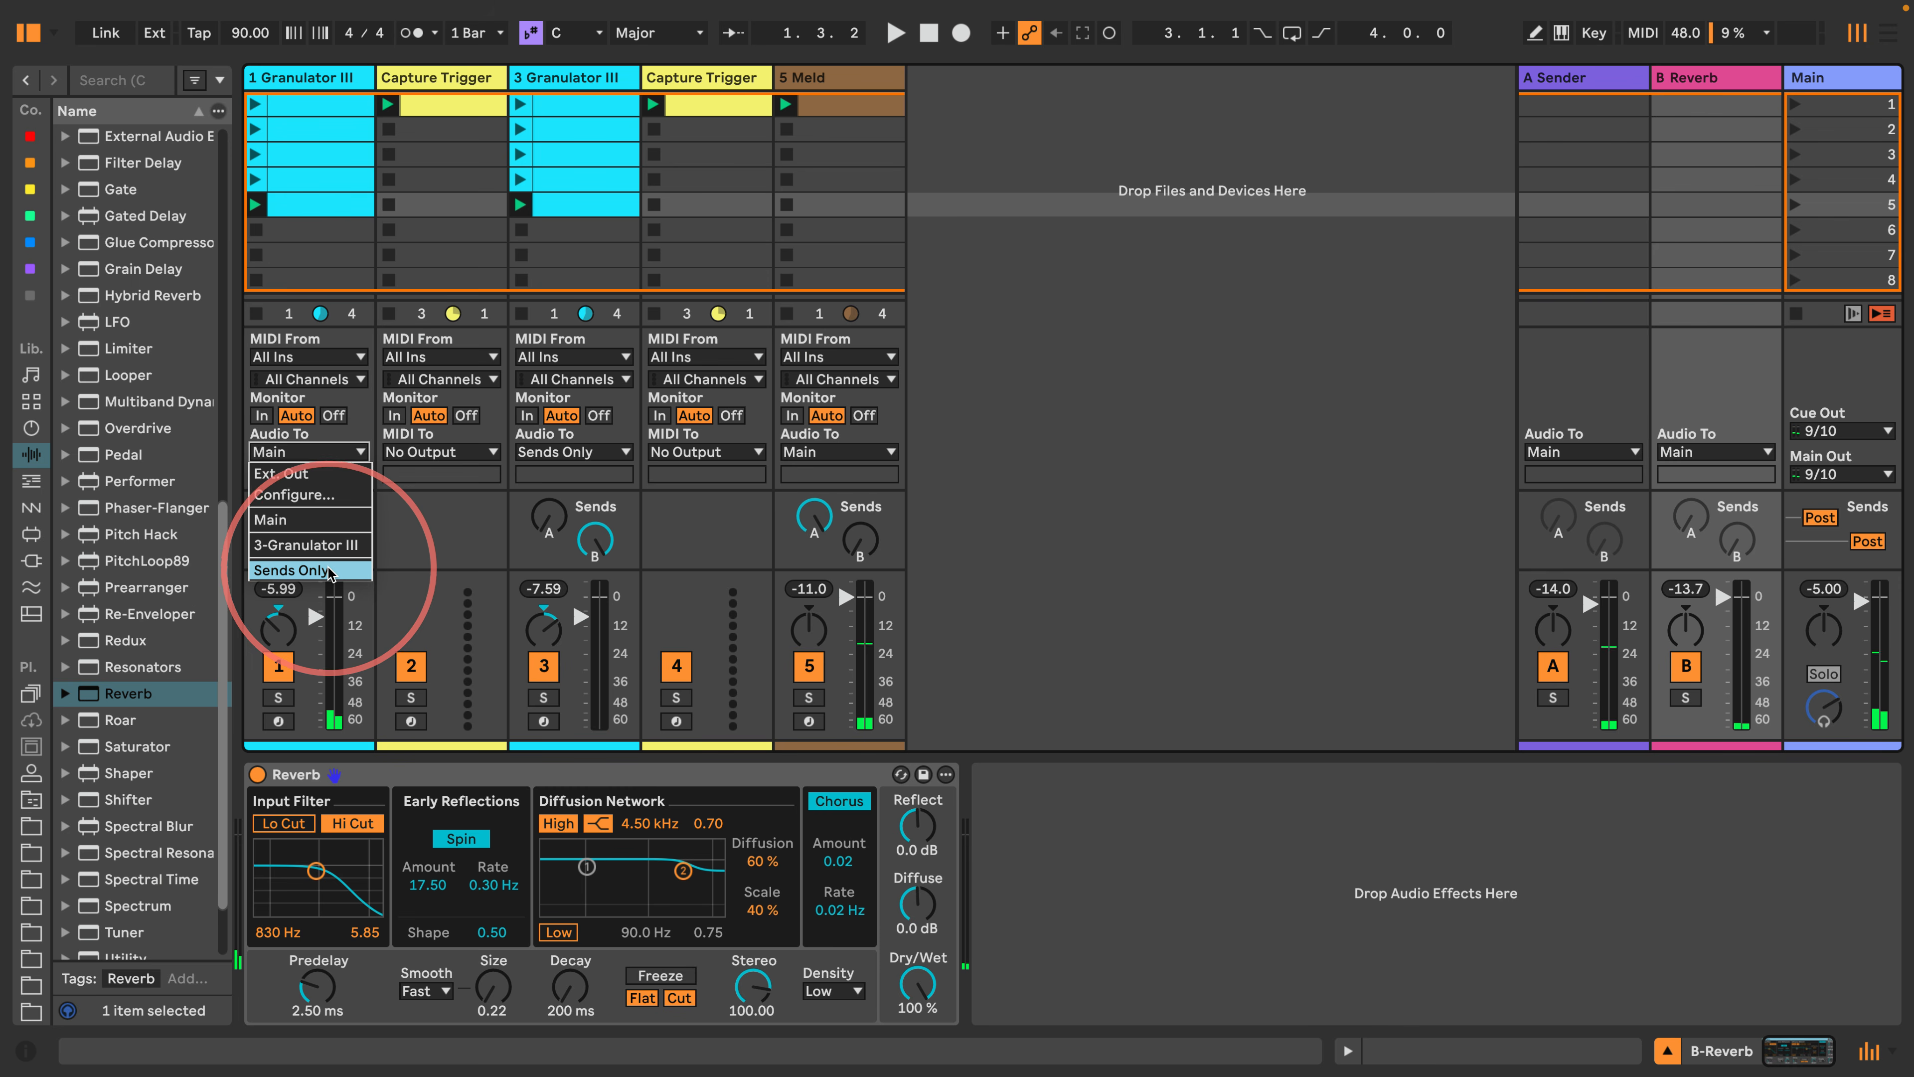
left_click(302, 563)
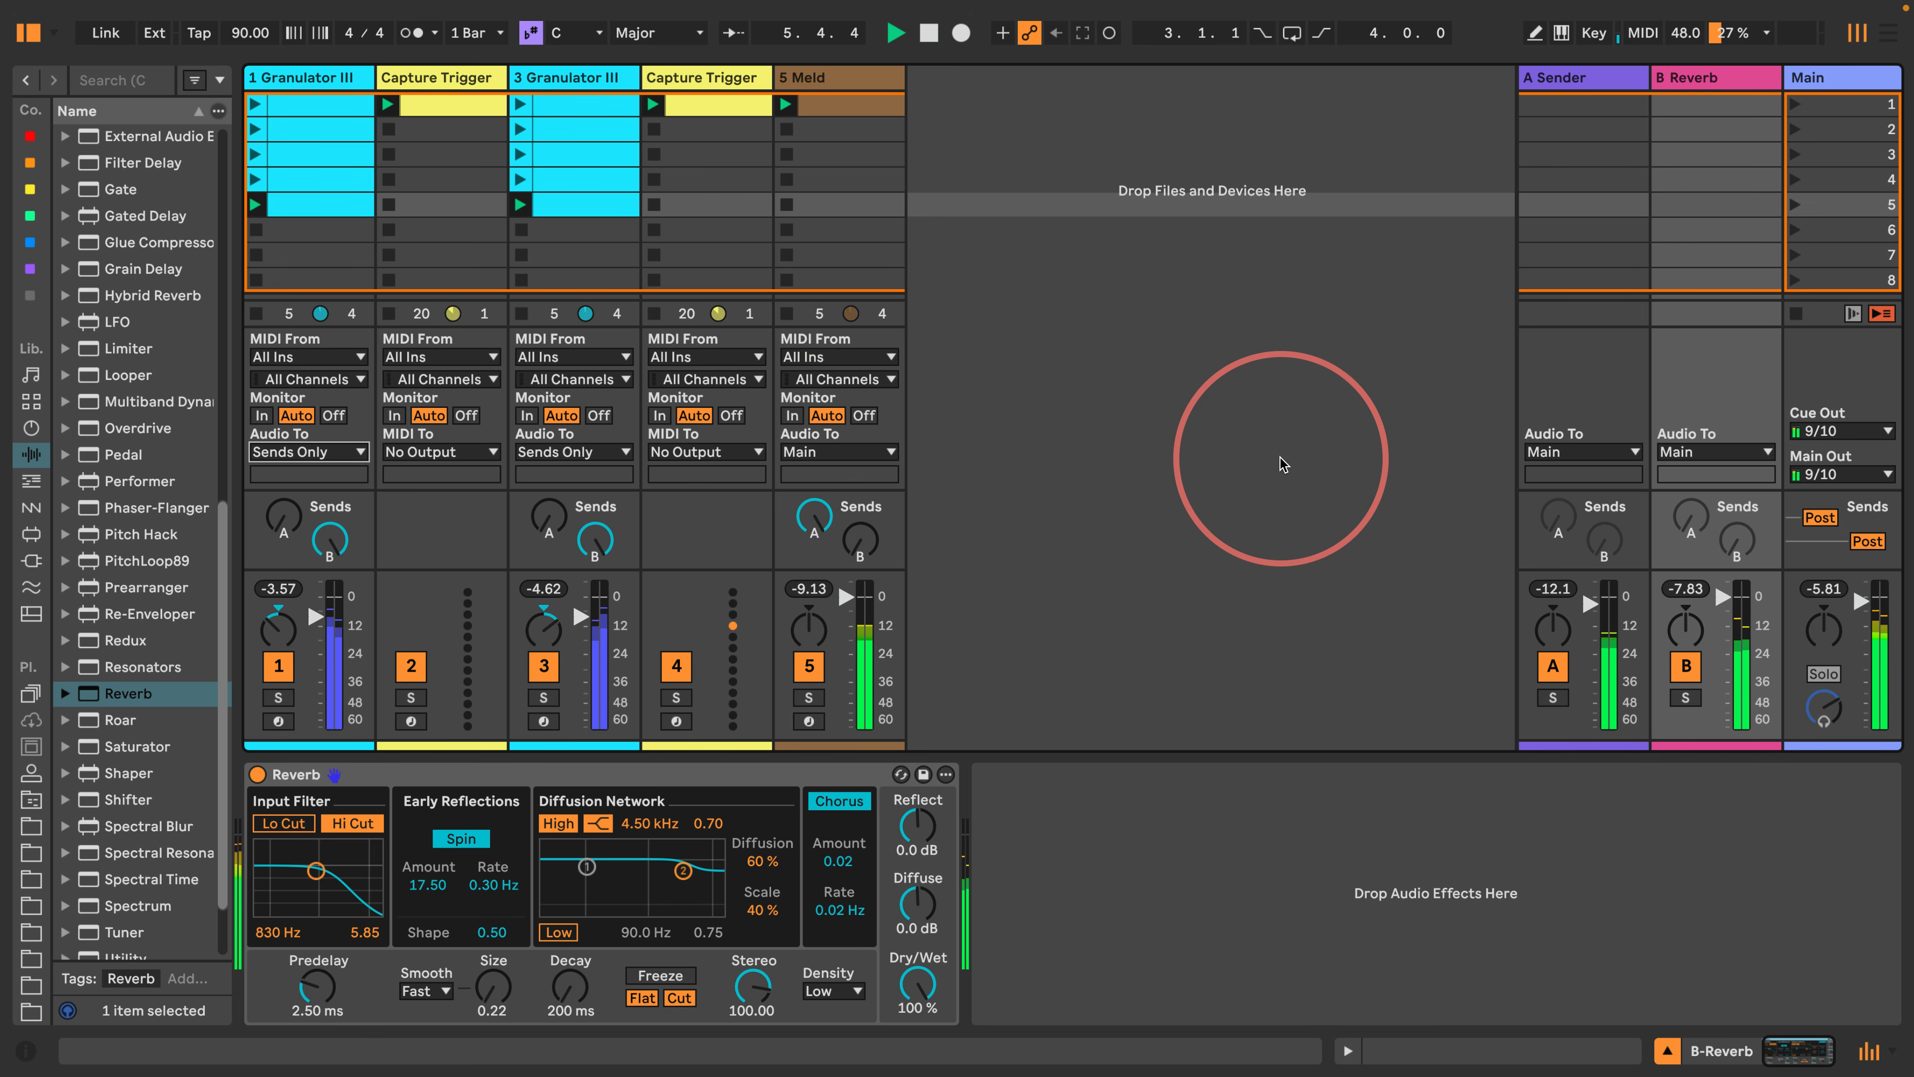
Solo the B Reverb return to audition it, unsolo it, and turn Meld's send A fully down.
left_click(580, 85)
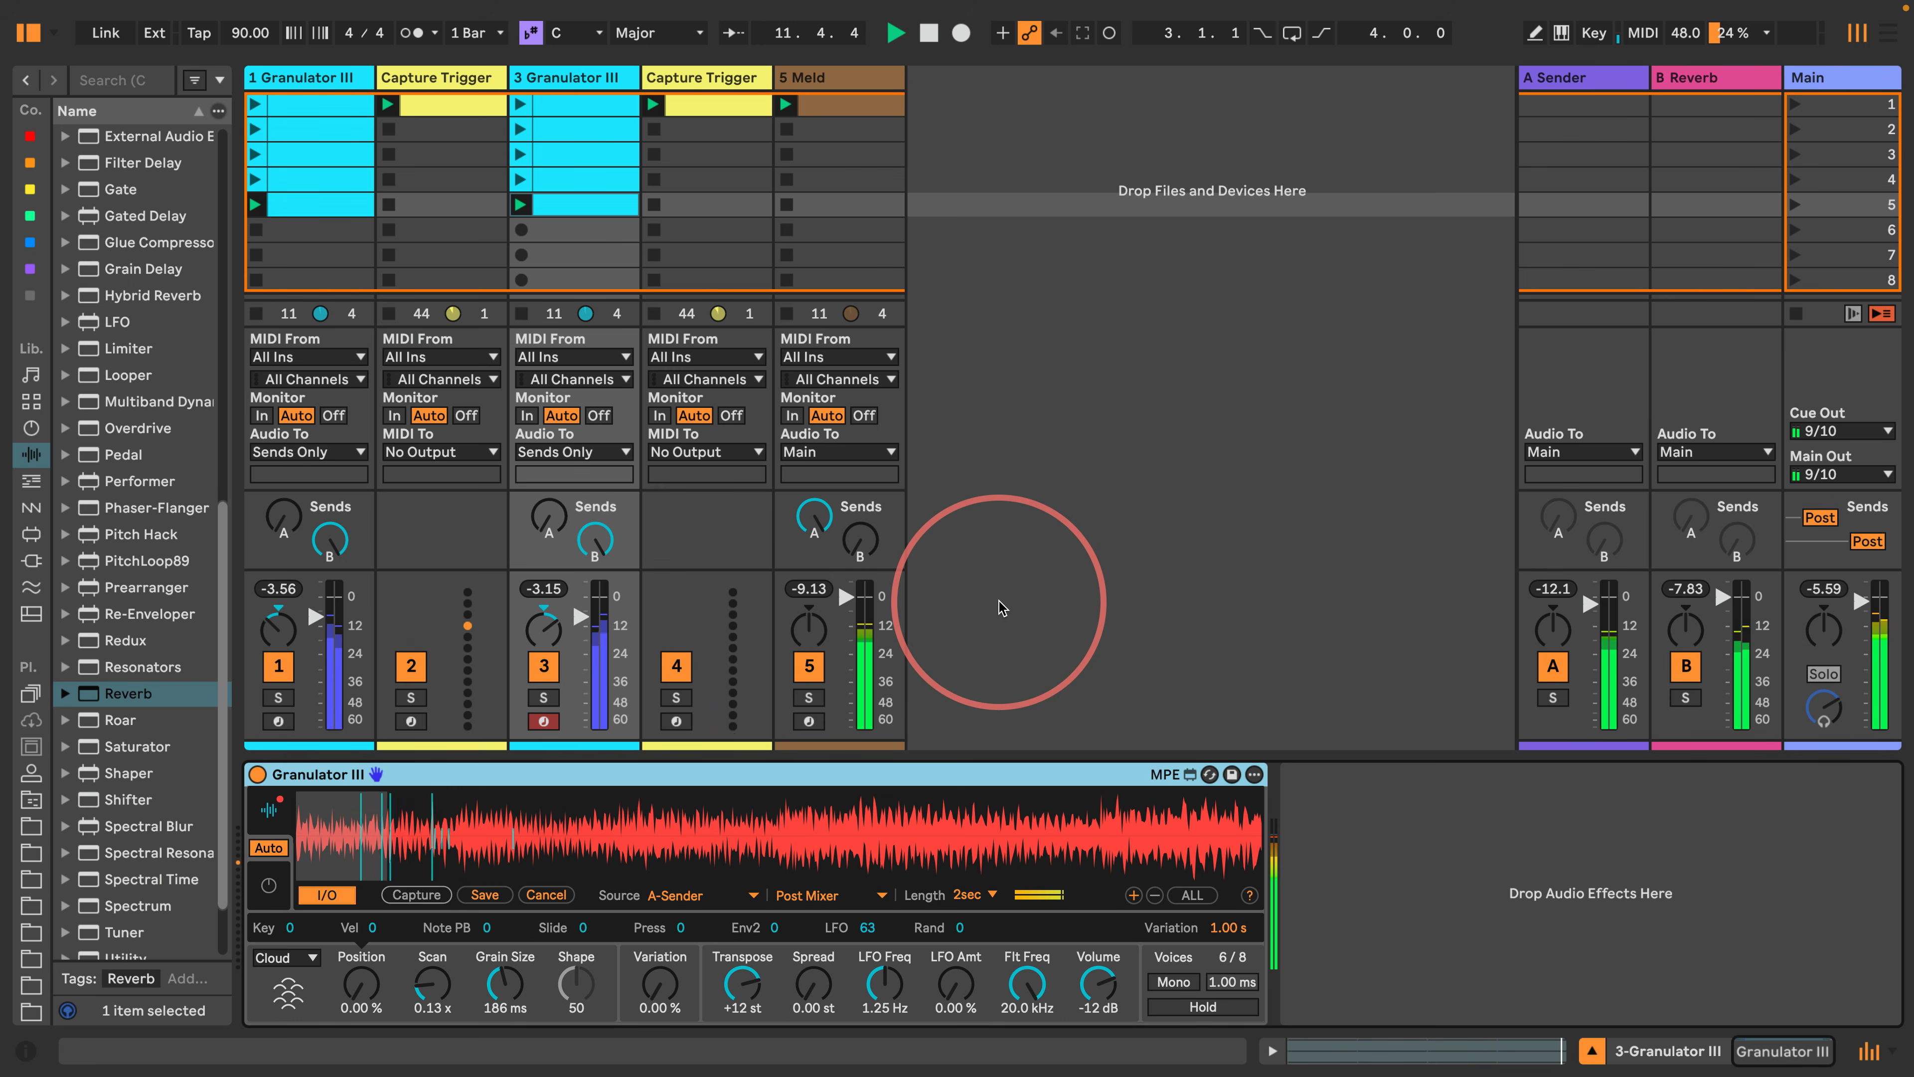
left_click(1684, 698)
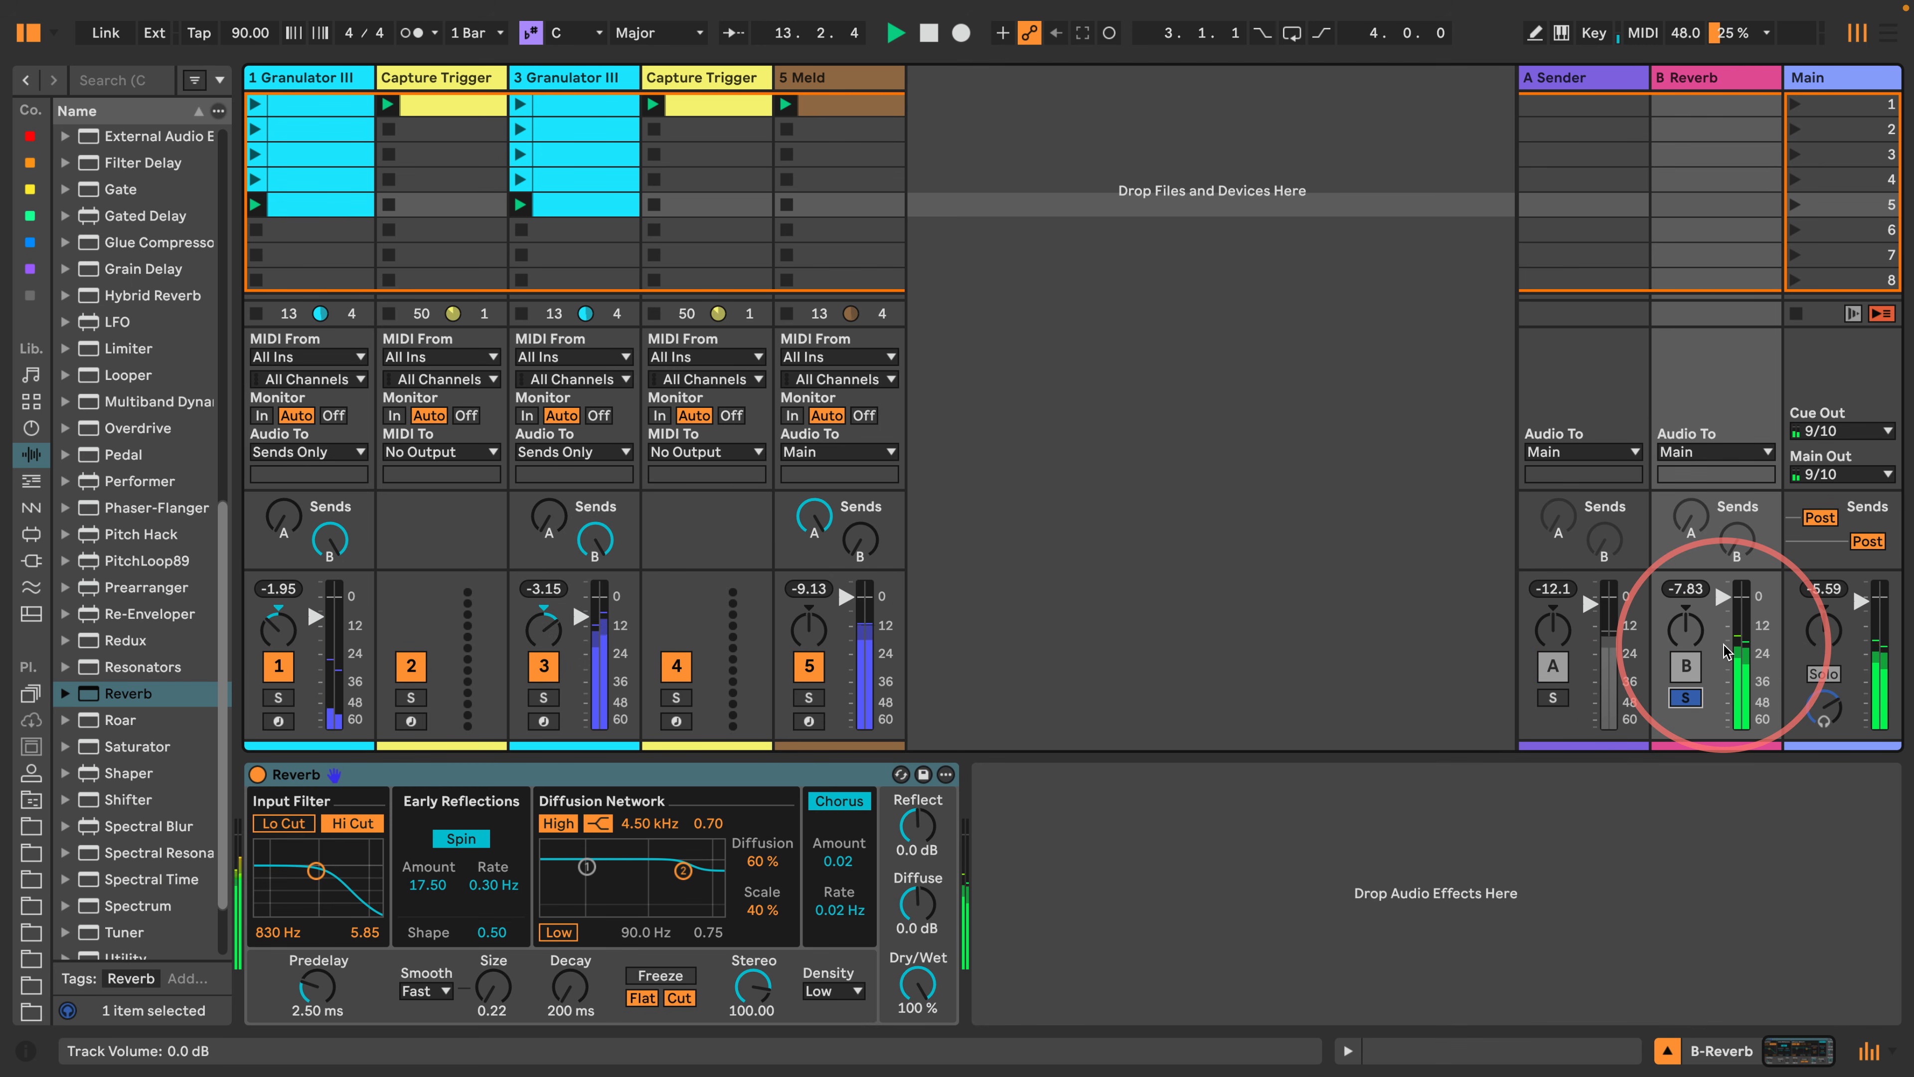
left_click(1685, 698)
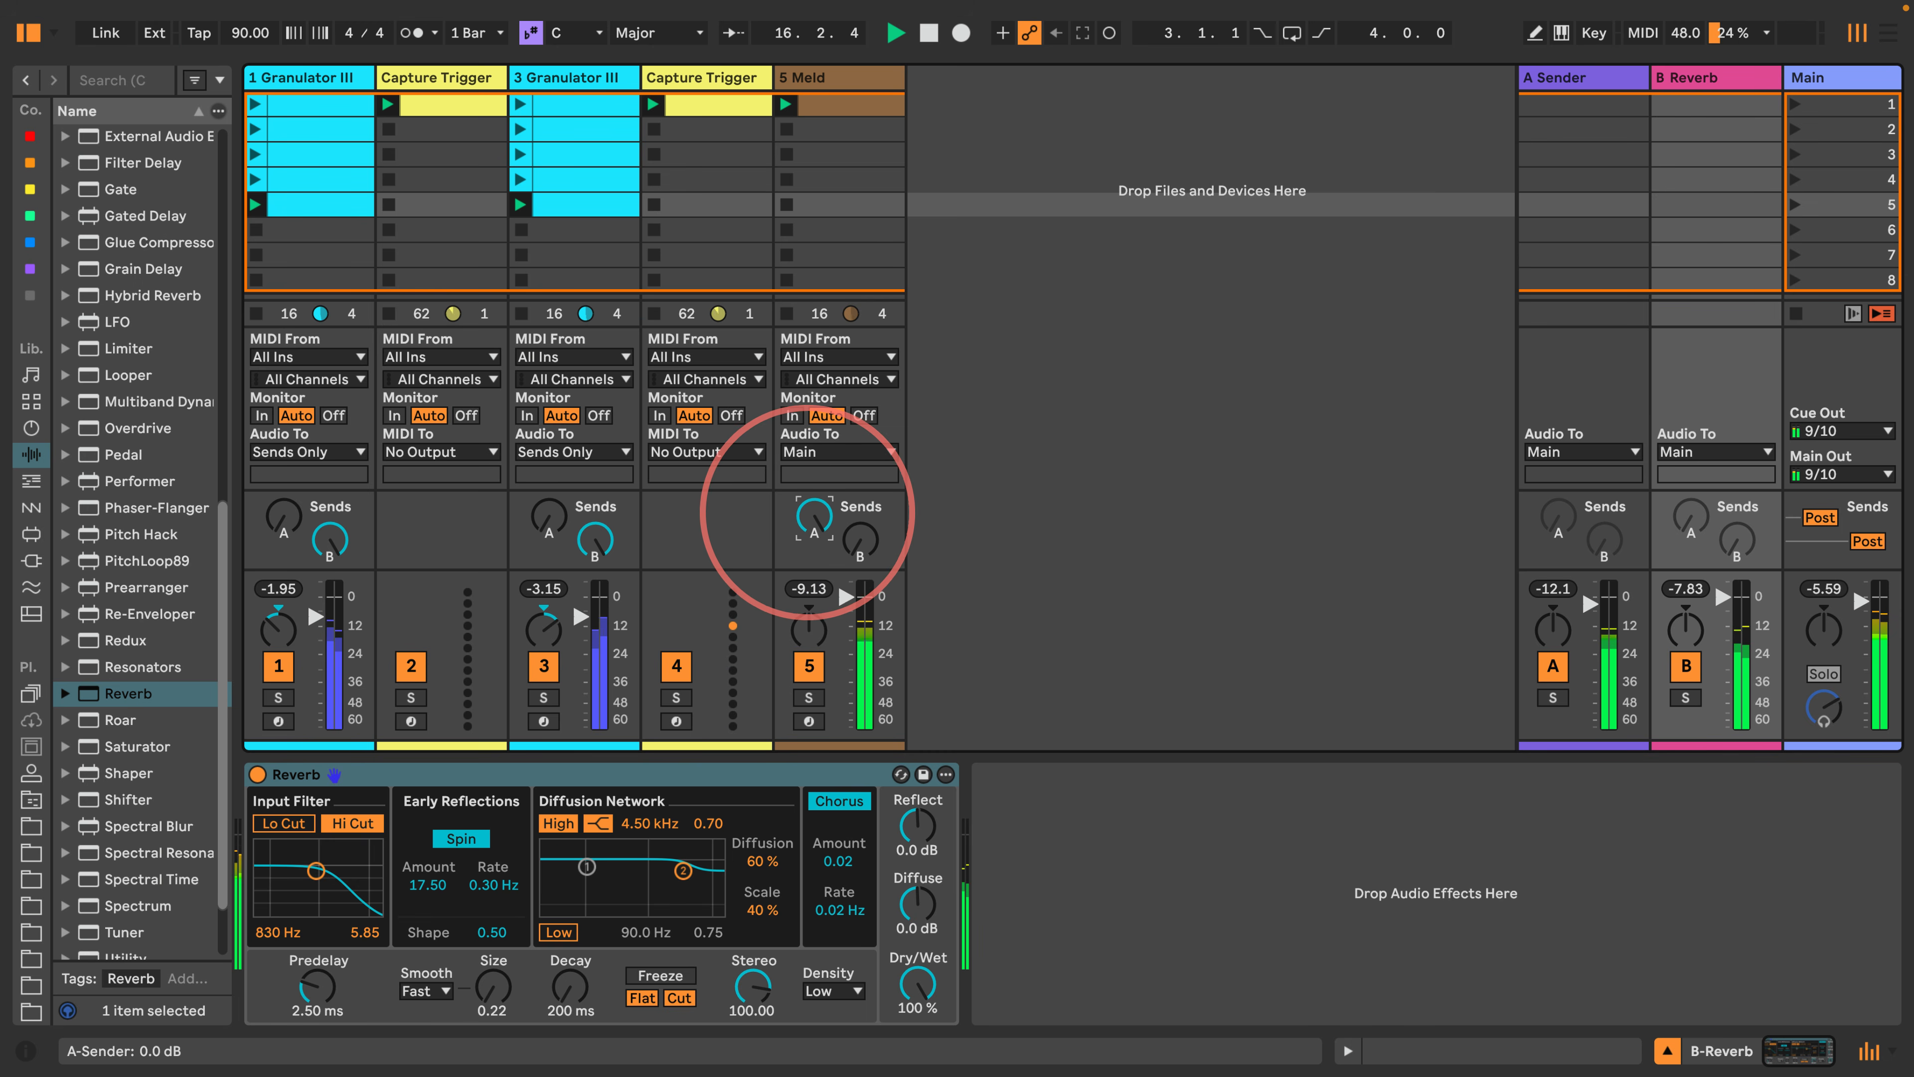
left_click_drag(800, 551, 808, 514)
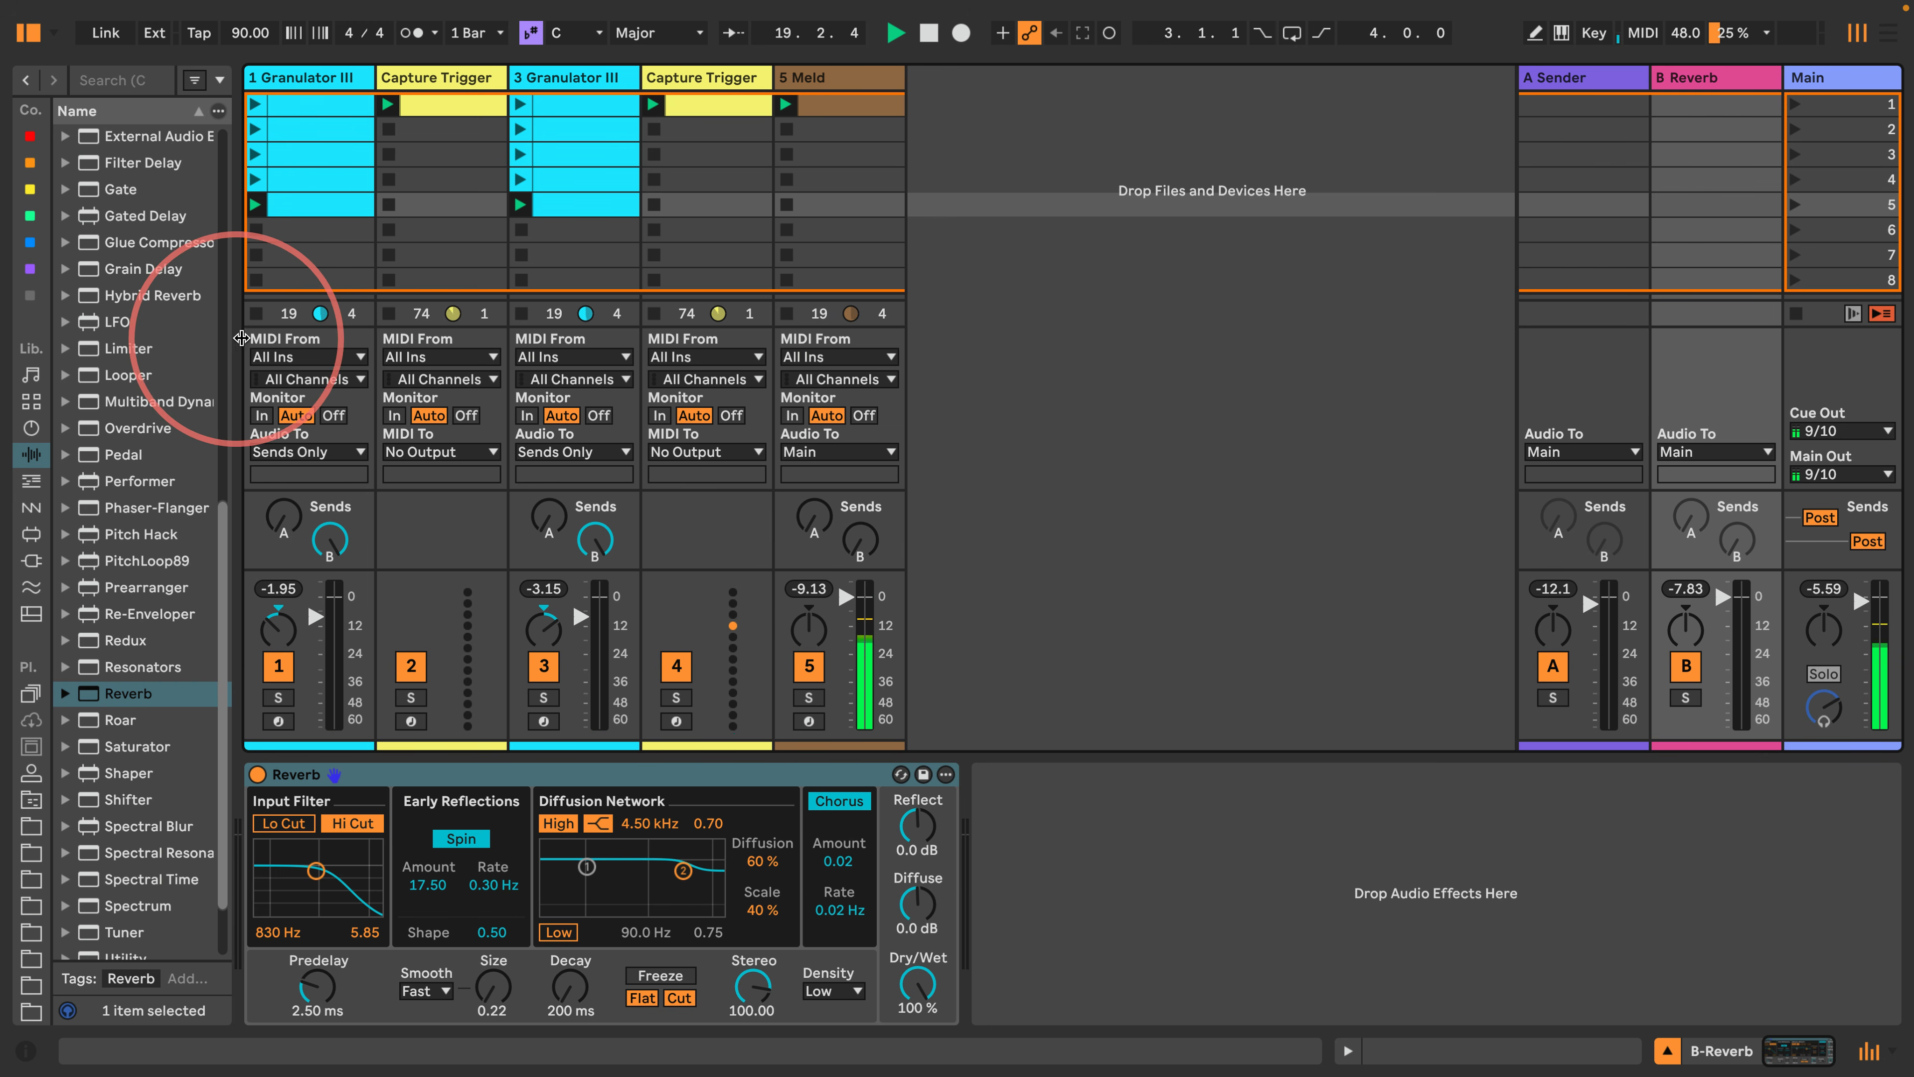
Add a Delay after the Reverb on the B return, with both sides synced to 6 and Dry/Wet at 100 %.
left_click_drag(239, 346, 324, 426)
scroll(109, 486, "up", 3)
scroll(109, 486, "up", 3)
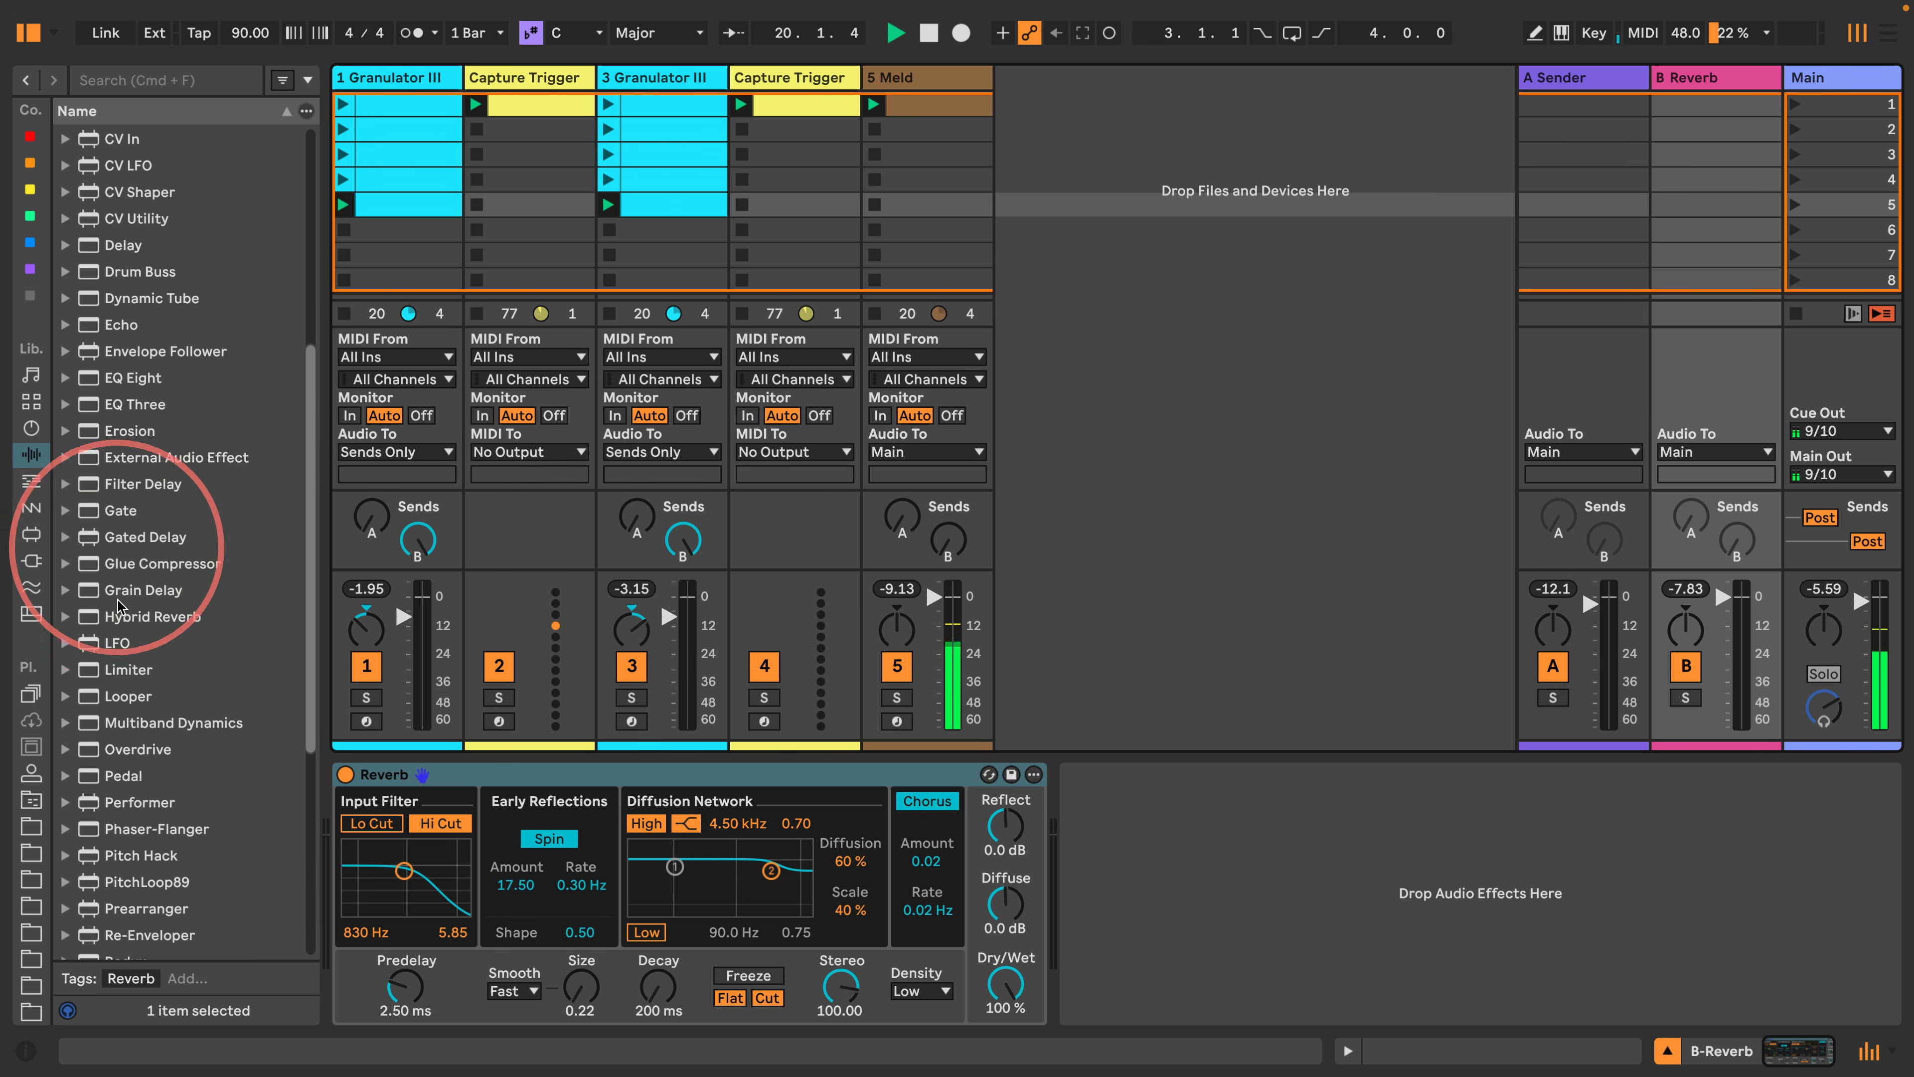
scroll(89, 536, "up", 1)
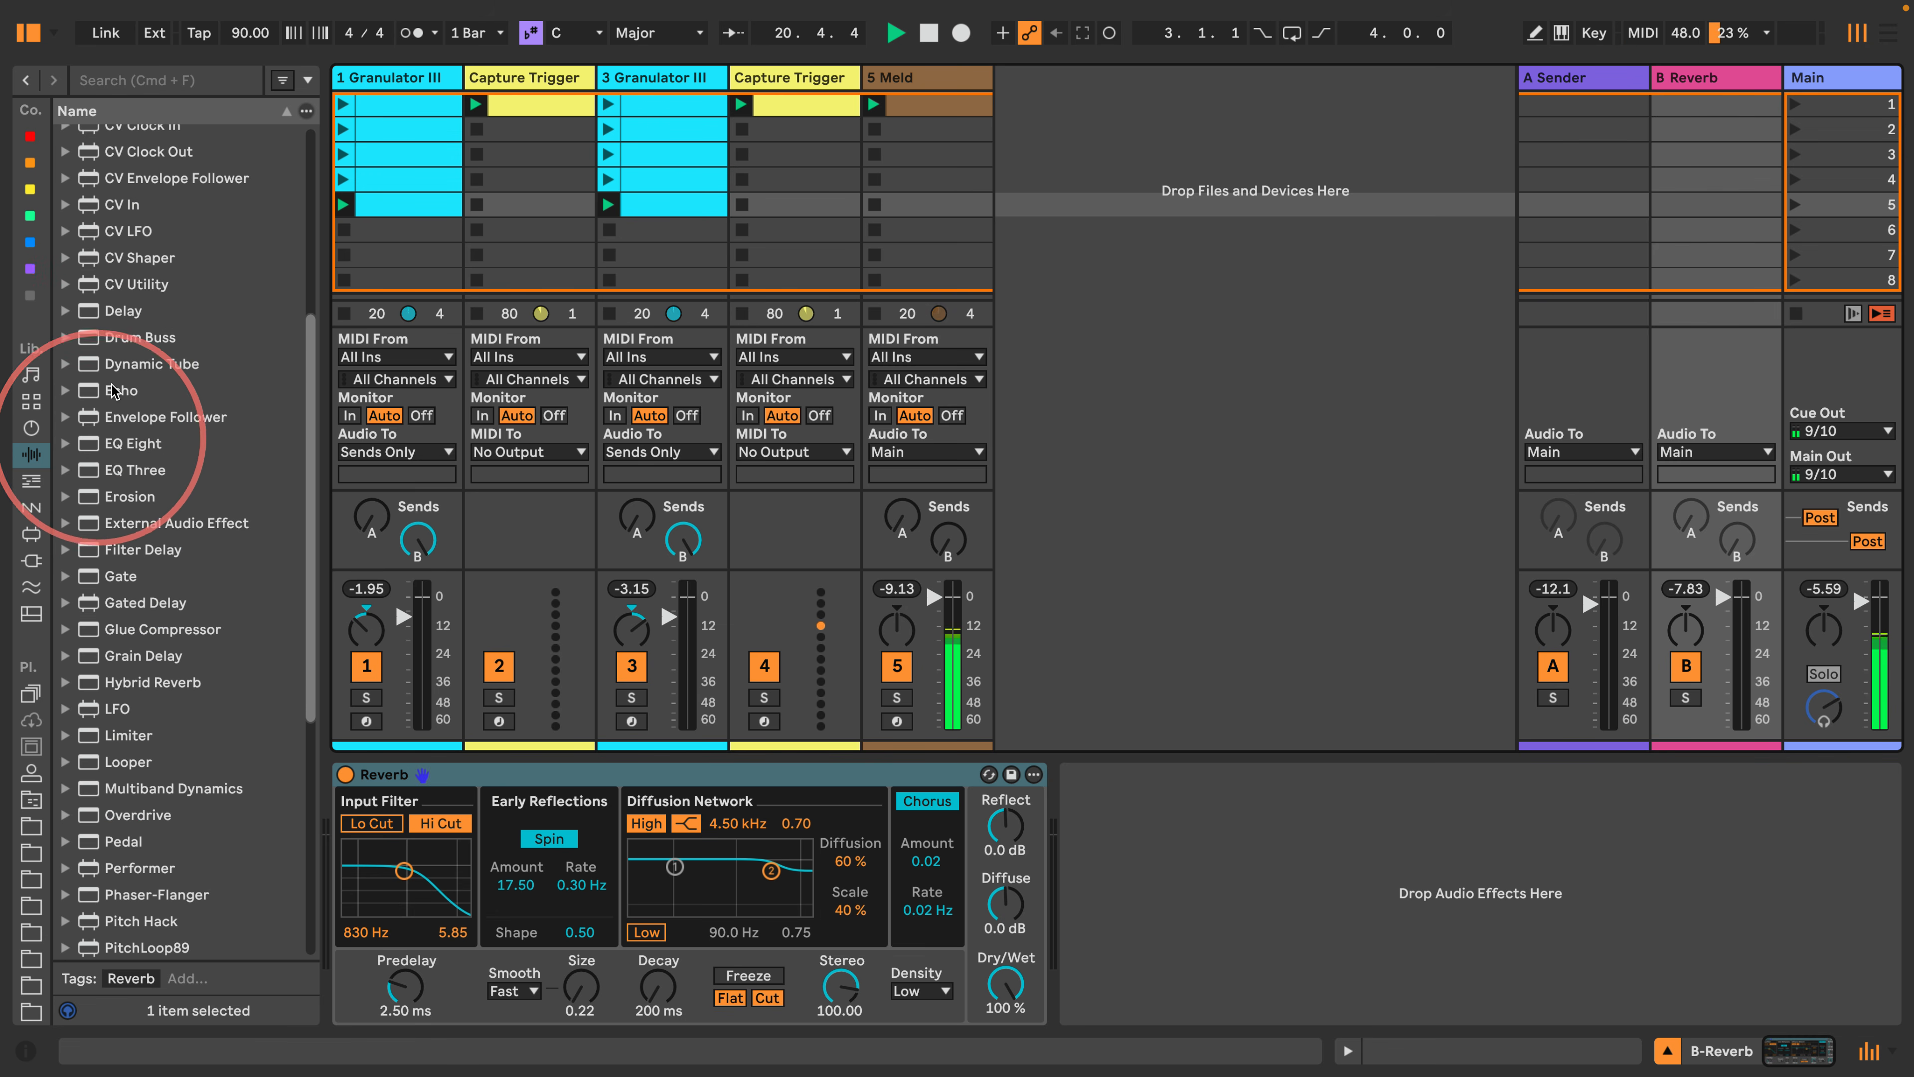
left_click_drag(121, 310, 1013, 856)
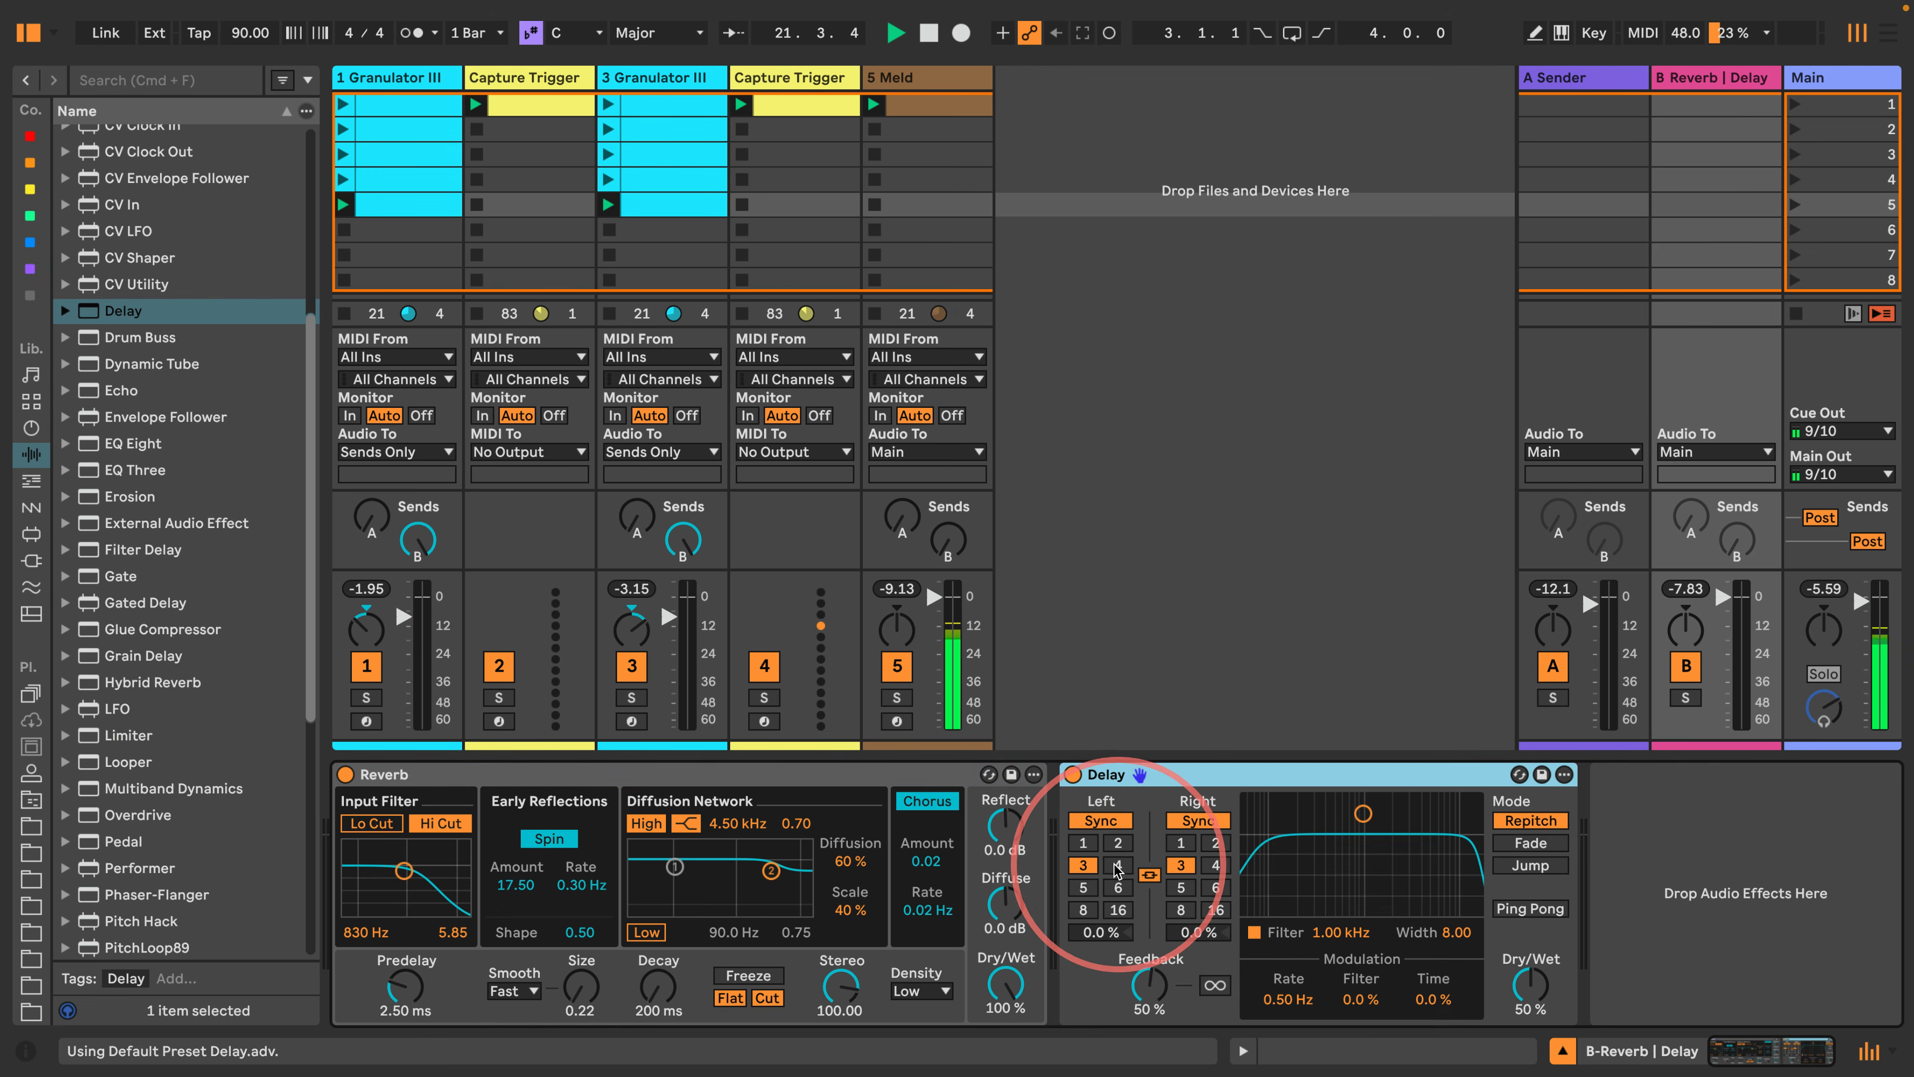
left_click_drag(1518, 988, 1518, 943)
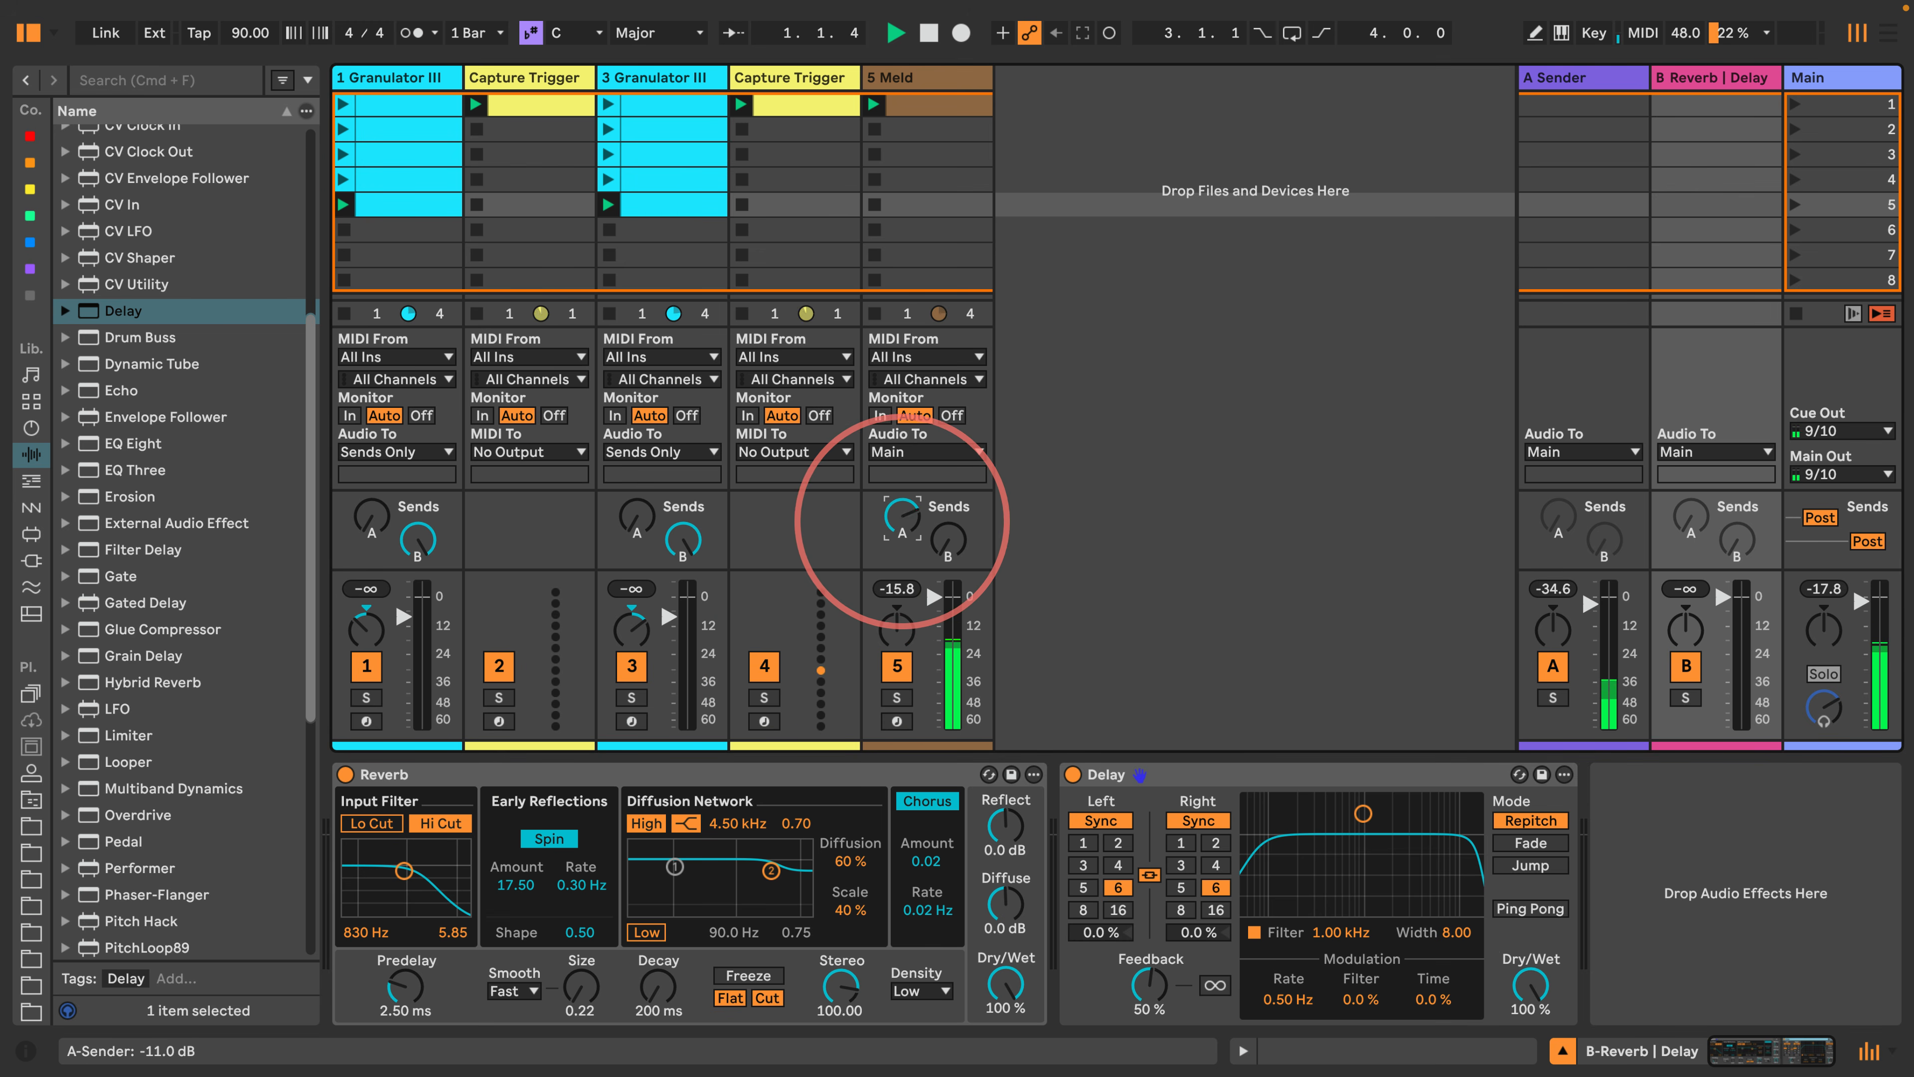
Raise Meld's send A to 0.0 dB, cut it to −∞ dB, and raise it to full again.
left_click_drag(902, 519, 902, 505)
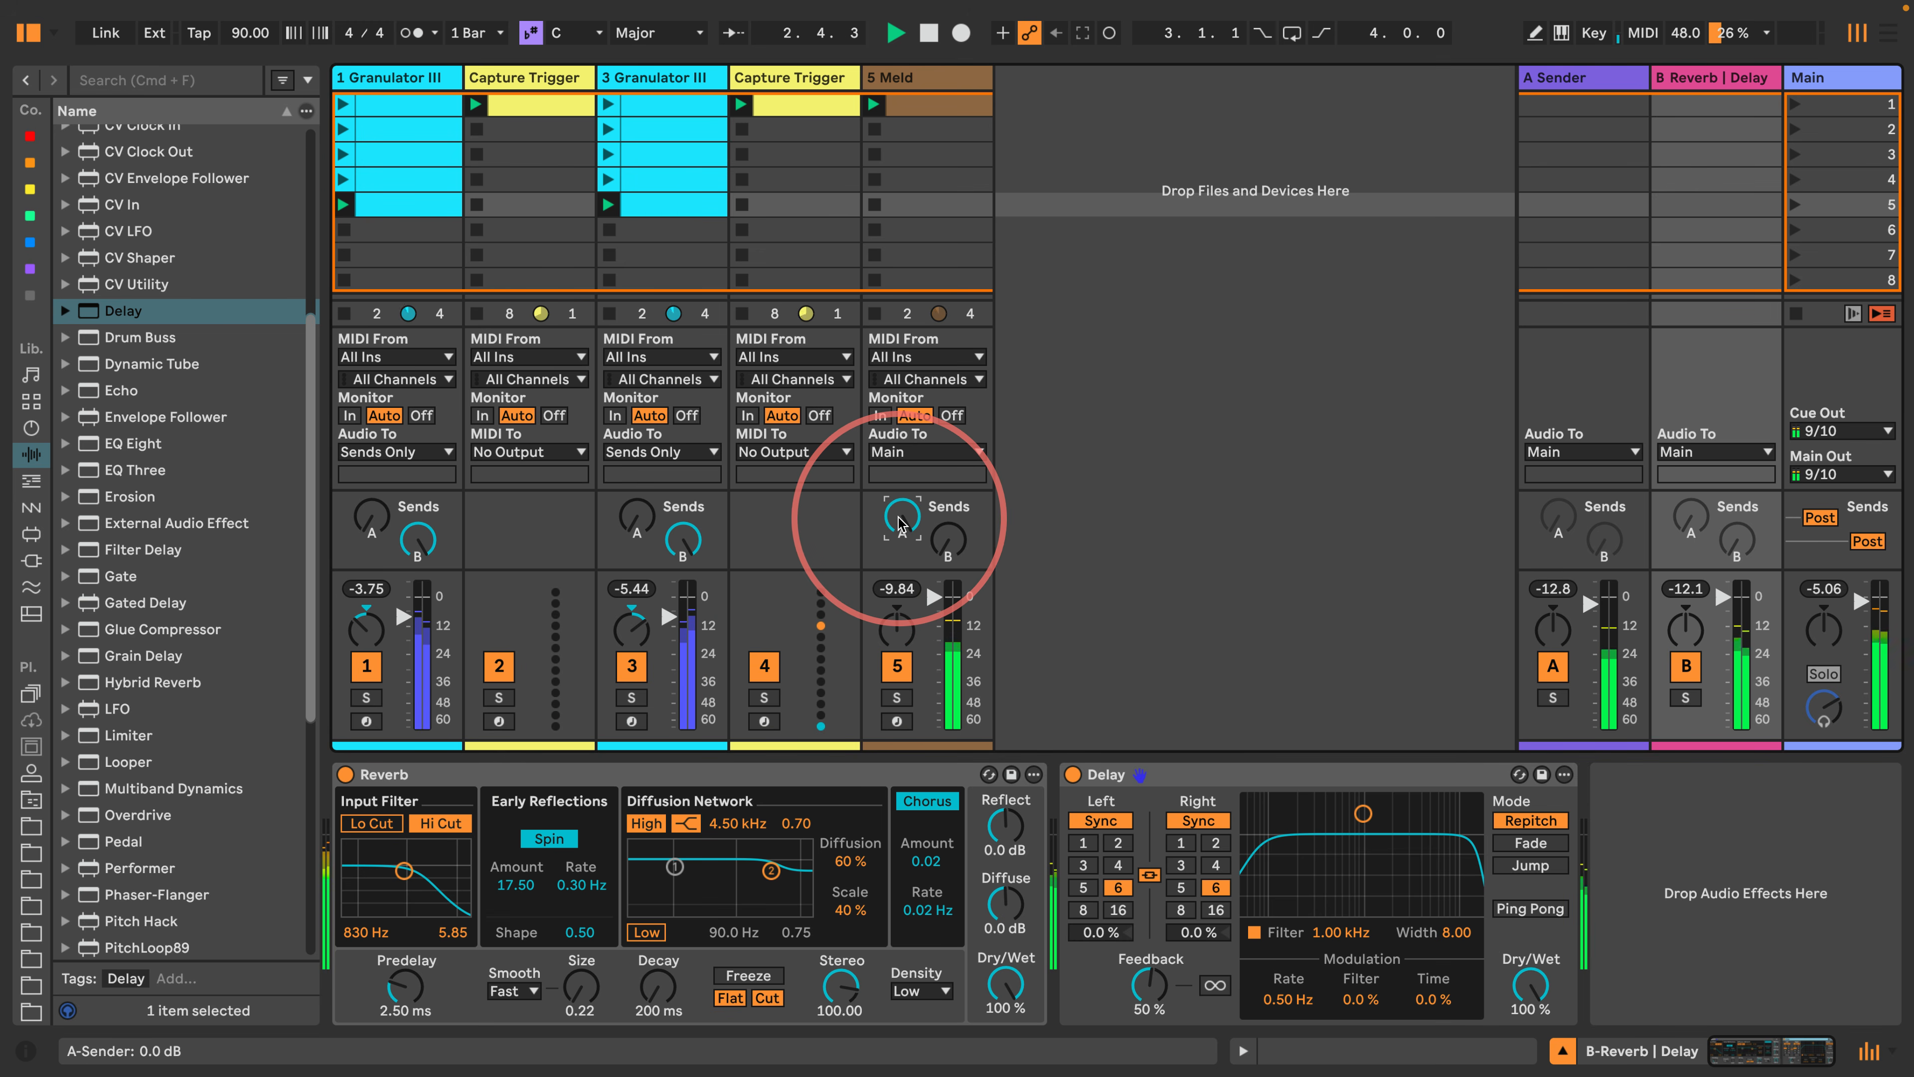
left_click_drag(902, 520, 903, 588)
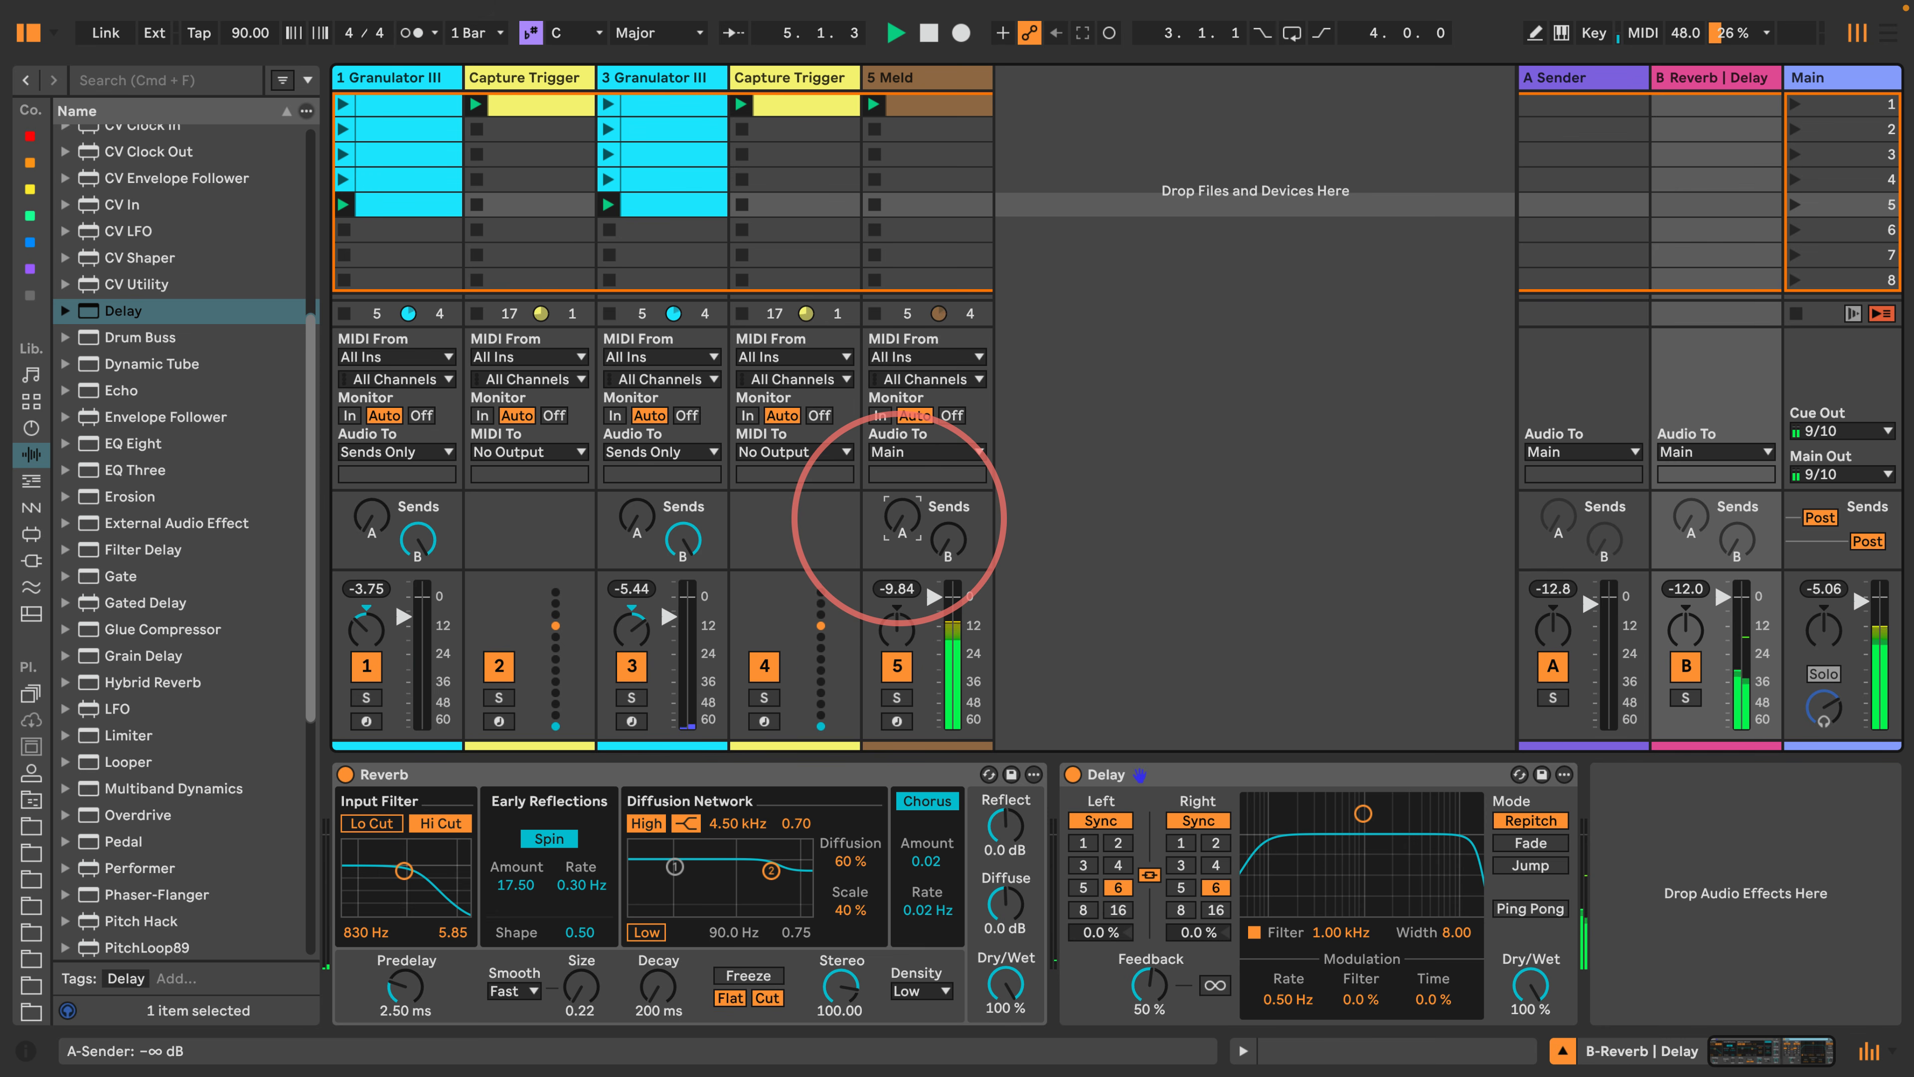
left_click_drag(900, 519, 900, 444)
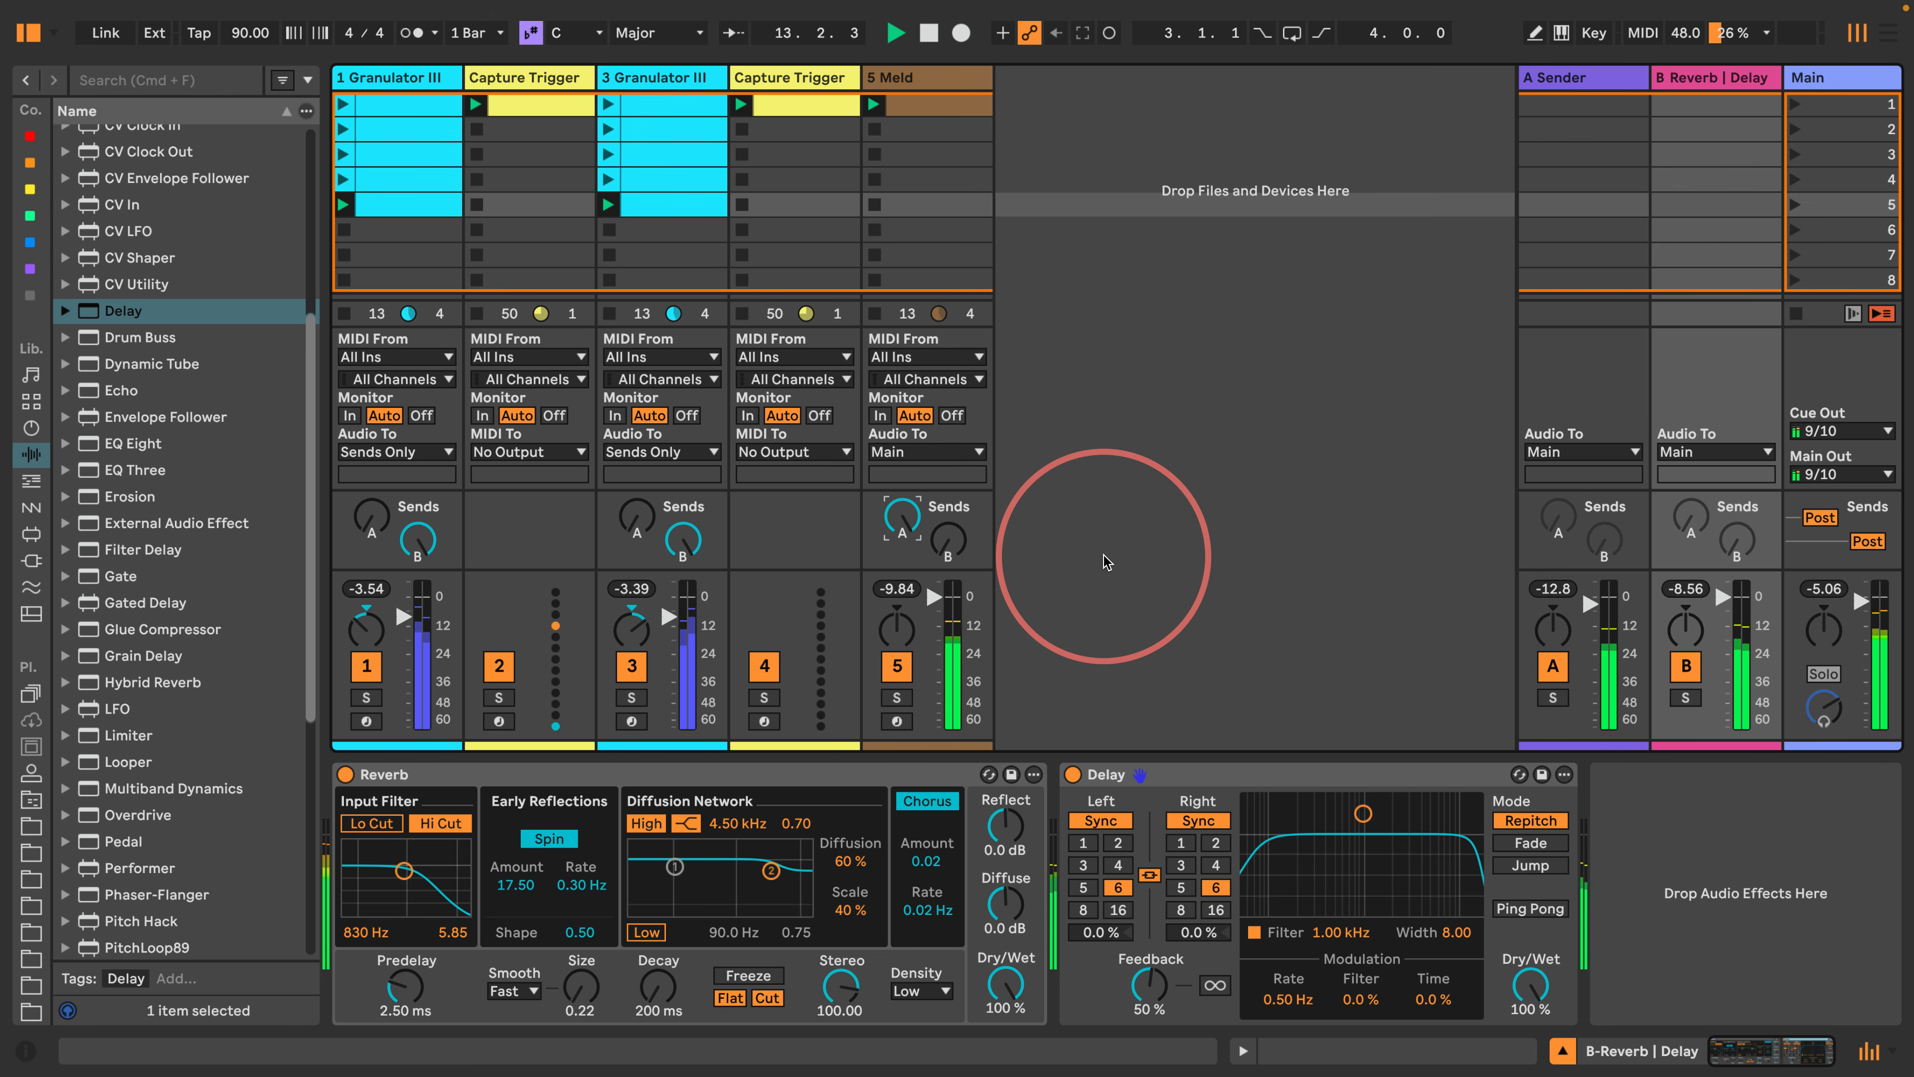
Add the 808 Core Kit drum rack as a new track after Meld.
left_click(640, 78)
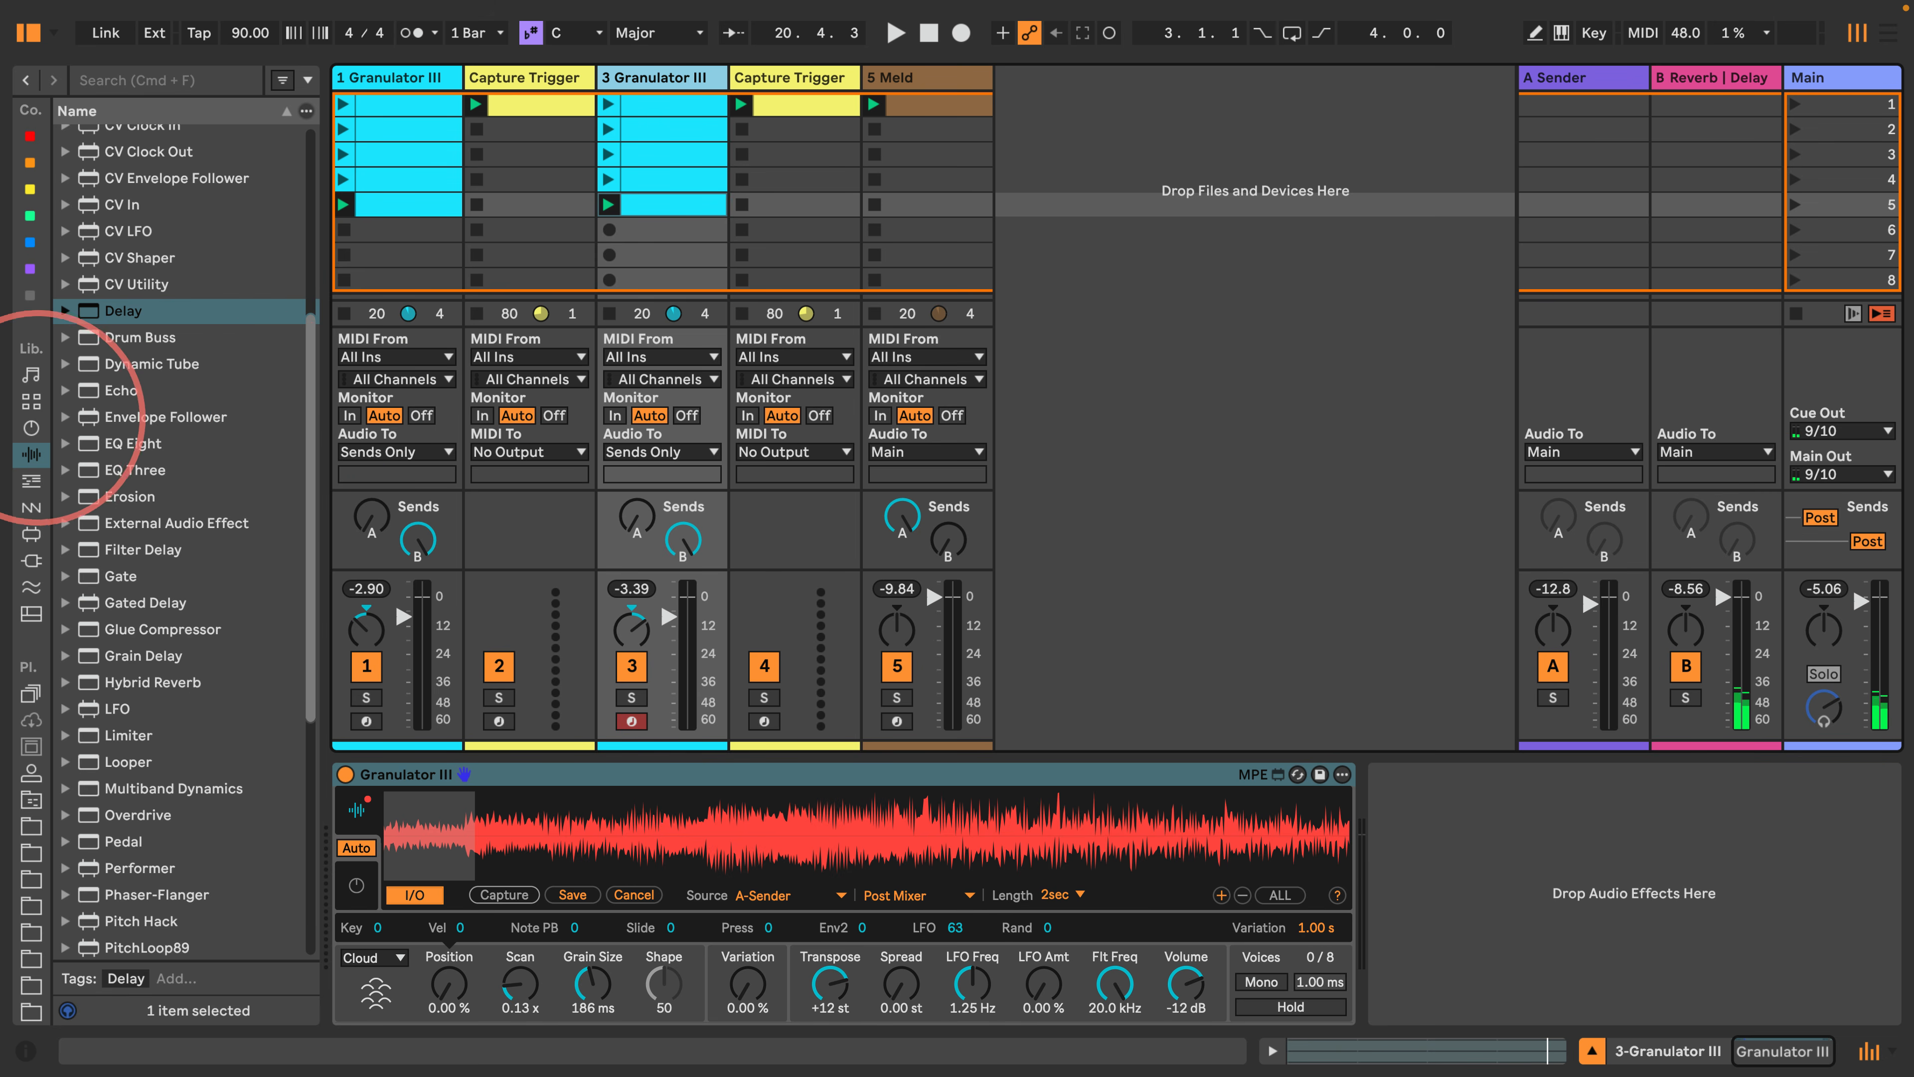
left_click(31, 402)
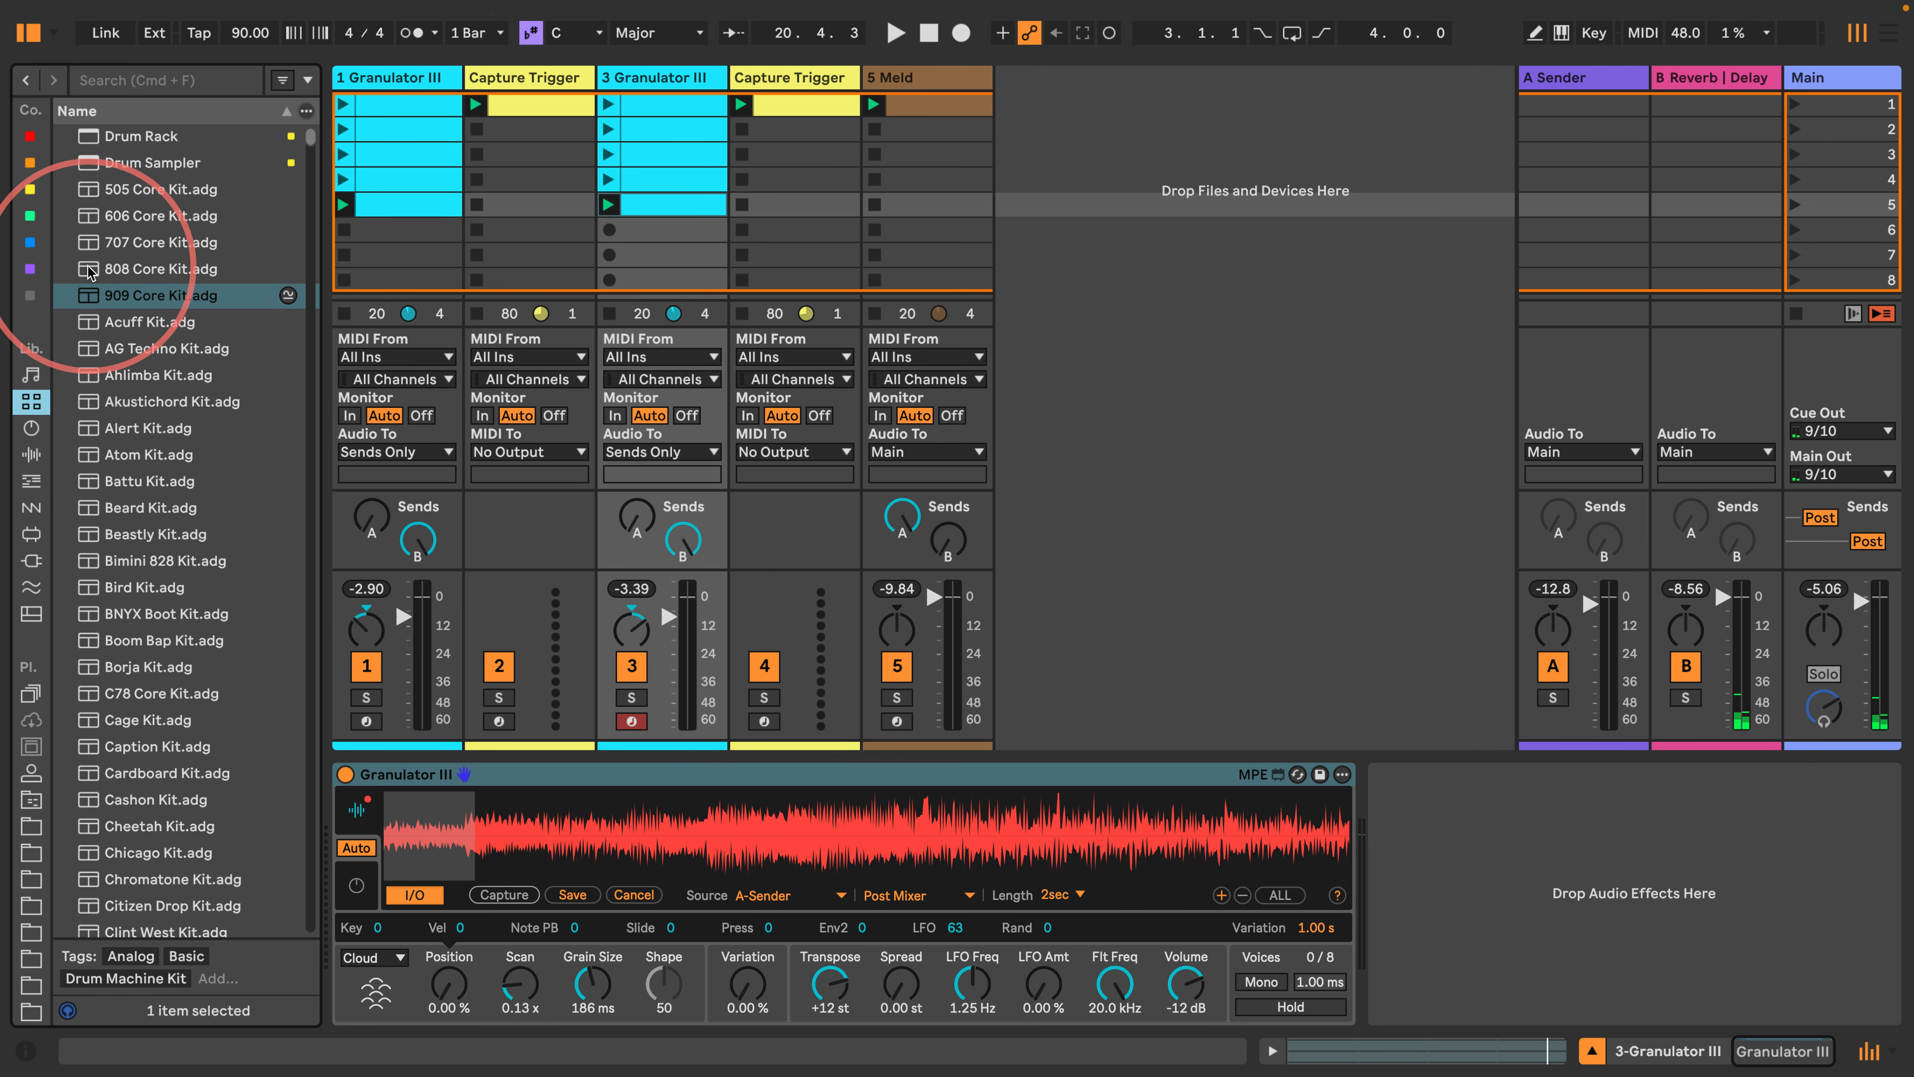
left_click_drag(158, 268, 1080, 212)
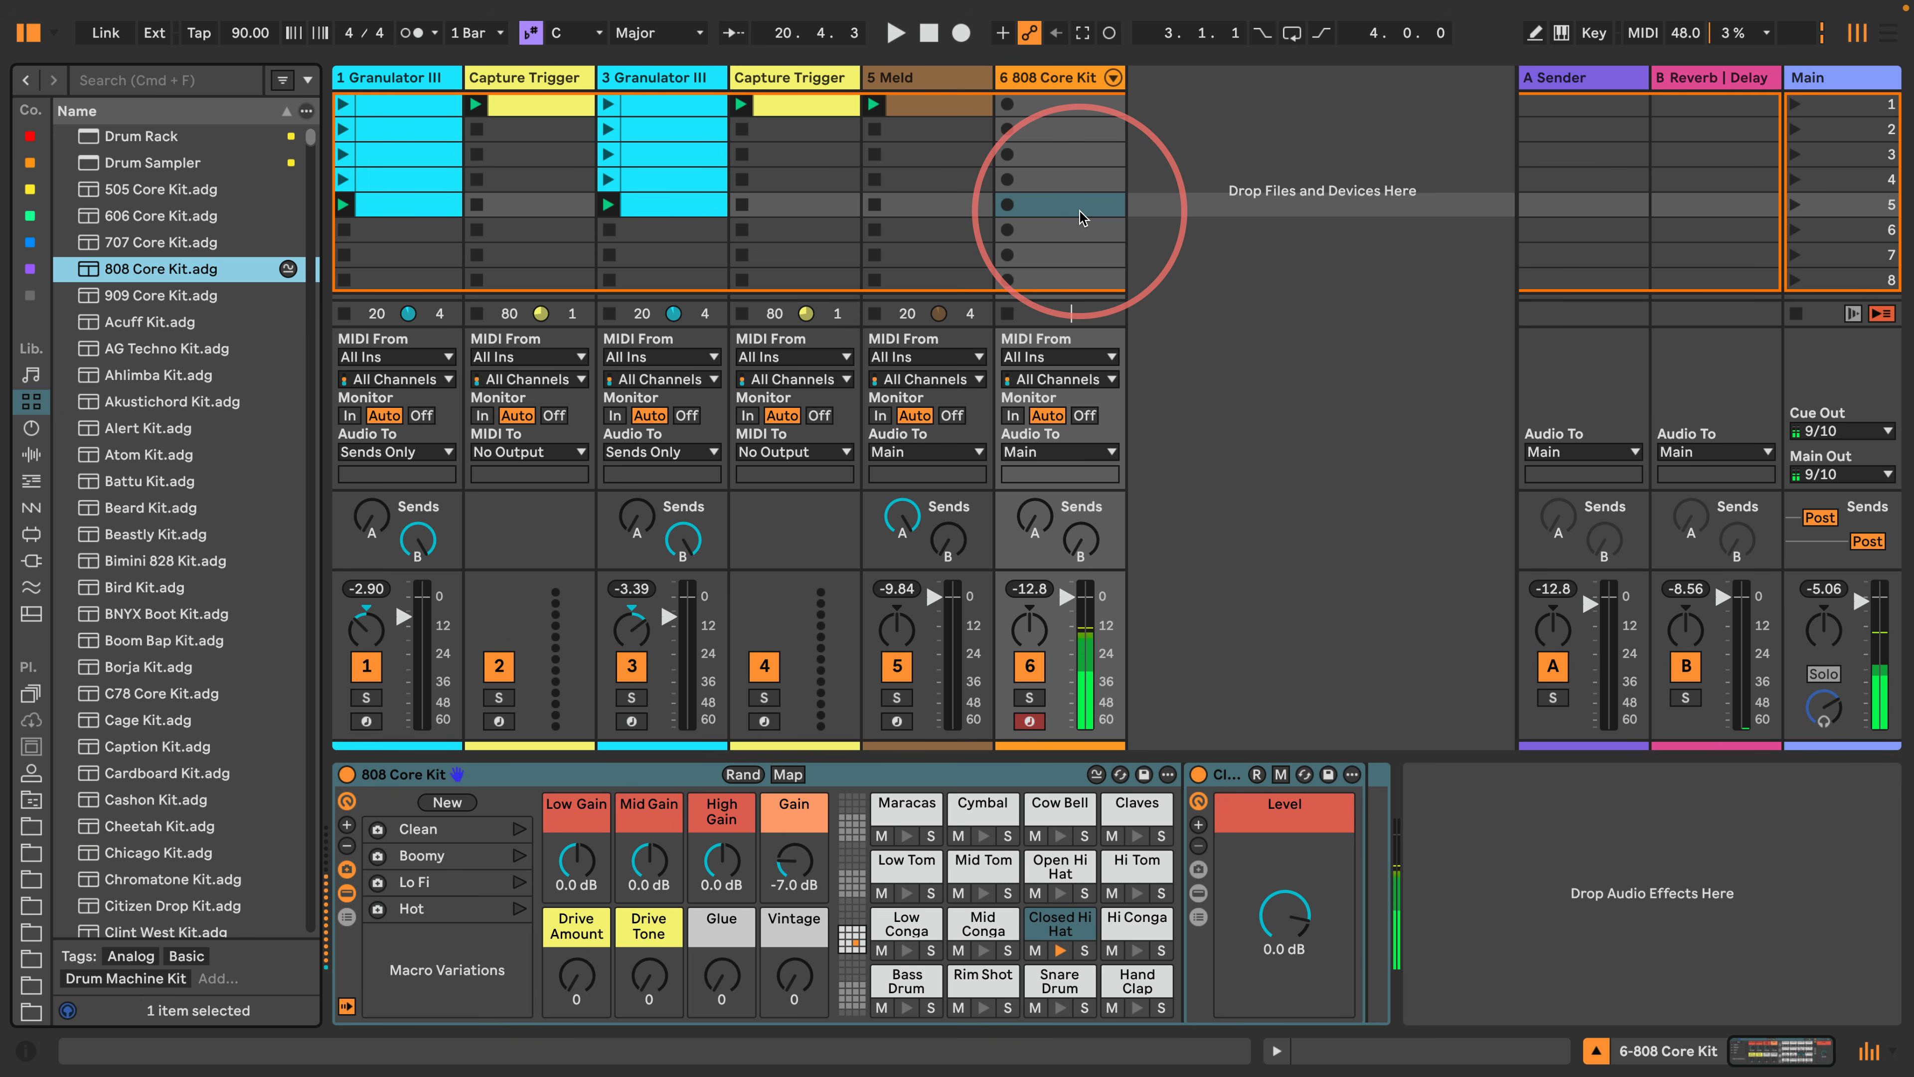
Capture the played bass drum in the 808 Core Kit track's fifth slot and build a two-bar beat with snare and closed hi-hat.
key("shift+super+c")
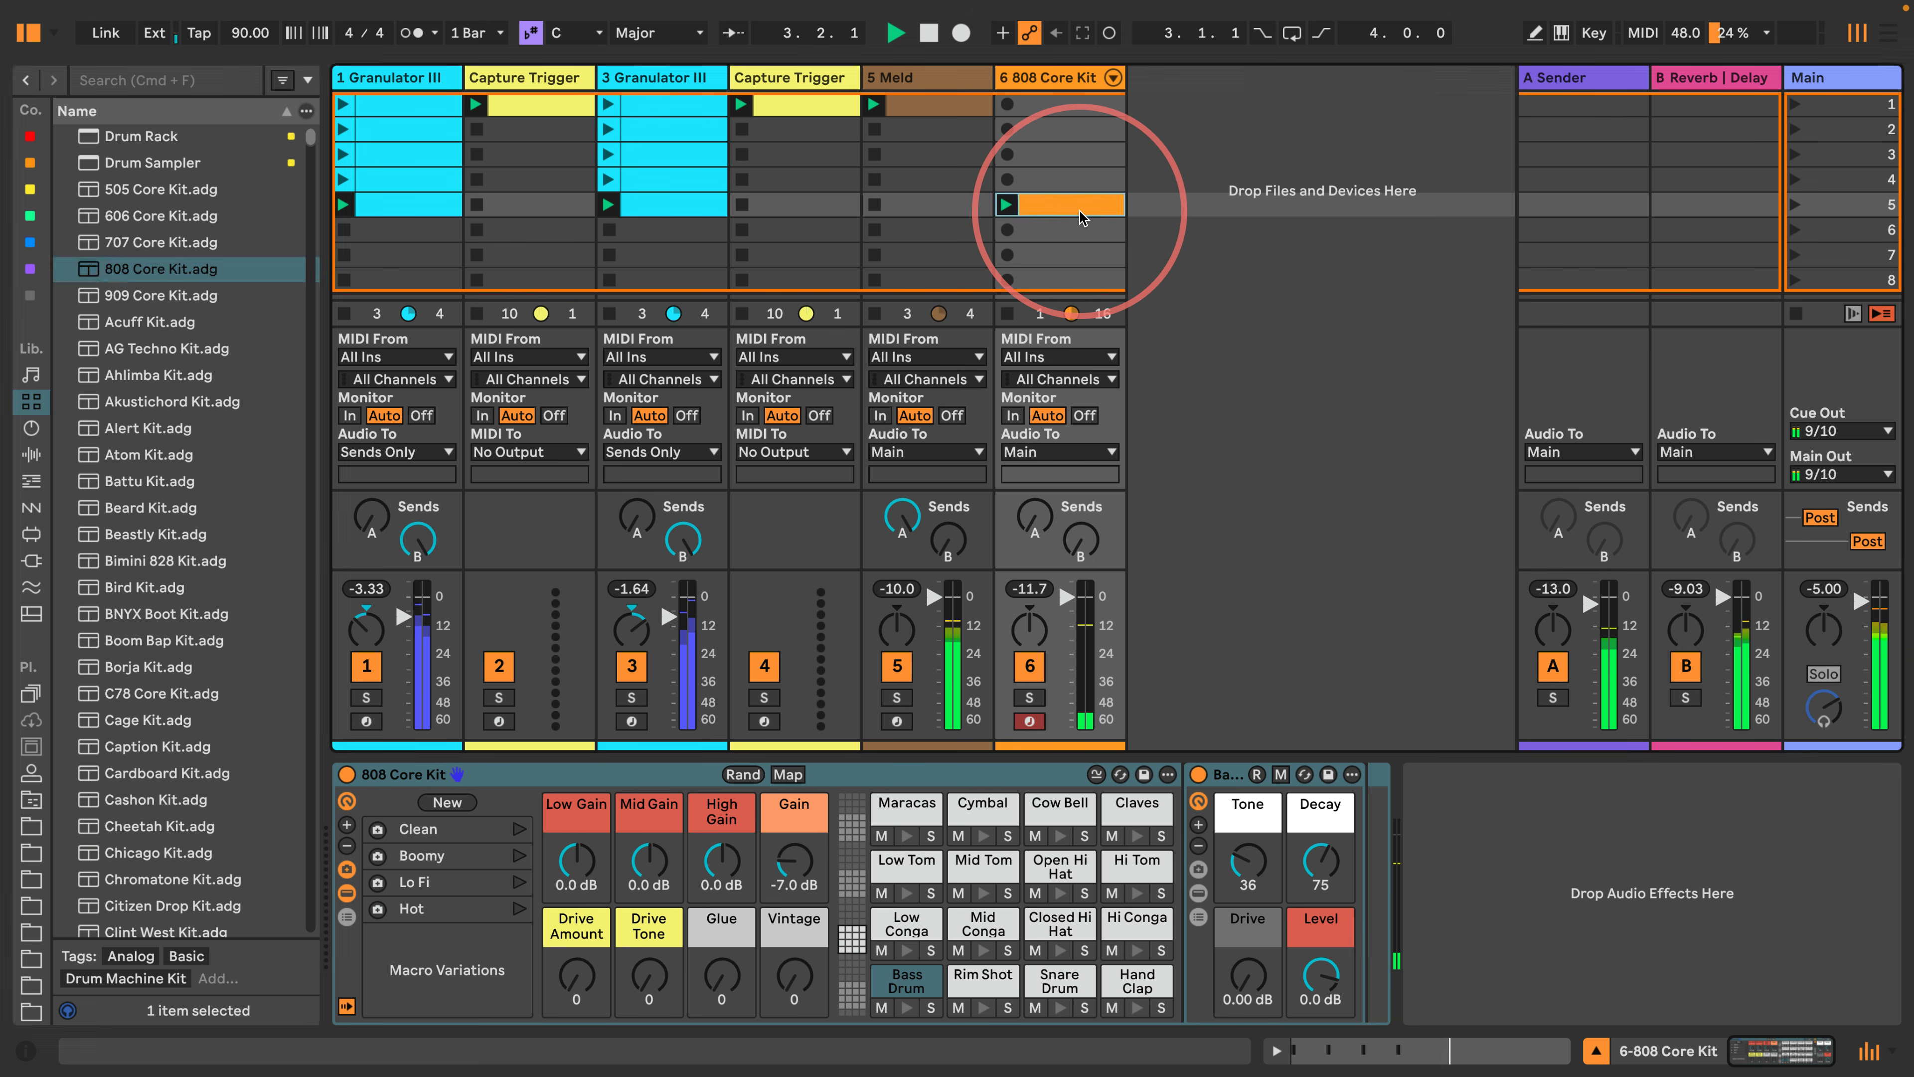
left_click(1079, 211)
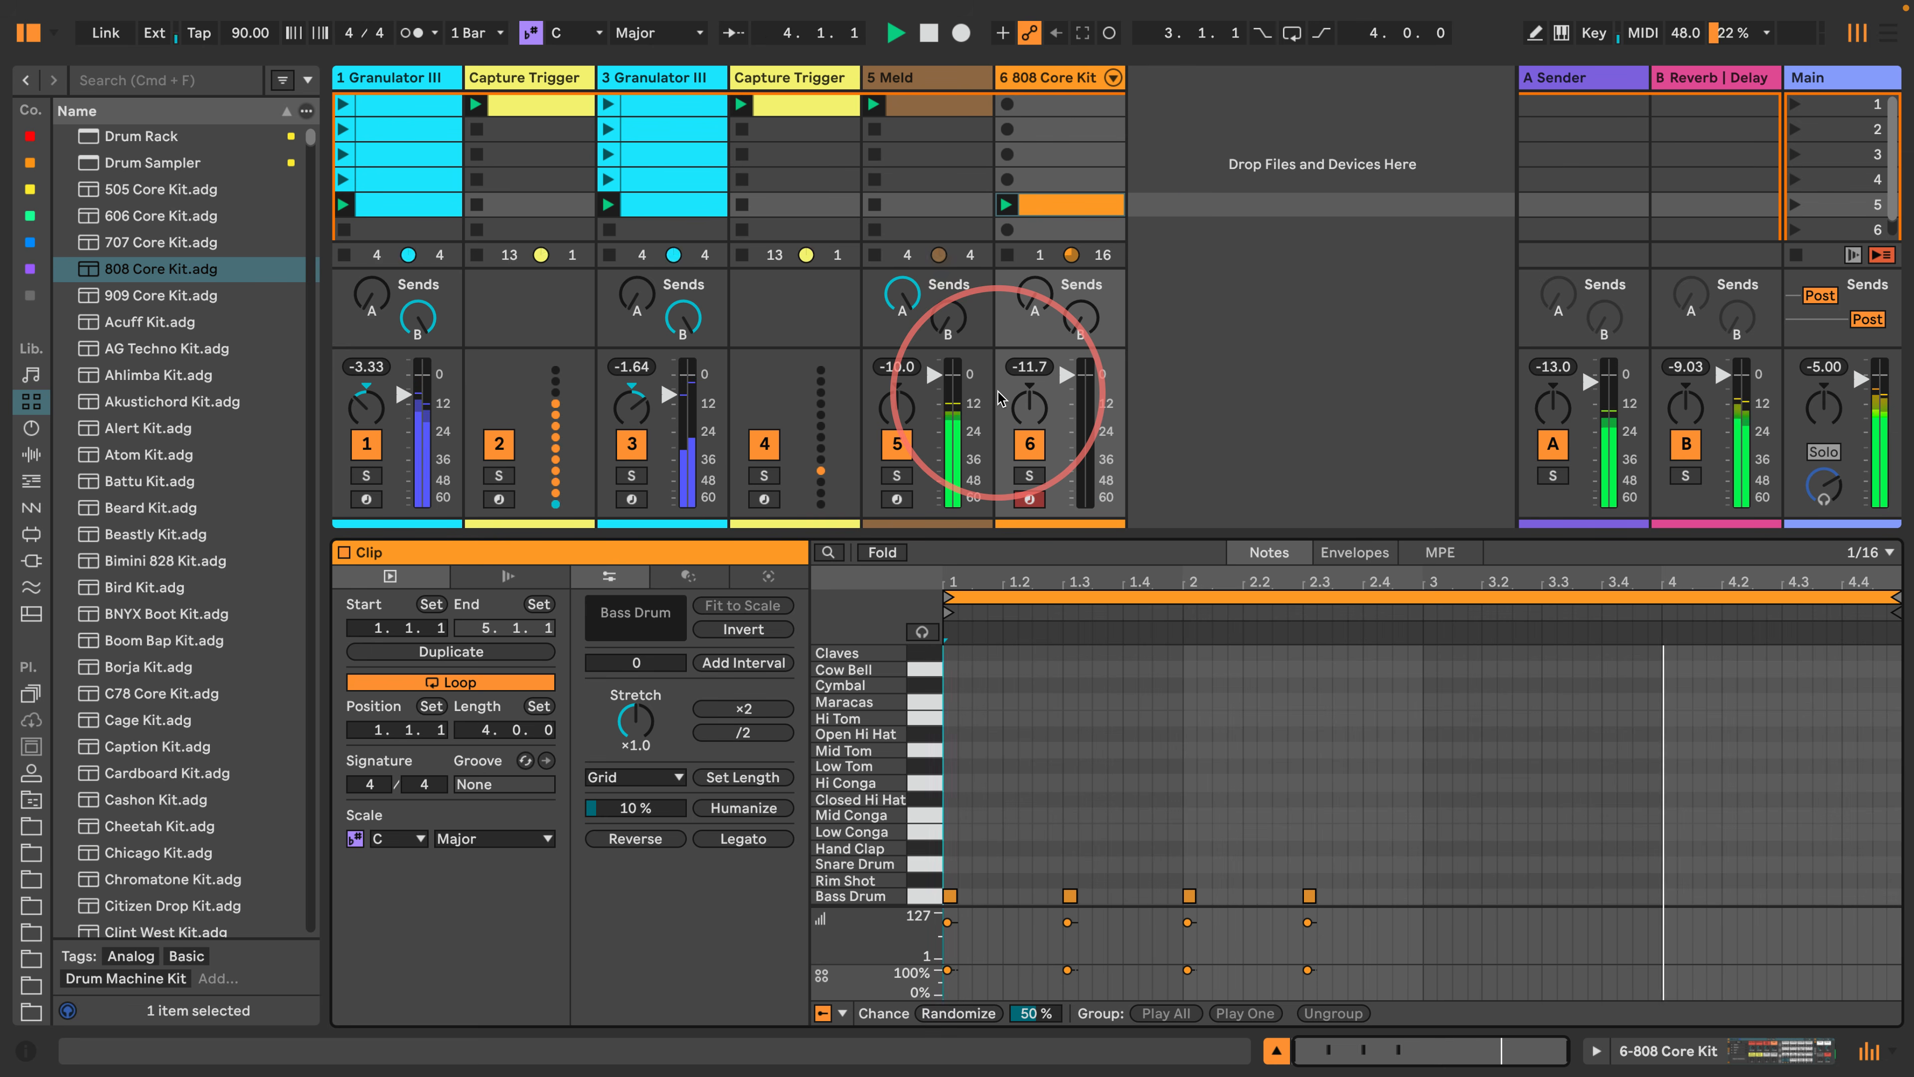
key("super+Down")
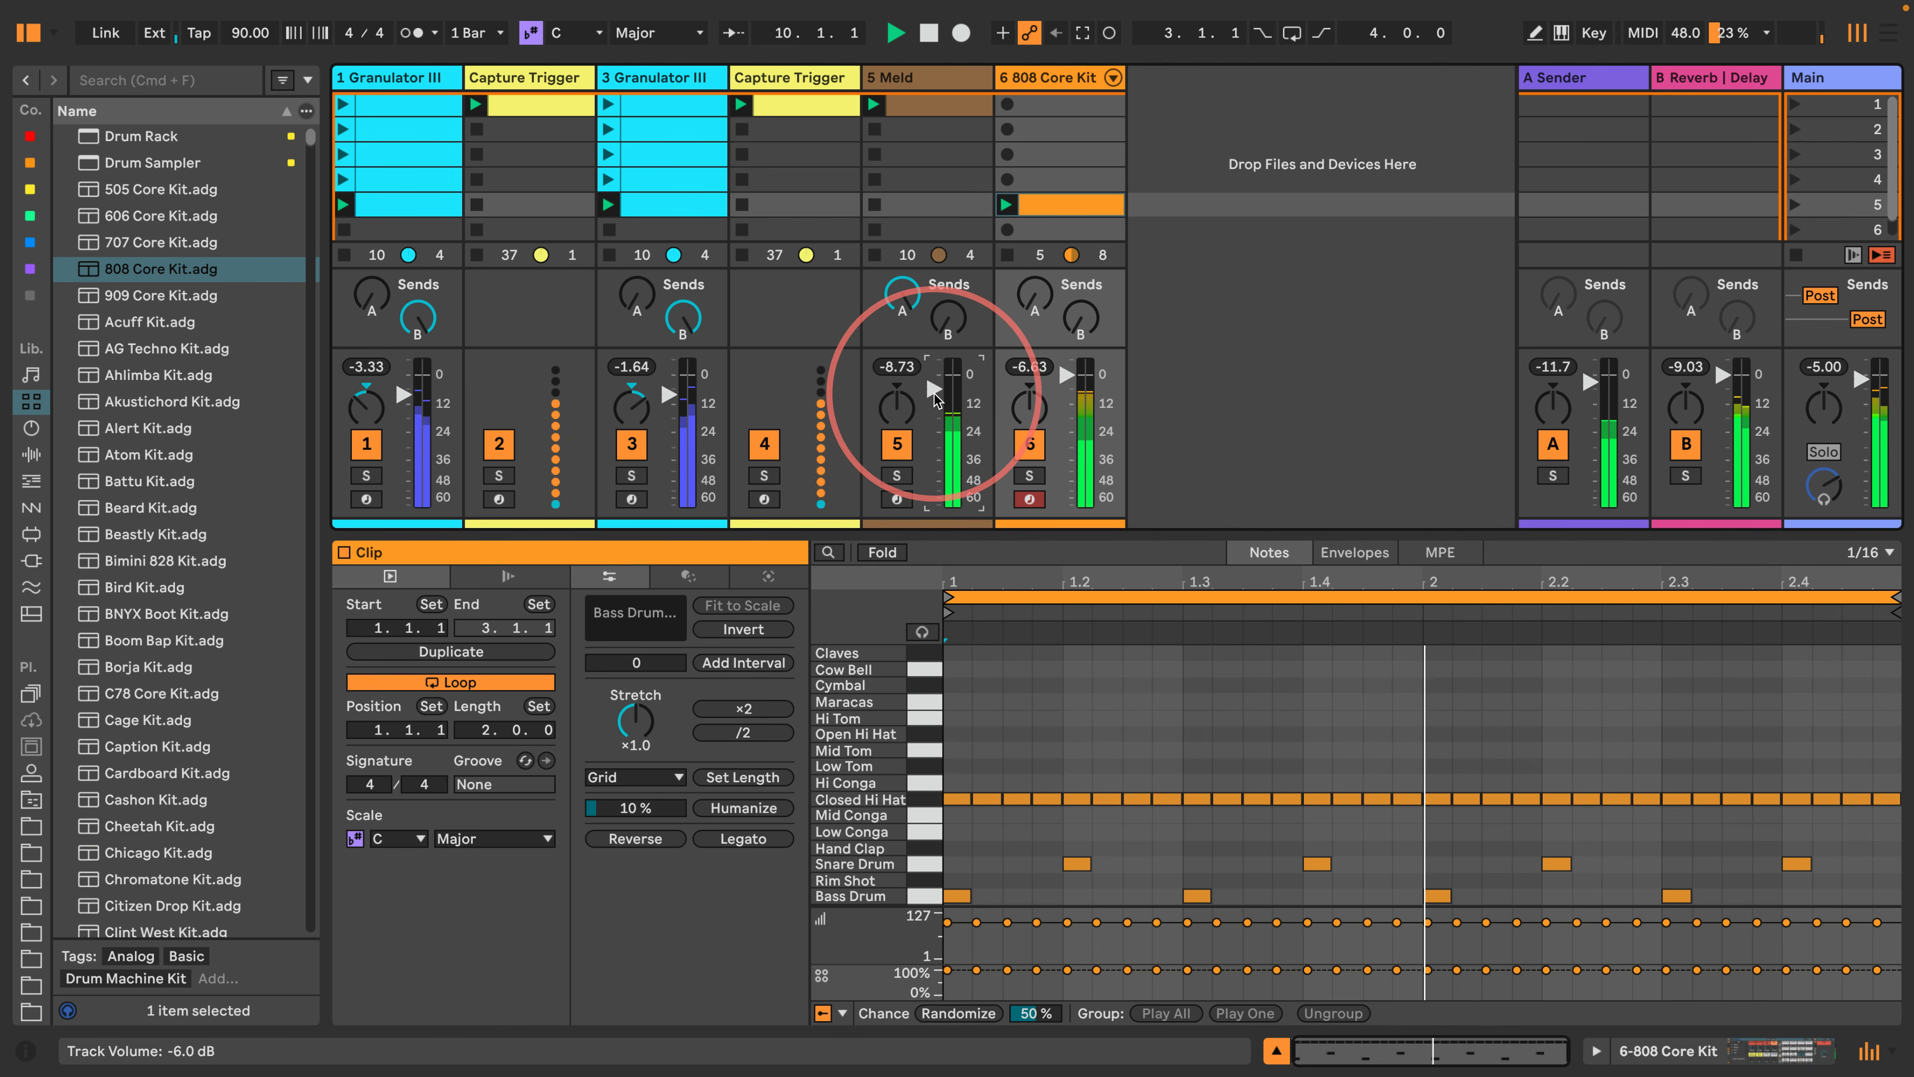
Add Granulator III as a new track after the 808 Core Kit and set its capture source to 6-808 Core Kit.
double_click(1051, 74)
left_click(1207, 160)
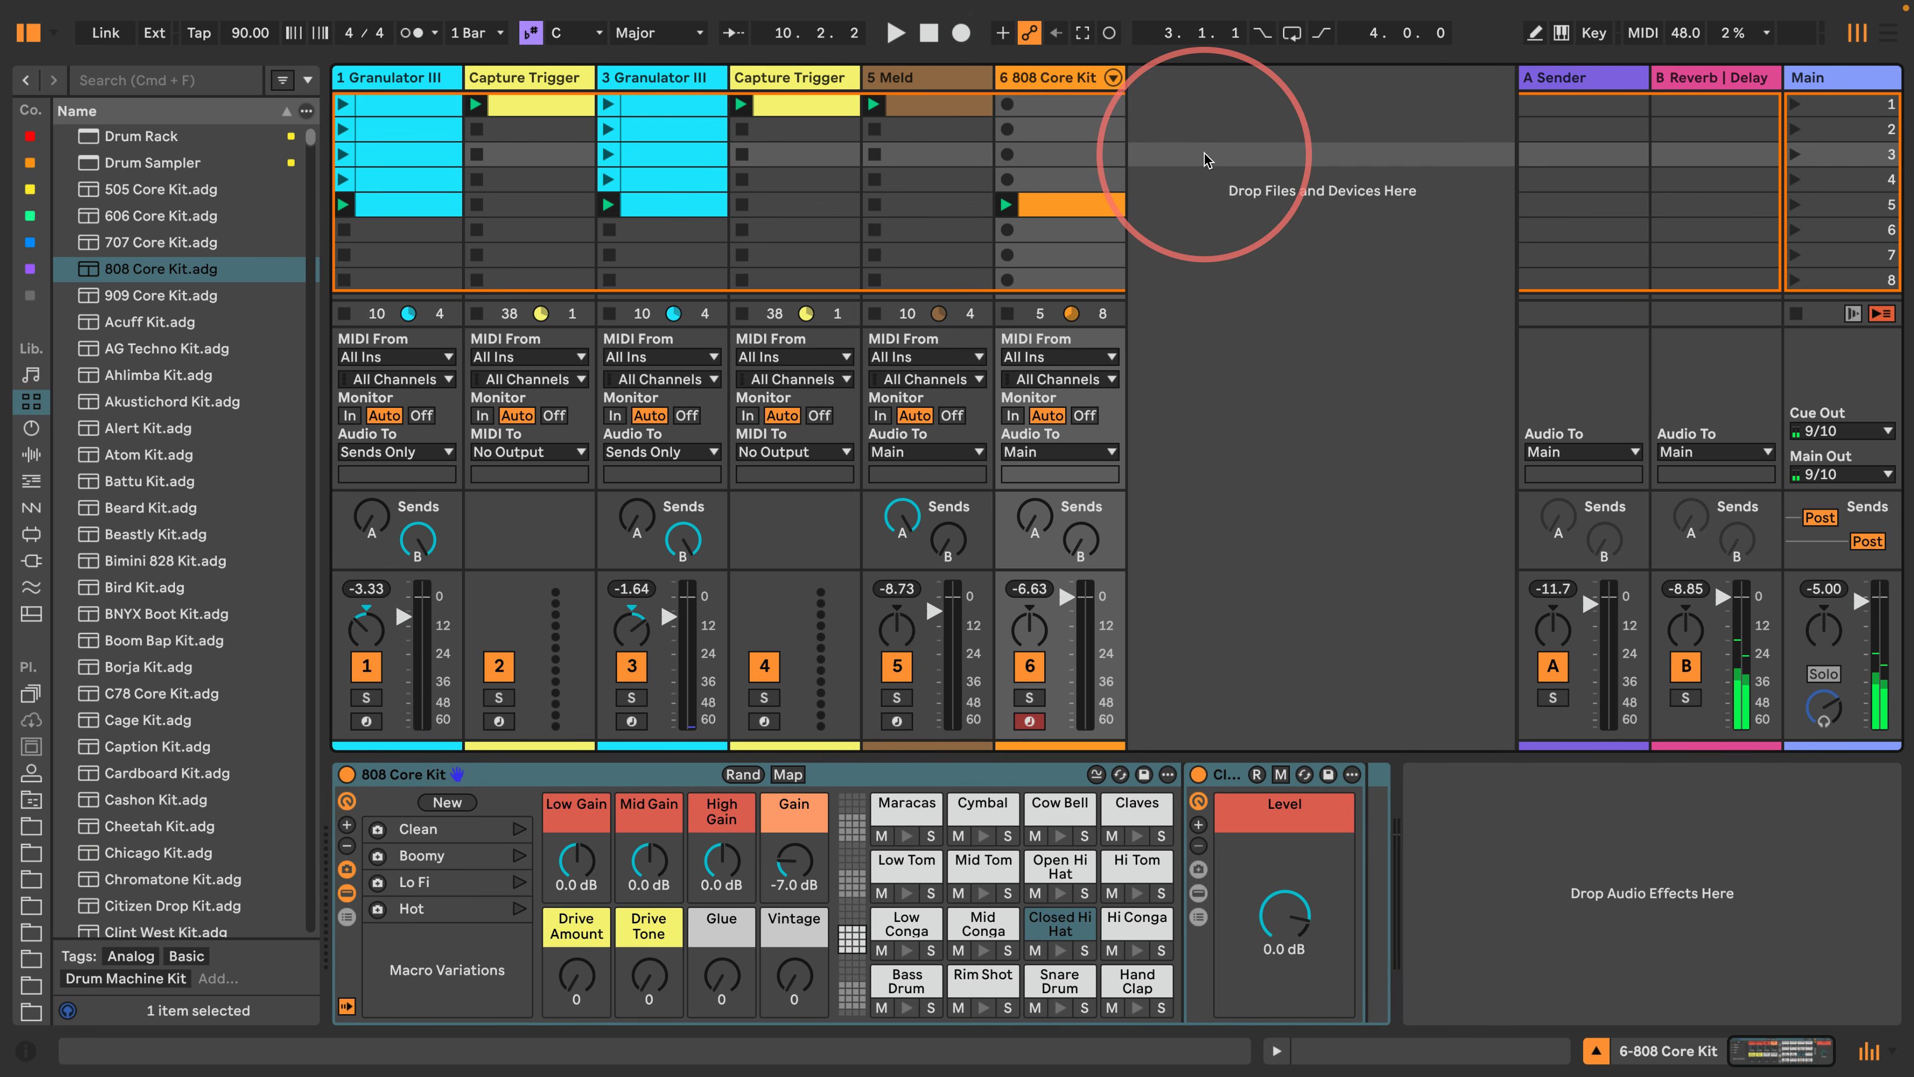
left_click(31, 428)
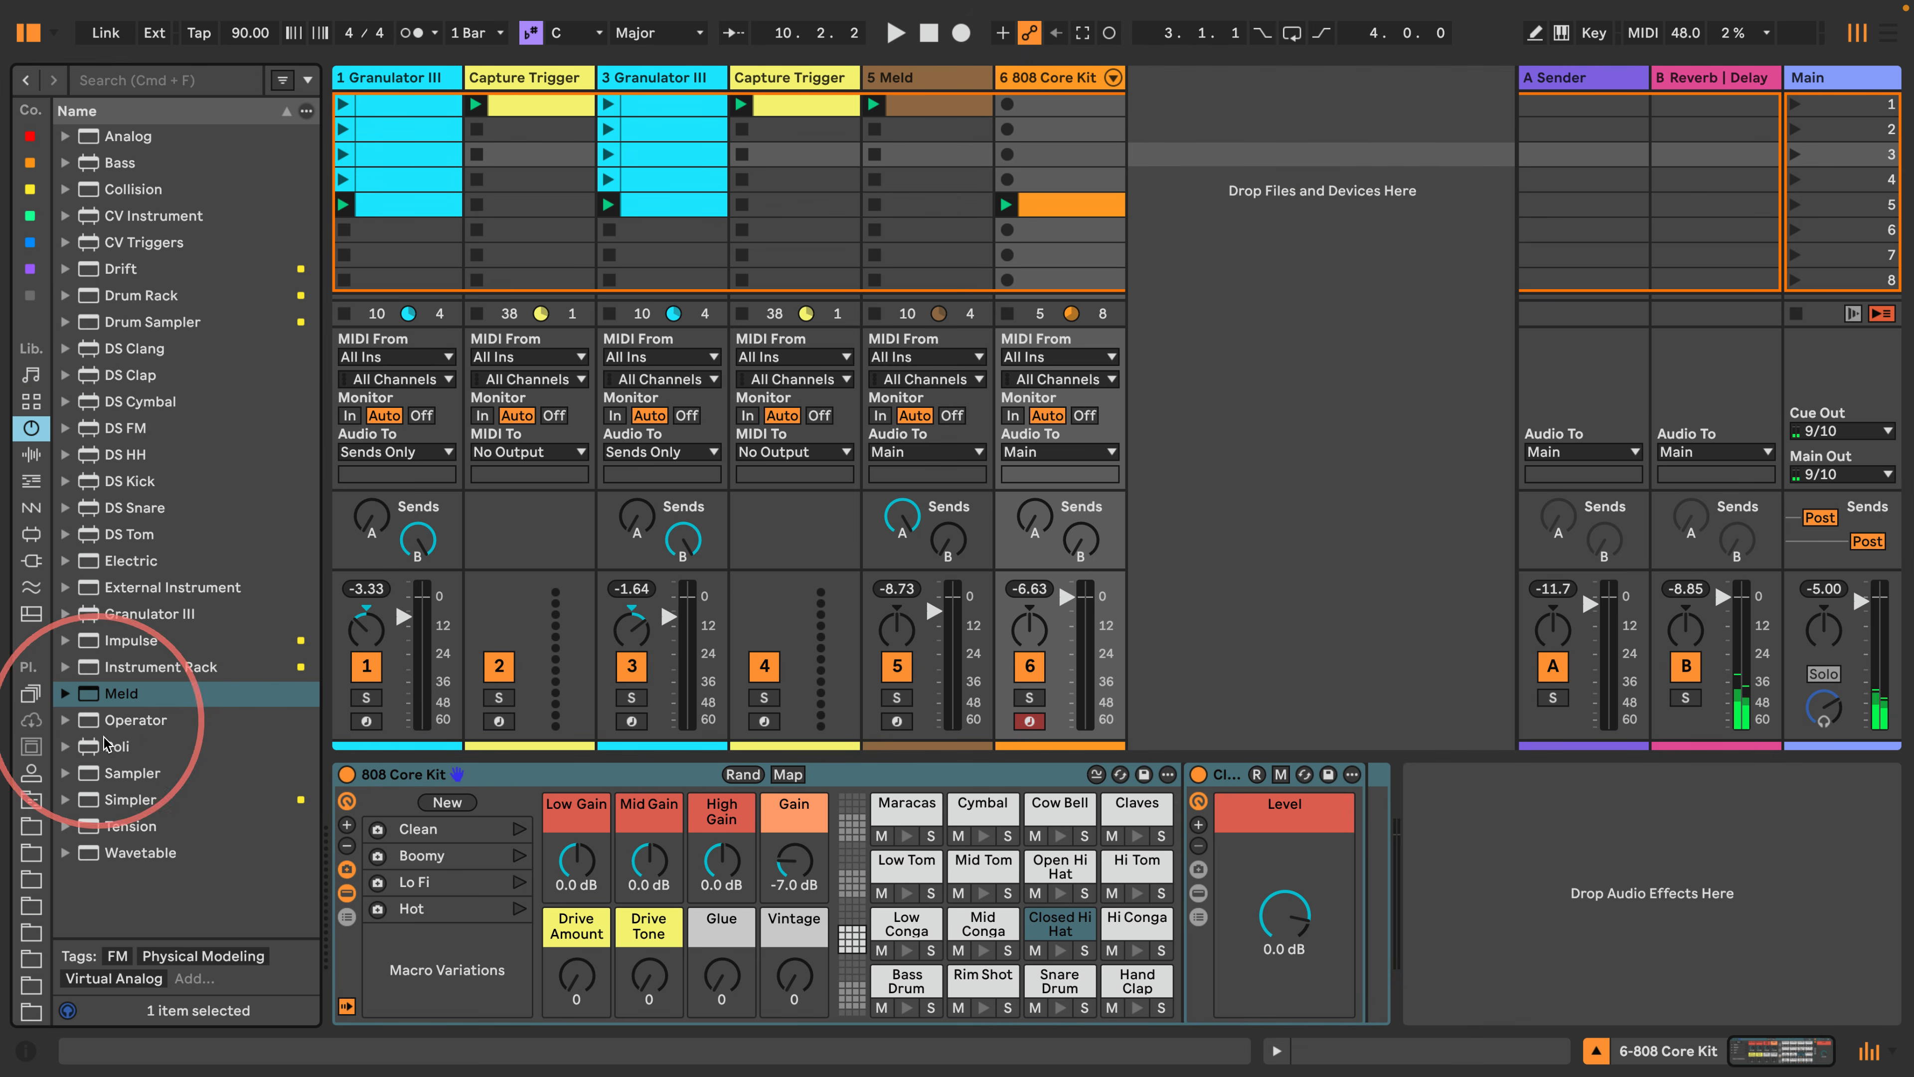
left_click_drag(139, 613, 1284, 194)
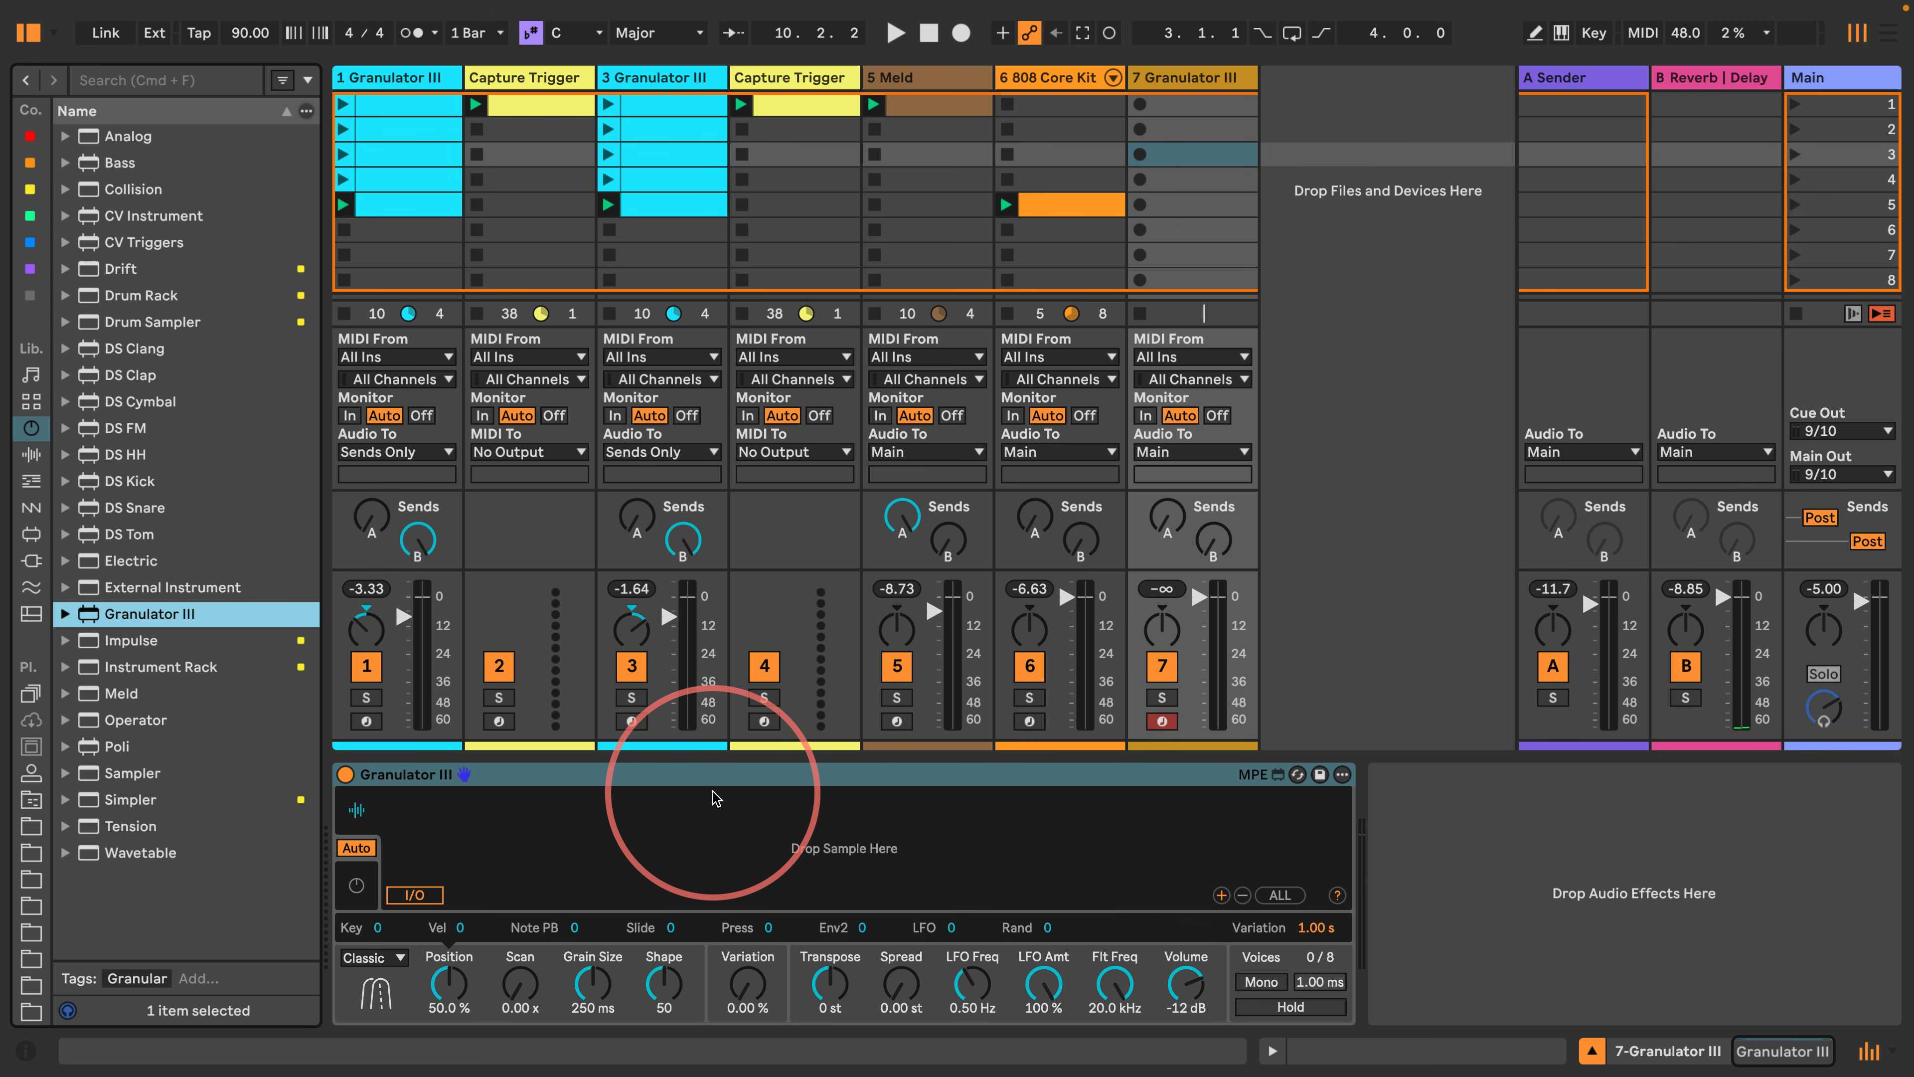
left_click(414, 895)
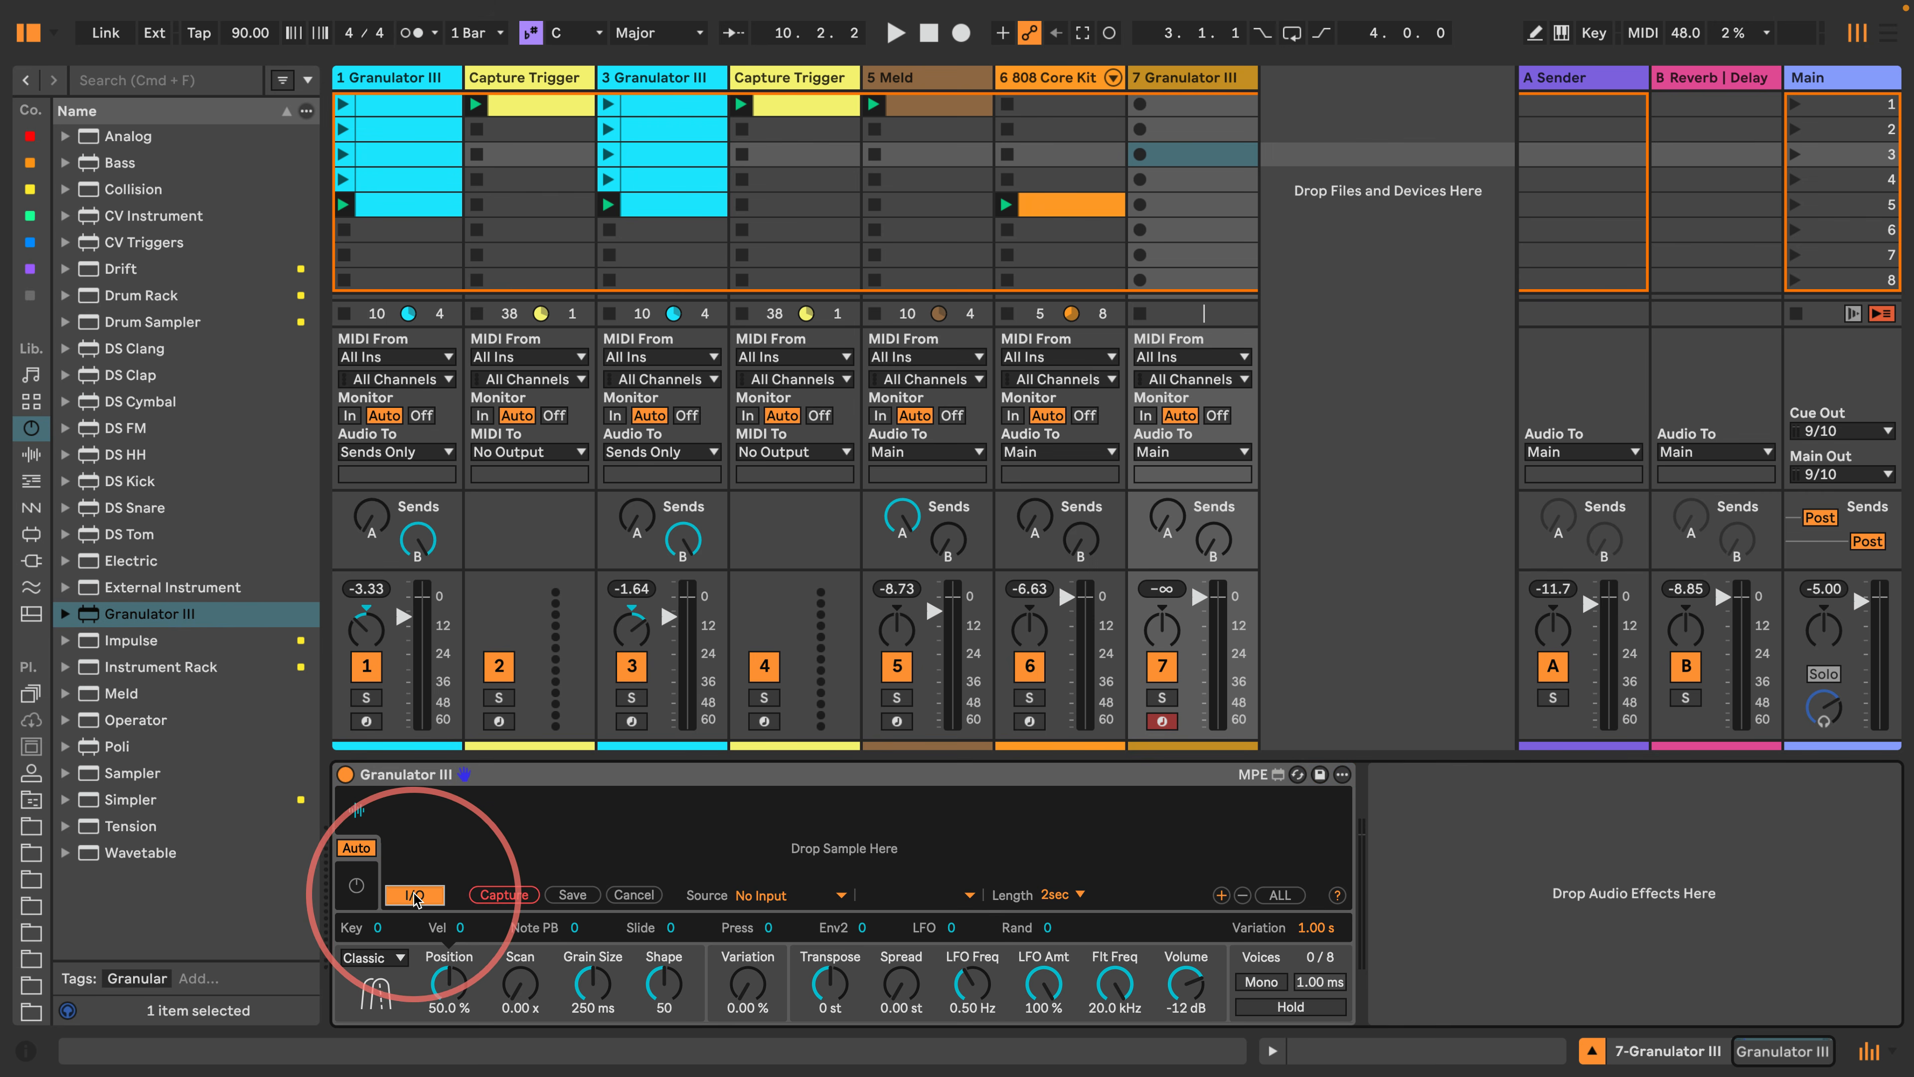
left_click(763, 895)
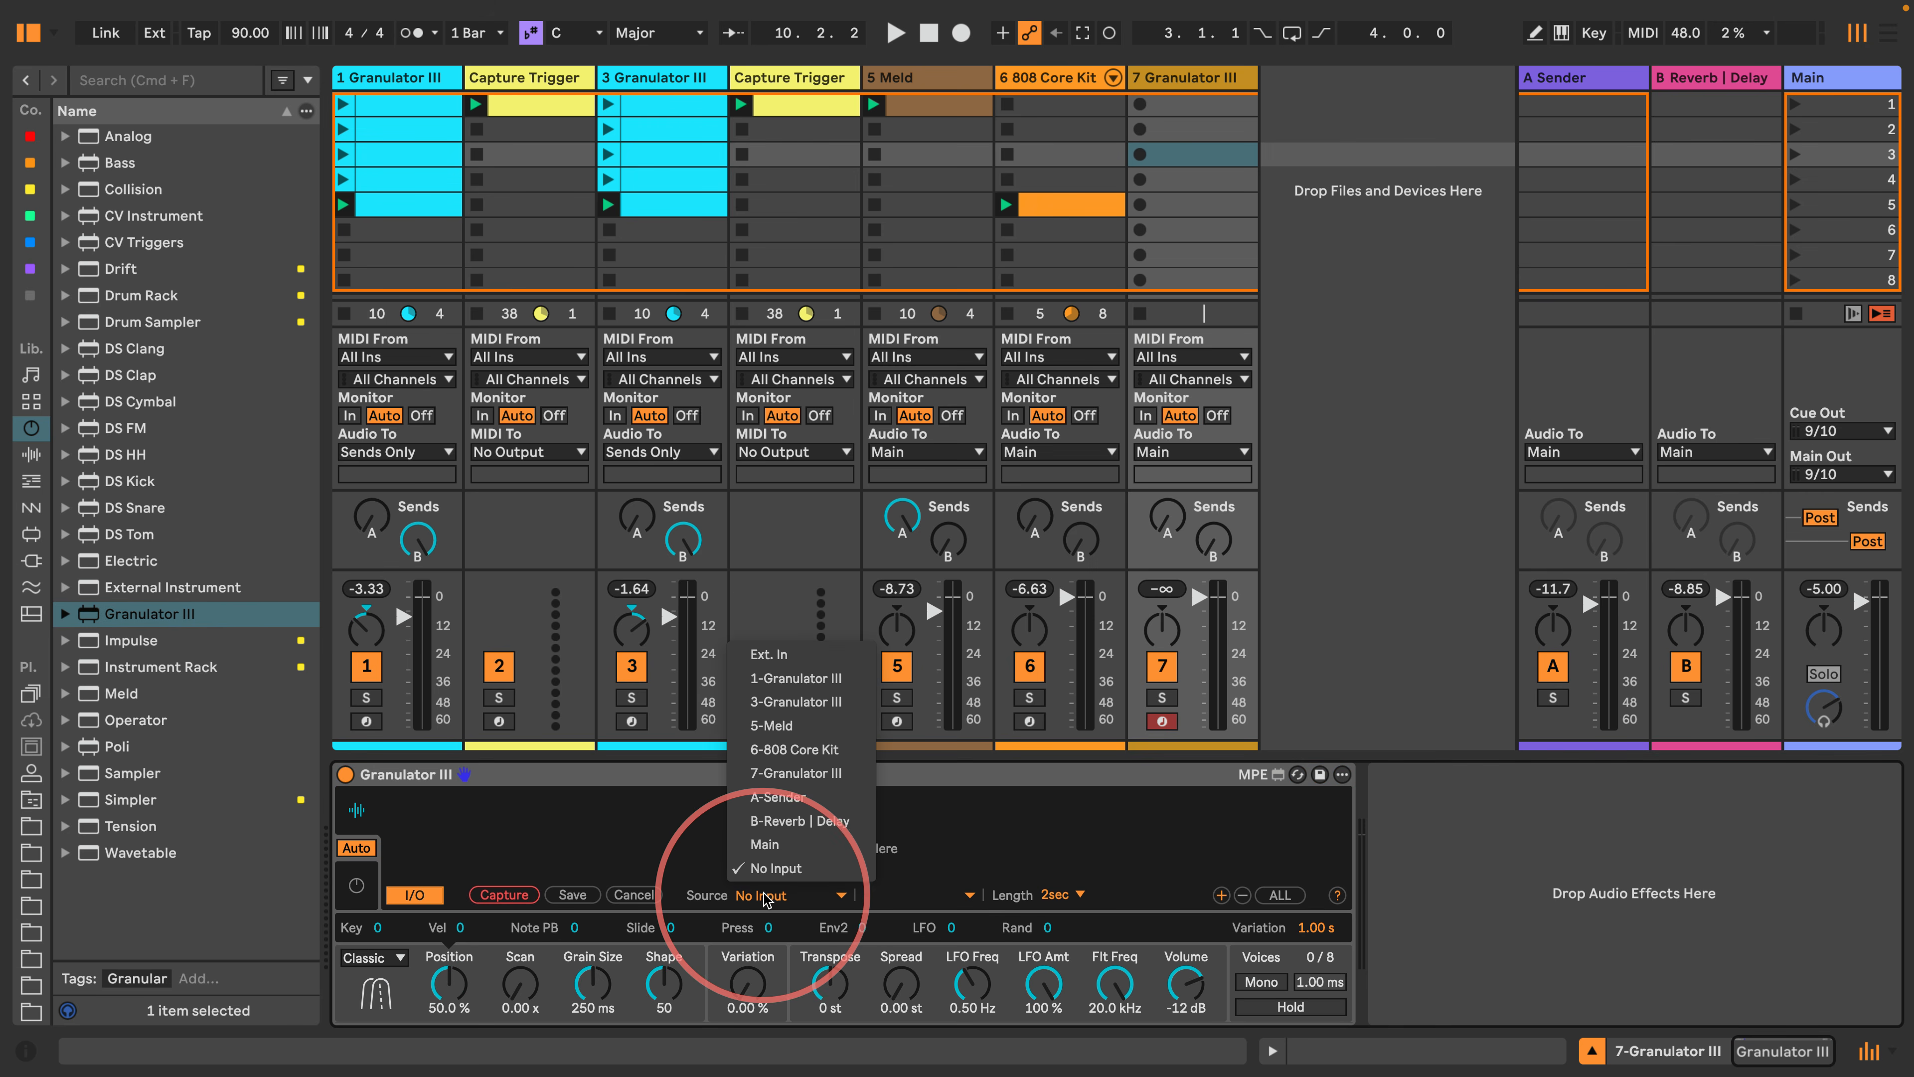
left_click(794, 749)
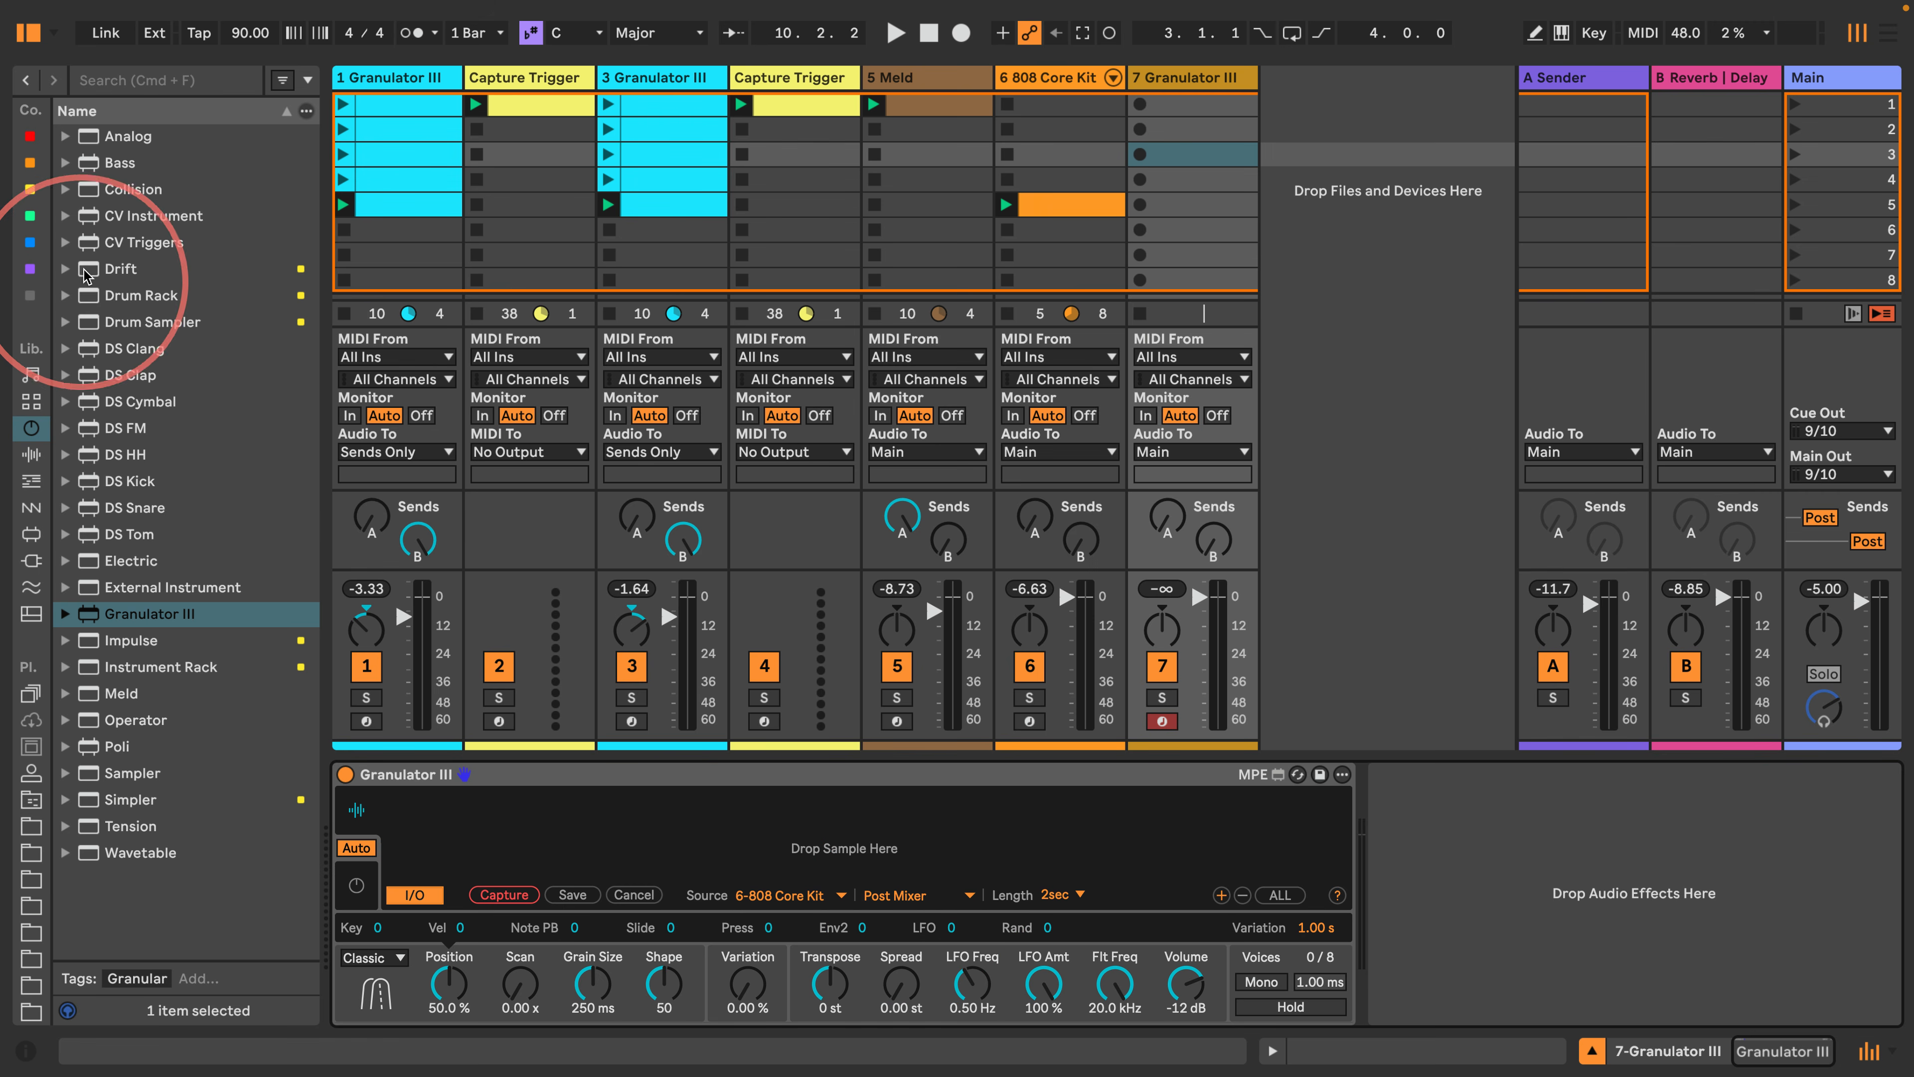
Add the Envelope MIDI effect in front of the new Granulator III on track 7.
left_click(30, 455)
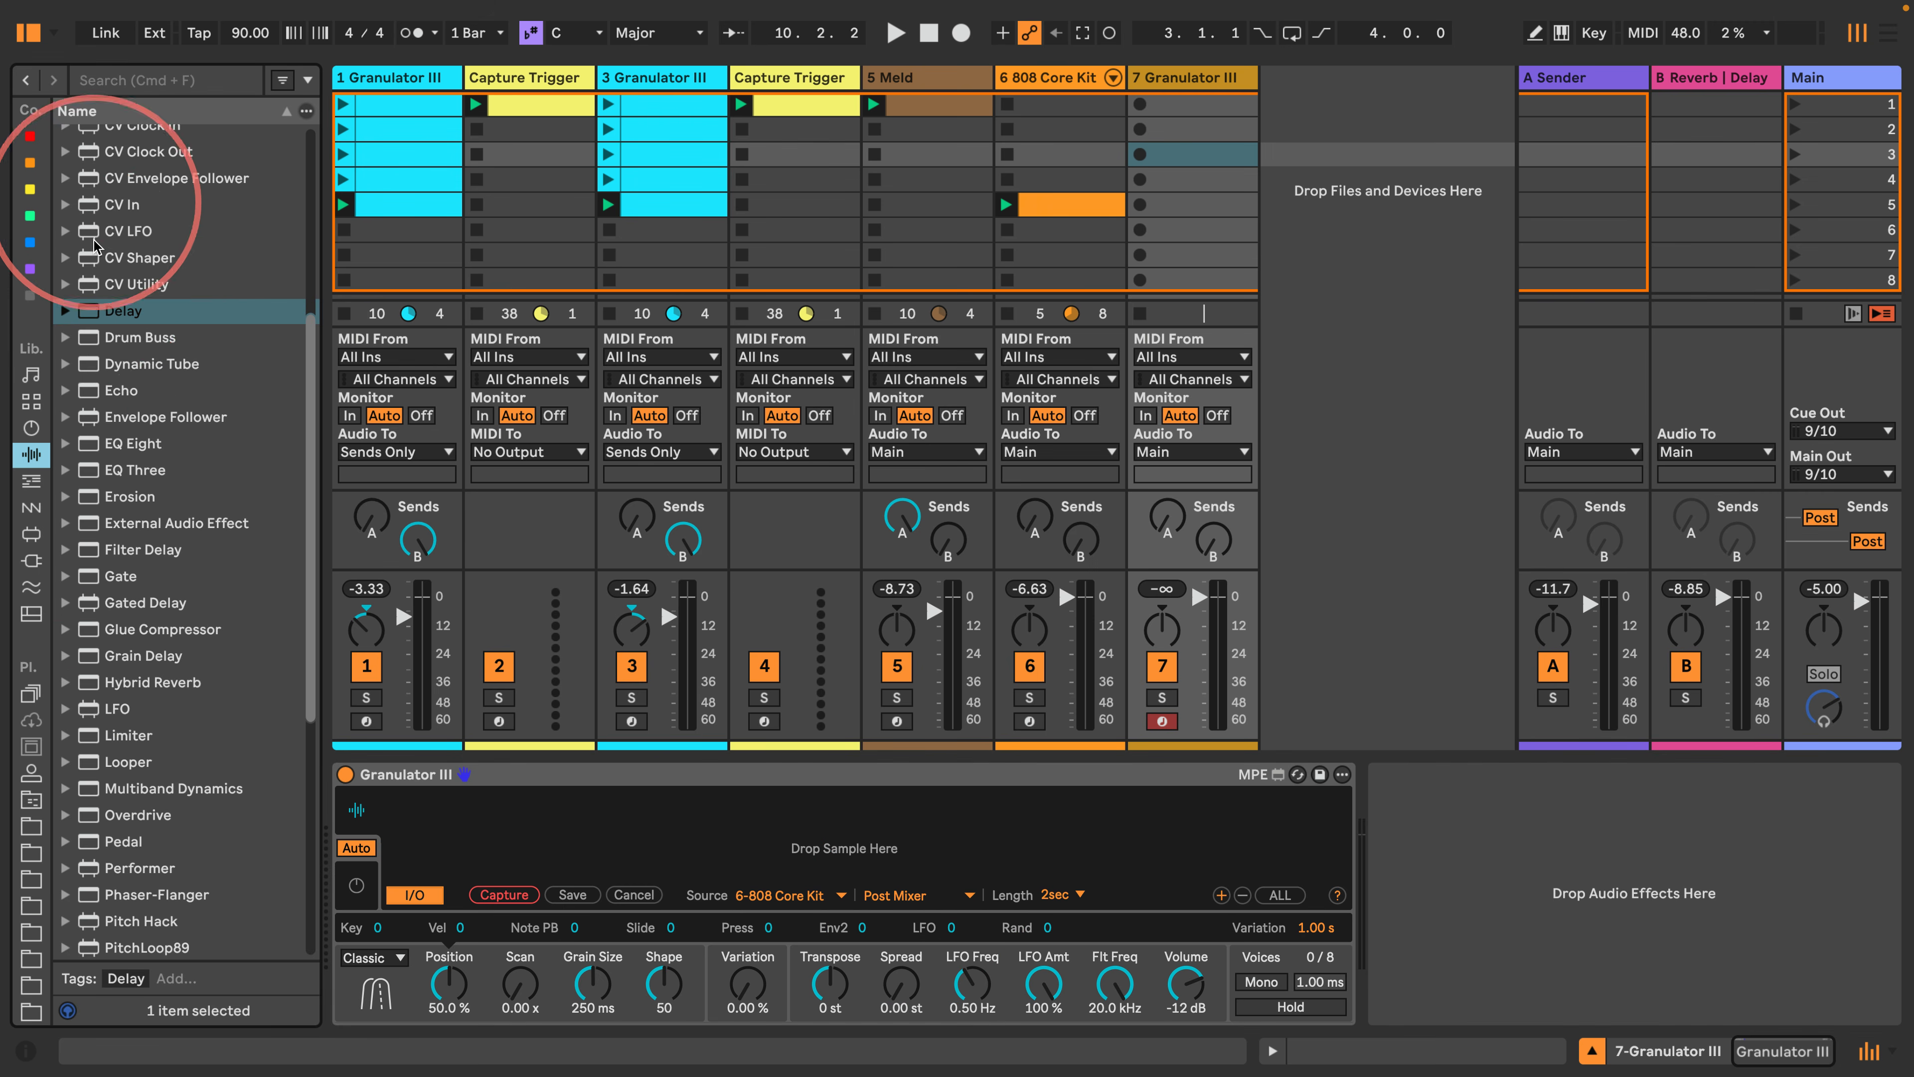
scroll(90, 226, "up", 3)
scroll(113, 347, "down", 2)
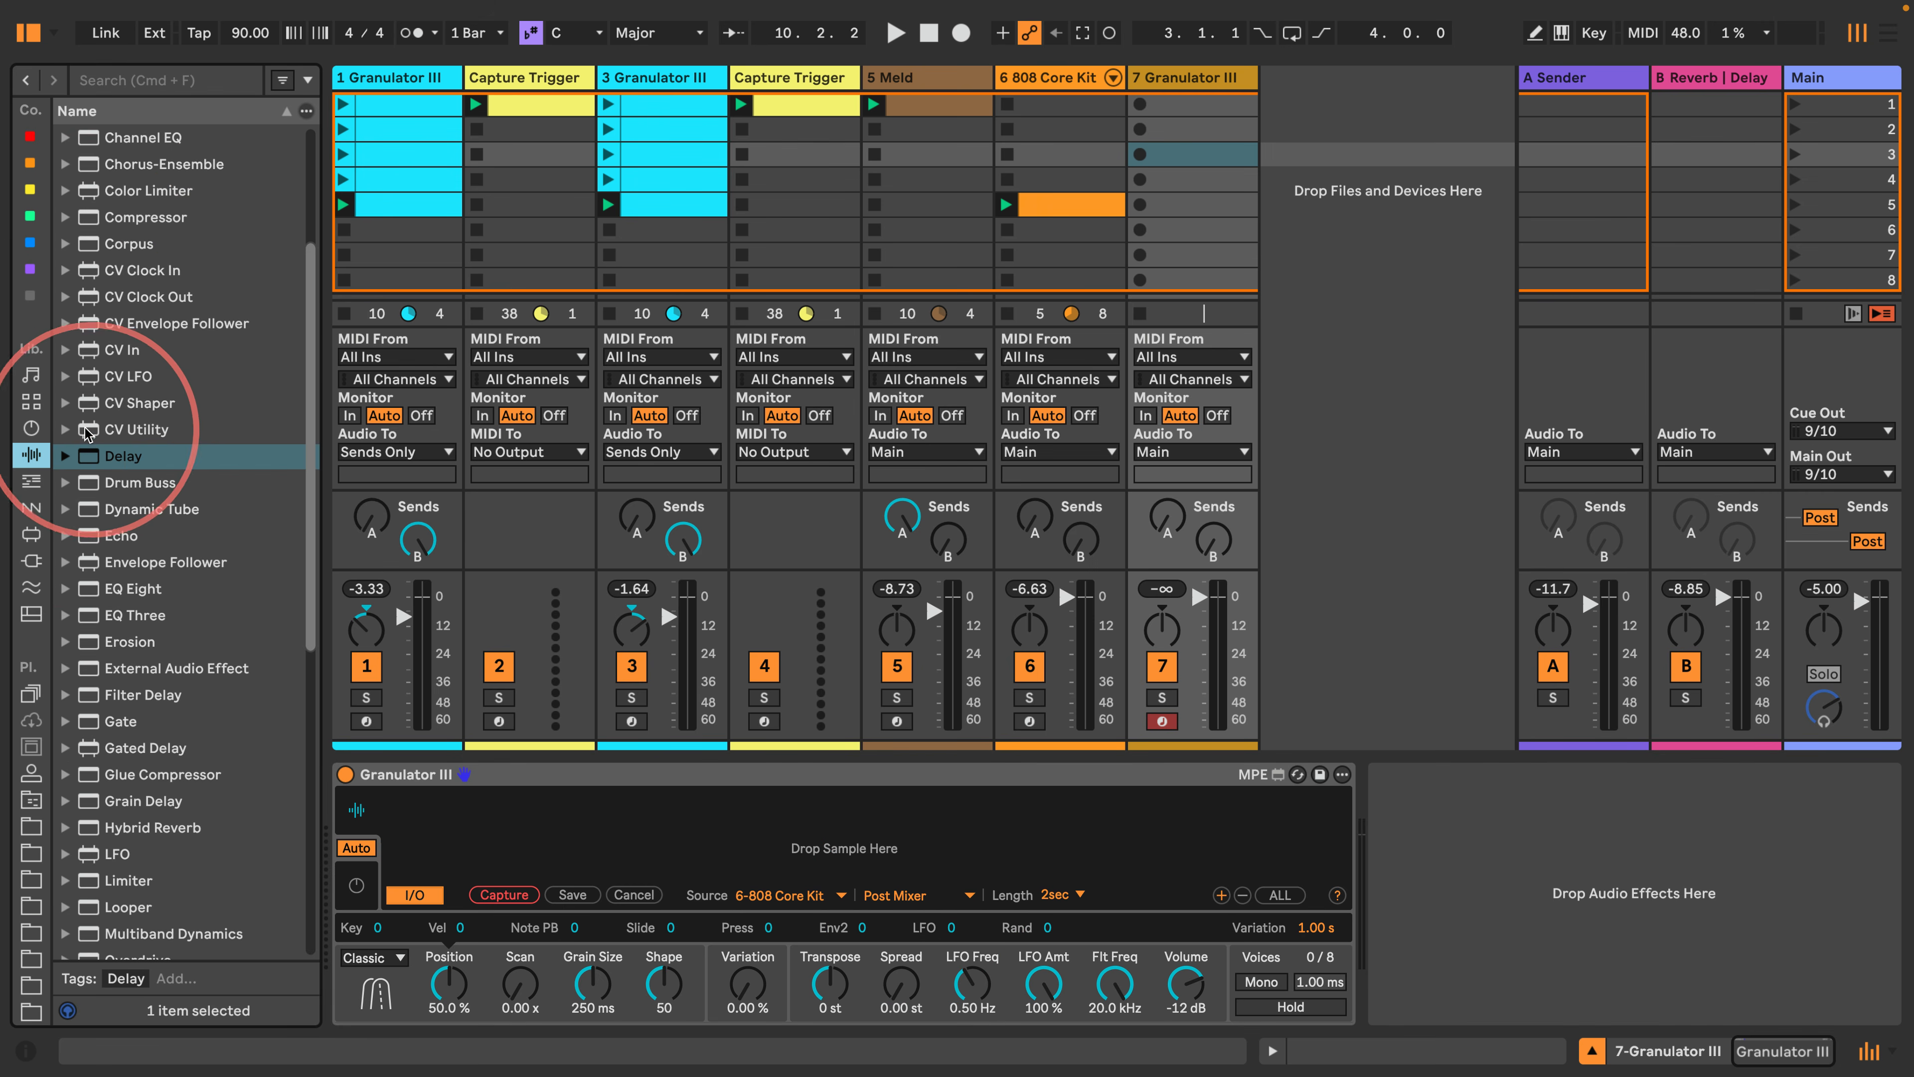
left_click(30, 480)
left_click_drag(103, 226, 1179, 151)
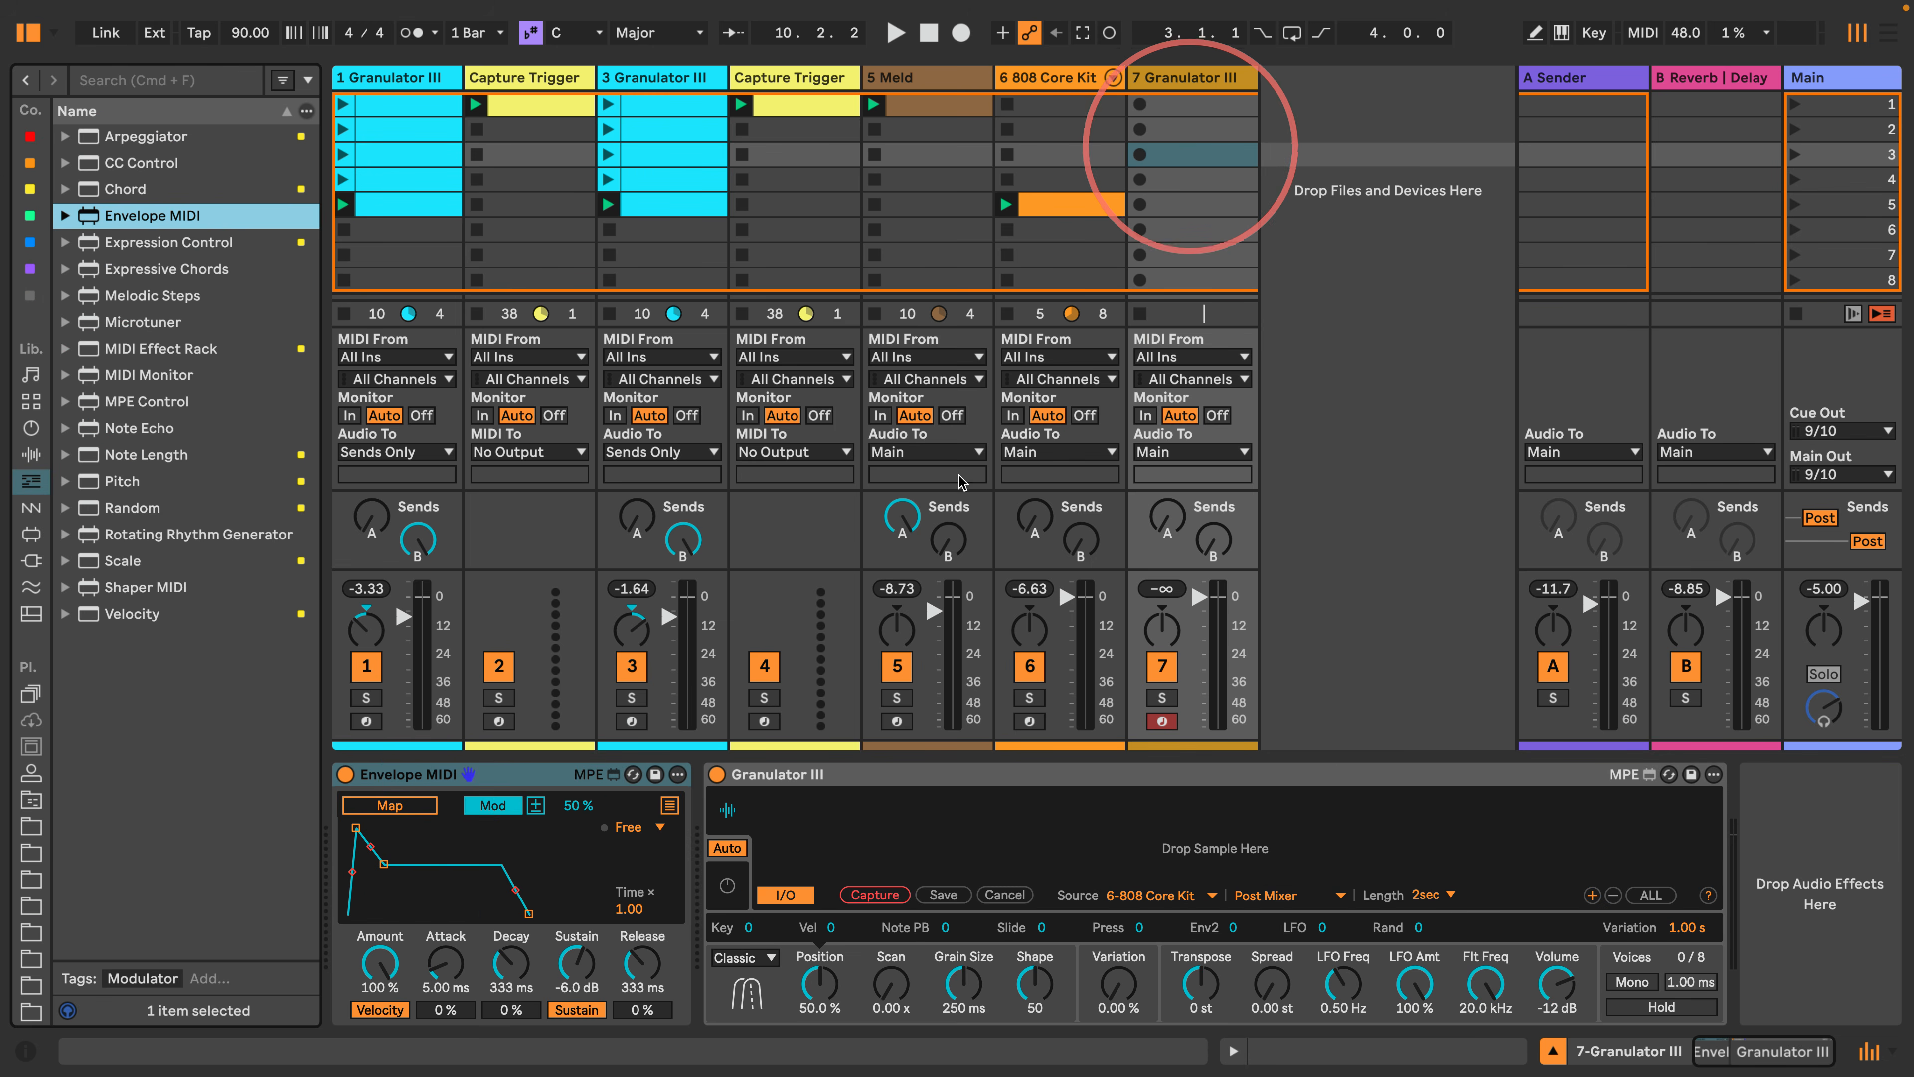
Set Envelope MIDI to Remote, attack 0.10 ms, decay 1.00 ms, sustain 0.0 dB, release 1.00 ms, Velocity off, and map it to Capture.
left_click(493, 805)
left_click_drag(454, 965, 455, 1051)
left_click_drag(514, 969, 516, 1059)
left_click_drag(572, 967, 625, 737)
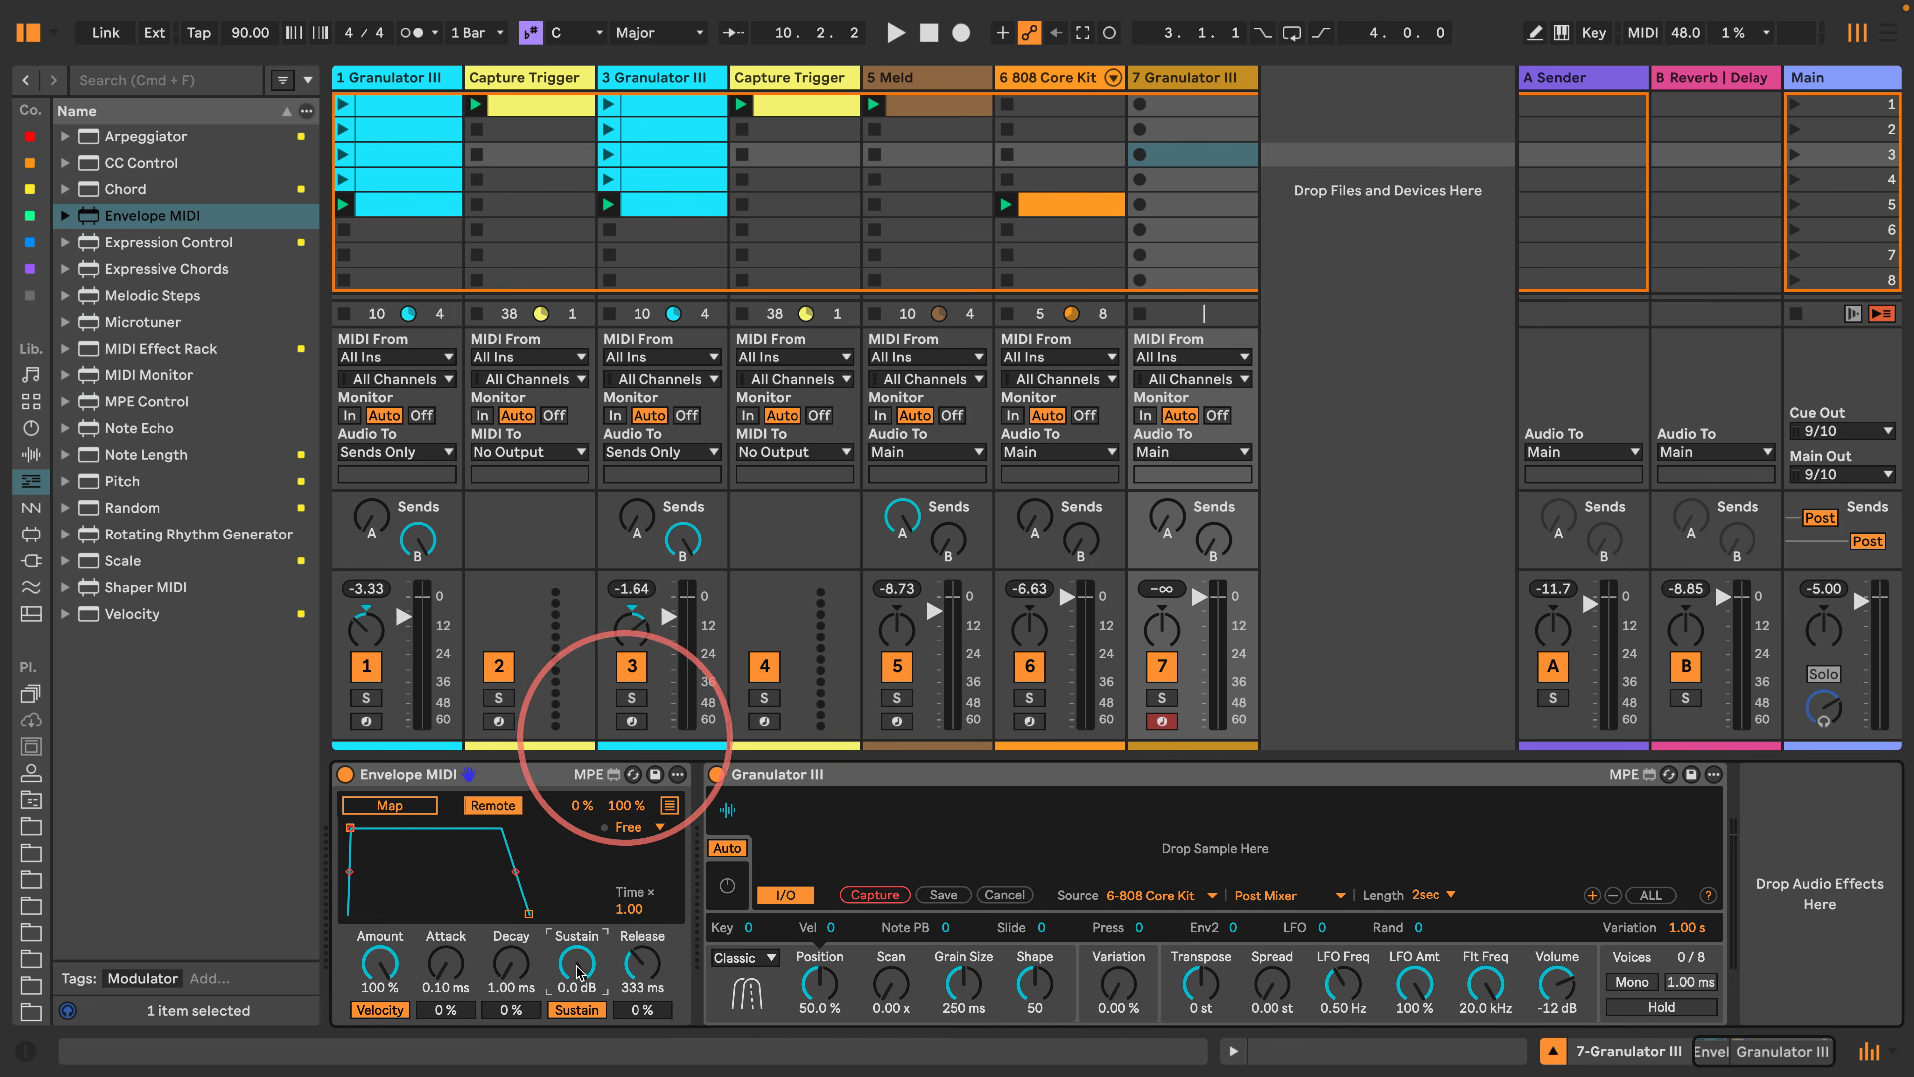
left_click_drag(642, 967, 644, 1036)
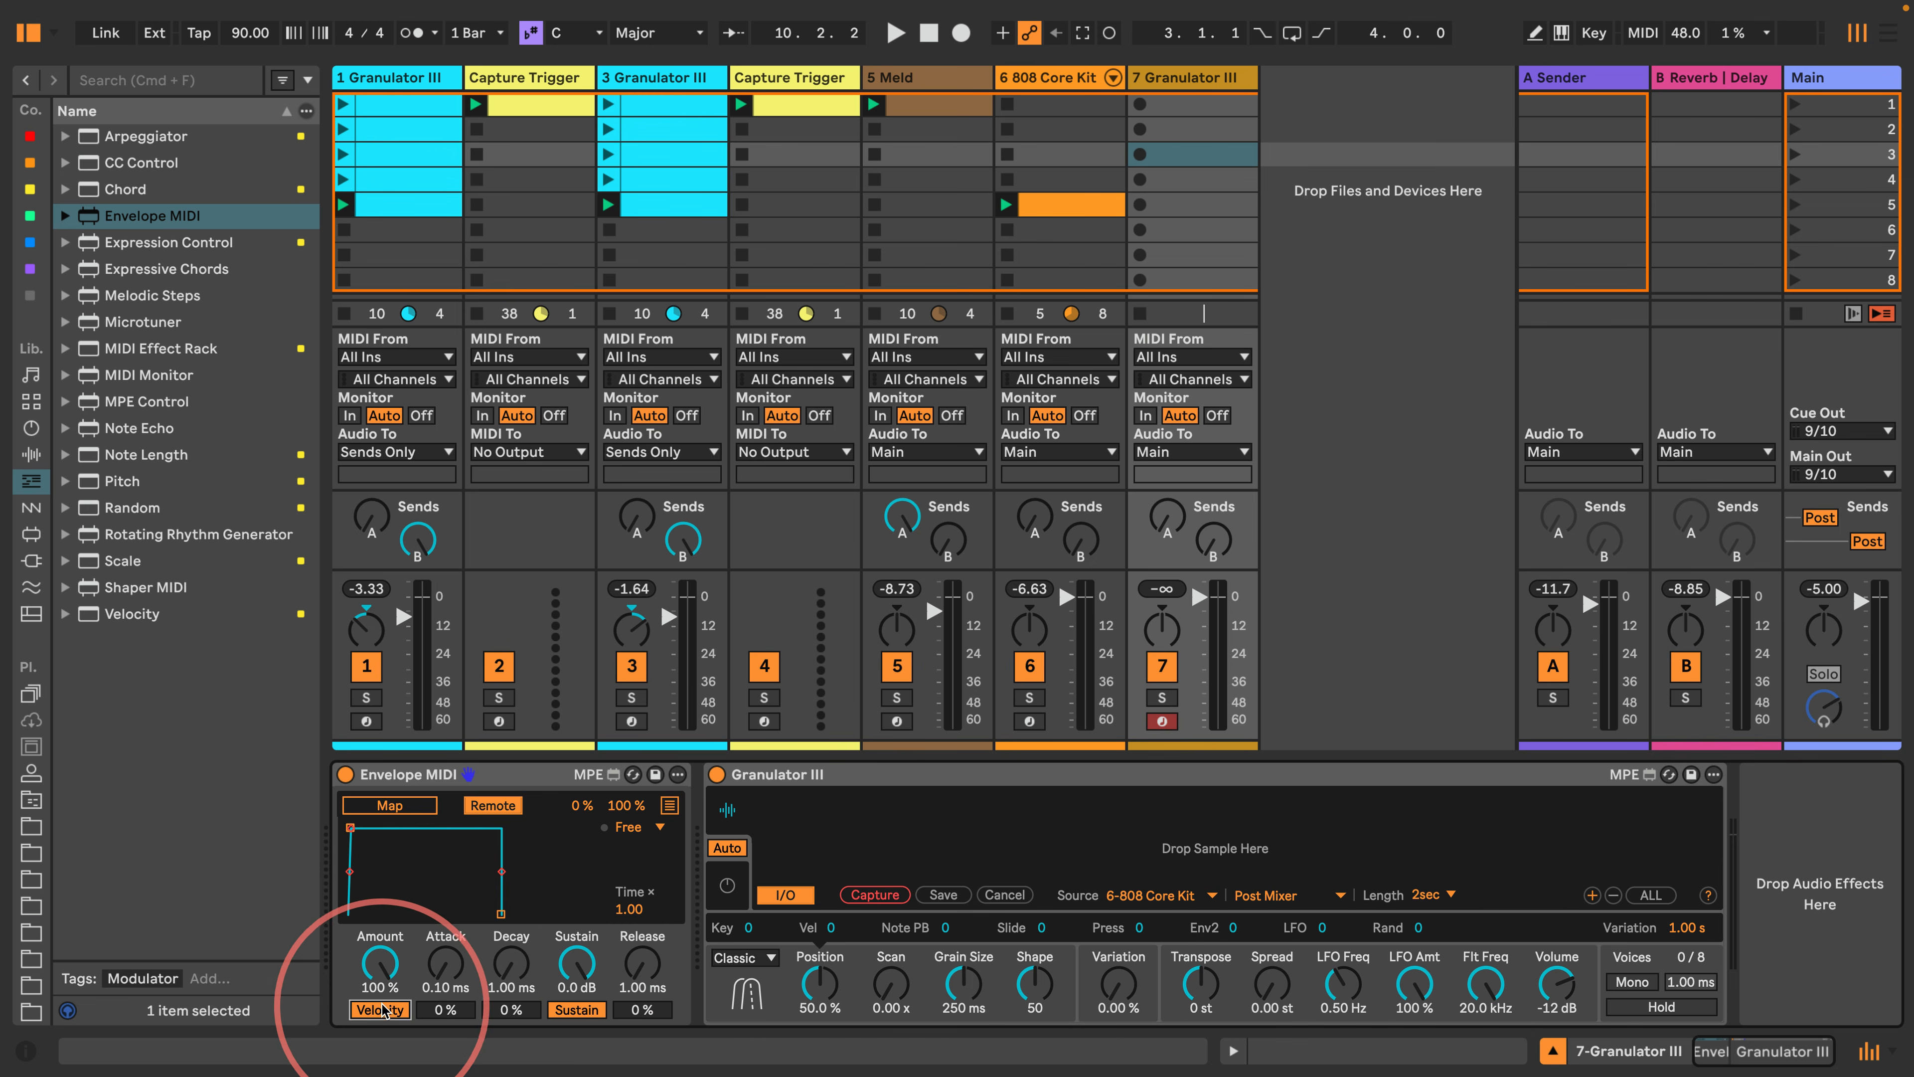
left_click(390, 805)
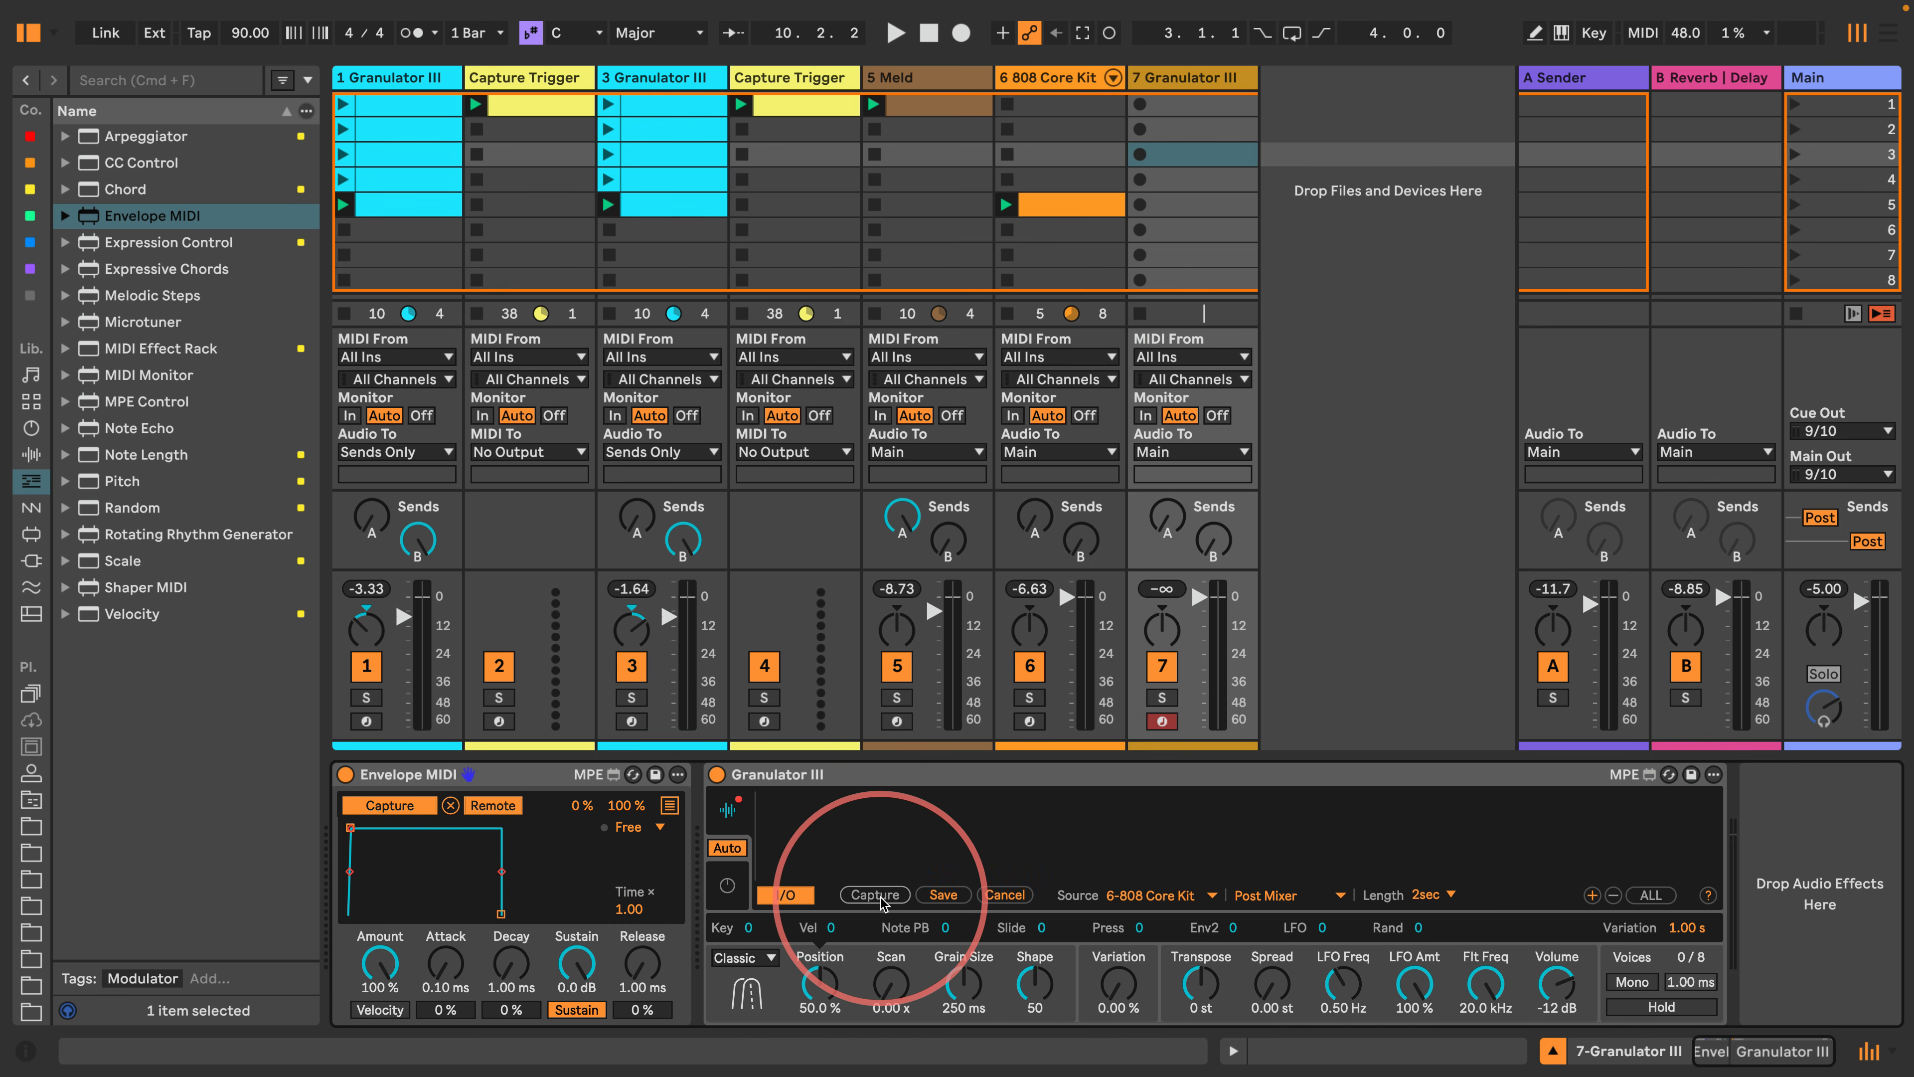
Create a one-bar clip in track 7's fifth slot with a C3 note held for the whole bar, and launch it.
left_click(1193, 206)
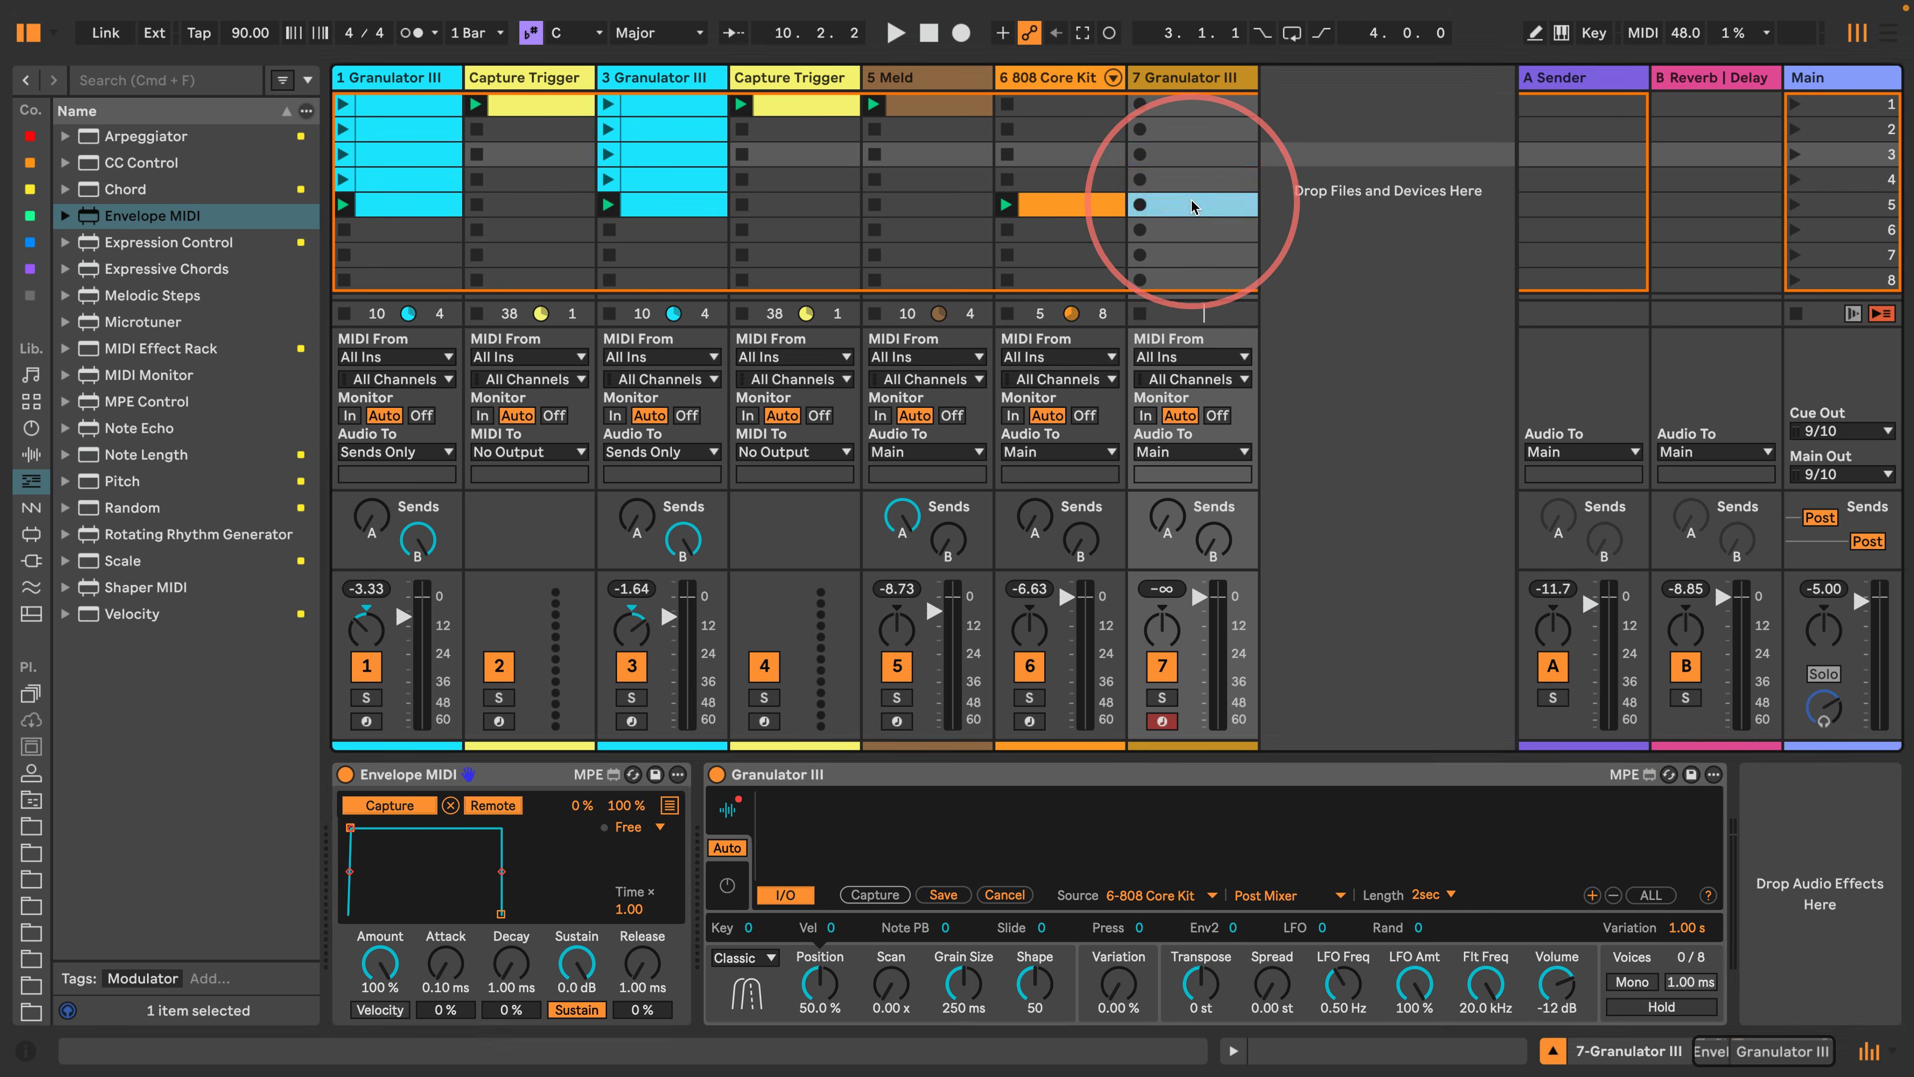
double_click(1193, 205)
double_click(930, 894)
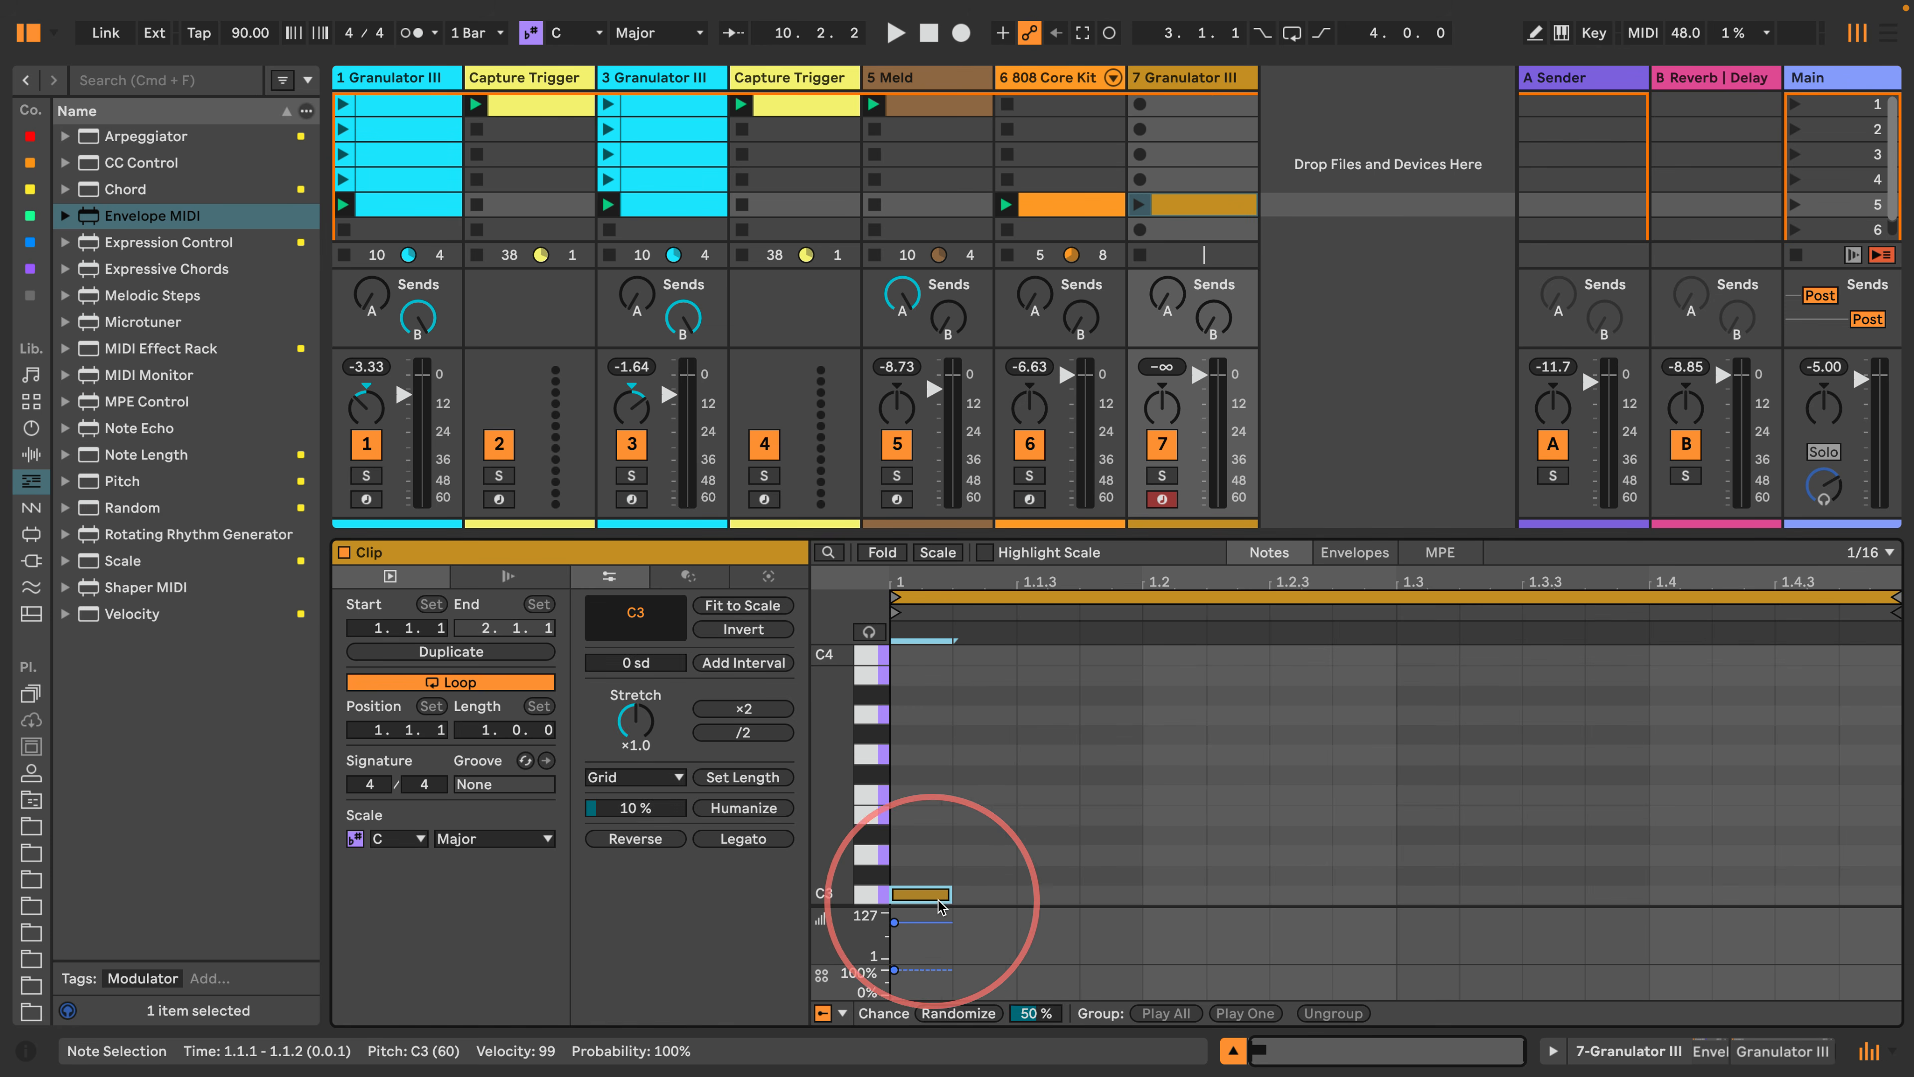
left_click_drag(940, 904, 1892, 894)
left_click(1145, 213)
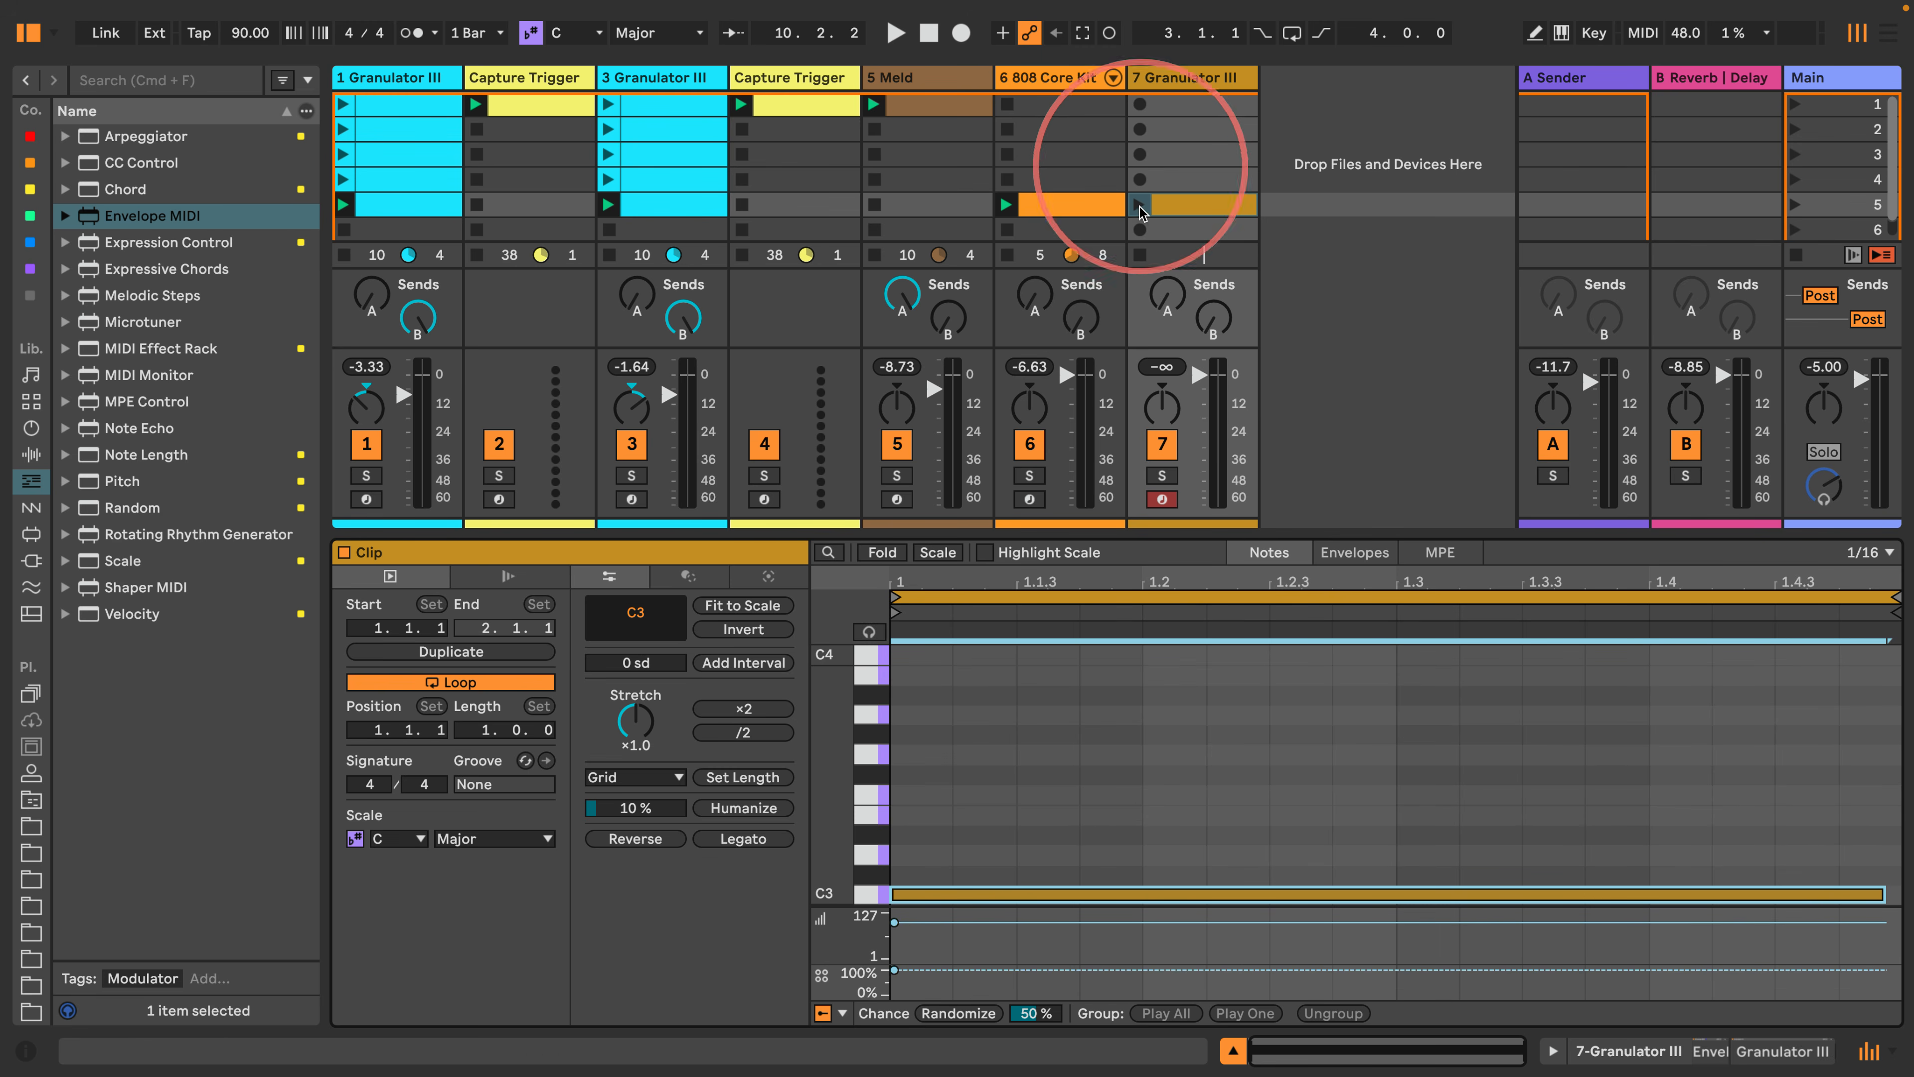
left_click(1145, 214)
Set track 7's Granulator III to Position 0.00 % and Grain Size 2.00 s, and solo the track.
double_click(1178, 80)
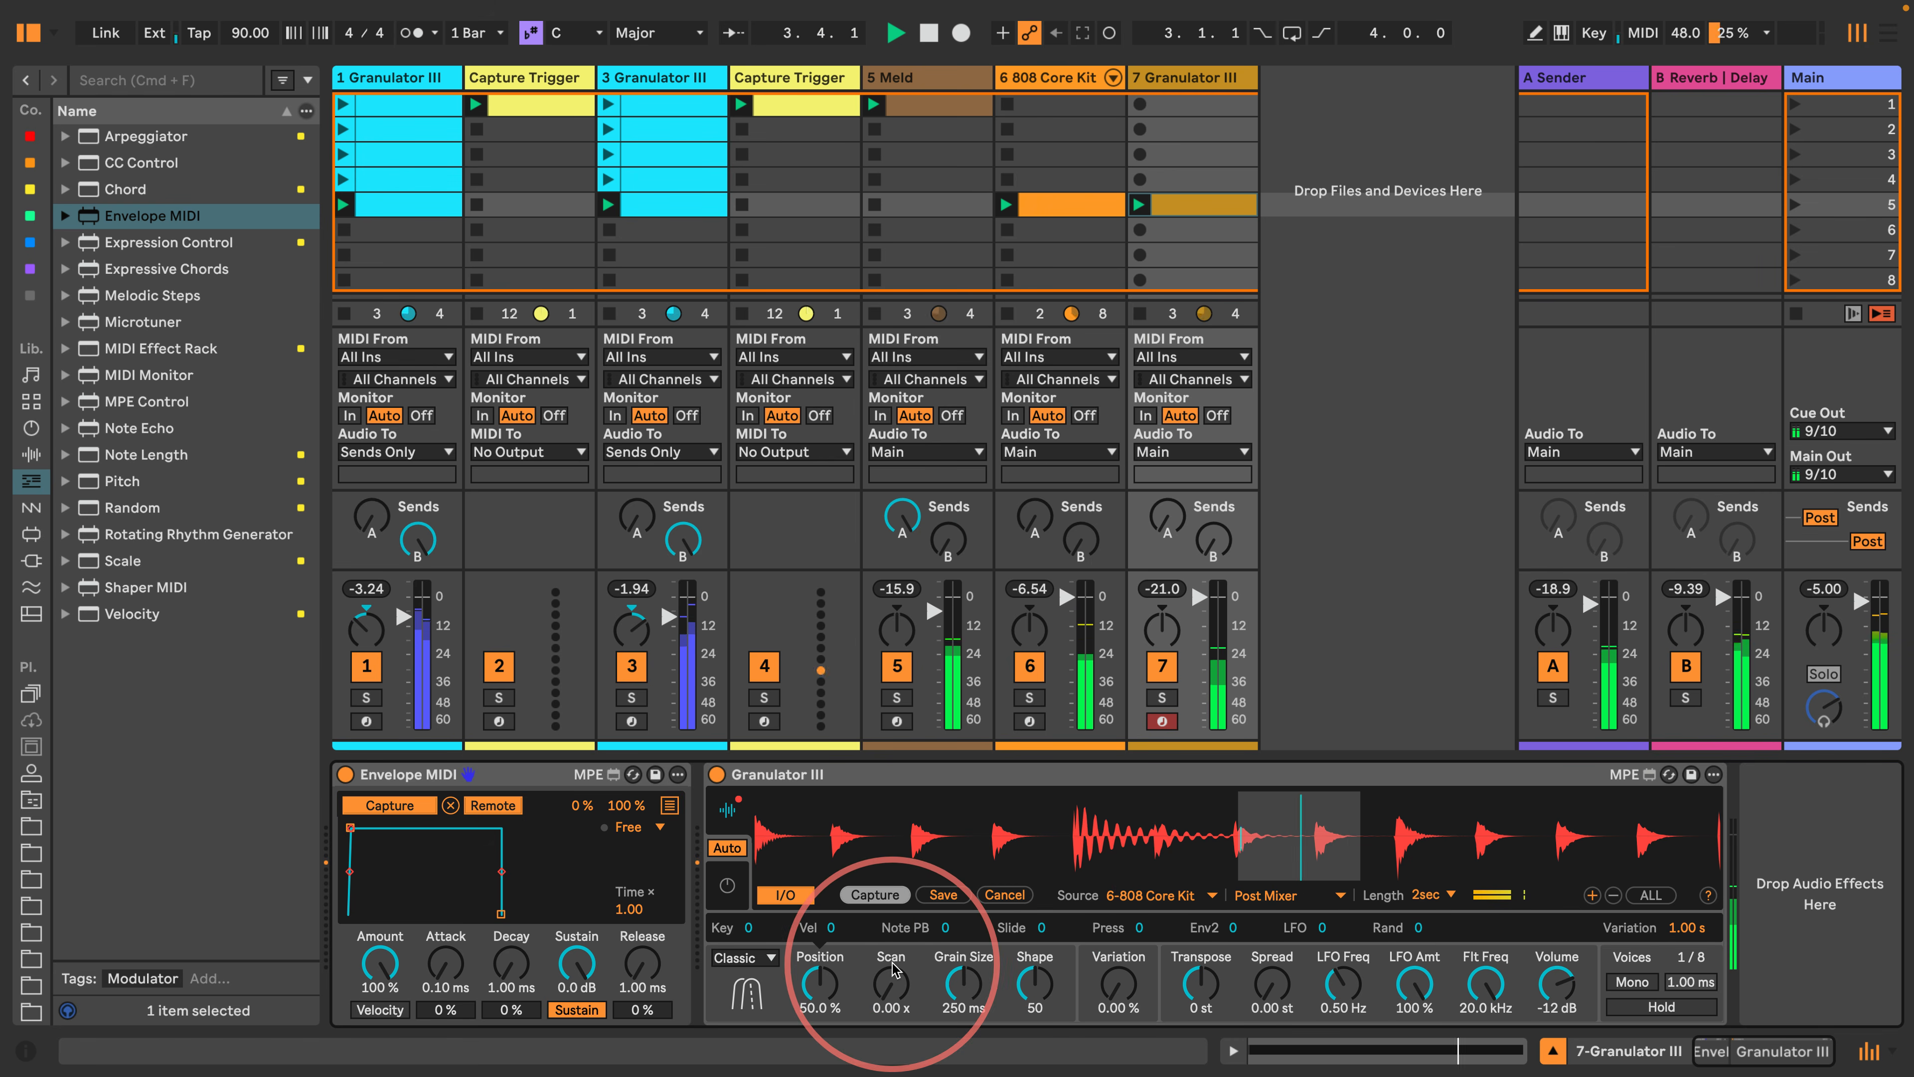
left_click_drag(816, 986, 816, 1059)
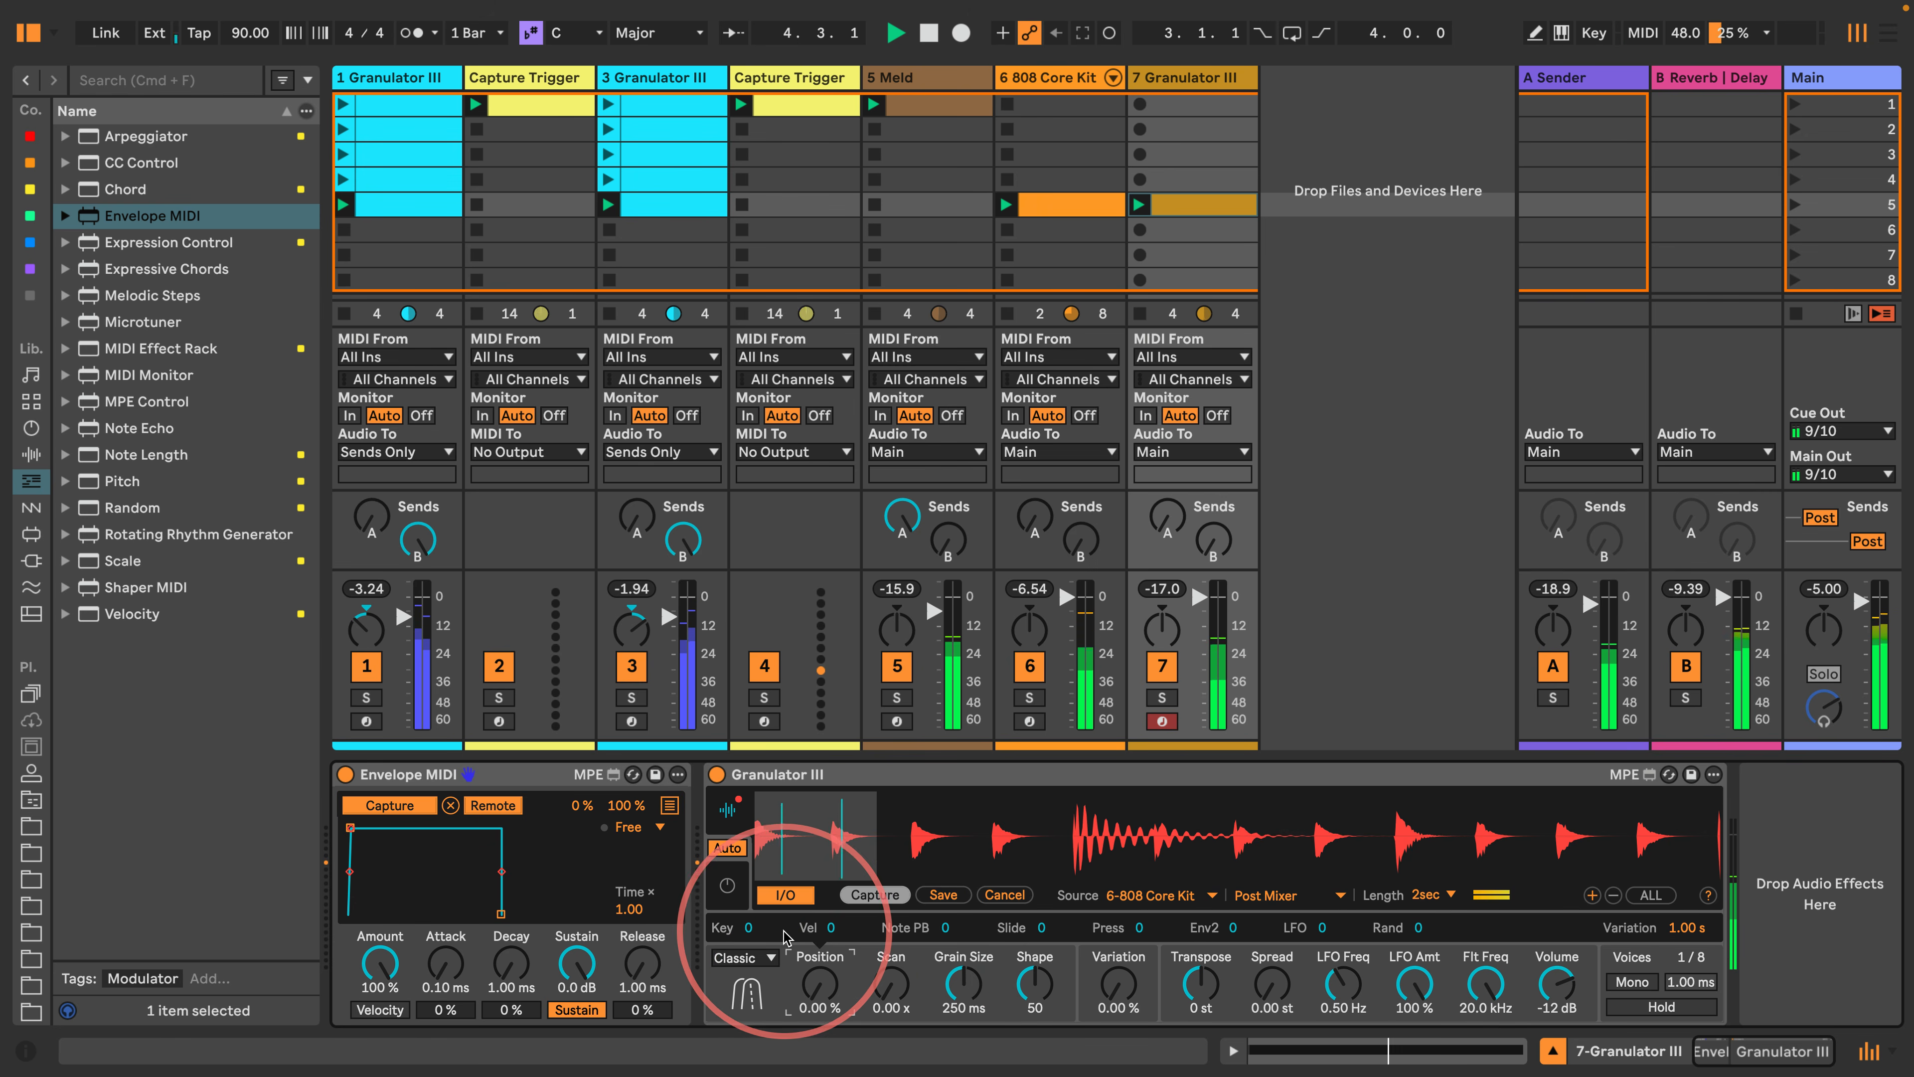
left_click_drag(964, 977, 1016, 790)
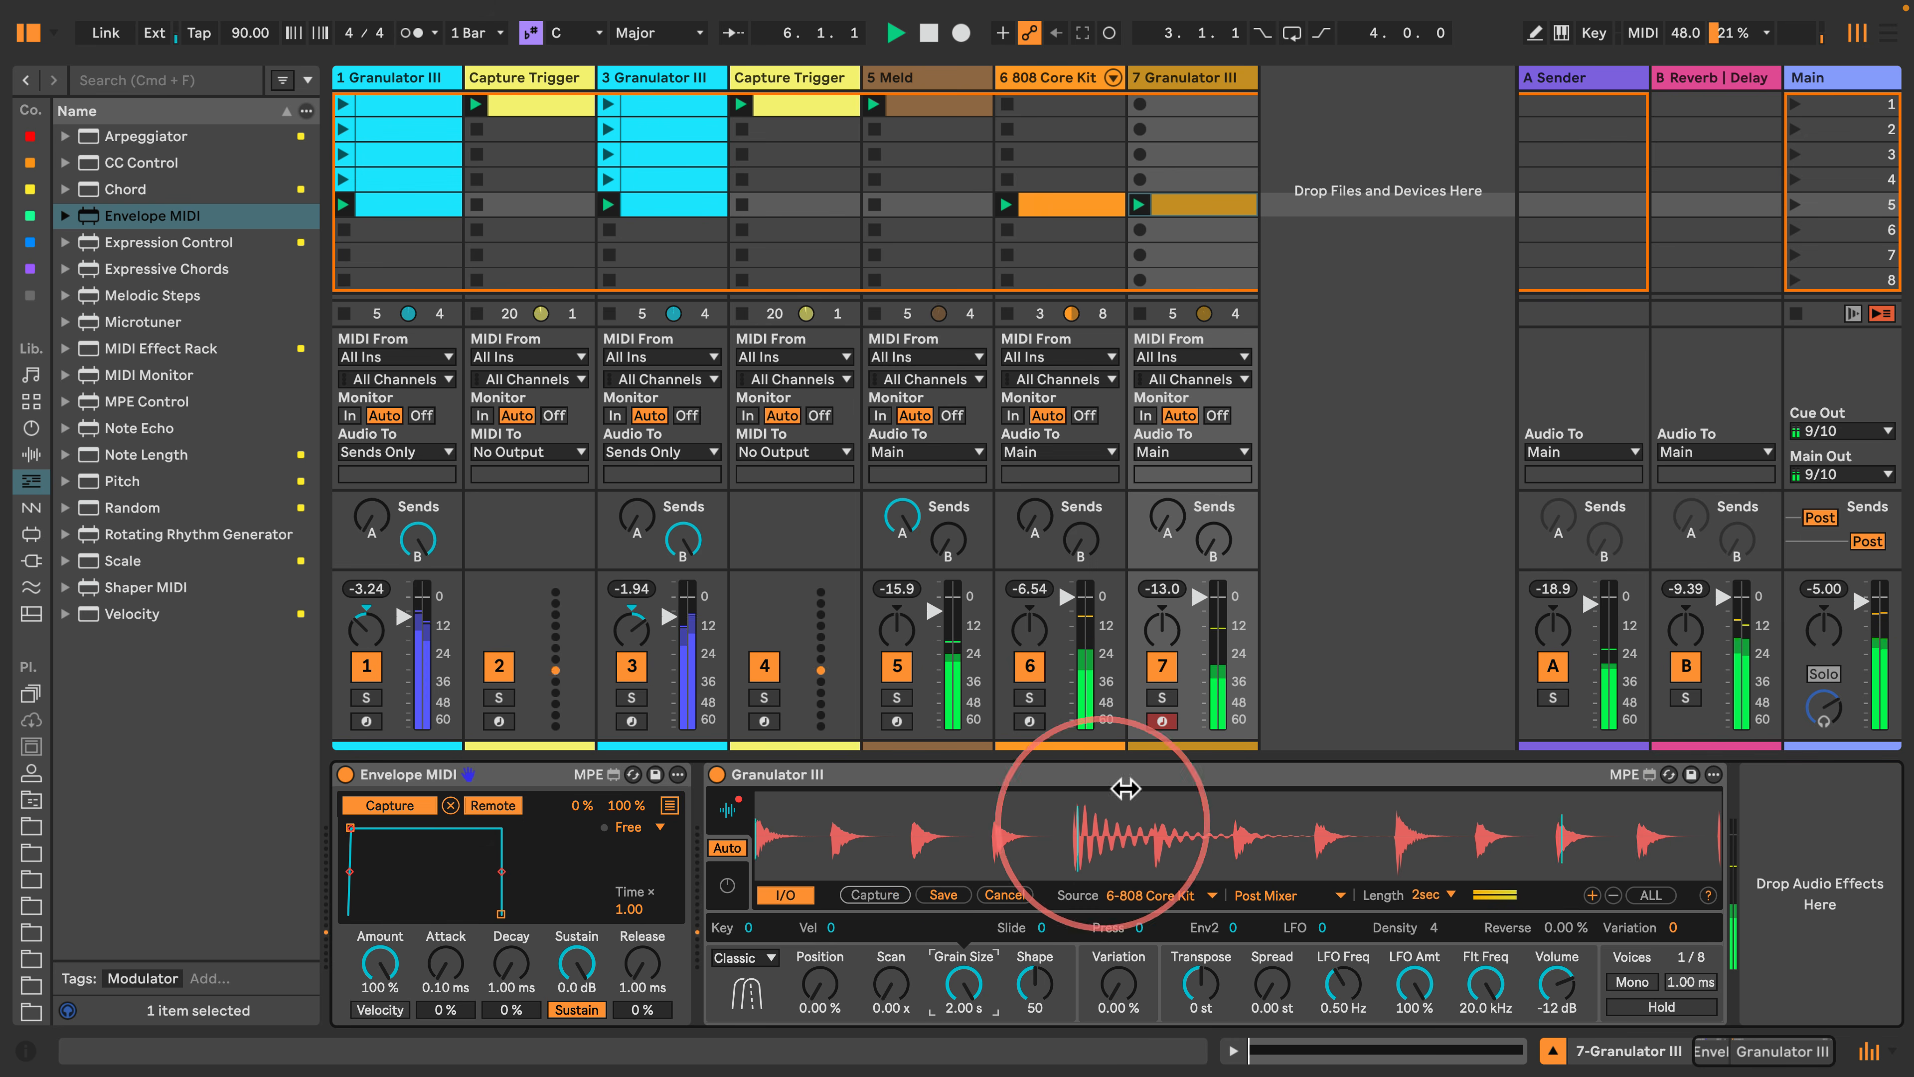
left_click(1161, 698)
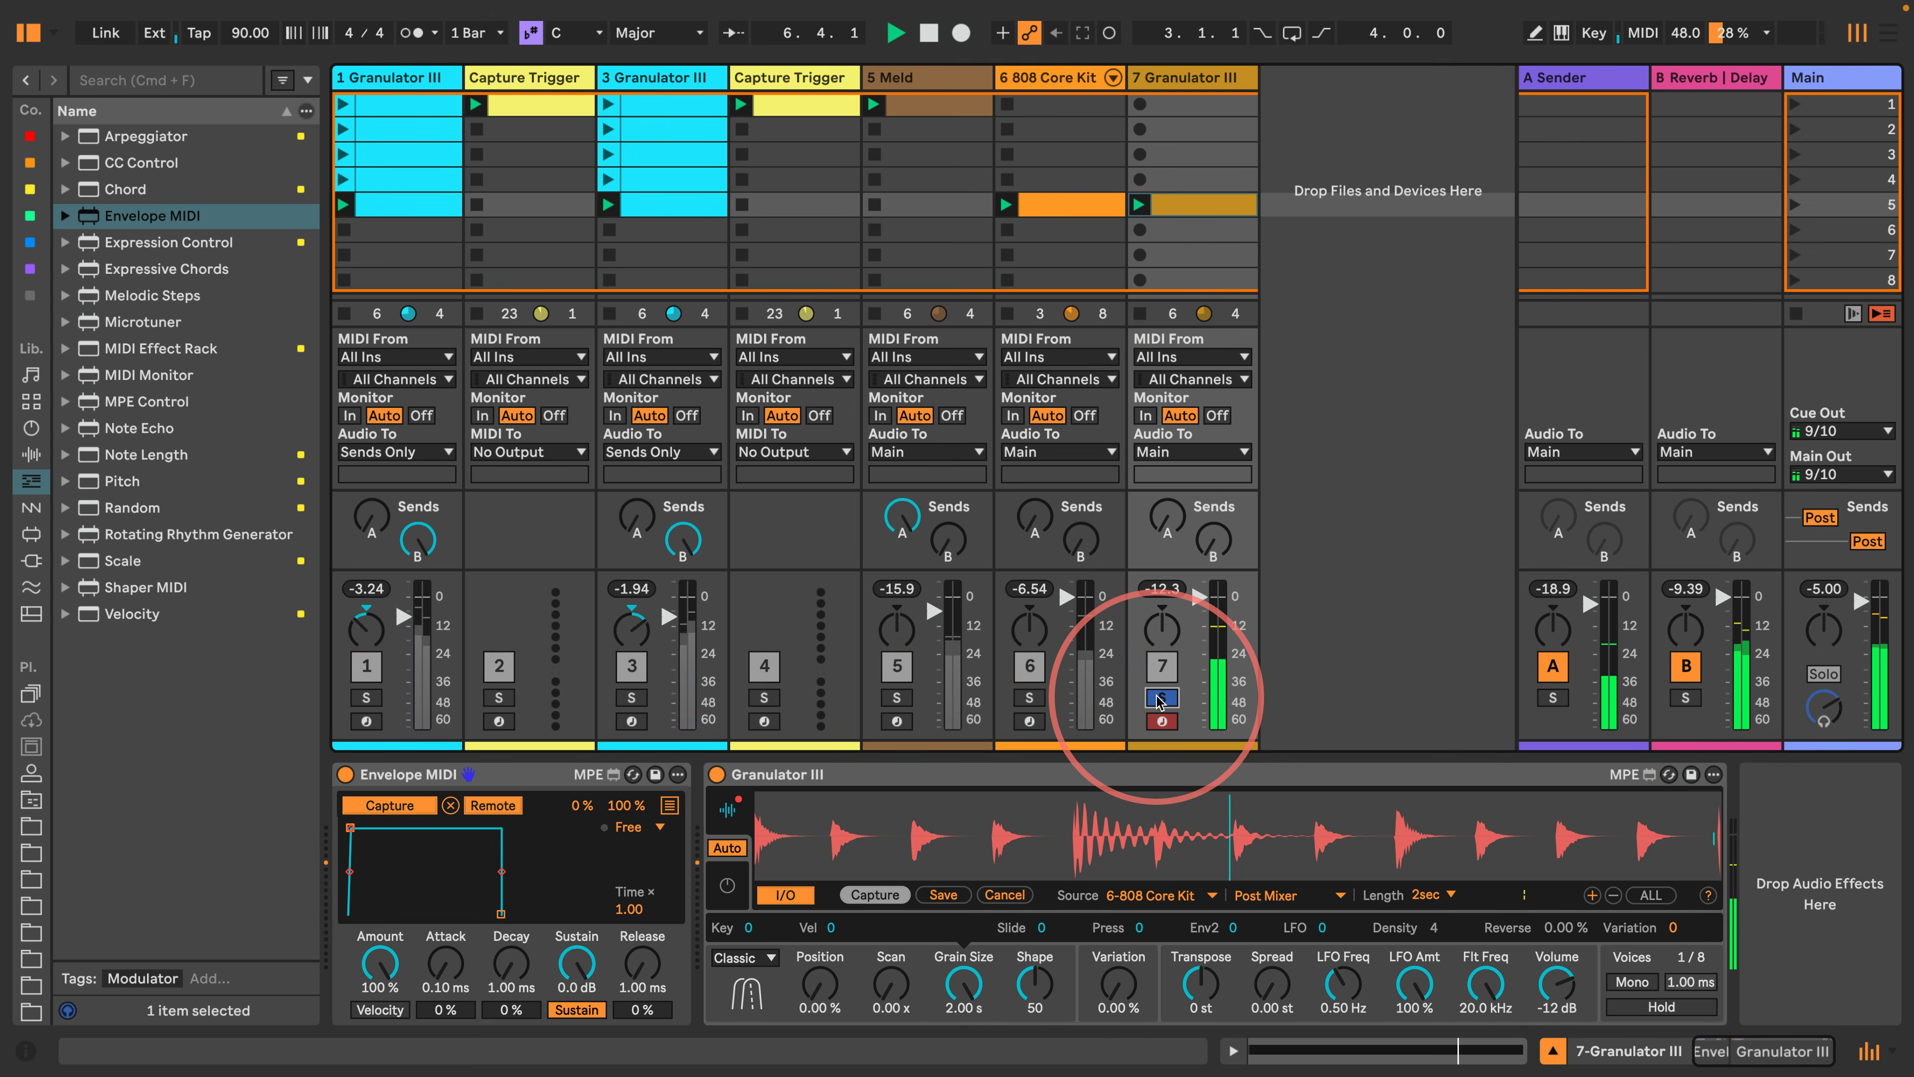
Browse the 808 Core Kit's routing points and change Granulator III's capture tap to Post FX.
left_click(1272, 895)
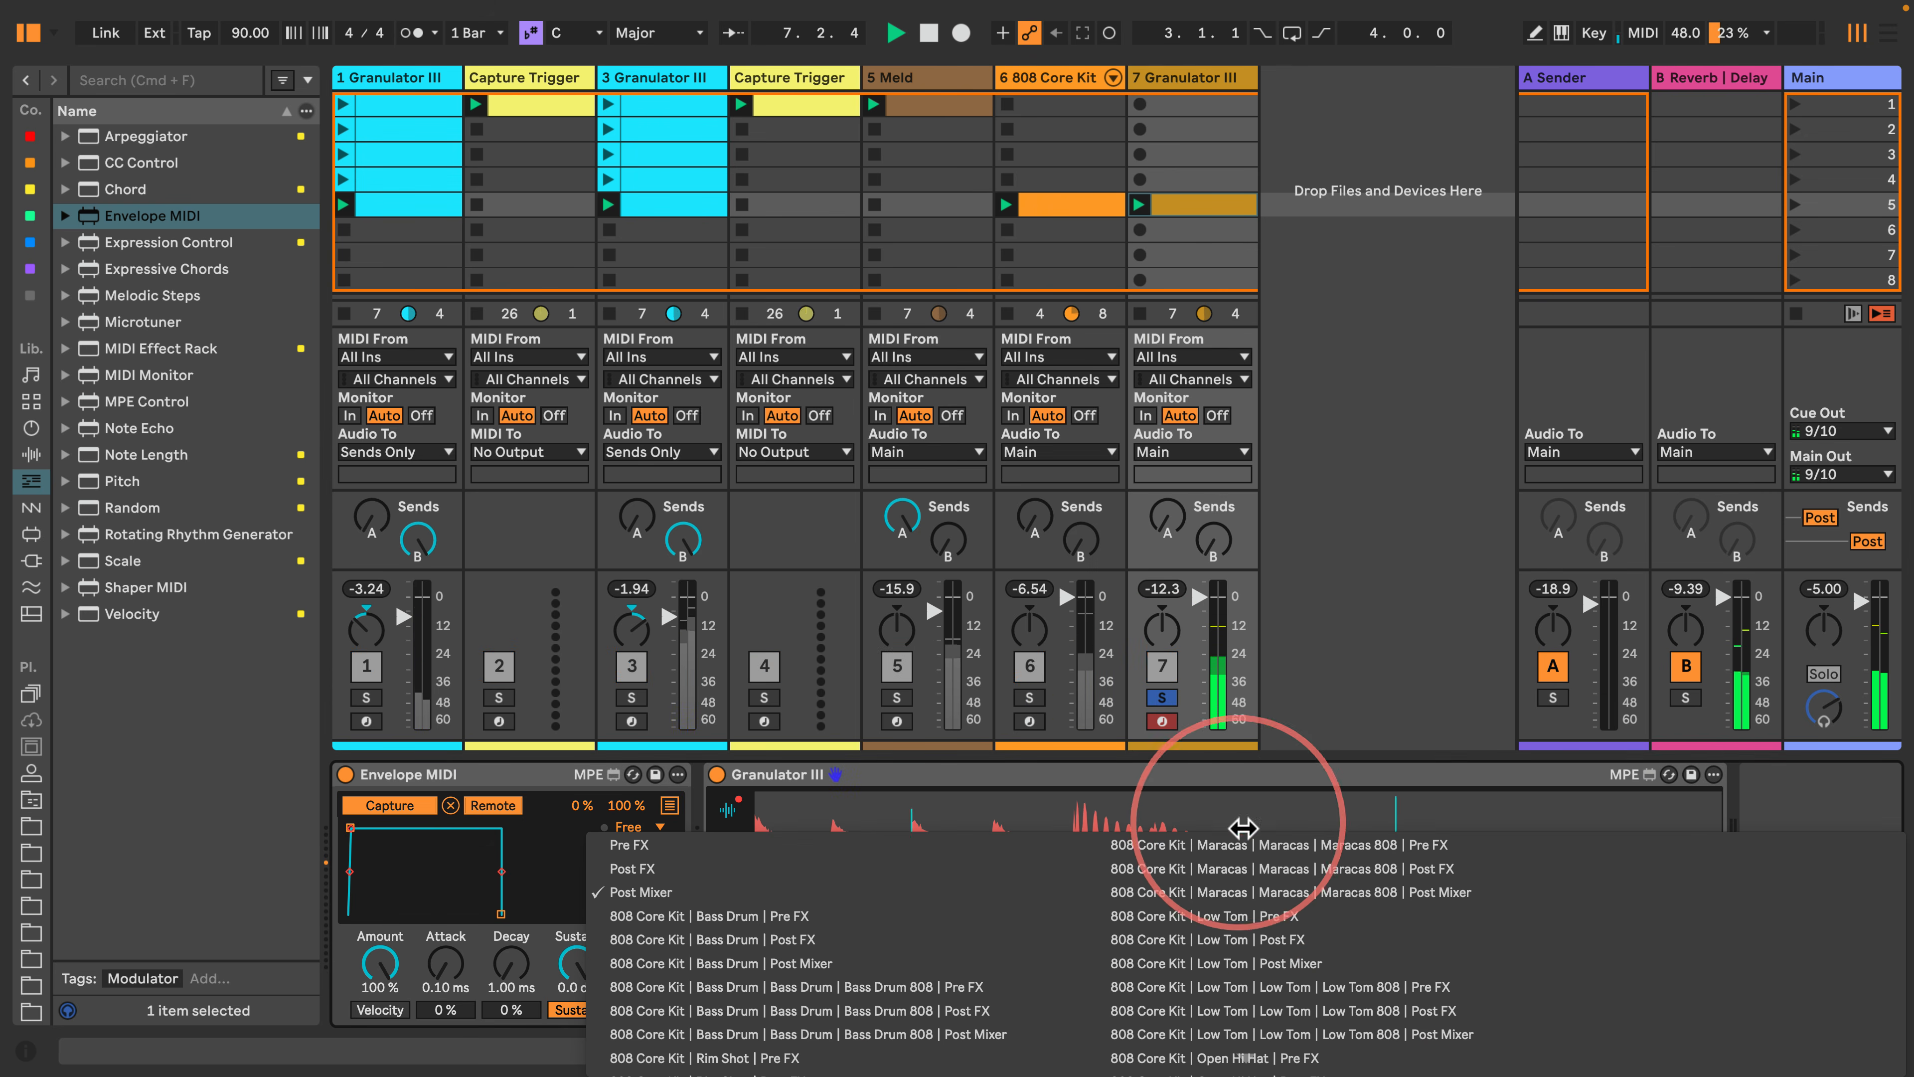
left_click(1274, 897)
left_click(1272, 896)
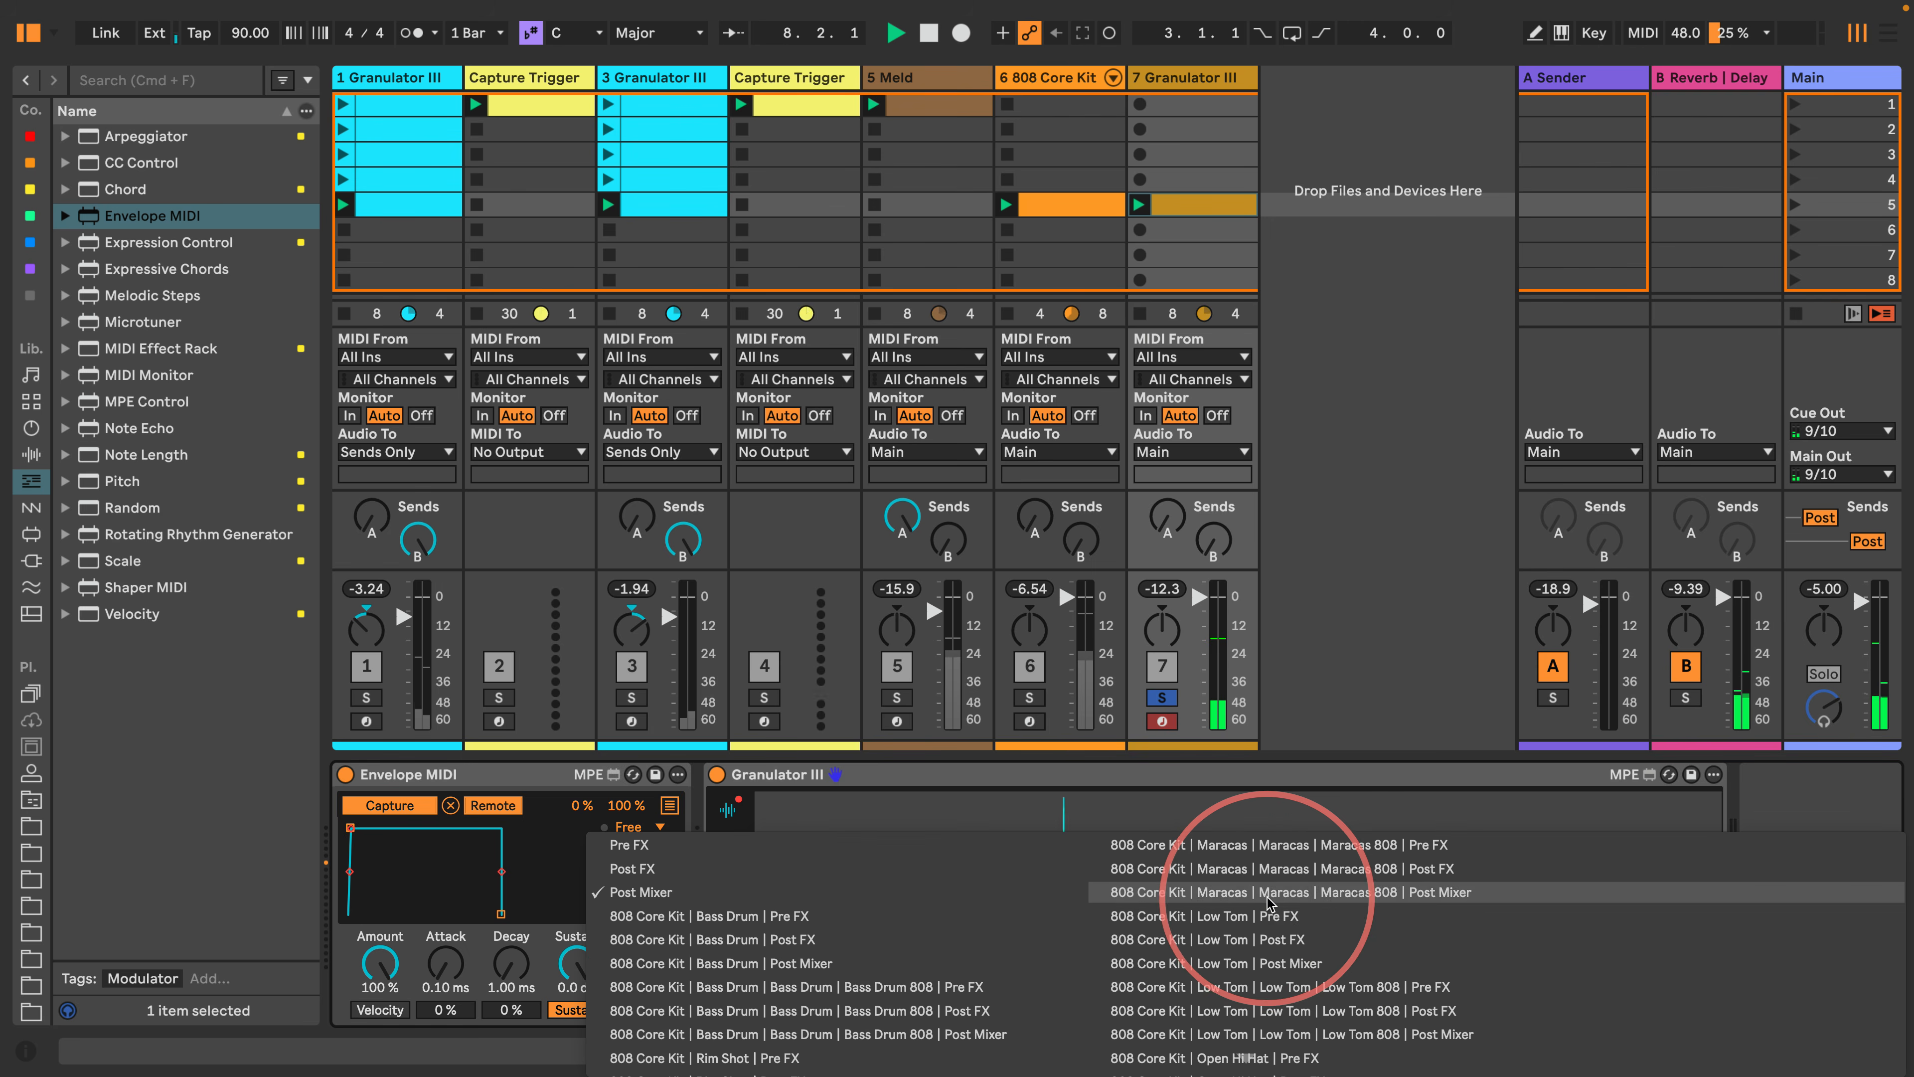
scroll(1232, 912, "down", 10)
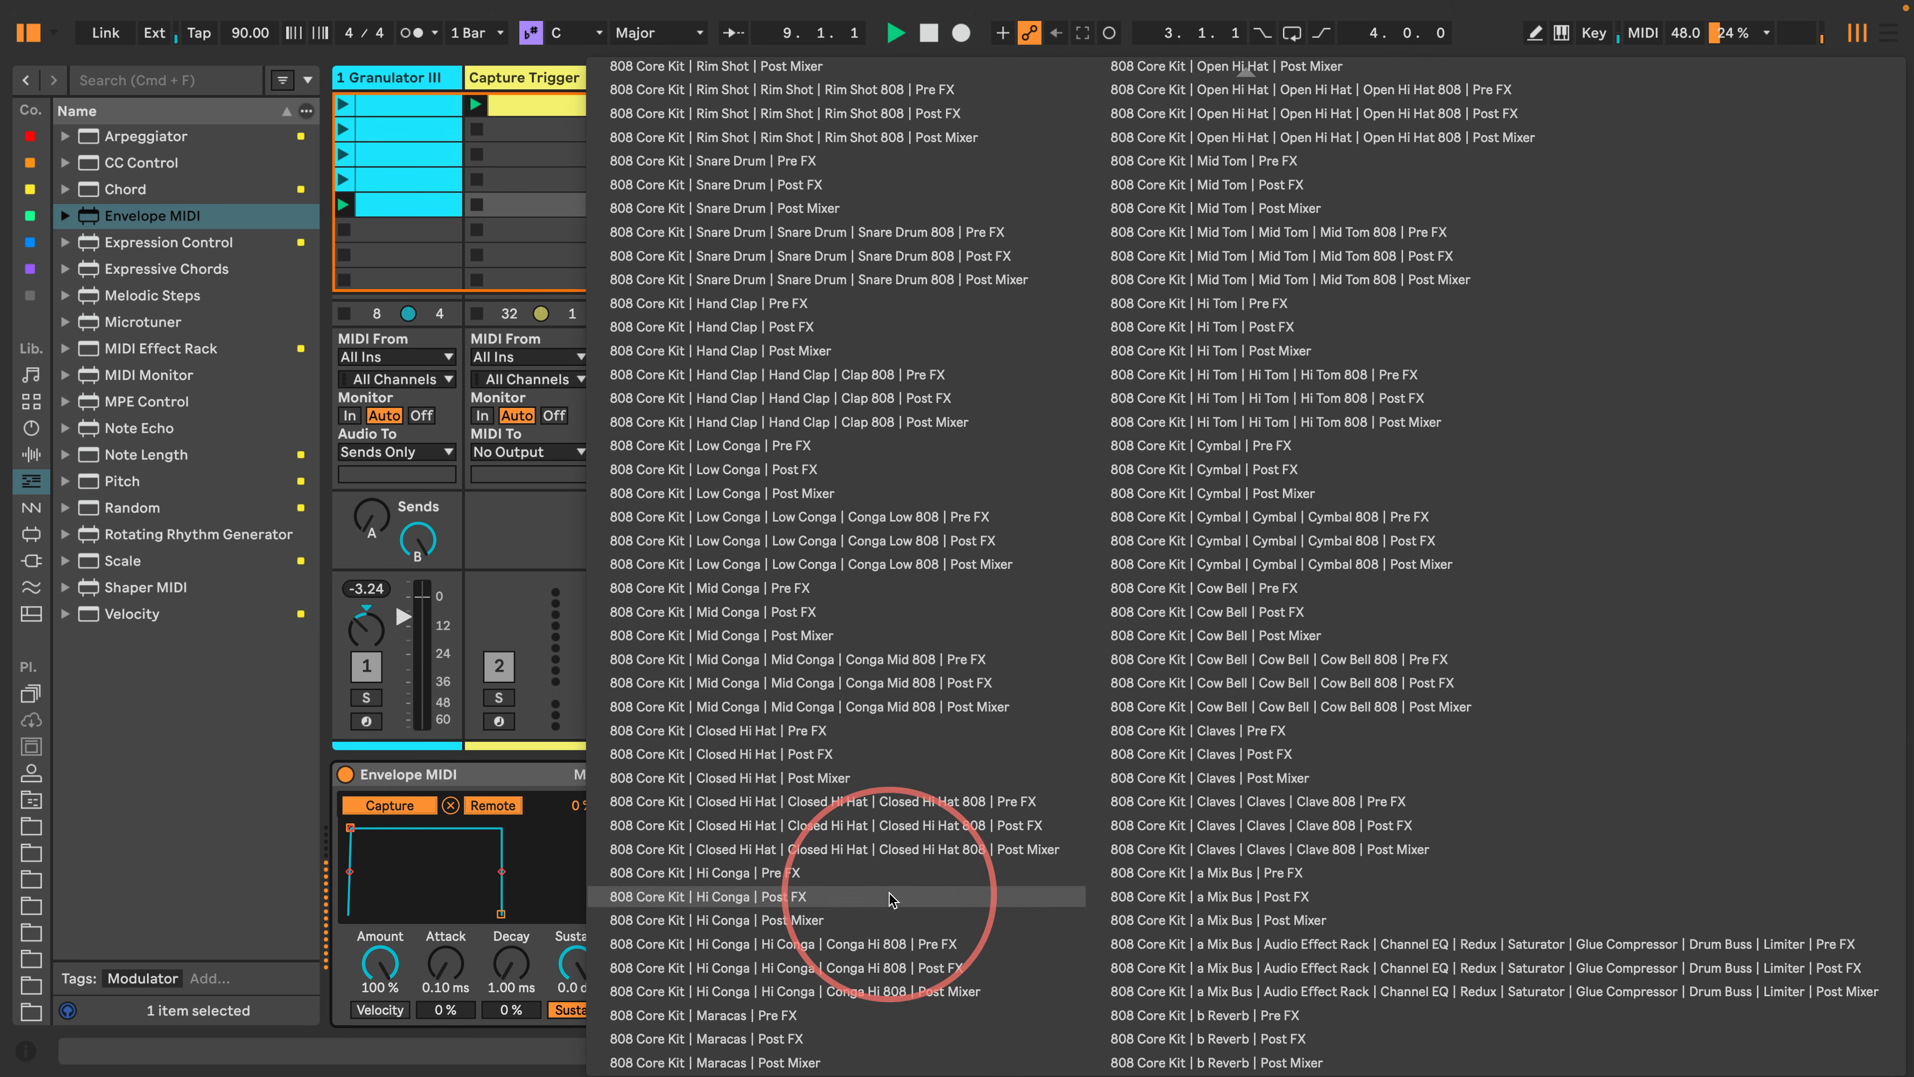
scroll(833, 710, "up", 4)
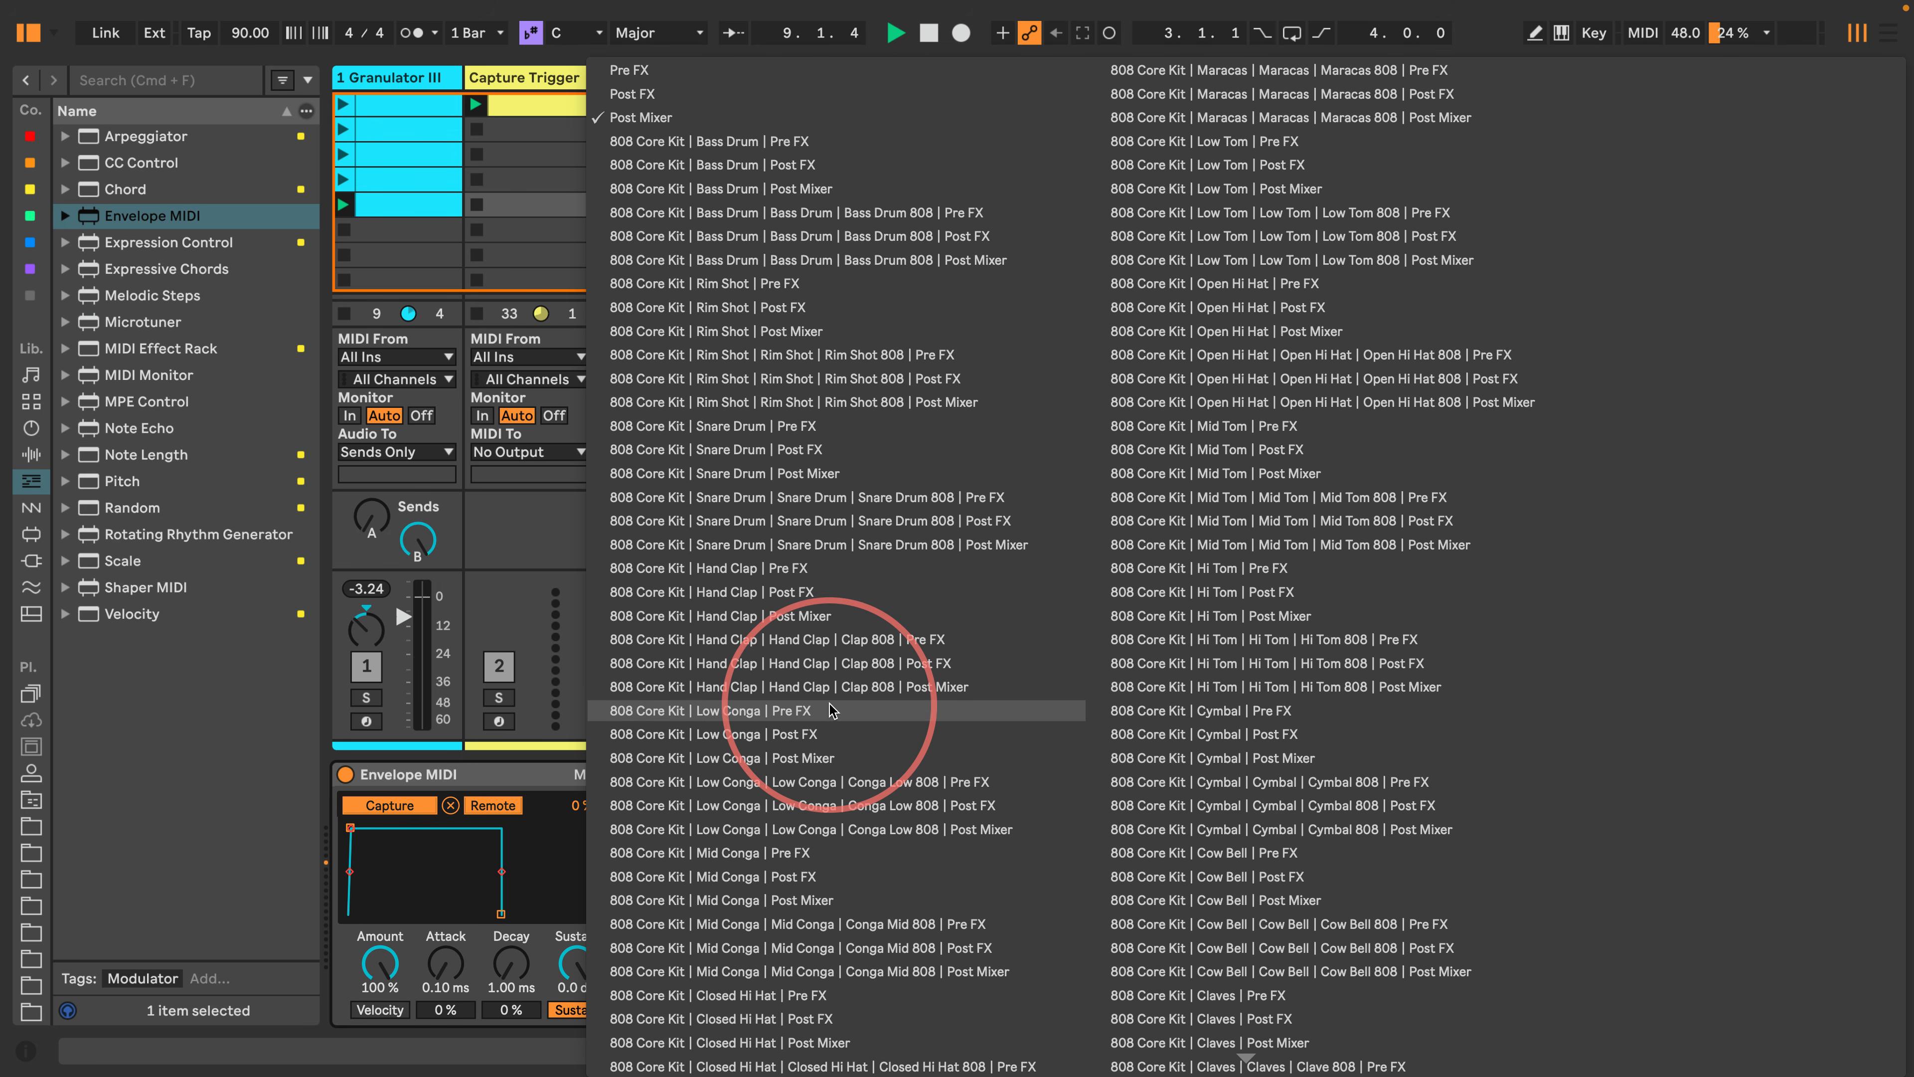
left_click(624, 94)
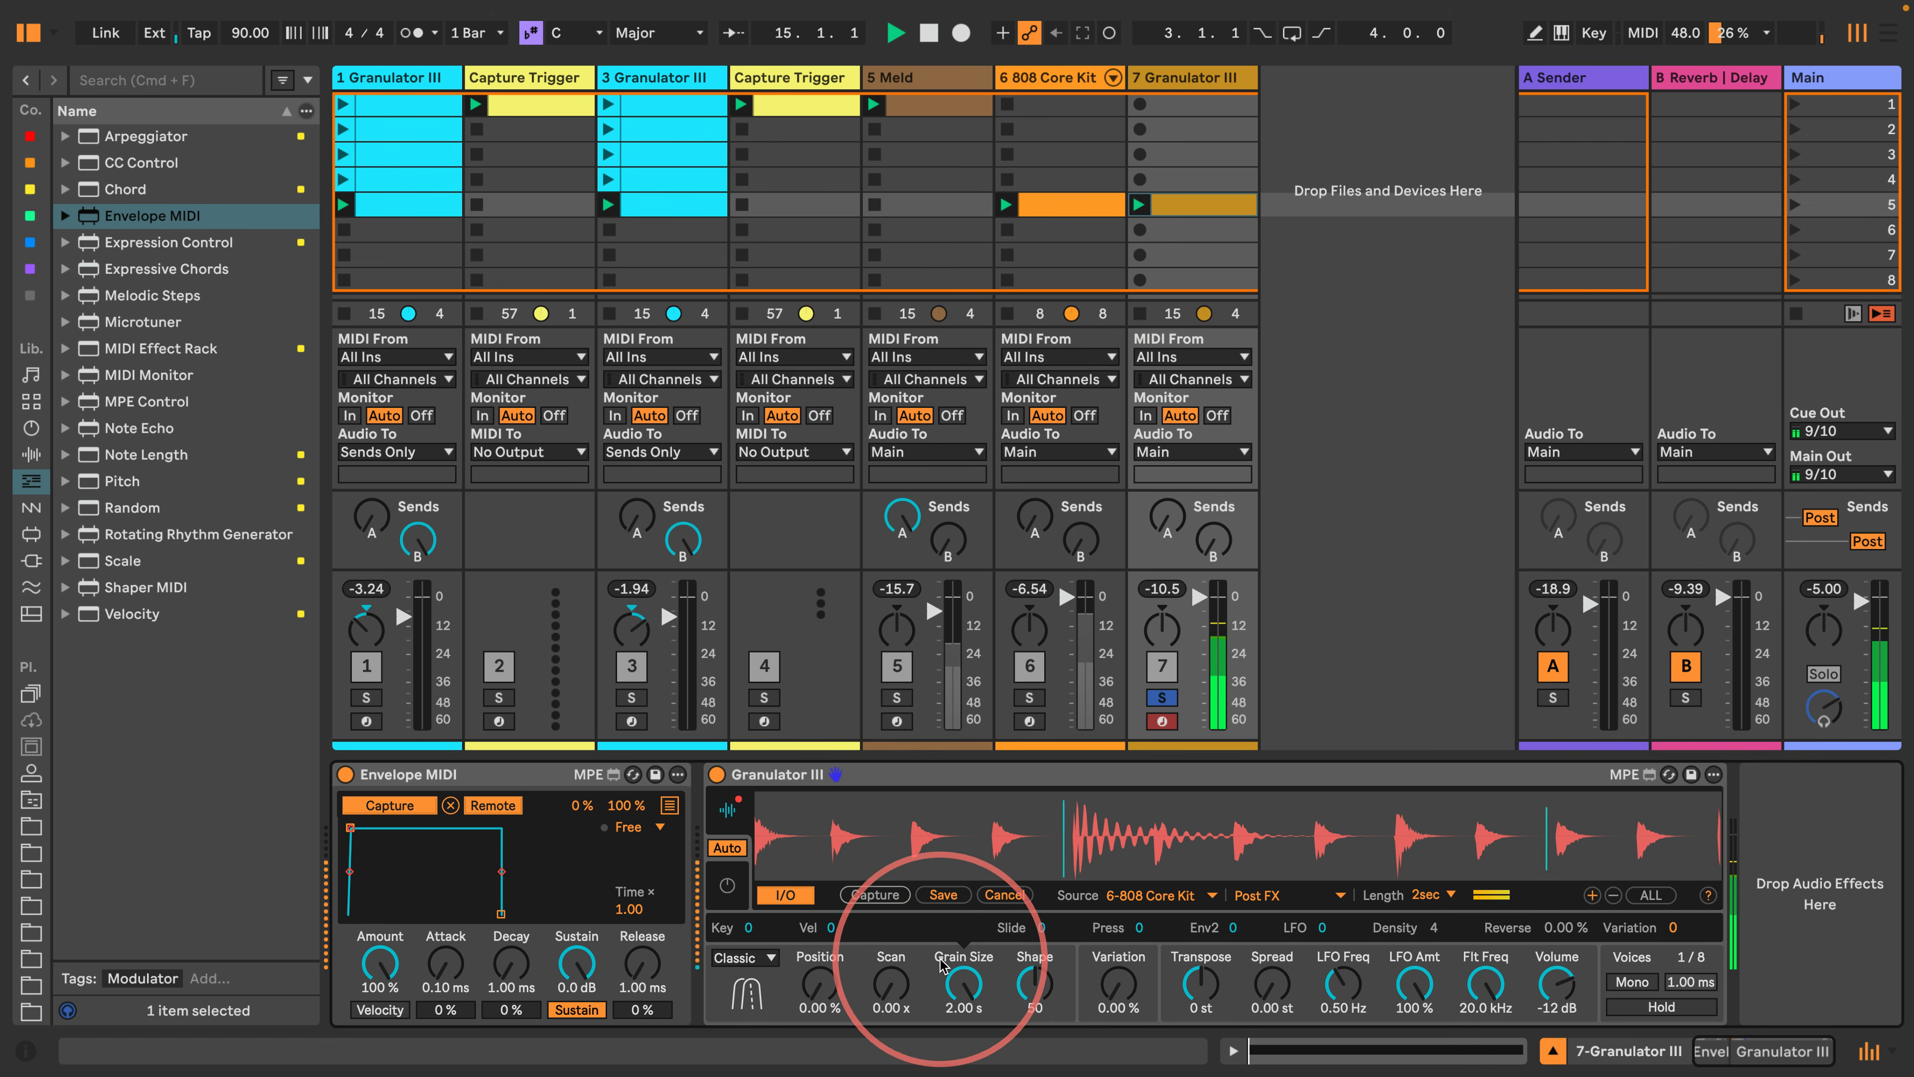
Set Granulator III's Density to 20, Scan to 0.50 x, Grain Size to 34.0 ms and Volume to −3.7 dB.
left_click_drag(965, 979, 966, 977)
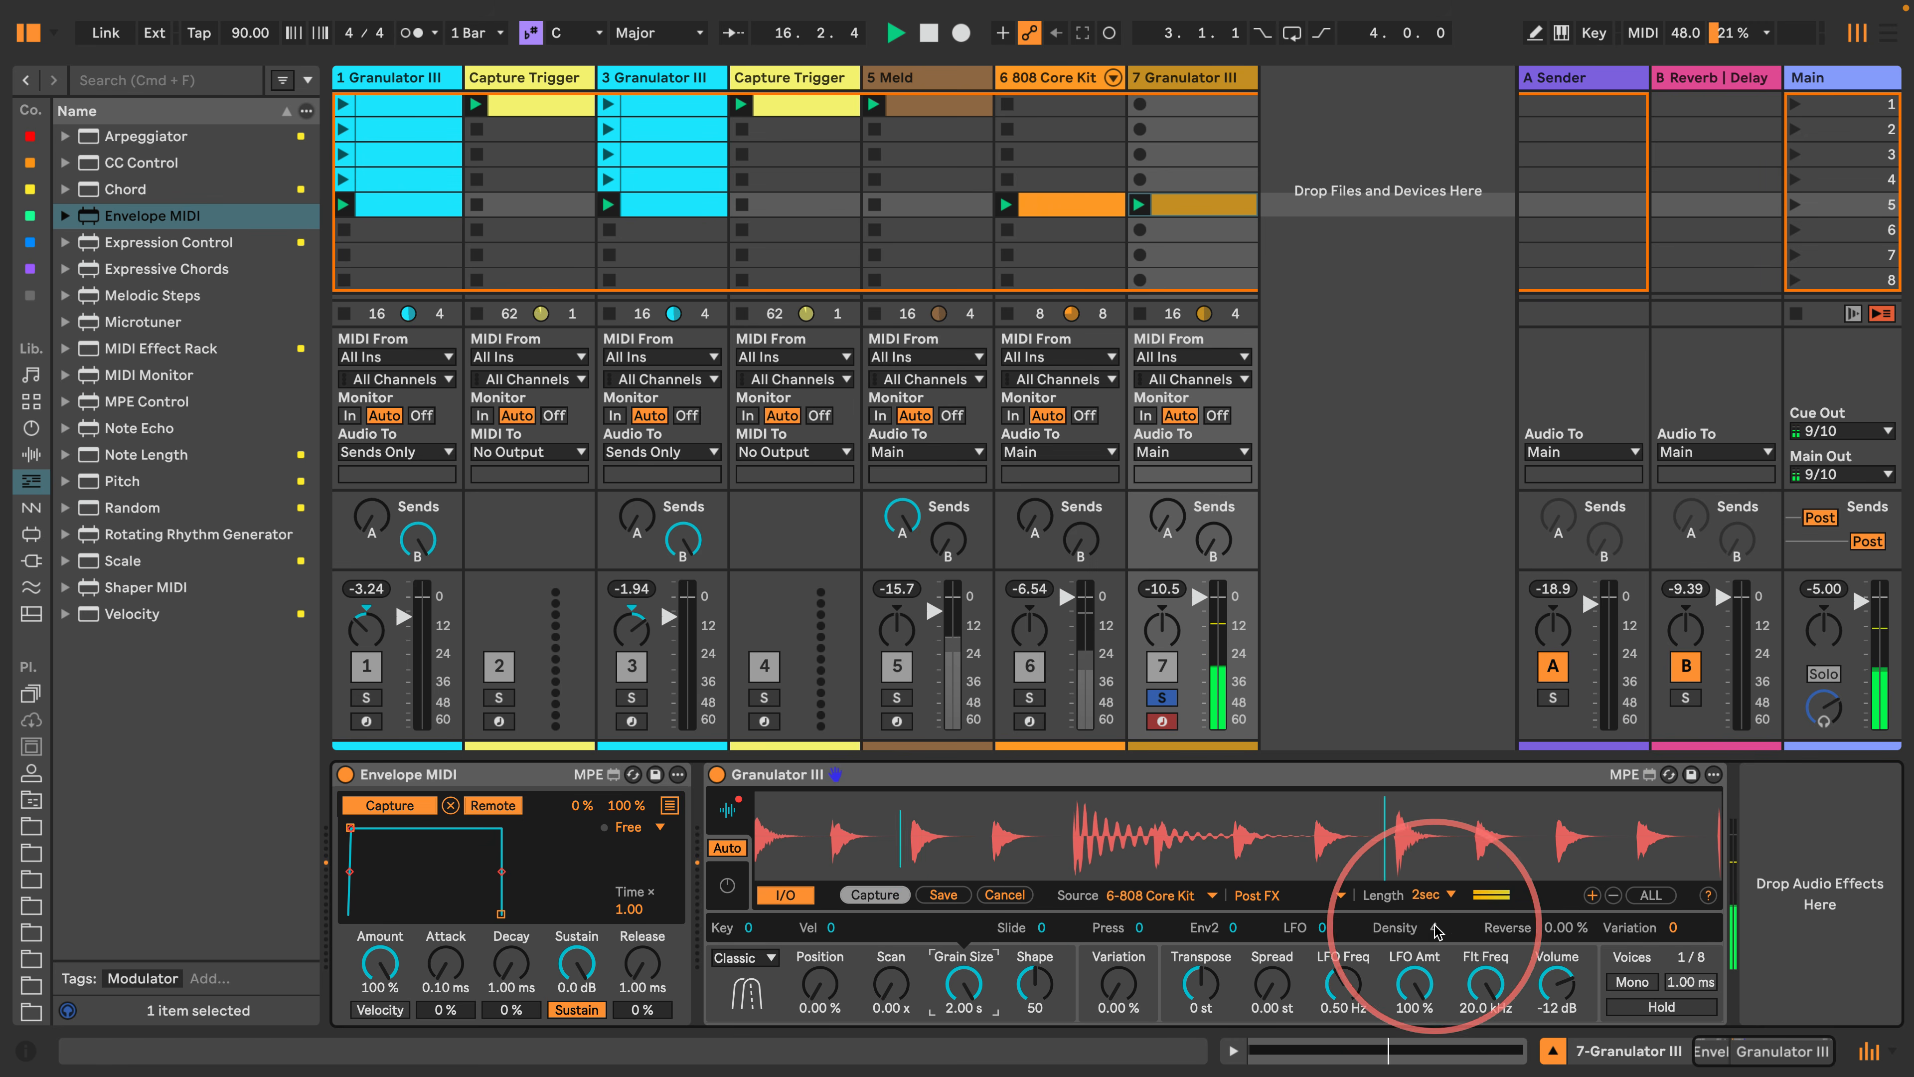
left_click_drag(1434, 928, 1434, 1032)
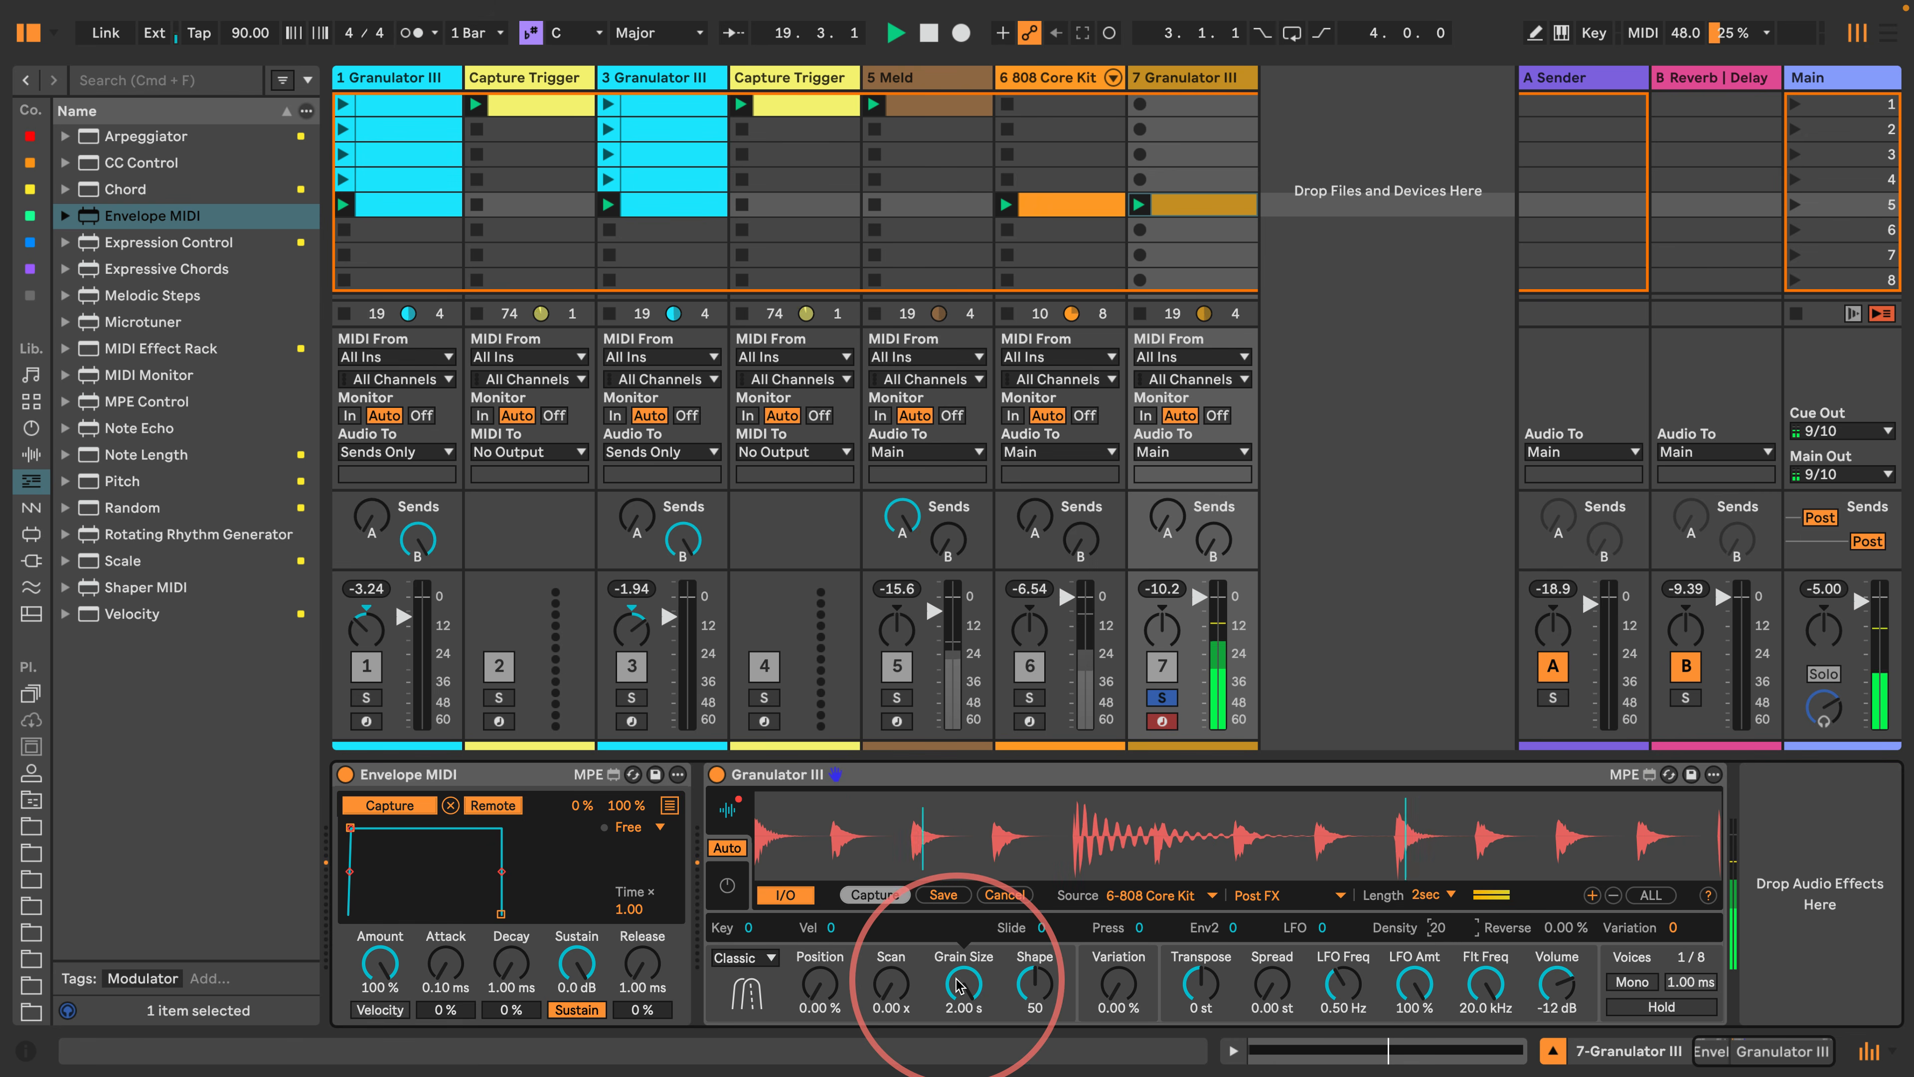
left_click_drag(957, 984, 863, 938)
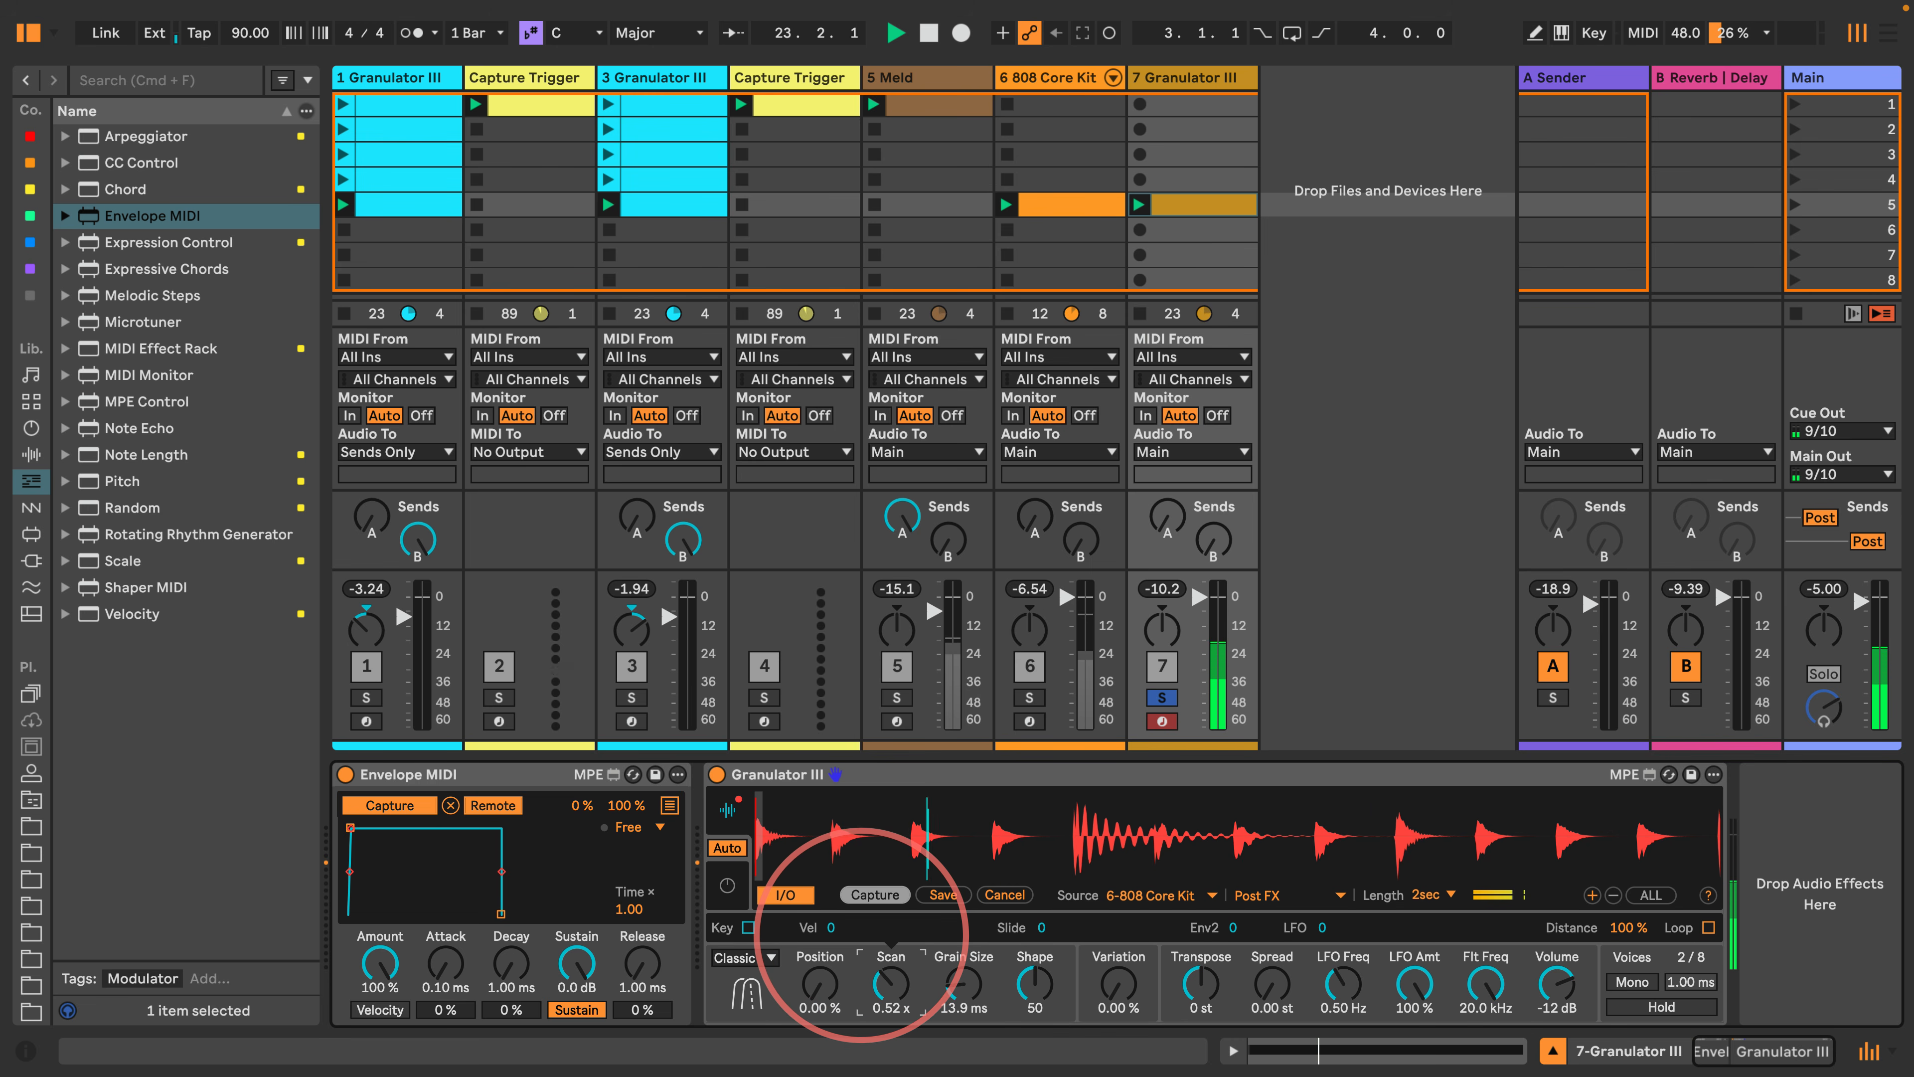
left_click_drag(891, 986, 892, 1010)
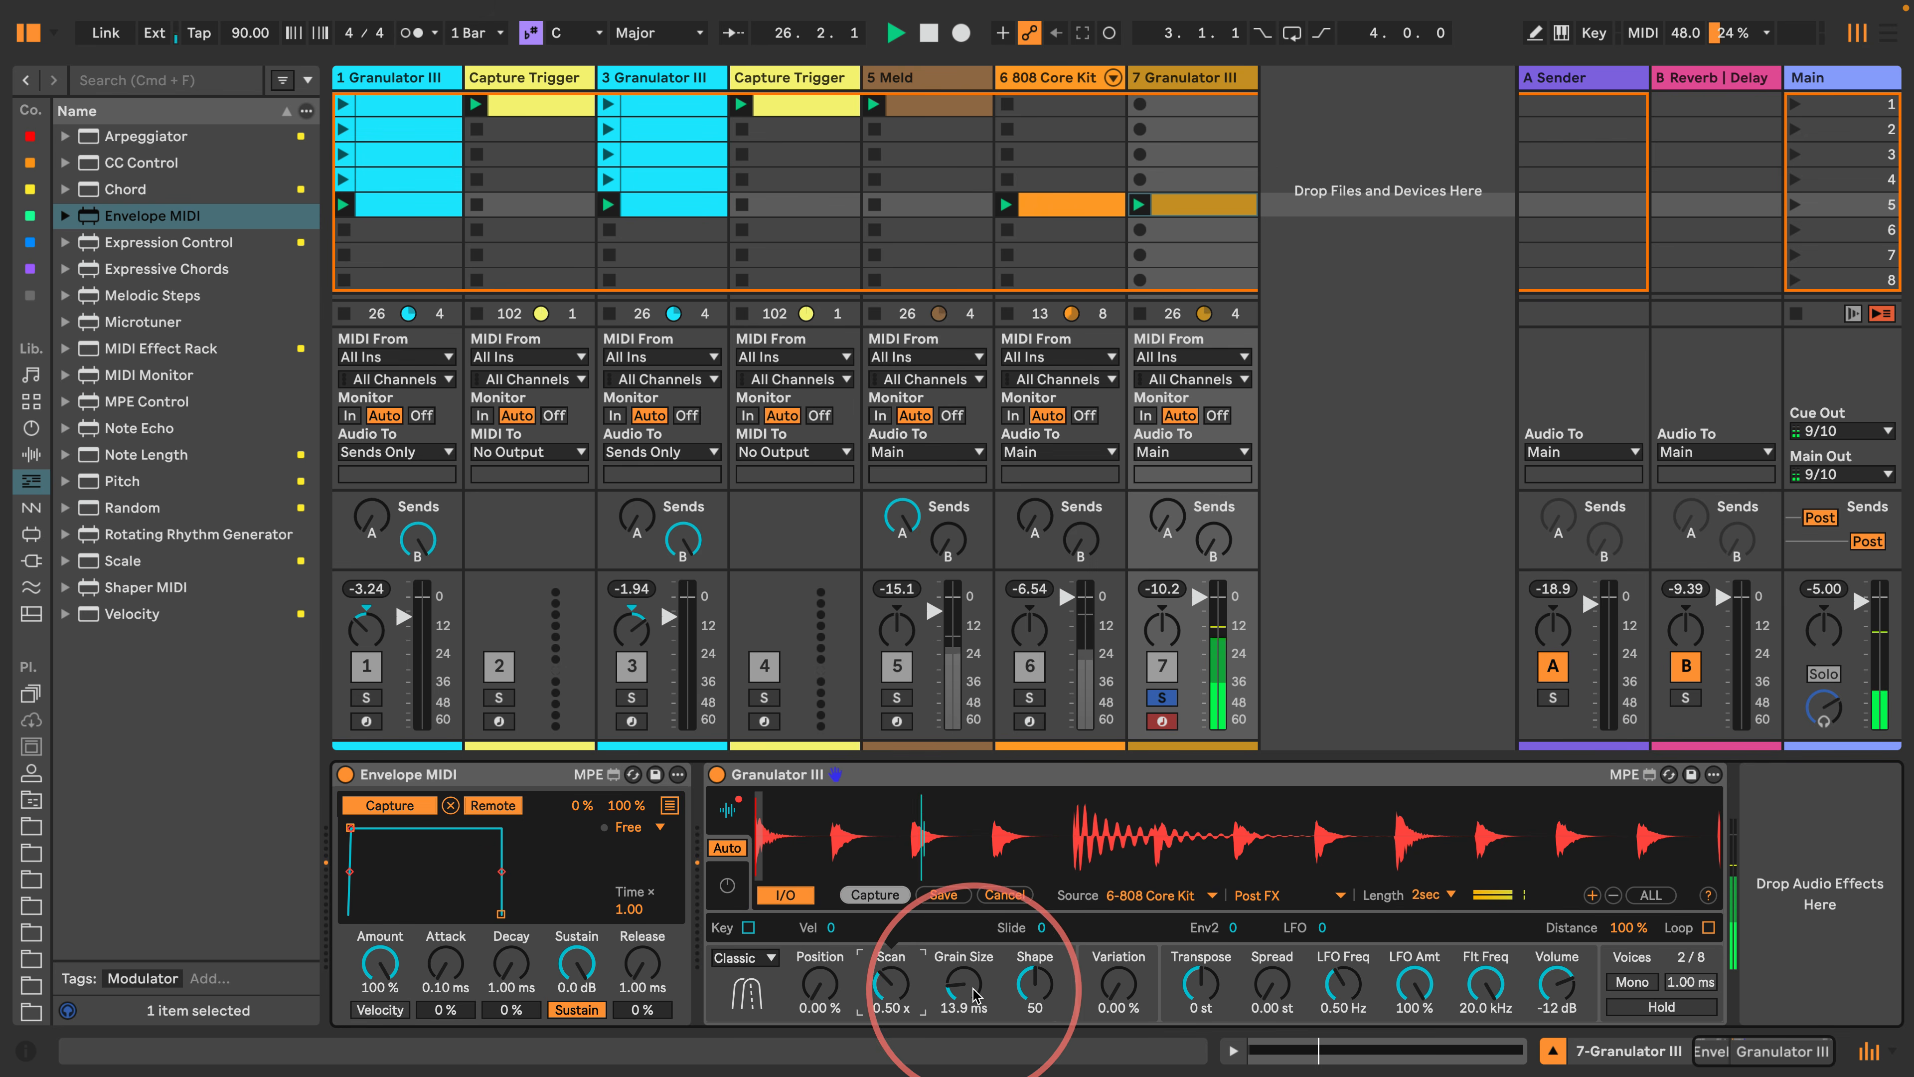
left_click_drag(963, 984, 963, 973)
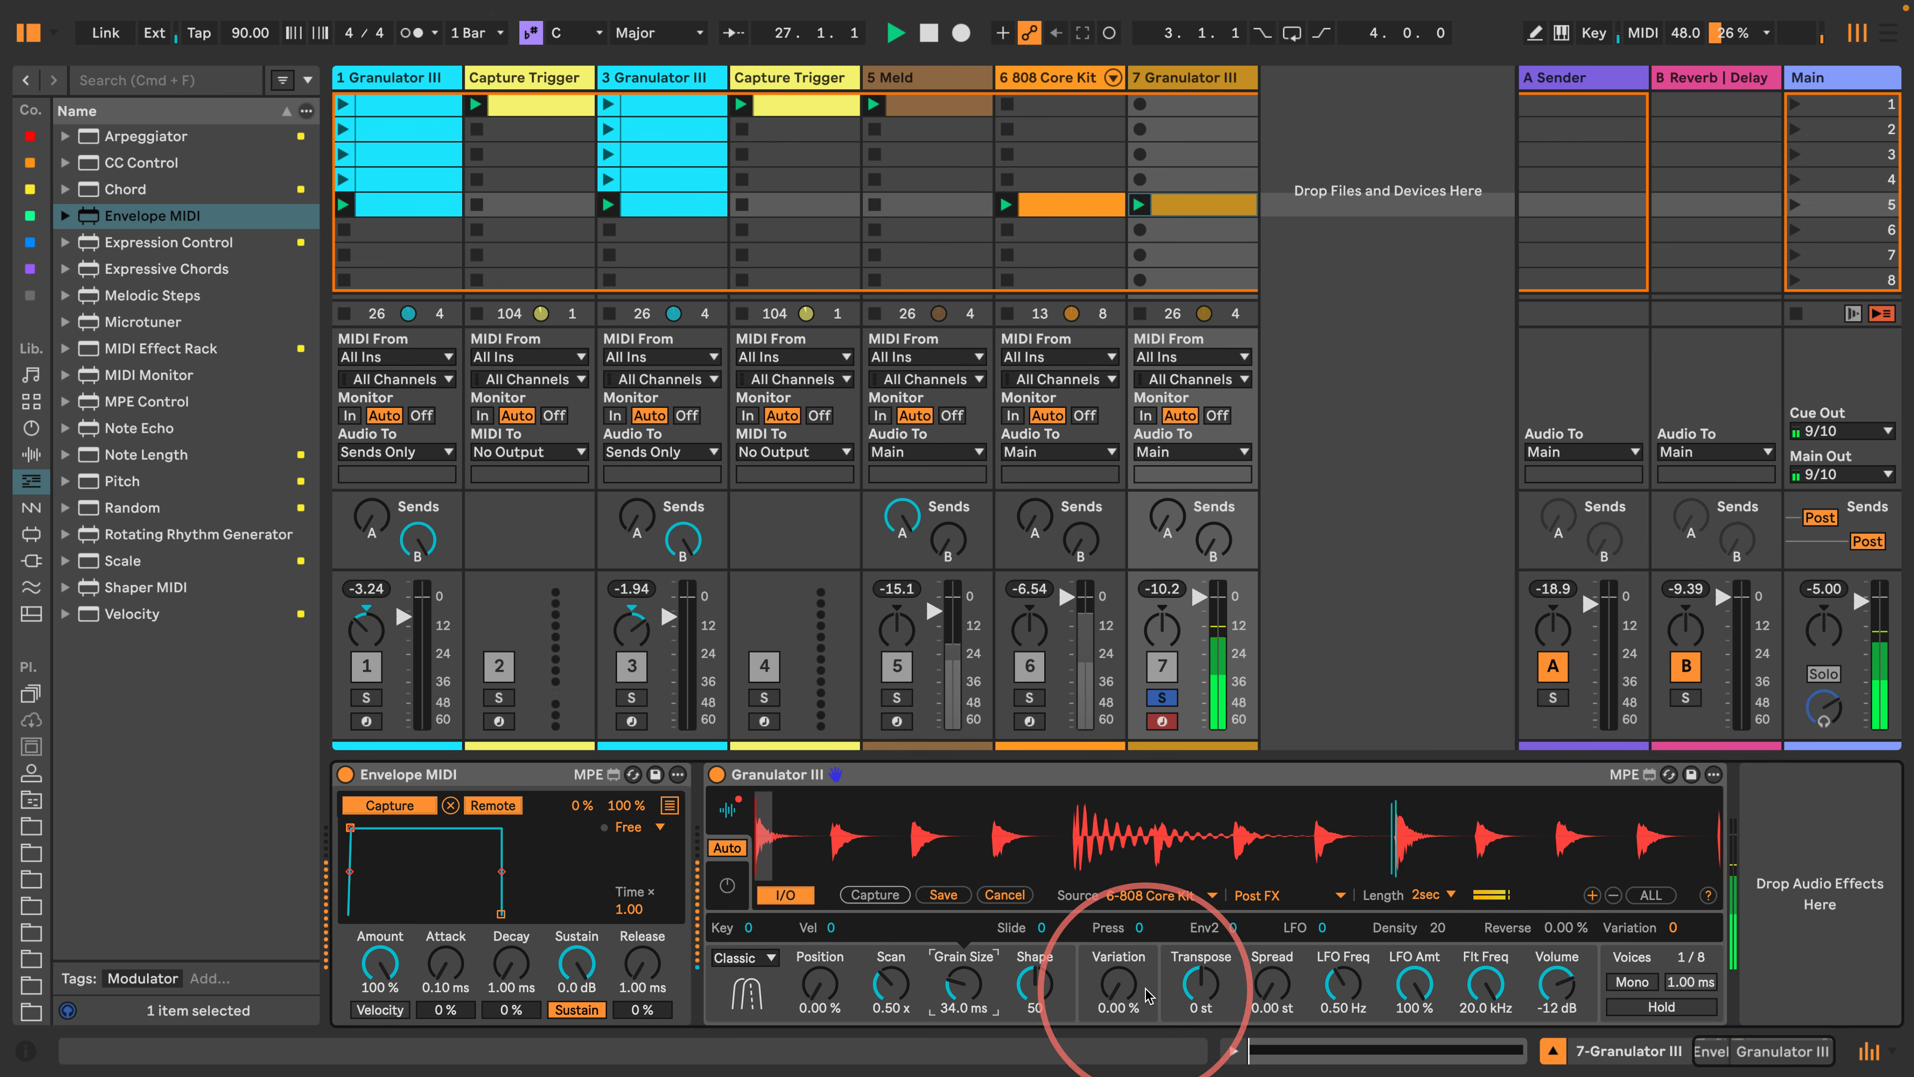
left_click_drag(1556, 983, 1556, 968)
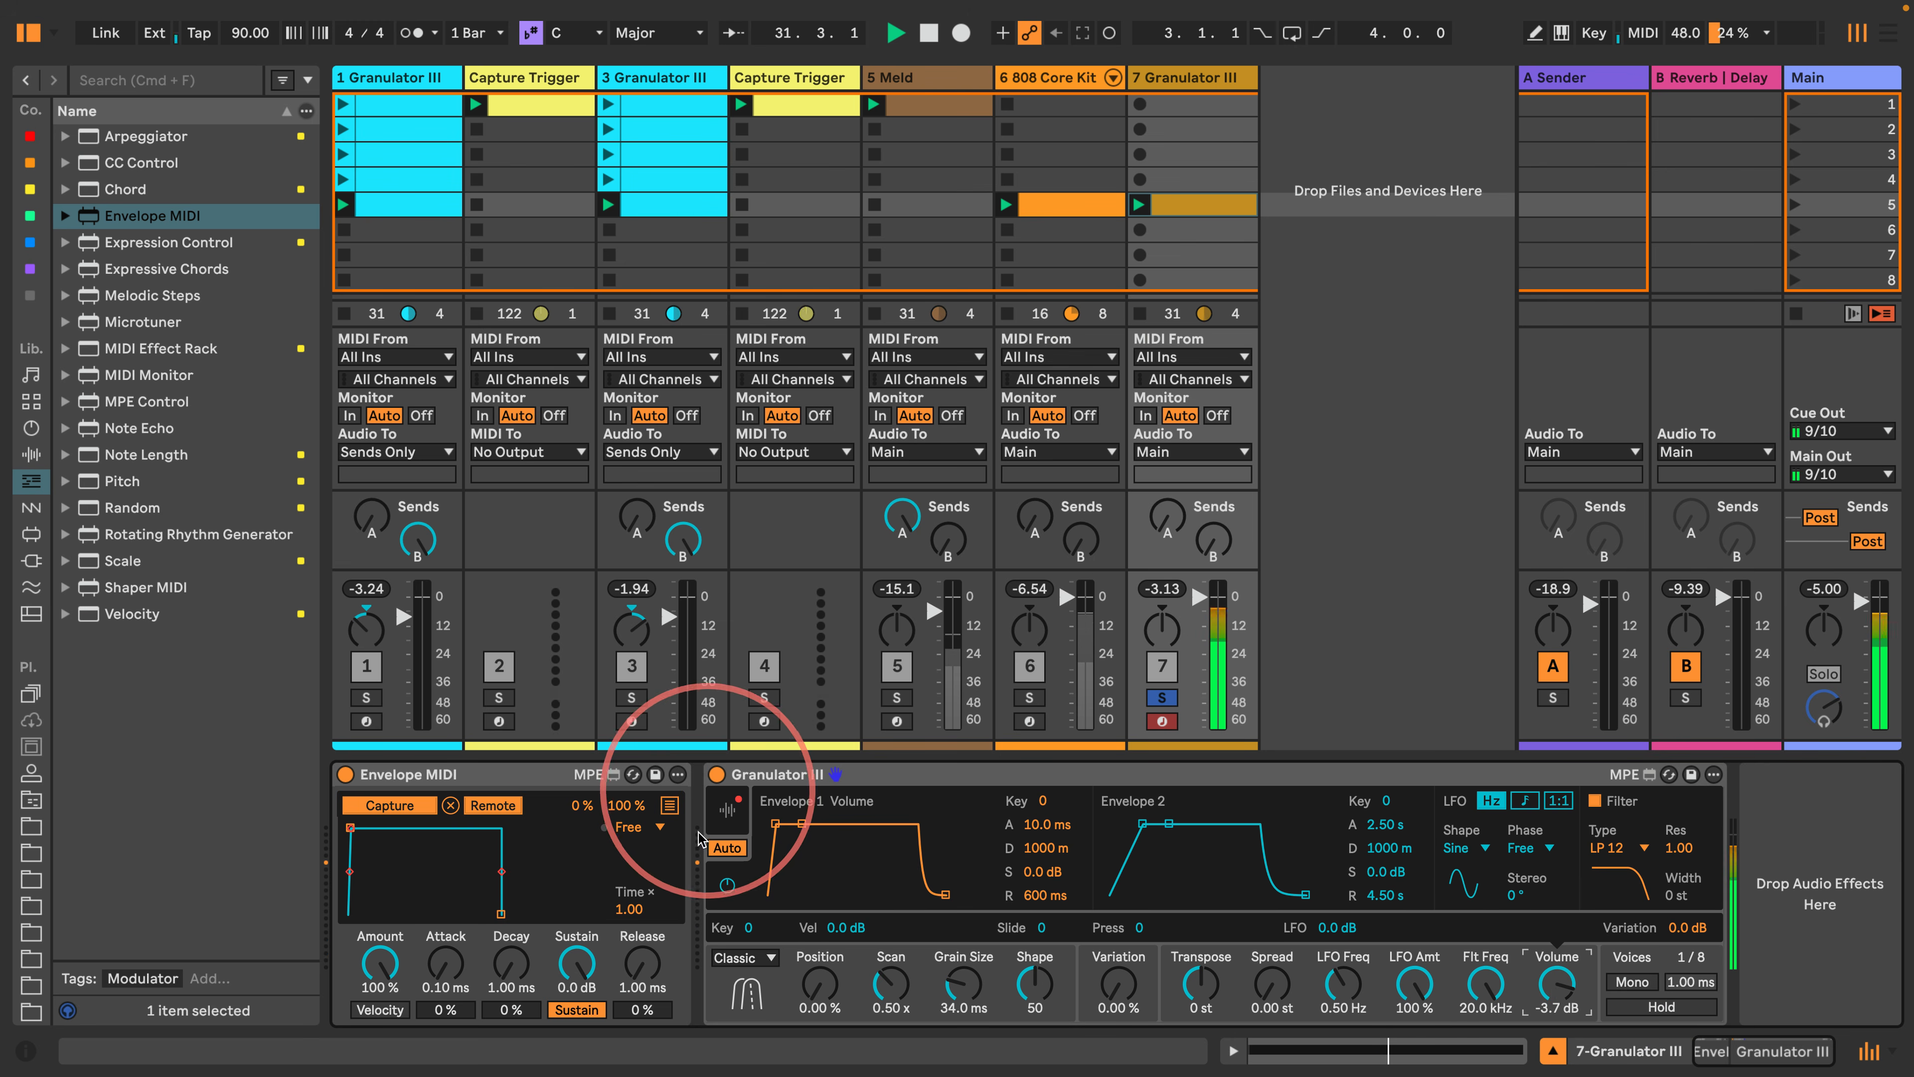
left_click(727, 810)
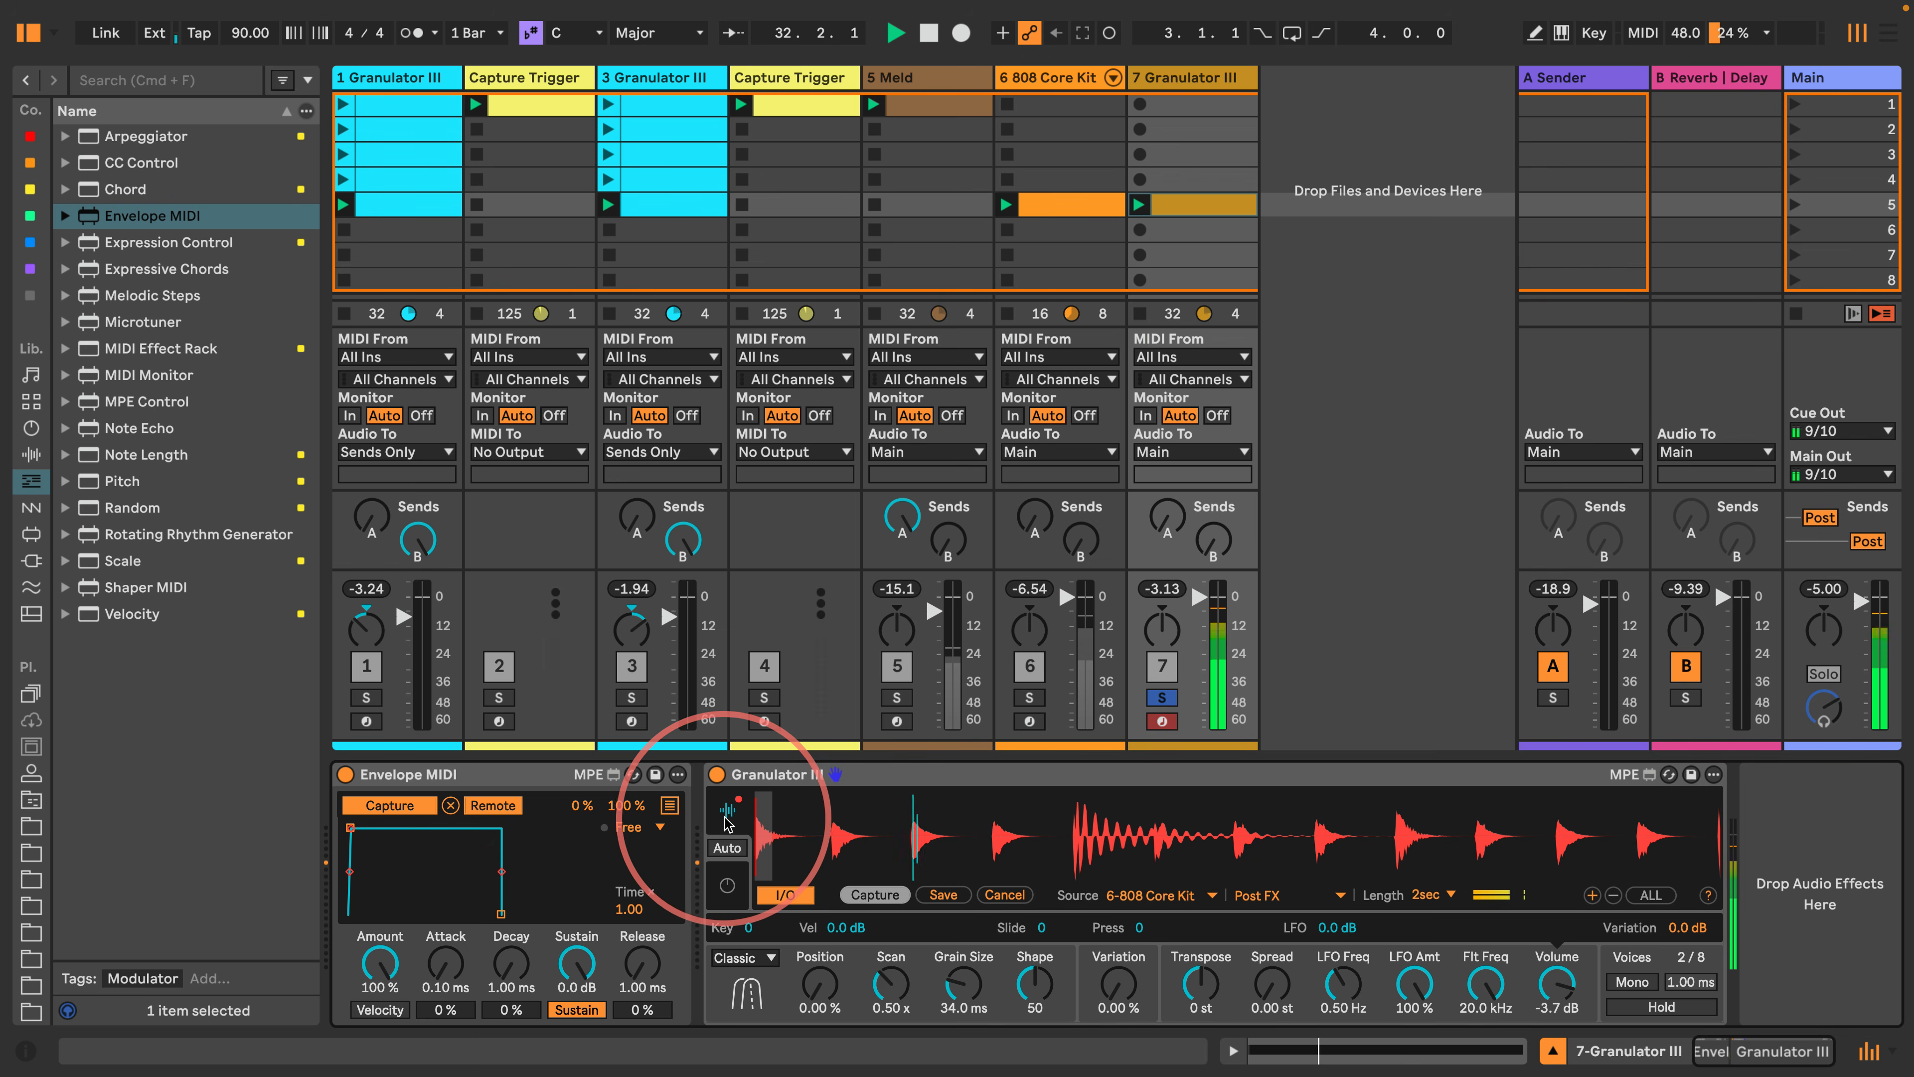
Check track 7's held C3 clip against the metronome, and set Granulator III's Scan to 0.25 x.
double_click(1198, 205)
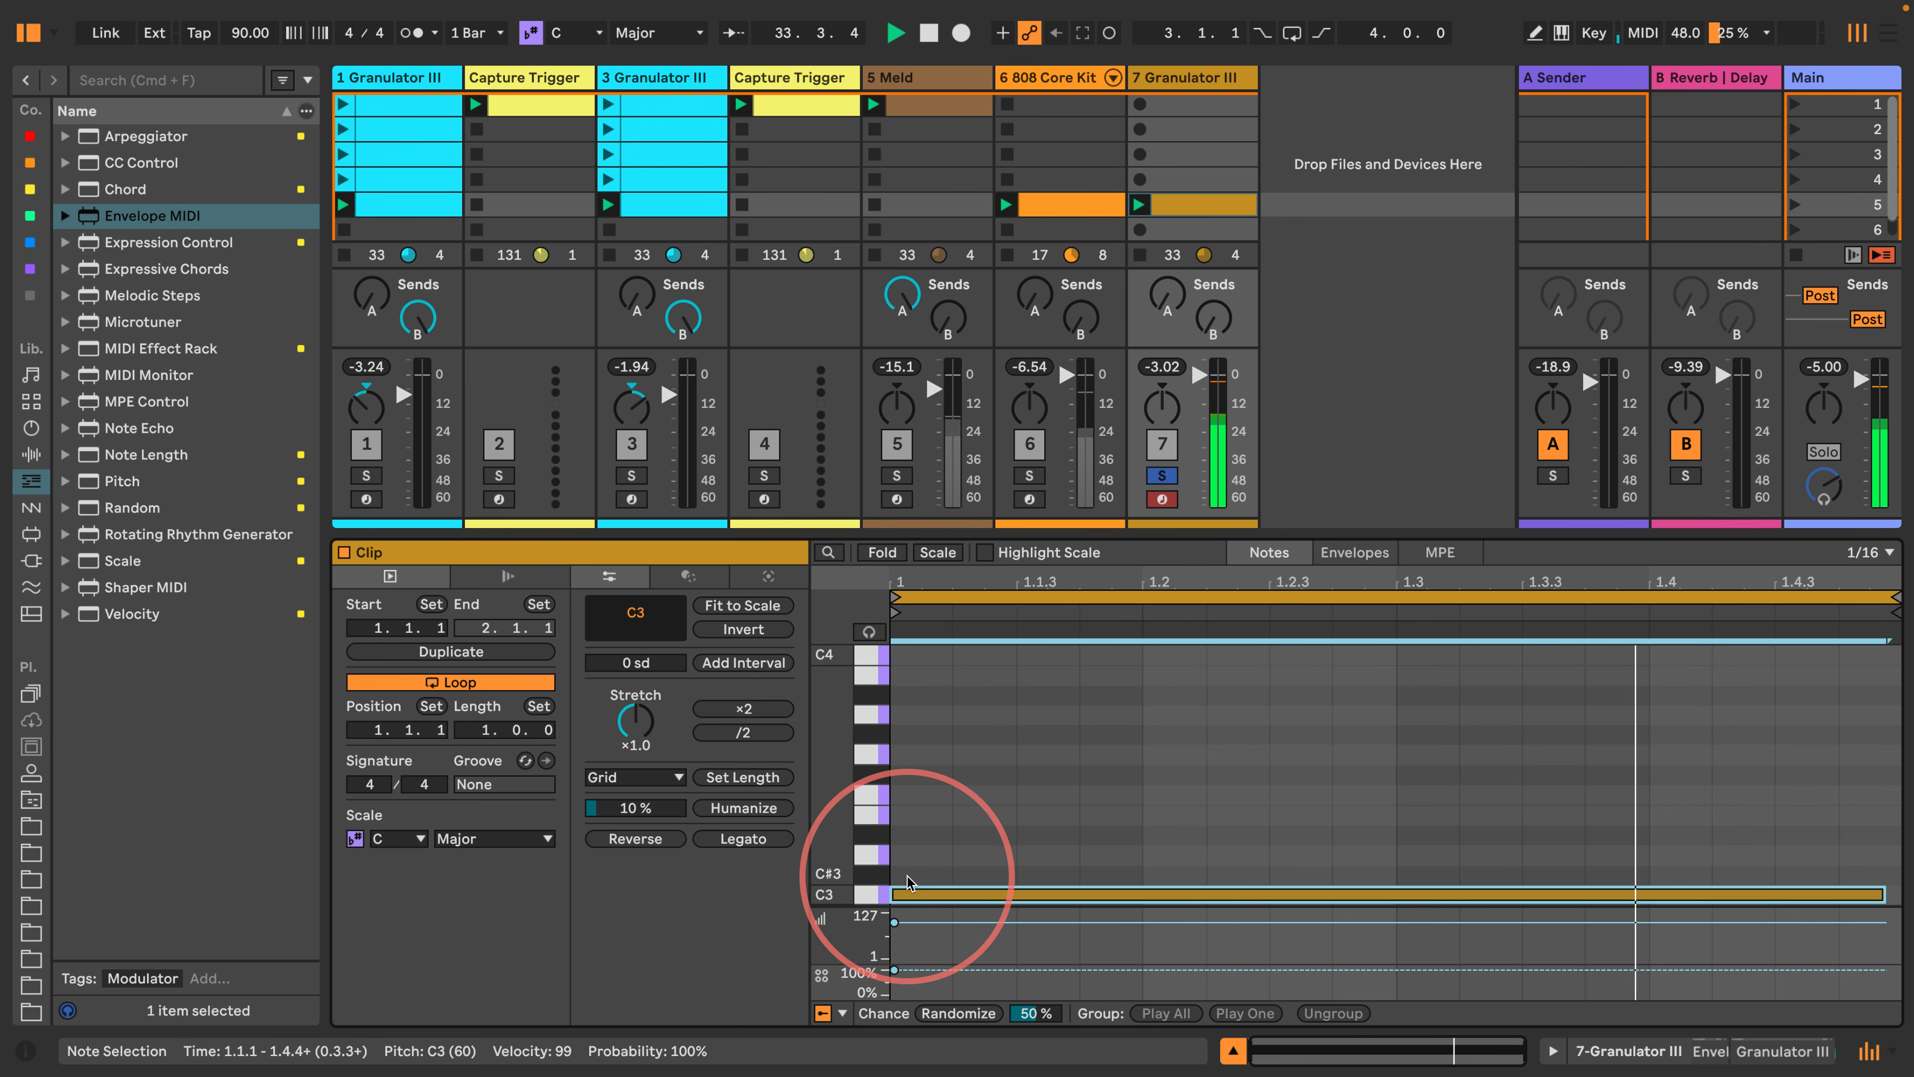
left_click(413, 34)
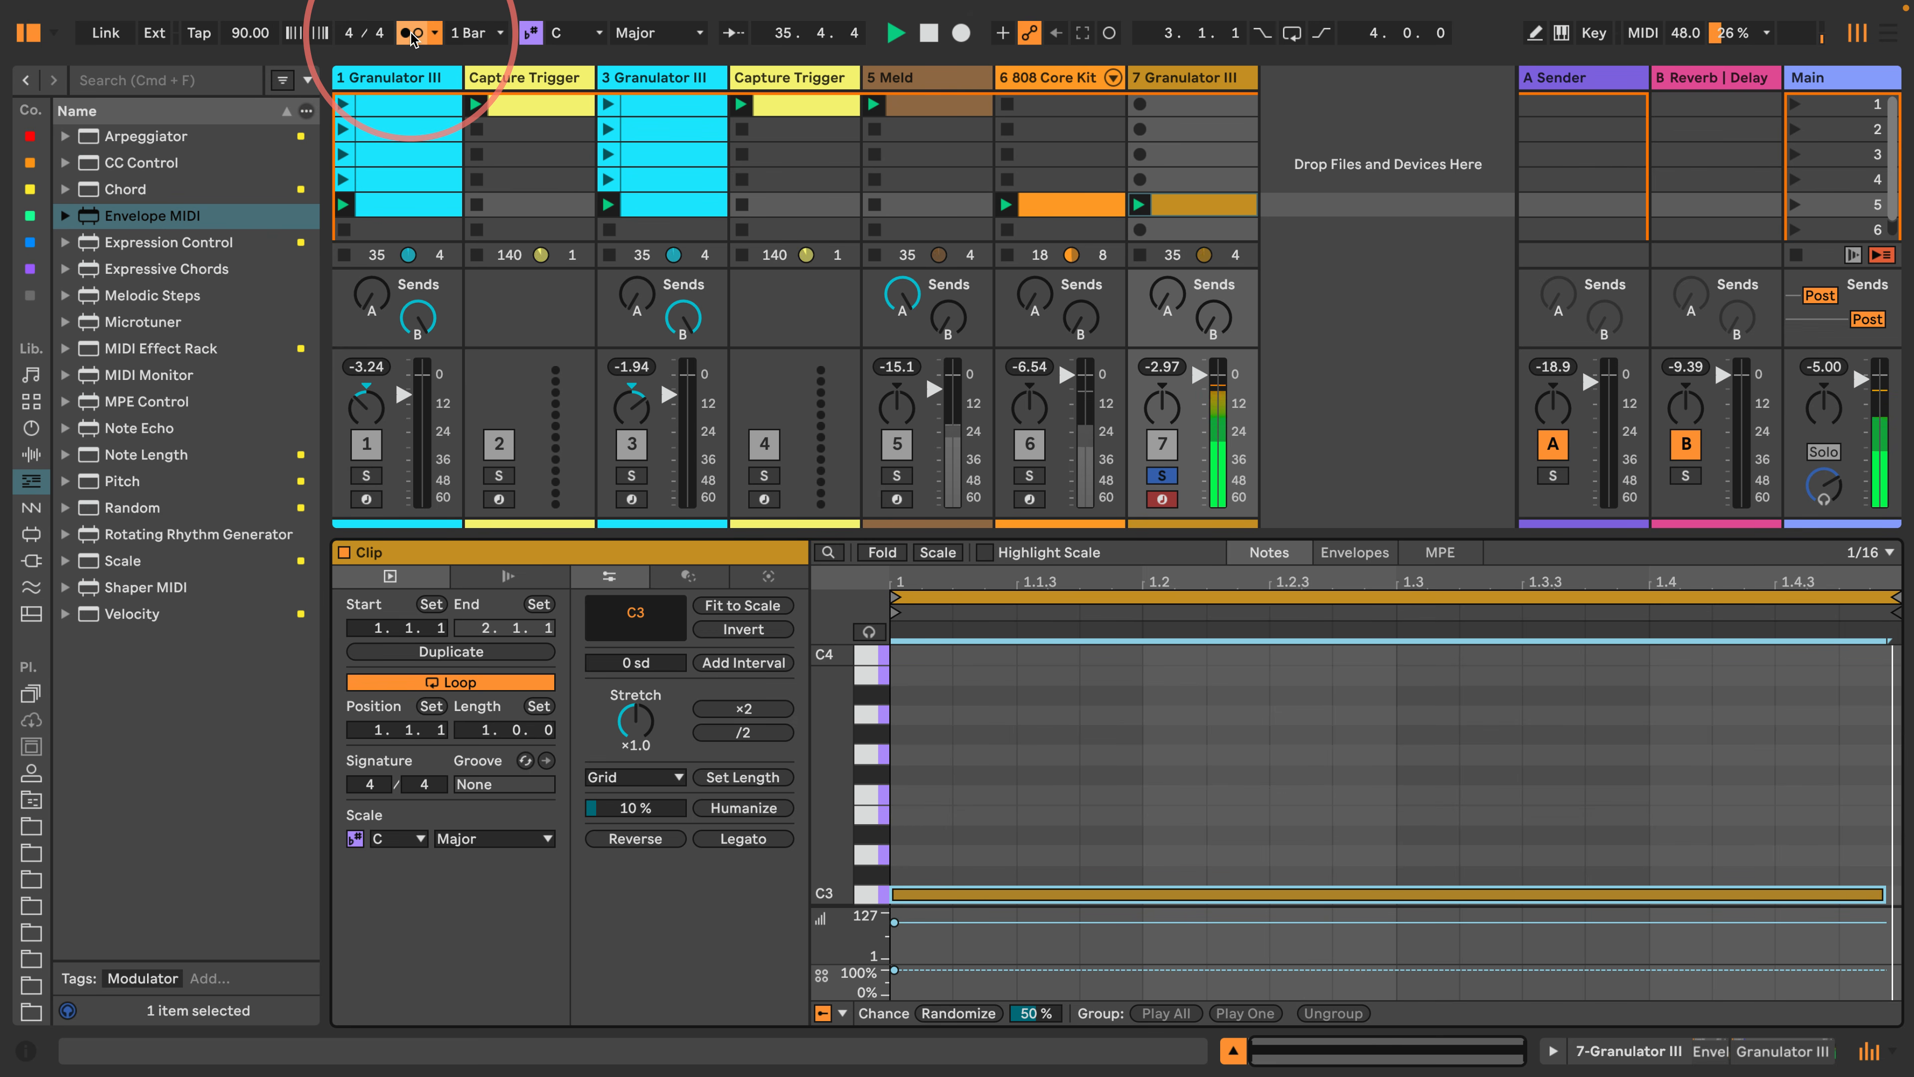
left_click(1186, 77)
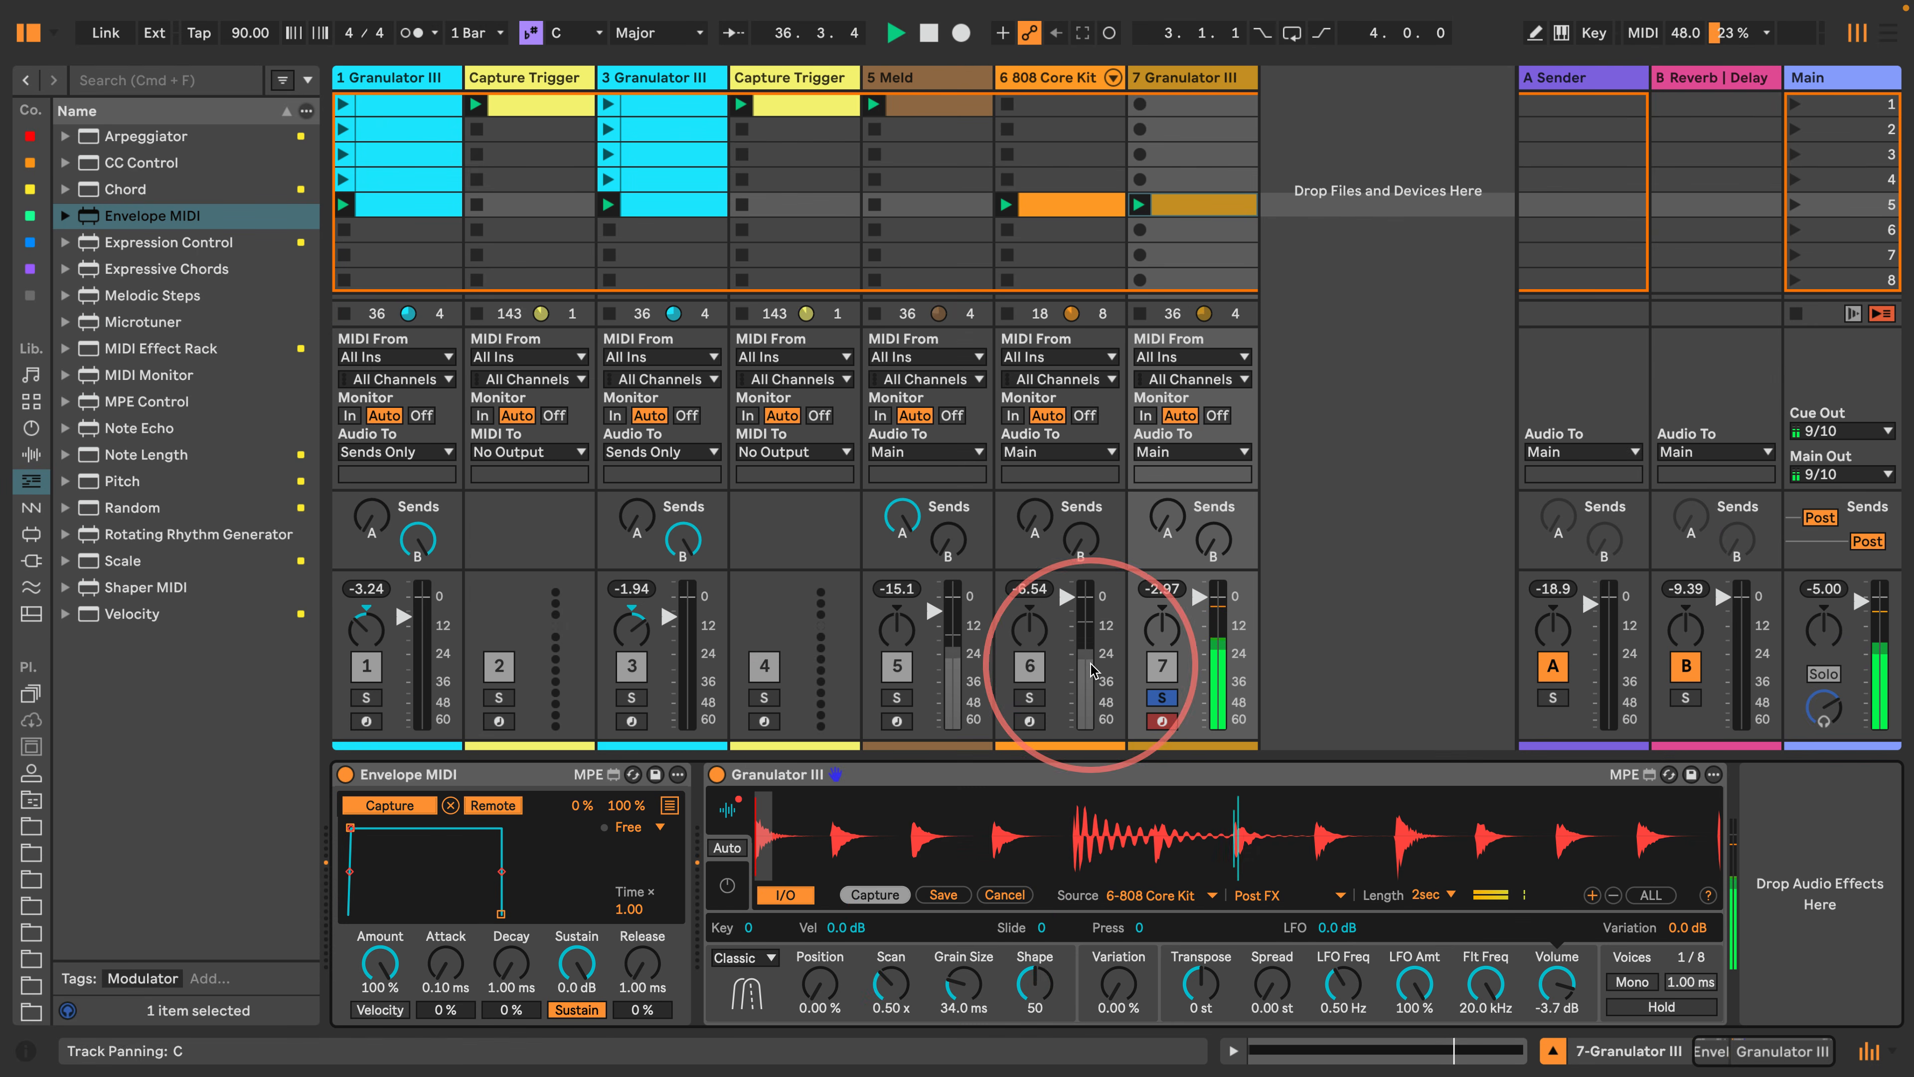
left_click_drag(890, 984, 890, 1021)
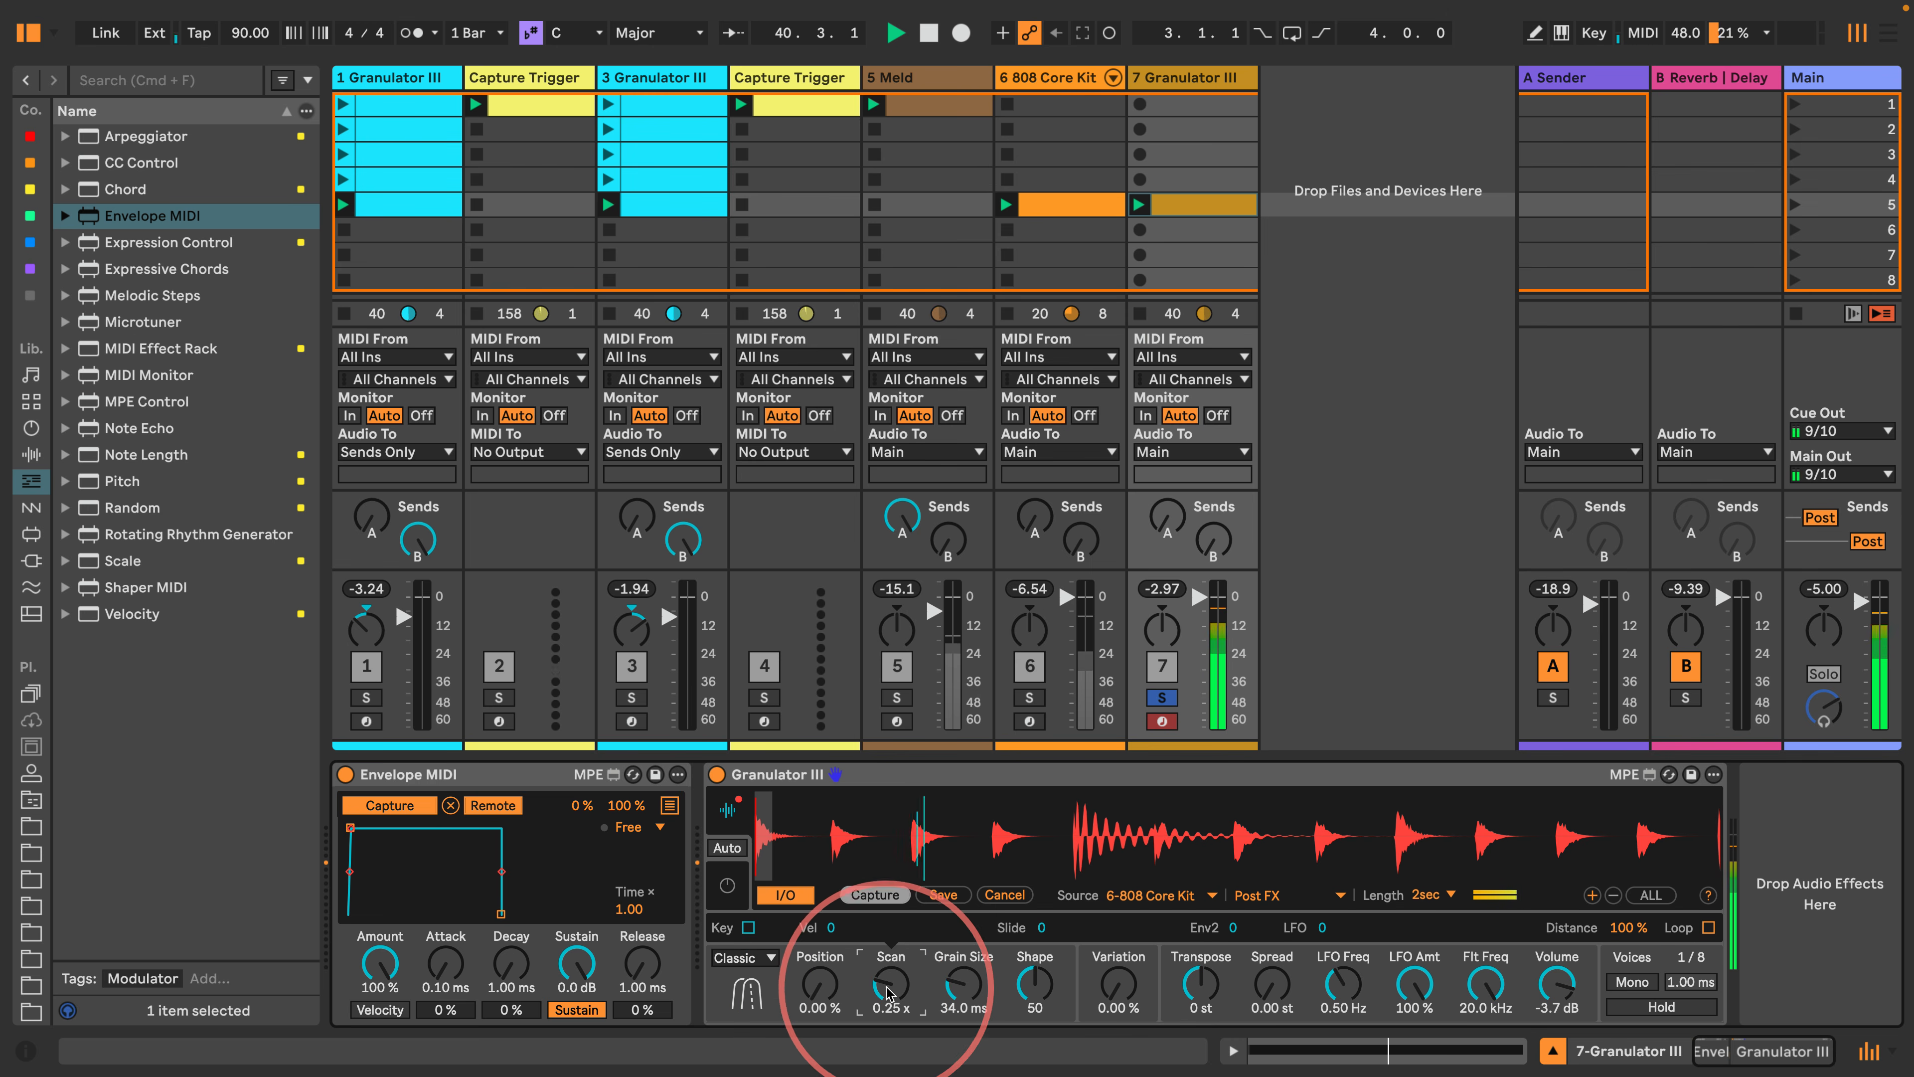
Set track 7's Granulator III Variation to 6.35 % and its Grain variation amount to 32.
left_click_drag(1113, 1003, 1061, 958)
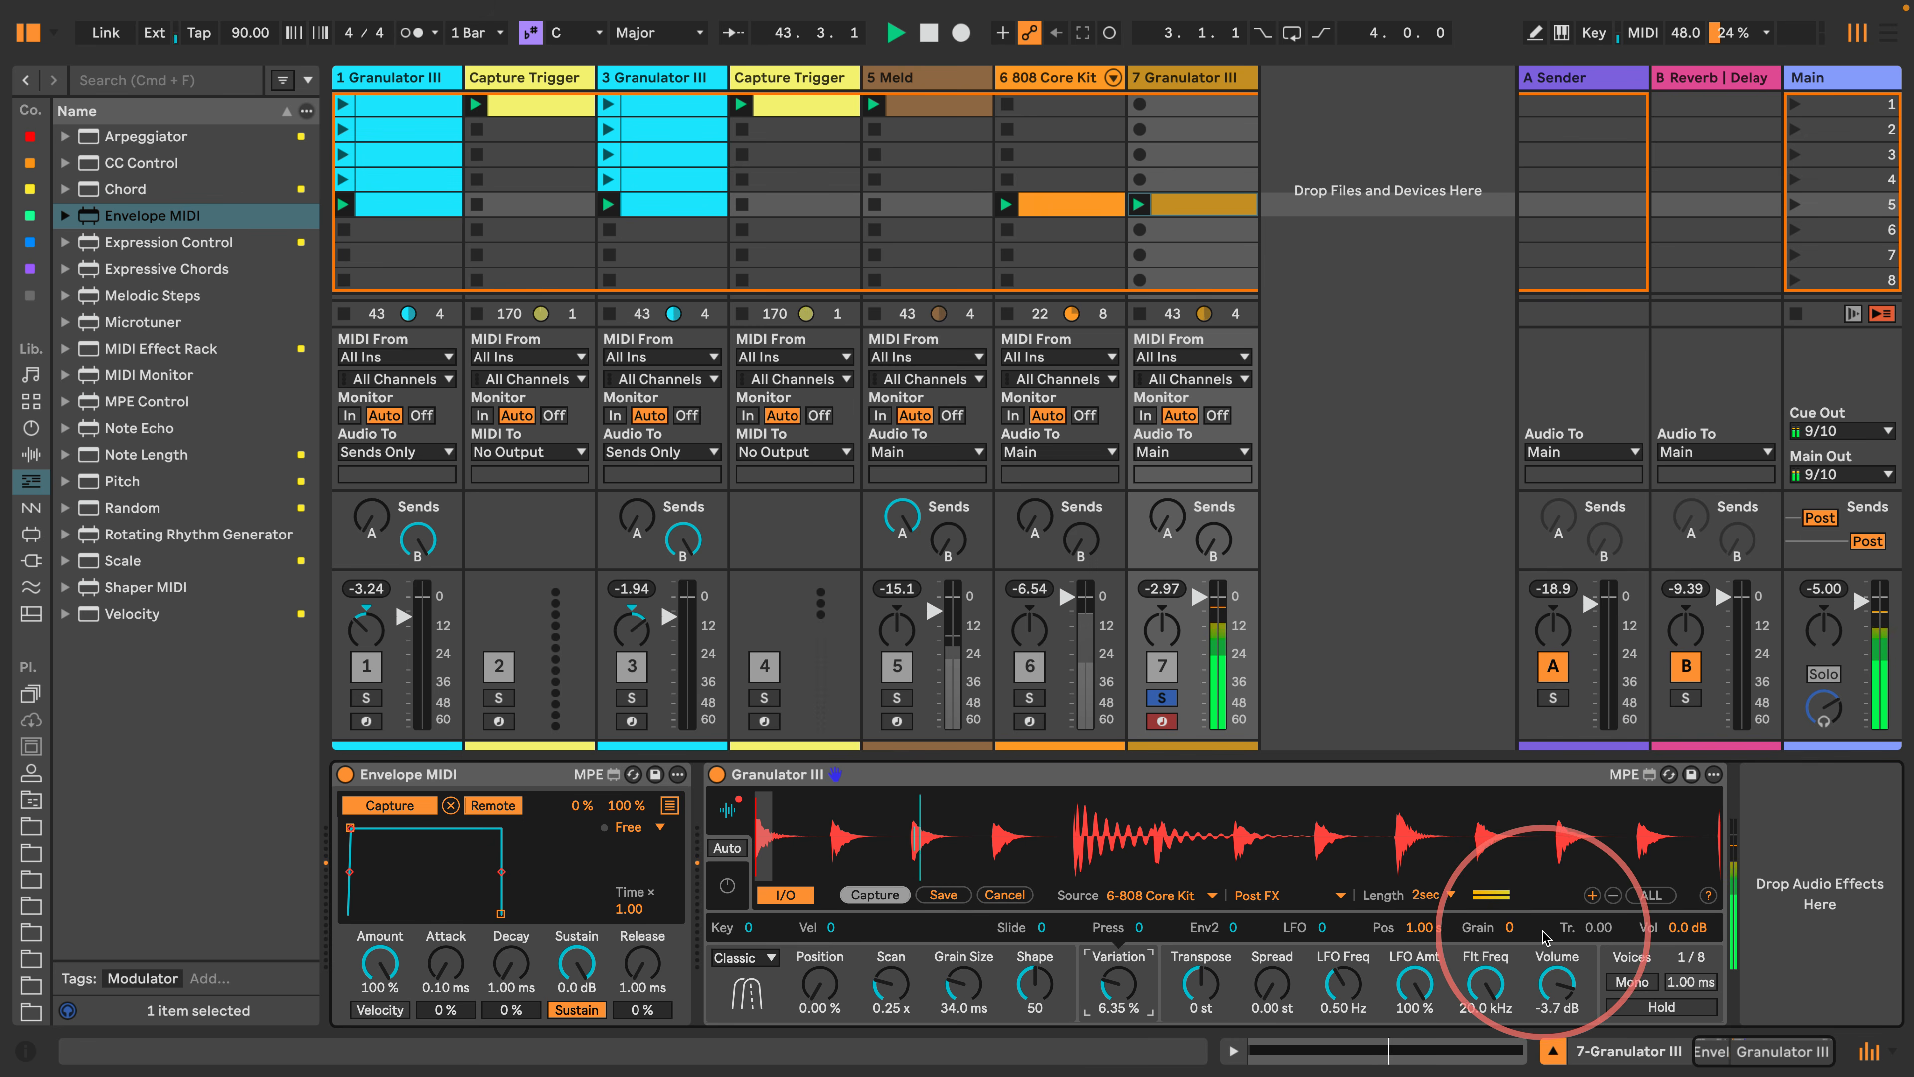
left_click_drag(1511, 926, 1509, 863)
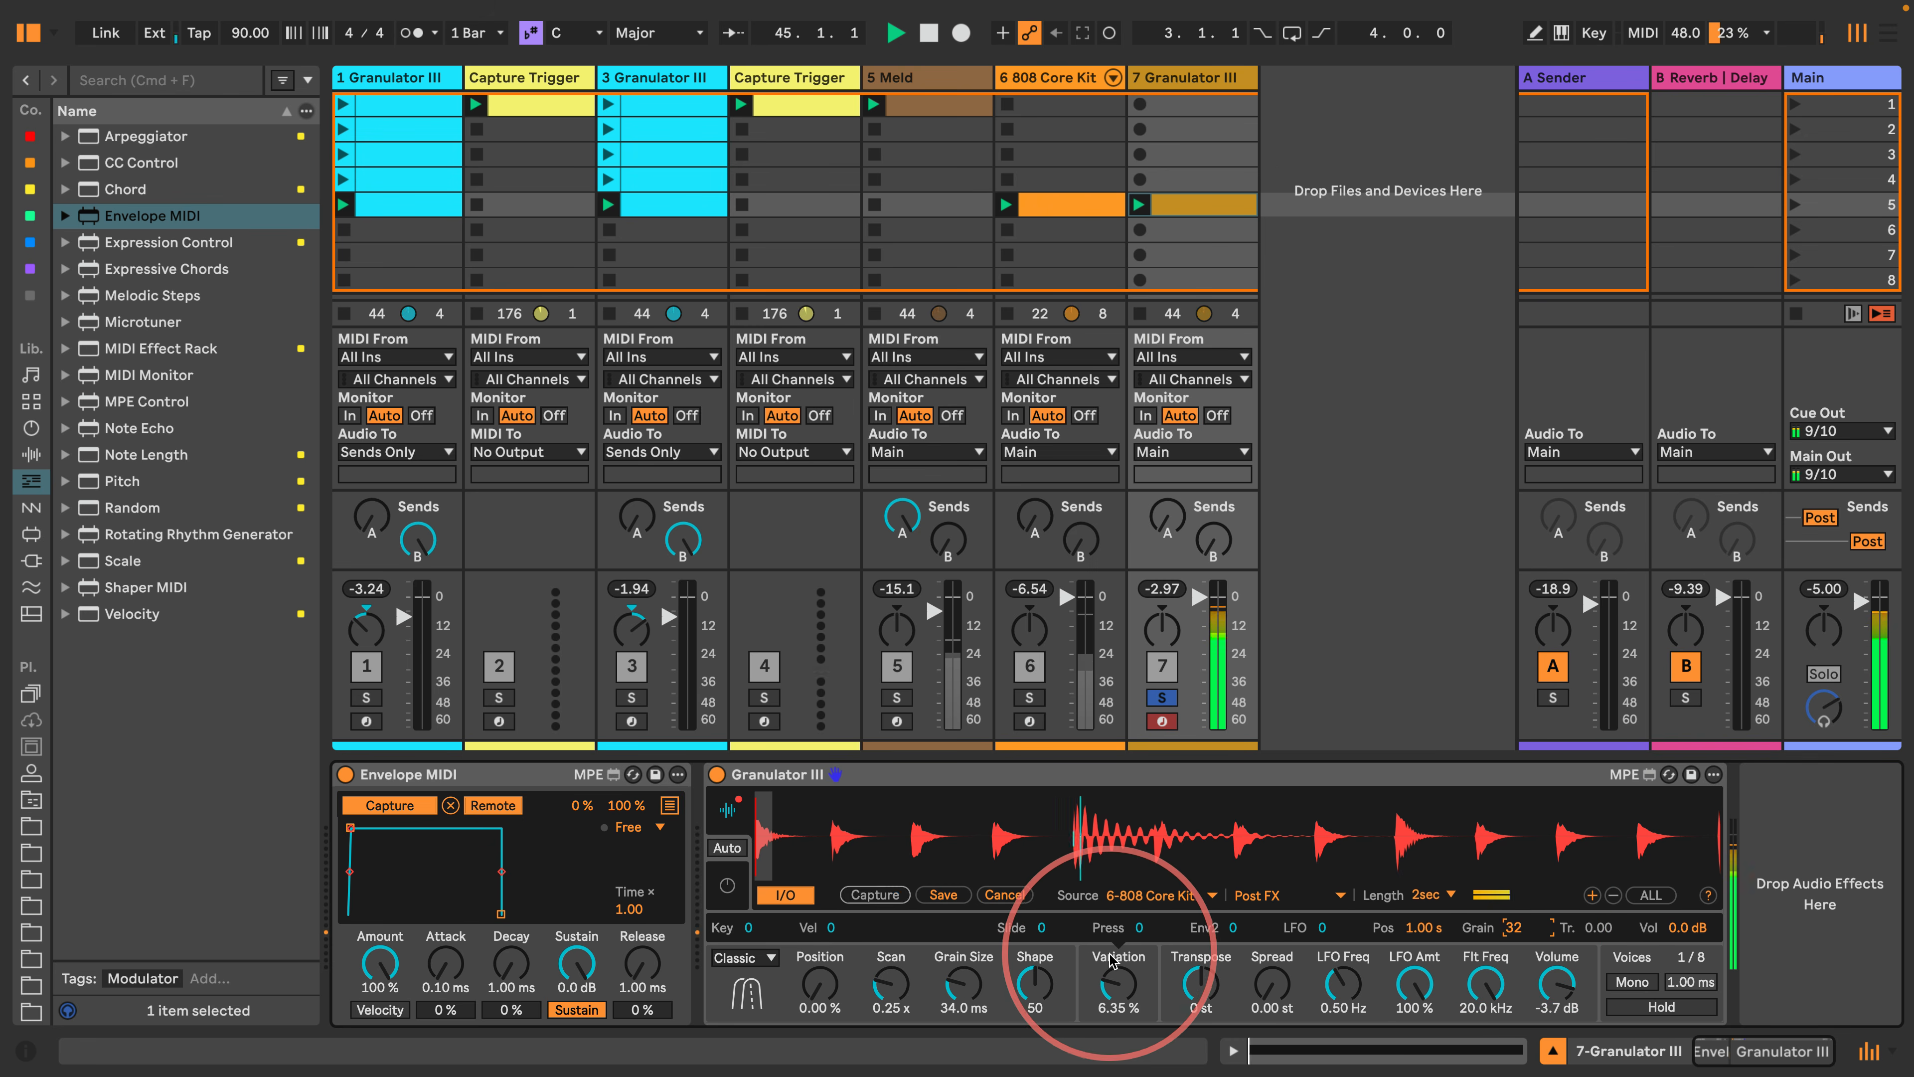
Modulate Granulator III's Transpose with the LFO by 11.34 and set the LFO Freq to 0.09 Hz.
left_click(1200, 984)
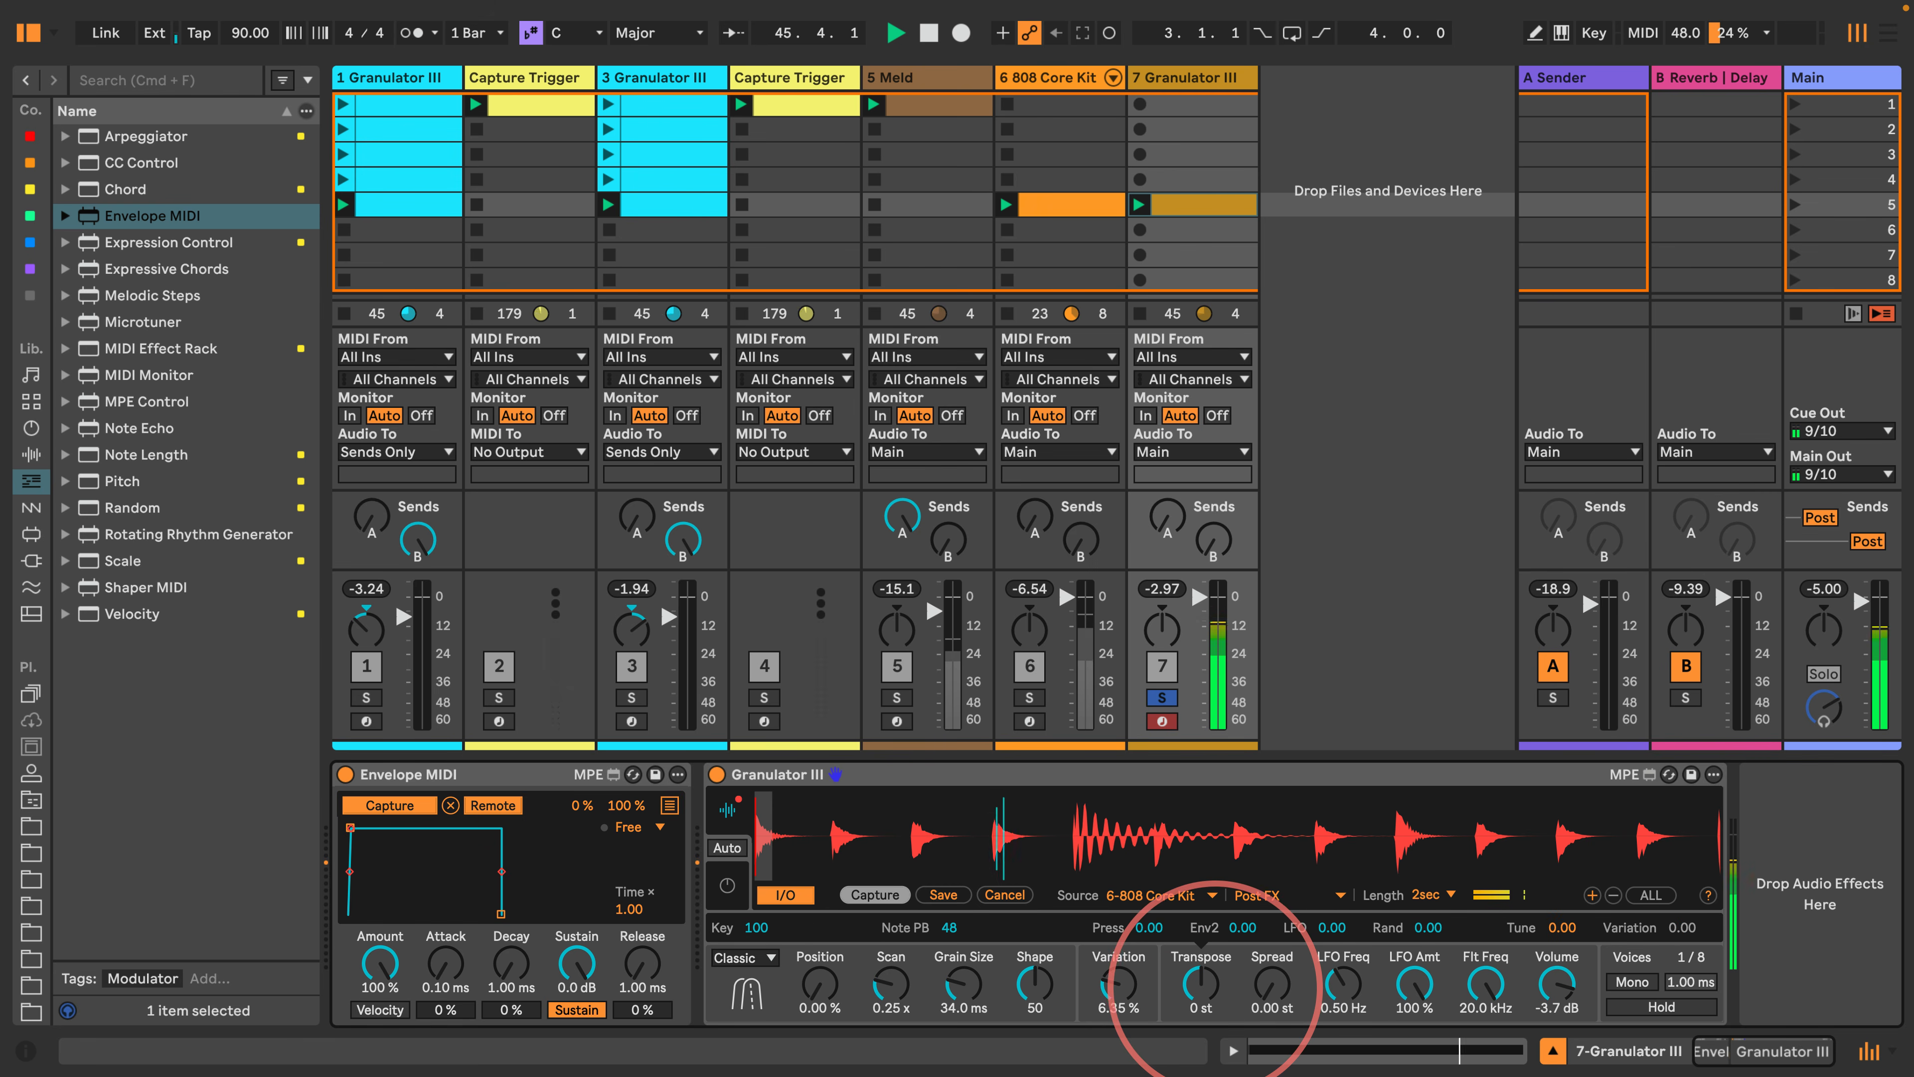
left_click_drag(1329, 924, 1315, 901)
mouse_move(1337, 981)
left_mouse_down()
mouse_move(1330, 1001)
mouse_move(1338, 986)
left_mouse_up()
Unsolo track 7, restart playback, and shorten the C3 note in its clip to end at 1.4.4.
left_click(1162, 697)
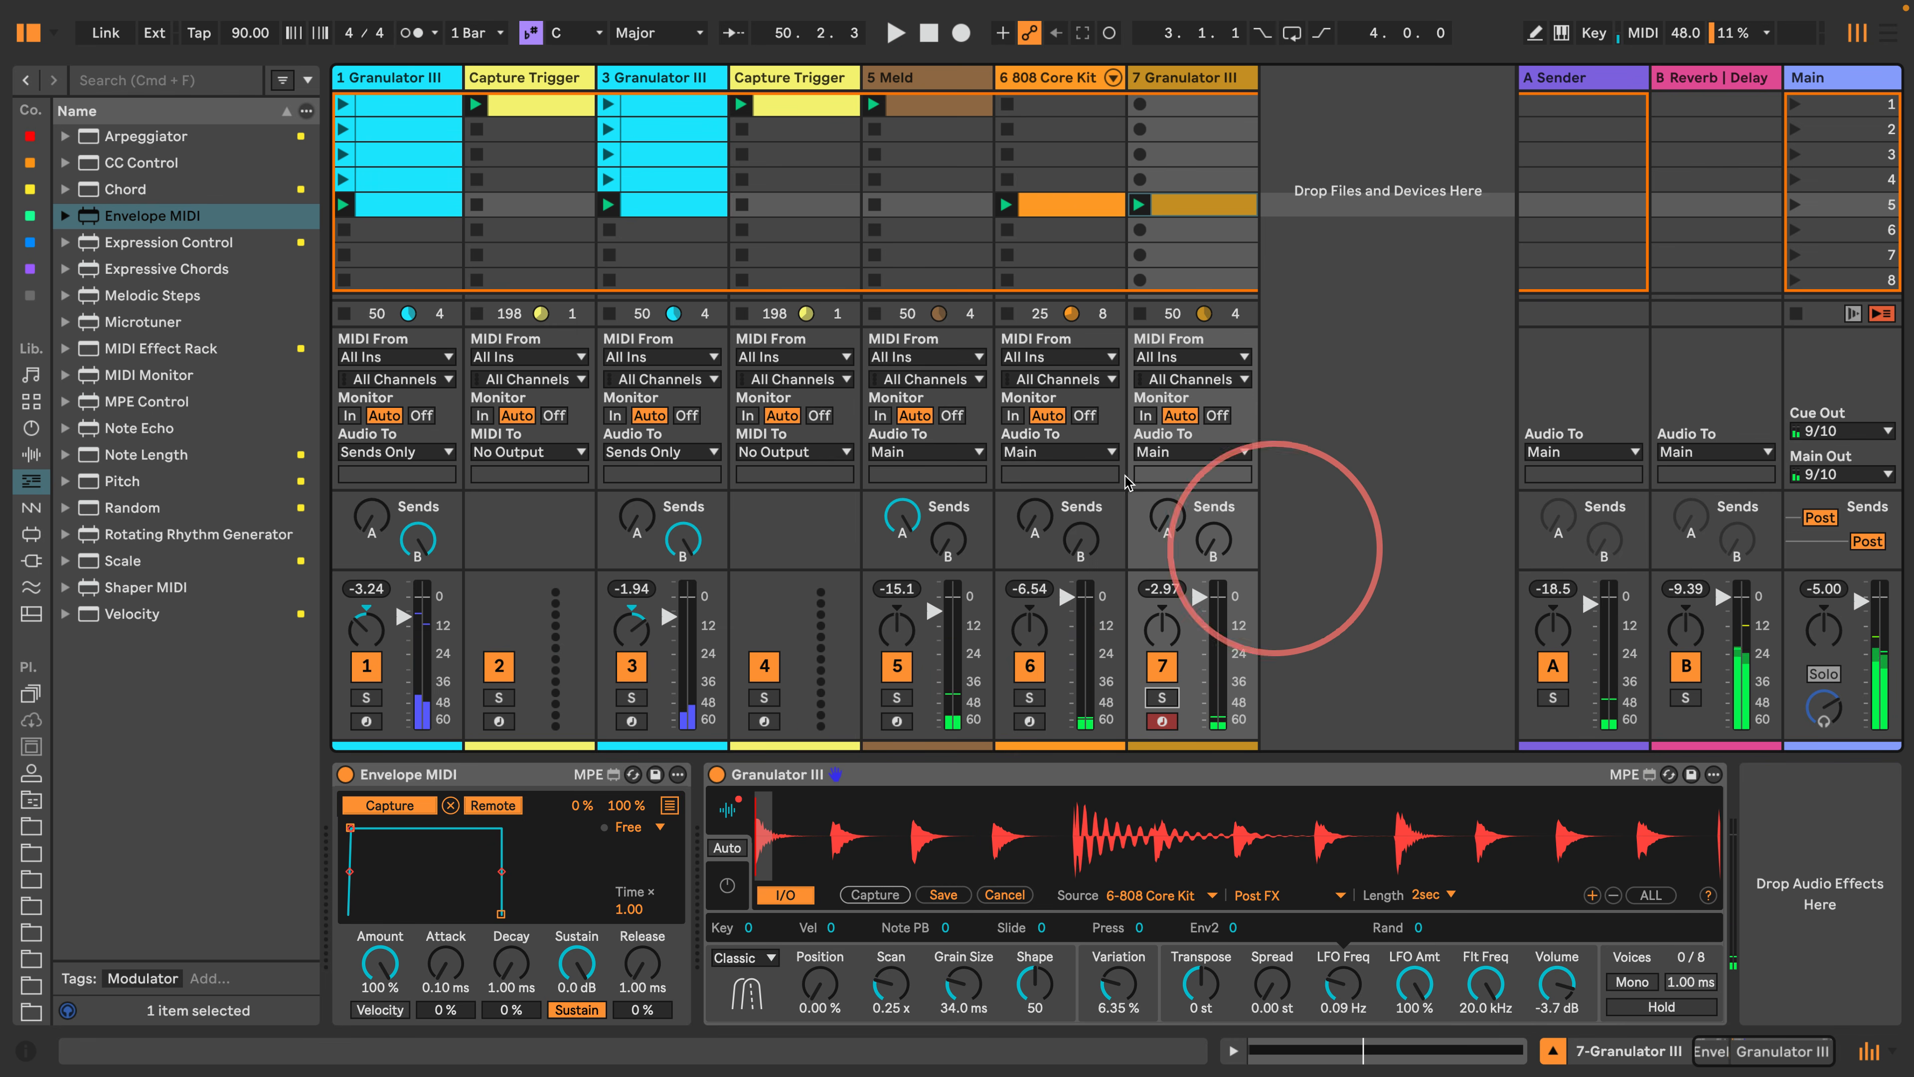
left_click(907, 34)
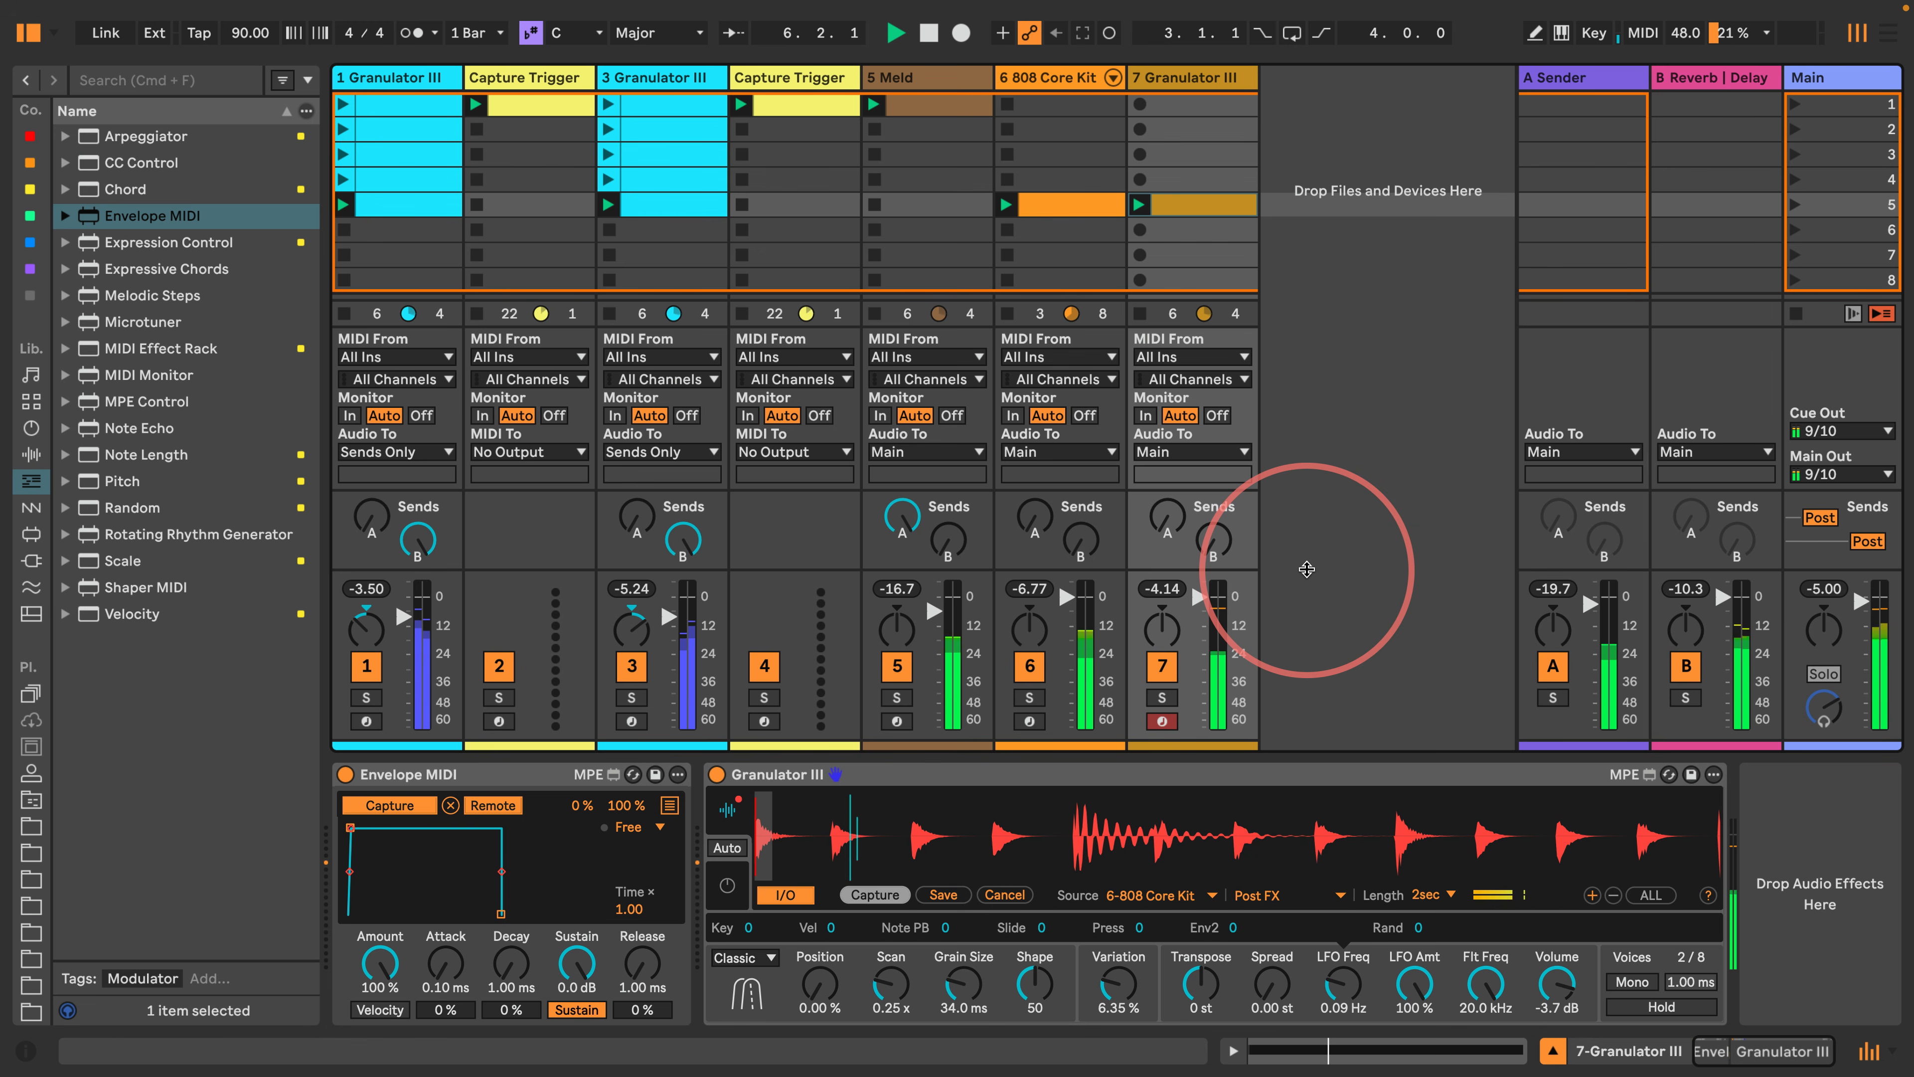
double_click(1197, 202)
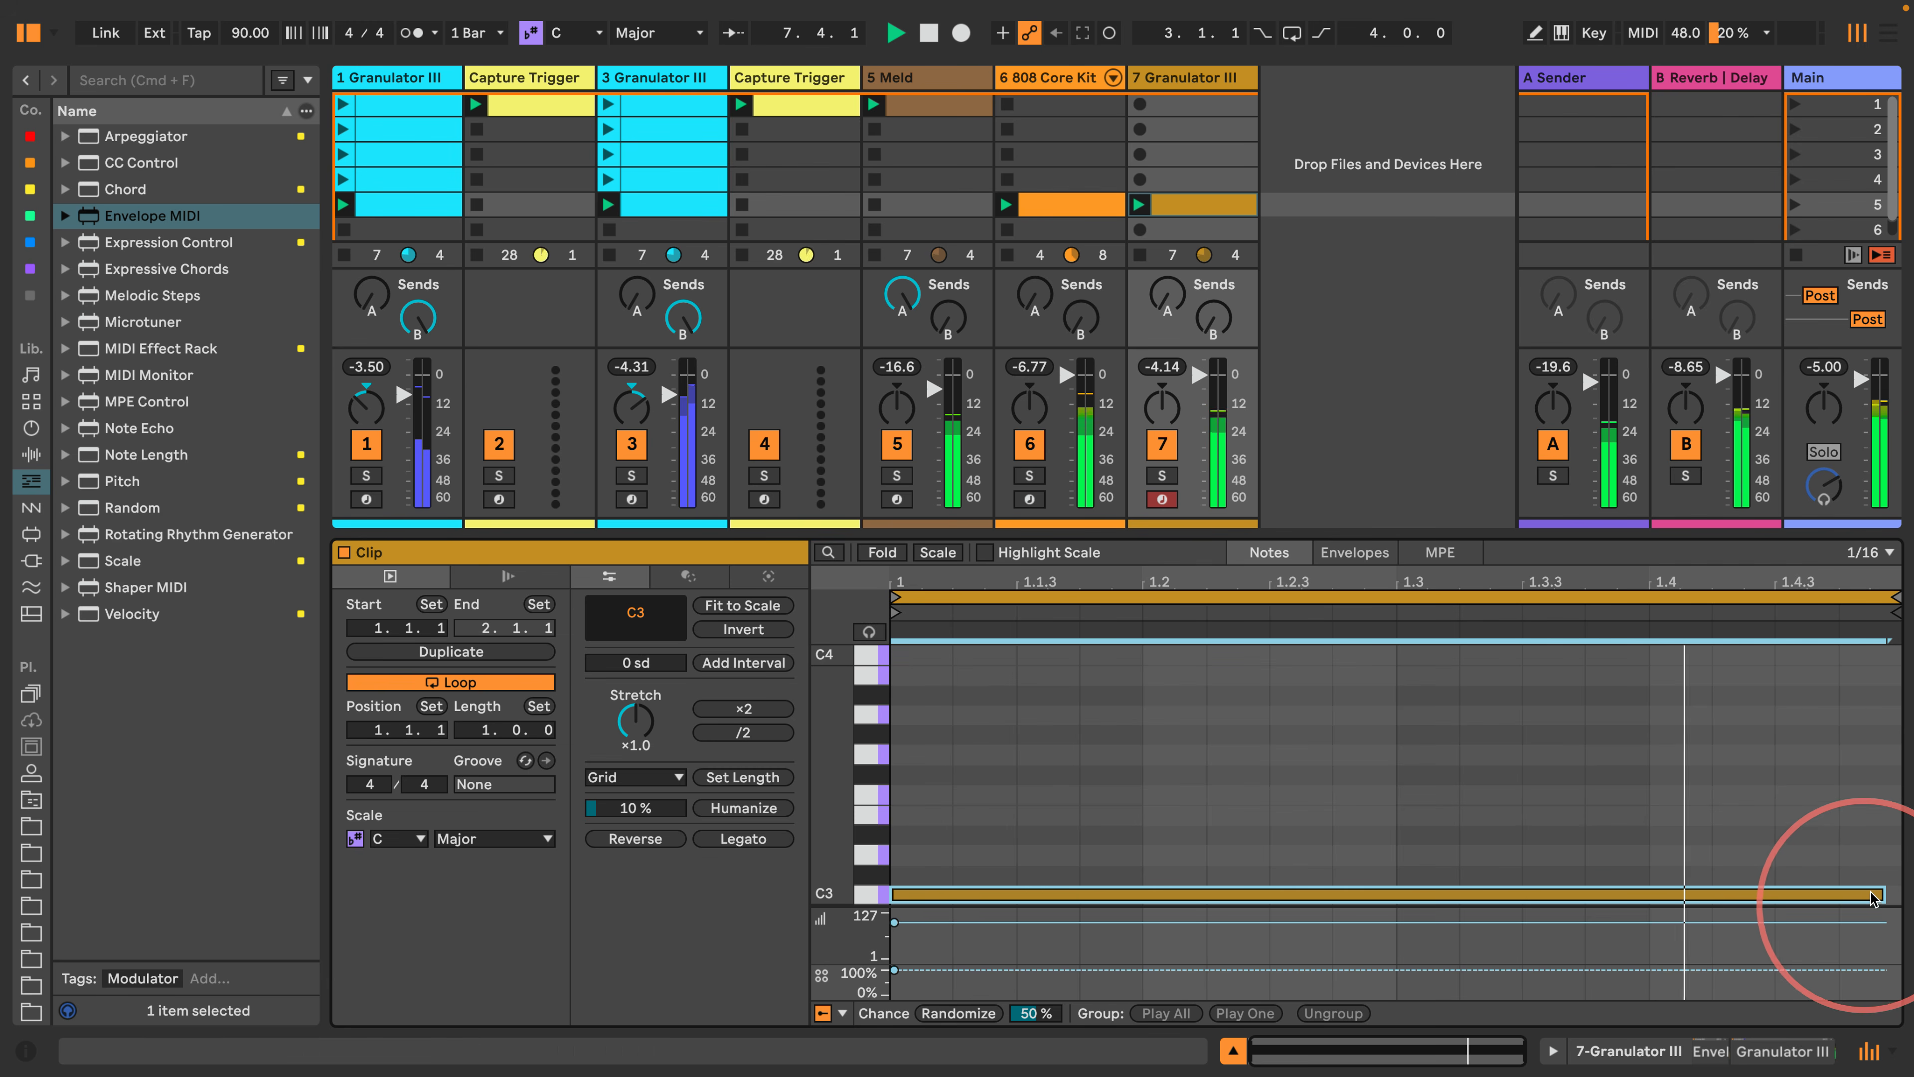
mouse_move(1879, 890)
left_mouse_down()
mouse_move(1030, 878)
mouse_move(1886, 884)
left_mouse_up()
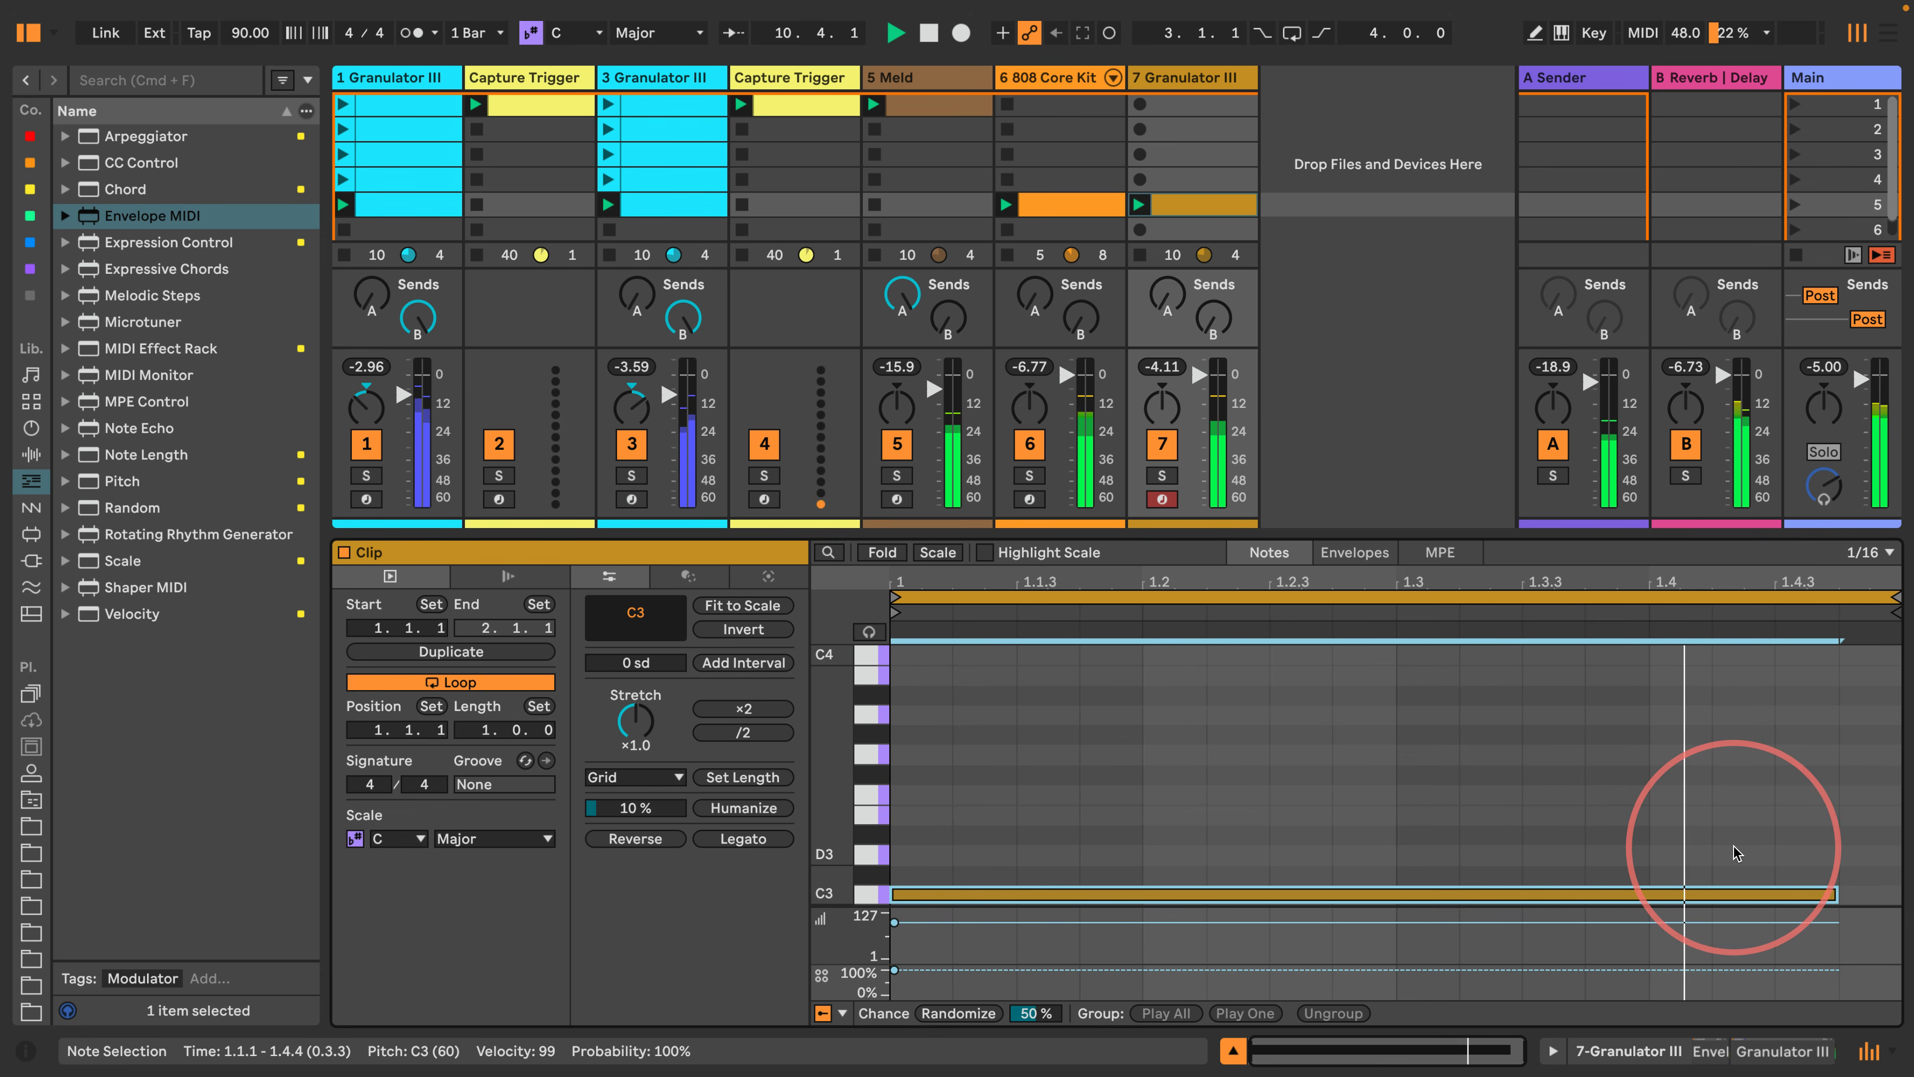
Return to track 7's devices and switch Granulator III's playback mode from Classic to Loop.
left_click(1627, 1051)
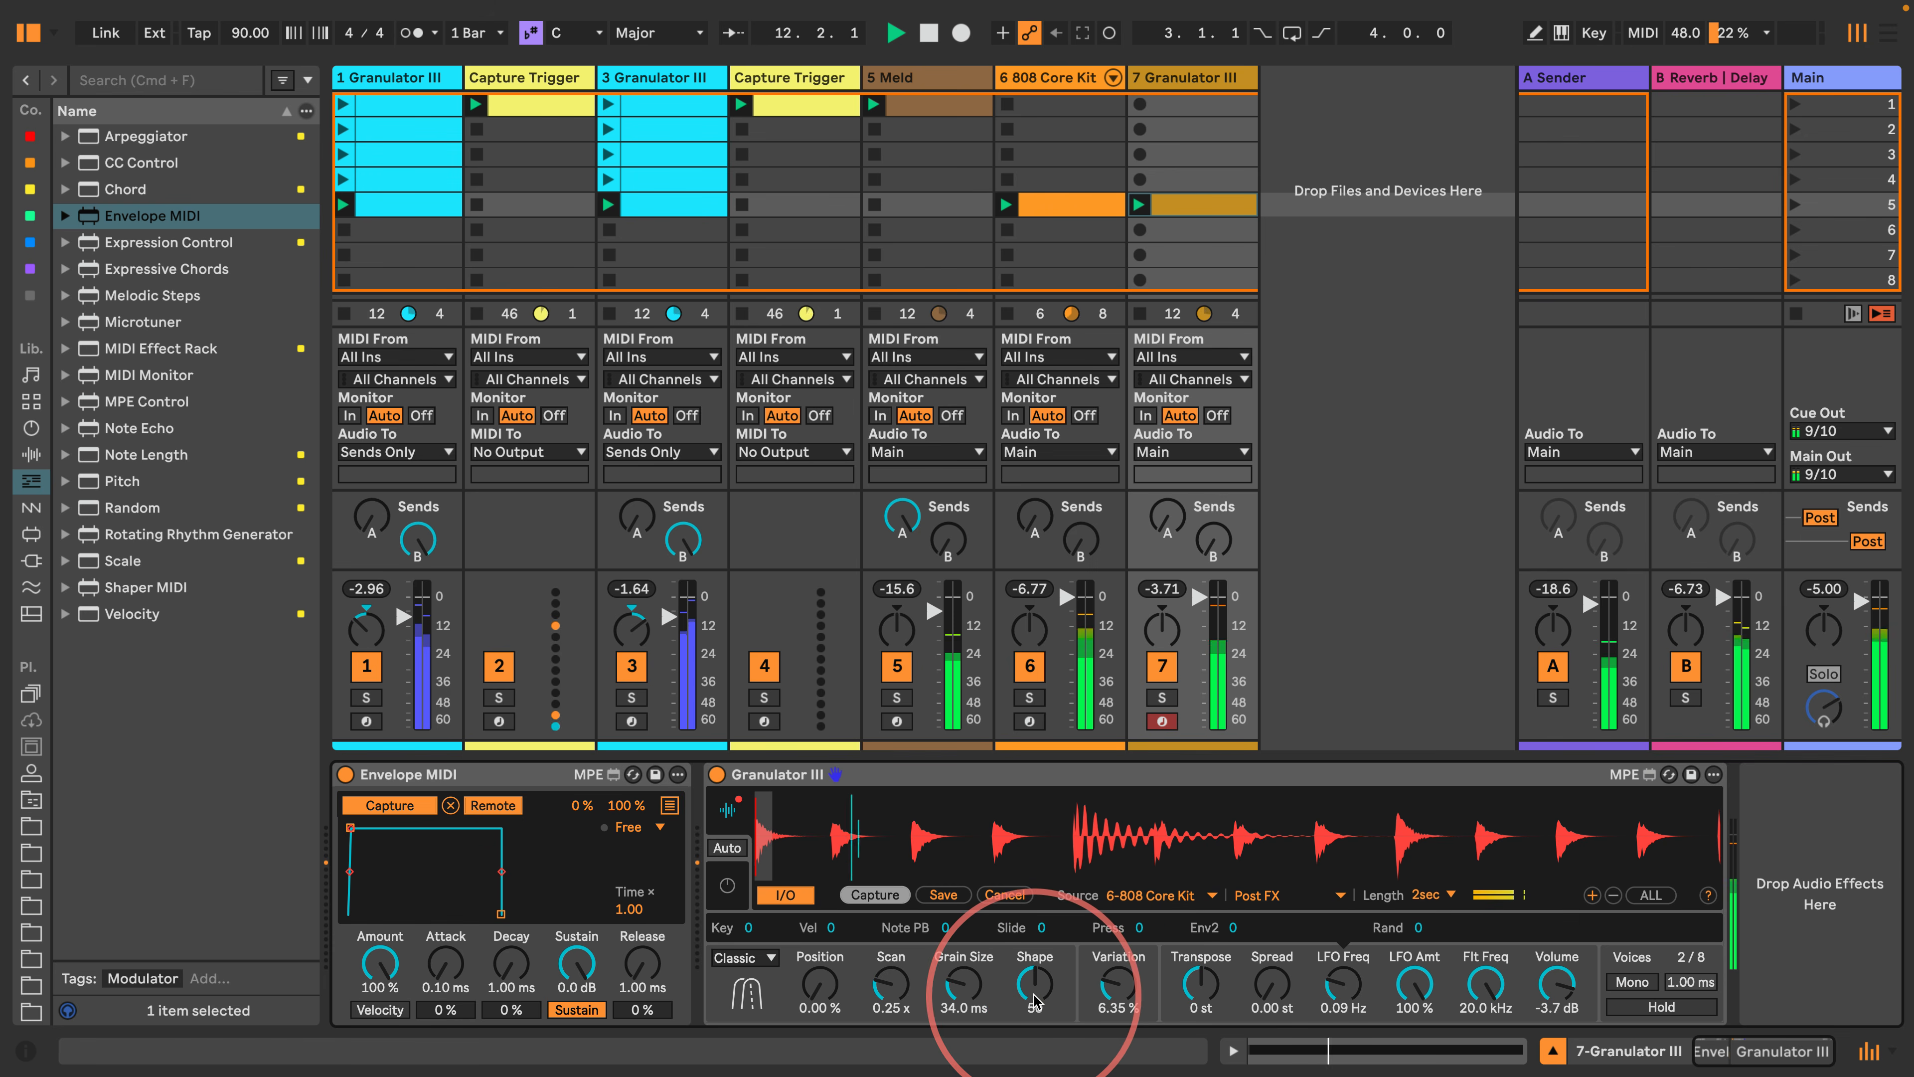
left_click(746, 958)
left_click(735, 978)
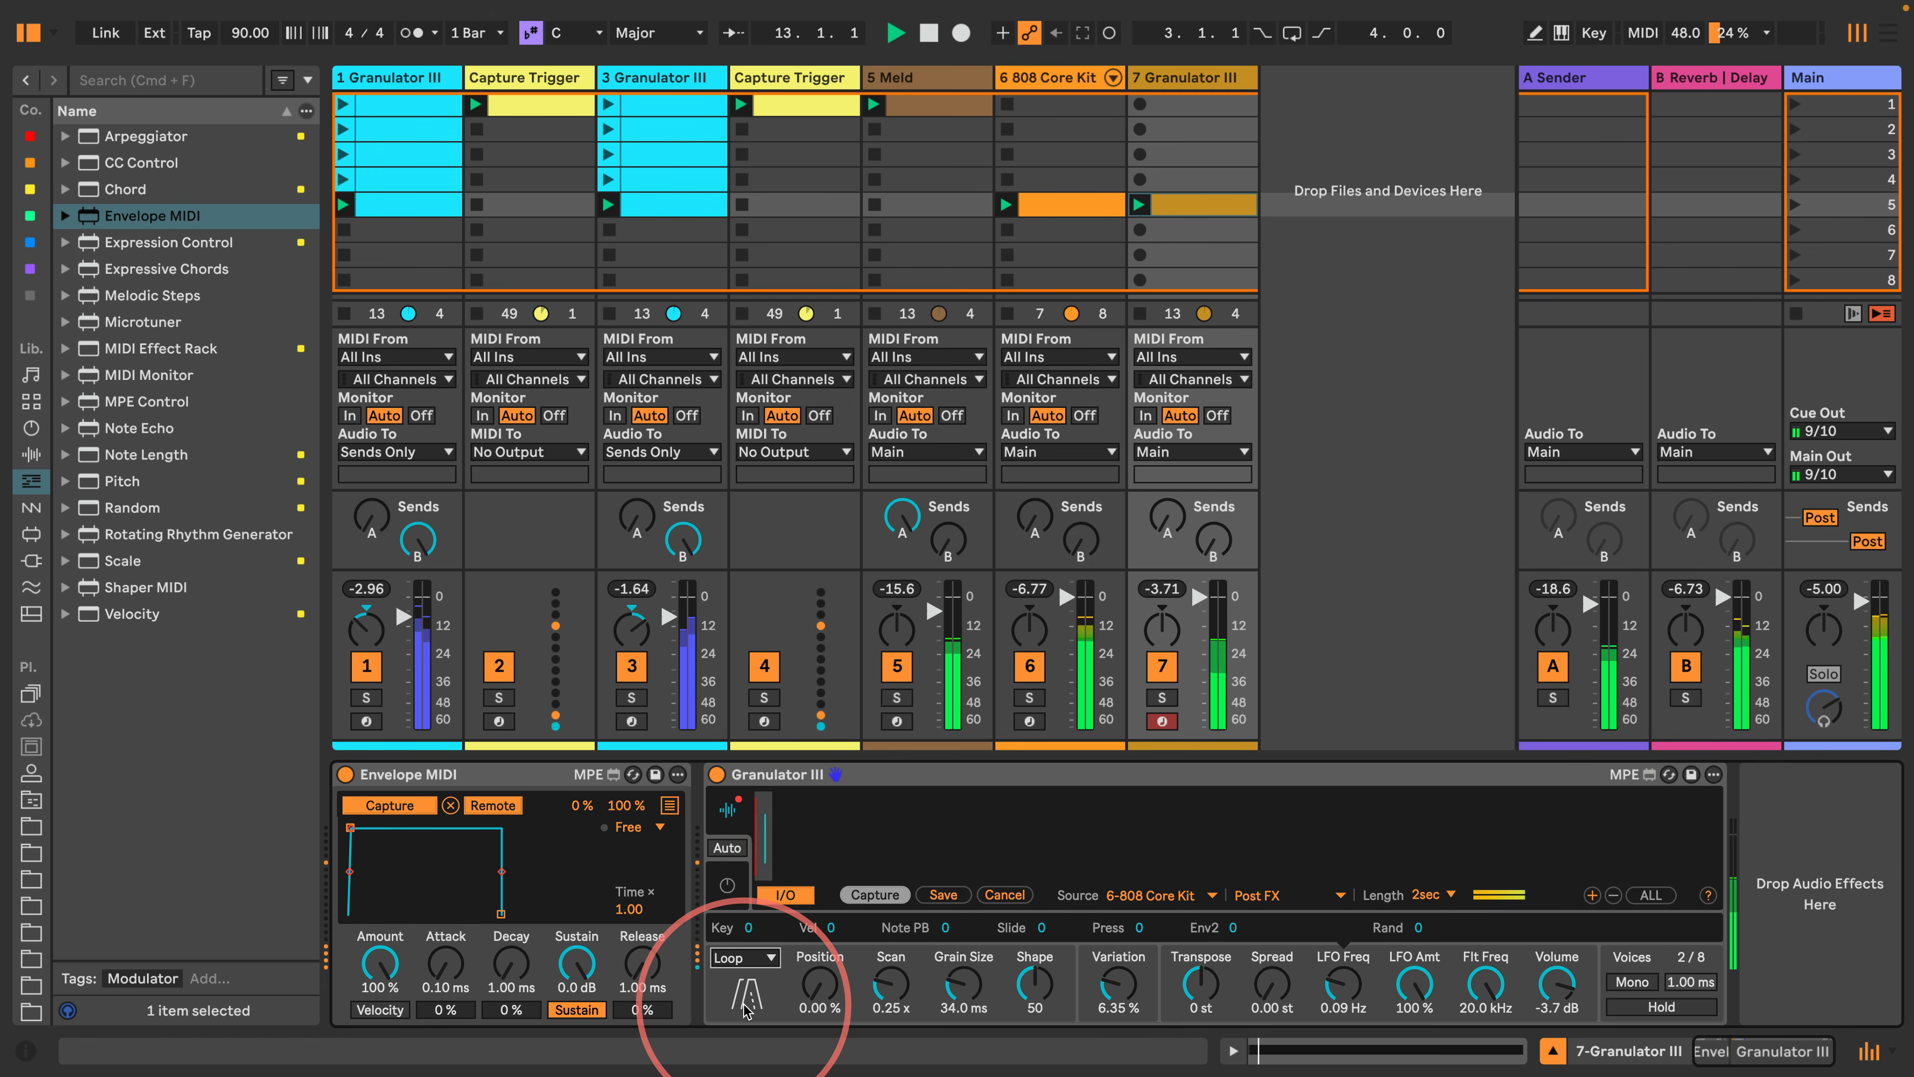
Solo track 7 and insert the Chord MIDI effect between Envelope MIDI and Granulator III.
left_click(1161, 697)
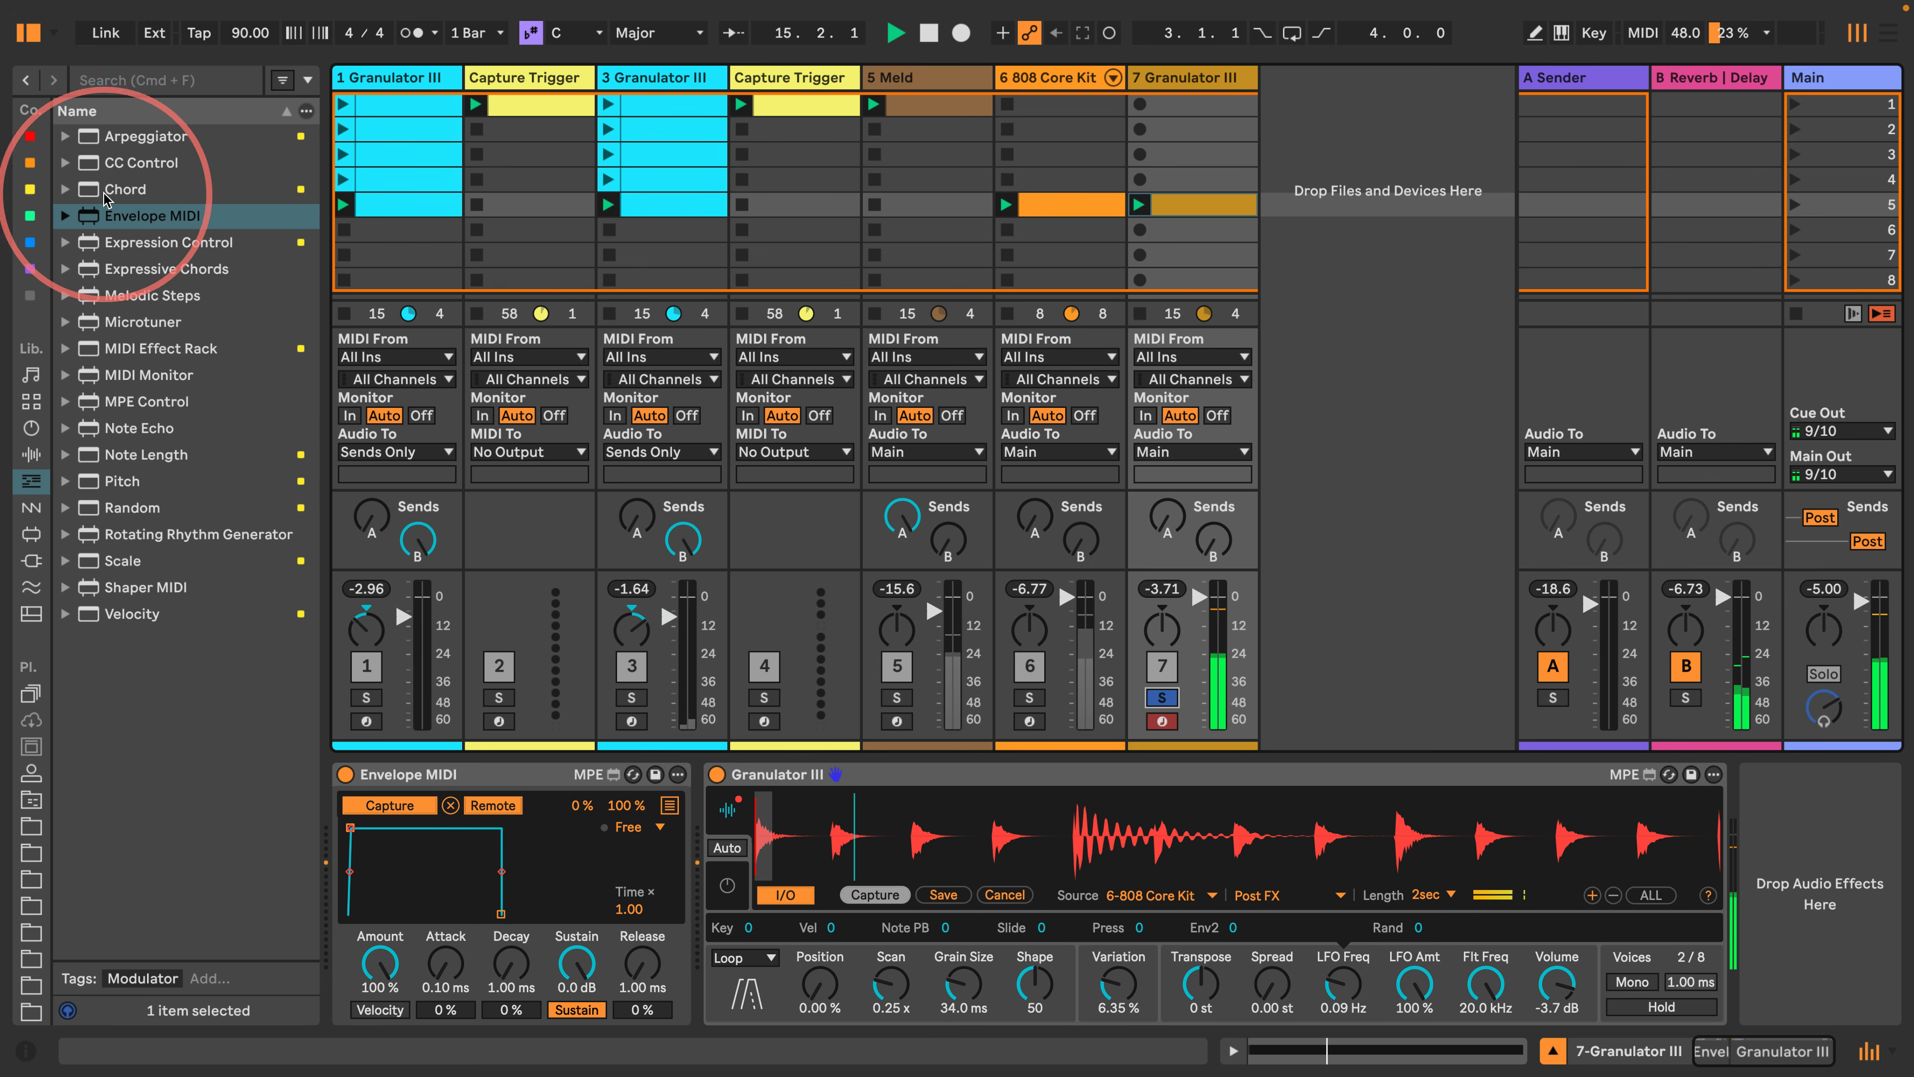
left_click_drag(151, 188, 716, 776)
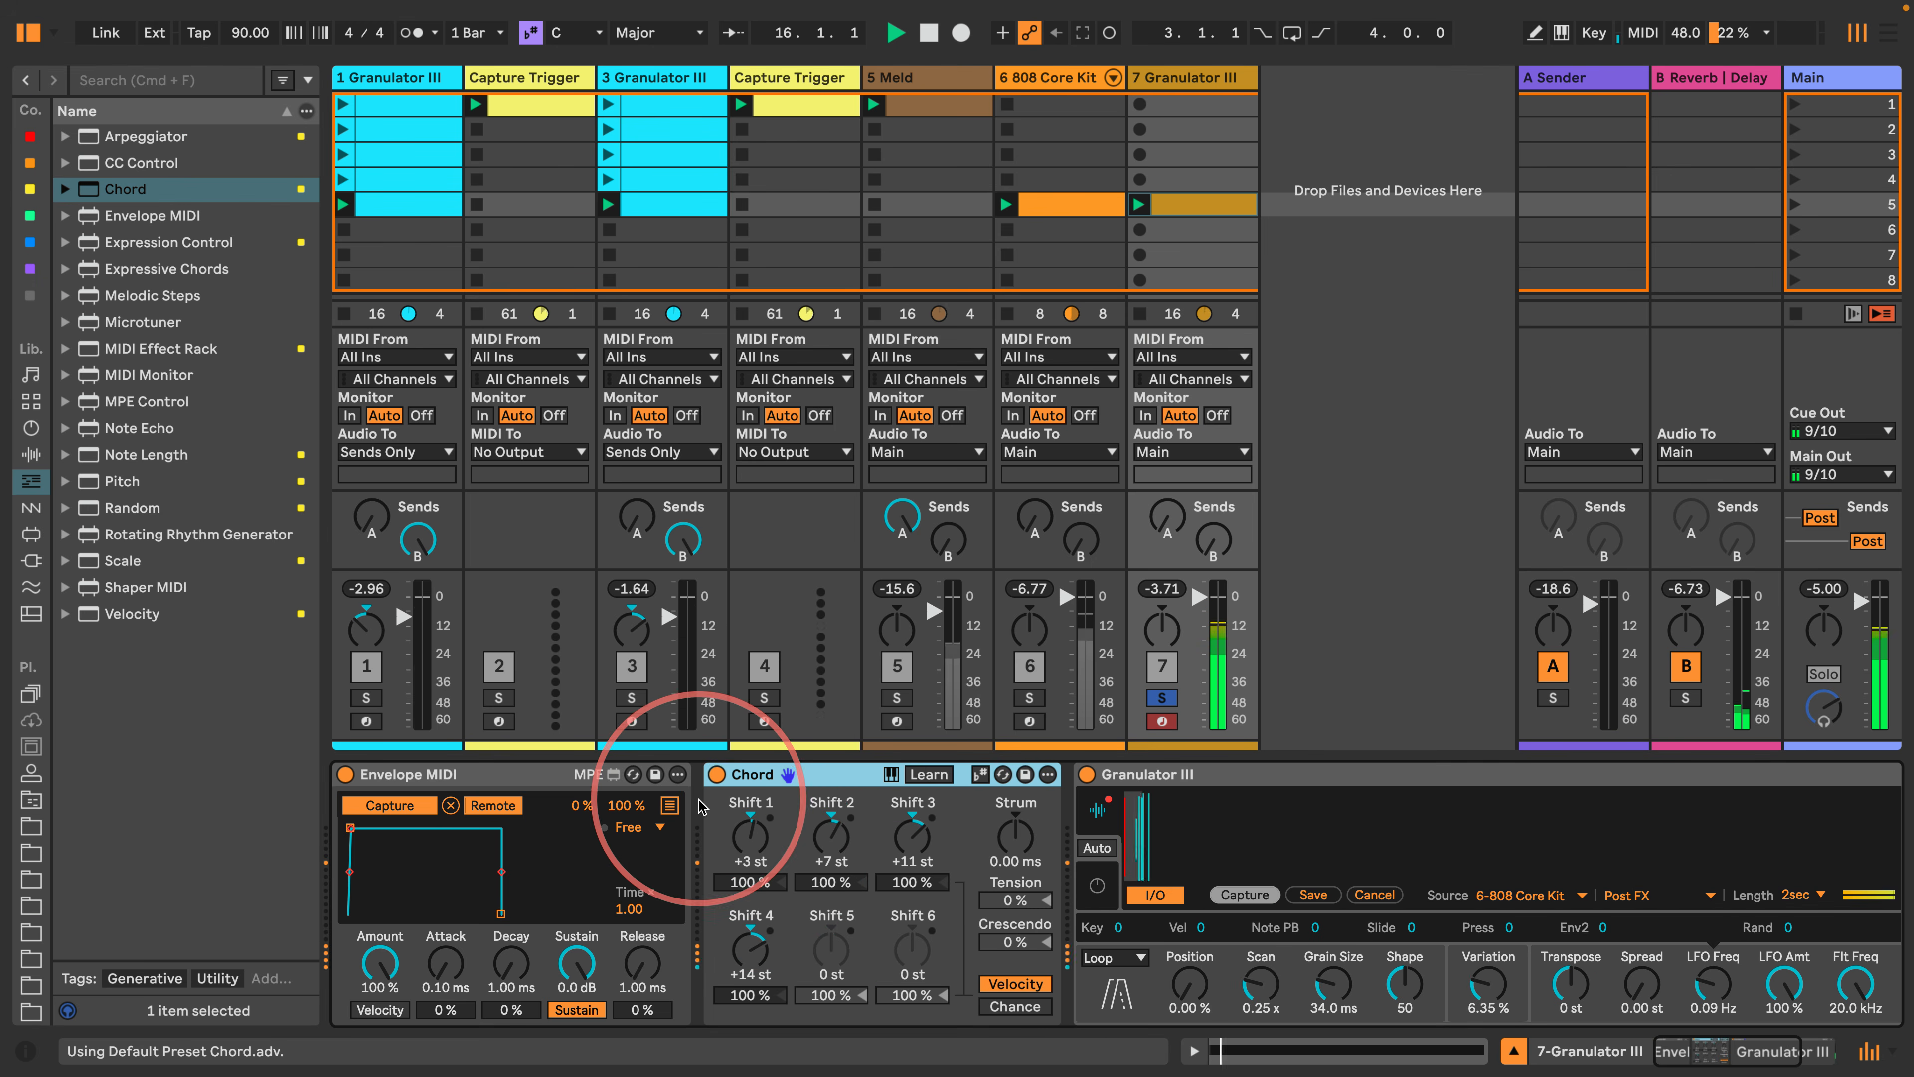
Set the Chord effect's Shift 1 to +1 st, Shift 2 to +2 st and Shift 3 to +3 st.
left_click(750, 840)
left_click_drag(748, 836, 826, 859)
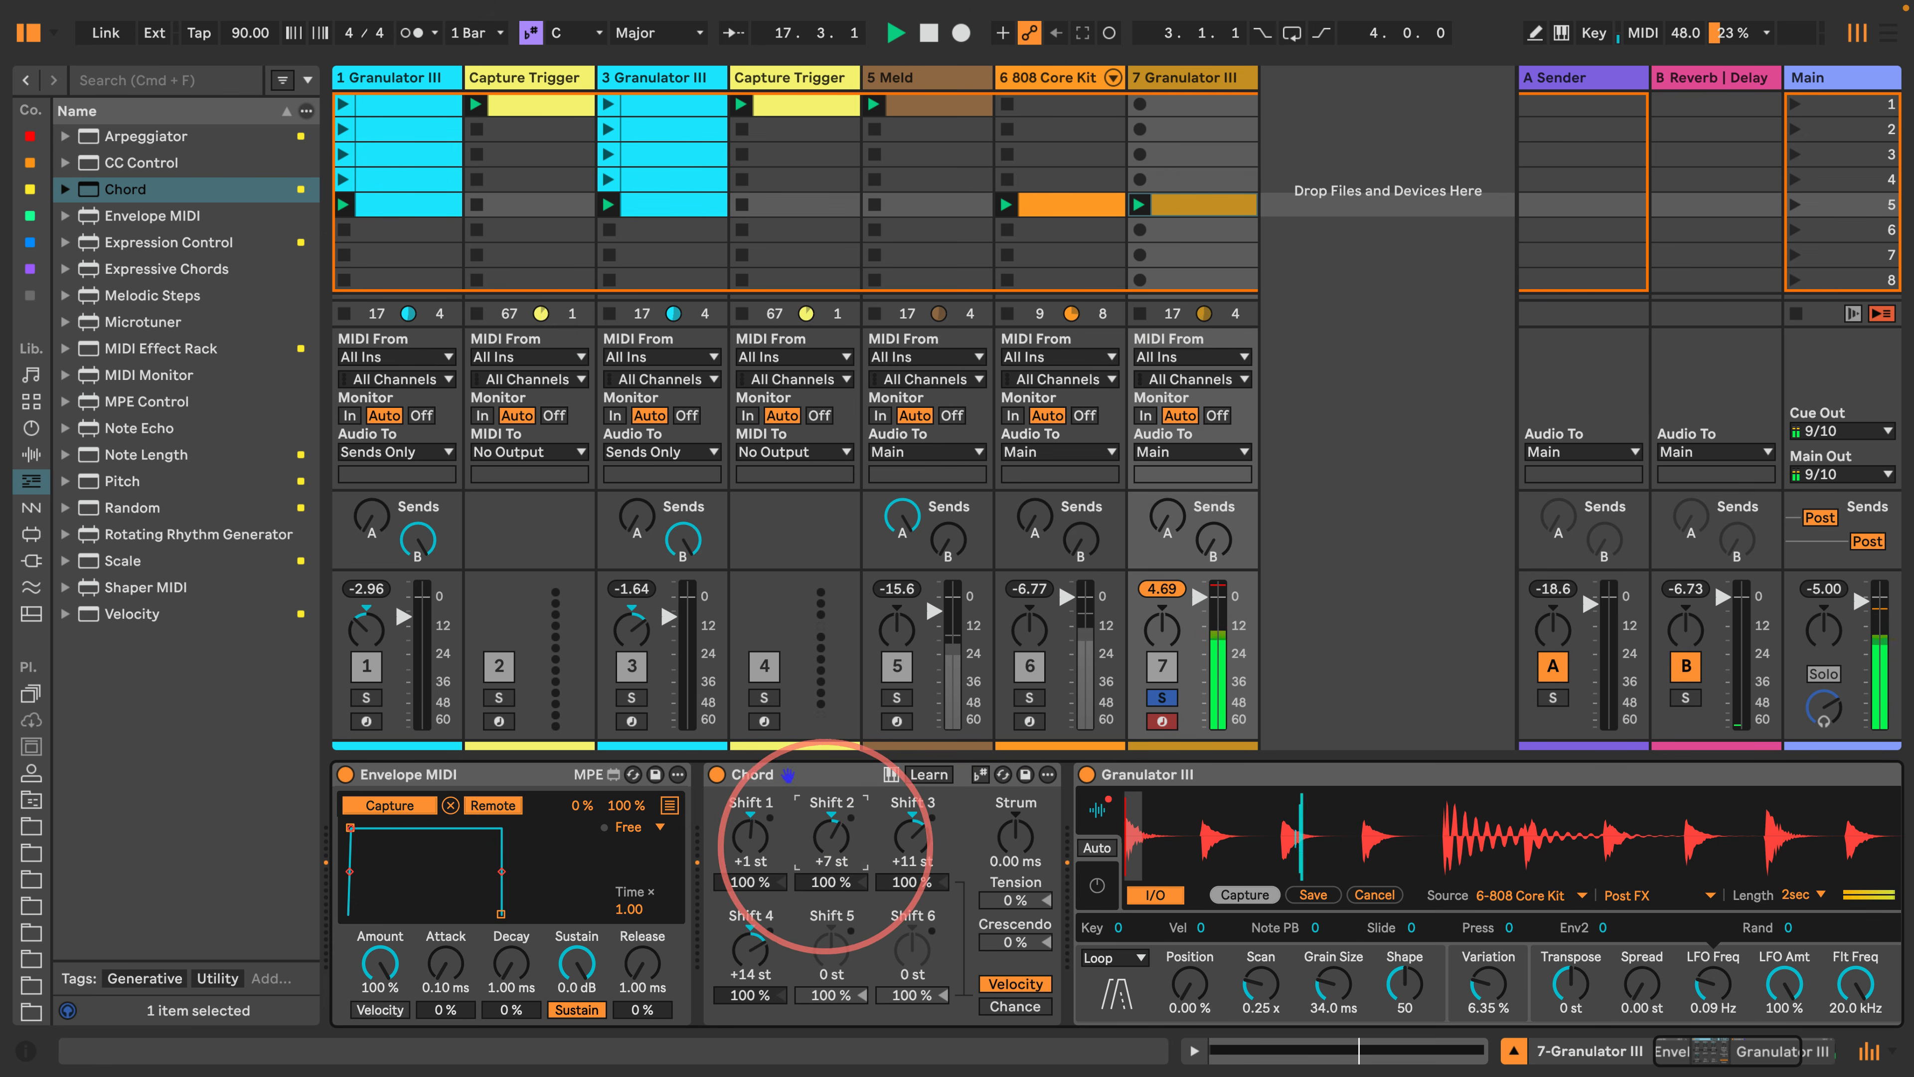
left_click(910, 846)
type("3")
key("Return")
Set the Chord effect's Shift 4 to +4 st, Shift 5 to +5 st and Shift 6 to +6 st.
left_click(744, 949)
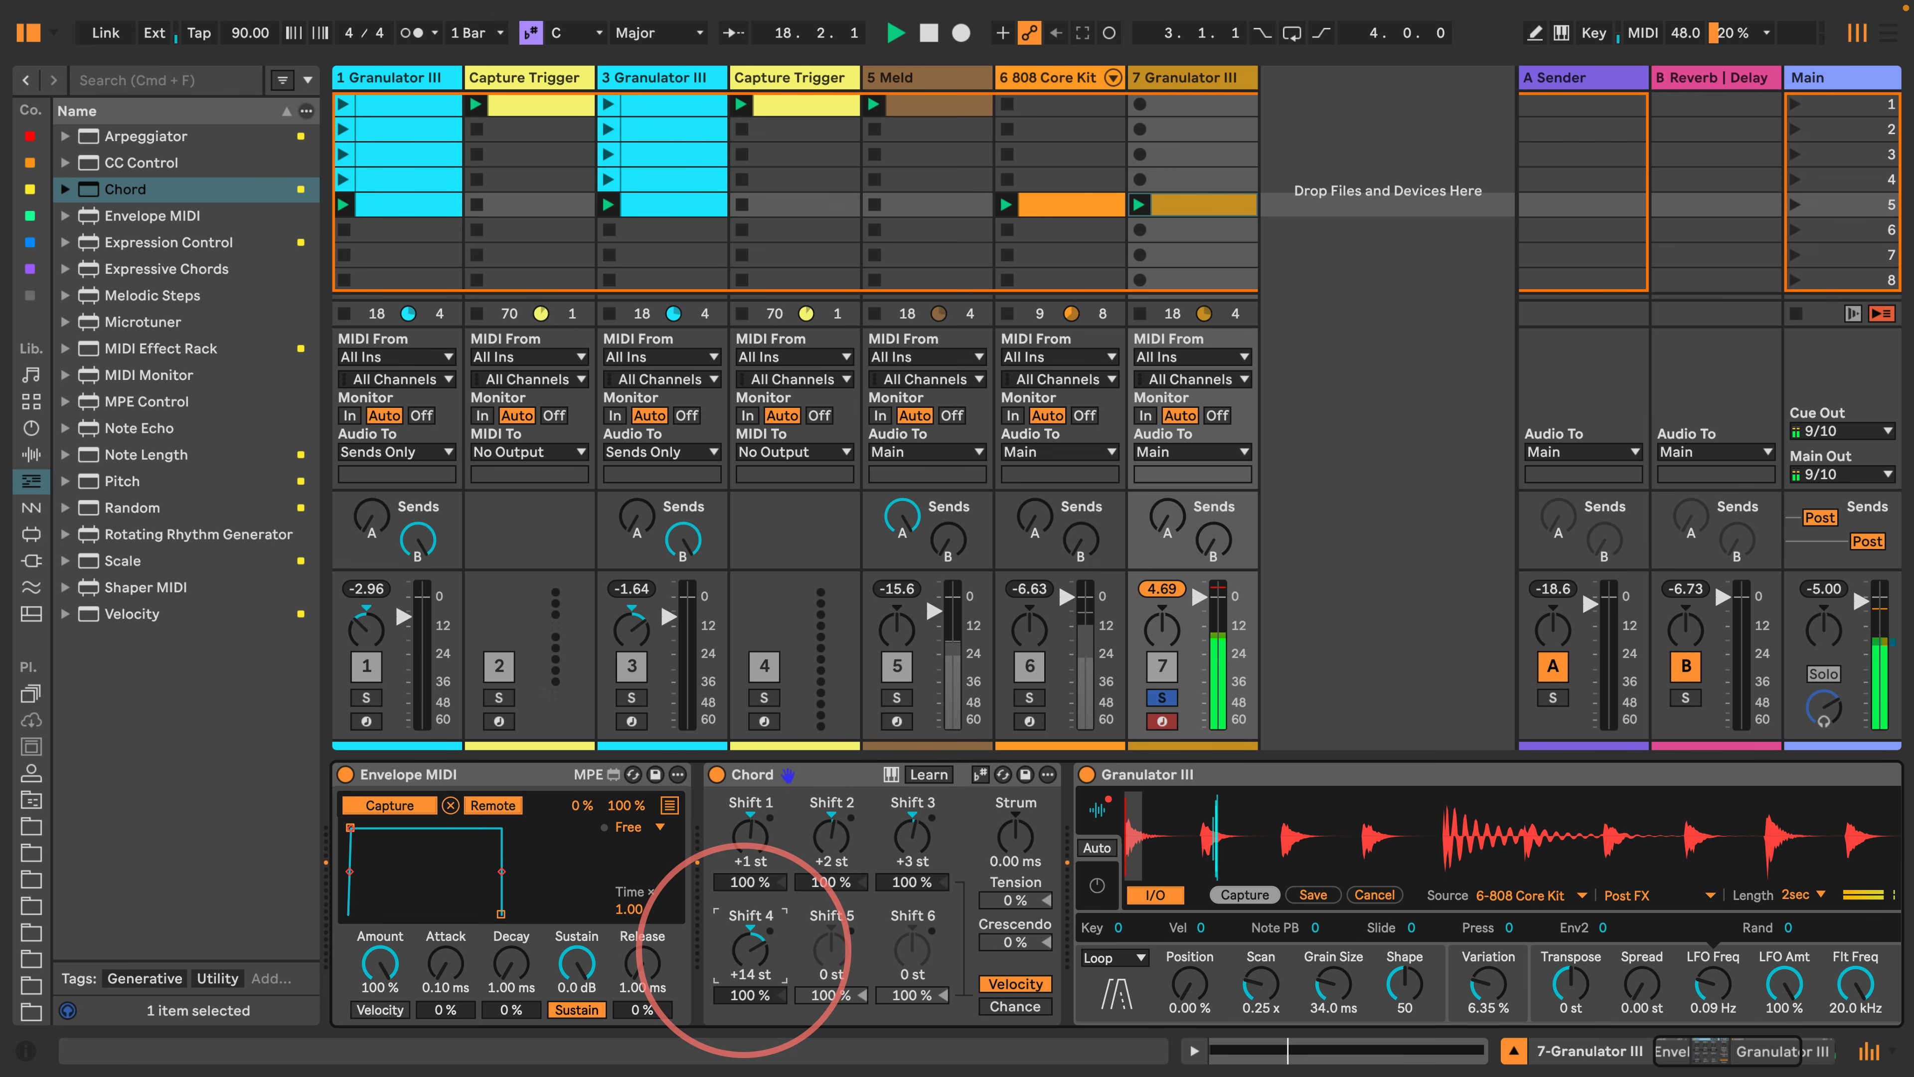
type("4")
key("Return")
left_click(843, 954)
type("5")
key("Return")
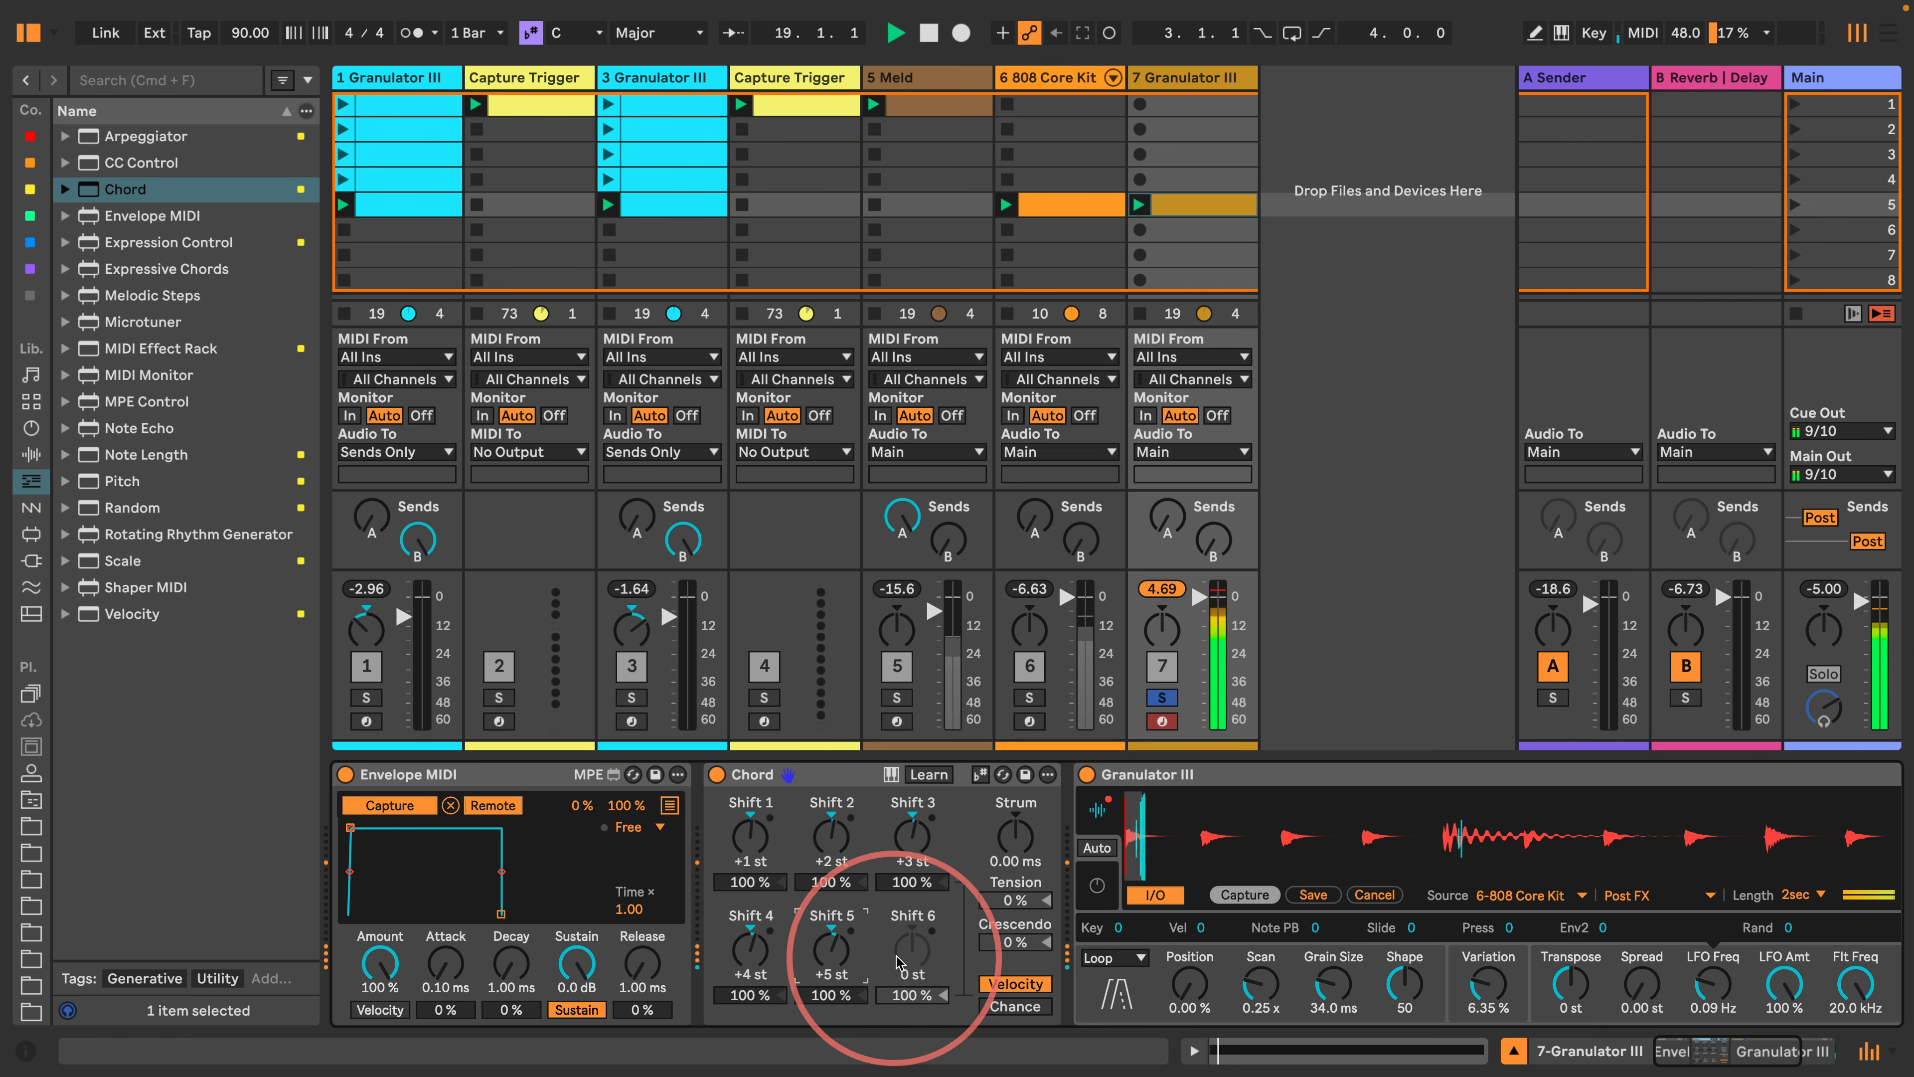
left_click(910, 949)
type("6")
key("Return")
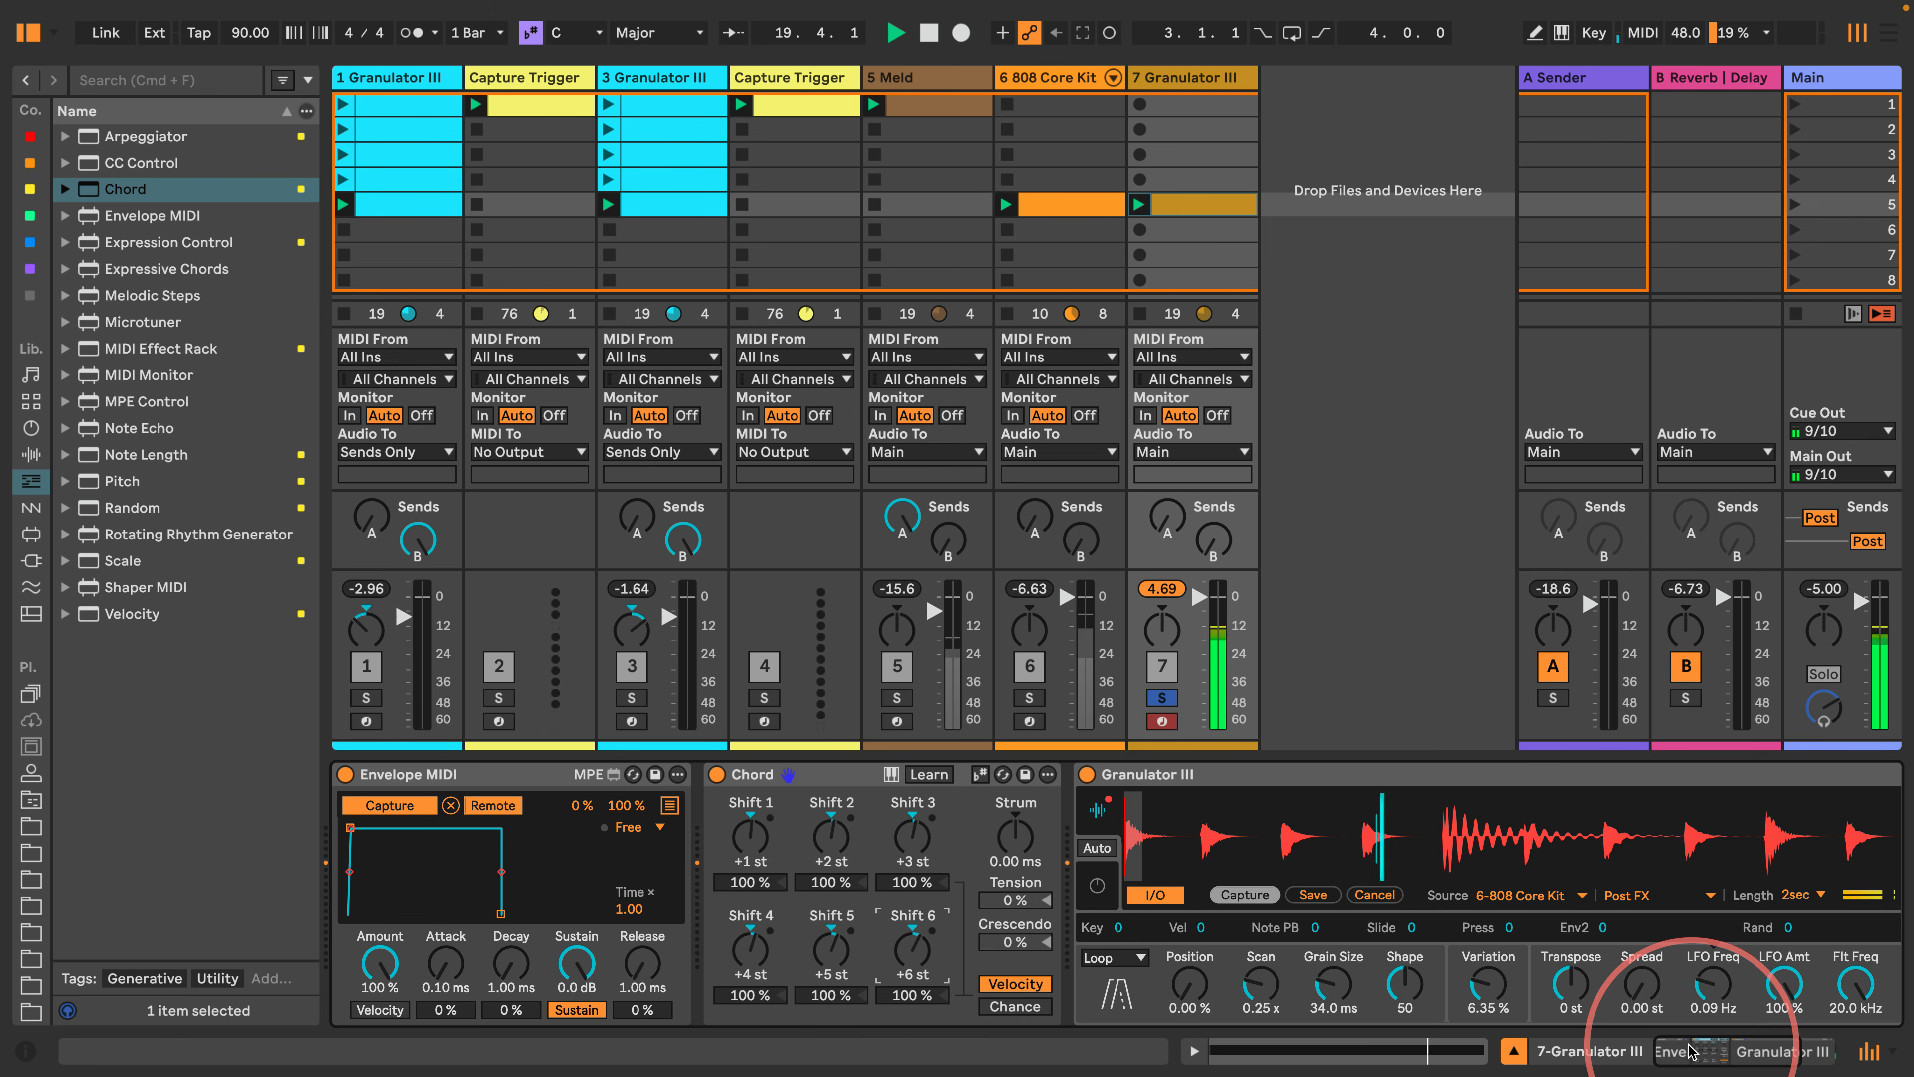
Find the Limiter among the audio effects in the library and add it after Granulator III on track 7.
scroll(1733, 1011, "right", 5)
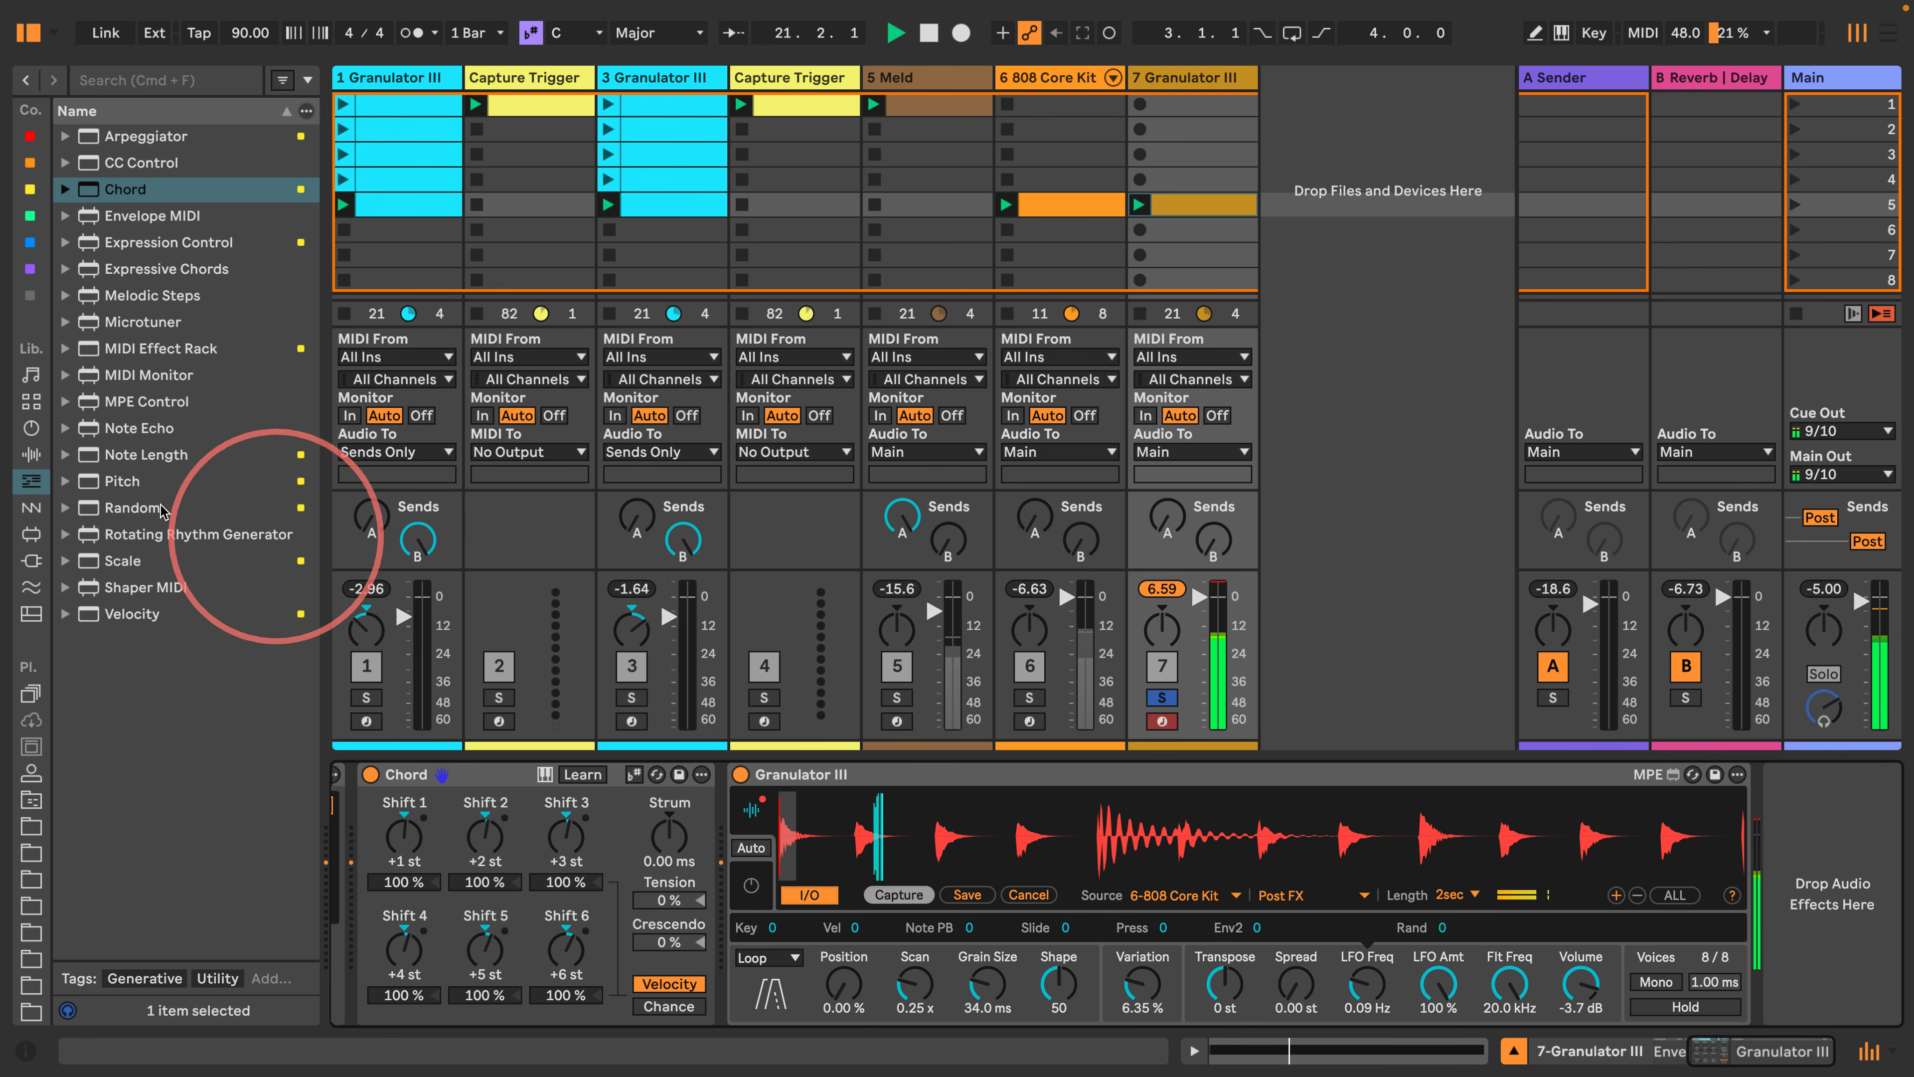
left_click(31, 427)
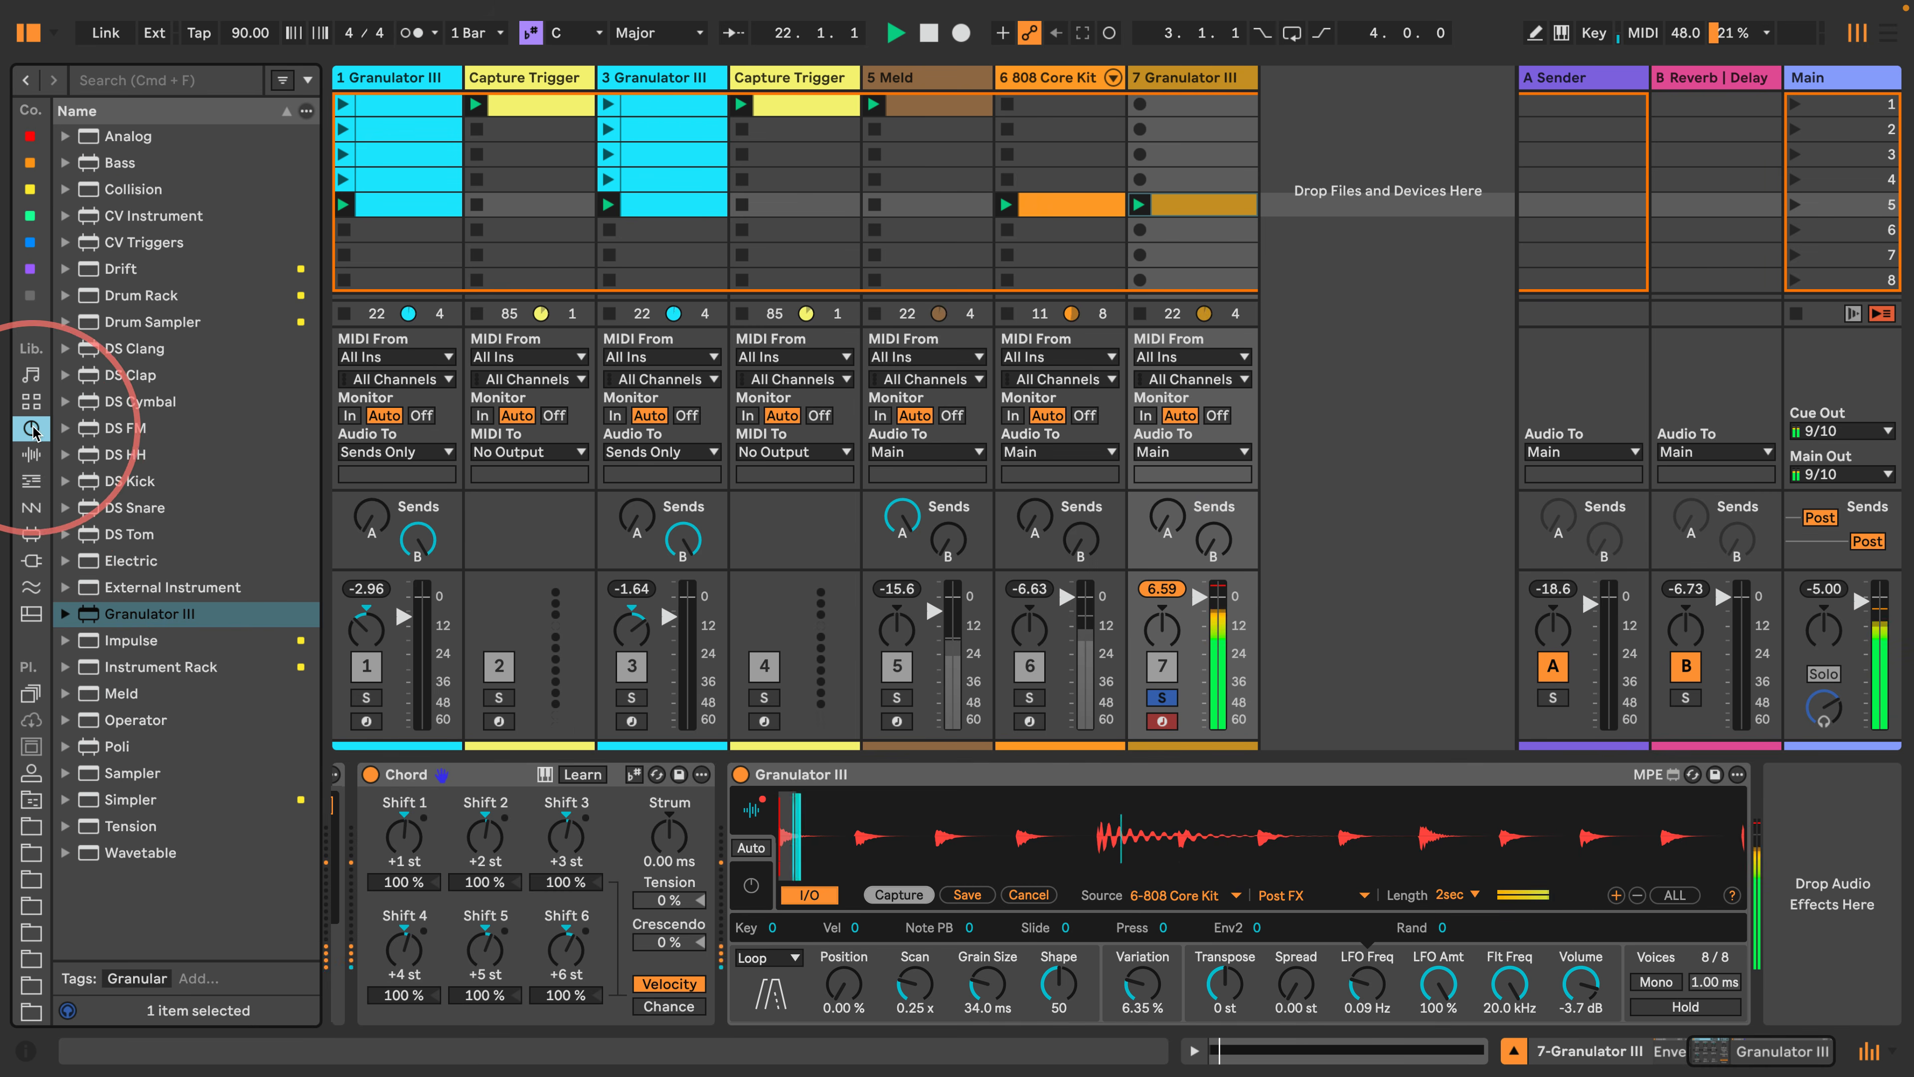
left_click(31, 374)
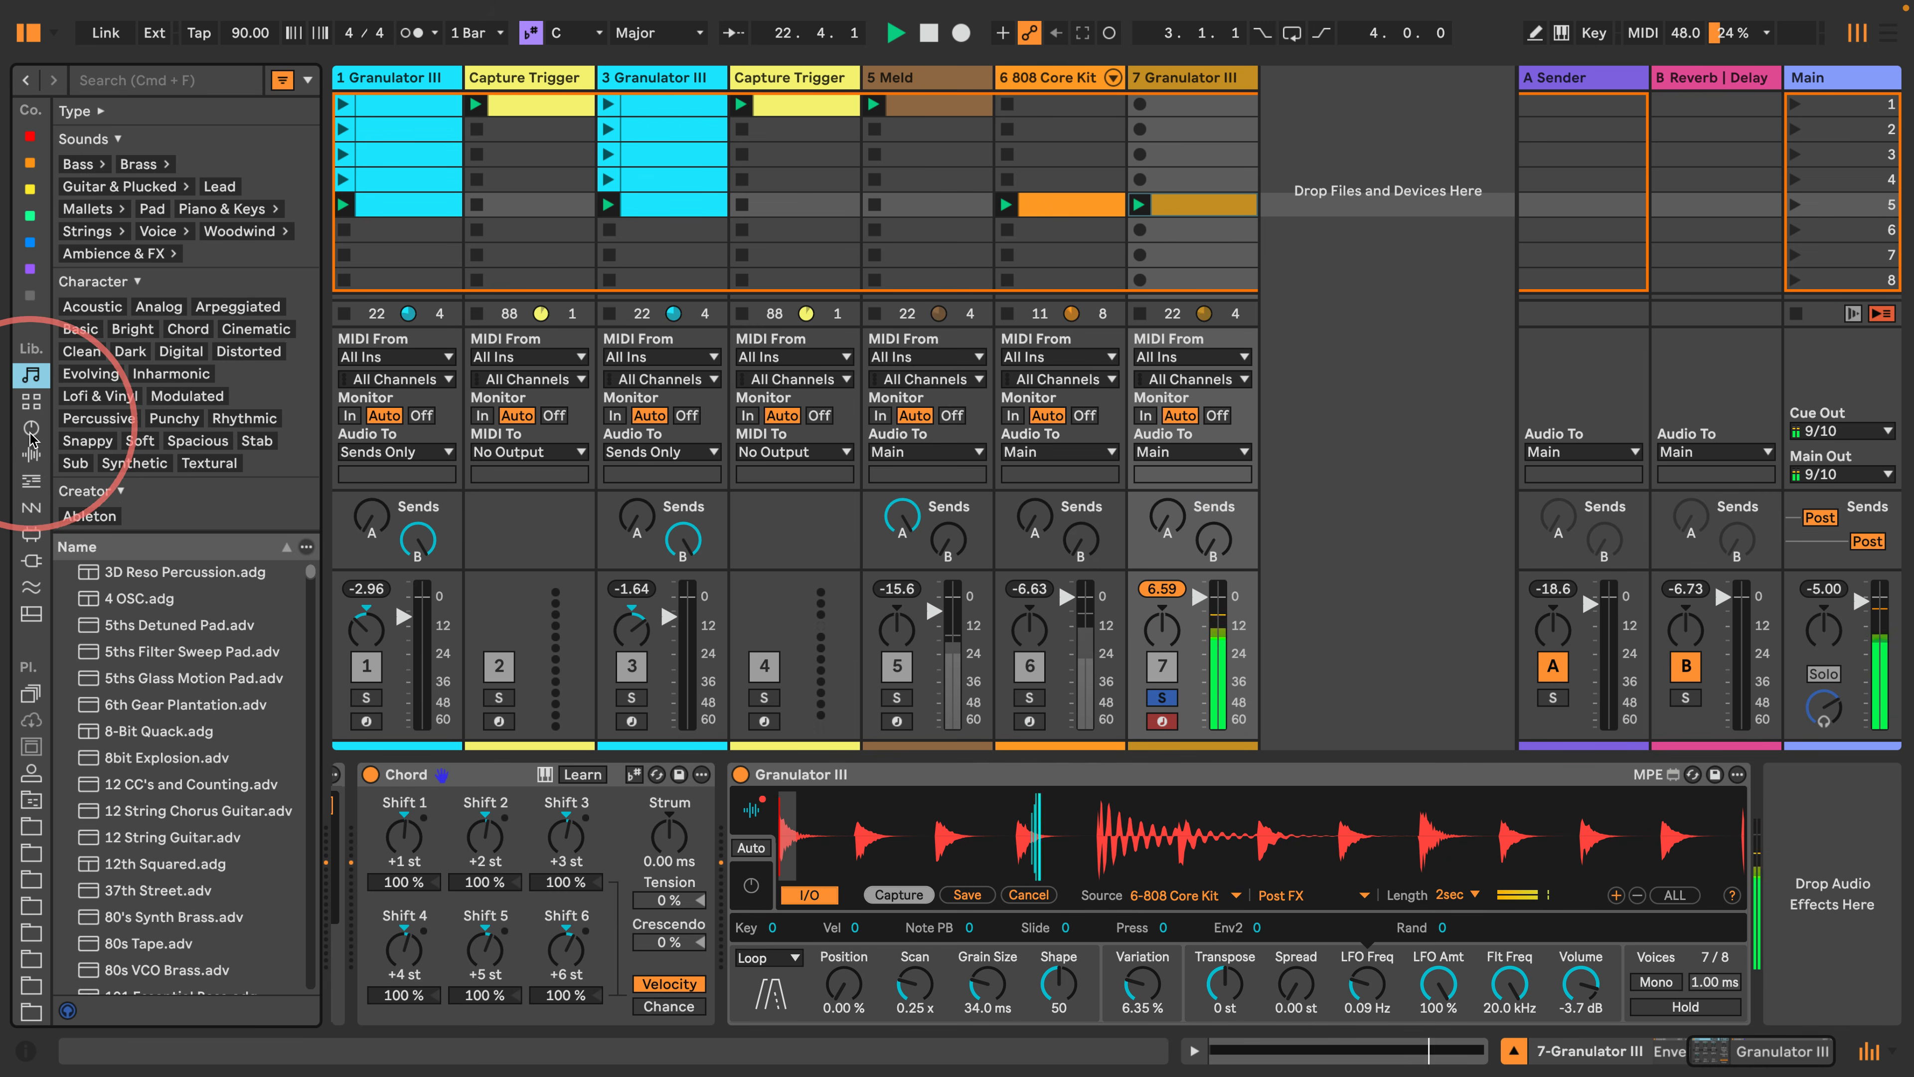
left_click(30, 428)
left_click(31, 401)
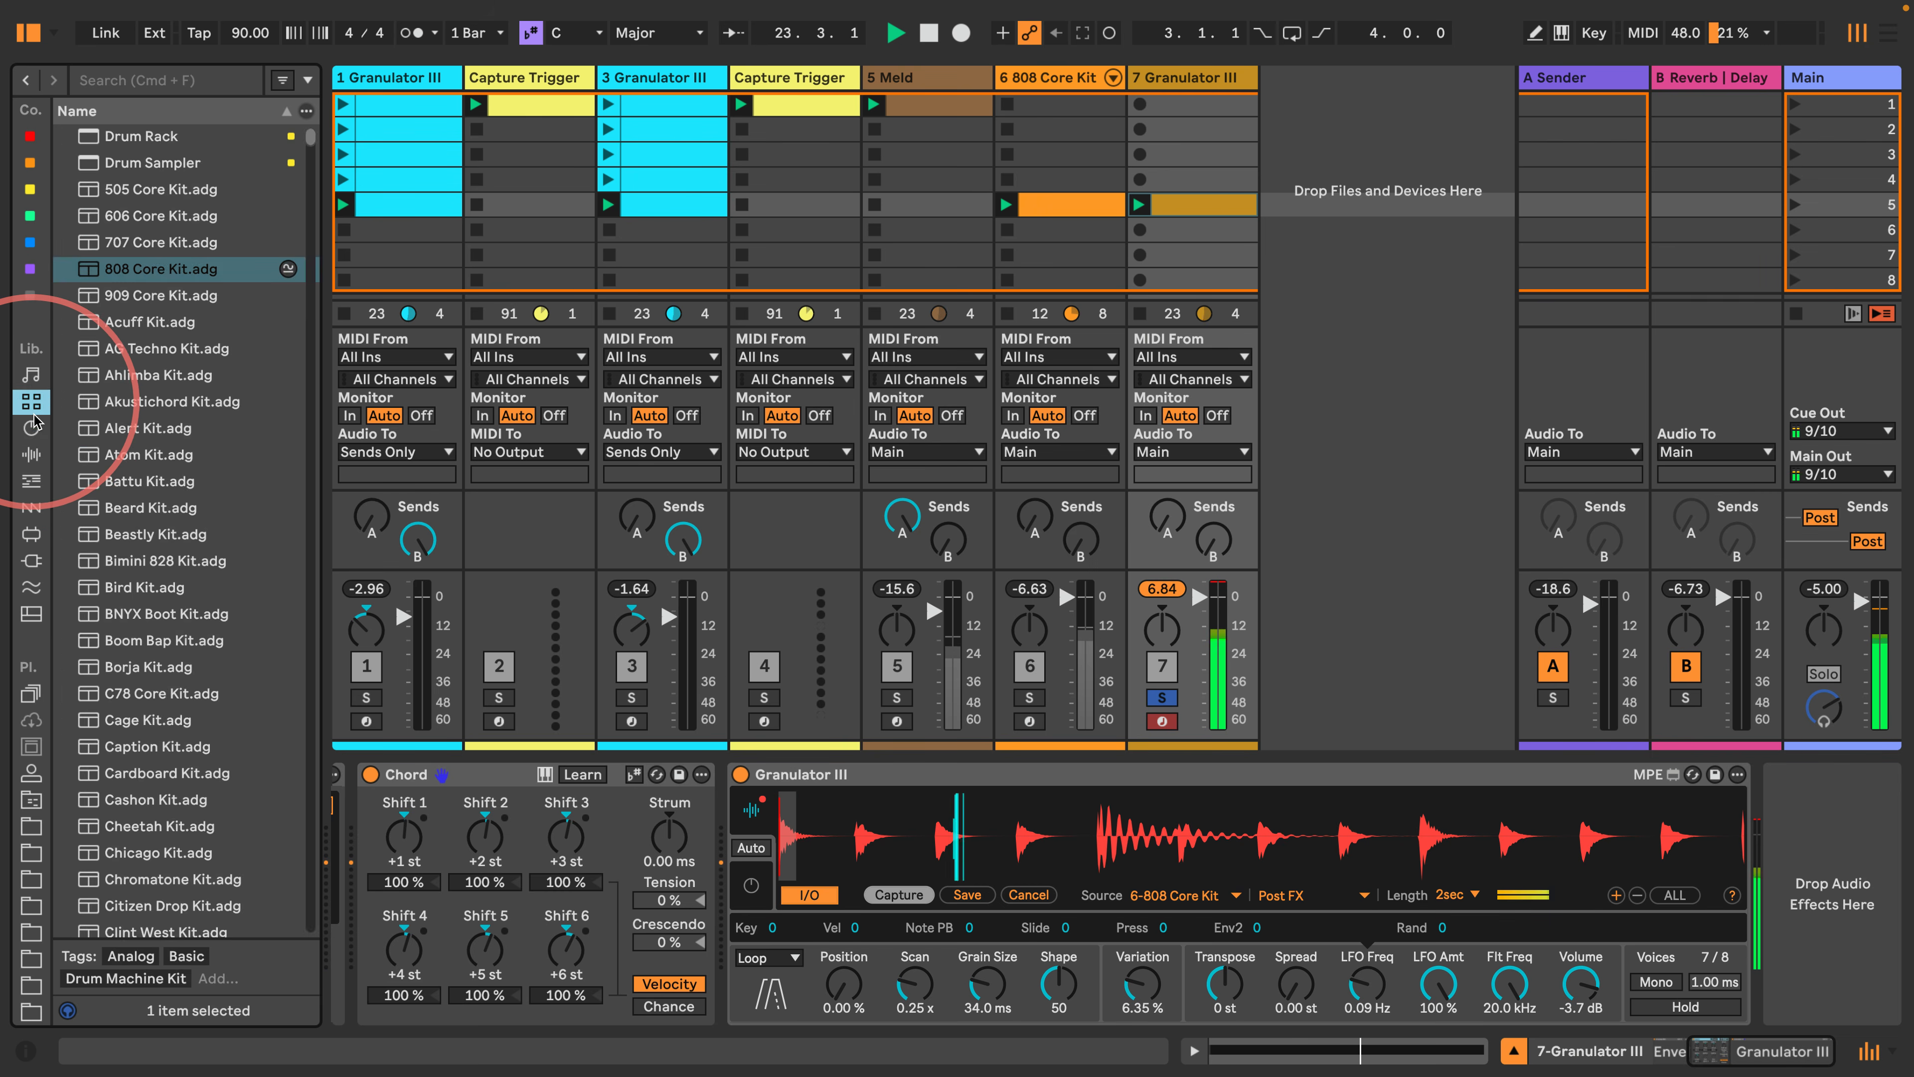
left_click(31, 427)
left_click(31, 454)
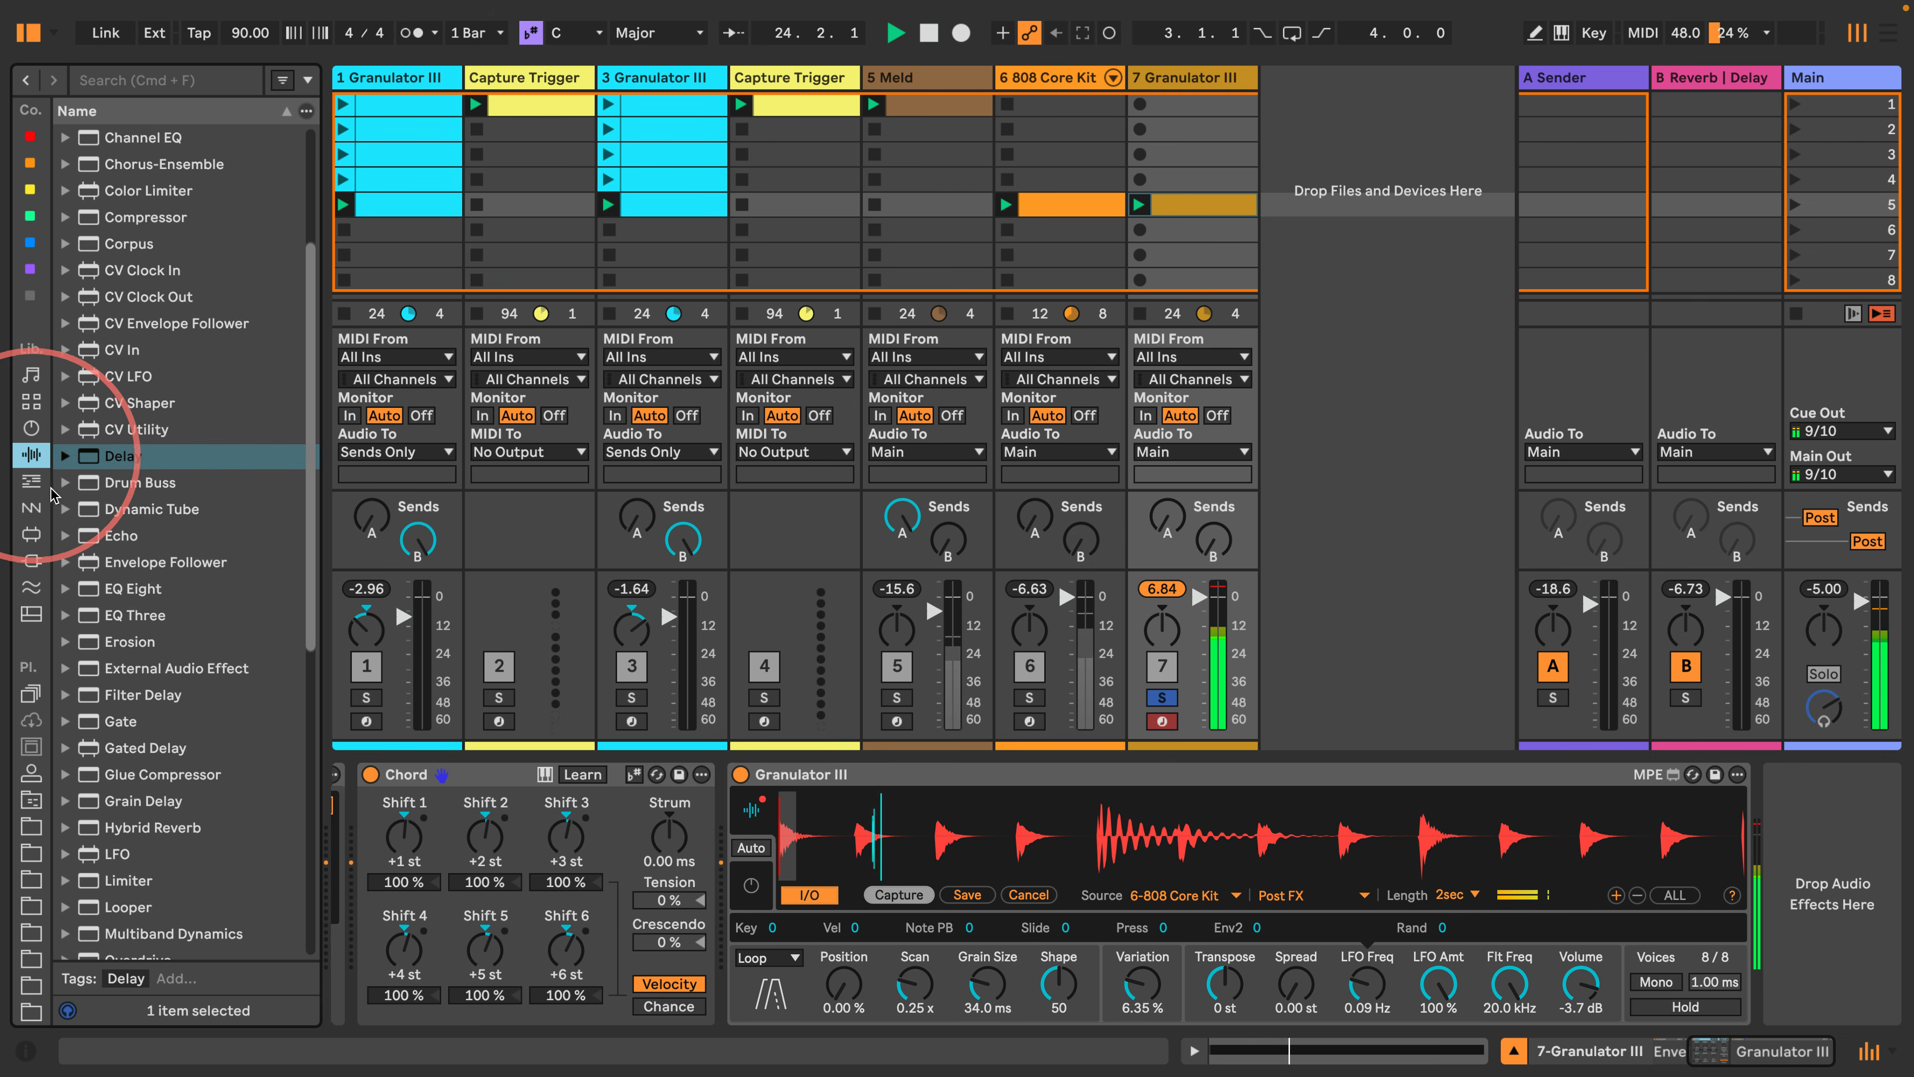
left_click_drag(97, 643, 1831, 867)
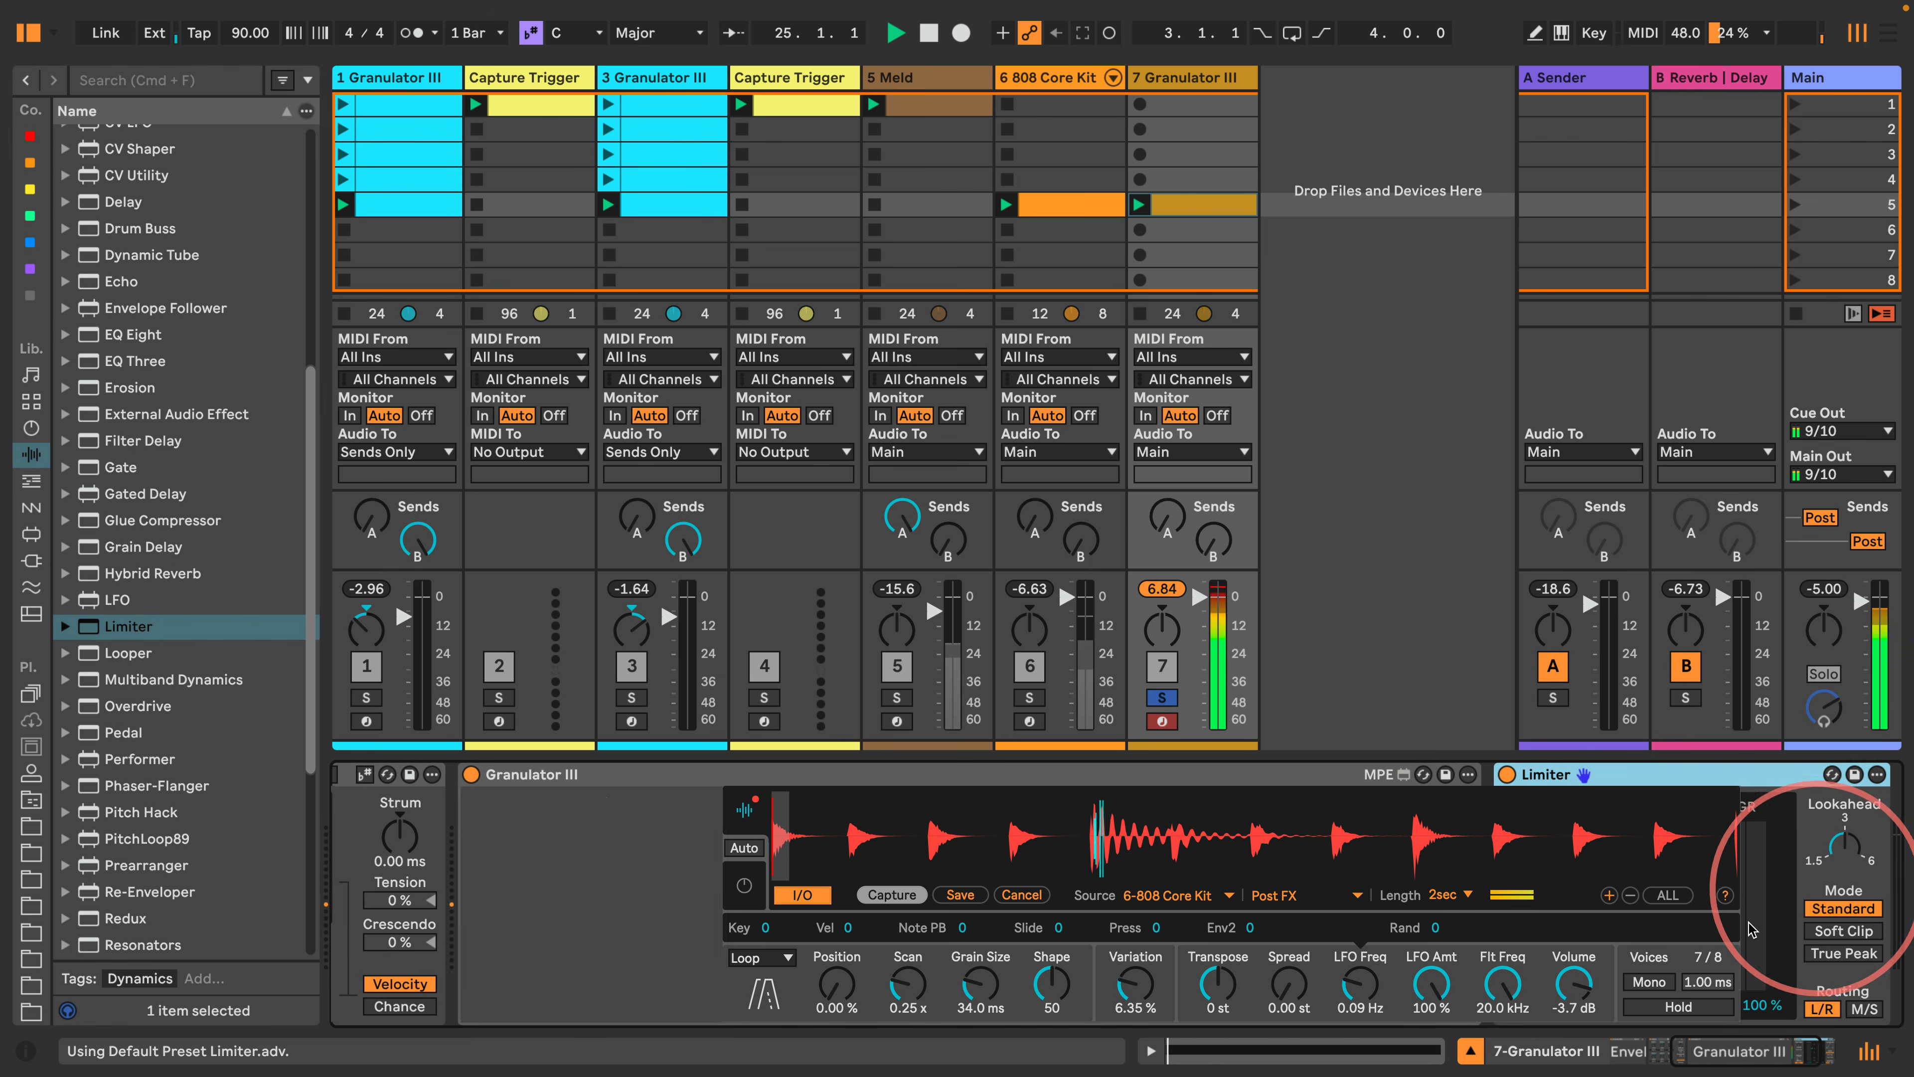
Set Granulator III's capture Length to 1sec.
mouse_move(1702, 1051)
left_mouse_down()
mouse_move(1673, 1051)
mouse_move(1695, 1050)
left_mouse_up()
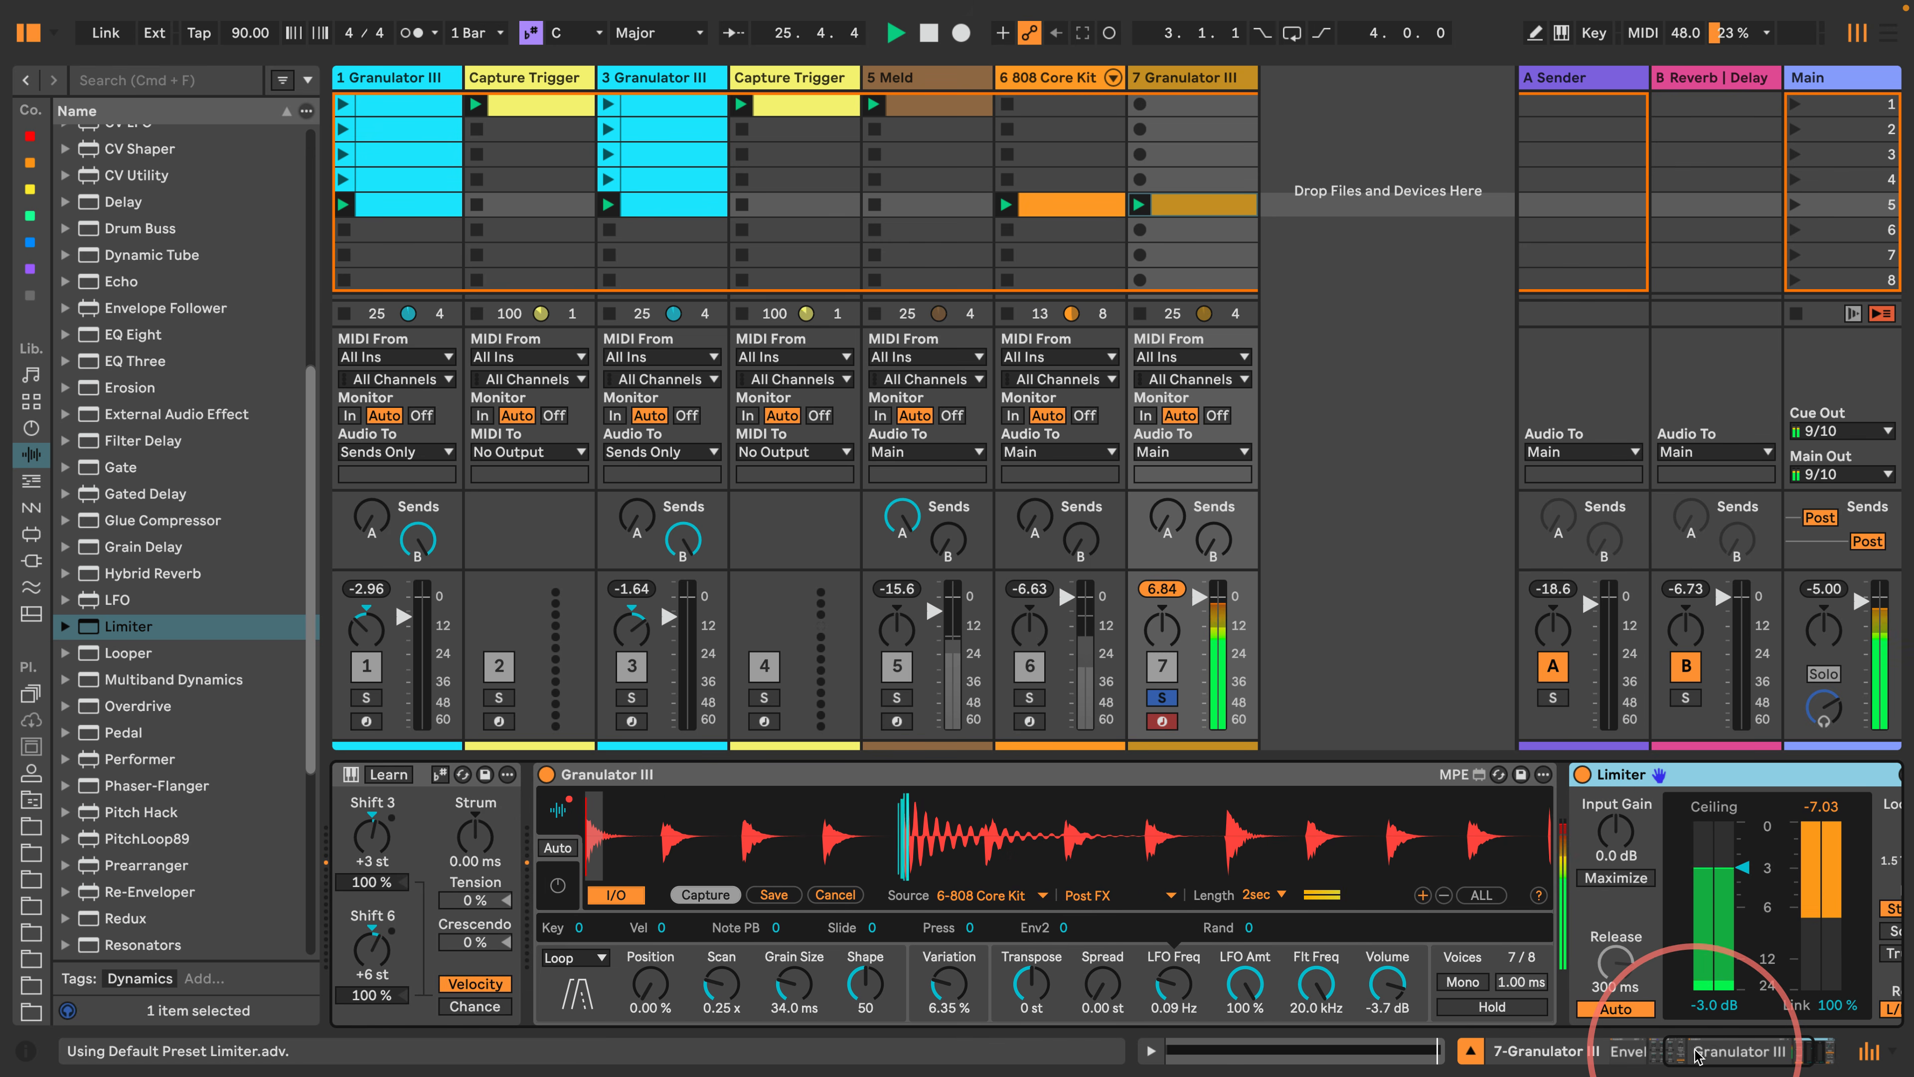
left_click(1259, 896)
left_click(1256, 917)
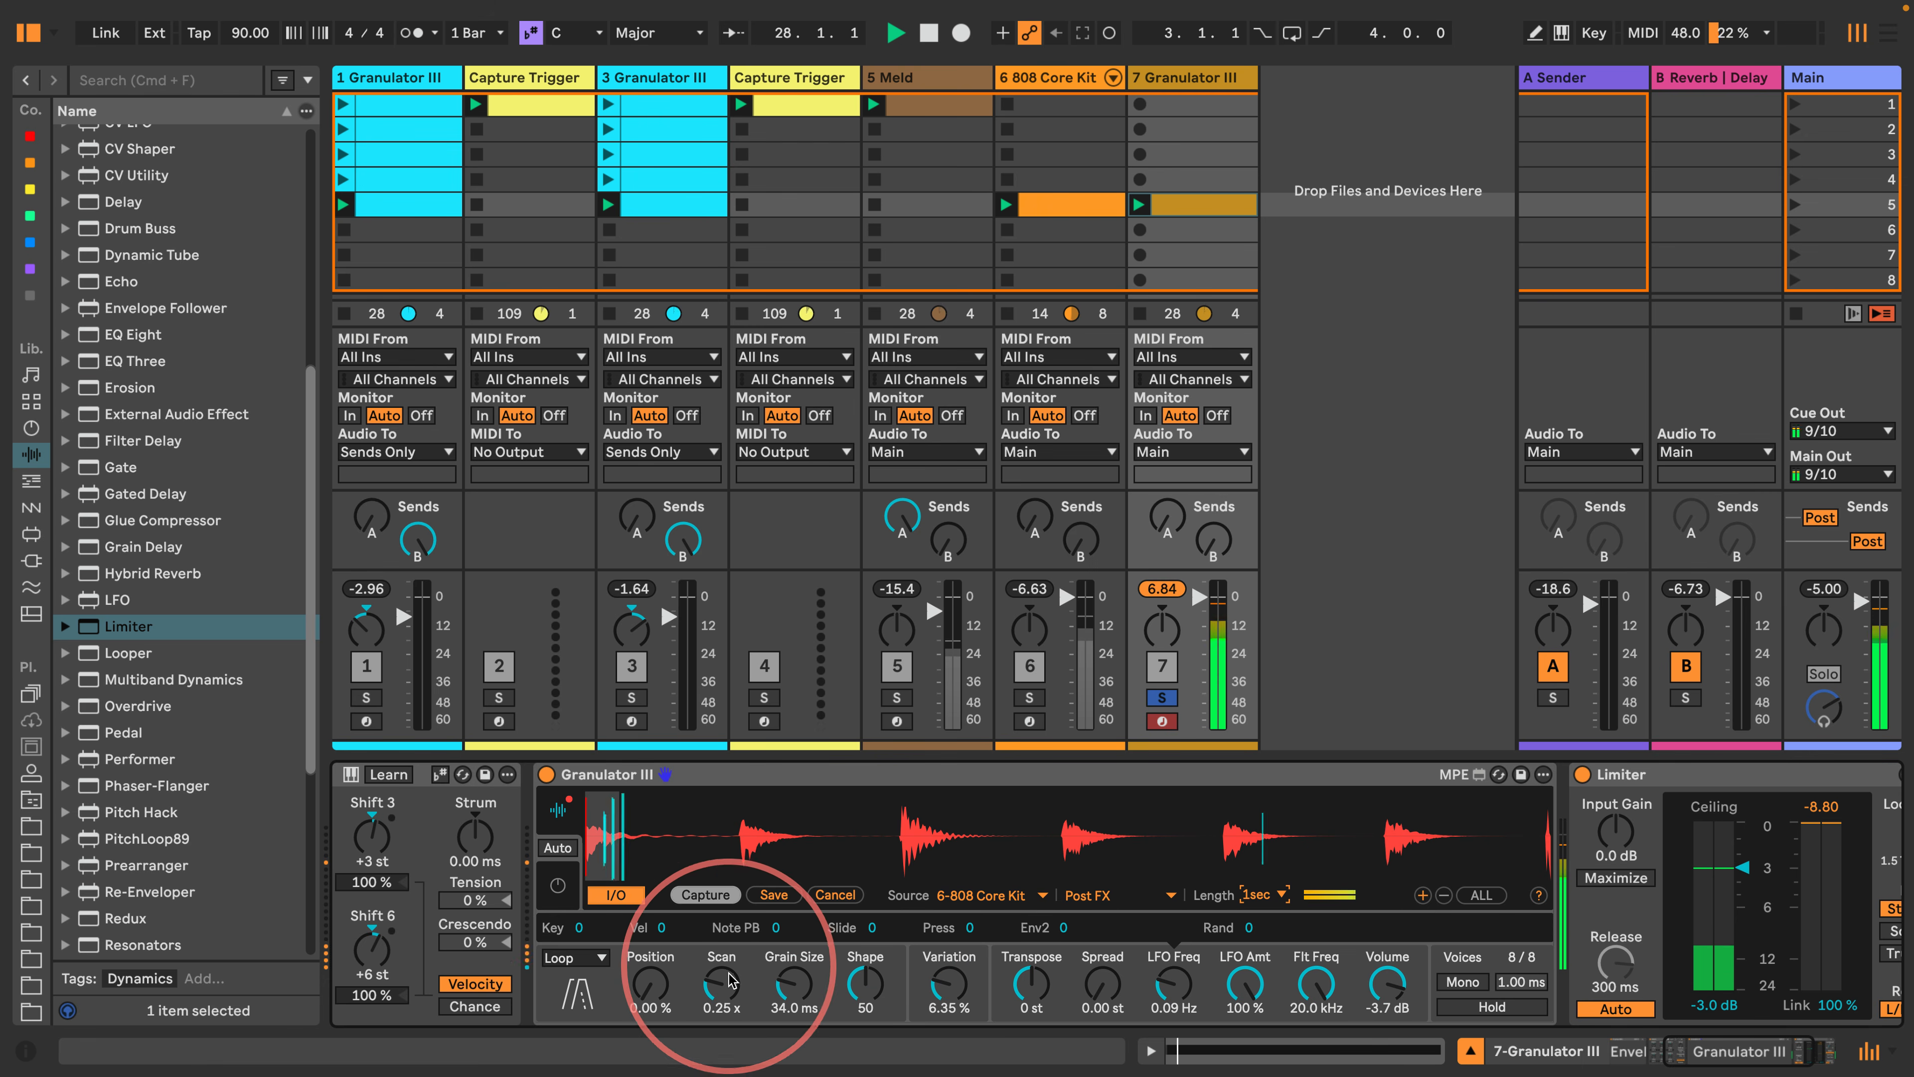
Set Granulator III's Scan to 0.25 x, Grain Size to 2.21 ms and Shape to 100.
mouse_move(713, 952)
left_mouse_down()
mouse_move(709, 1003)
mouse_move(678, 980)
left_mouse_up()
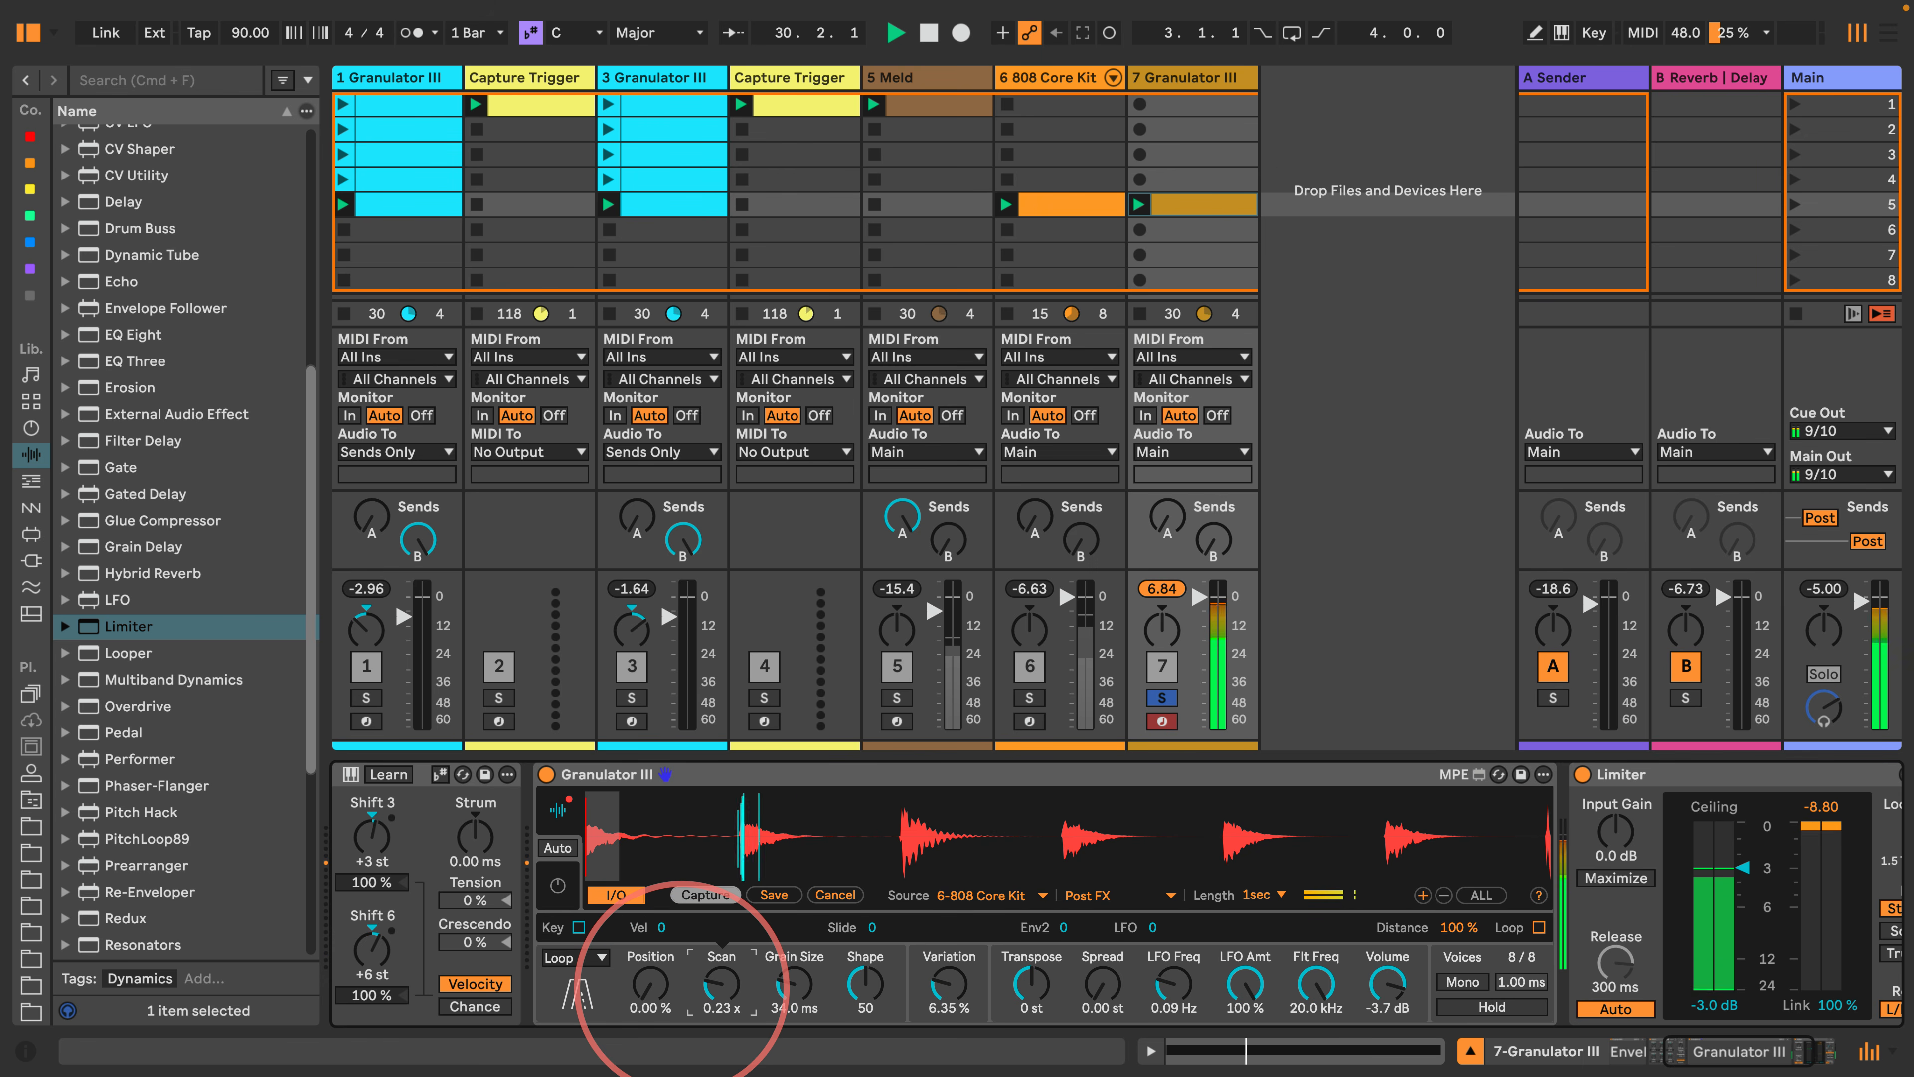
left_click_drag(794, 981, 780, 1006)
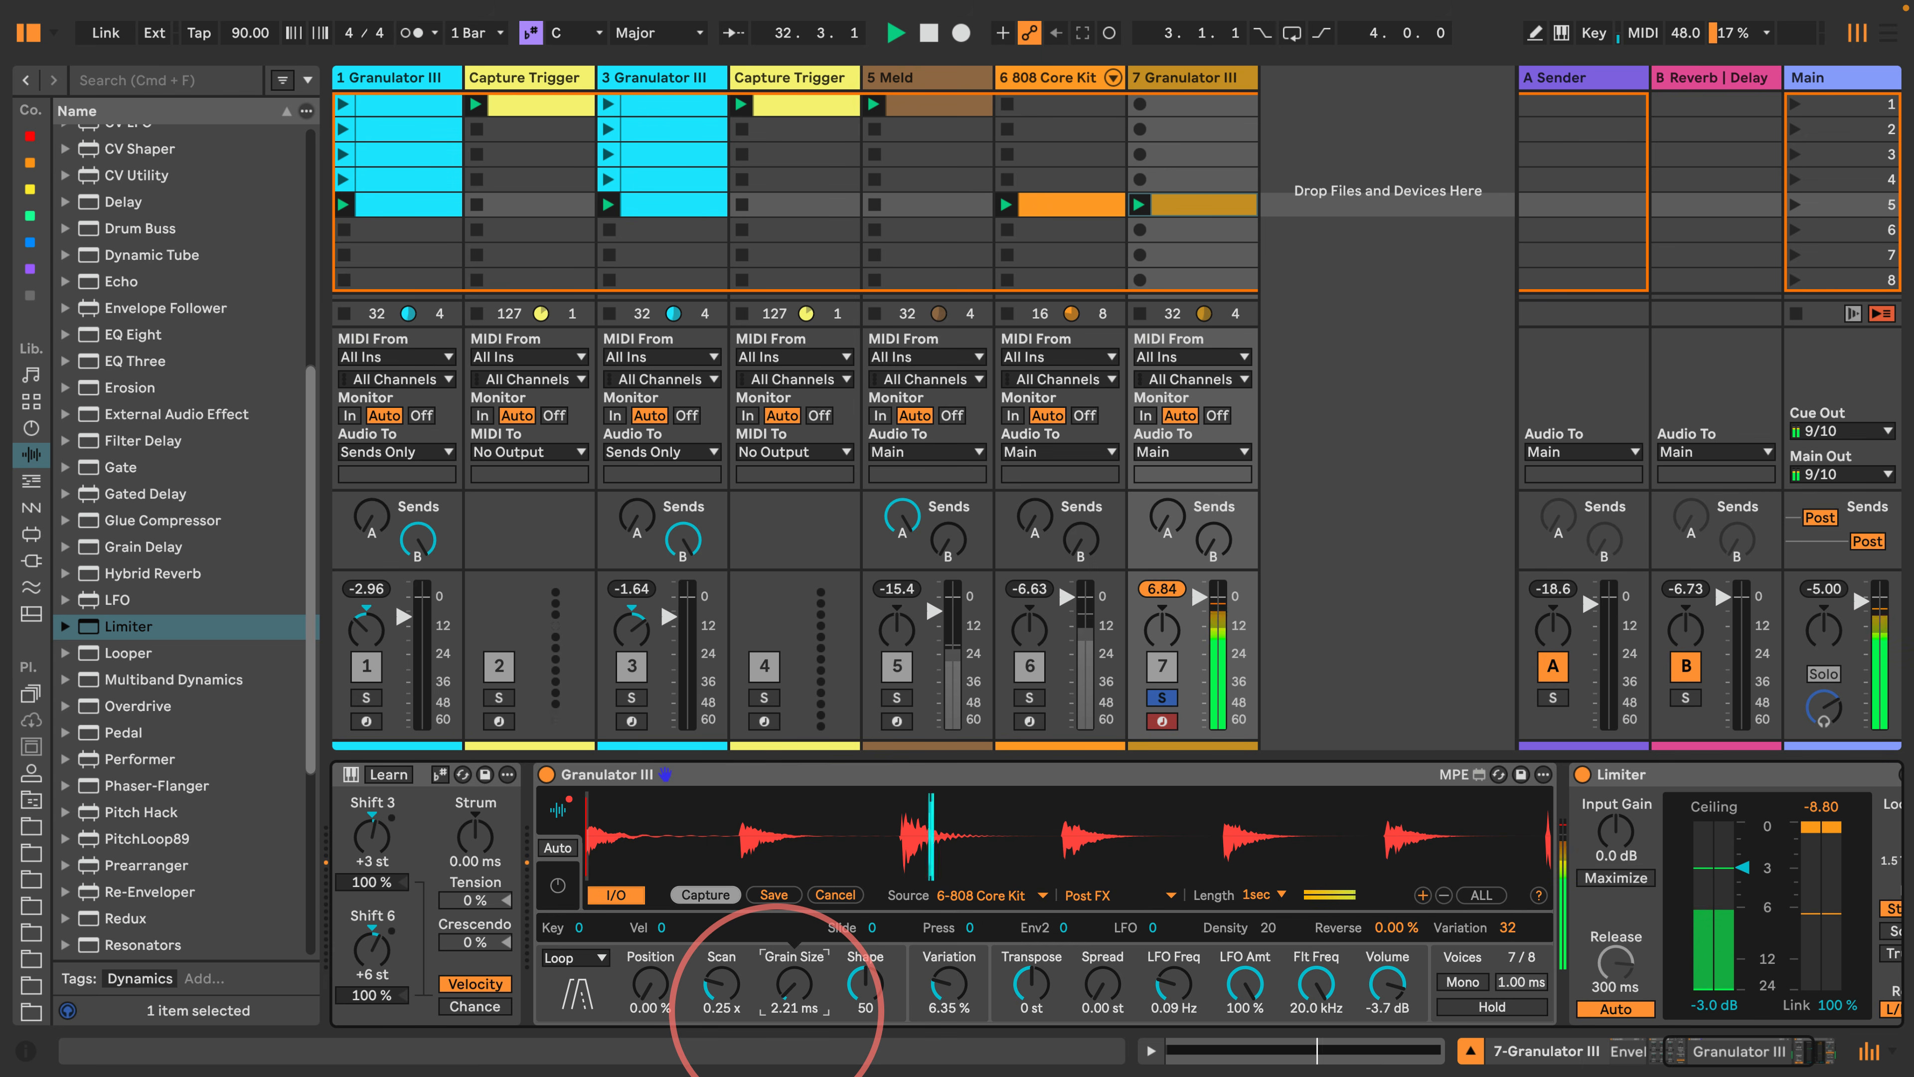
mouse_move(865, 994)
left_mouse_down()
mouse_move(850, 938)
mouse_move(866, 992)
left_mouse_up()
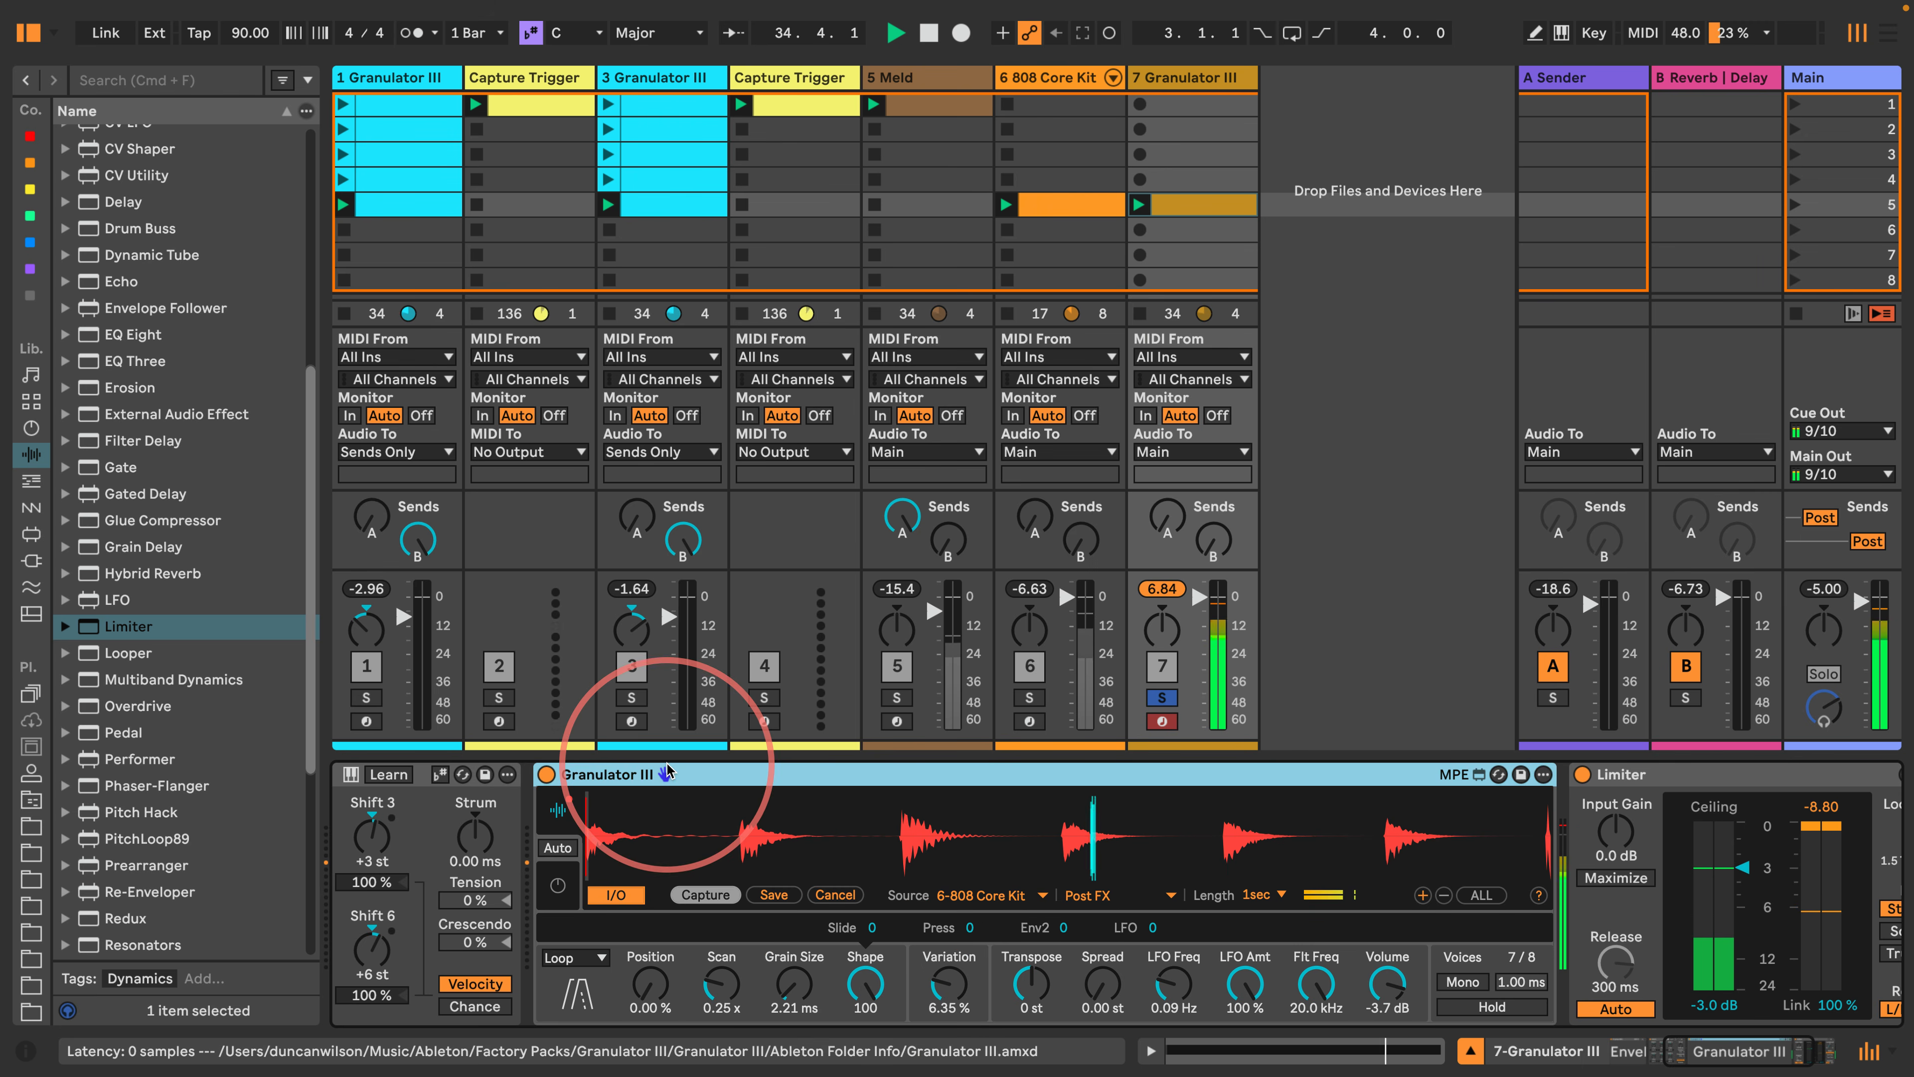
Show the Info View, read the descriptions of Grain Size and Shape, and set Granulator III's Shape to 52.
key("shift+question")
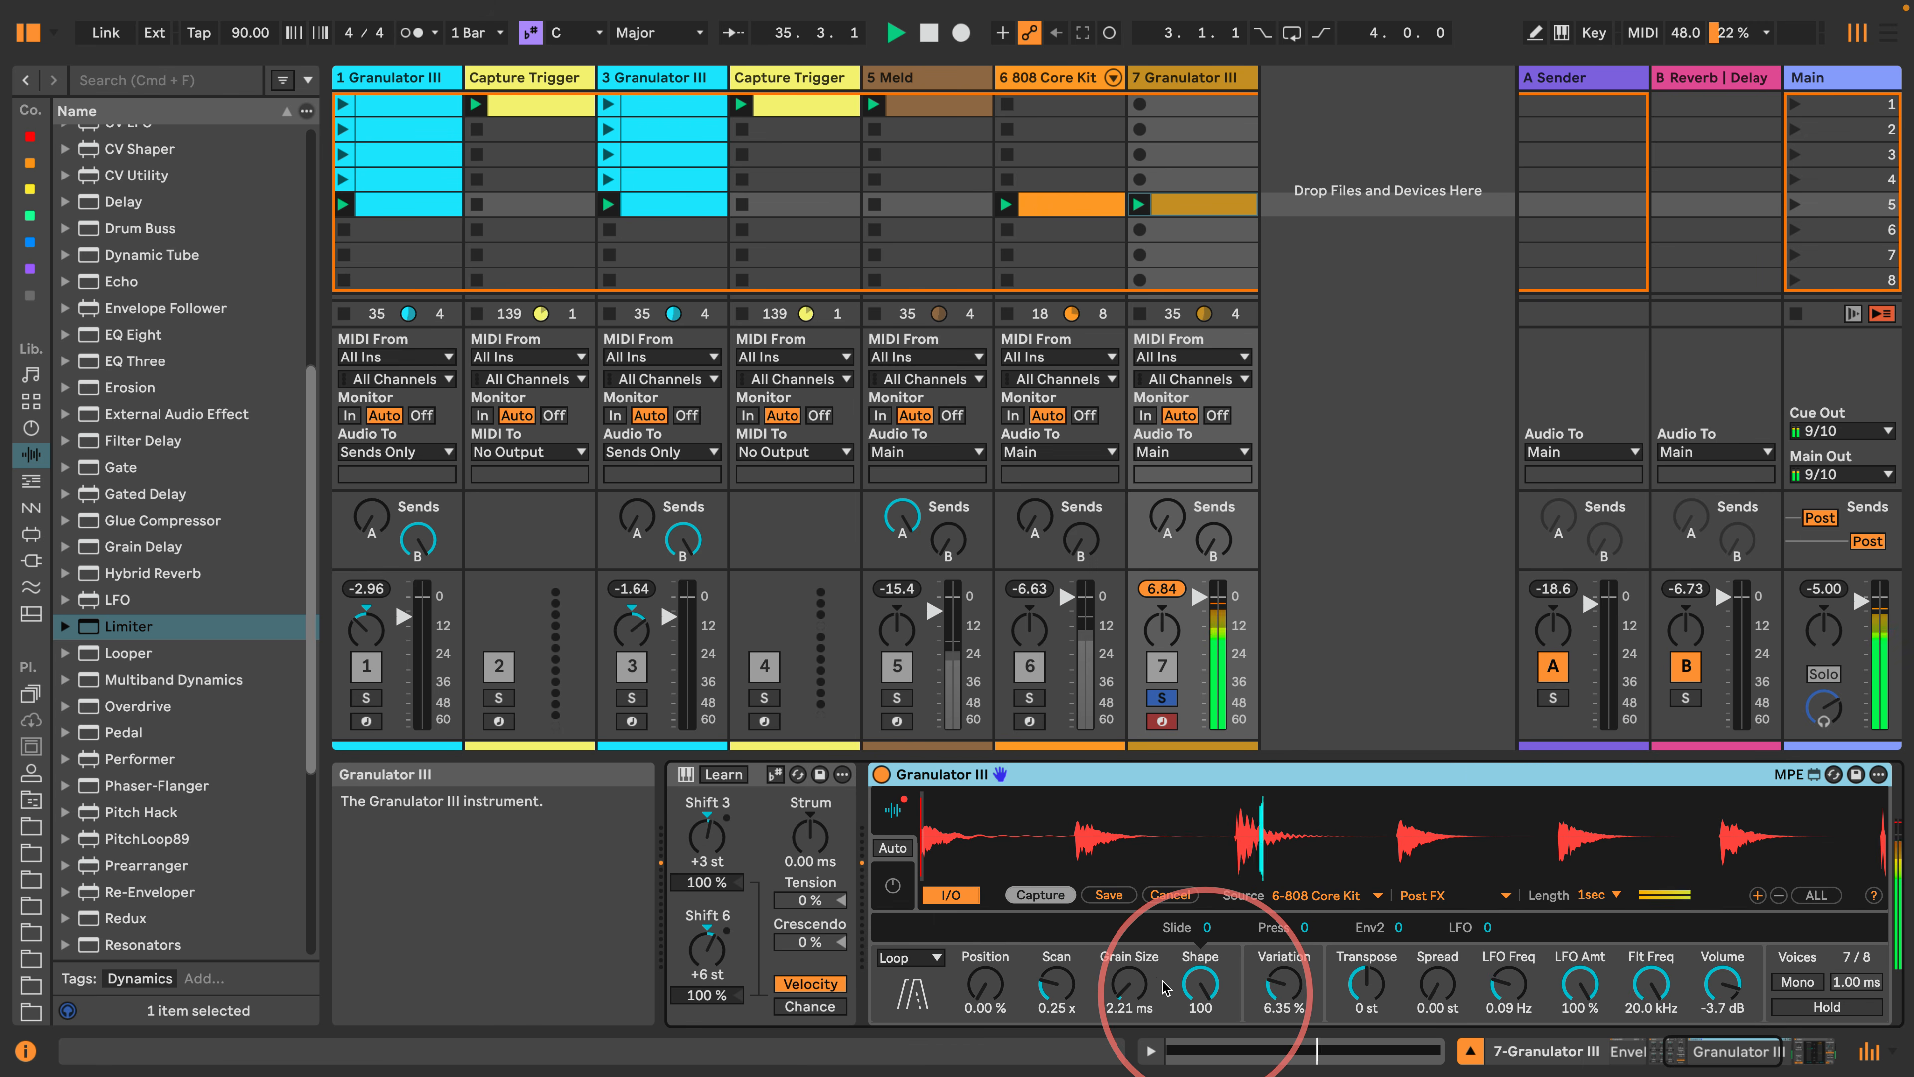
left_click(1056, 983)
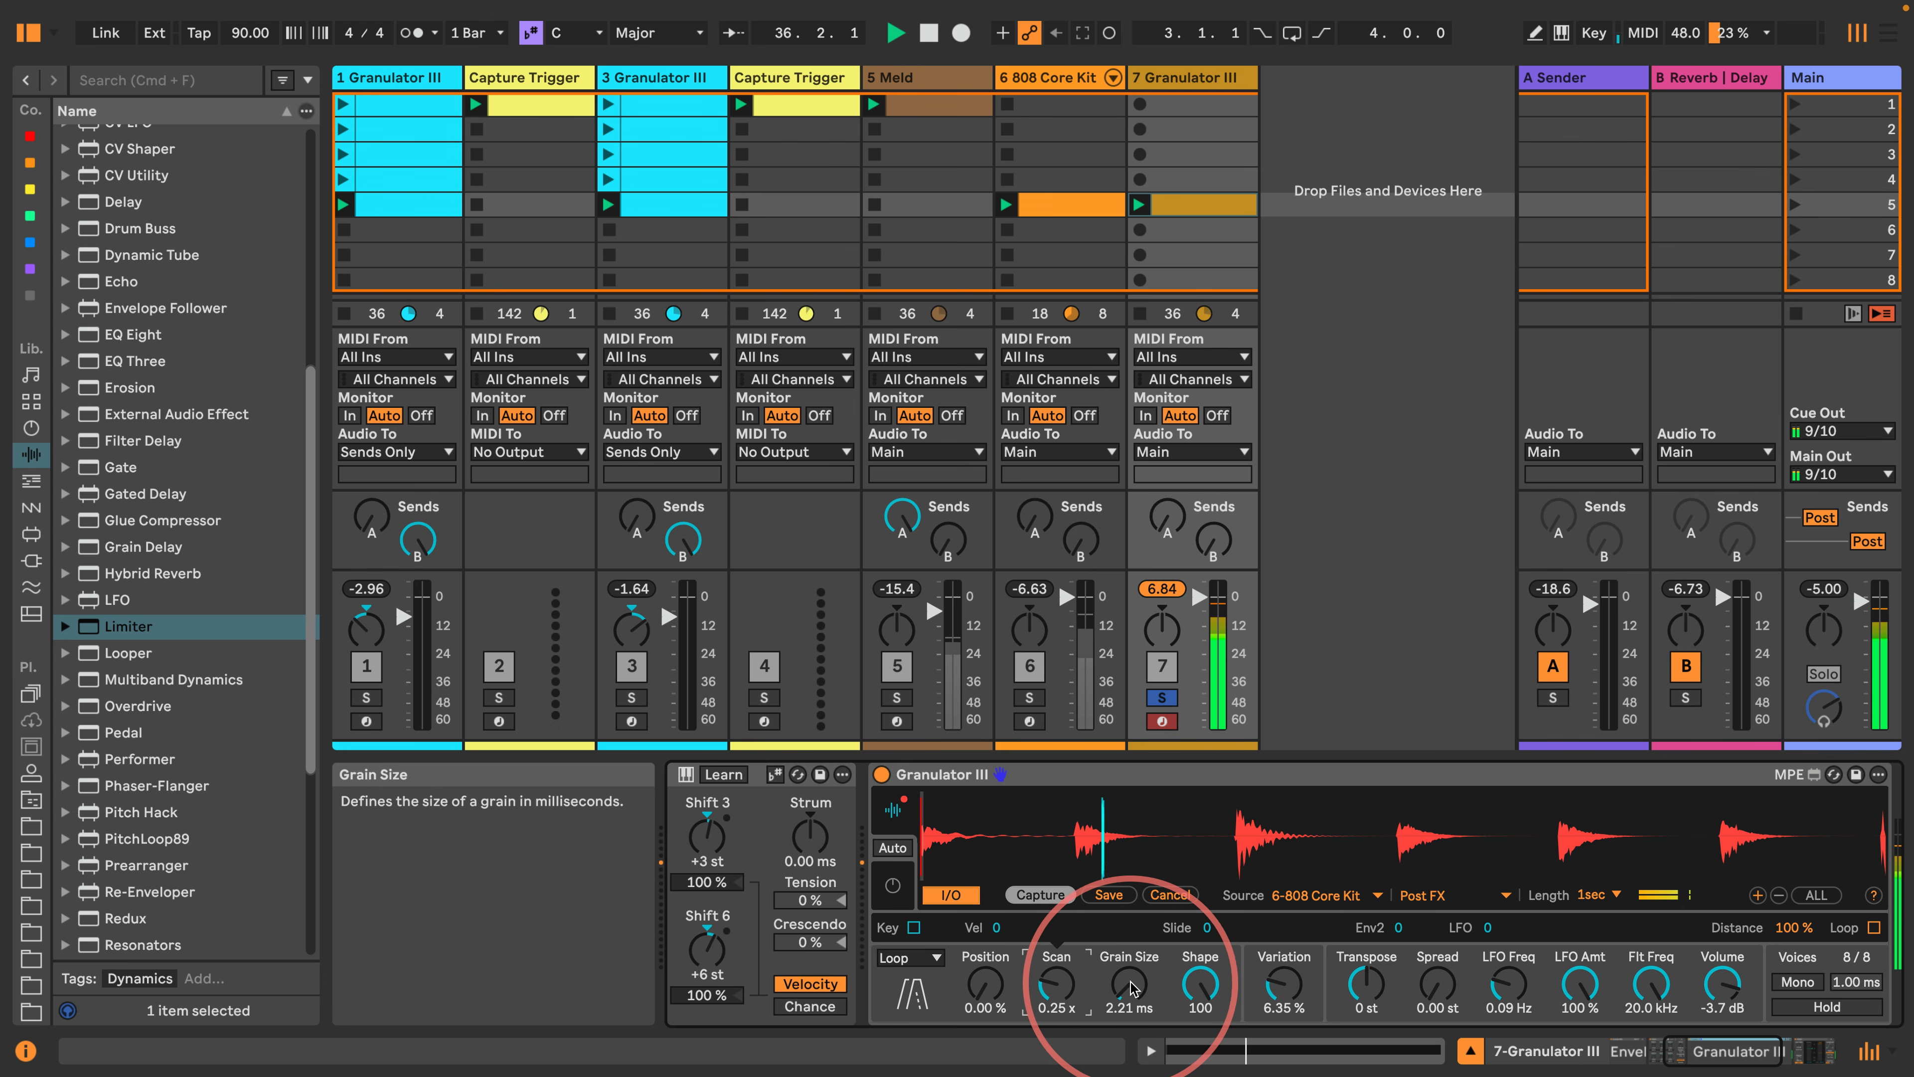
left_click(1189, 990)
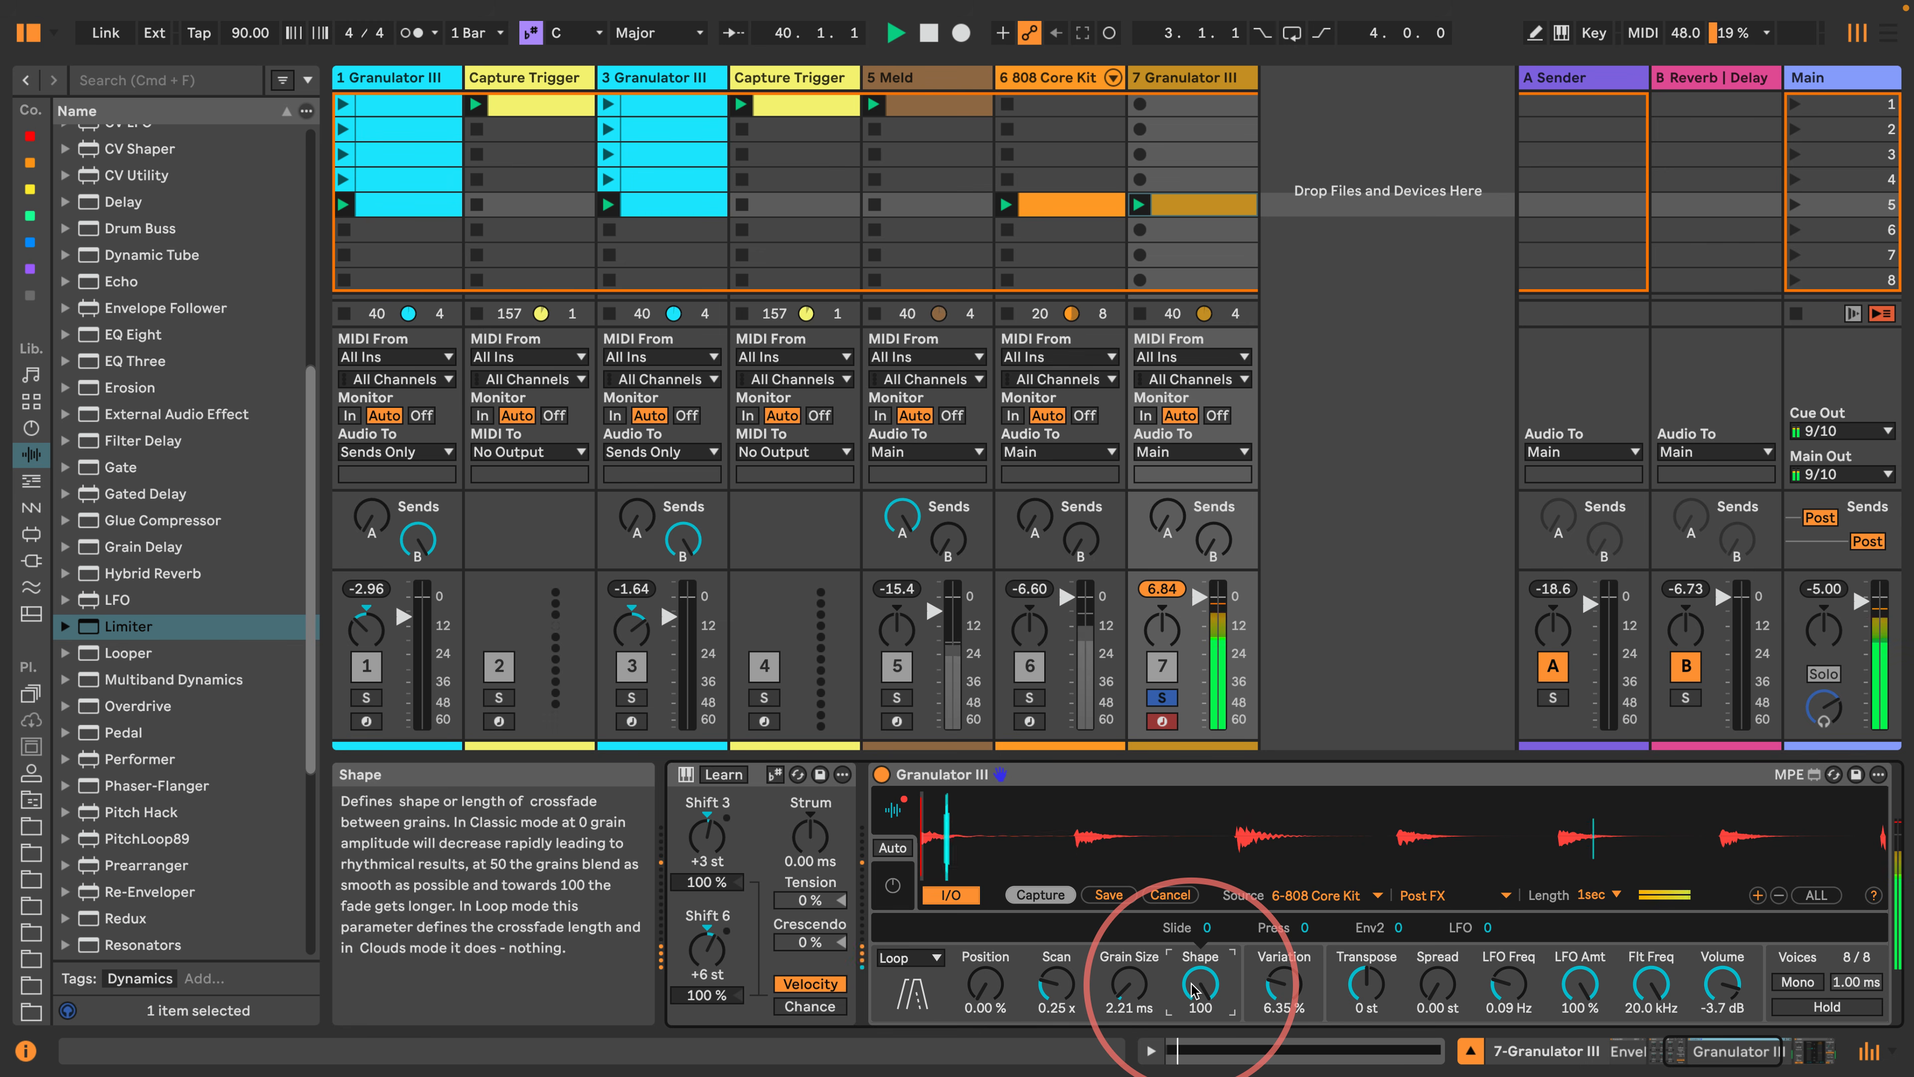
left_click_drag(1192, 988, 1183, 1048)
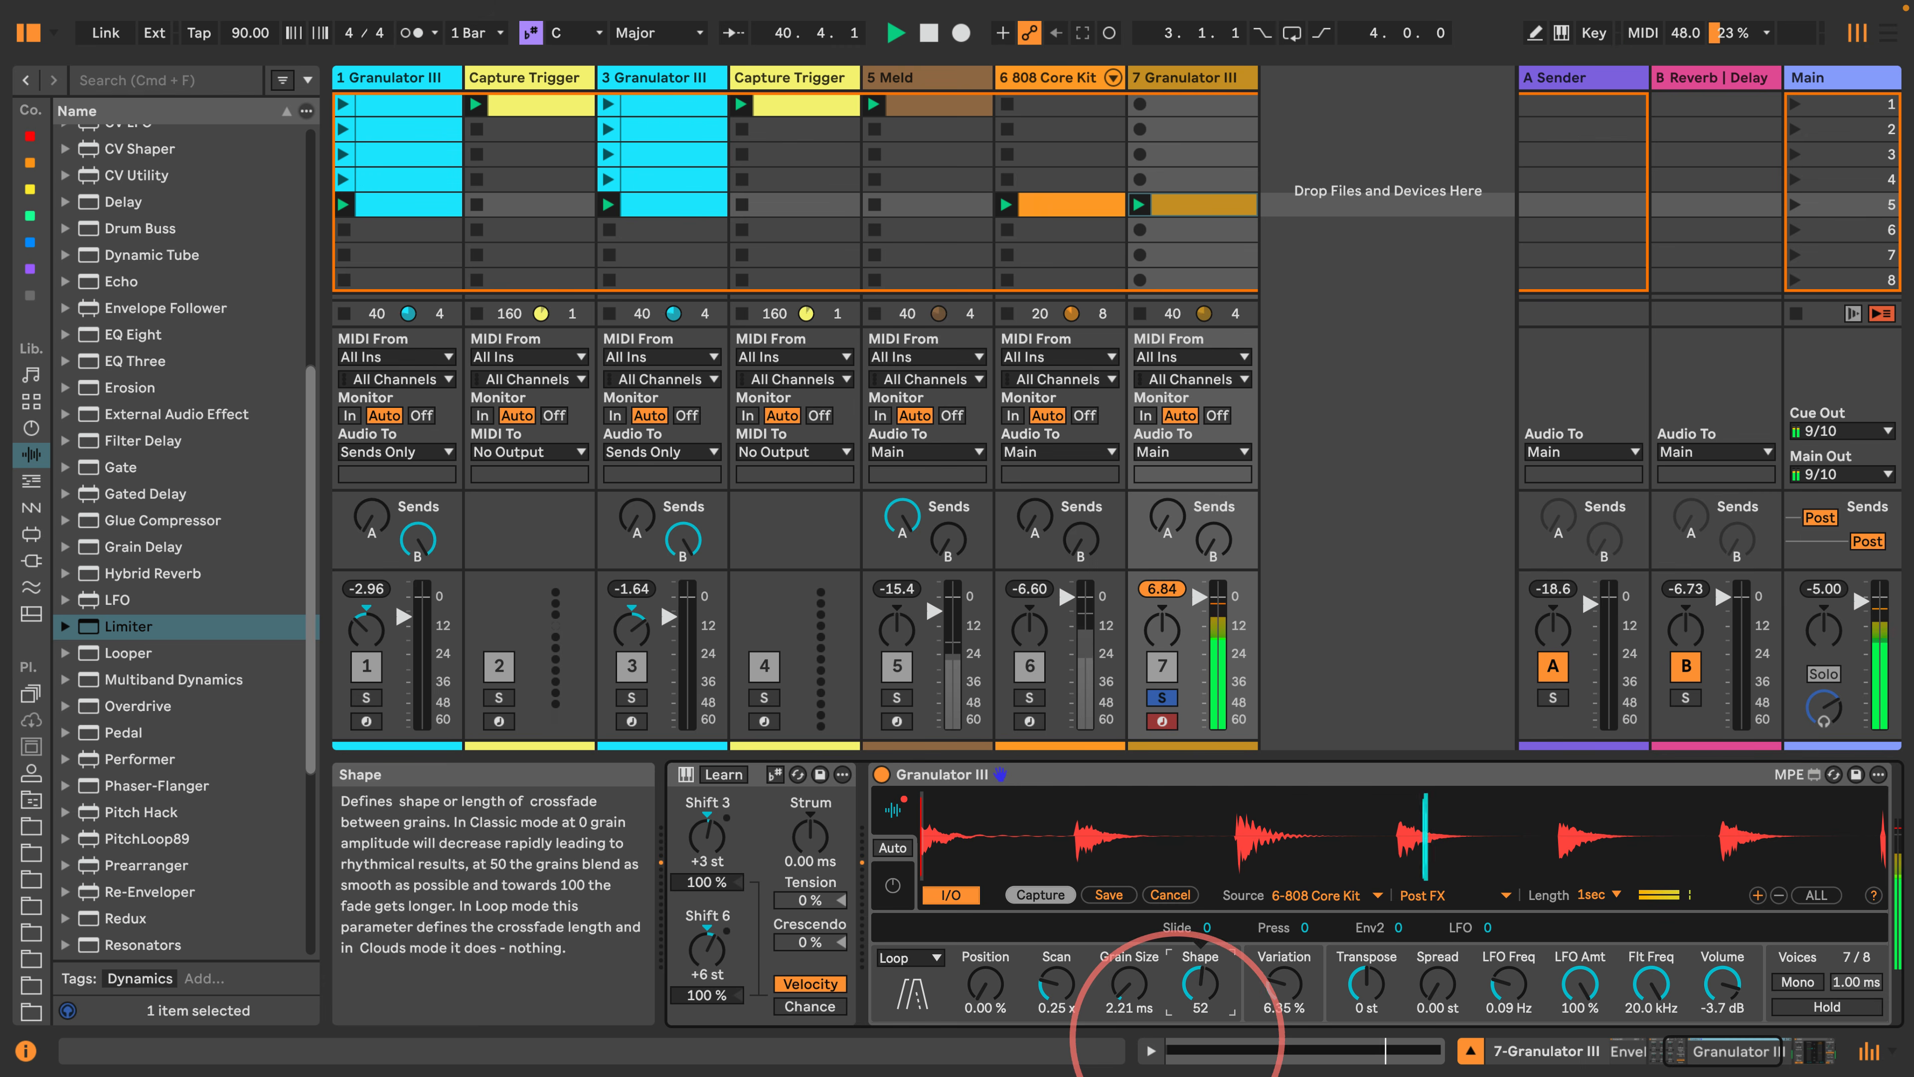
Look over the Limiter at the end of track 7's device chain and restart playback to hear the result.
left_click(1763, 1051)
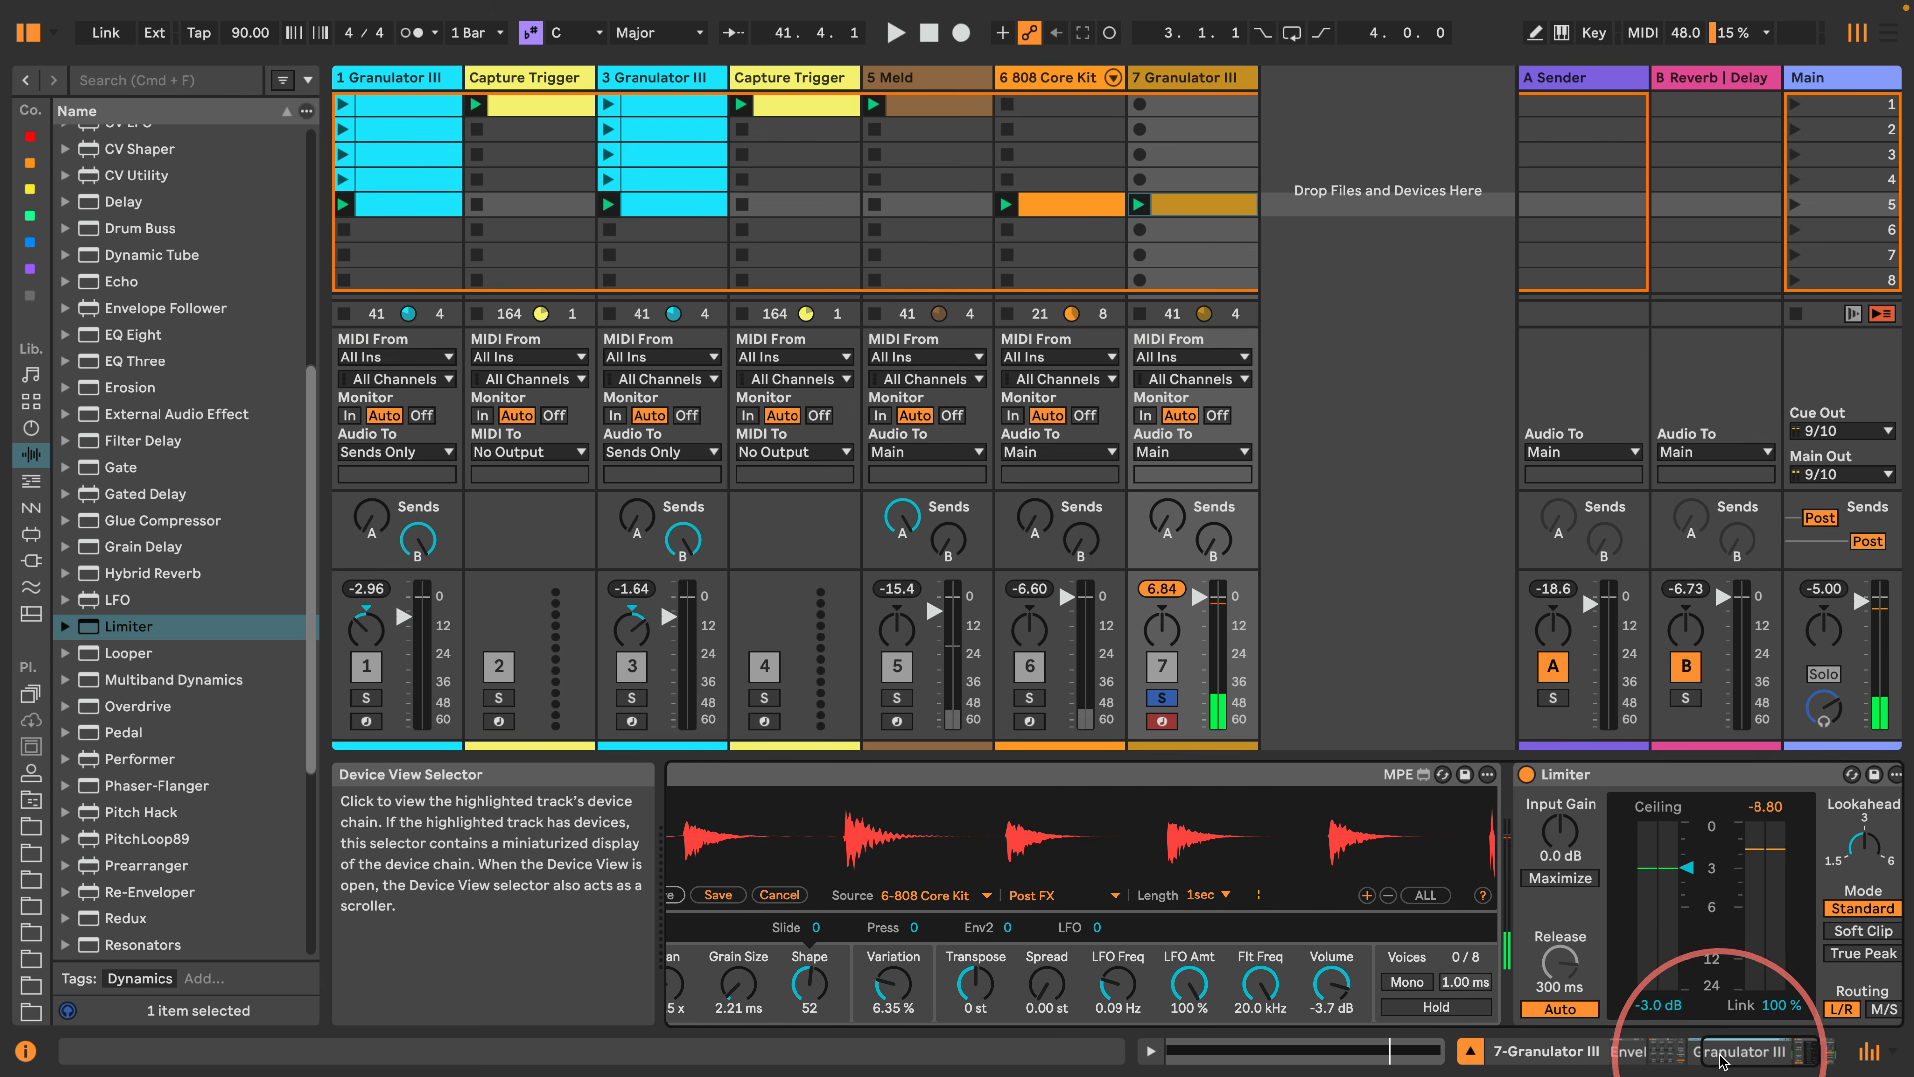
left_click_drag(1720, 1055, 1687, 1050)
key("space")
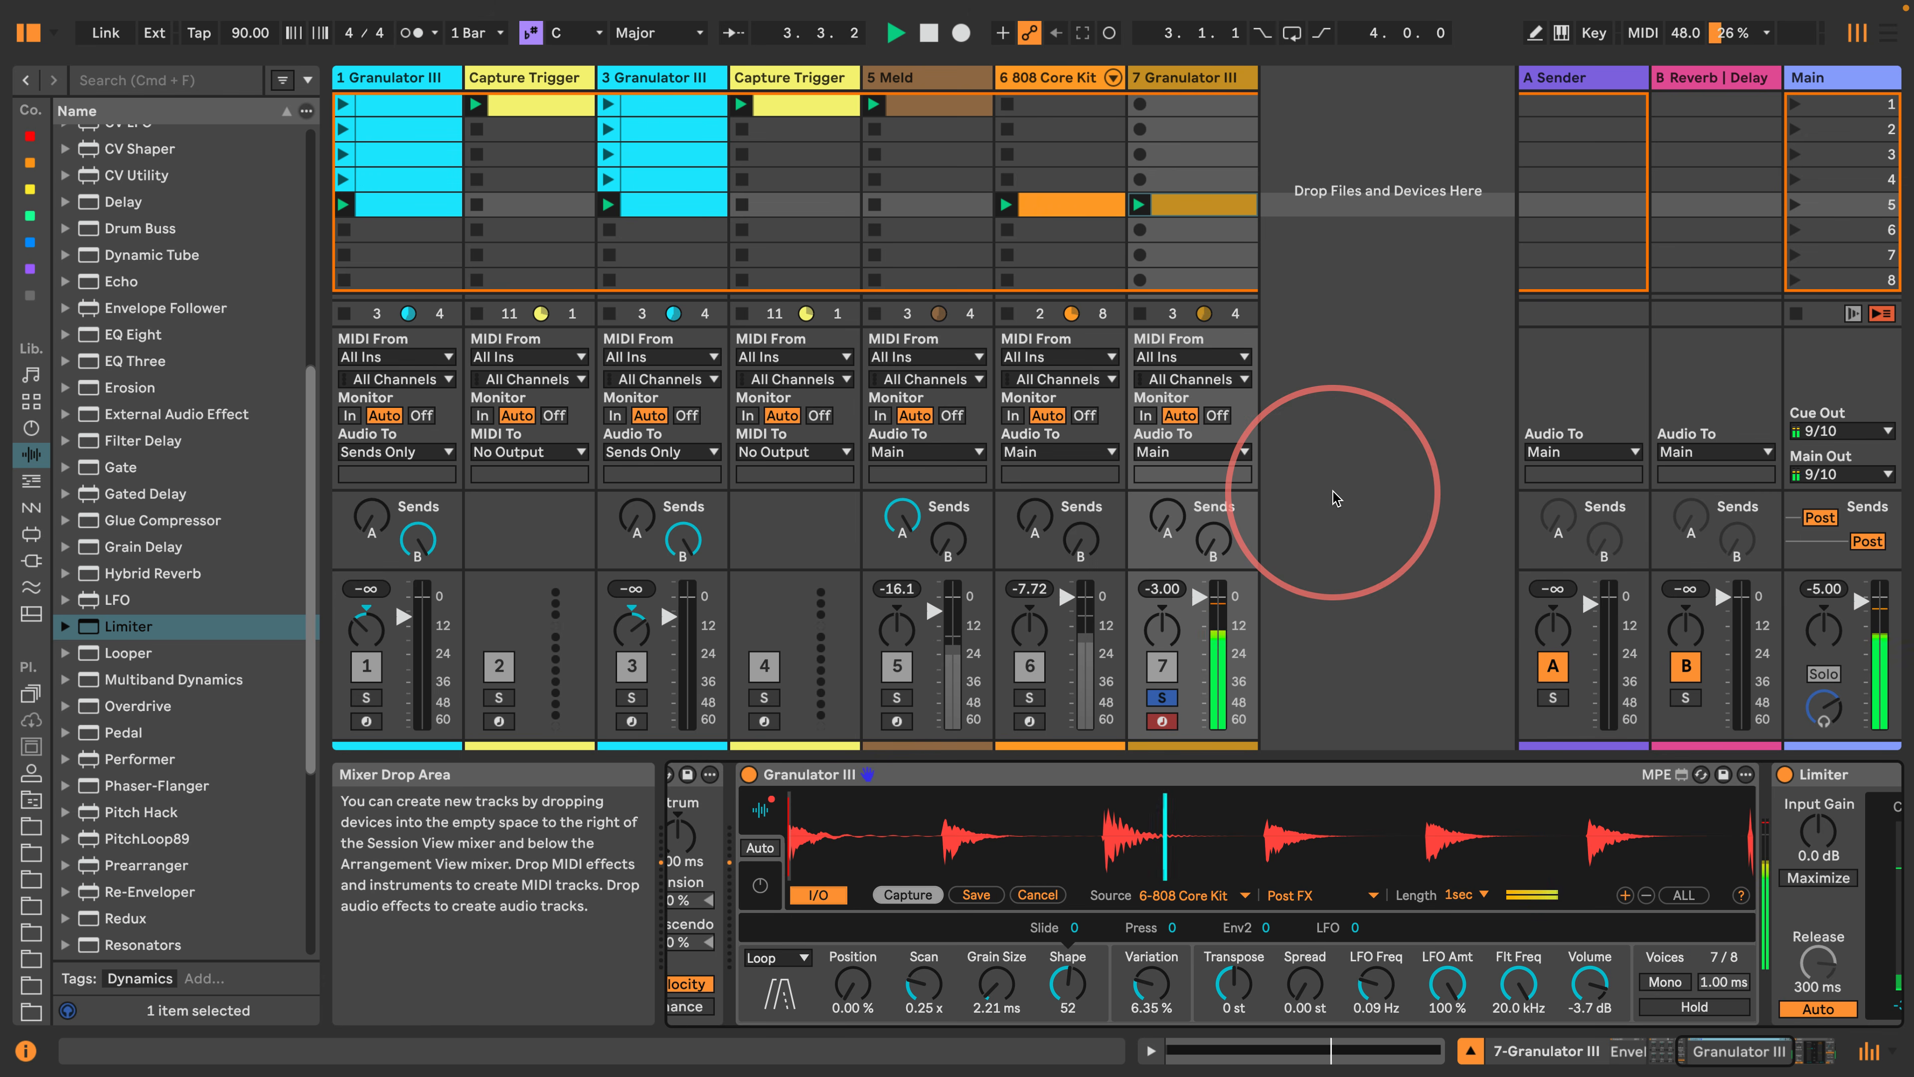
Set Granulator III's LFO Freq to 0.03 Hz and open its envelope, LFO and filter settings.
mouse_move(1226, 977)
left_mouse_down()
mouse_move(1209, 951)
mouse_move(1238, 791)
mouse_move(1236, 988)
left_mouse_up()
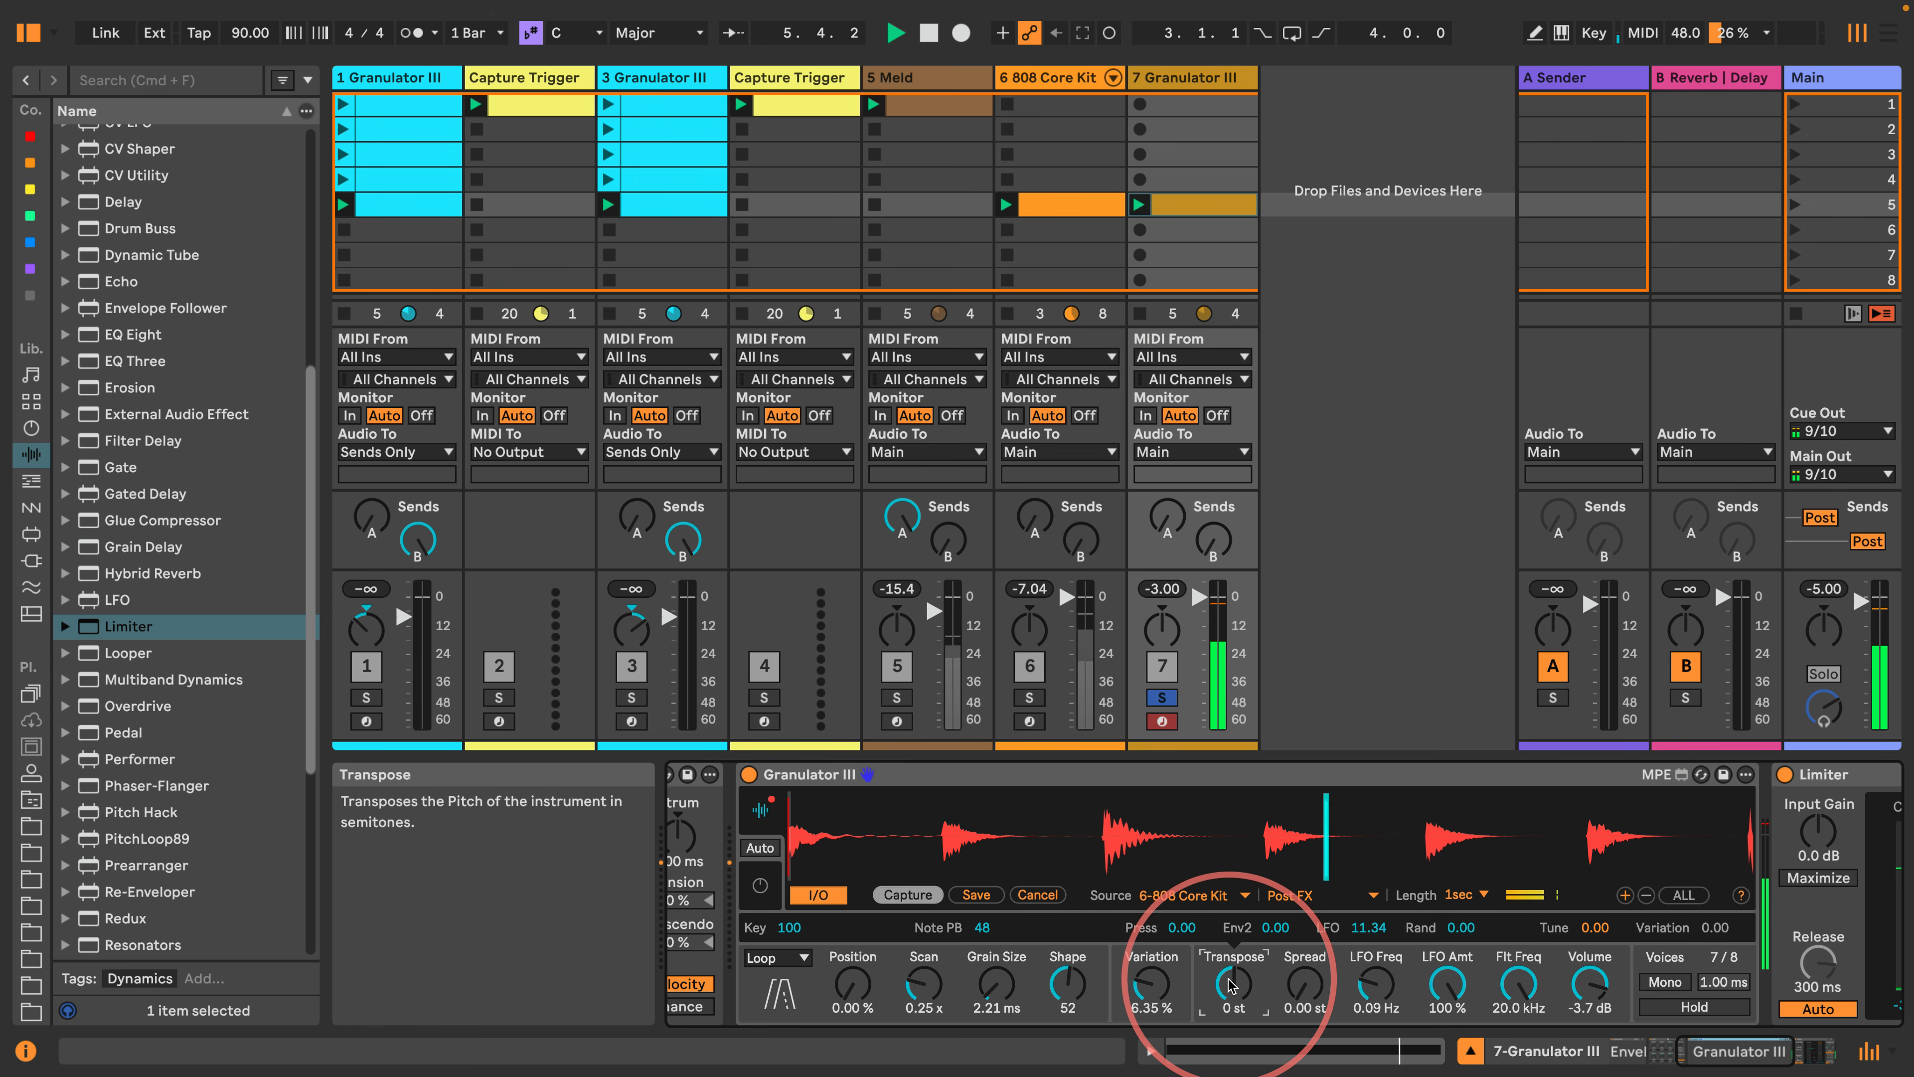
mouse_move(1375, 984)
left_mouse_down()
mouse_move(1333, 867)
mouse_move(1342, 993)
left_mouse_up()
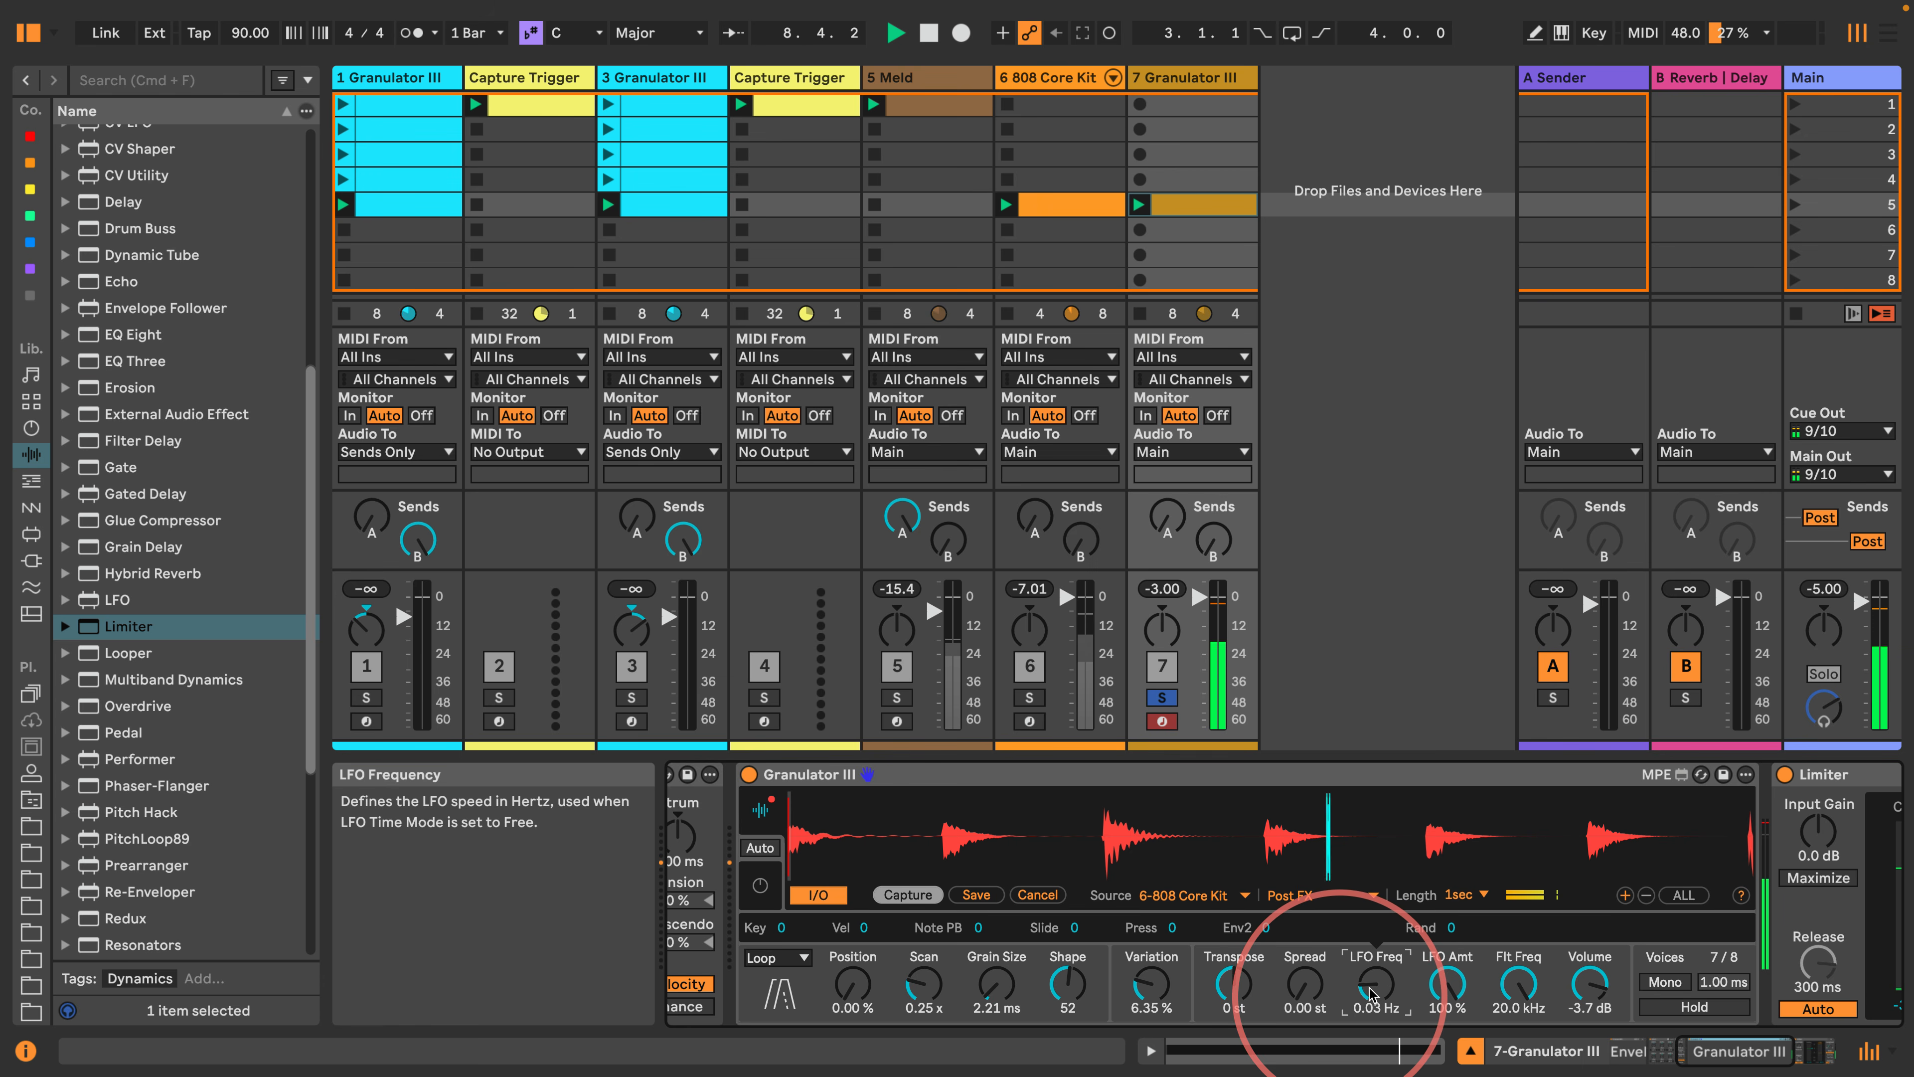
left_click(760, 884)
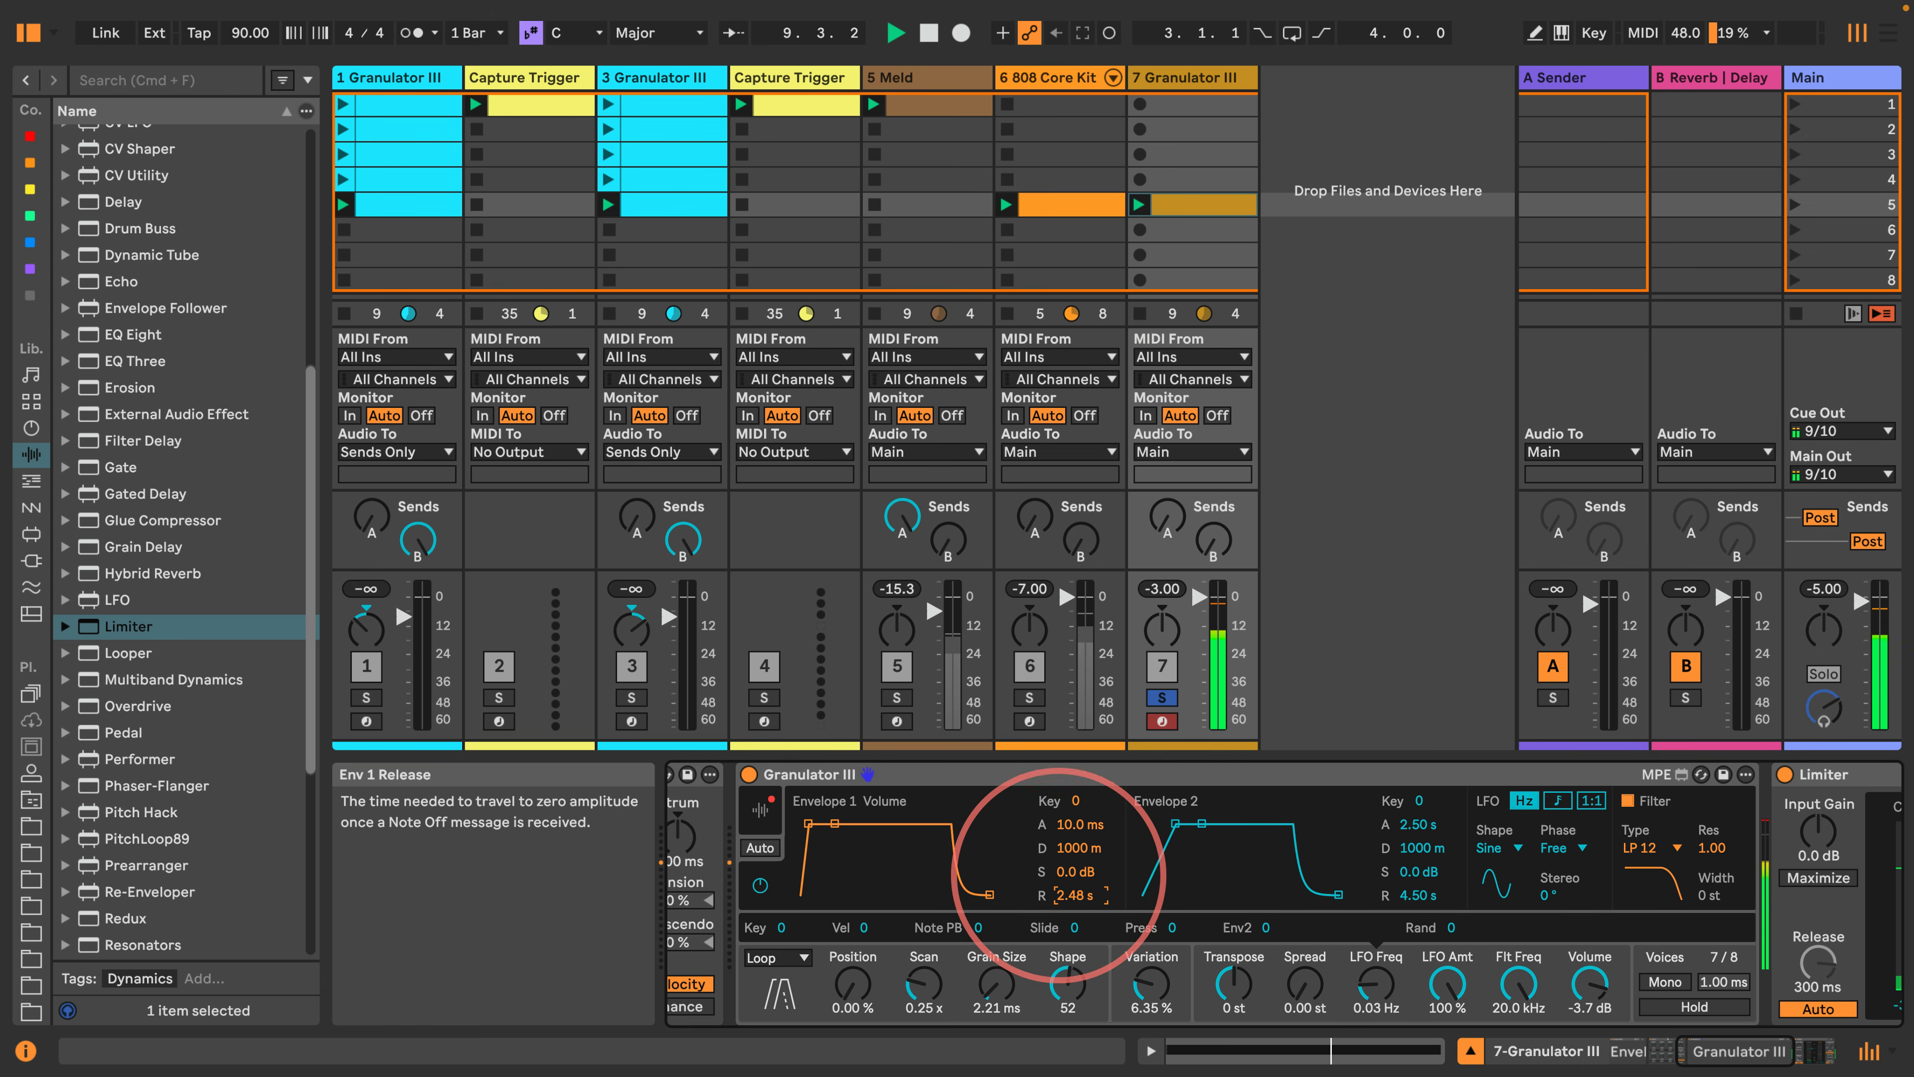
Set Granulator III's Envelope 1 Release to 7.03 s and its Grain Size to 540 ms.
left_click_drag(1059, 875, 1044, 861)
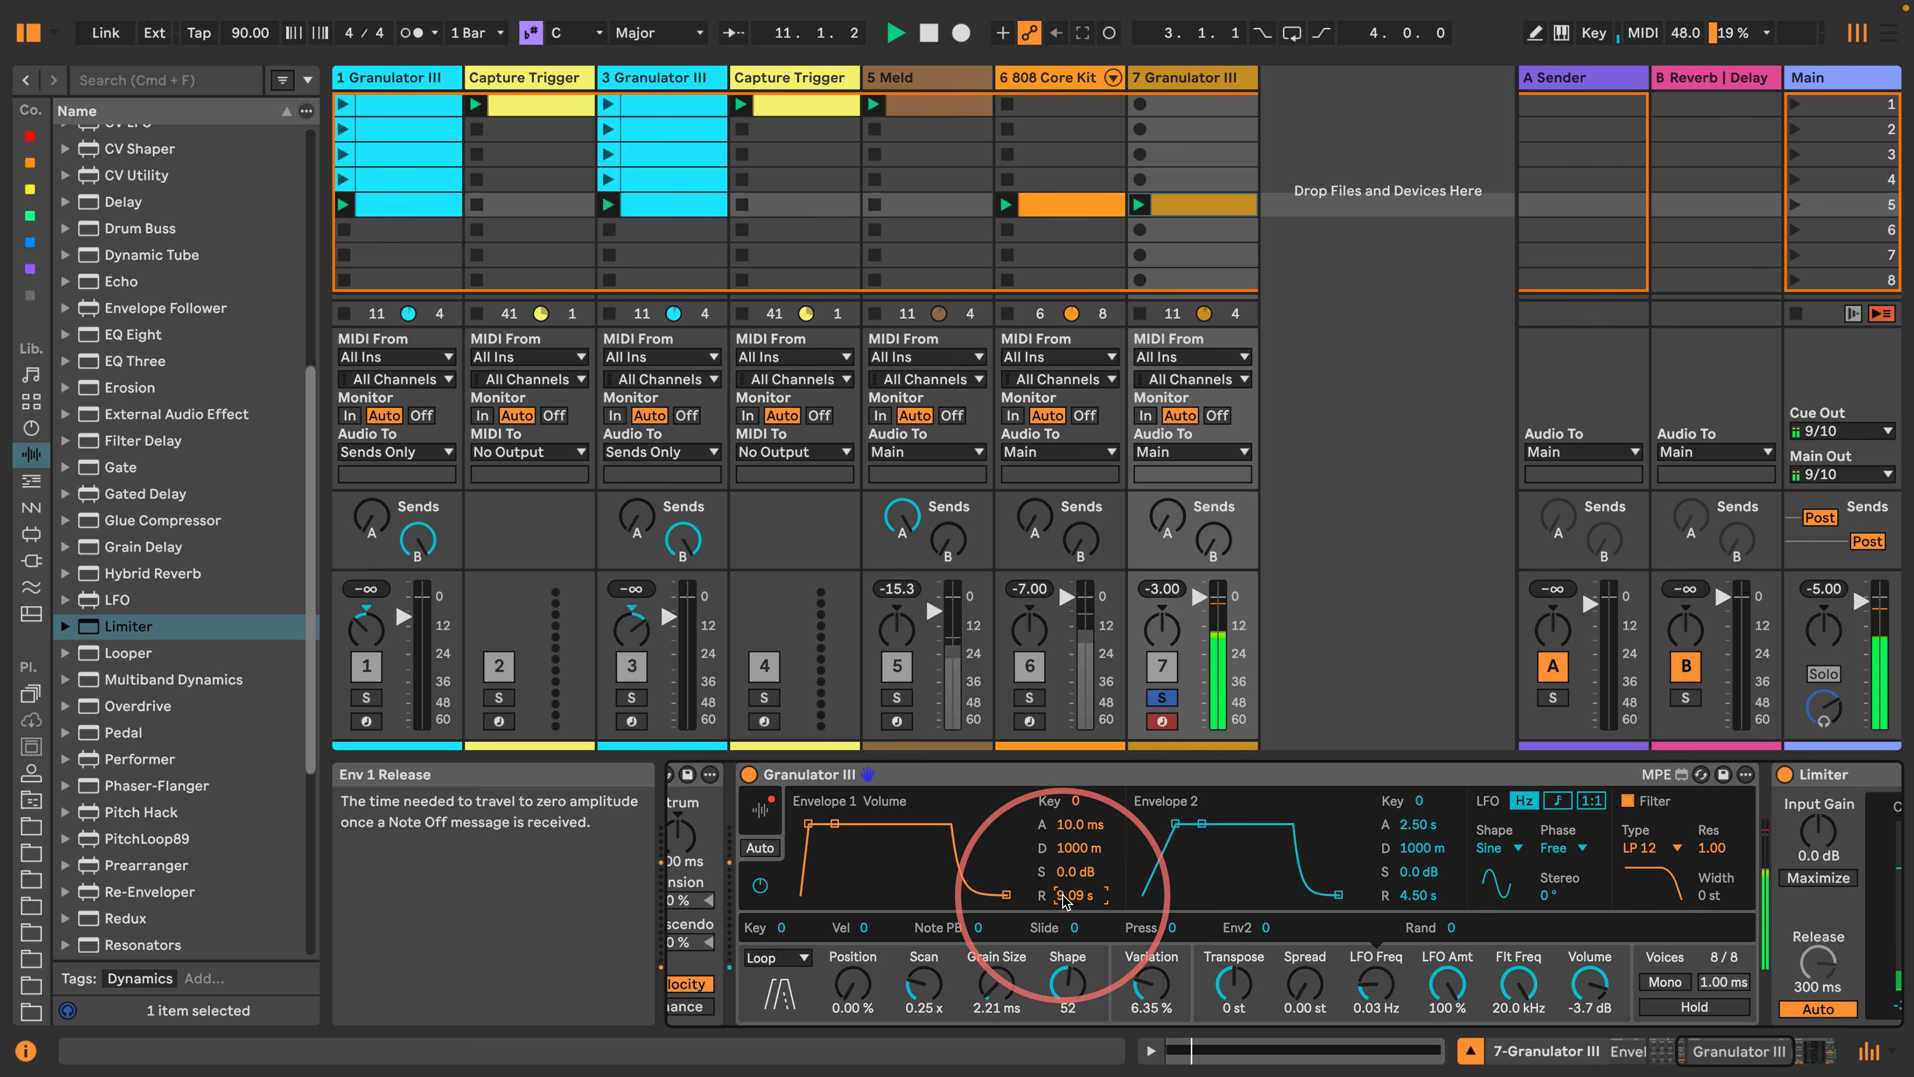
left_click_drag(1068, 896, 1069, 895)
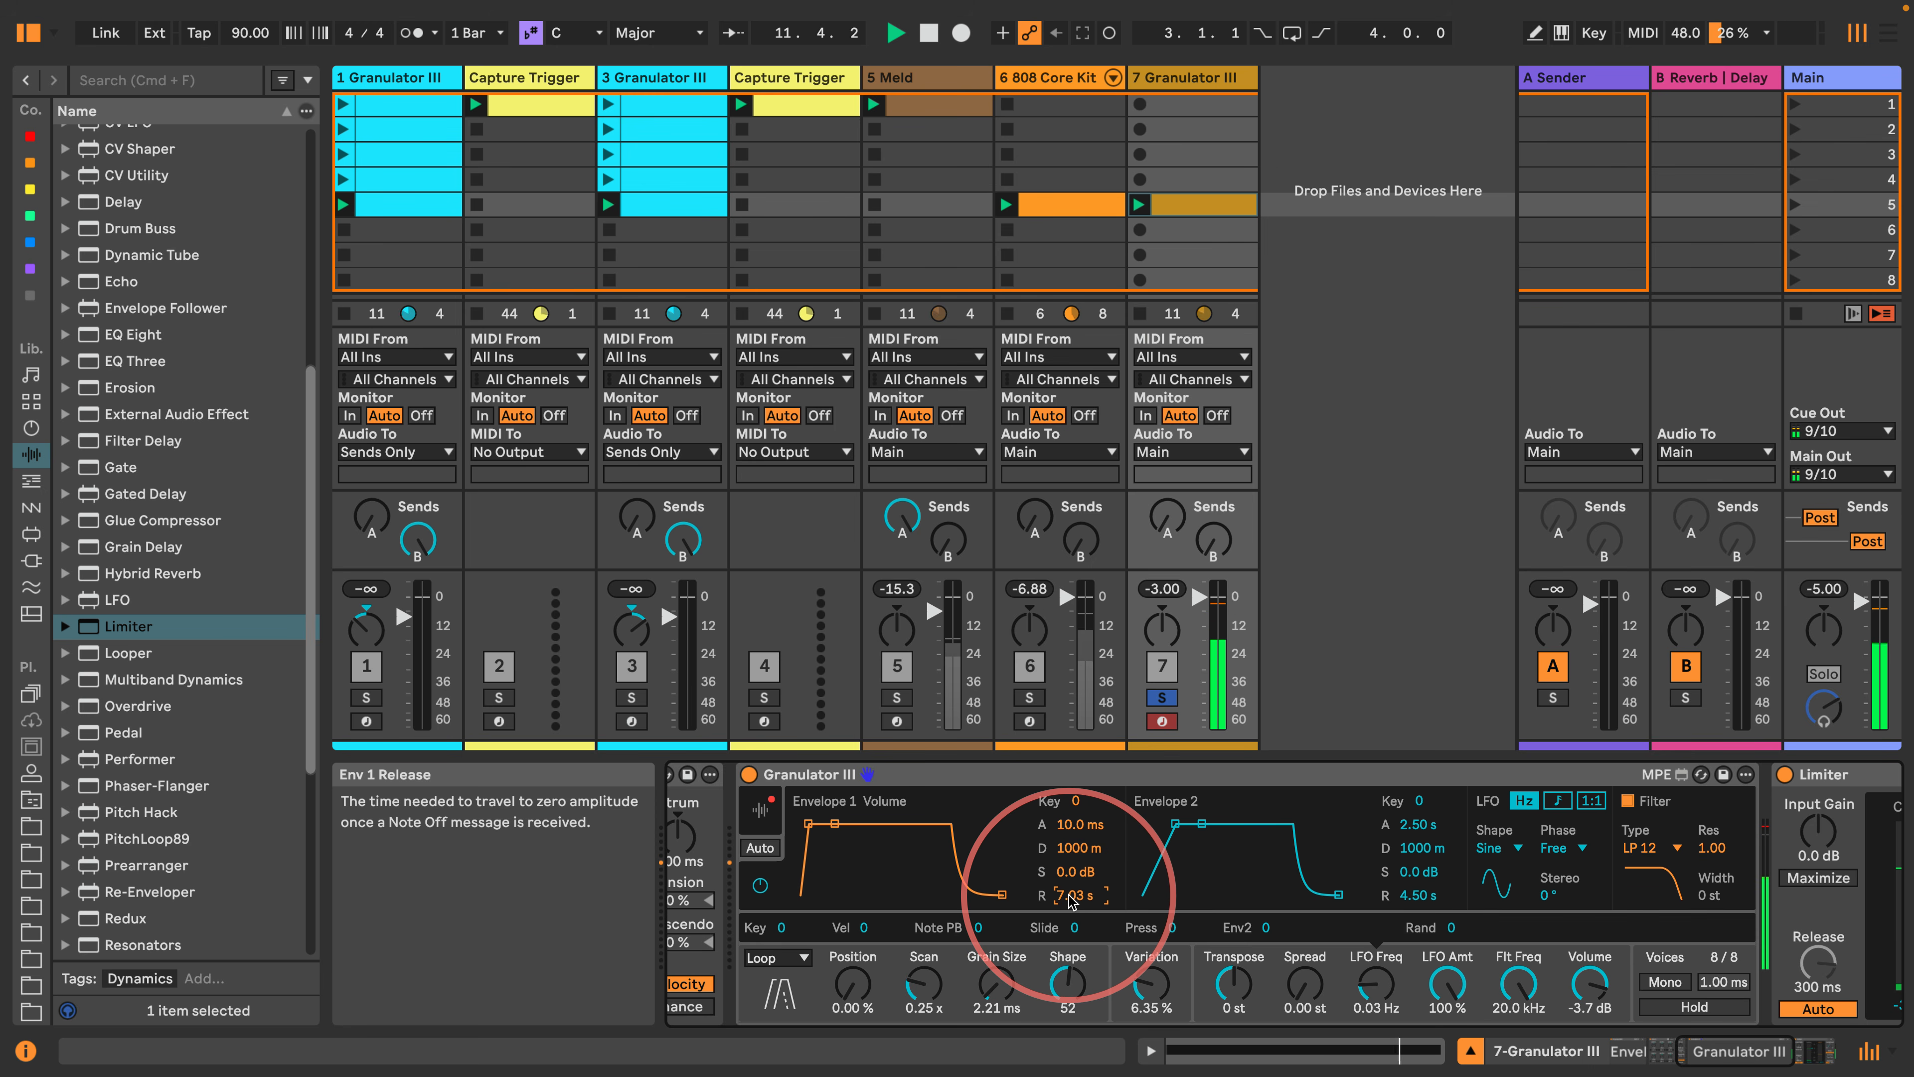
left_click_drag(994, 1017, 954, 902)
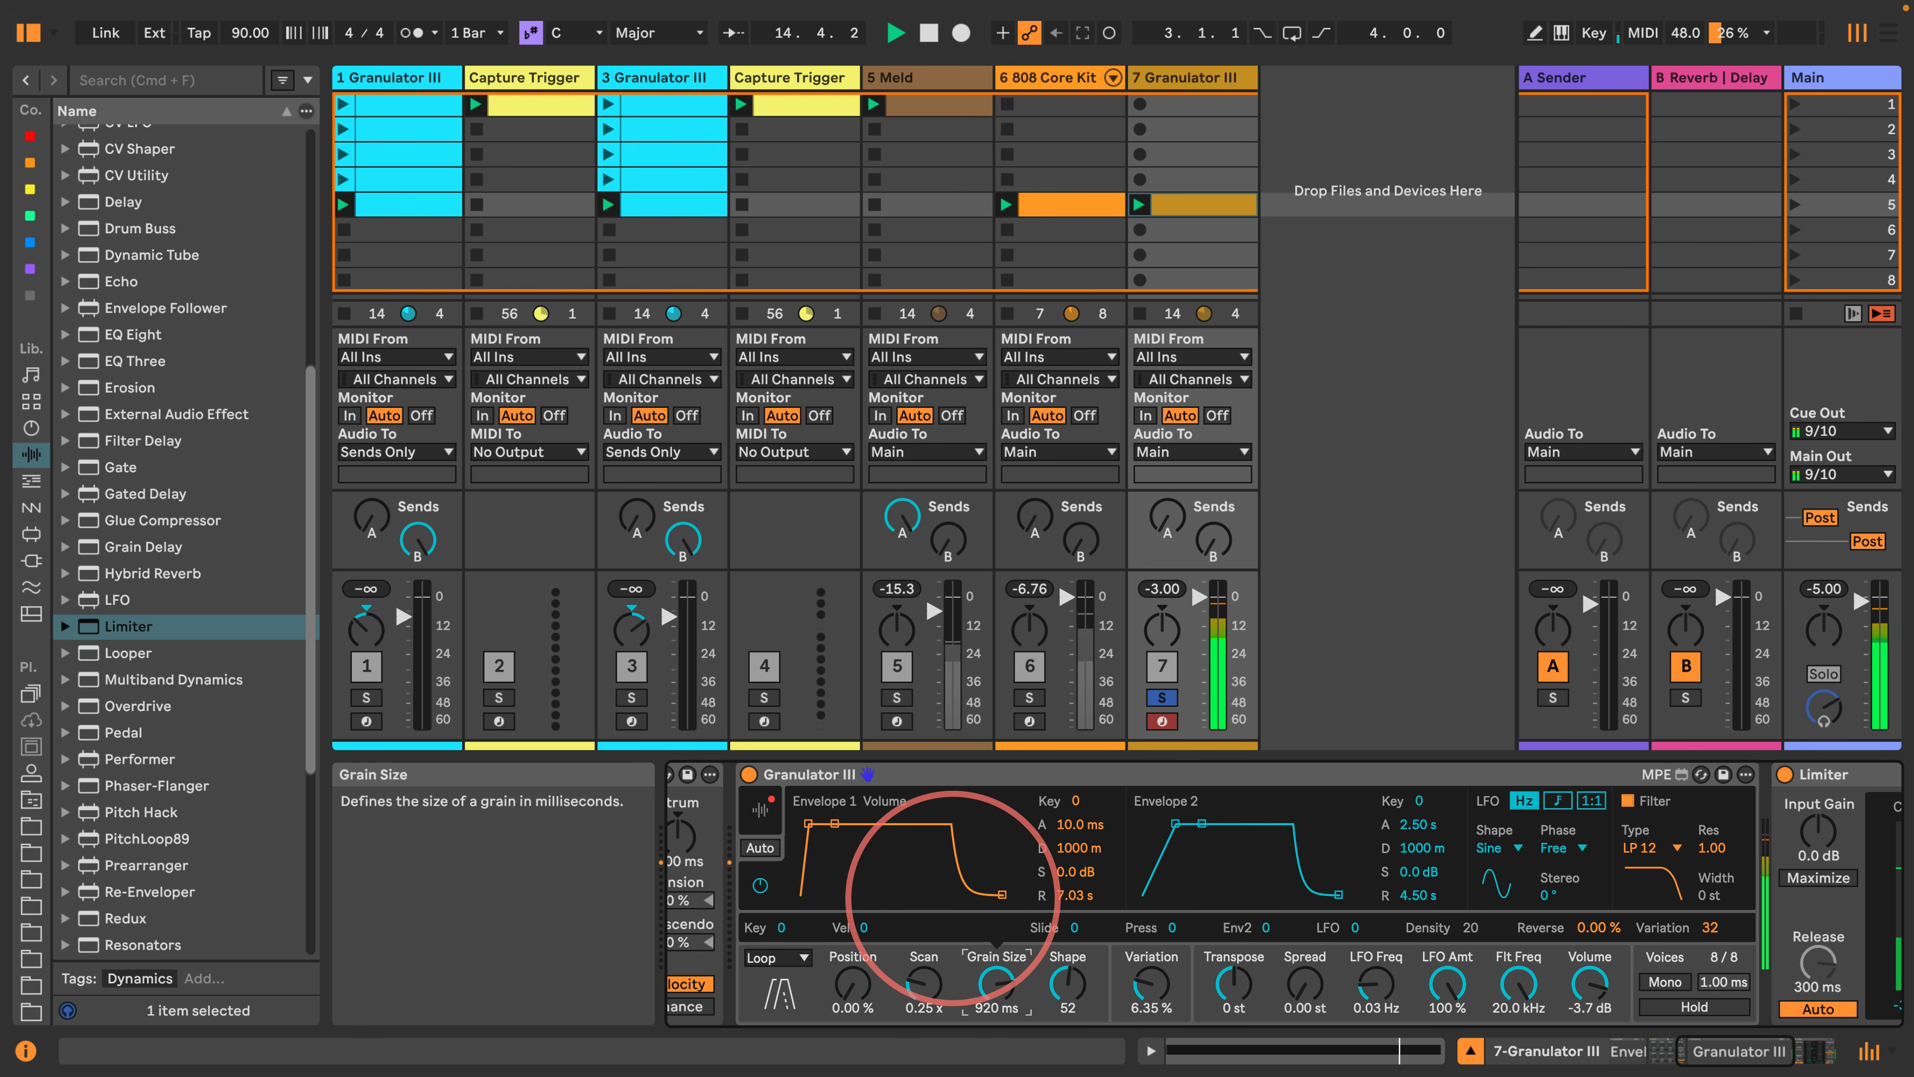
left_click_drag(953, 901, 951, 893)
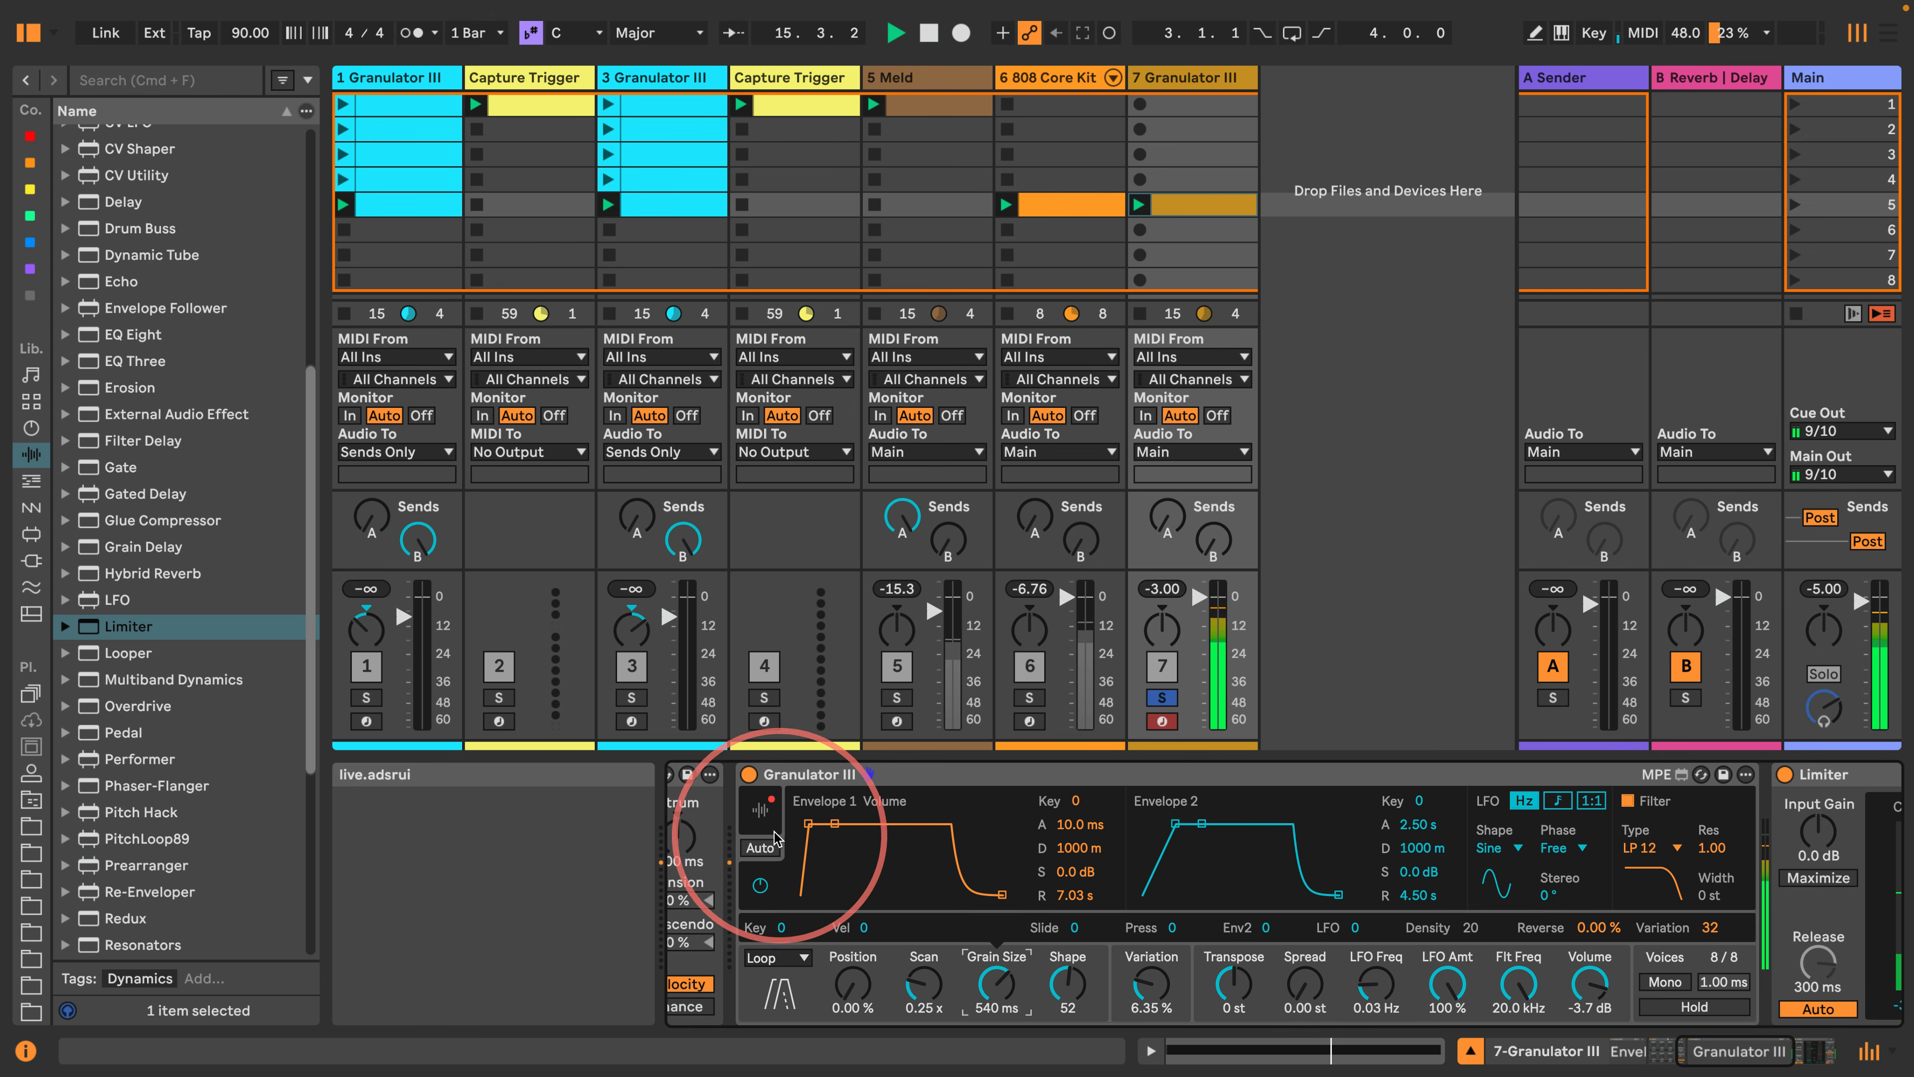
Return Granulator III to its waveform display, solo the 808 Core Kit together with track 7, and reselect track 7.
left_click(762, 810)
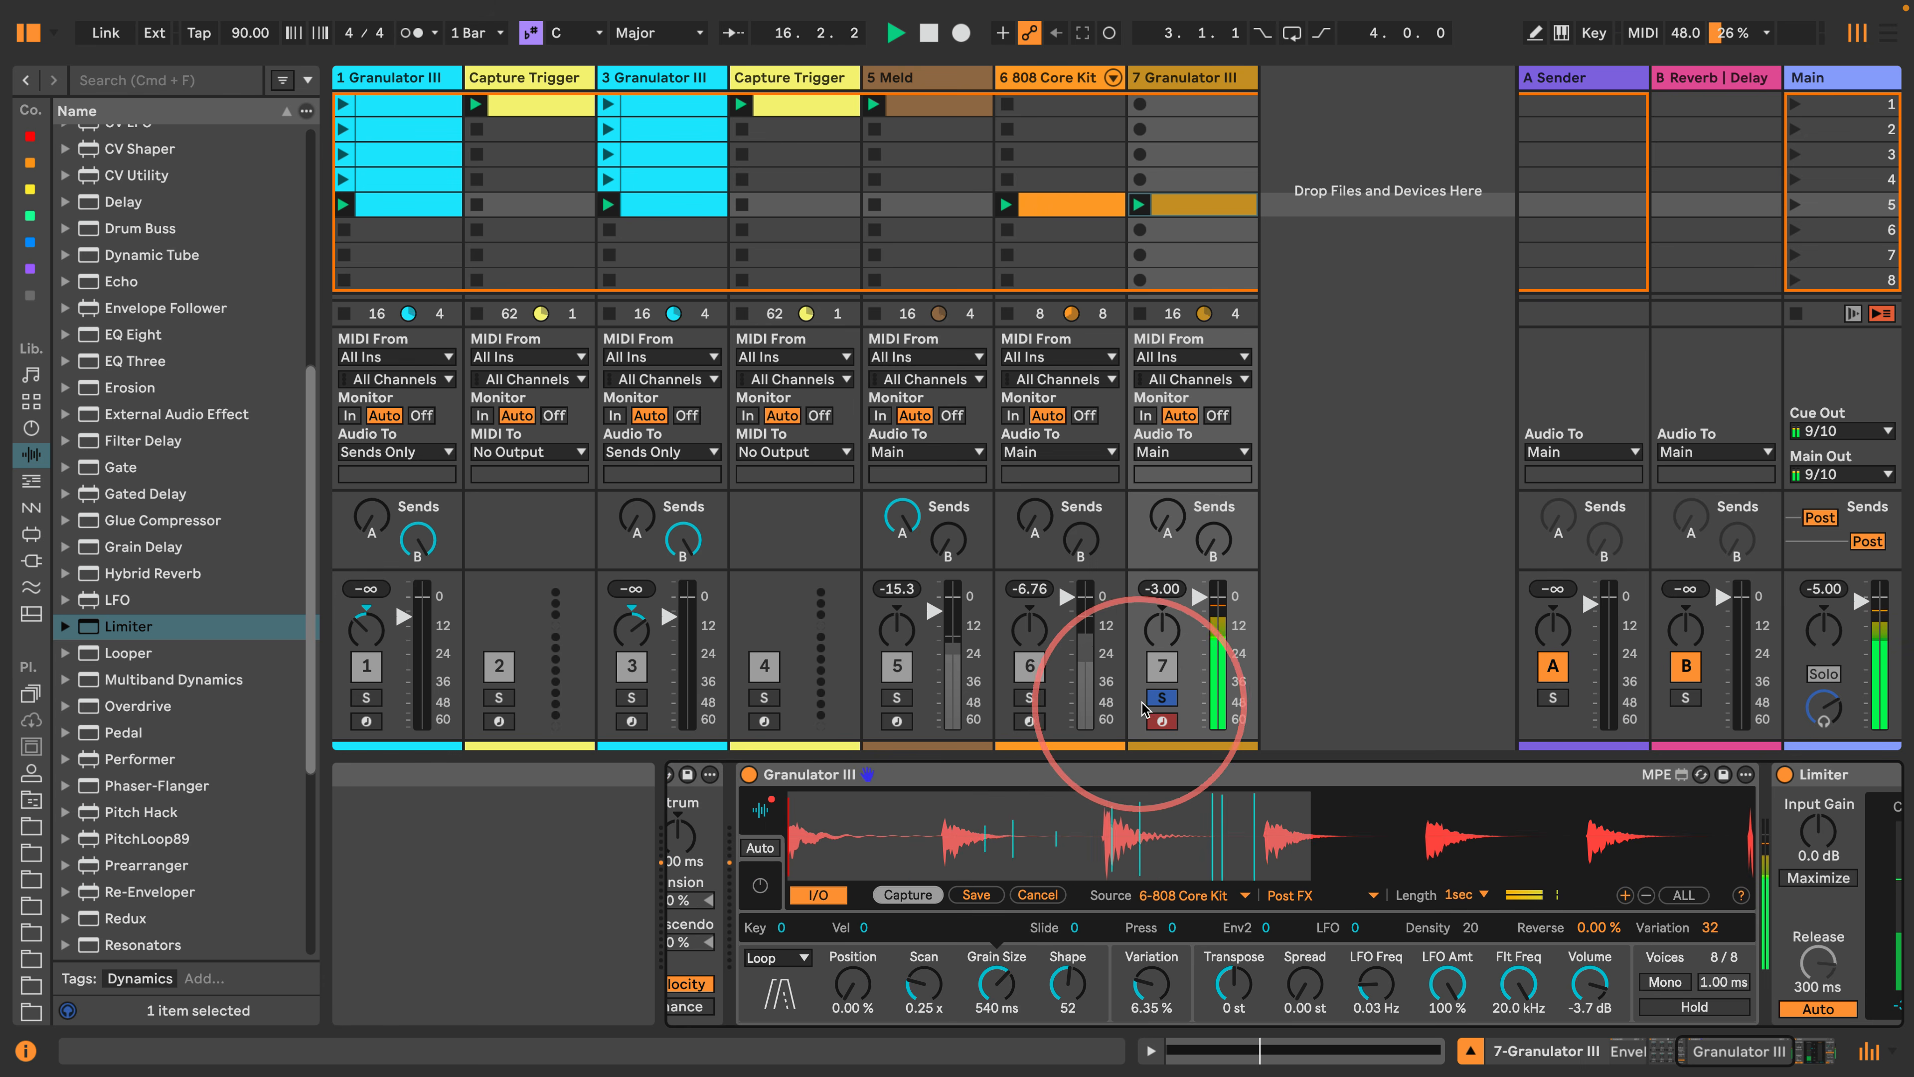
left_click(1030, 698)
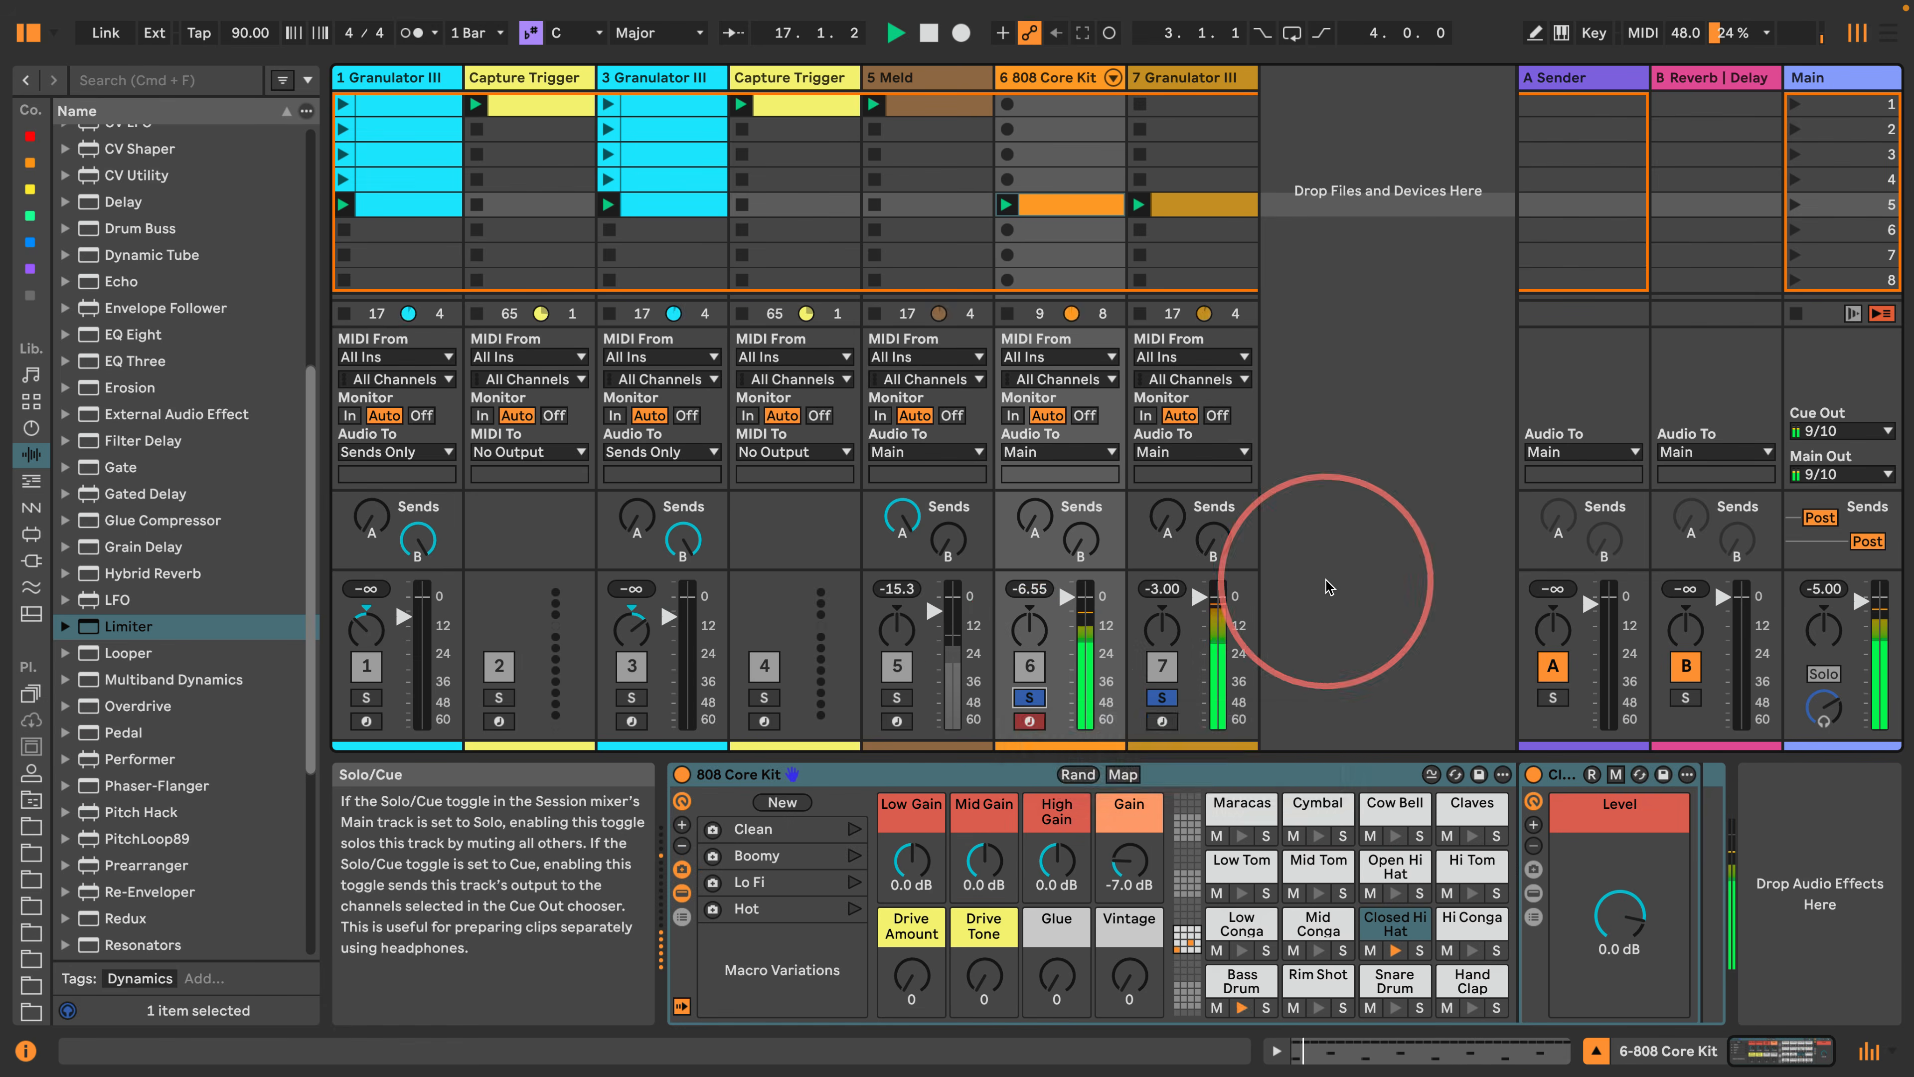
left_click(1179, 77)
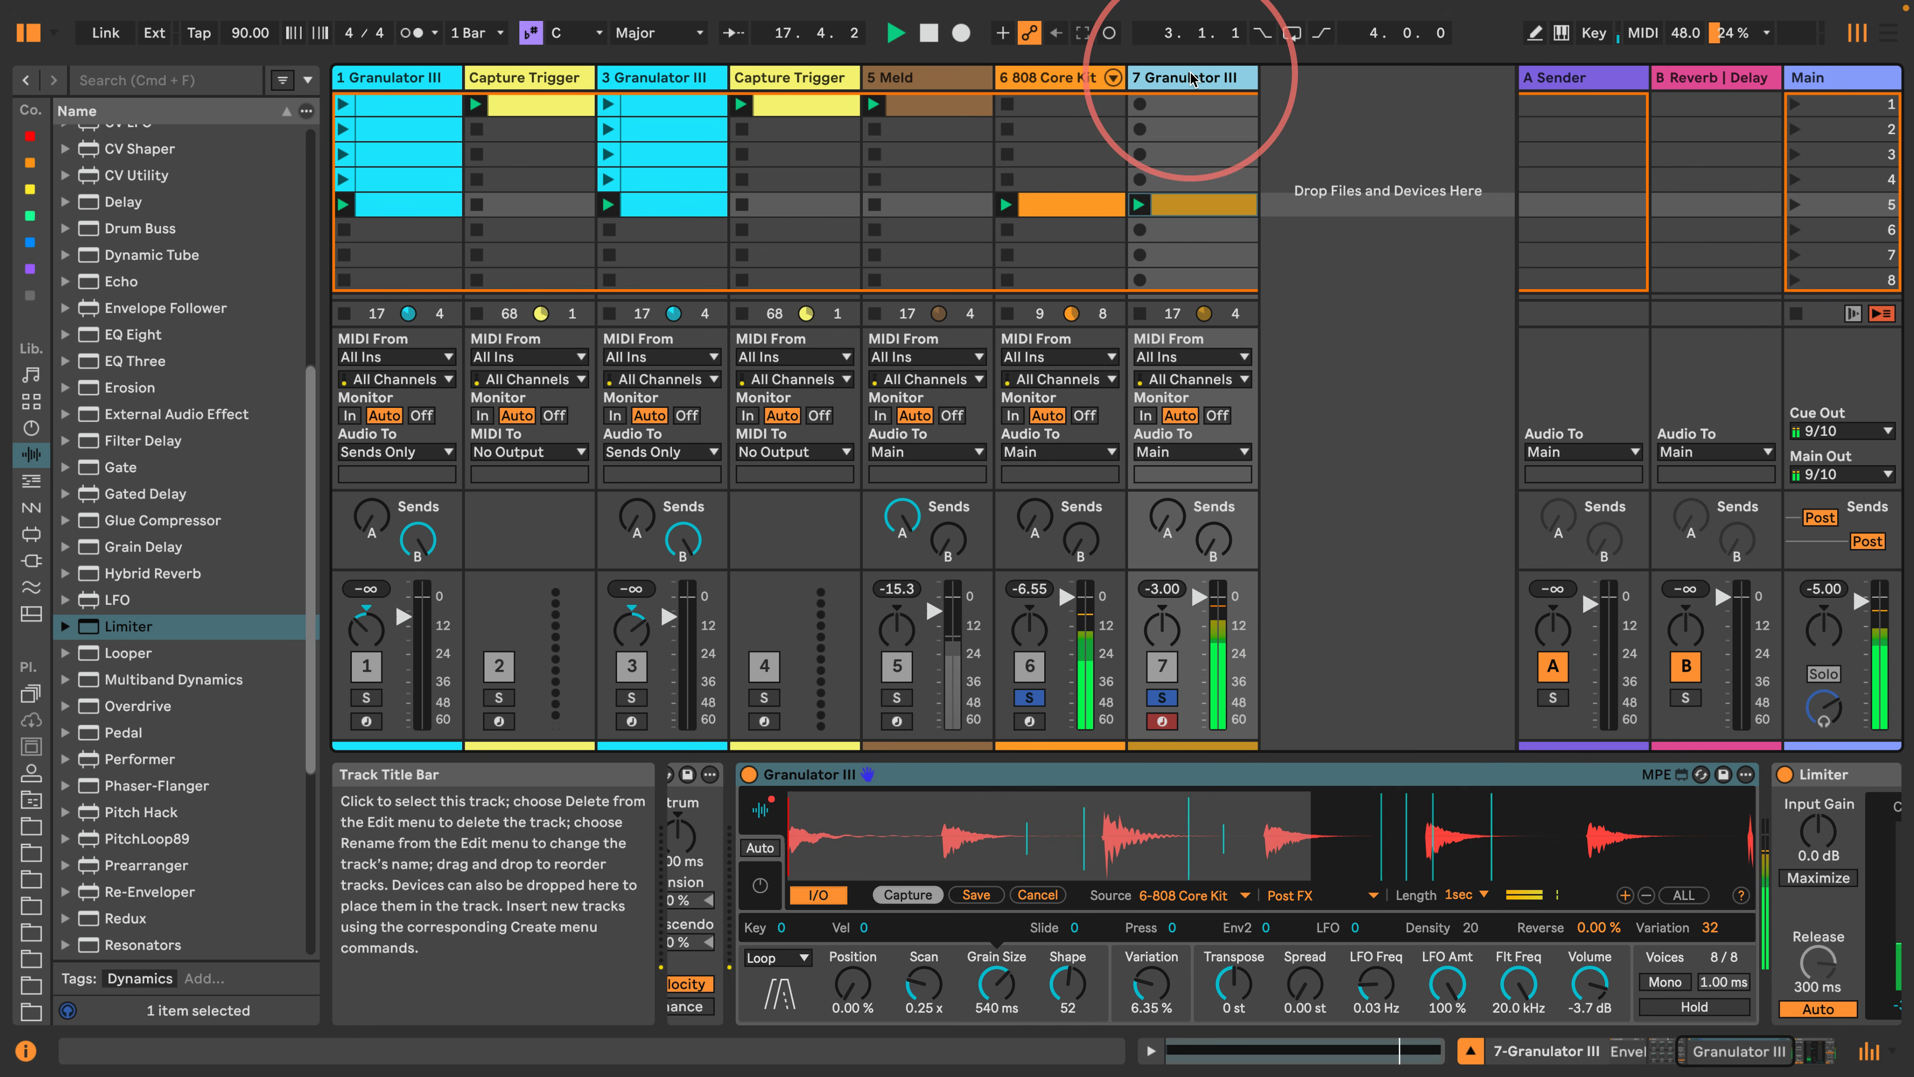
Set track 7's Granulator III Grain Size to 21.2 ms and Scan to 2.00 x.
left_click_drag(988, 985, 988, 1074)
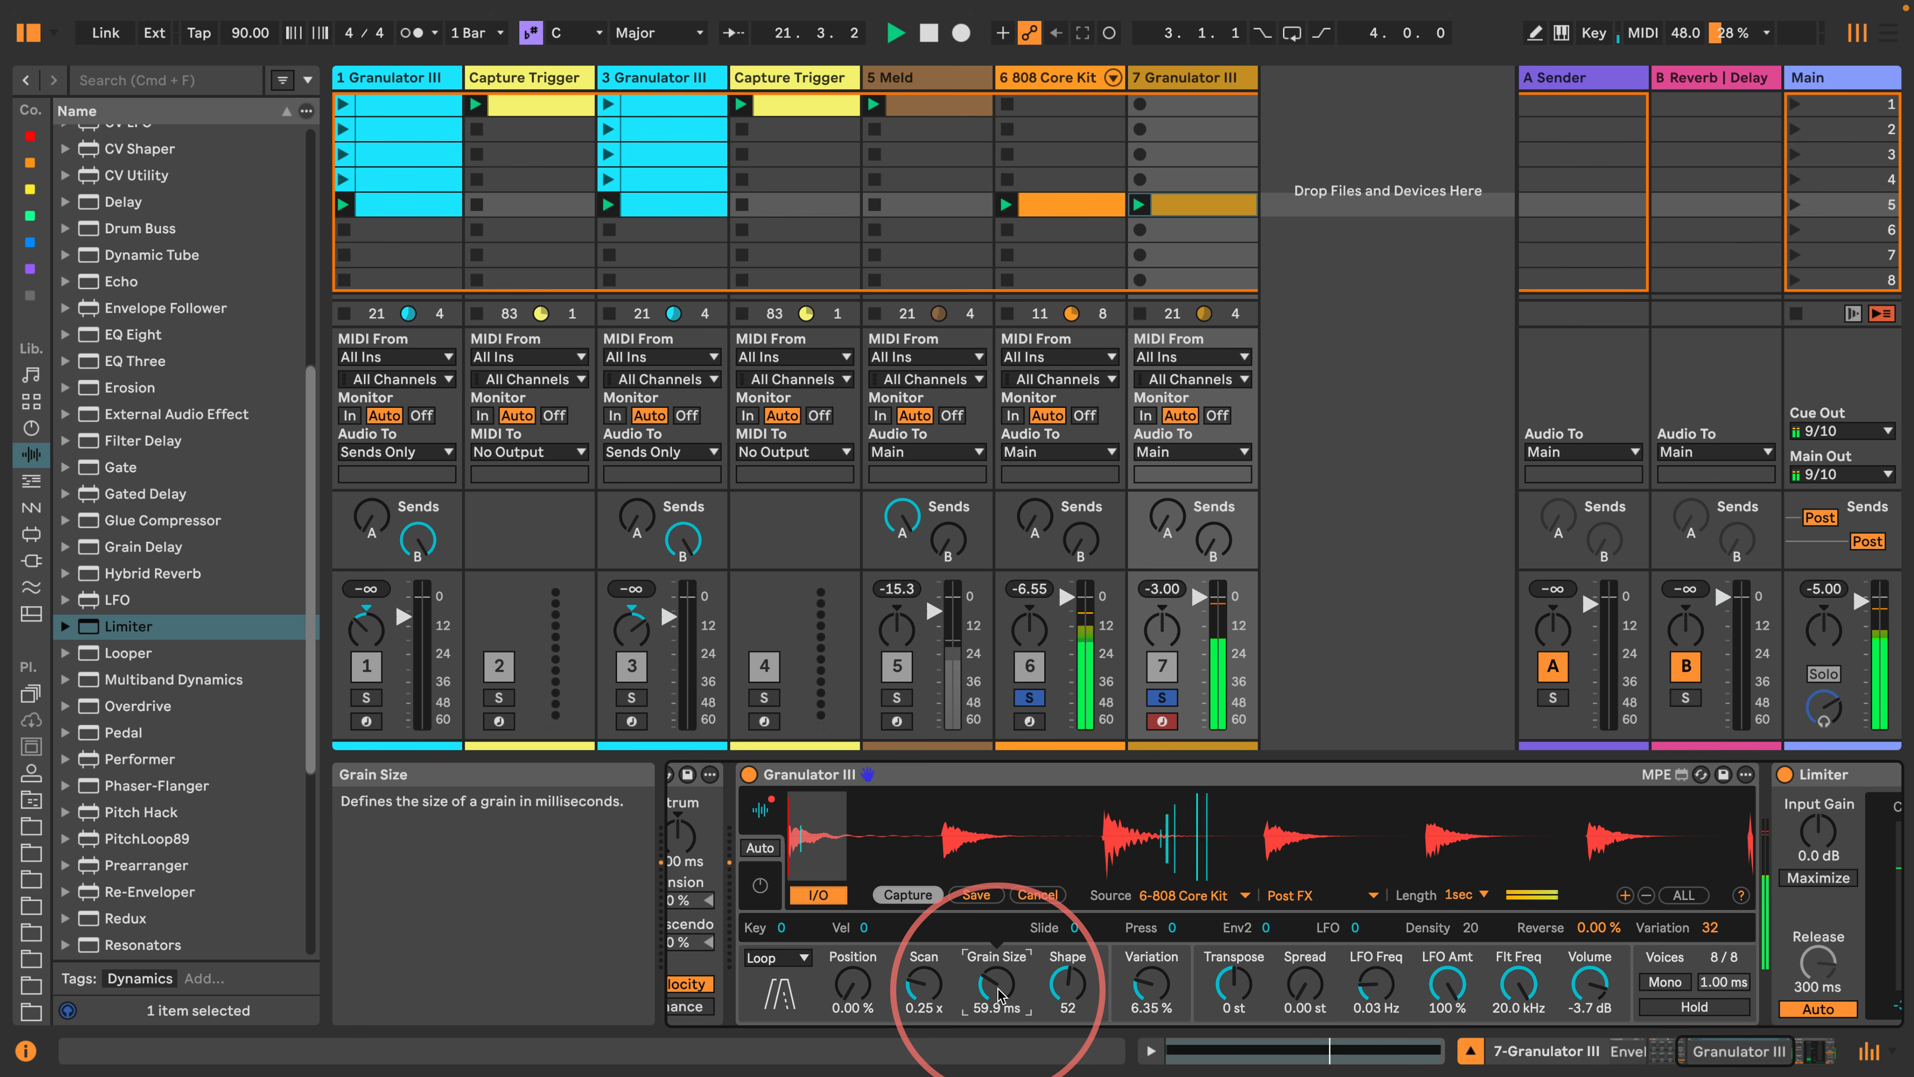
left_click_drag(995, 984, 995, 1010)
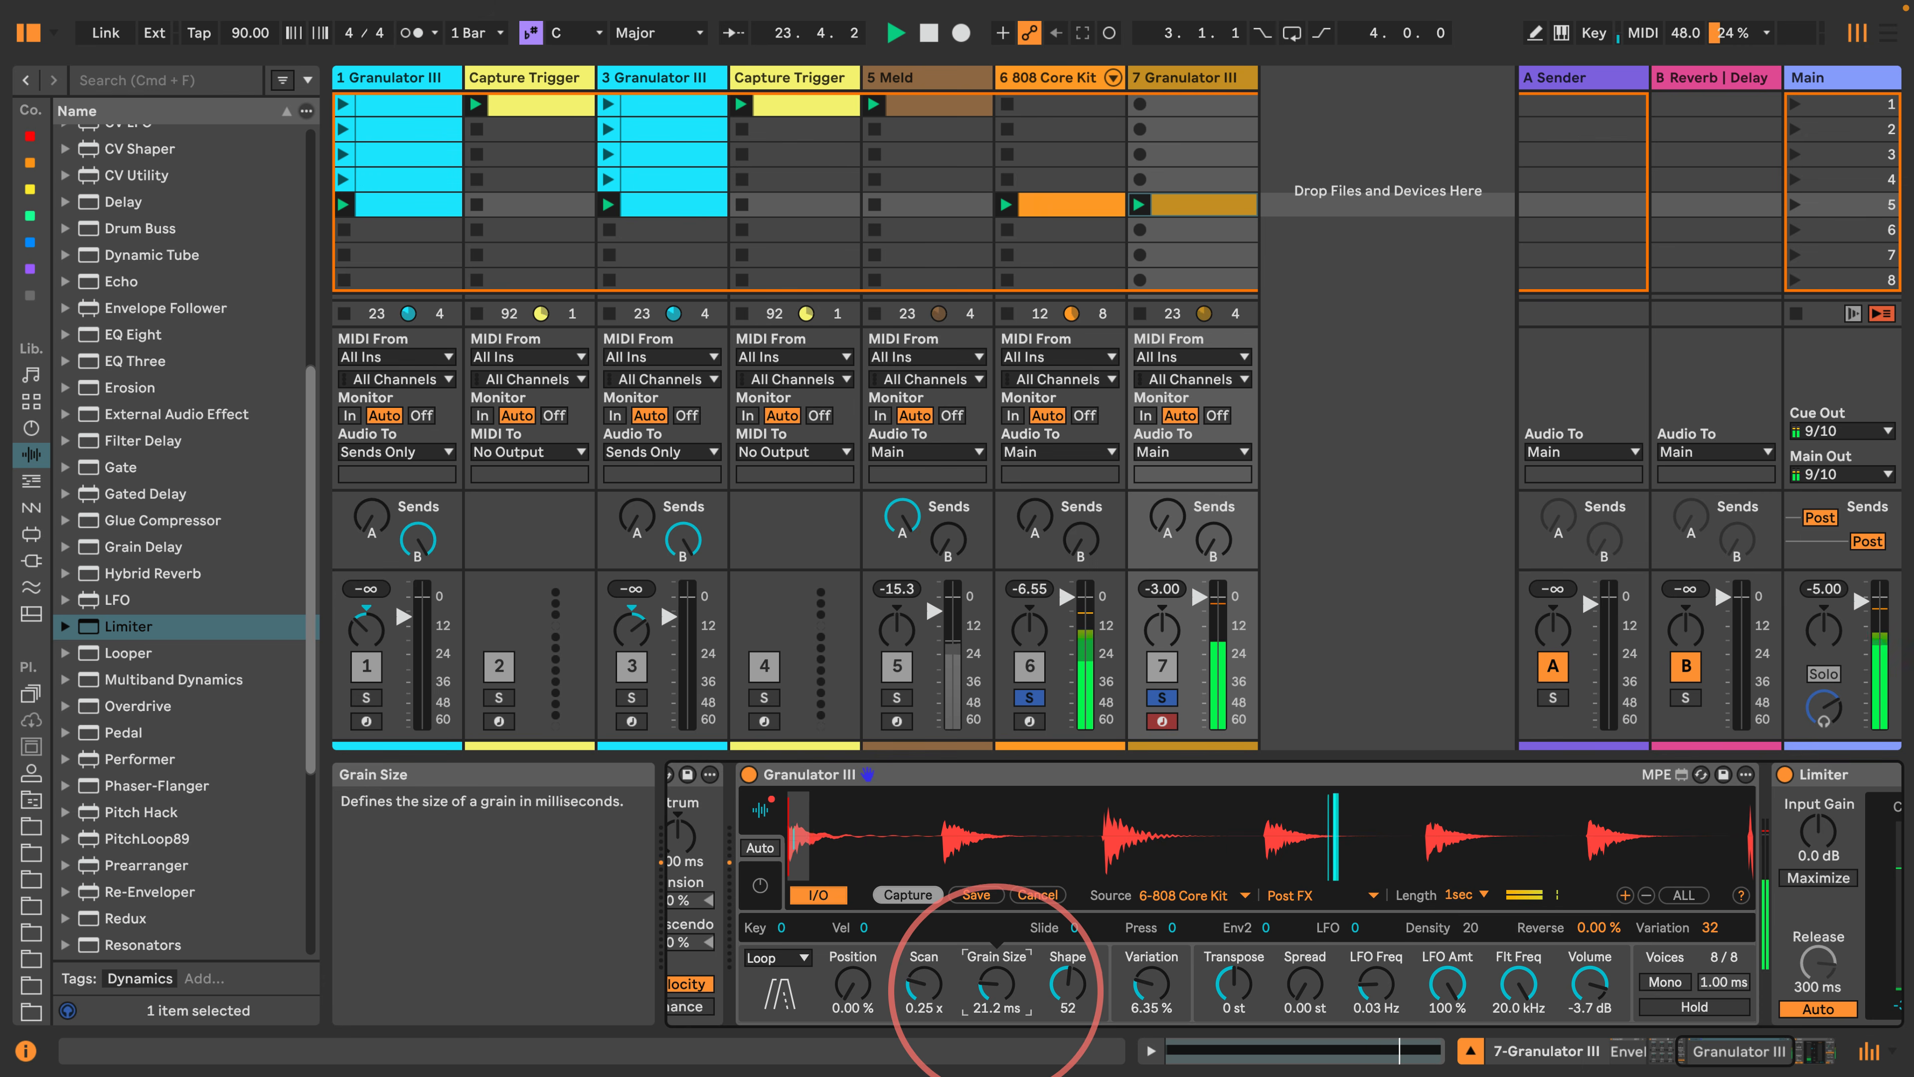
left_click_drag(923, 994, 907, 952)
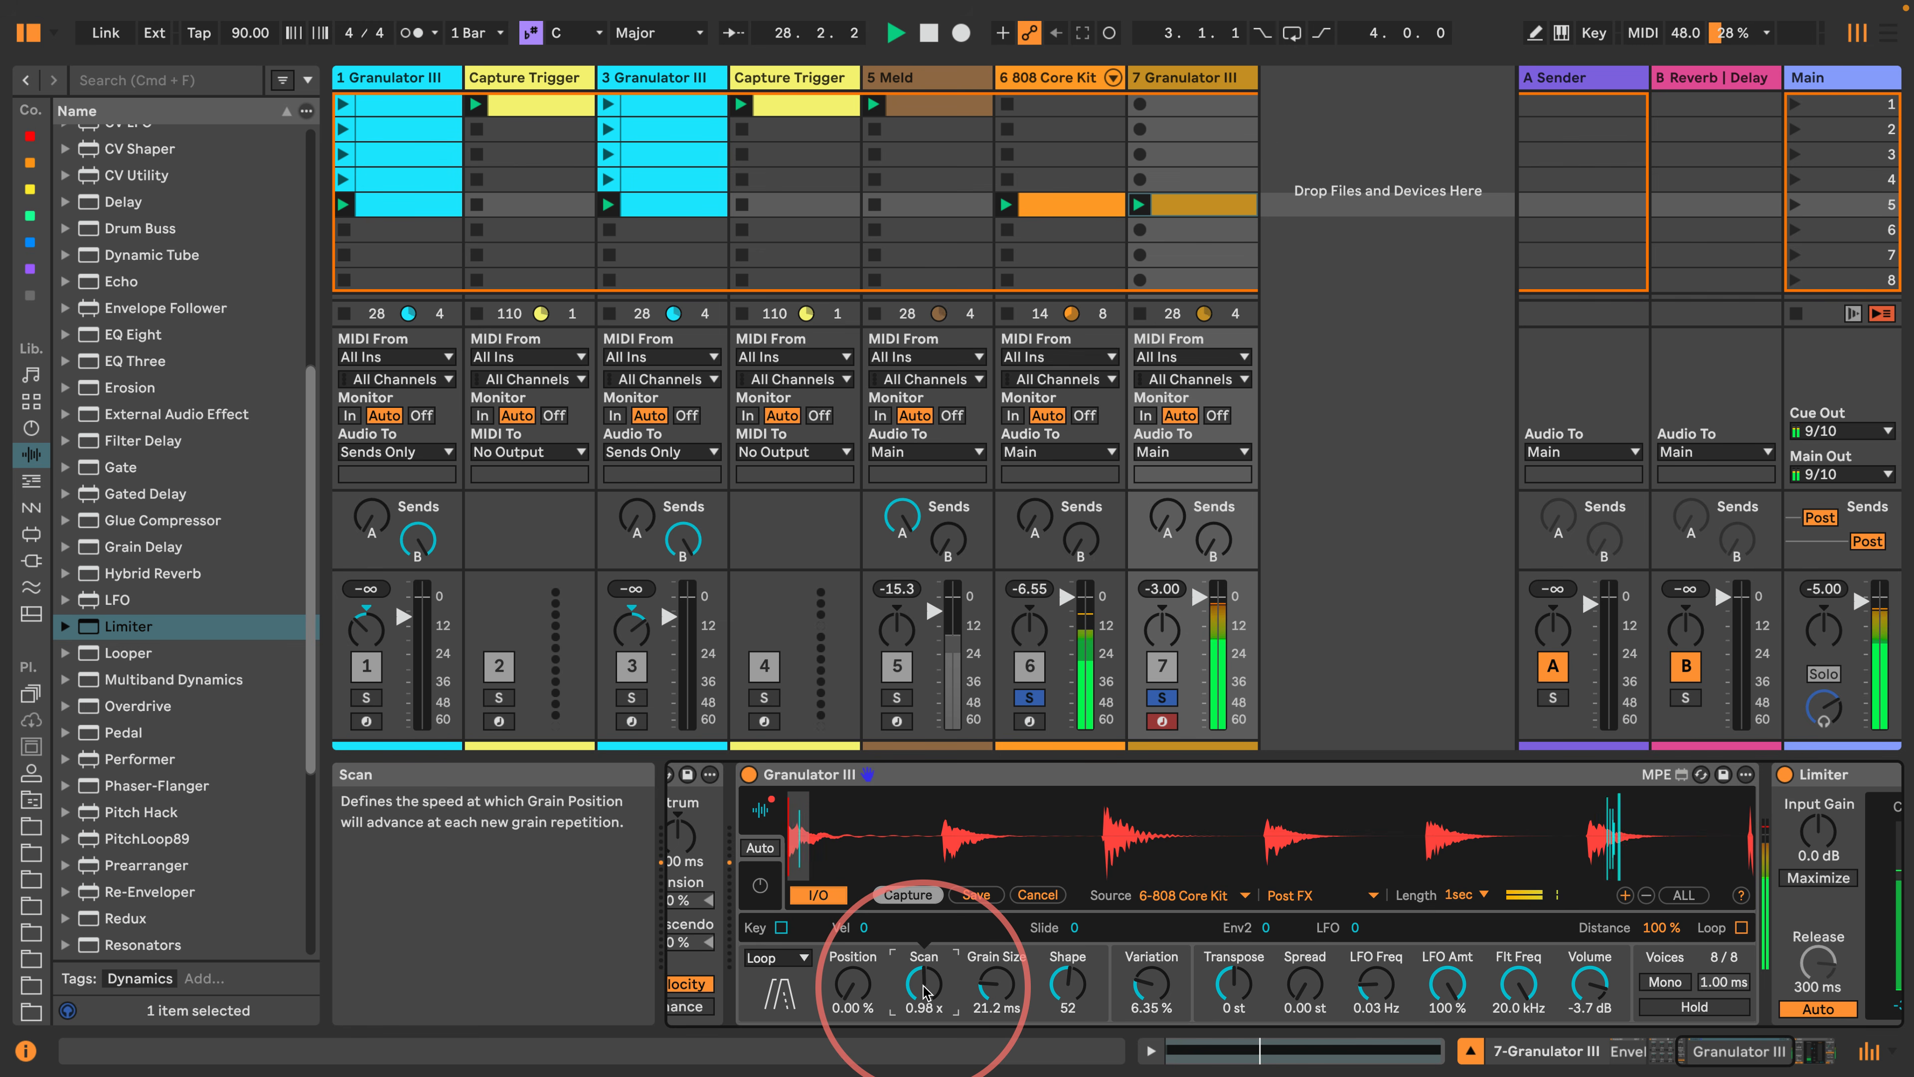
mouse_move(926, 989)
left_mouse_down()
mouse_move(926, 946)
mouse_move(926, 998)
left_mouse_up()
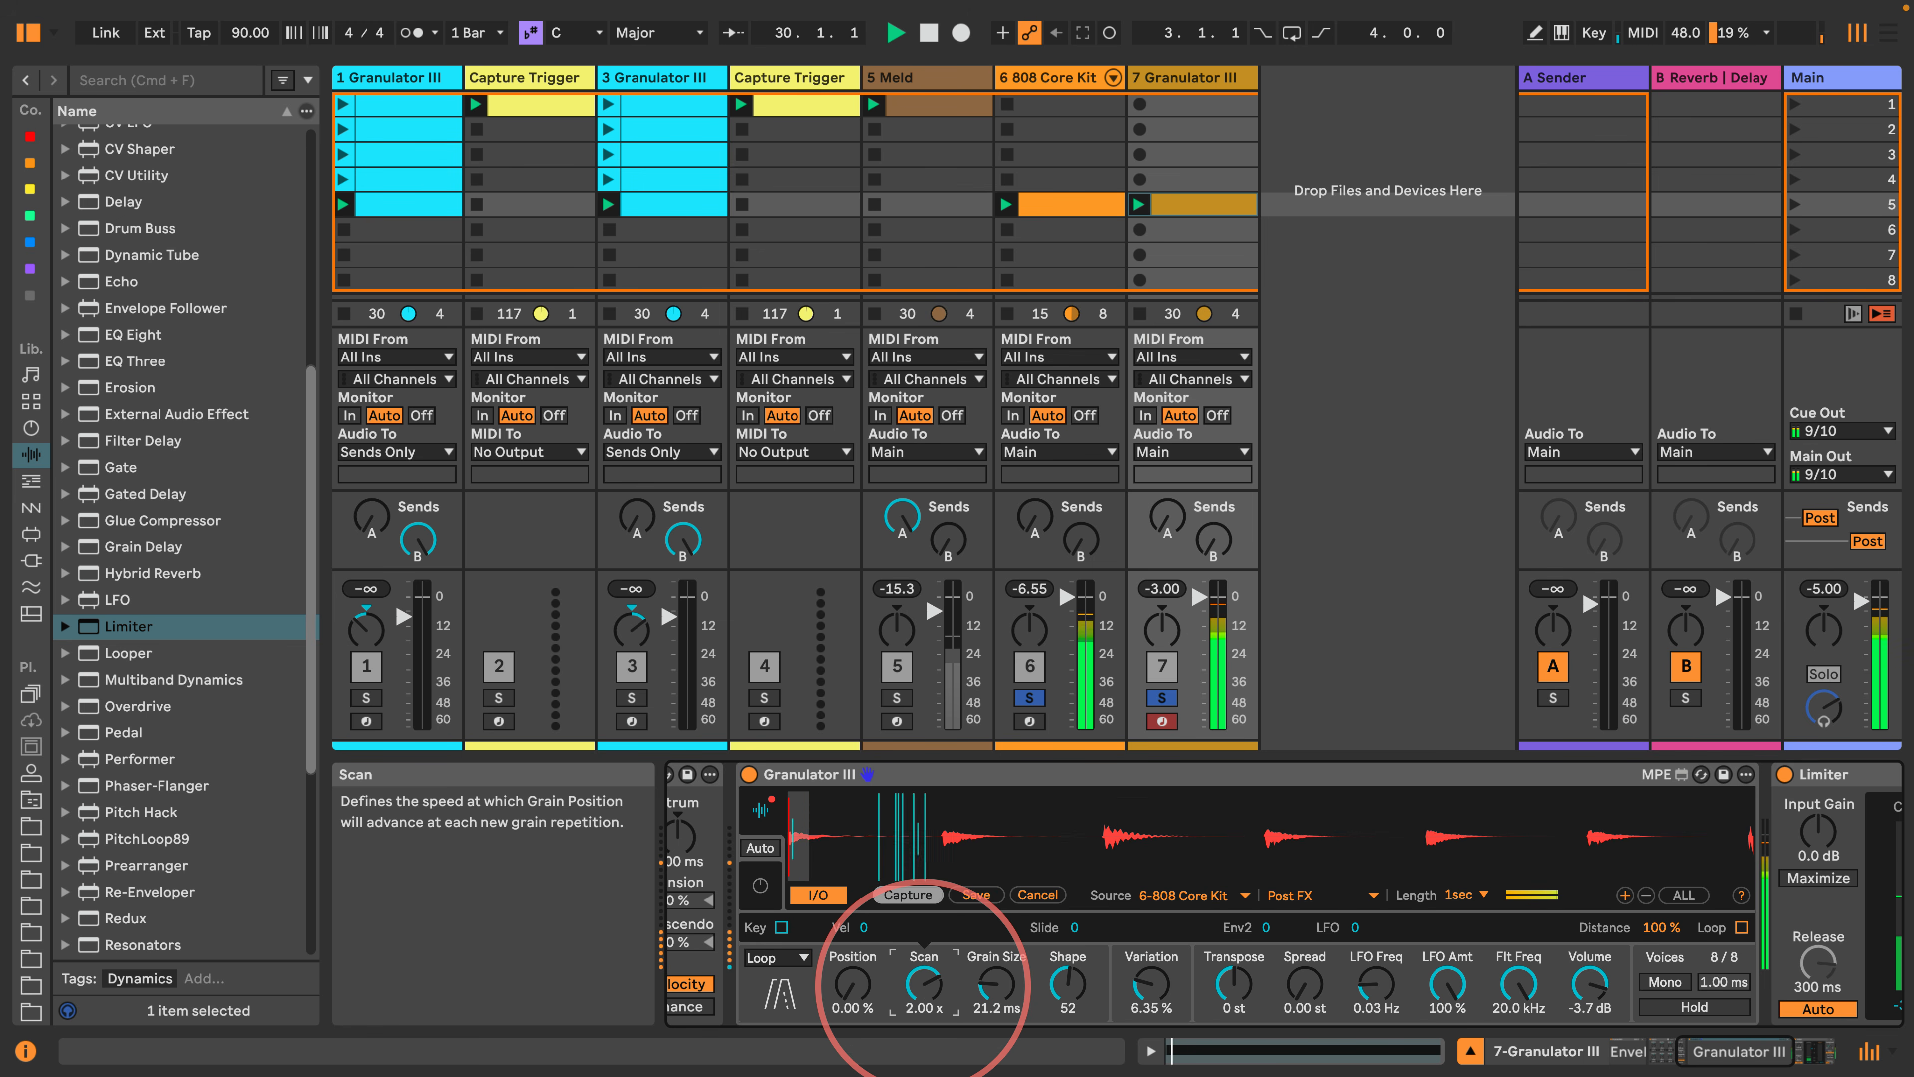
Open track 7's sustained C3 clip in scene 5, copy it into the scene 6 slot, and launch the copy.
left_click(1194, 211)
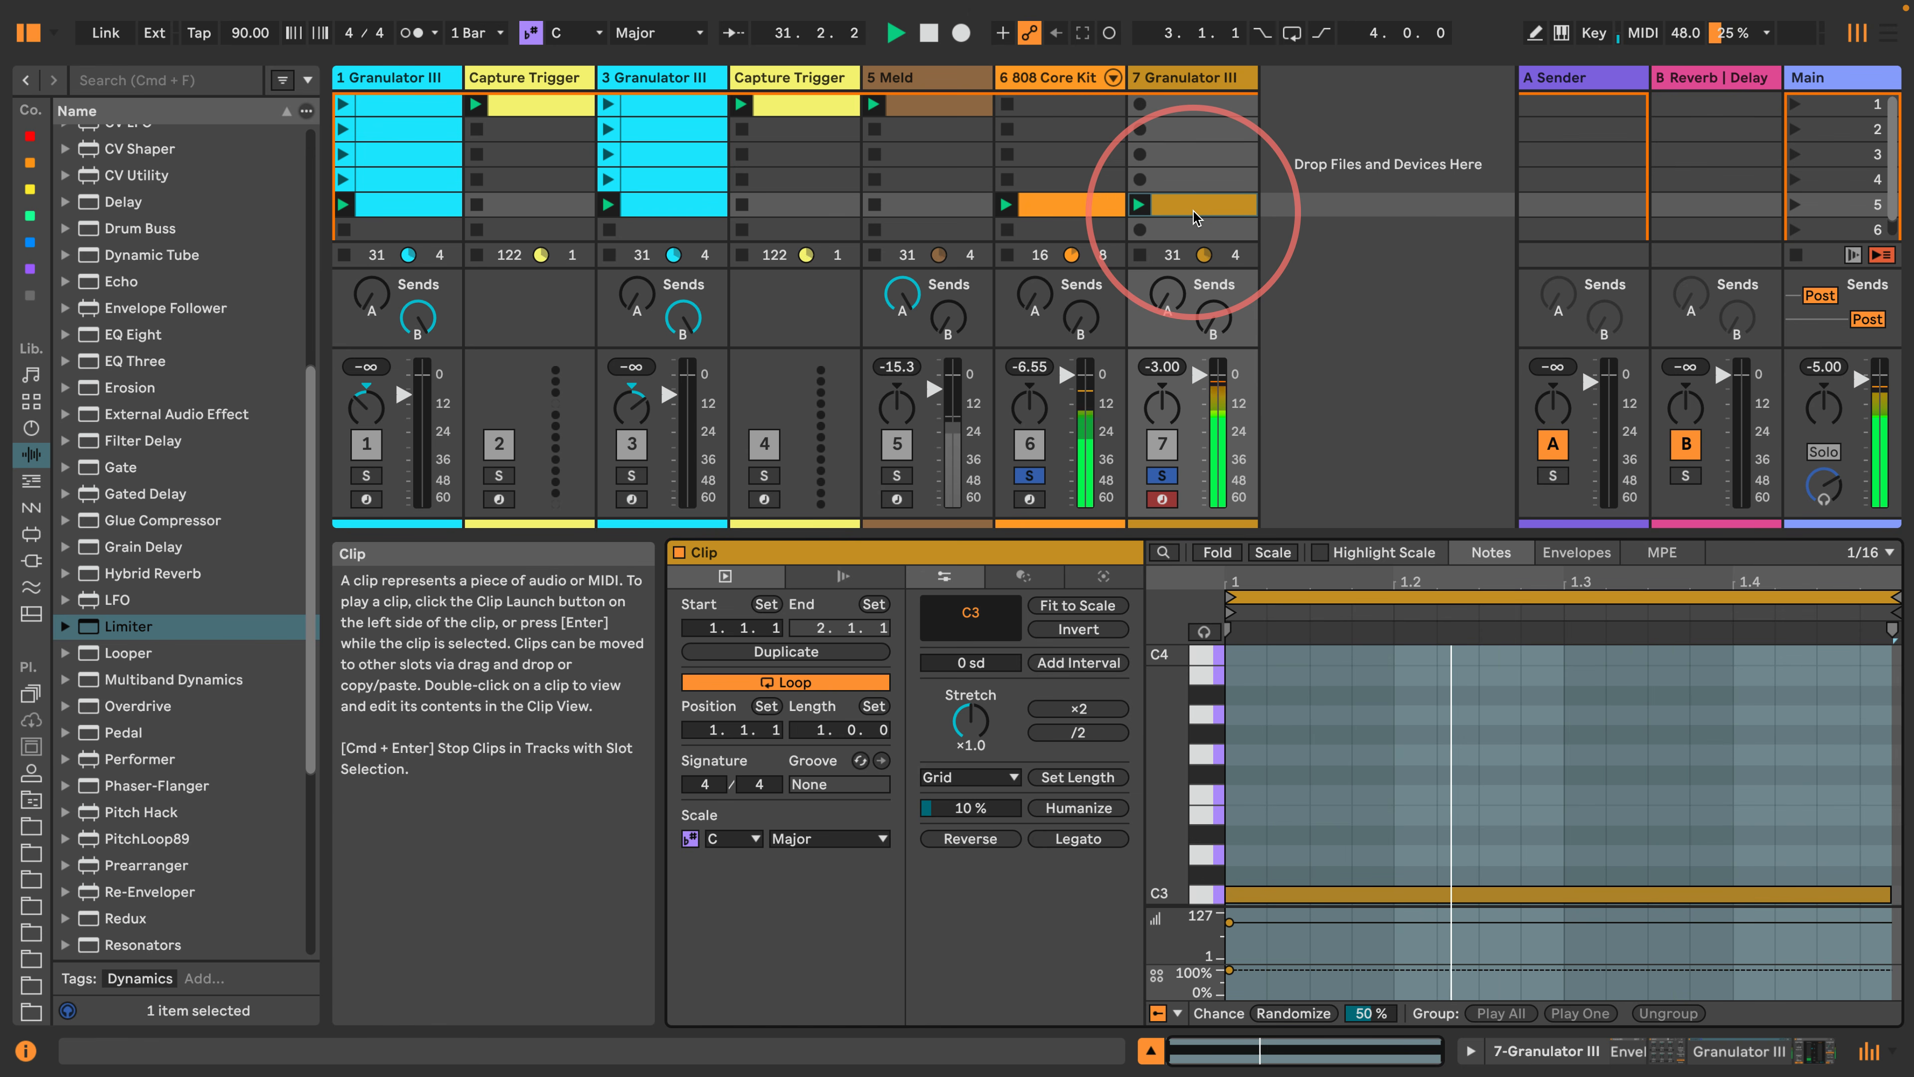
left_click(1886, 895)
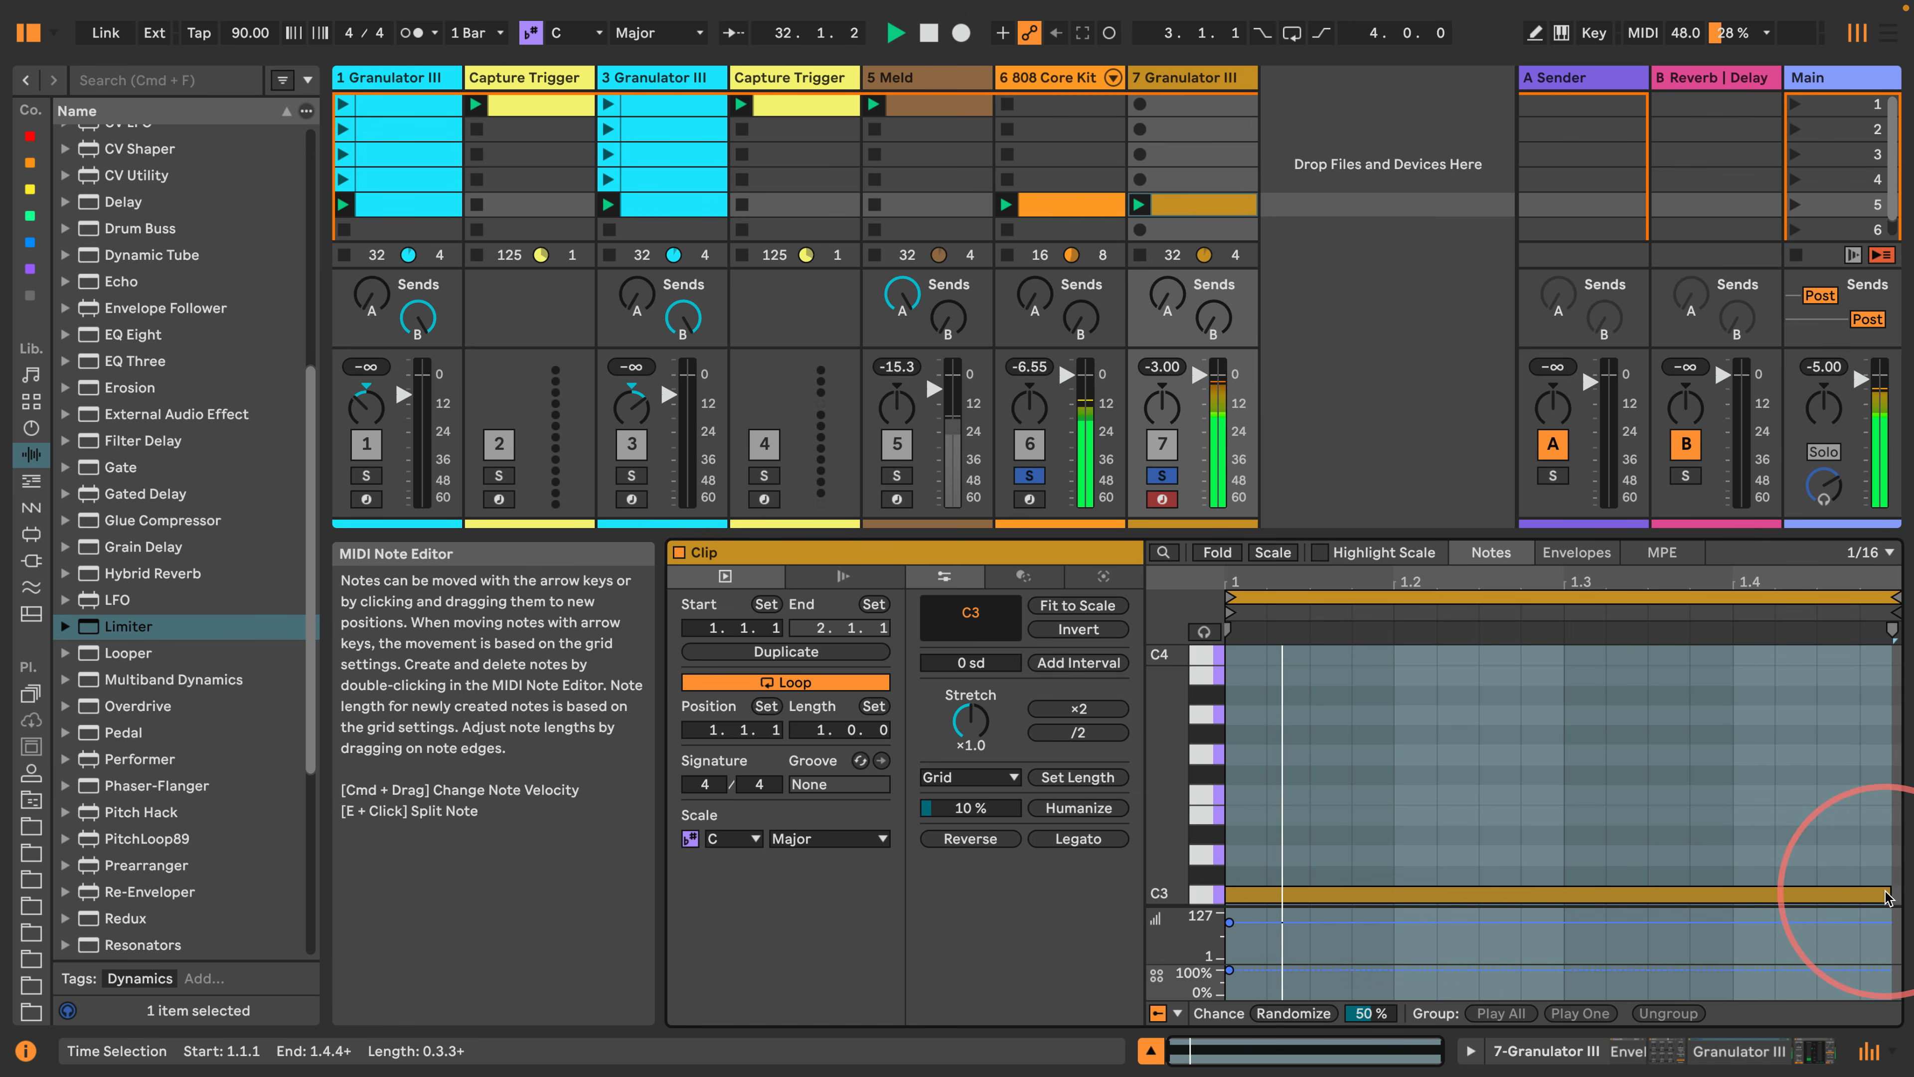
left_click(1542, 1048)
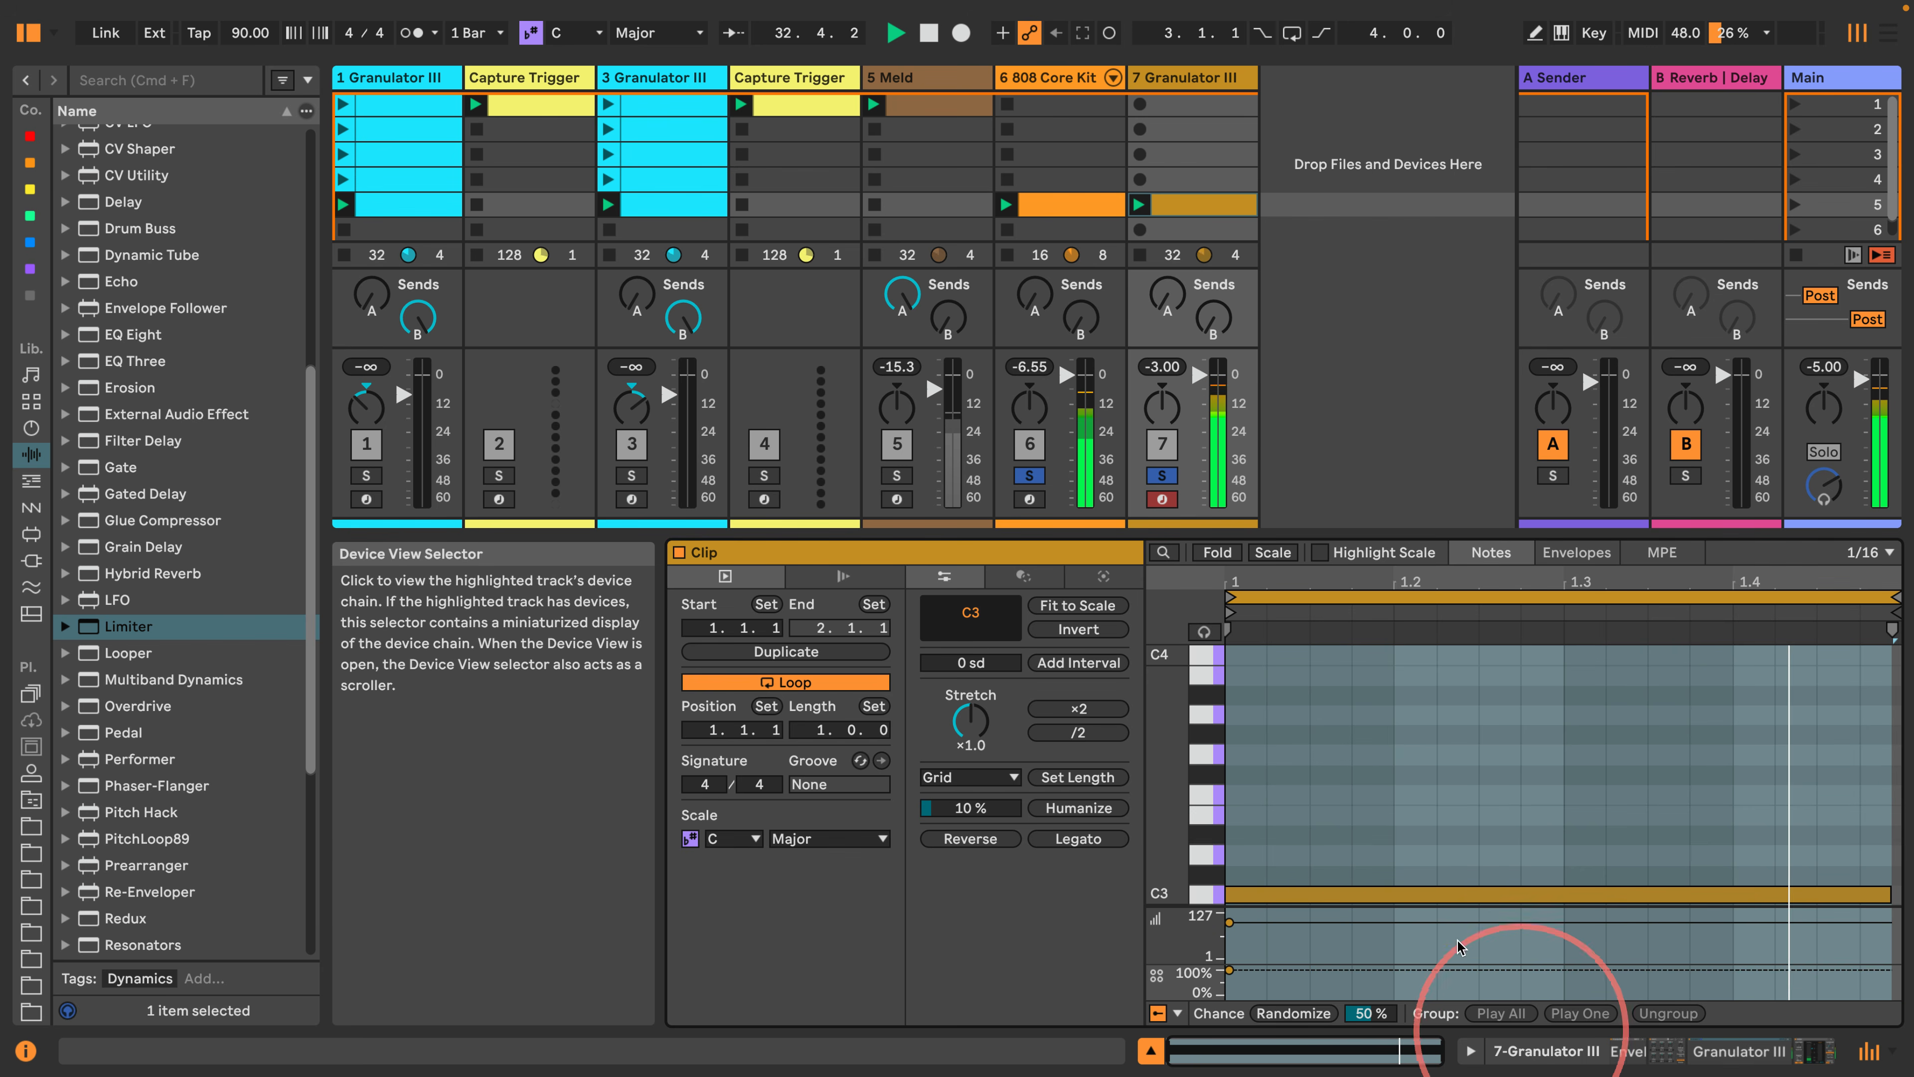
left_click(1186, 207)
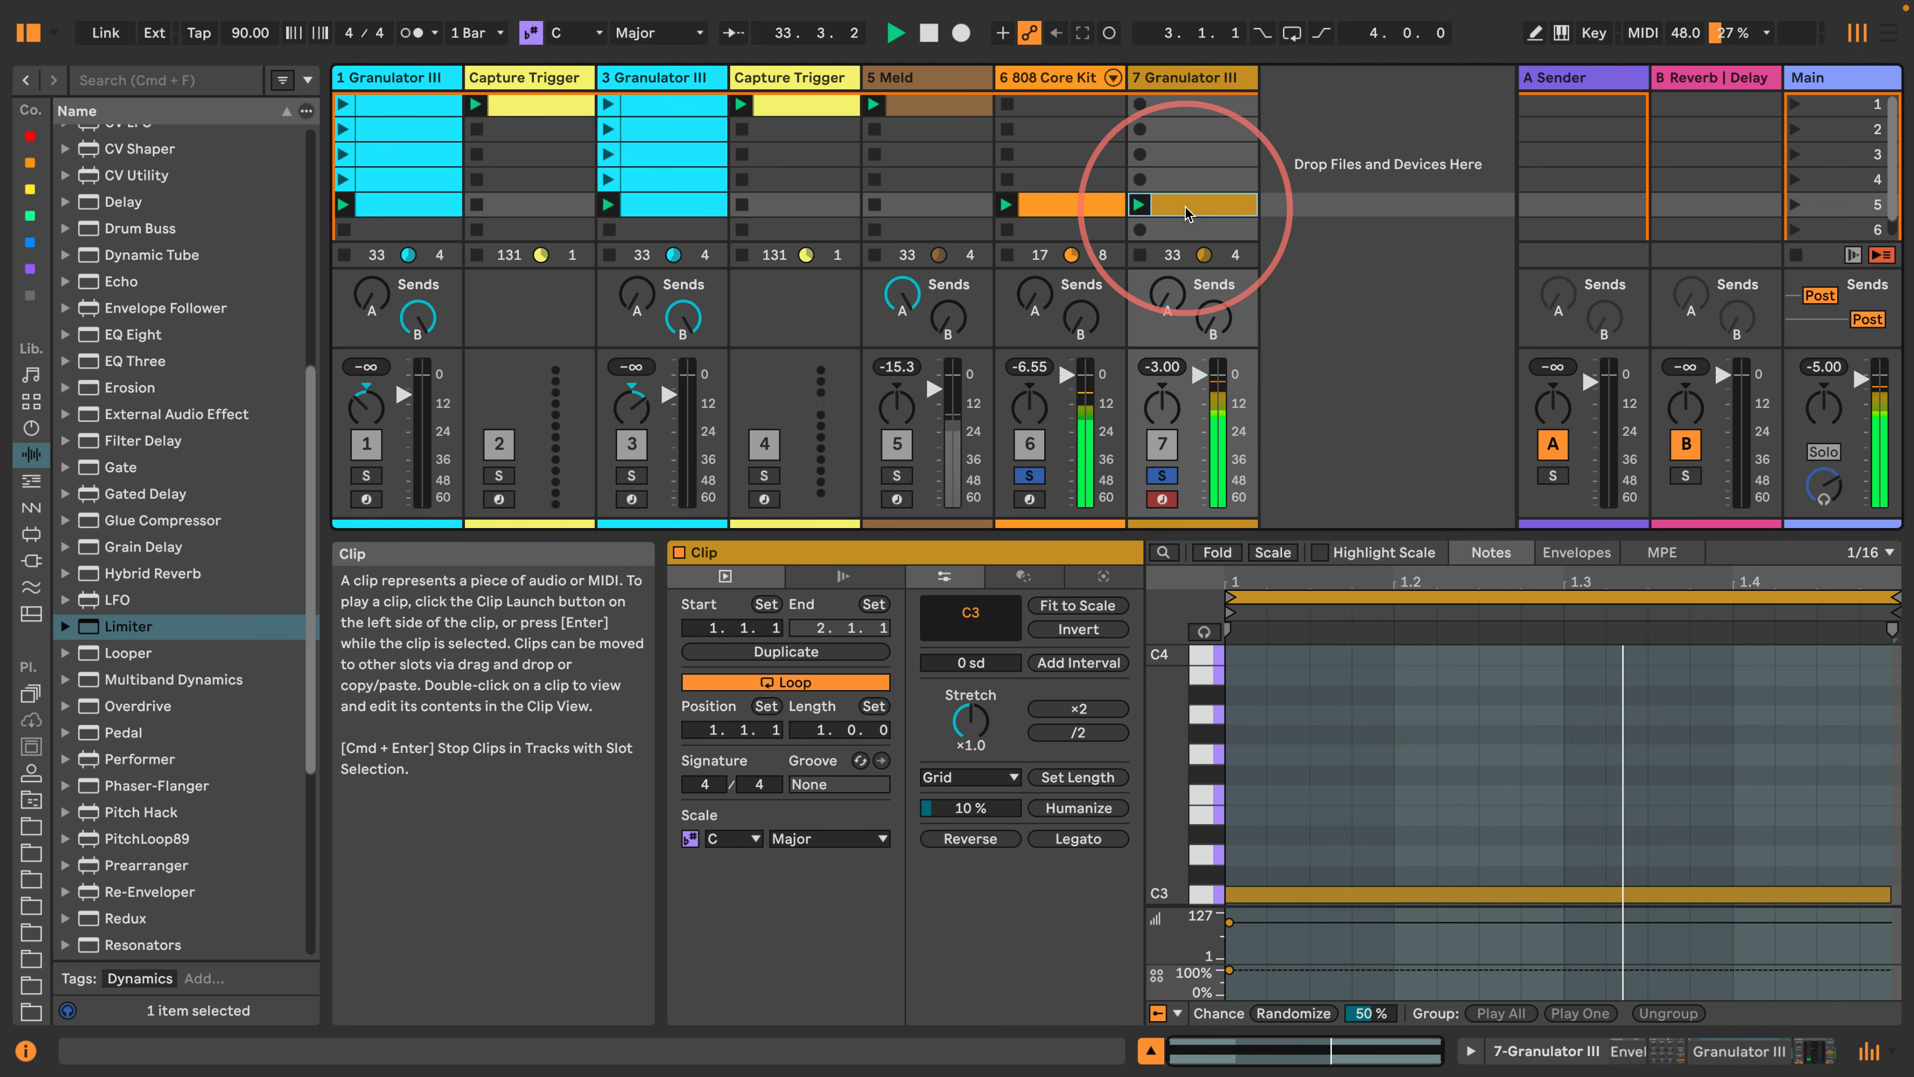
left_click_drag(1186, 206, 1185, 227)
left_click(1138, 229)
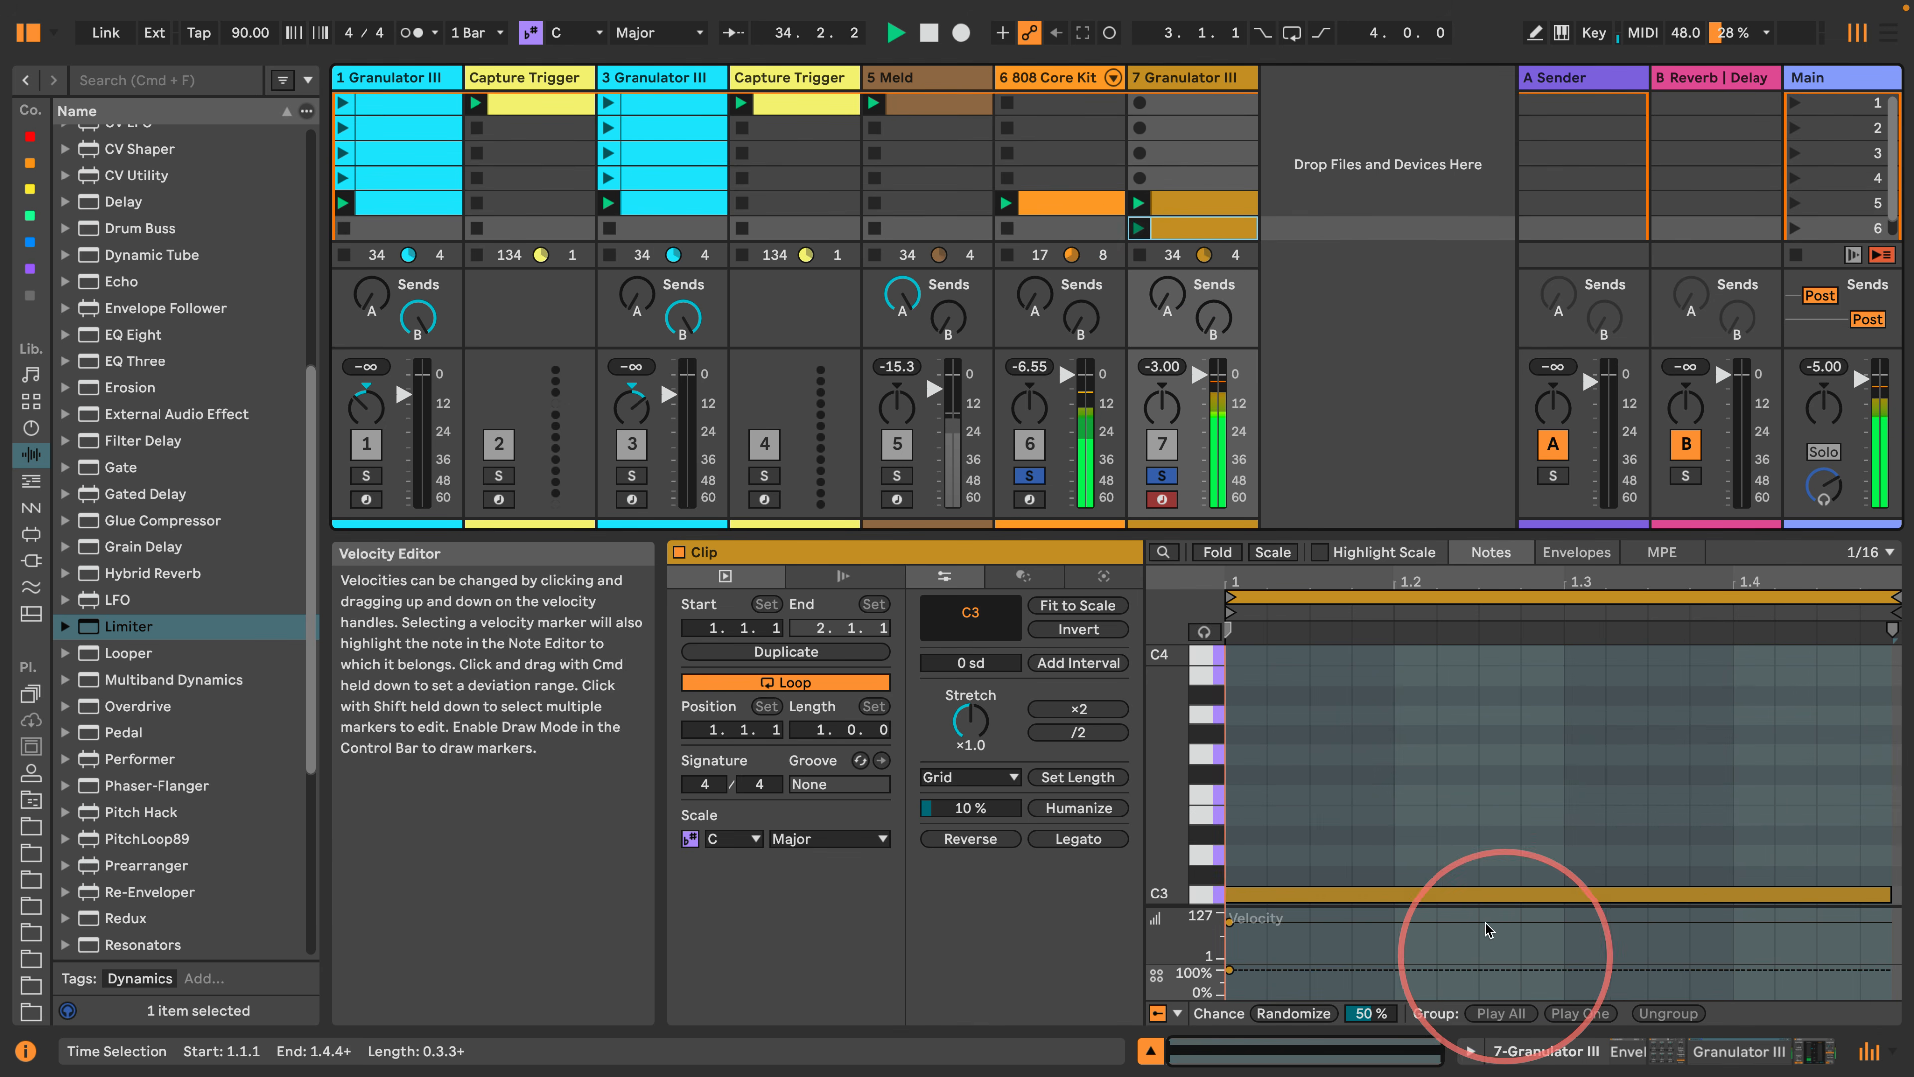
In the scene 6 clip, replace the sustained C3 with 1/16 C3 notes on beats 1.1, 1.2, 1.3 and 1.4.
key("b")
left_click(1406, 895)
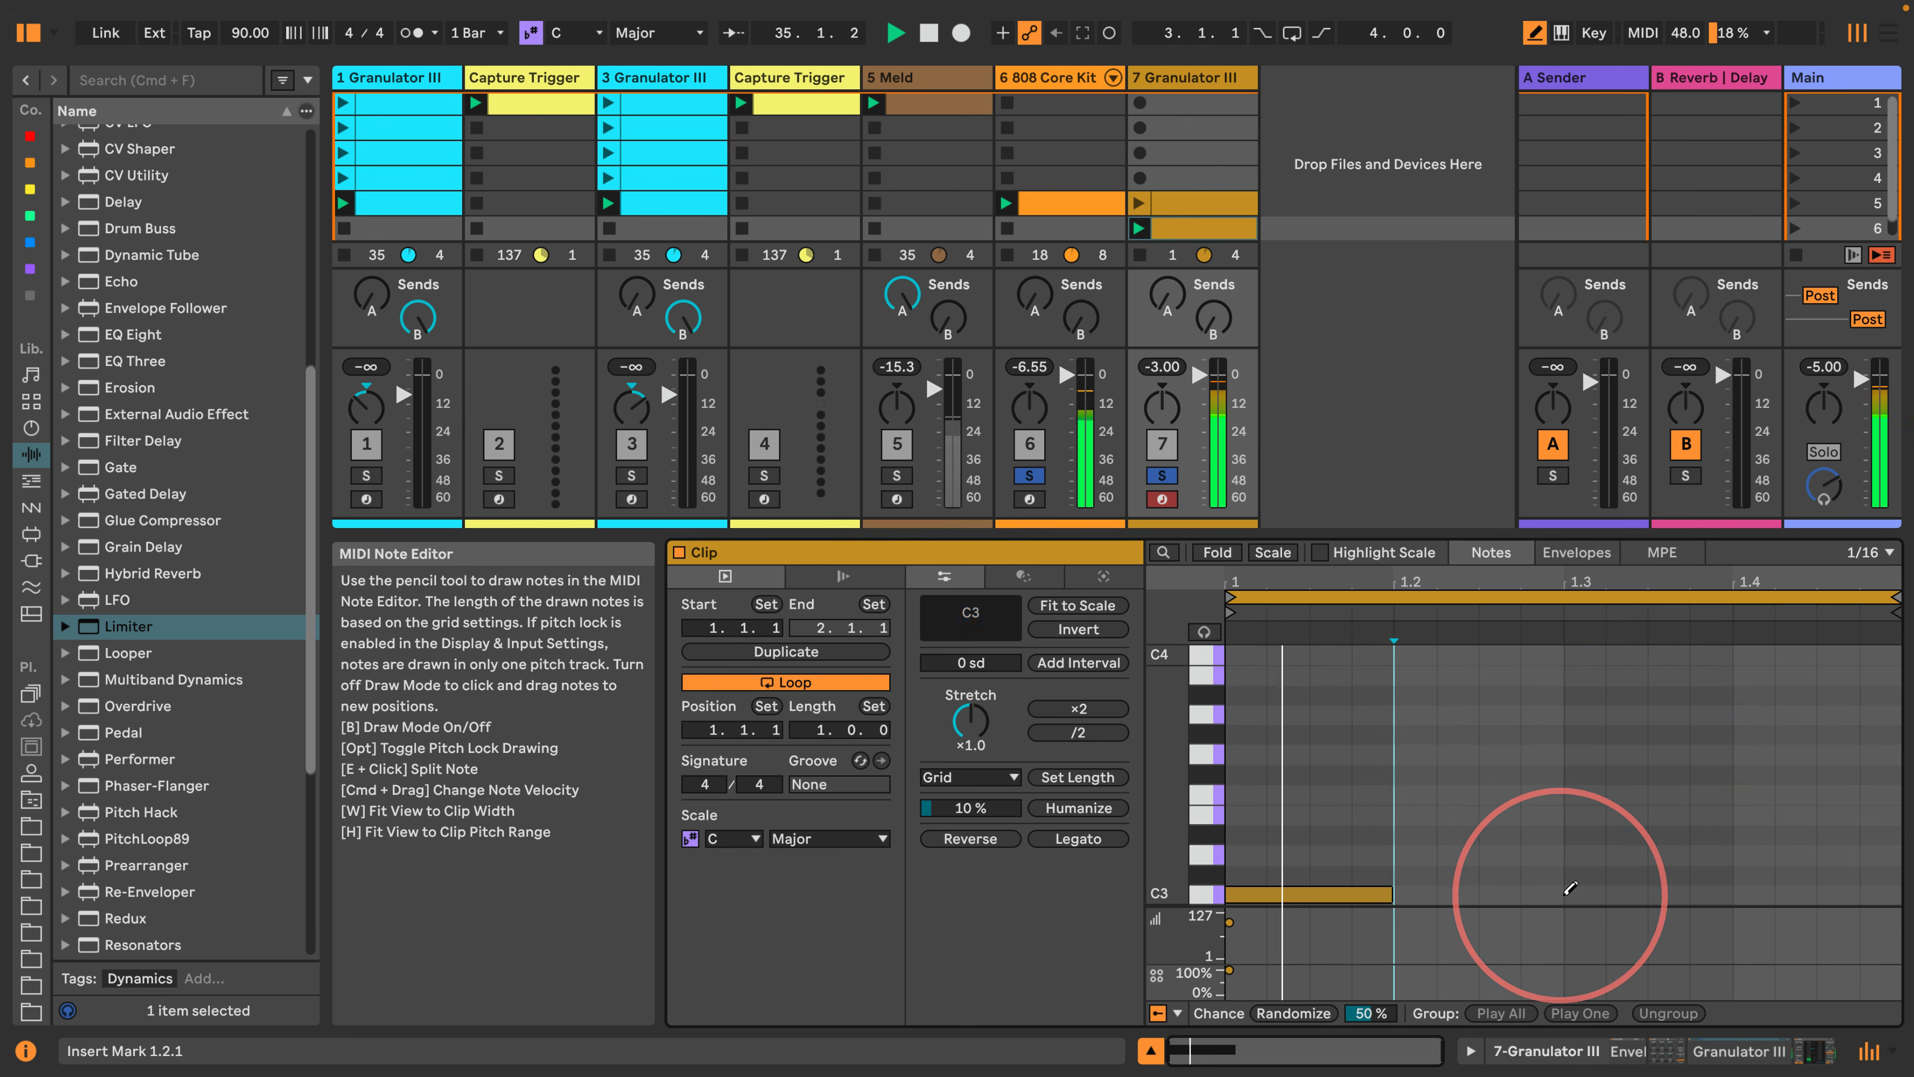
left_click(1411, 894)
left_click(1579, 894)
left_click(1750, 894)
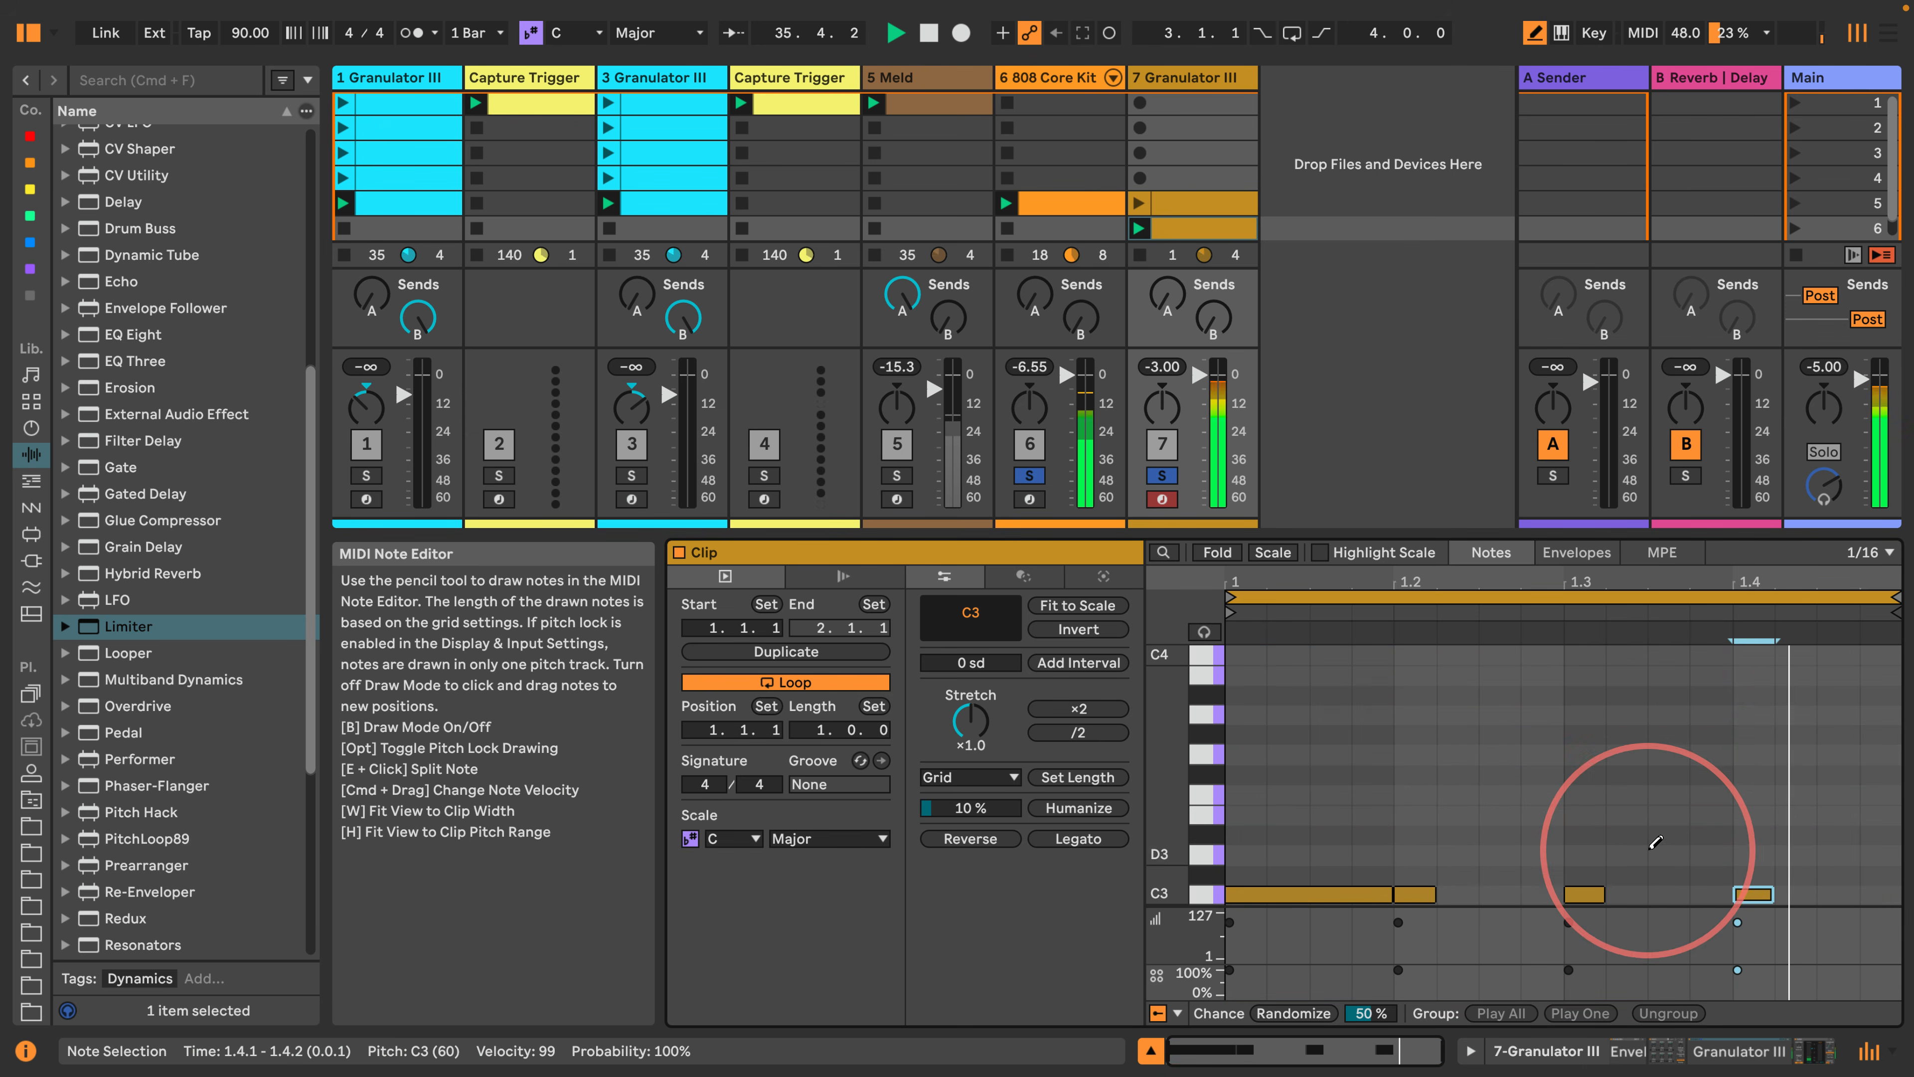
left_click(1281, 894)
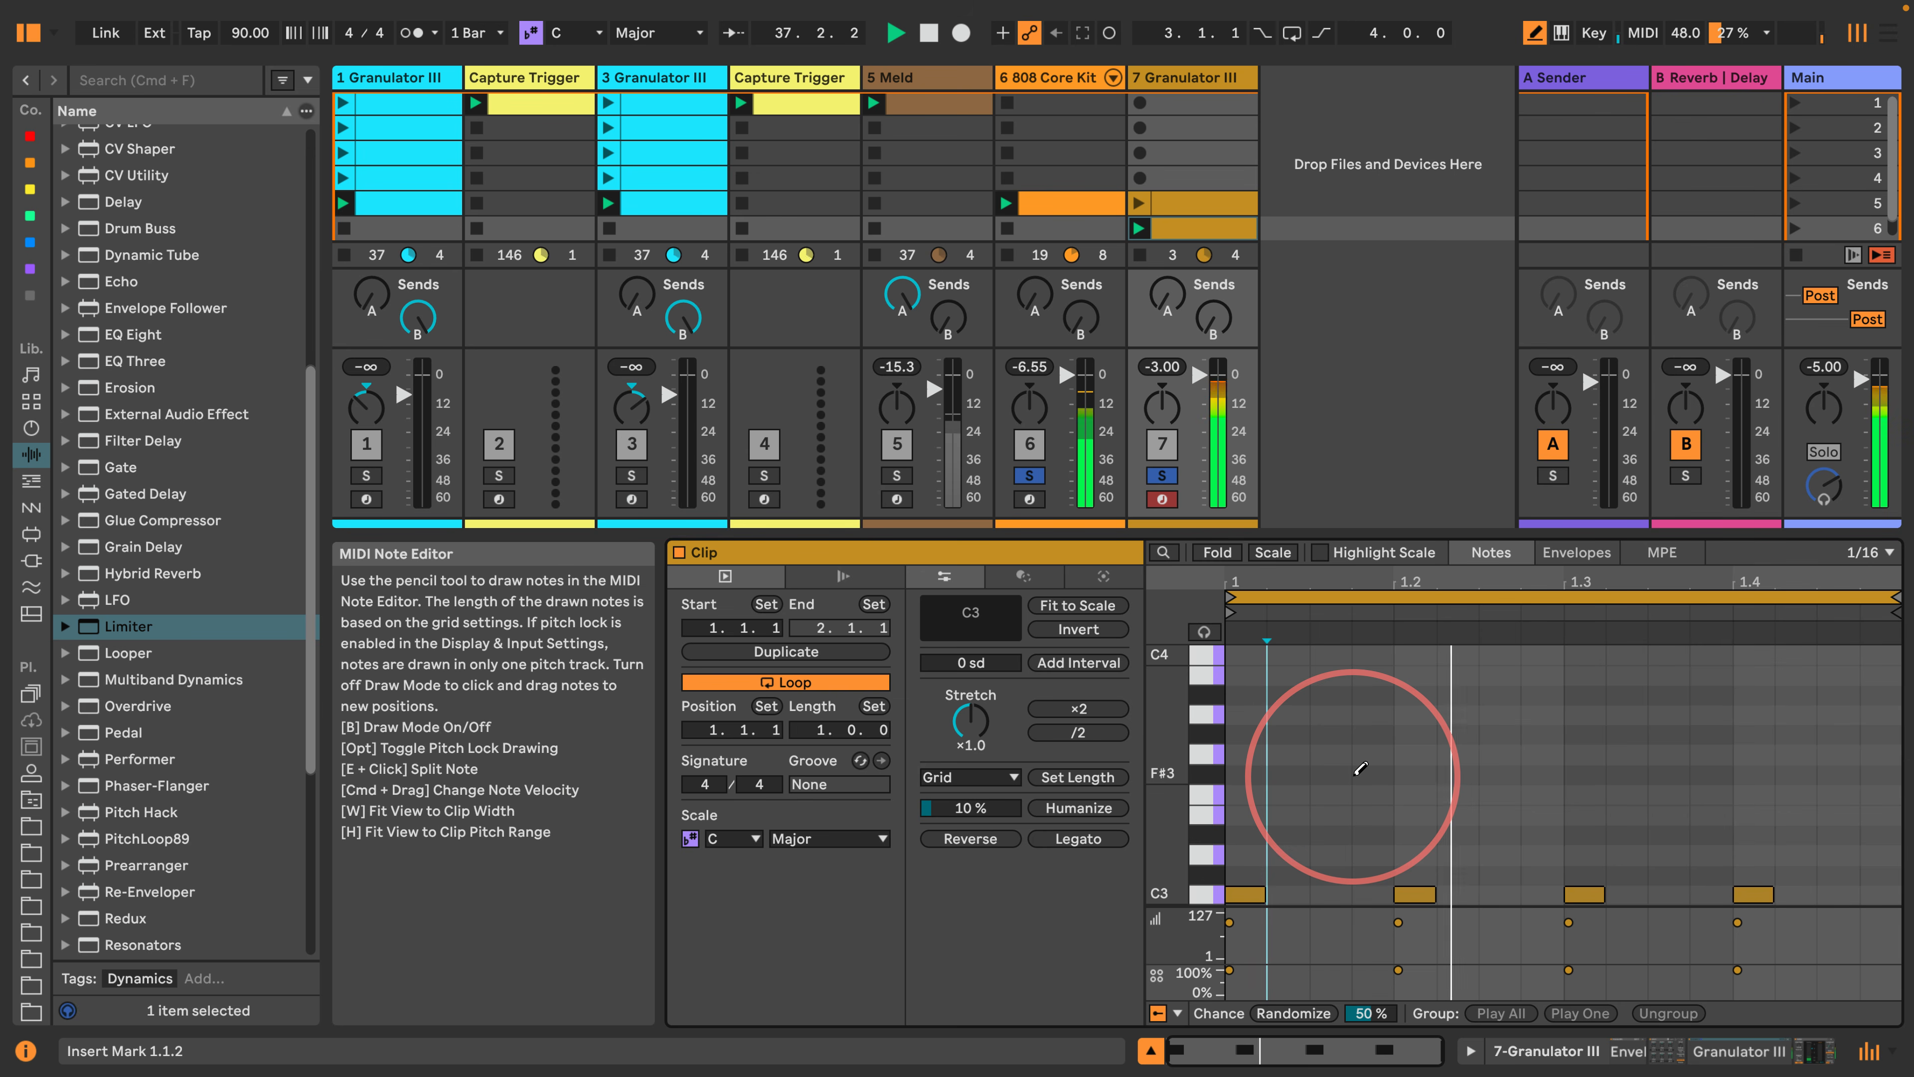
Show the device chain below the clip editor and lengthen all four C3 notes so each nearly fills its beat.
left_click(1470, 1050)
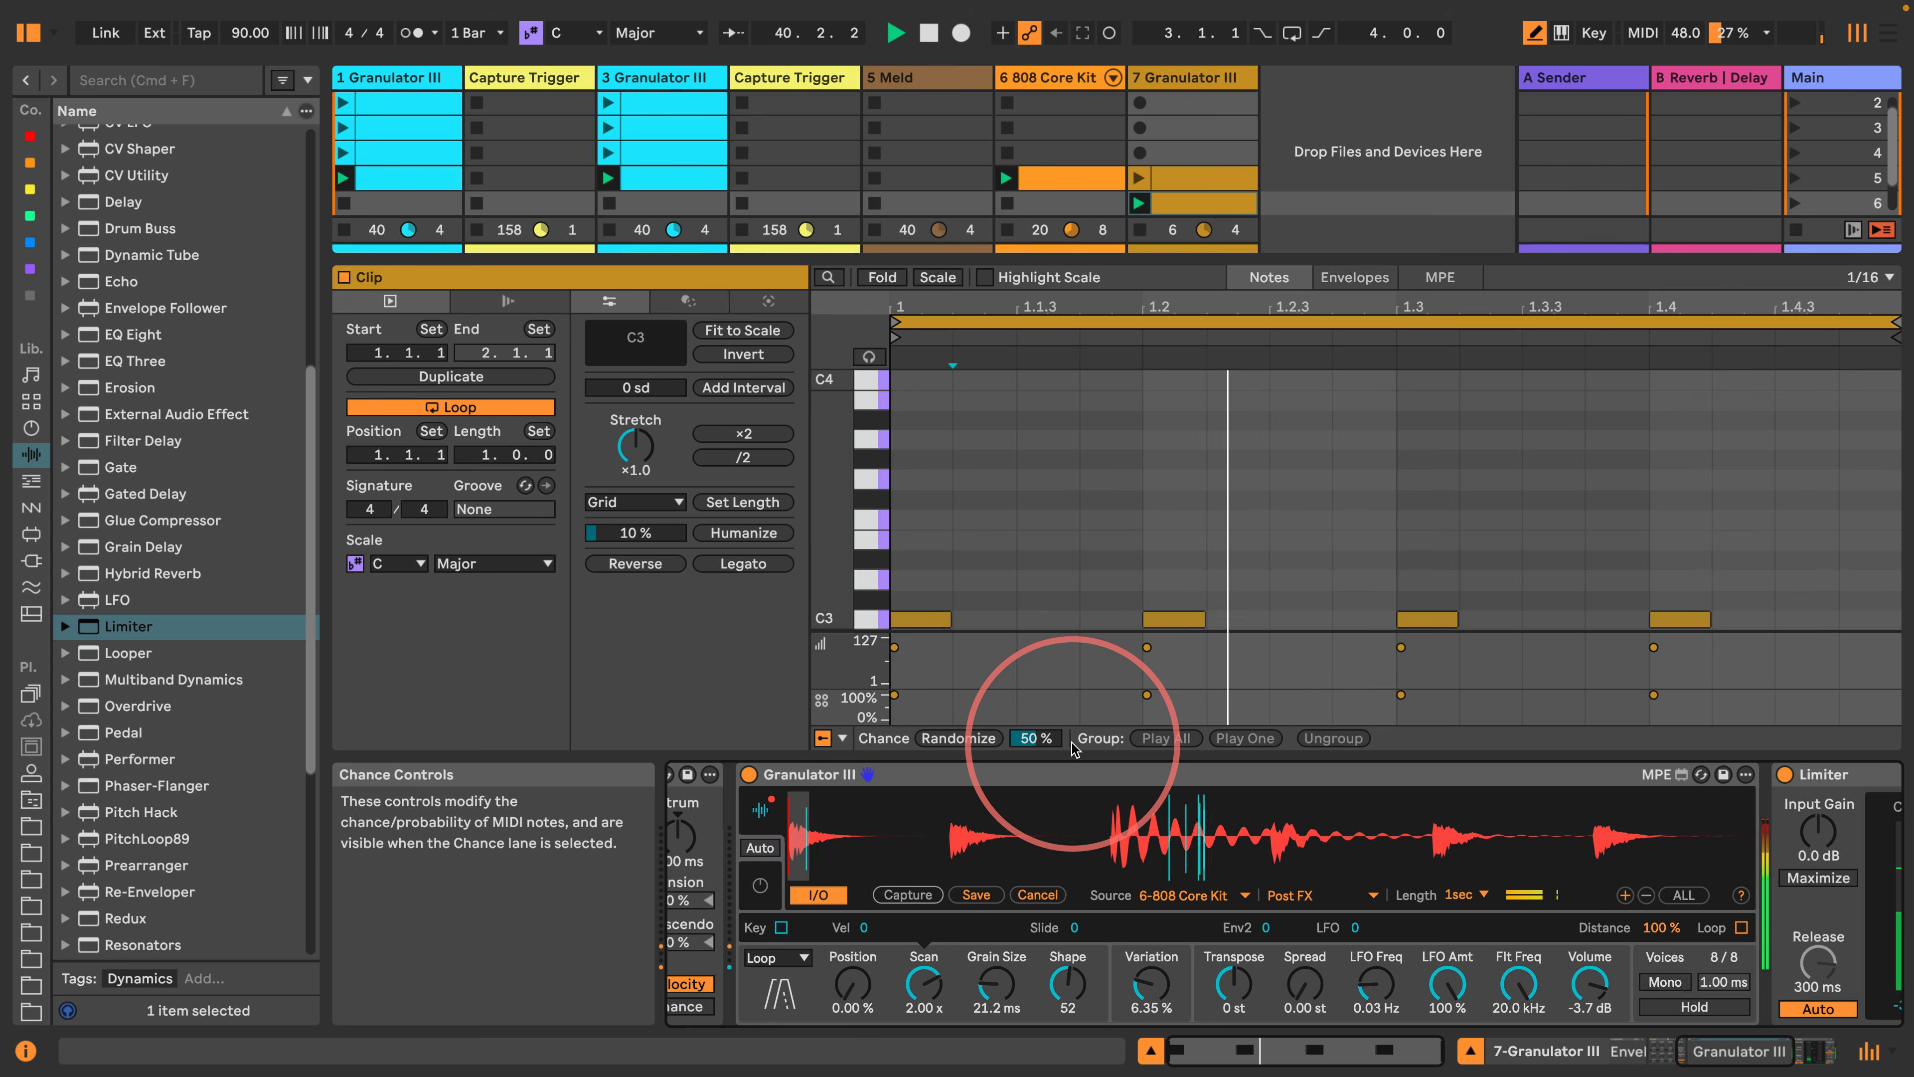
left_click(878, 625)
left_click_drag(951, 619, 1134, 633)
left_click(961, 384)
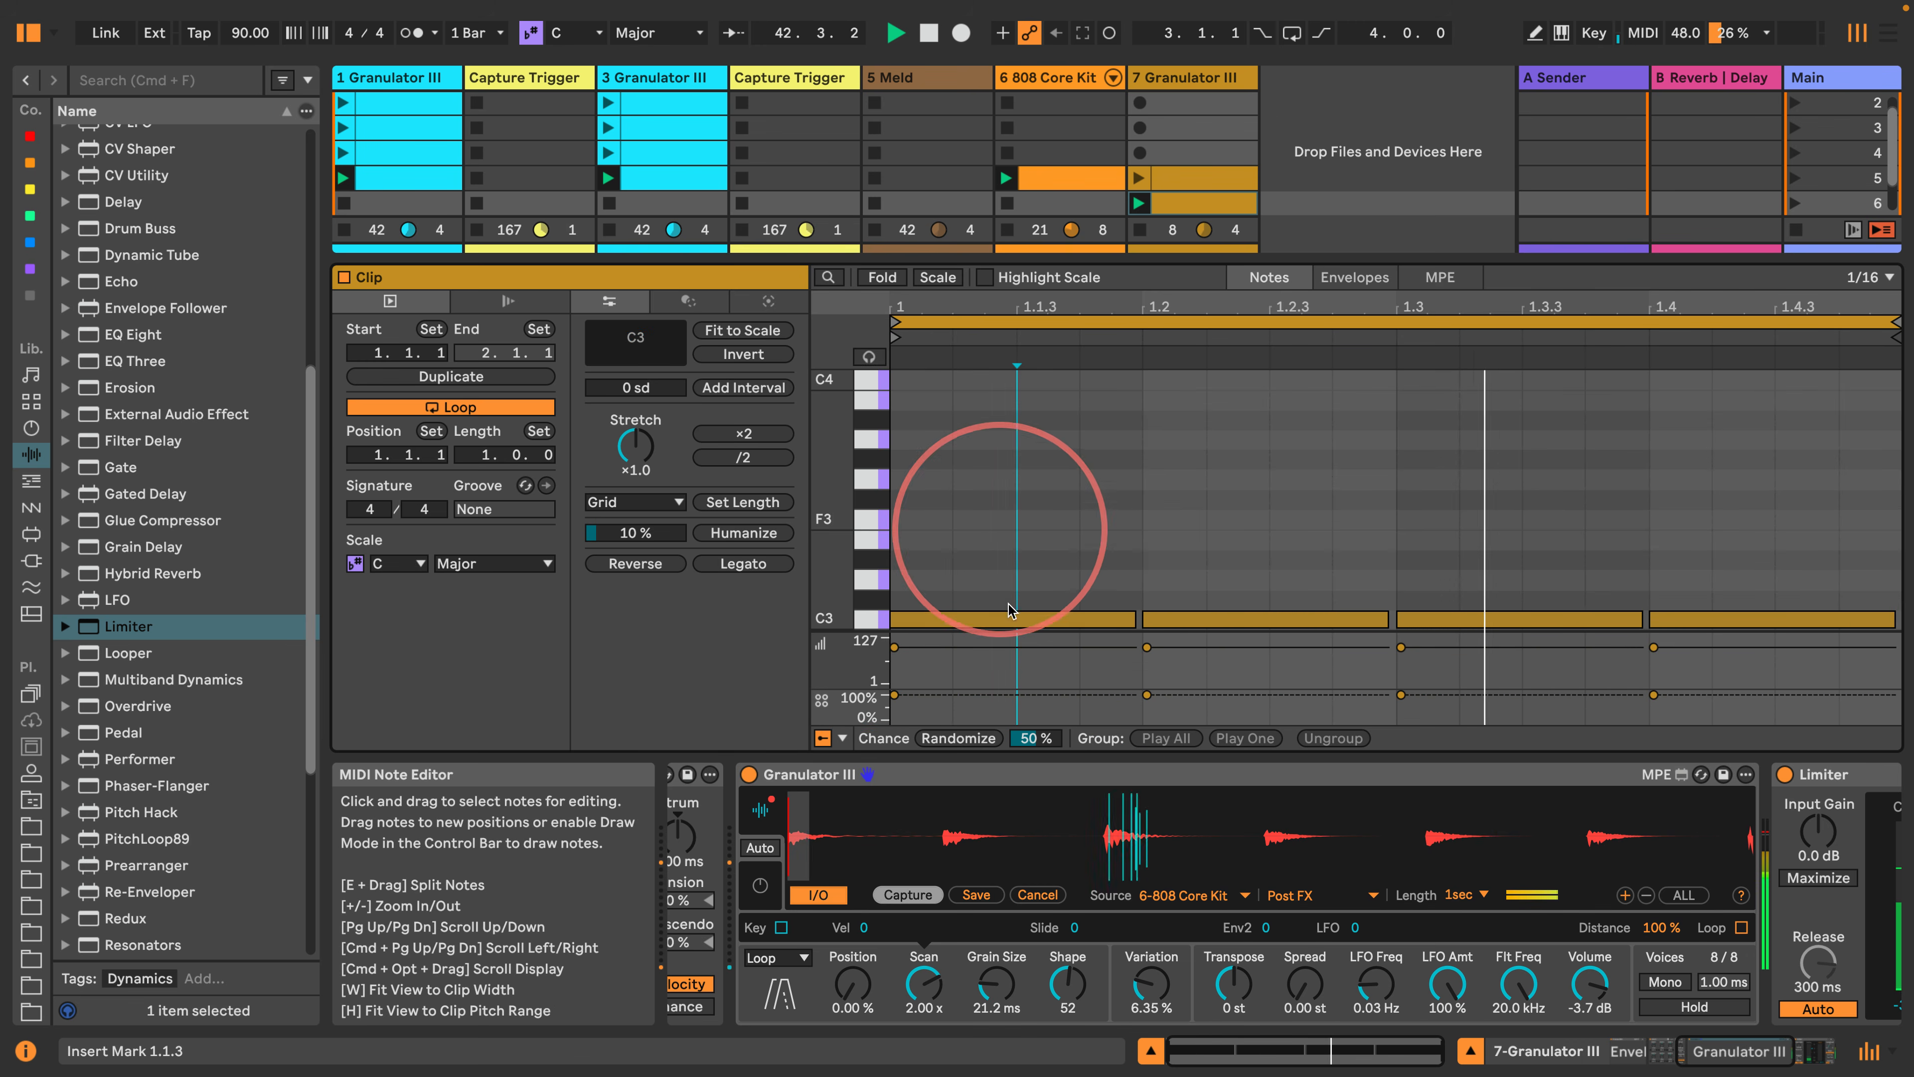
Set Granulator III's Scan to 1.00 x, try different Grain Size settings, and set Grain Size to 713 ms.
mouse_move(921, 980)
left_mouse_down()
mouse_move(921, 906)
mouse_move(912, 951)
mouse_move(937, 973)
left_mouse_up()
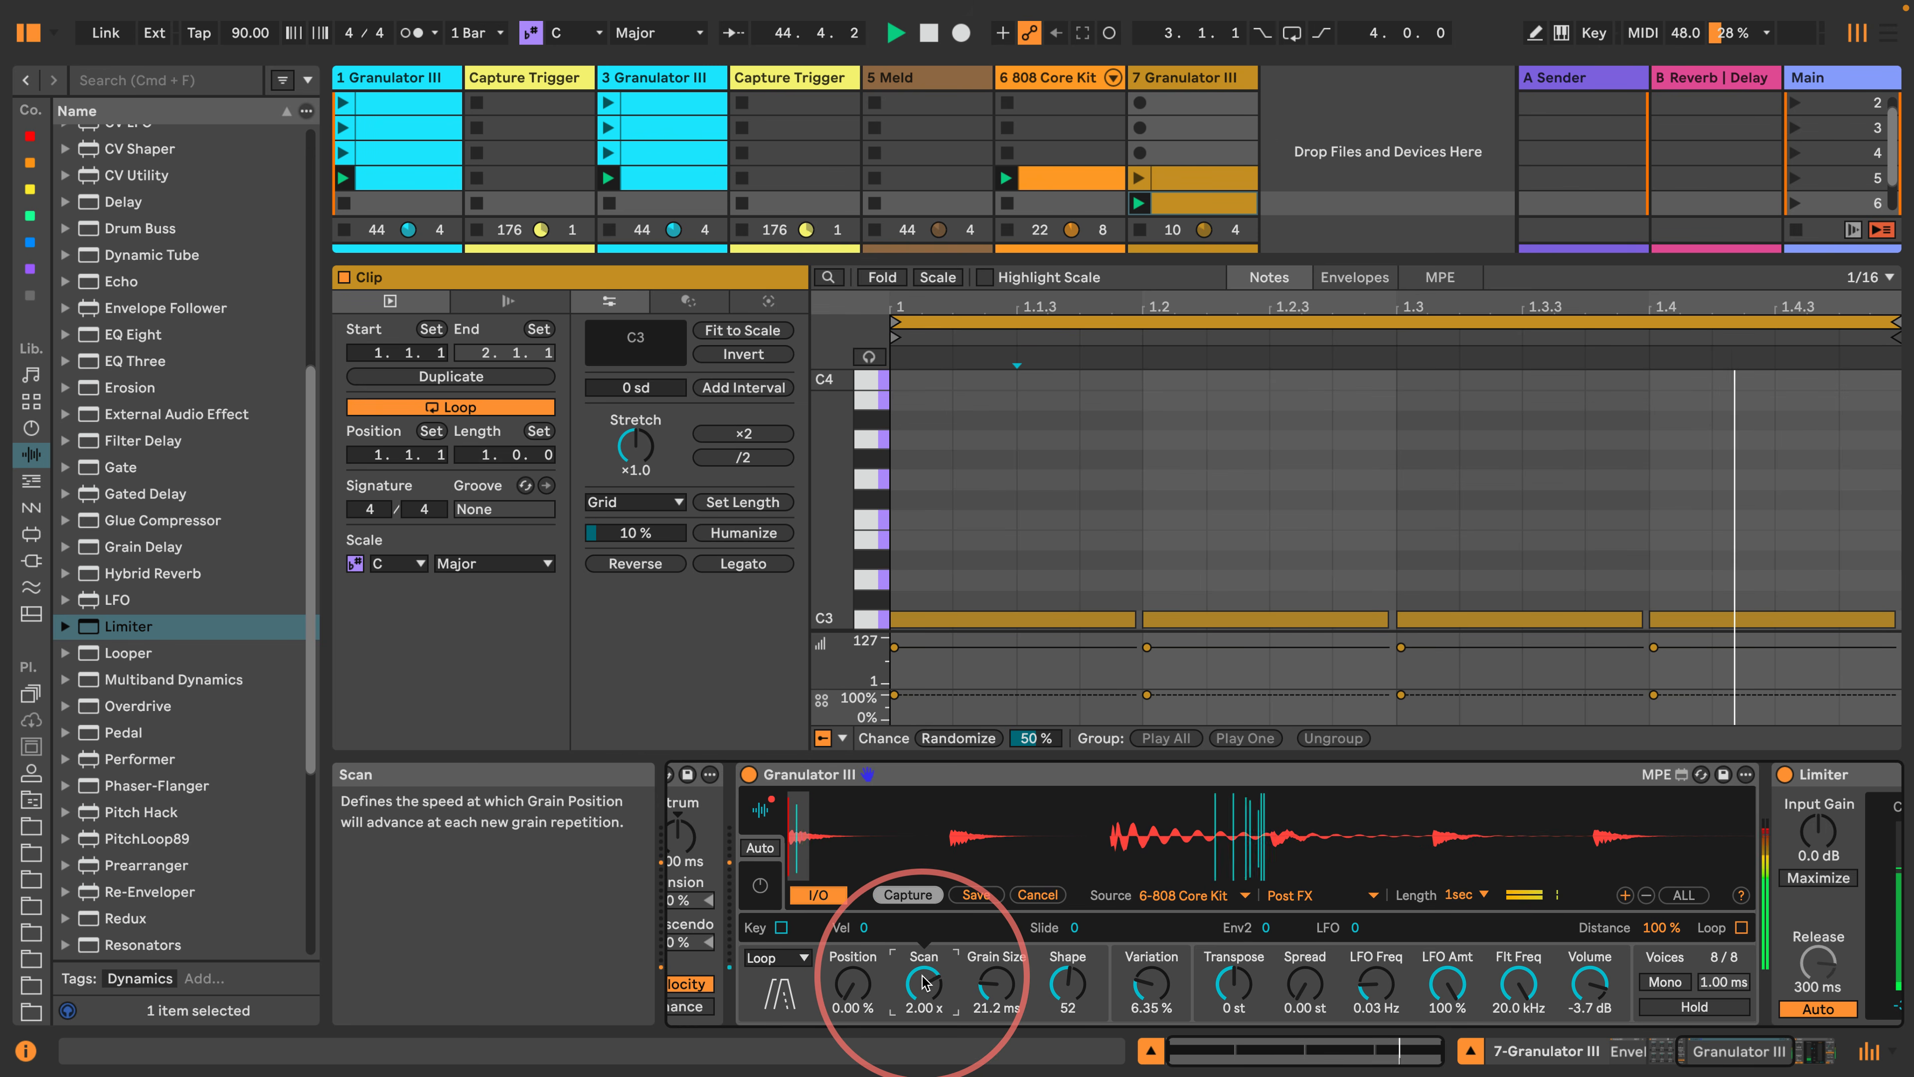
left_click_drag(922, 983, 925, 1001)
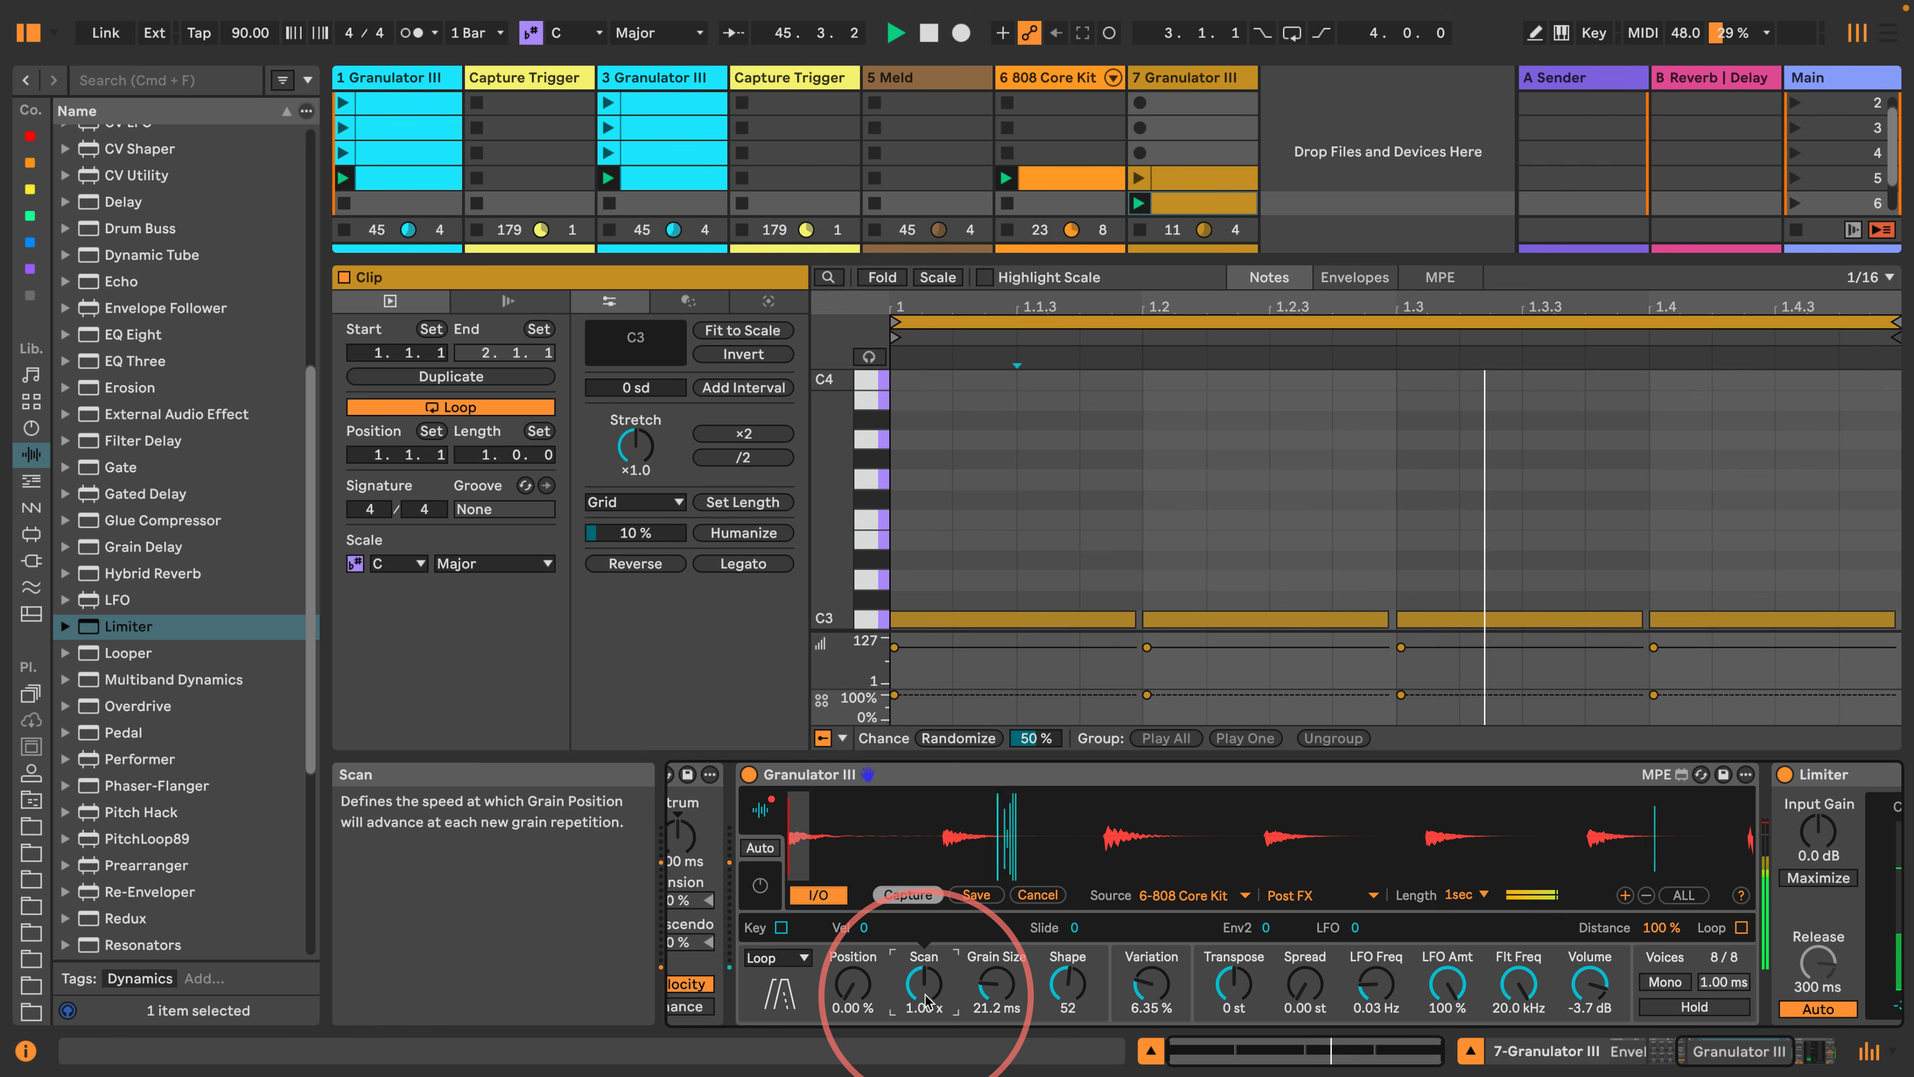
left_click_drag(984, 999, 983, 1029)
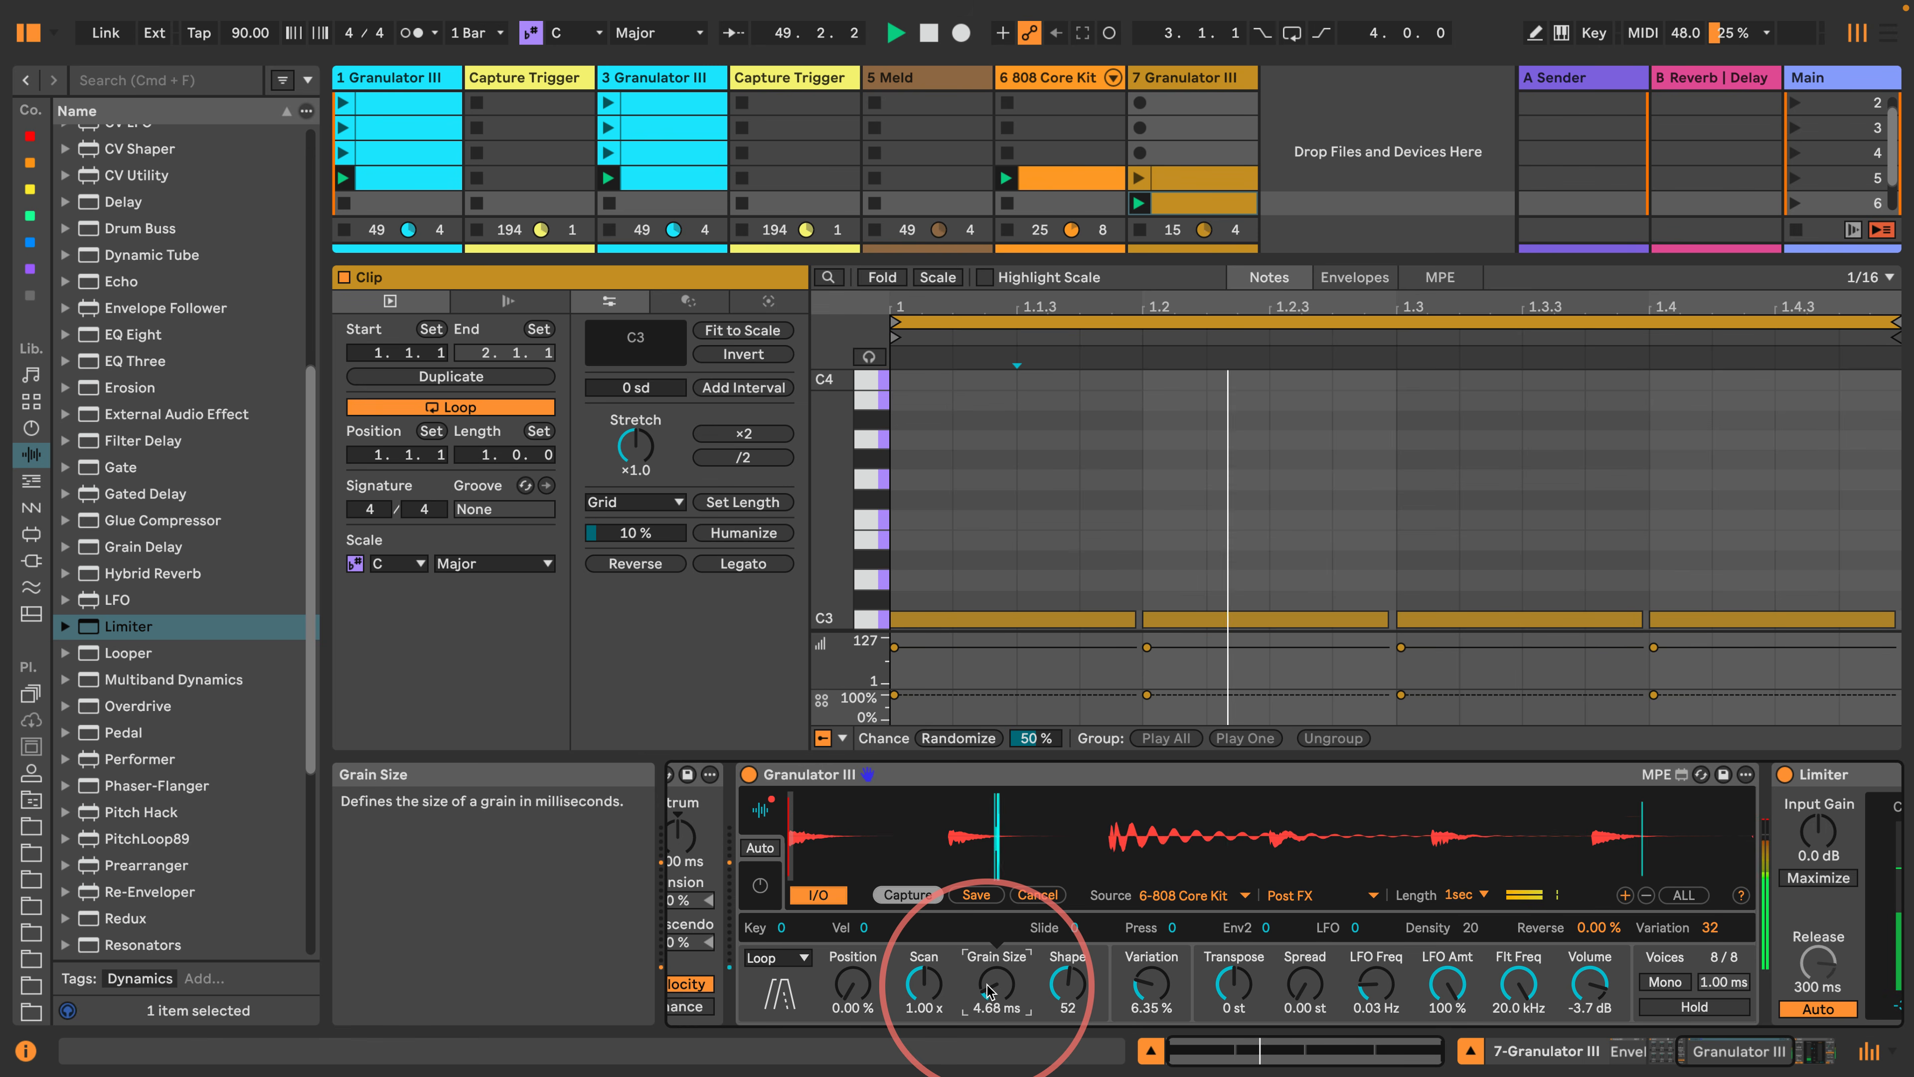
left_click_drag(989, 990, 989, 1014)
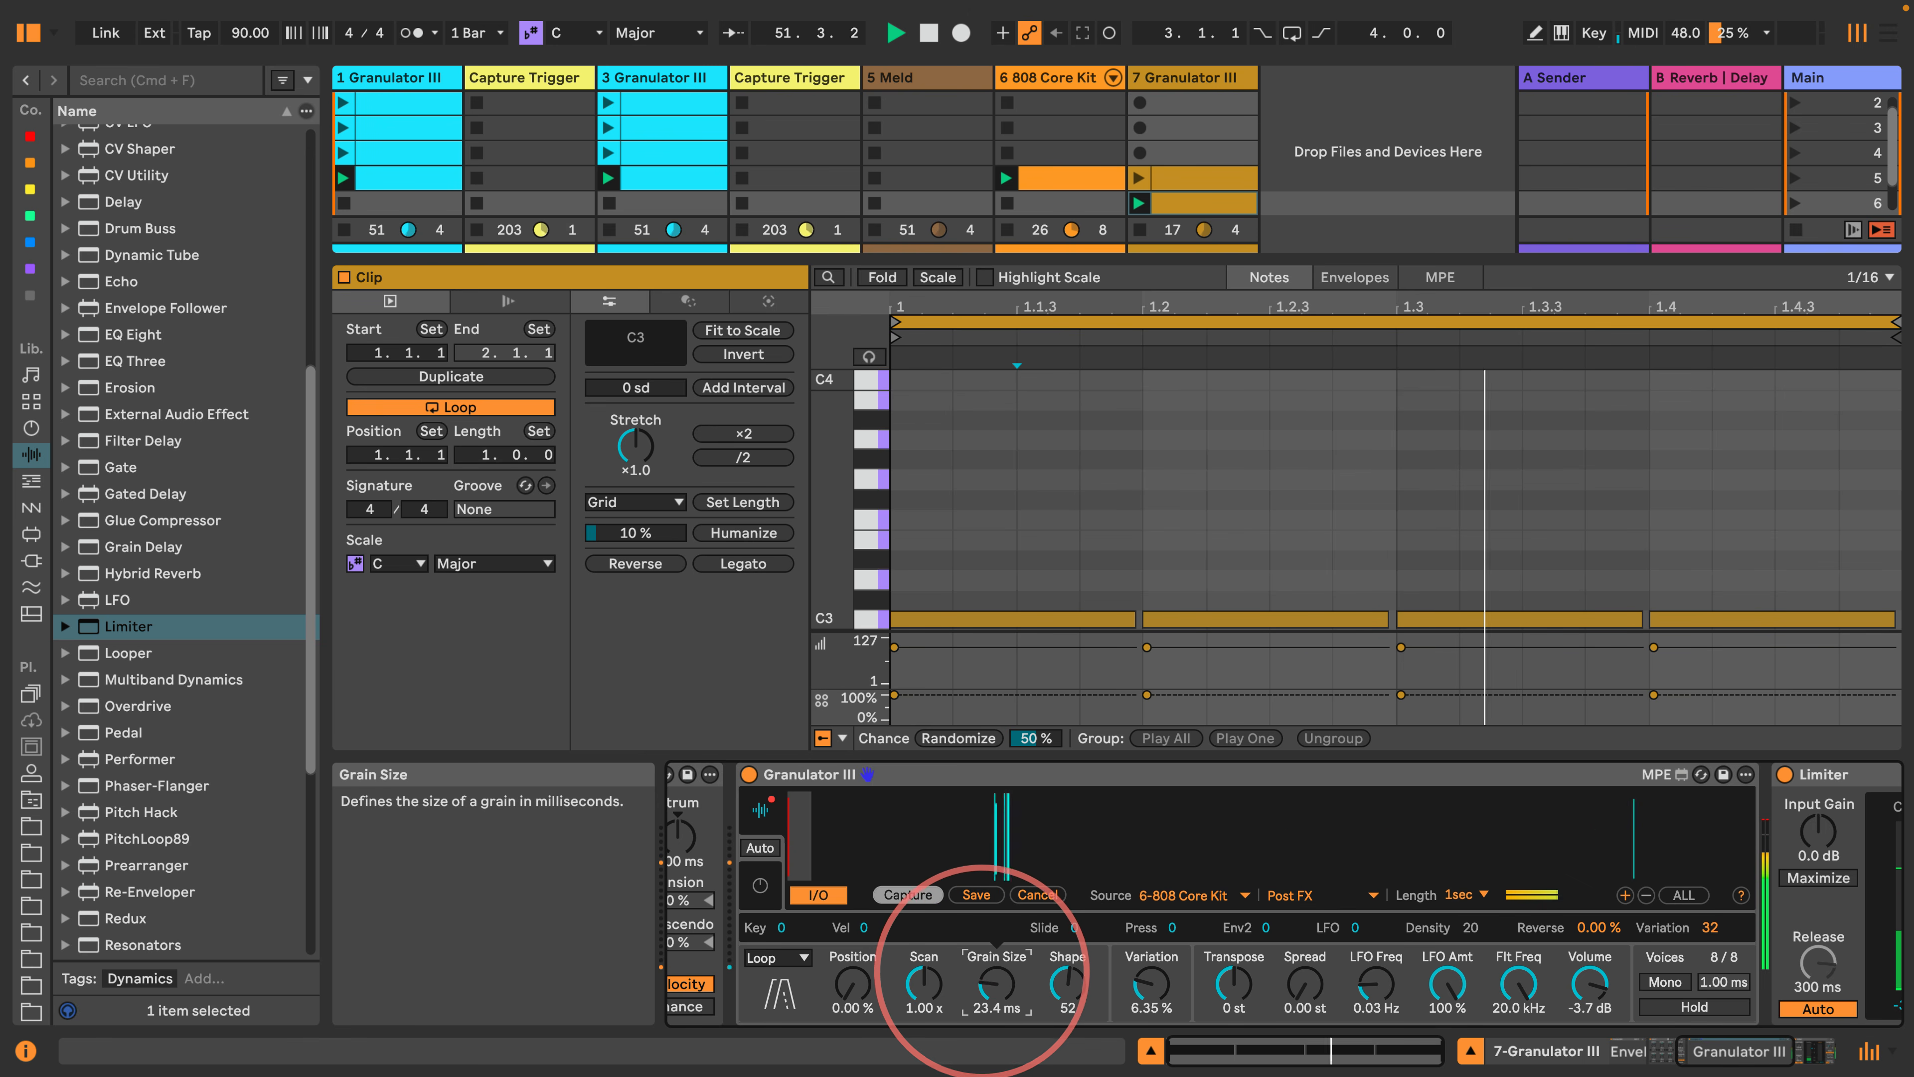
left_click_drag(996, 983, 996, 969)
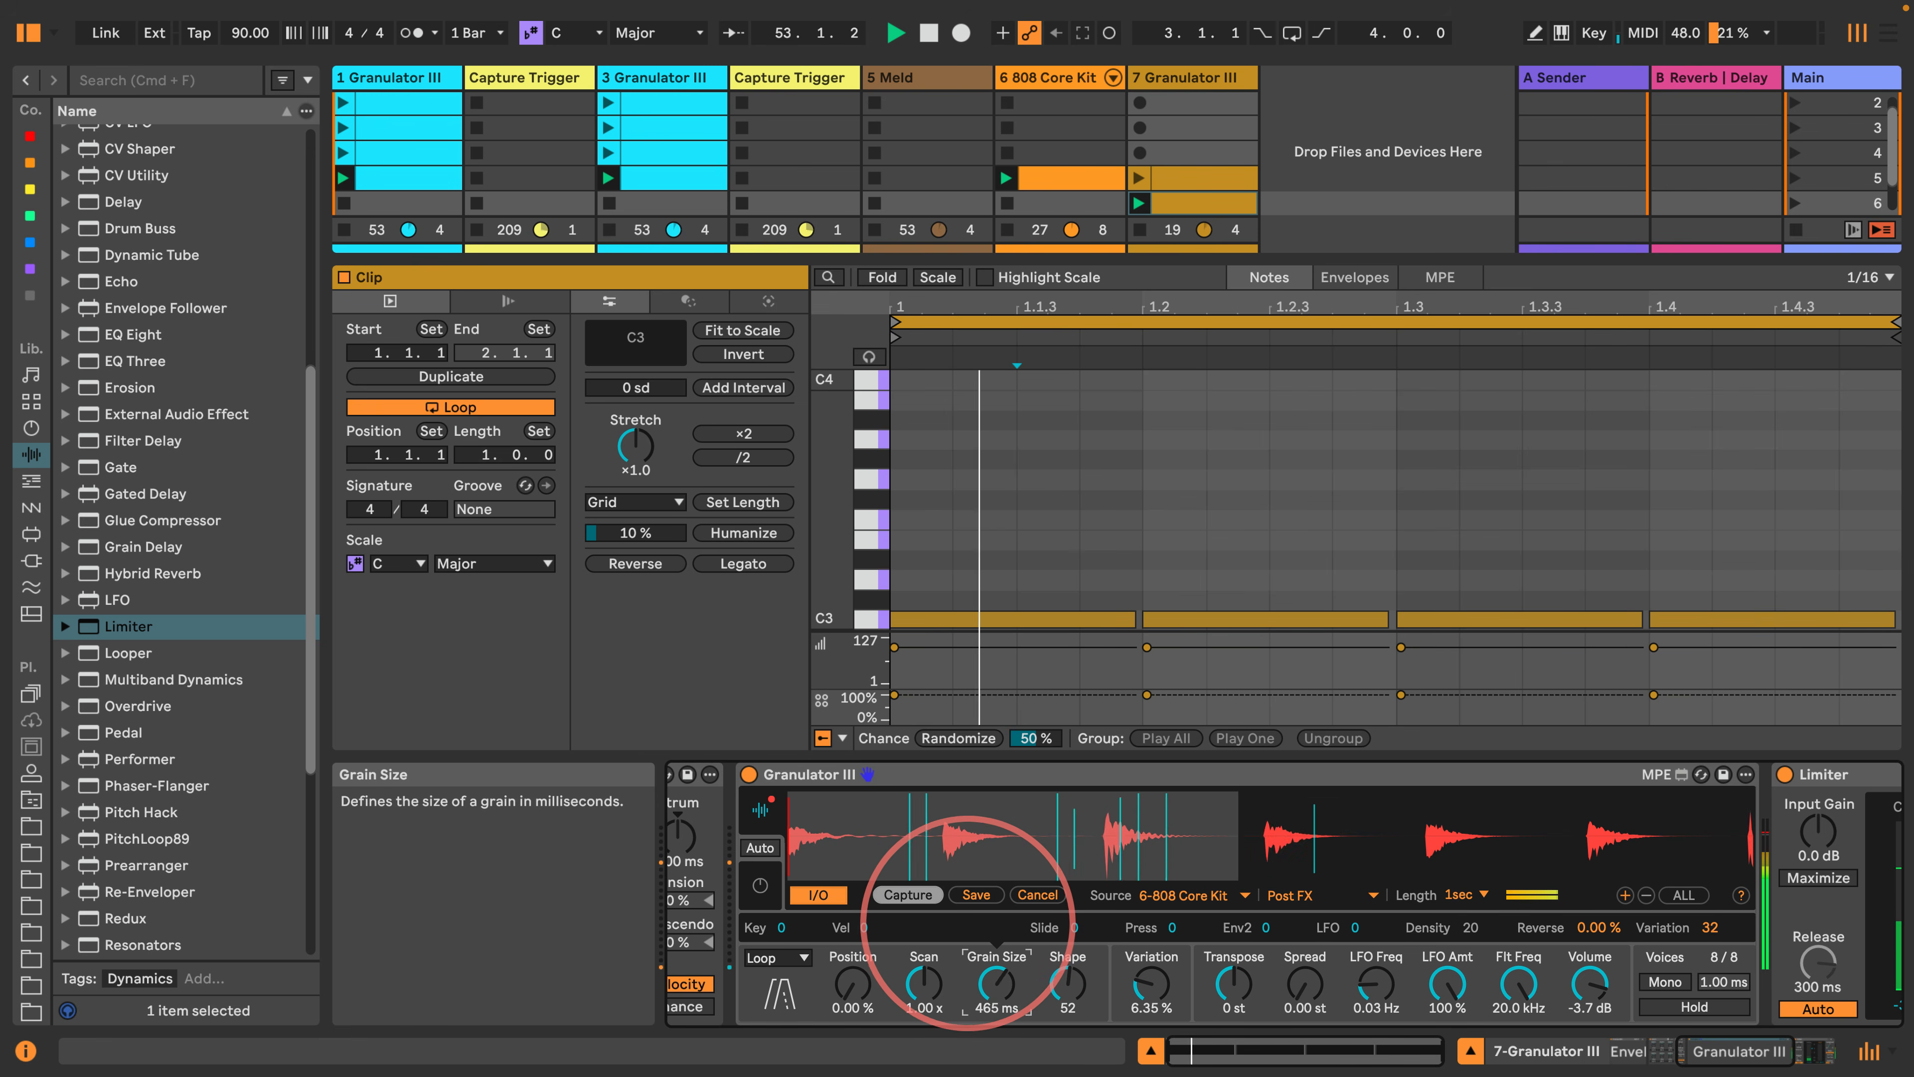
left_click_drag(995, 984, 995, 965)
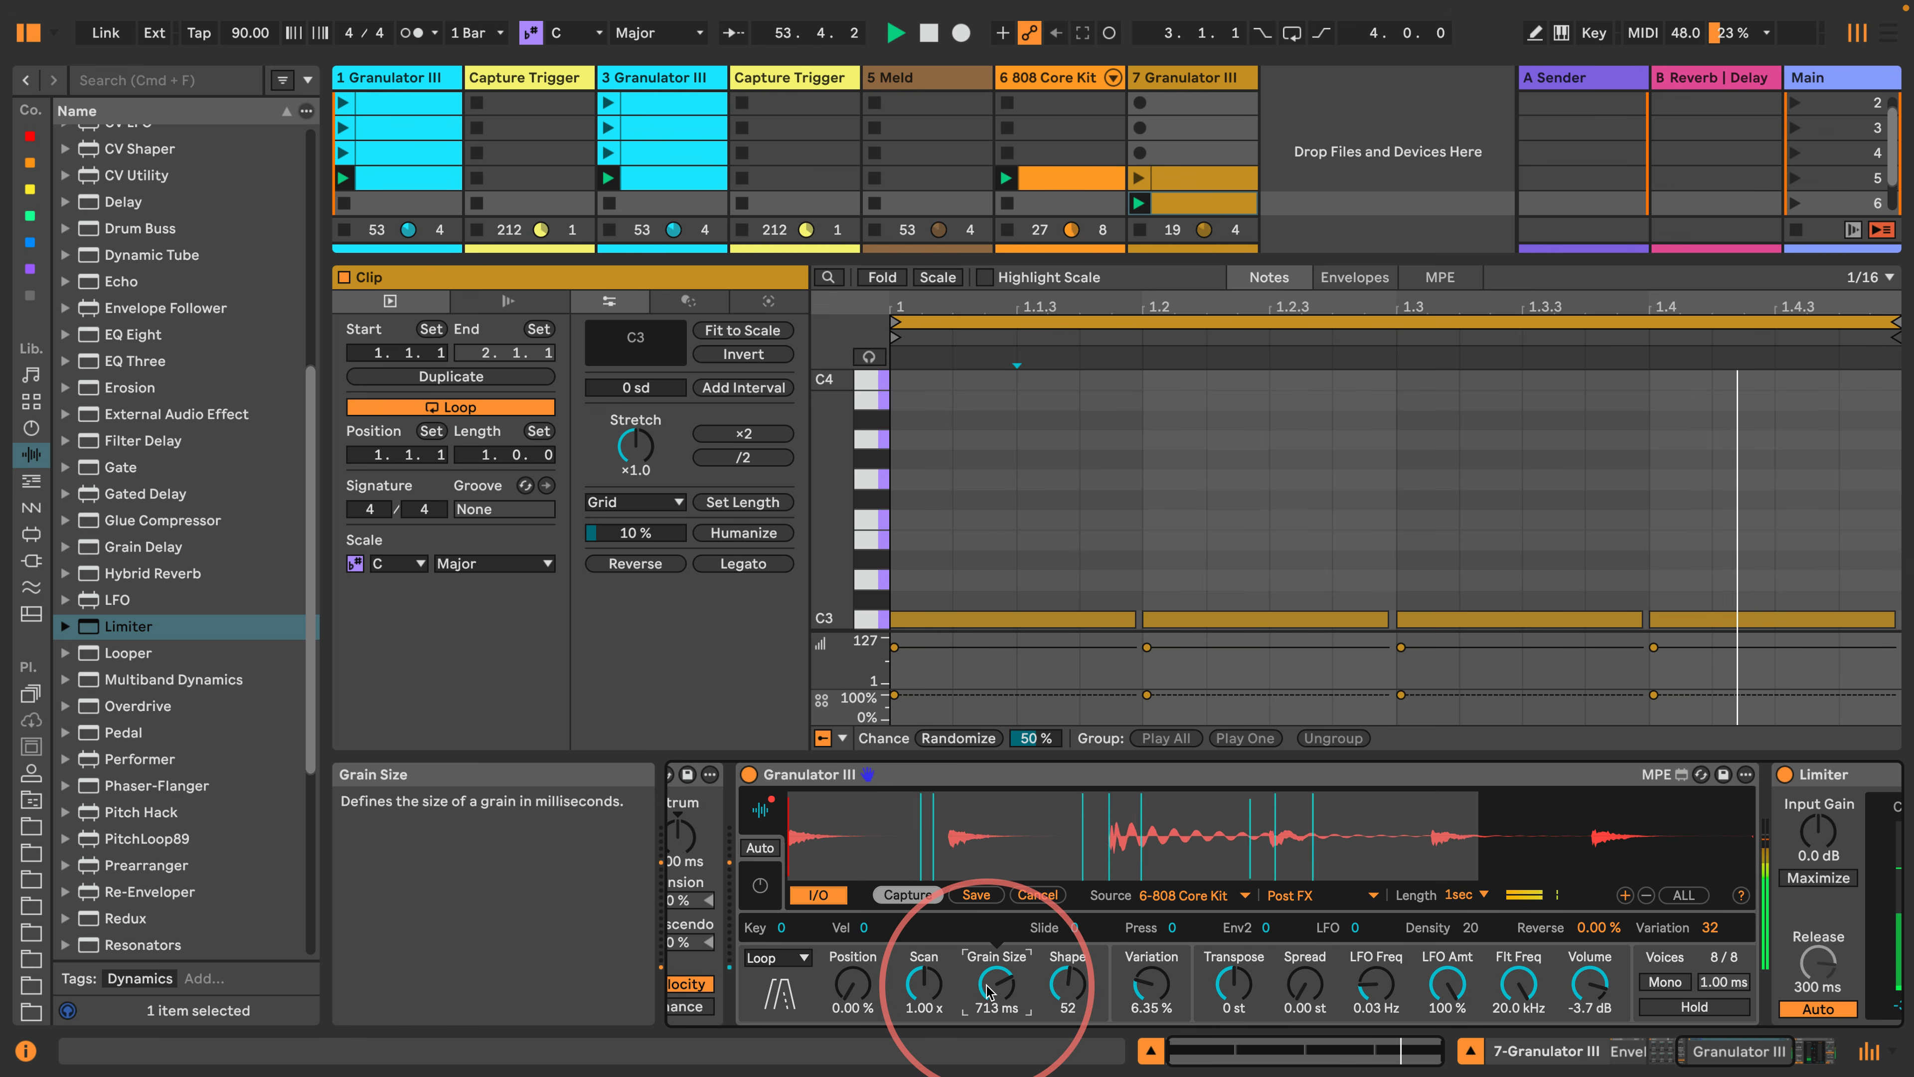
Set the random modulation of Granulator III's Transpose to 12.00, restart playback, and set Grain Size to 28.3 ms.
left_click(1238, 983)
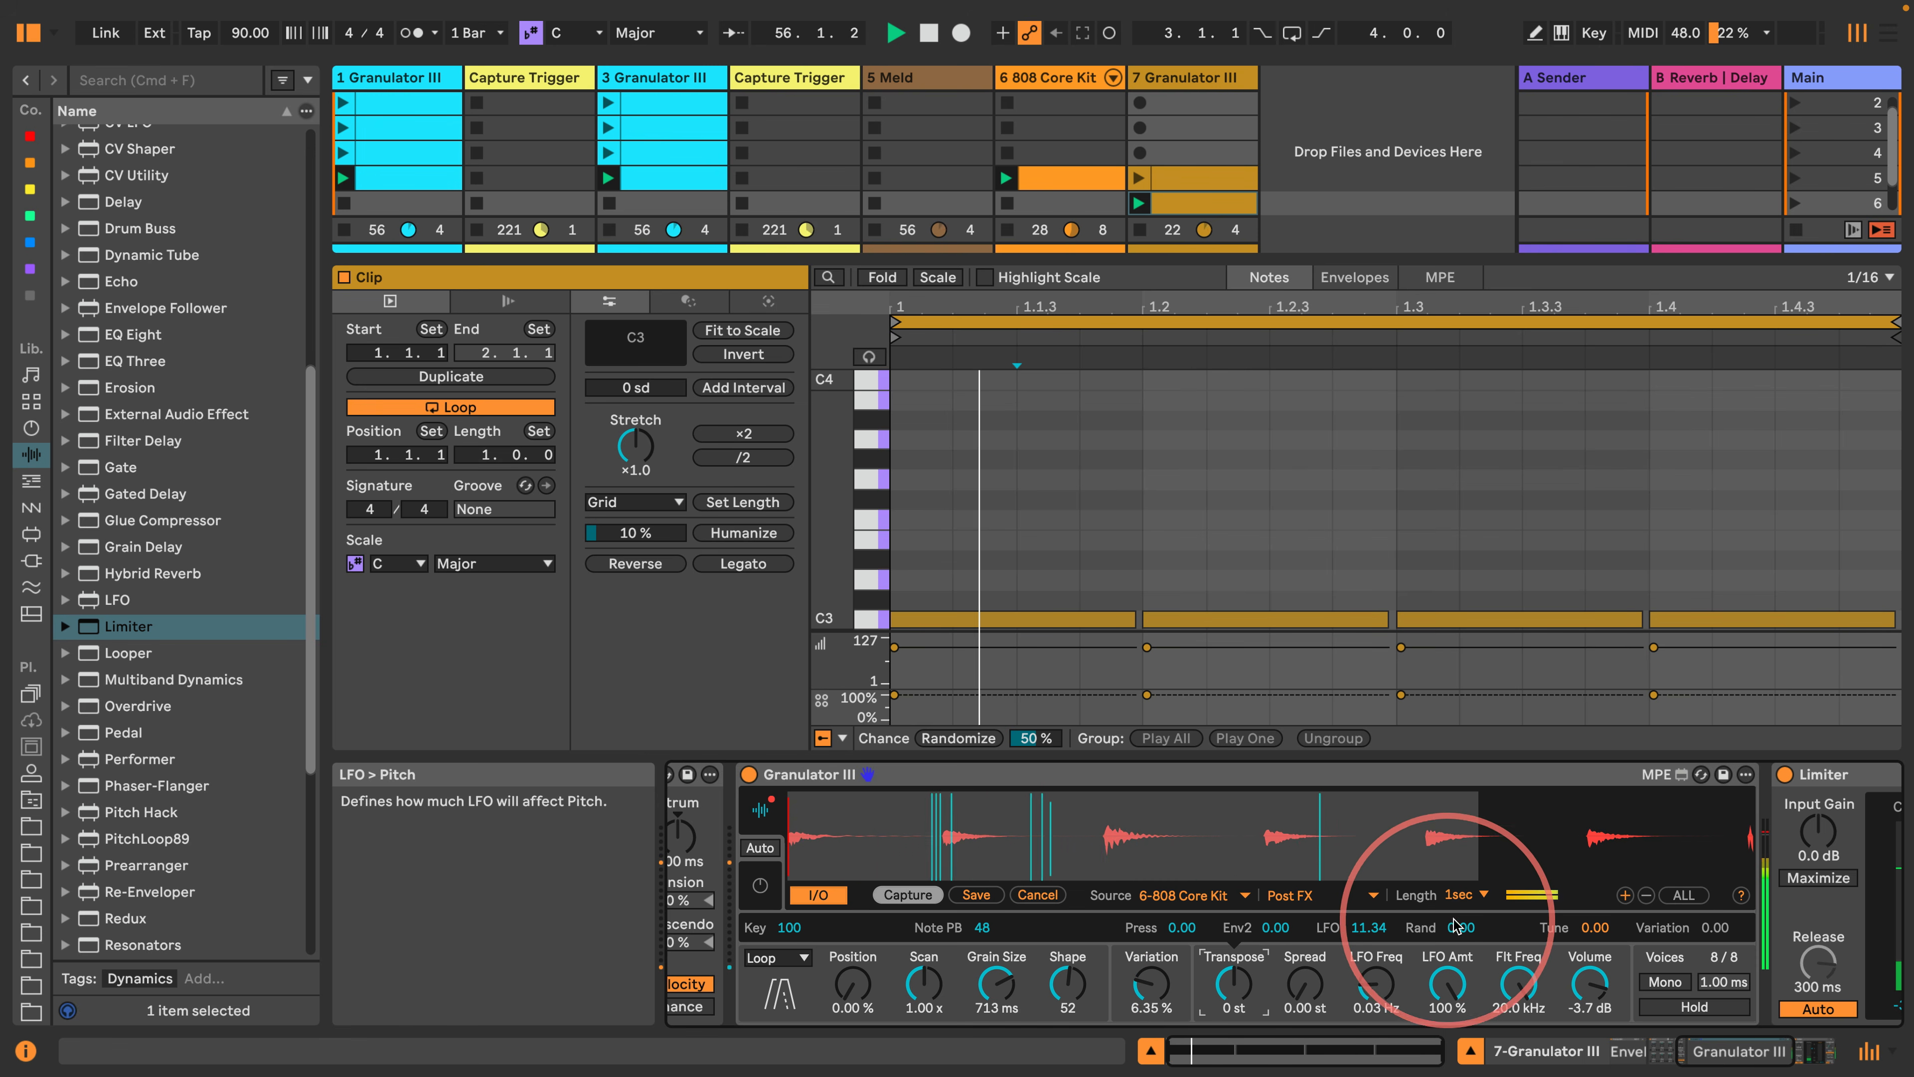
left_click_drag(1462, 927, 1503, 539)
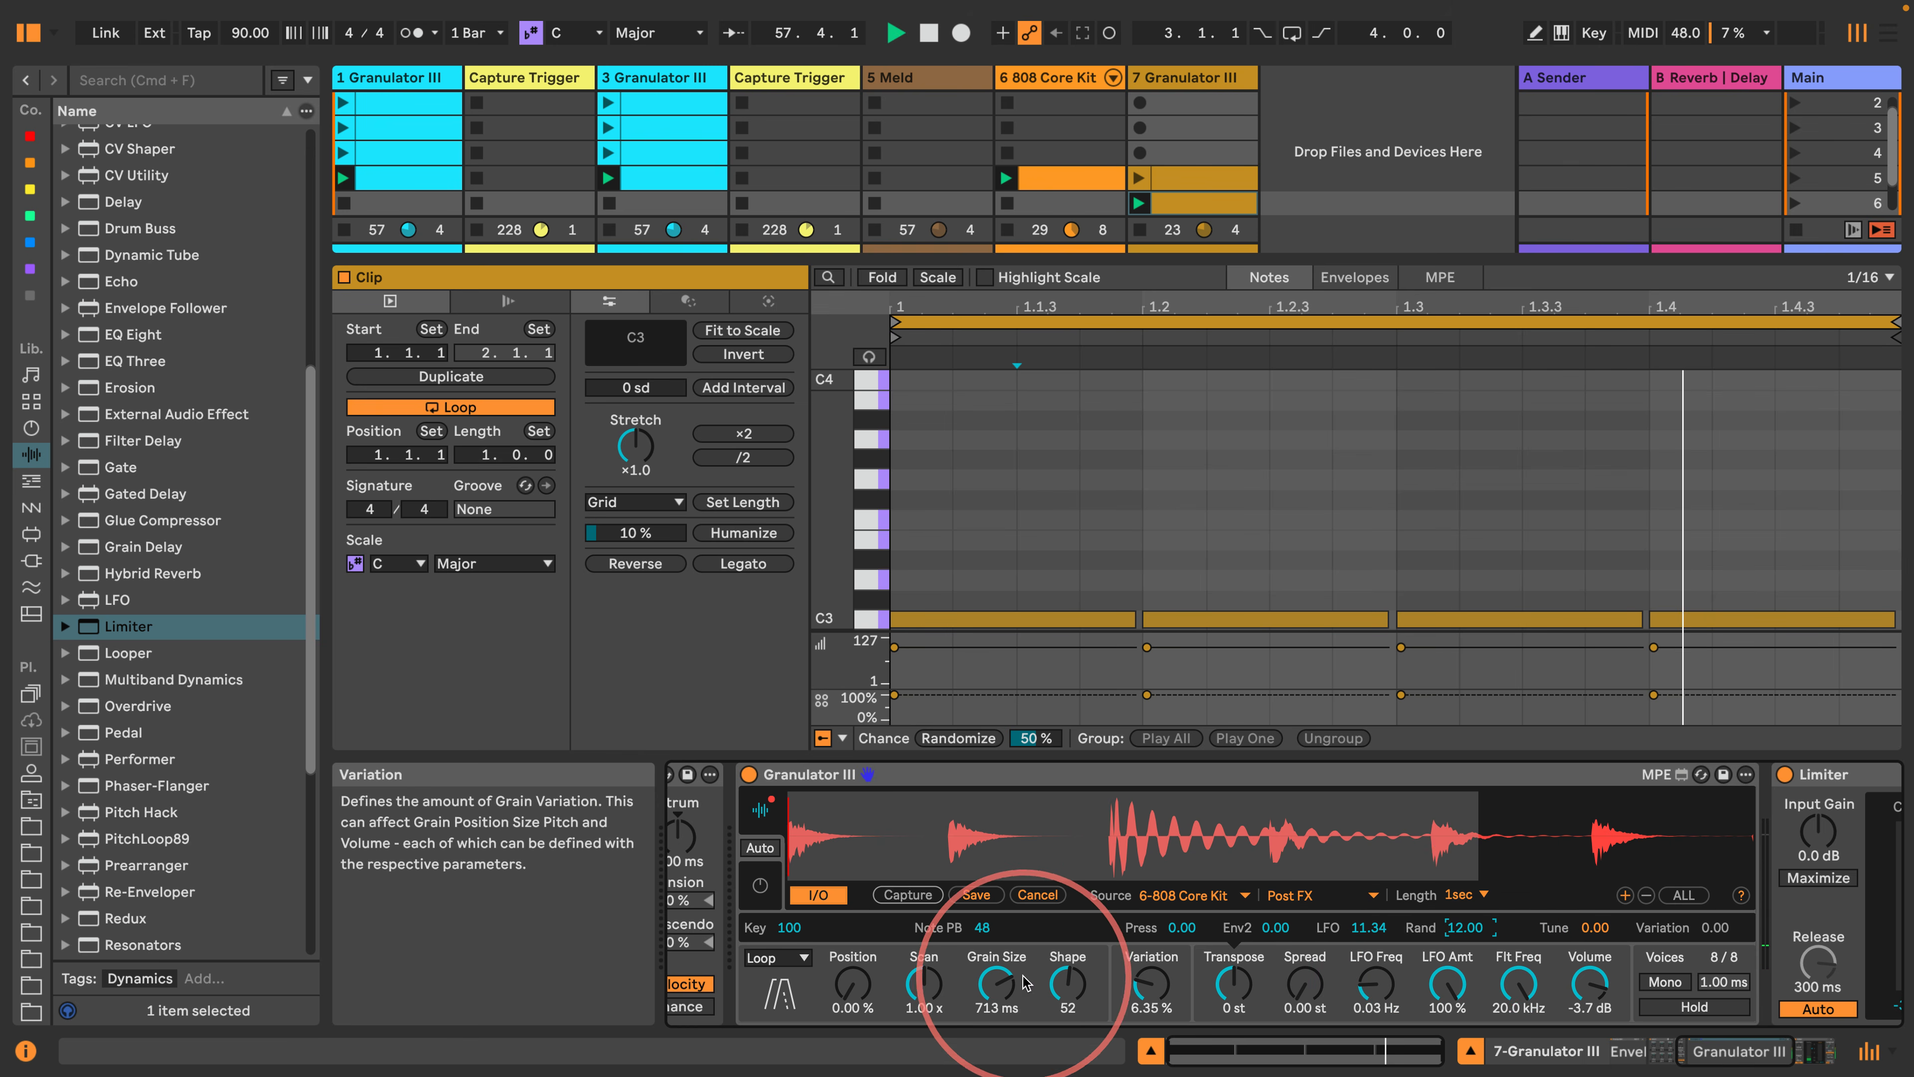
key("space")
mouse_move(997, 990)
left_mouse_down()
mouse_move(977, 1051)
mouse_move(999, 990)
mouse_move(984, 1026)
mouse_move(976, 986)
left_mouse_up()
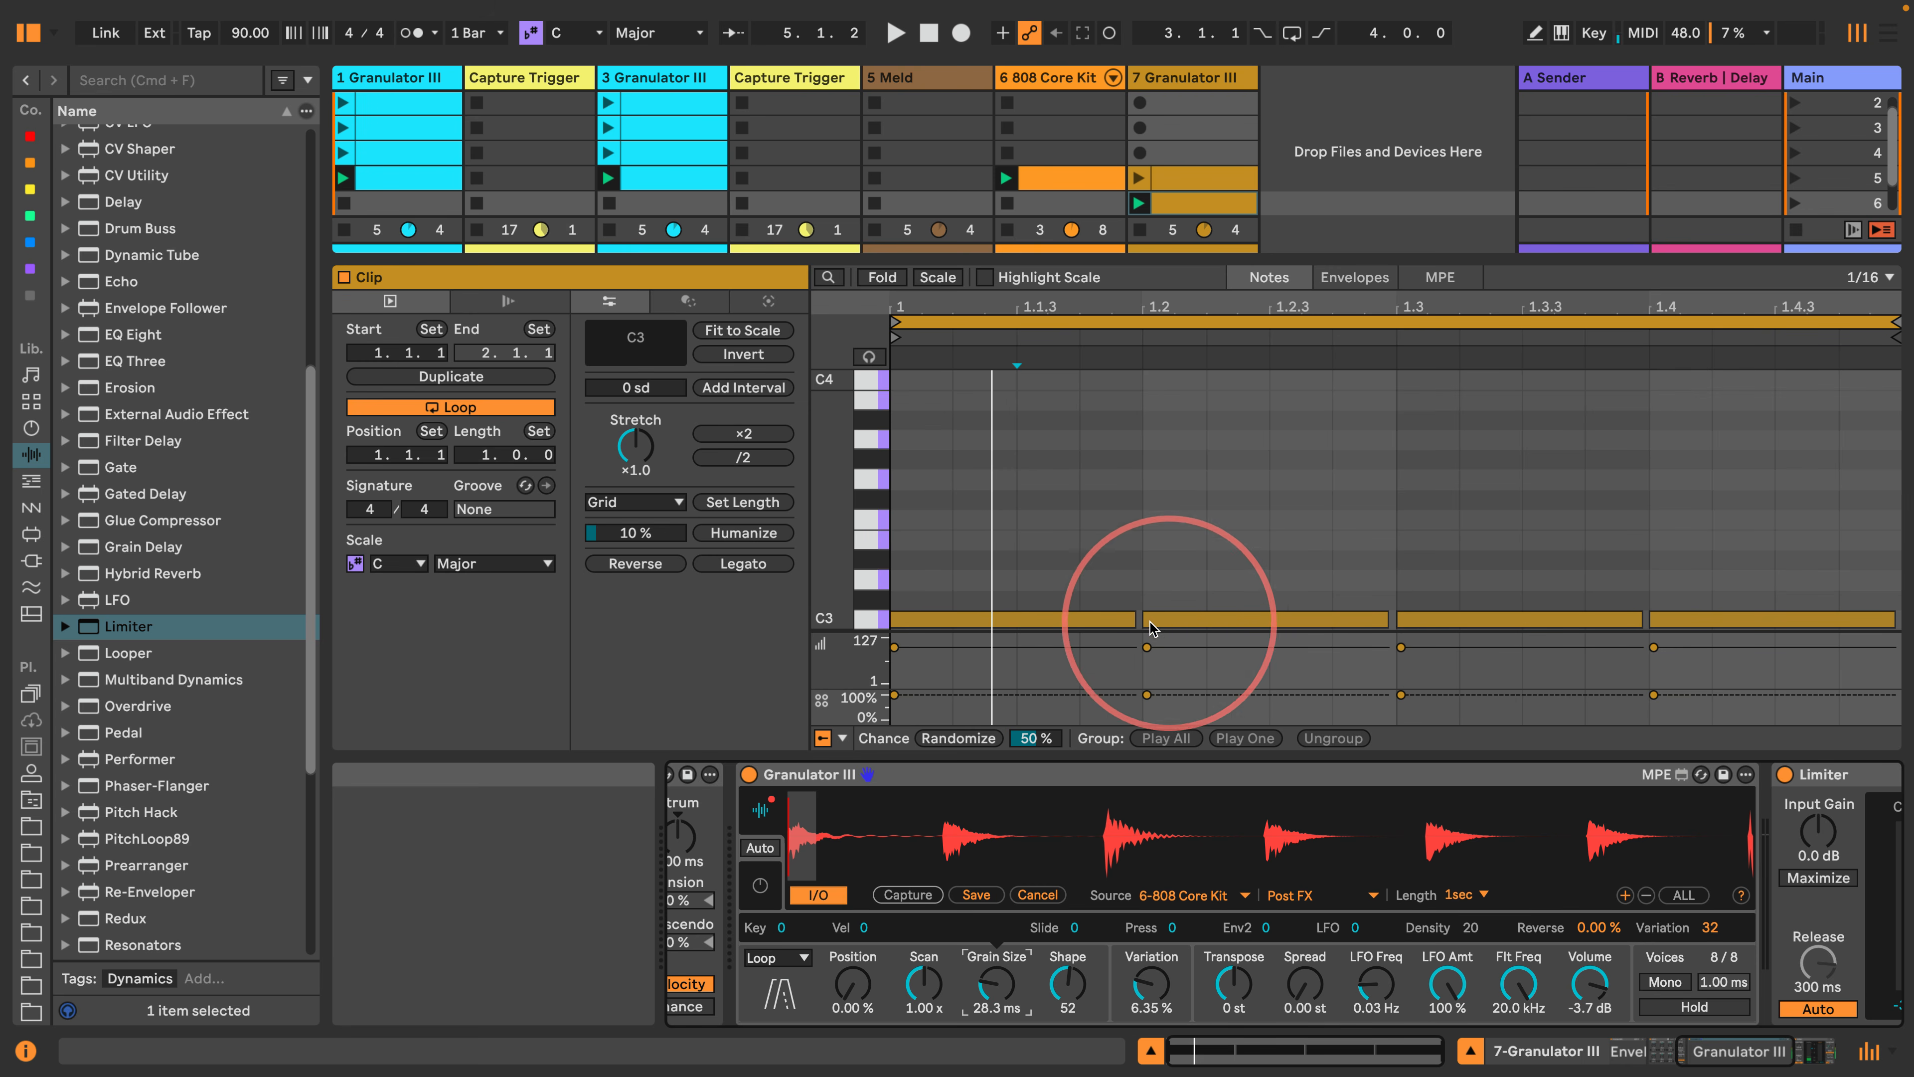
Copy track 7's four-note clip into the scene 7 slot and compress the copy's loop and notes to half length.
scroll(831, 528, "down", 3)
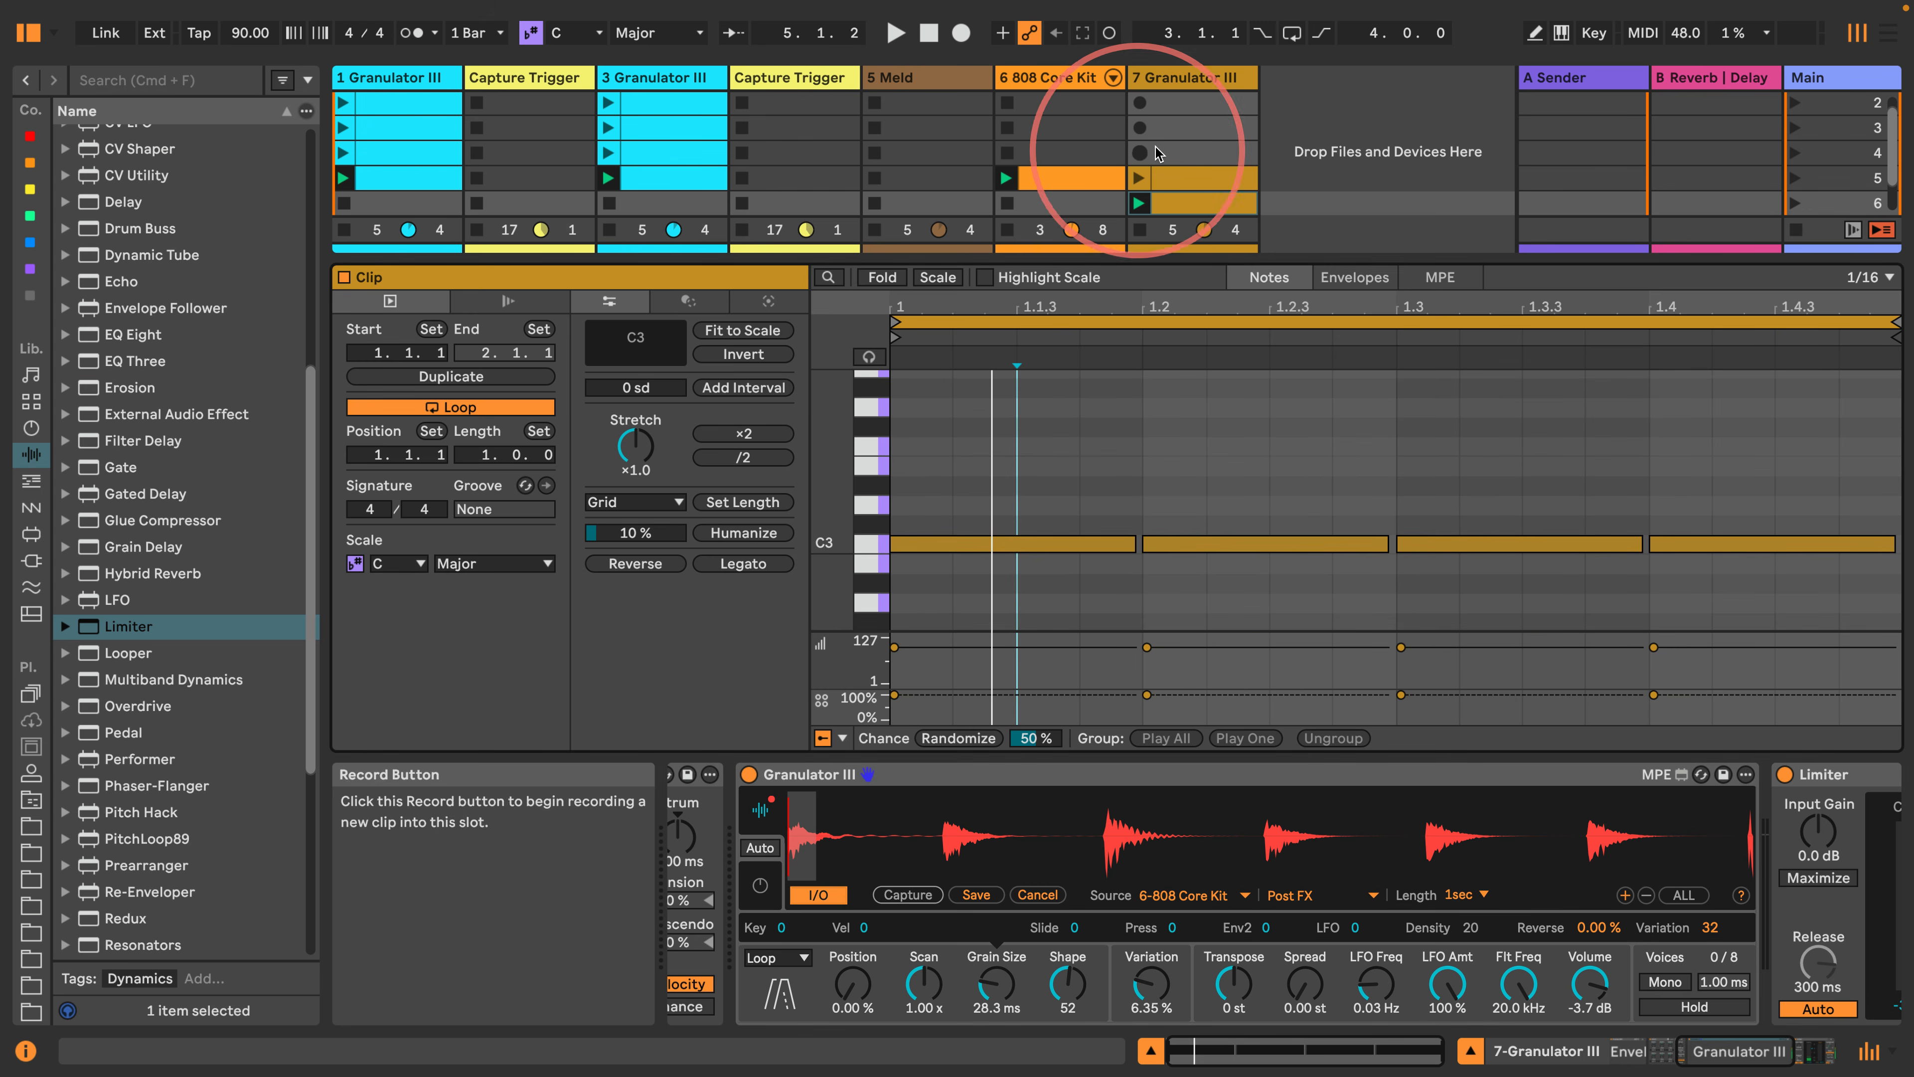
scroll(1175, 166, "down", 2)
left_click_drag(1183, 160, 1186, 184)
left_click(1150, 320)
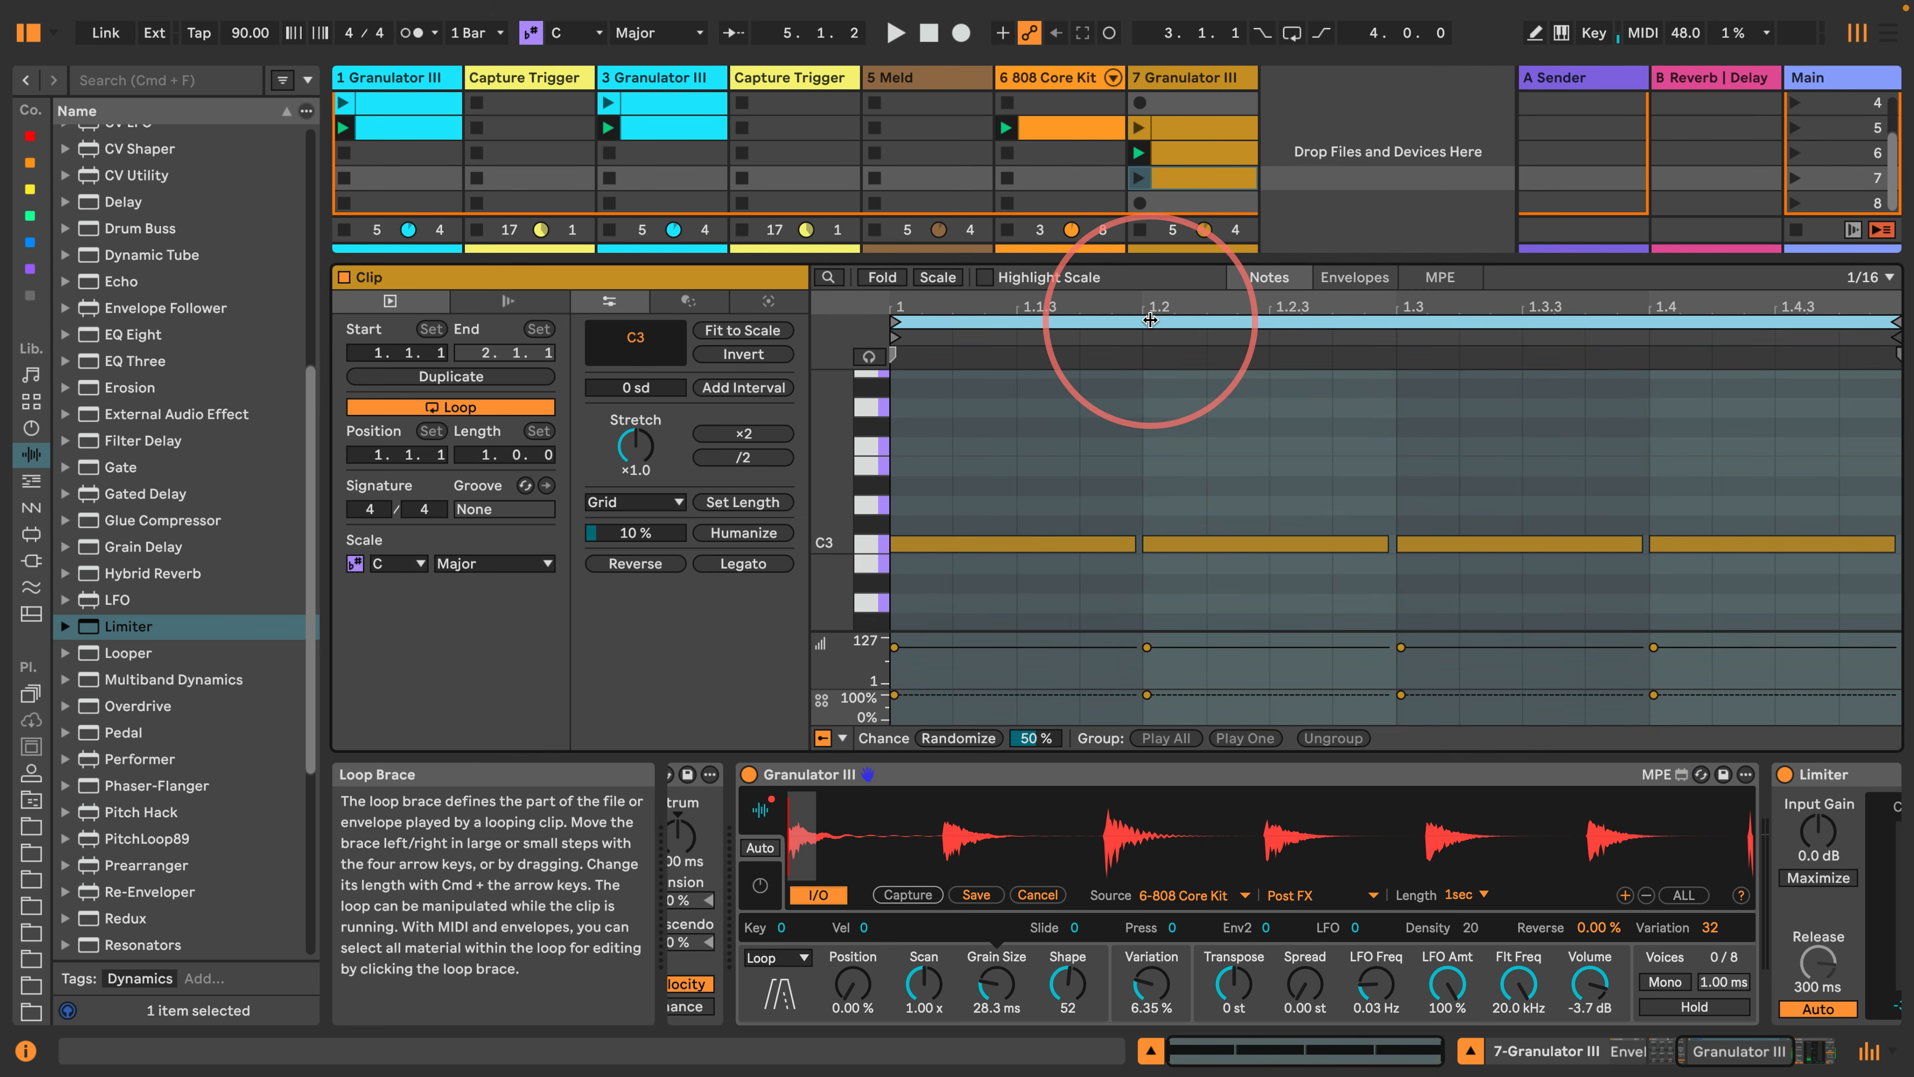
left_click(731, 462)
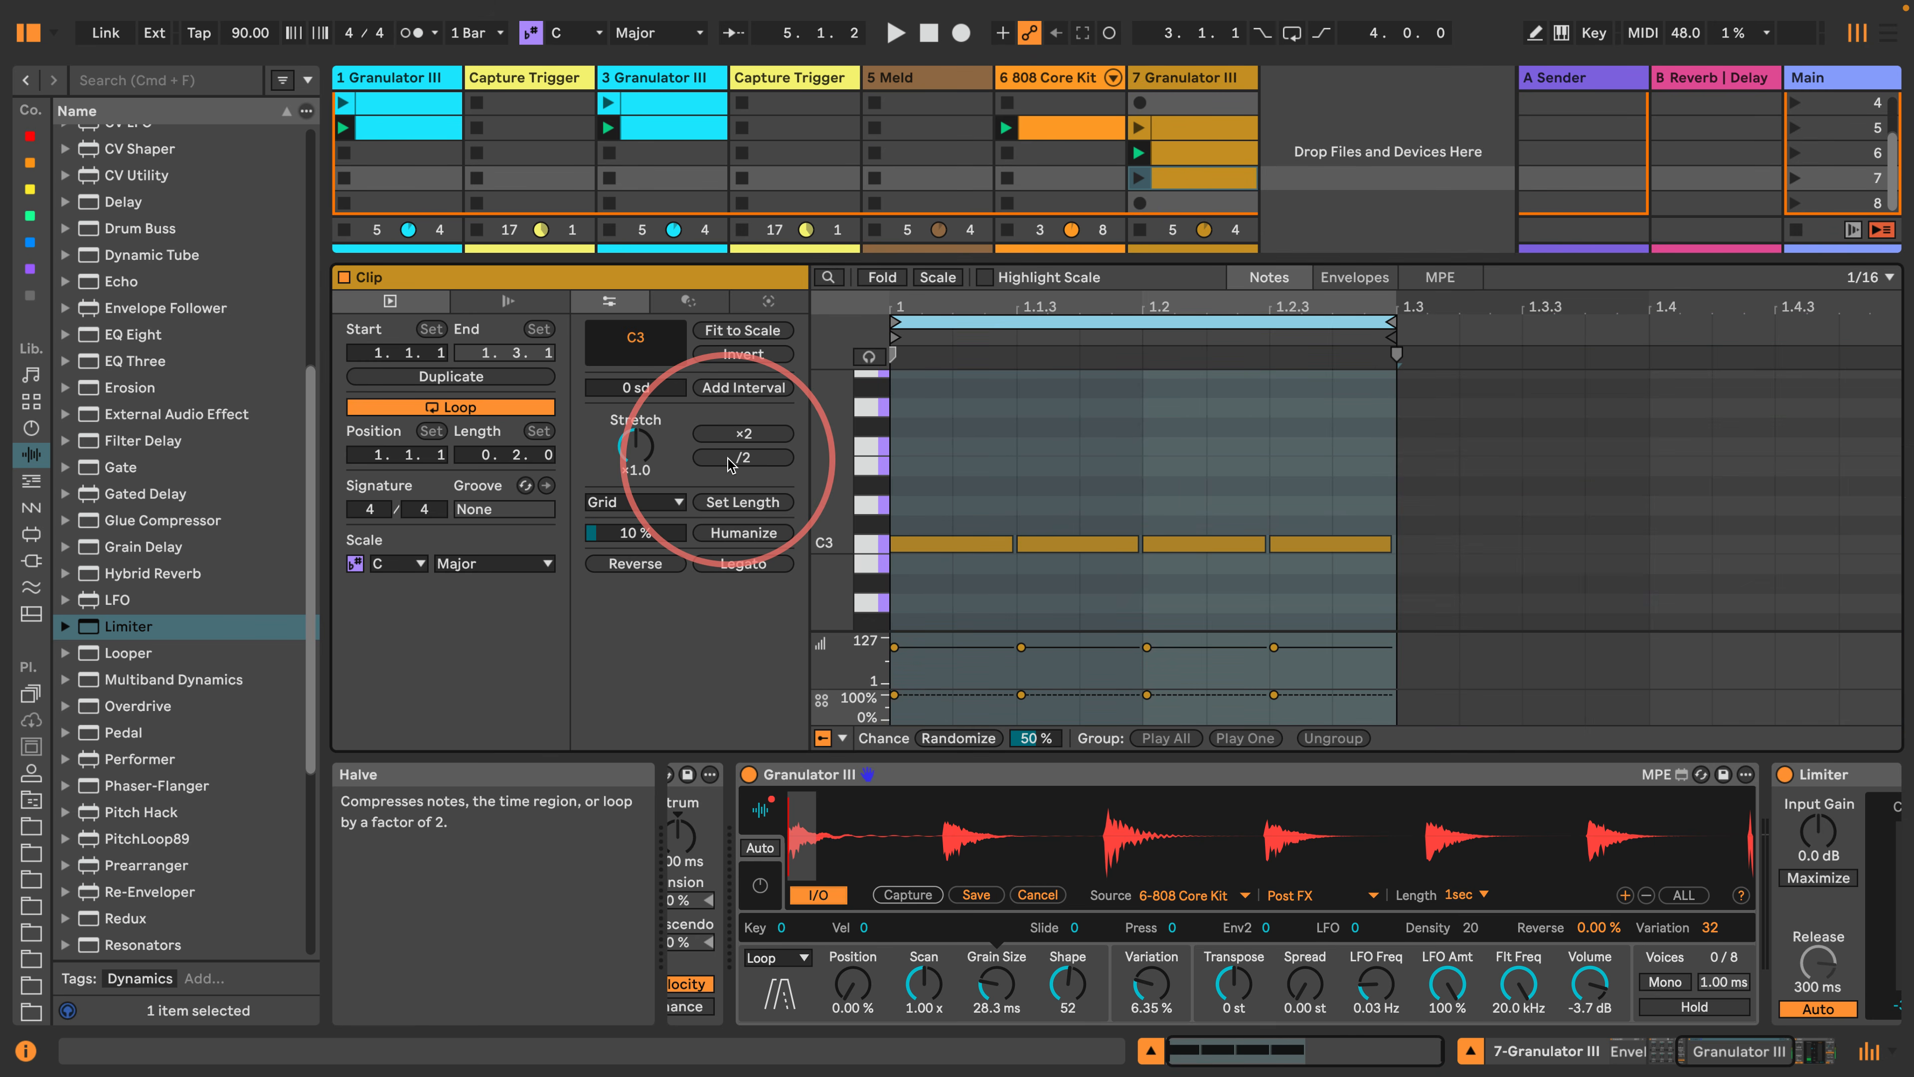
Duplicate track 7's scene 7 clip into scene 8, stretch the copy's notes and loop to three beats, and launch it.
left_click(1138, 179)
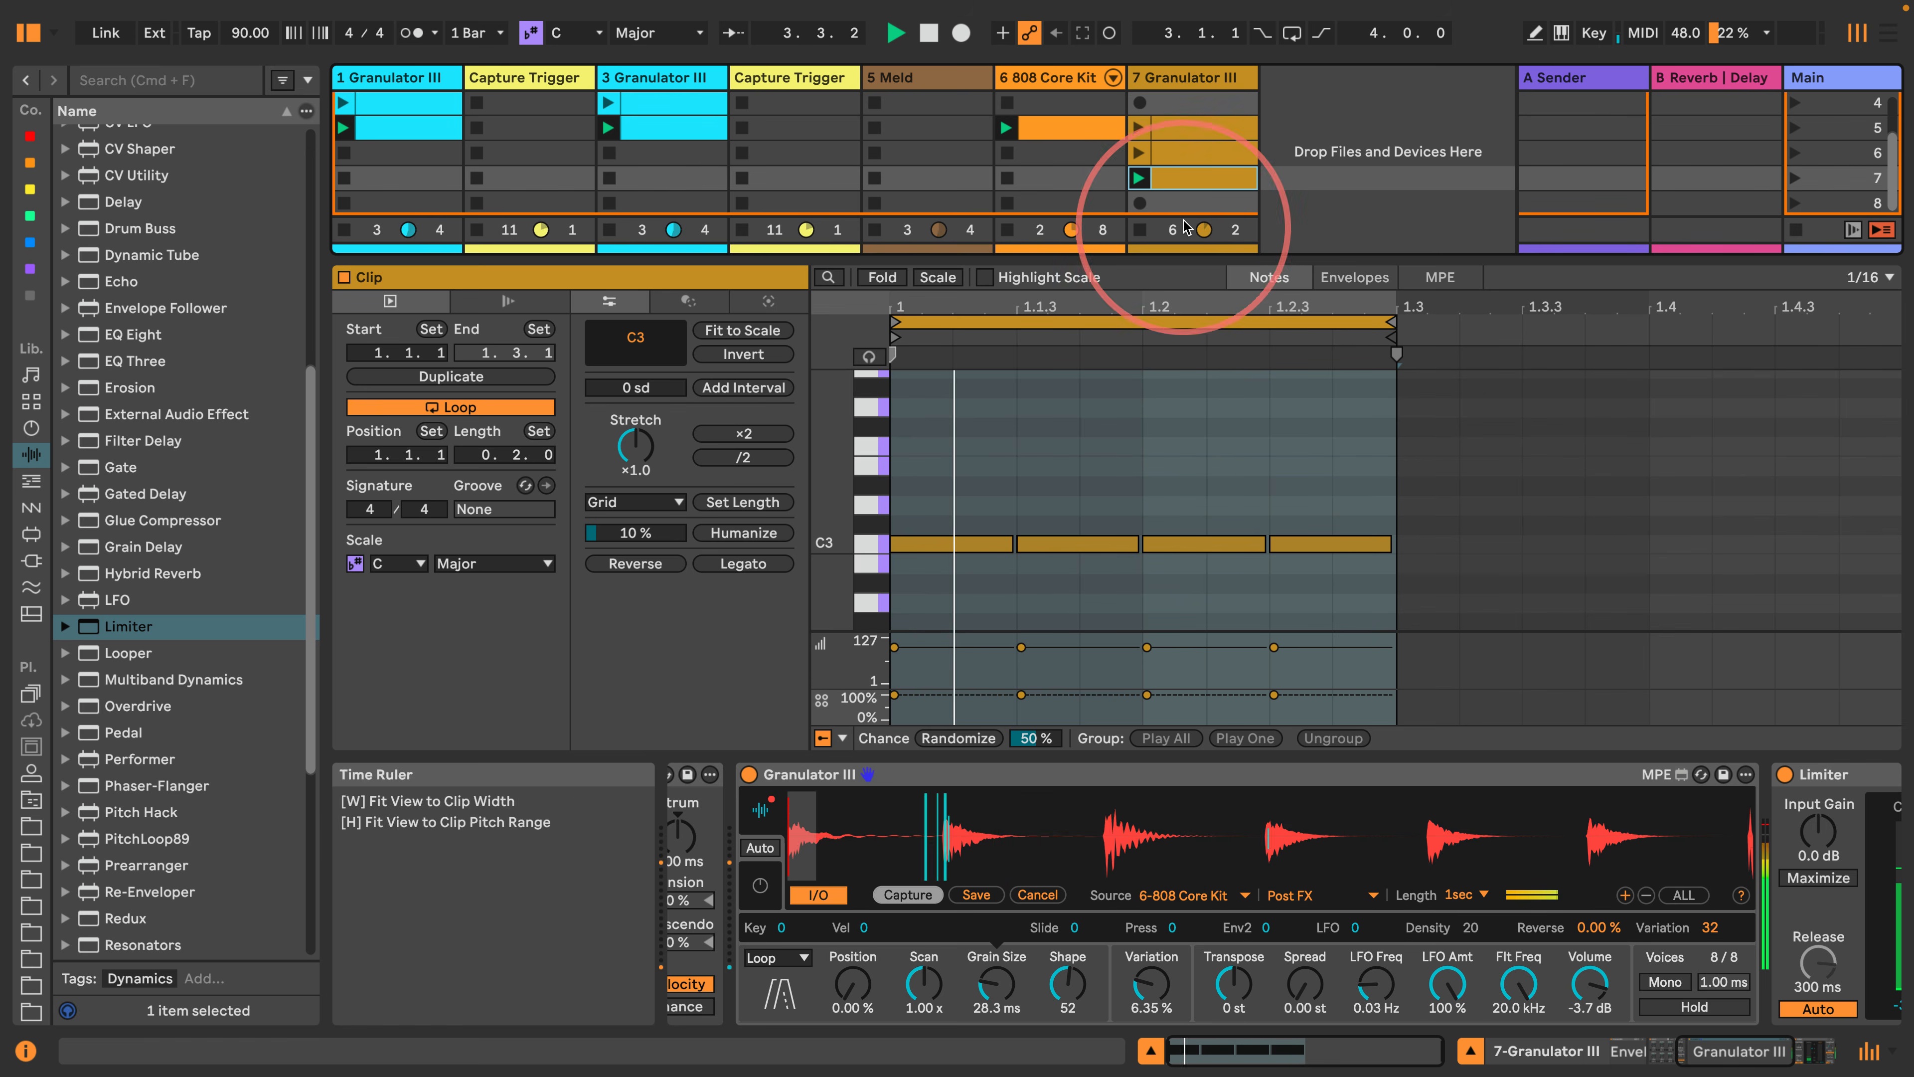
key("super+d")
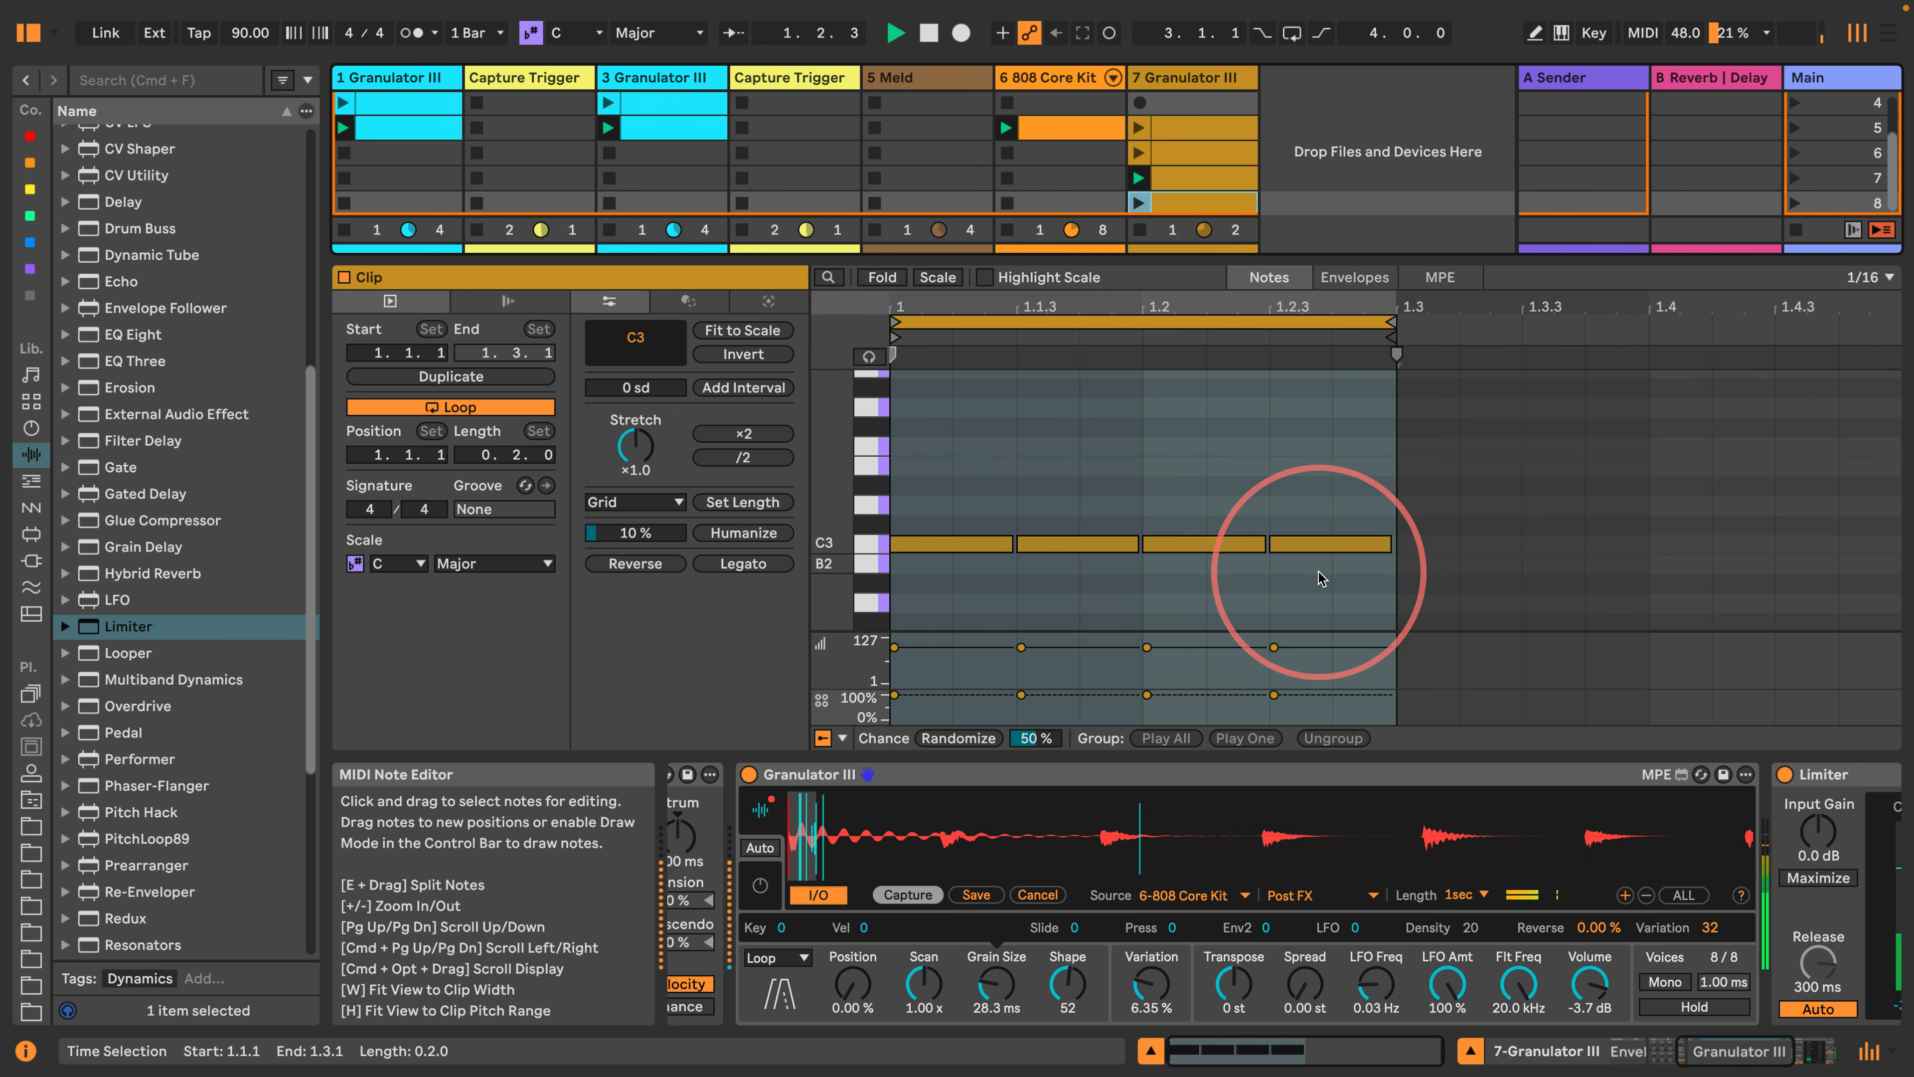
left_click_drag(1322, 578, 975, 427)
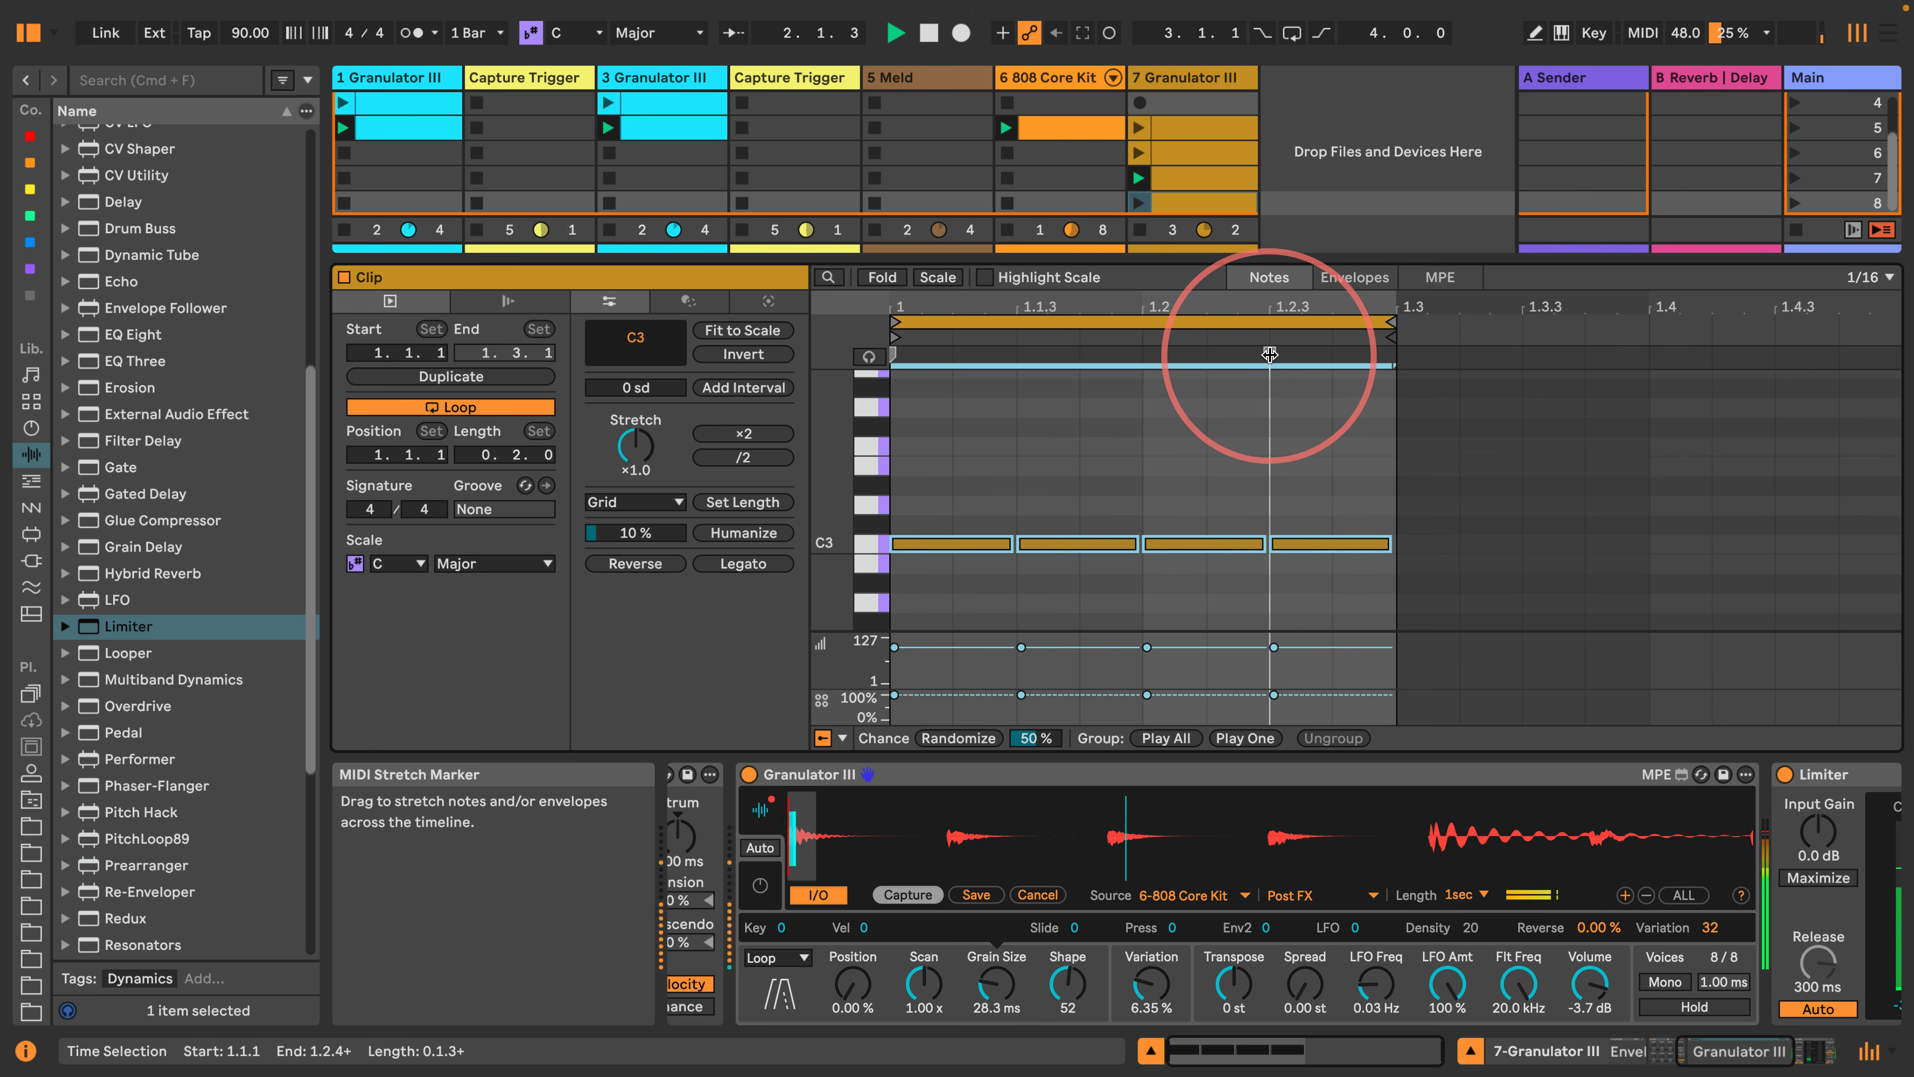
mouse_move(1269, 354)
left_mouse_down()
mouse_move(1459, 353)
mouse_move(1516, 321)
mouse_move(1644, 321)
left_mouse_up()
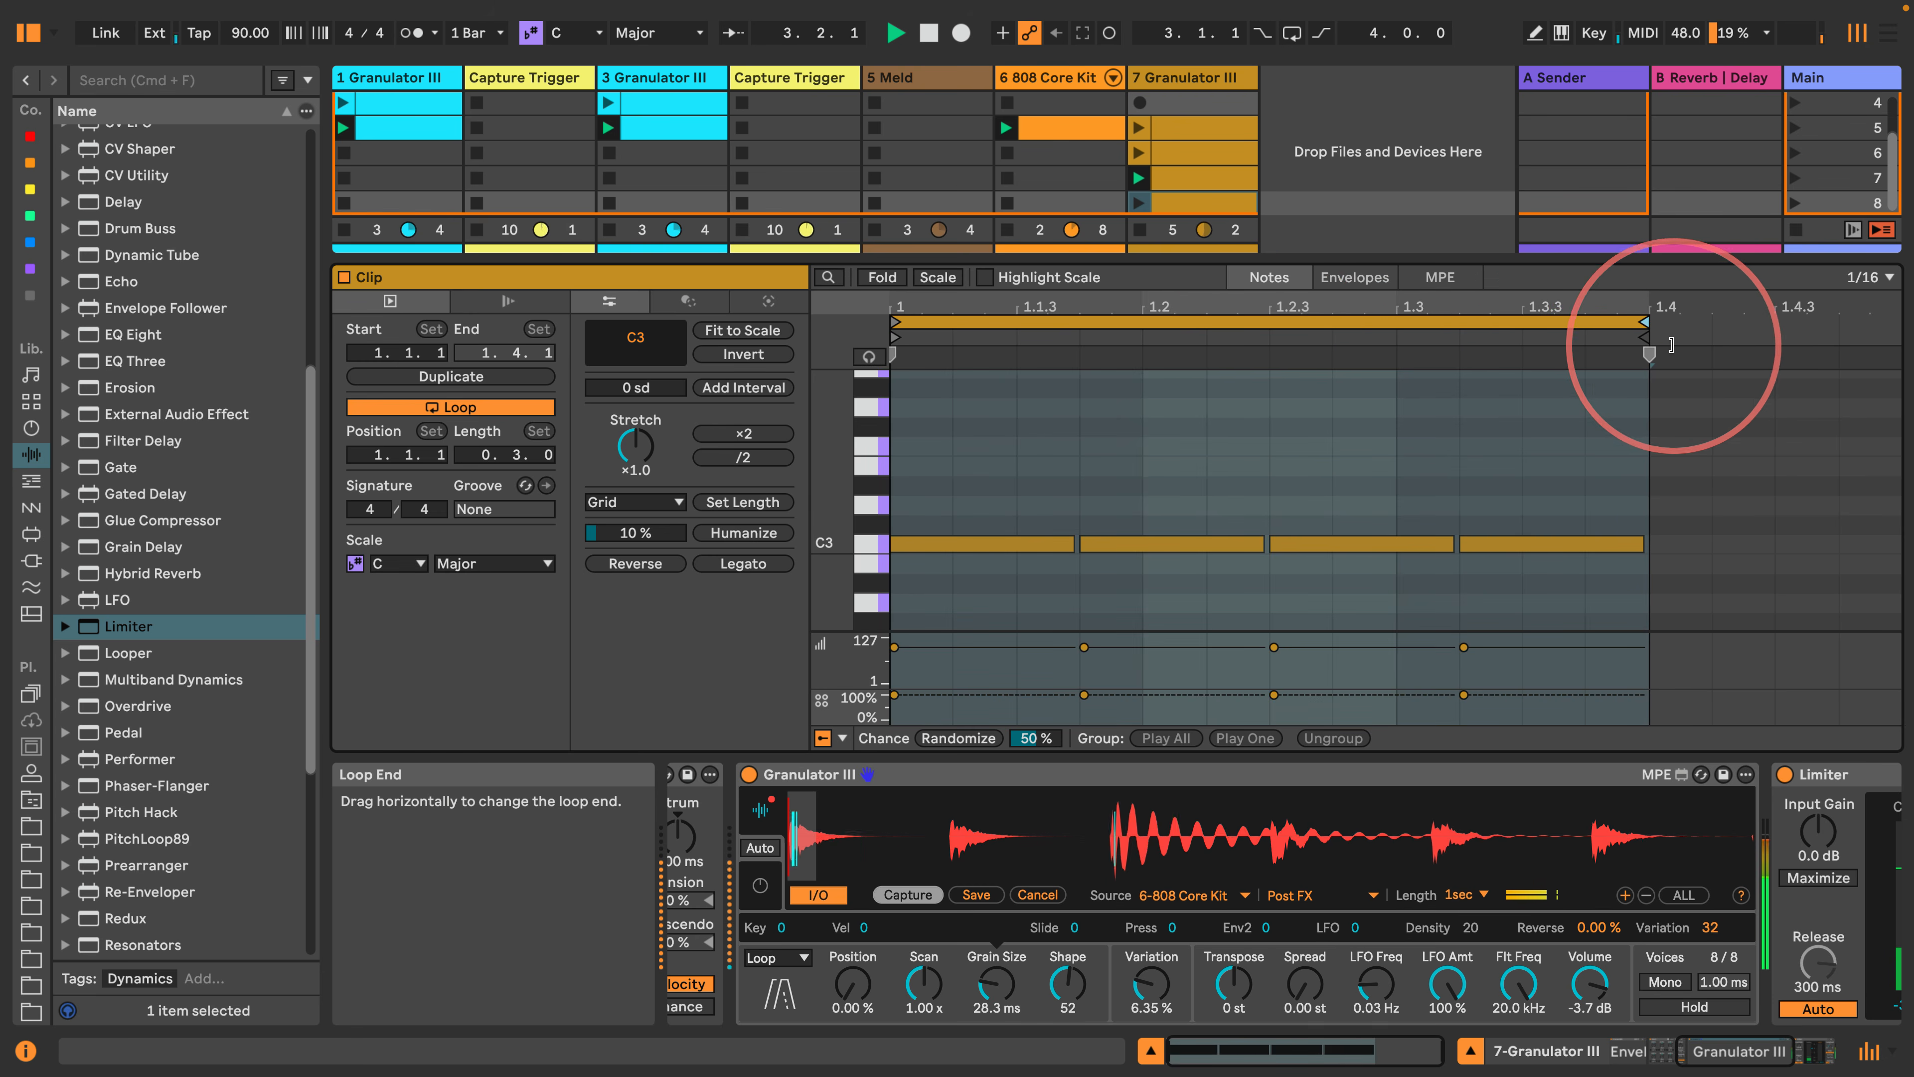
left_click(1136, 202)
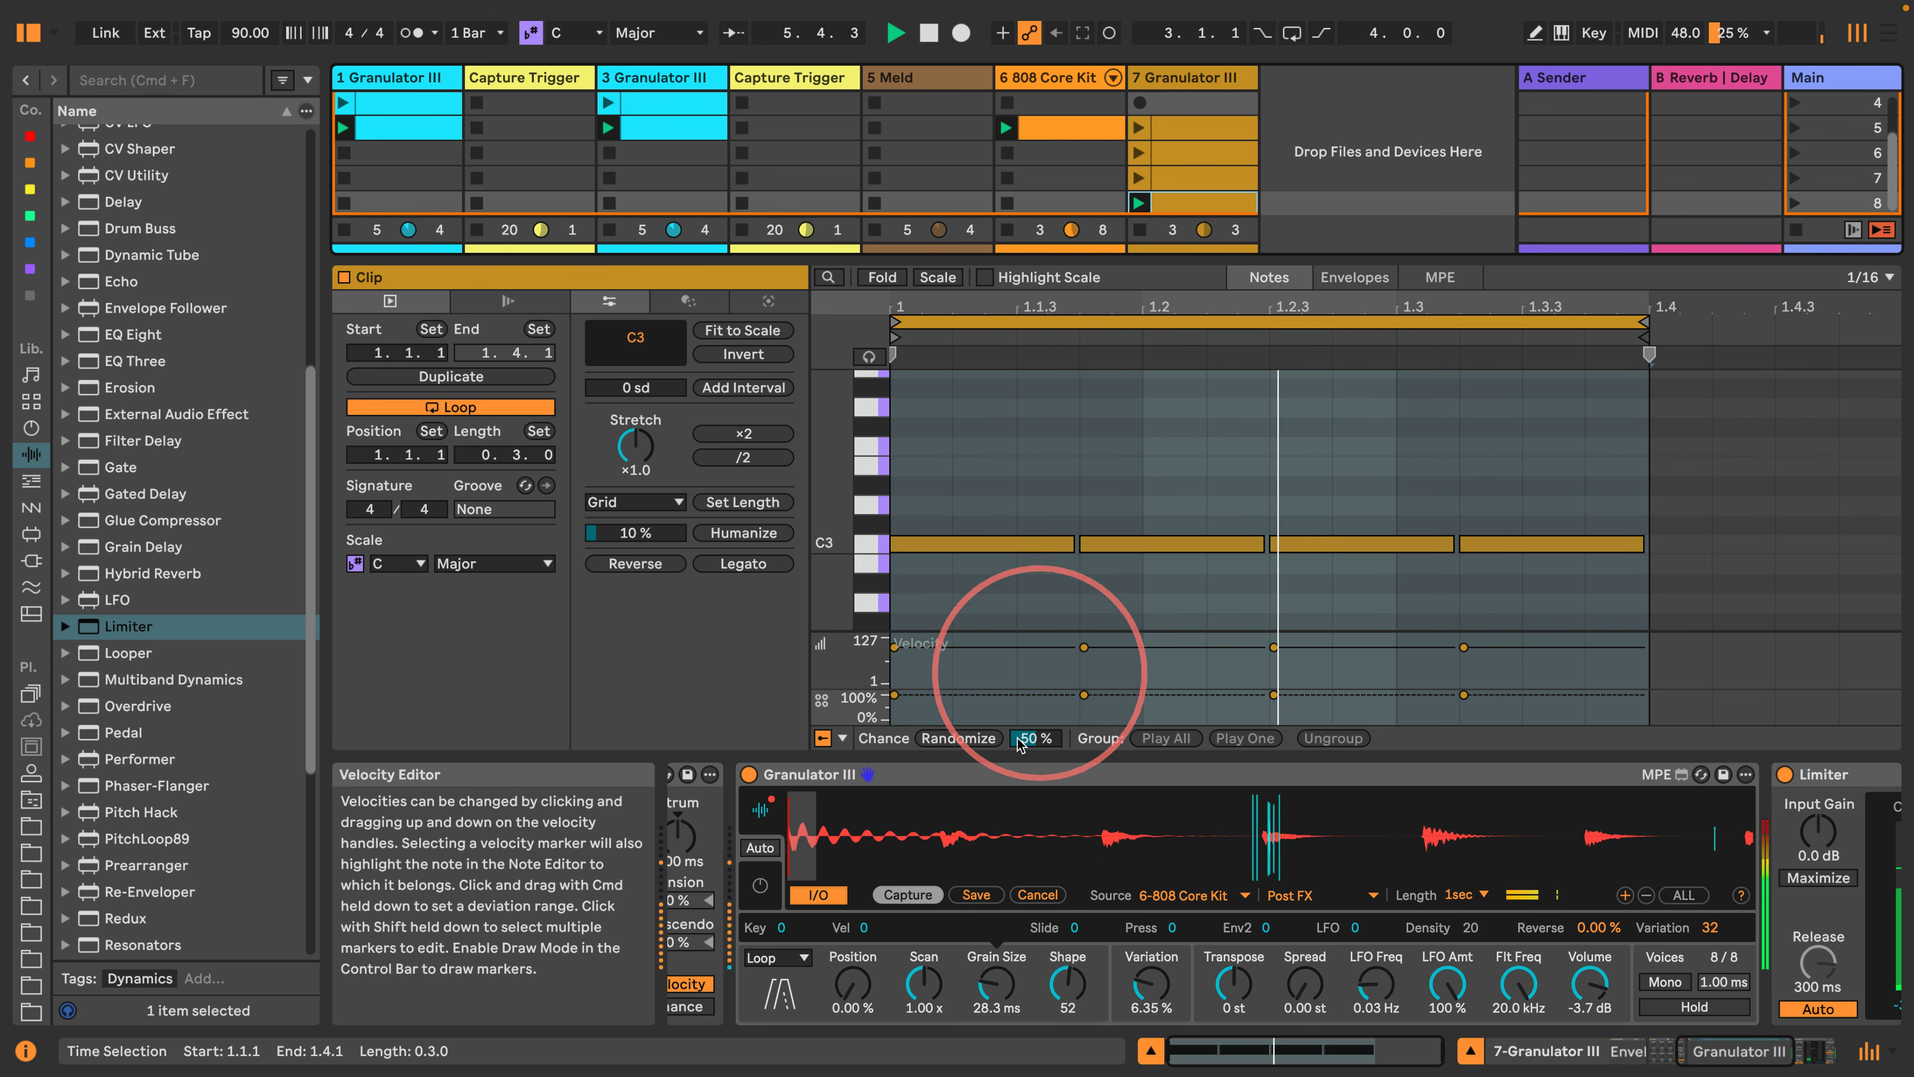
Set Granulator III's Grain Size to 2.50 ms, try a Scan of 2.00 x, and set Scan to 0.50 x.
left_click_drag(997, 946, 985, 1009)
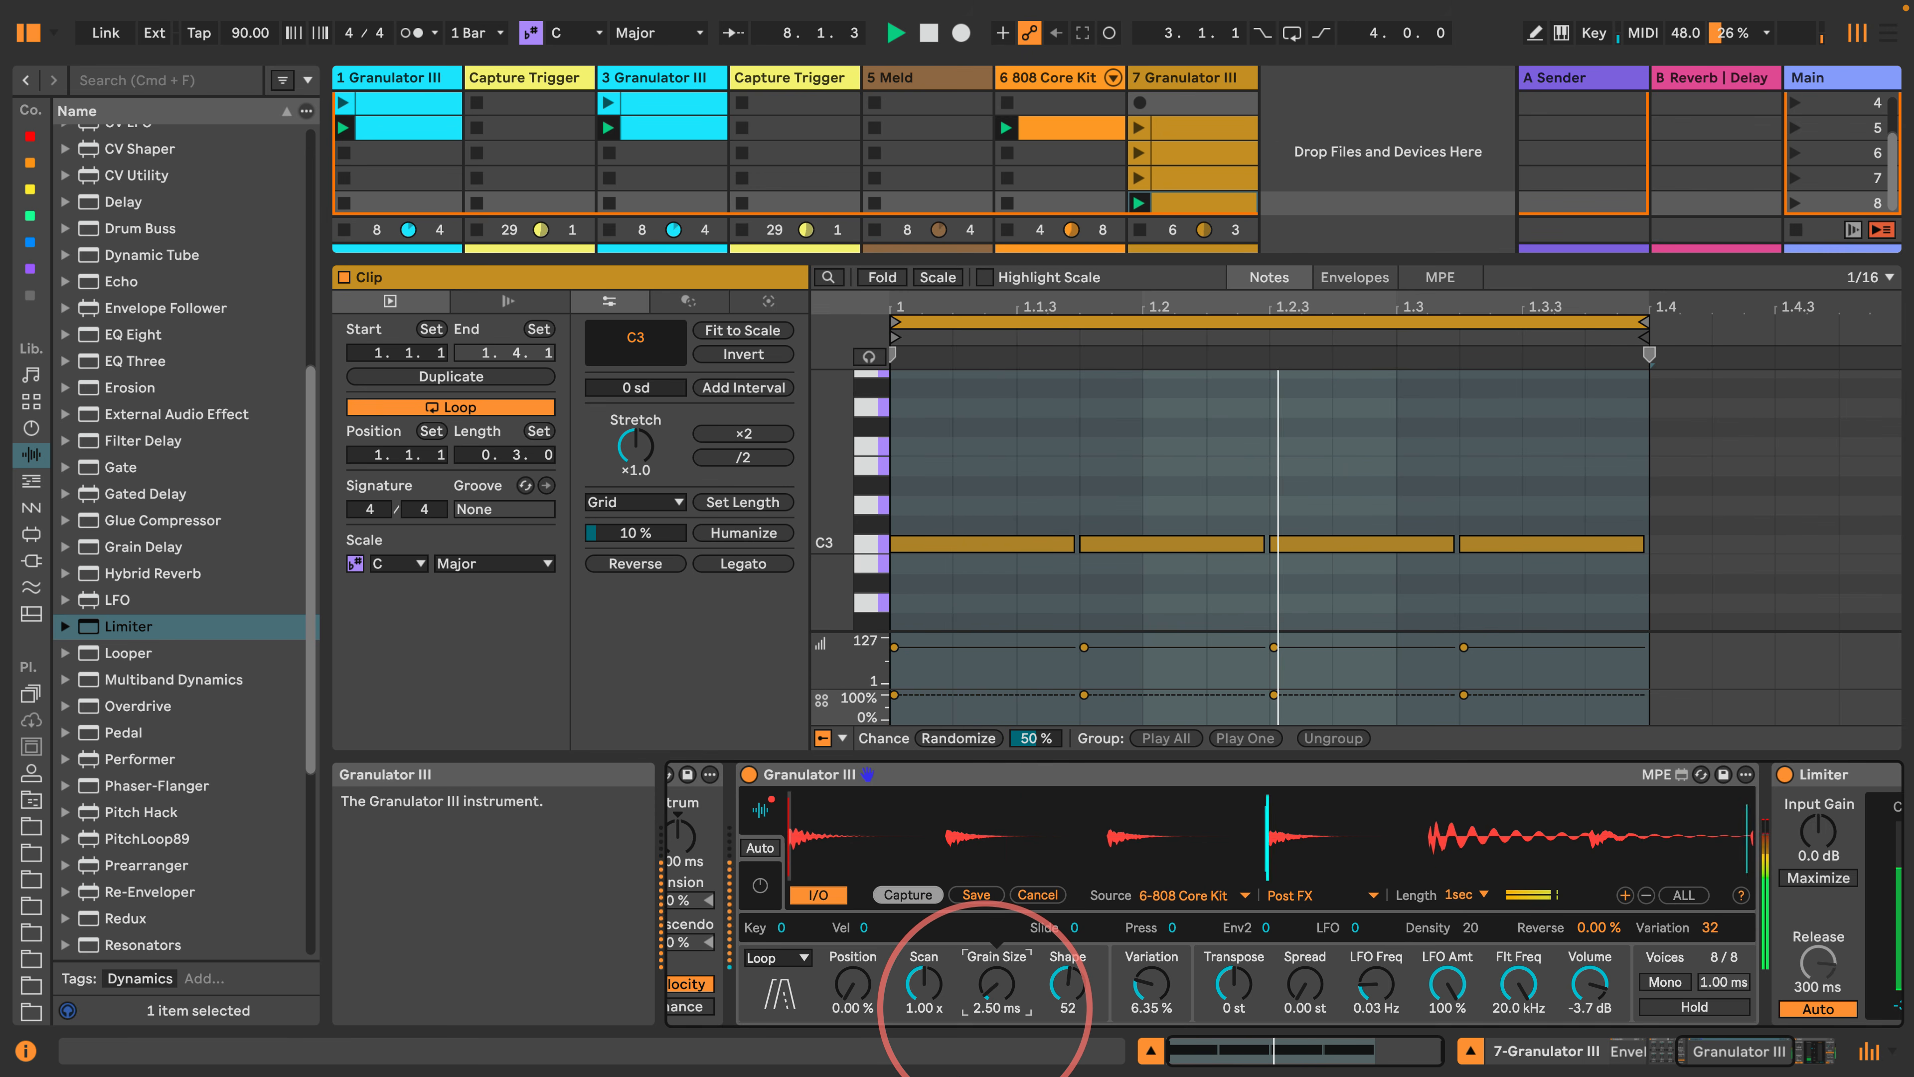
left_click_drag(985, 1009, 926, 987)
key("space")
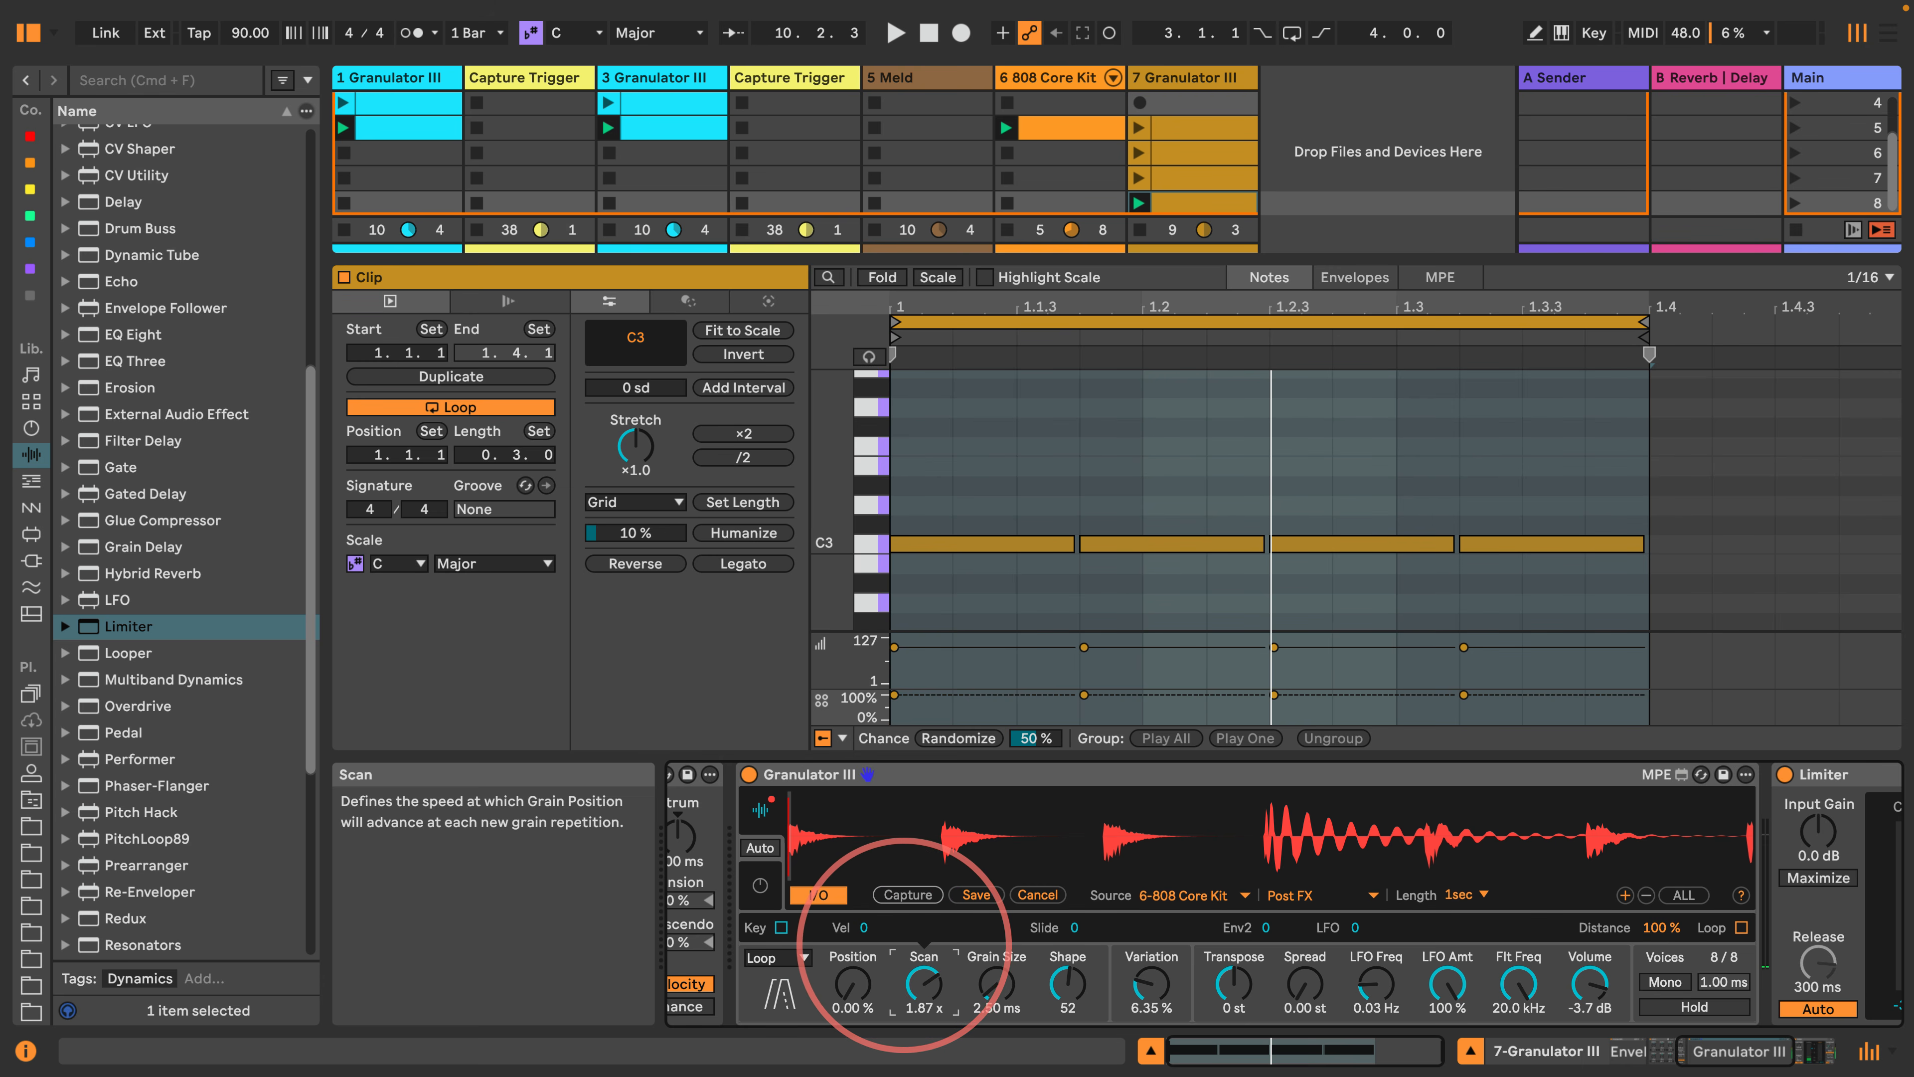
key("space")
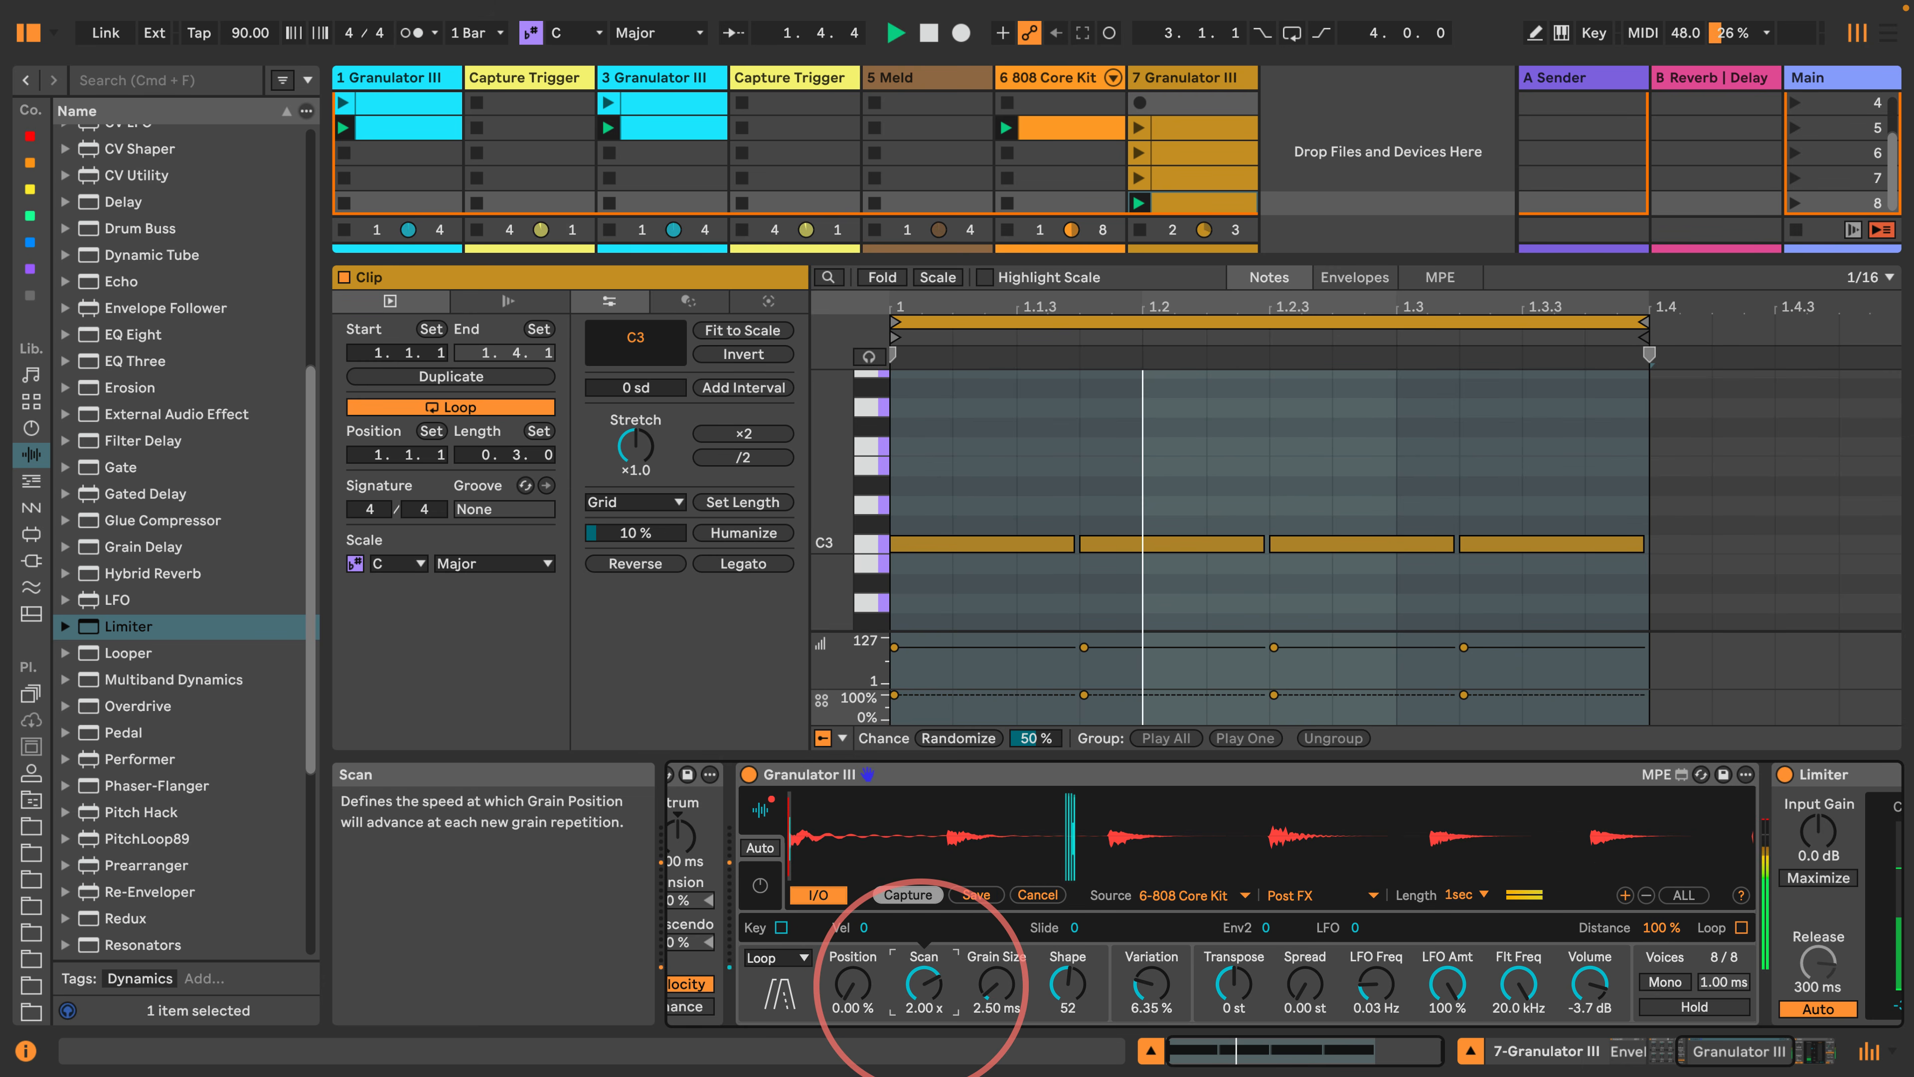
left_click_drag(922, 985, 917, 986)
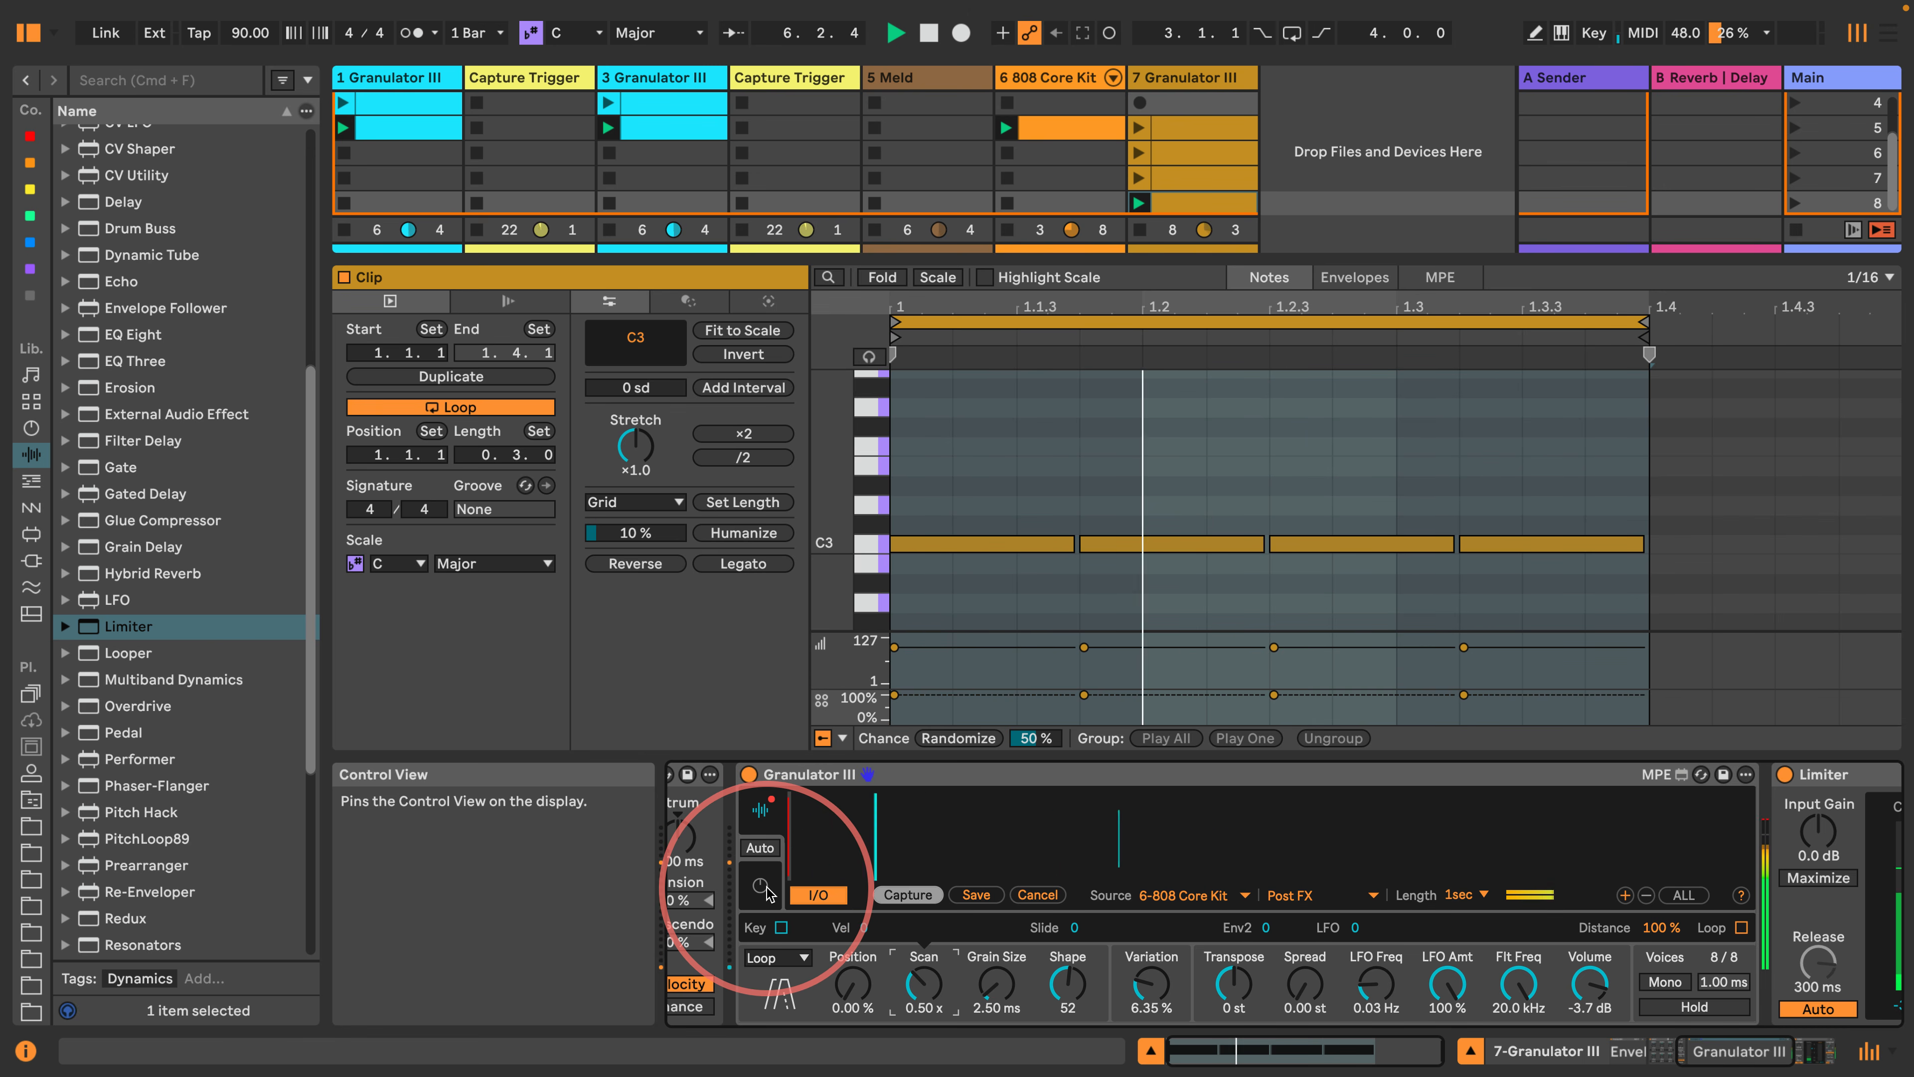
Show the mixer, enlarge the session area, and copy track 7's scene 8 clip into scene 9 and launch it.
key("super+alt+m")
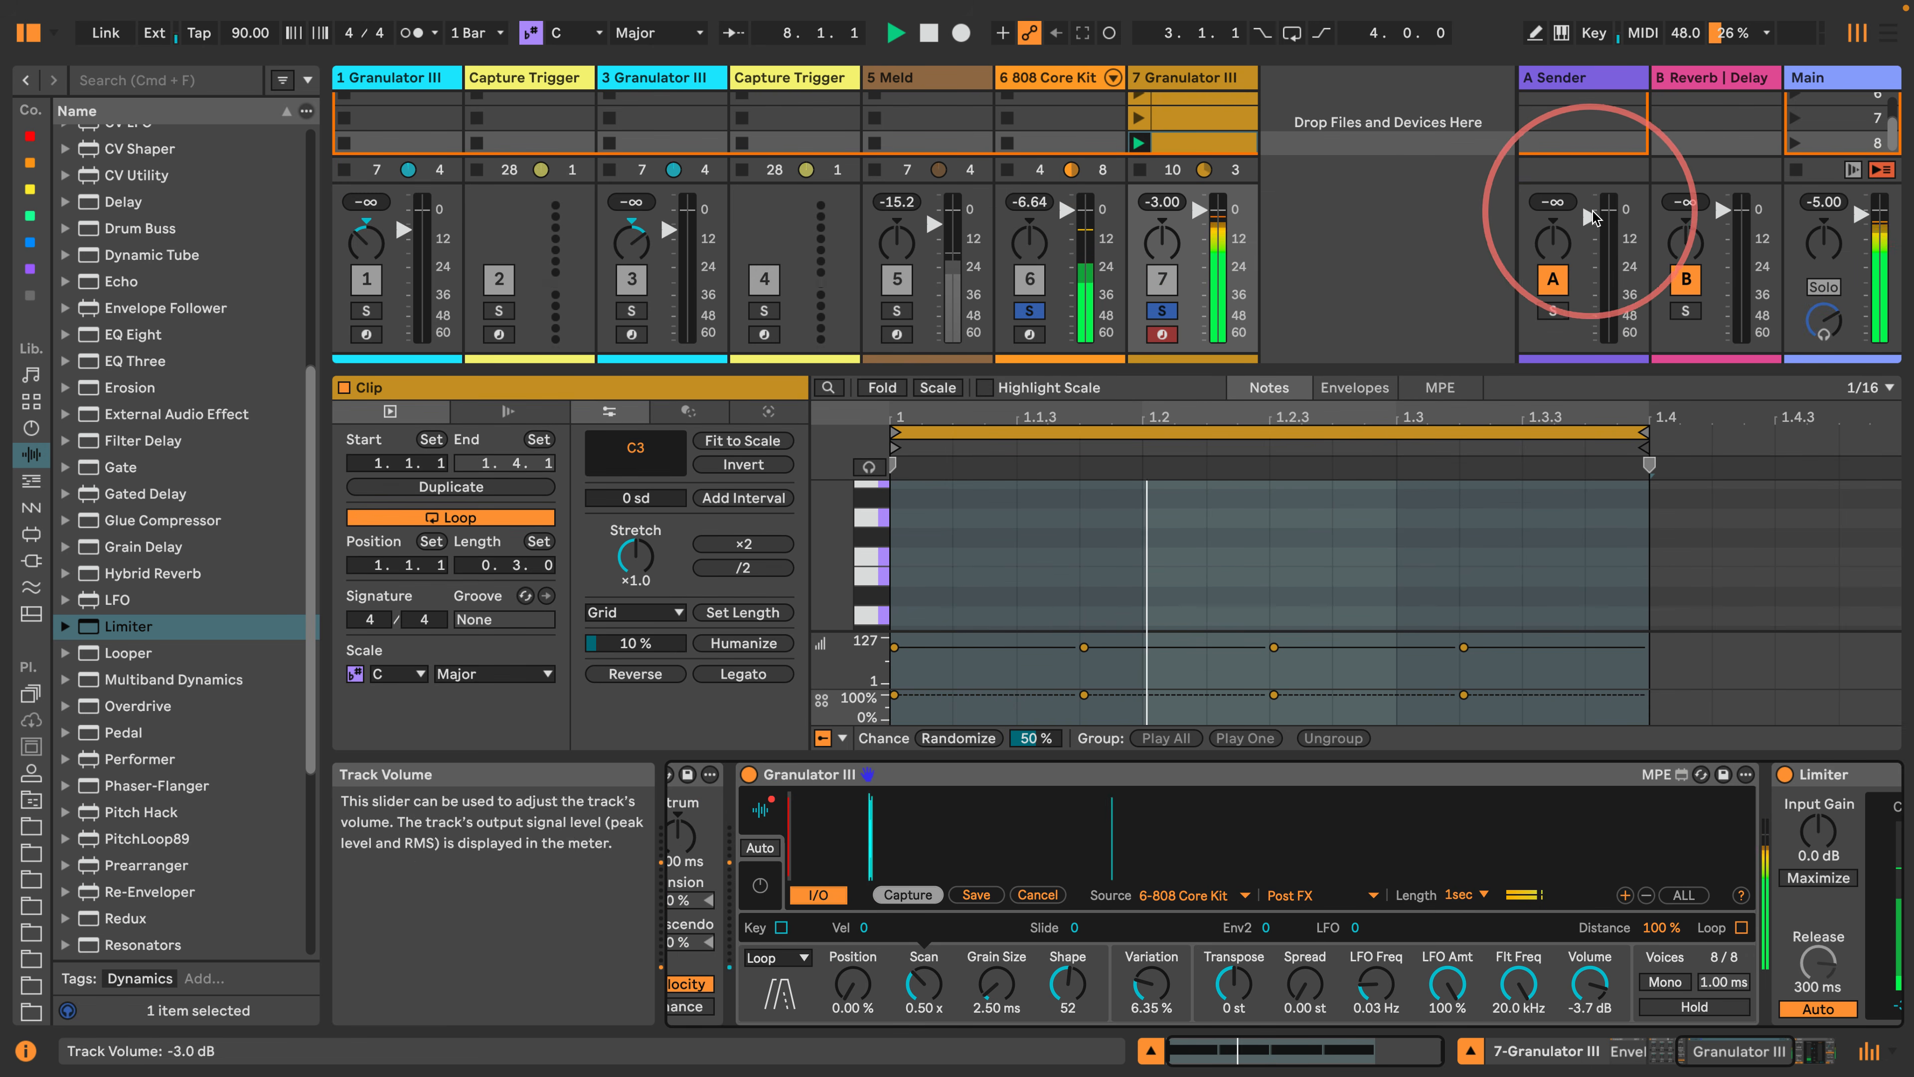
left_click(1822, 149)
key("Down")
key("Down")
key("Down")
key("Down")
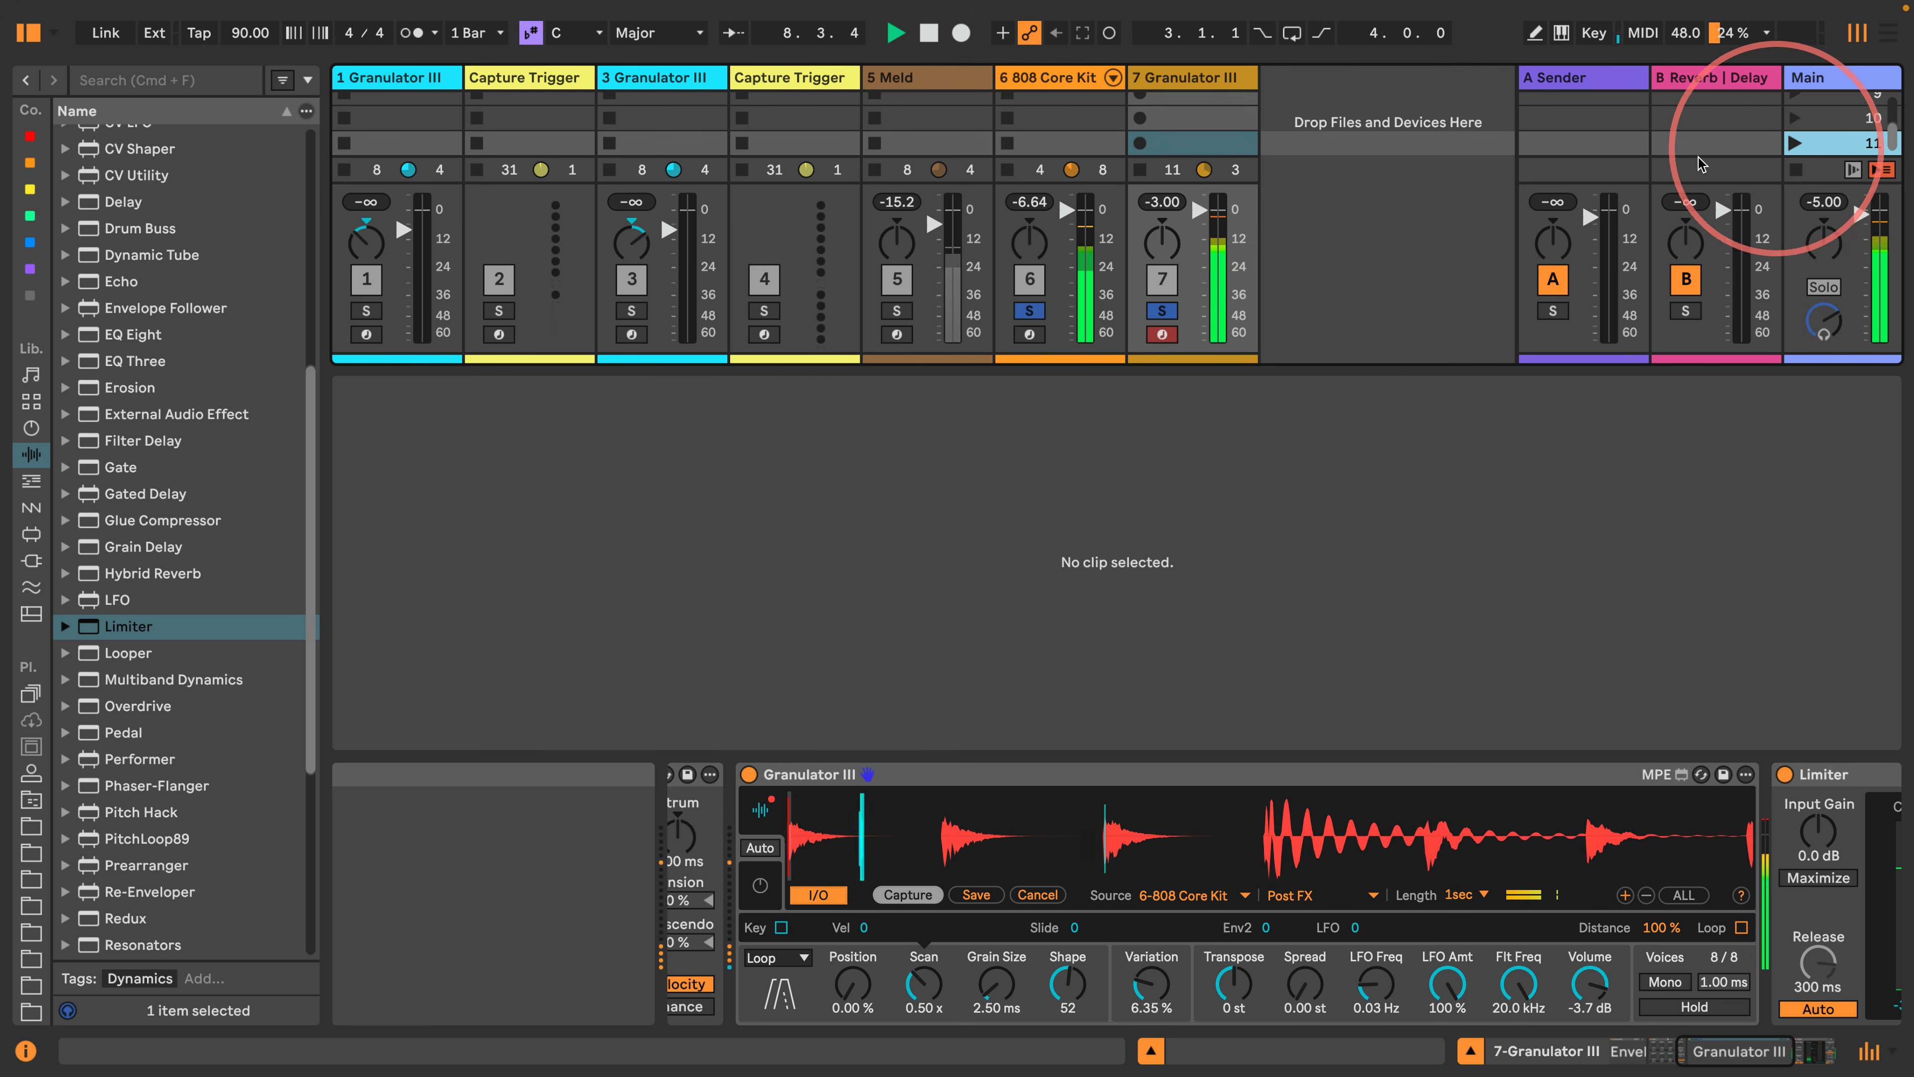
left_click_drag(1183, 369, 1145, 728)
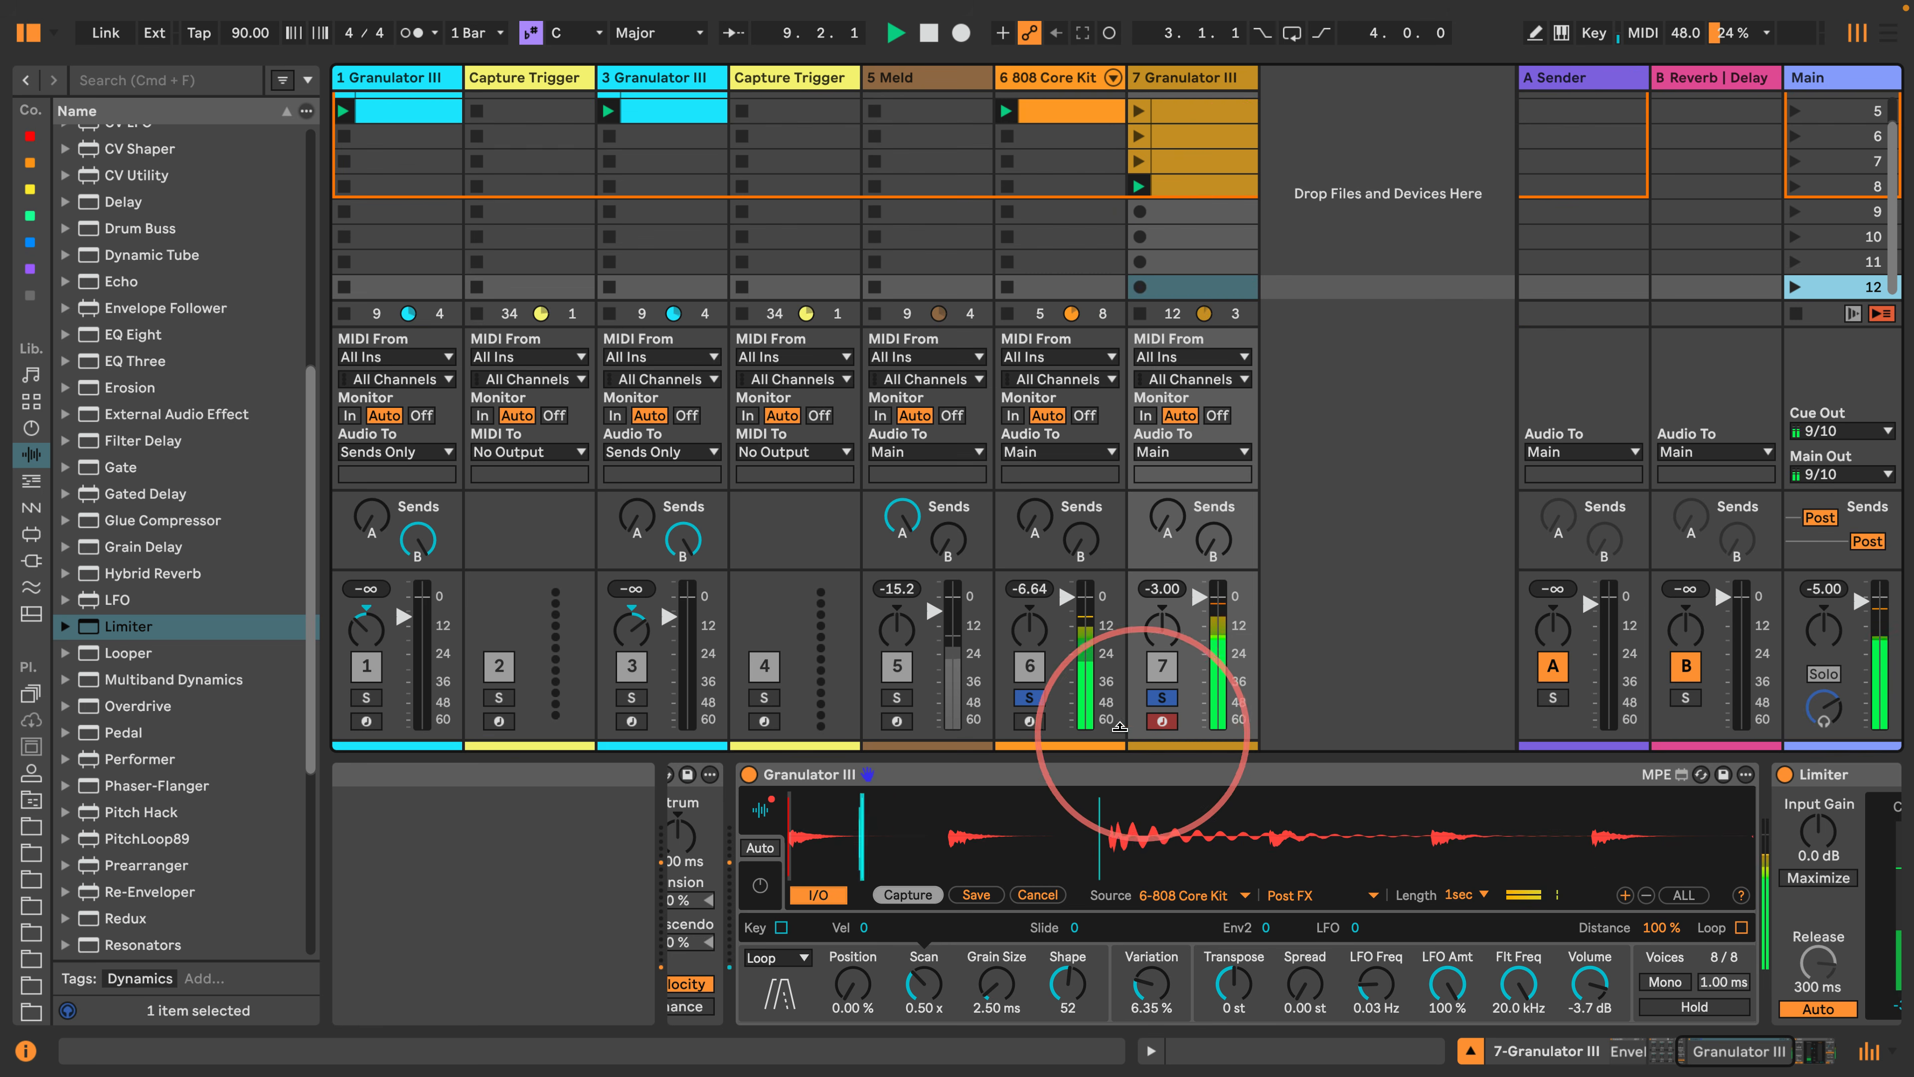
left_click(1195, 194)
left_click_drag(1195, 193, 1189, 219)
left_click(1138, 213)
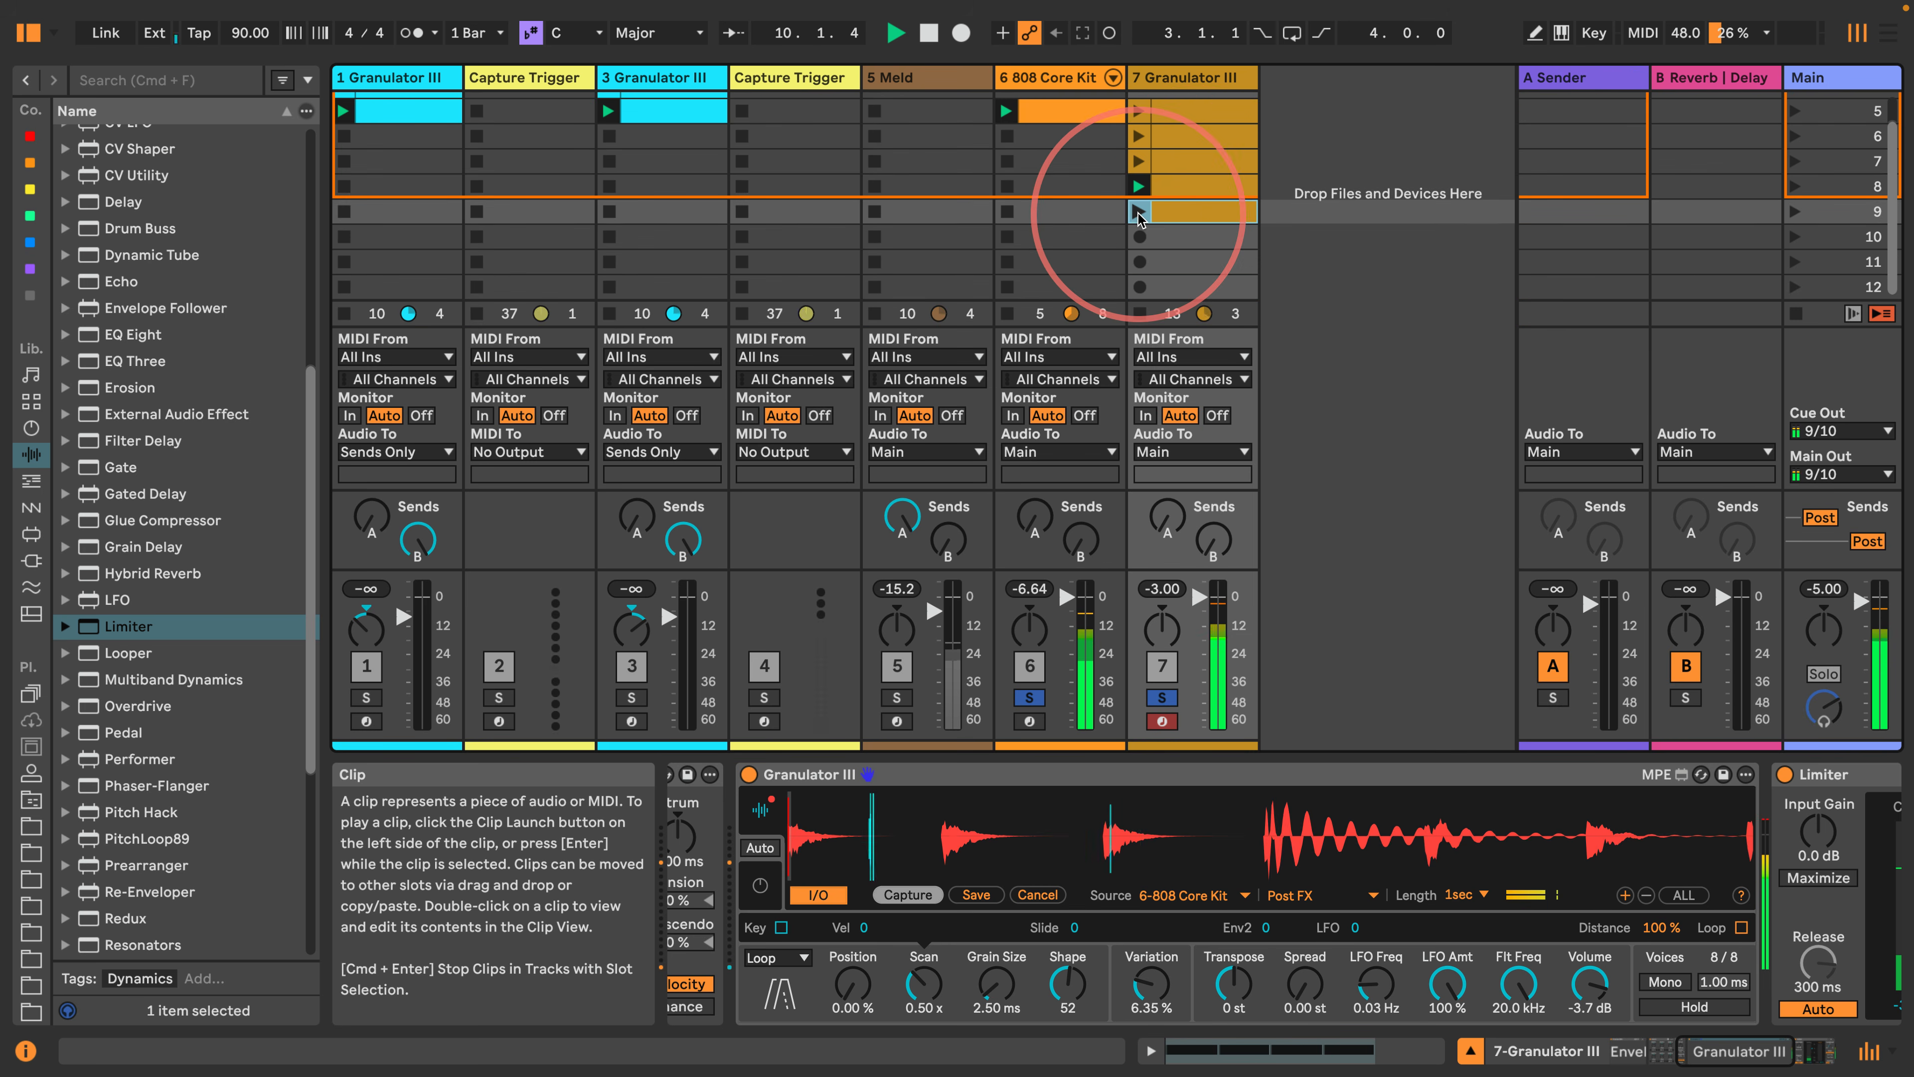
In track 7's scene 9 clip, keep only the first C3 note, lengthen it to one beat, and extend the loop to one bar.
double_click(1171, 213)
left_click_drag(1326, 703, 1318, 400)
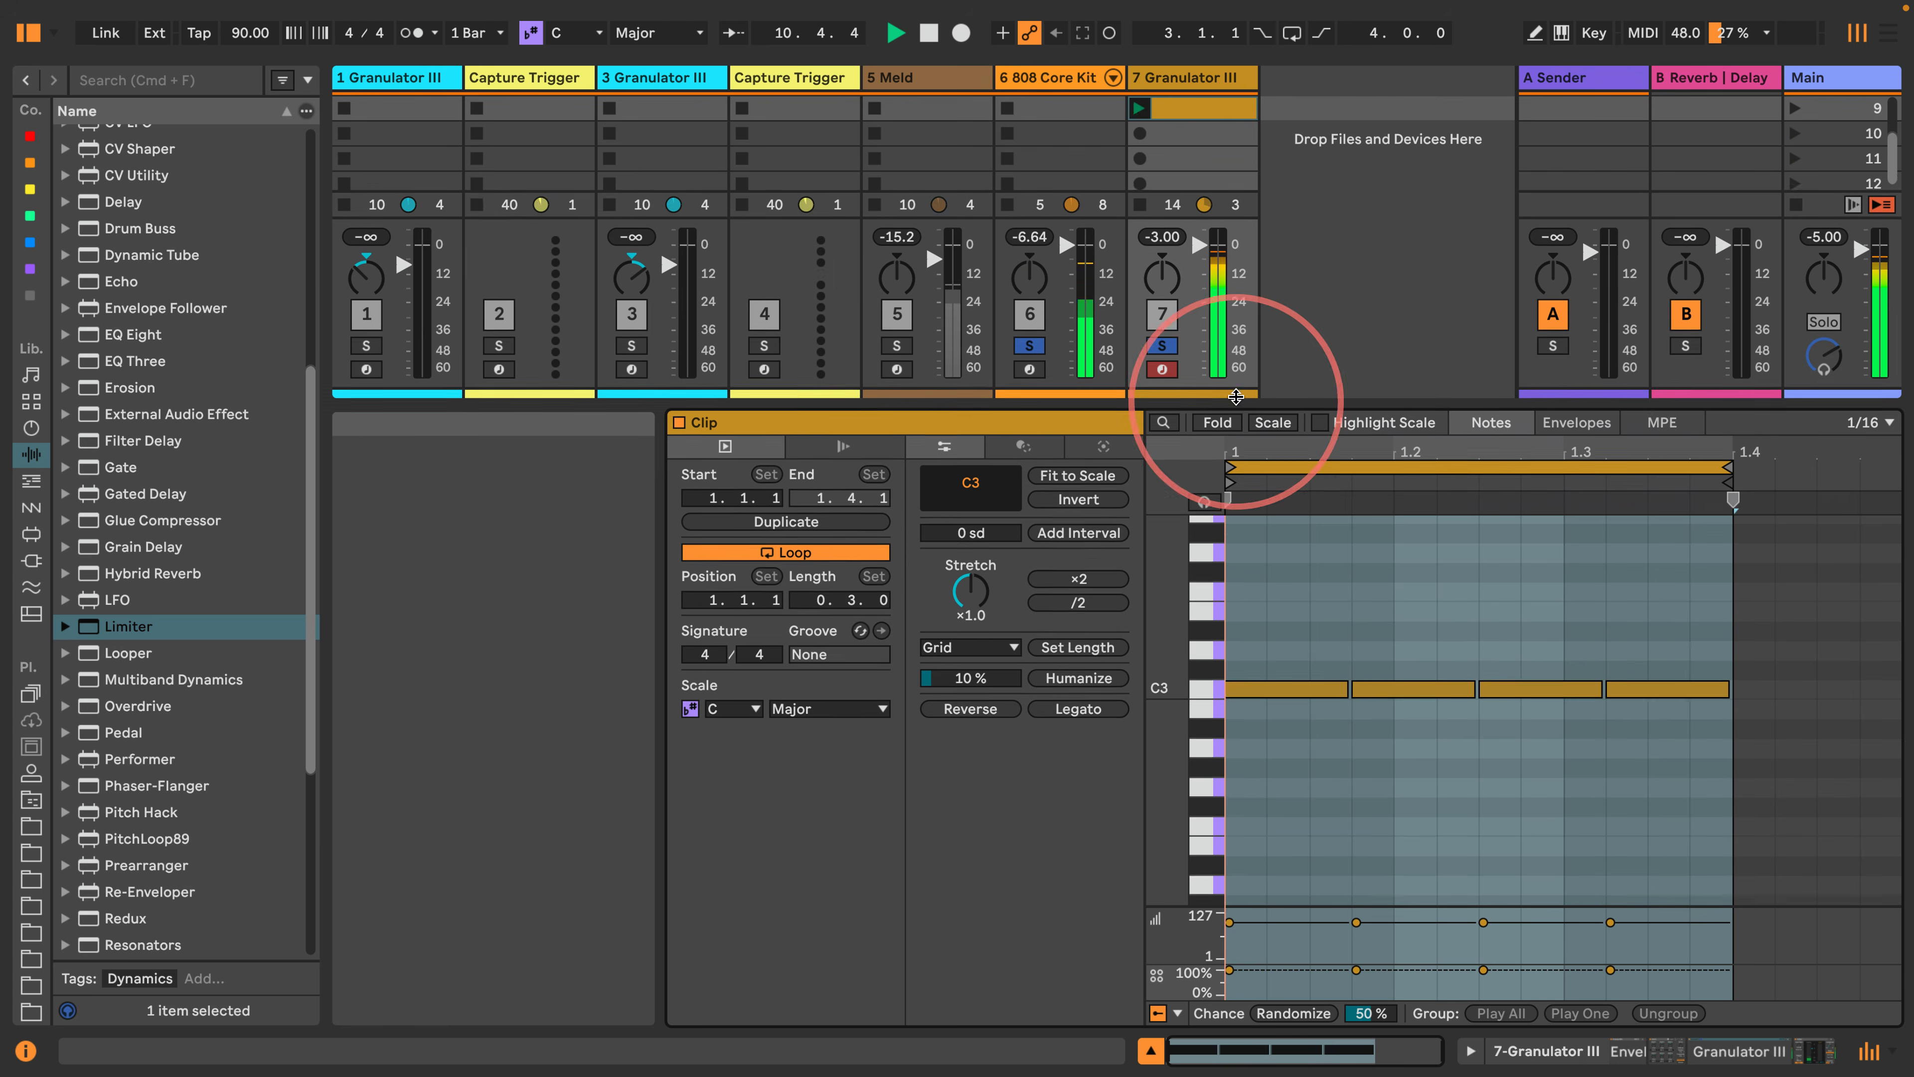
key("shift+slash")
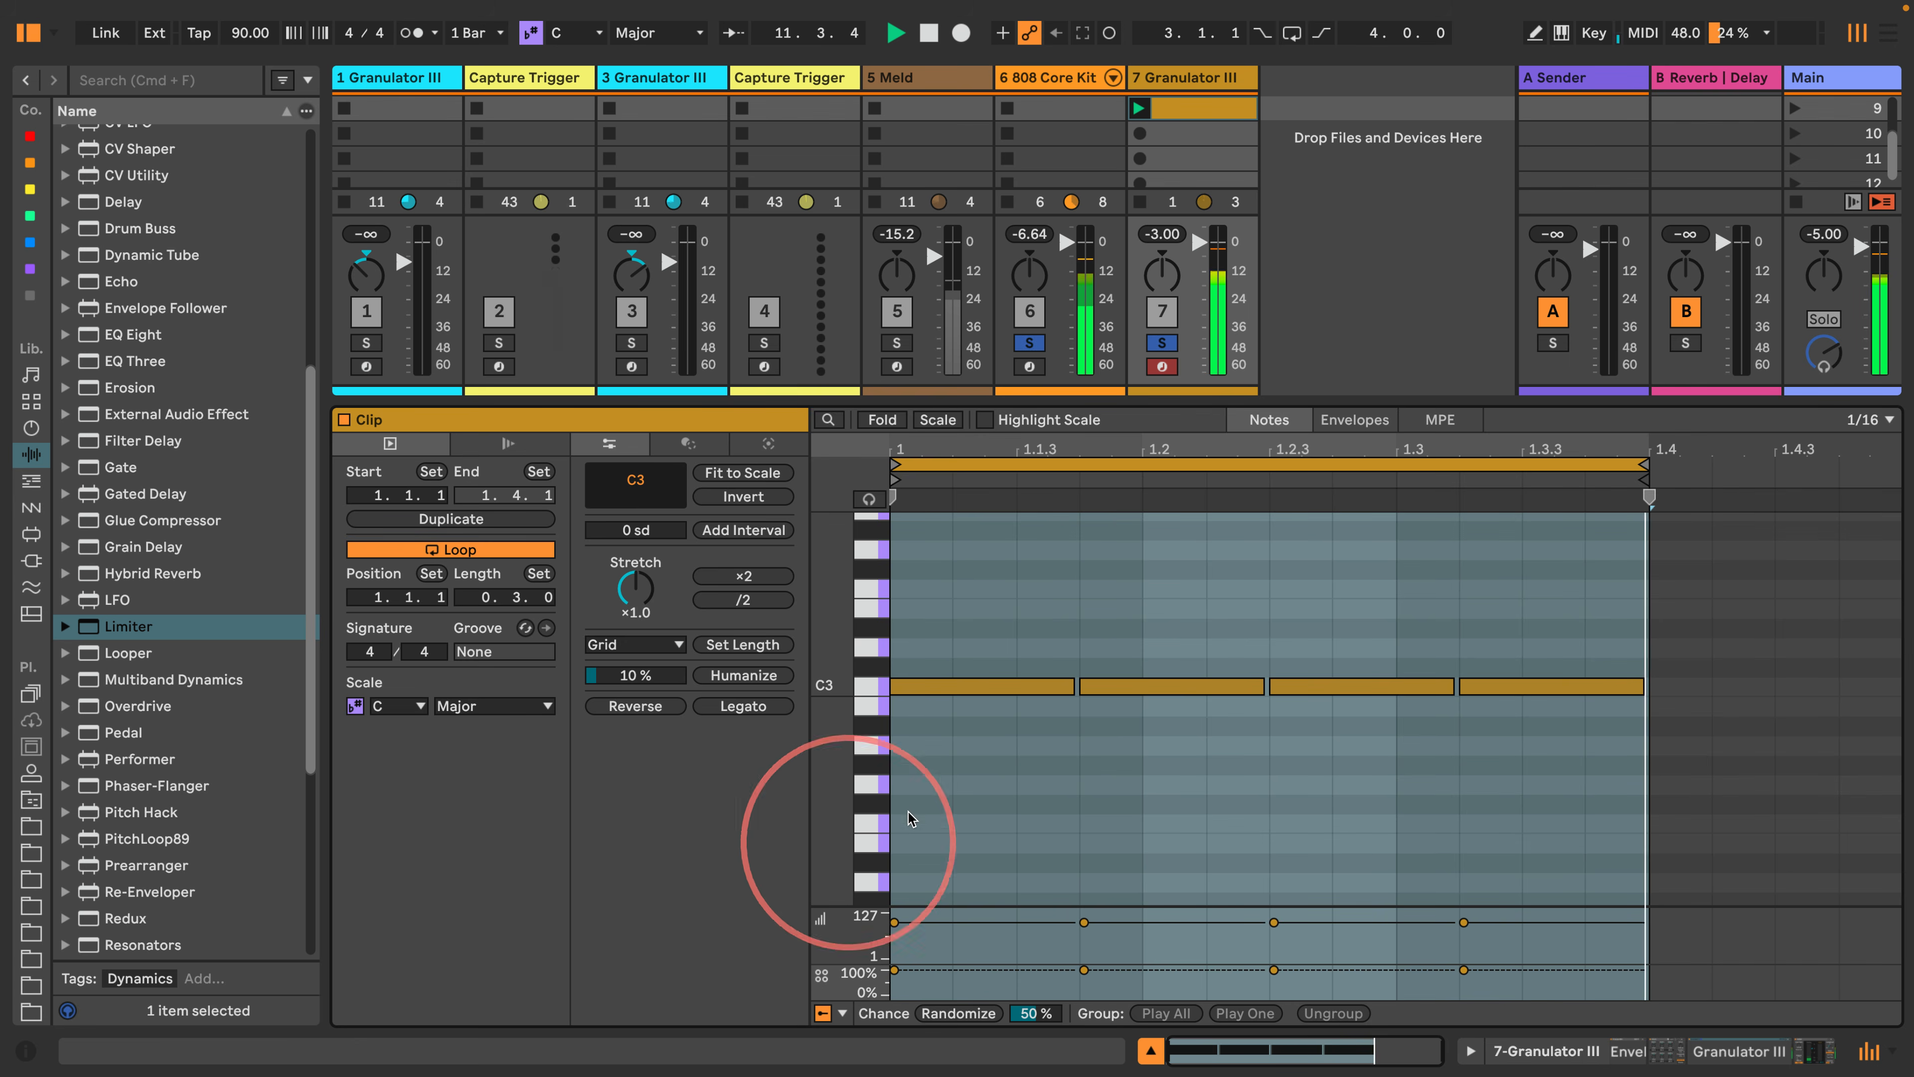
left_click_drag(1122, 774, 1558, 618)
key("Delete")
left_click_drag(1073, 685, 1150, 683)
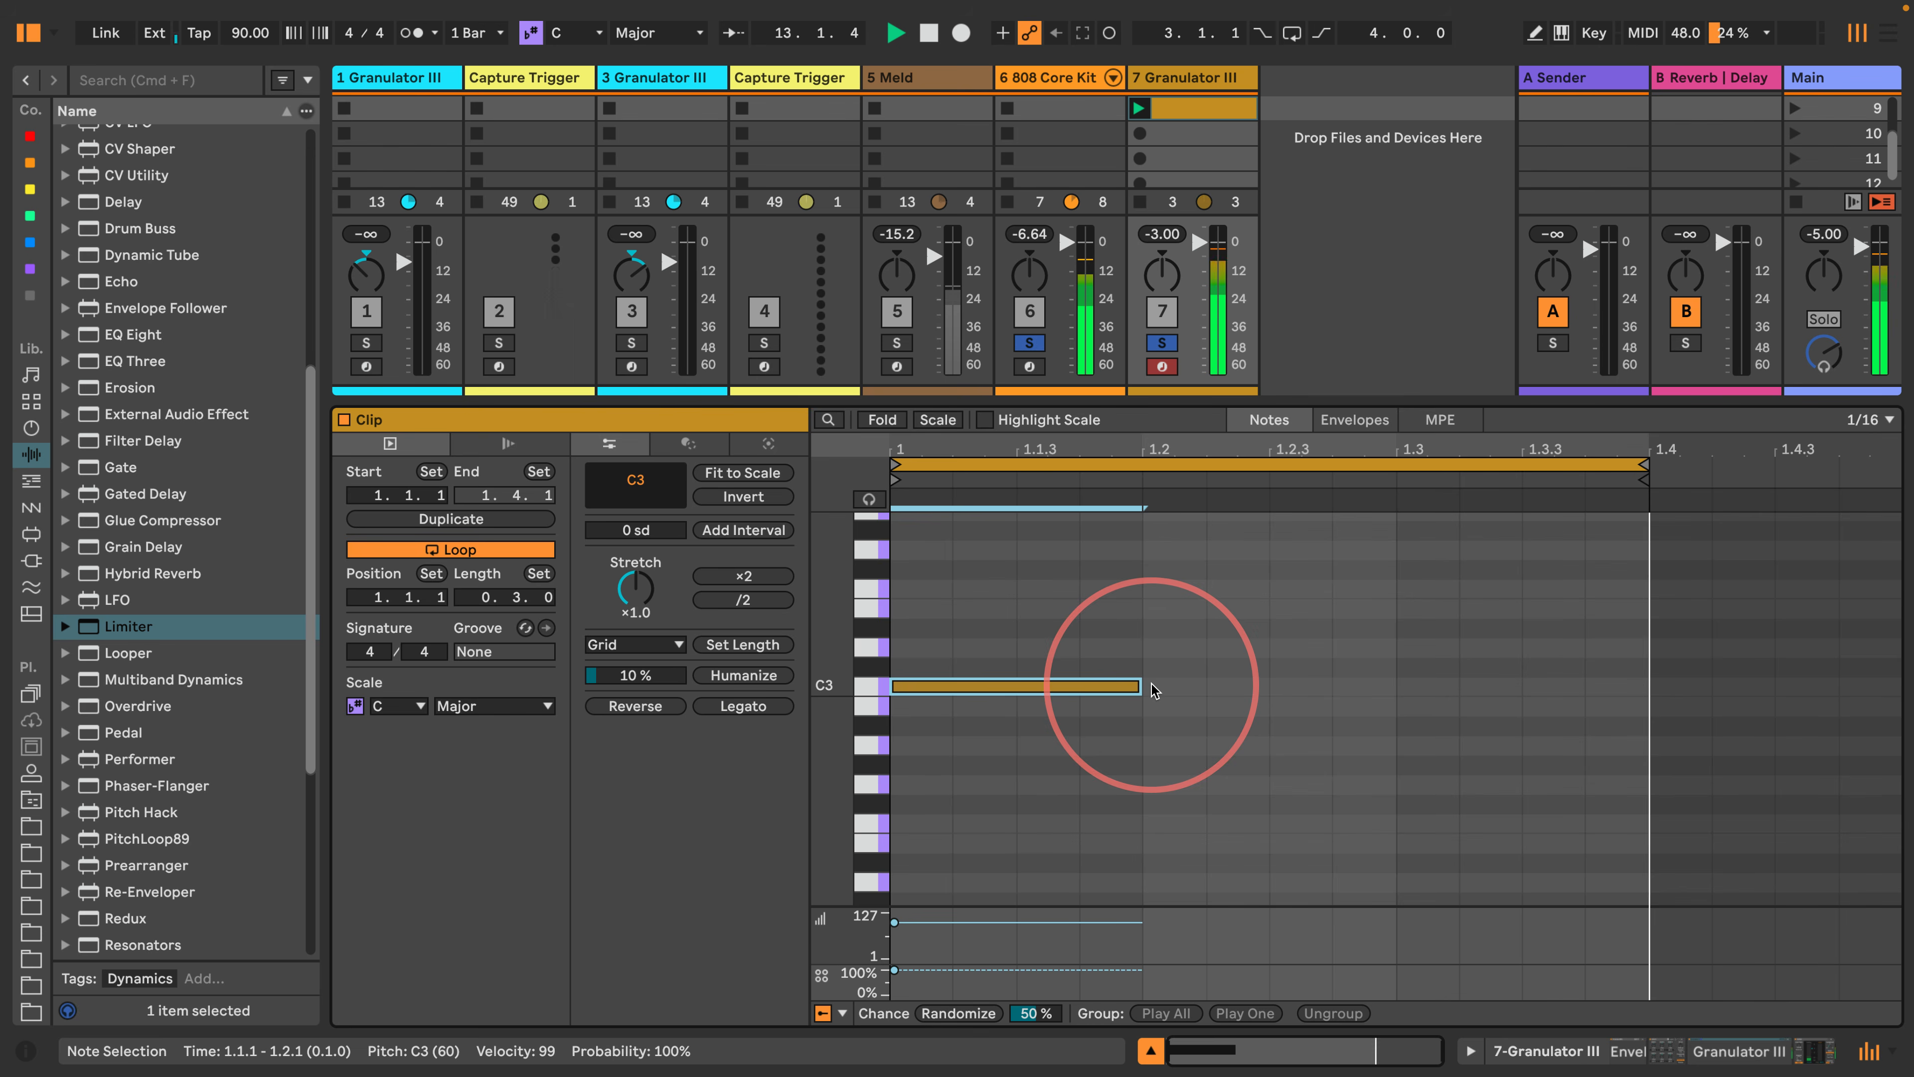
left_click(1644, 464)
left_click_drag(1644, 464, 1831, 466)
double_click(1158, 450)
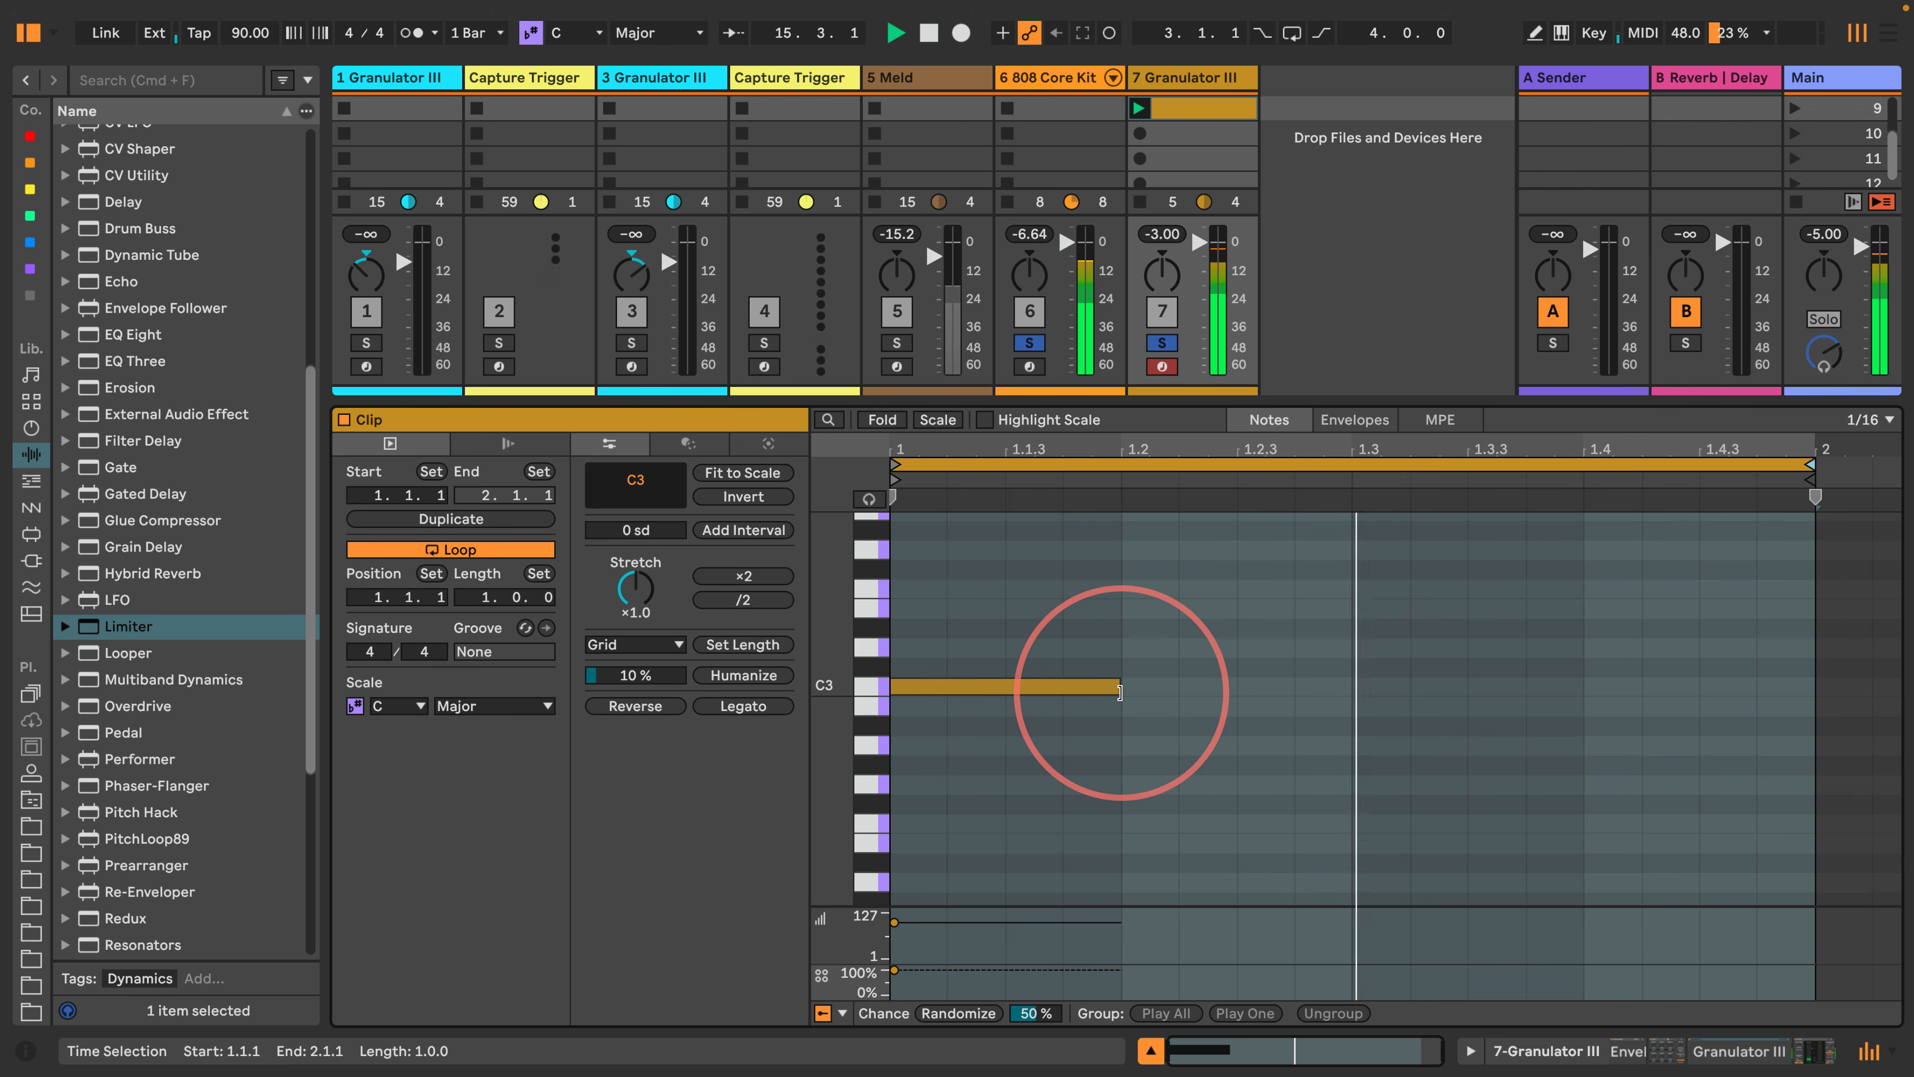
Return to track 7's devices and set Granulator III's Variation to 2.73 % with an Envelope 2 modulation of 100.
left_click(1469, 1050)
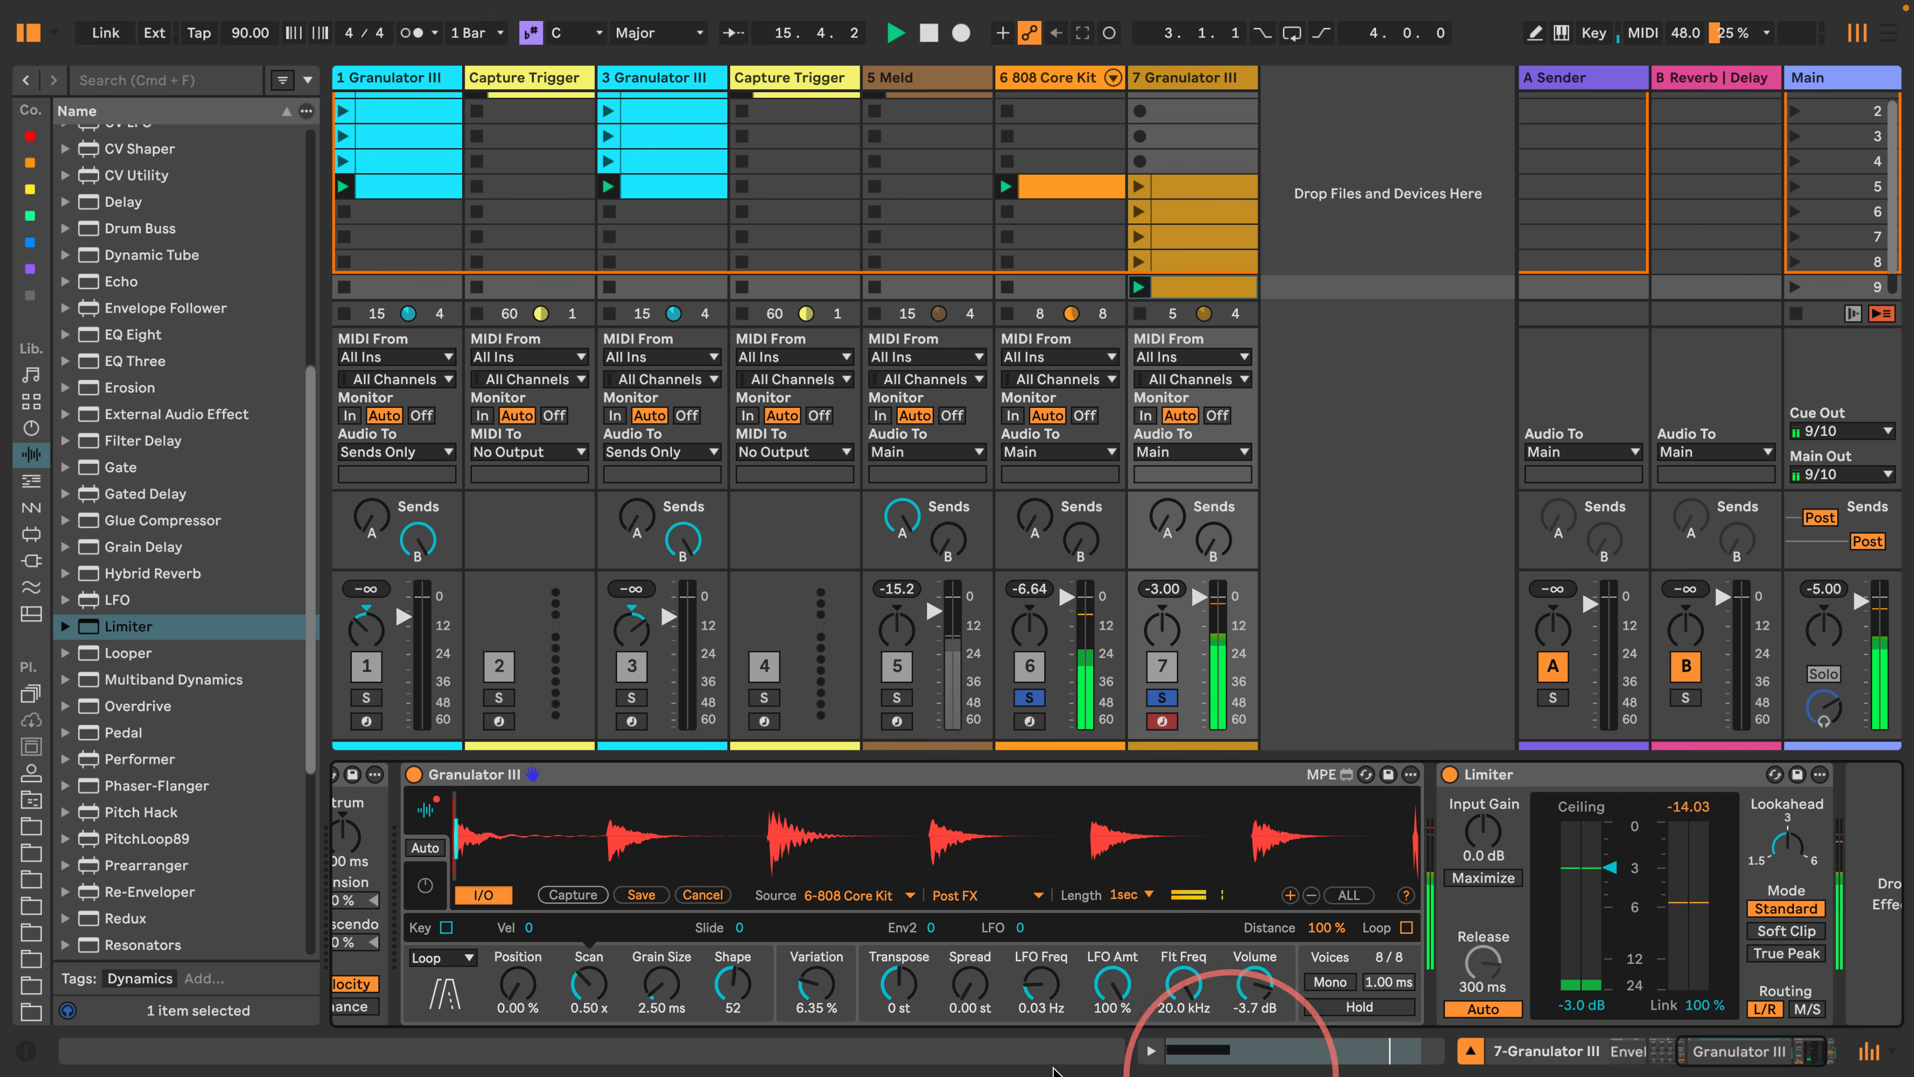
left_click(426, 888)
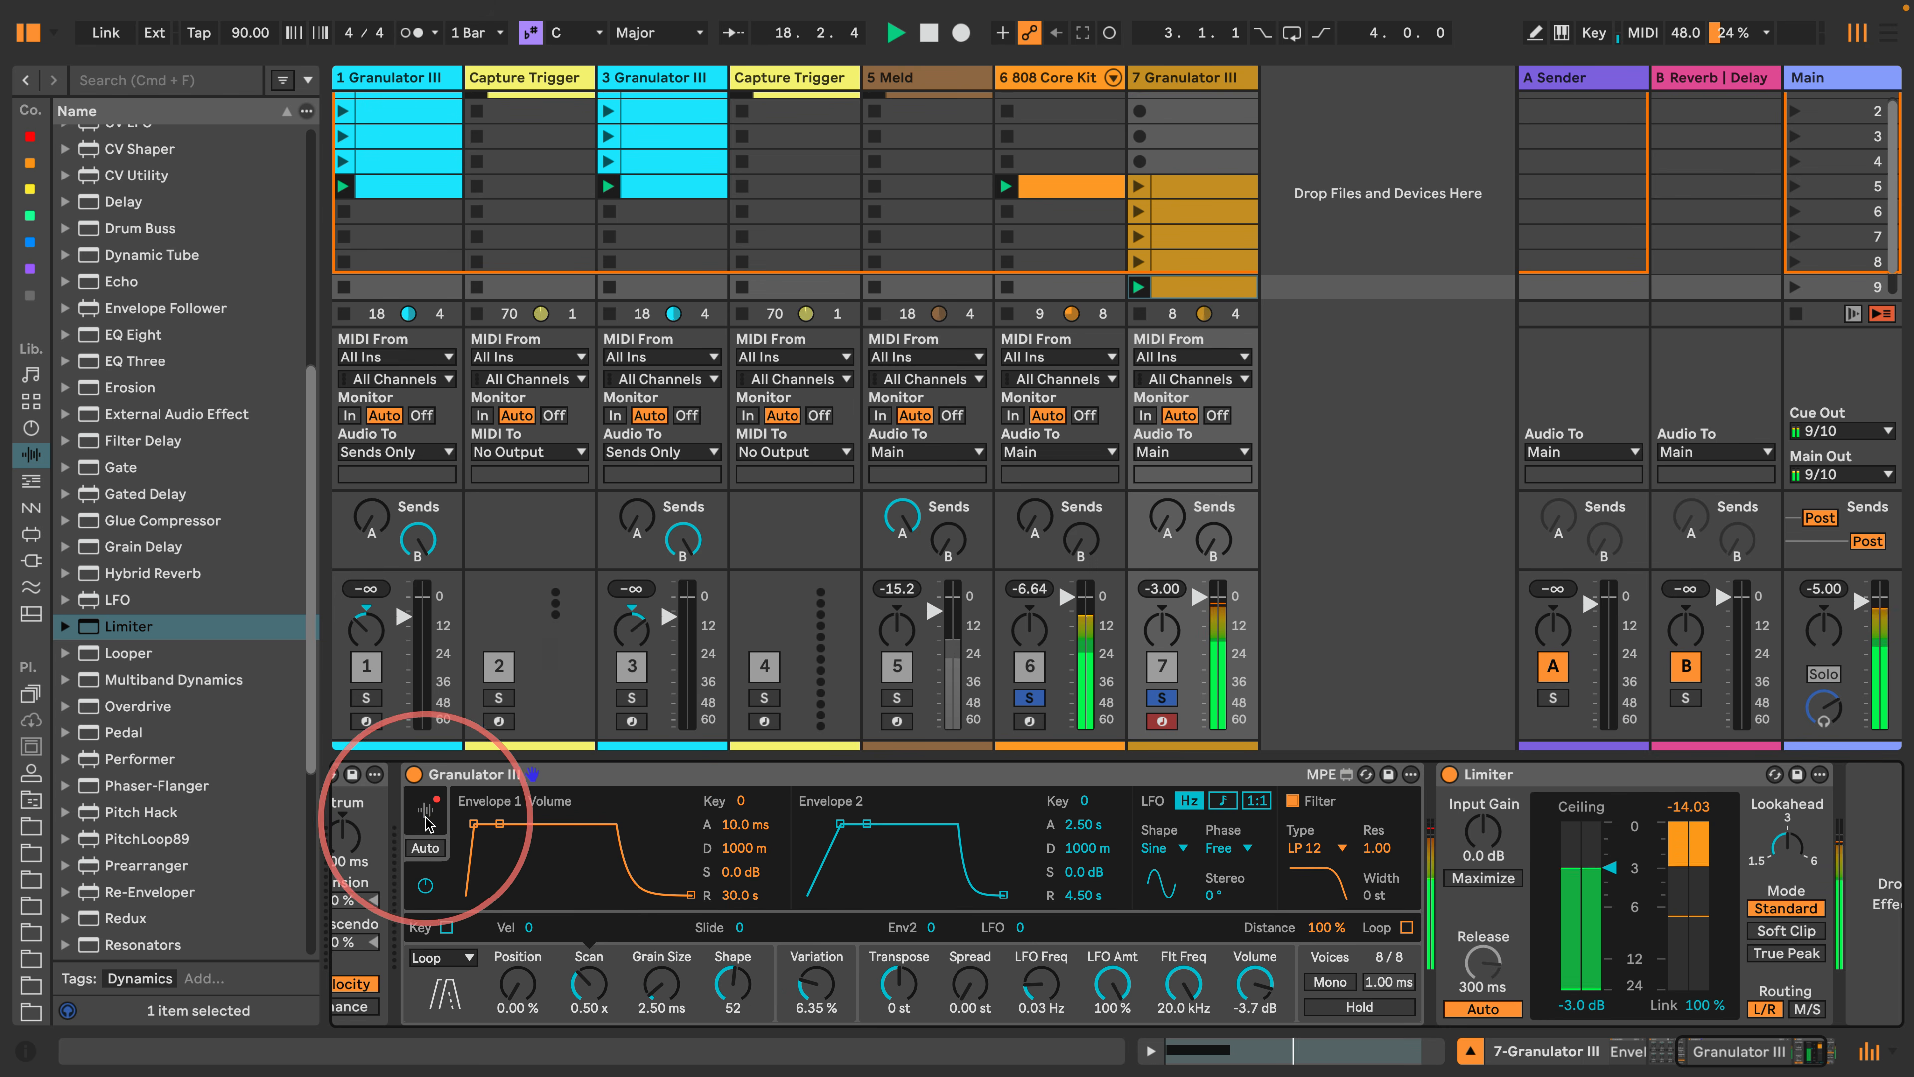
left_click(425, 885)
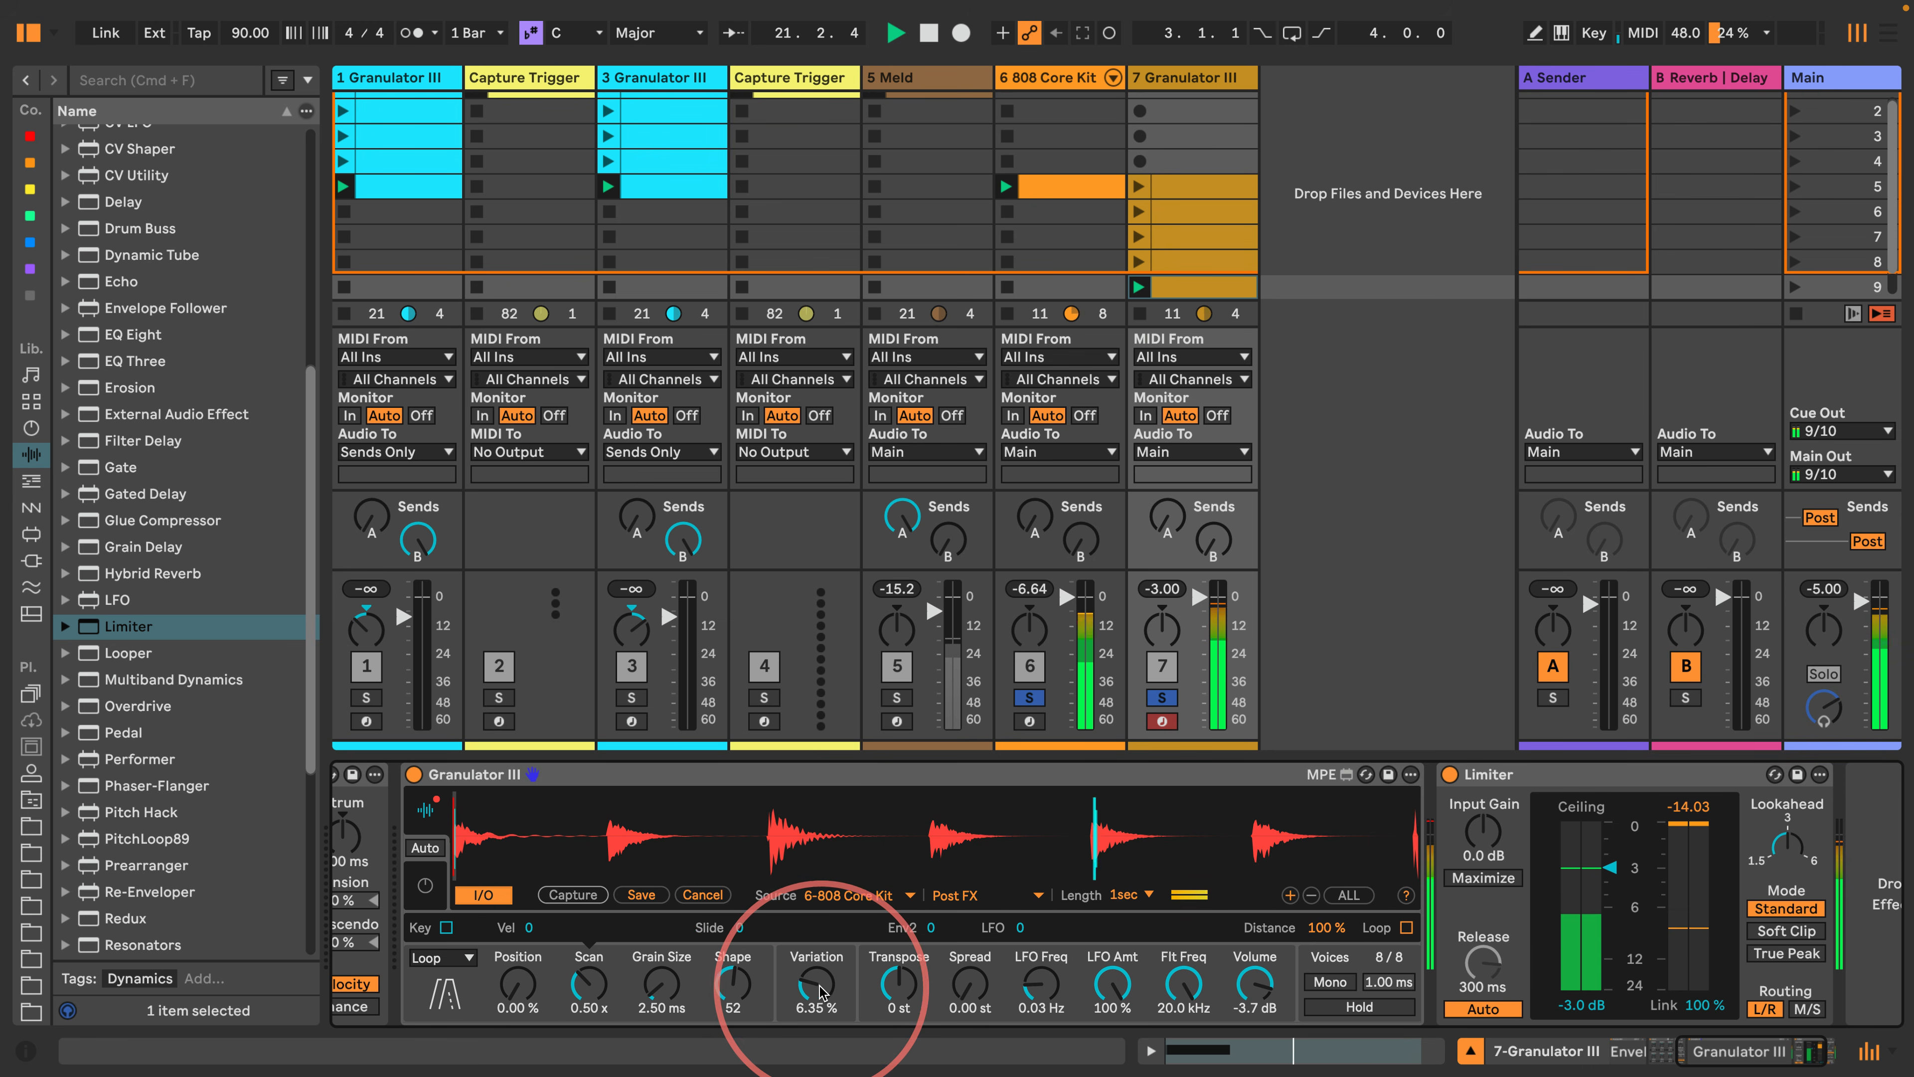
mouse_move(810, 982)
left_mouse_down()
mouse_move(804, 1041)
mouse_move(793, 972)
mouse_move(812, 993)
left_mouse_up()
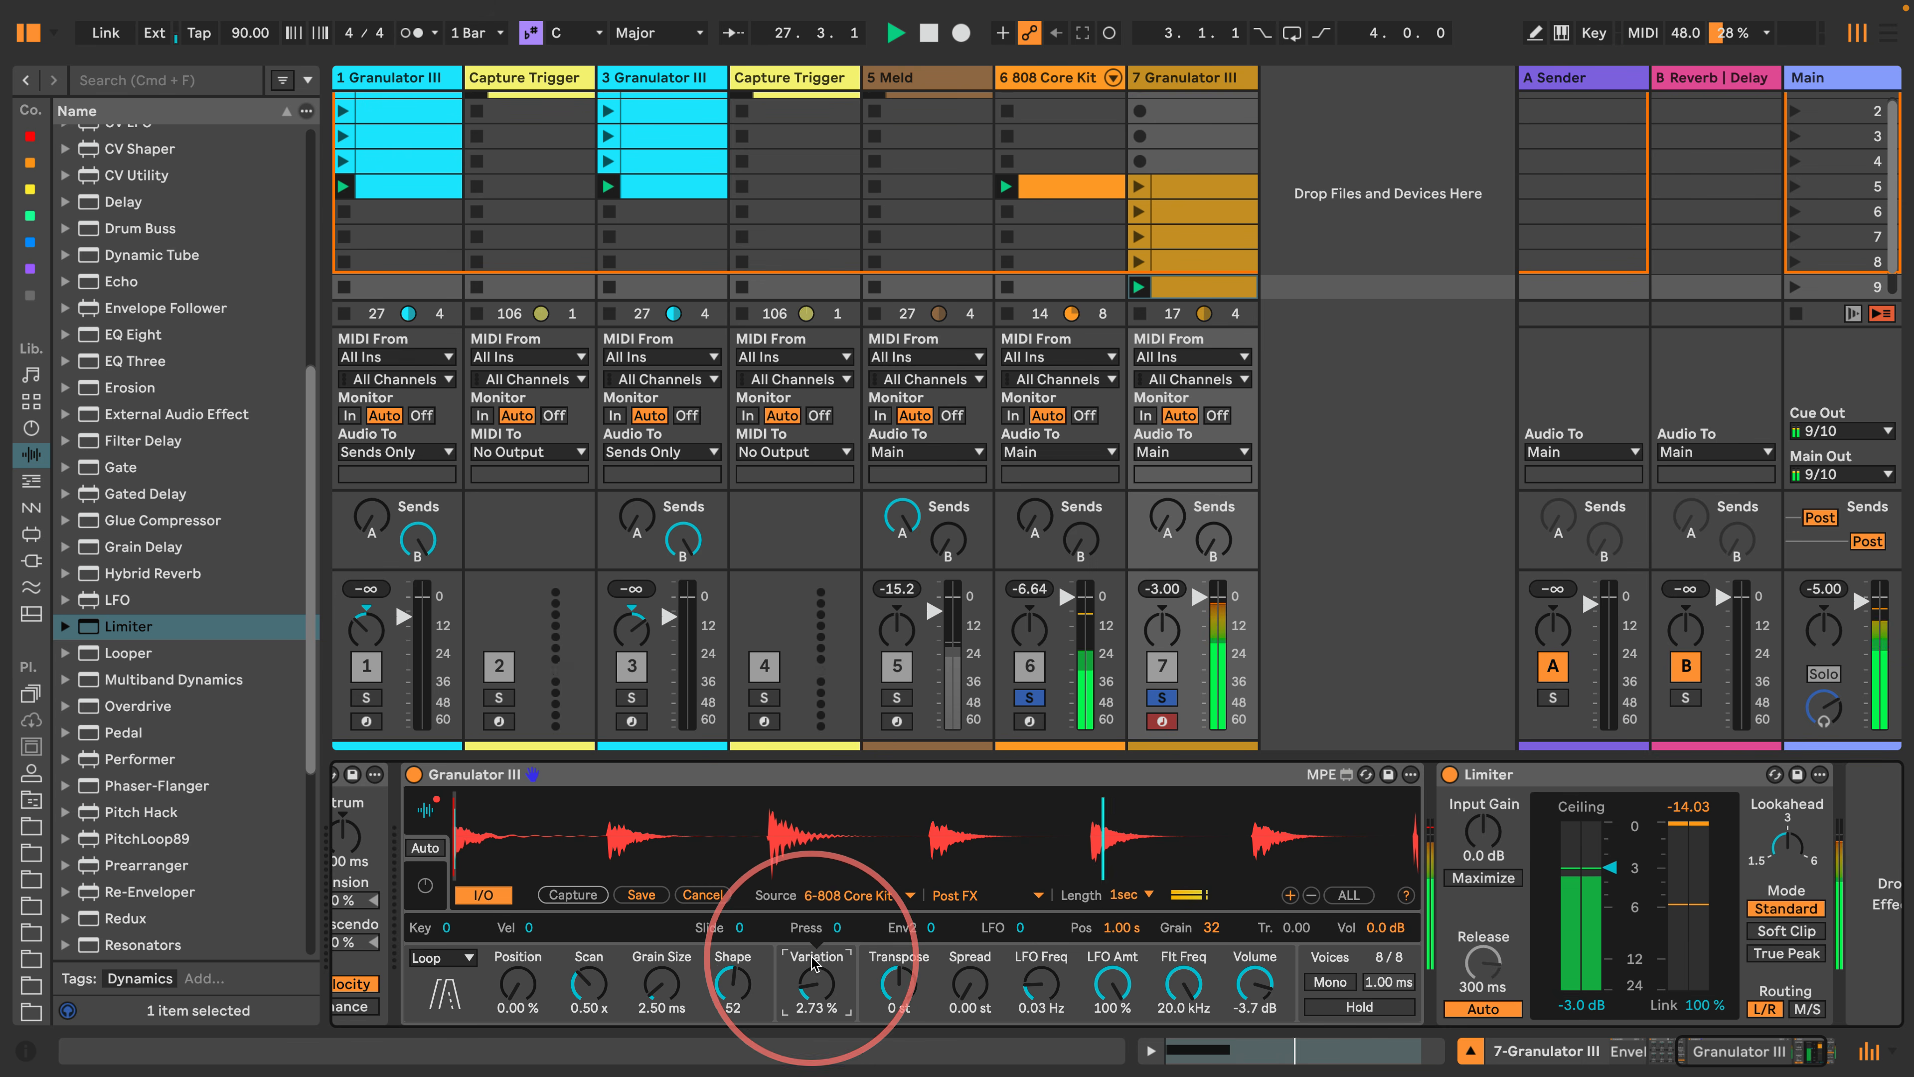
left_click_drag(934, 929, 914, 864)
Shape Granulator III's Envelope 2 with a 3.88 s attack, 39.2 s decay and -inf dB sustain, and return to the waveform display.
left_click(425, 810)
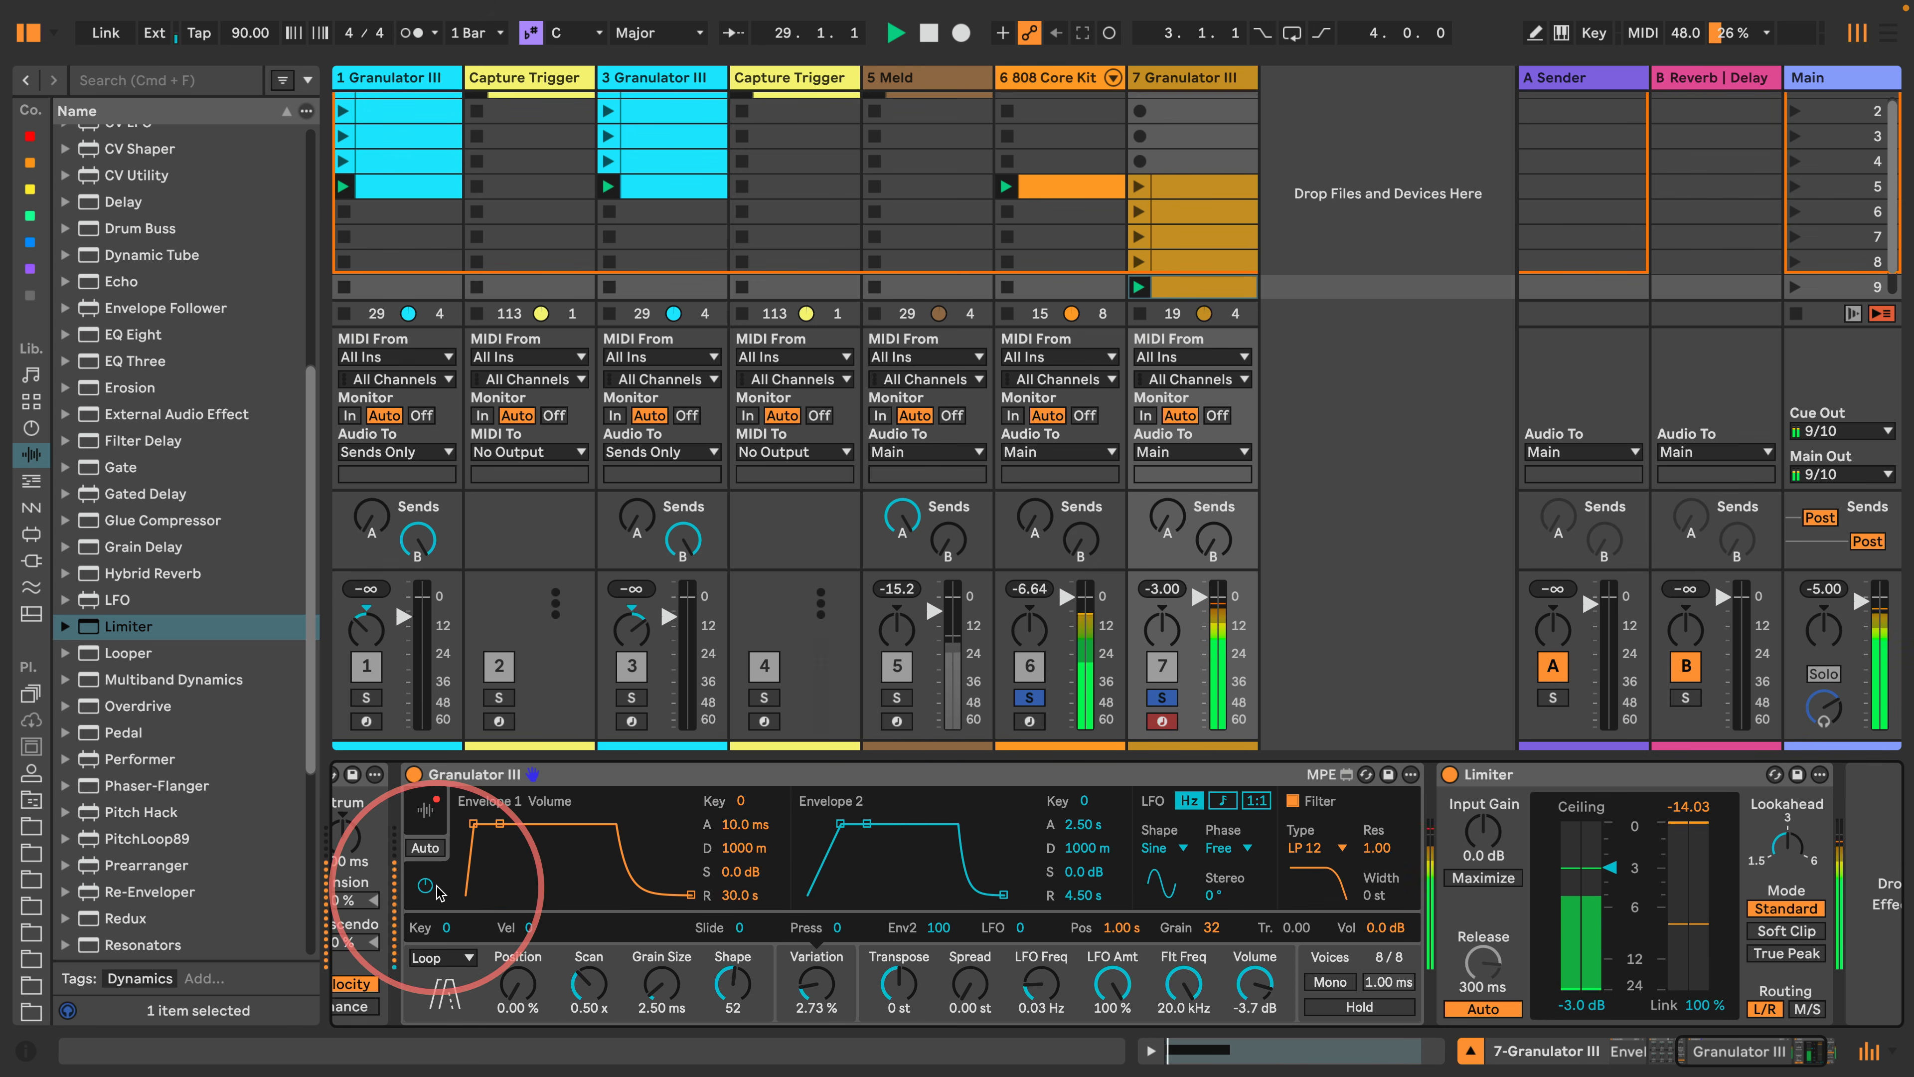
left_click_drag(841, 823, 903, 929)
left_click_drag(864, 823, 840, 824)
left_click_drag(882, 896, 870, 904)
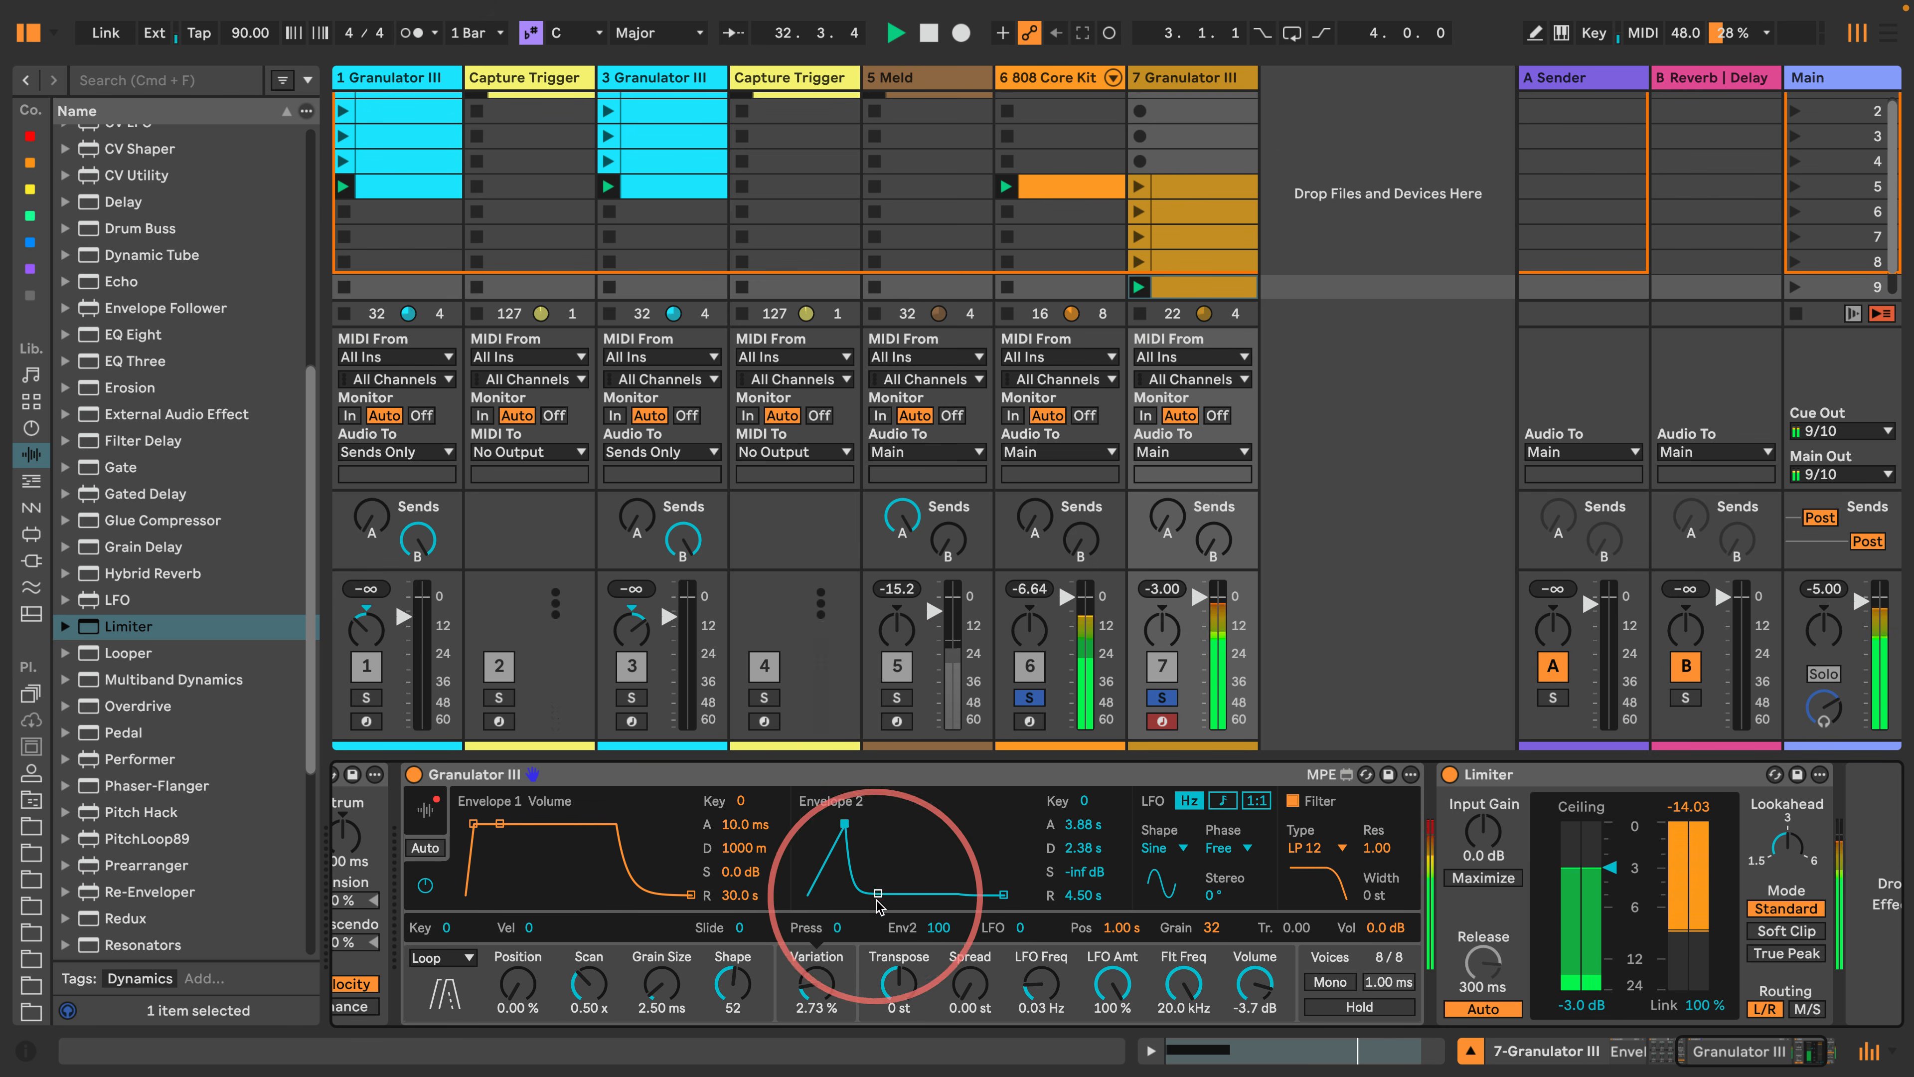
left_click_drag(877, 894, 896, 893)
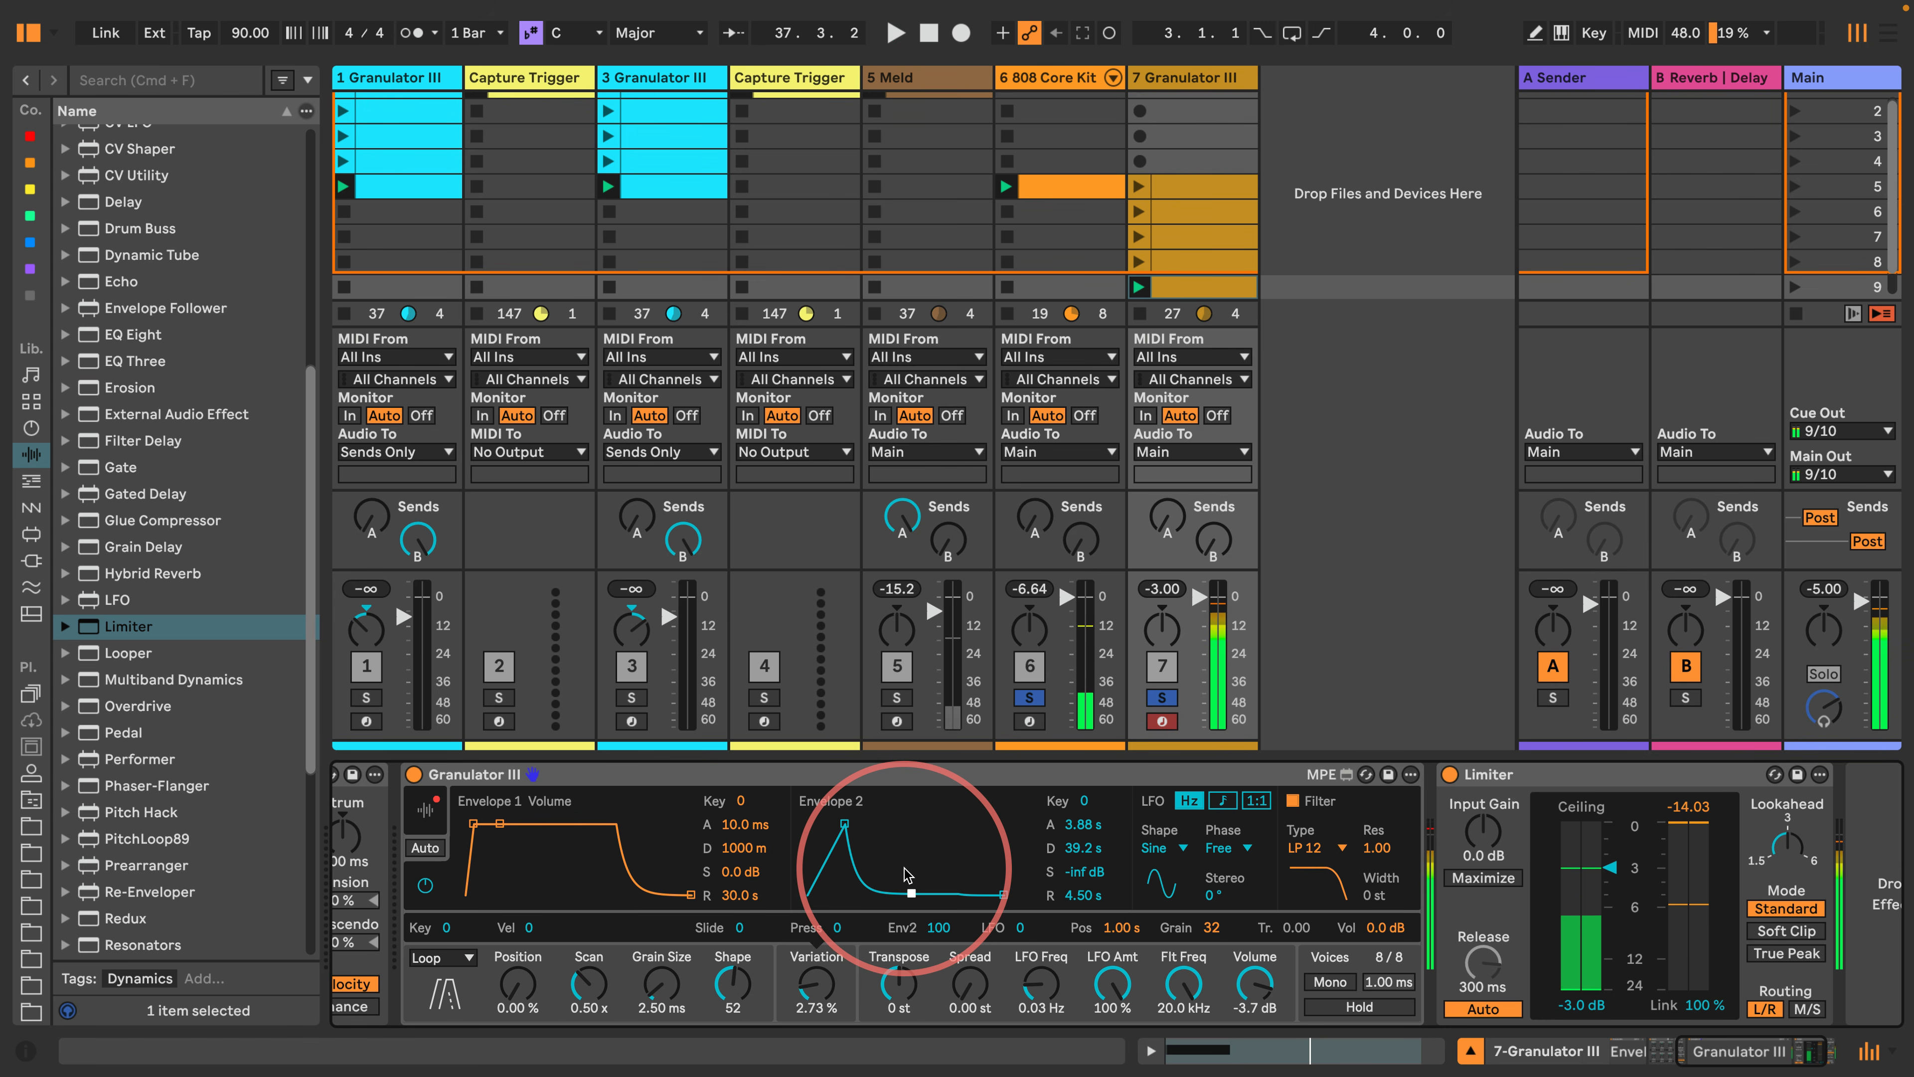
left_click(426, 813)
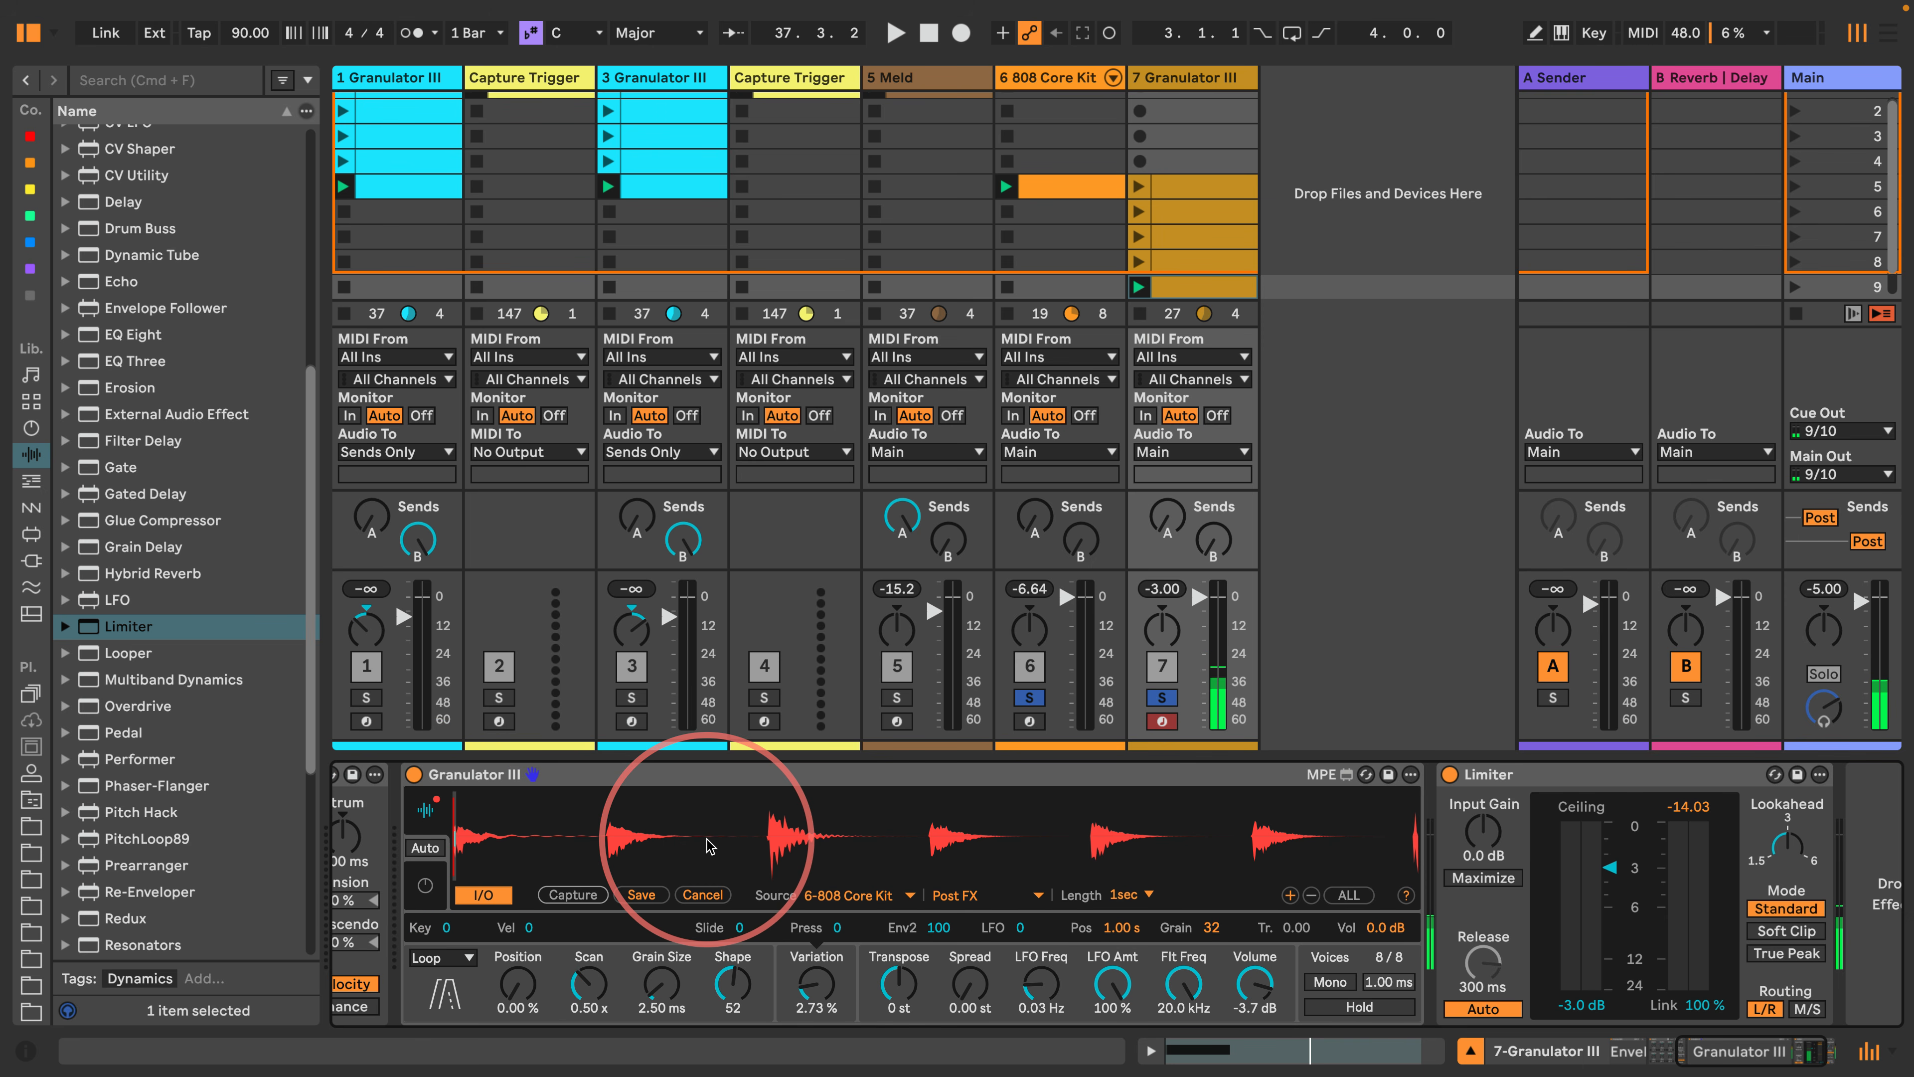
Restart playback, launch track 7's scene 7 clip, and set the release of Granulator III's Envelope 1 to 490 ms.
key("space")
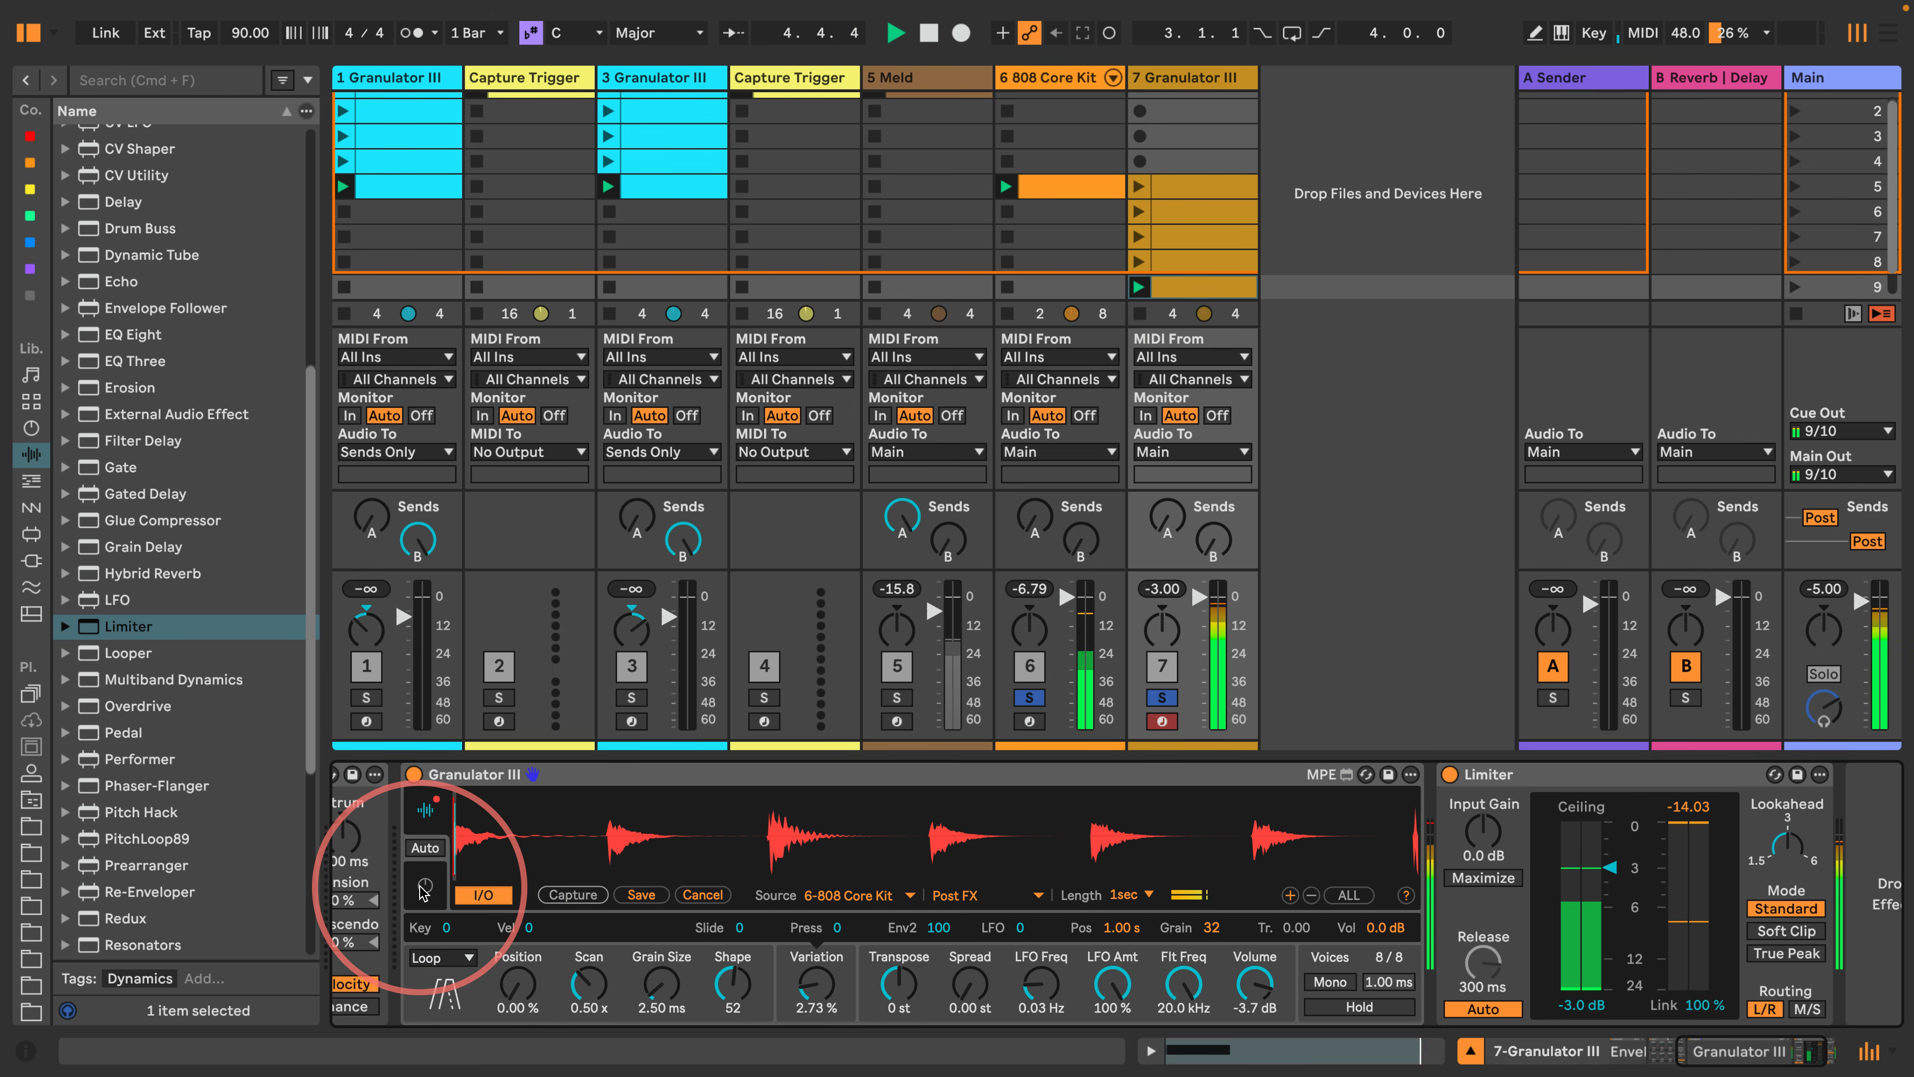
left_click(1139, 237)
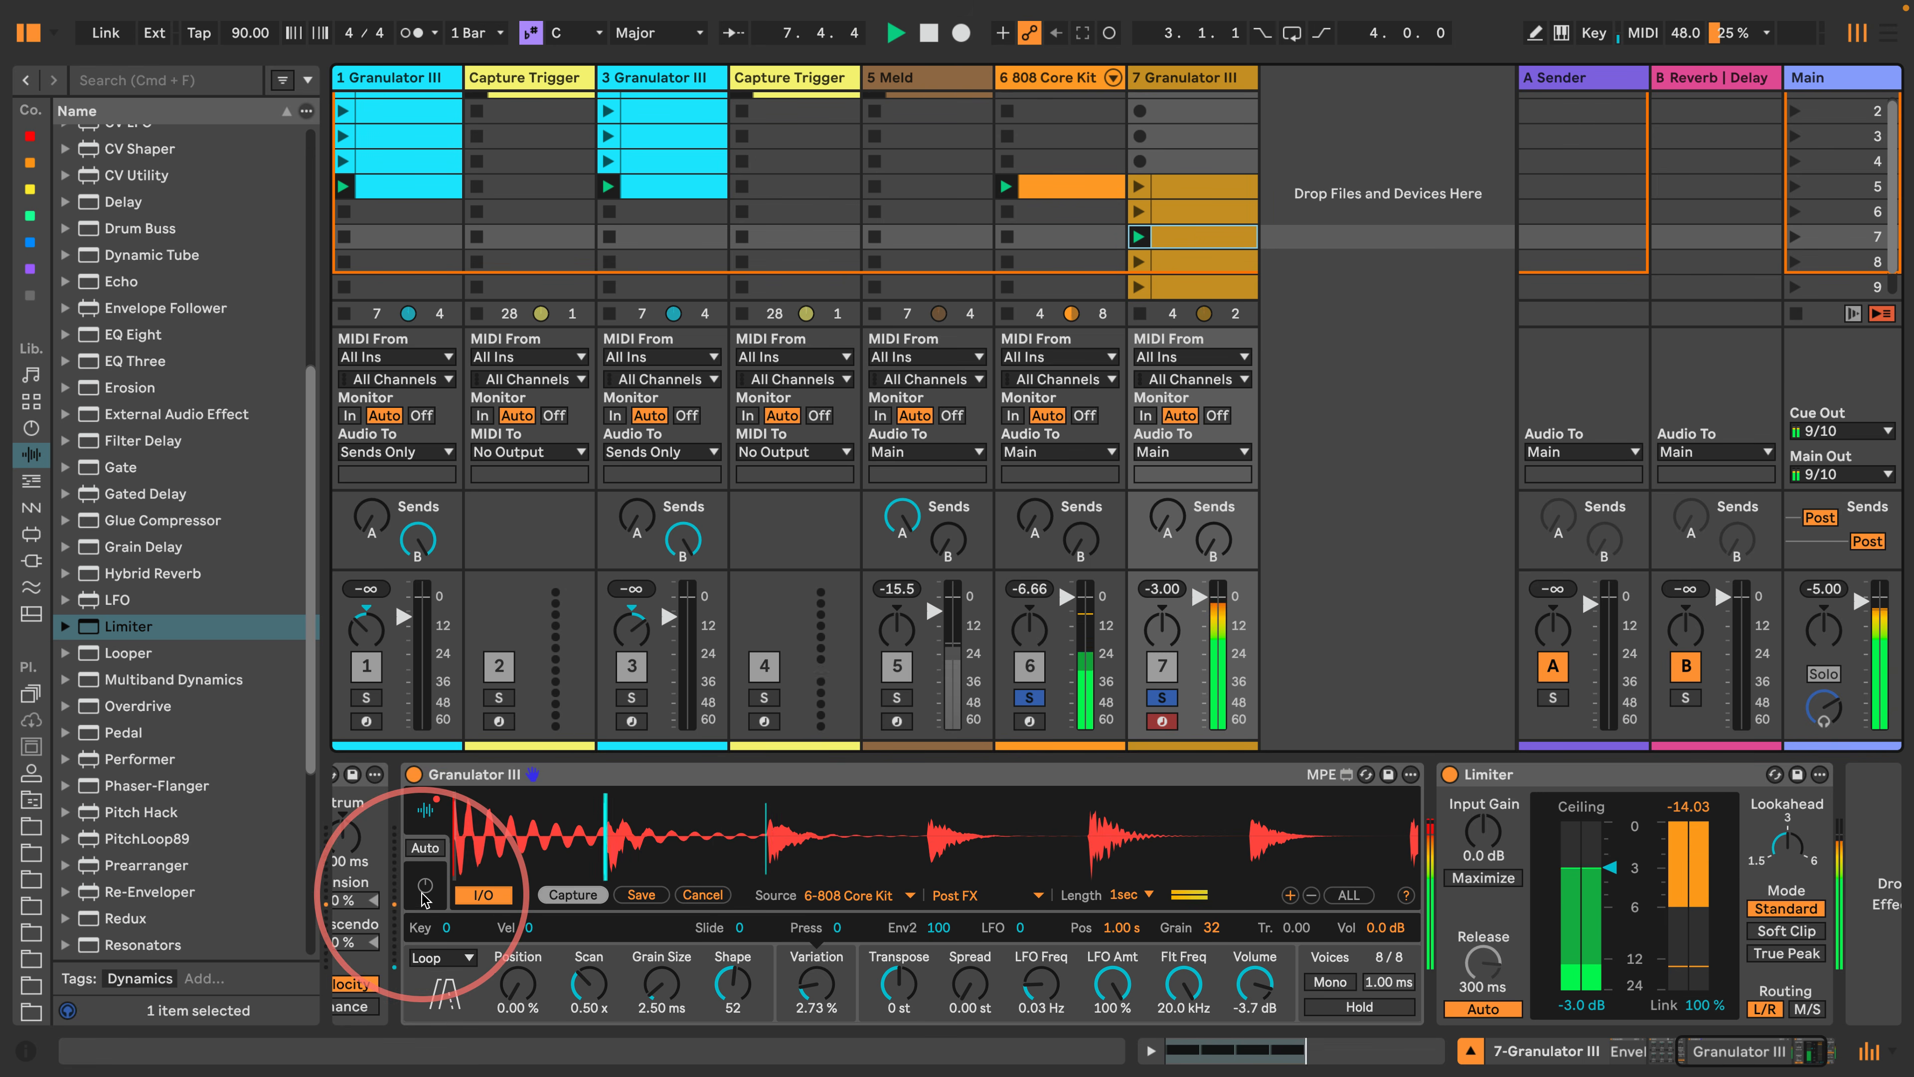
left_click(425, 810)
left_click_drag(745, 899, 708, 988)
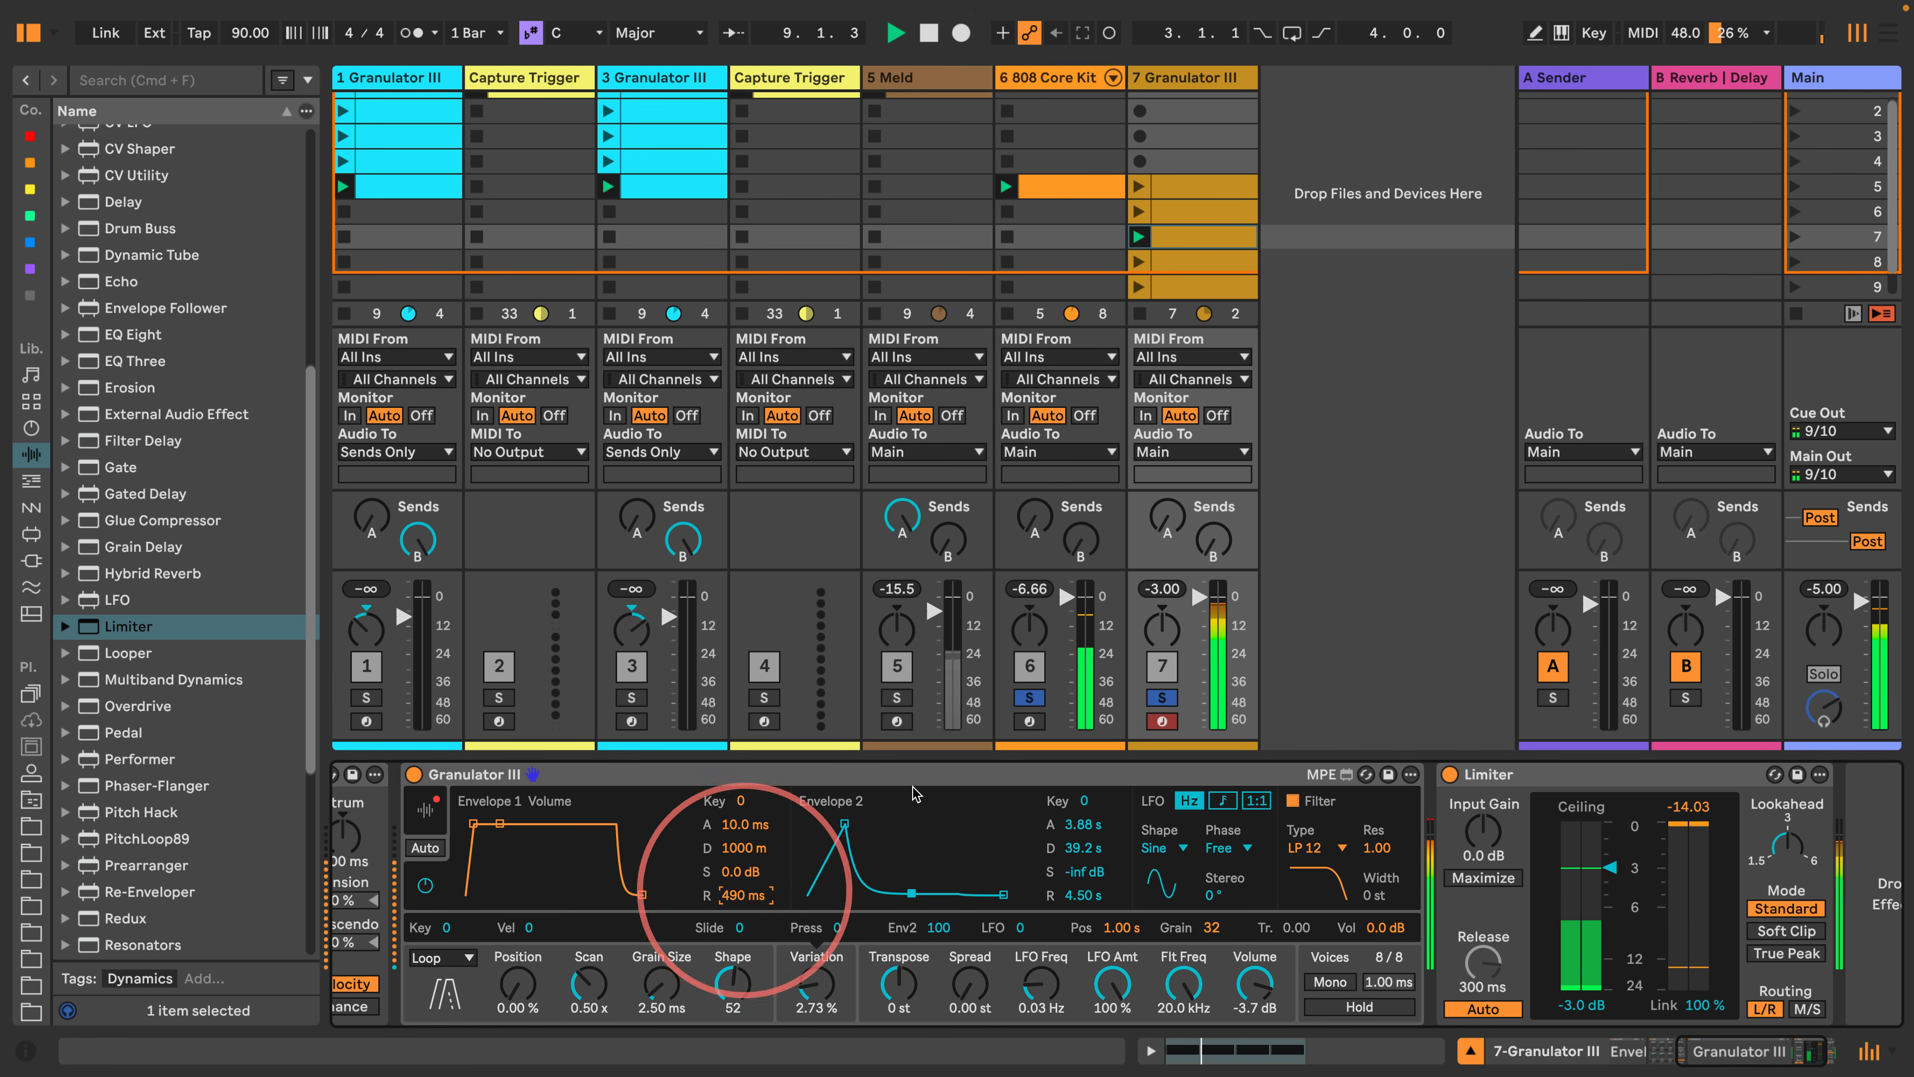
Clear the solo on tracks 6 and 7, launch track 7's scene 8 clip, and set Envelope 1's release to 7.51 s.
left_click(1030, 698)
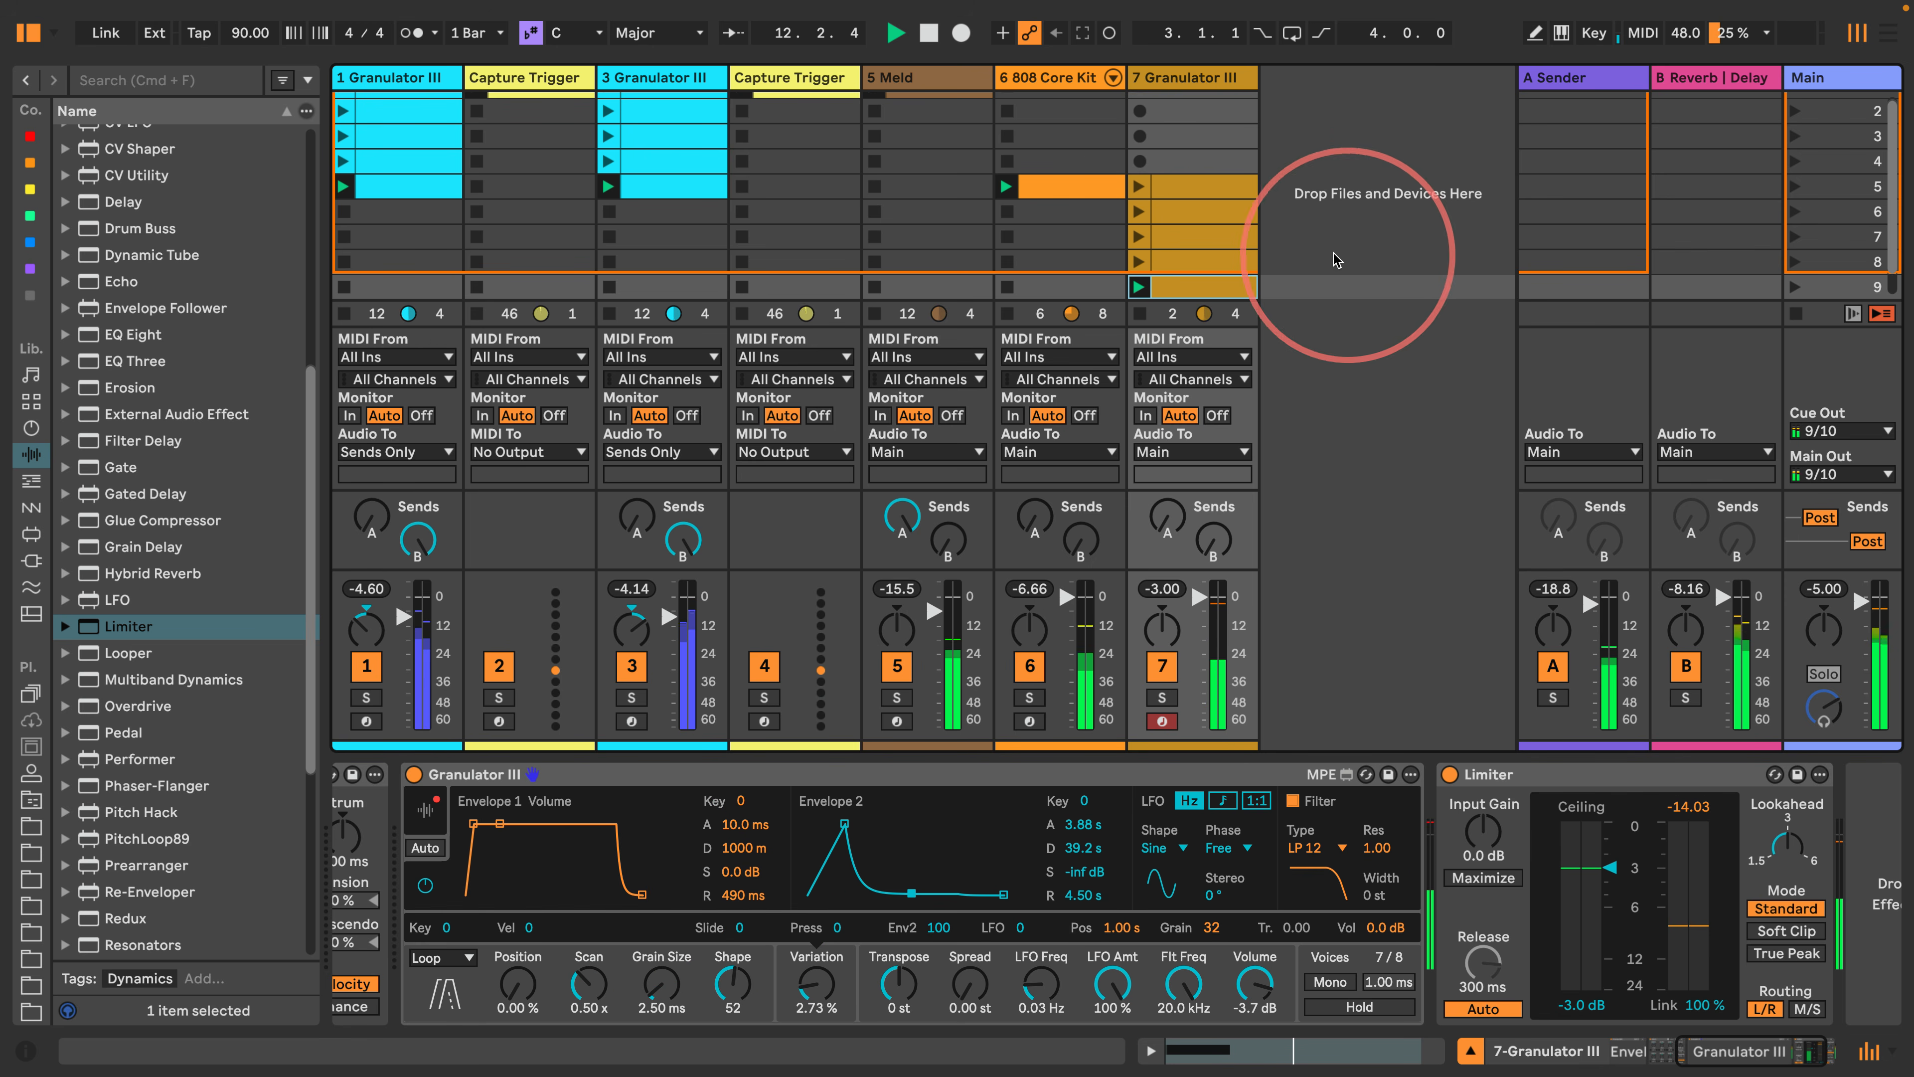
left_click(1172, 264)
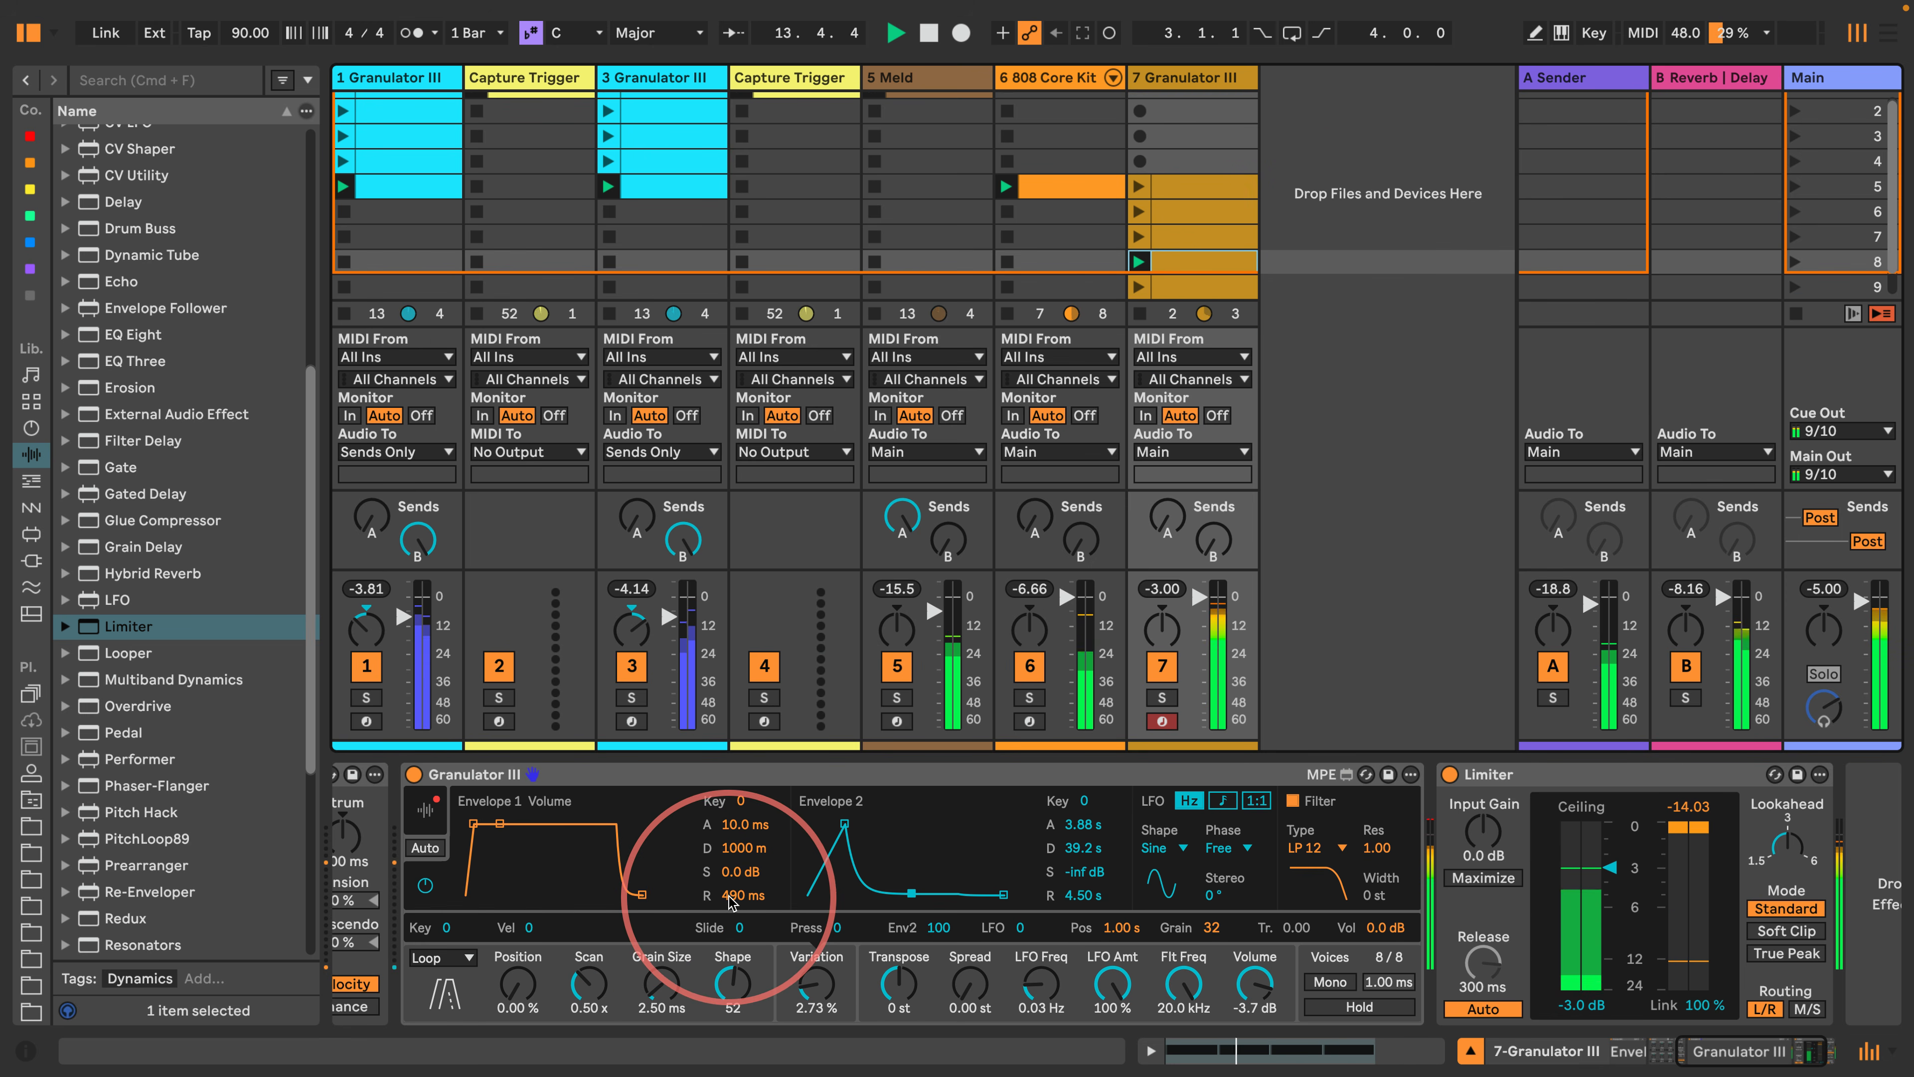
left_click_drag(733, 896, 713, 844)
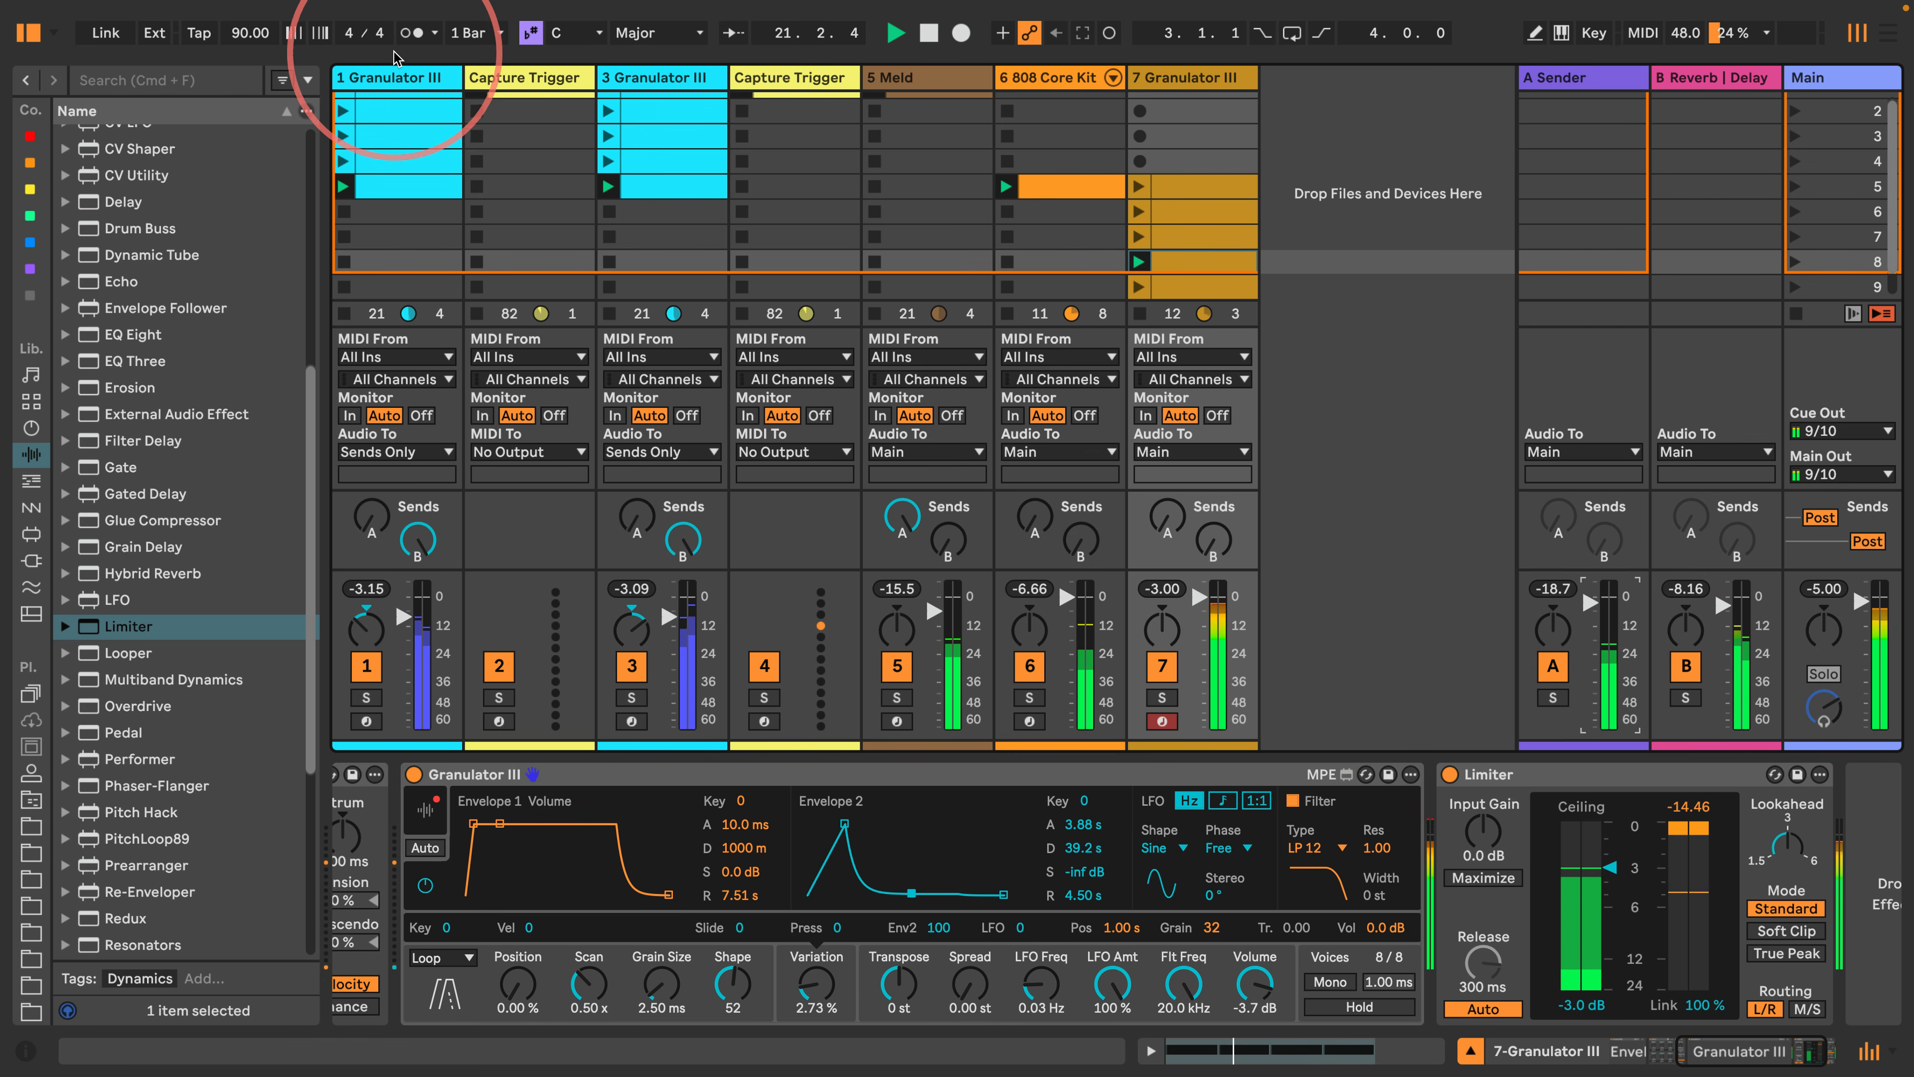
Change the capture point from Post Mixer to Post FX in the Granulator III devices on tracks 1 and 3.
left_click(396, 78)
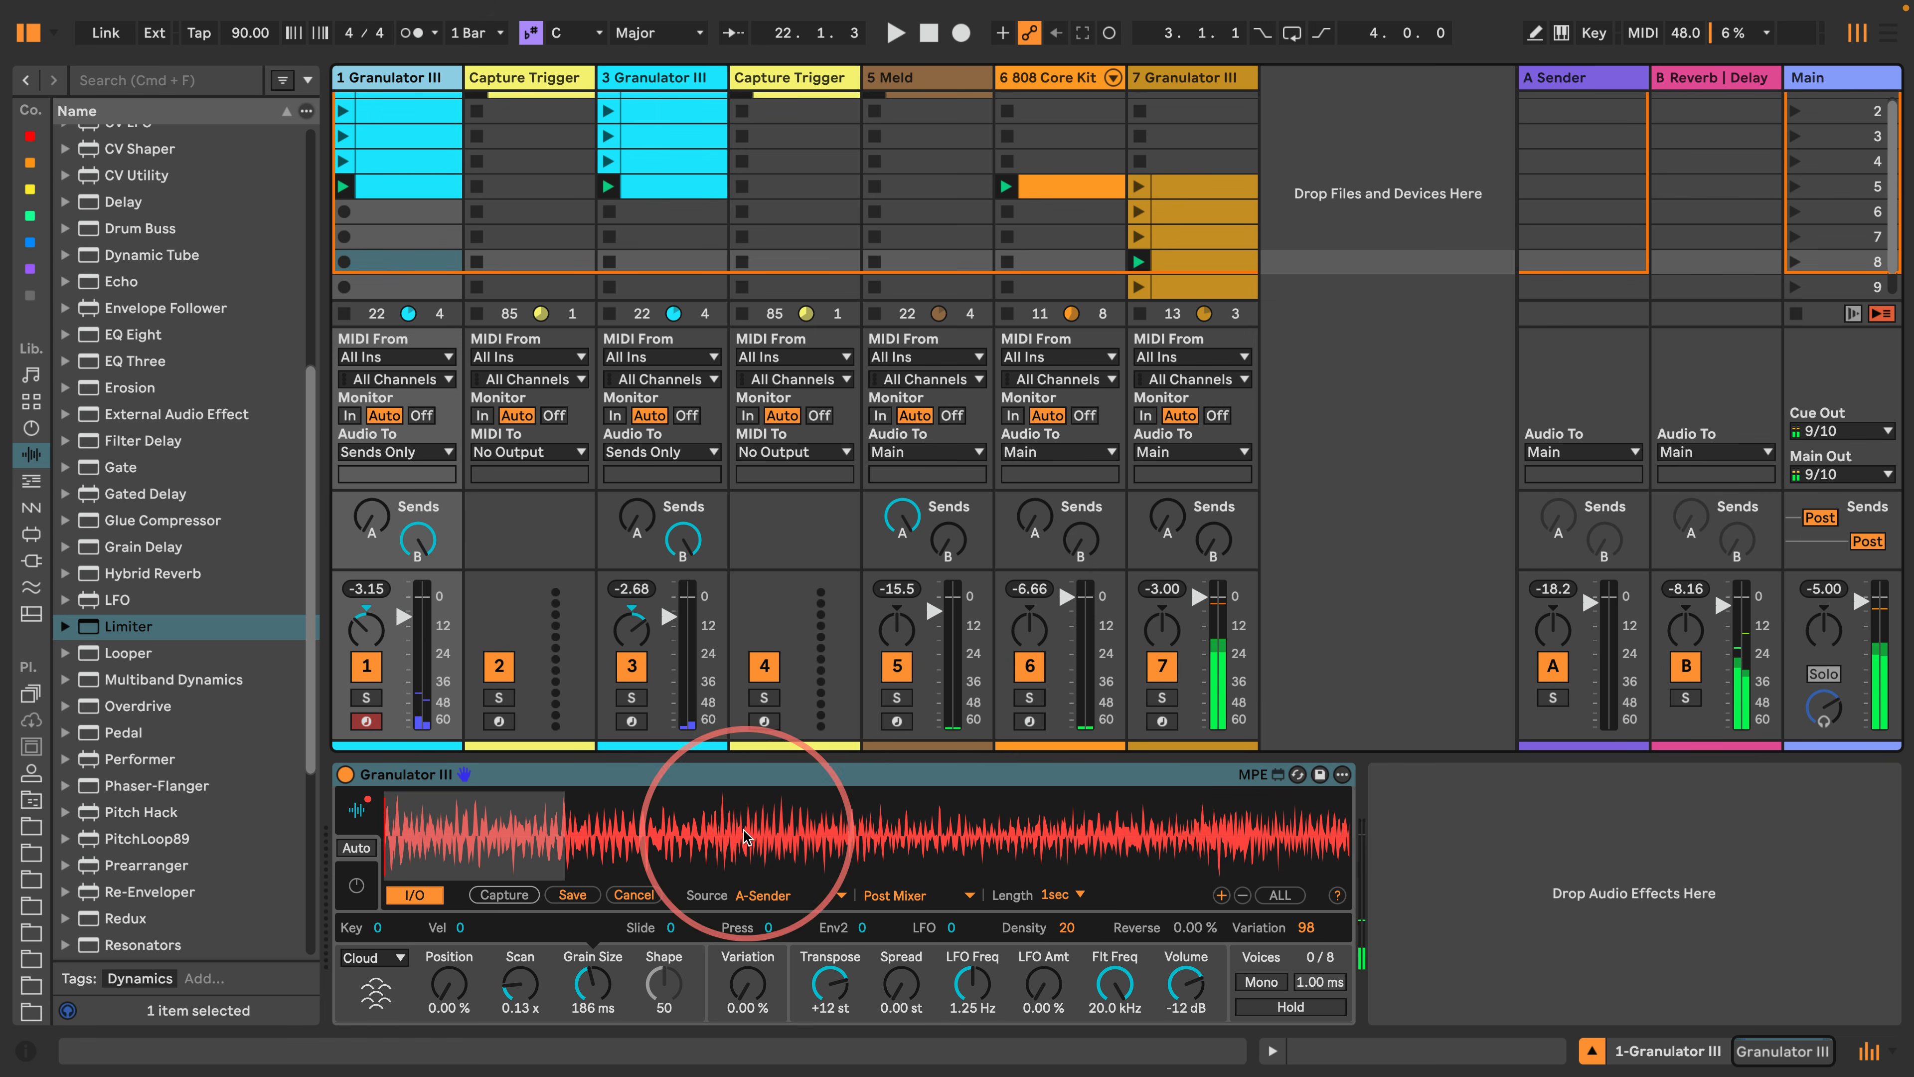
left_click(904, 897)
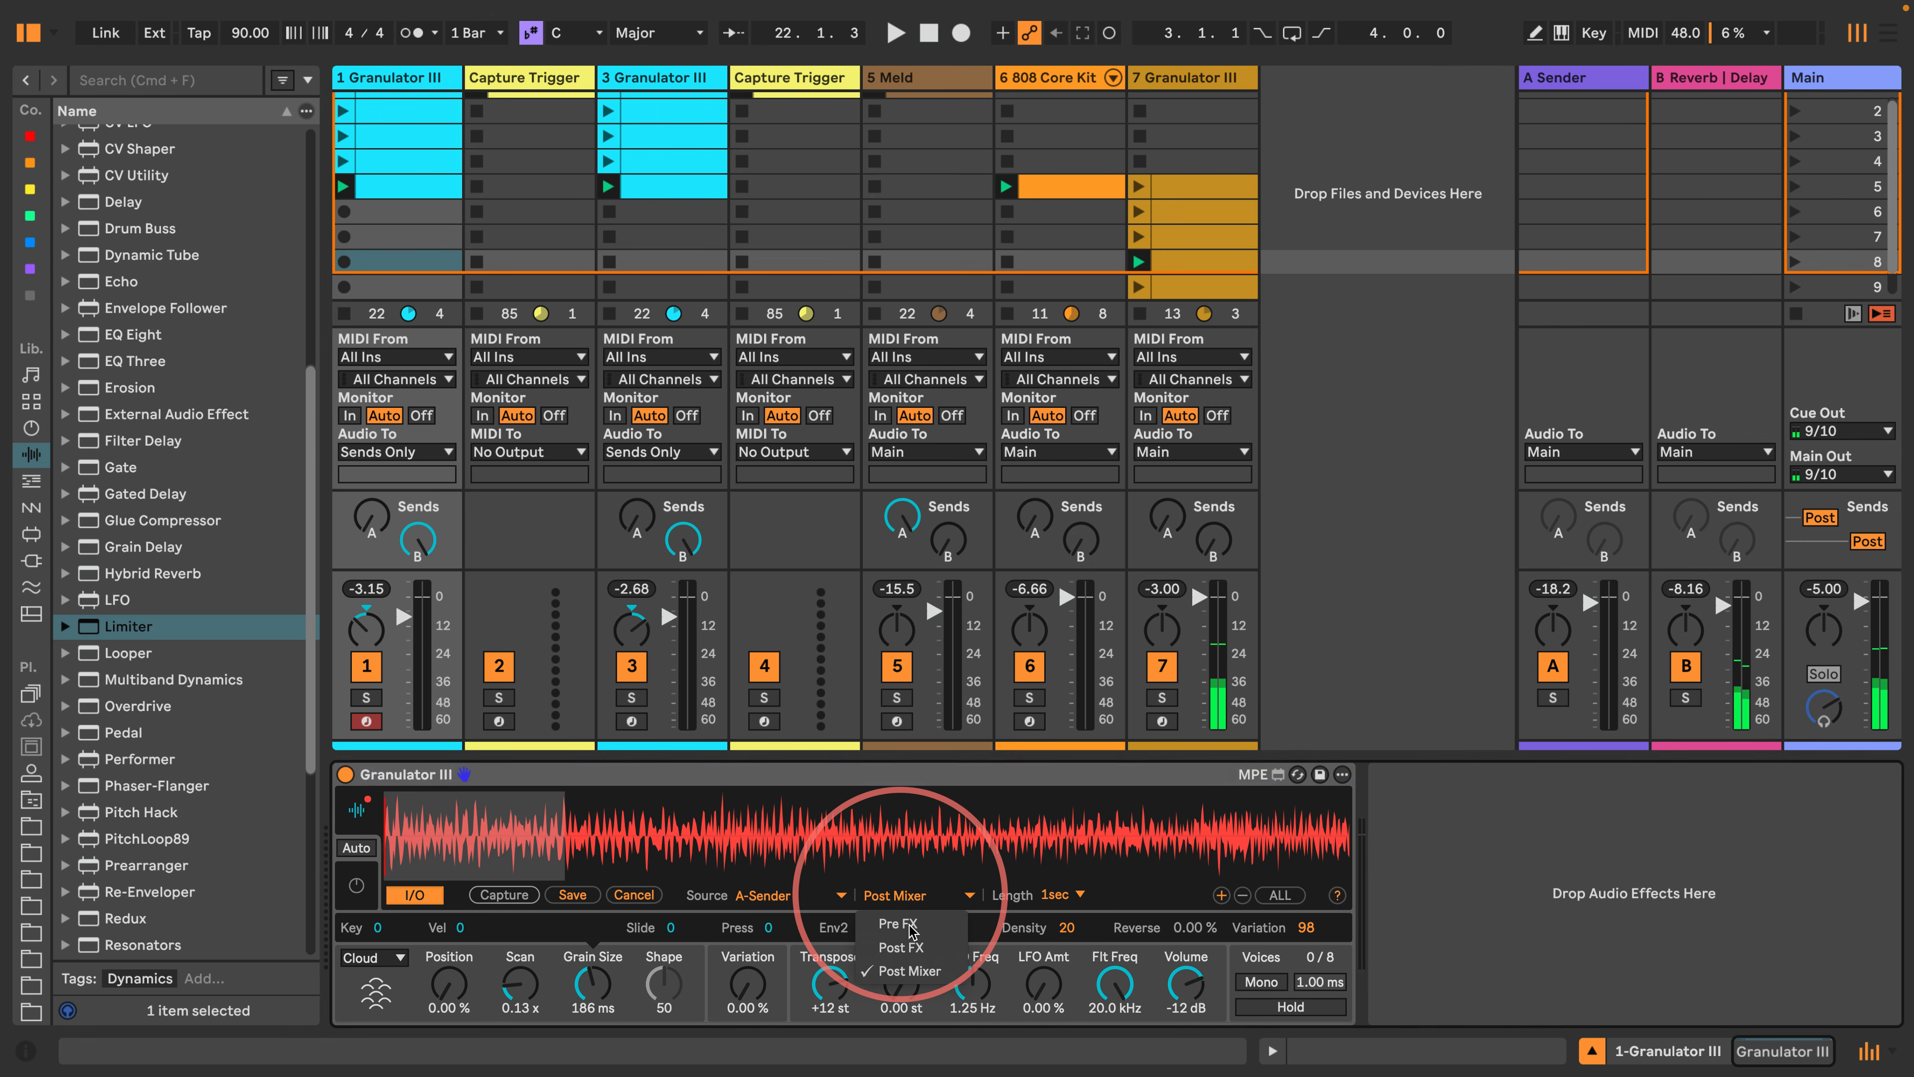
left_click(916, 948)
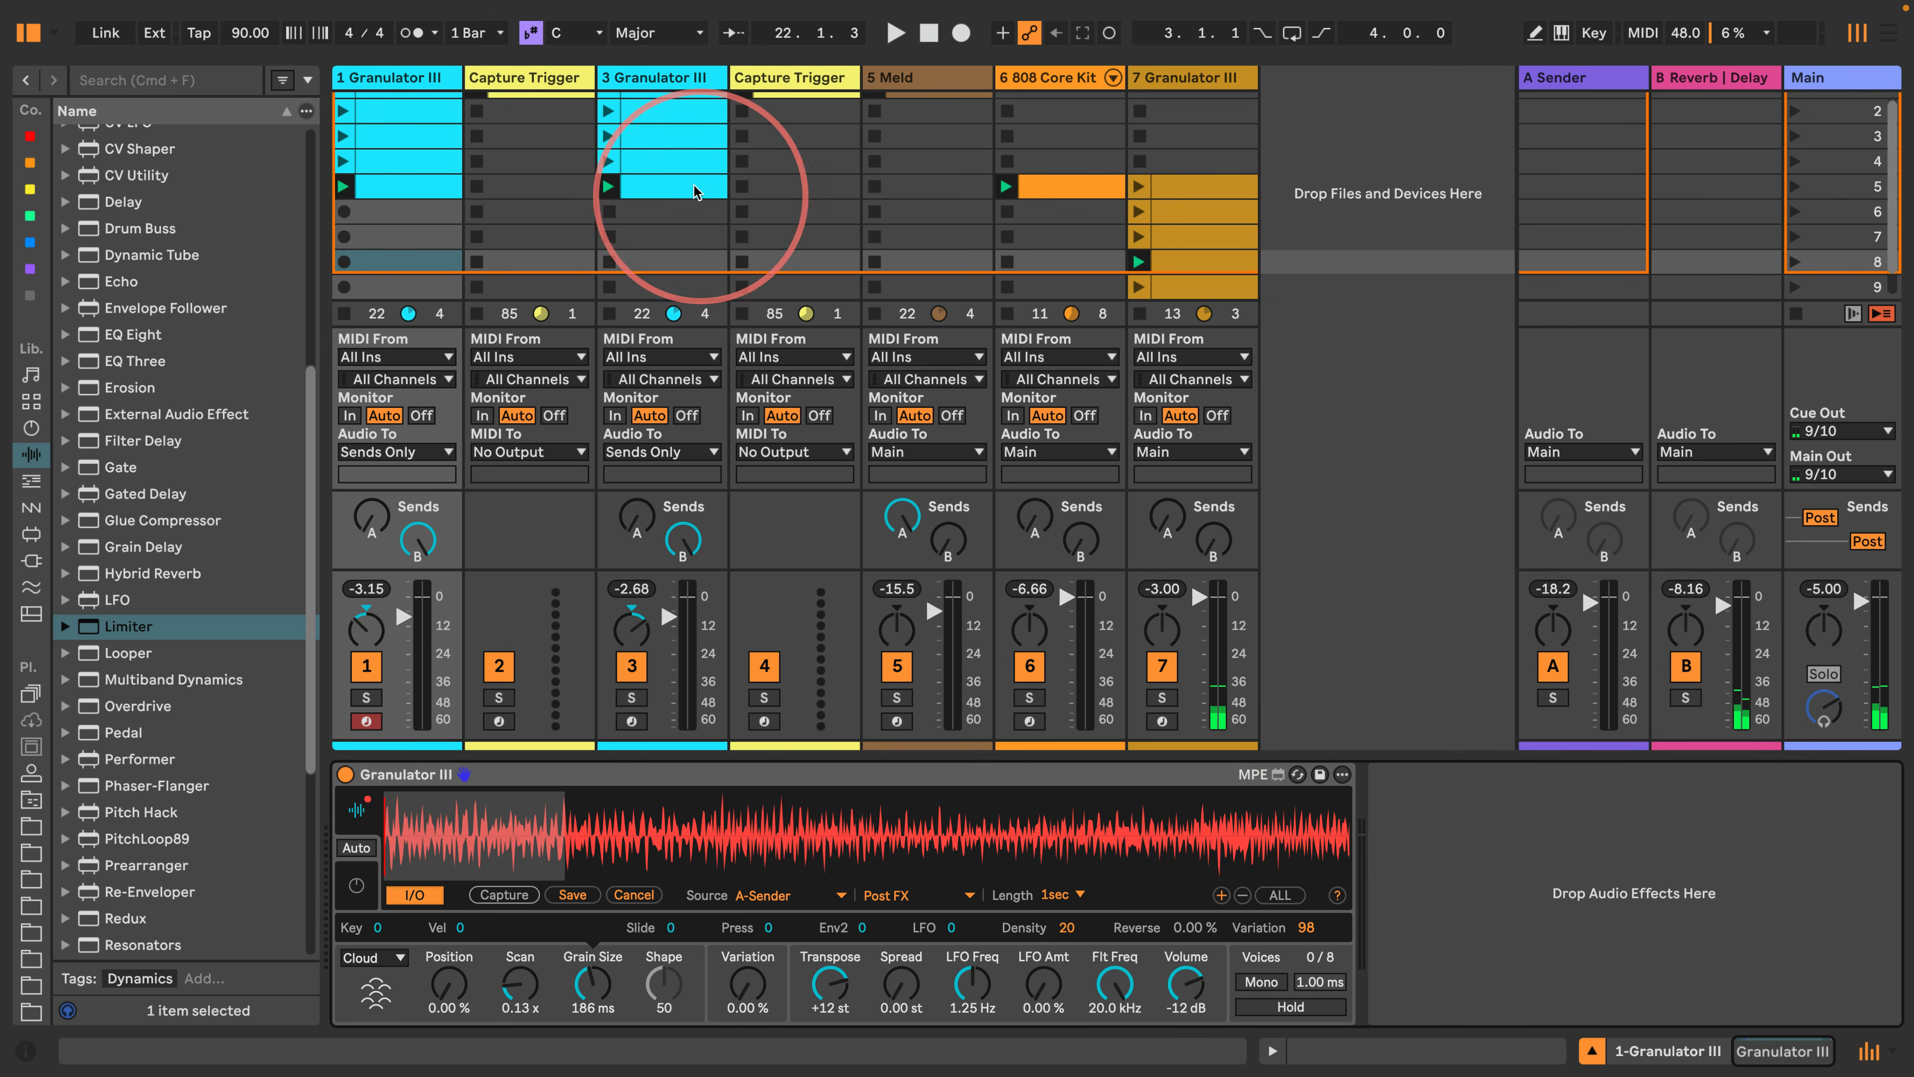
left_click(656, 78)
left_click(904, 896)
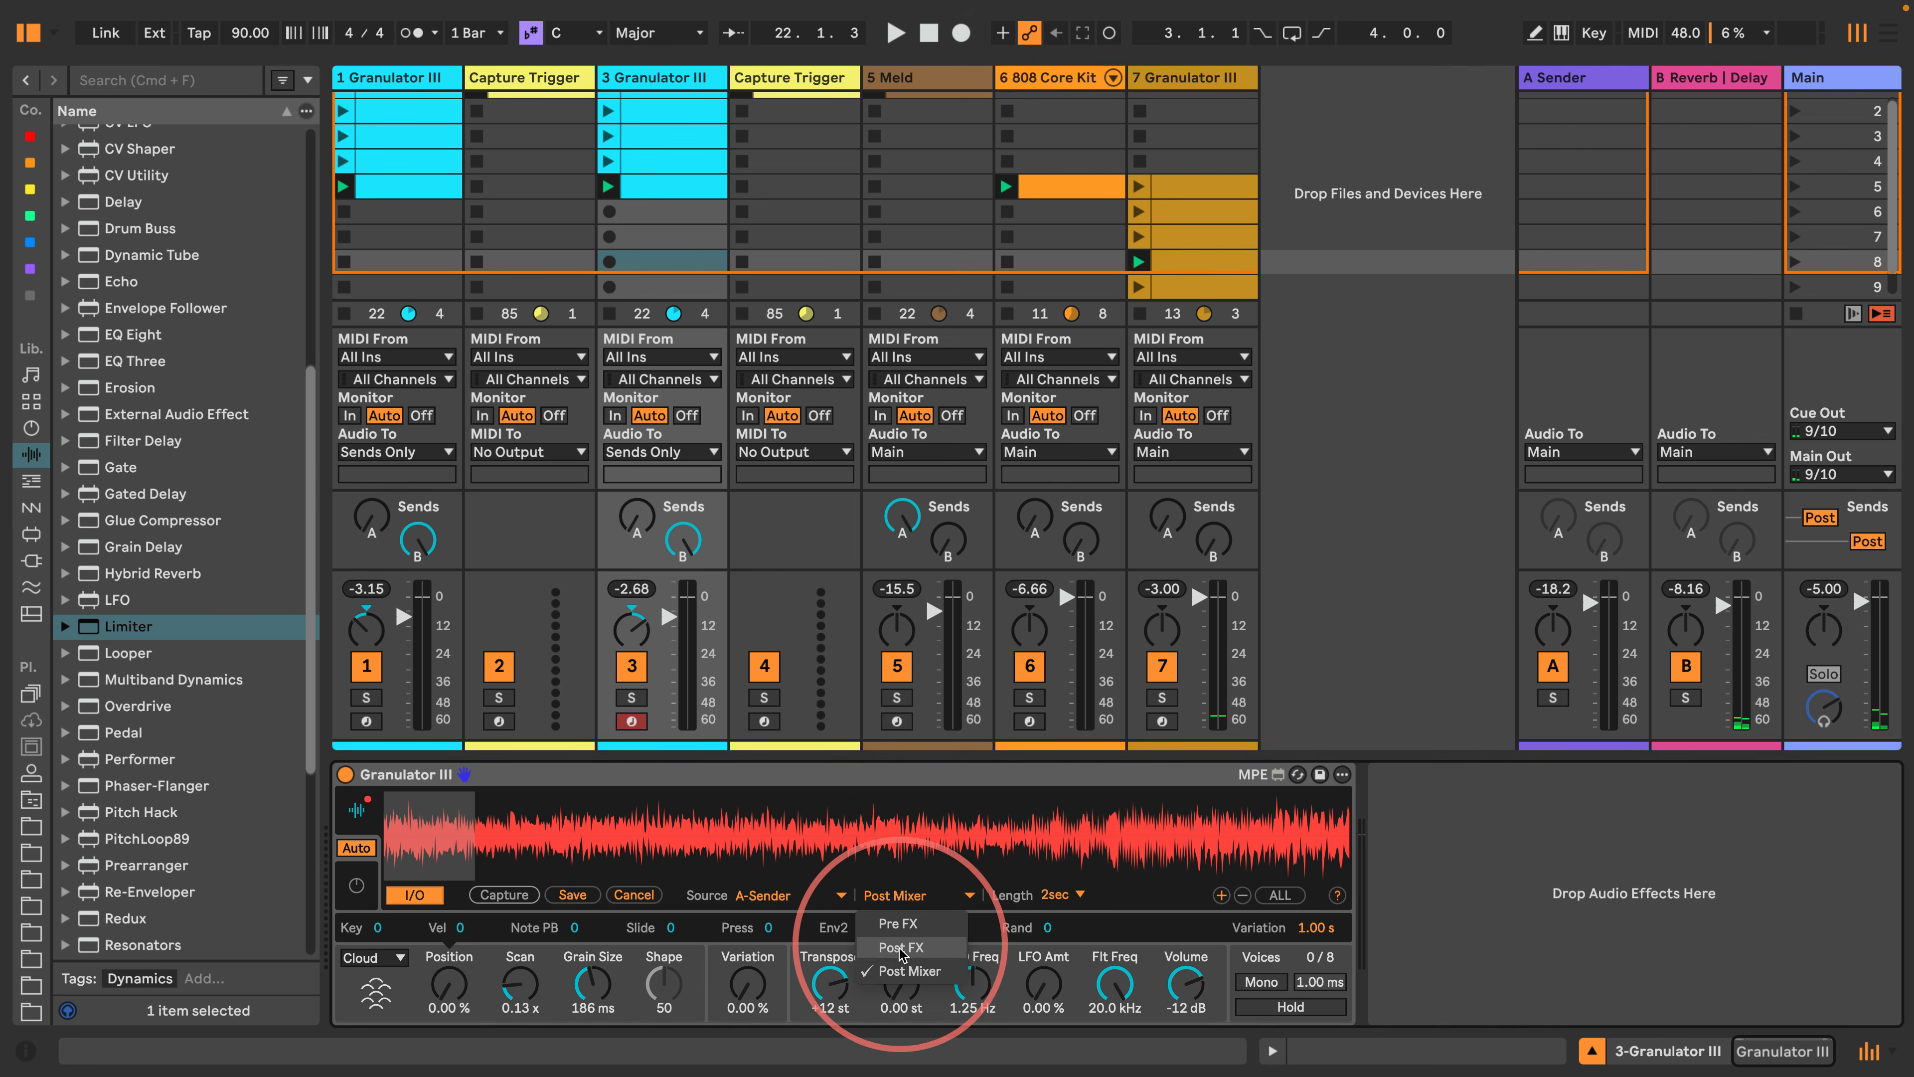
left_click(896, 940)
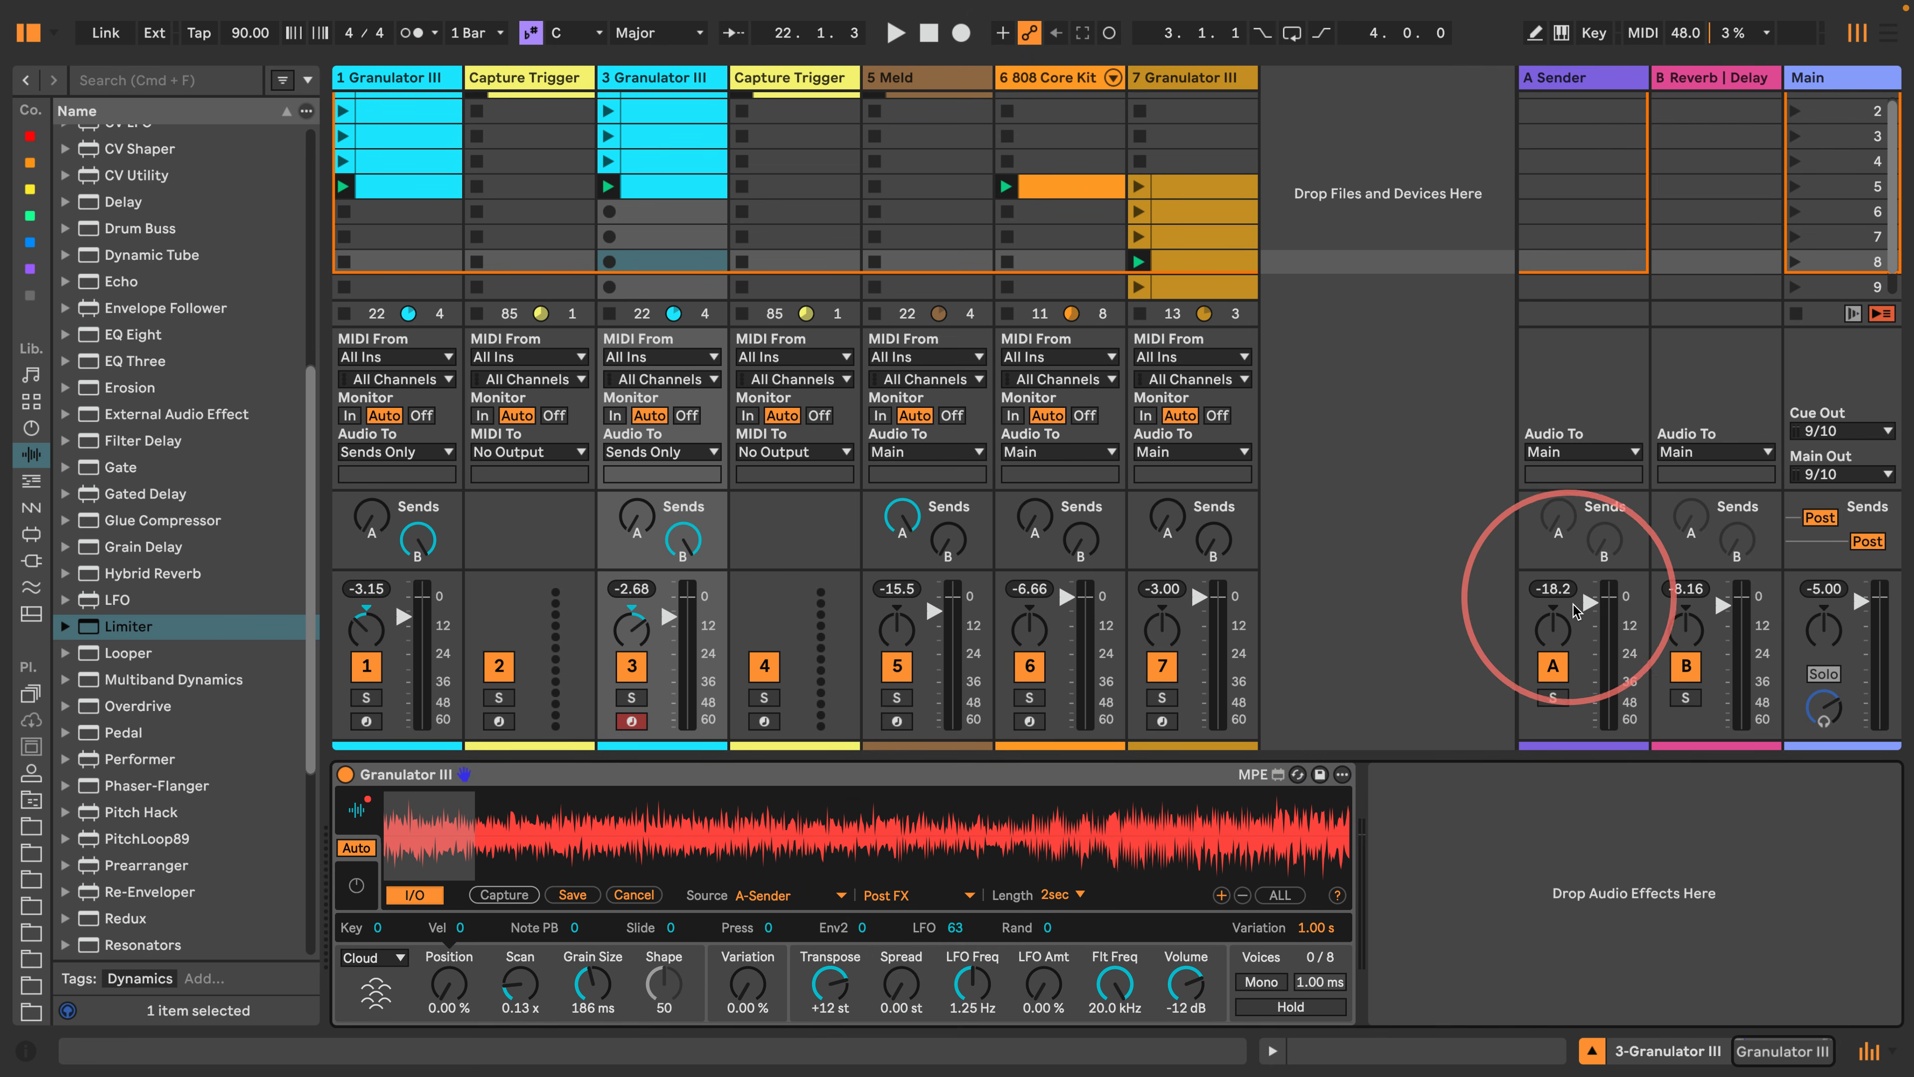
Deactivate the A Sender return, restart playback, and bring up the waveform display of track 7's Granulator III.
left_click(1553, 665)
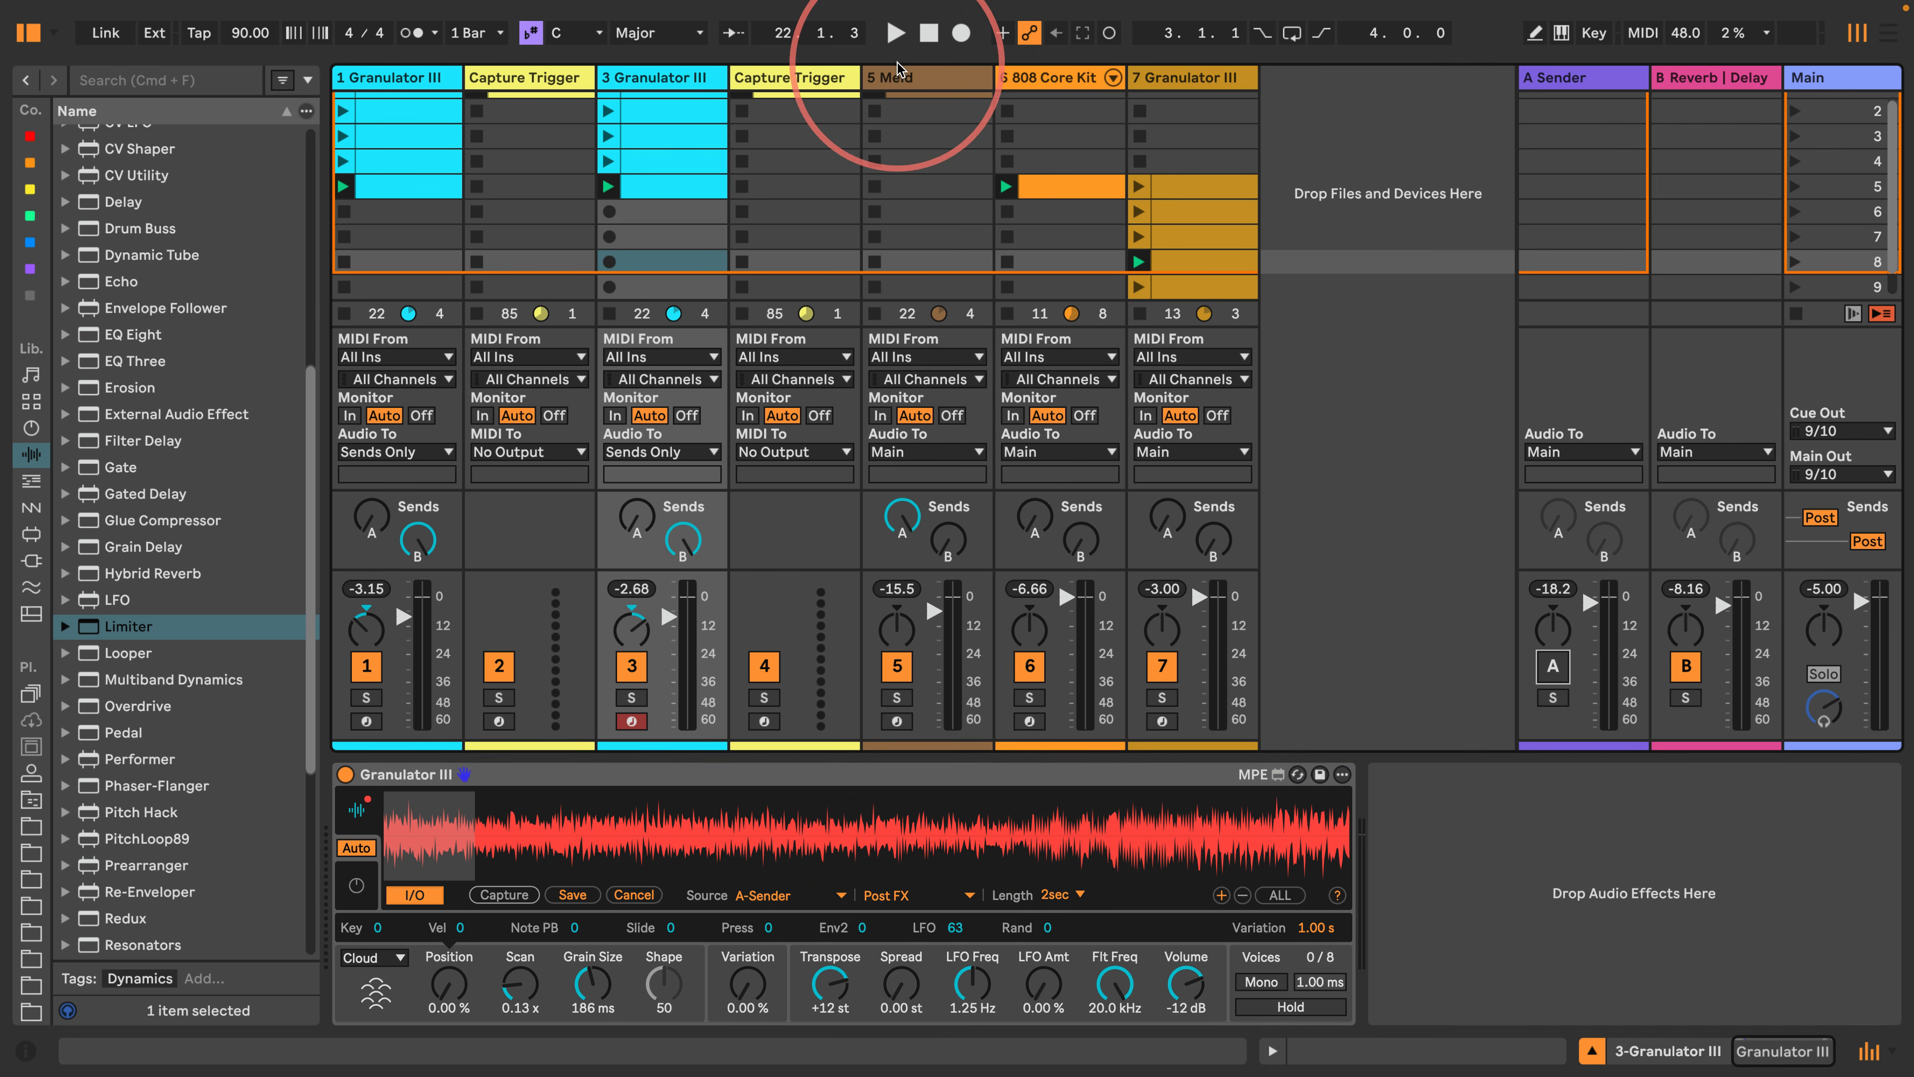
key("space")
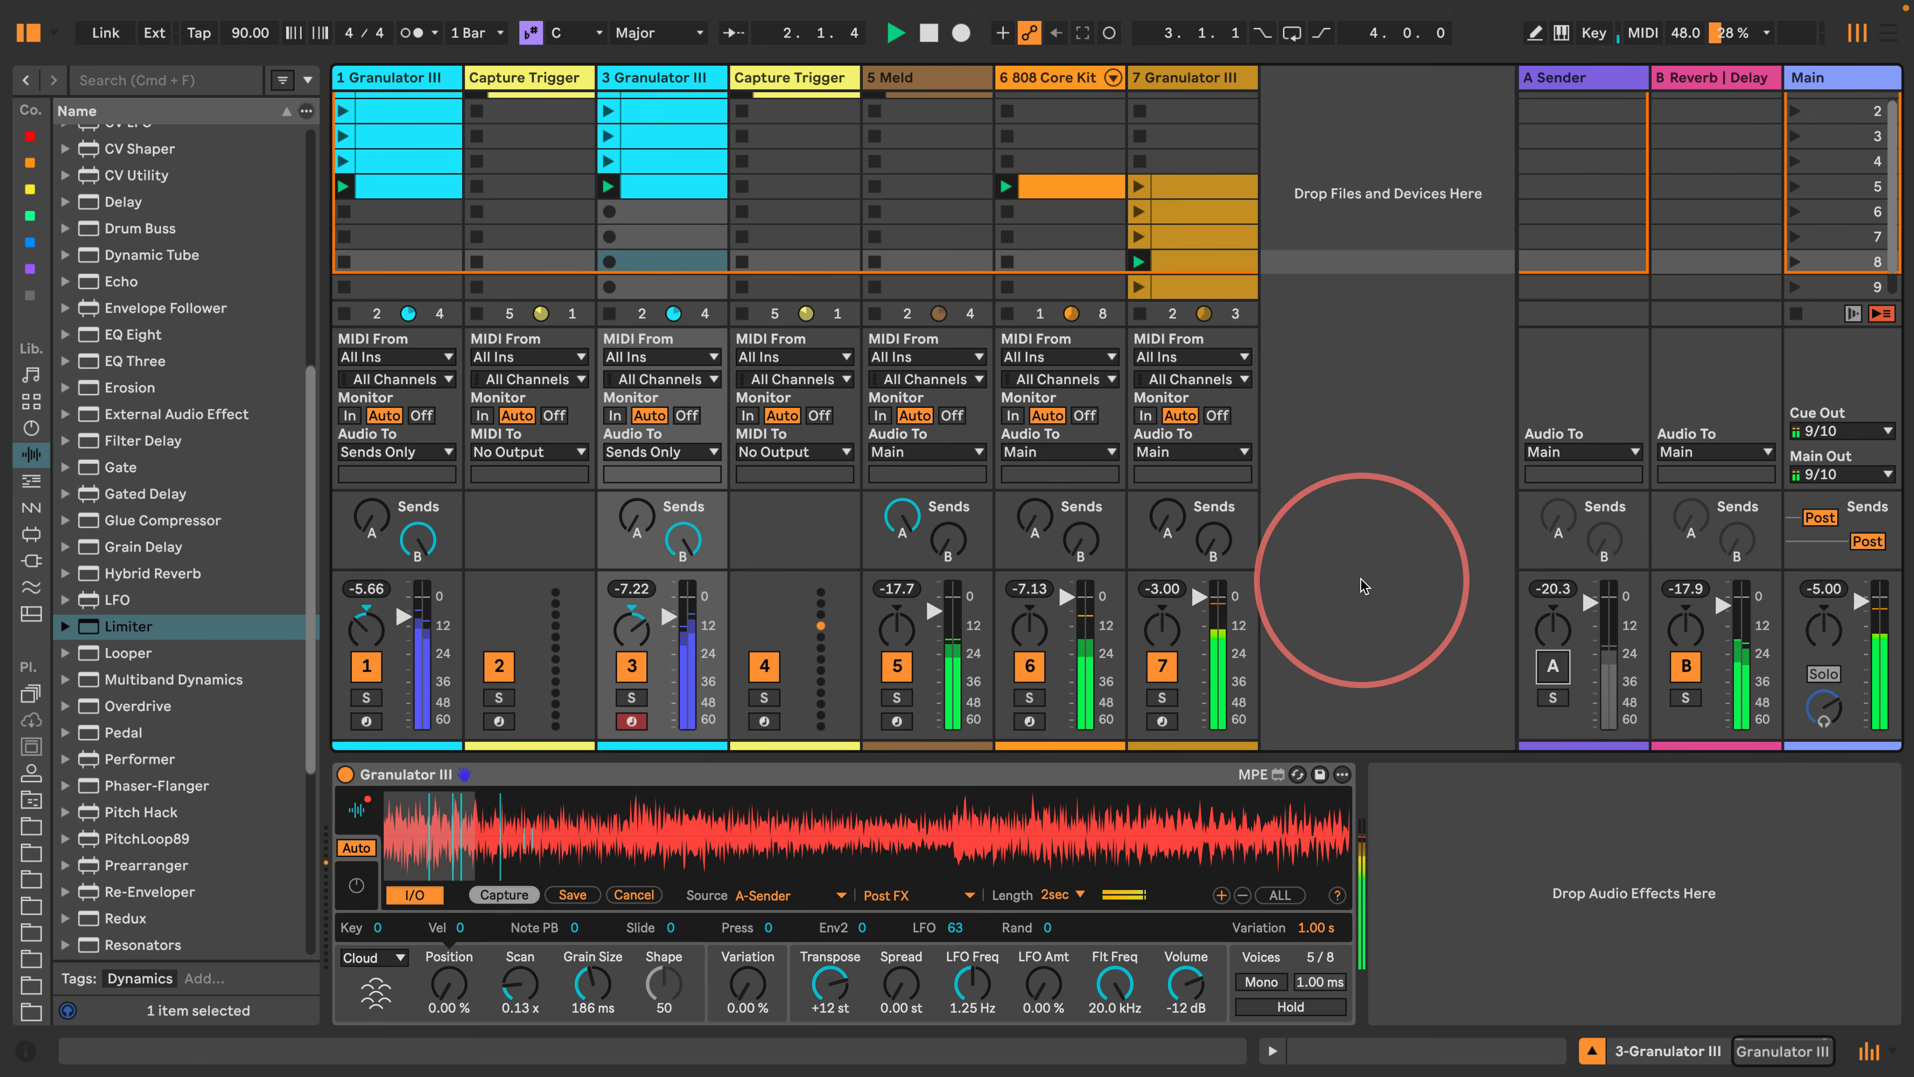
left_click(1172, 81)
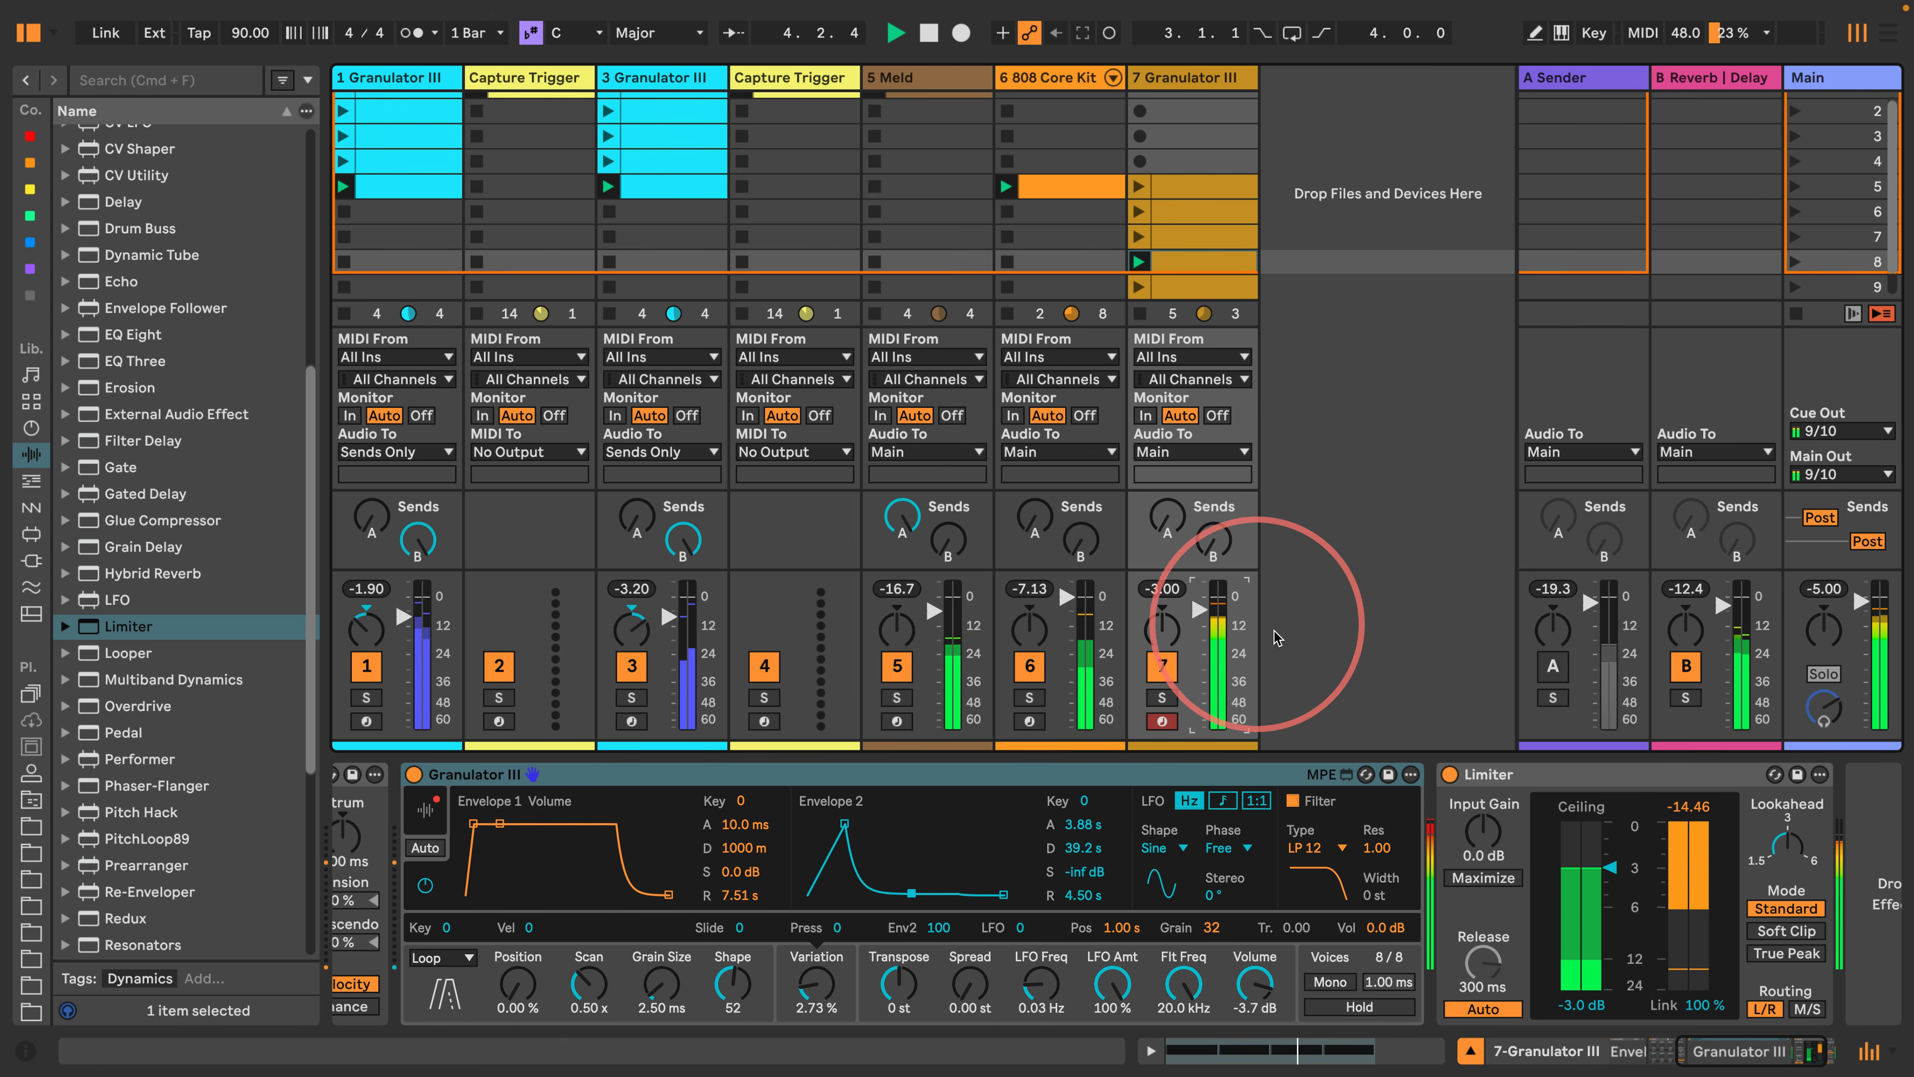
left_click(425, 809)
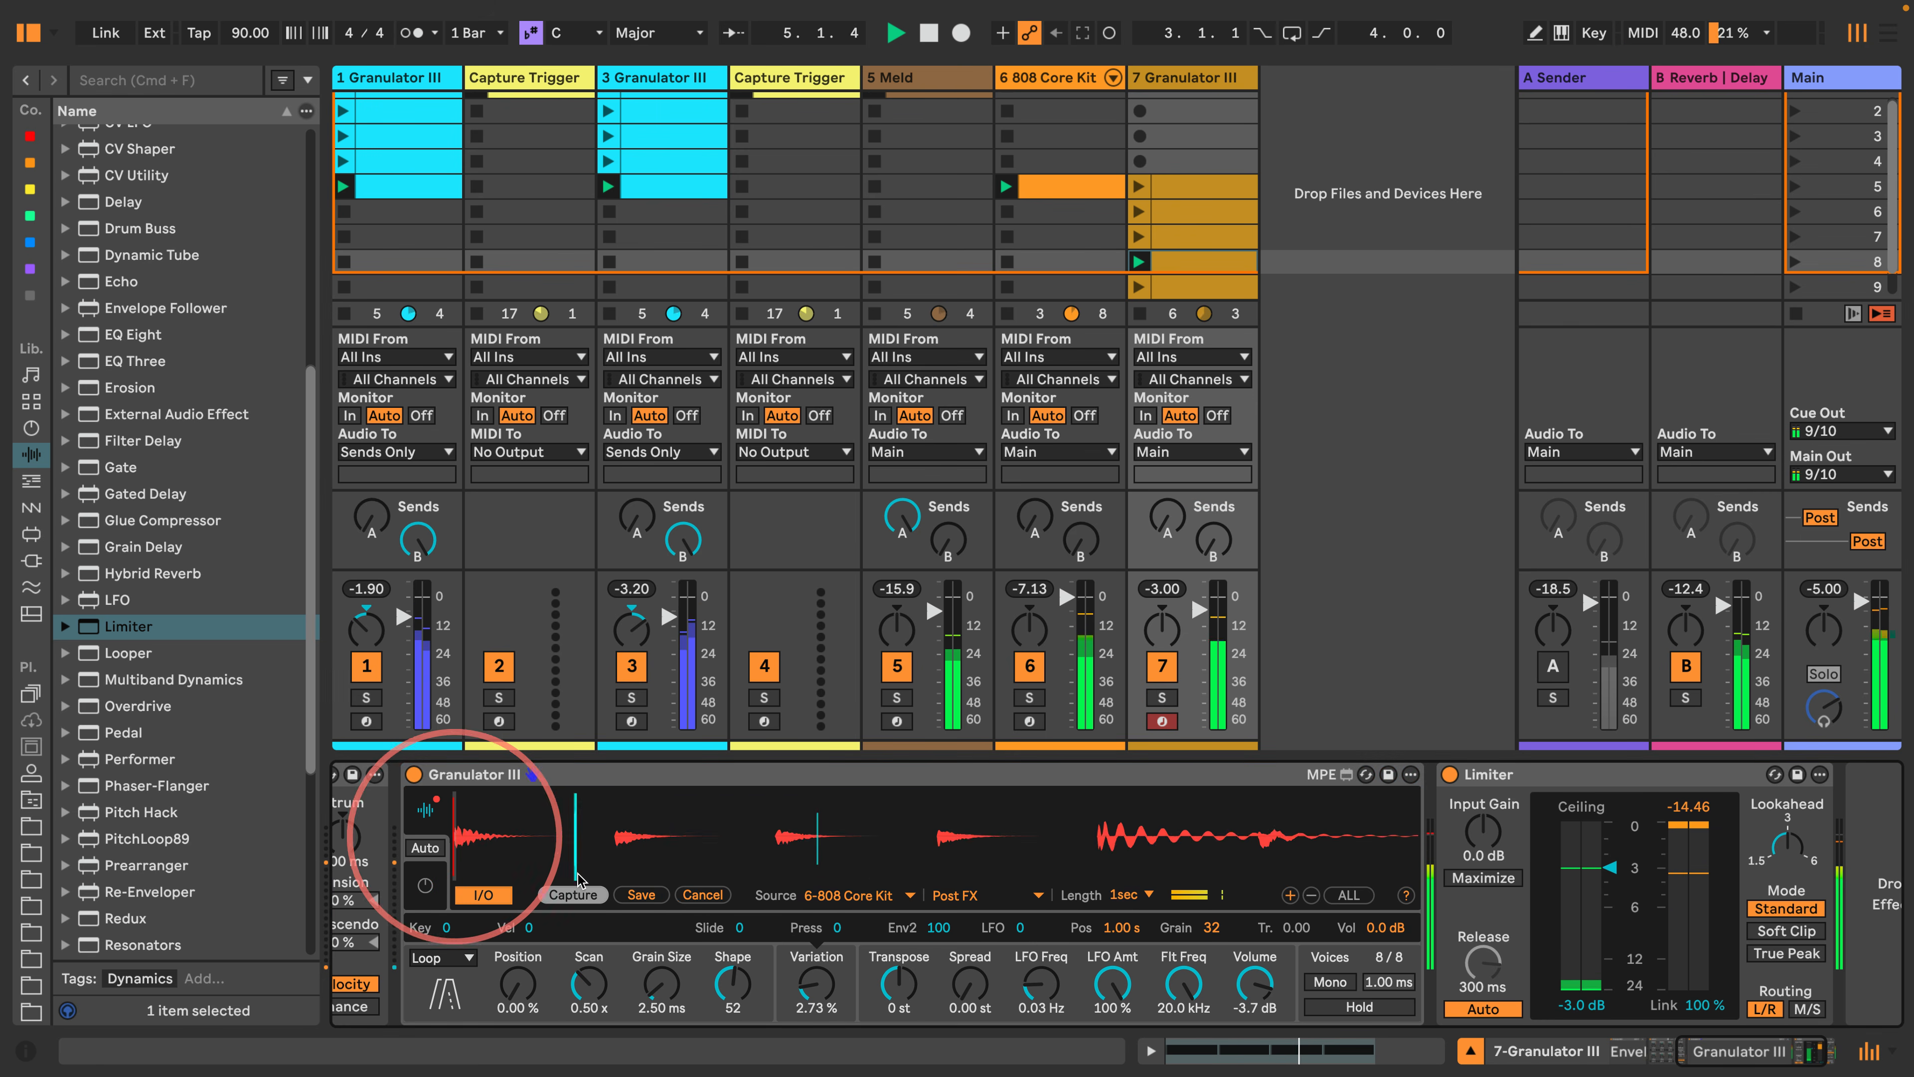
Create a one-bar clip in scene 10 of track 7 with a C3 note spanning nearly the whole bar, and launch it.
scroll(1187, 261, "down", 3)
double_click(1184, 241)
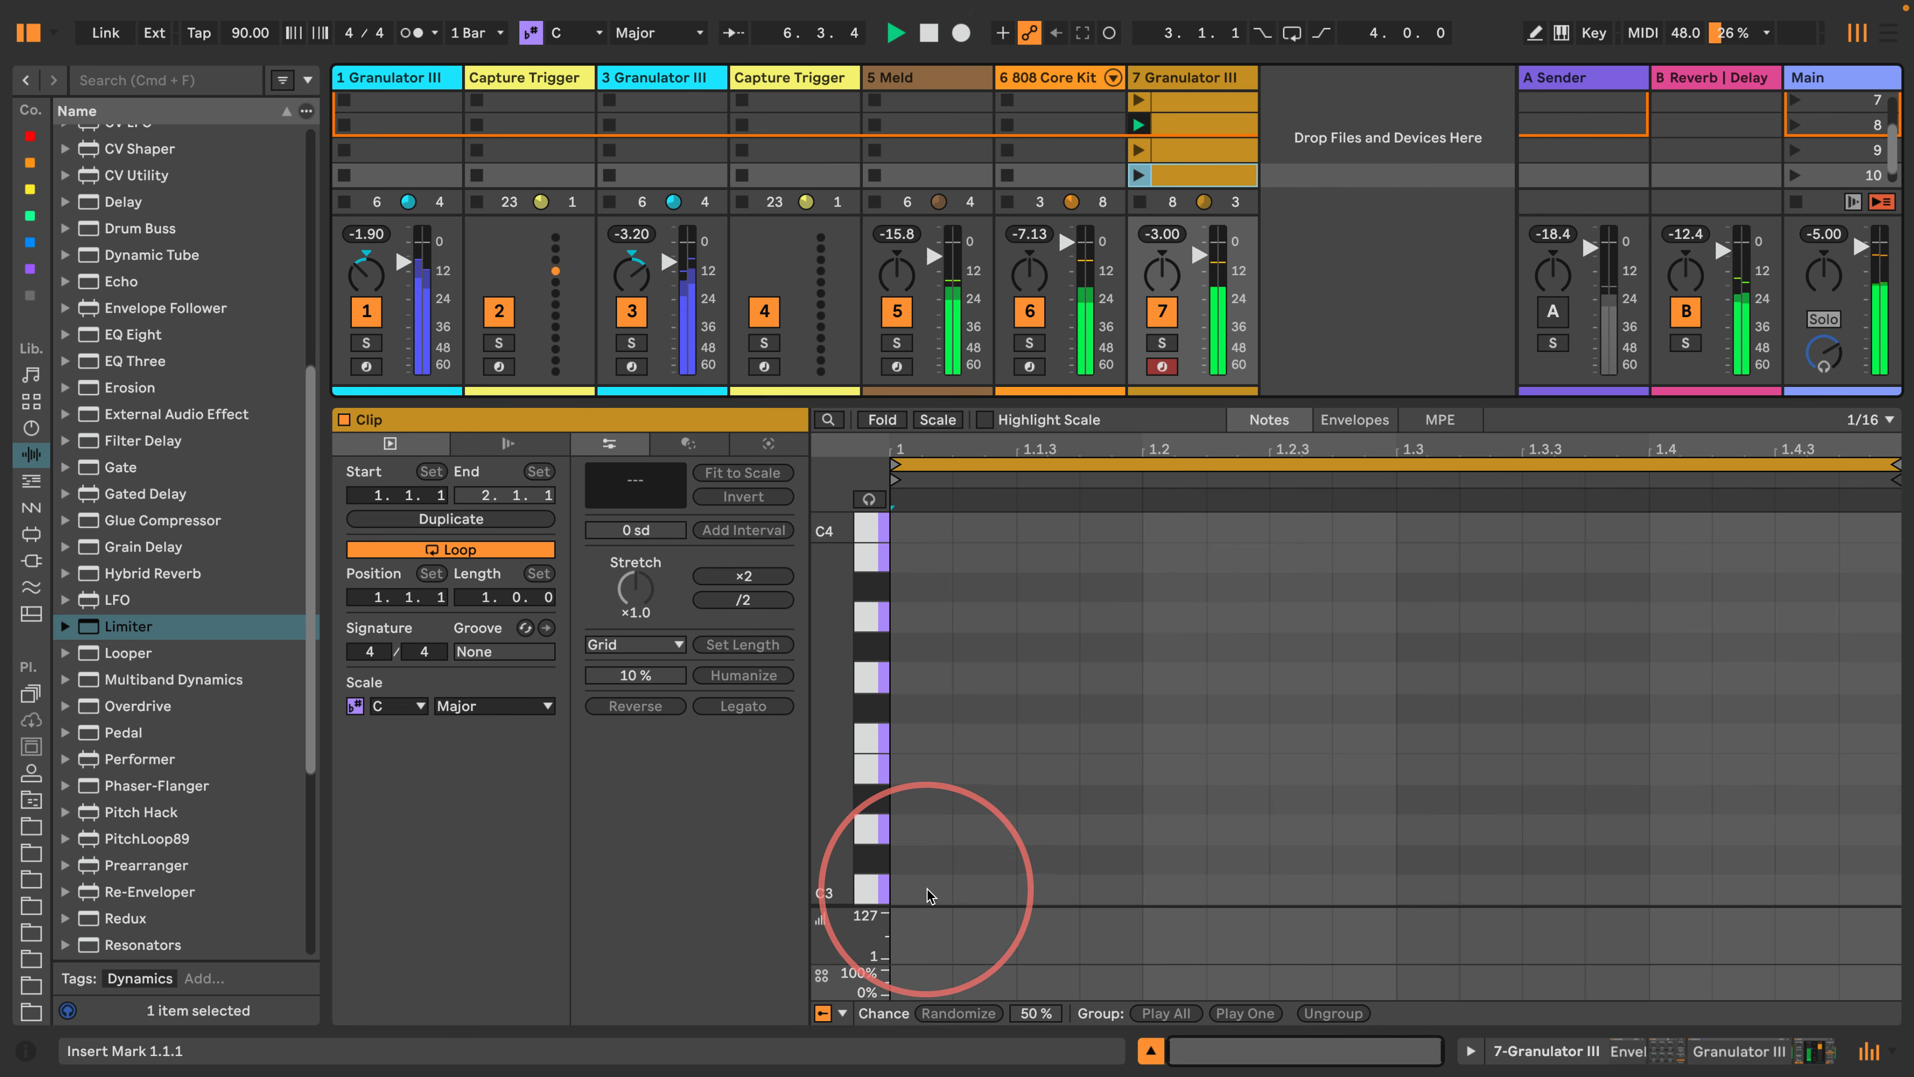
double_click(930, 896)
left_click_drag(951, 891, 1888, 867)
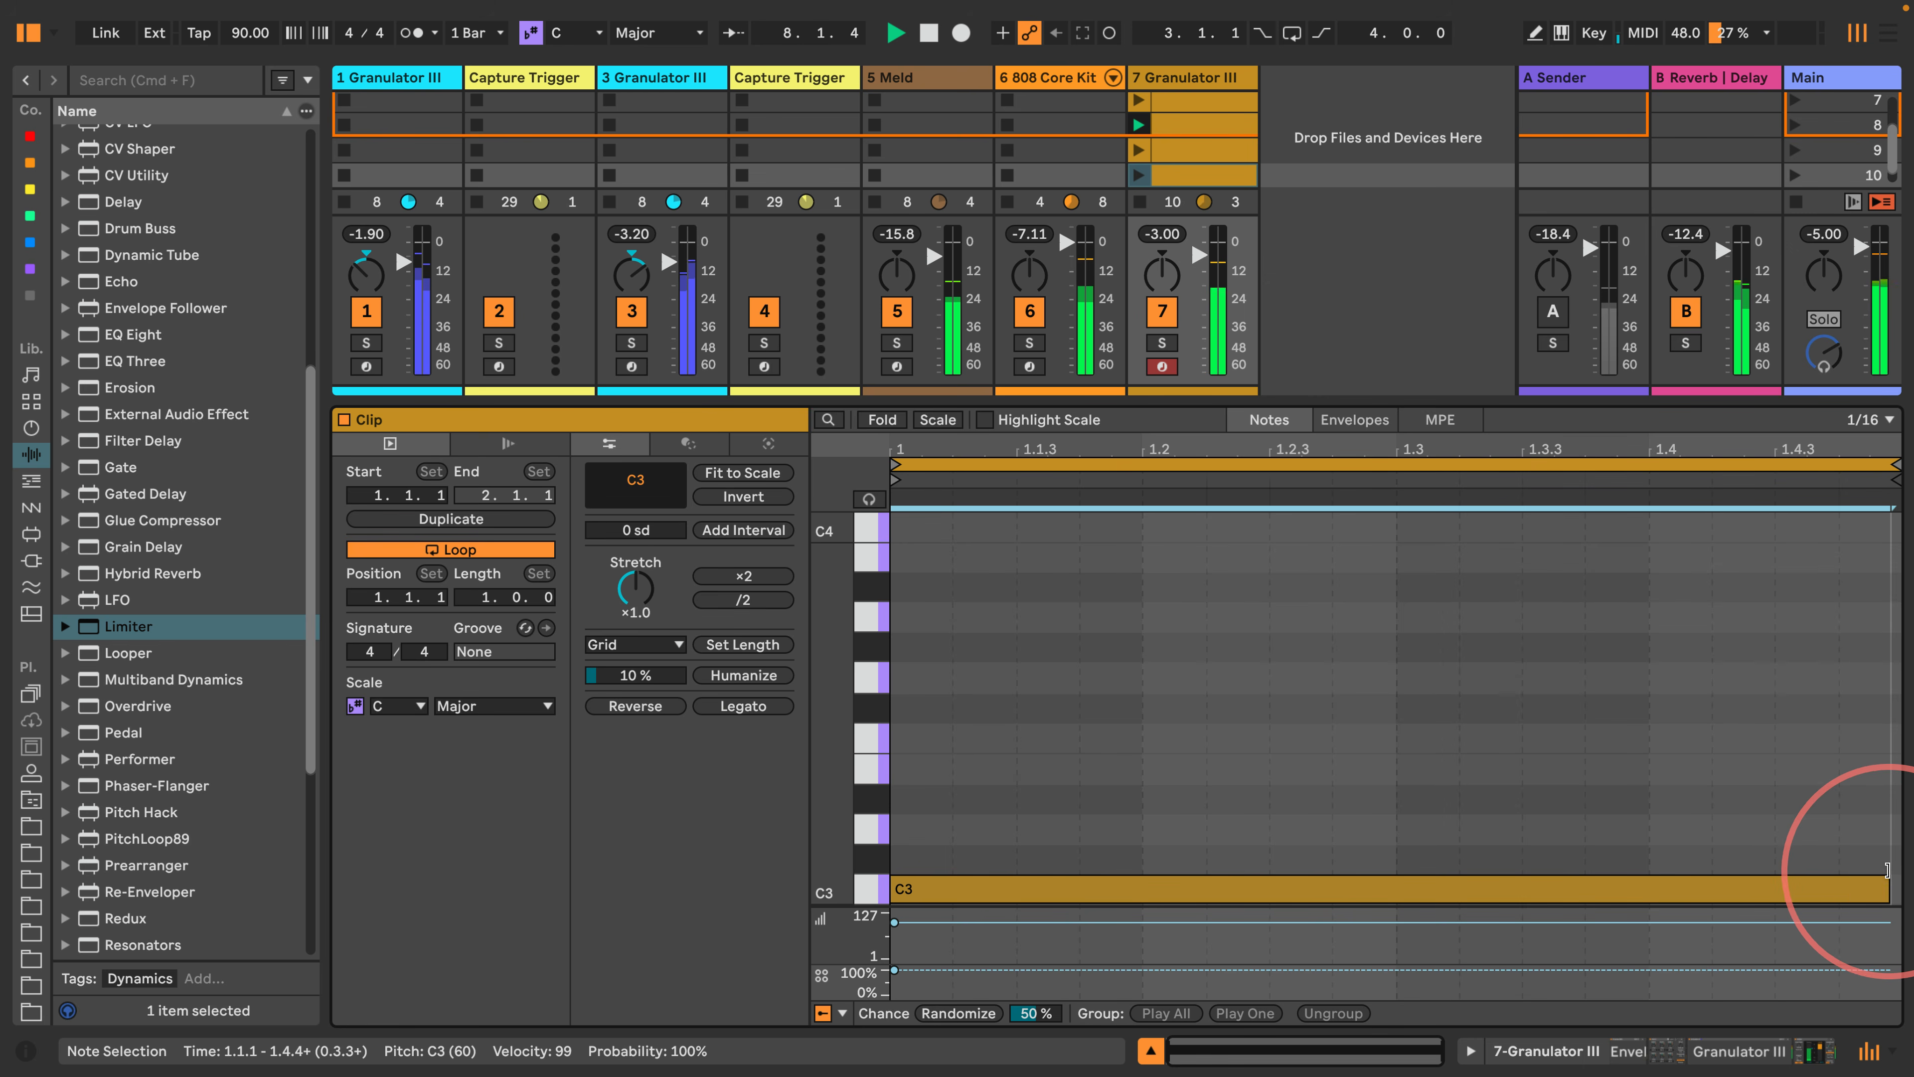
left_click(1136, 177)
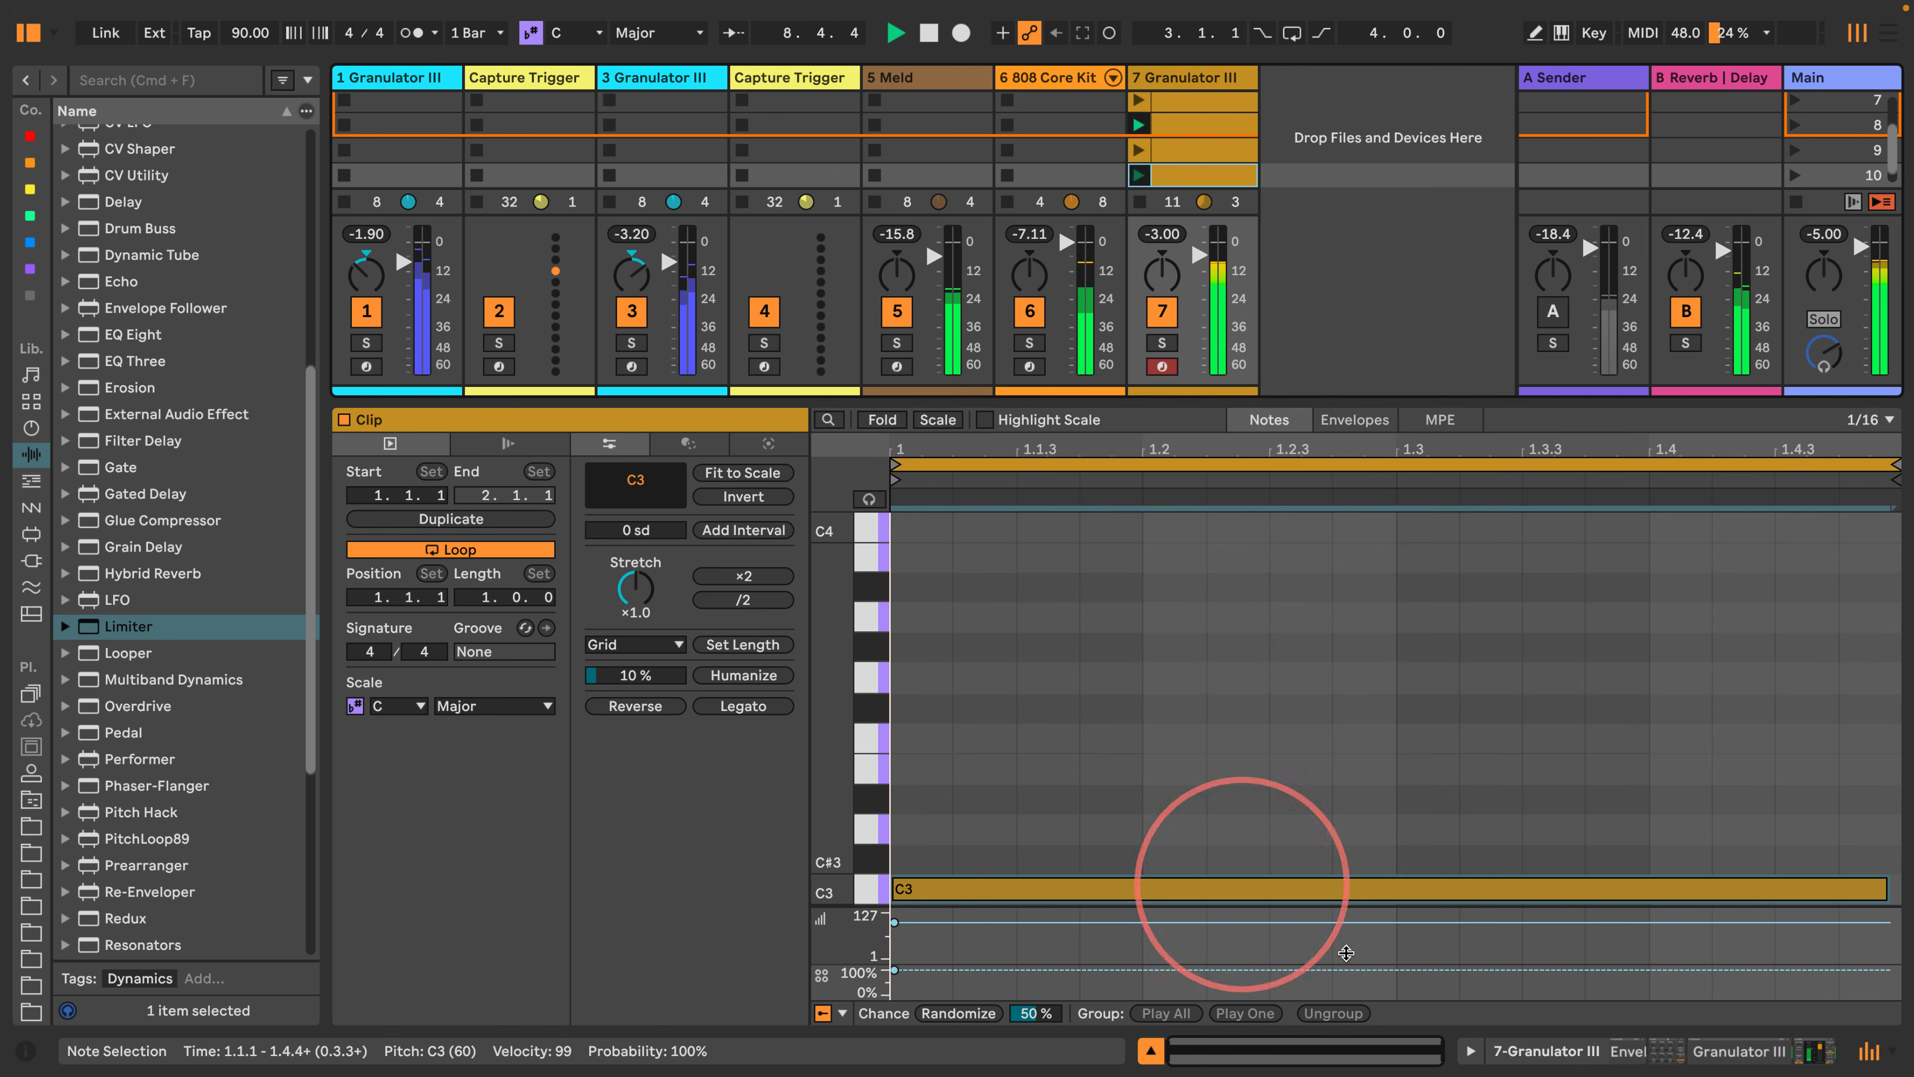
Return to track 7's devices and set Granulator III's capture length to 2sec.
left_click(1558, 1050)
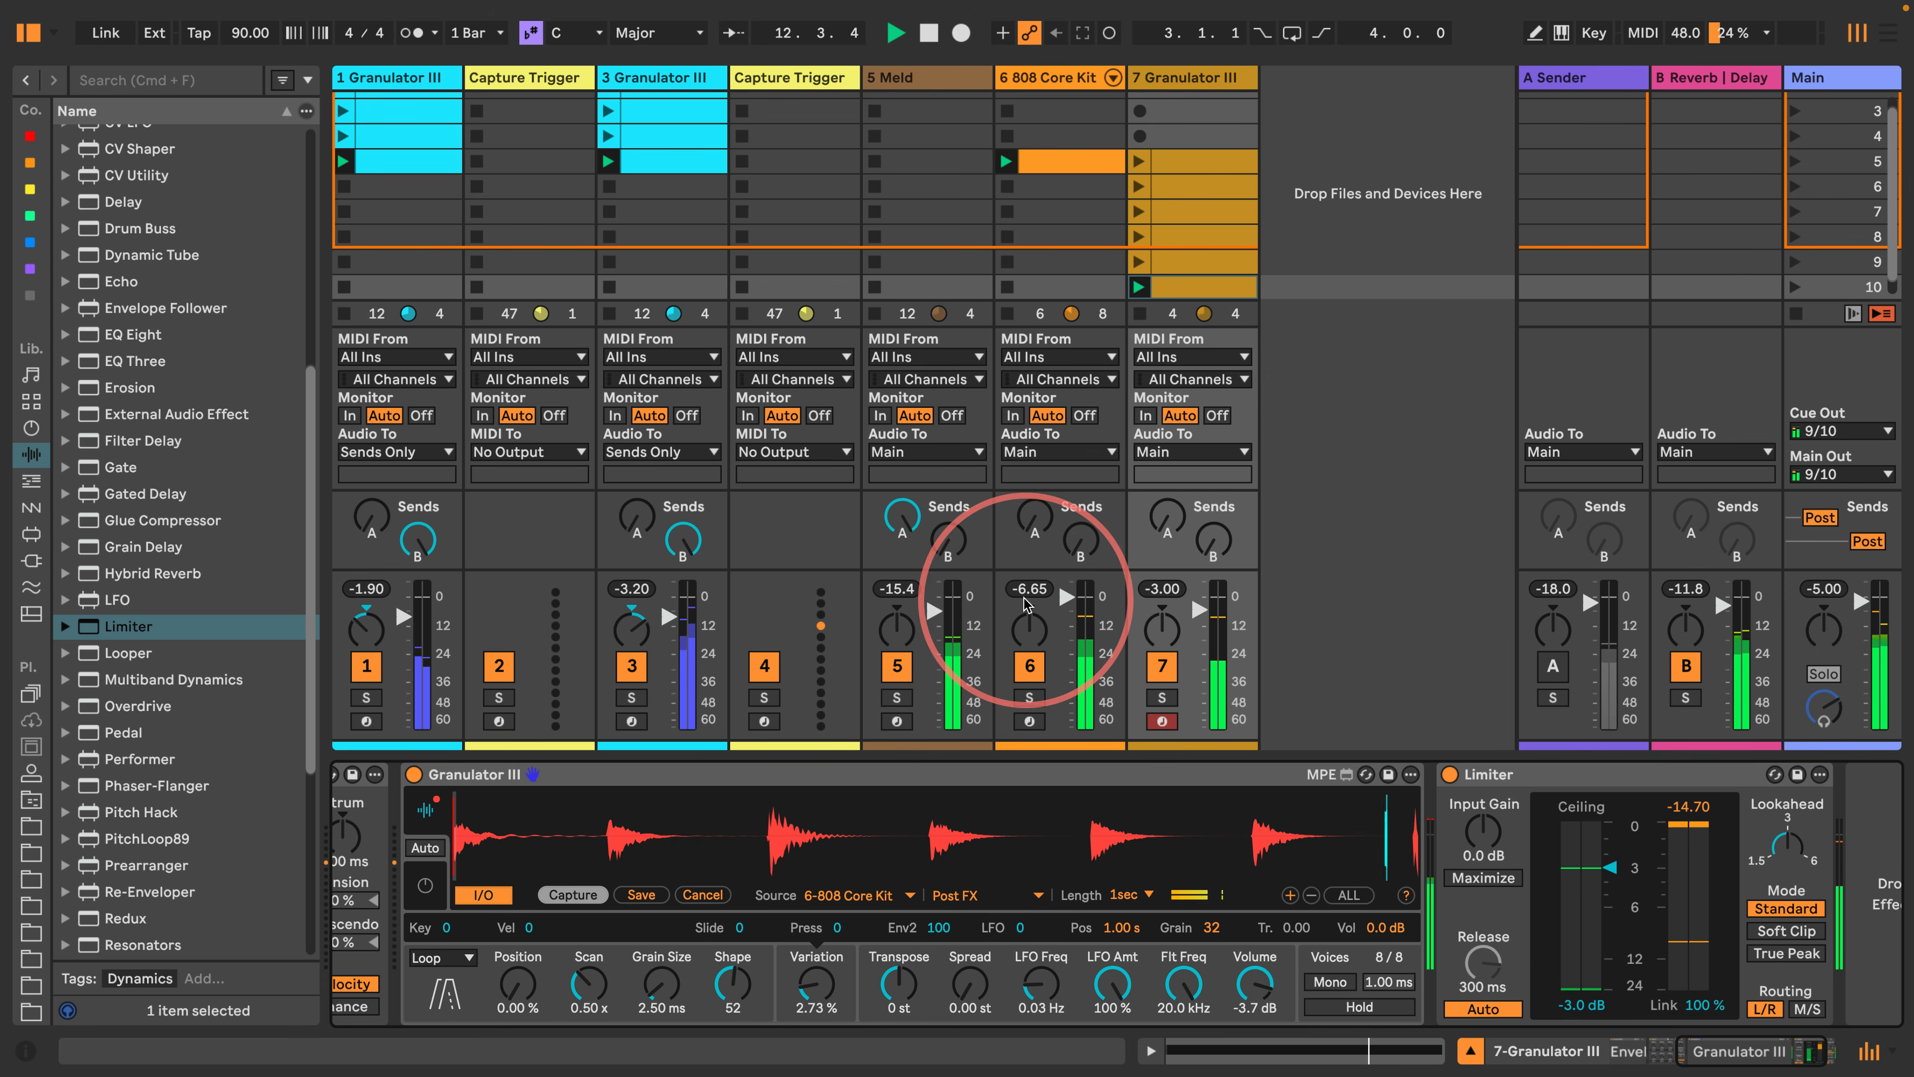
left_click(1119, 897)
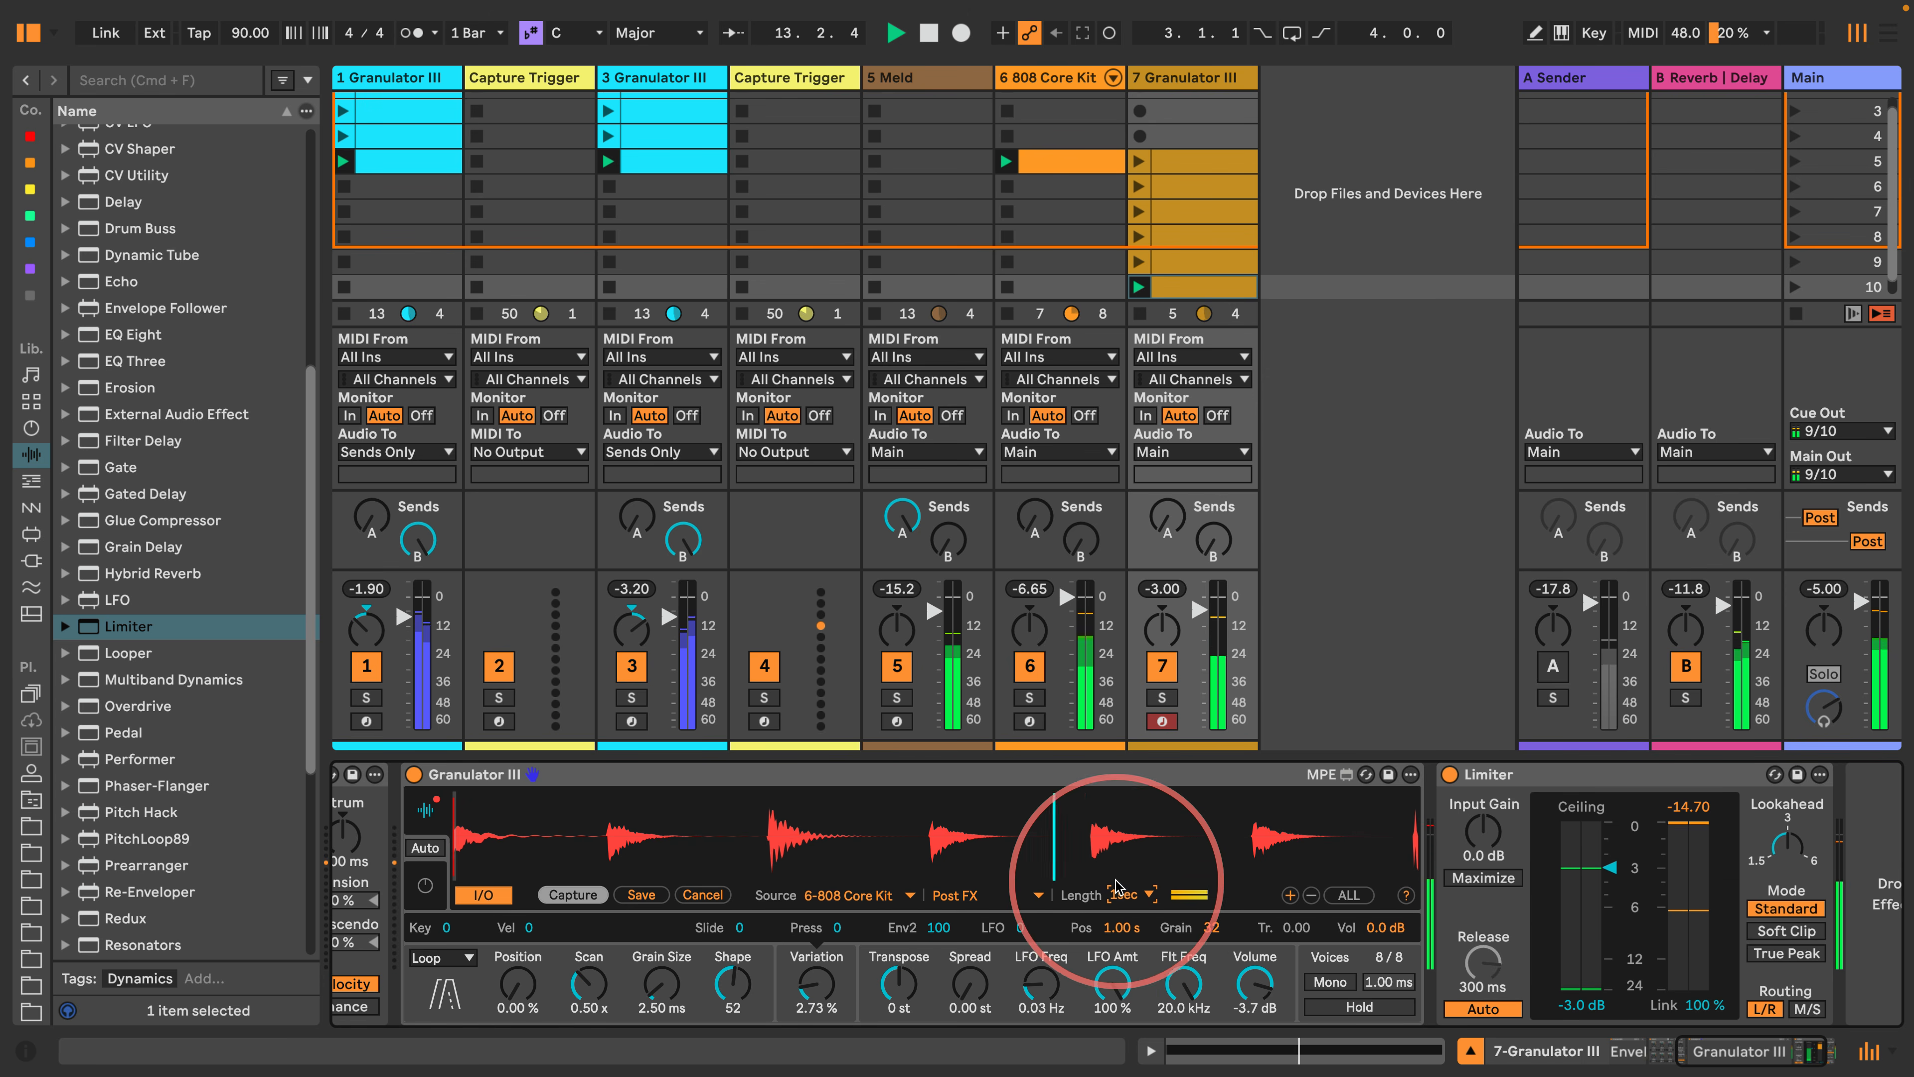
left_click(1118, 897)
left_click(1118, 917)
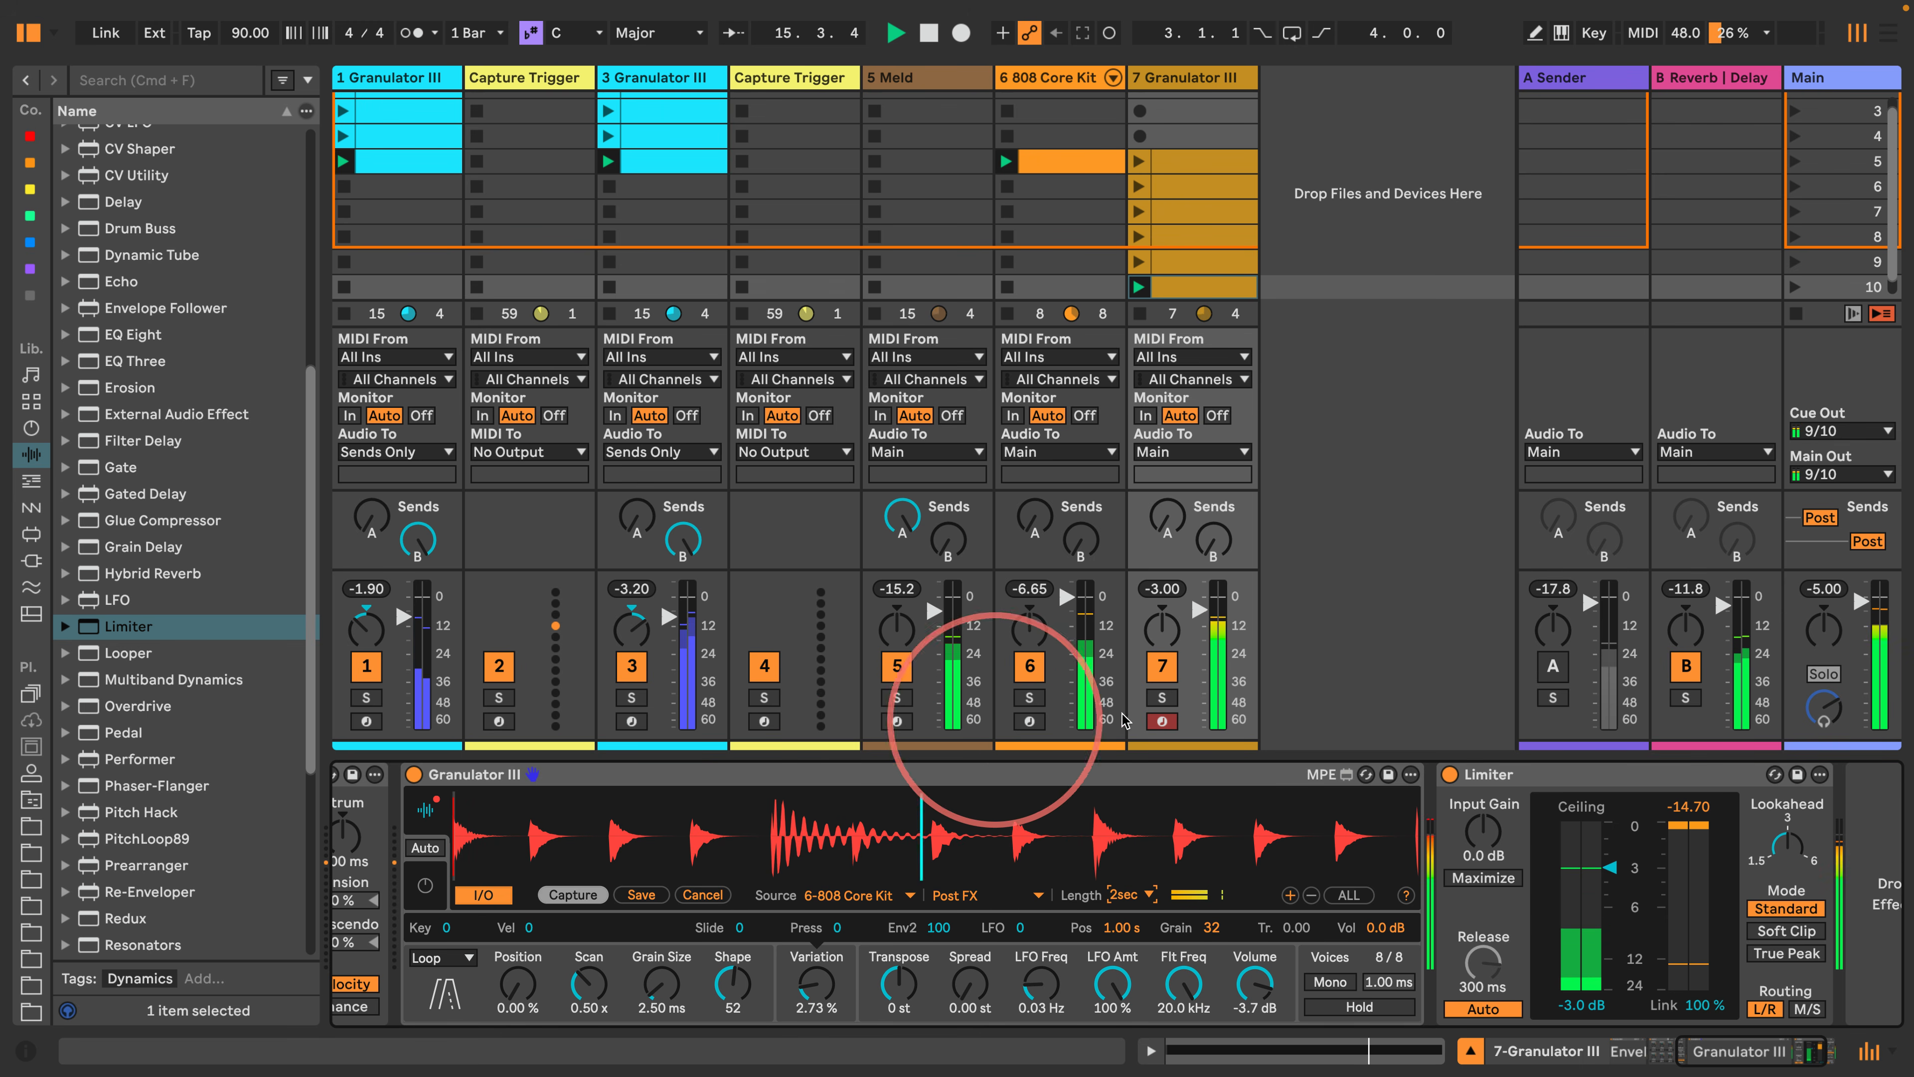
Set Granulator III's Scan to 0.25x and its Grain Size to 51.4 ms.
left_click(591, 982)
type(".25")
key("Return")
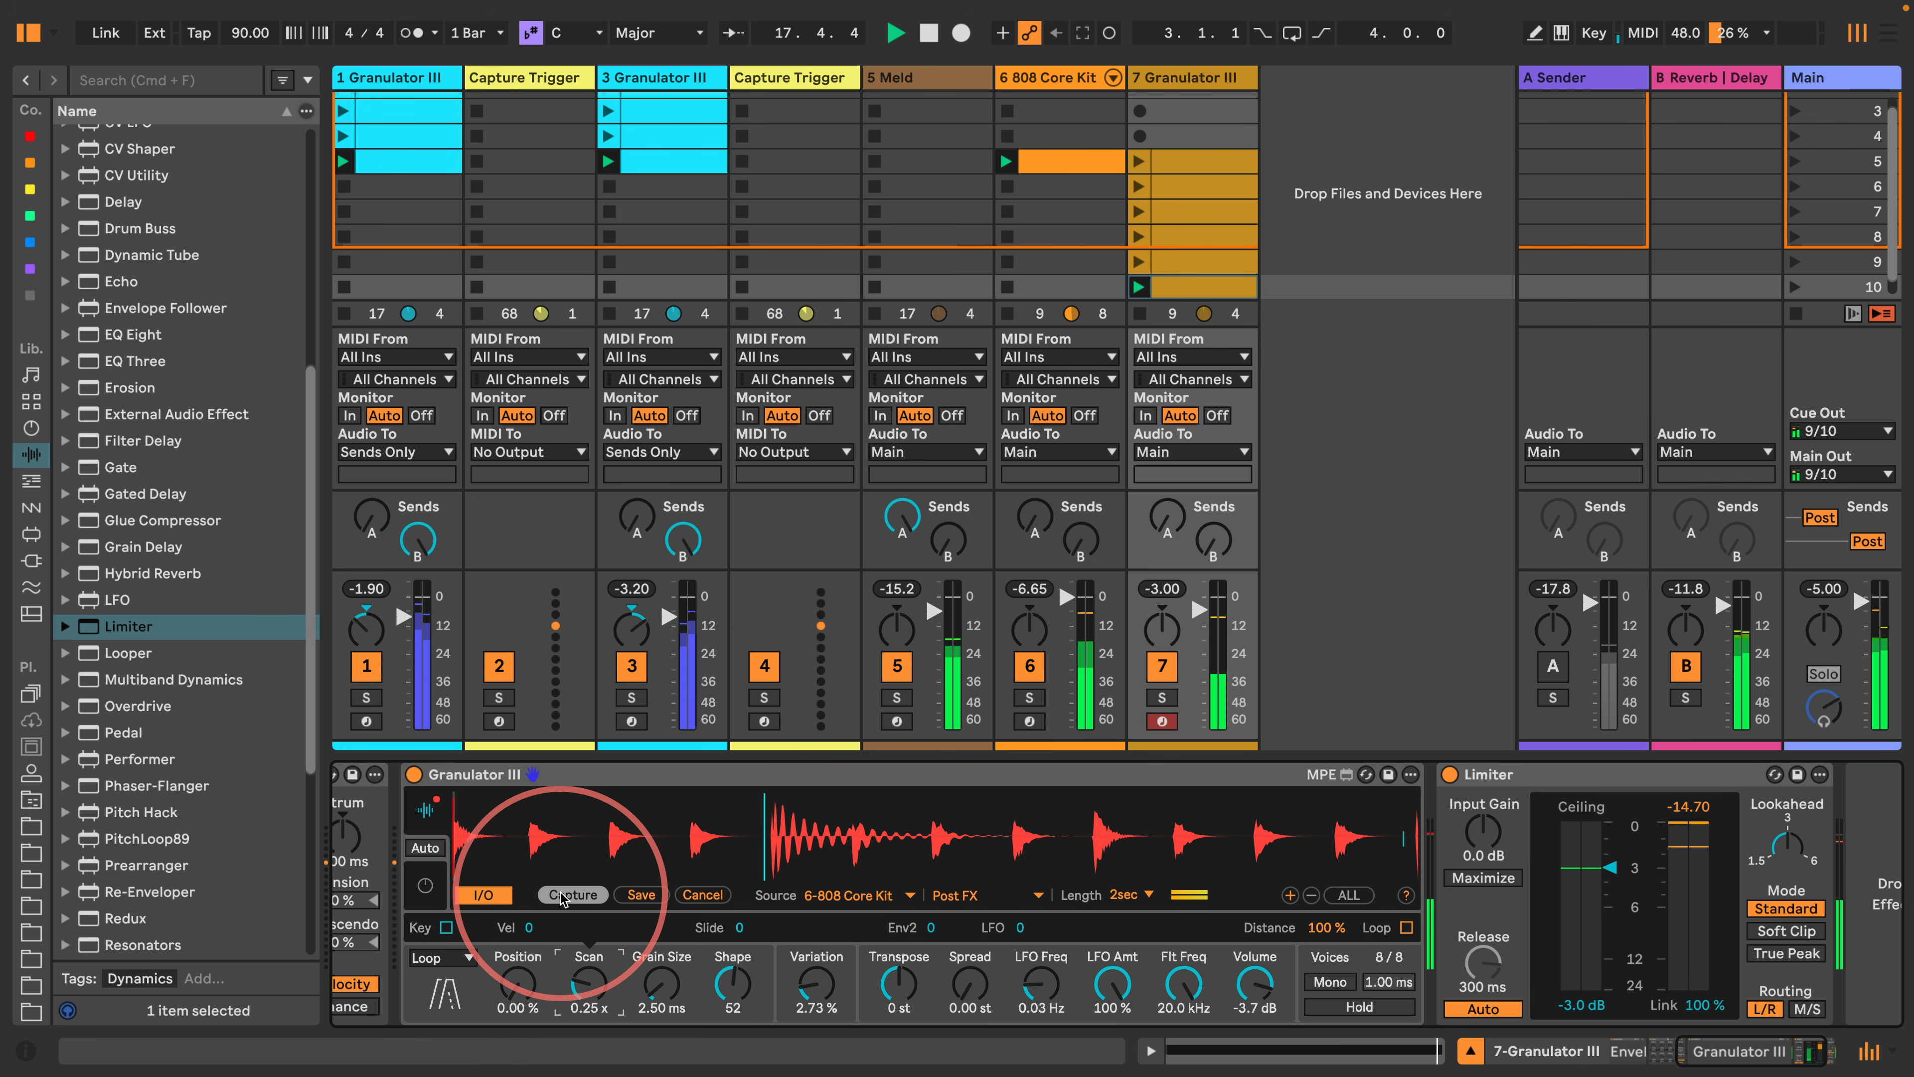
mouse_move(660, 981)
left_mouse_down()
mouse_move(628, 960)
mouse_move(659, 994)
left_mouse_up()
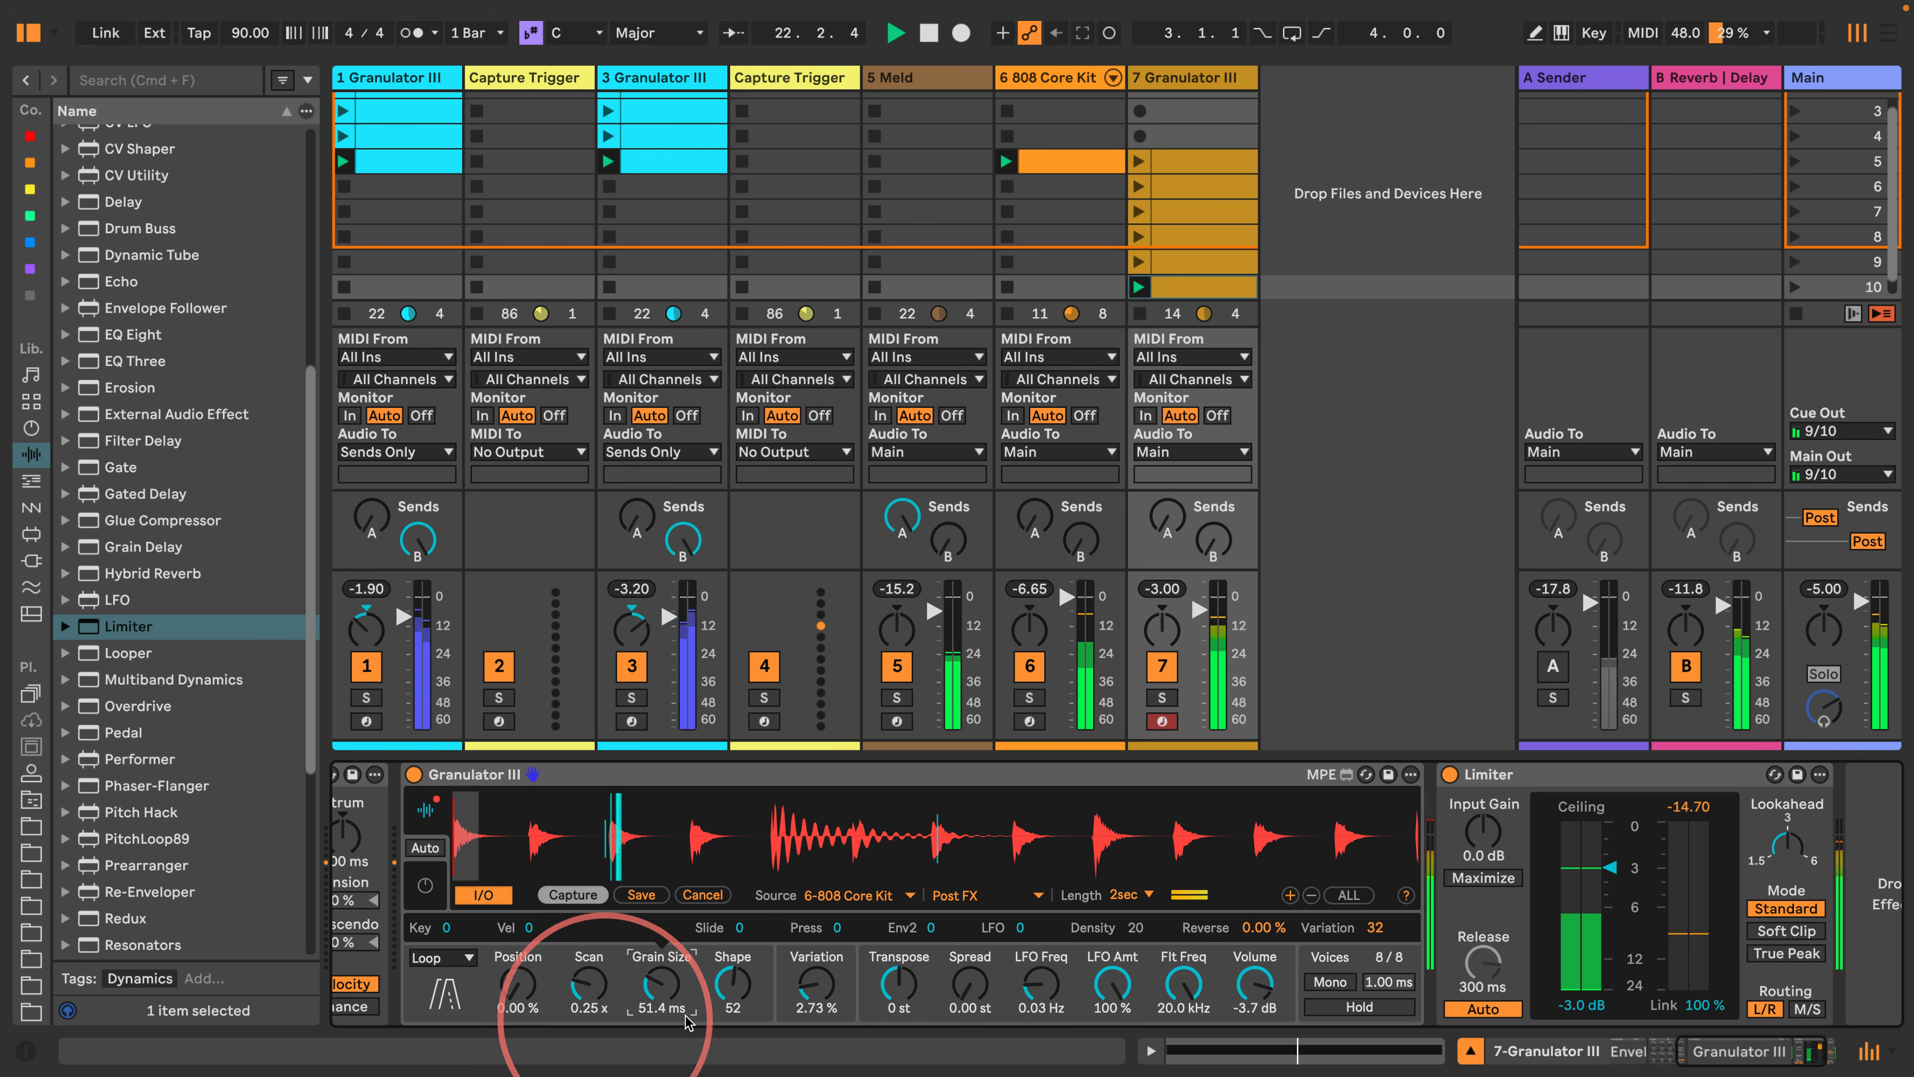
Lower the Reverb | Delay return's volume to -7.0 dB and reduce the Meld track's send A level.
left_click_drag(1721, 606, 1721, 613)
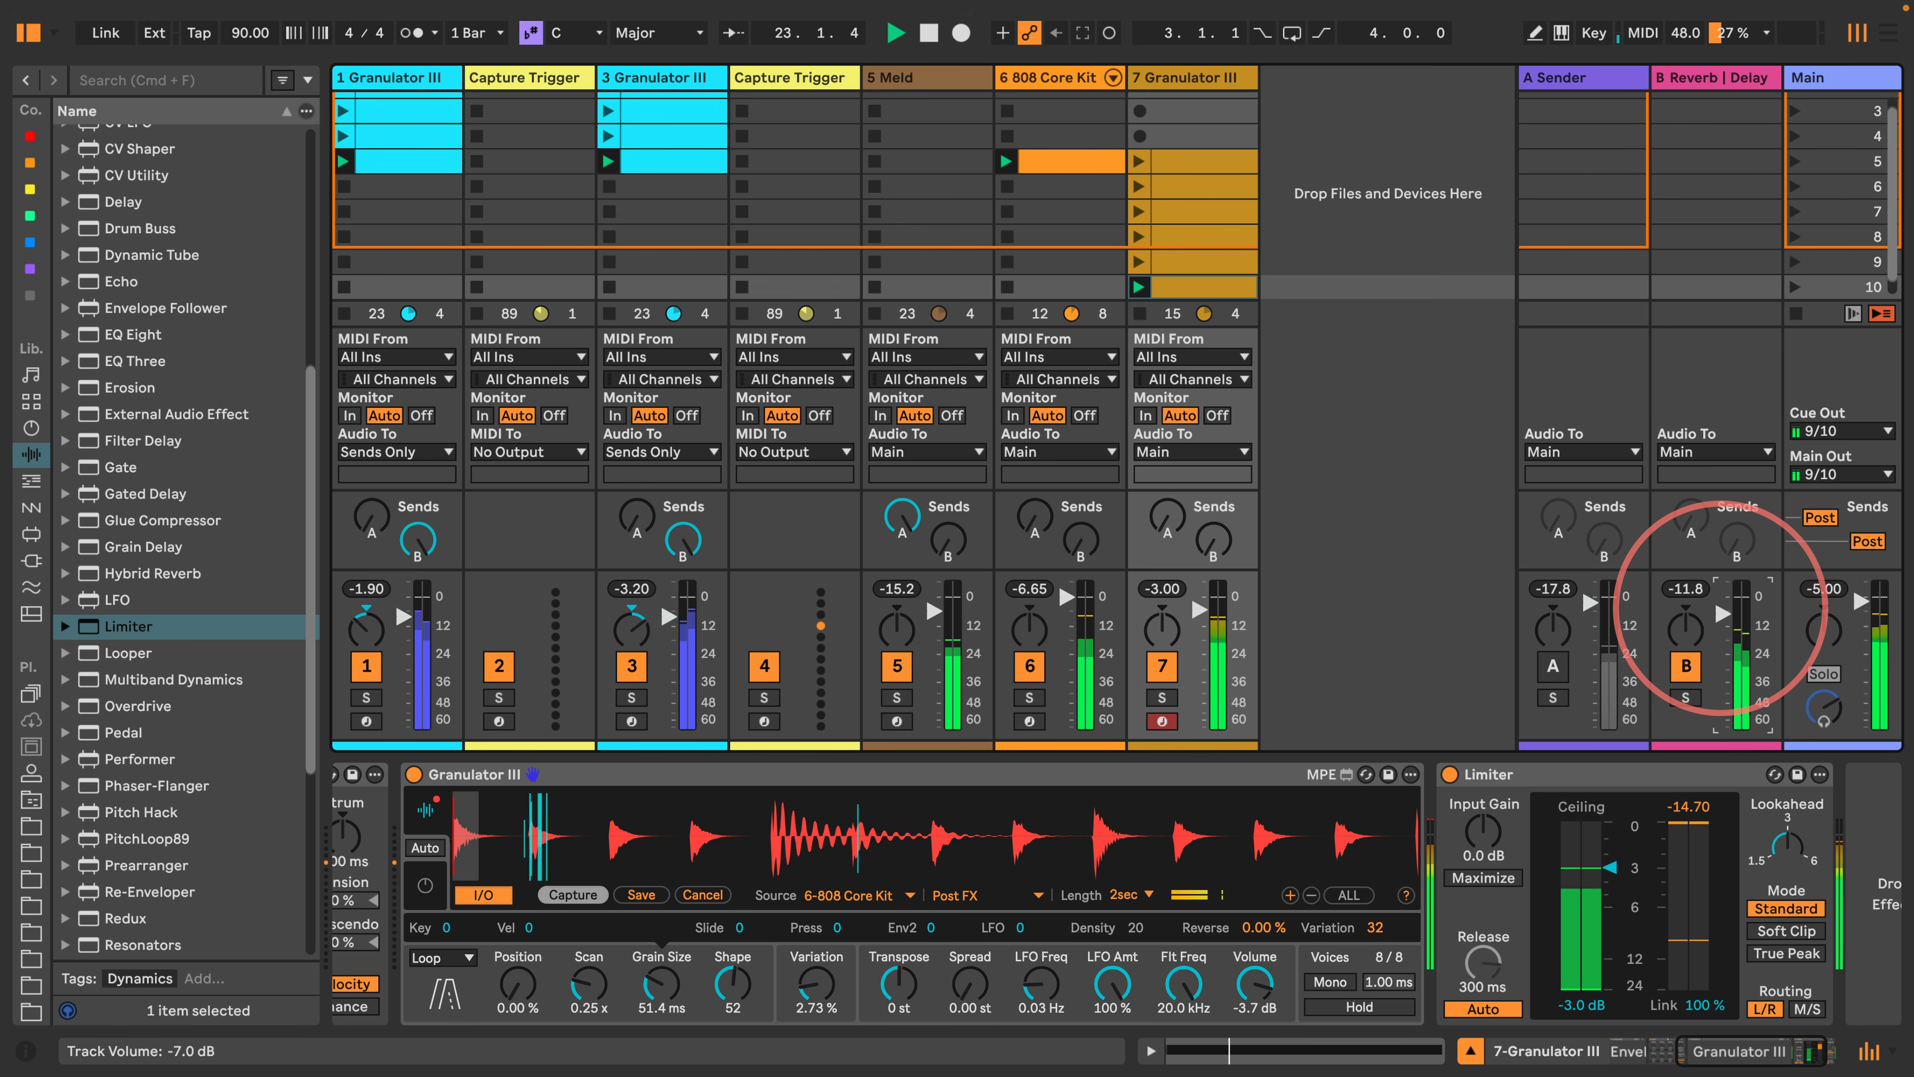
left_click(901, 516)
left_click_drag(901, 517, 901, 534)
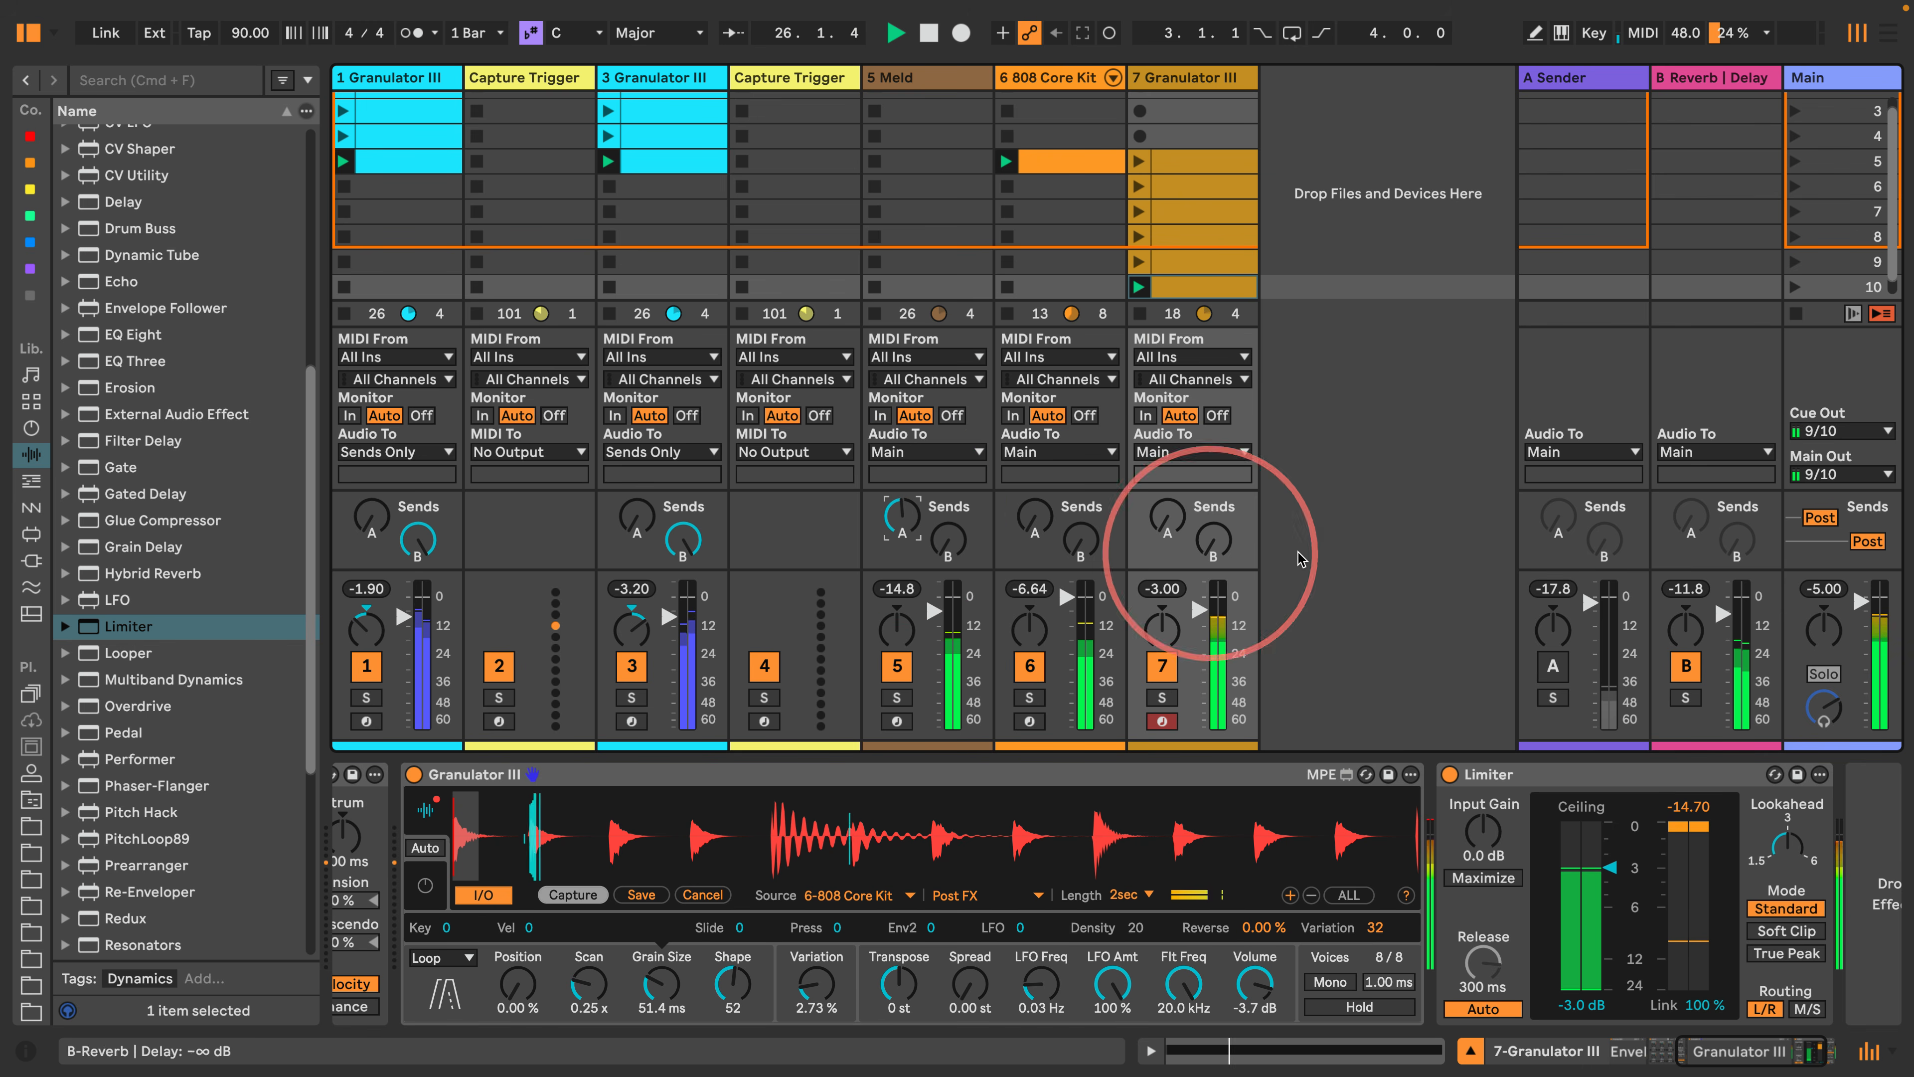
left_click(1724, 614)
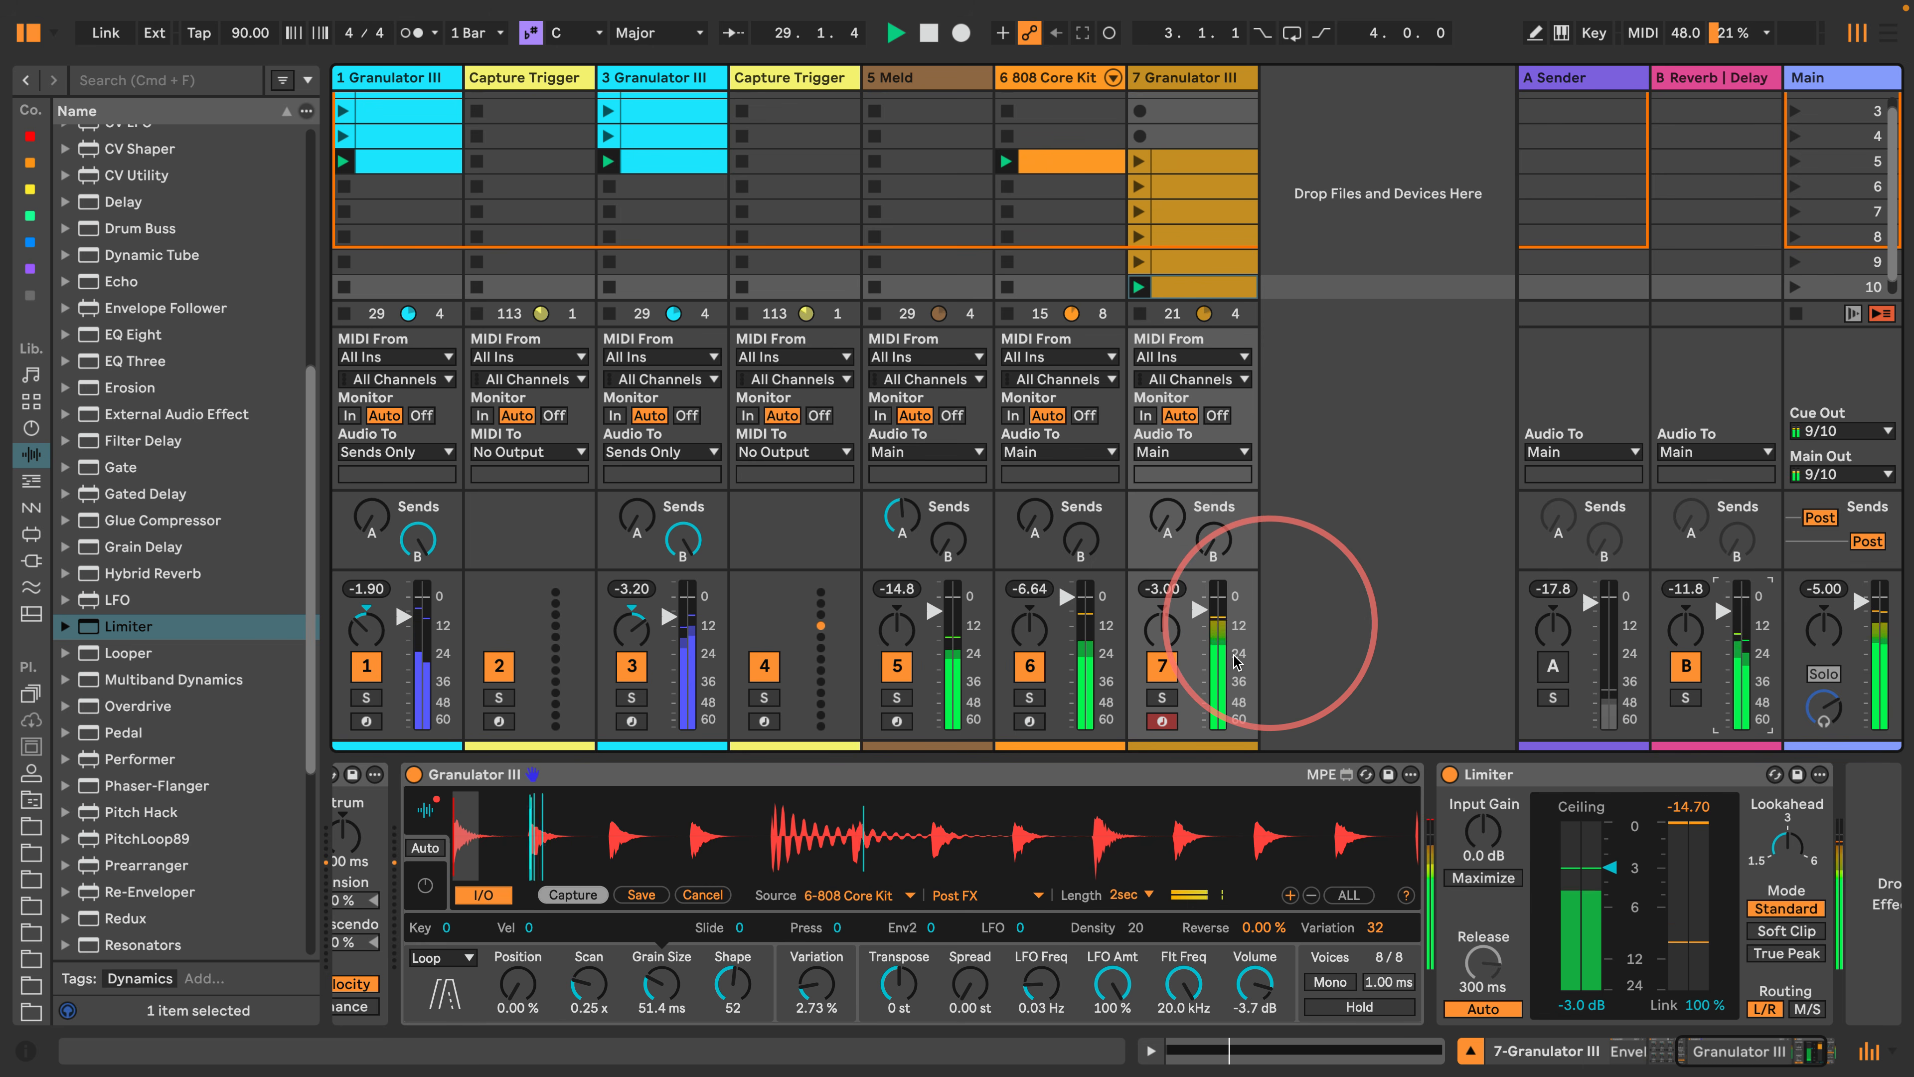
Set Granulator III's Variation to 3.28 % and the Rand modulation of its Transpose to 0.57.
mouse_move(815, 981)
left_mouse_down()
mouse_move(804, 1014)
mouse_move(800, 993)
left_mouse_up()
left_click(898, 982)
left_click_drag(1139, 941, 1134, 1036)
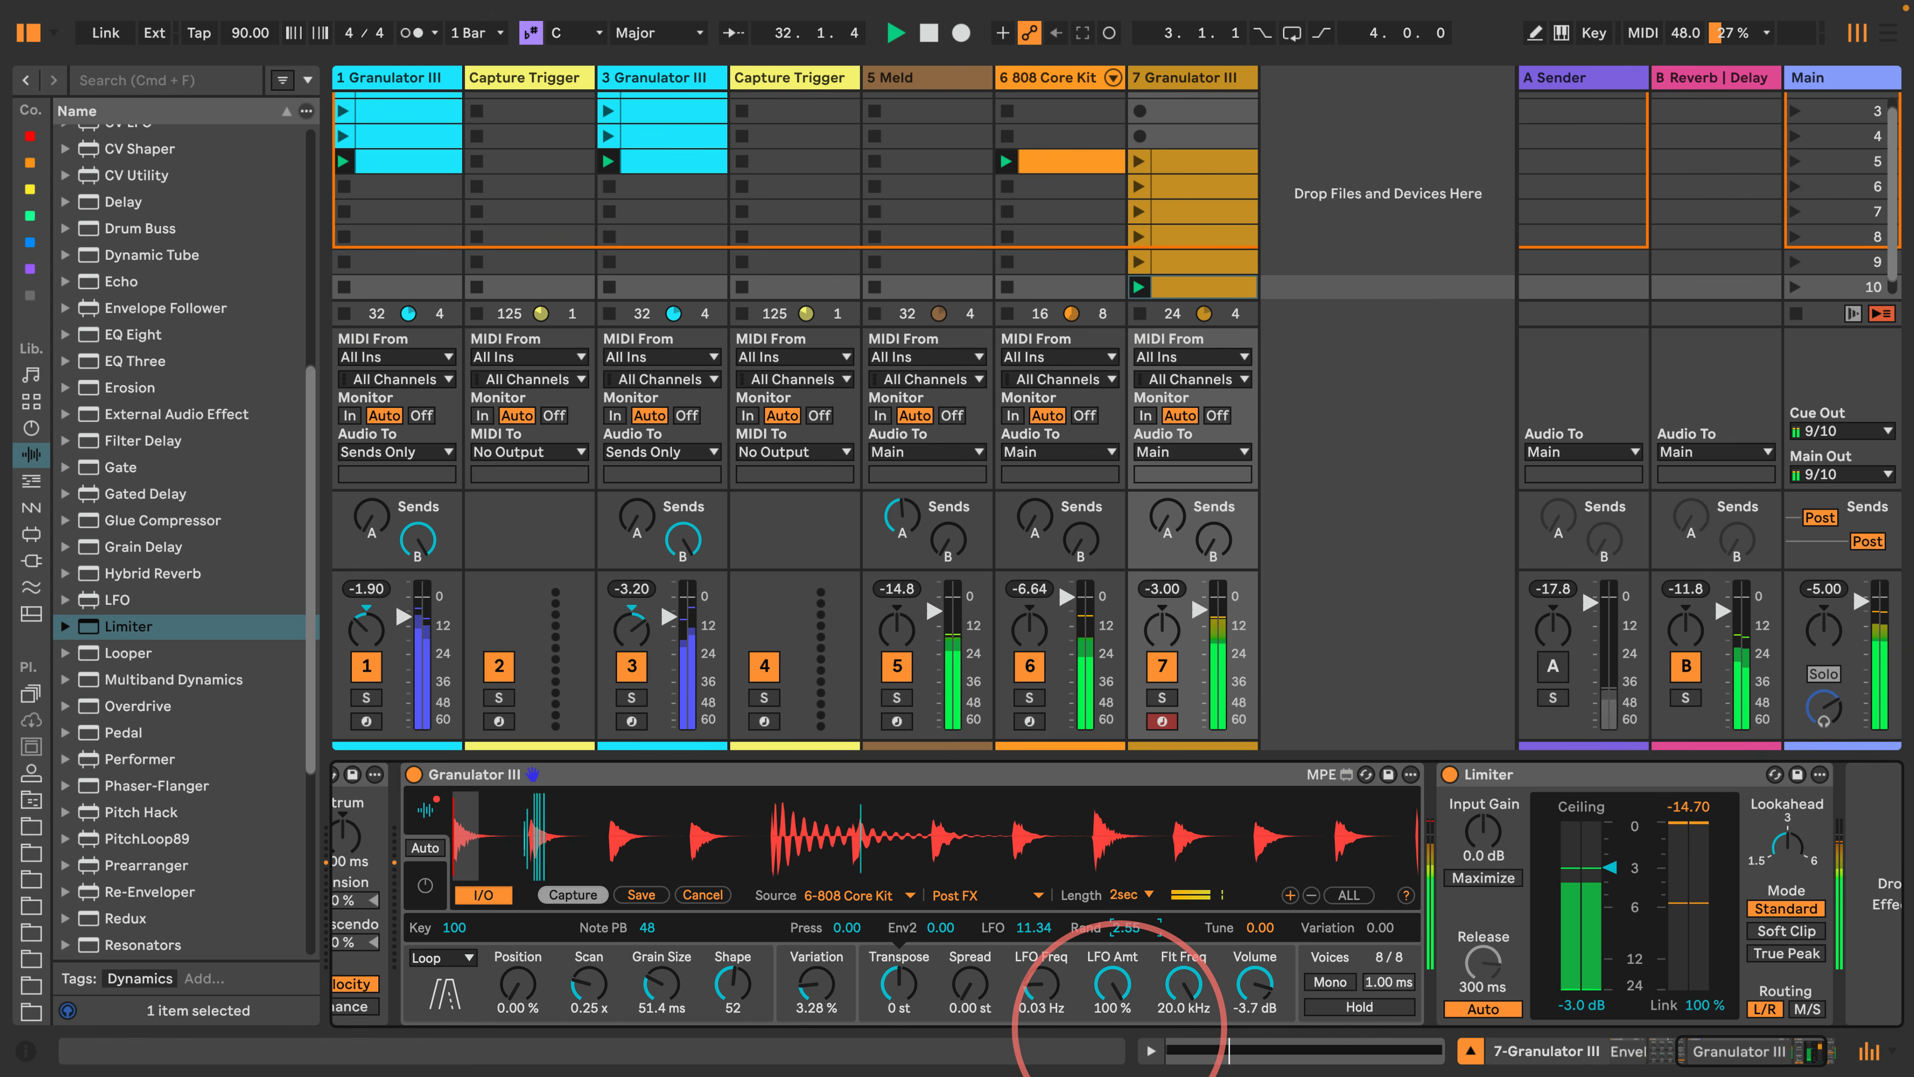
left_click_drag(1126, 940, 1125, 956)
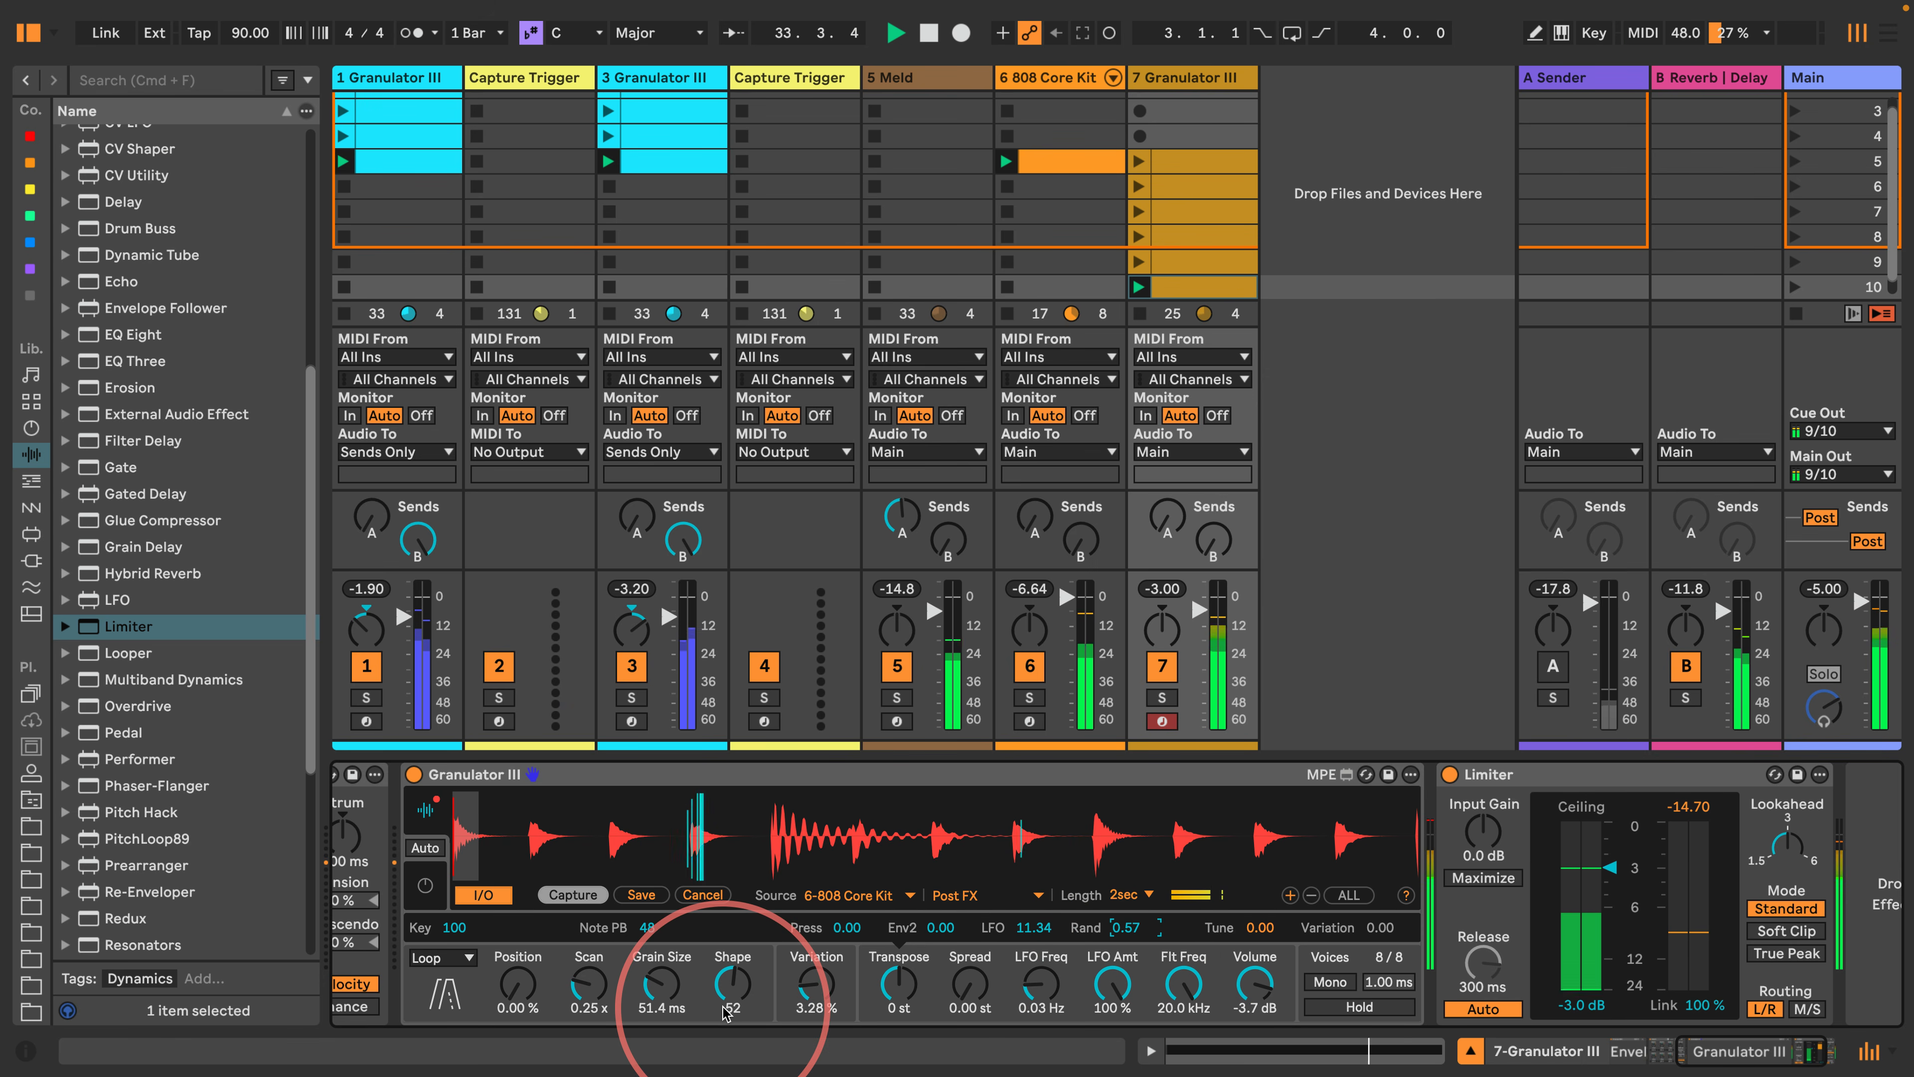
Set Granulator III's Shape to 80, Grain Size to 6.00 ms and Scan to 0.125x.
left_click_drag(725, 1012, 689, 848)
mouse_move(648, 980)
left_mouse_down()
mouse_move(648, 1018)
mouse_move(641, 1000)
left_mouse_up()
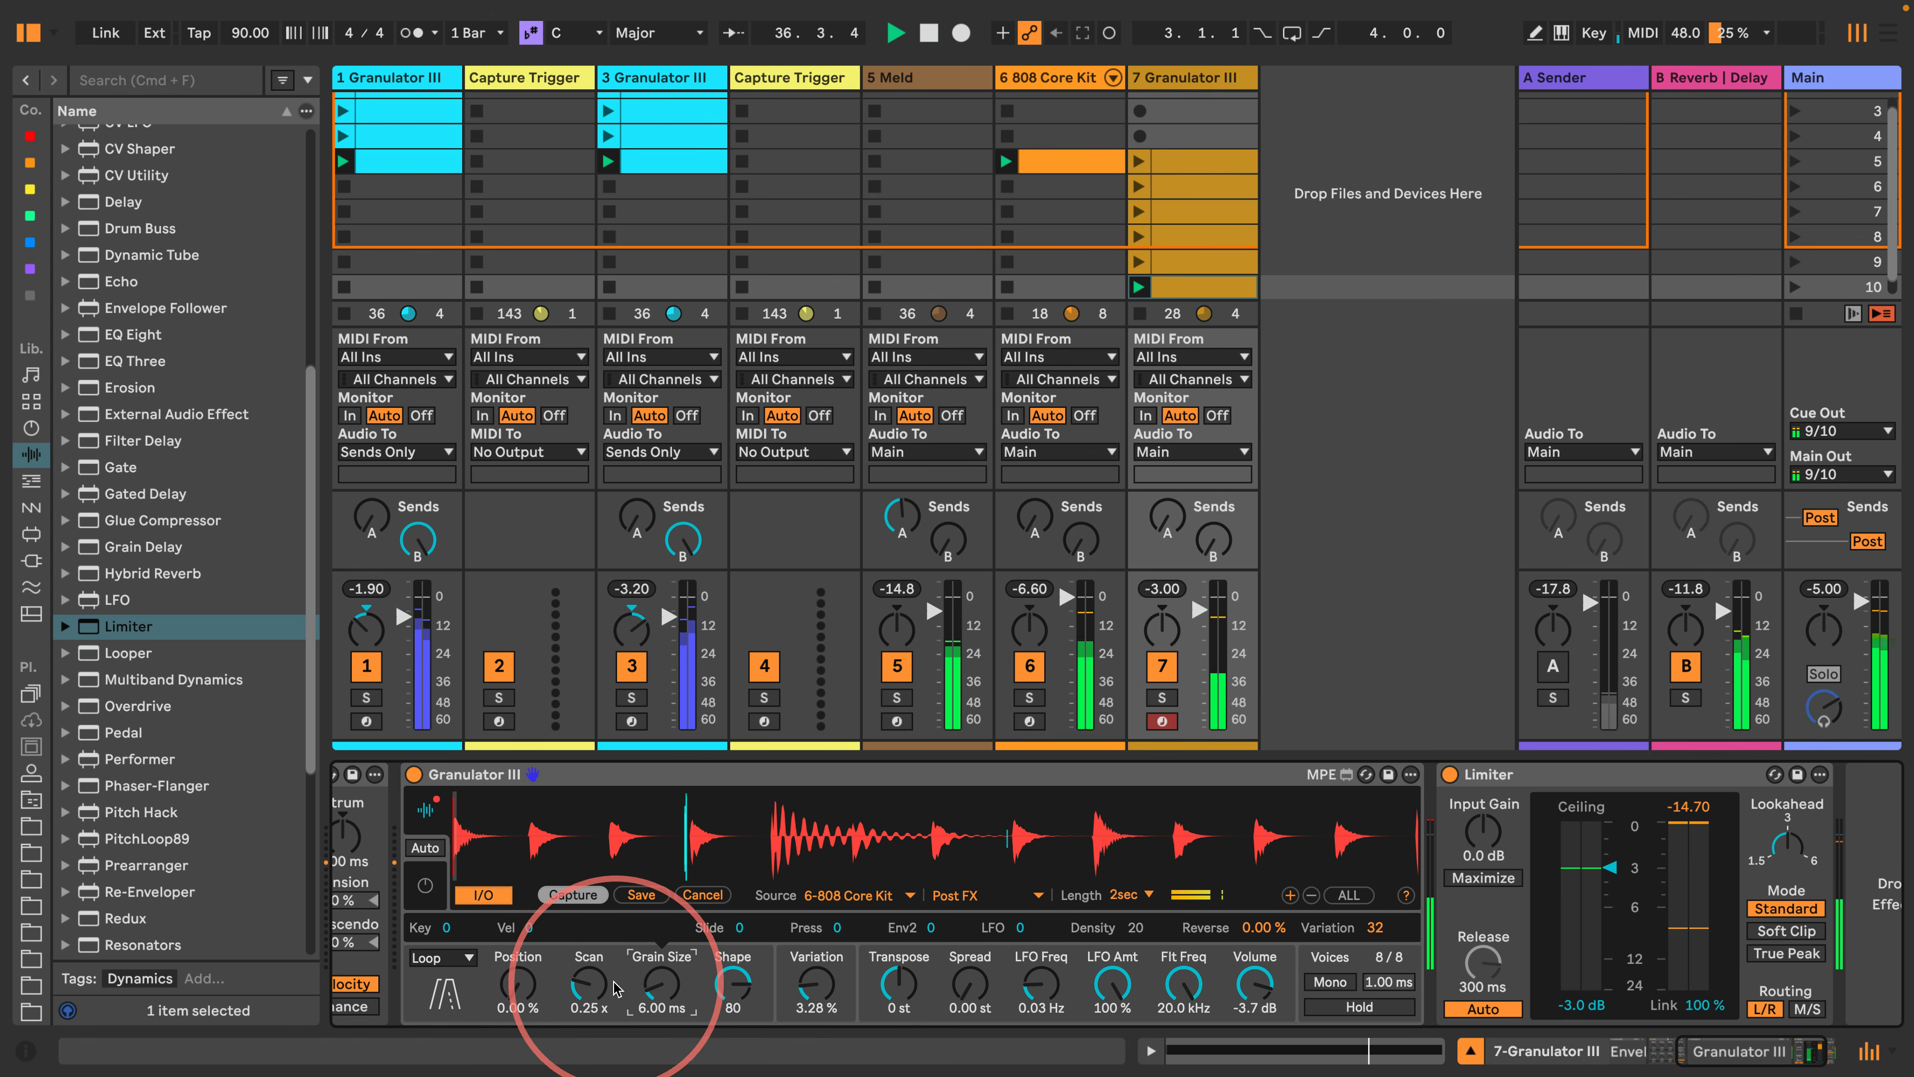
left_click(586, 990)
type(".125")
key("Return")
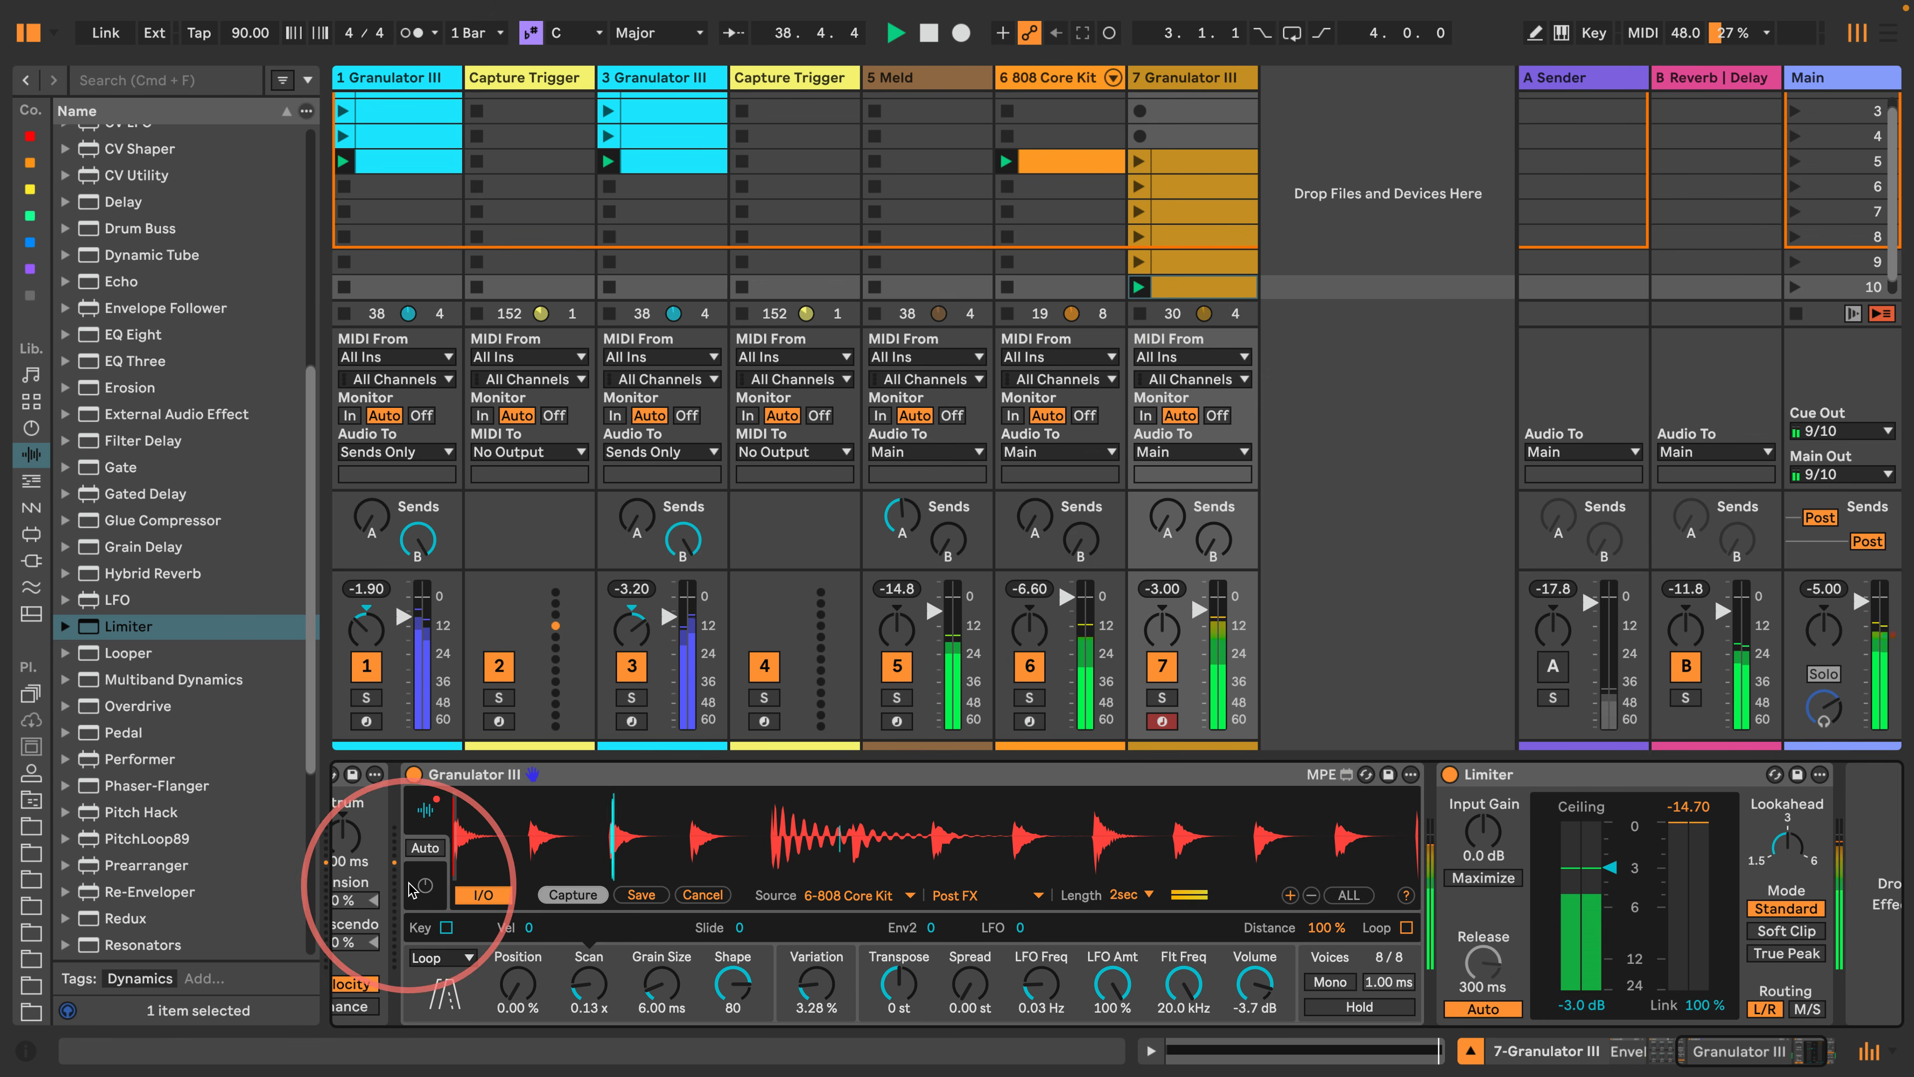
Set the release of Granulator III's Envelope 1 to 8.69 s and return to the waveform display.
left_click(425, 810)
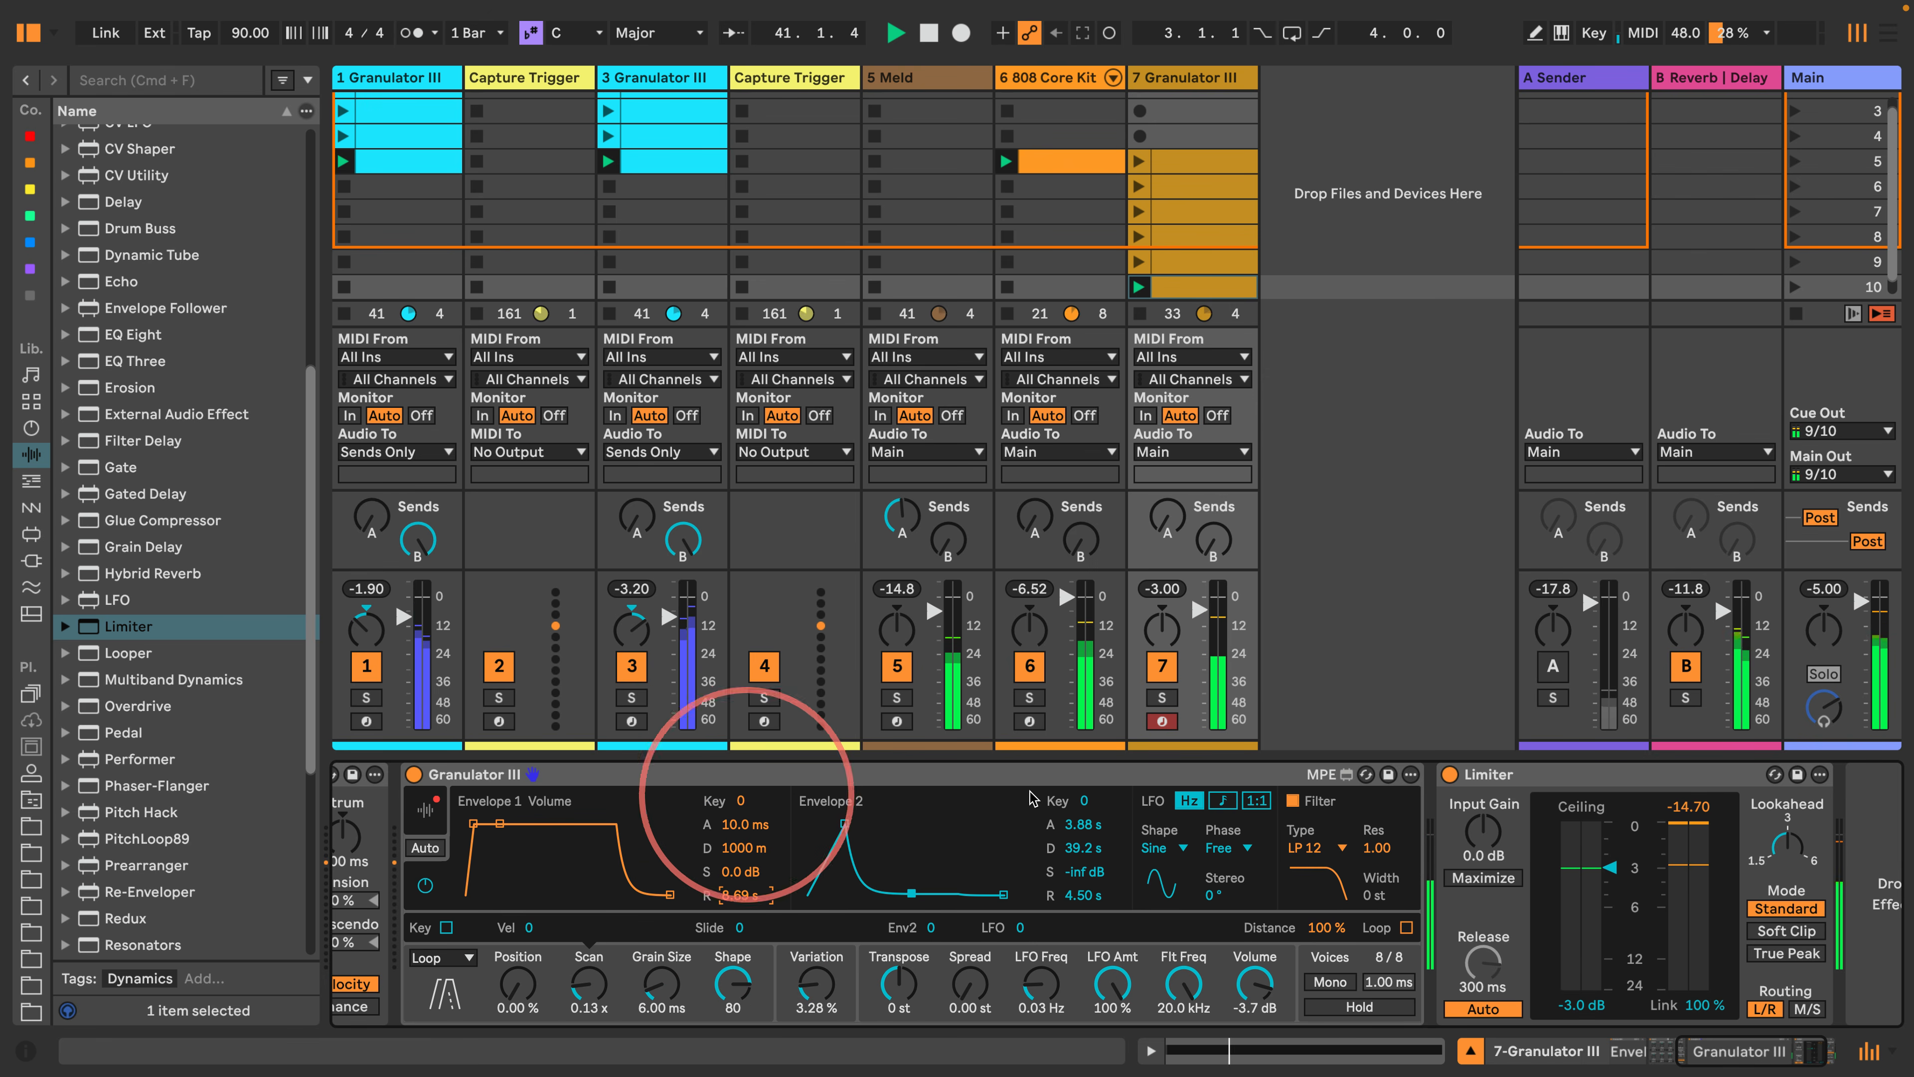
left_click(422, 812)
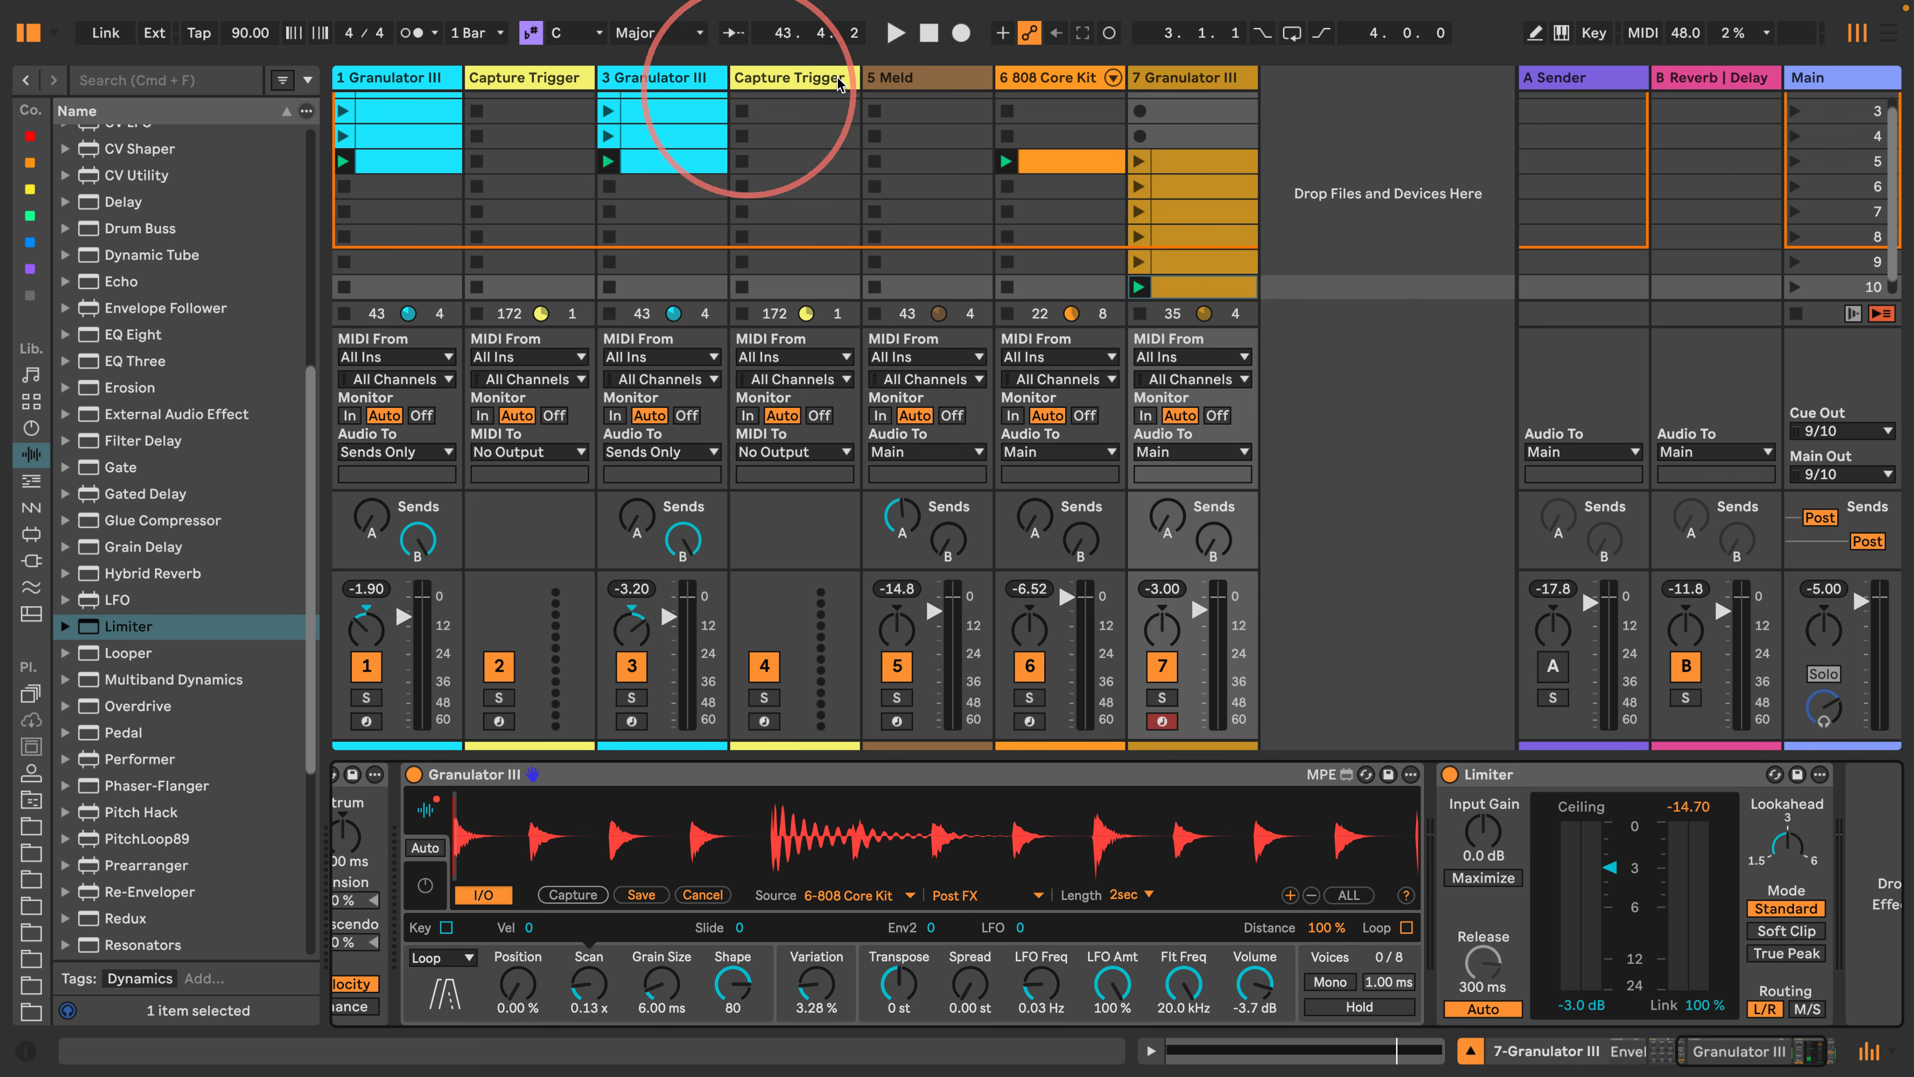
Review the capture signal chain by viewing the devices on the Meld track, the A Sender return, track 1 and its Capture Trigger track.
left_click(915, 77)
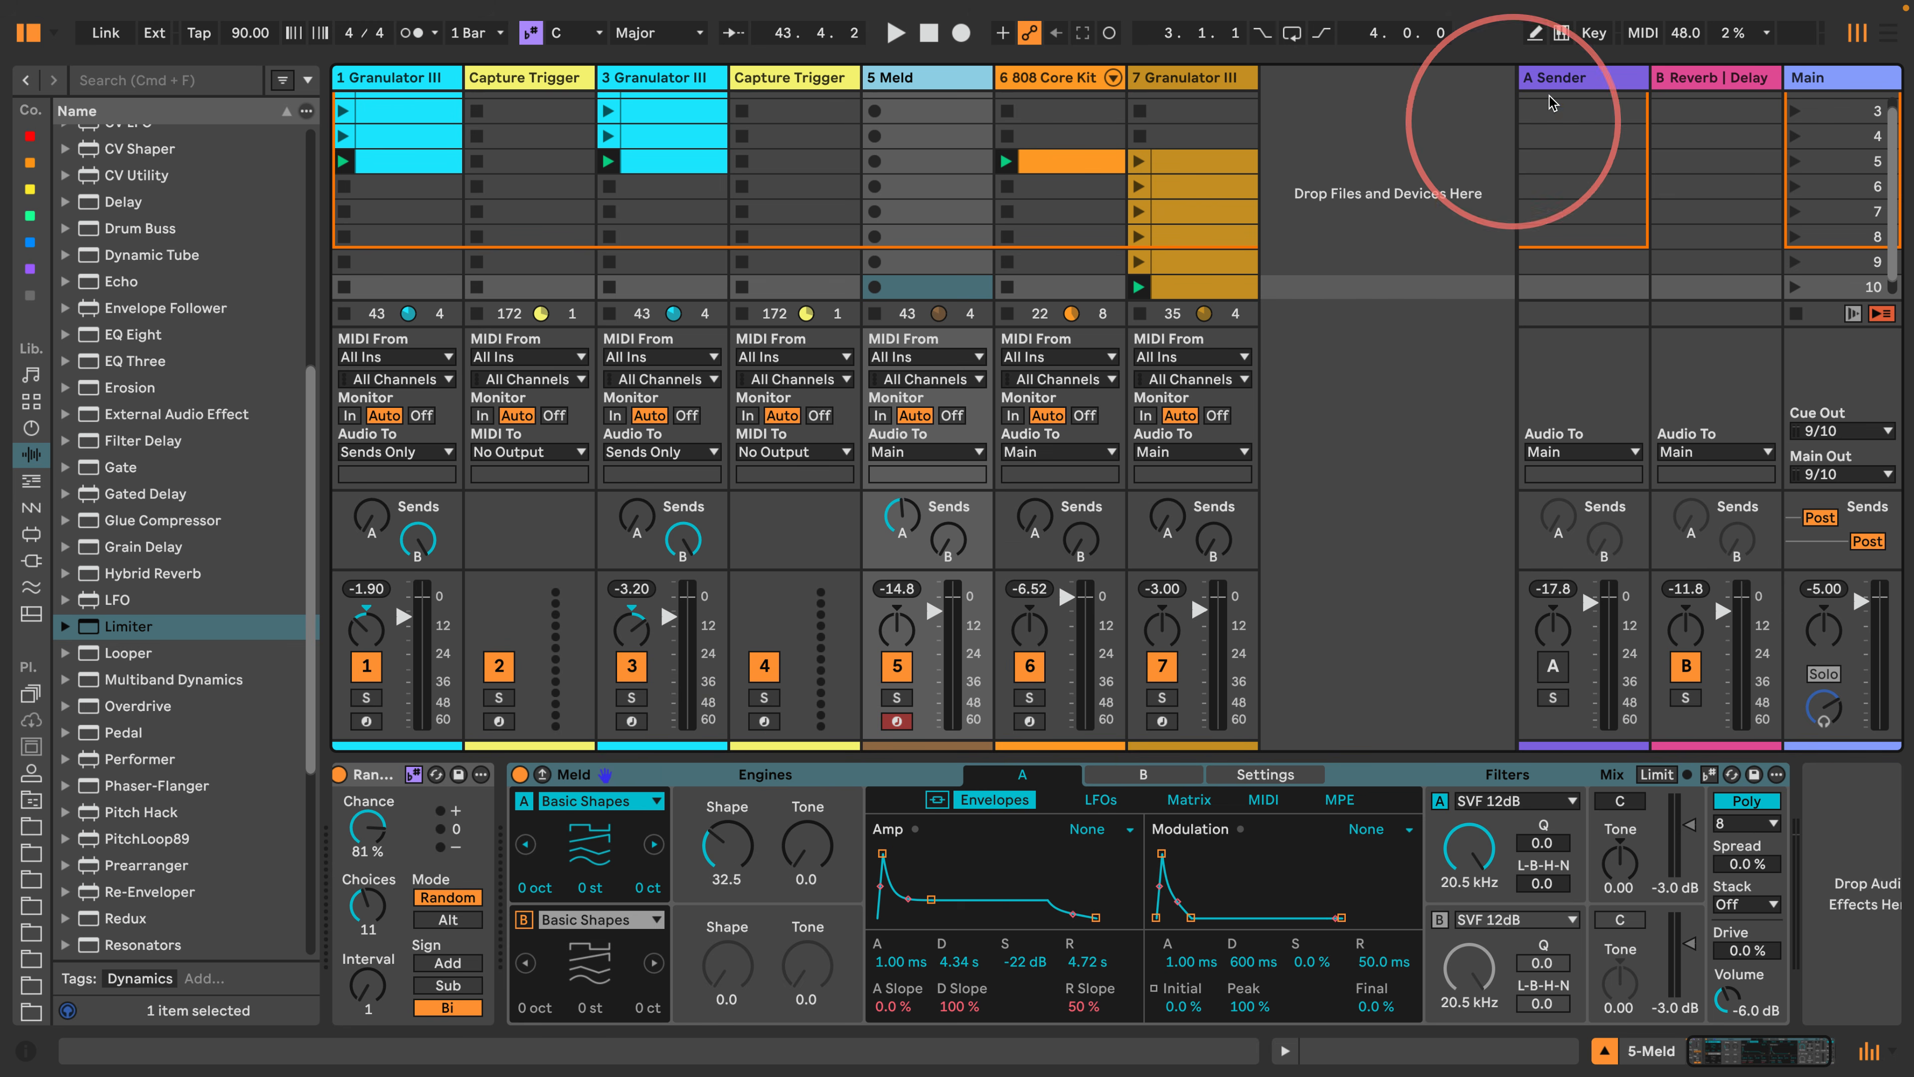
left_click(1573, 79)
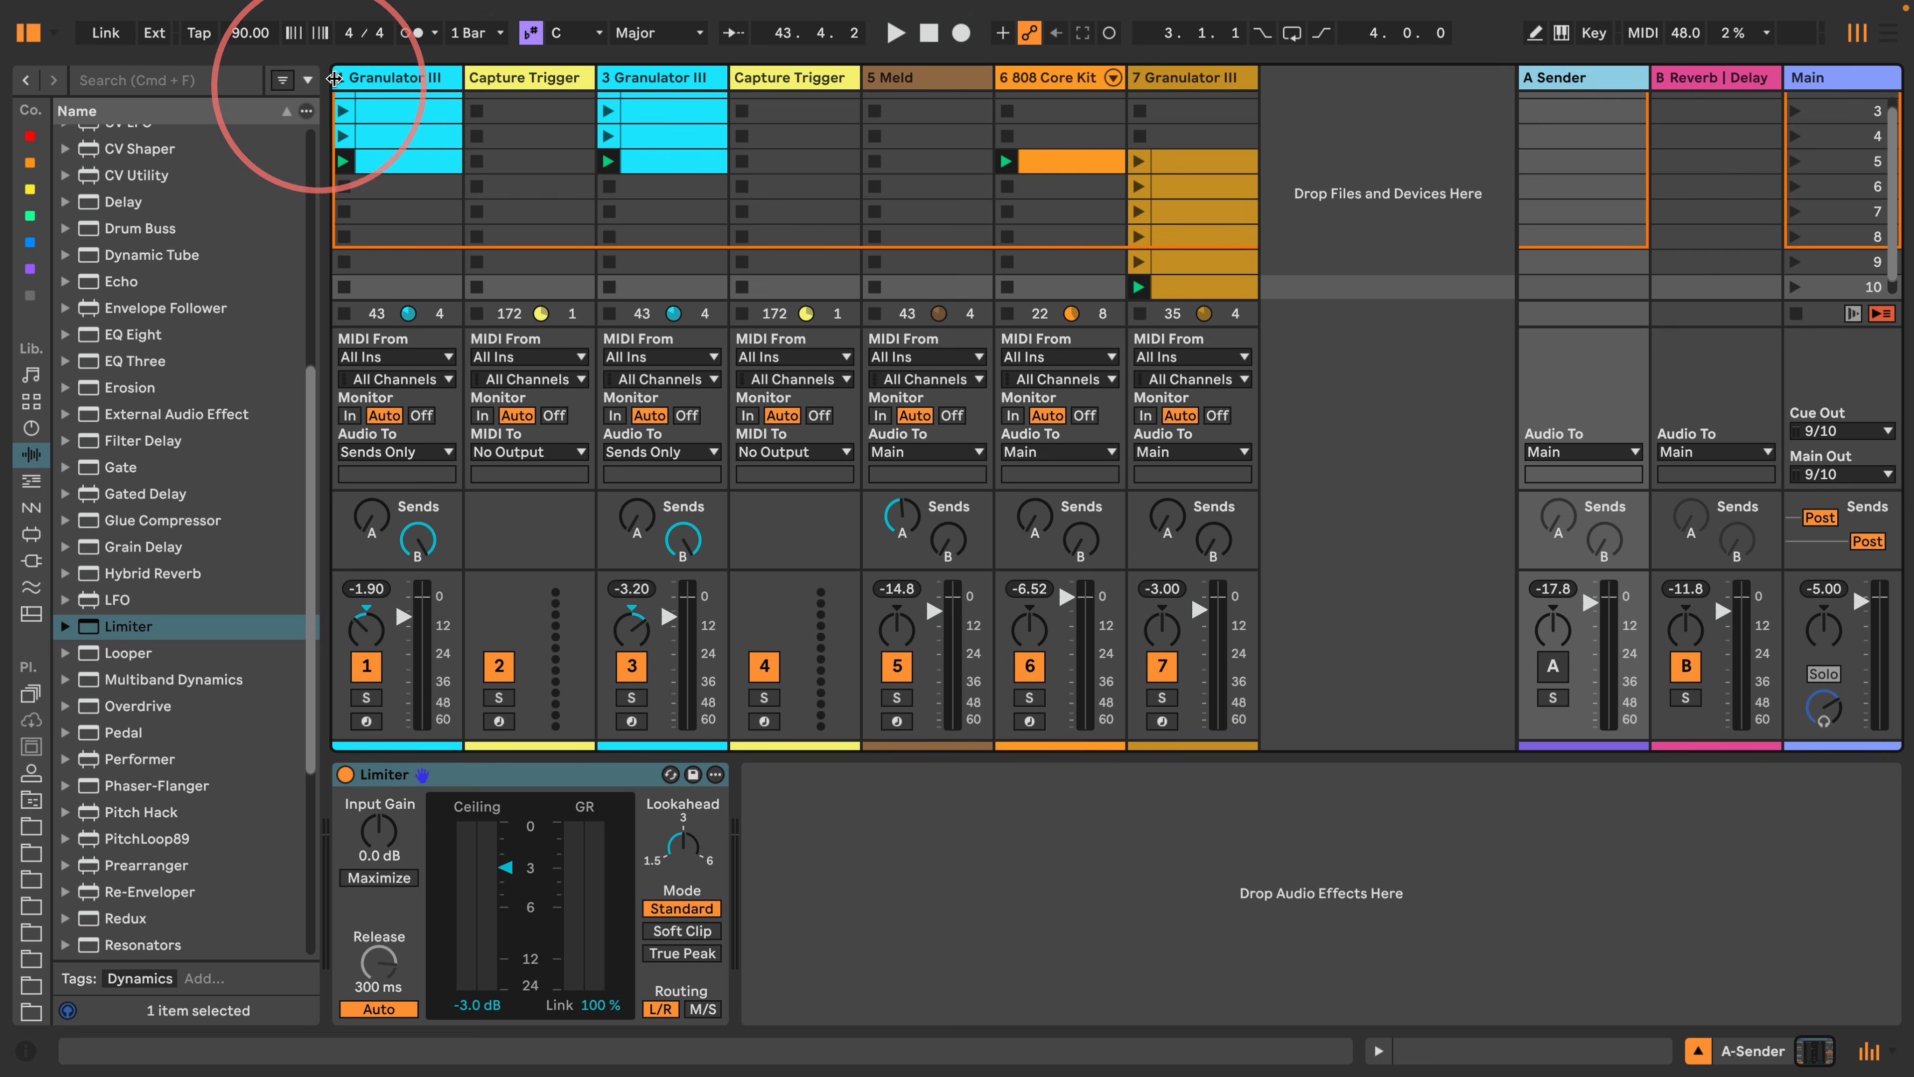
left_click(398, 78)
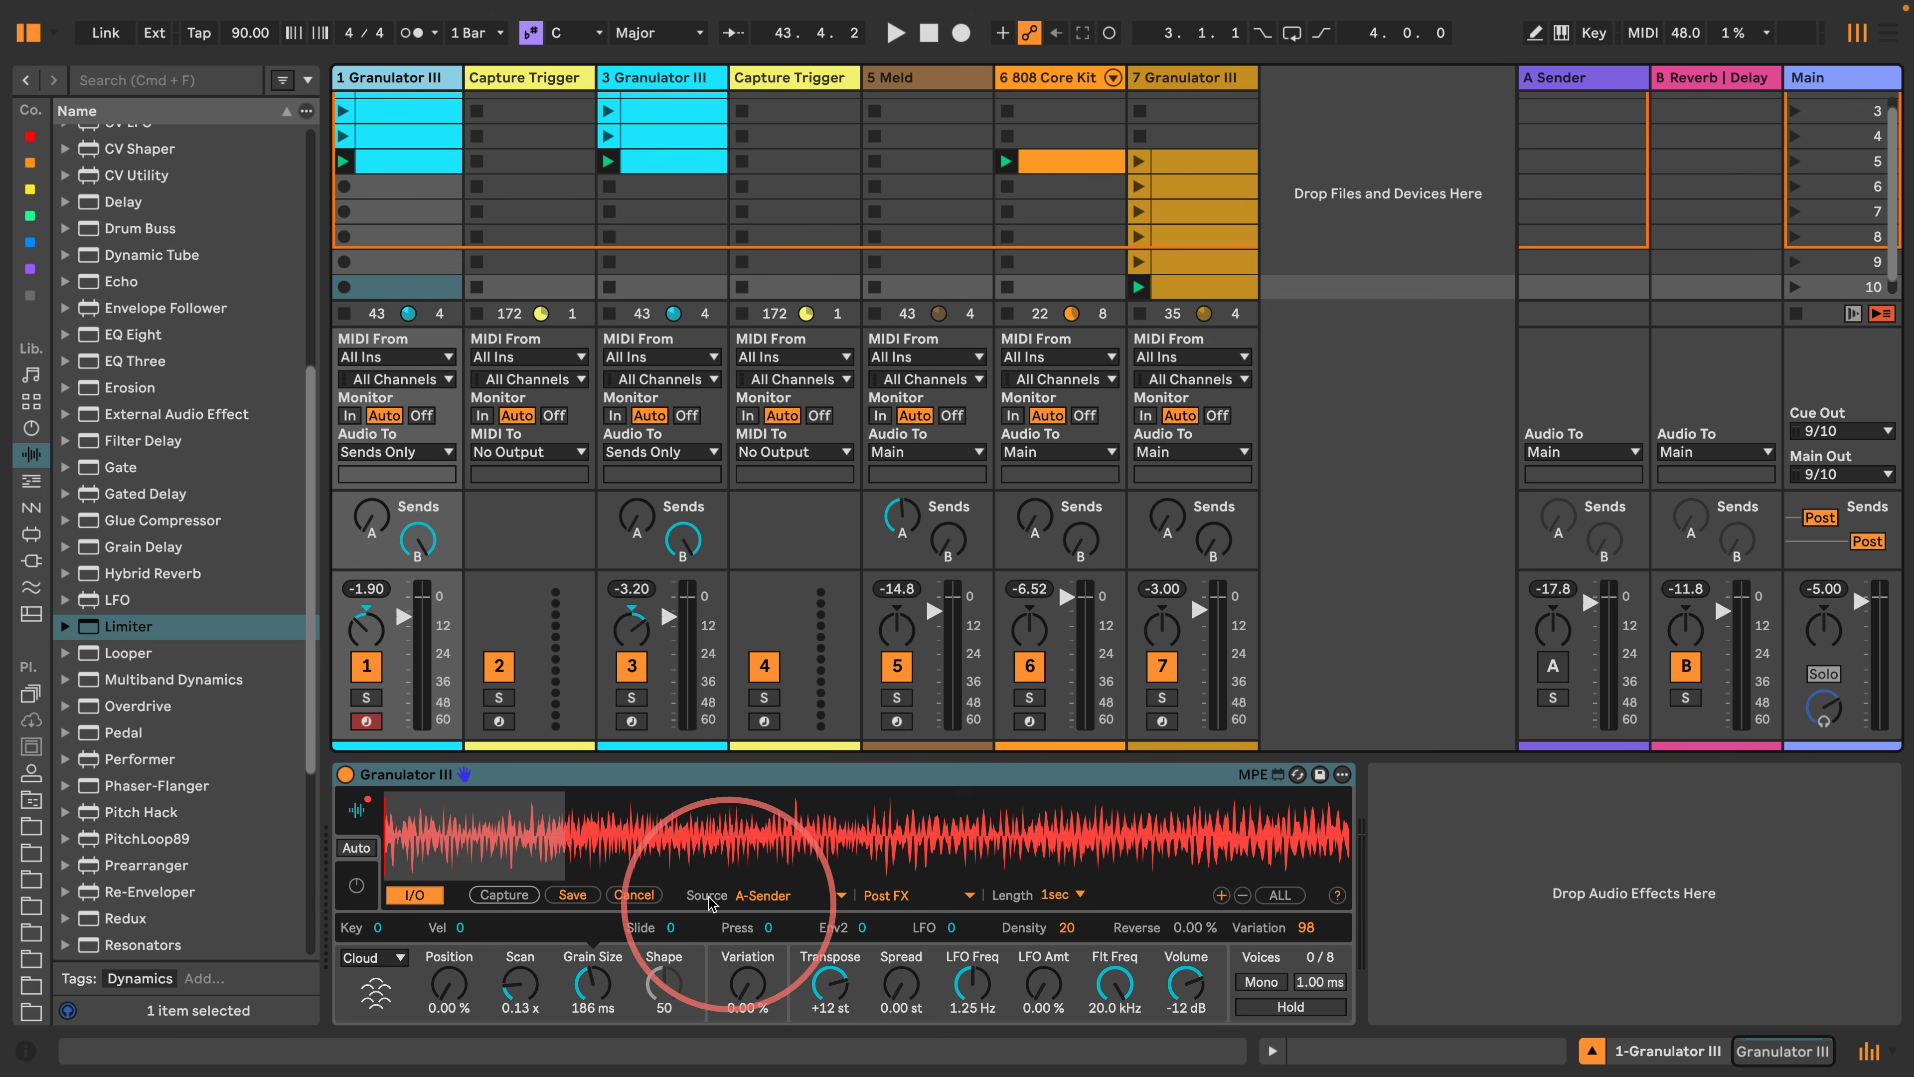
left_click(1590, 76)
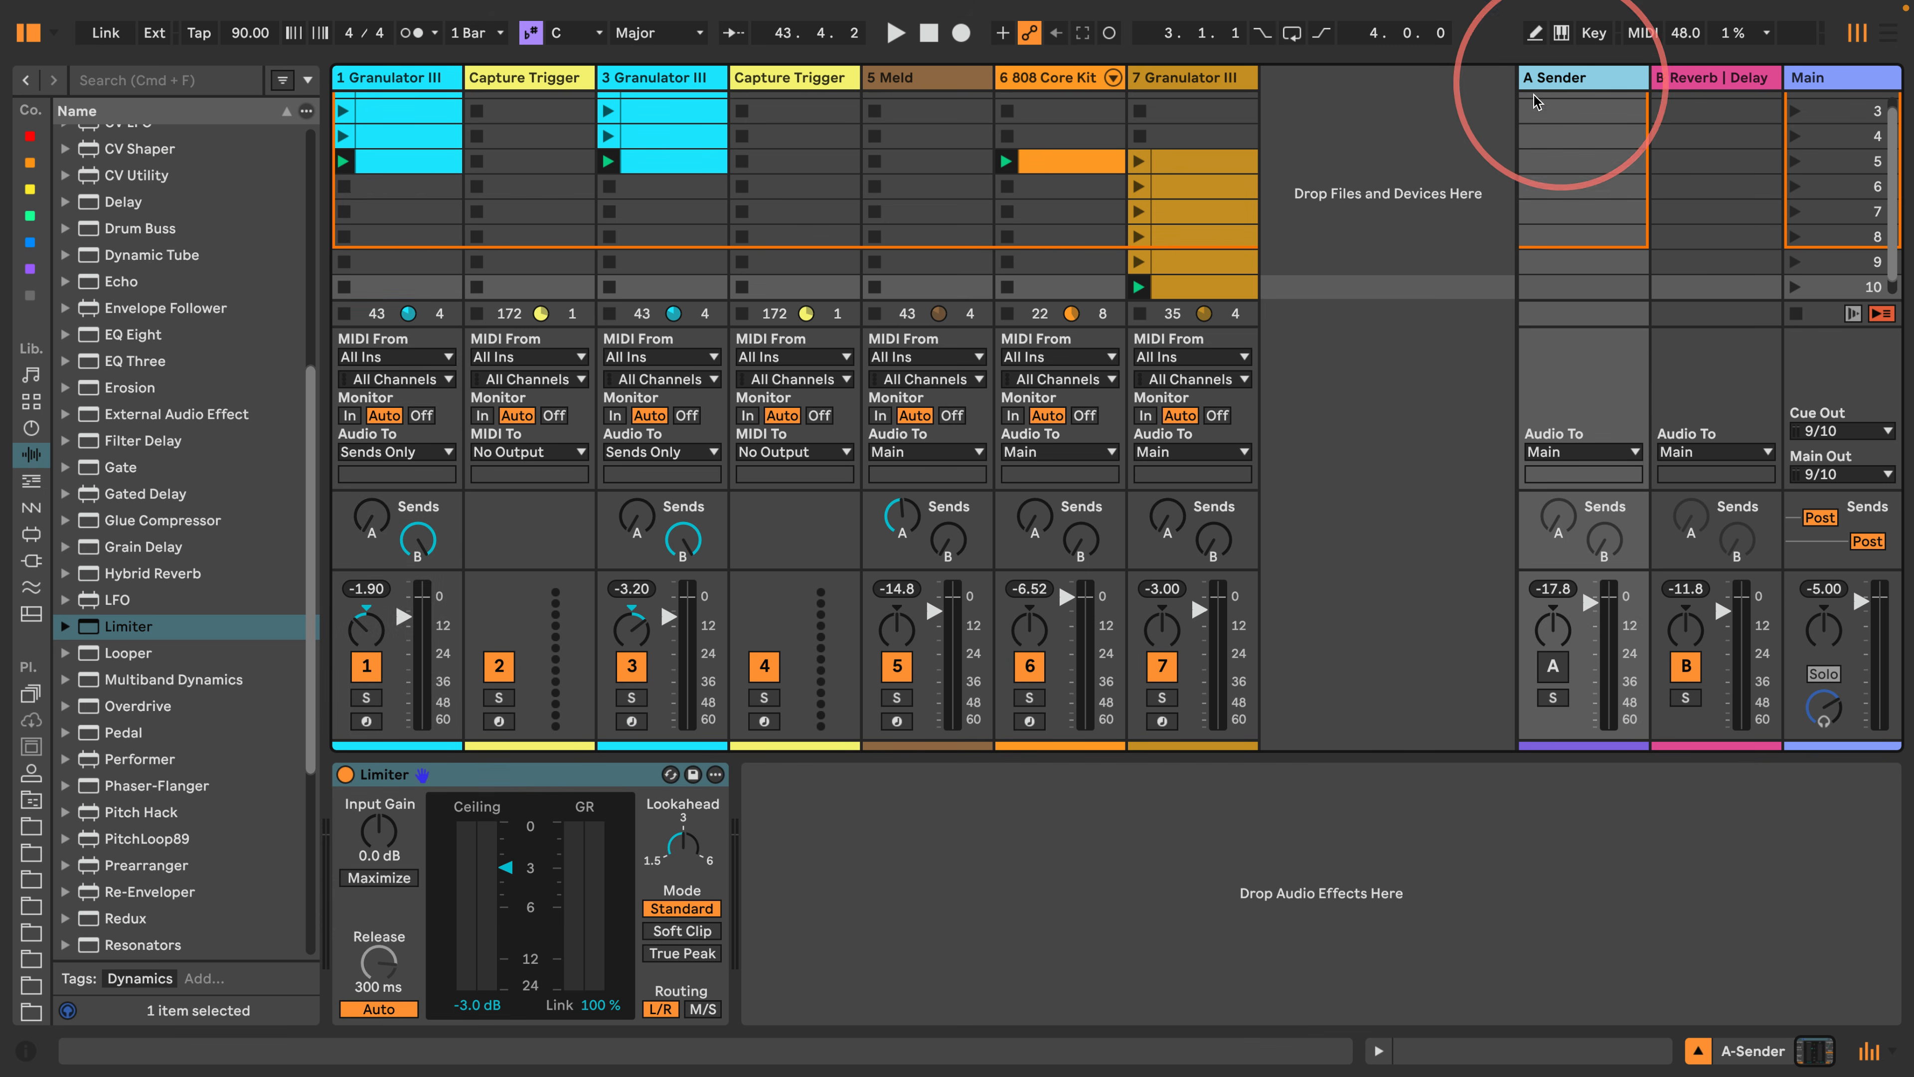
left_click(398, 78)
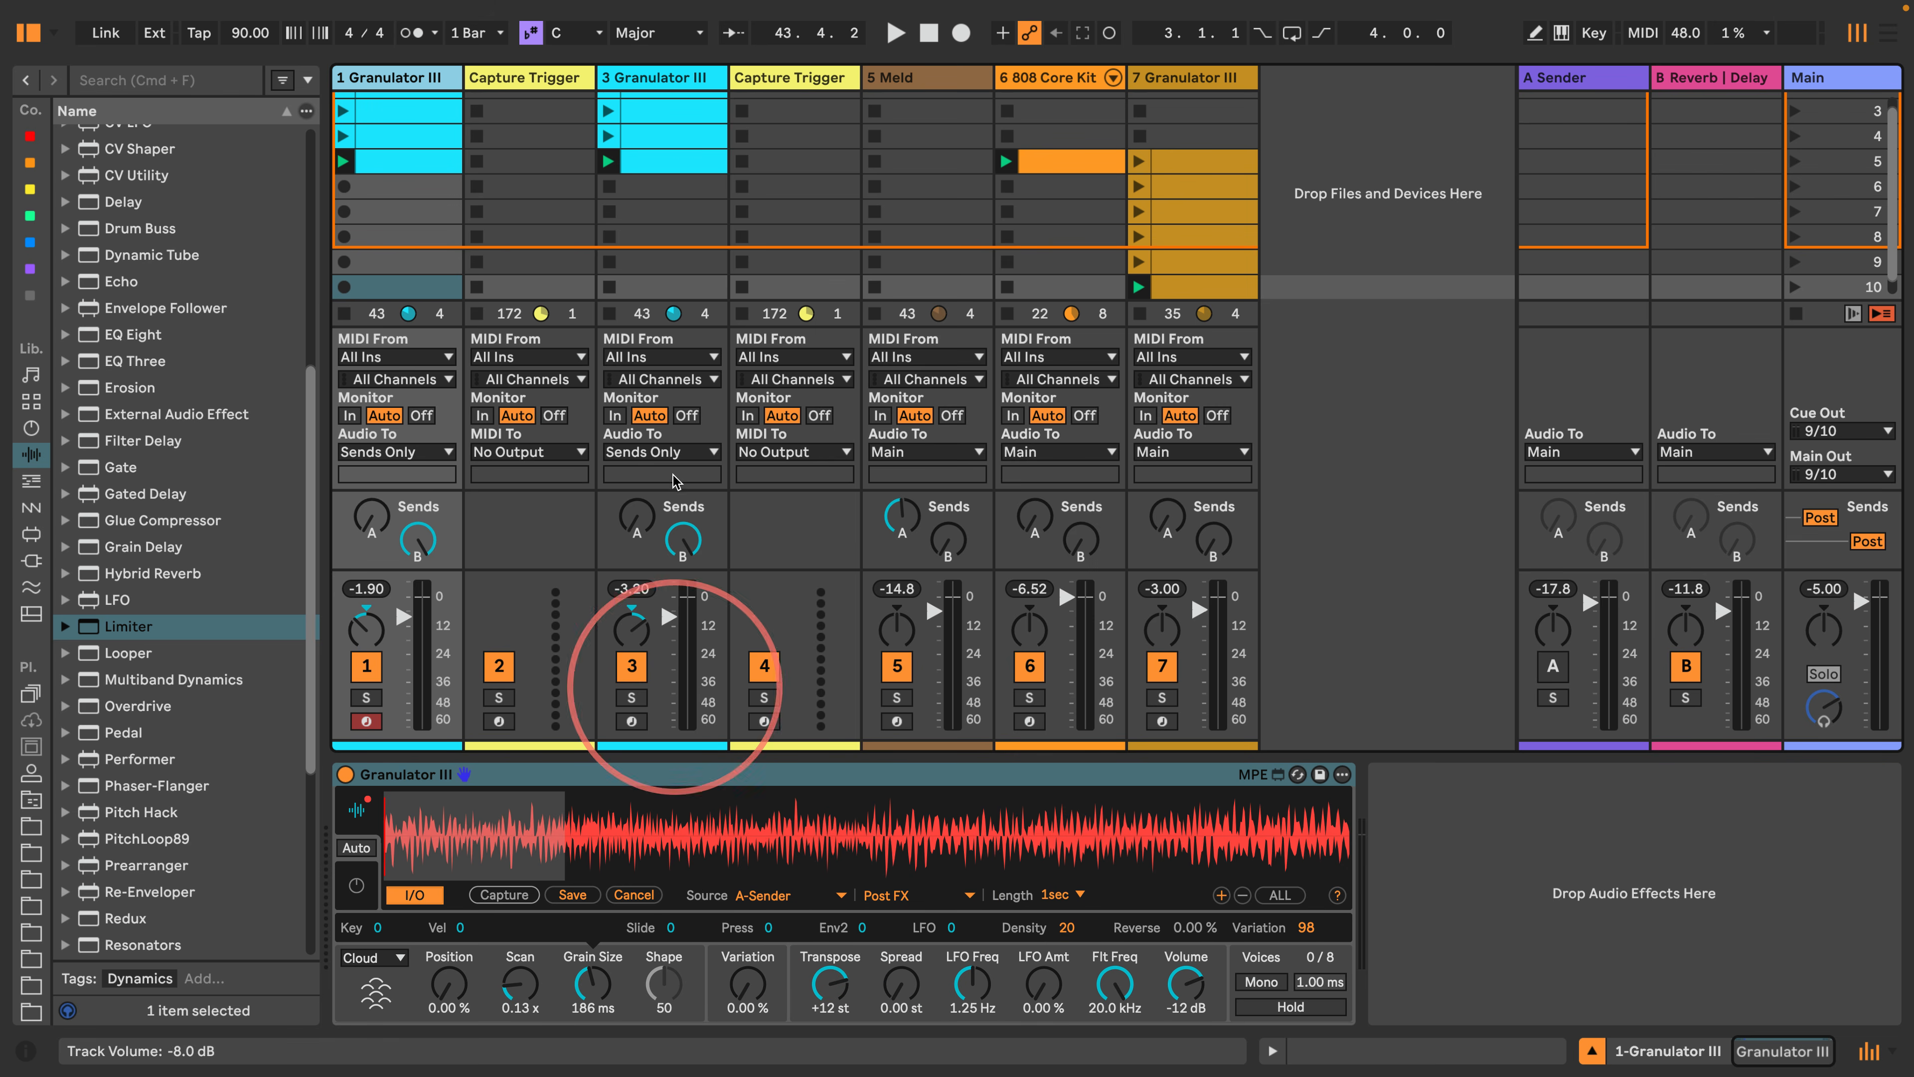
left_click(524, 78)
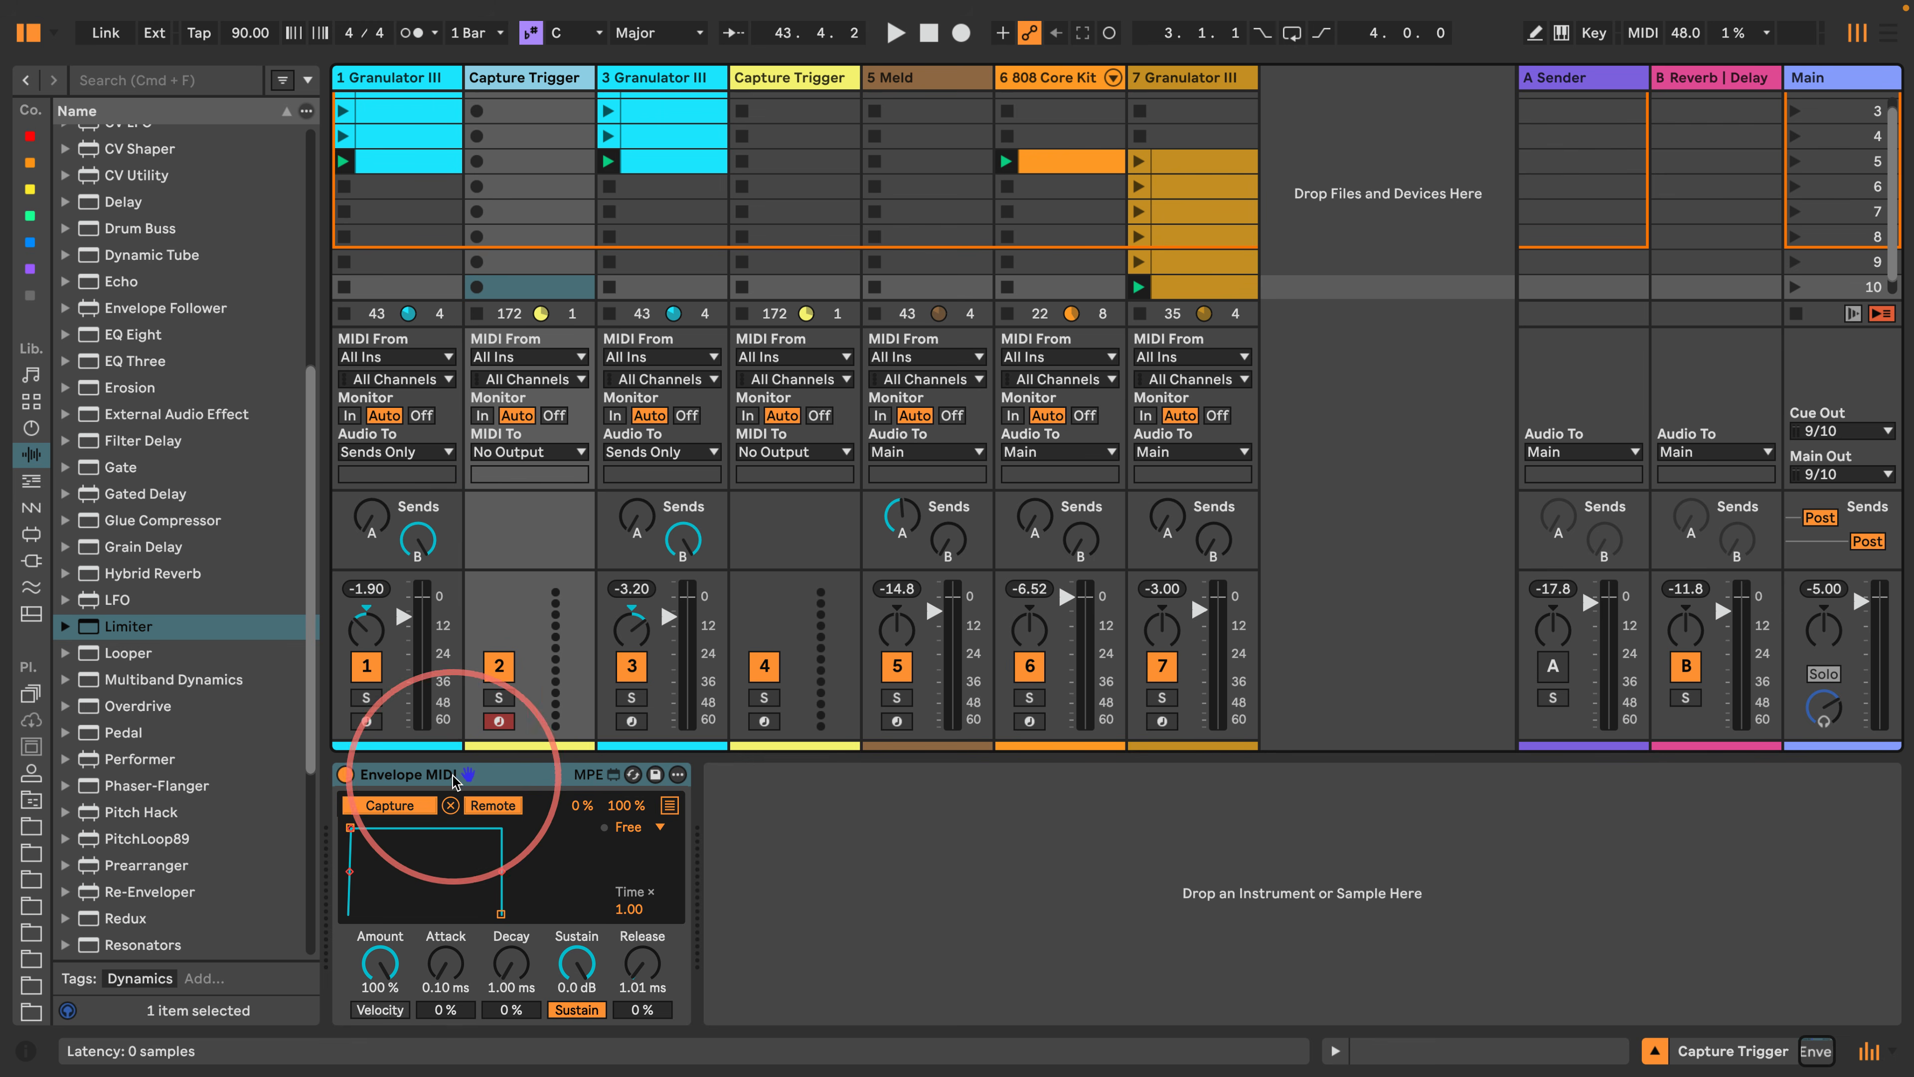
left_click(406, 69)
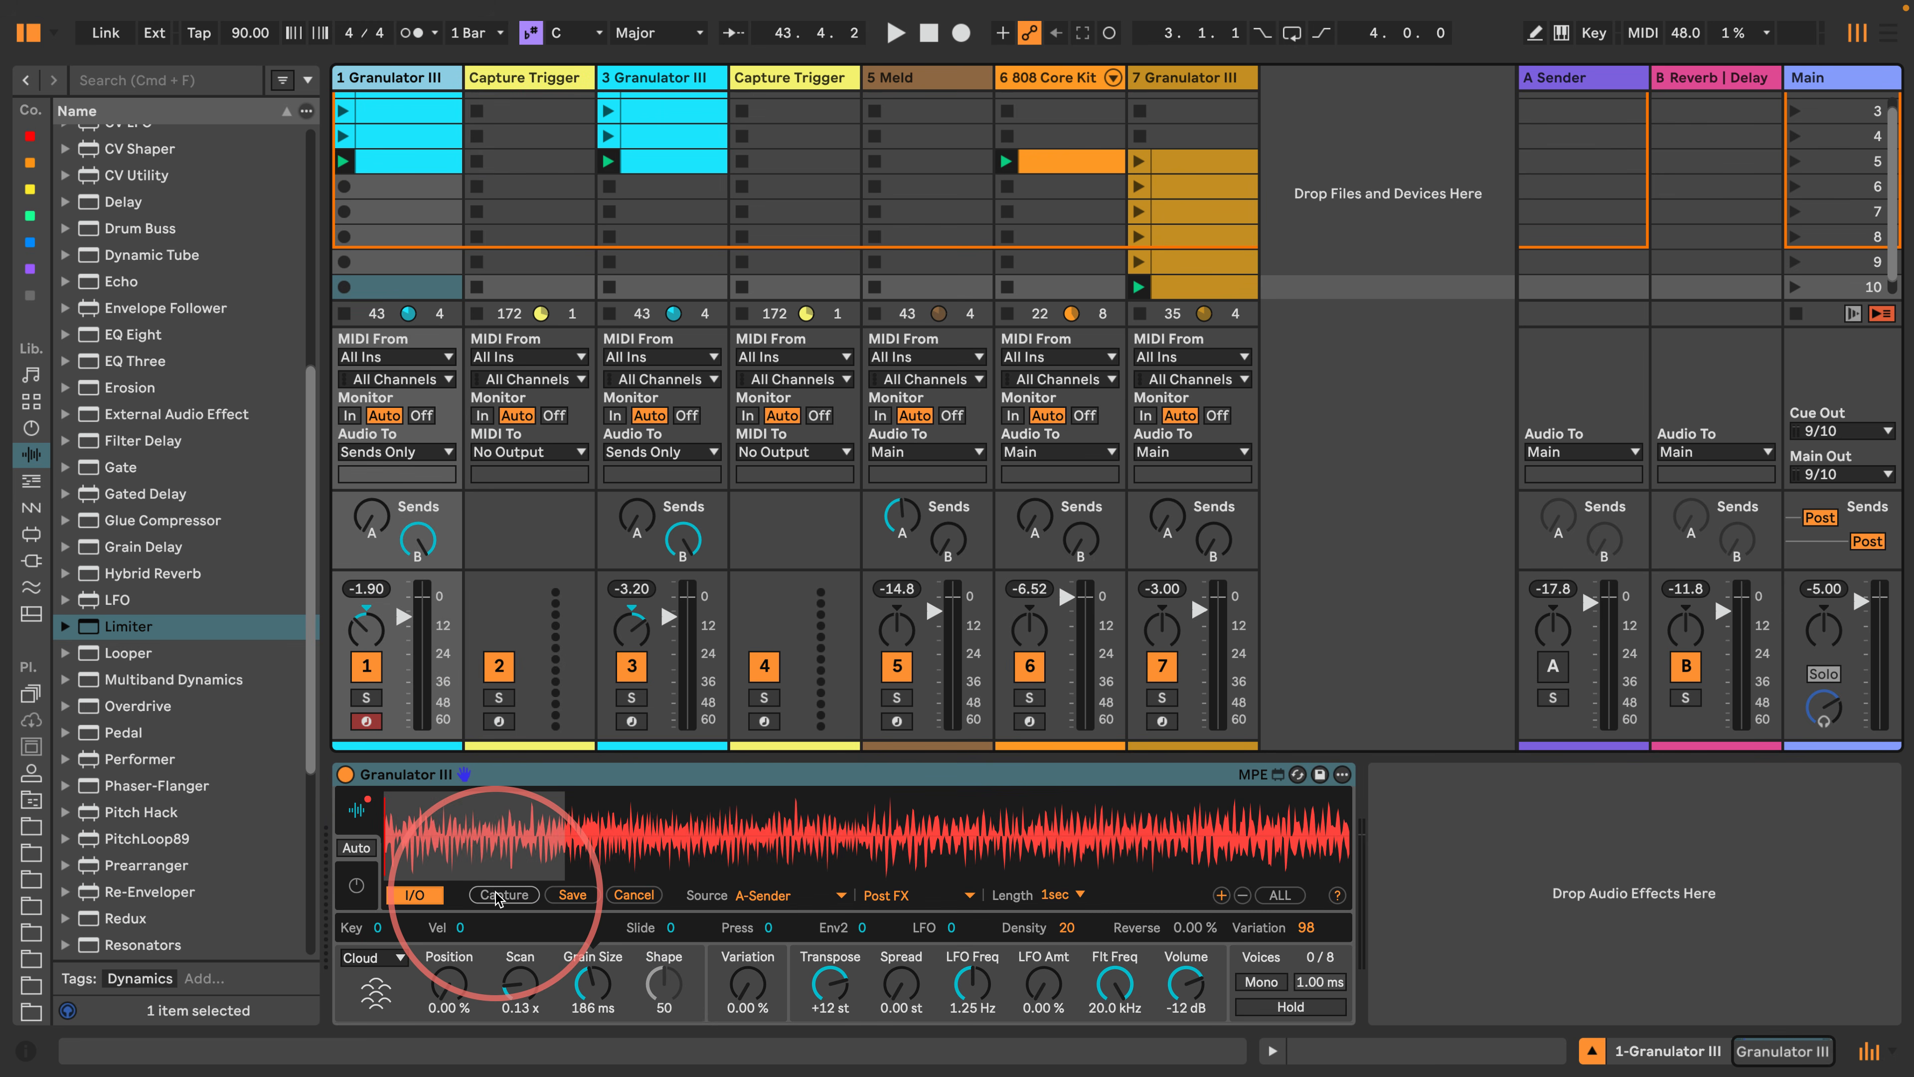
Open track 1's scene 5 clip to examine its notes.
left_click(399, 134)
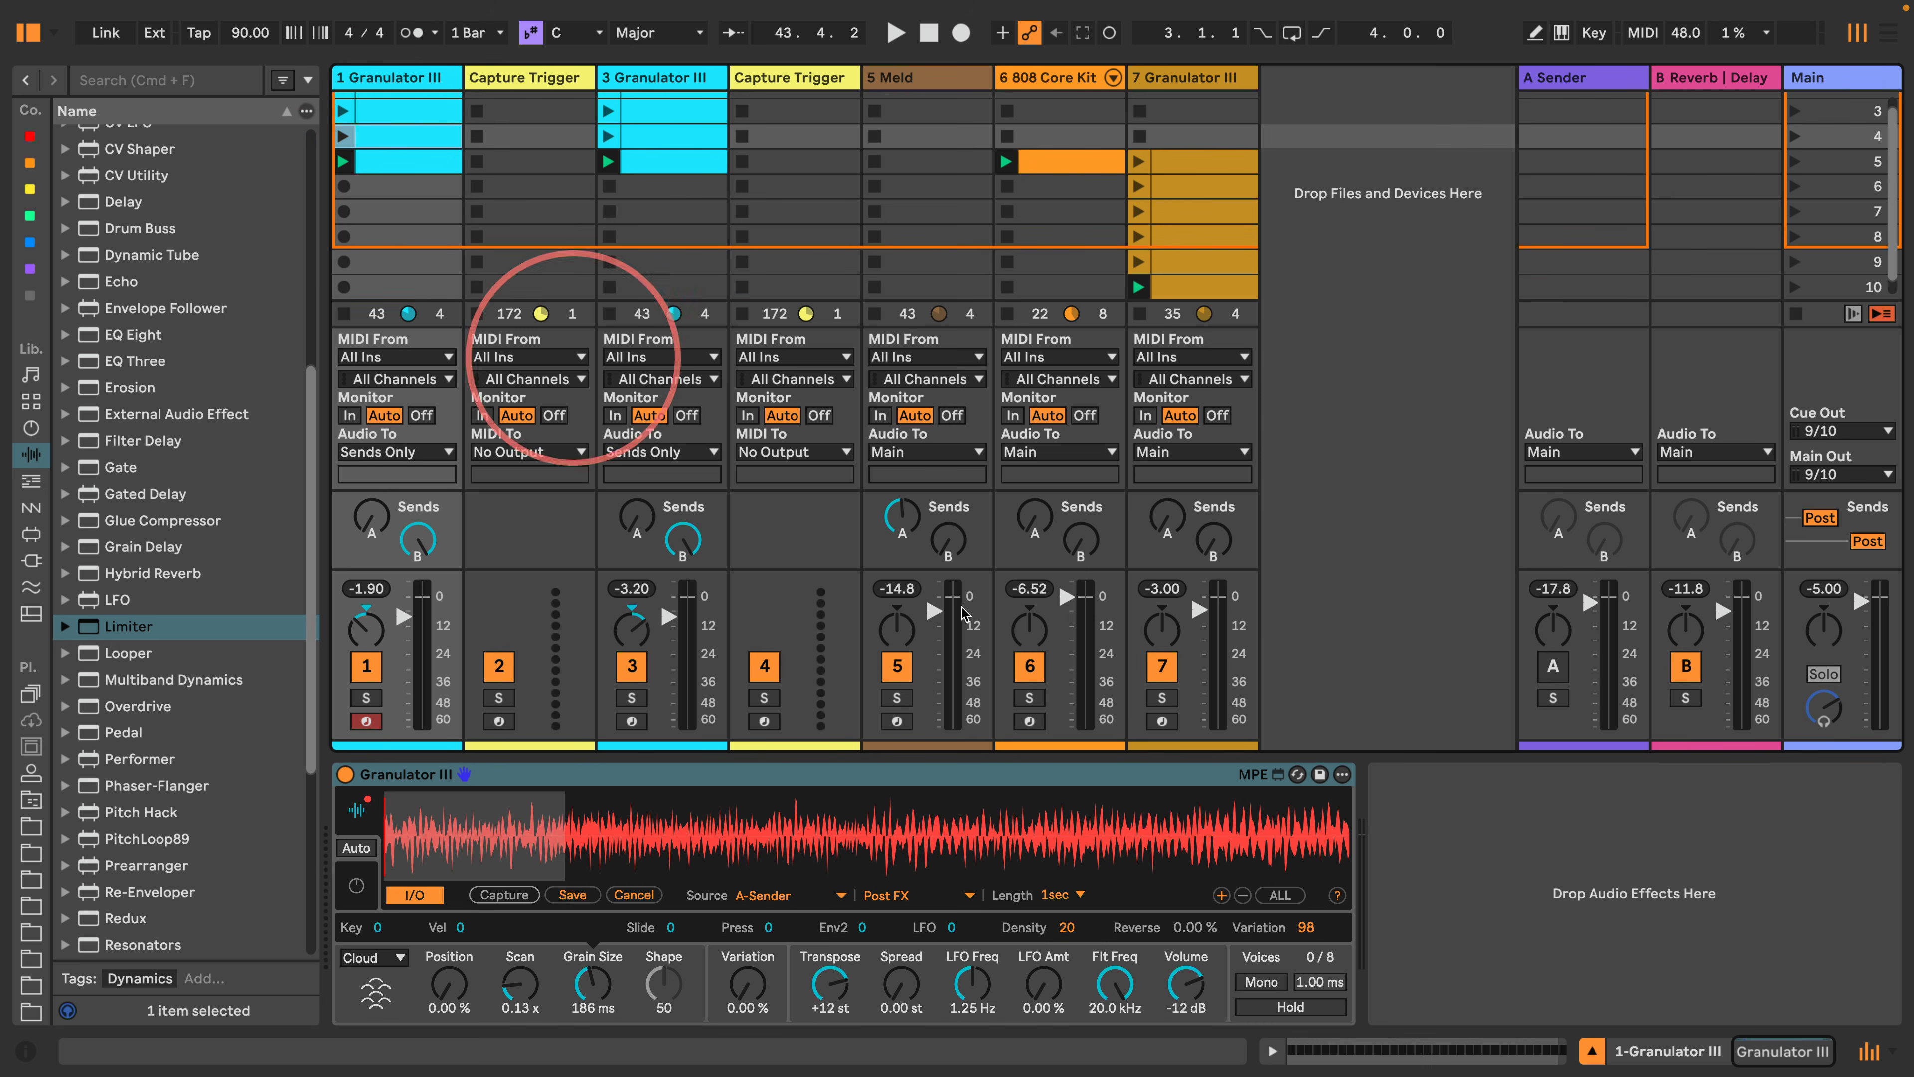
left_click(402, 165)
double_click(416, 163)
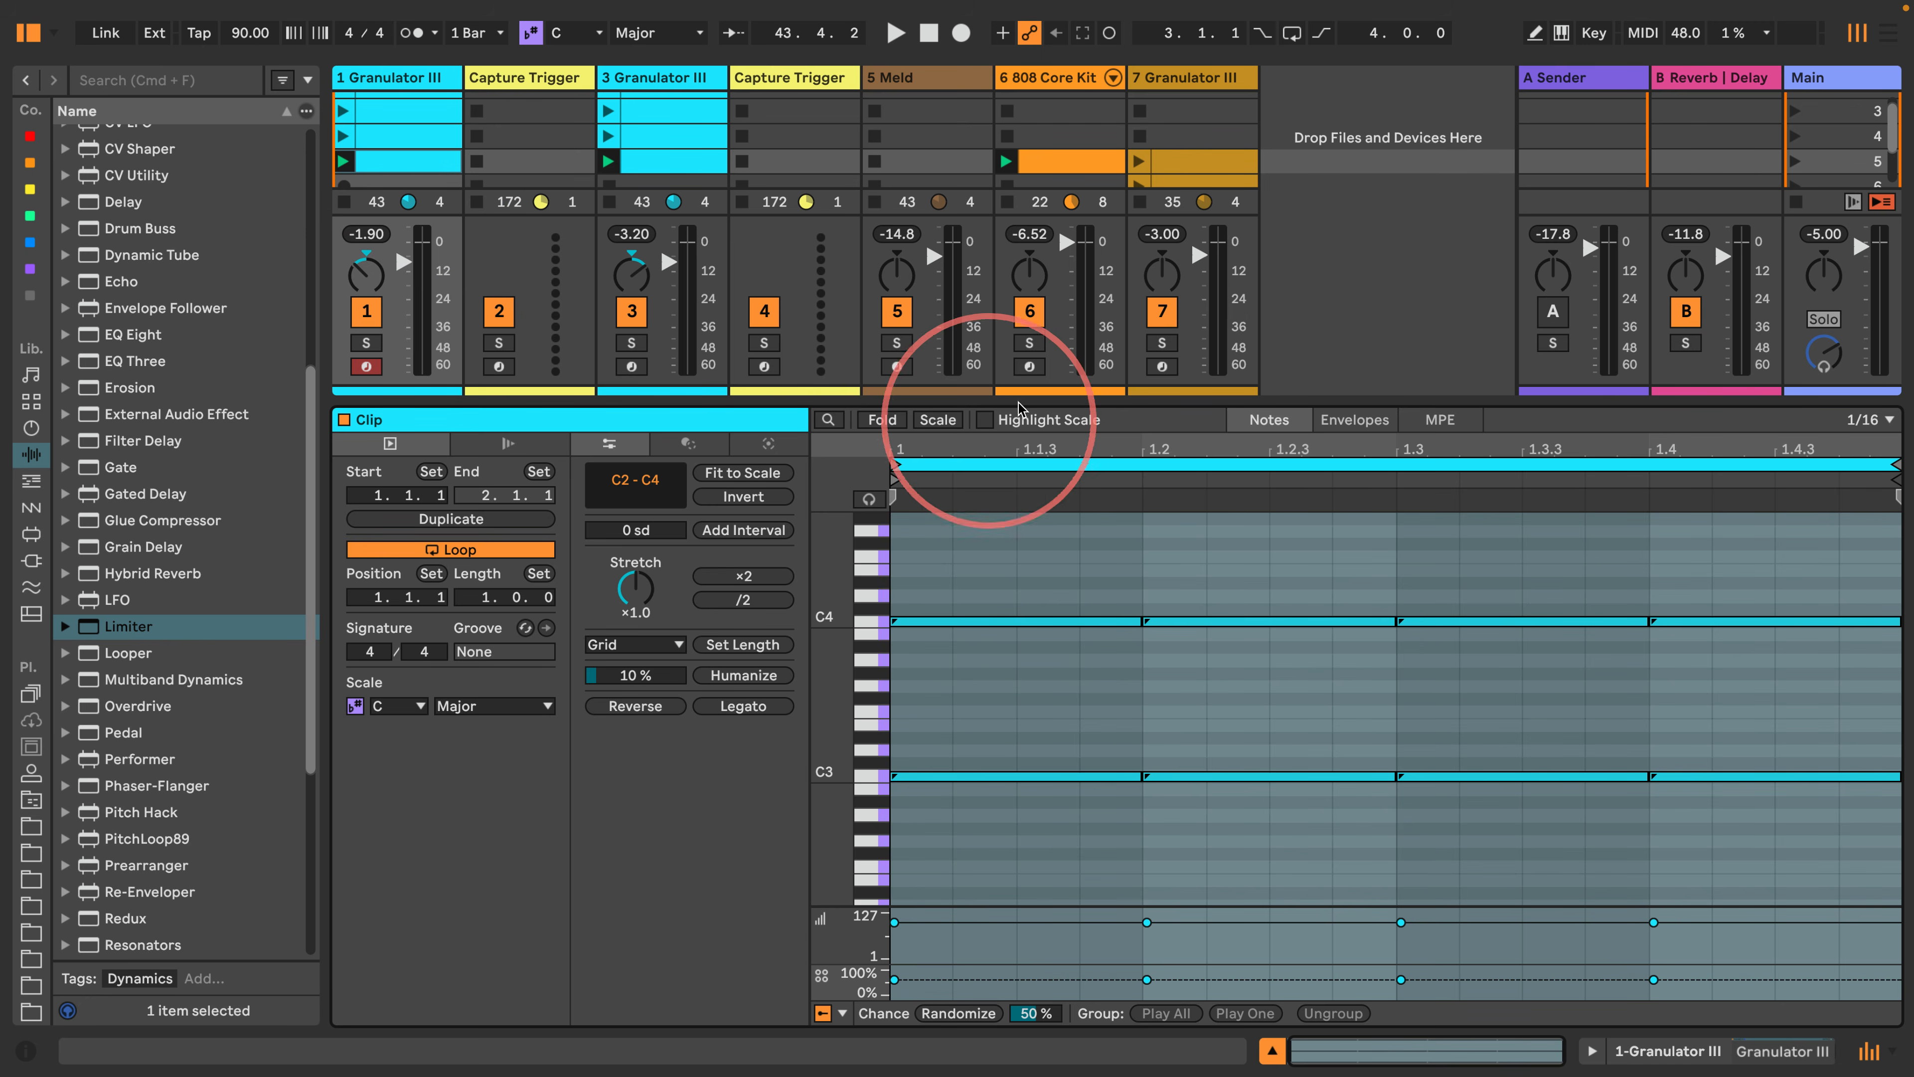
Examine the full C2 to C4 note range of track 1's scene 5 clip.
left_click_drag(871, 682, 835, 692)
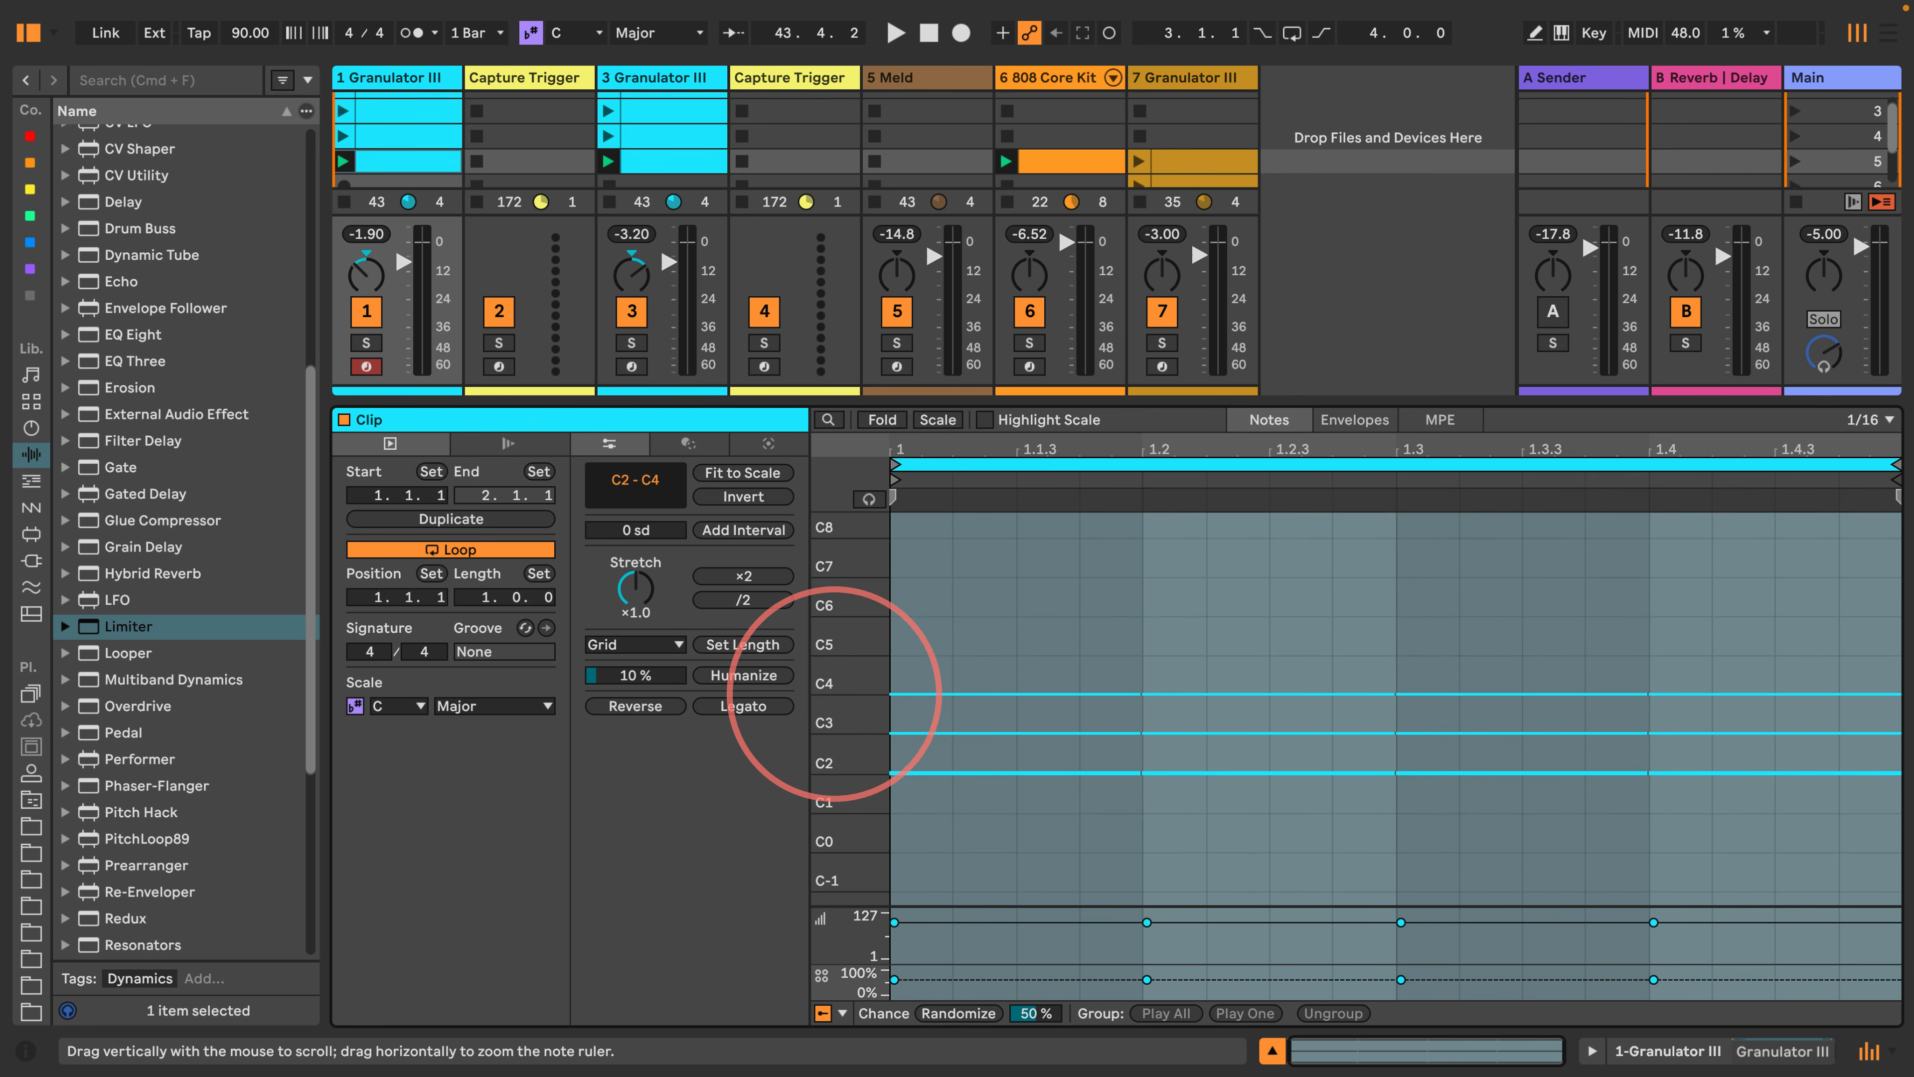
left_click_drag(939, 403, 934, 536)
left_click_drag(875, 850, 879, 812)
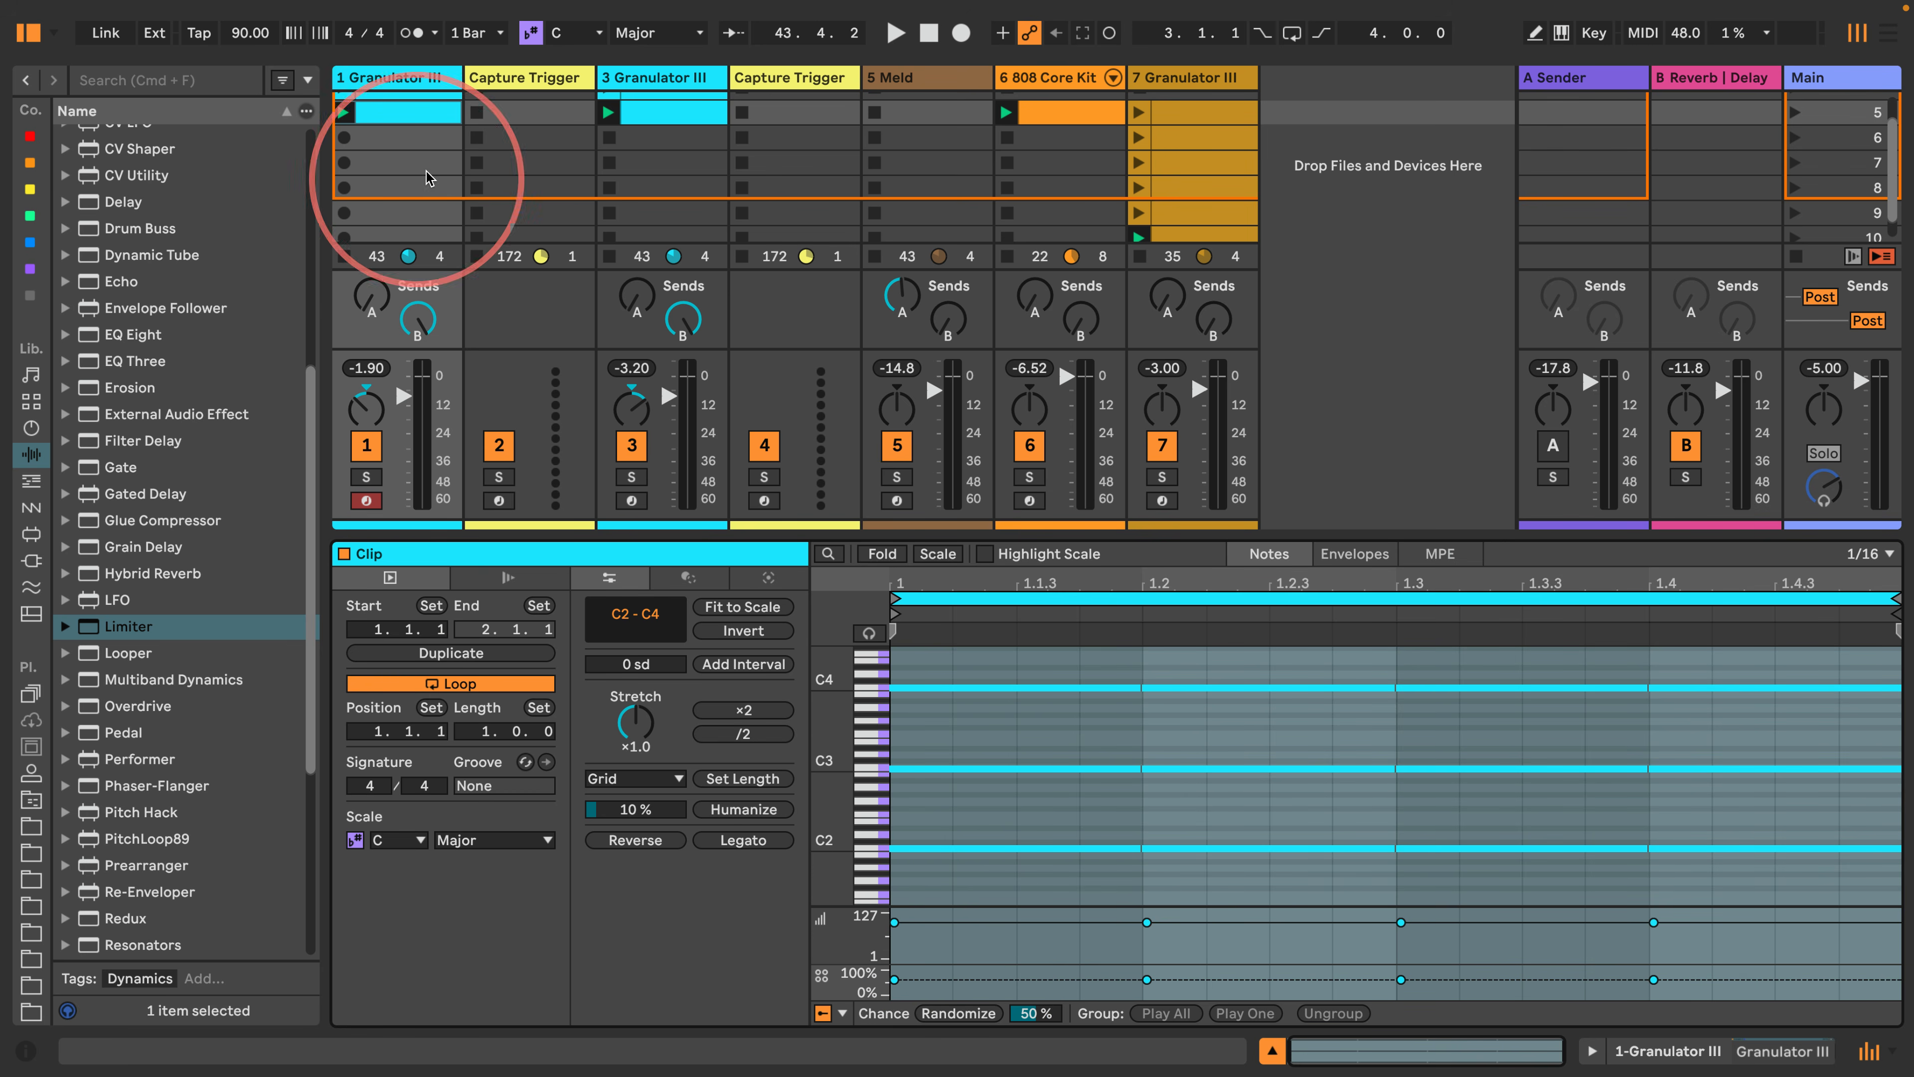
Review the devices on the first Capture Trigger track, track 1 and track 7, including track 7's Envelope MIDI and Chord.
left_click(543, 78)
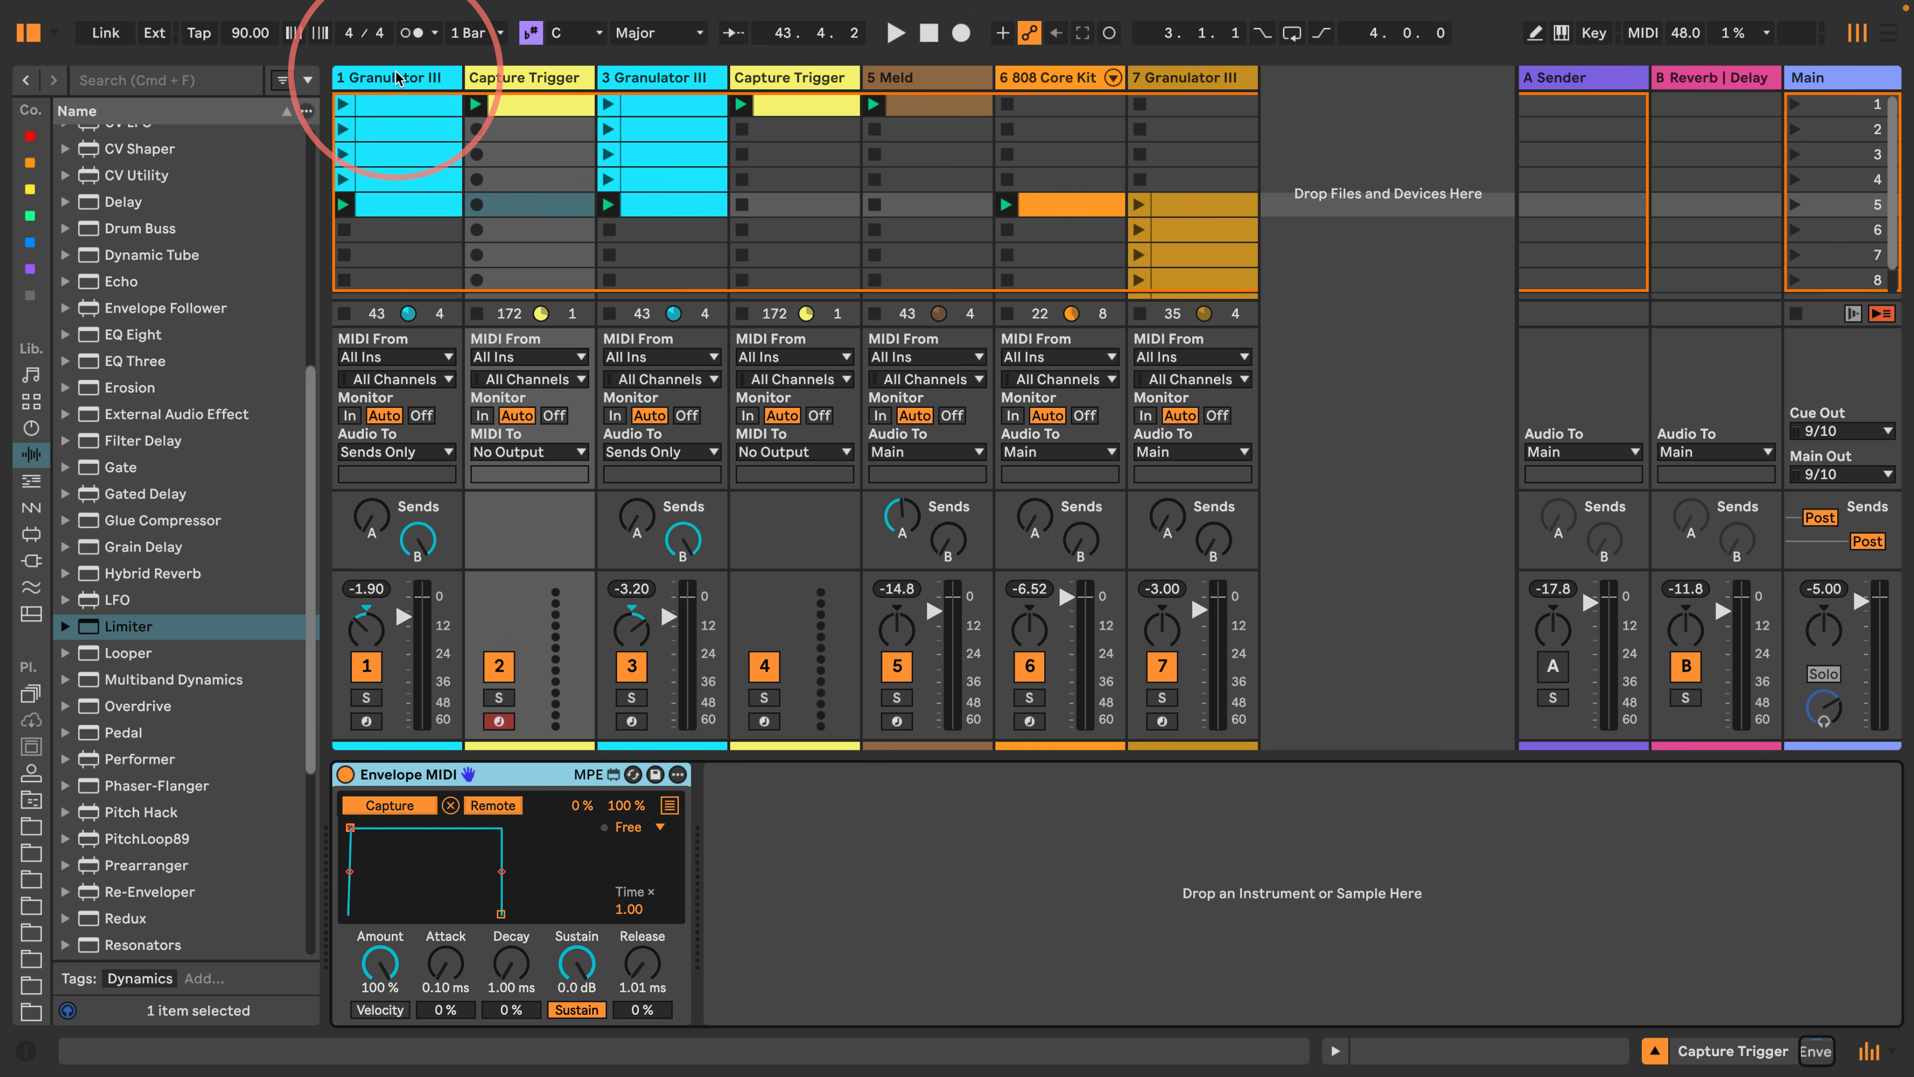
left_click(398, 77)
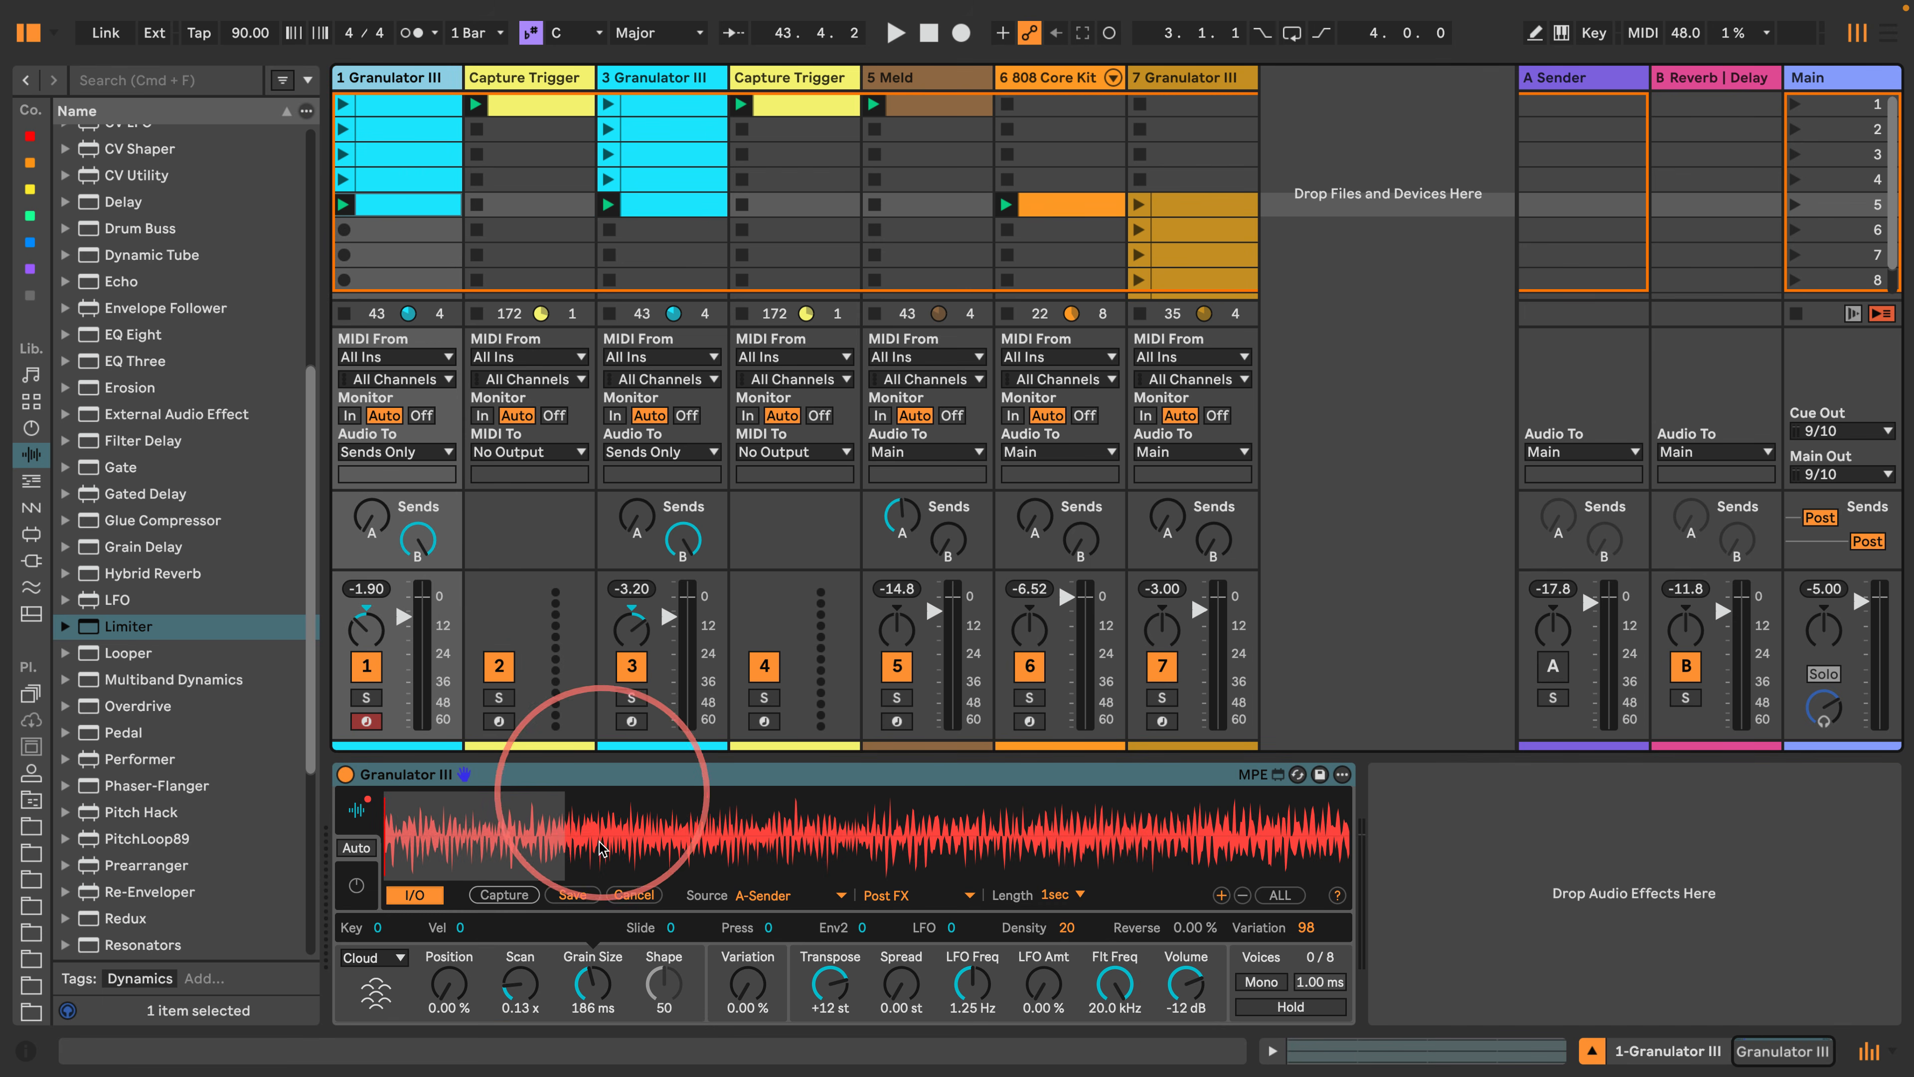
left_click(1165, 78)
double_click(1164, 78)
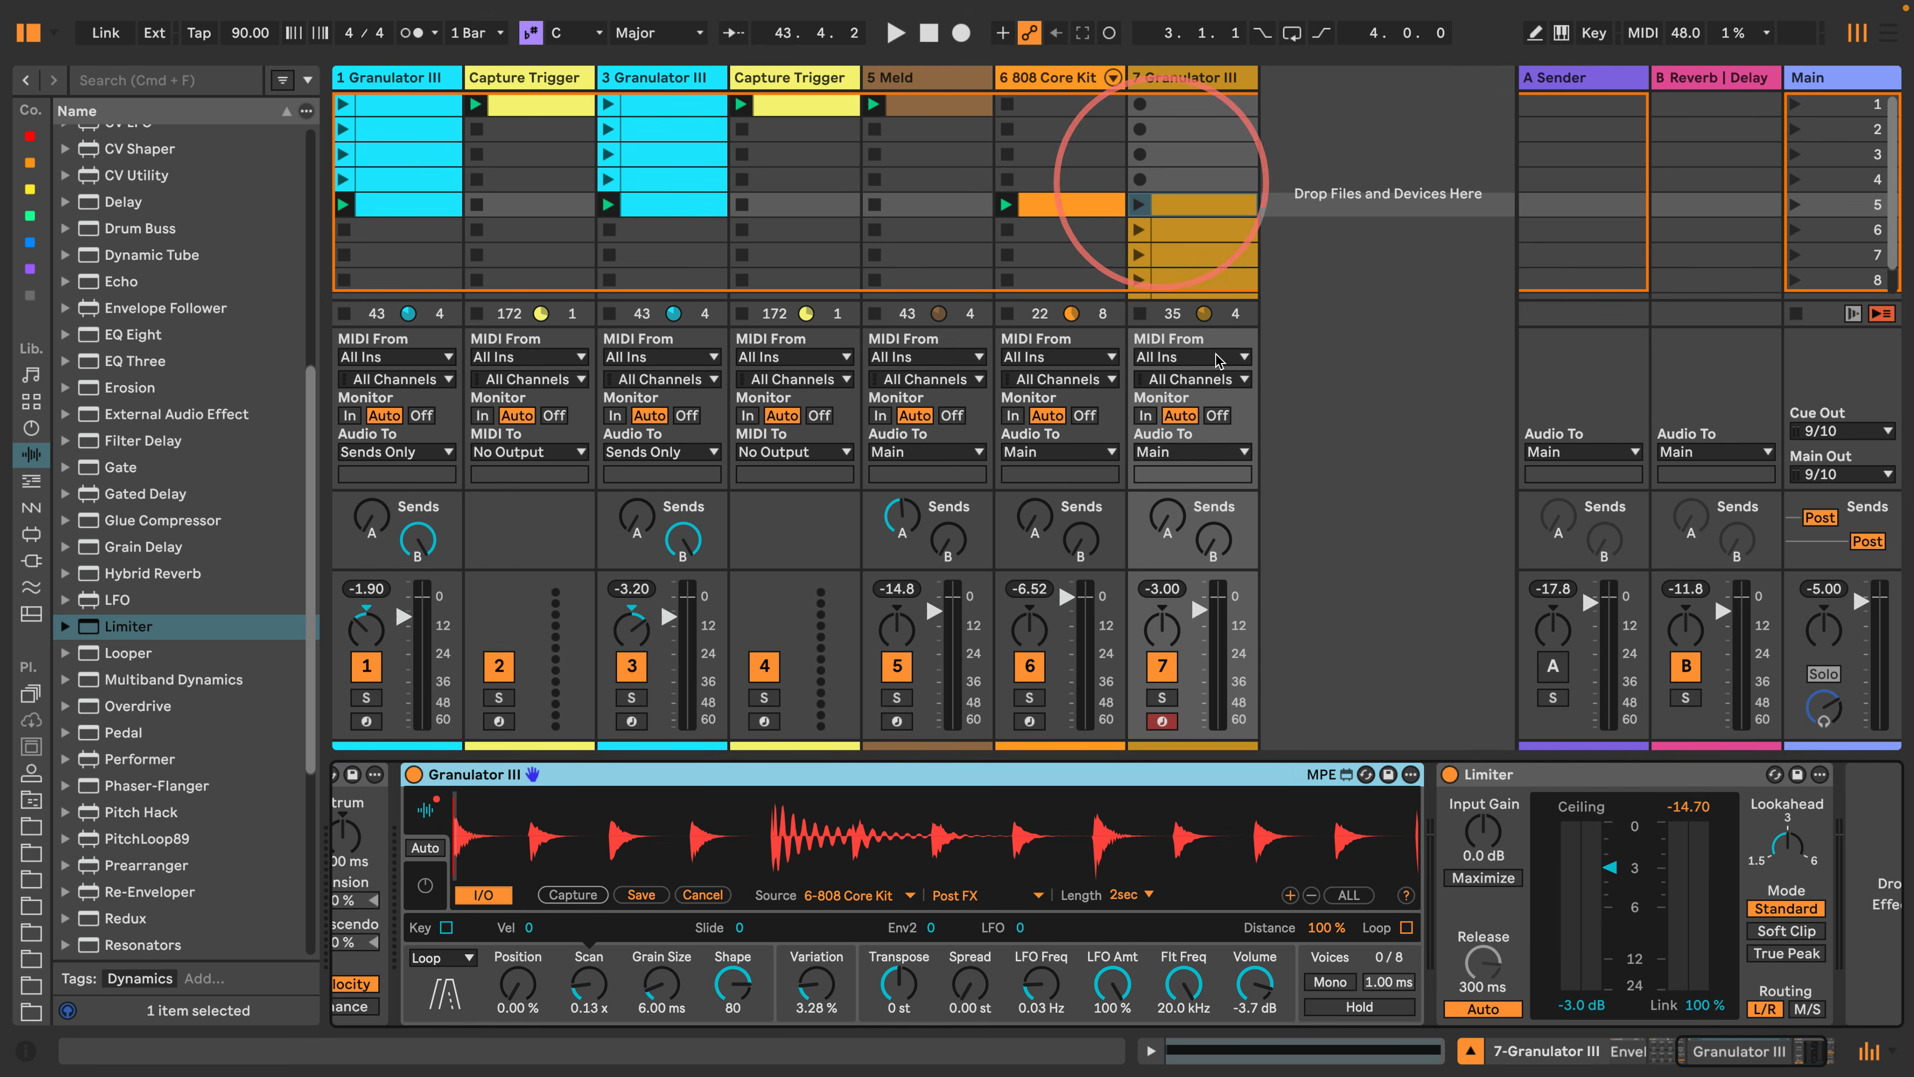
left_click_drag(1706, 1049, 1075, 1043)
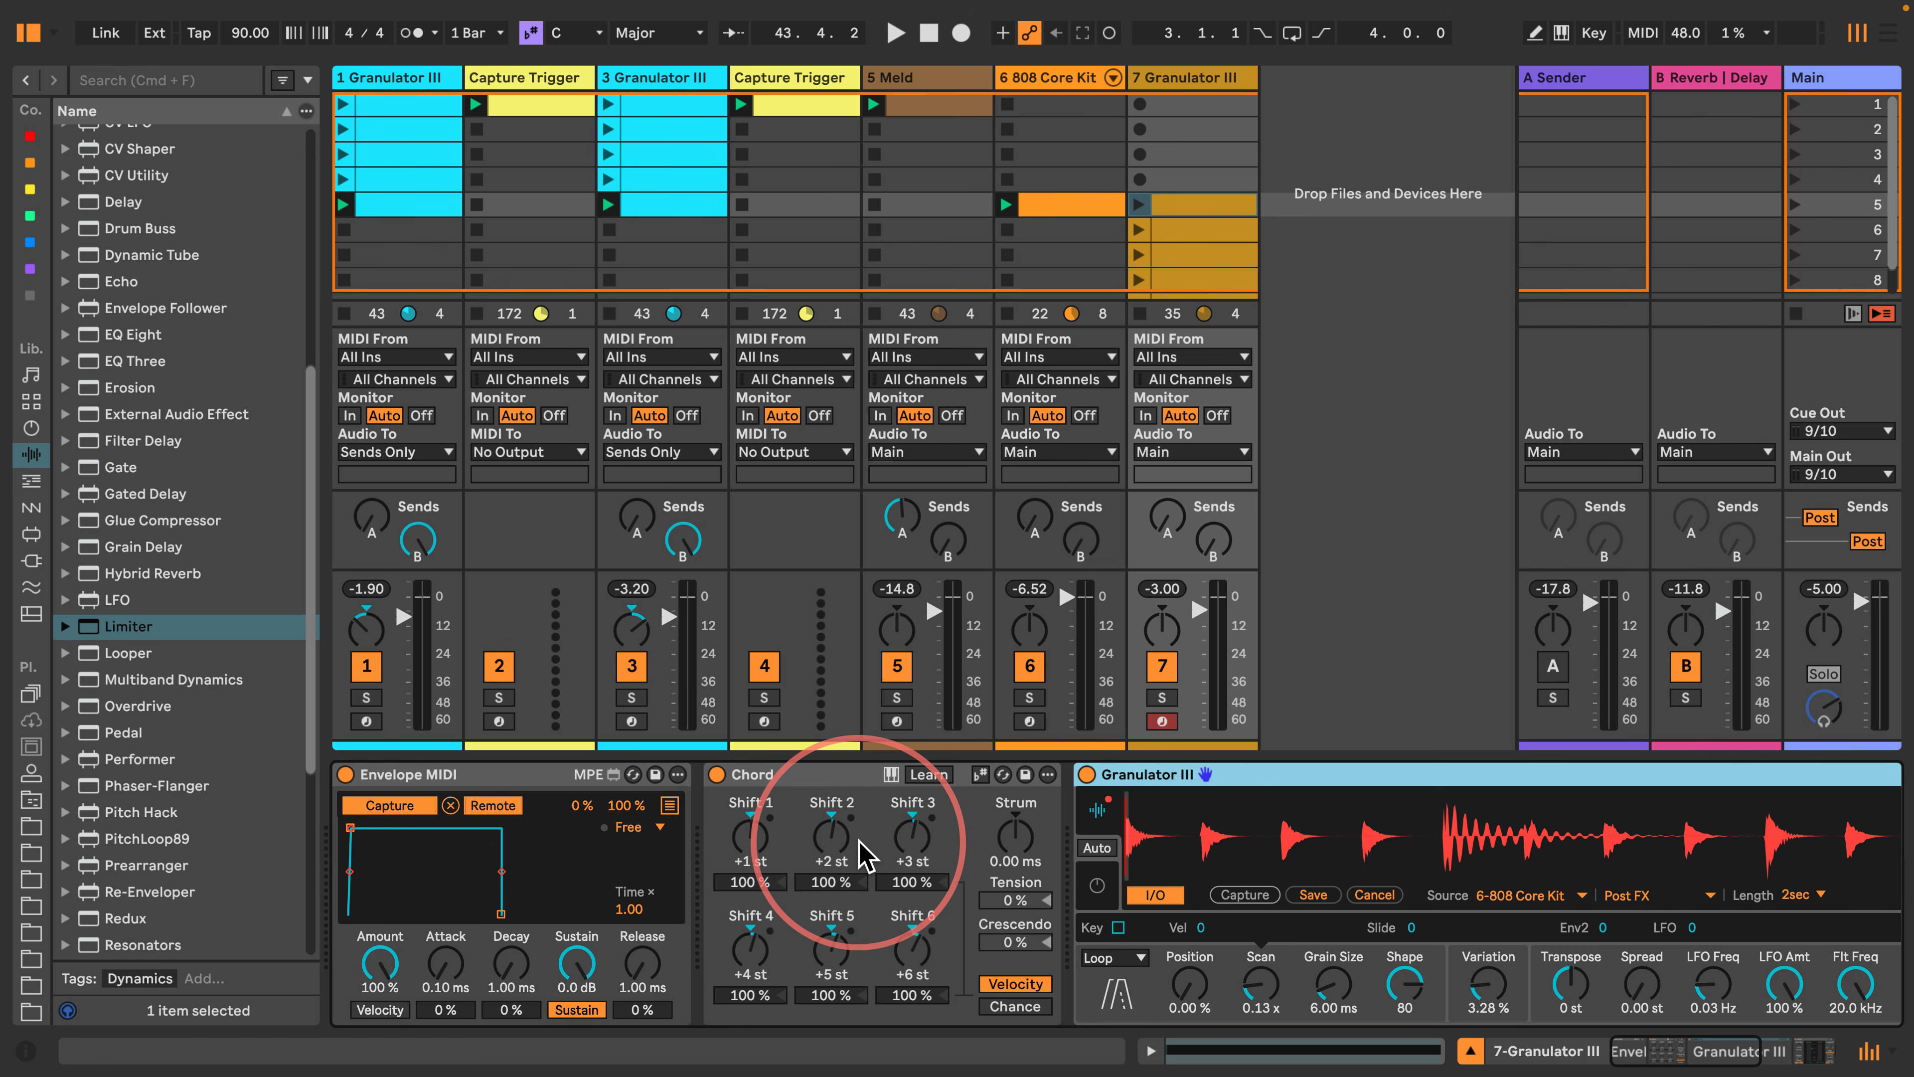
Switch to Chrome to view the Ableton Tutorial: Iterative Granular Resampling video page and return to Ableton Live.
key("super+Tab")
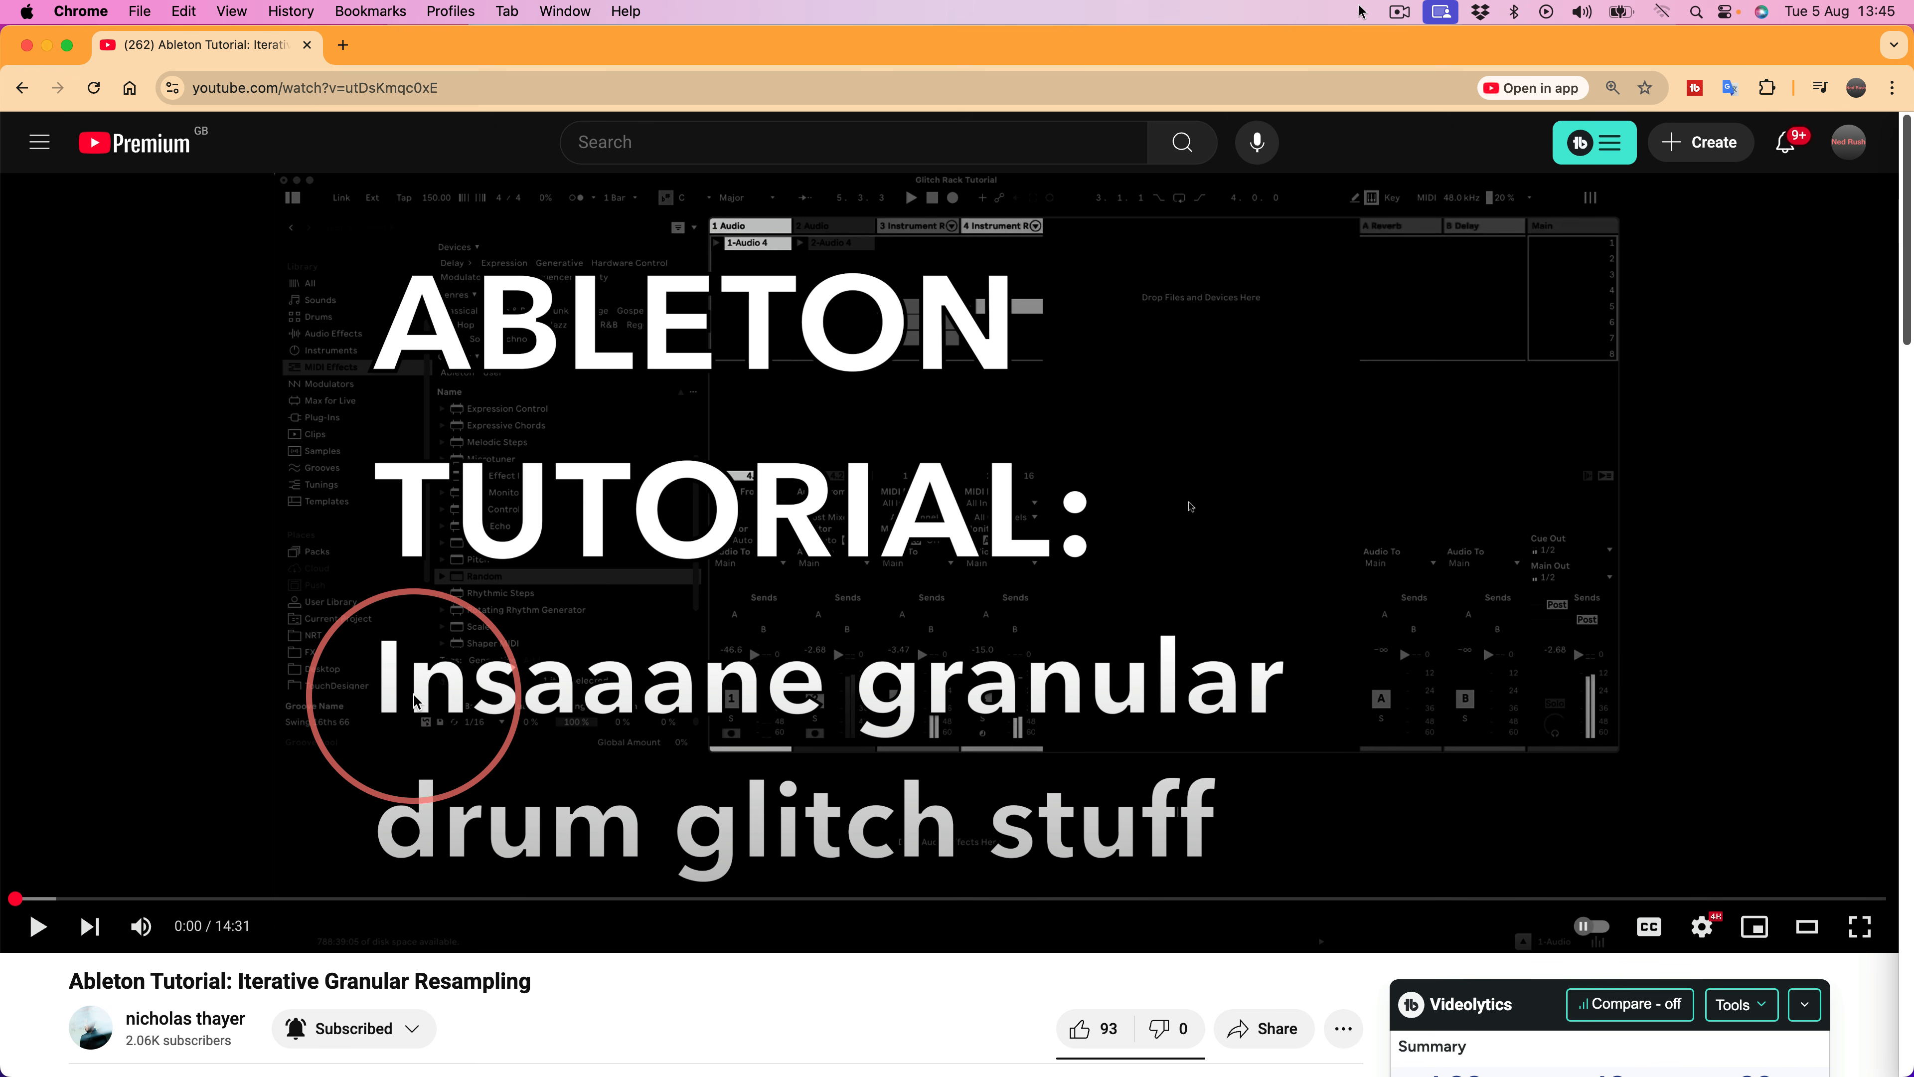
key("super+Tab")
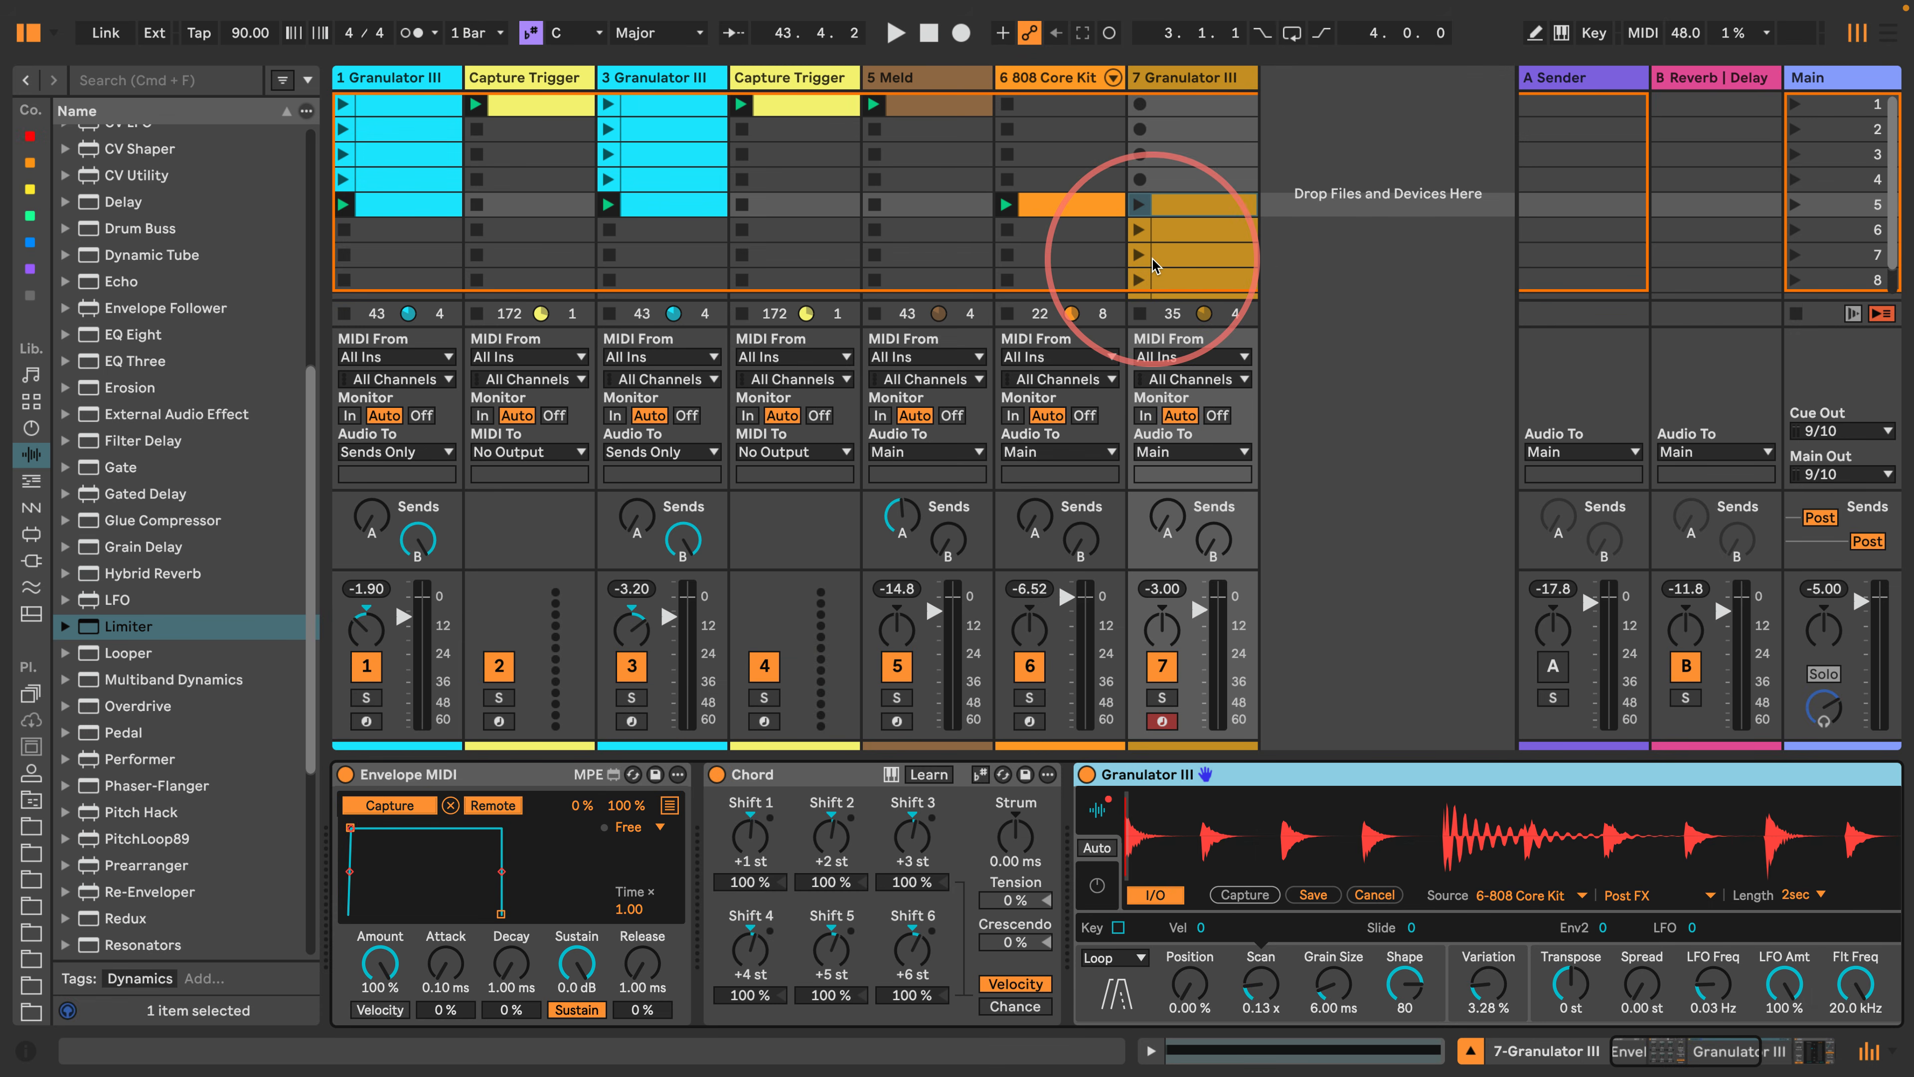
Play the set to hear all the granular tracks together with the 808 beat, and stop playback.
key("space")
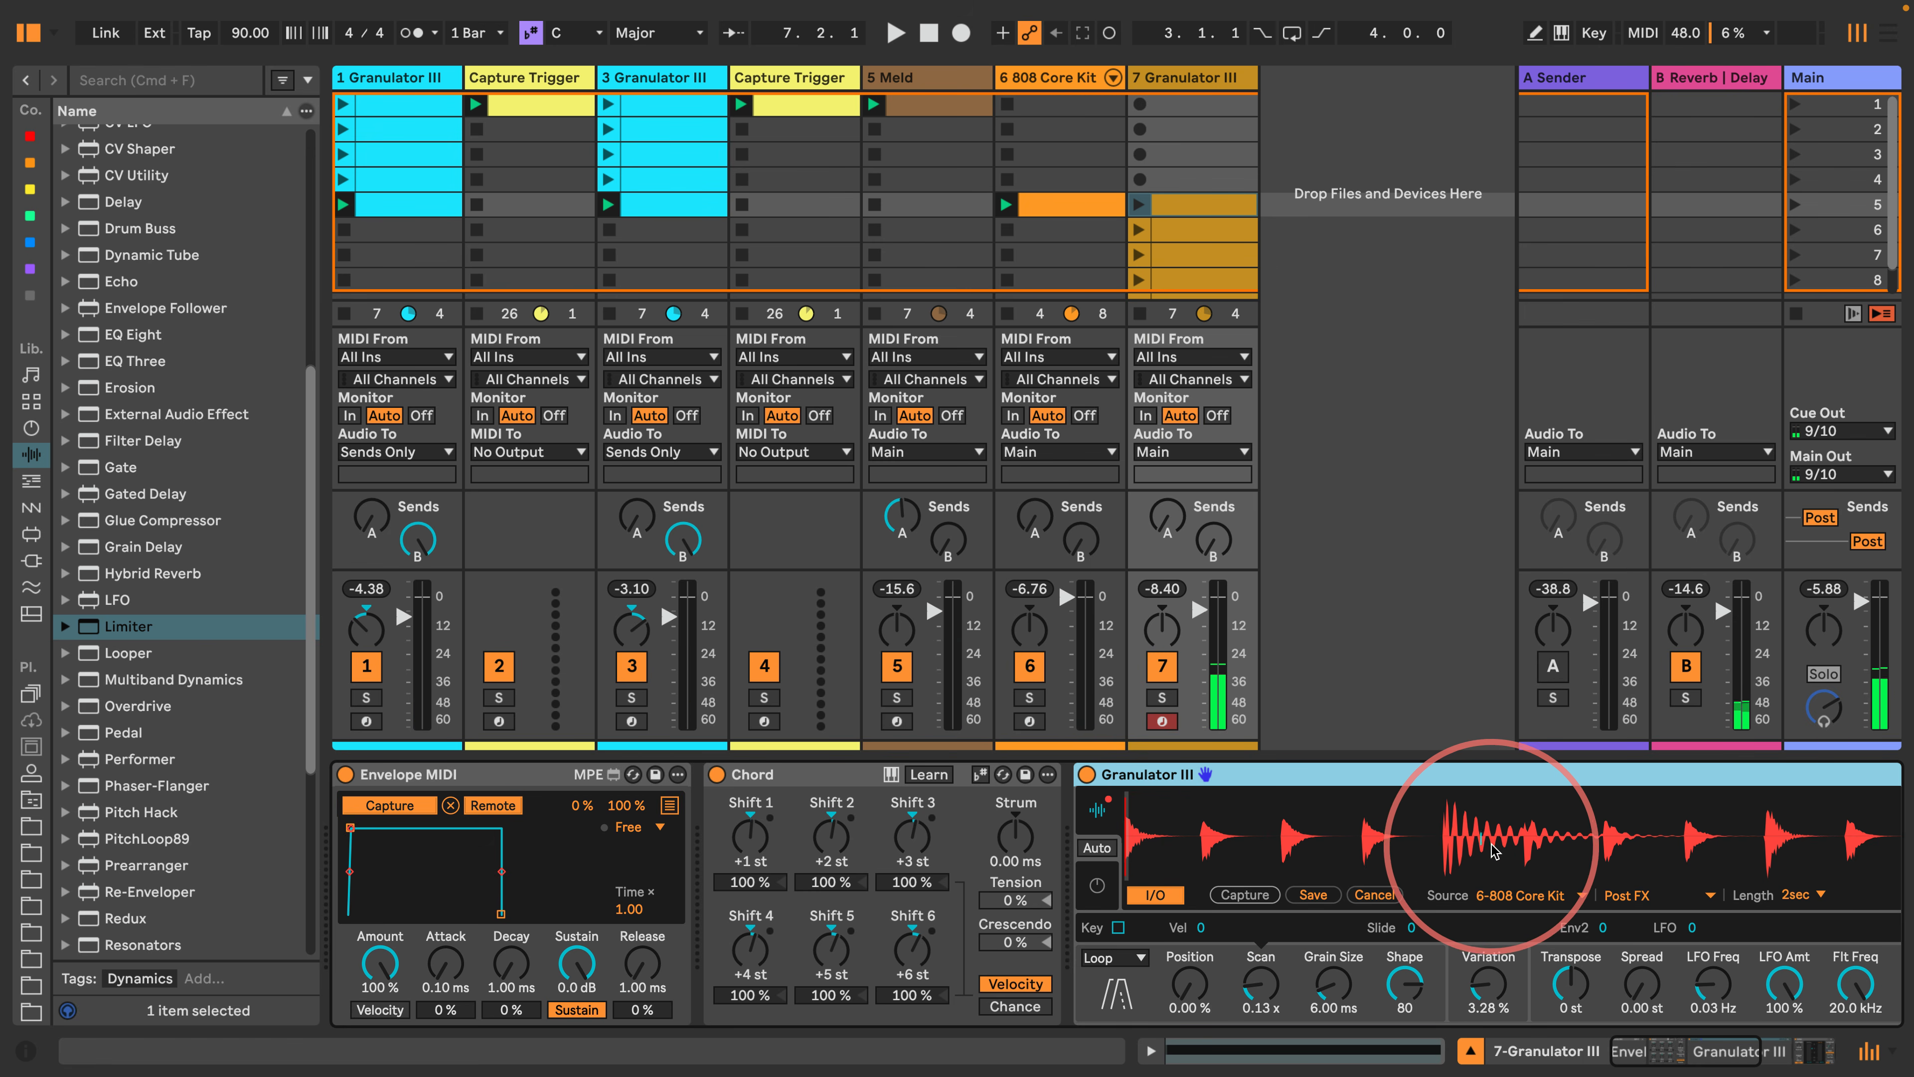
key("space")
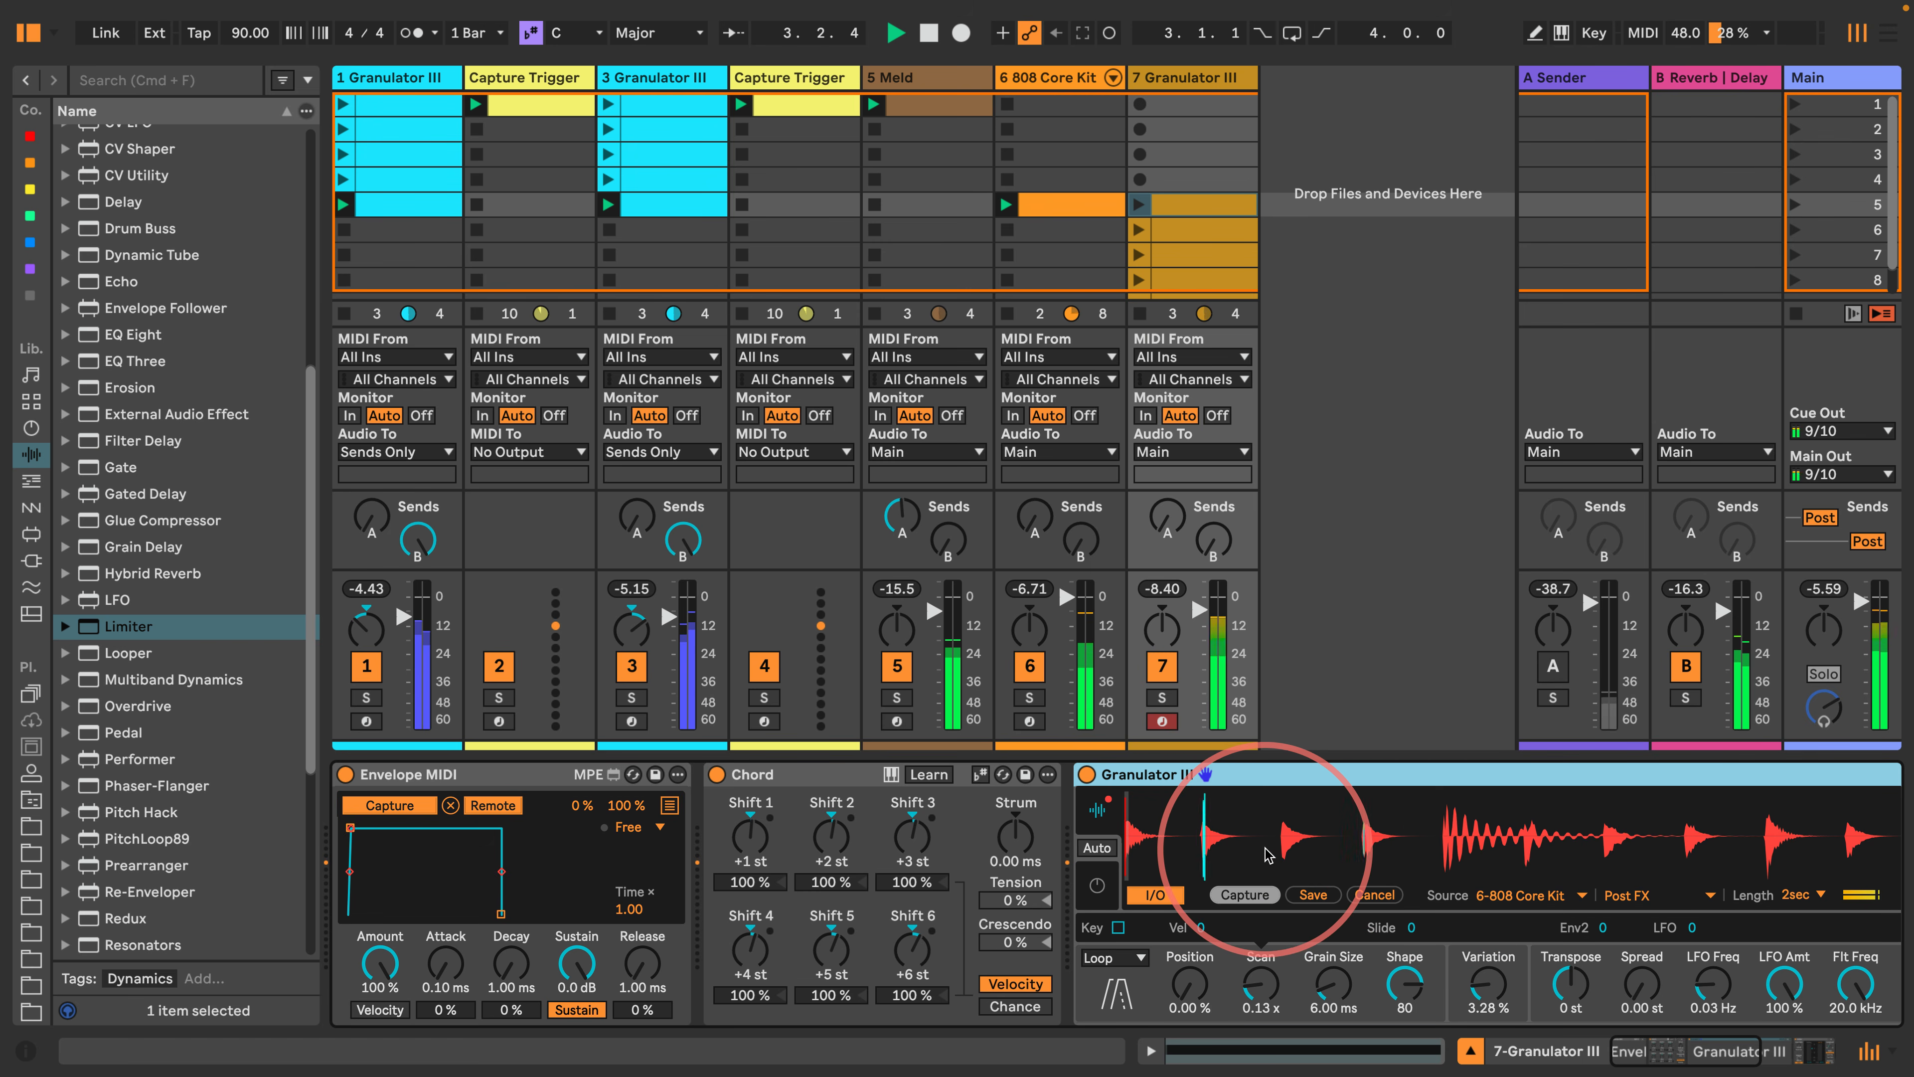
key("space")
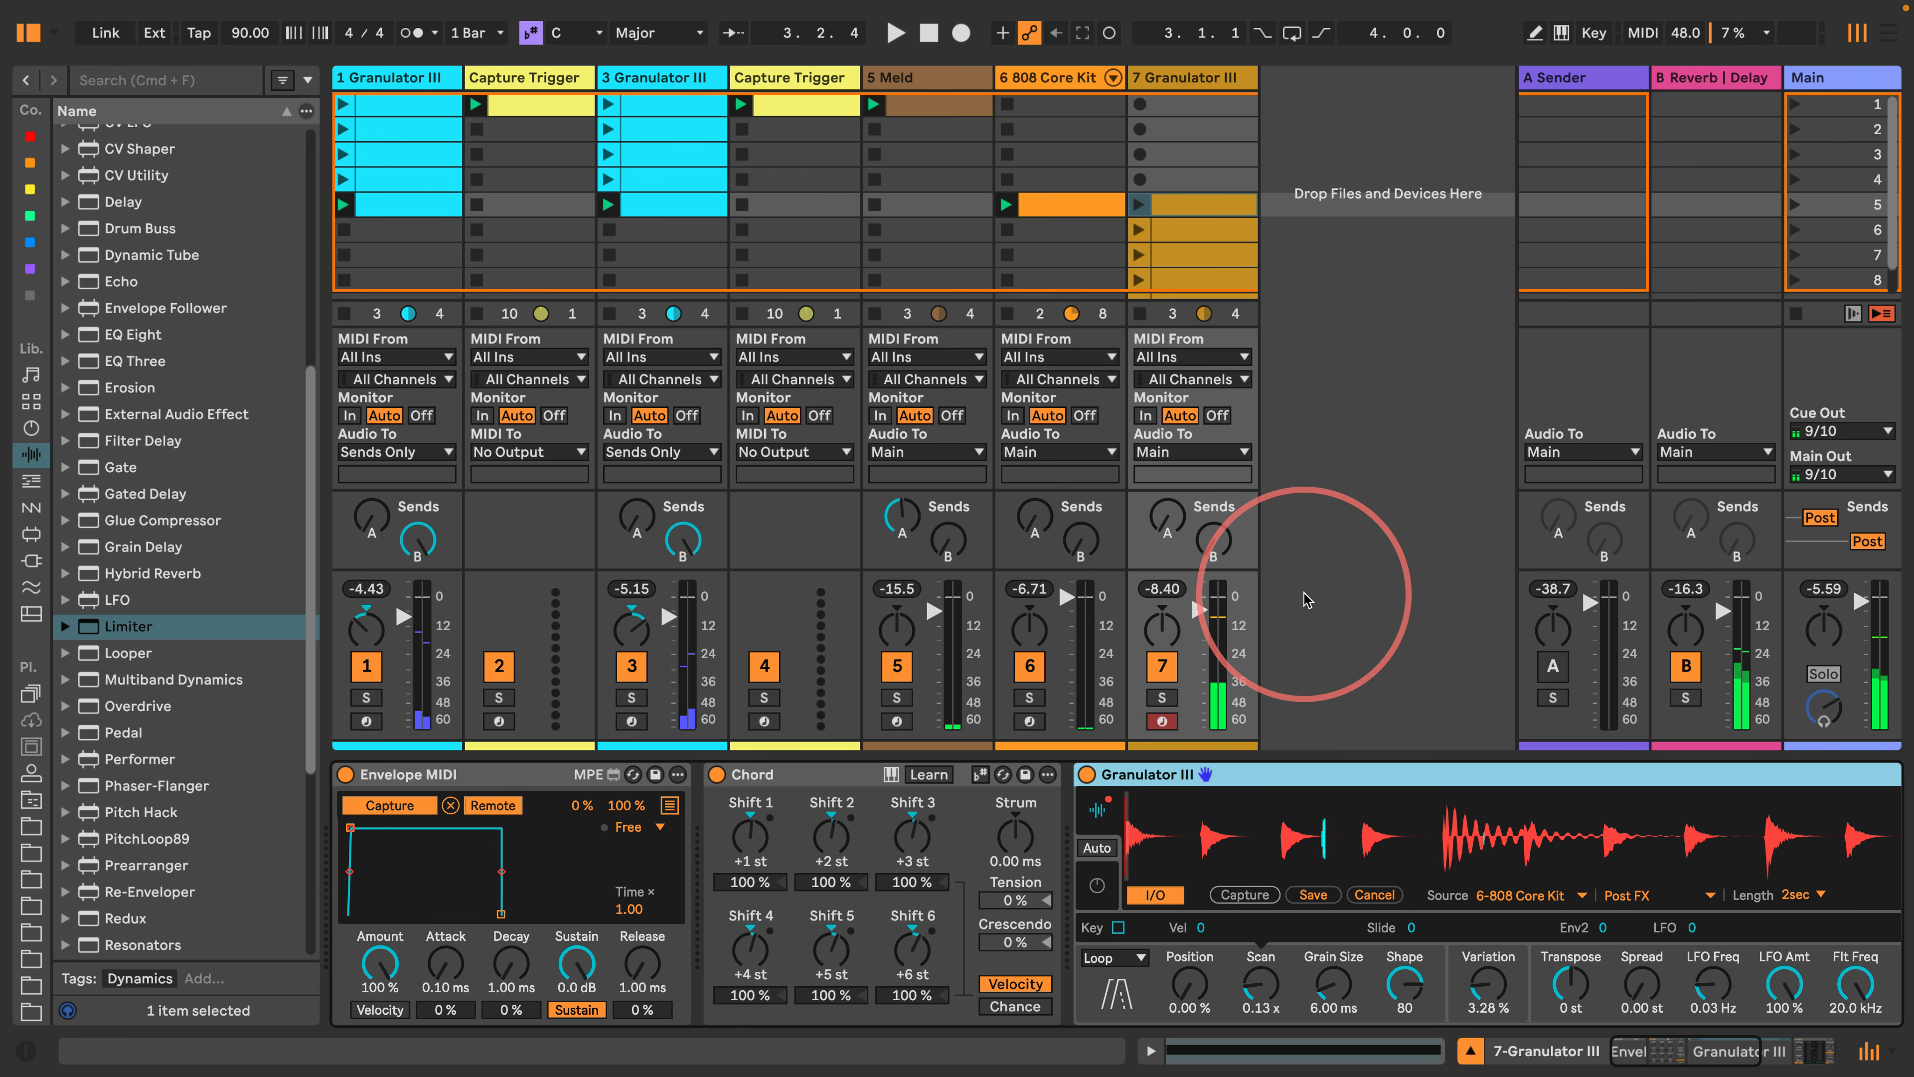